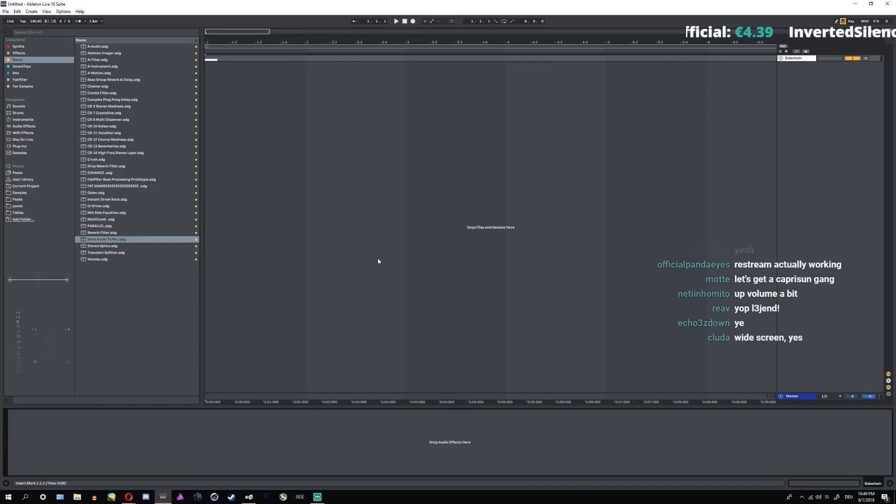
- Switch to Streamlabs OBS, set the Mic/Aux level to -7.2 dB, and return to Ableton Live
key("alt+Tab")
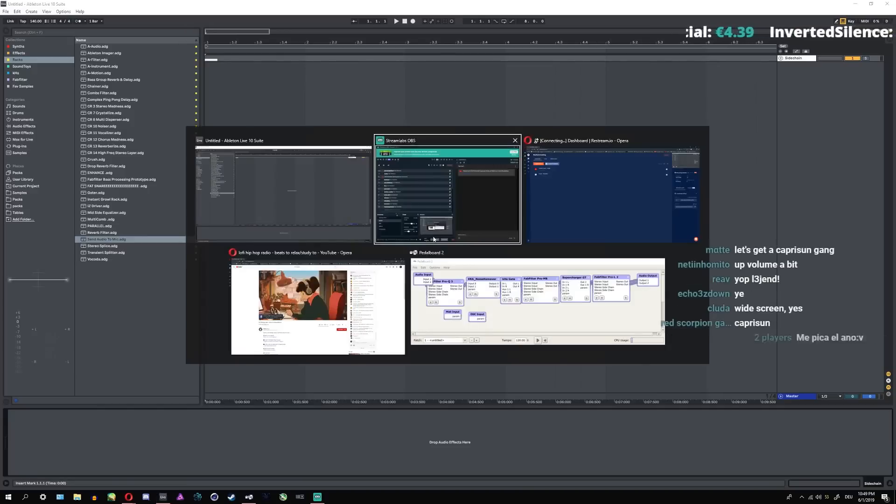
left_click_drag(346, 398, 352, 402)
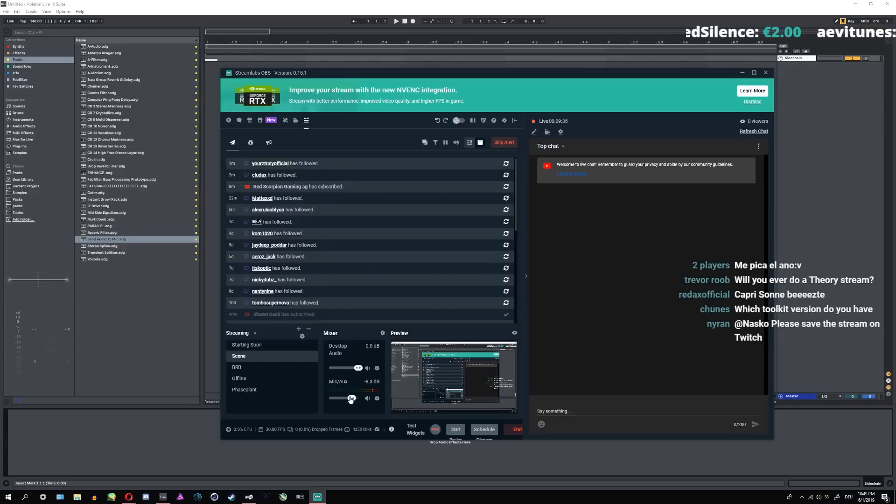
left_click_drag(351, 400, 353, 400)
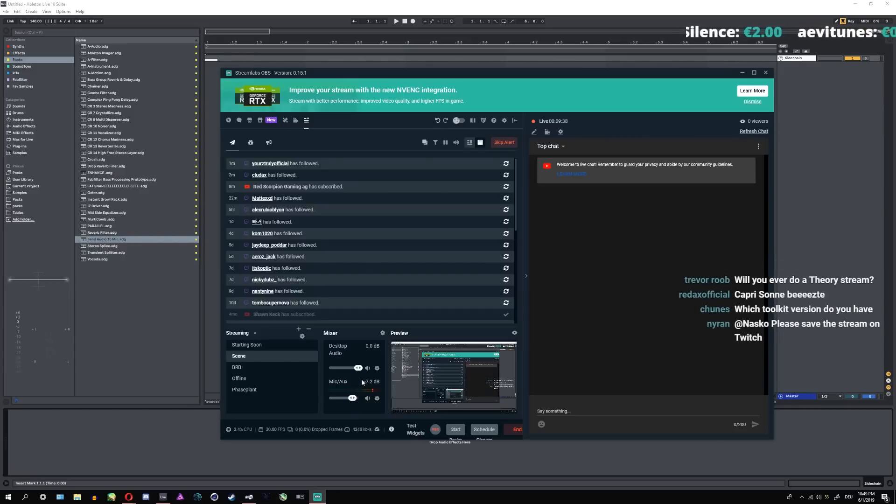
key("alt+Tab")
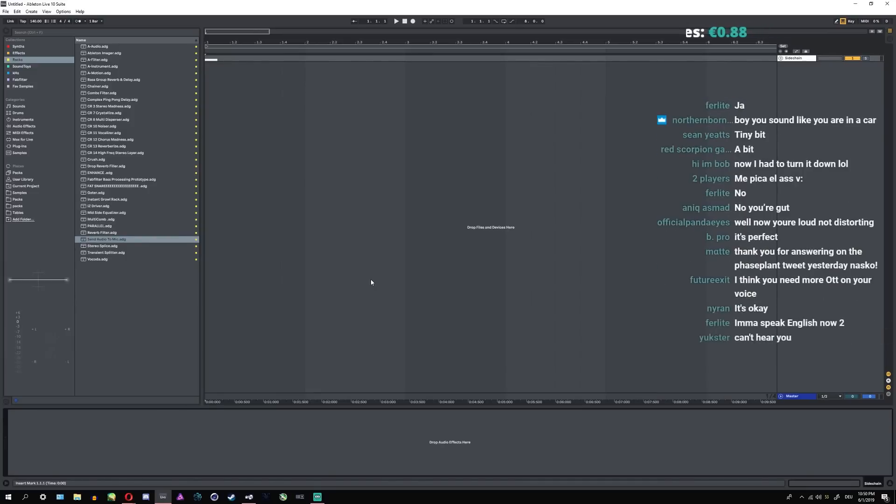
- Set the Mic/Aux level to -9.9 dB in the Streamlabs OBS mixer and go back to Ableton Live
key("alt+Tab")
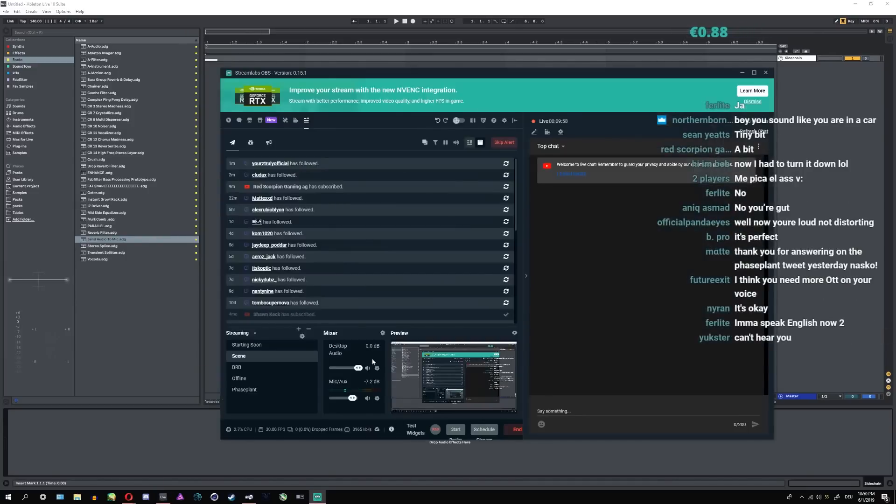
left_click_drag(350, 404, 352, 404)
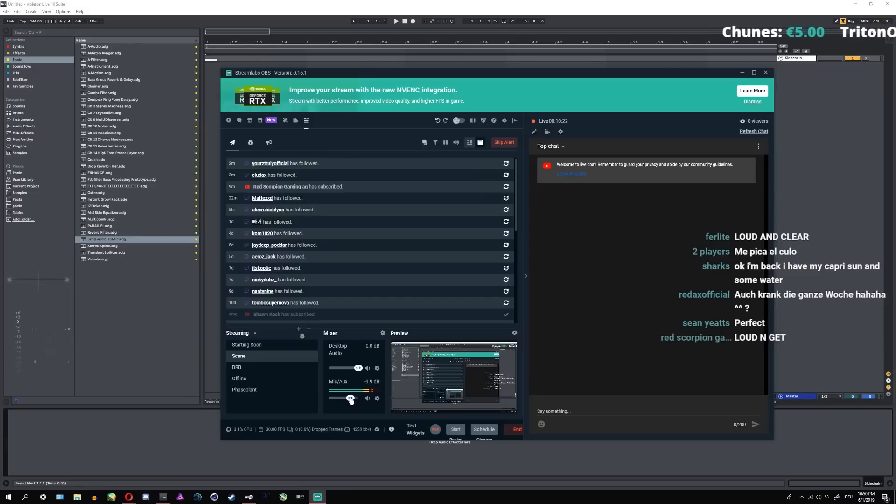
left_click(317, 497)
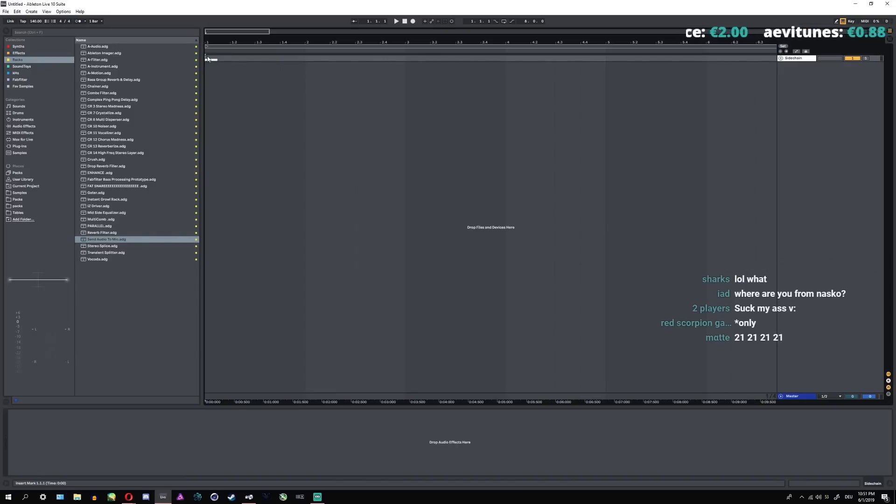
key("alt+Tab")
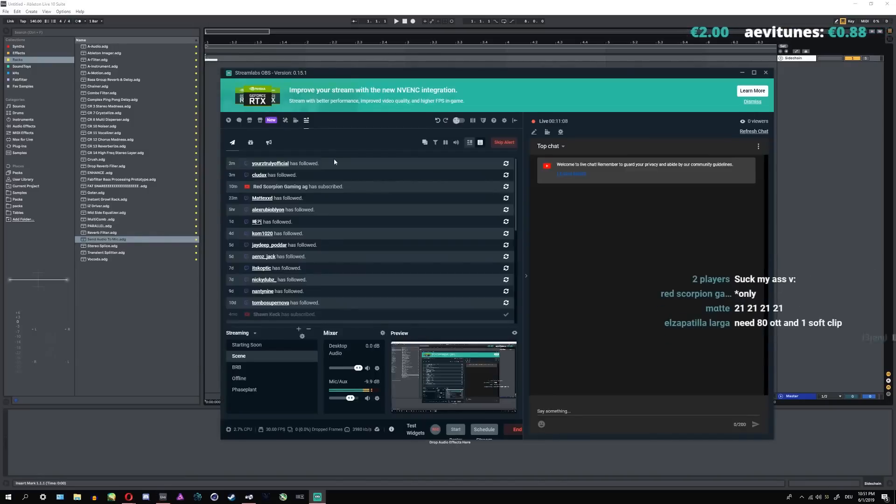
key("alt+Tab")
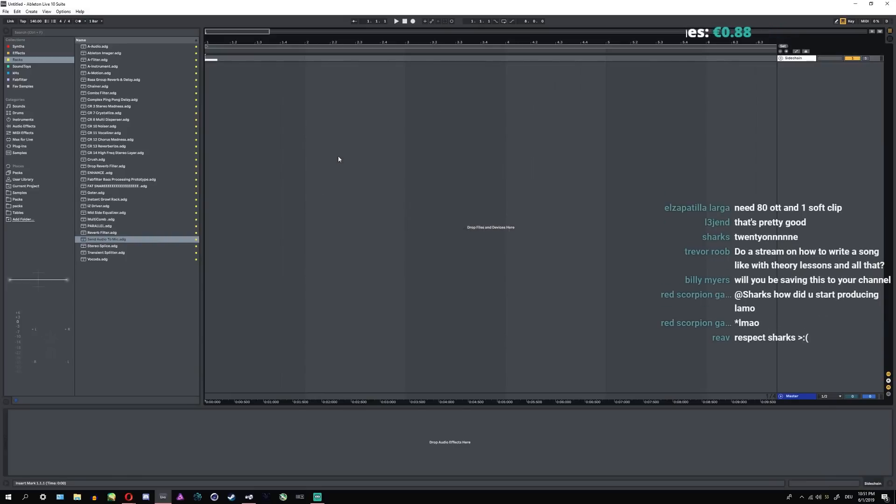
- Create a new MIDI track, load Phase Plant from the Synths collection onto it, and open the plugin's interface
key("ctrl+shift+t")
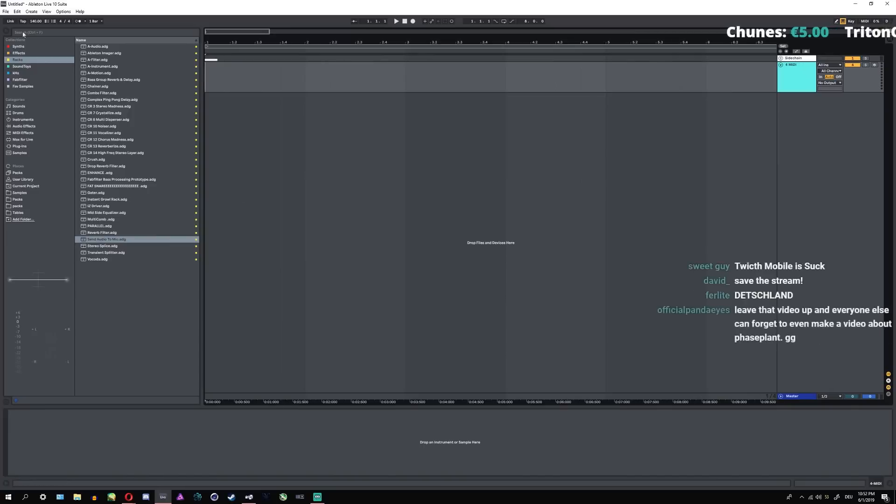
left_click(18, 46)
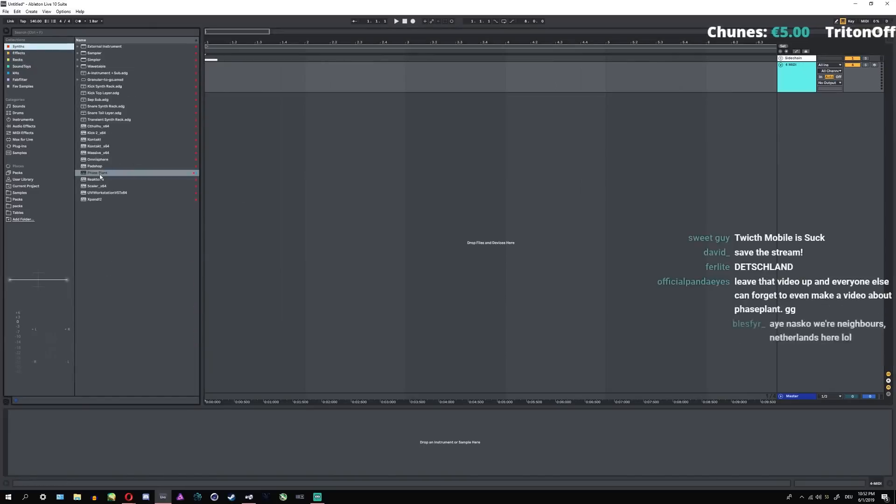
left_click_drag(103, 175, 240, 79)
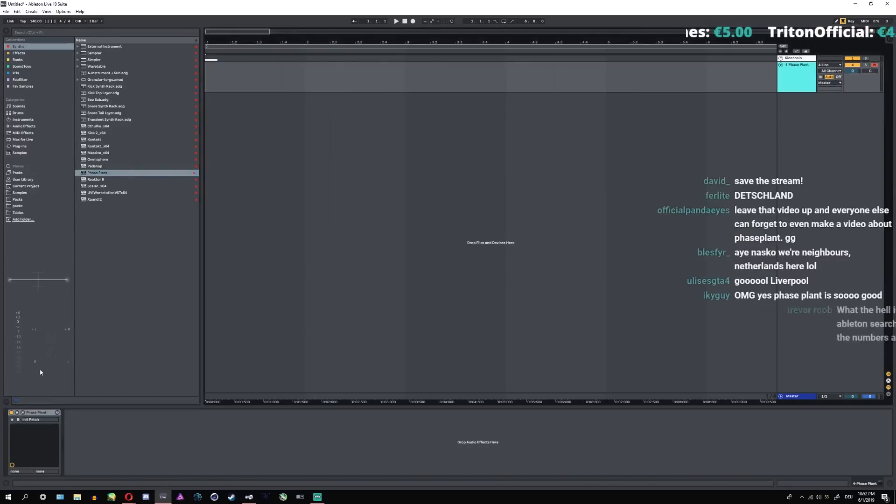
left_click(22, 413)
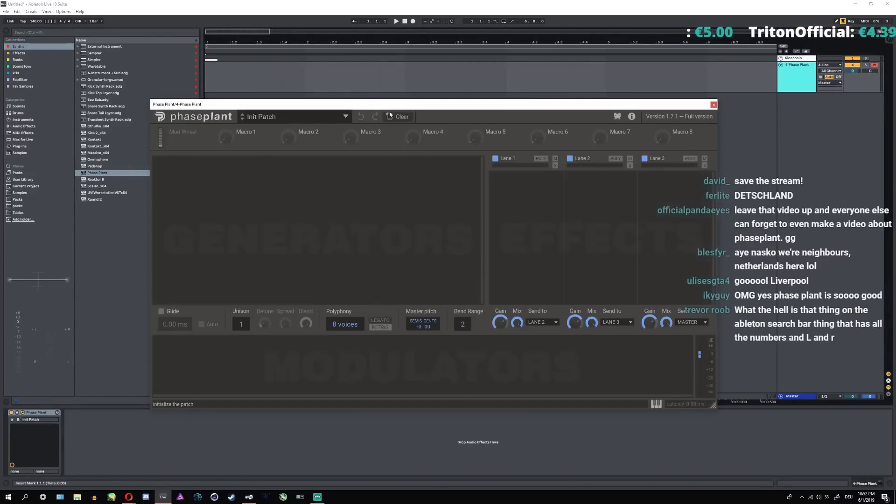
- Resize the Phase Plant window and place it over the middle of the arrangement
left_click_drag(295, 104, 272, 55)
left_click_drag(692, 363, 616, 362)
left_click_drag(363, 58, 443, 86)
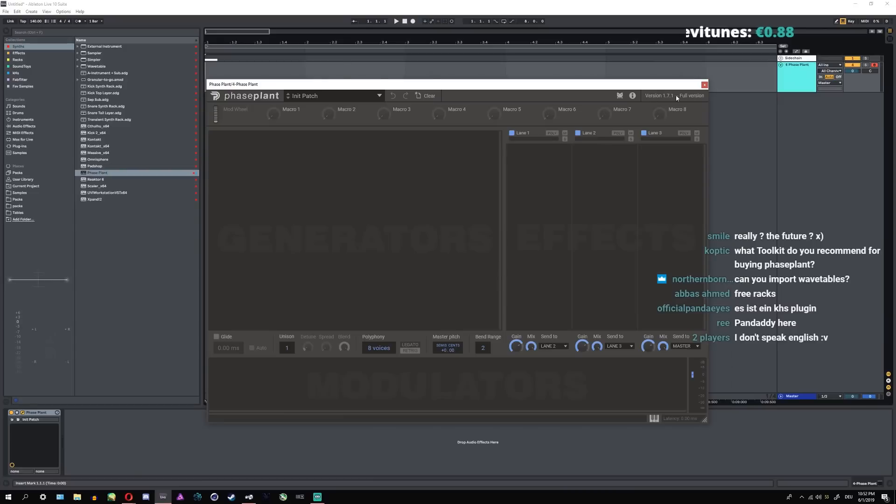
- Launch Phase Plant's built-in Phase Invaders game, shoot at the invaders for a while, and close it
left_click(632, 95)
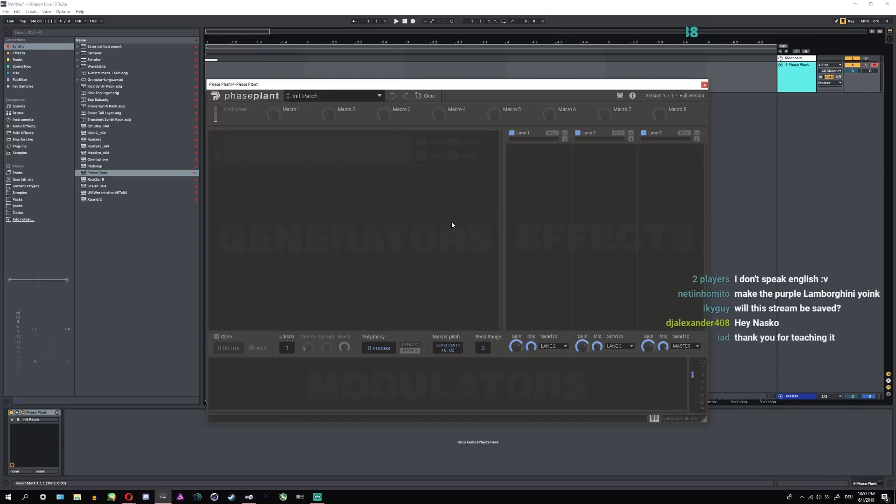
left_click(619, 93)
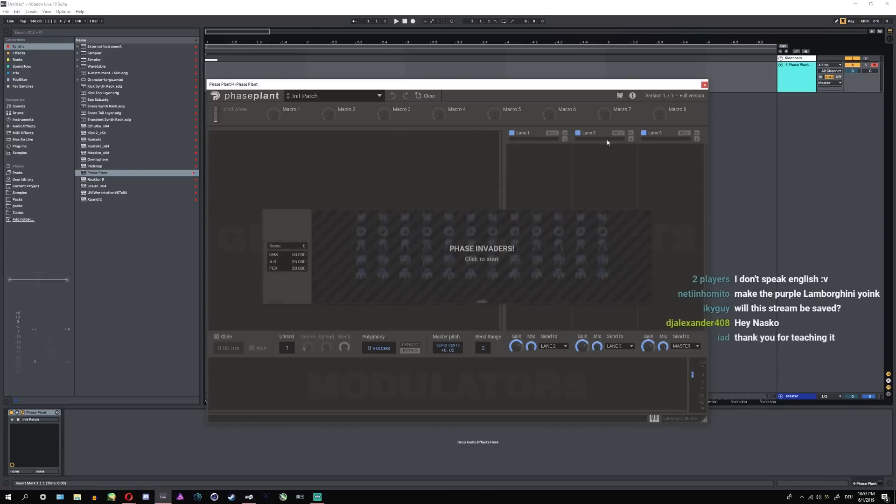
left_click(557, 259)
key("space")
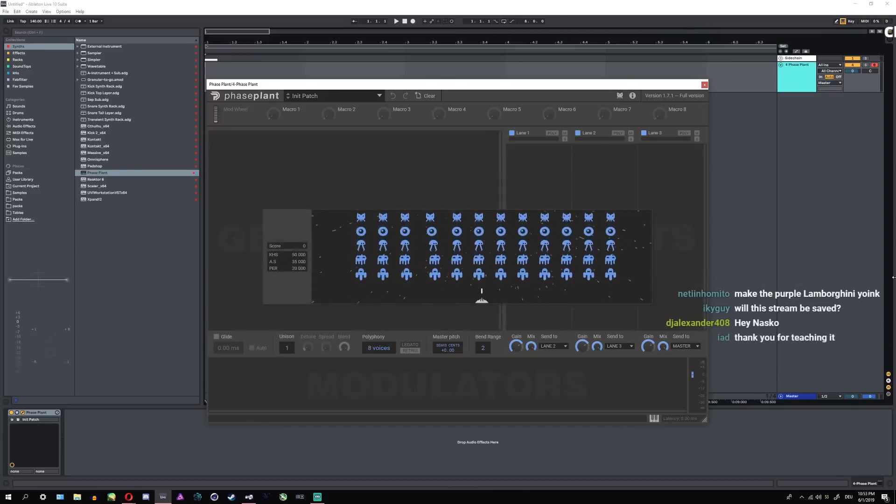
key("Right")
key("space")
key("Right")
key("space")
key("Right")
key("space")
key("space")
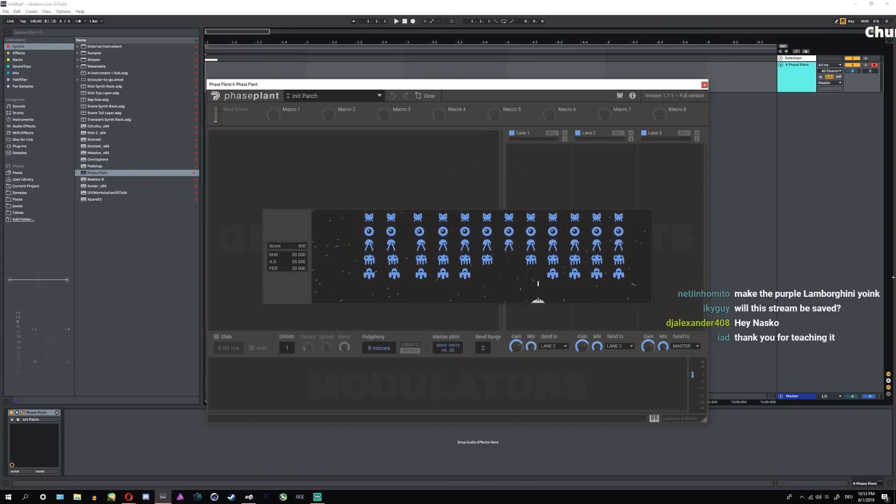
key("Right")
key("space")
key("space")
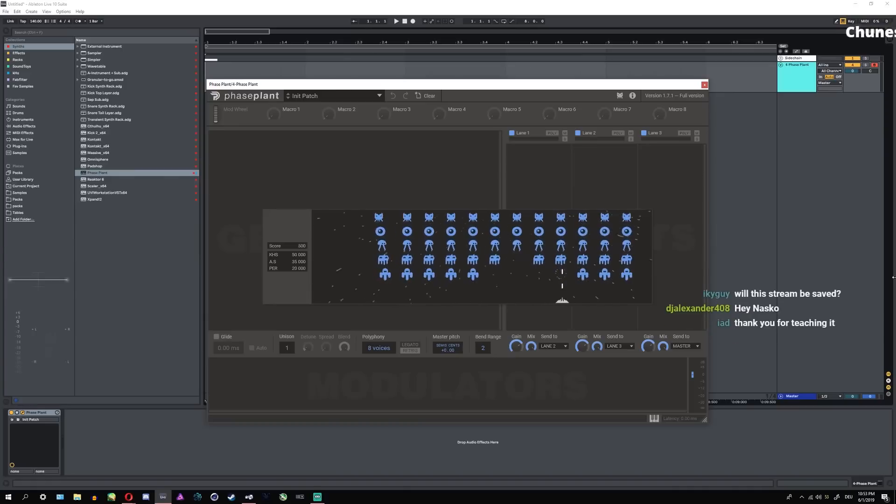
key("space")
key("Right")
key("Right")
key("space")
key("space")
key("space")
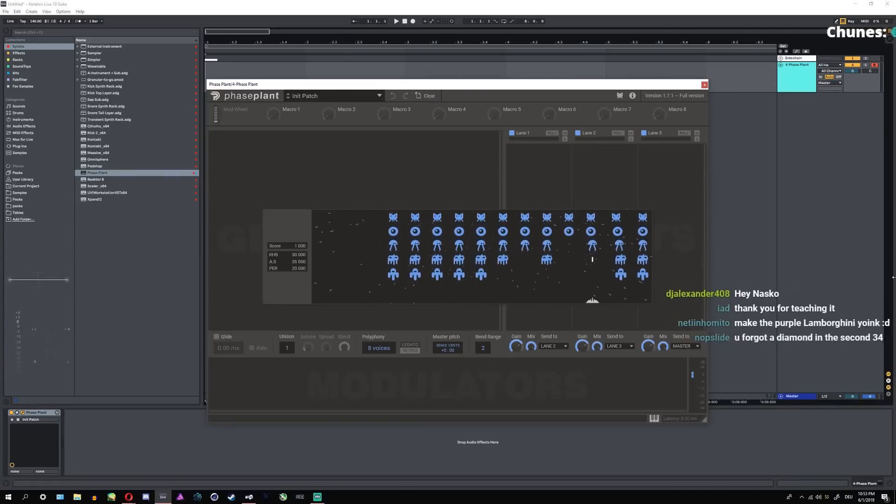
key("Left")
key("Left")
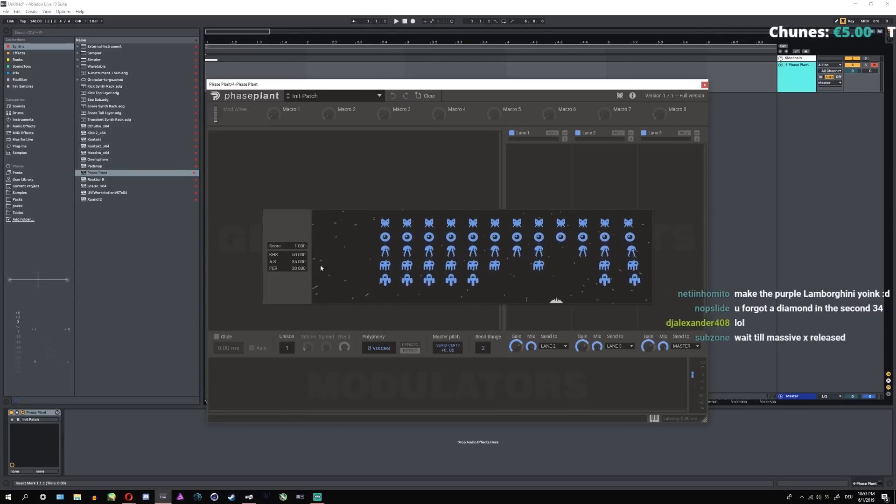
left_click(402, 191)
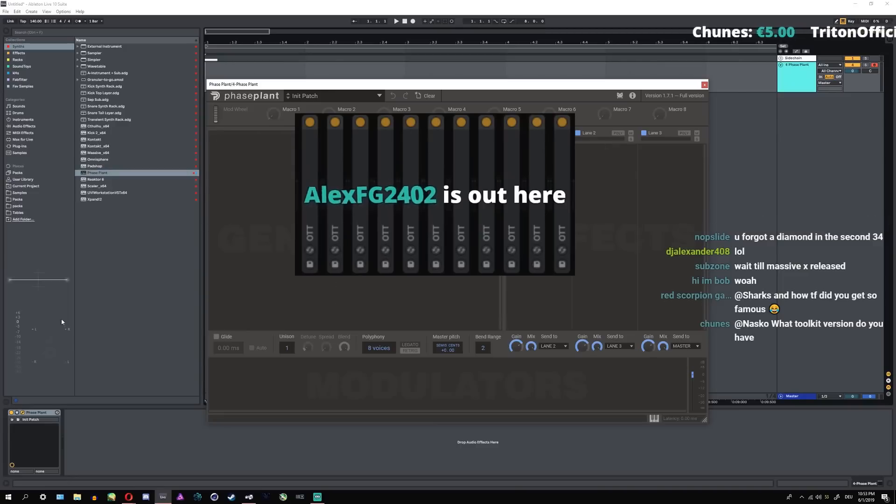
- Close the Phase Plant window, add Snap Heap from the kHs collection after it, and open Snap Heap's interface
left_click(23, 413)
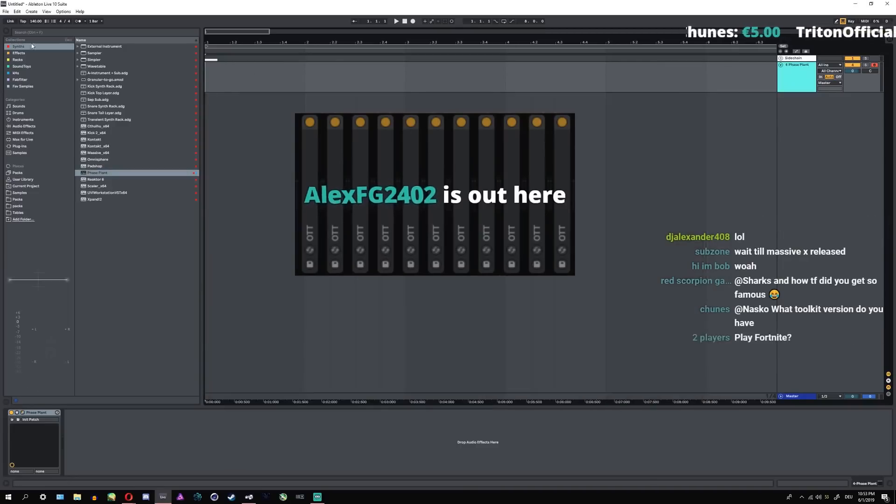
left_click(19, 72)
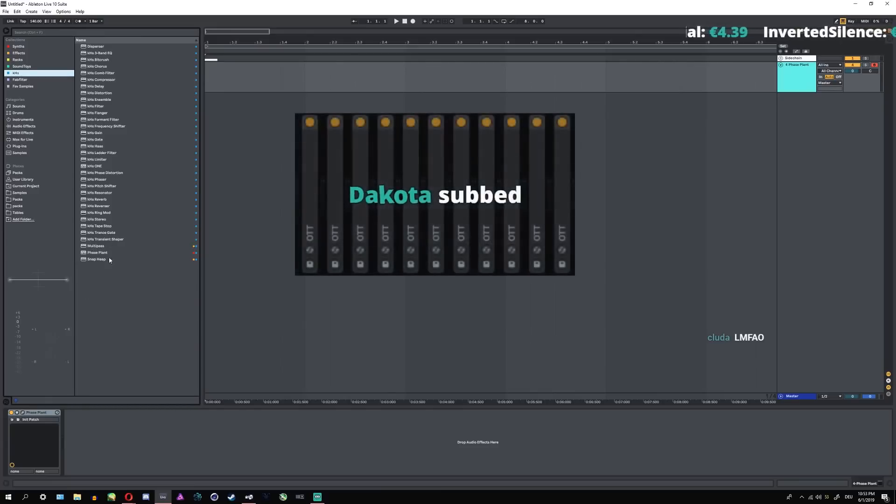
double_click(109, 260)
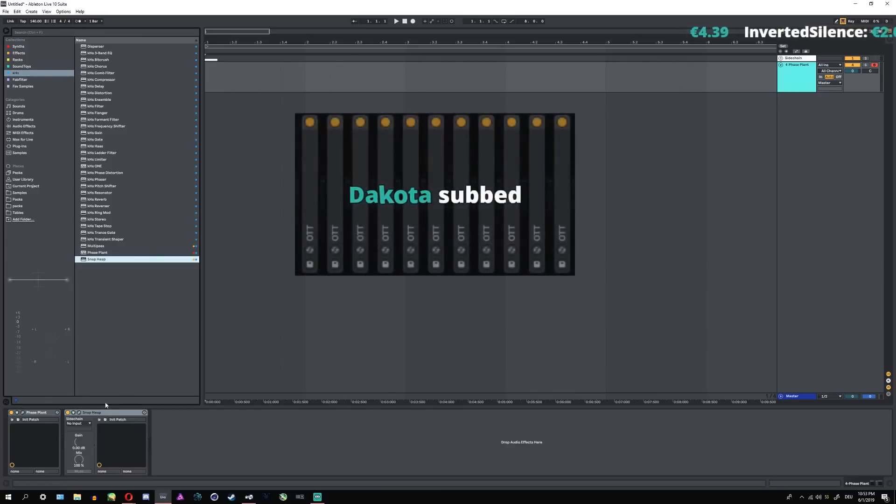
left_click(79, 412)
left_click_drag(323, 96, 556, 52)
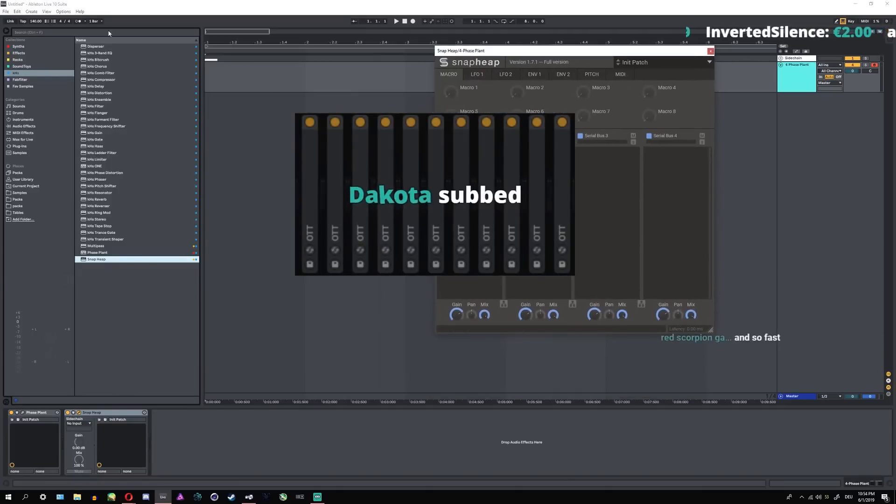
- Add a Compressor to each of Snap Heap's Serial Bus 1 and Serial Bus 2
left_click(480, 158)
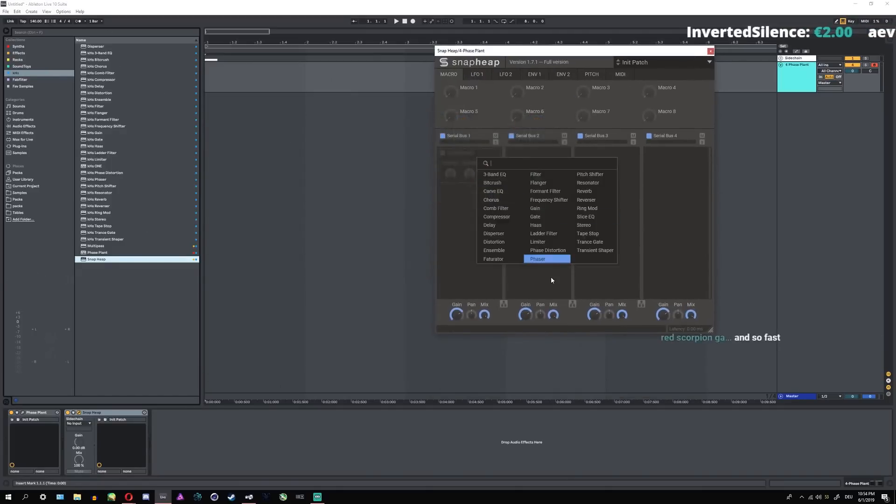
left_click(497, 217)
left_click(556, 174)
left_click(572, 232)
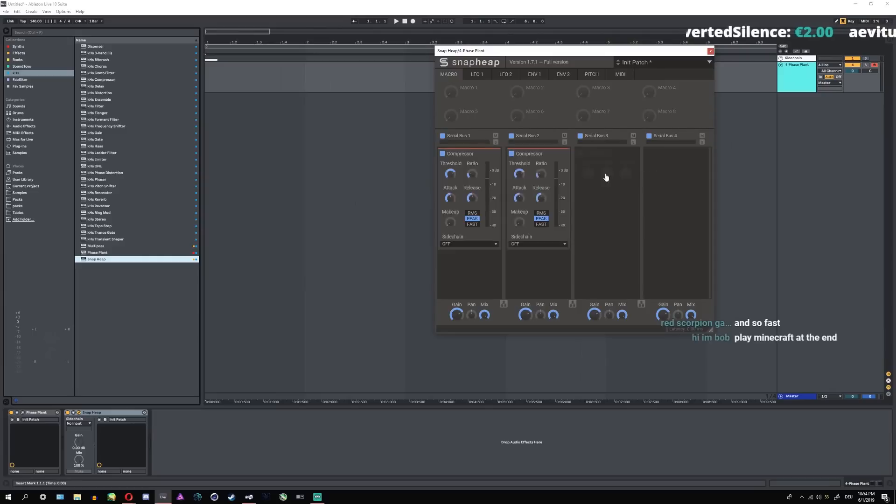
- Add a Filter and a Phase Distortion to Serial Bus 3 and a Reverb to Serial Bus 4
left_click(606, 177)
left_click(641, 176)
left_click(602, 244)
left_click(640, 309)
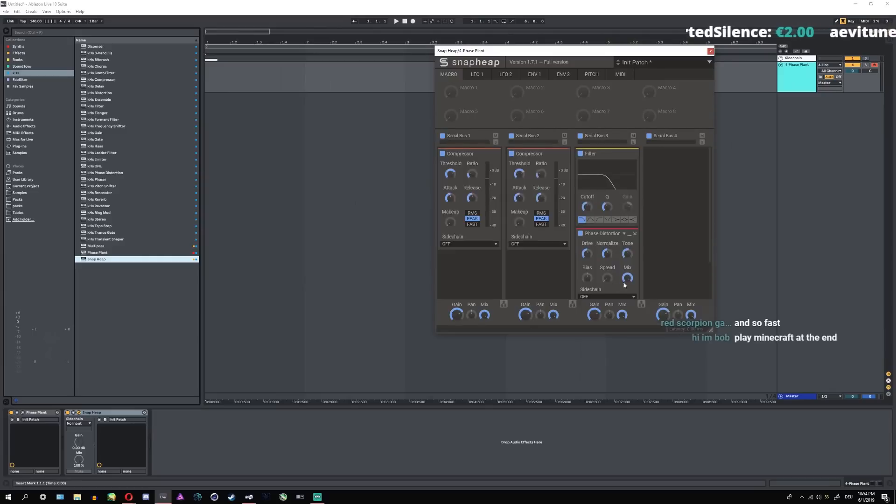
left_click(673, 181)
left_click(674, 163)
left_click(682, 170)
left_click(685, 206)
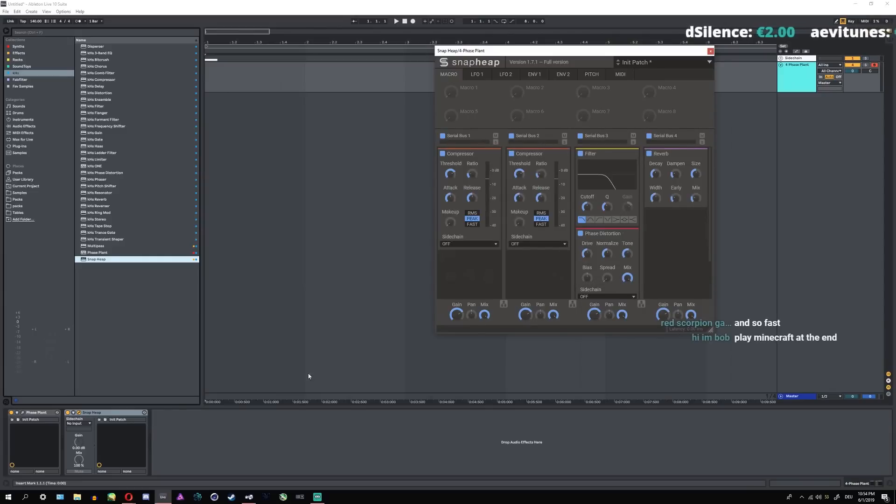
- Delete Snap Heap from the device chain and reopen the Phase Plant interface
left_click(117, 413)
key("Delete")
left_click(23, 413)
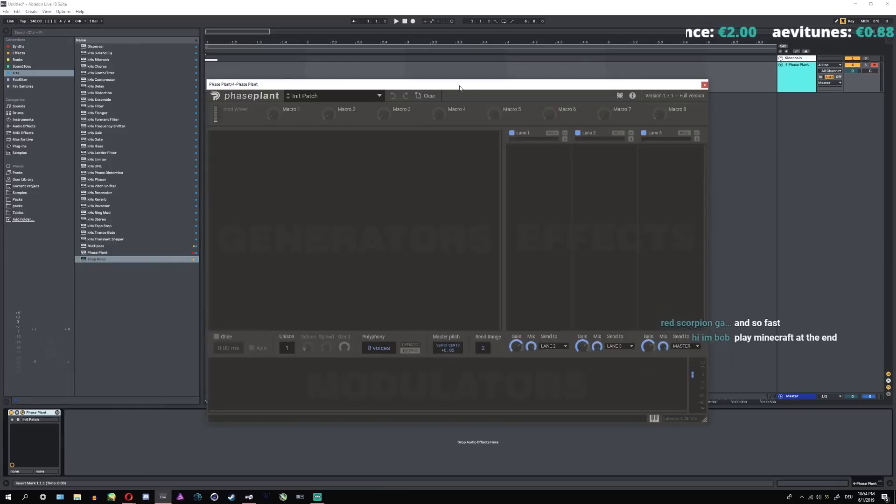
- Examine the modules offered for Phase Plant's generator section and the effects offered for Lane 1, adding none of them
left_click_drag(458, 90, 455, 98)
left_click(357, 186)
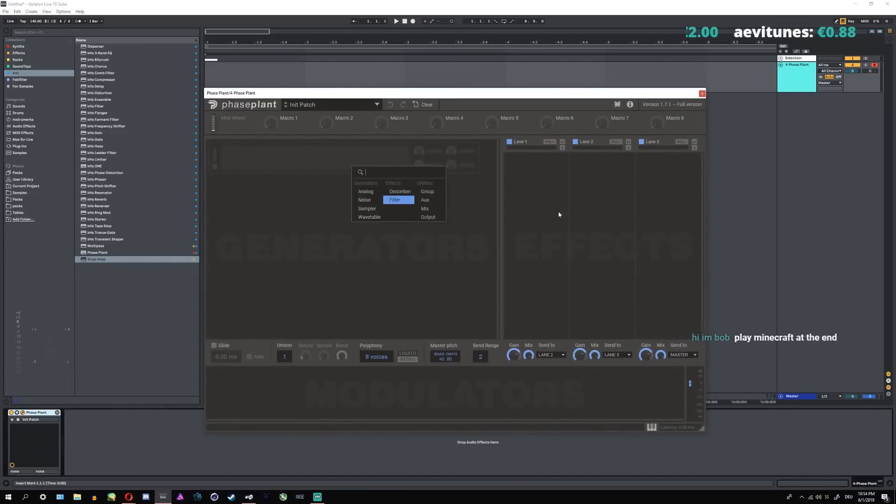
left_click(563, 245)
left_click(544, 159)
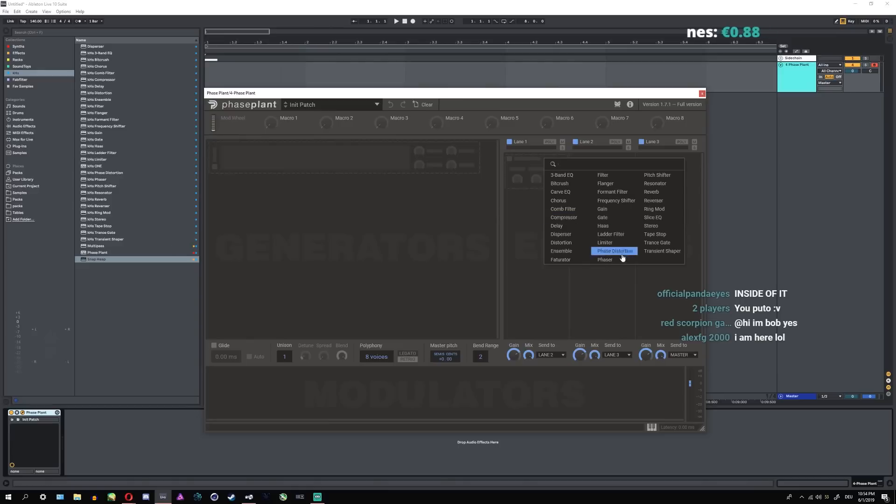
left_click(526, 233)
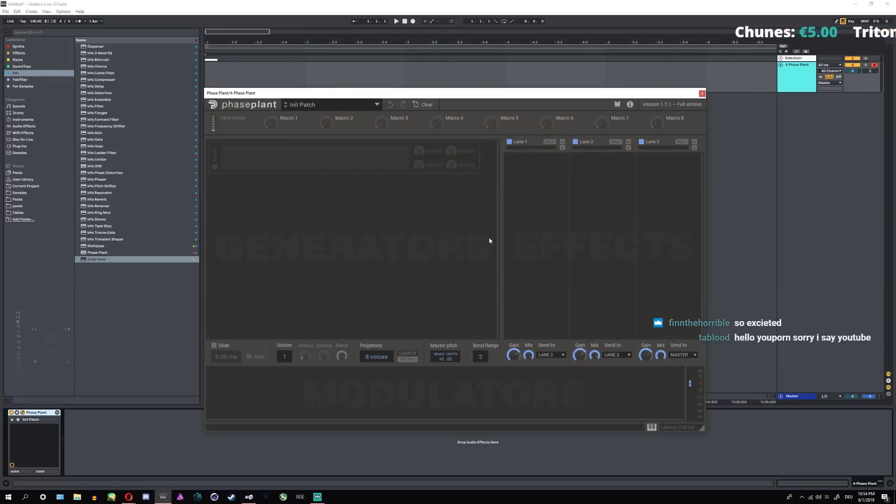
left_click_drag(408, 91, 432, 57)
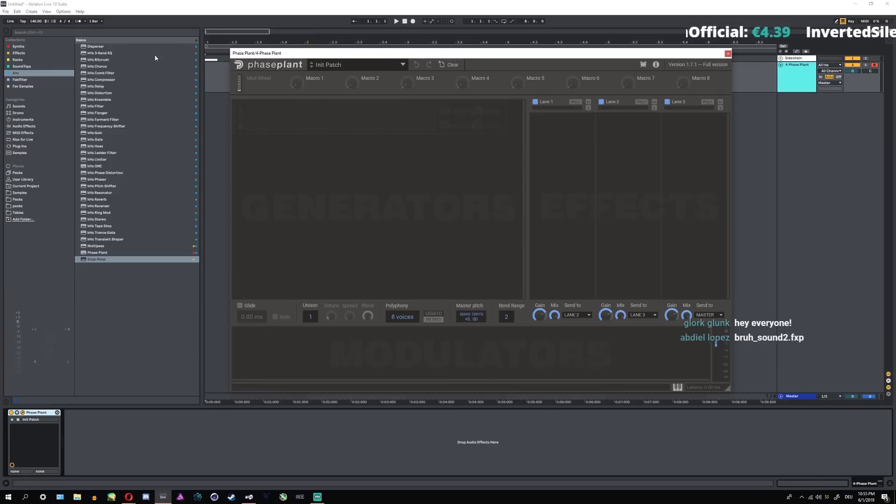
- Browse the Synths collection and view the modules available for Phase Plant's generator section
left_click(29, 46)
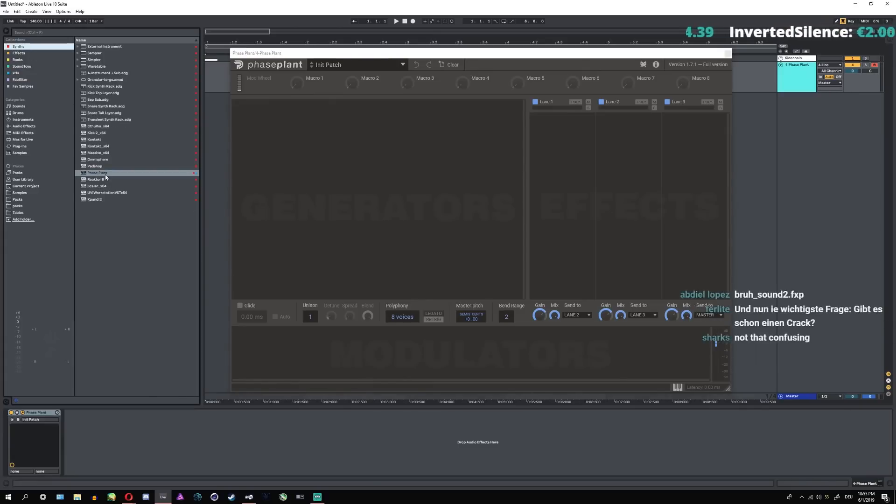
left_click_drag(271, 54, 262, 67)
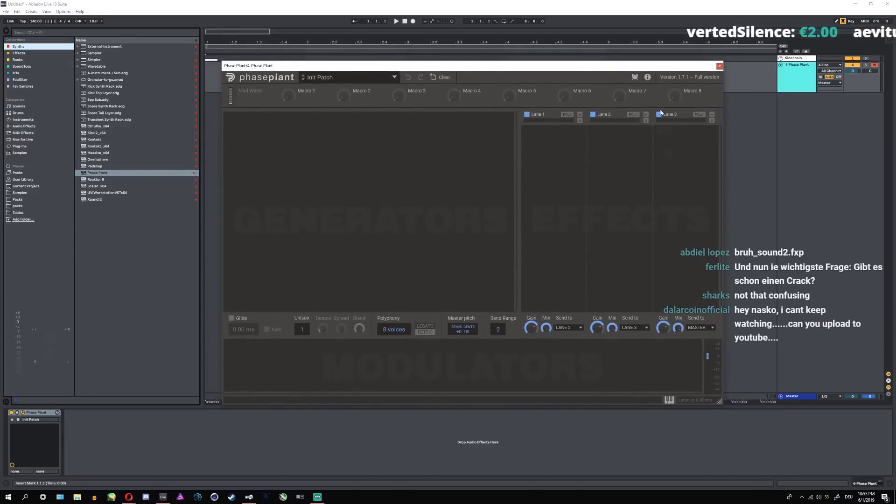
left_click(352, 130)
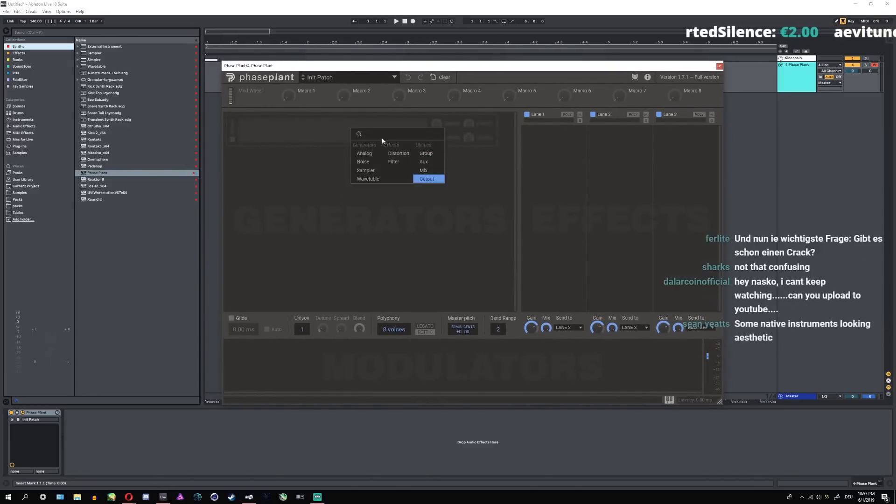
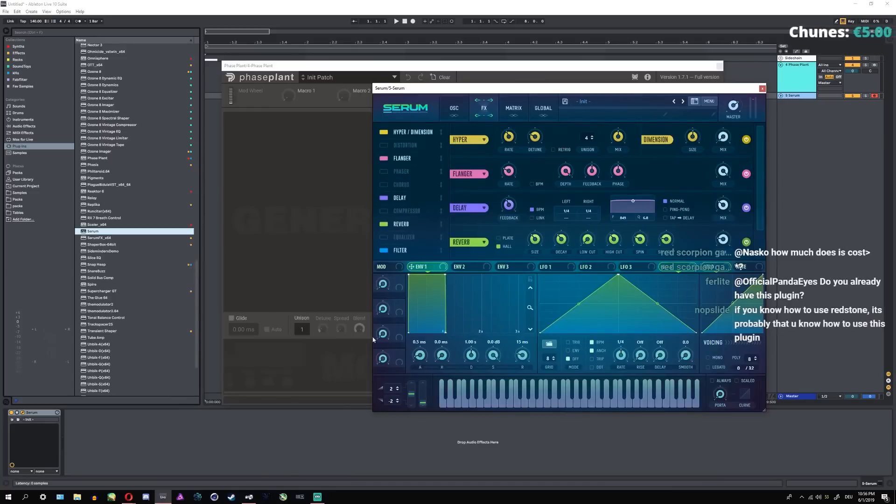
- Look through Serum's oscillator, effects, matrix and global pages, ending on the oscillator page
left_click_drag(614, 87, 879, 105)
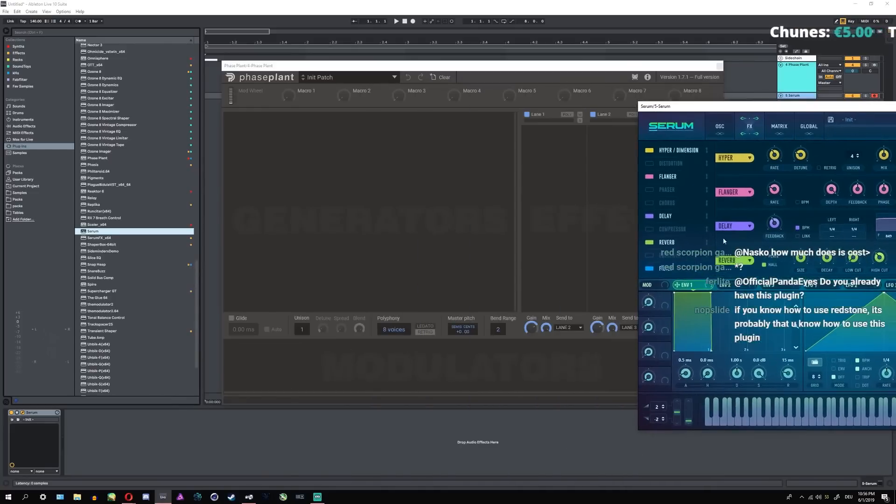
left_click_drag(714, 110, 344, 132)
left_click(359, 152)
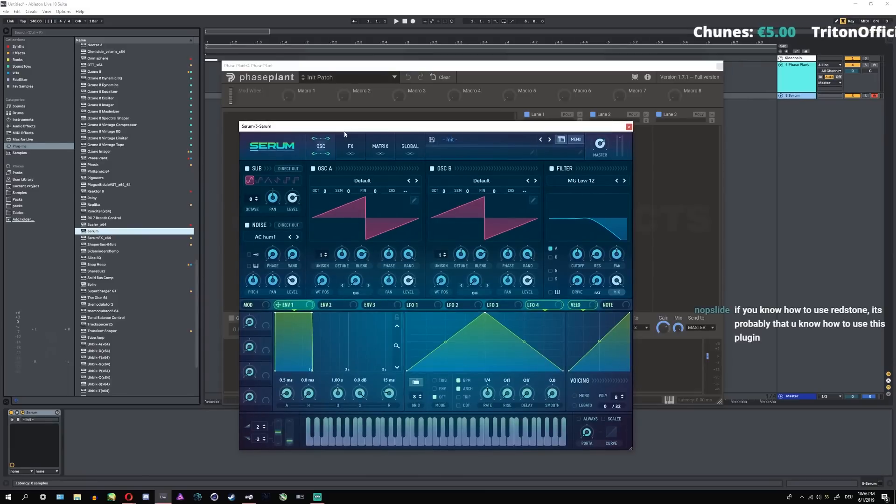
left_click(380, 147)
left_click(350, 146)
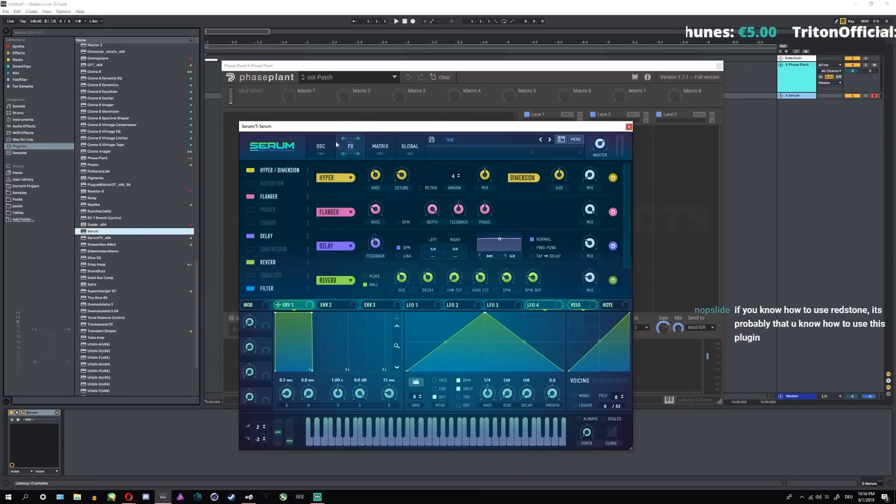
left_click(321, 146)
left_click(350, 146)
left_click(376, 147)
left_click(410, 147)
left_click(329, 144)
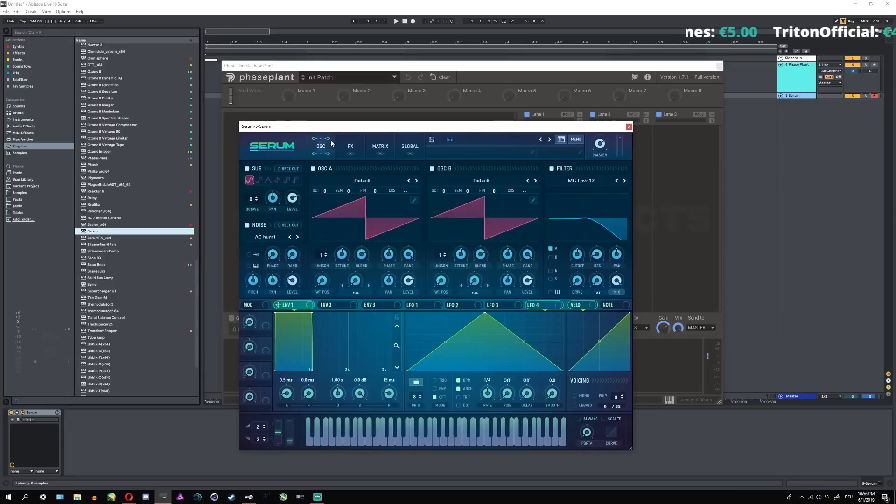
- View Serum's LFO 1 and Oscillator A's wavetable editor, and return to the oscillator page
left_click(422, 307)
left_click(414, 201)
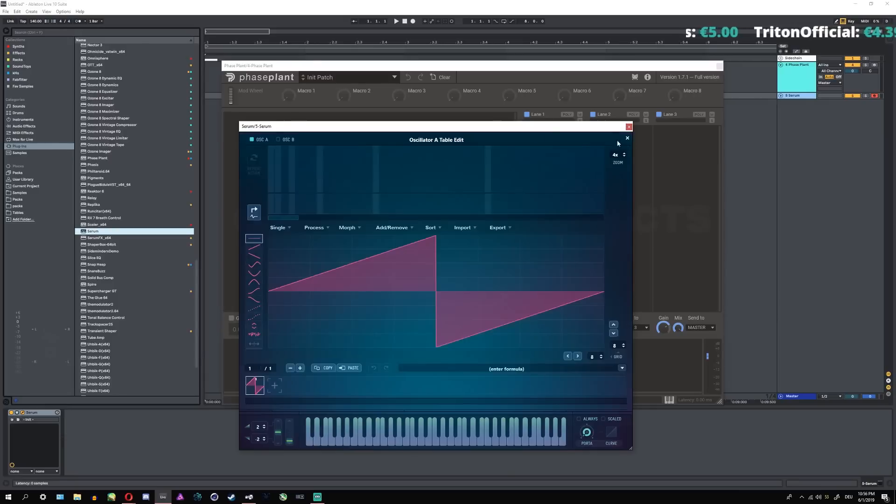
left_click(626, 139)
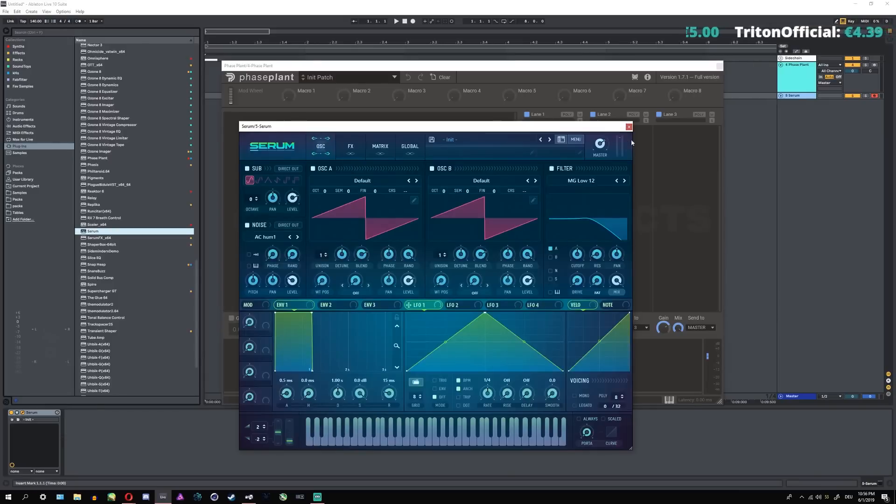
- Close Serum's window and delete the Serum track from the project
left_click(629, 127)
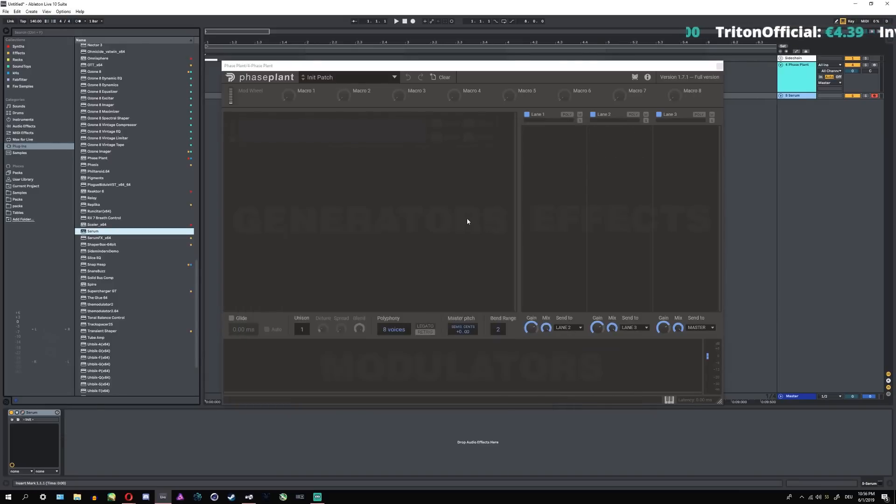
left_click(800, 97)
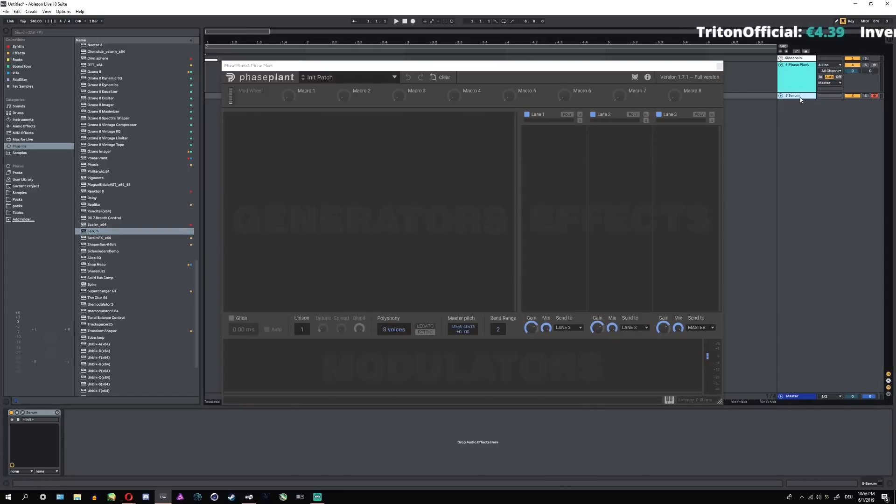
key("Delete")
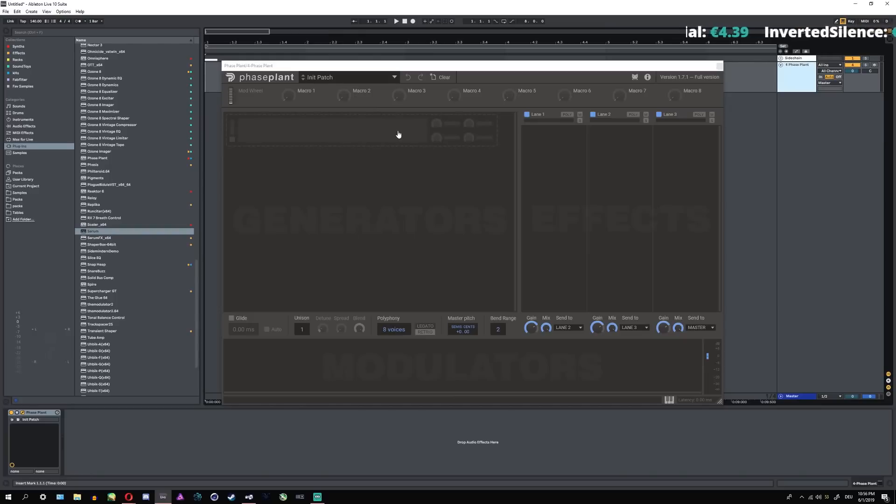
- Add an Analog oscillator to Phase Plant's generator section and reposition the synth window lower on the screen
left_click(398, 135)
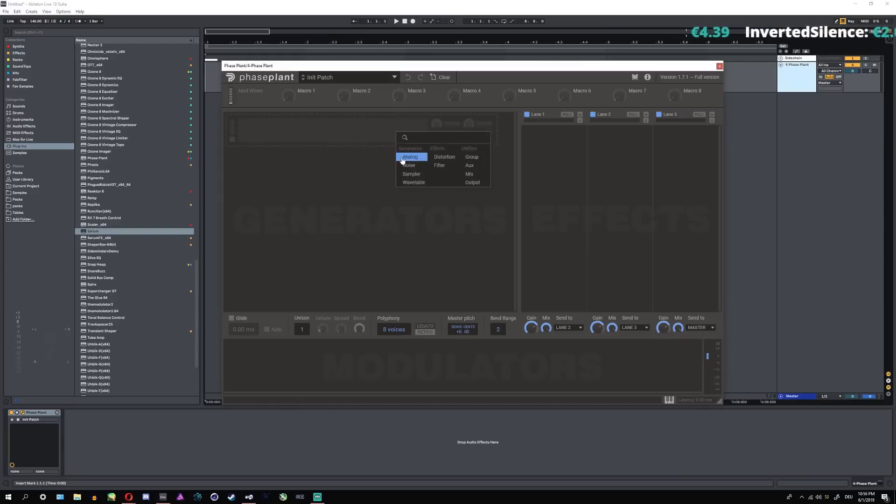
left_click(407, 158)
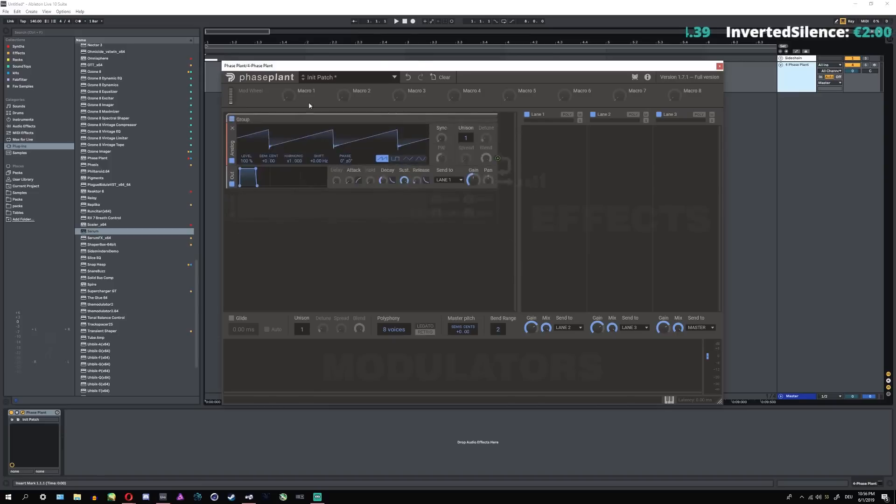
left_click_drag(421, 65, 409, 104)
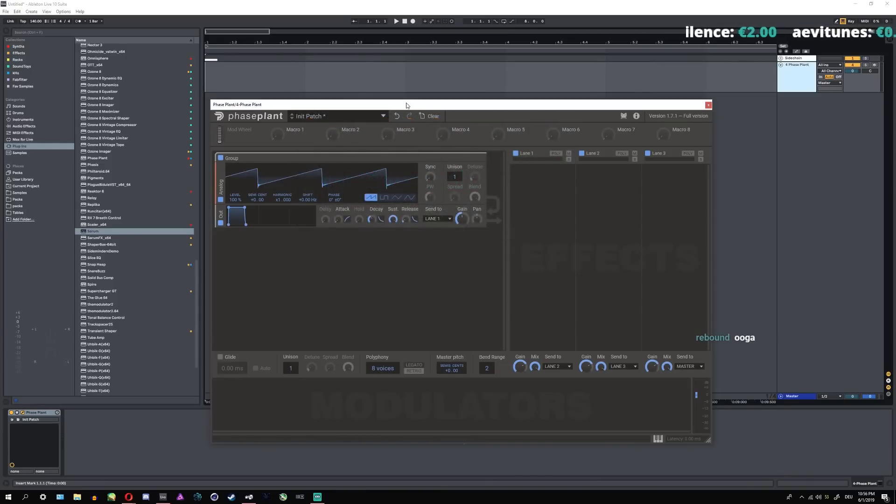
- Try the square, triangle and sine waveforms on the Analog oscillator, ending back on the saw
left_click(385, 202)
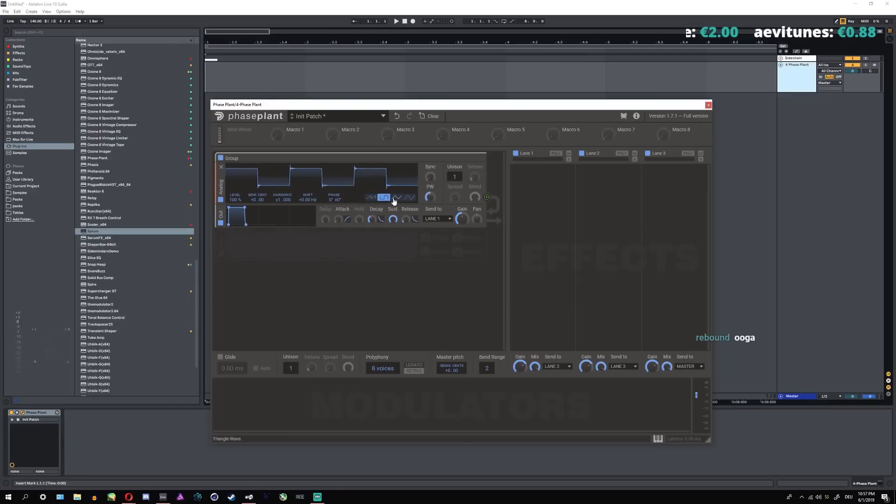
left_click(394, 198)
left_click(409, 199)
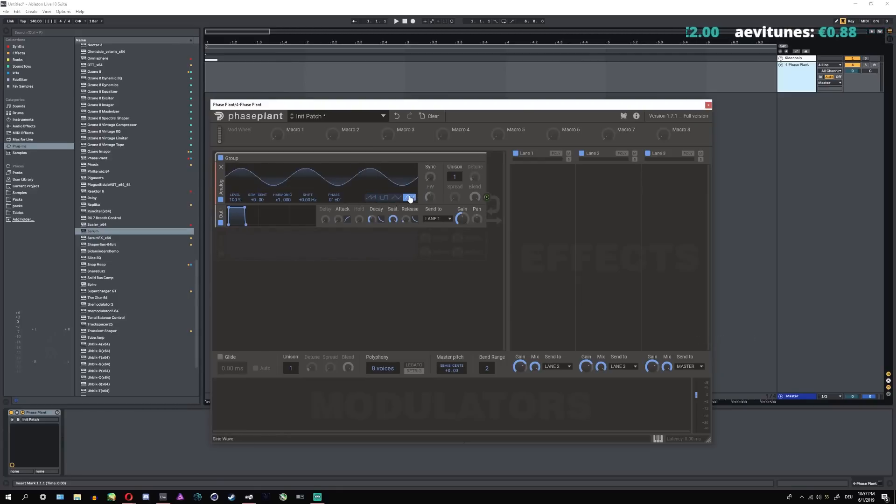
left_click(371, 199)
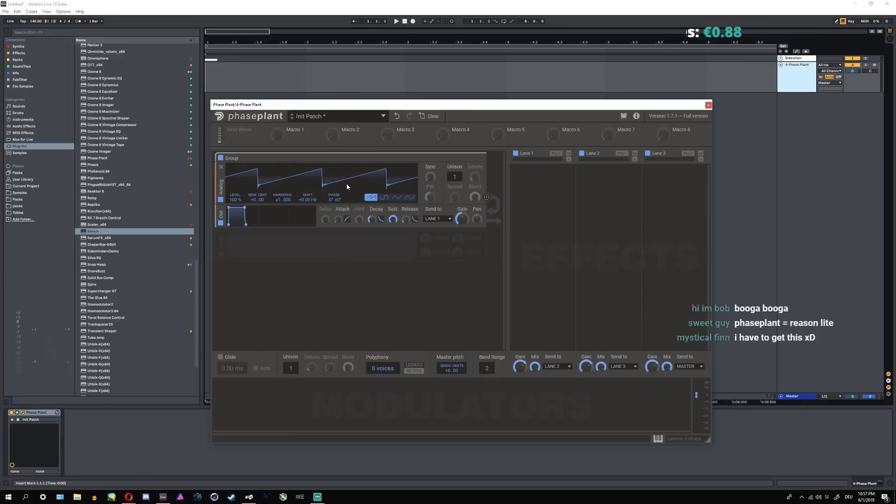
- Arm the Phase Plant track for recording and play test notes with the saw oscillator
left_click(876, 69)
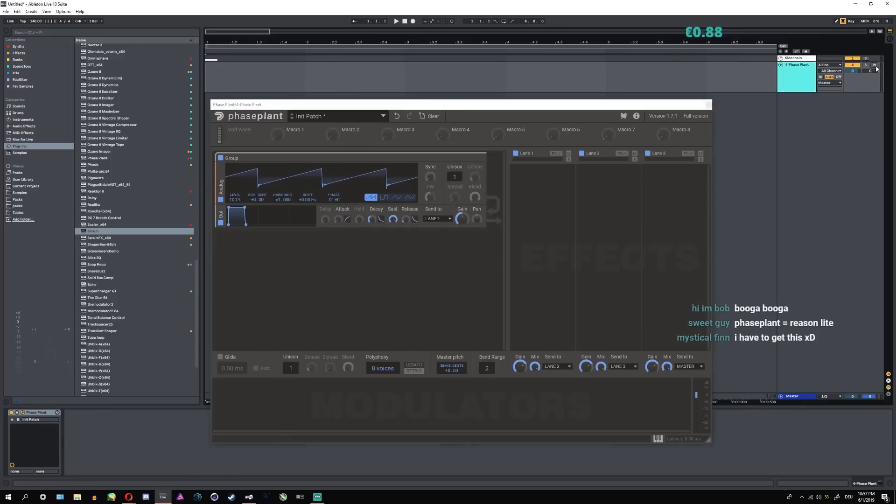
key("a")
key("a")
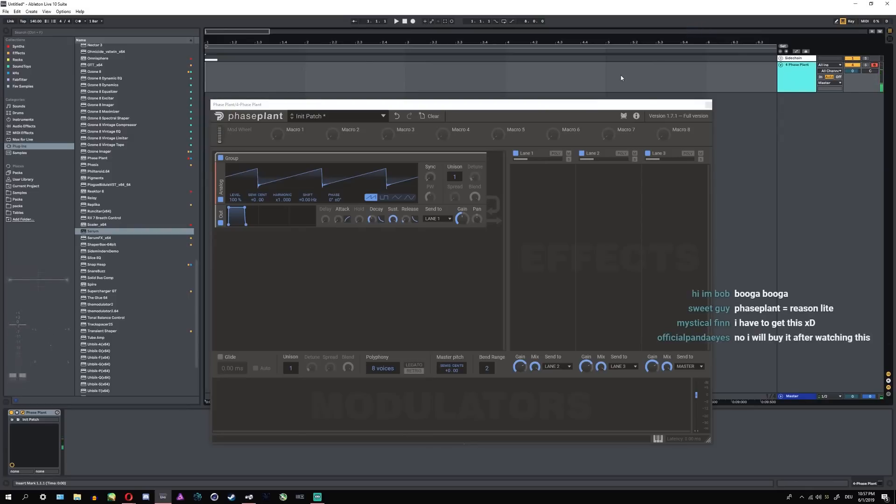
key("a")
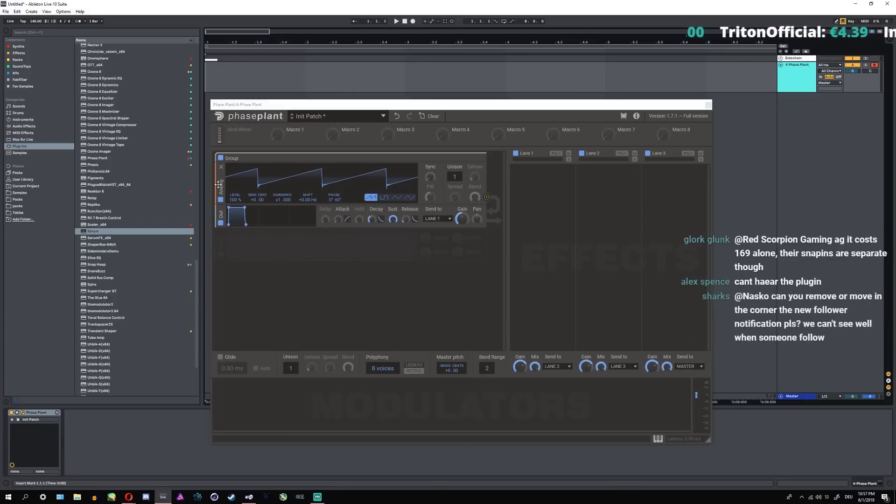
- Set the Analog oscillator's unison to 8 voices
left_click(455, 177)
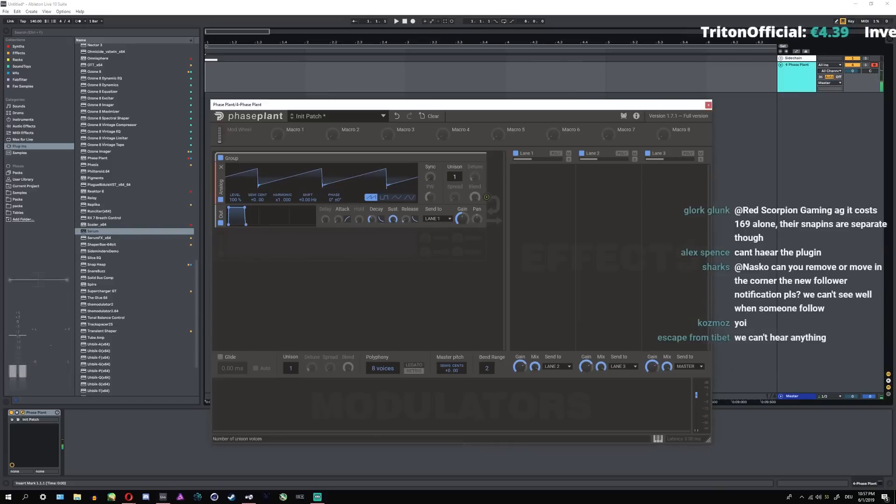
left_click_drag(454, 177, 454, 154)
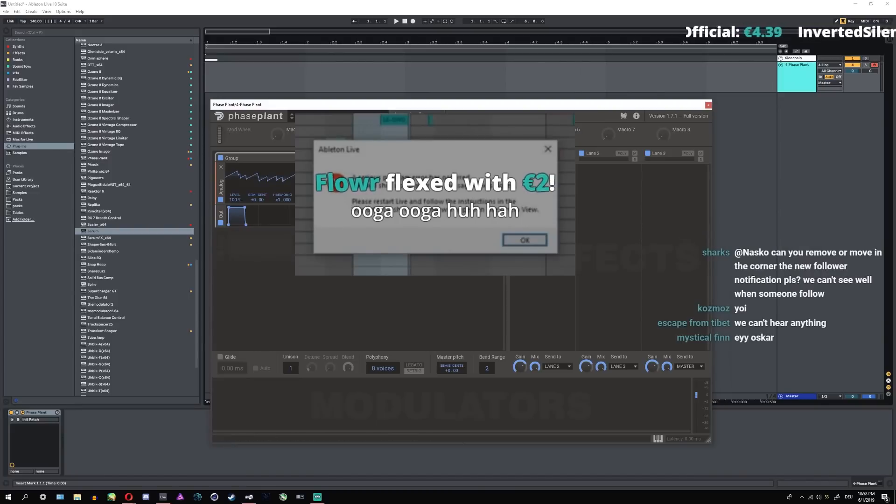
key("Return")
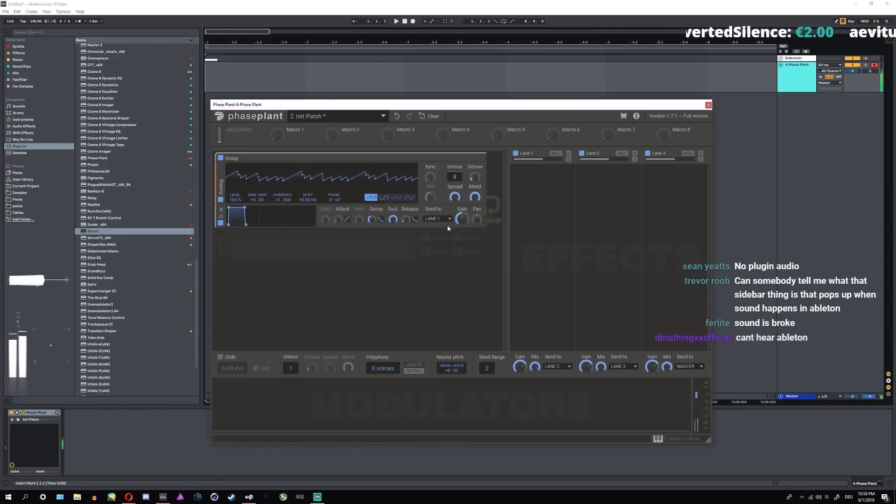
- Switch to Streamlabs OBS and set the Desktop Audio capture device to Speakers (Komplete Audio 2)
left_click(321, 497)
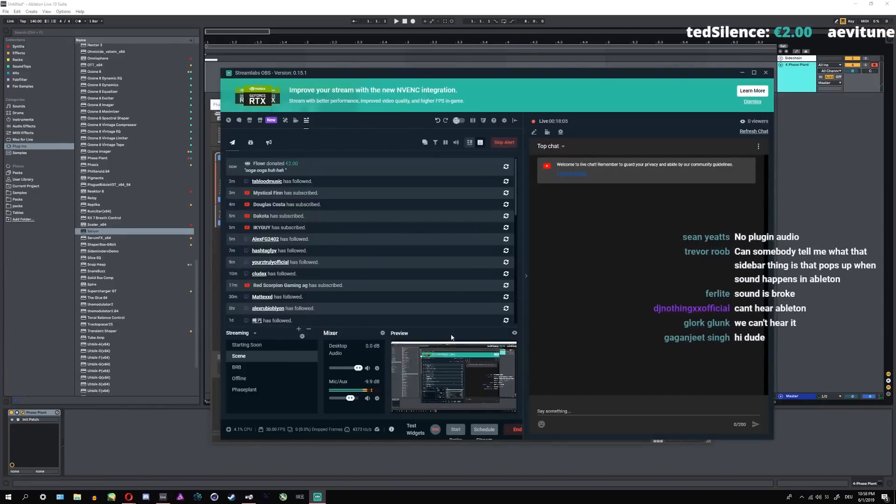
left_click(377, 368)
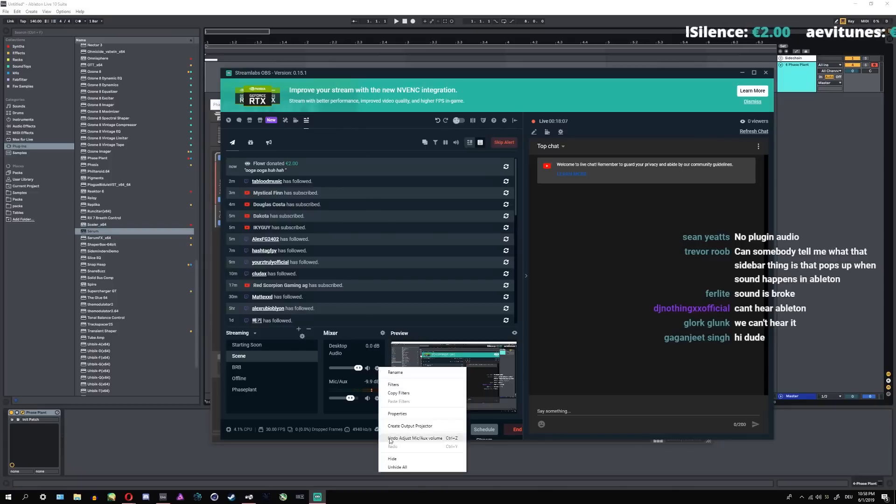
left_click(399, 410)
left_click(483, 206)
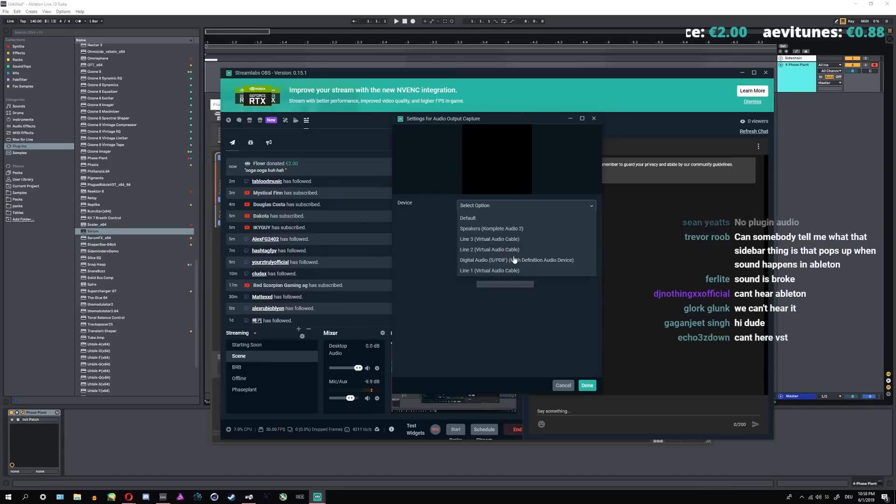
left_click(477, 230)
left_click(587, 385)
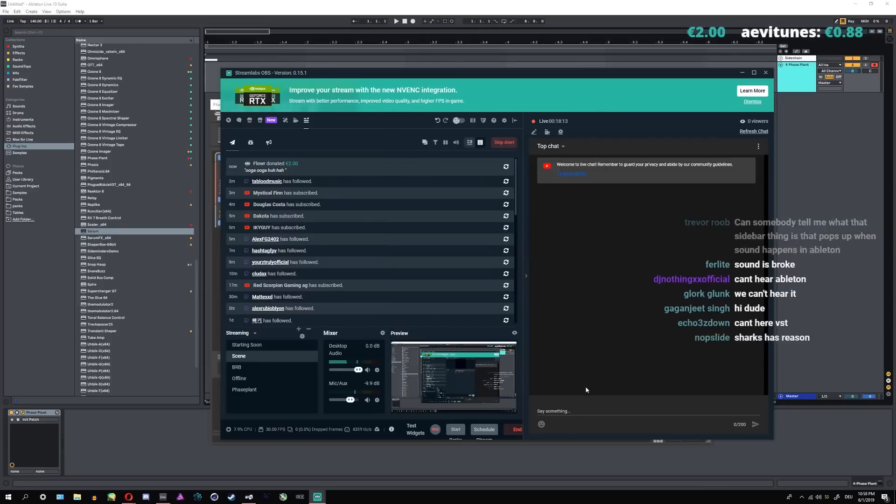
- Place the Streamlabs OBS and Phase Plant windows apart from each other and bring Phase Plant to the front
left_click_drag(435, 72, 675, 99)
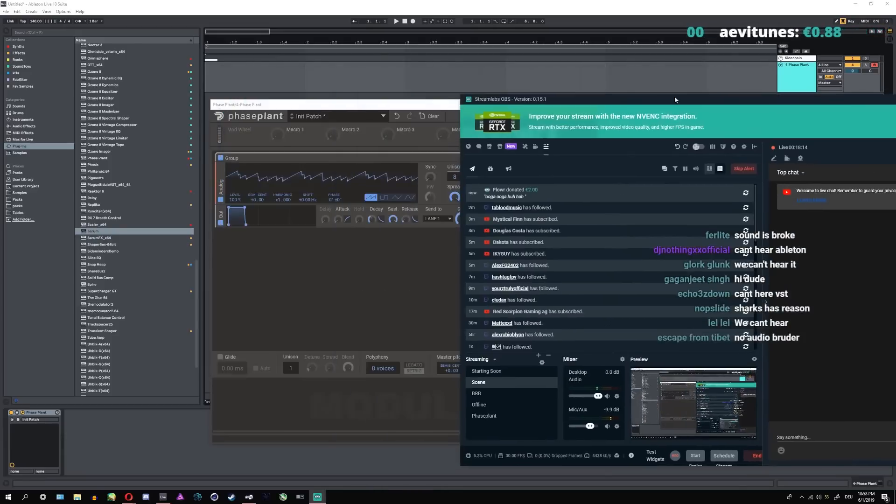
left_click_drag(357, 103, 284, 92)
left_click(319, 501)
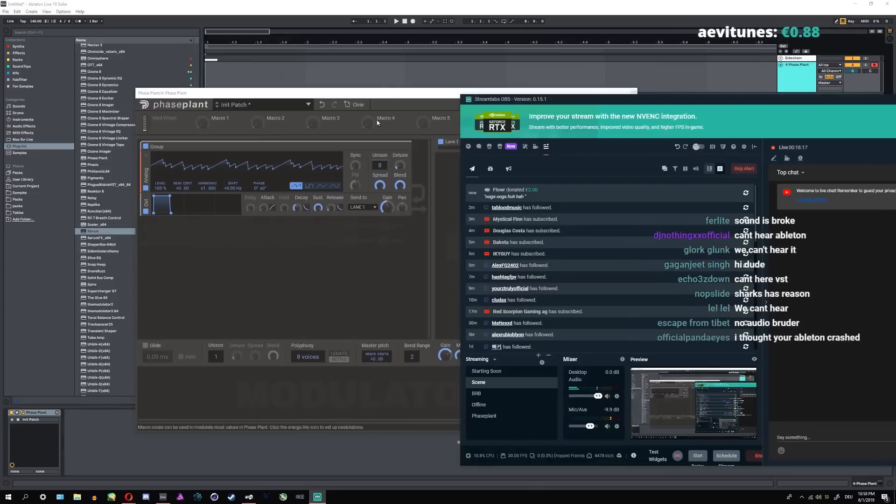
left_click(388, 94)
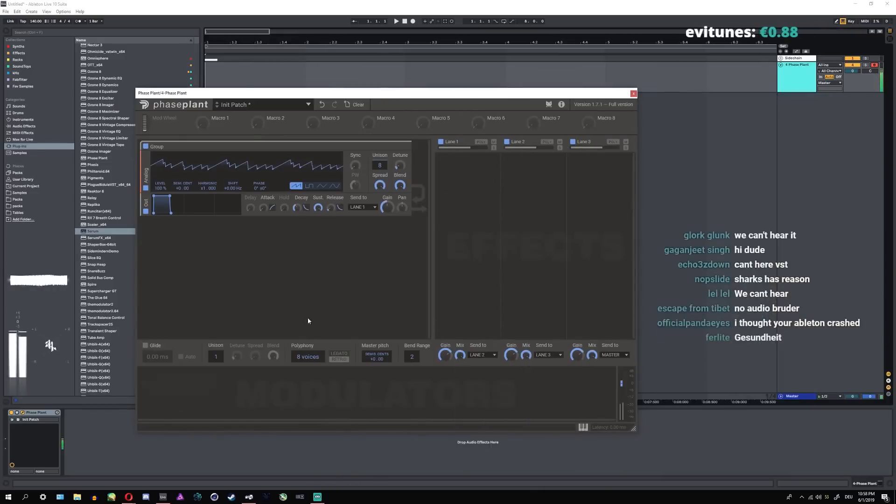
- Loop the Phase Plant clip from 1.3.1 to 2.3.1 in the arrangement and start playback
left_click(251, 65)
left_click_drag(251, 65, 361, 87)
key("ctrl+l")
key("space")
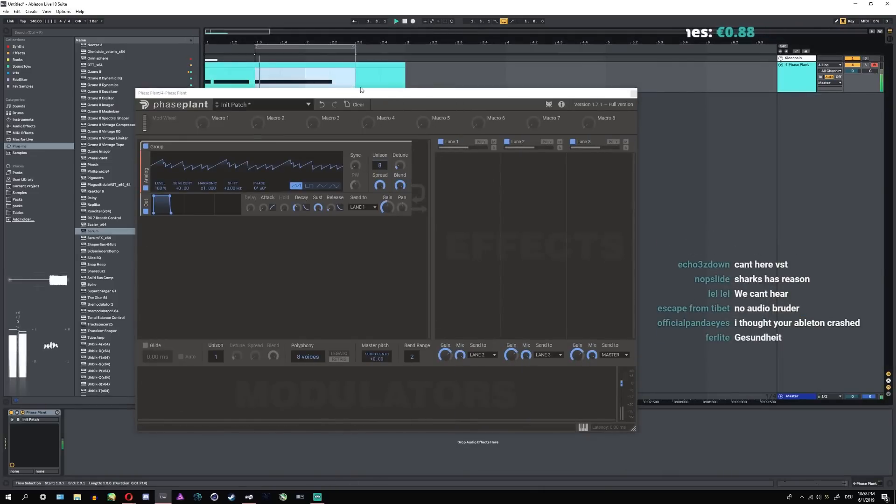
- Switch to Streamlabs OBS, lower the Desktop Audio level to -9.0 dB, and return to Ableton Live
left_click(317, 497)
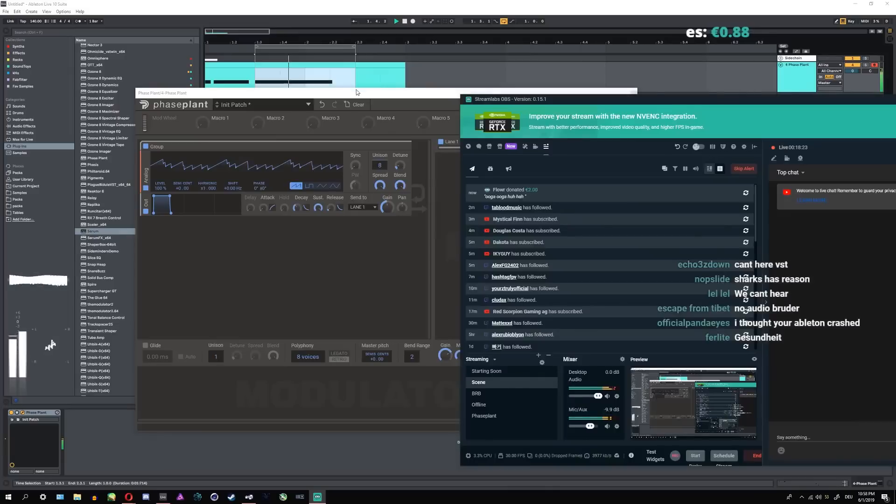
left_click(433, 257)
key("alt+Tab")
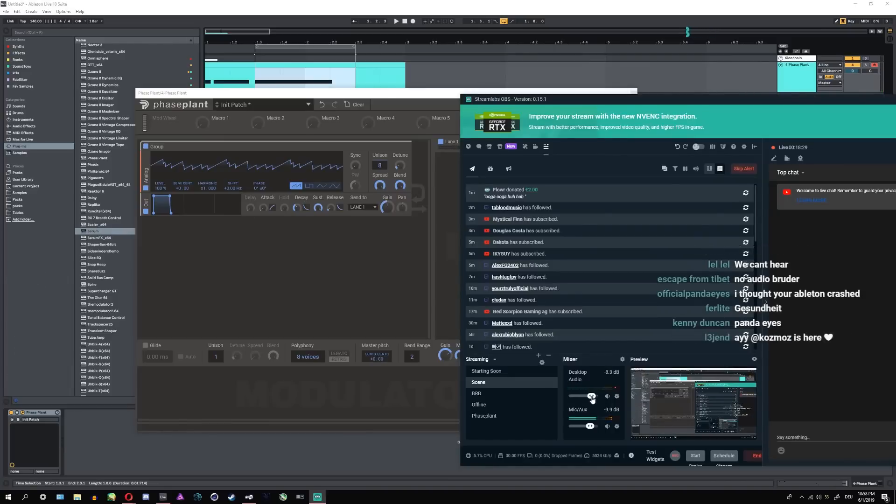
left_click_drag(592, 397, 591, 397)
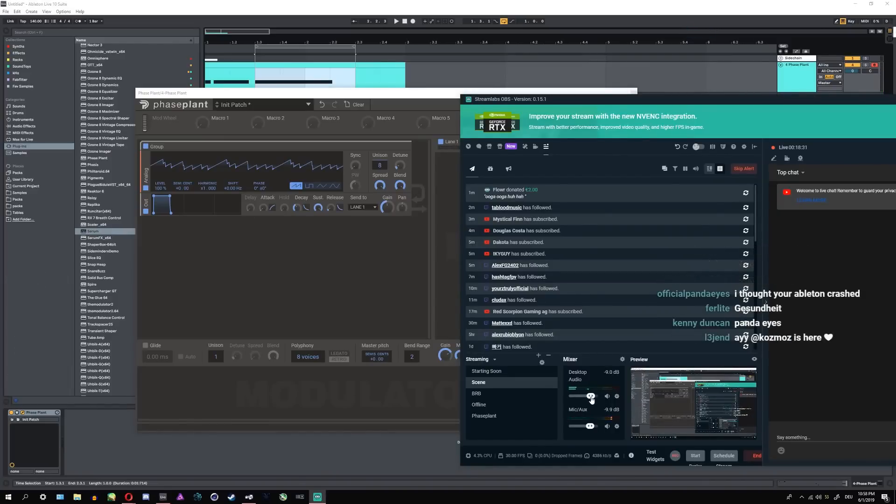
key("alt+Tab")
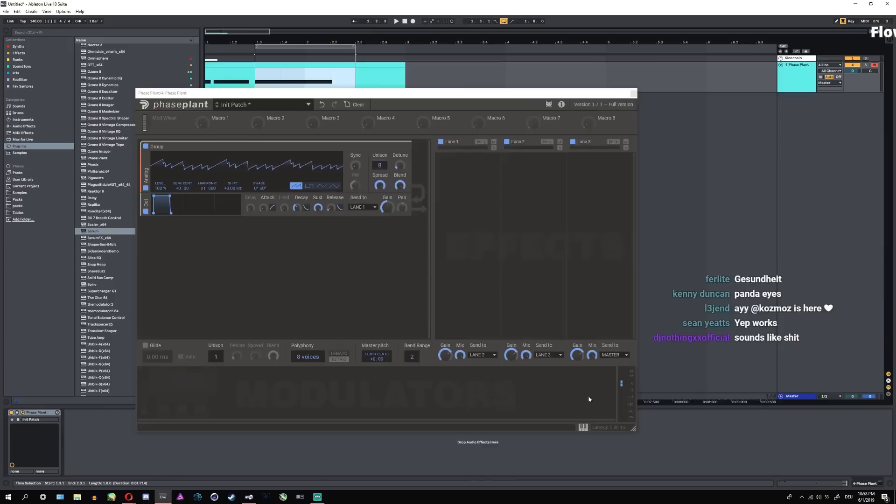
- Play test notes through the 8-voice Analog oscillator to check the audio level
key("a")
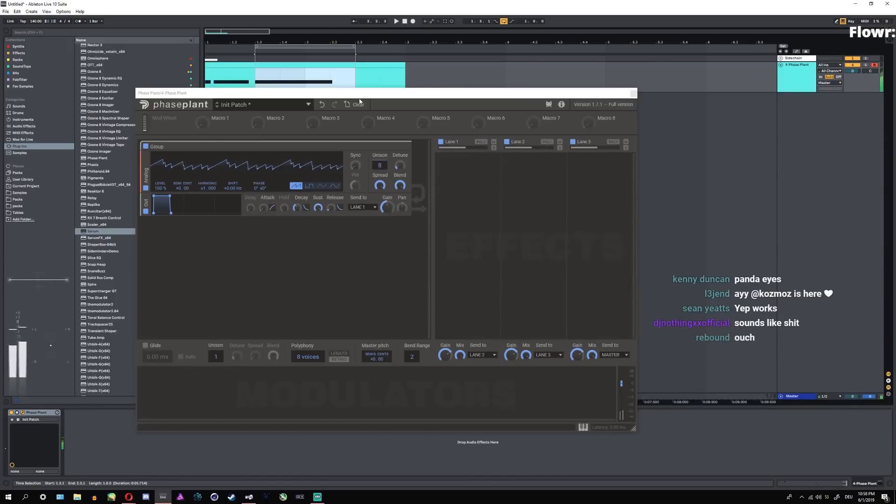
key("a")
key("a")
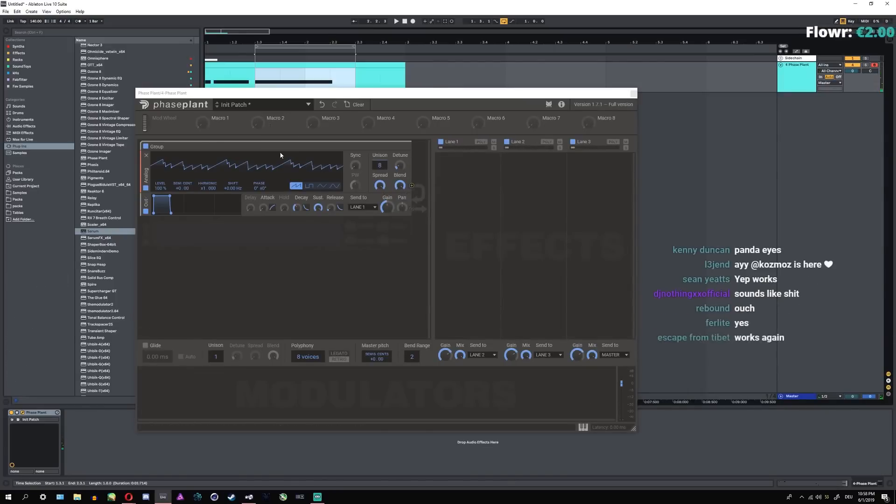
key("a")
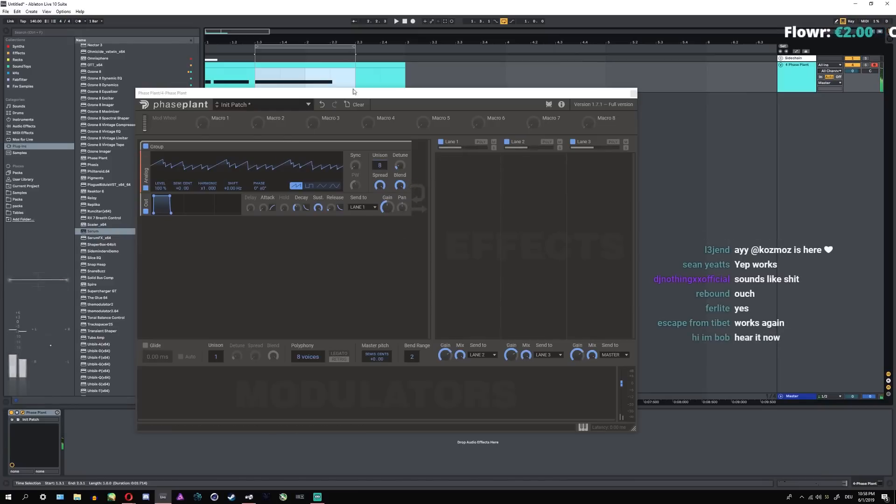
- Reset the Analog oscillator's unison to 1 voice and its stereo spread to zero
left_click(357, 105)
left_click(355, 161)
left_click(378, 189)
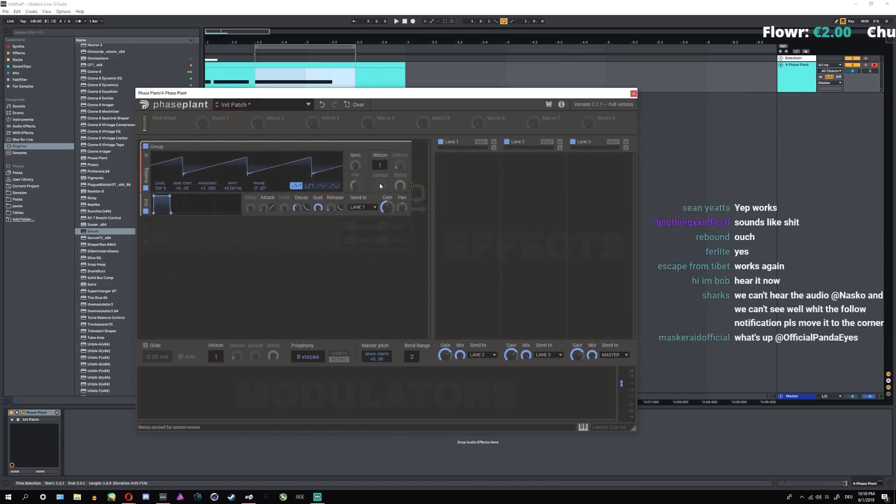
- Audition the single-voice Analog oscillator with notes in different keyboard octaves
key("a")
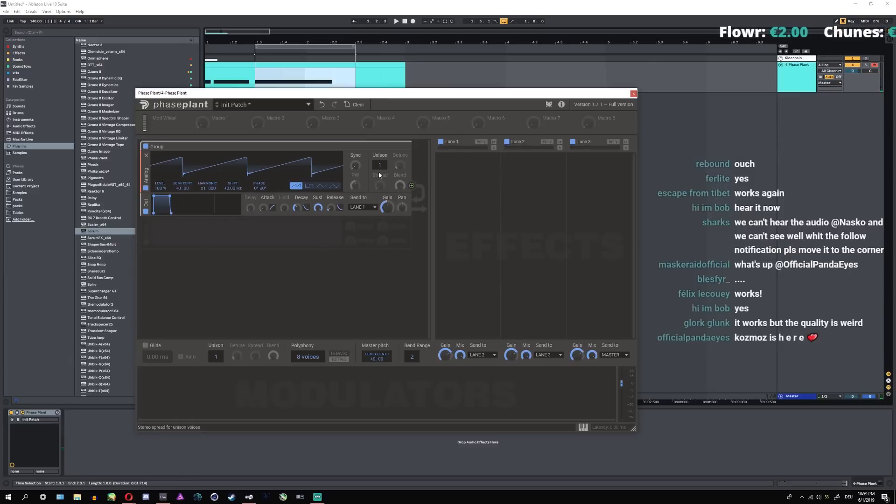
key("a")
key("a")
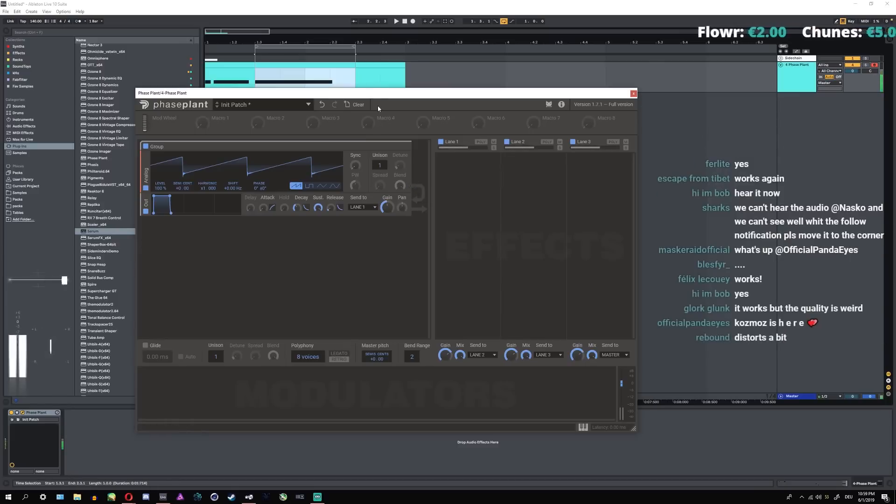
key("z")
key("a")
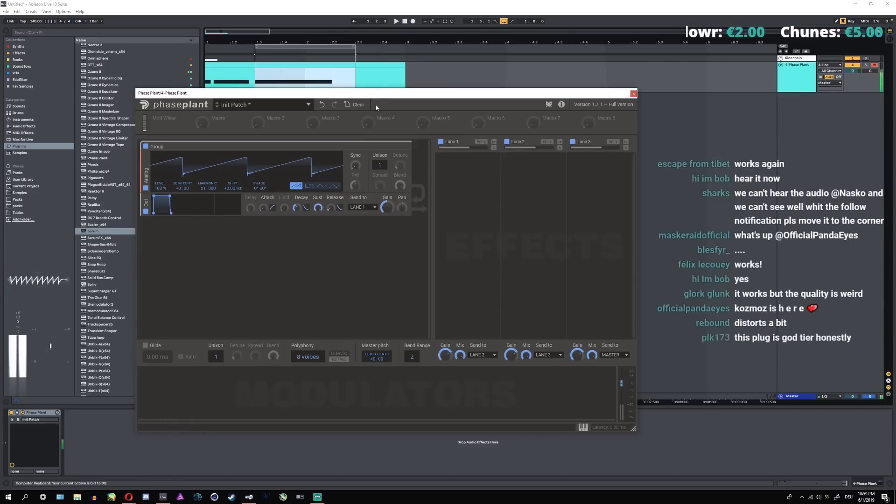
key("z")
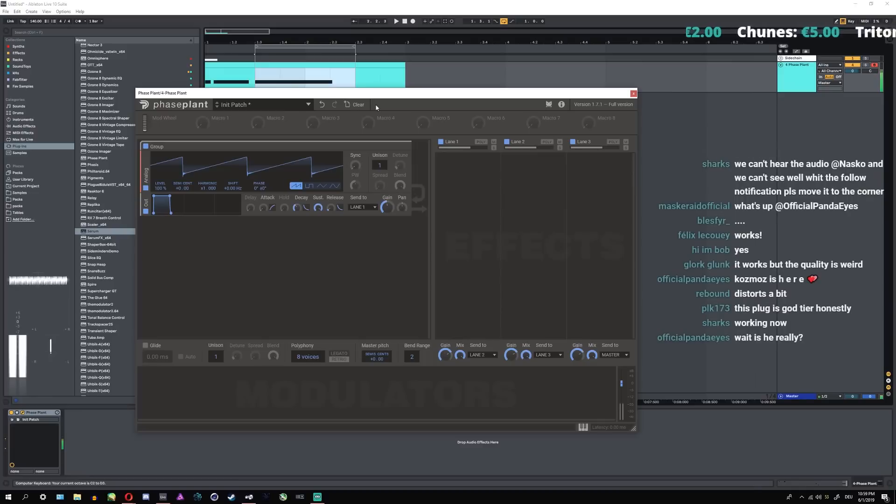
key("x")
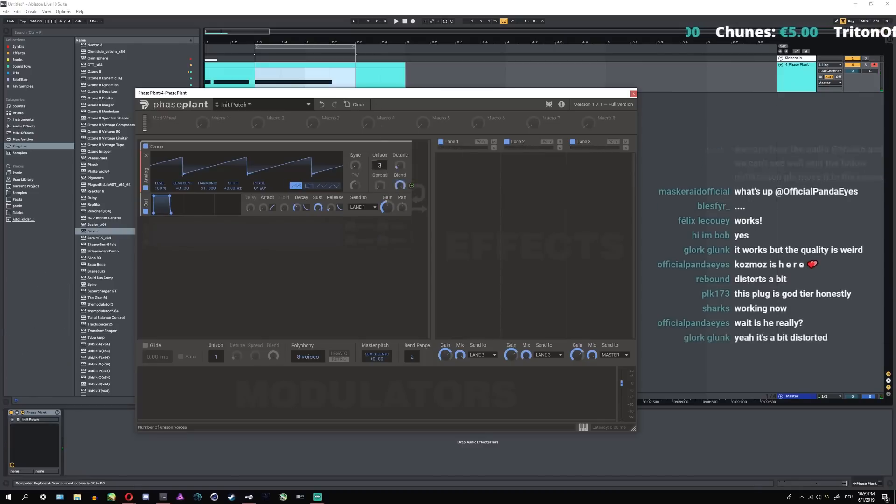
- Set the Analog oscillator to 8 unison voices with full spread and a random phase of ±180°
left_click_drag(376, 168, 374, 149)
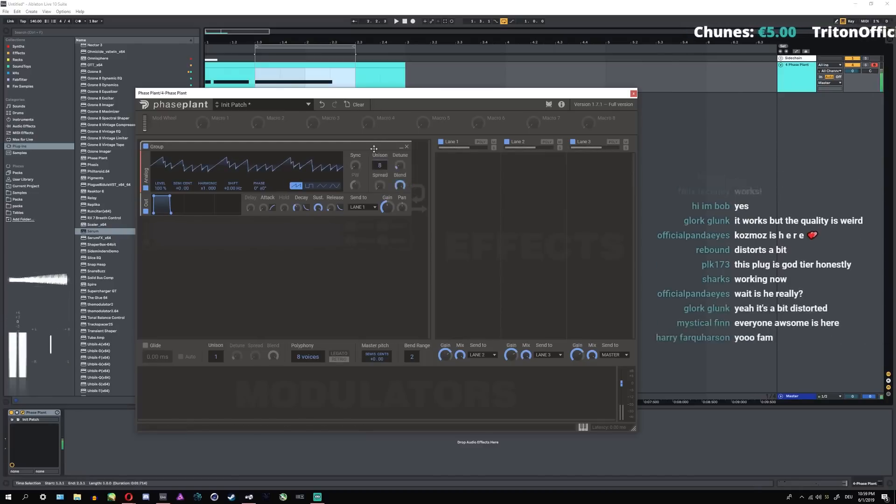
left_click_drag(380, 188, 380, 168)
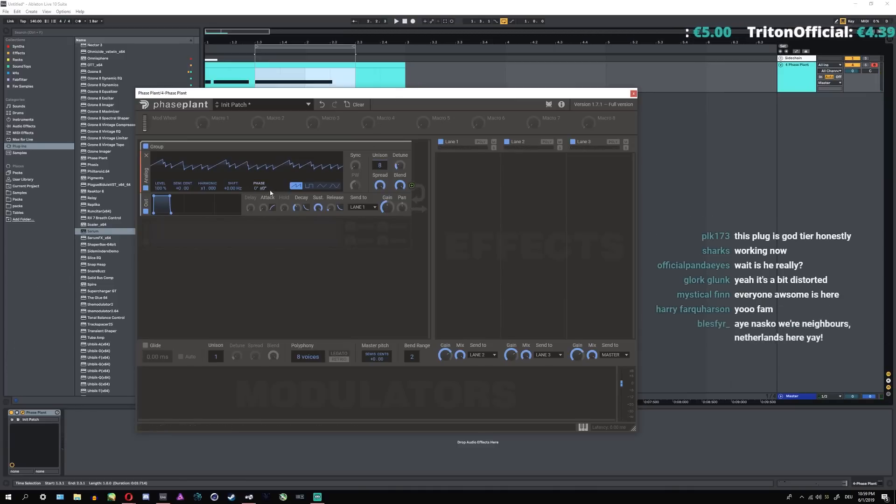
left_click_drag(264, 188, 266, 140)
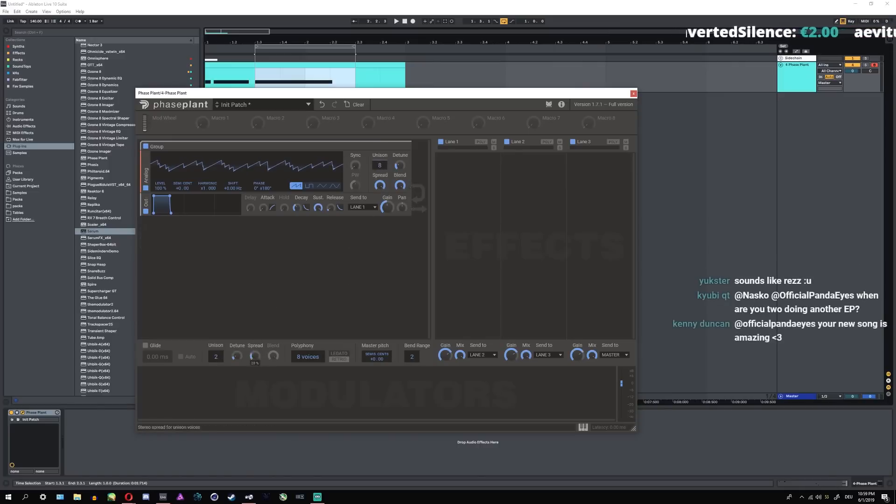
- Try the global unison at full spread, reset it to 1 voice, and duplicate the Analog oscillator
left_click_drag(255, 356, 256, 328)
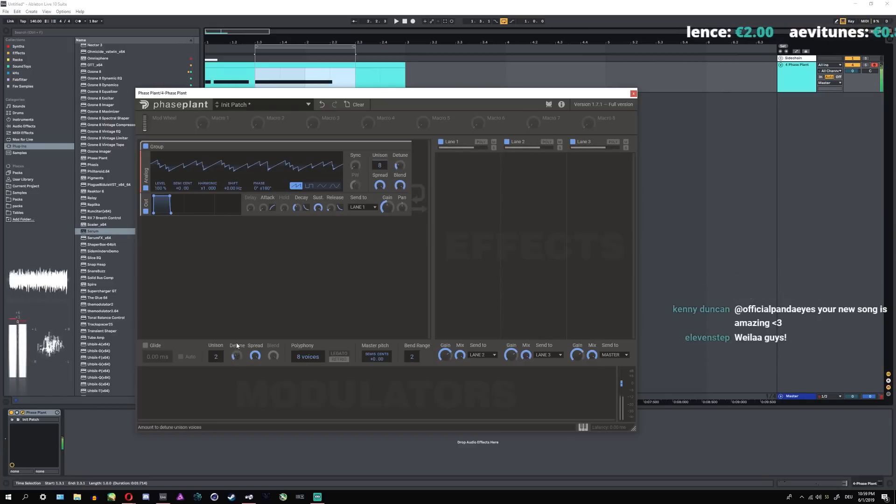
double_click(215, 357)
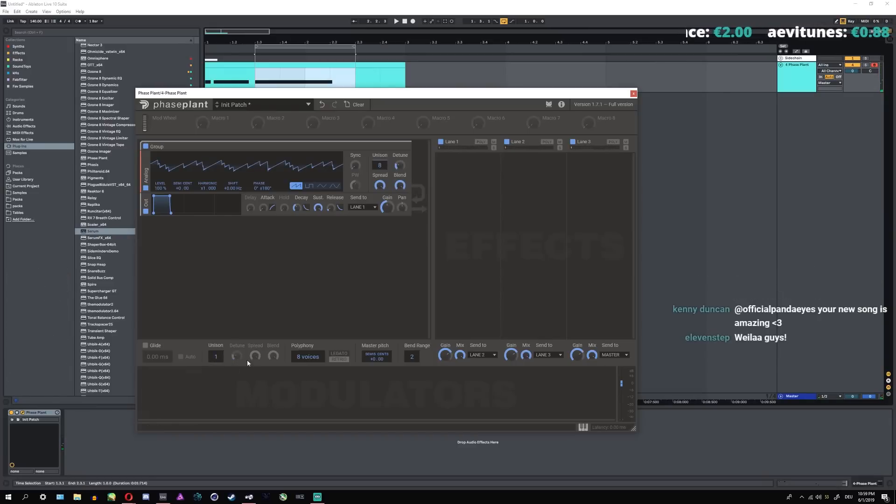
left_click_drag(145, 172, 148, 198)
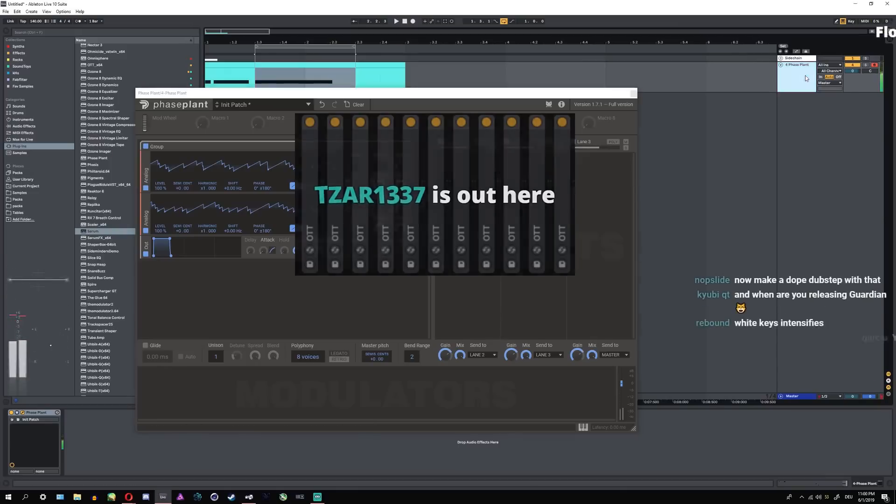
- Load Serum on a new track beside the Phase Plant window and set oscillator A's unison to 16 voices
left_click_drag(352, 94, 760, 96)
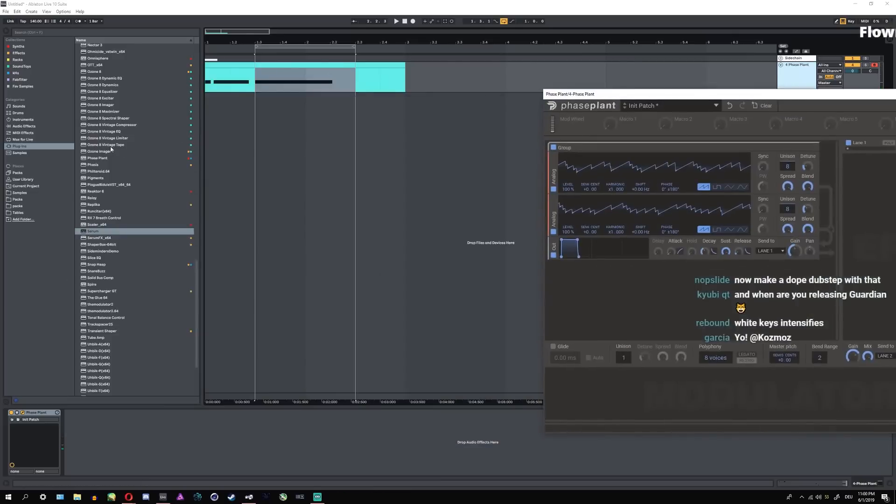
double_click(93, 233)
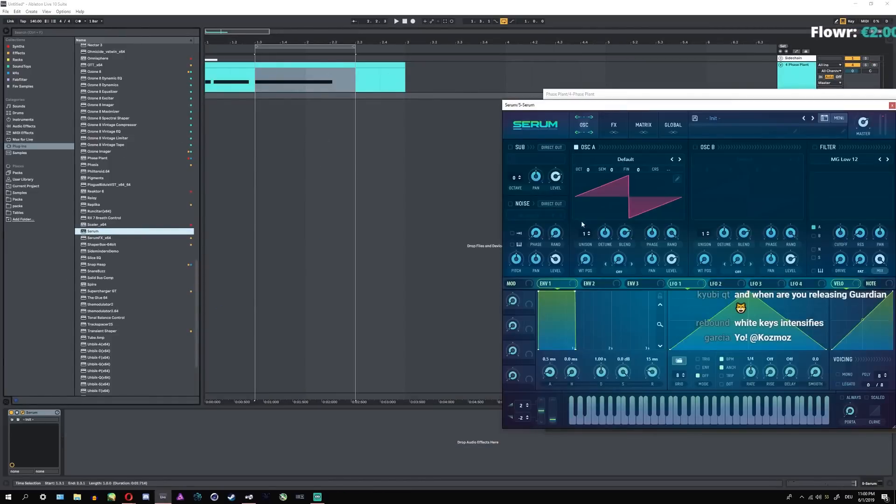
left_click_drag(585, 234, 585, 214)
left_click_drag(636, 105, 390, 92)
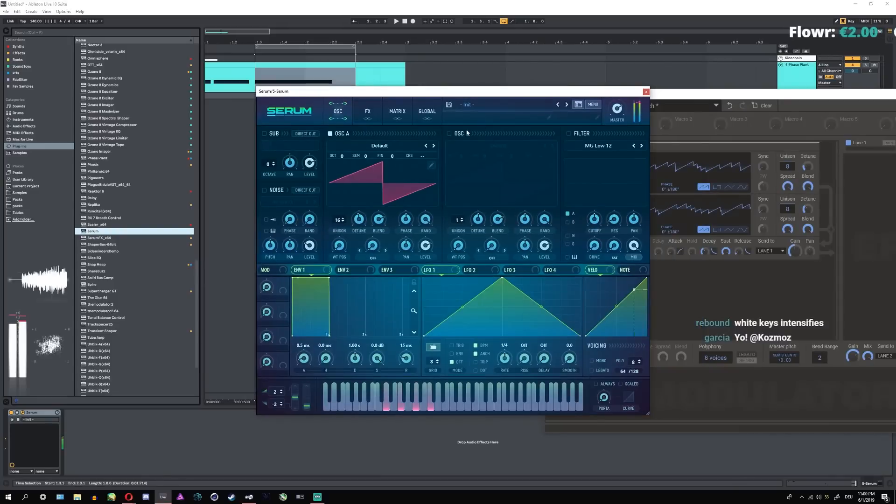
- Bring Phase Plant in front of Serum and alternate the armed track between them to compare their sound
left_click_drag(695, 95, 502, 123)
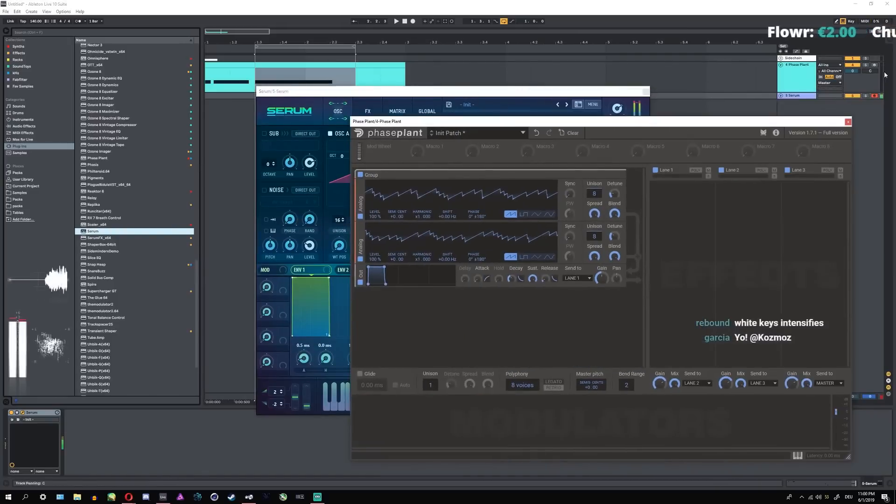
left_click(884, 74)
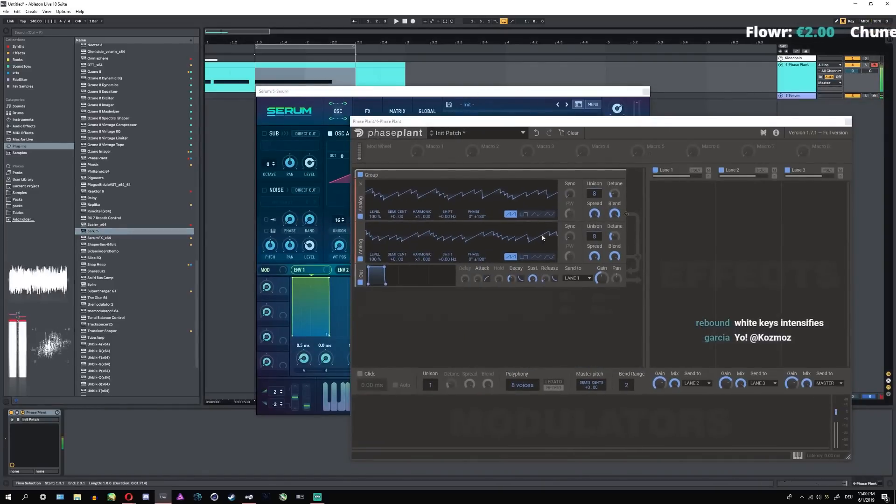
left_click(874, 96)
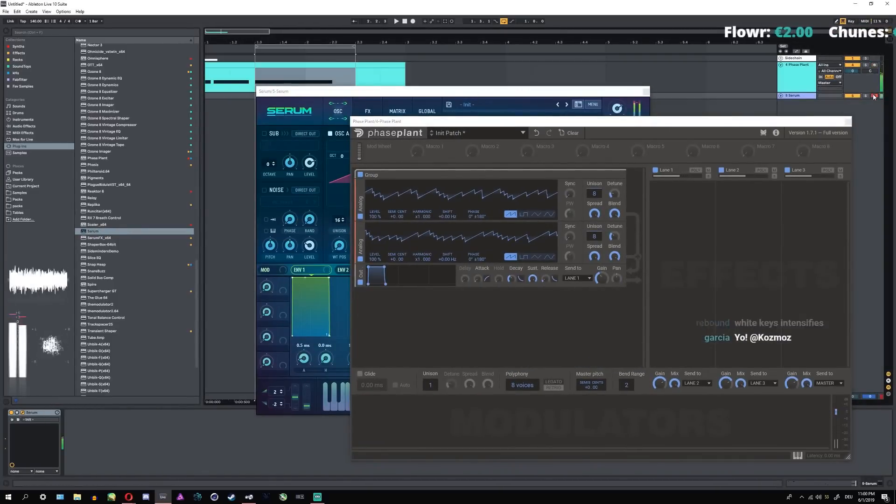
- Delete the Serum track and arm the Phase Plant track for recording again
key("Delete")
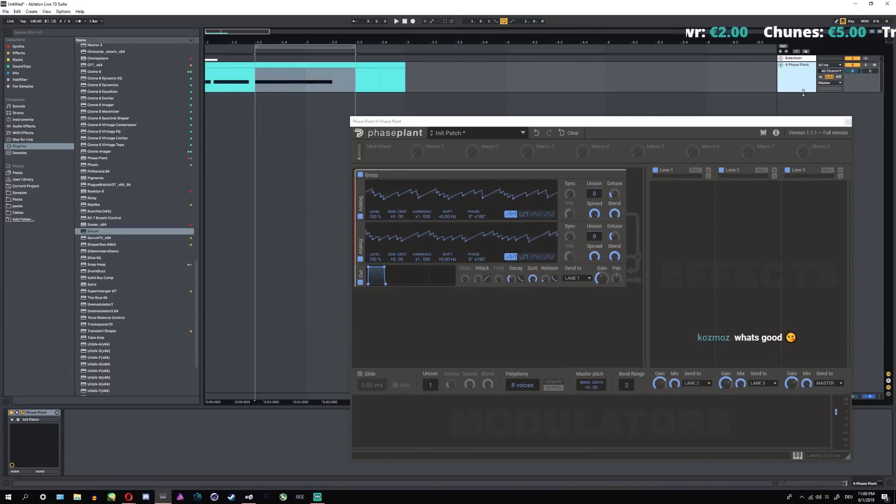
left_click(874, 65)
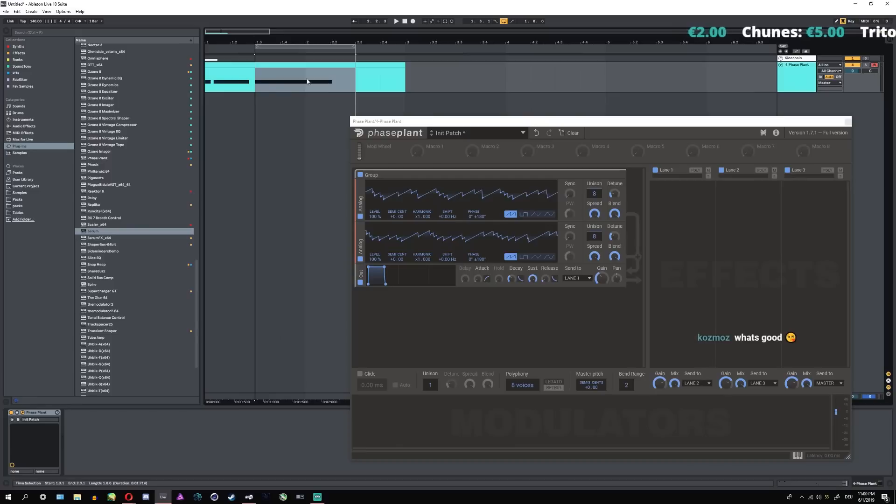
left_click(265, 87)
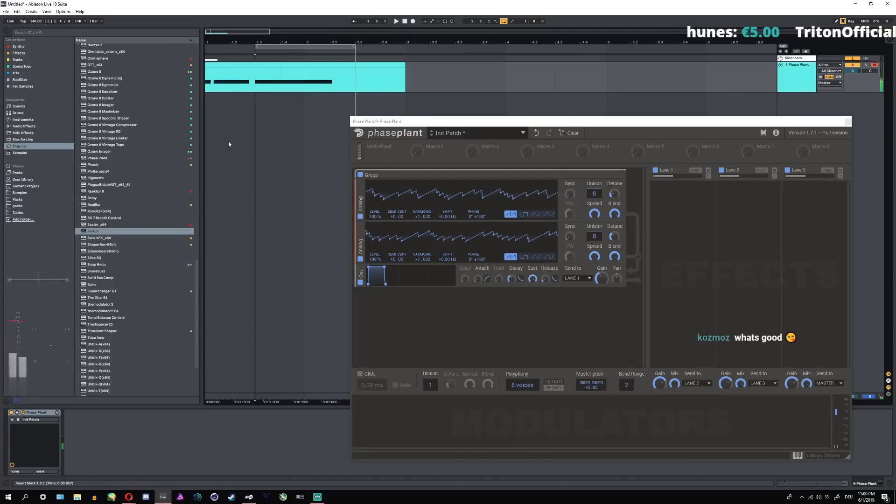
- Clear the Phase Plant patch and add a single new Analog generator
left_click(569, 133)
left_click_drag(553, 125, 395, 126)
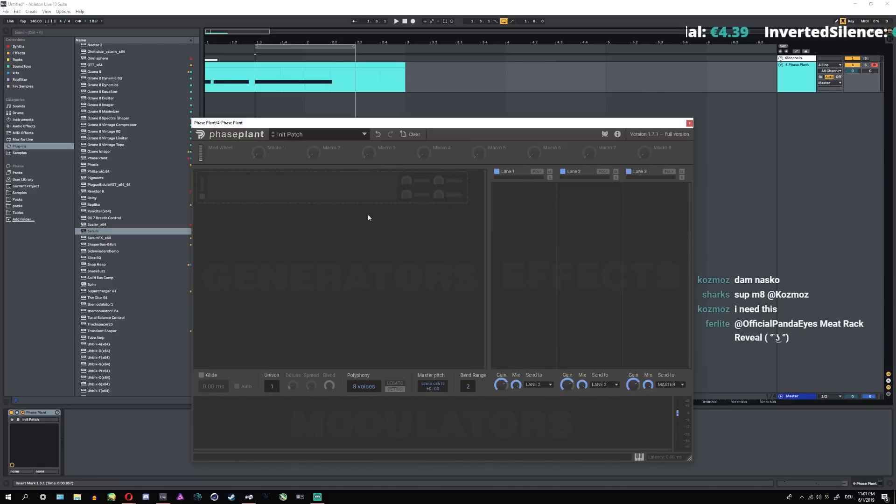
left_click(348, 193)
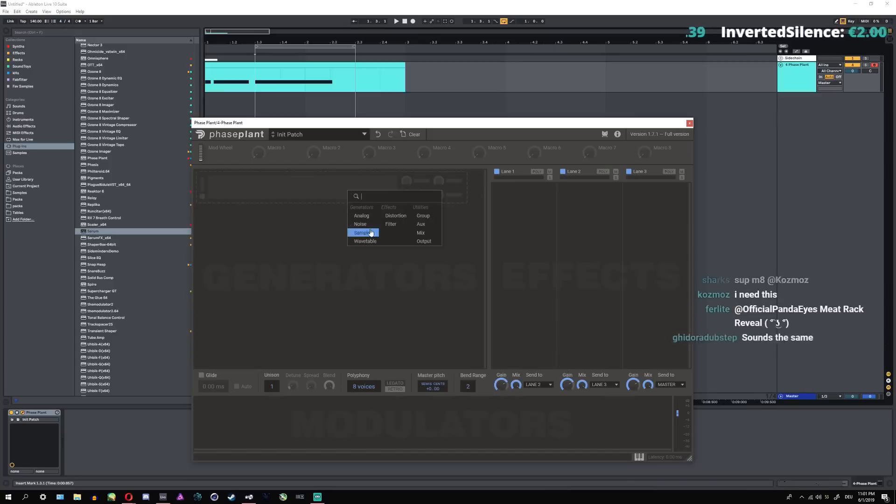
left_click(370, 217)
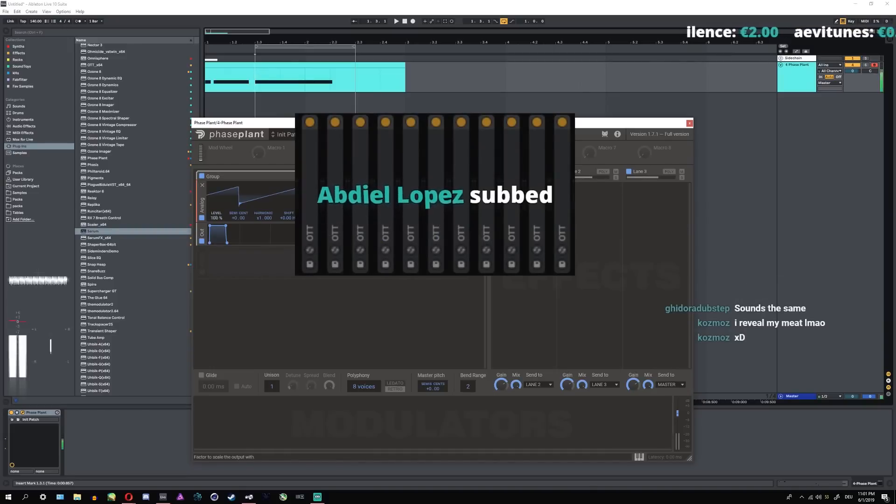
- Replace the Phase Plant clip with a new MIDI clip from 1.1.1 to 1.2.1 holding one full-length F3 note
left_click(262, 64)
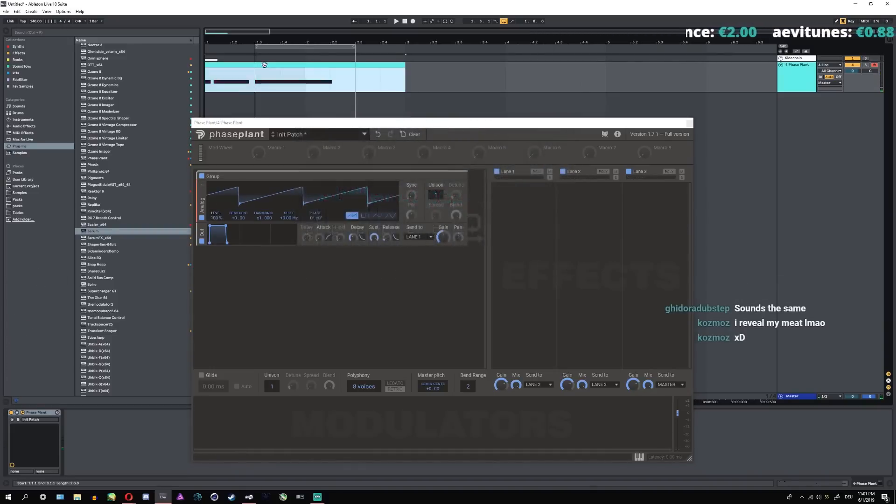
key("Delete")
left_click_drag(213, 82, 234, 83)
key("space")
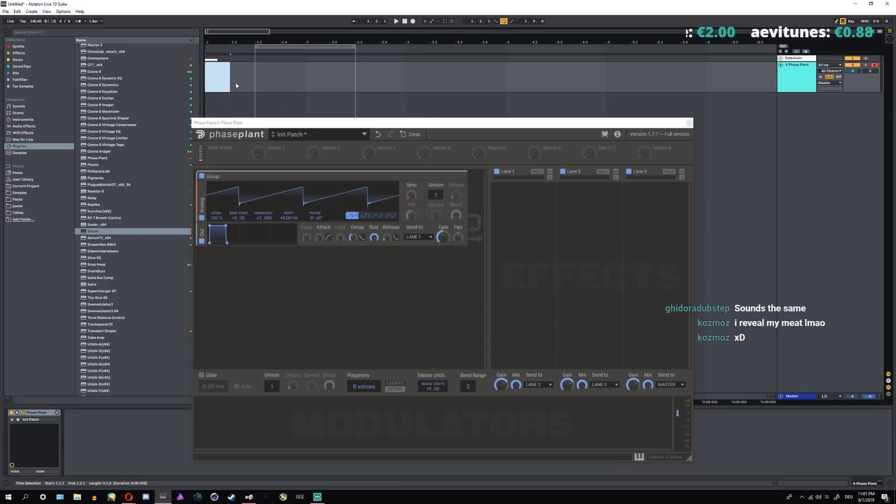
key("ctrl+shift+m")
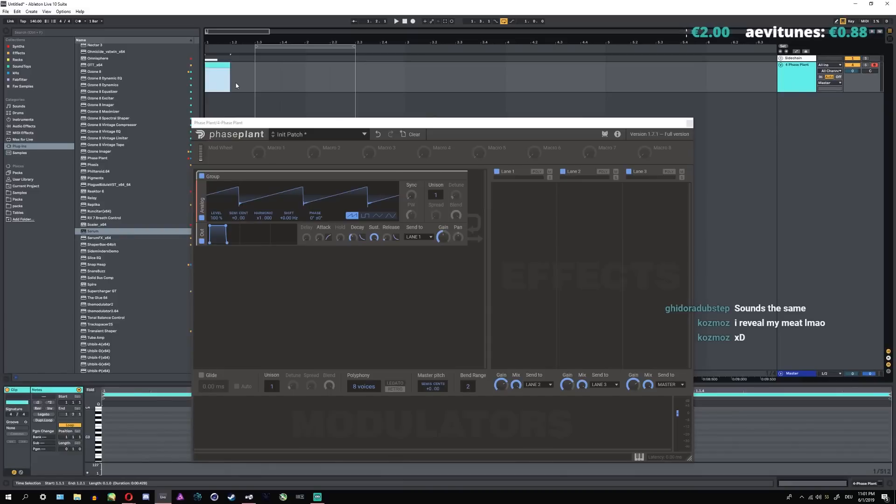
double_click(104, 425)
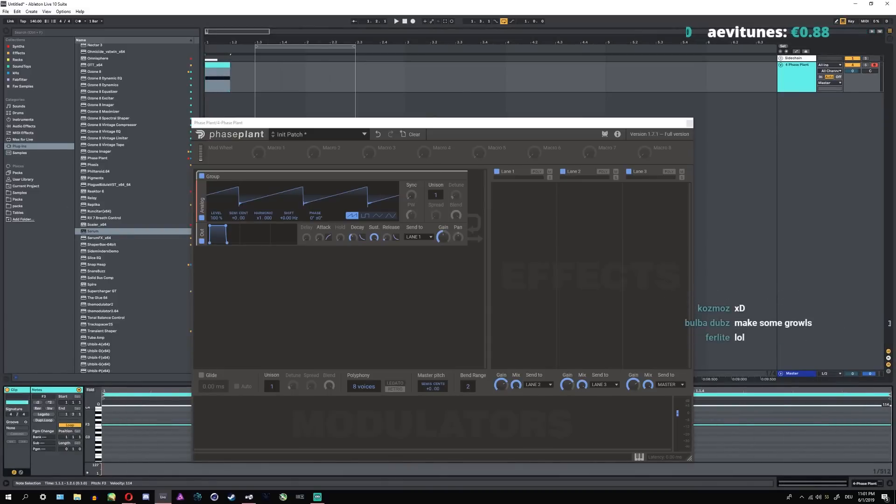
- Transpose the F3 note in the new Phase Plant clip down two octaves
left_click_drag(889, 324, 888, 330)
key("shift+Down")
key("shift+Down")
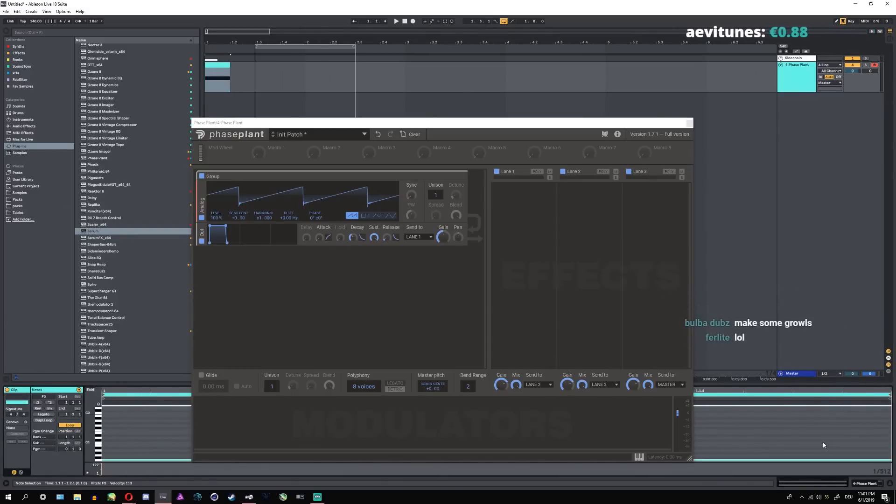
- Move the arrangement loop to start at 1.1.1, shorten it to end just past the MIDI clip, and play it
left_click(244, 76)
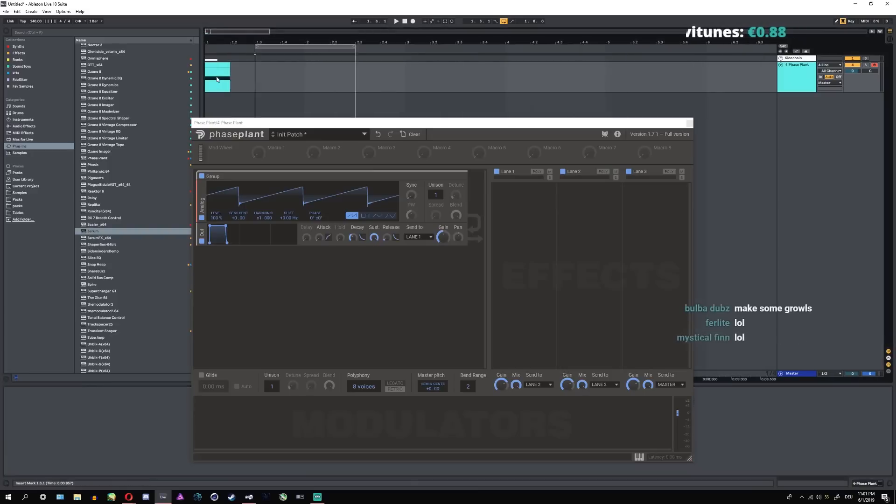
left_click_drag(257, 46, 206, 46)
left_click_drag(355, 46, 242, 47)
left_click(233, 58)
left_click(225, 64)
key("space")
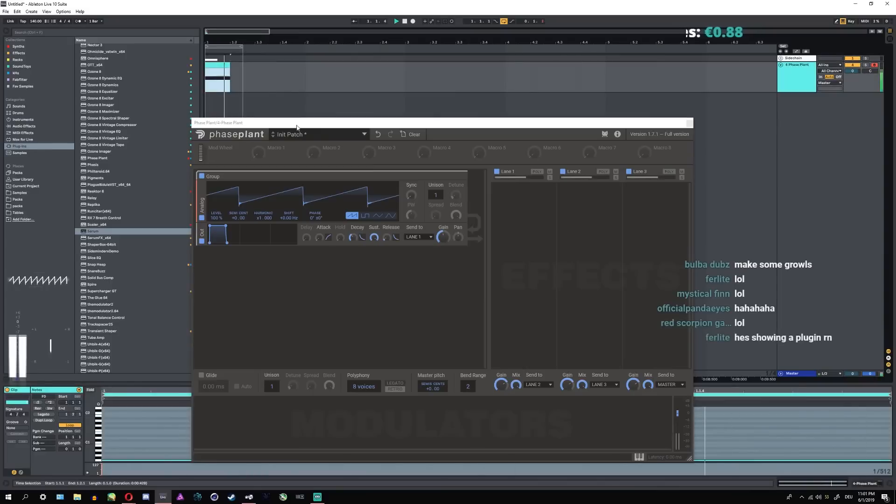
- Play the loop while auditioning the Analog oscillator's square, triangle, sine and saw waveforms
left_click(317, 496)
left_click(485, 416)
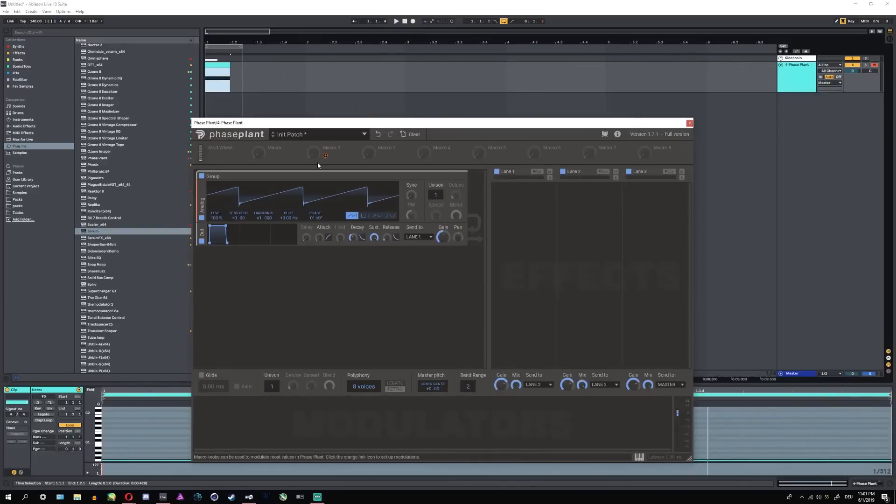
key("space")
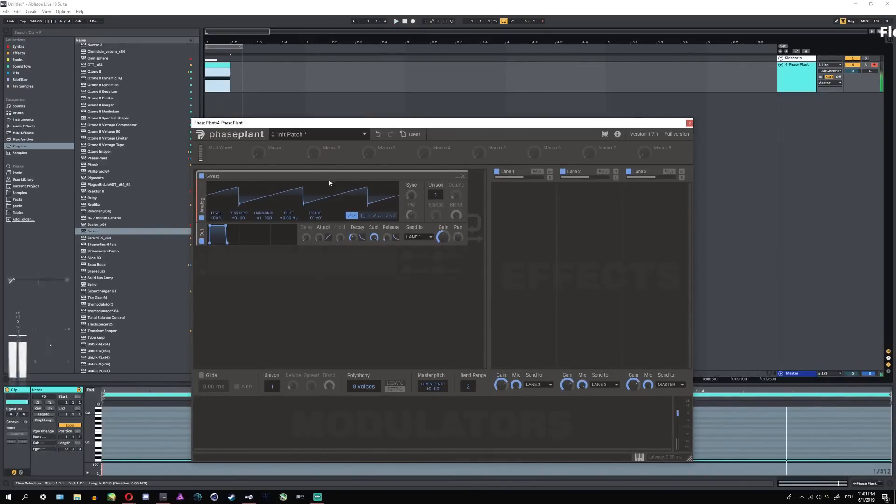
left_click(365, 215)
left_click(377, 217)
left_click(389, 217)
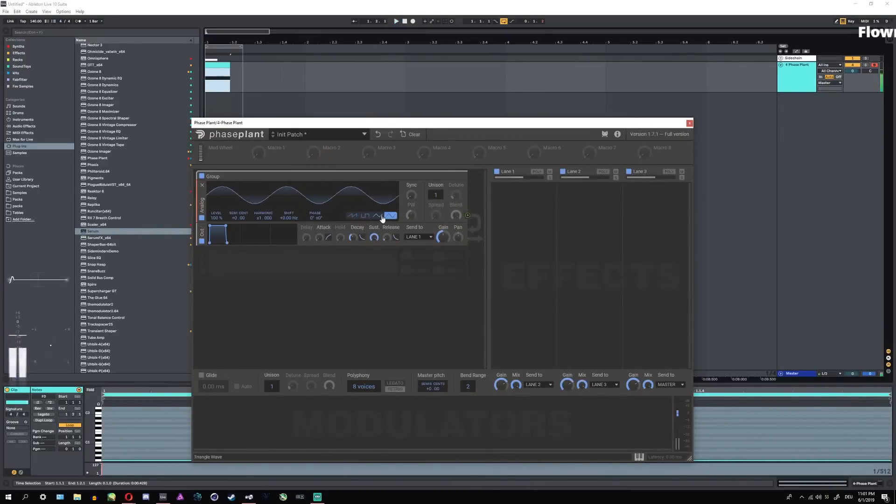
left_click(378, 217)
left_click(366, 217)
left_click(353, 217)
left_click(389, 216)
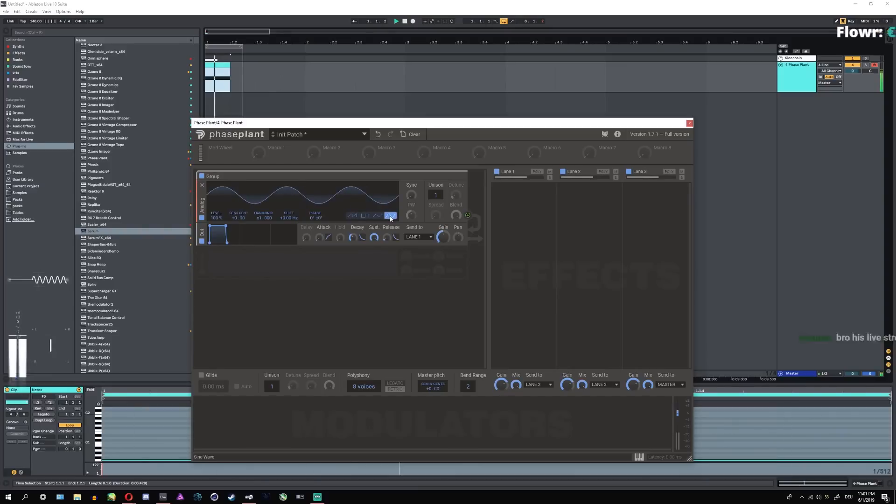
- Return the Analog oscillator to the saw wave and raise its sync amount while listening
left_click(353, 216)
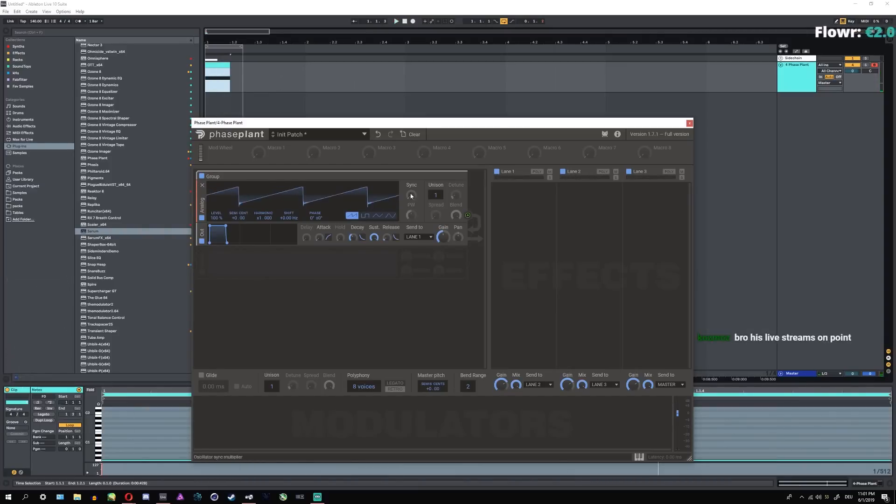
mouse_move(411, 196)
left_mouse_down()
mouse_move(411, 178)
mouse_move(411, 192)
left_mouse_up()
key("space")
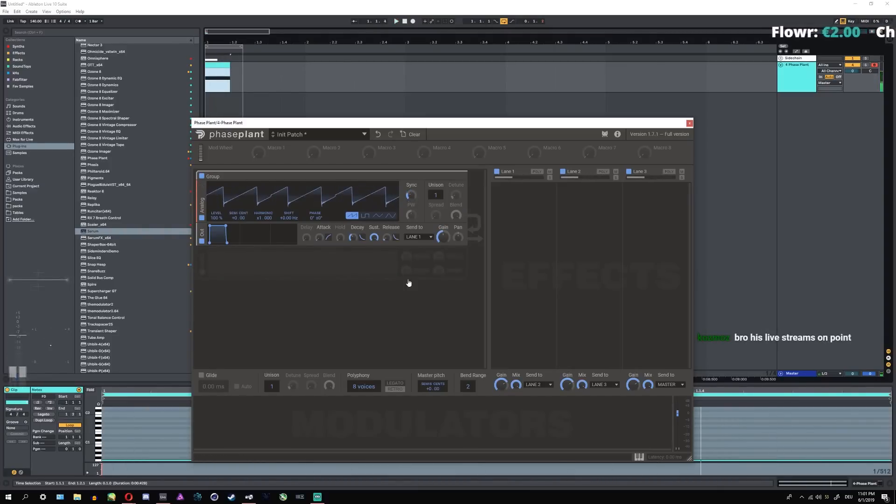
- Switch the oscillator to the square wave, vary and reset its pulse width while listening, and return to saw
left_click(365, 215)
mouse_move(411, 215)
left_mouse_down()
mouse_move(411, 205)
mouse_move(412, 216)
left_mouse_up()
key("space")
double_click(412, 215)
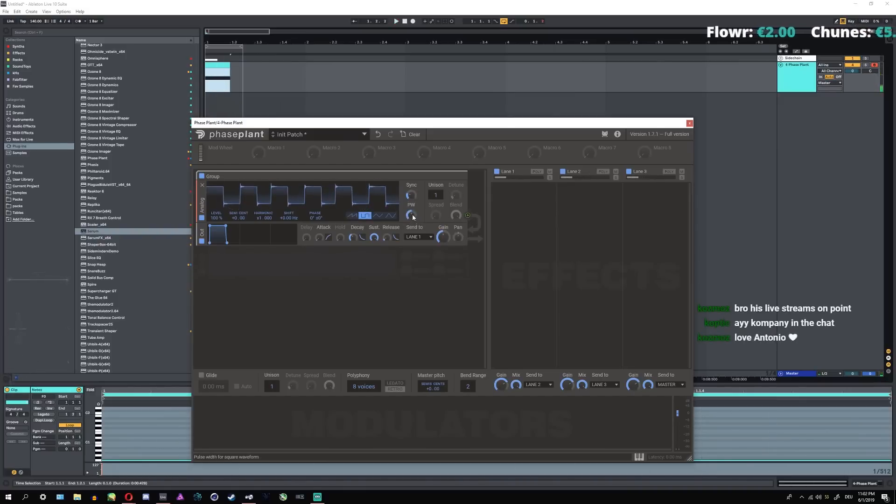
left_click(352, 216)
key("space")
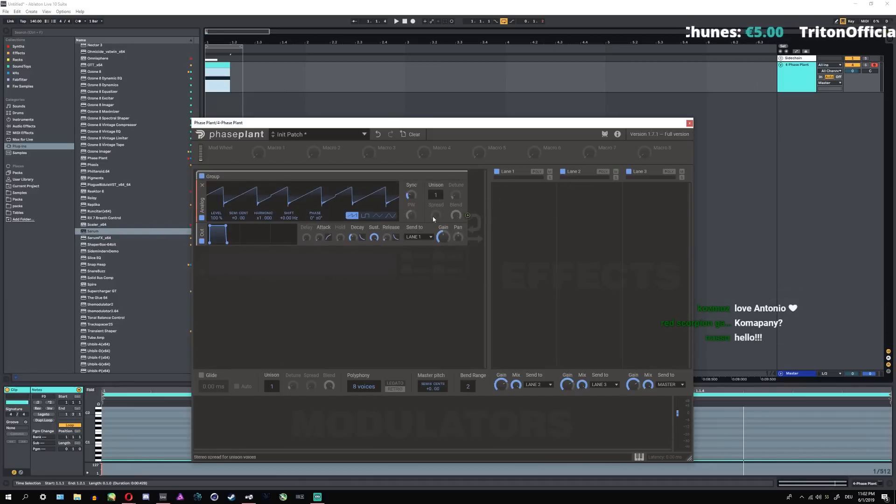
- Delete the existing oscillator group and add a new Analog generator in a group named Bass
left_click_drag(232, 177, 229, 210)
left_click(457, 177)
left_click(458, 177)
left_click(461, 177)
left_click(416, 188)
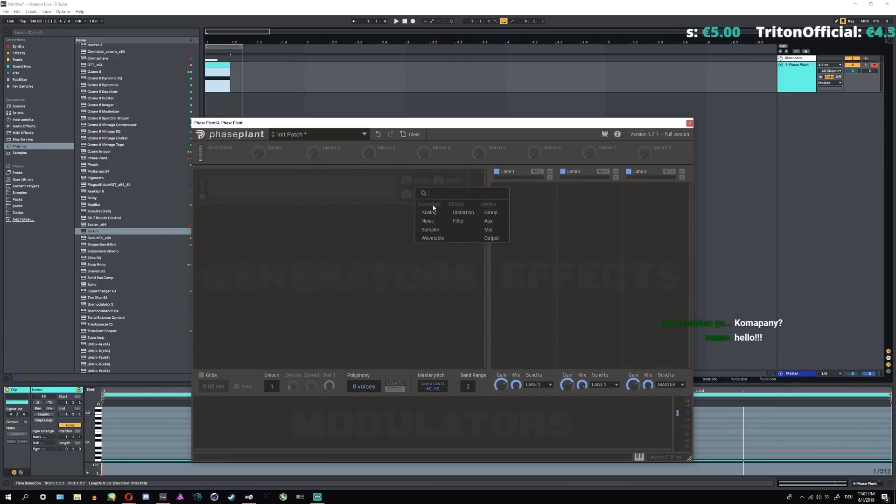
left_click(430, 212)
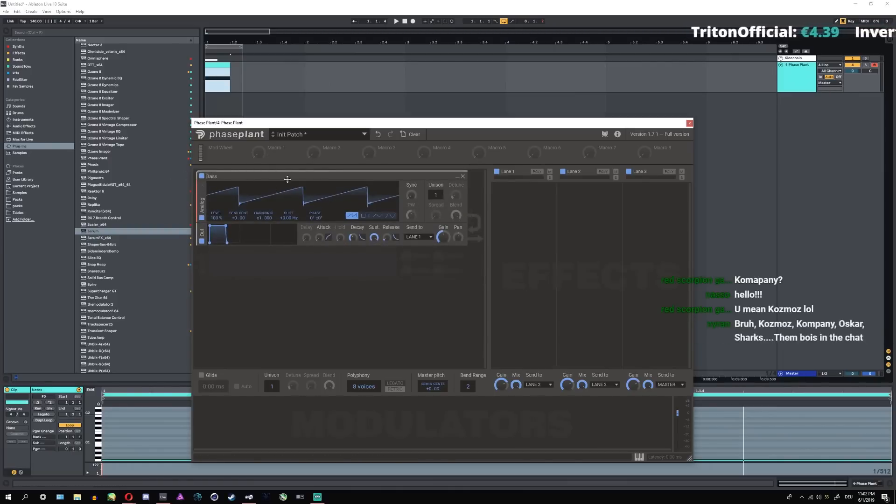
- Collapse the Bass group, make two copies of it below, delete both copies and expand the original
left_click(461, 177)
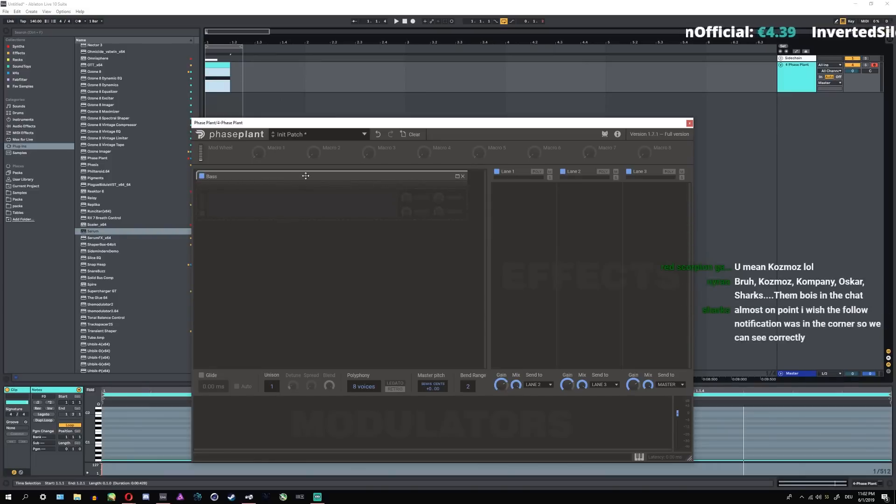
left_click_drag(302, 174, 285, 225)
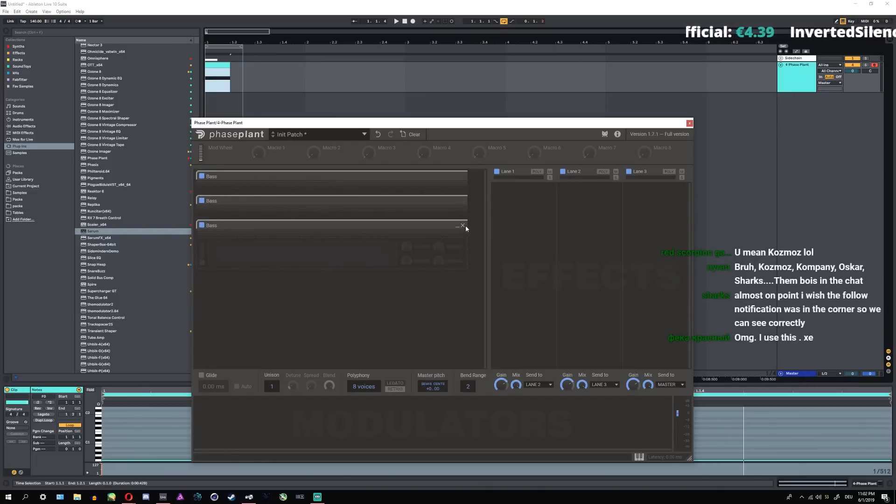
left_click(463, 225)
left_click(463, 200)
left_click(456, 176)
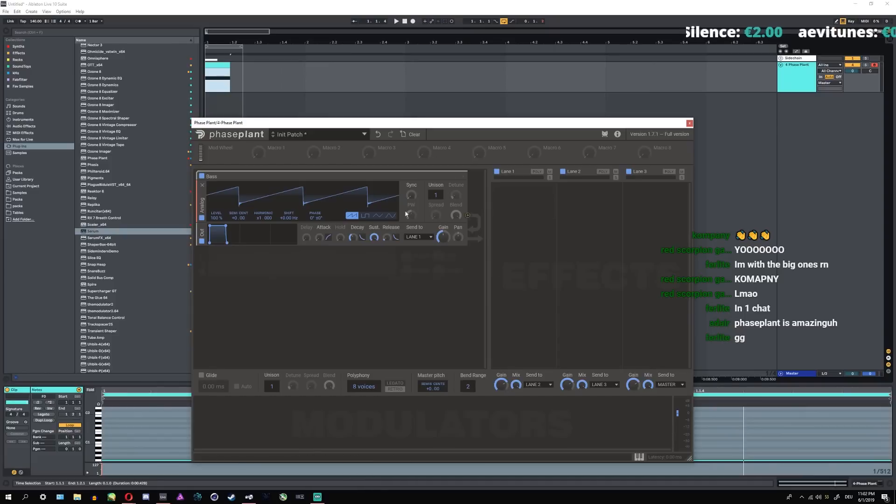
- View the Out module's available send destinations without changing the routing
left_click(425, 237)
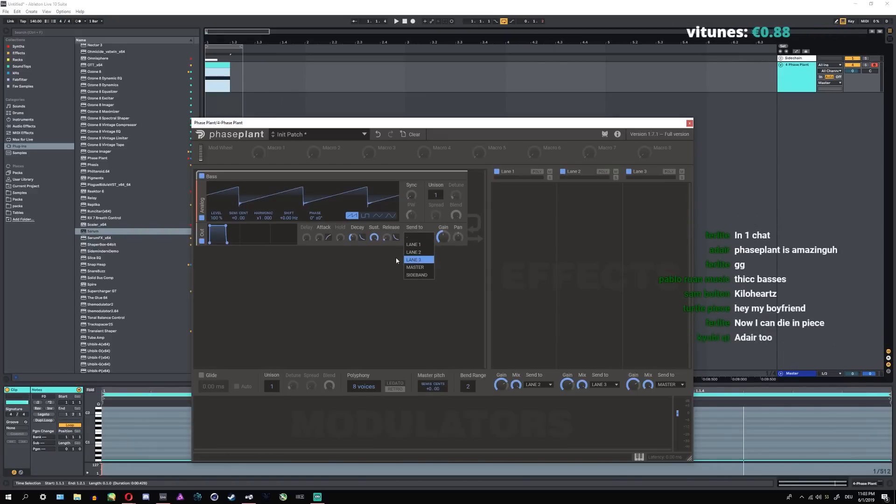
left_click(426, 294)
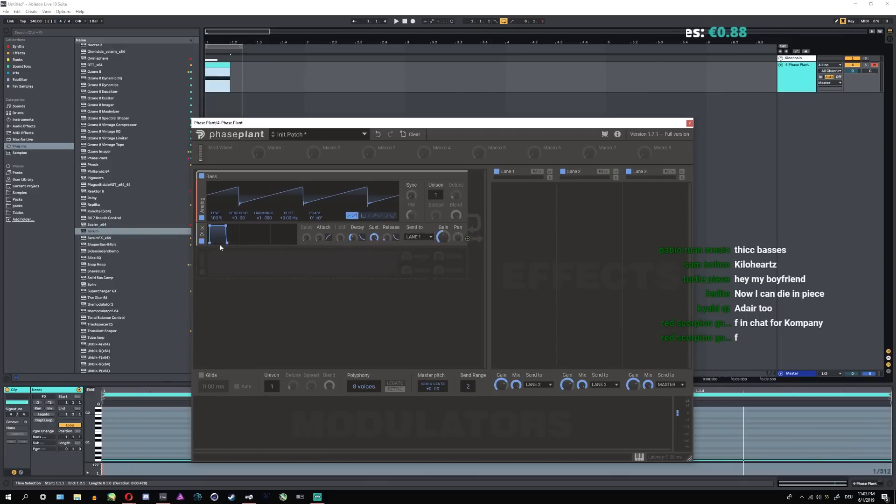
- Shape the Out envelope into a short decay with 0% sustain and play the loop
left_click_drag(226, 229, 220, 241)
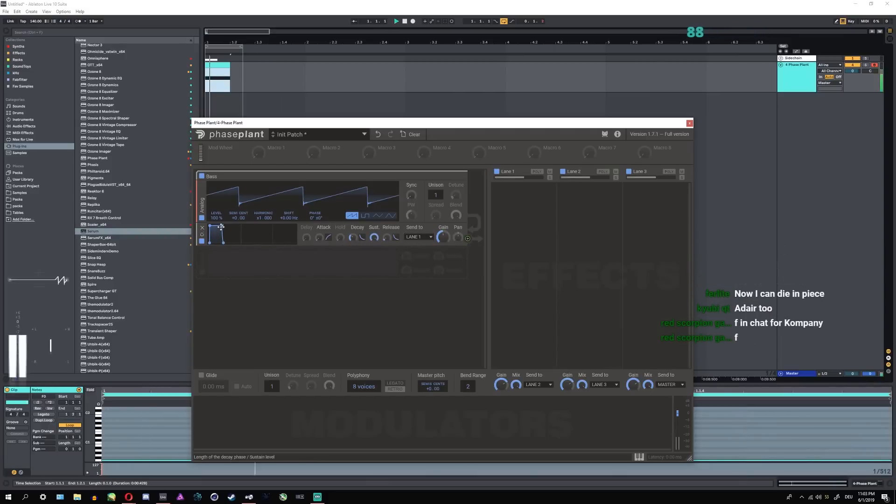
mouse_move(222, 225)
left_mouse_down()
mouse_move(216, 243)
mouse_move(228, 242)
left_mouse_up()
key("space")
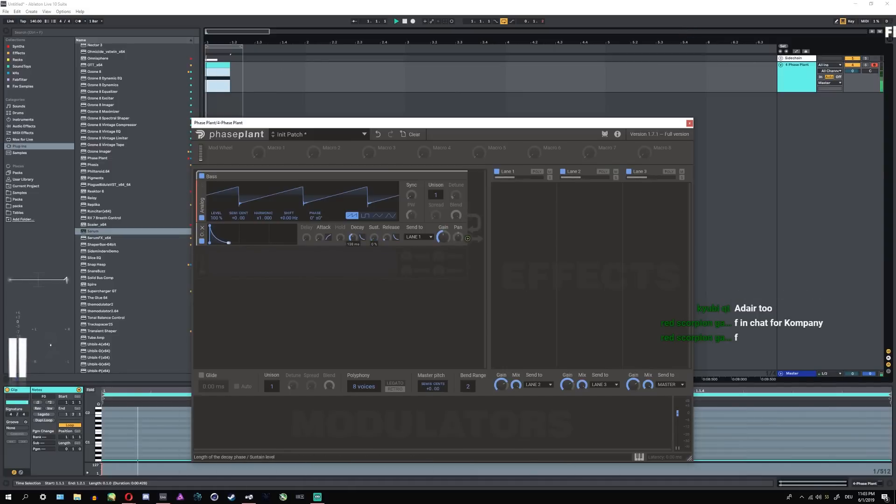
- Try the oscillator's harmonic at ×10 while adjusting the envelope decay, and reset the harmonic to ×1
left_click_drag(264, 217, 264, 199)
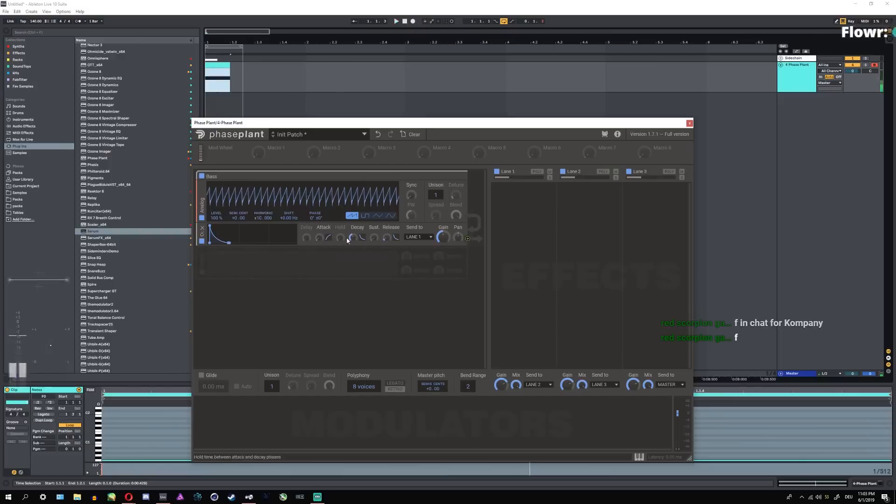
mouse_move(353, 238)
left_mouse_down()
mouse_move(319, 231)
mouse_move(319, 241)
mouse_move(353, 240)
left_mouse_up()
key("space")
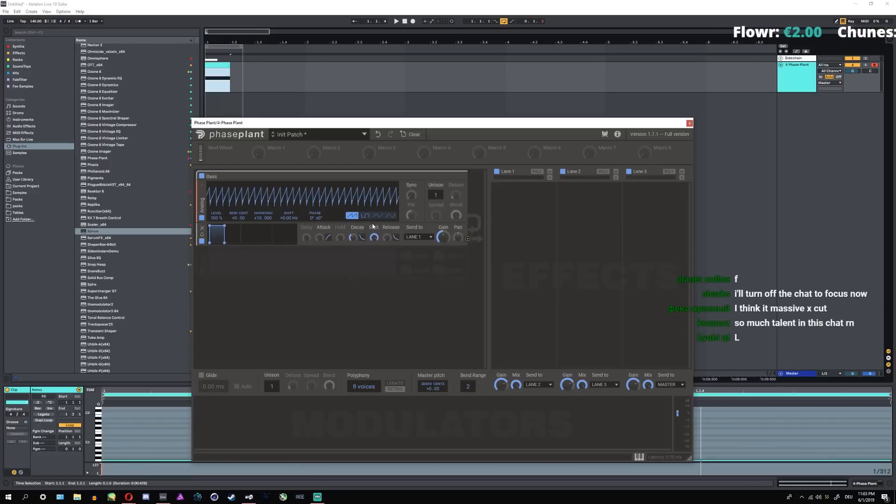
key("space")
key("space")
double_click(263, 217)
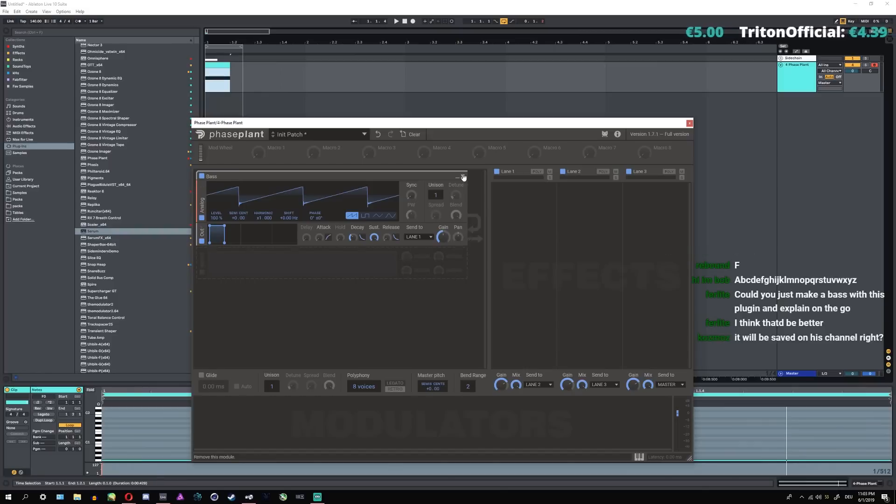
- Remove the Bass group and load the Bass 1 patch from the user presets
left_click(463, 176)
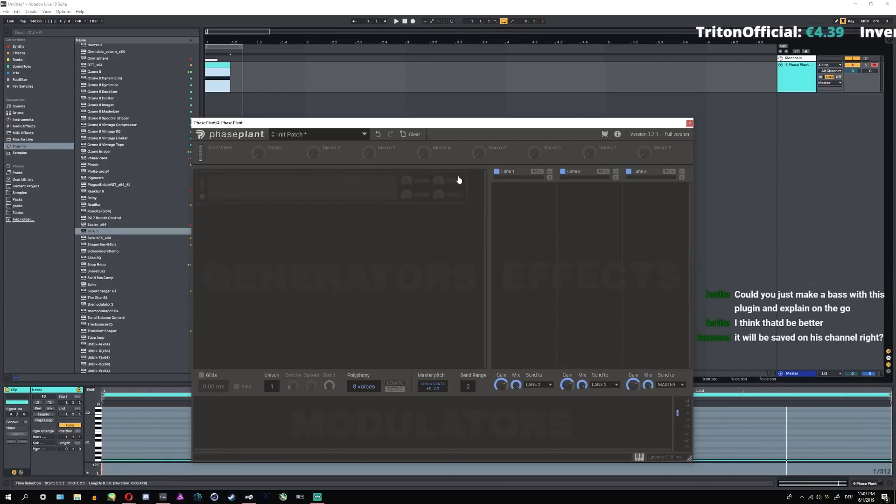
left_click(306, 134)
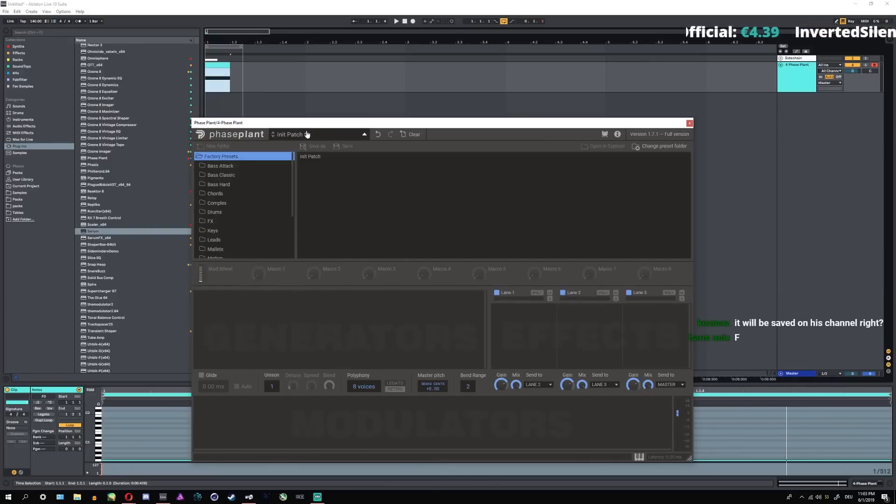
left_click(217, 157)
left_click(227, 166)
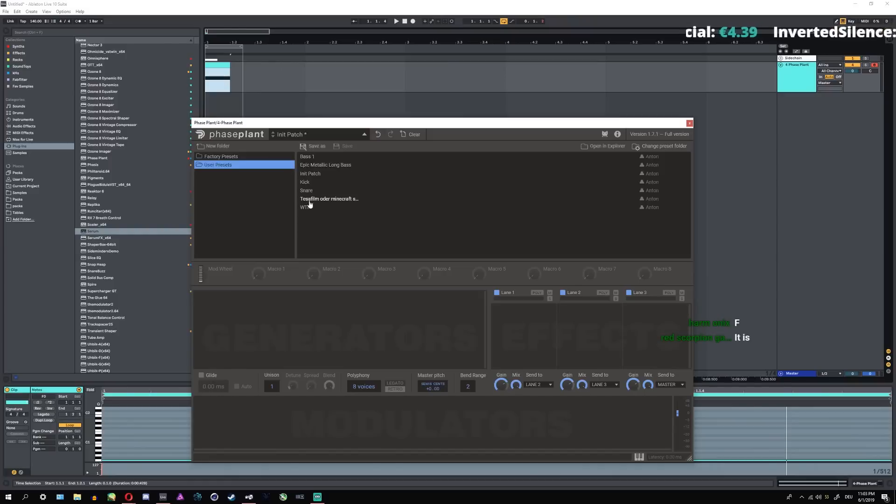
left_click(326, 135)
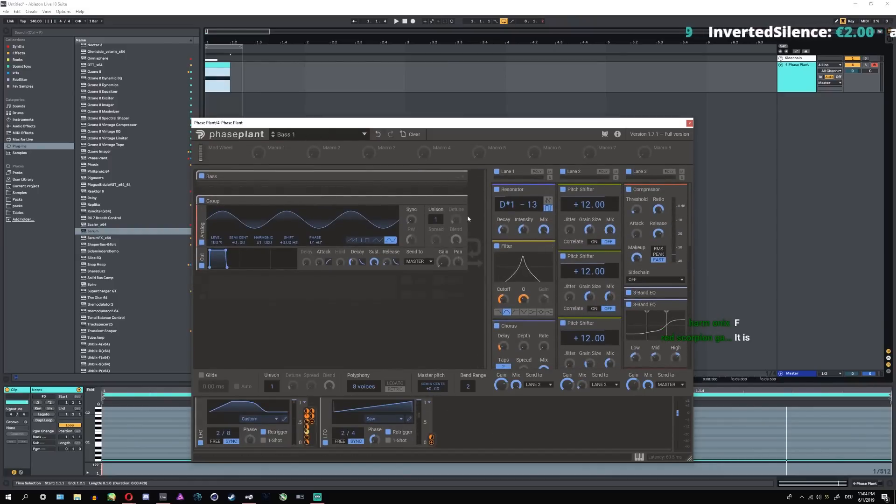
- Examine the effect chains of the Bass 1 patch and play test notes in a lower octave
scroll(653, 316, "down", 10)
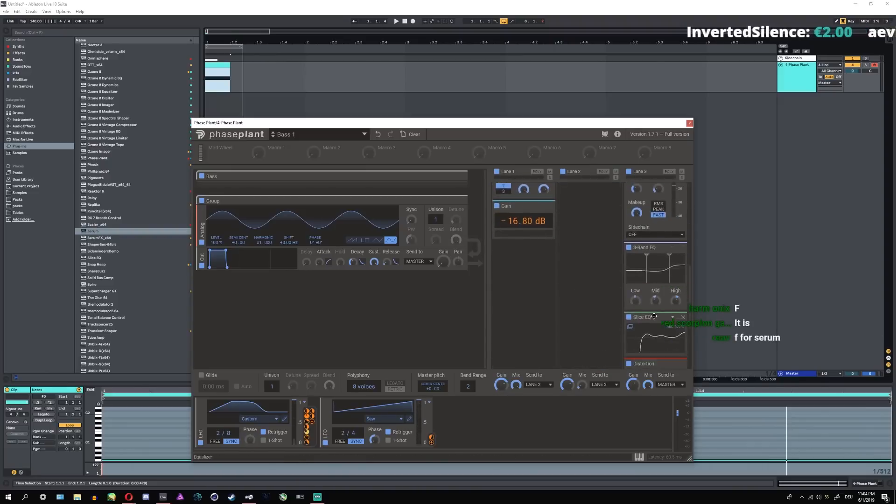
scroll(616, 290, "down", 5)
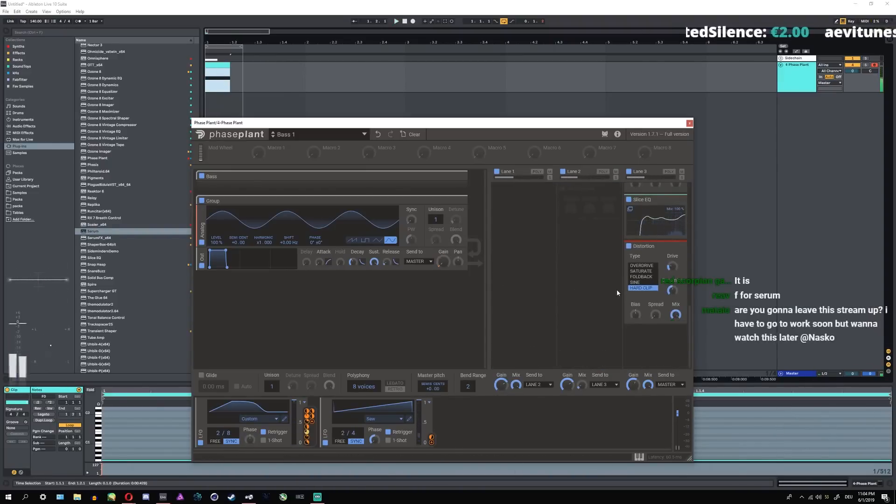
key("z")
key("f")
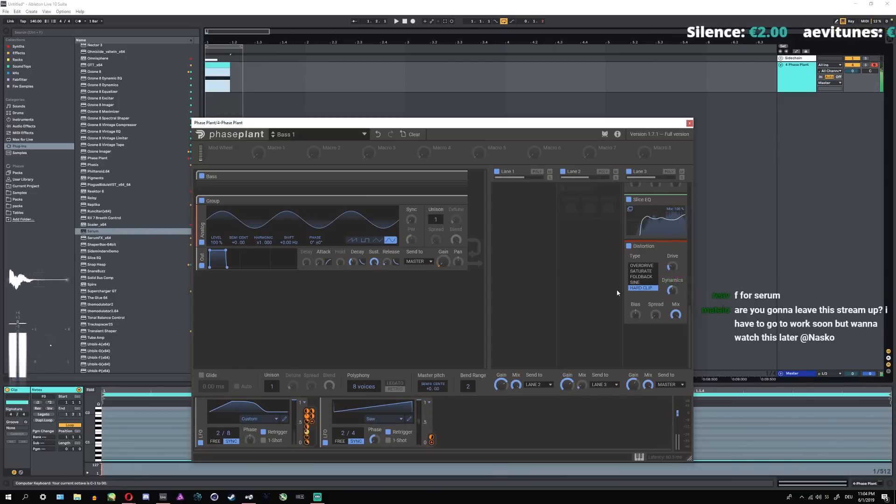
key("x")
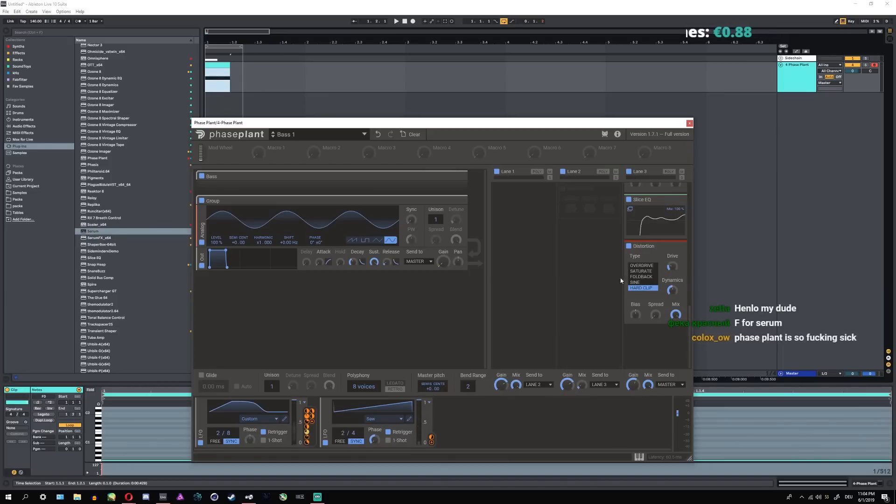
- Collapse all the expanded effects in Lane 3, from the first Compressor to the final Distortion
scroll(647, 234, "up", 5)
scroll(664, 207, "up", 3)
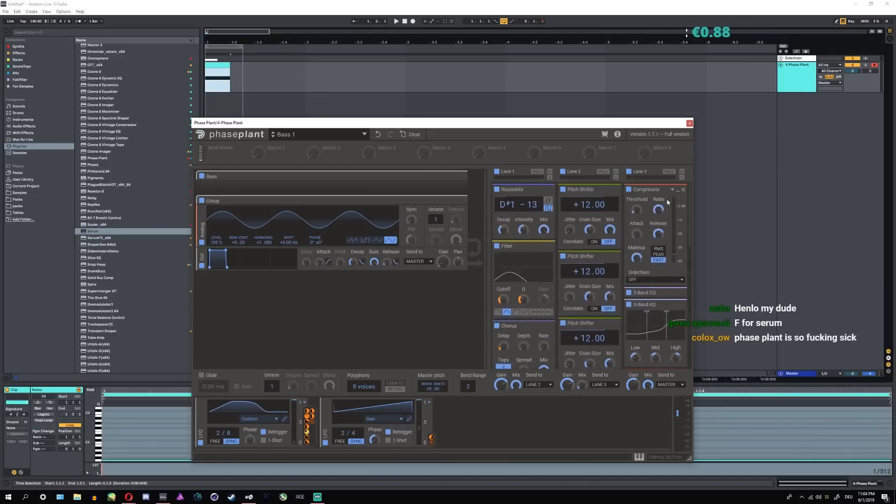
left_click(678, 190)
left_click(678, 214)
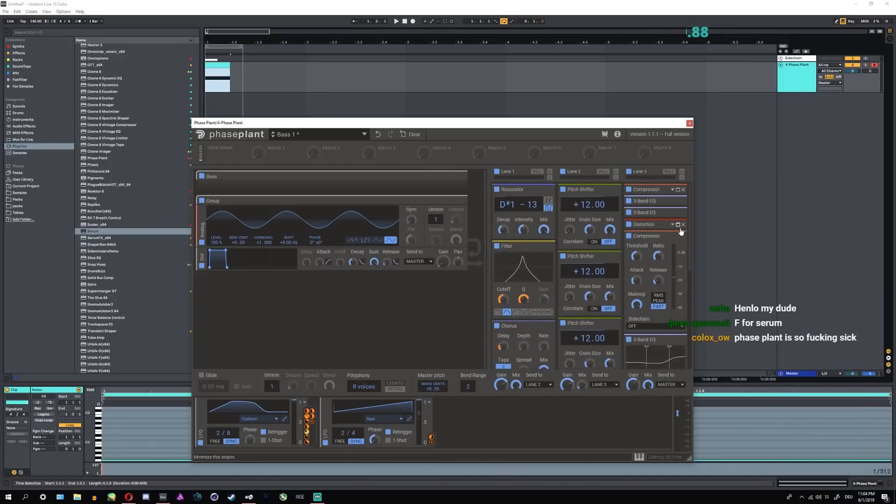
left_click(678, 237)
left_click(678, 249)
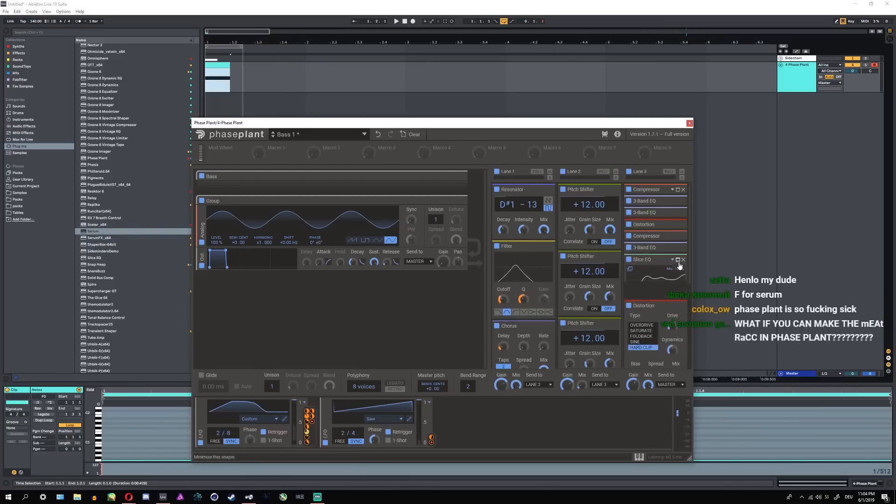
left_click(678, 259)
left_click(678, 271)
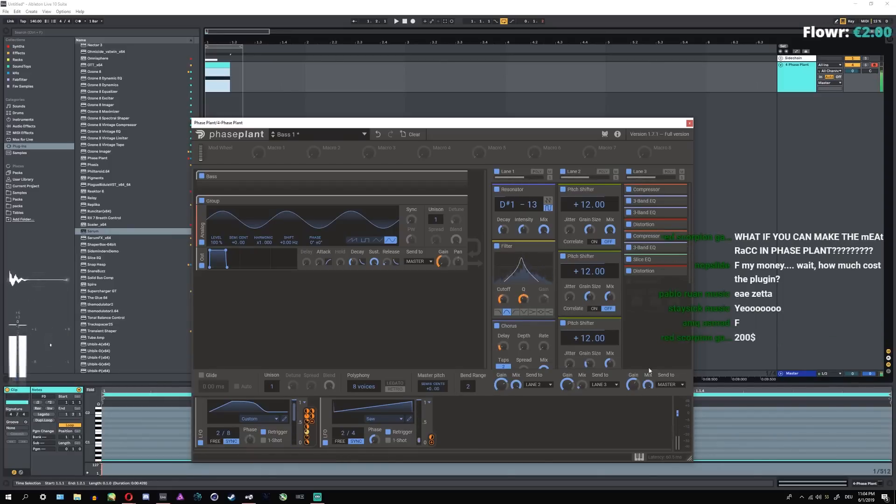
- Expand the Bass group and look over its Wavetable and Analog oscillators
left_click(459, 177)
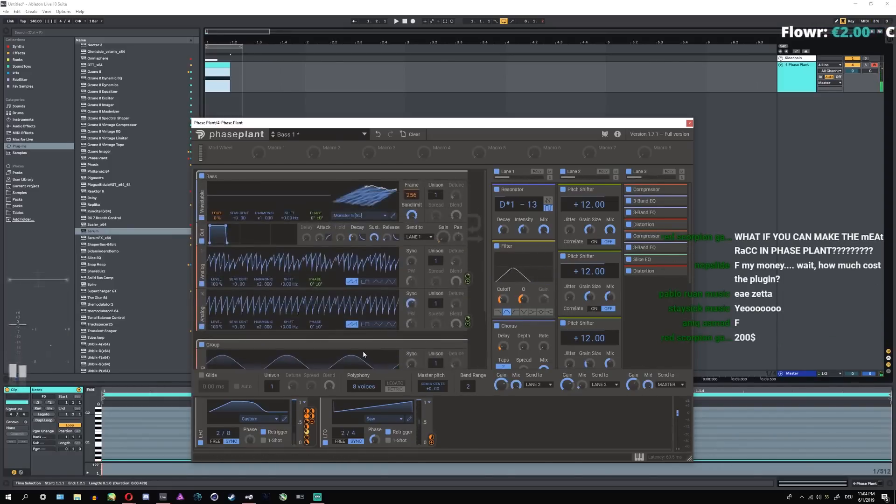
scroll(364, 351, "down", 2)
scroll(414, 326, "up", 2)
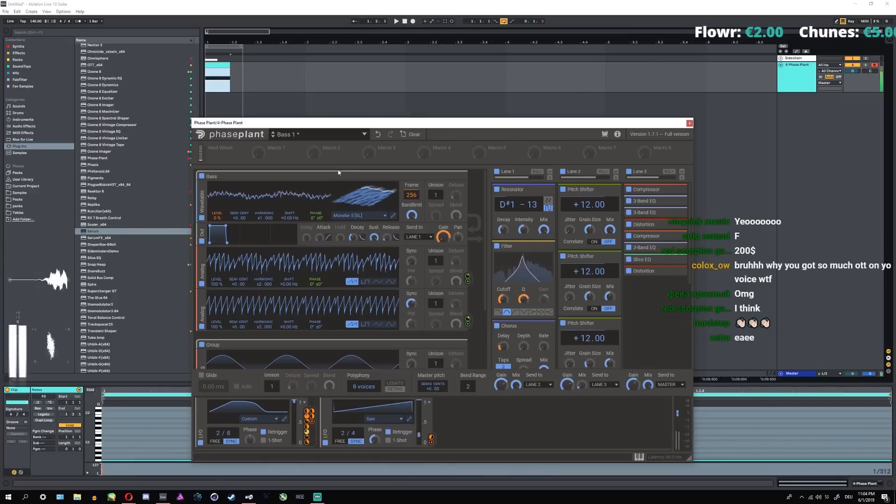
- Shift the first peak point of the first LFO's custom curve slightly later, close the curve editor, and try adjusting that LFO's rate
left_click(285, 420)
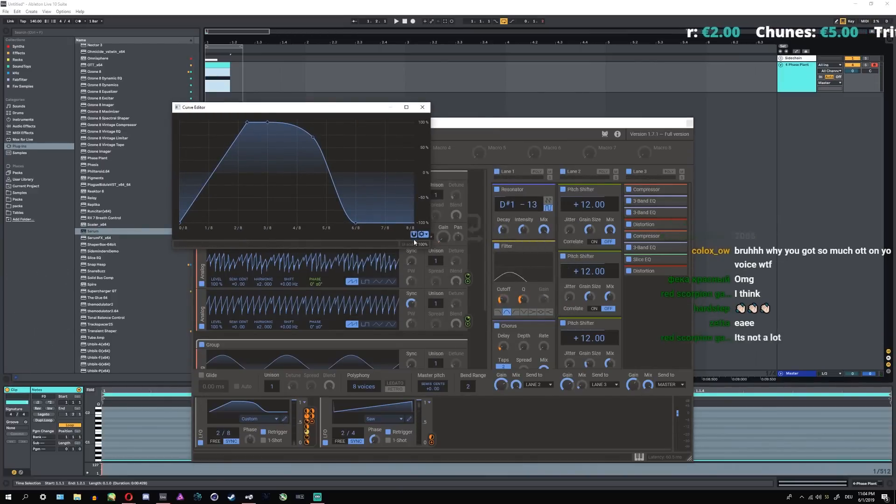
mouse_move(247, 125)
left_mouse_down()
mouse_move(214, 124)
mouse_move(255, 123)
mouse_move(244, 211)
mouse_move(240, 180)
mouse_move(260, 200)
mouse_move(255, 123)
left_mouse_up()
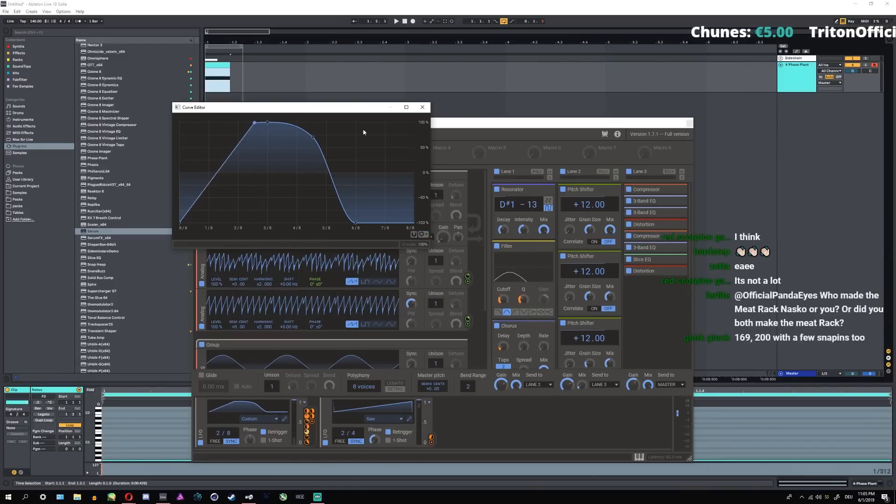
left_click(422, 107)
left_click_drag(435, 123, 503, 92)
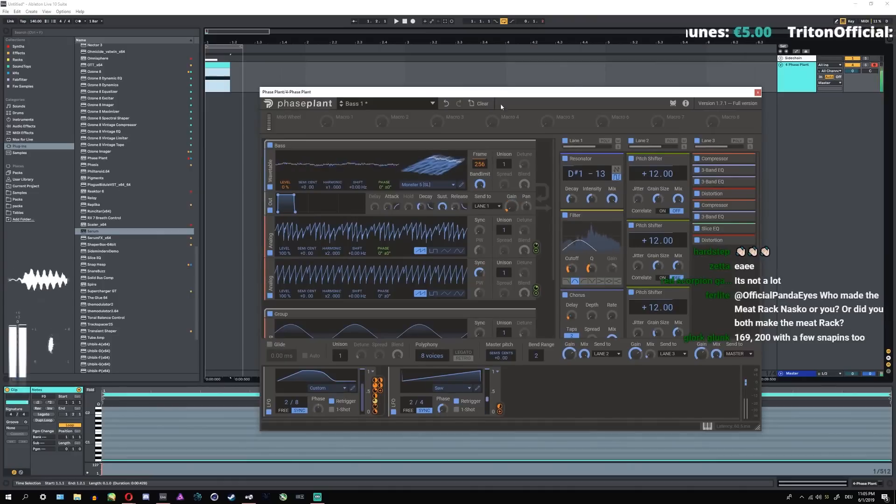
mouse_move(288, 402)
left_mouse_down()
mouse_move(299, 417)
mouse_move(286, 394)
left_mouse_up()
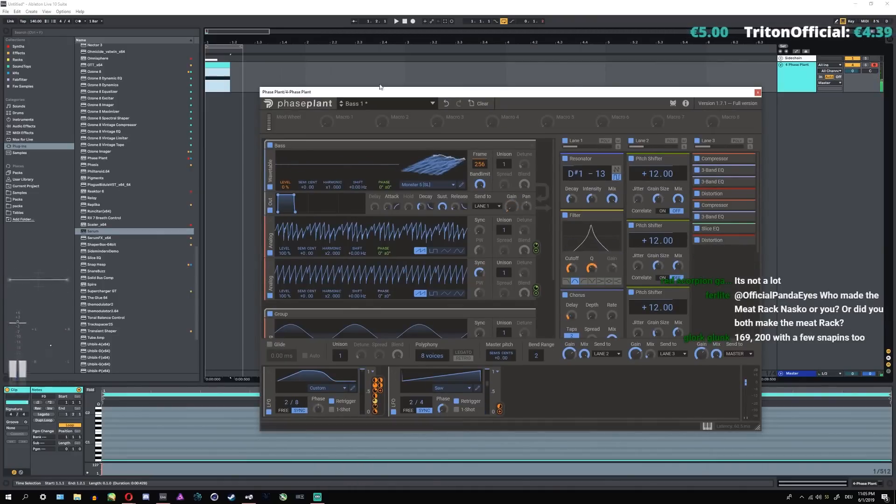
- Load the Kick patch from the user presets
left_click_drag(373, 92, 319, 95)
left_click(315, 106)
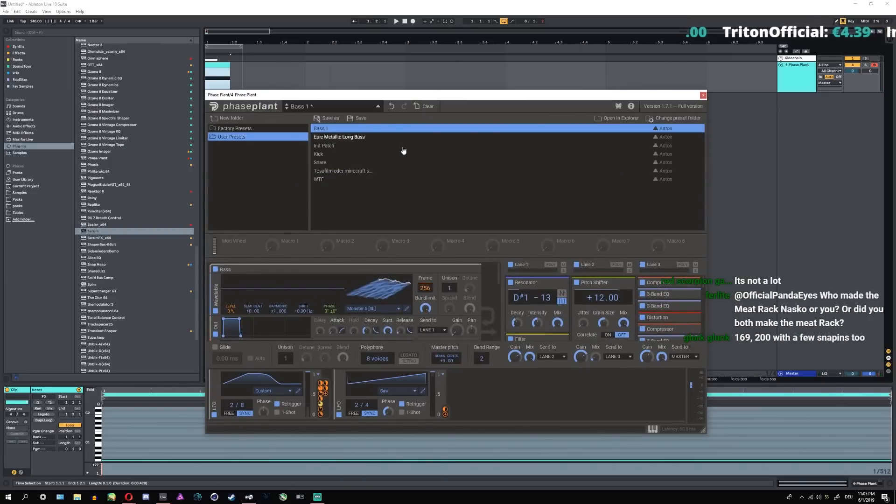
left_click(319, 154)
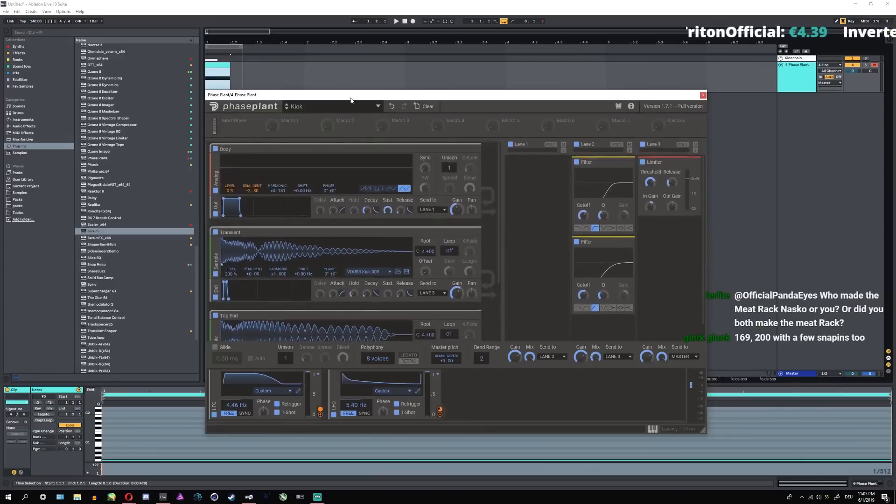
- Audition the Kick patch by playing repeated test notes in different octaves
left_click(350, 101)
key("x")
key("a")
key("a")
key("a")
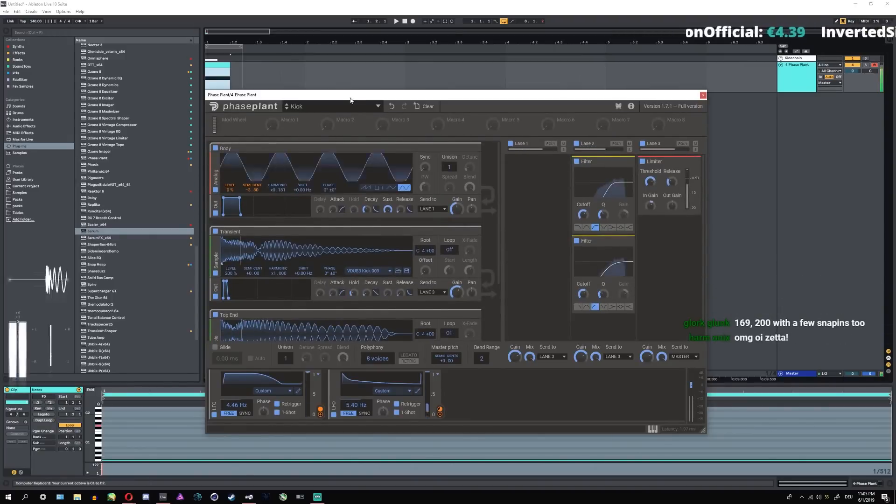
key("a")
key("a")
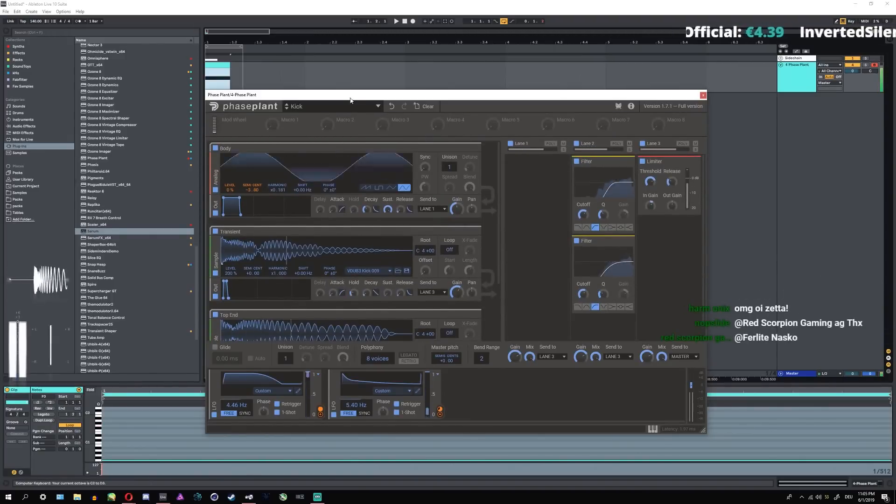
key("z")
key("a")
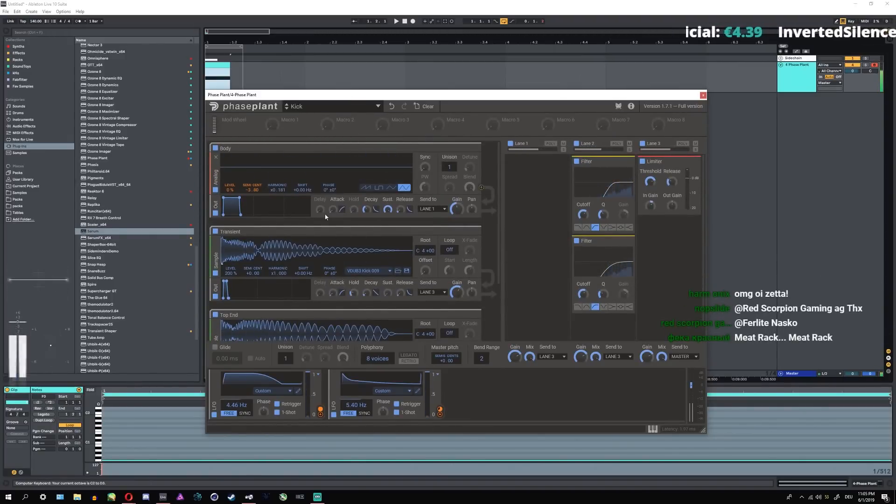
- Collapse the Body and Top End groups and switch both off to isolate the Transient group
scroll(257, 197, "down", 1)
scroll(286, 196, "up", 1)
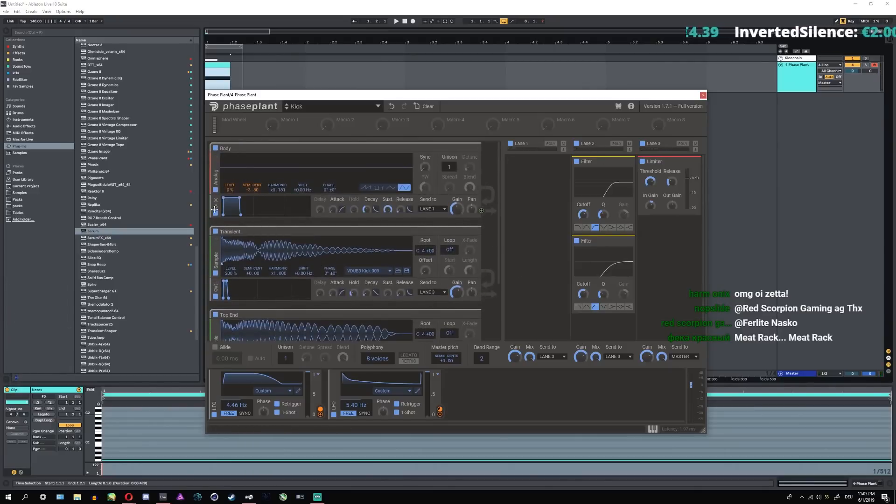
left_click(215, 190)
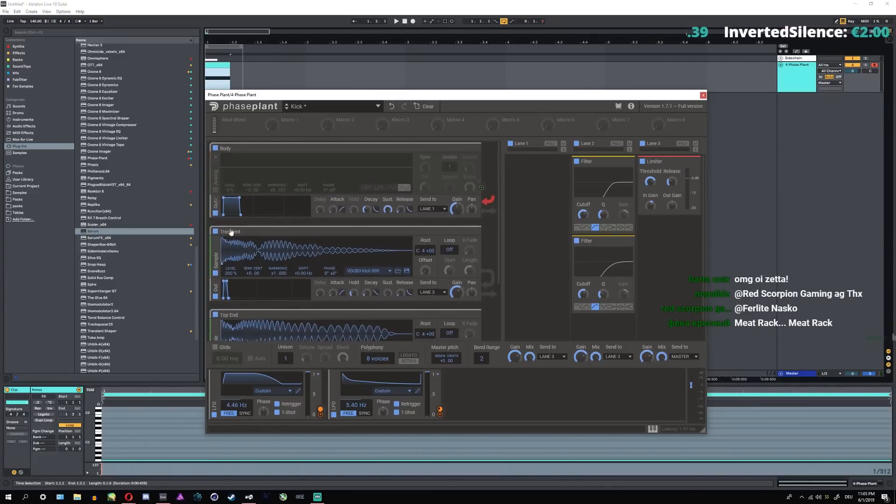
left_click(215, 191)
left_click(467, 148)
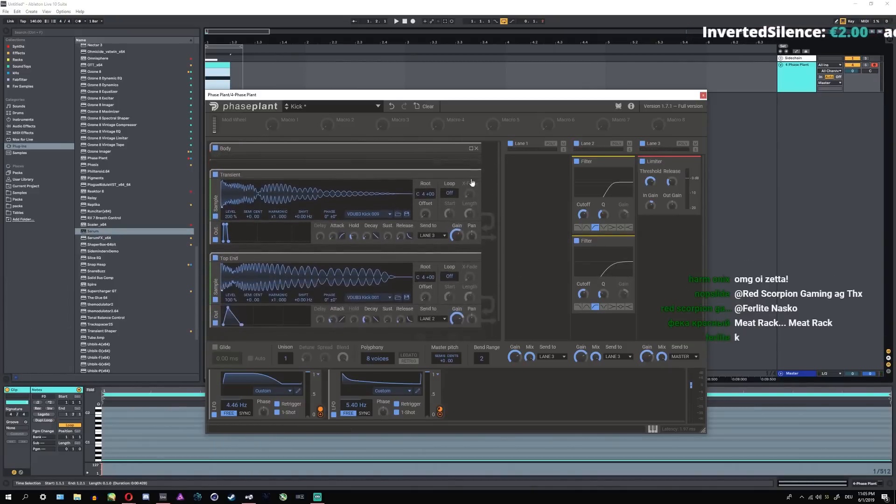
left_click(471, 257)
left_click(216, 148)
left_click(215, 256)
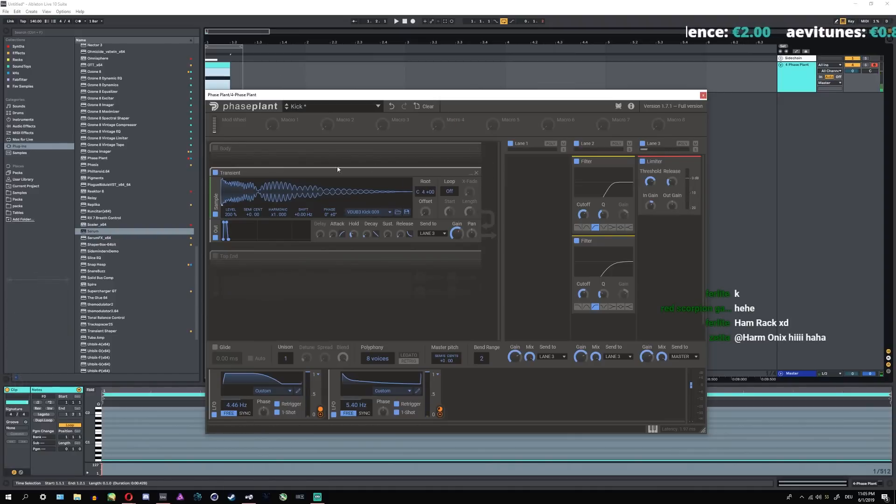
- Expand the Top End group, switch off the Transient group, and enable Top End to audition it alone
left_click(470, 257)
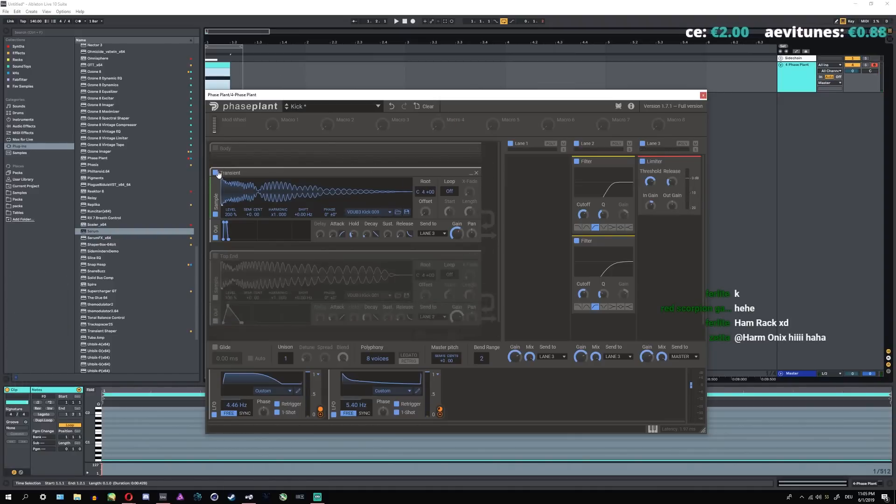
left_click(215, 172)
left_click(215, 256)
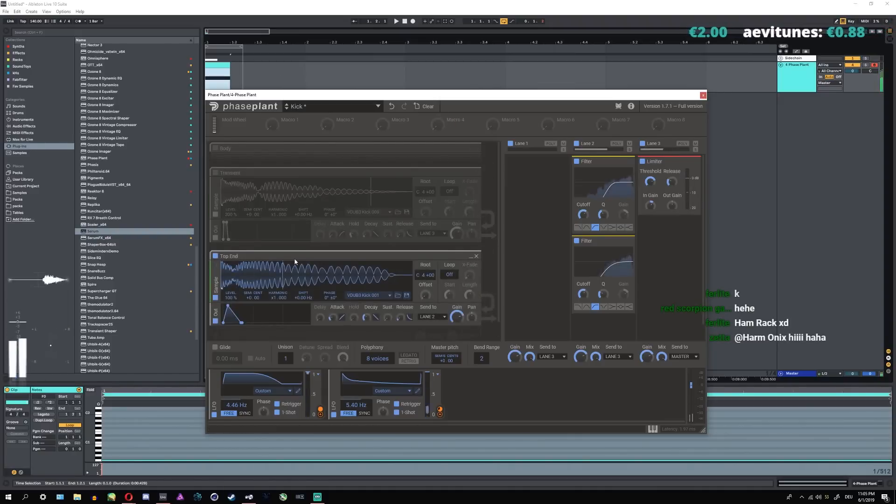
- Bypass the two Lane 2 filters to compare the Top End sound, then re-enable both
left_click(607, 257)
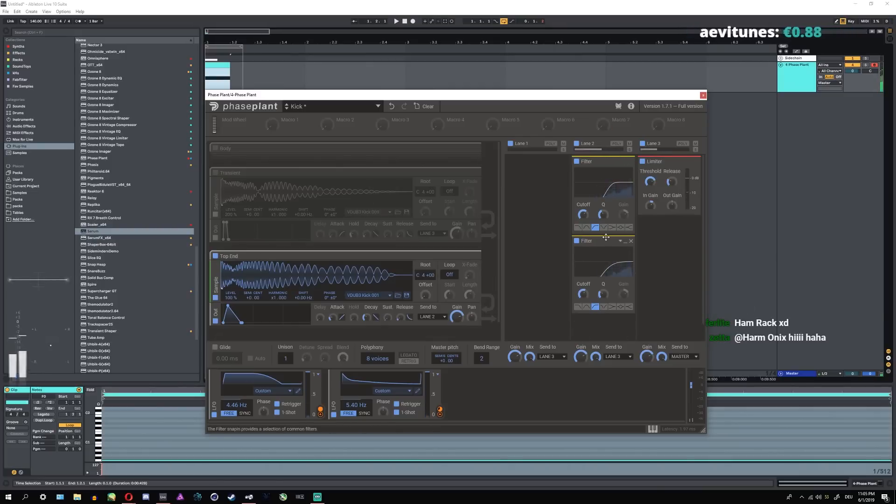
left_click(576, 240)
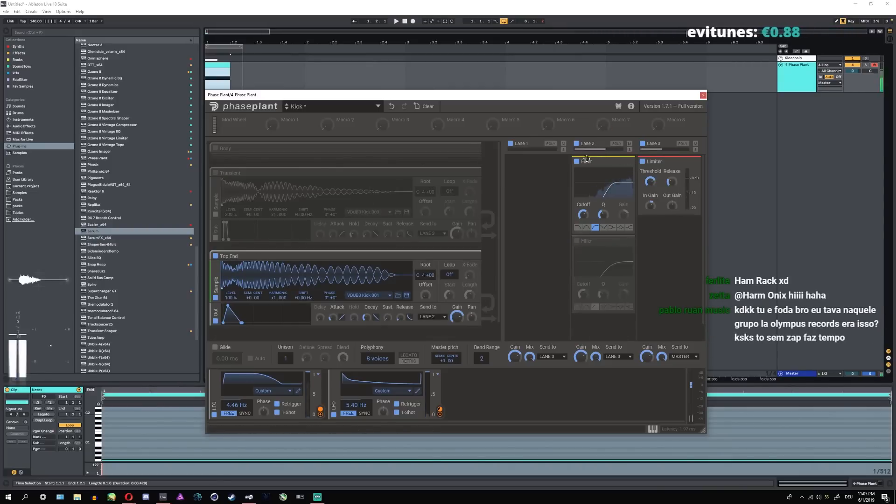
left_click(577, 162)
left_click(576, 162)
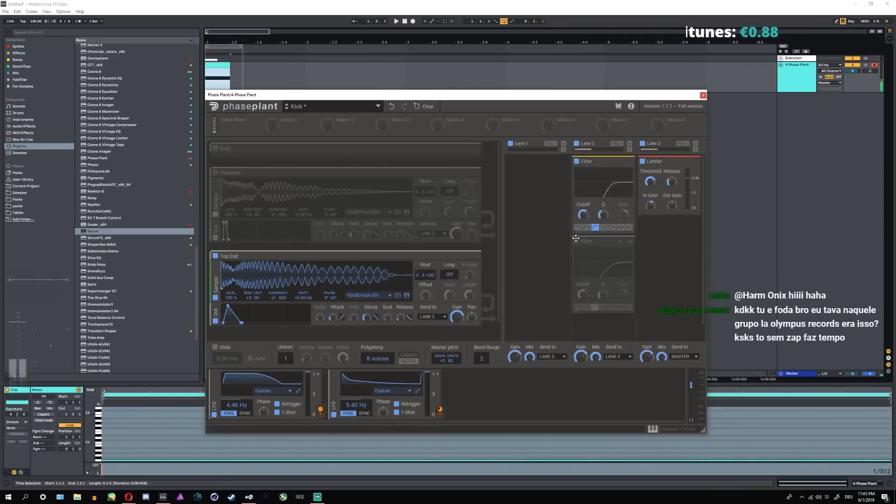
left_click(577, 241)
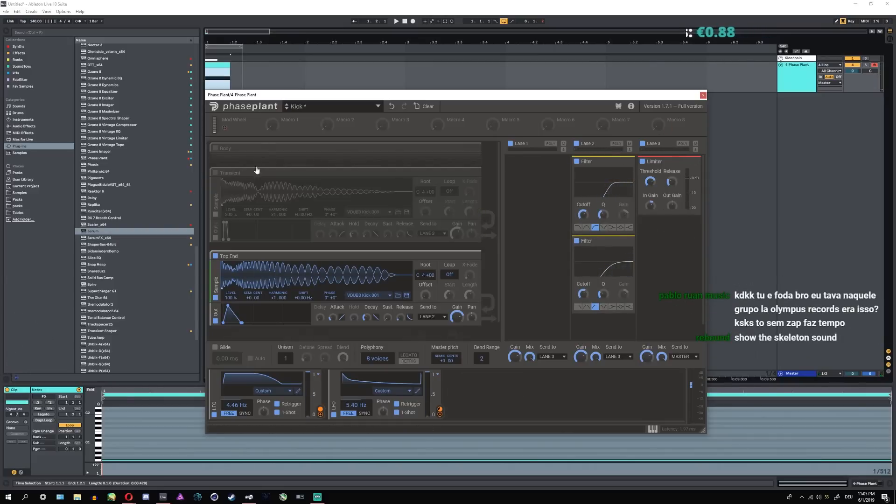
- Switch from the Top End group to the Body group and expand Body to audition it alone
left_click(215, 256)
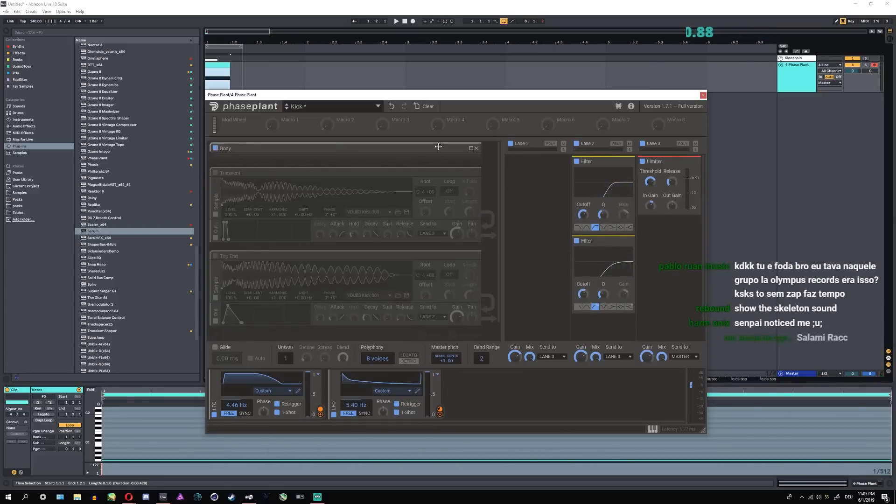
left_click(472, 150)
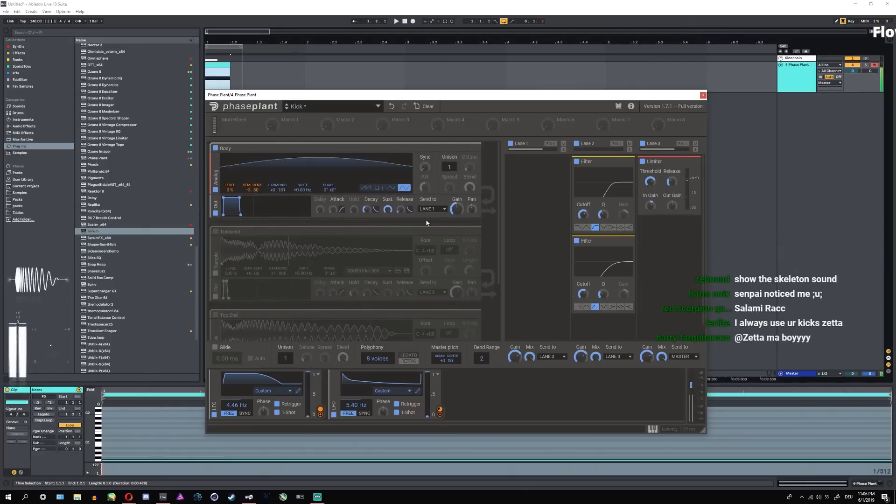
- View the second LFO's curve, then set the first LFO's rate to 4.17 Hz and the second's to 5.43 Hz
left_click(418, 391)
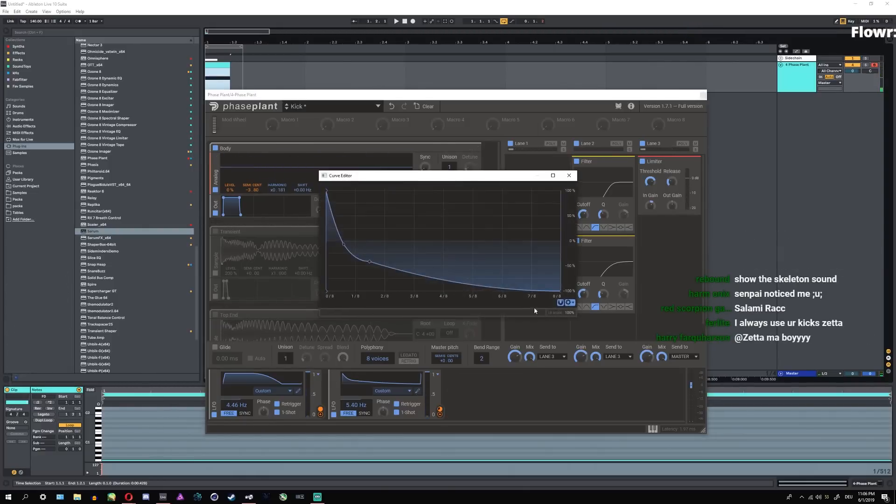
left_click_drag(356, 405, 356, 427)
left_click_drag(356, 405, 356, 399)
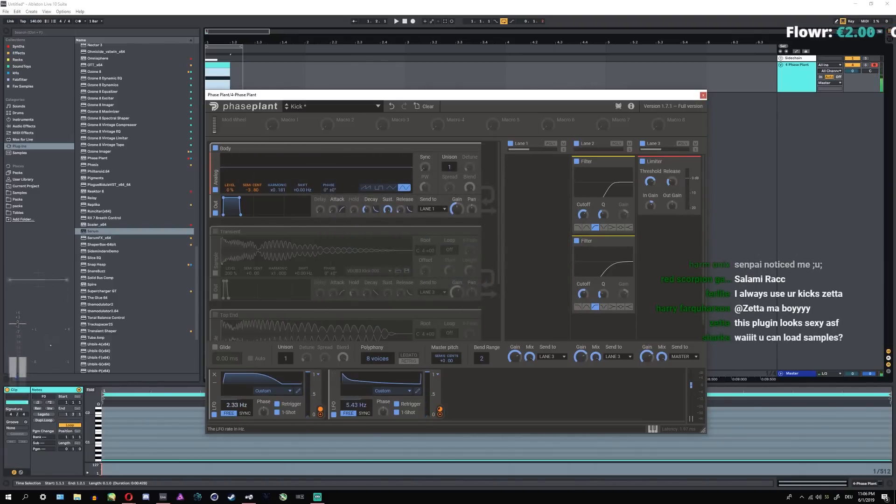
mouse_move(236, 404)
left_mouse_down()
mouse_move(236, 388)
mouse_move(236, 401)
left_mouse_up()
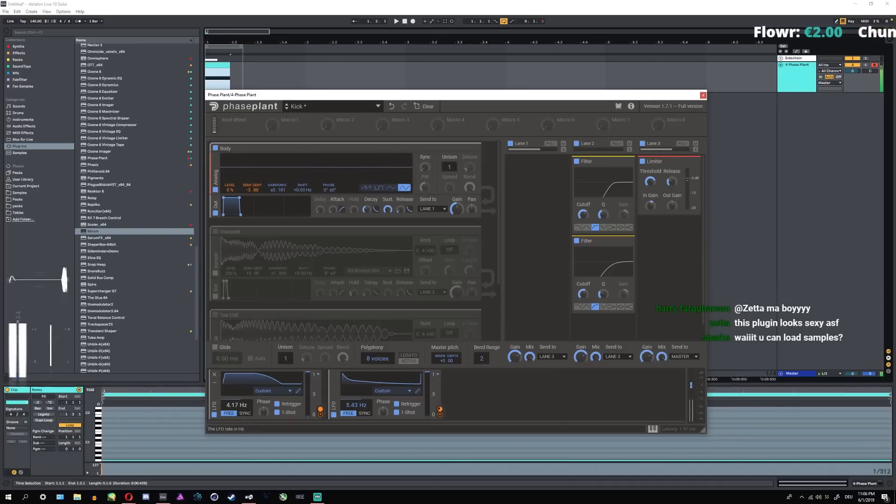
- Switch the Transient and Top End groups back on and set the LFO rates to 3.04 Hz and 3.72 Hz
left_click(216, 233)
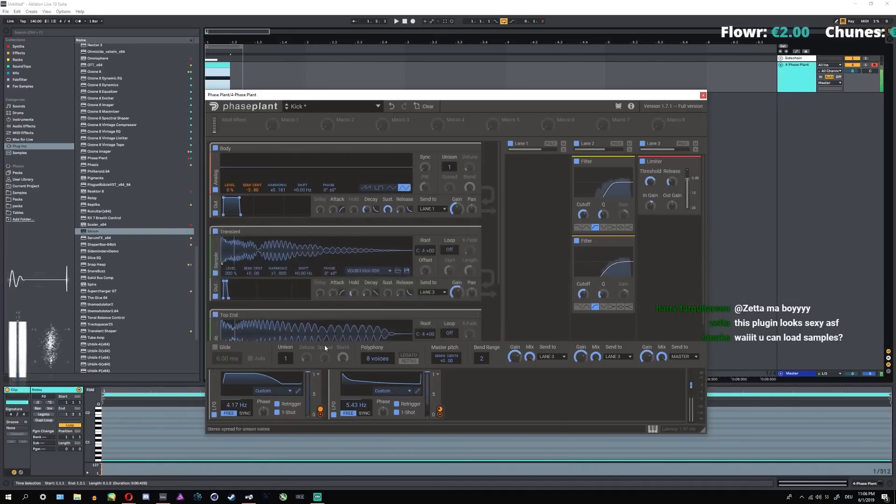
left_click_drag(237, 404, 236, 413)
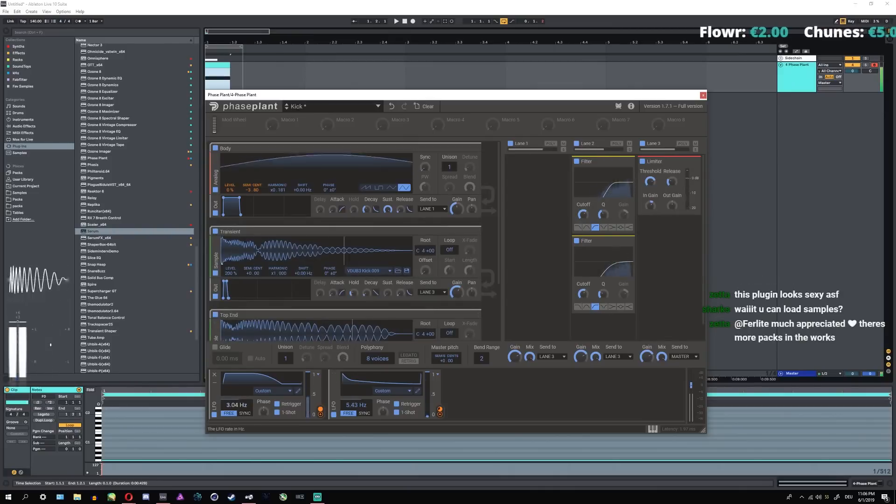
left_click_drag(356, 405, 356, 408)
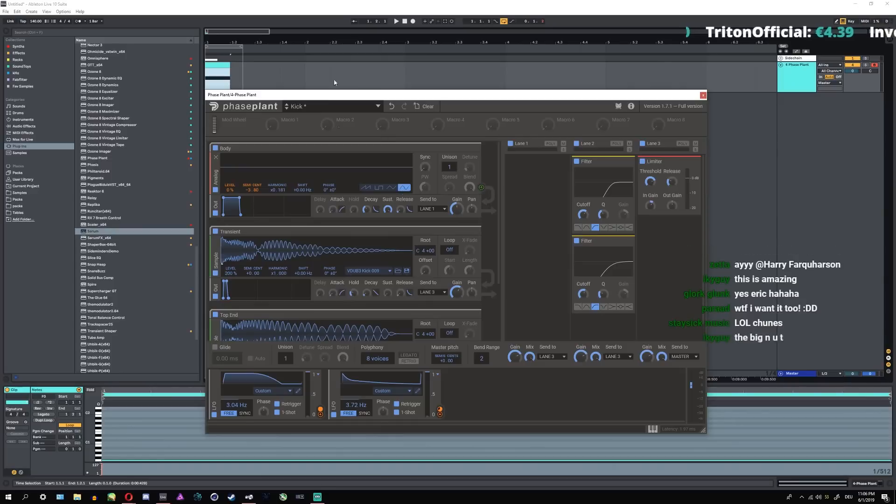
- Load the Snare patch from the user presets
left_click(377, 107)
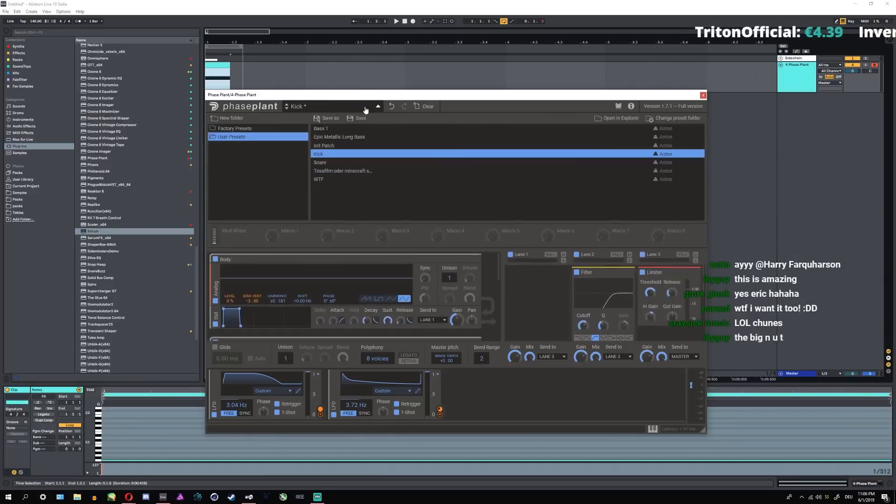
left_click(332, 163)
left_click(338, 107)
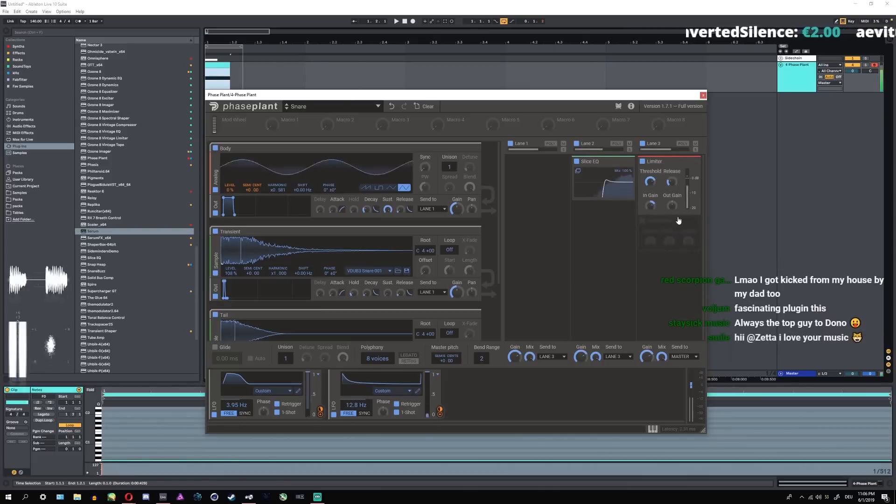
- Adjust the low-cut frequency of the Slice EQ in Lane 2 and close its editor
left_click(578, 171)
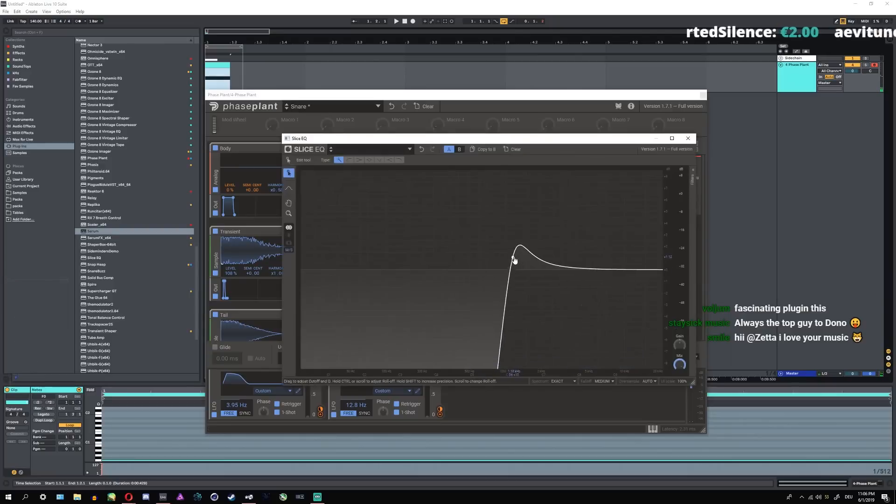
left_click(688, 138)
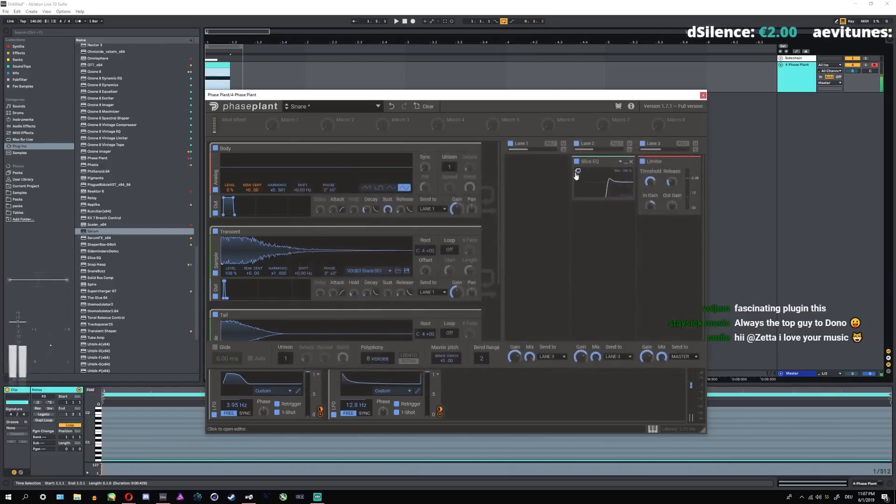
left_click(578, 172)
left_click(688, 138)
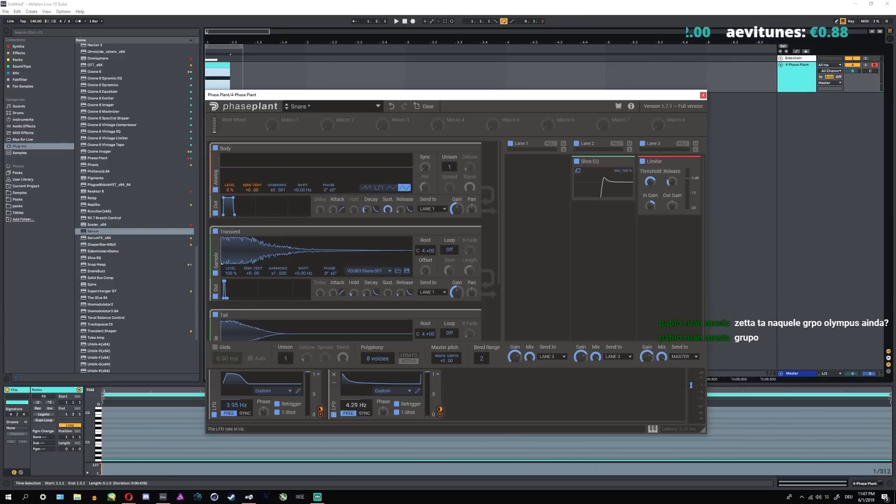
- Set the second LFO's rate to 8.79 Hz and retune the Body oscillator's harmonic to about x0.52
left_click_drag(356, 405, 356, 389)
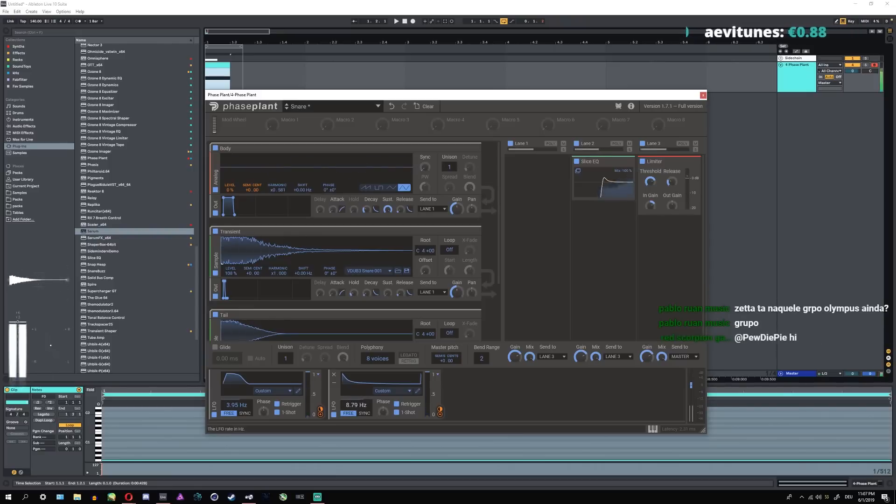
mouse_move(278, 189)
left_mouse_down()
mouse_move(278, 199)
mouse_move(278, 183)
left_mouse_up()
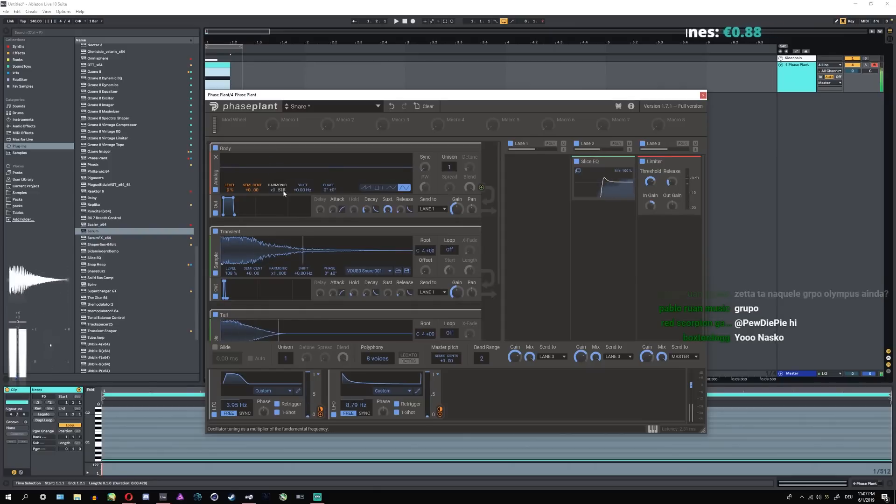
- Open the Snares folder of Favourite Drums in Fav Samples and load Snare 08 F.wav into the Tail sampler
left_click_drag(278, 100, 366, 78)
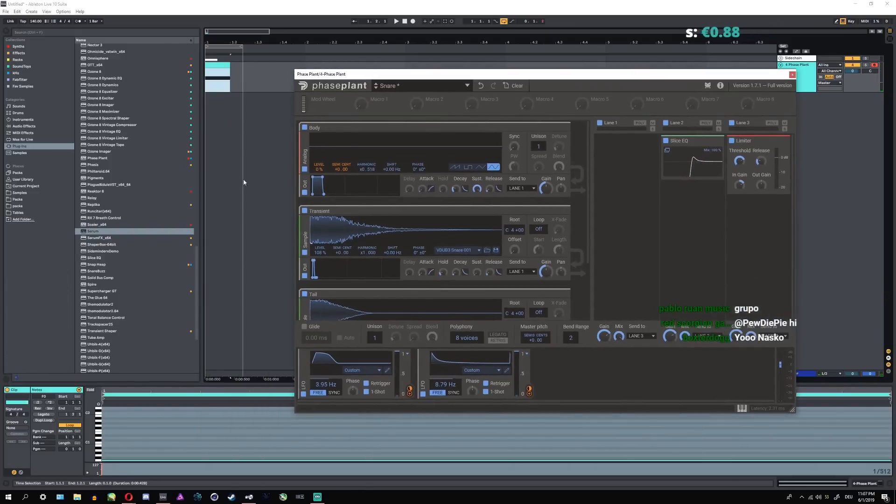
left_click(22, 86)
left_click(78, 54)
left_click(83, 72)
left_click(109, 152)
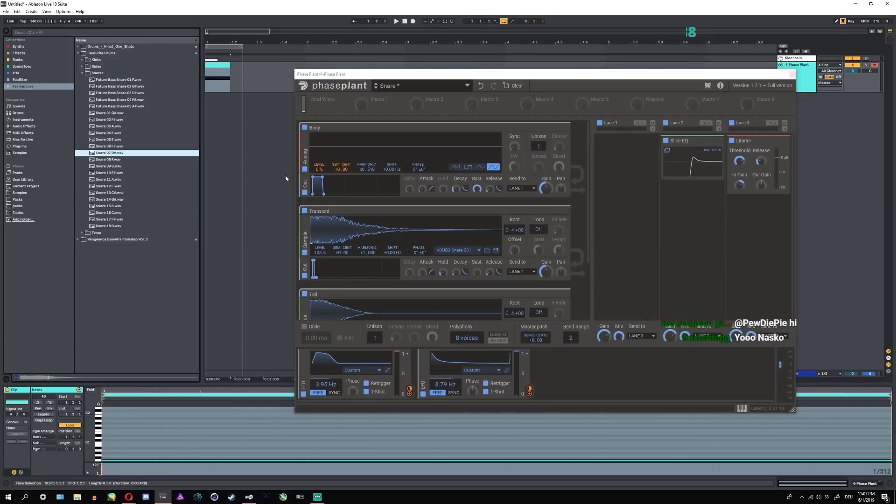
scroll(380, 210, "down", 3)
left_click_drag(109, 159, 406, 235)
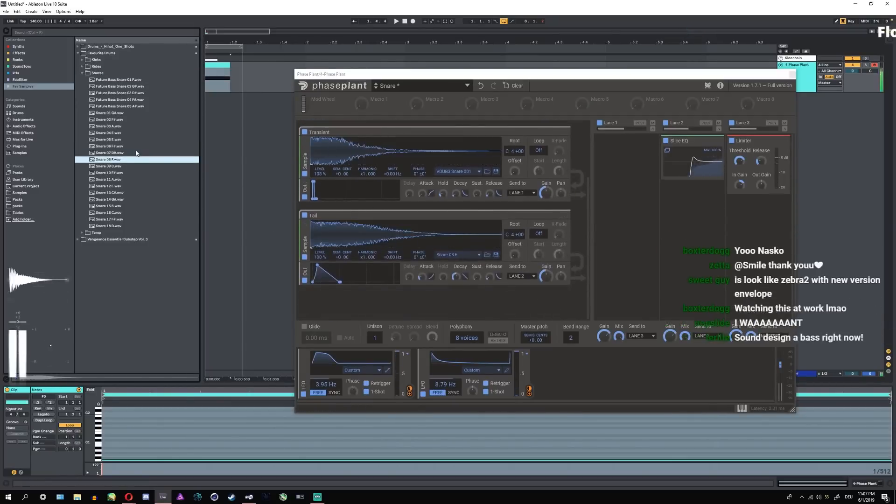
- Swap the Tail sample through Snare 09, Snare 10 and Snare 11, ending on Snare 12 E.wav
left_click_drag(109, 166, 379, 237)
left_click(110, 173)
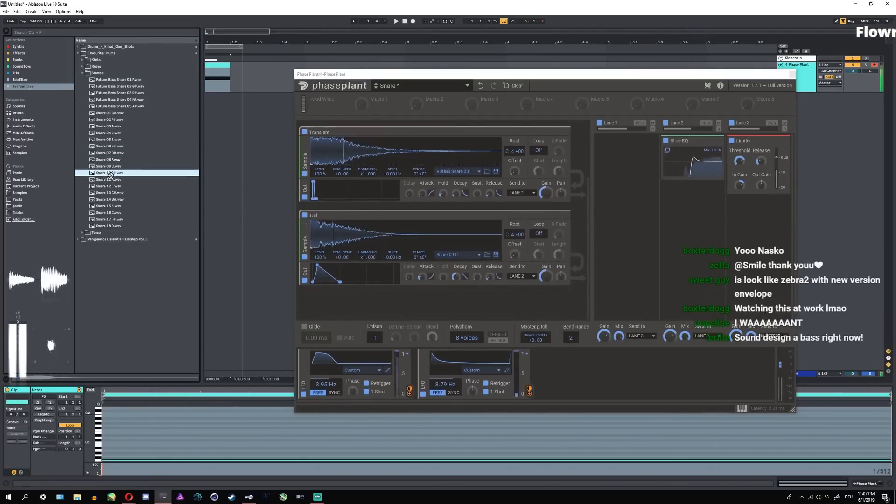
left_click_drag(110, 174, 392, 238)
left_click_drag(109, 179, 394, 249)
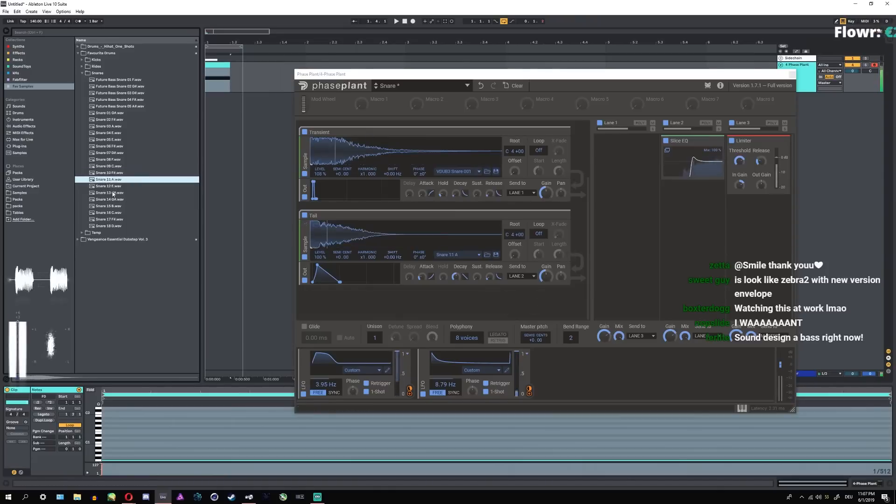
left_click_drag(110, 186, 393, 240)
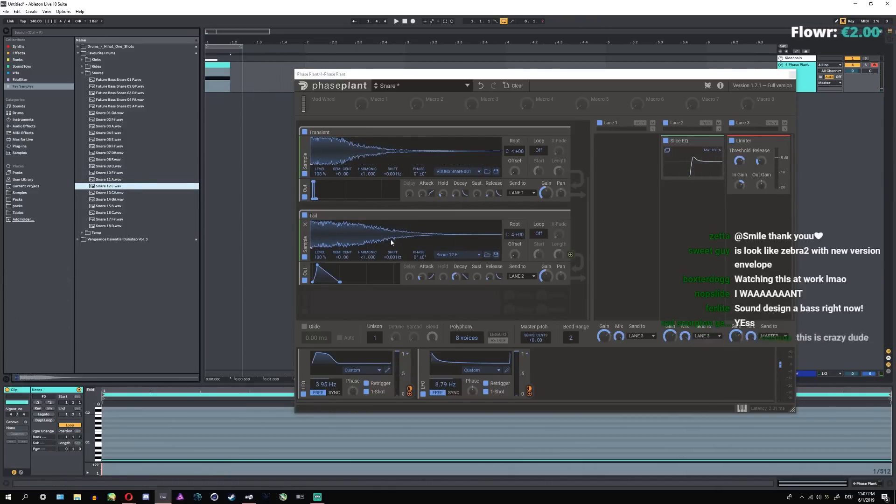
- Replace the Transient sample with Snare 07 and finally with Snare 05 E.wav
scroll(420, 236, "up", 3)
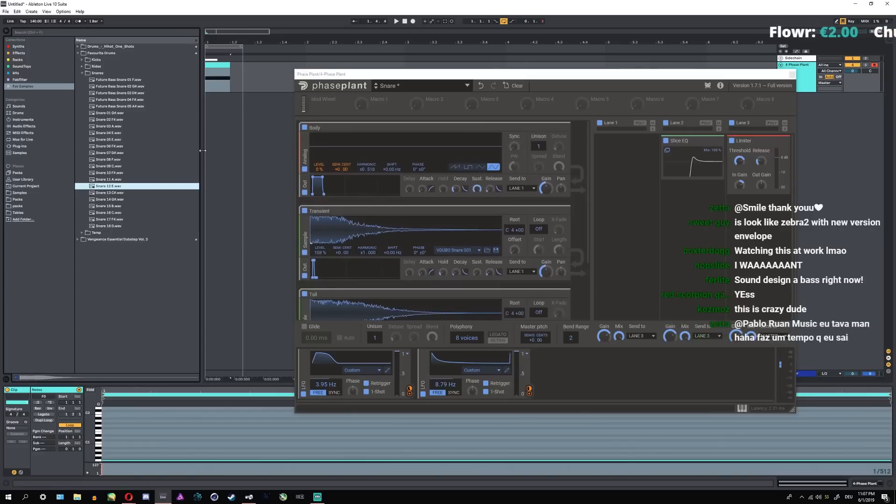
left_click_drag(112, 152, 406, 231)
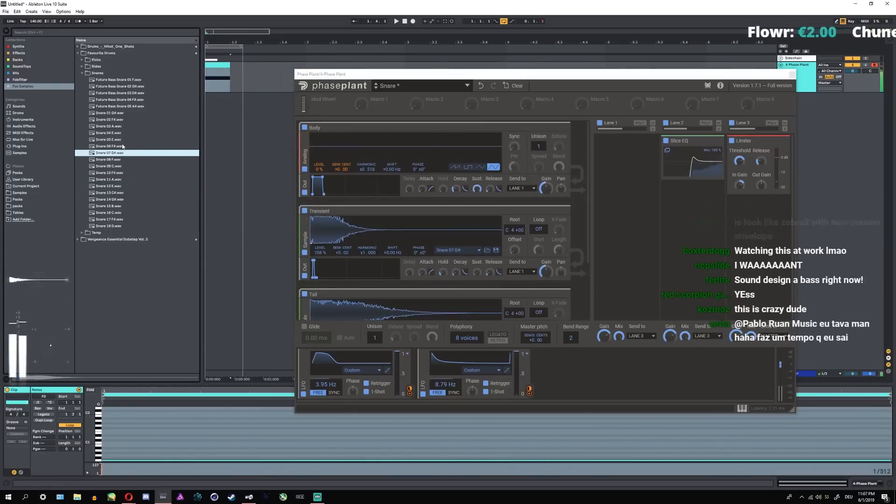
left_click_drag(120, 139, 383, 231)
- Load the Epic Metallic Long Bass user preset, play it and try adjusting the third LFO's synced rate
left_click(402, 85)
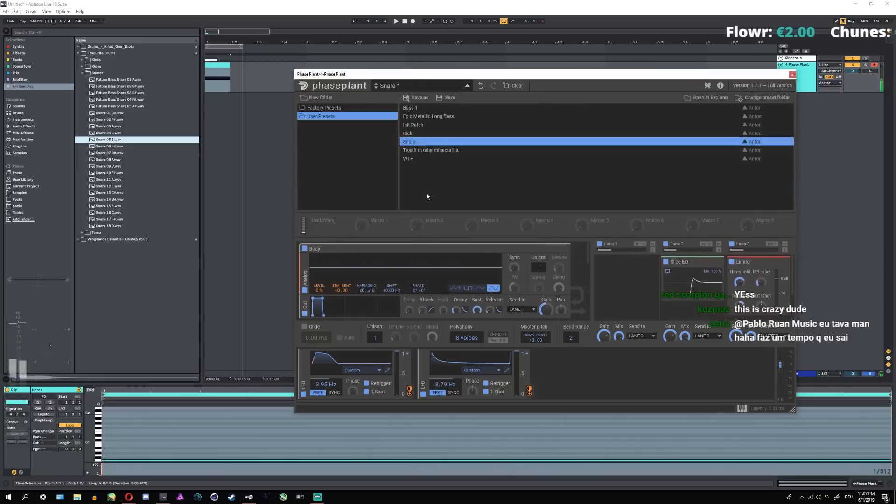
left_click(434, 117)
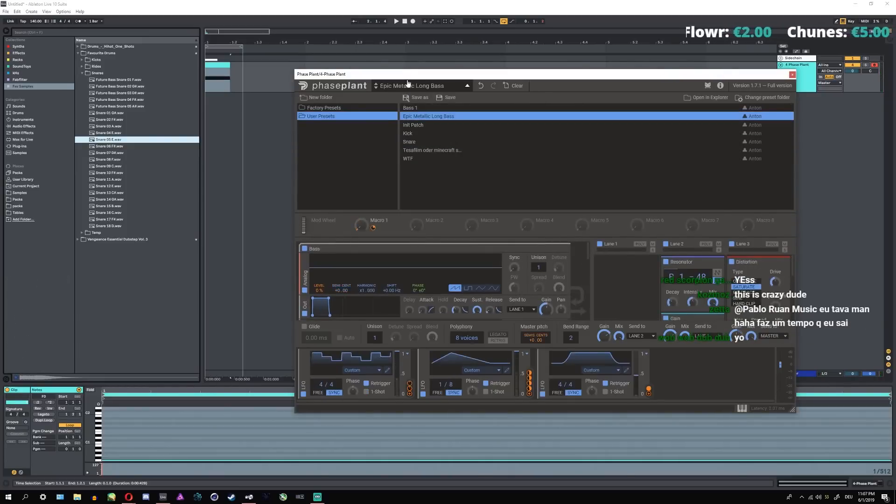
left_click(408, 84)
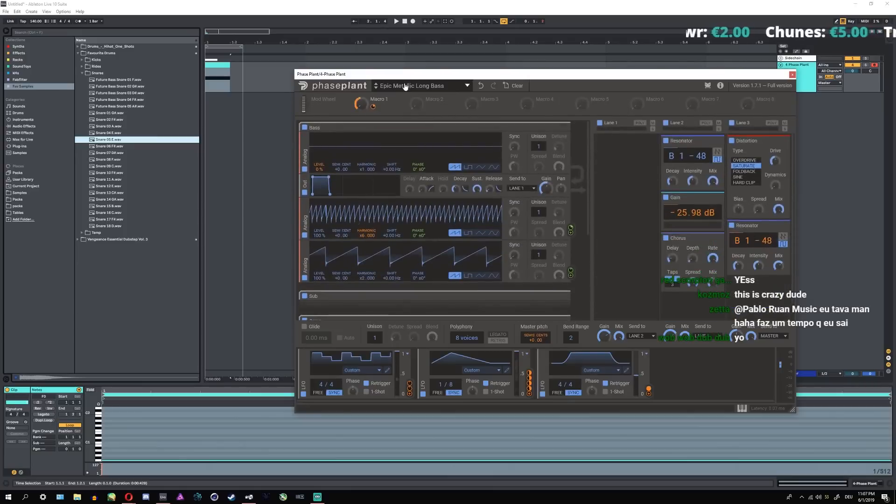
key("z")
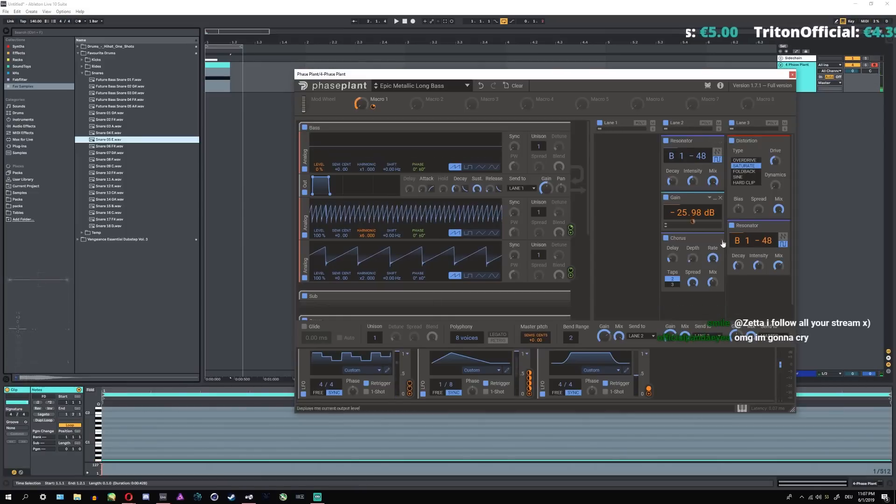
mouse_move(561, 384)
left_mouse_down()
mouse_move(561, 399)
mouse_move(559, 376)
left_mouse_up()
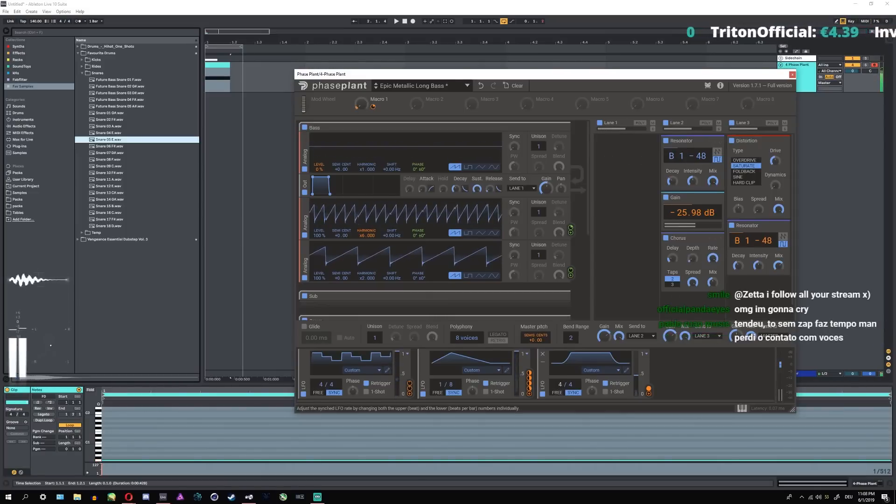
- Add the ENHANCE rack from the Racks collection to the Phase Plant track
left_click_drag(700, 74, 645, 67)
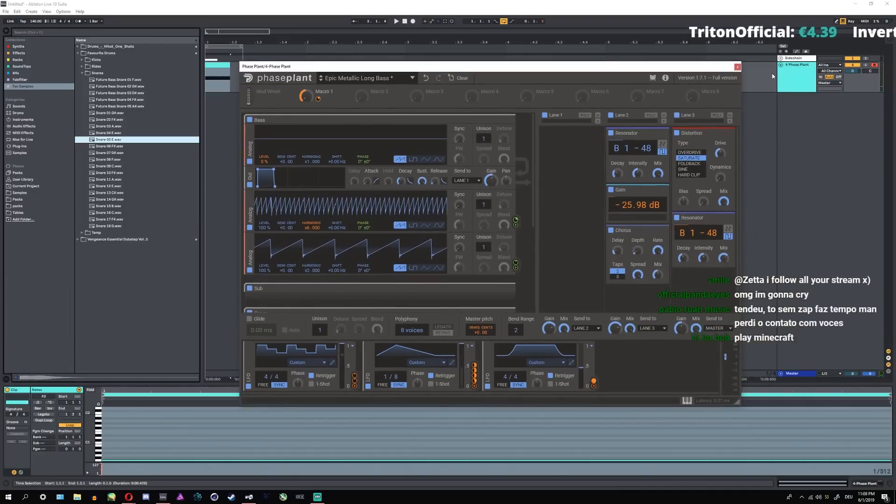
left_click(796, 65)
left_click(35, 60)
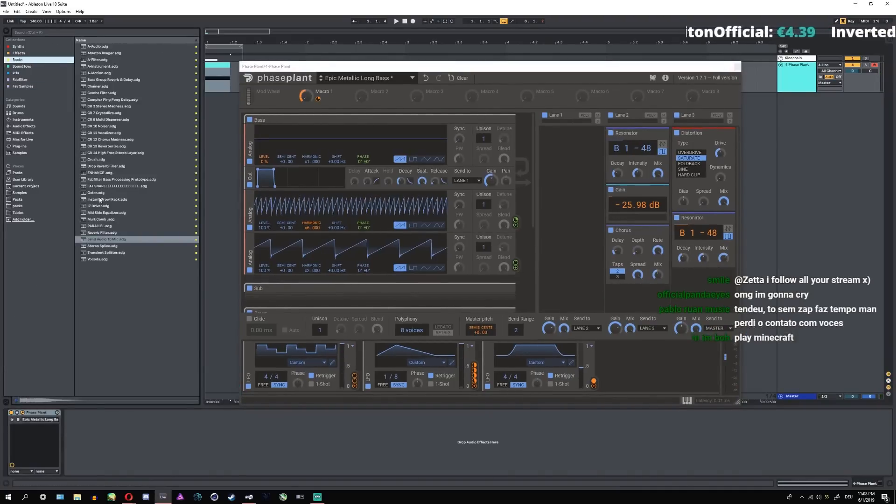
left_click(99, 173)
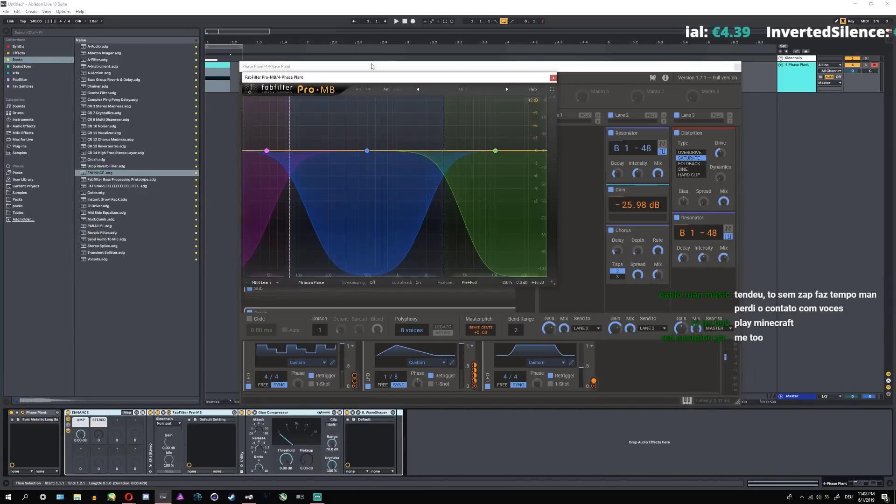
- Raise all three Pro-MB bands, the middle one to about +13 dB, and fold the ENHANCE rack
left_click_drag(365, 75, 514, 168)
left_click_drag(643, 241, 644, 202)
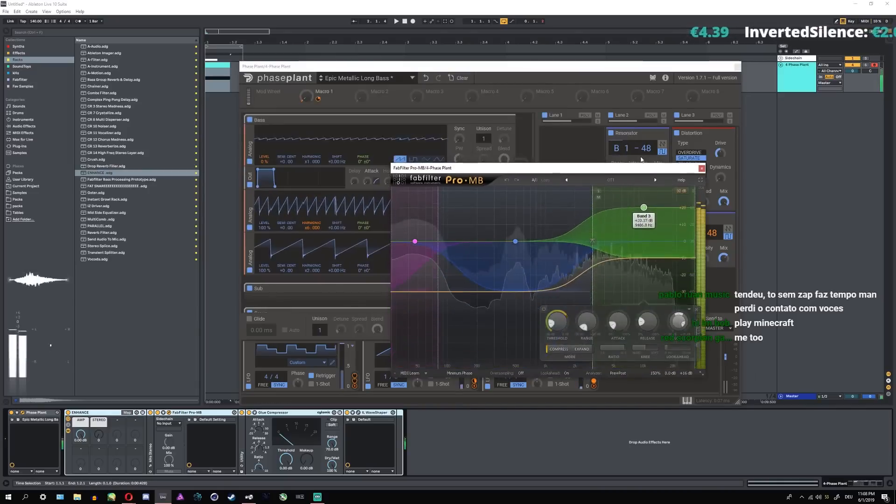
left_click_drag(515, 241, 516, 219)
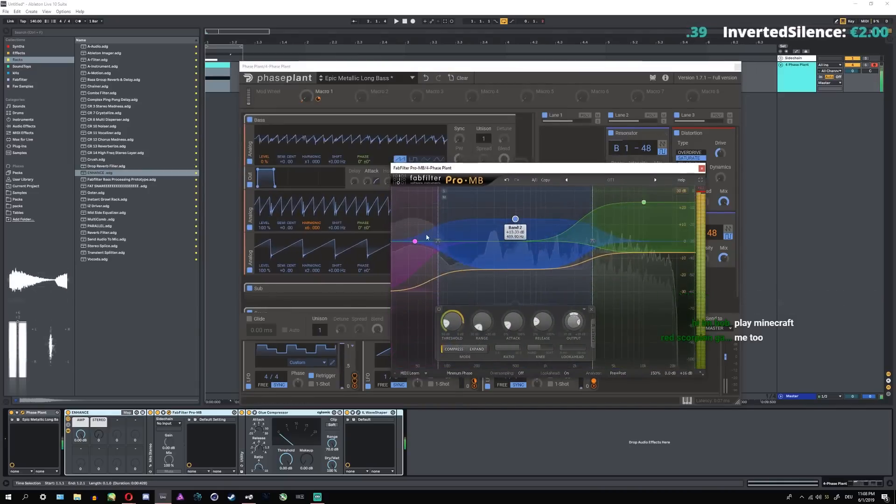
mouse_move(413, 244)
left_click_drag(415, 241, 415, 210)
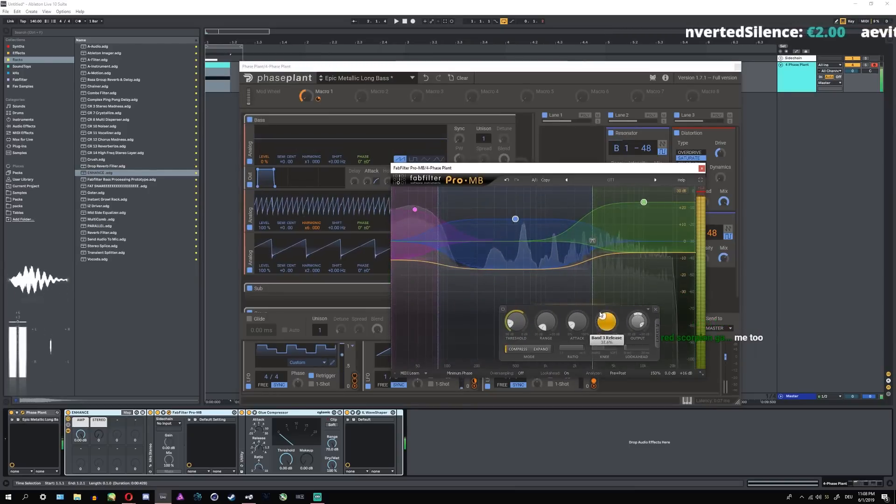
left_click(701, 168)
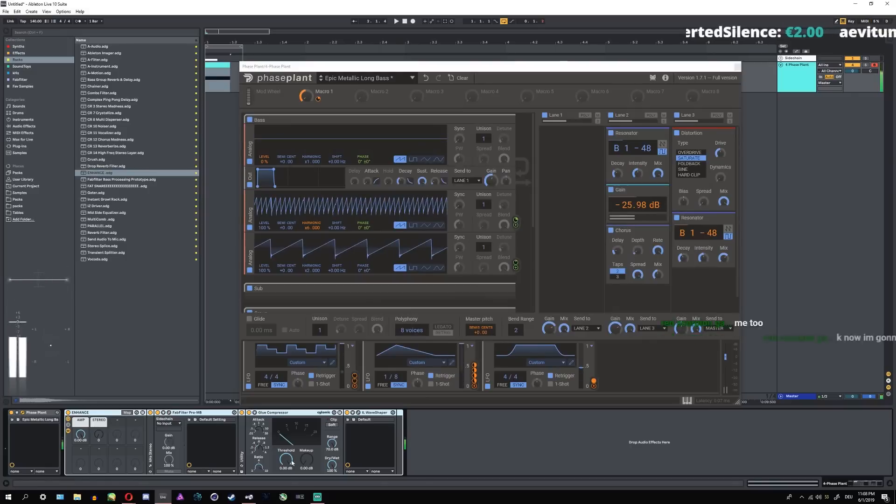
left_click(292, 462)
double_click(88, 412)
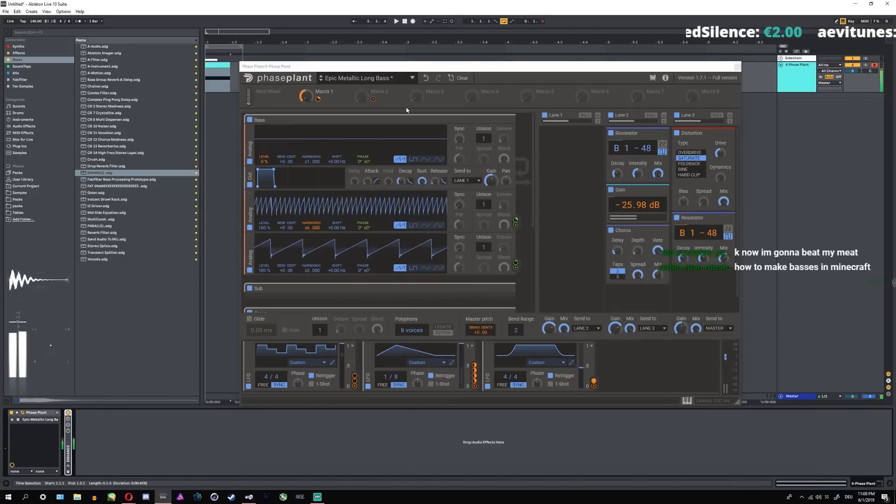
- Adjust Macro 1's modulation amount on the harmonic of the Bass group's second oscillator
mouse_move(320, 100)
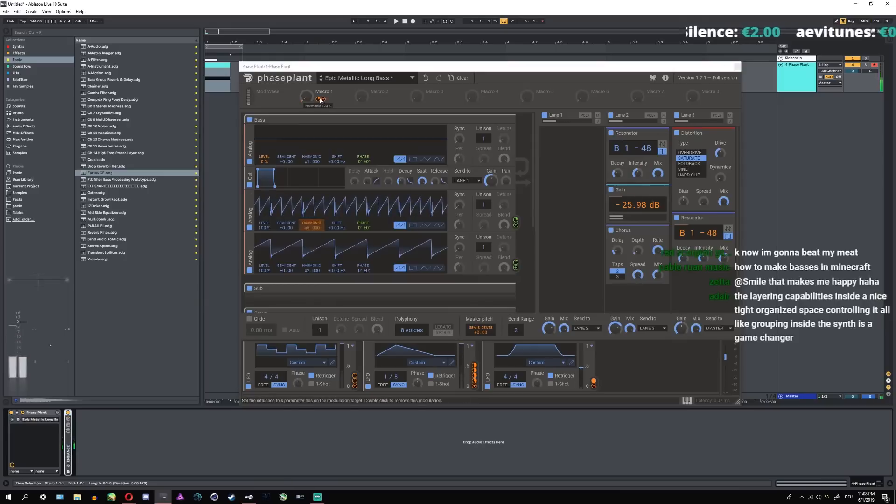
left_click_drag(321, 100, 320, 79)
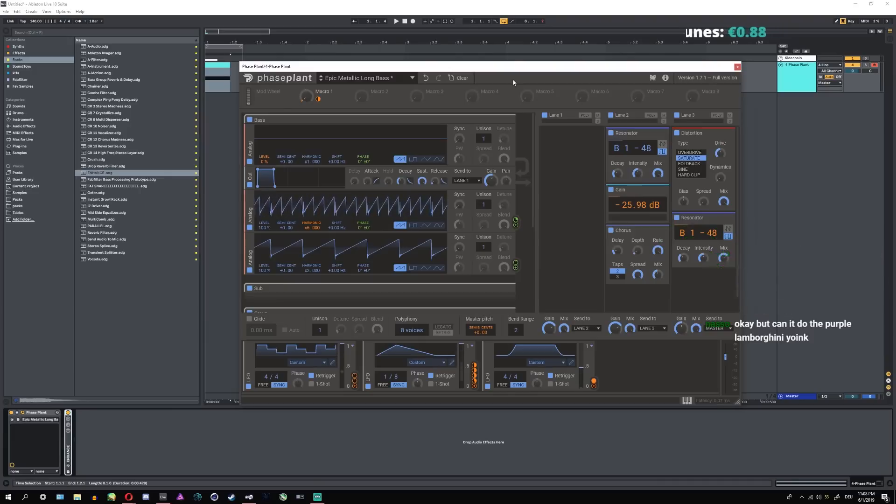
- Initialize the patch and load the Tesafilm oder minecraft skelett user preset
left_click(459, 78)
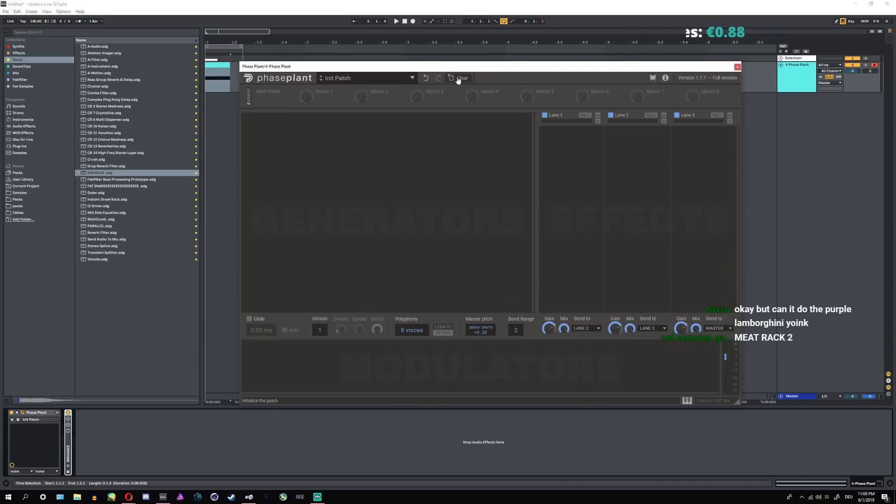
left_click(71, 416)
left_click(363, 78)
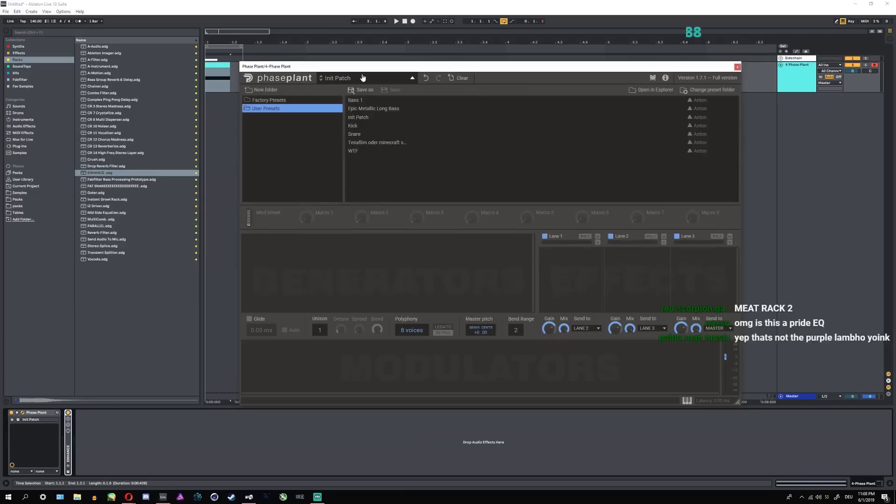
left_click(372, 147)
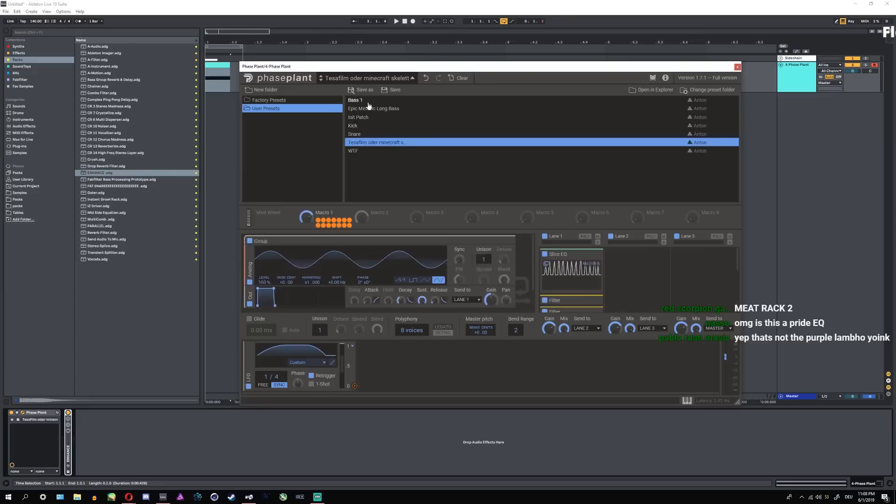
left_click(370, 78)
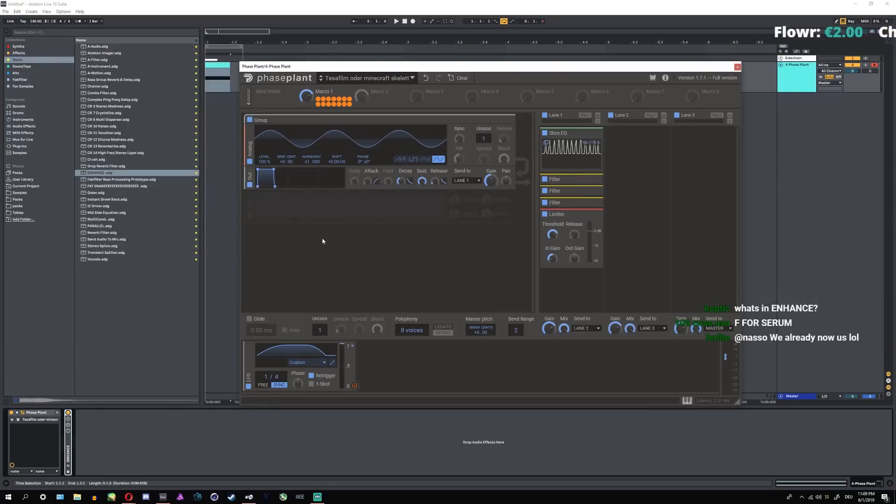
key("alt+Tab")
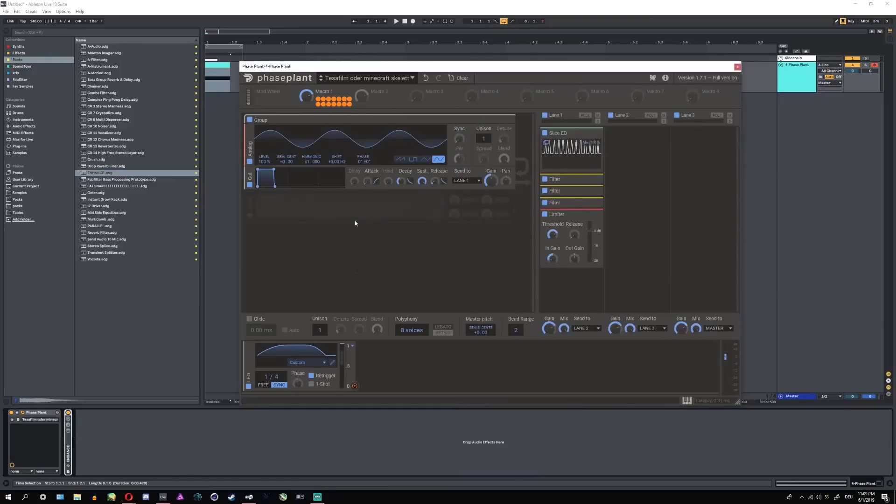
right_click(356, 218)
left_click(469, 245)
- Extend the Phase Plant MIDI clip to two bars with clip looping off and stretch its note across it with Legato
left_click_drag(270, 68, 430, 78)
left_click_drag(208, 76, 405, 77)
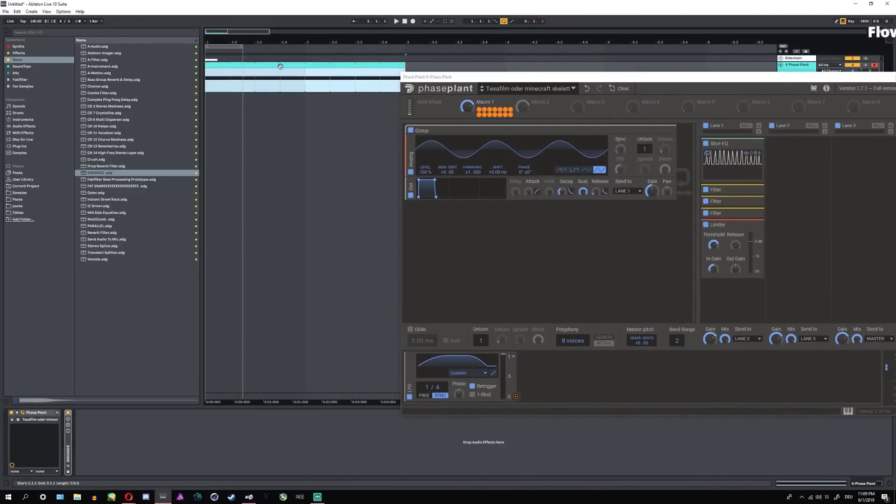
double_click(280, 67)
left_click(77, 426)
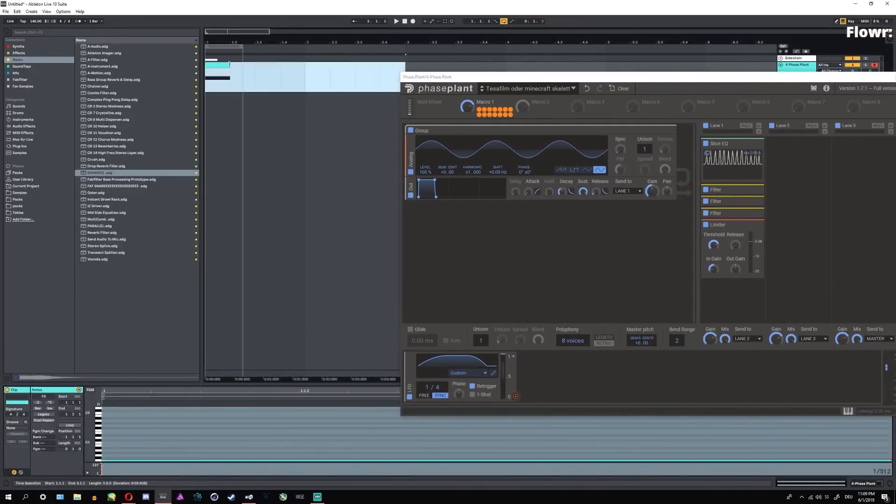
left_click(169, 441)
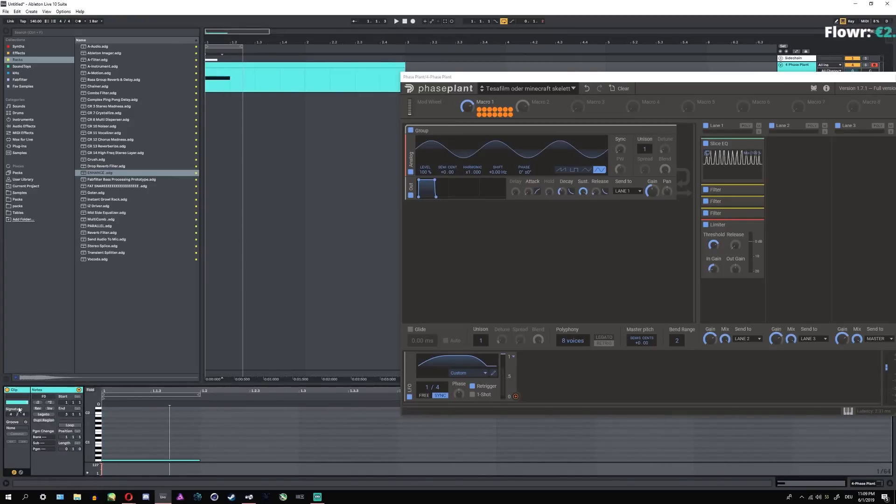
left_click(41, 415)
- Set the arrangement loop to the two-bar clip on the Phase Plant track and start playback
left_click(273, 76)
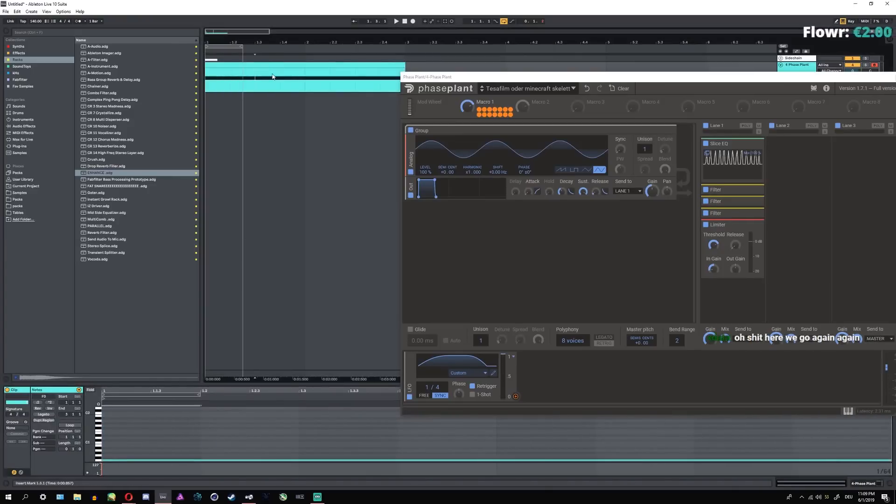
left_click(273, 81)
key("space")
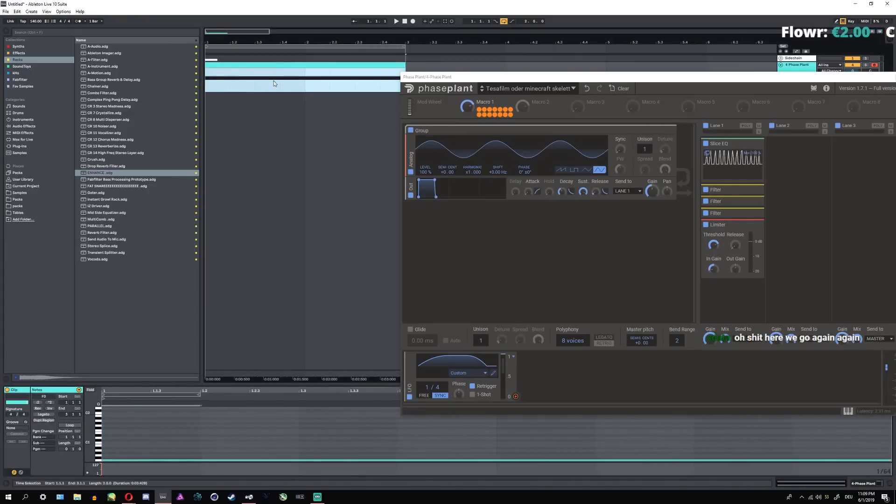
- Open Lane 1's Slice EQ in its own window beside the Phase Plant group and look through its filter list
left_click_drag(367, 73, 323, 71)
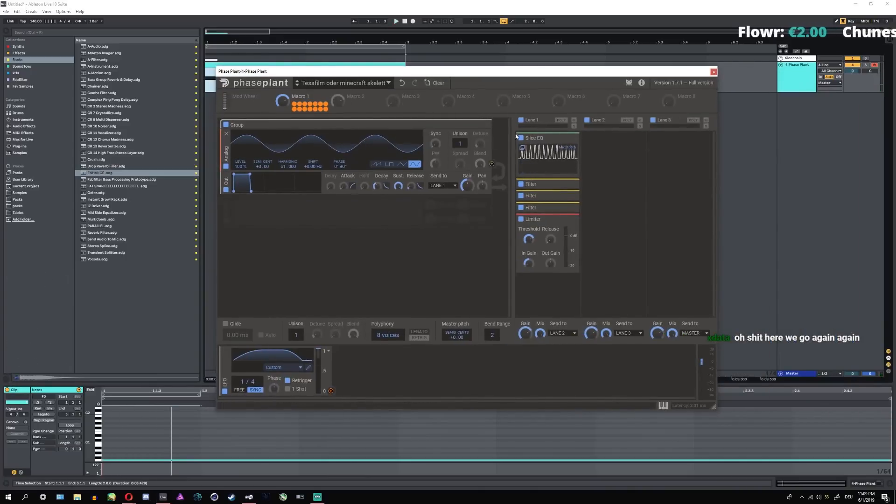
left_click(522, 150)
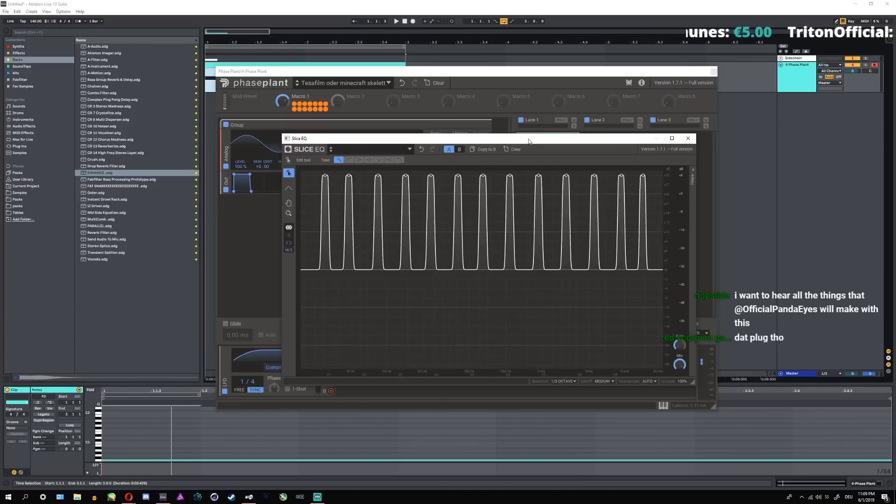
left_click_drag(529, 141, 639, 165)
left_click_drag(450, 163, 491, 139)
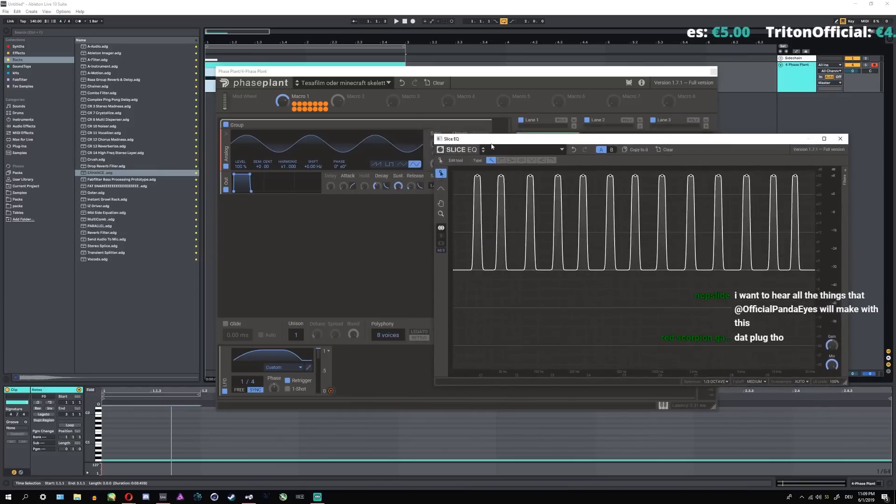
left_click(845, 180)
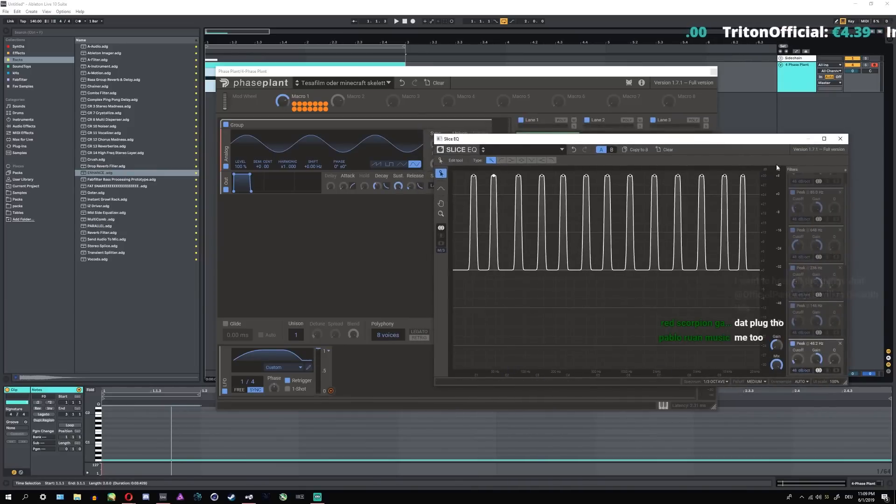
left_click(843, 172)
- Adjust Macro 1 slightly and start playback while shifting all of Slice EQ's peaks together
left_click(297, 95)
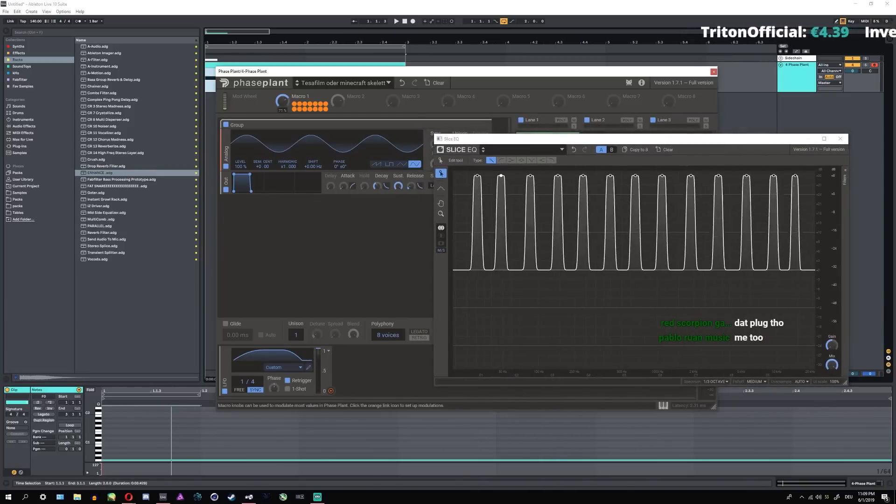
left_click_drag(282, 101, 283, 108)
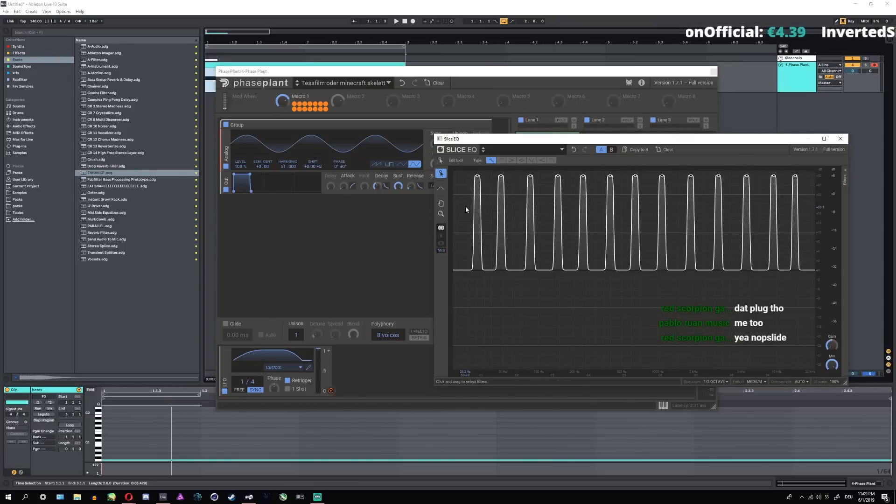
left_click_drag(502, 140, 554, 149)
key("space")
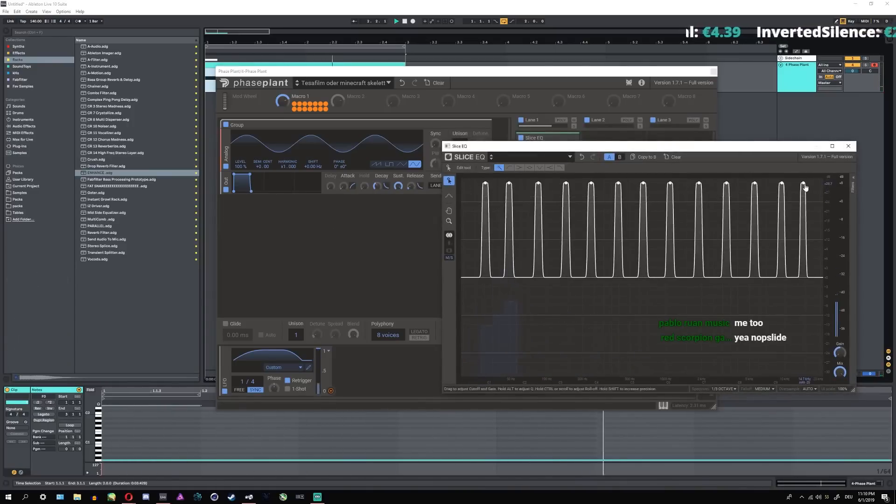
mouse_move(805, 188)
left_mouse_down()
mouse_move(816, 191)
mouse_move(743, 191)
mouse_move(803, 190)
left_mouse_up()
- Show the Phase Plant track's device chain and unfold the ENHANCE rack
double_click(793, 80)
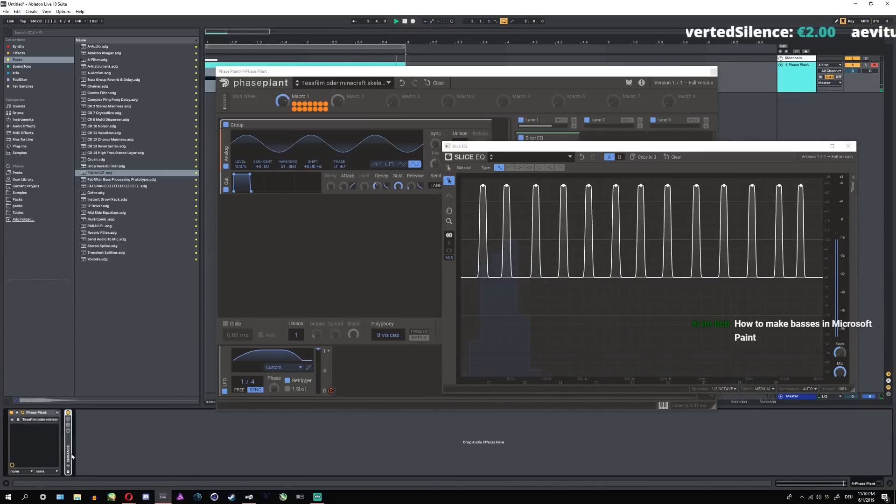
double_click(71, 454)
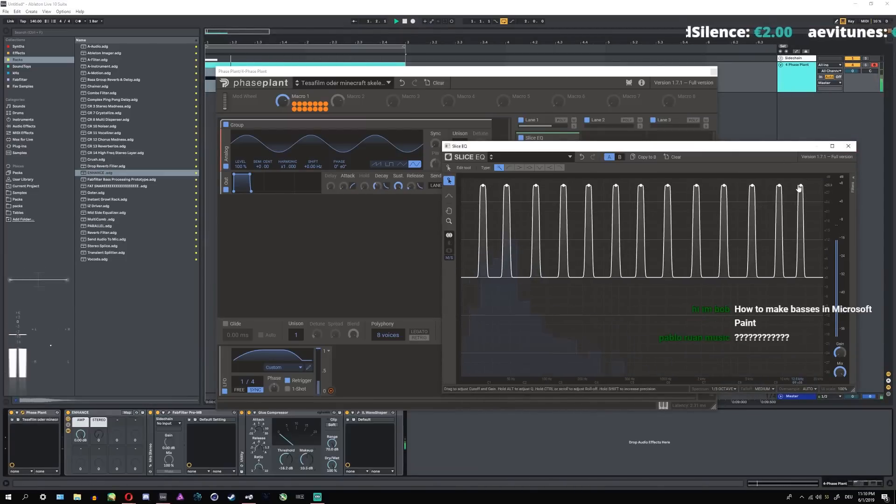
- Shift all Slice EQ peaks down in frequency during playback and turn Macro 1 down to widen them
mouse_move(791, 194)
left_mouse_down()
mouse_move(705, 214)
mouse_move(749, 212)
mouse_move(643, 206)
mouse_move(821, 187)
mouse_move(727, 192)
mouse_move(750, 208)
mouse_move(795, 209)
mouse_move(789, 201)
mouse_move(775, 208)
mouse_move(797, 197)
left_mouse_up()
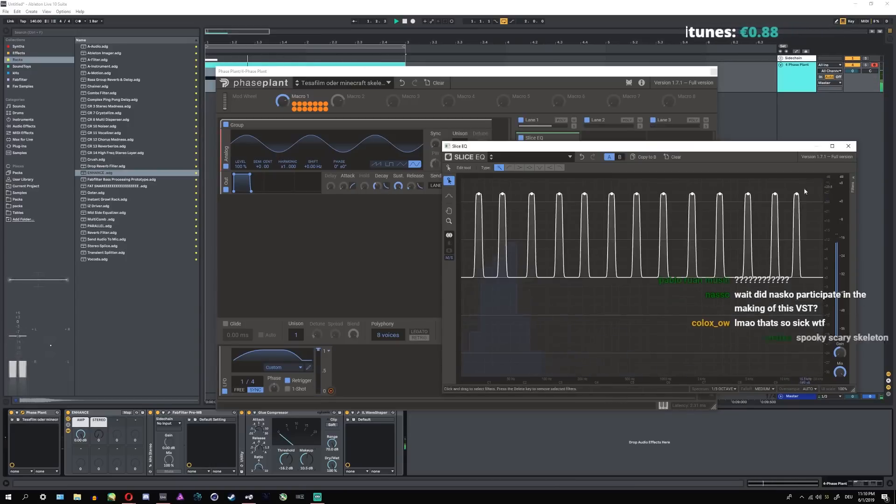
mouse_move(797, 197)
left_mouse_down()
mouse_move(808, 200)
mouse_move(791, 192)
left_mouse_up()
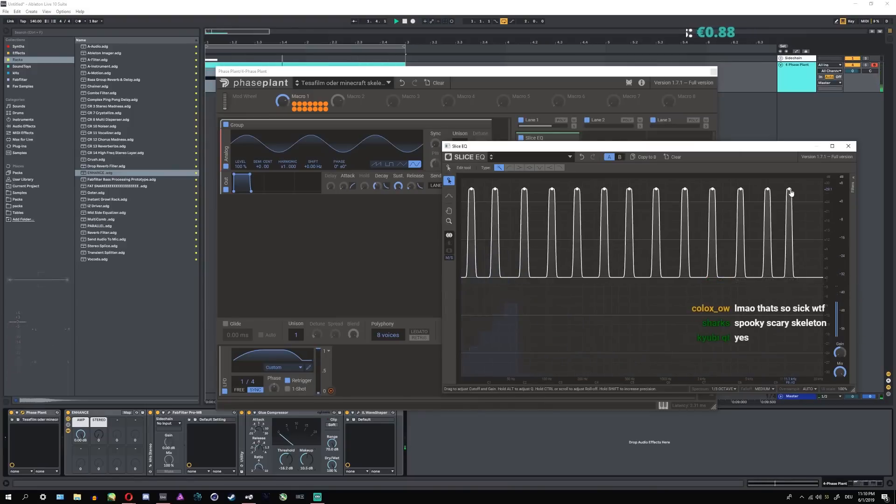
left_click_drag(284, 102, 283, 115)
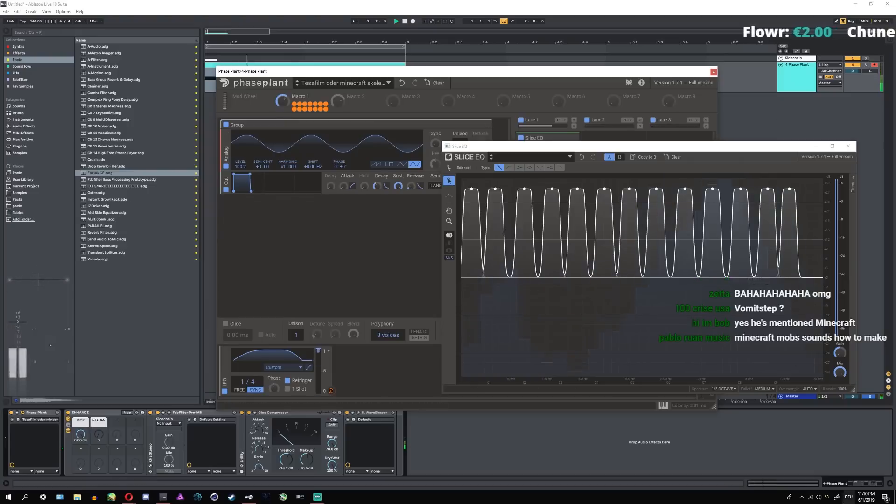
- Check the per-application levels in the Windows volume mixer, including the browser's, and close it
right_click(818, 497)
left_click(835, 437)
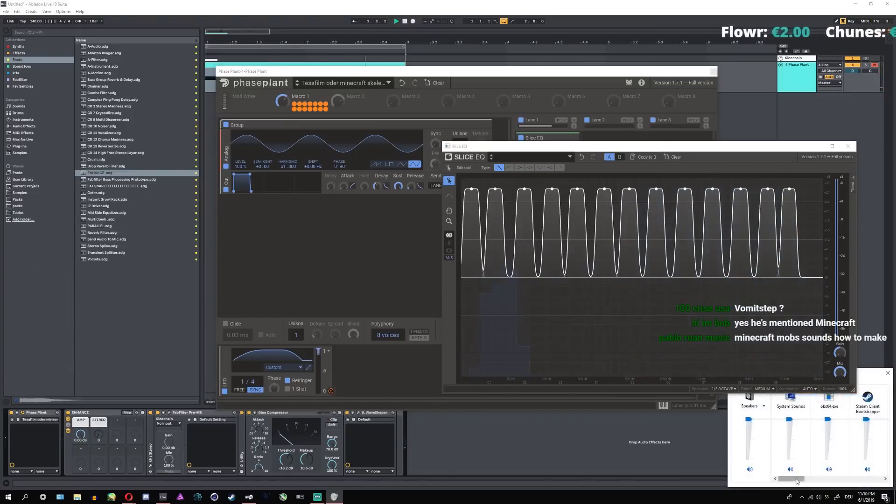
left_click_drag(796, 481, 871, 479)
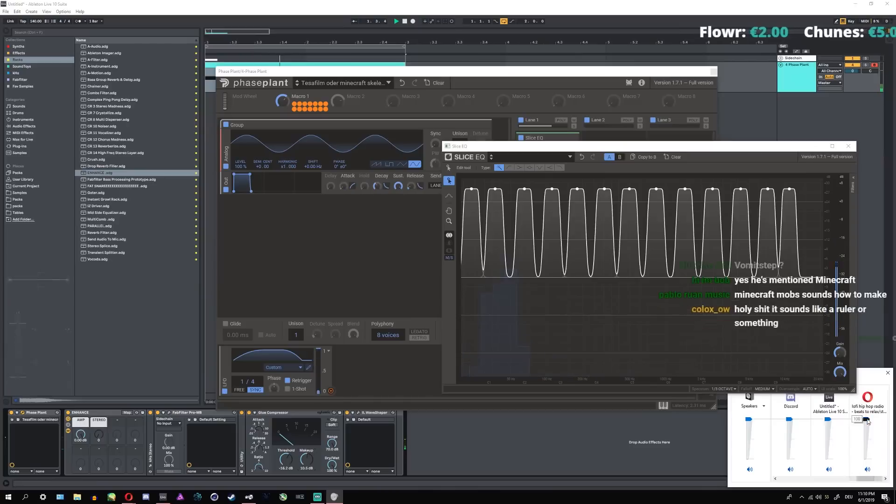
left_click(888, 373)
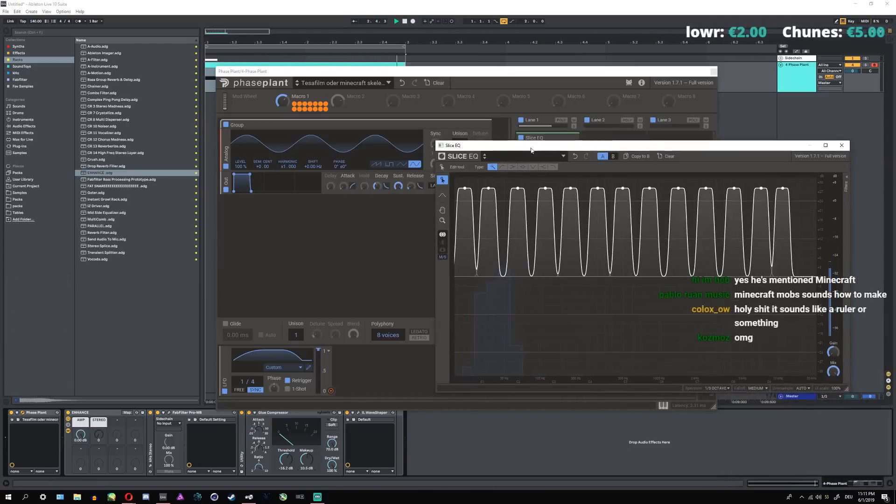
- Shift the Slice EQ peaks up in frequency and raise Macro 1 to narrow them, closing the Slice EQ window
left_click_drag(783, 189, 804, 192)
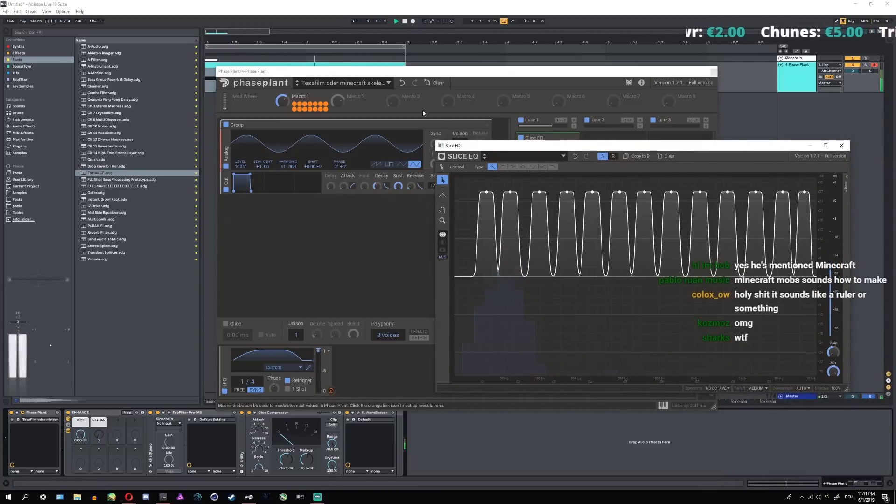
left_click_drag(282, 100, 282, 61)
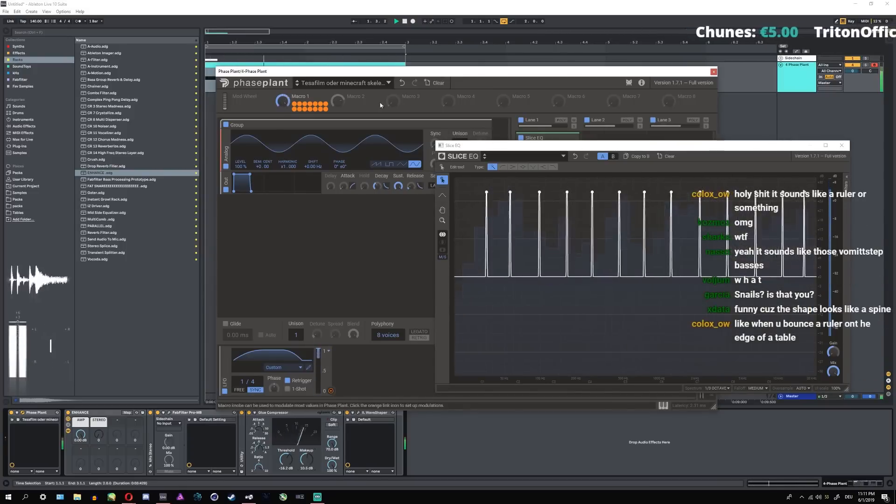
left_click(841, 145)
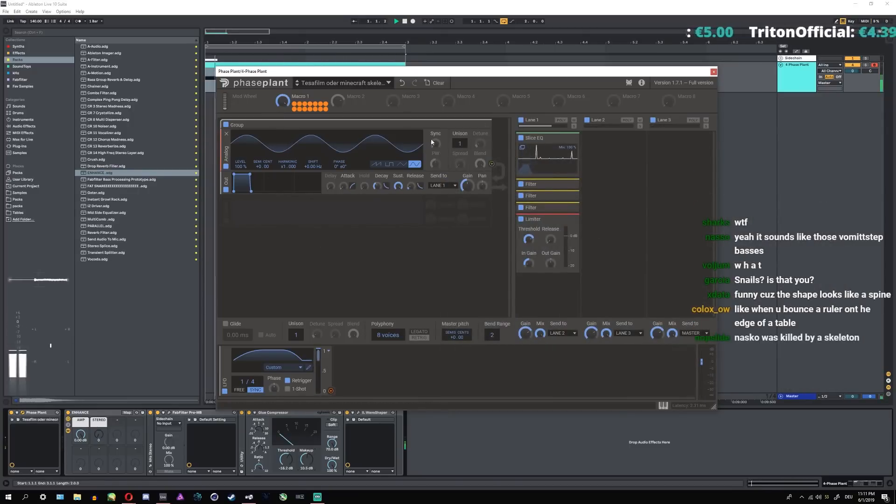
- Initialize the Phase Plant patch and fold the ENHANCE rack in the device chain
left_click(437, 83)
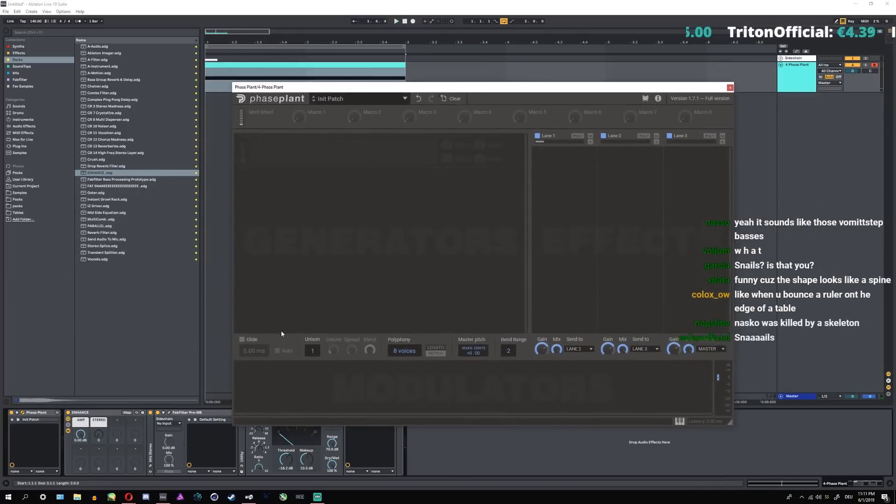
double_click(69, 413)
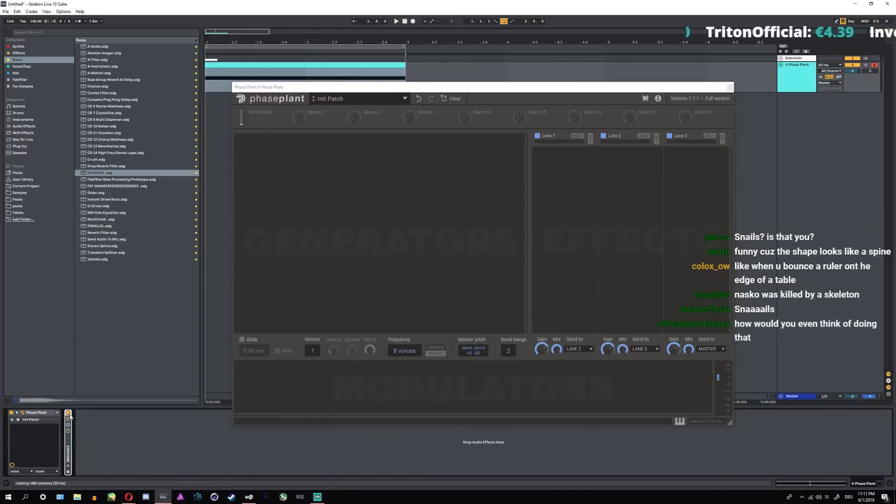
left_click(224, 78)
- Browse the factory FX presets and load Dialup
left_click(356, 99)
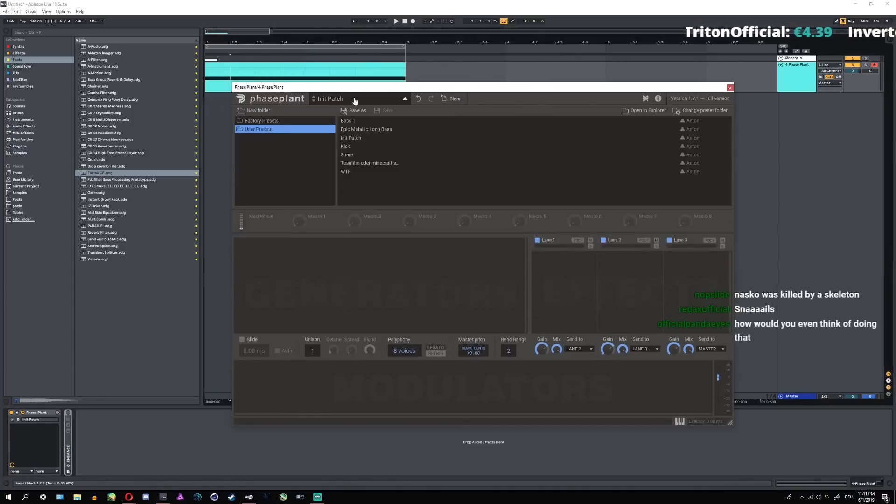
left_click(262, 121)
left_click(251, 185)
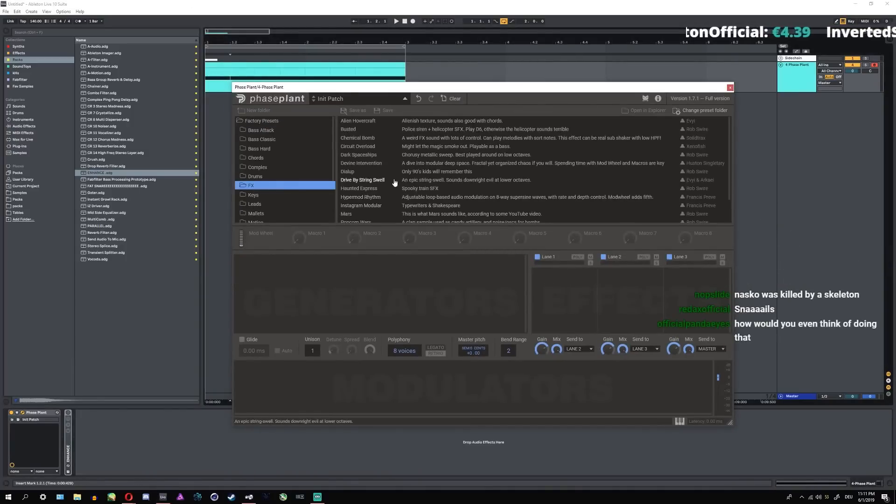
scroll(373, 186, "down", 3)
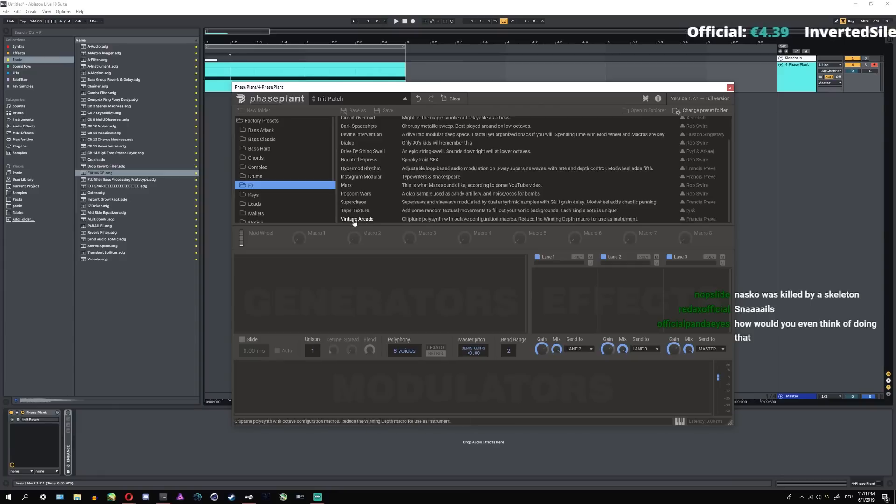
scroll(364, 205, "up", 3)
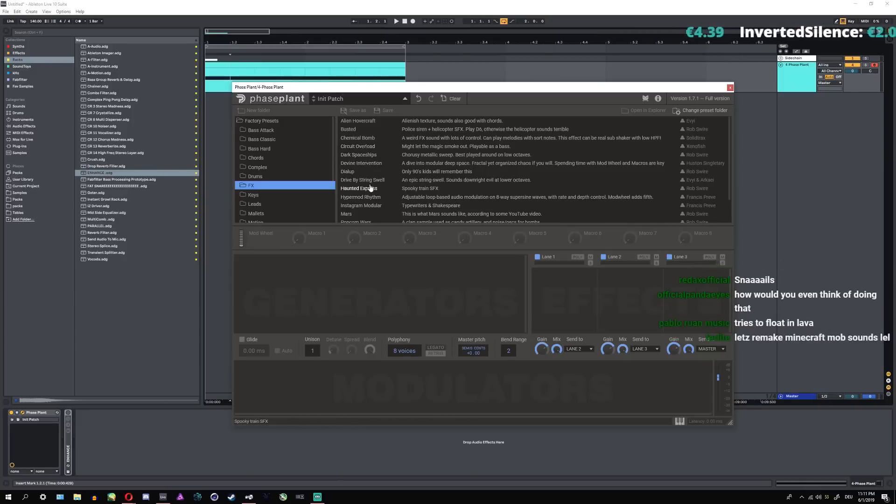
left_click(355, 172)
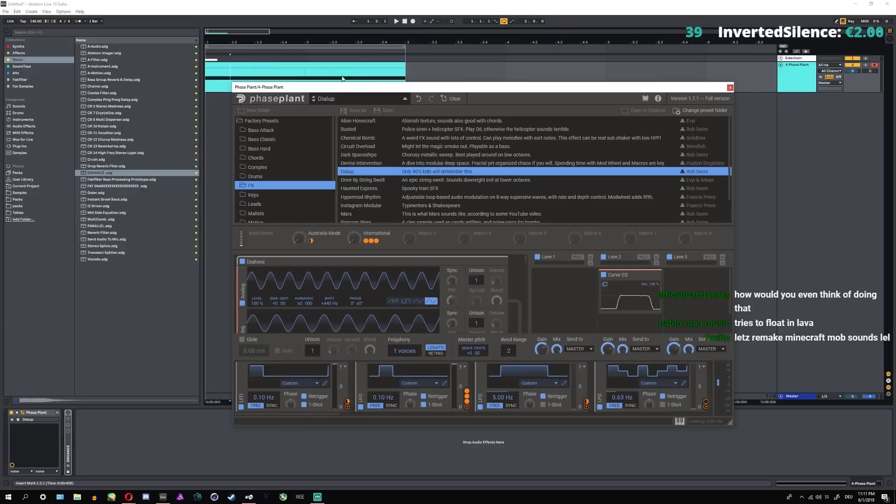
- Play a note to audition the Dialup preset and close the preset browser to view its generators
left_click(262, 66)
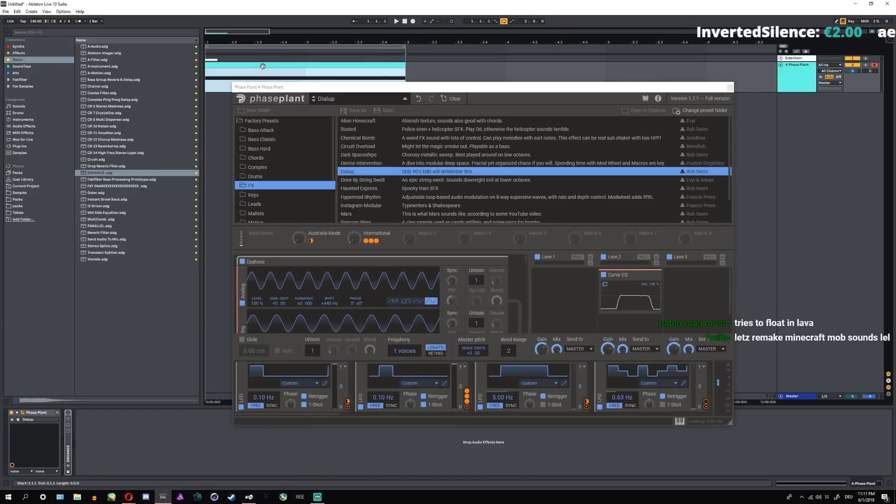
key("a")
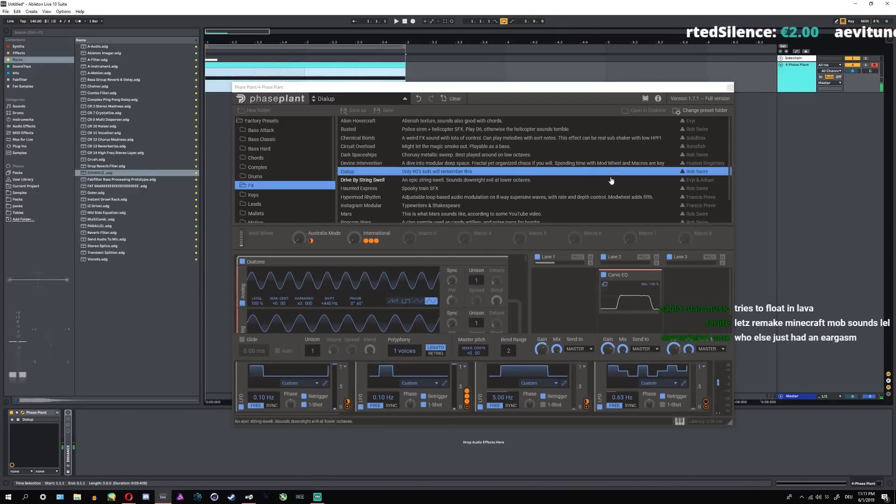
left_click(336, 98)
left_click_drag(526, 165, 533, 124)
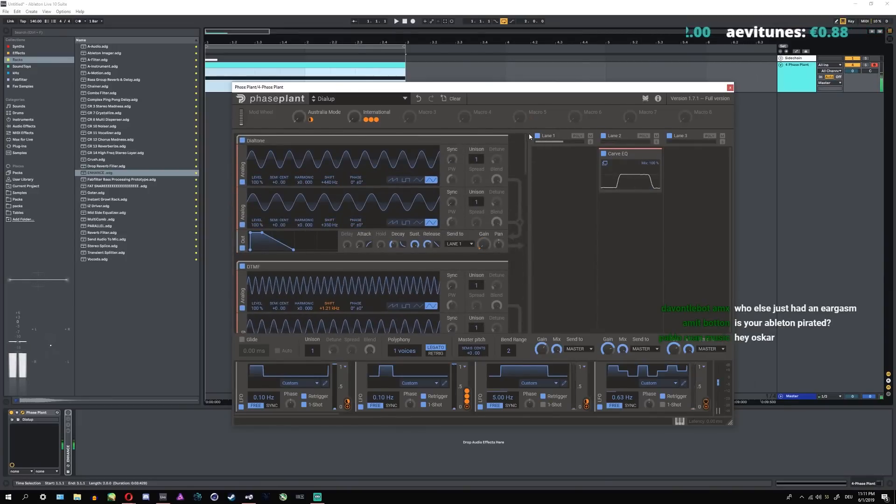
- Load the Haunted Express factory FX preset and close the preset browser to view its patch
left_click(392, 100)
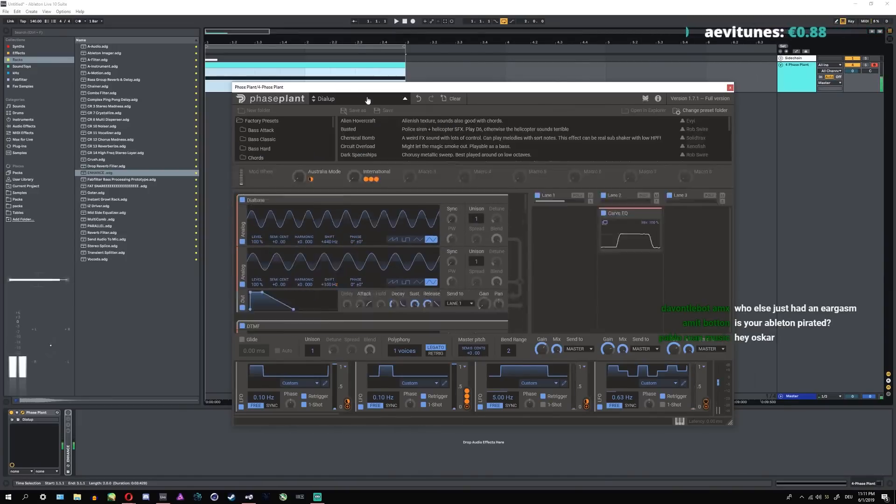
scroll(426, 191, "down", 3)
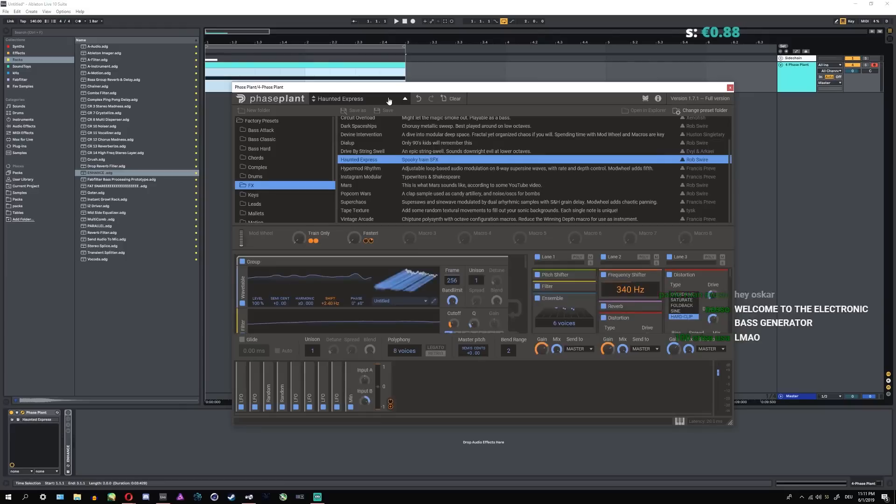
left_click(389, 100)
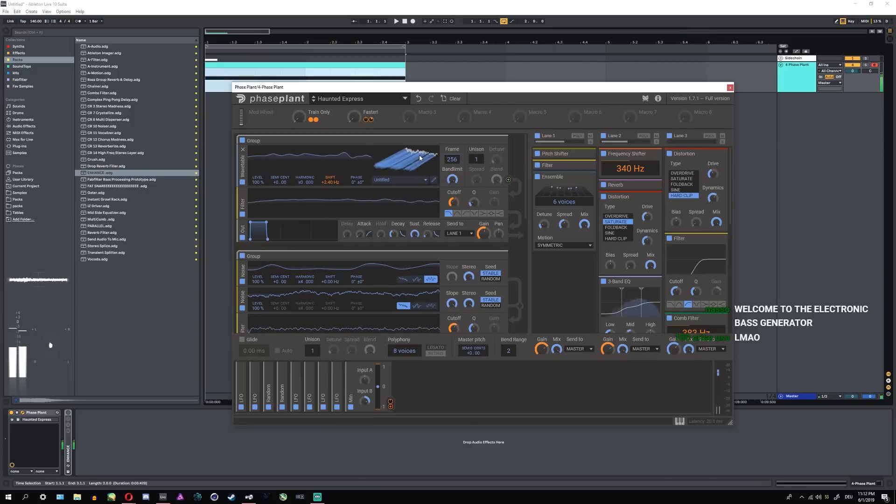
- Load the Popcorn Wars factory FX preset and close the preset browser to view its patch
left_click(363, 98)
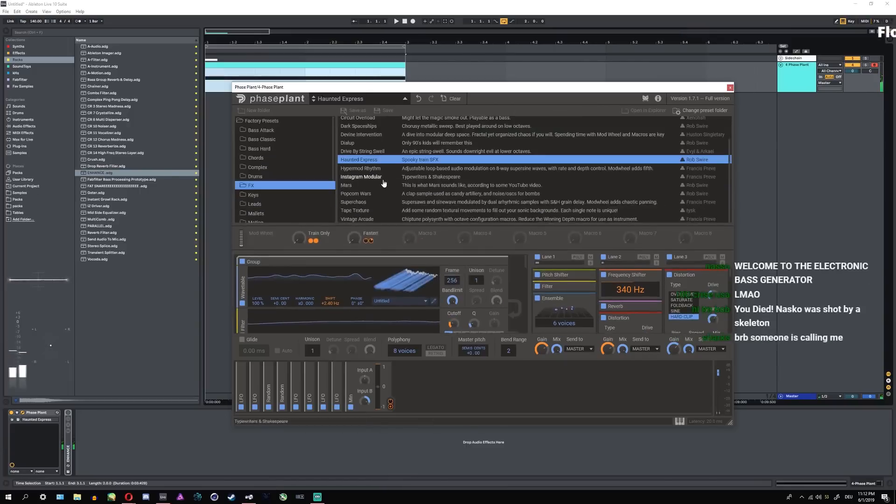
scroll(383, 183, "up", 2)
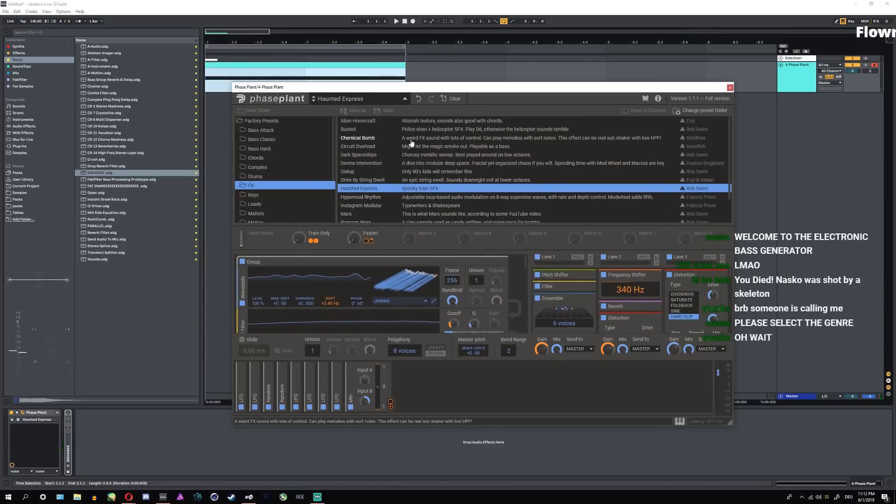
scroll(418, 189, "down", 3)
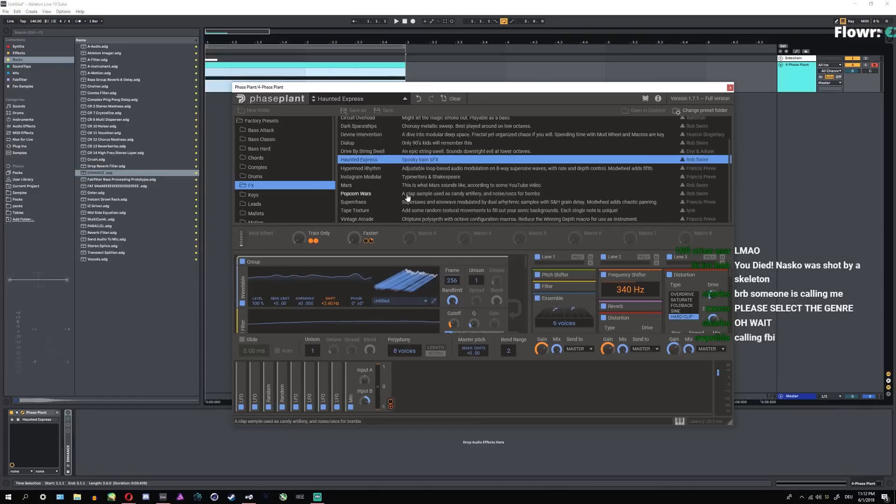
left_click(407, 194)
left_click(386, 98)
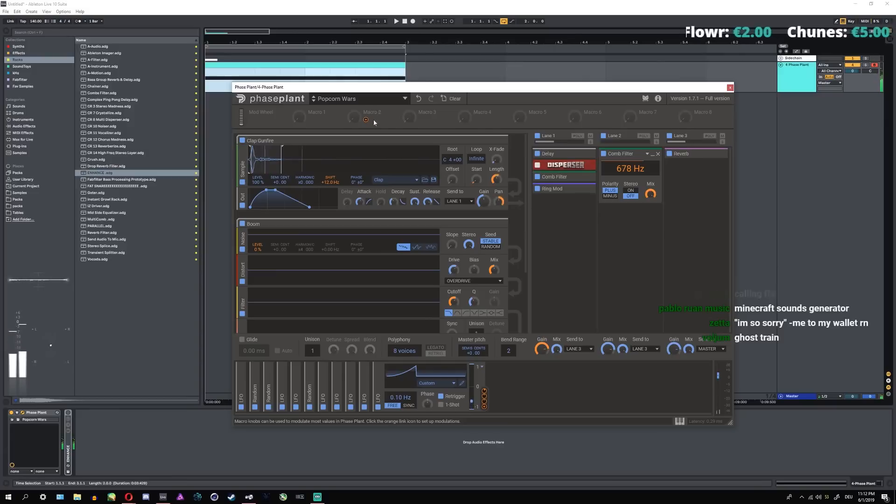
- Clear the Popcorn Wars patch and add an Analog generator to the empty generator section
left_click(460, 99)
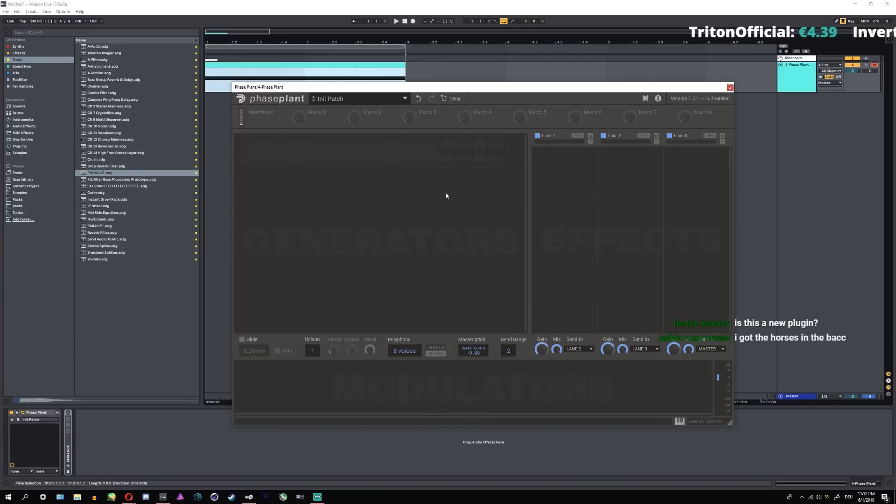
left_click(444, 167)
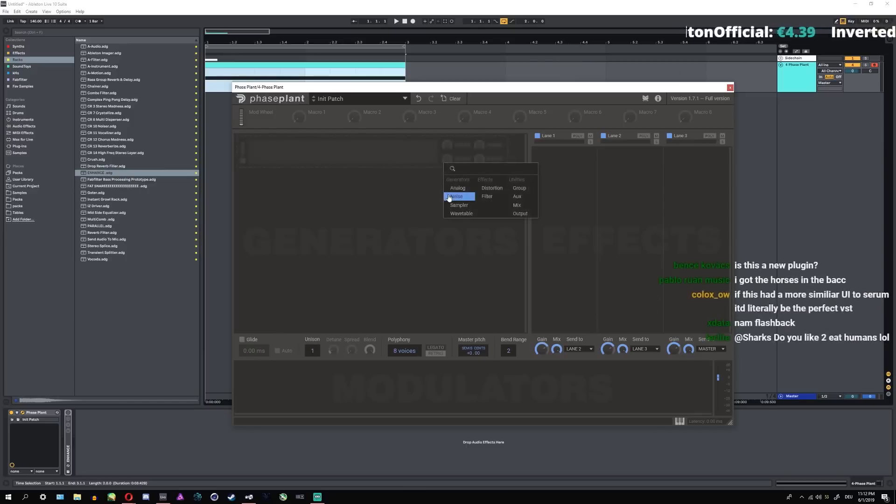
left_click(383, 157)
left_click(396, 182)
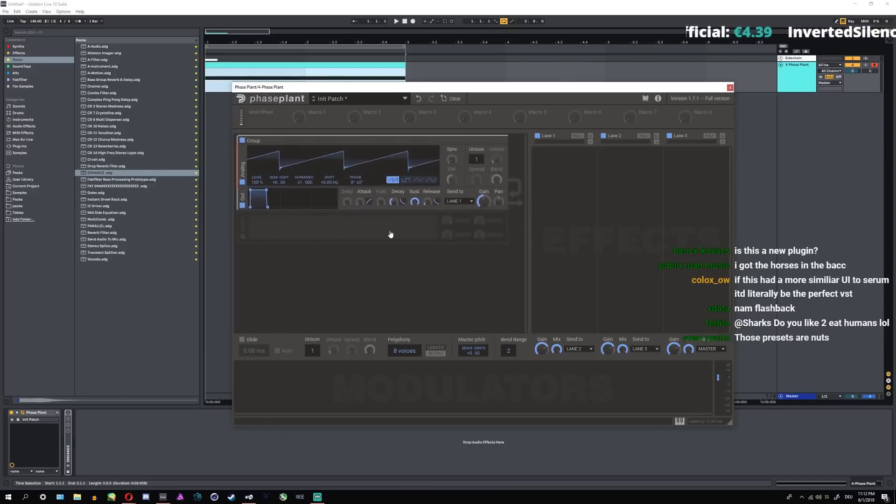
- Replace the Analog generator group with a Wavetable generator
left_click(504, 140)
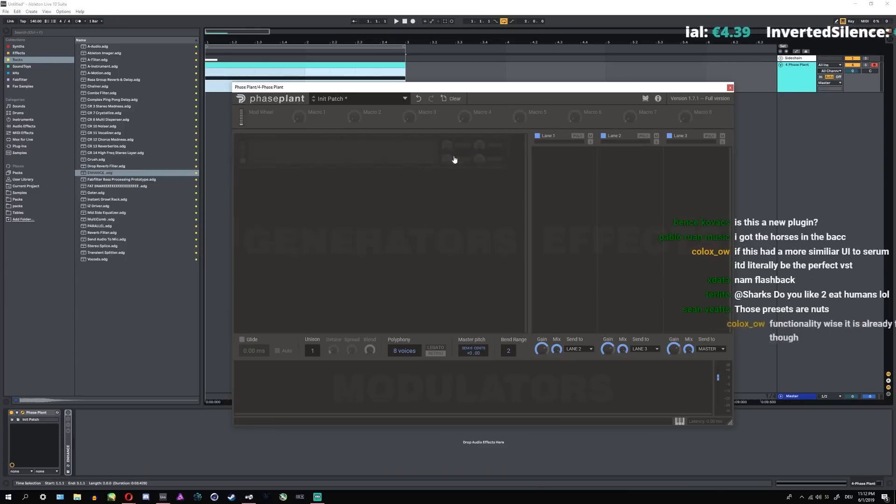
left_click(410, 162)
left_click(422, 212)
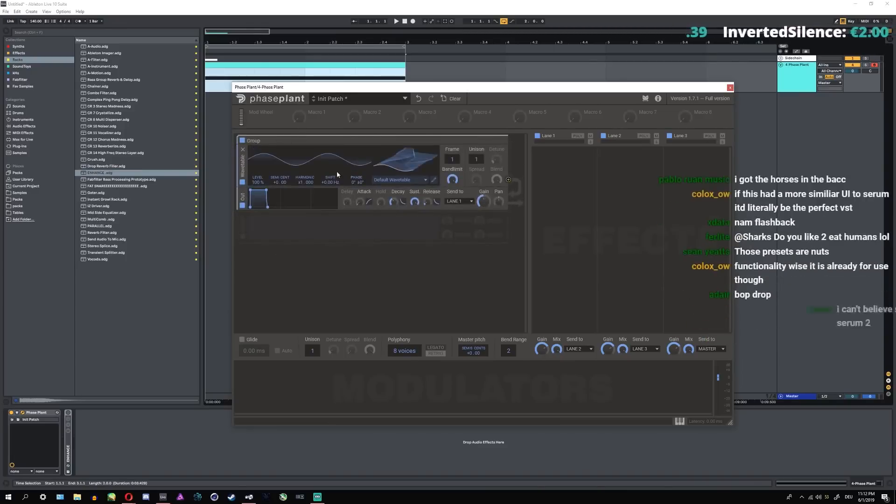
- Browse the factory and user wavetable folders and remove the empty Live 10 user folder listed below Analog
left_click(391, 181)
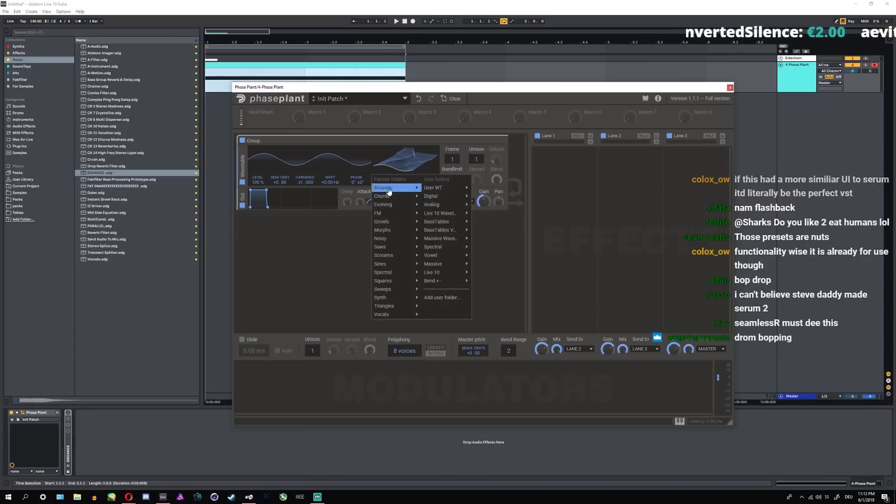
mouse_move(388, 251)
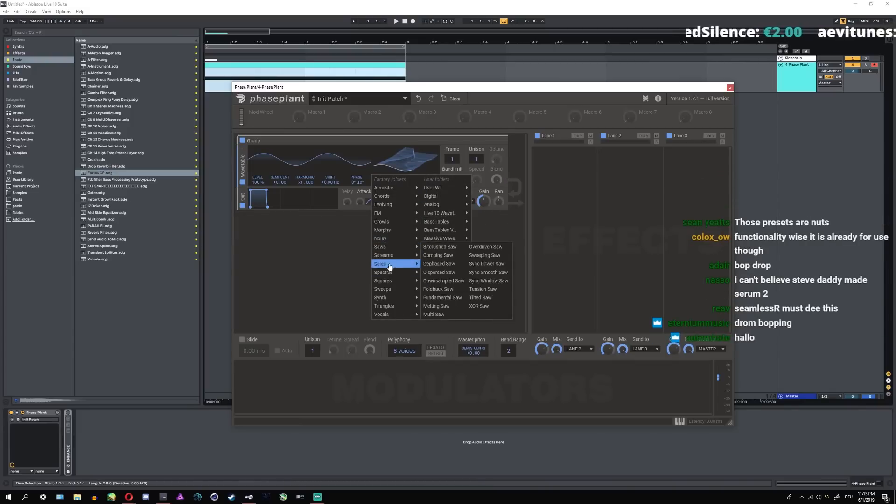
mouse_move(390, 290)
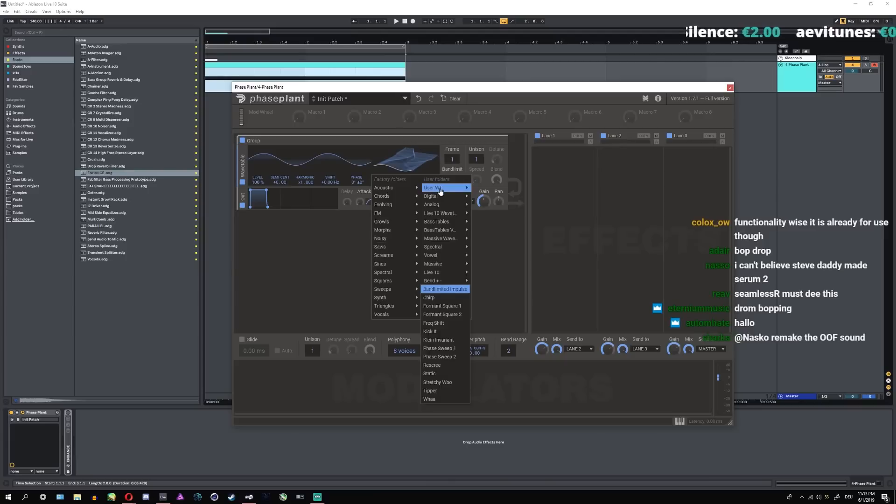
mouse_move(441, 215)
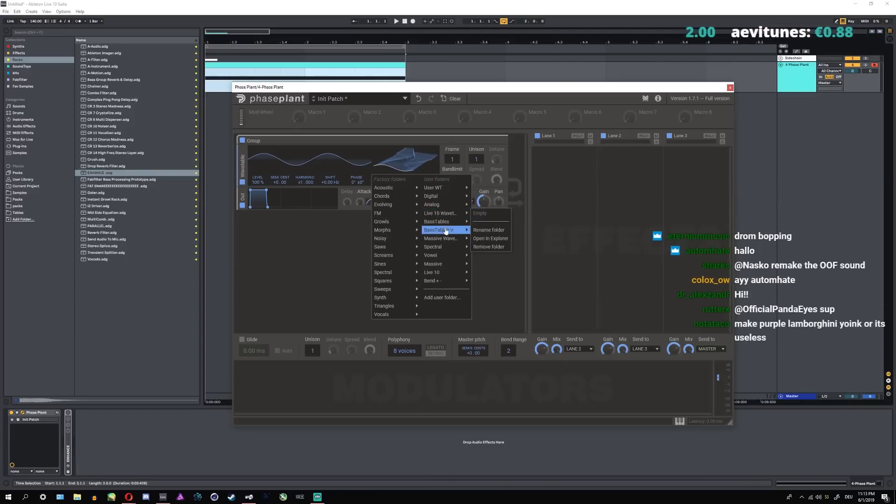
left_click(489, 246)
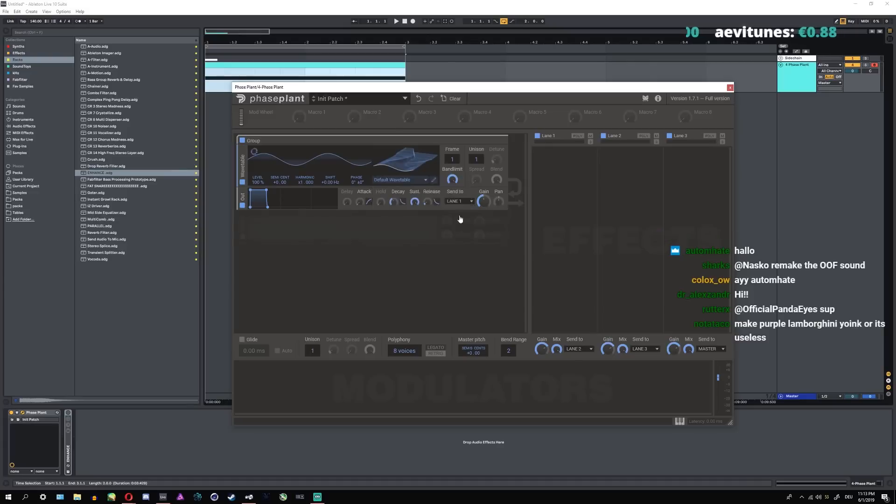
- Look through the remaining user wavetable folders, including BassTables, Massive, Live 10 and Bend, without choosing a wavetable
left_click(400, 185)
mouse_move(445, 205)
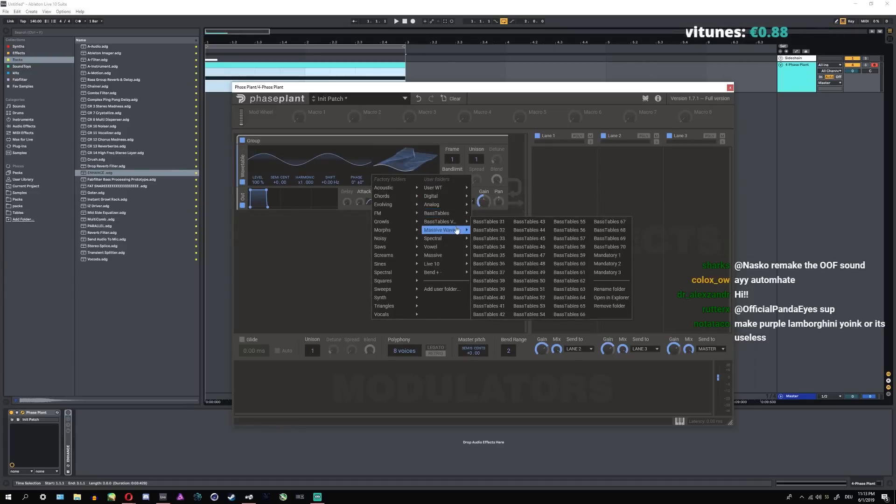
mouse_move(451, 240)
mouse_move(444, 264)
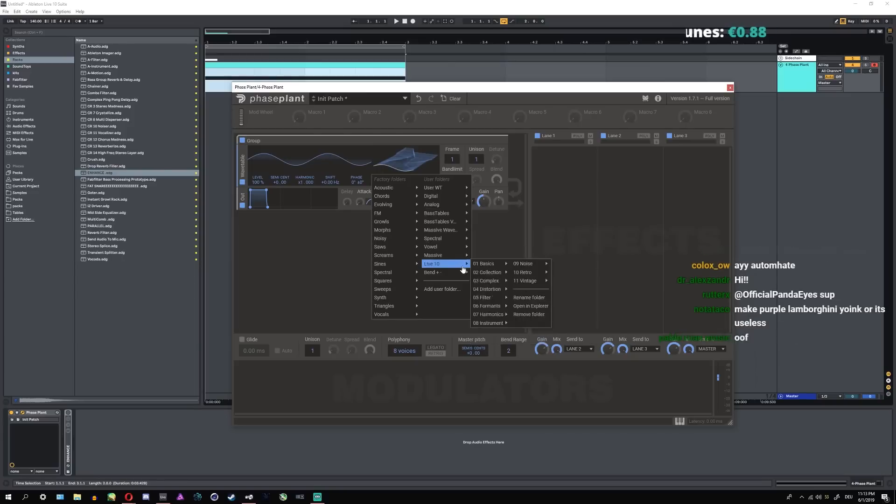
mouse_move(497, 264)
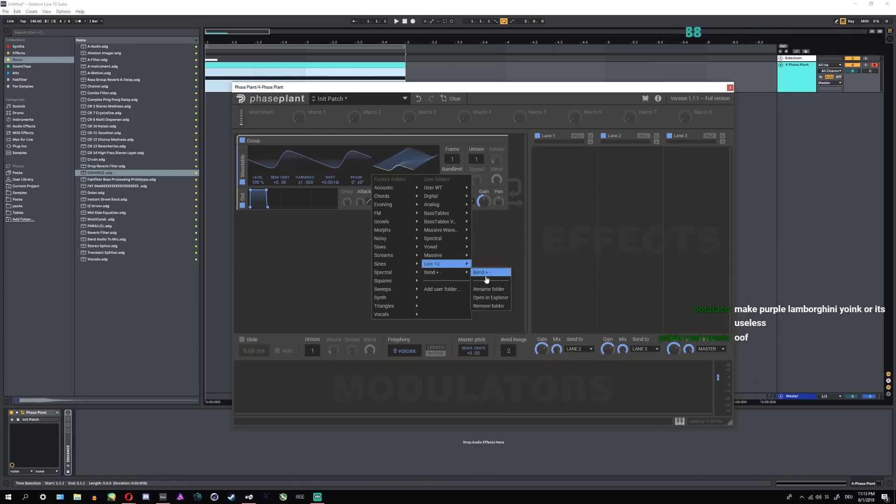
left_click(495, 252)
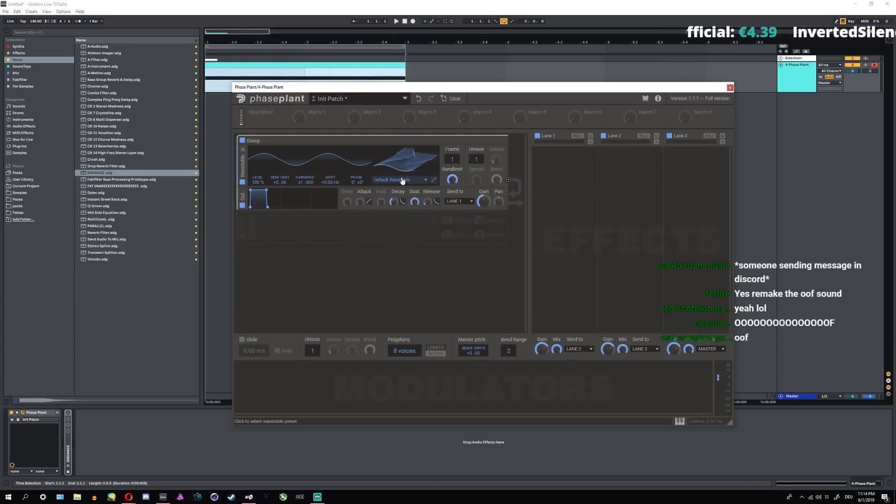
- Remove the Wavetable generator group and add an Analog generator in its place
left_click(503, 144)
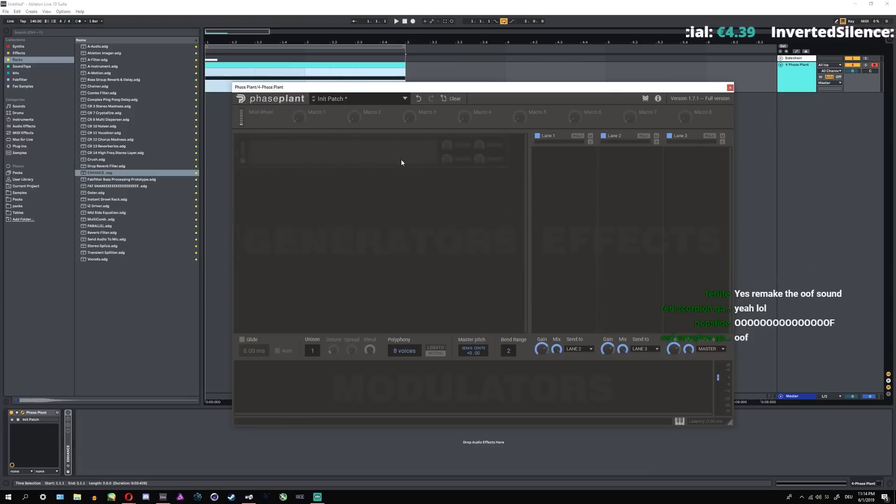
left_click(401, 162)
left_click(417, 186)
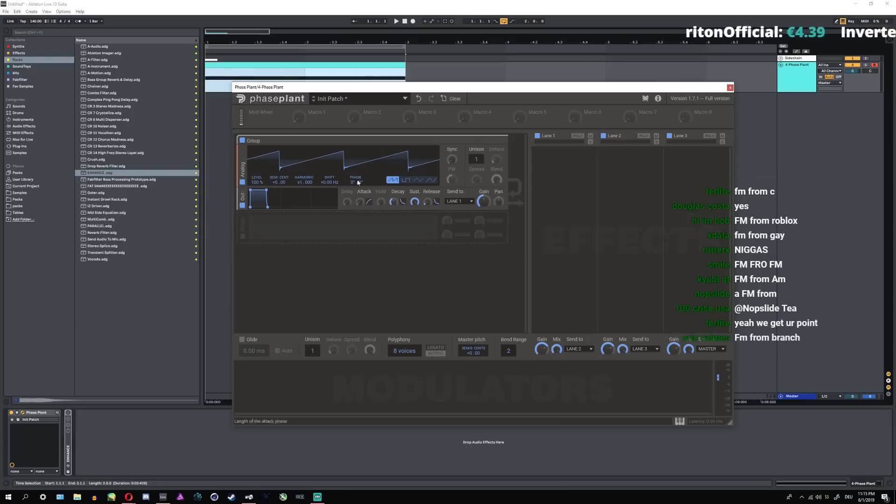
- Stack four more Analog generators beneath the first one's output in the same group
left_click(331, 238)
left_click(344, 263)
left_click(323, 270)
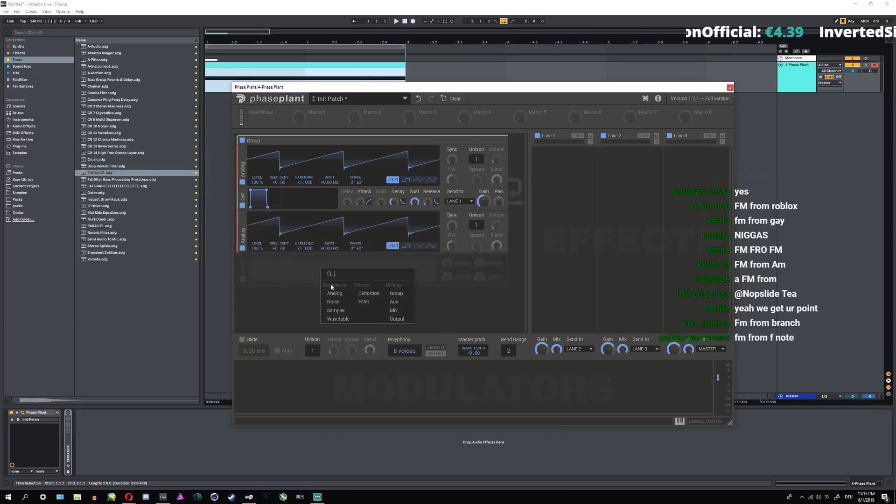
left_click(332, 290)
left_click(334, 309)
left_click(343, 331)
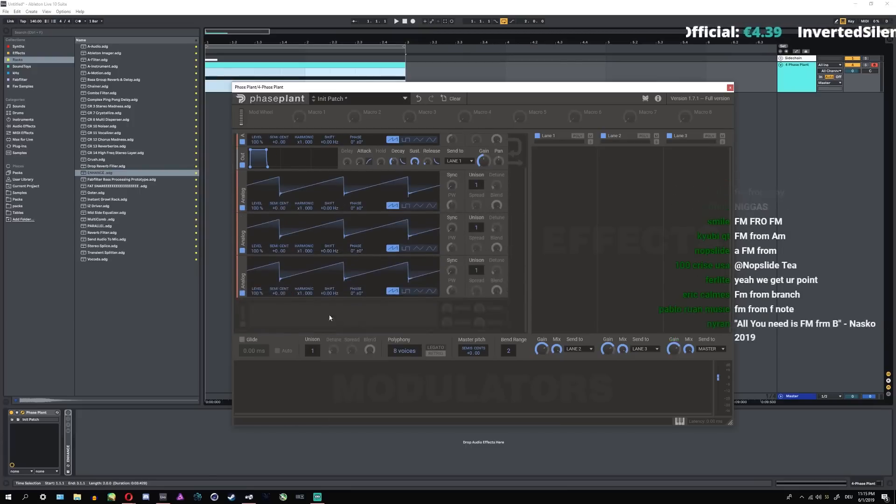
scroll(363, 229, "up", 3)
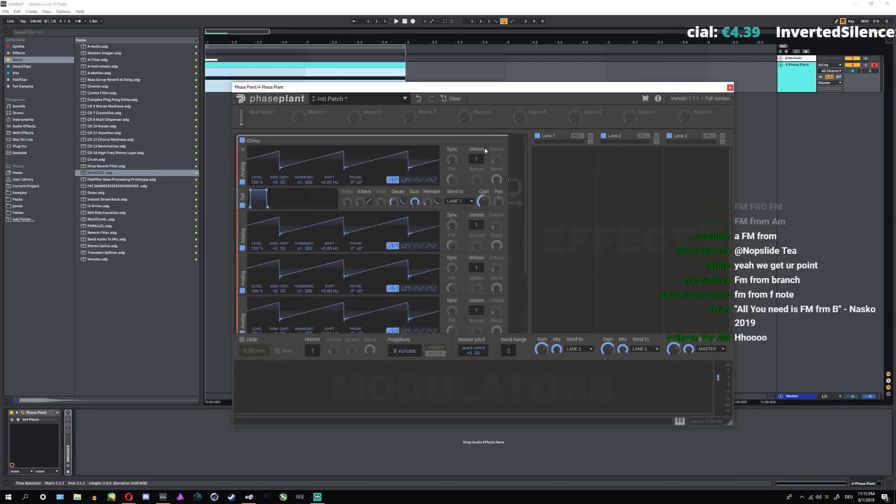
- Collapse the Analog generator group and duplicate it several times down the generator section
left_click(498, 140)
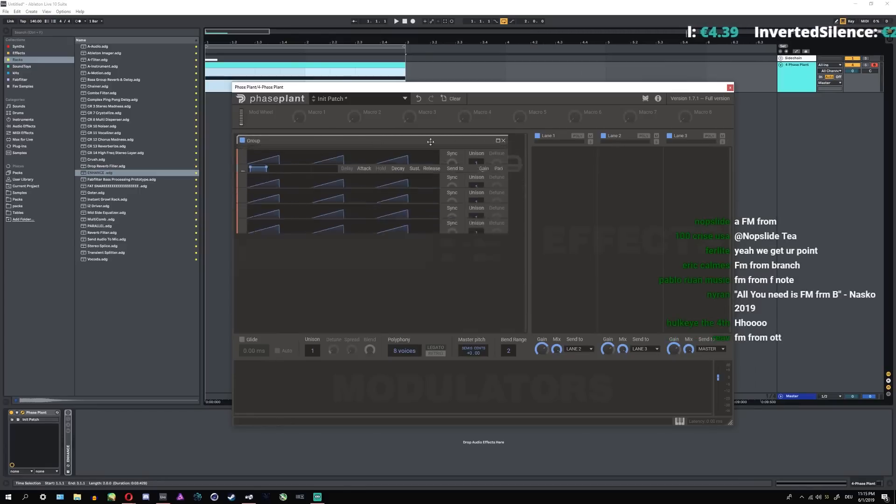
left_click(311, 165)
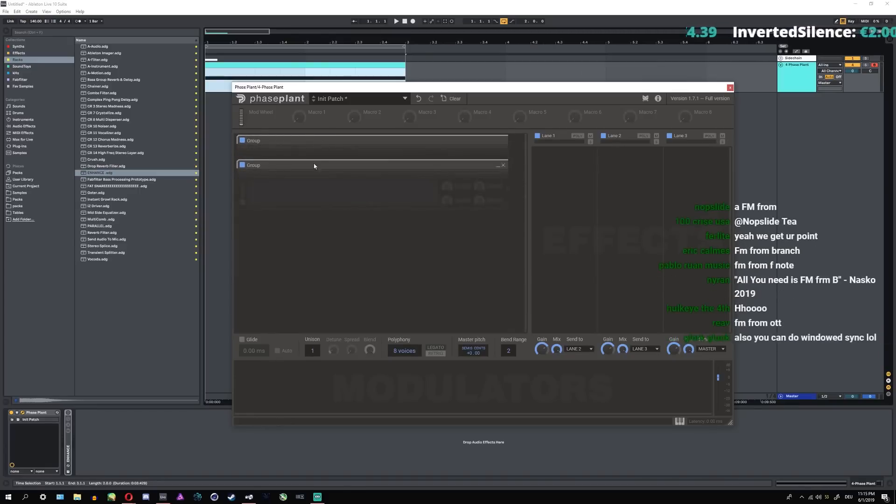
left_click(316, 194)
left_click_drag(322, 188, 497, 220)
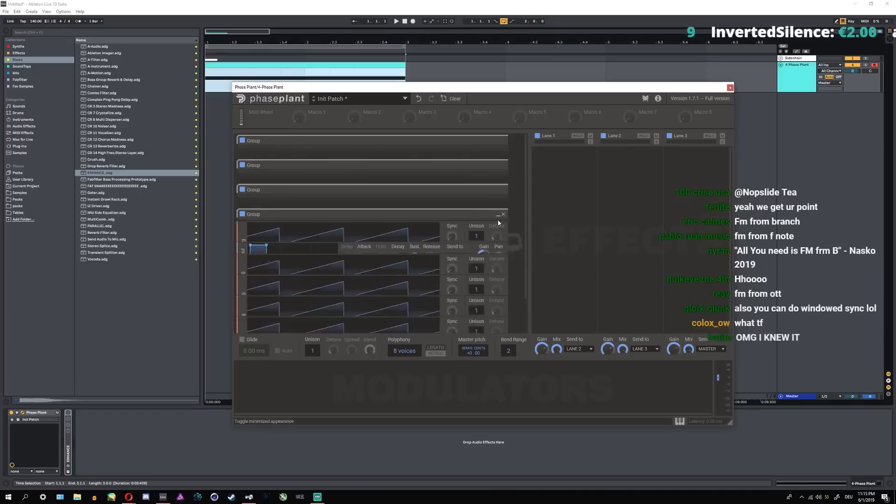
- Expand the duplicated groups and examine the full stack of Analog oscillators from end to end
left_click(503, 165)
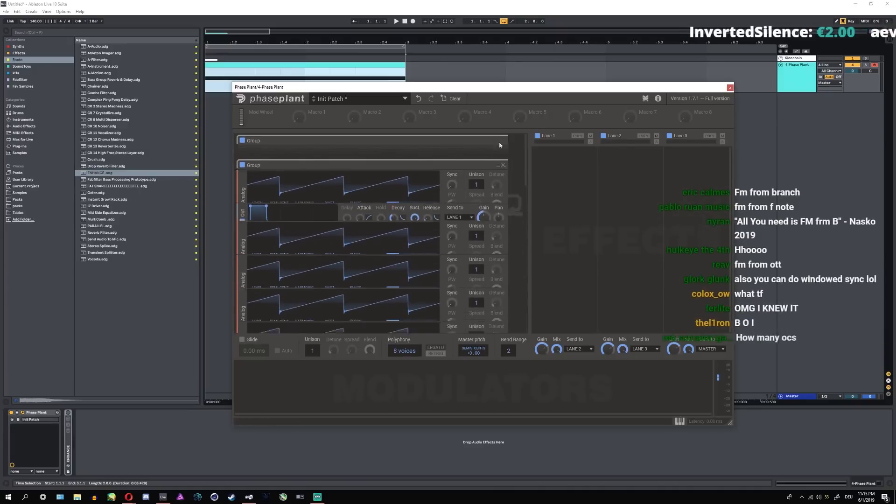
left_click(503, 141)
left_click_drag(528, 149, 519, 350)
scroll(509, 288, "up", 2)
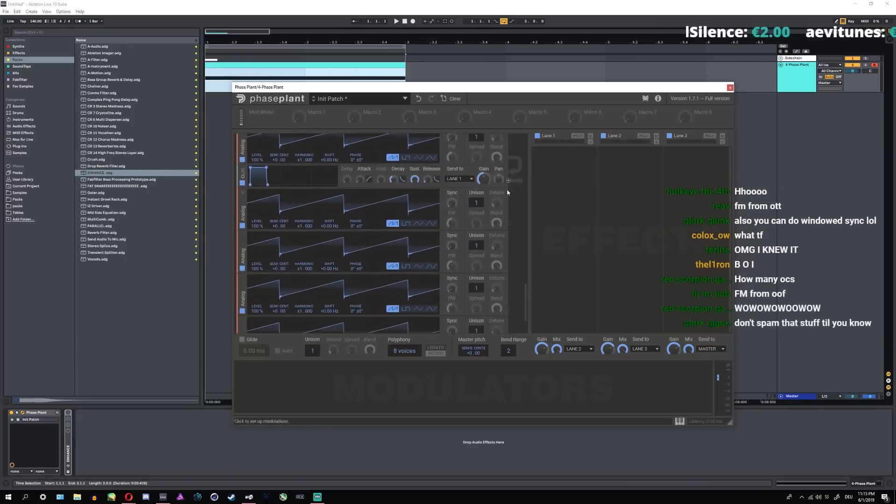
scroll(510, 240, "up", 8)
scroll(510, 244, "down", 3)
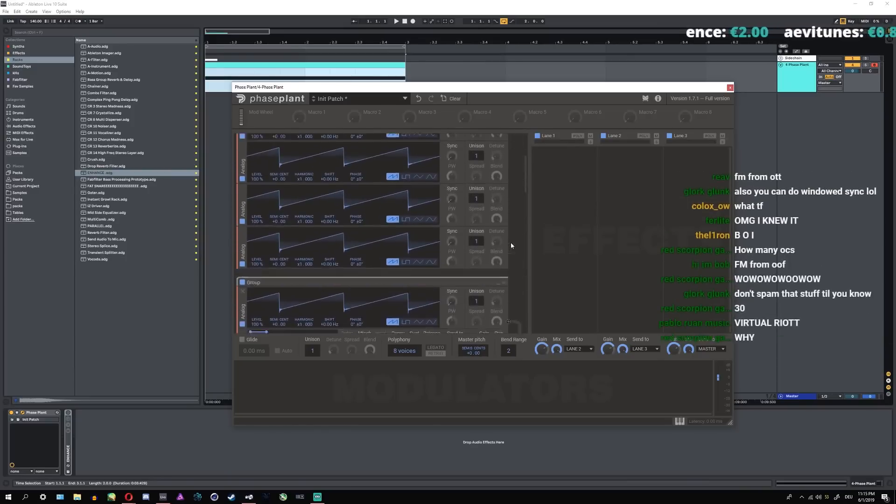
scroll(504, 287, "down", 5)
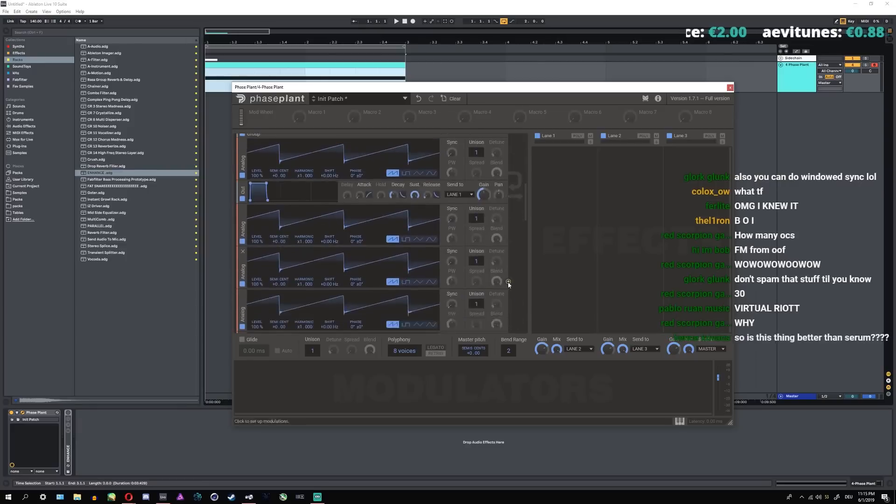
scroll(507, 287, "down", 2)
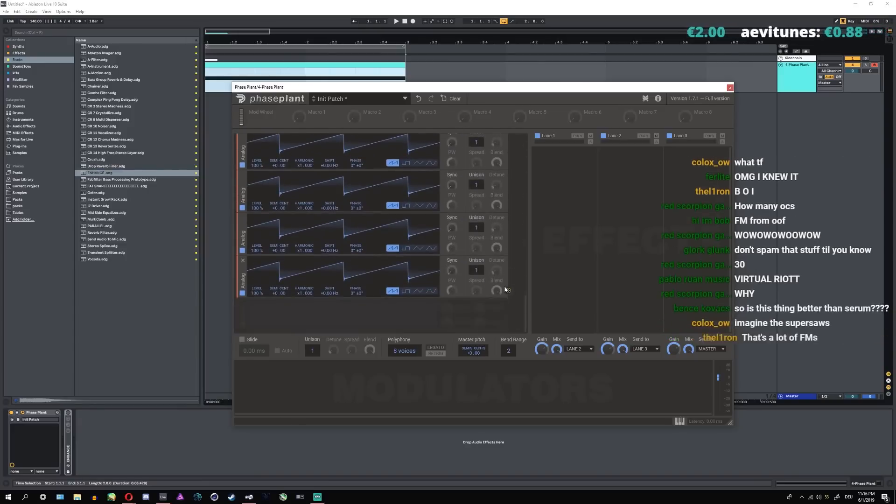
scroll(518, 187, "up", 5)
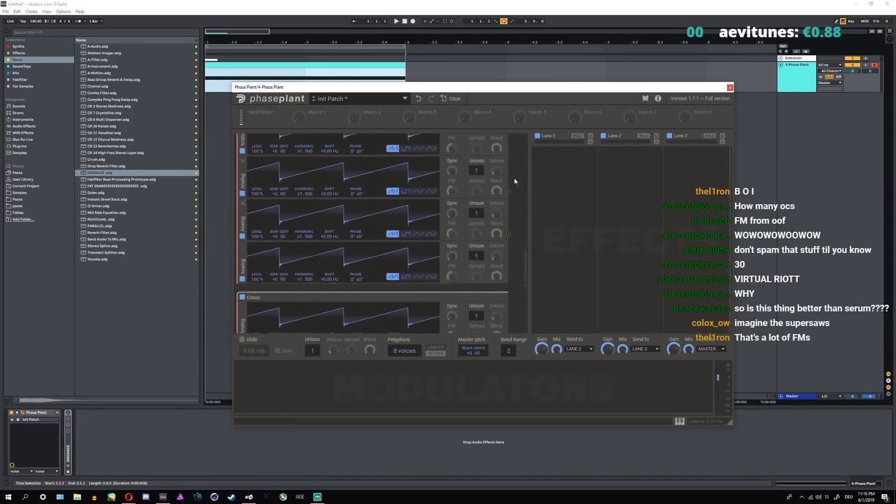
scroll(515, 182, "down", 2)
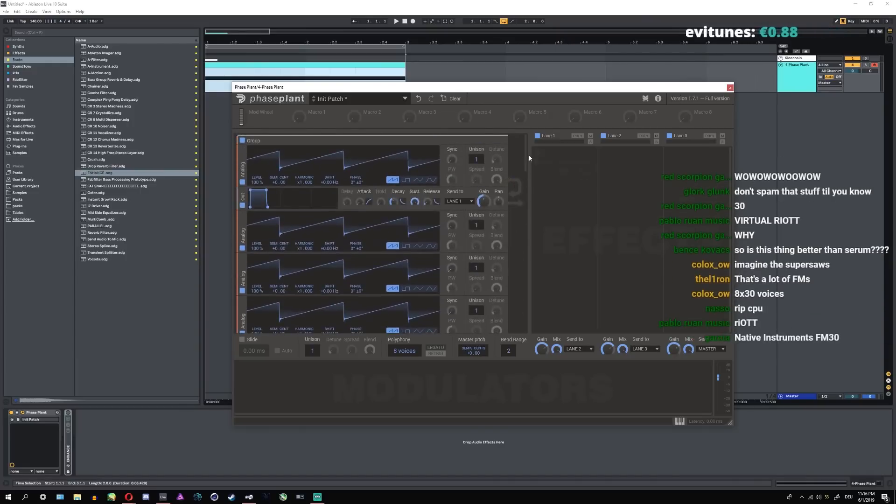
- Remove the stacked Analog groups and add a Wavetable generator to the empty generator section
left_click(503, 142)
left_click(505, 143)
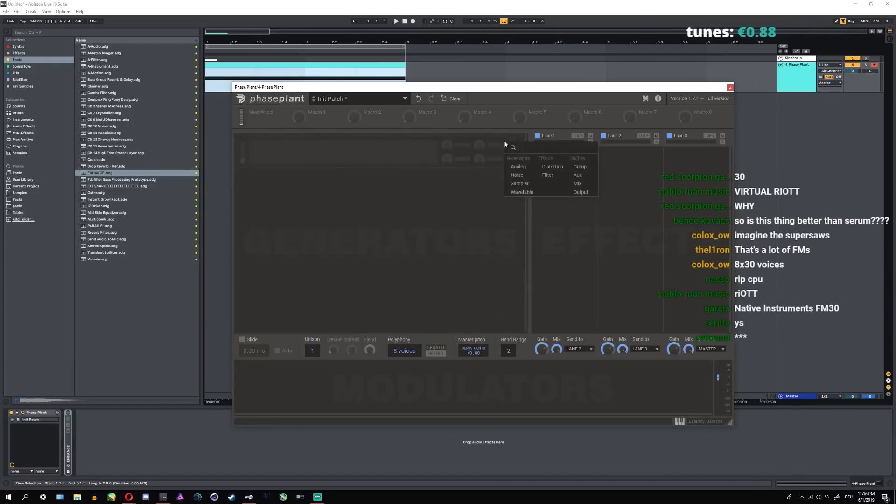
left_click(523, 192)
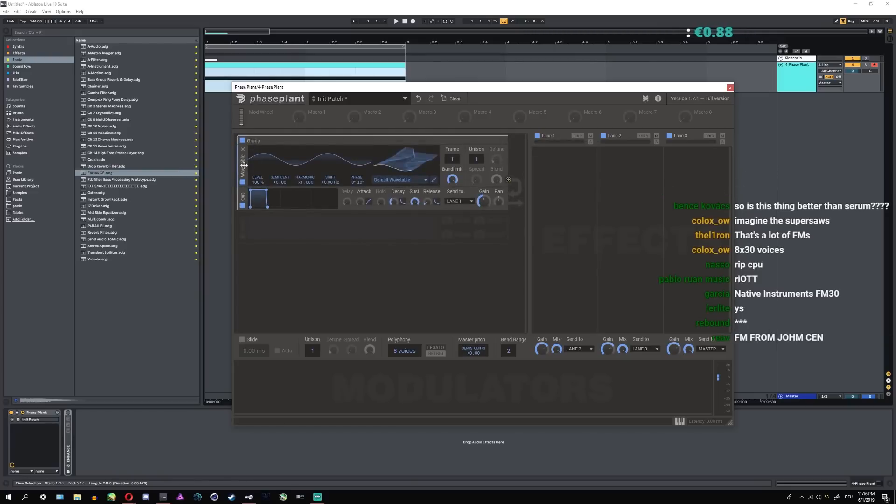
- Stack copies of the Wavetable generator within its group, collapse the group and duplicate it several times
left_click_drag(244, 165, 252, 320)
left_click(497, 142)
left_click_drag(460, 142, 422, 255)
- Expand and inspect the fifth Wavetable group, remove it, and expand the fourth group to view its stacked generators
left_click(498, 240)
scroll(396, 213, "down", 3)
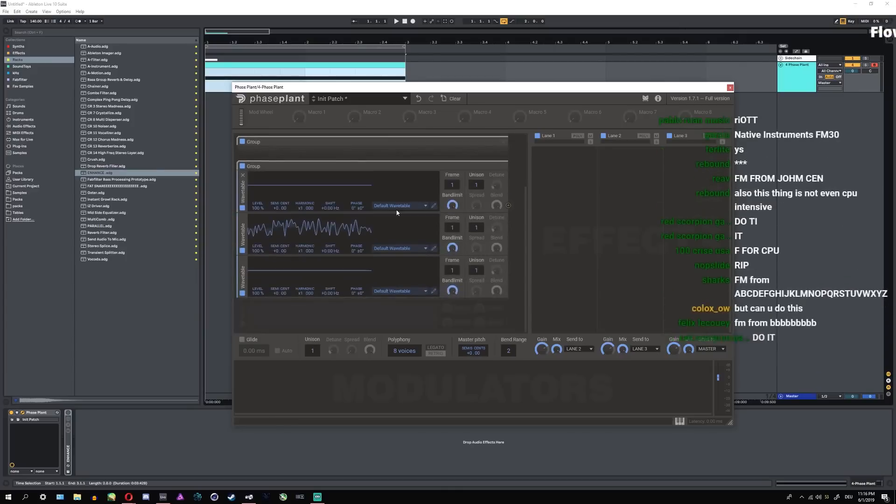
scroll(474, 210, "up", 3)
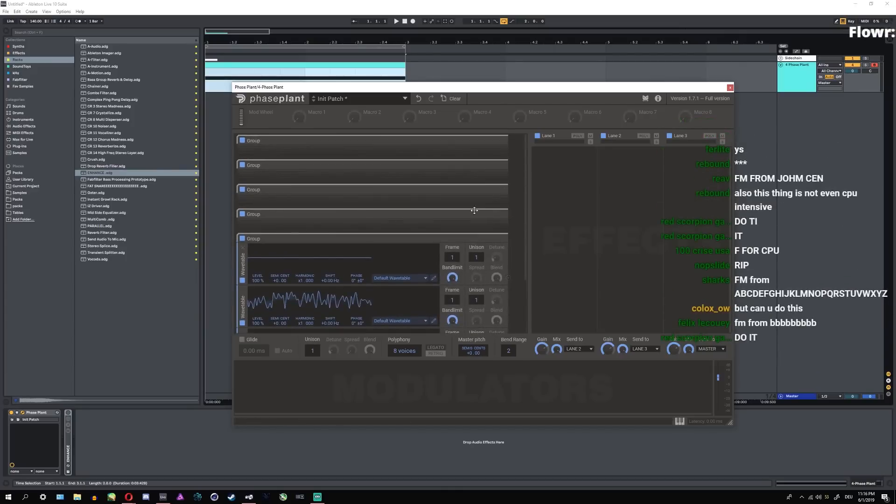
left_click(503, 239)
left_click(498, 214)
scroll(387, 224, "down", 3)
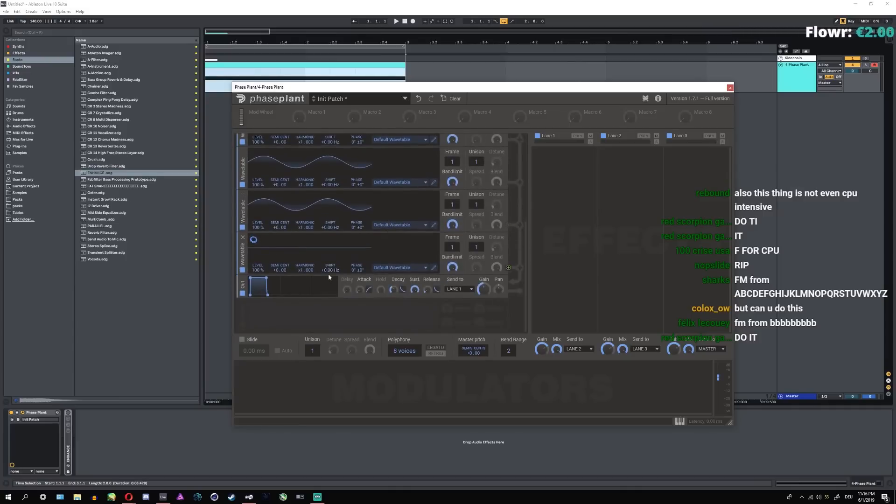
scroll(346, 224, "up", 5)
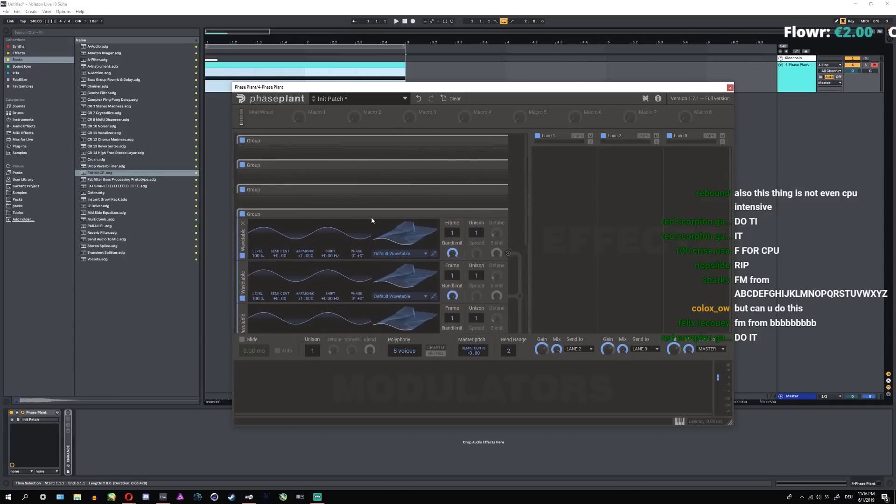
- Look through the fourth group's Wavetable generators and remove all four remaining groups from the generator section
scroll(371, 220, "down", 4)
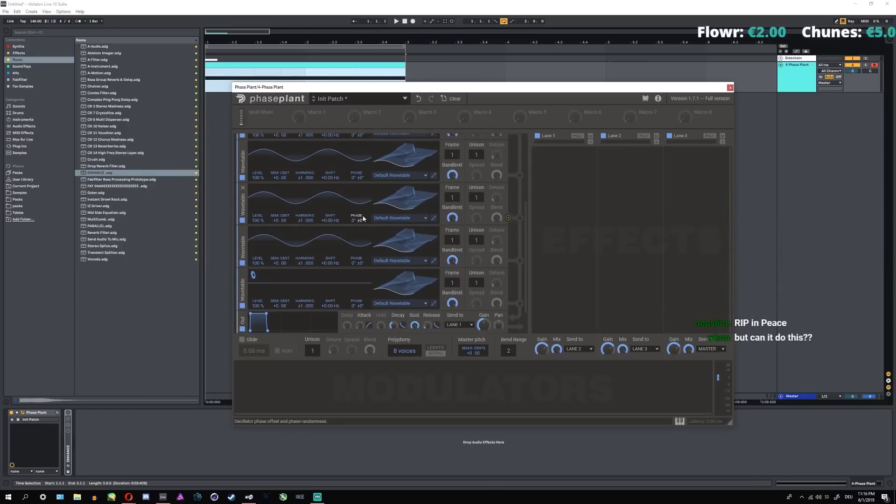
scroll(364, 218, "up", 3)
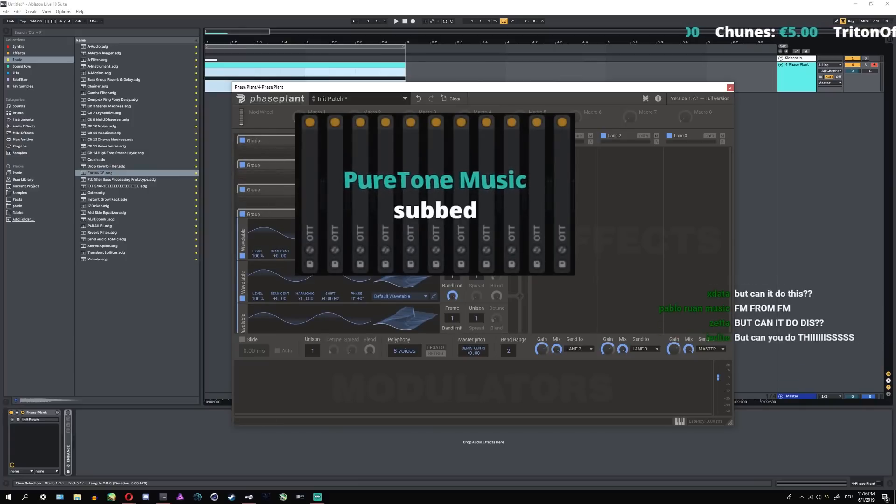
left_click(504, 141)
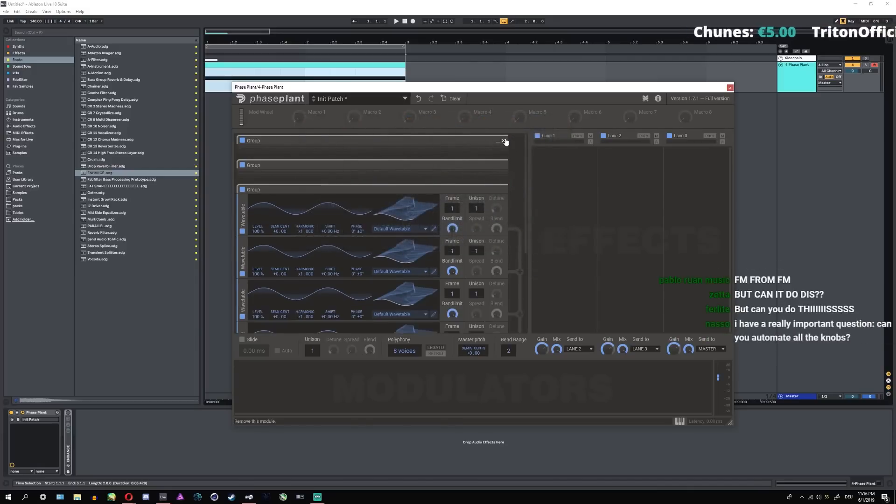
left_click(504, 140)
left_click(504, 140)
left_click(504, 141)
- Add an Analog generator to the empty generator section and a second Analog generator below its output
left_click(417, 148)
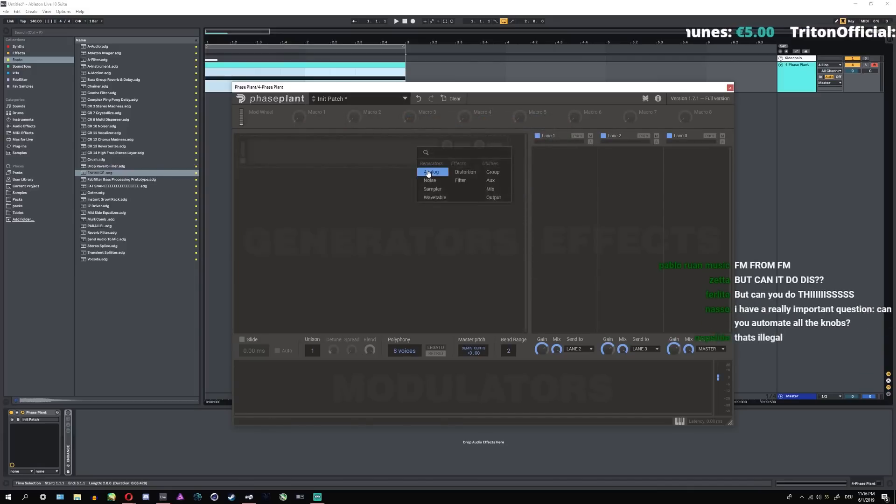
left_click(428, 173)
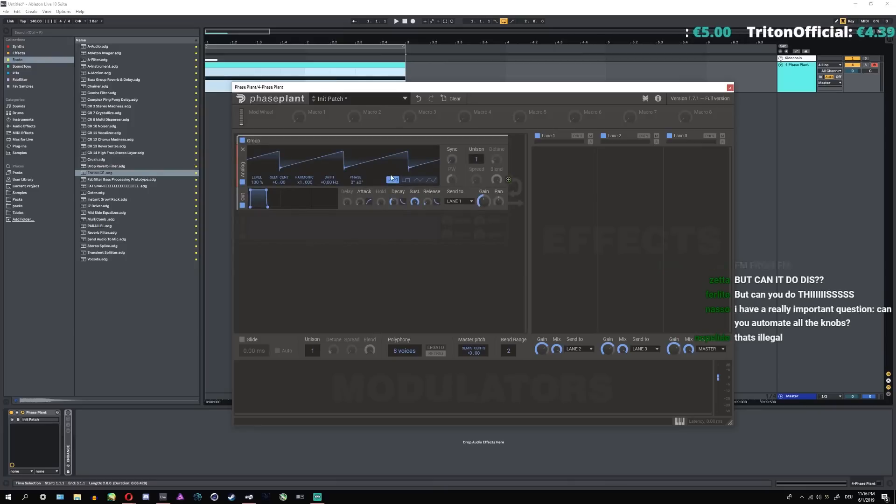
left_click(389, 231)
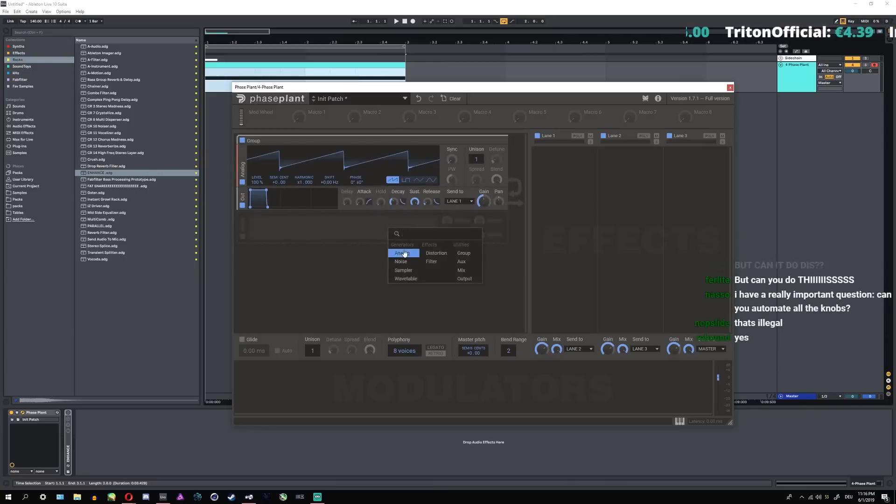
left_click(402, 255)
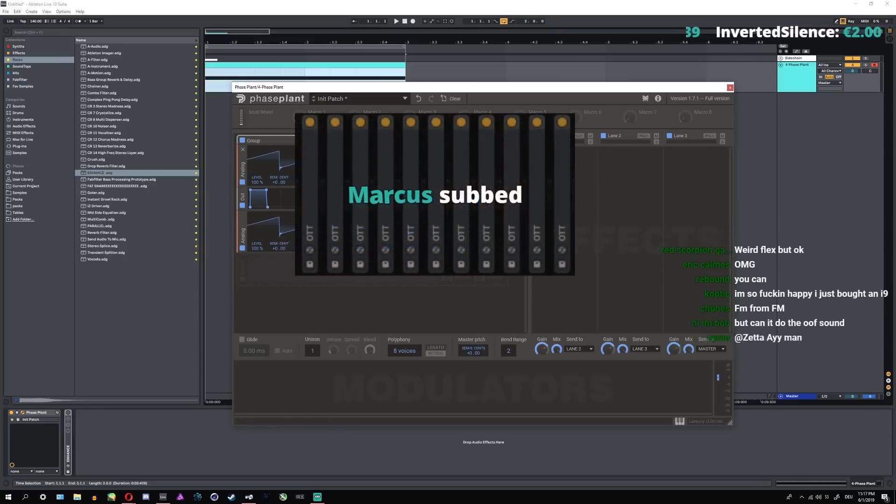
left_click(364, 271)
left_click(383, 310)
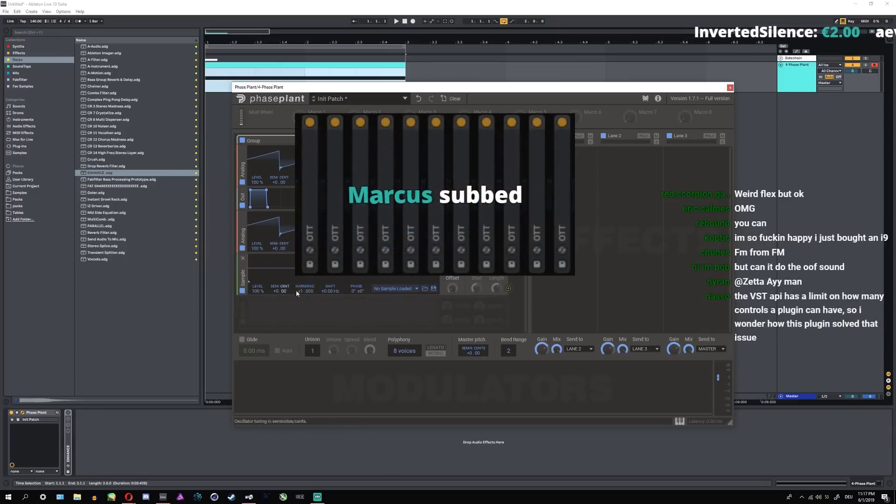
left_click(242, 258)
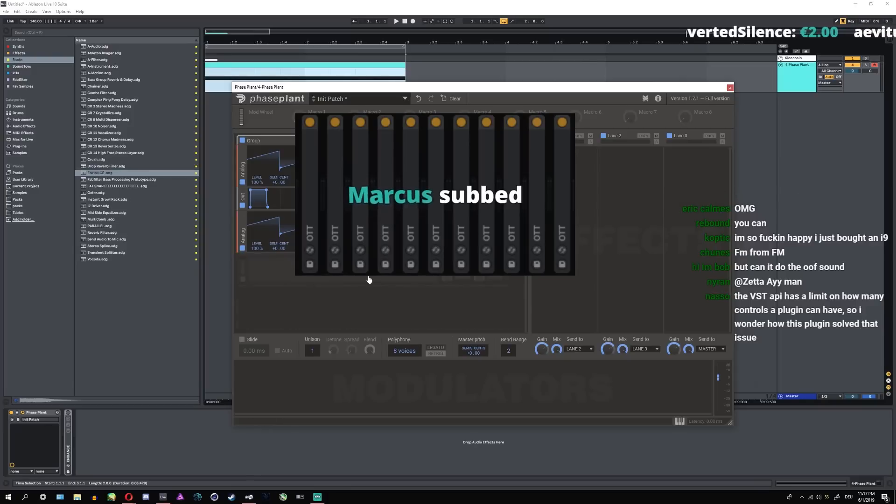
left_click(369, 280)
left_click(341, 277)
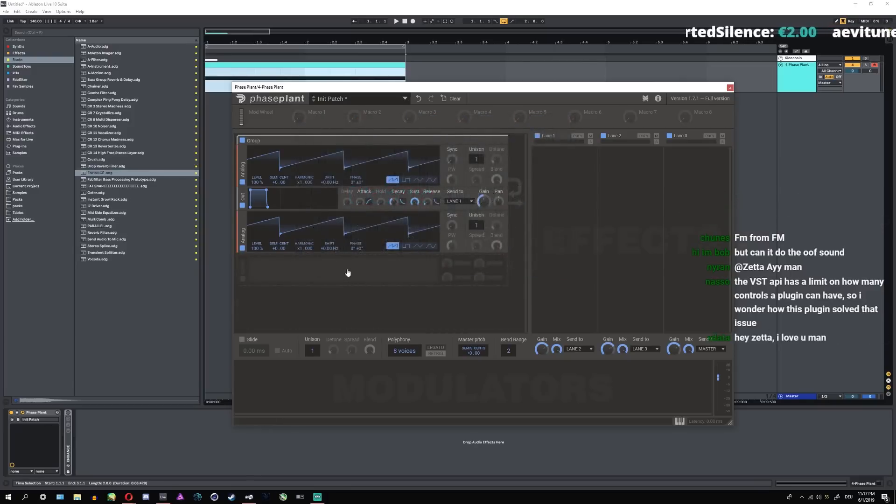
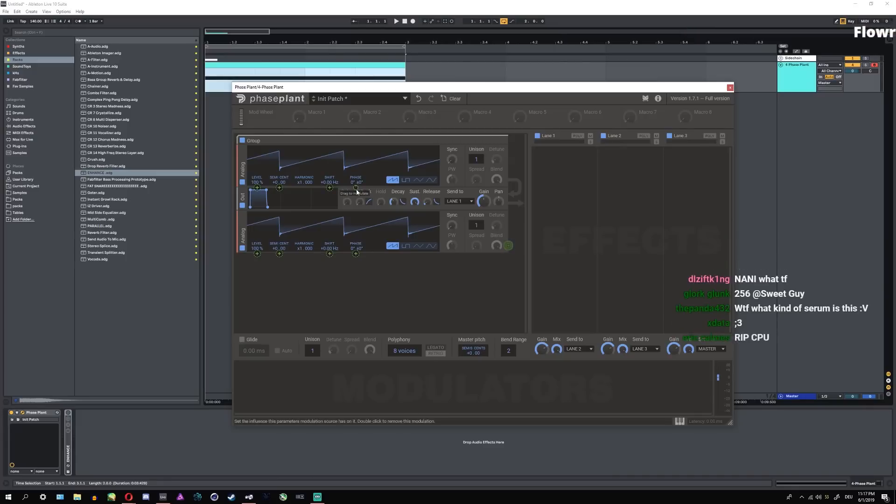
- Try modulating the first Analog oscillator's phase from the second, vary the second's harmonic and sync, and remove the modulation
key("space")
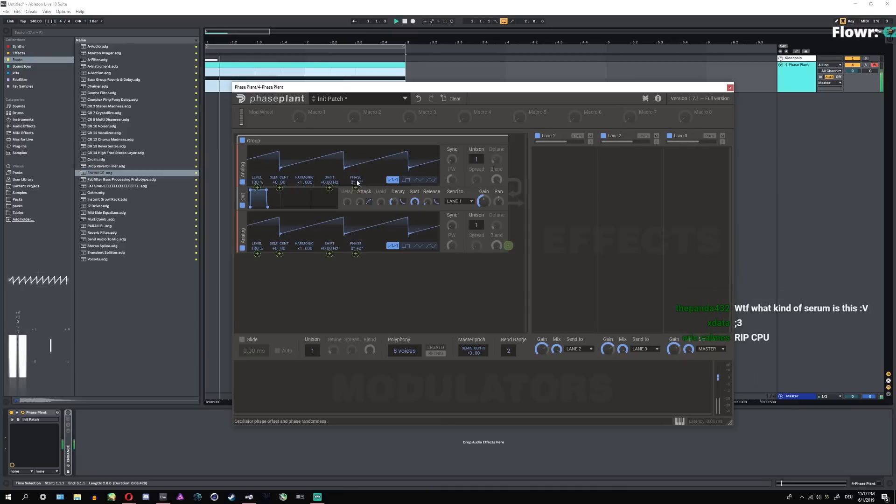
mouse_move(355, 189)
left_mouse_down()
mouse_move(355, 145)
mouse_move(356, 176)
left_mouse_up()
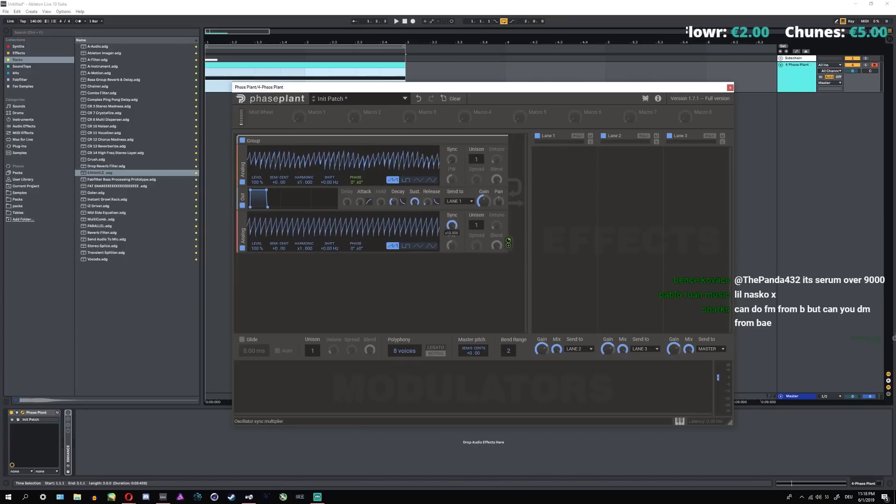
scroll(302, 251, "up", 1)
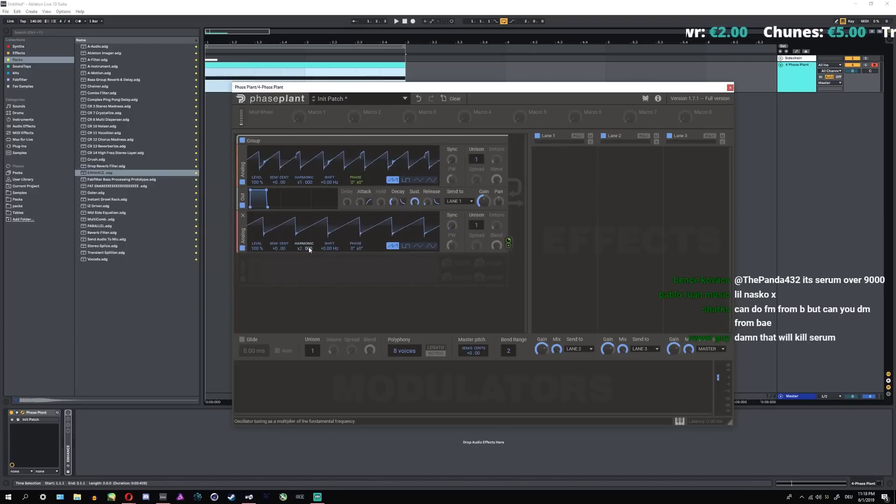
scroll(304, 248, "down", 1)
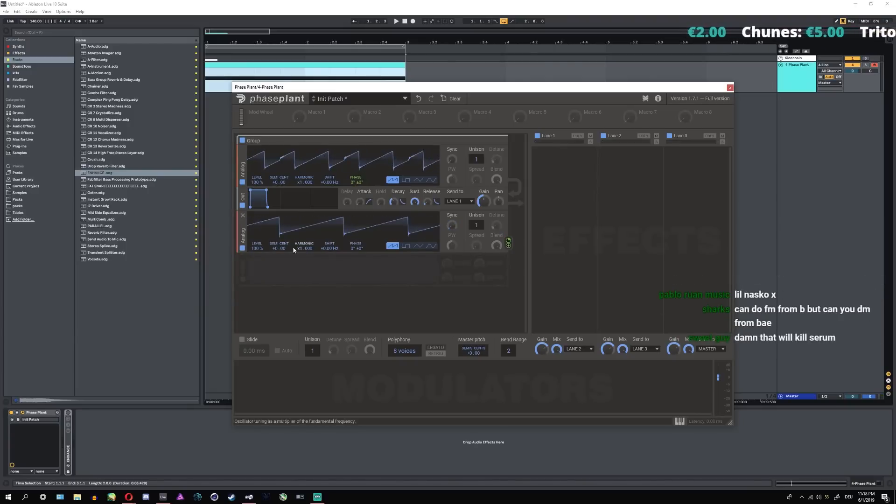
double_click(508, 241)
- Audition the unmodulated oscillators with the first one's harmonic at x2.000, and reset its tuning
key("space")
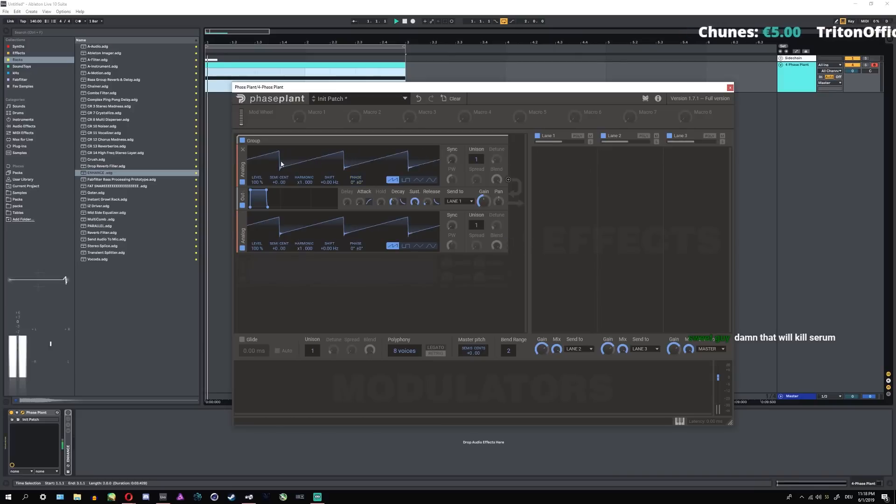
key("space")
scroll(304, 182, "up", 1)
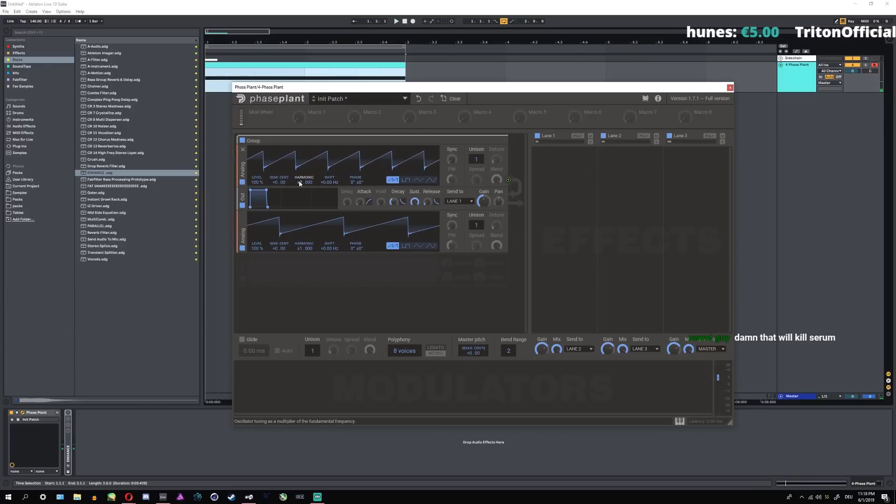
key("space")
key("space")
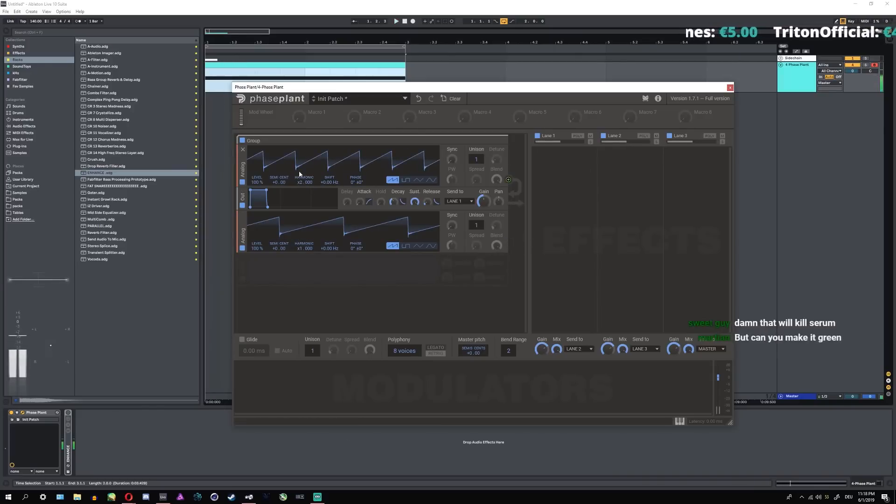
key("space")
left_click_drag(300, 182, 275, 134)
double_click(275, 183)
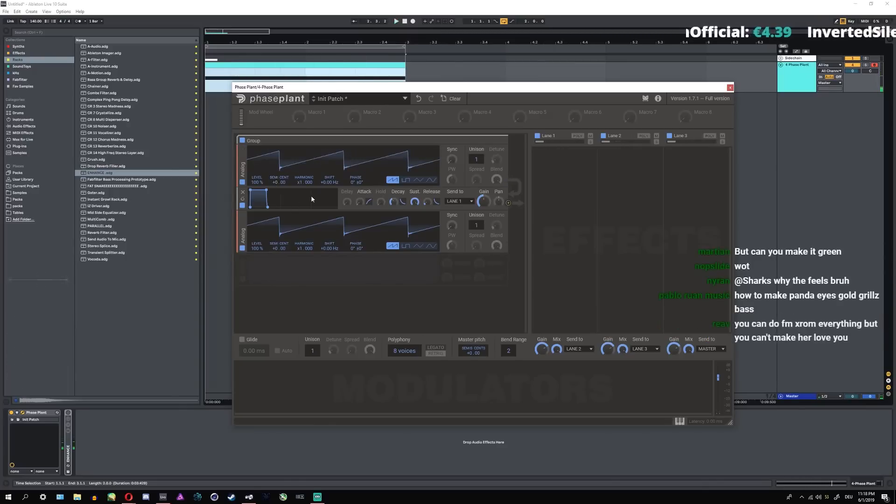
- Modulate the first Analog oscillator's phase from the second, set the second's harmonic to x2.000, and audition the sound
left_click(508, 247)
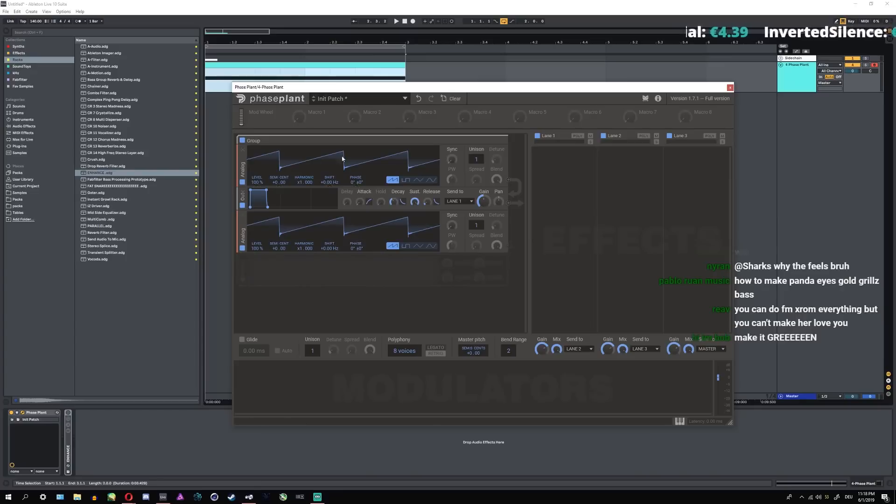
left_click(509, 246)
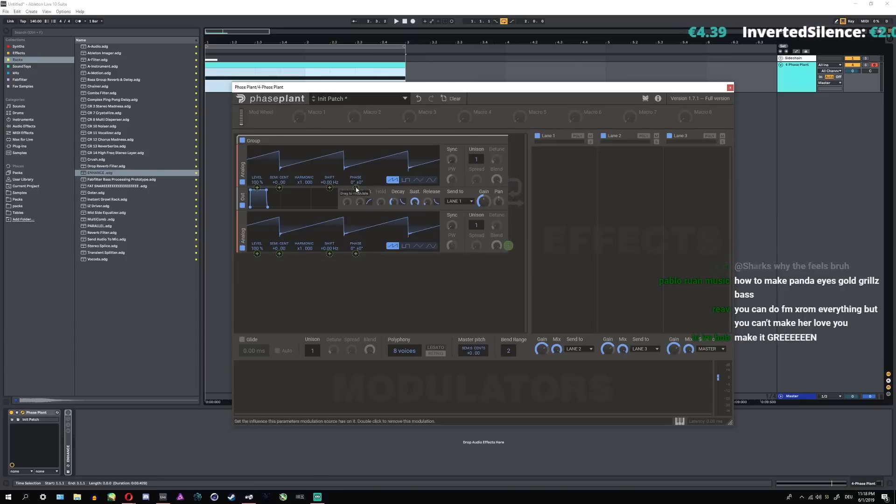
key("space")
left_click(396, 273)
key("space")
left_click_drag(301, 249, 301, 242)
key("space")
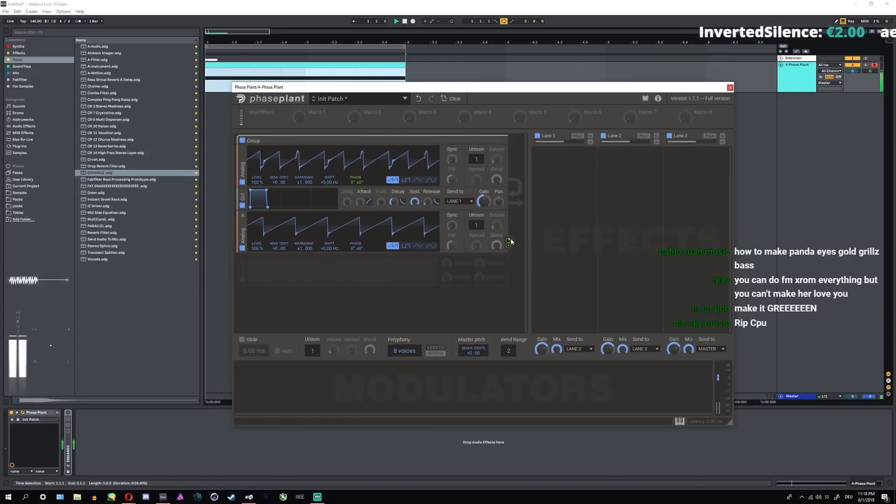
key("space")
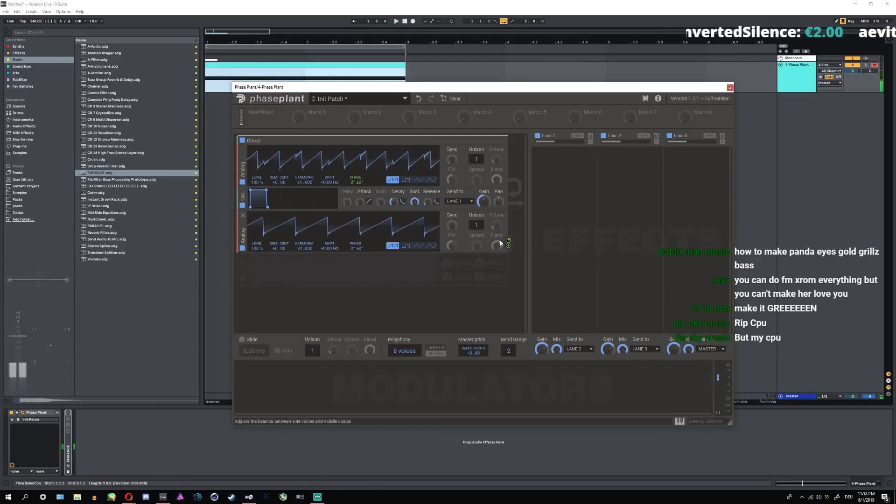
- Raise the second Analog oscillator's sync and audition the modulated sound
left_click_drag(451, 226, 452, 217)
key("space")
key("space")
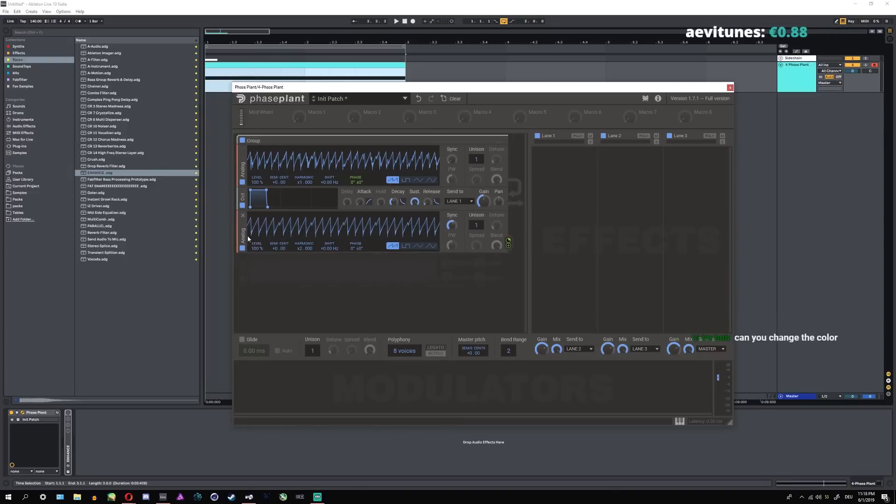
- Add a third Analog oscillator, route it to modulate the second oscillator's phase, and audition it
left_click(325, 274)
left_click(334, 293)
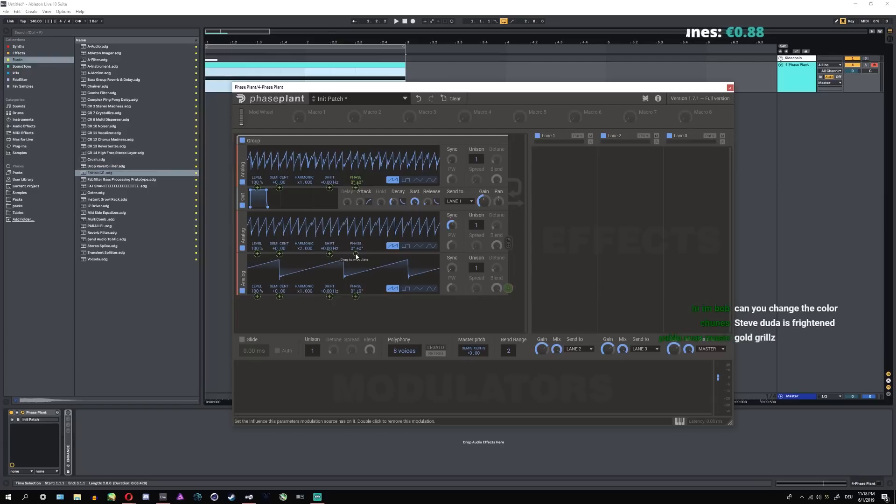
left_click_drag(356, 257, 359, 251)
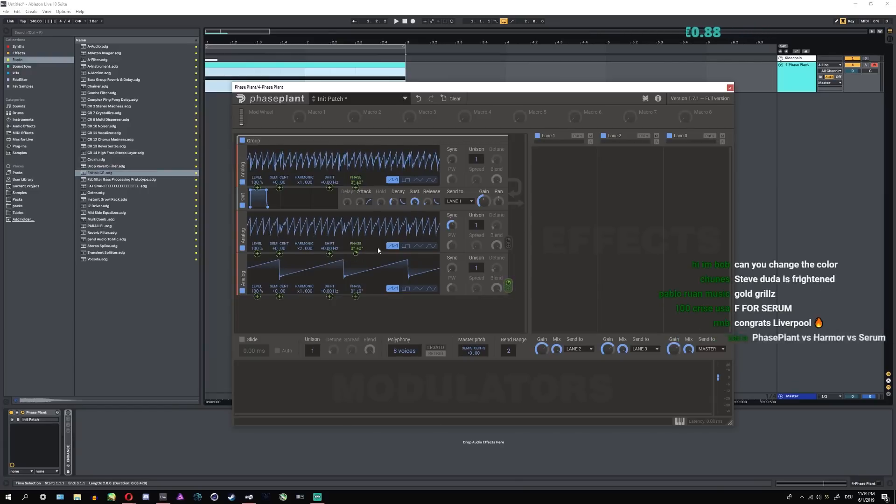
key("space")
left_click_drag(356, 256, 357, 244)
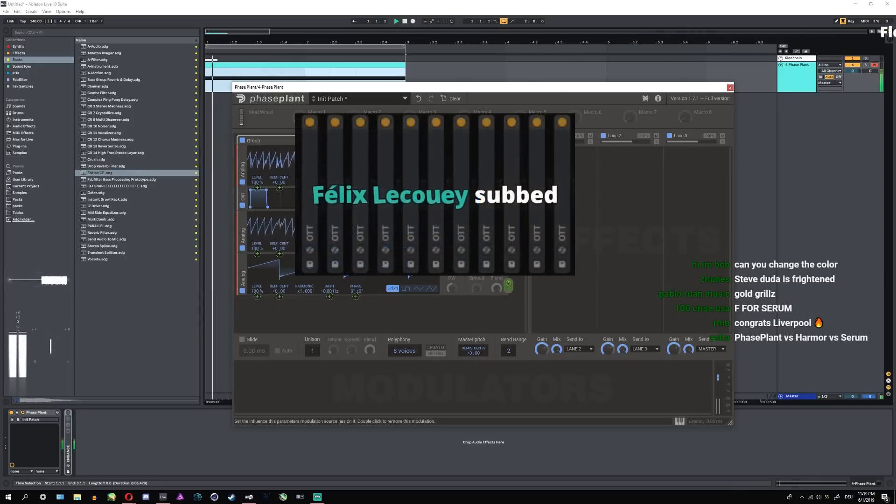
key("space")
- Set the third Analog oscillator's harmonic to x2.000 and adjust its sync and phase modulation amount during playback
left_click_drag(304, 291, 304, 288)
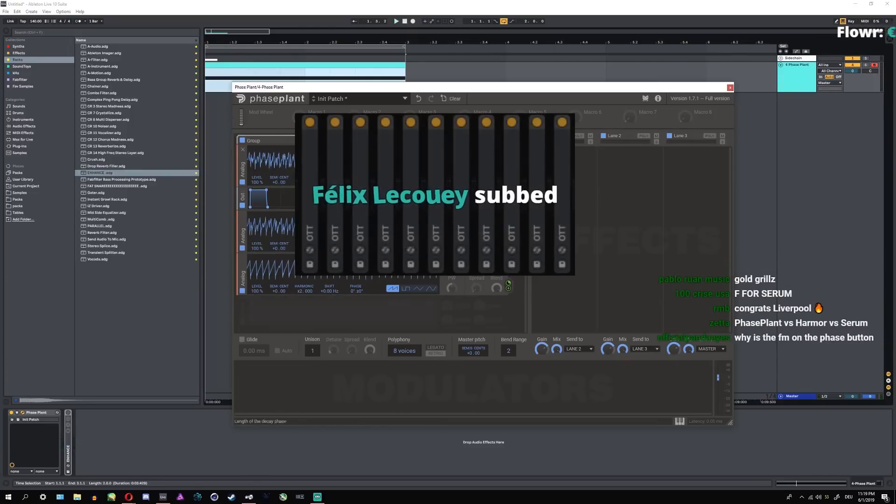
key("space")
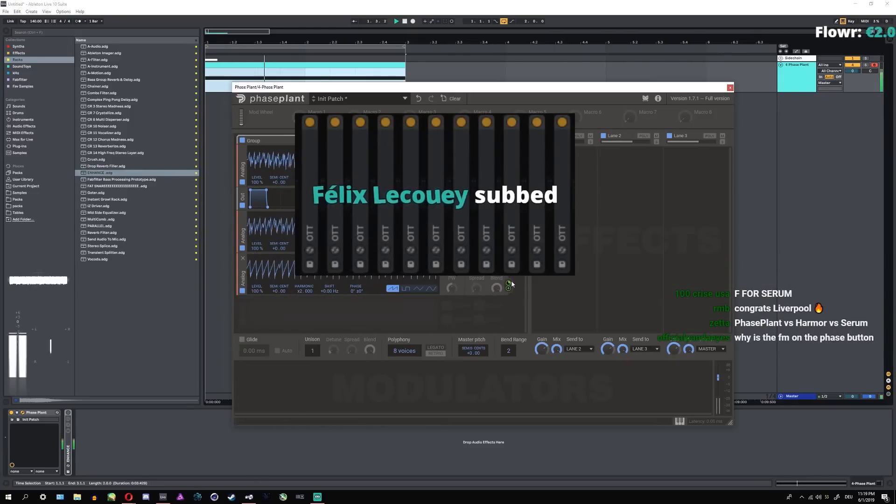
left_click_drag(508, 284, 508, 308)
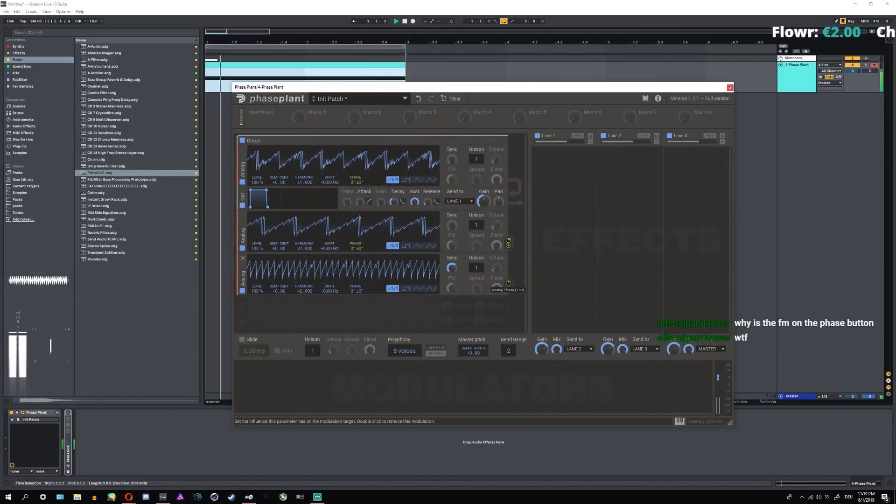
key("space")
- Add a fourth Analog oscillator and modulate the third oscillator's phase with it at about 17% during playback
left_click(407, 301)
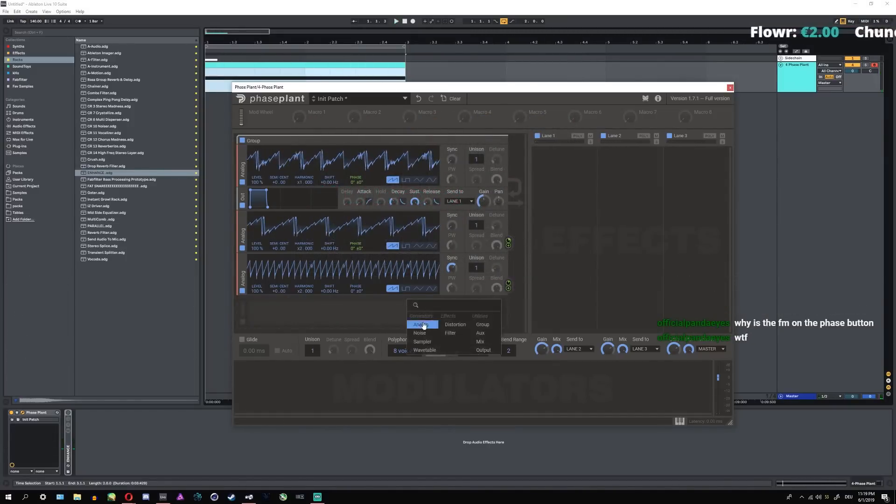
left_click(422, 322)
key("space")
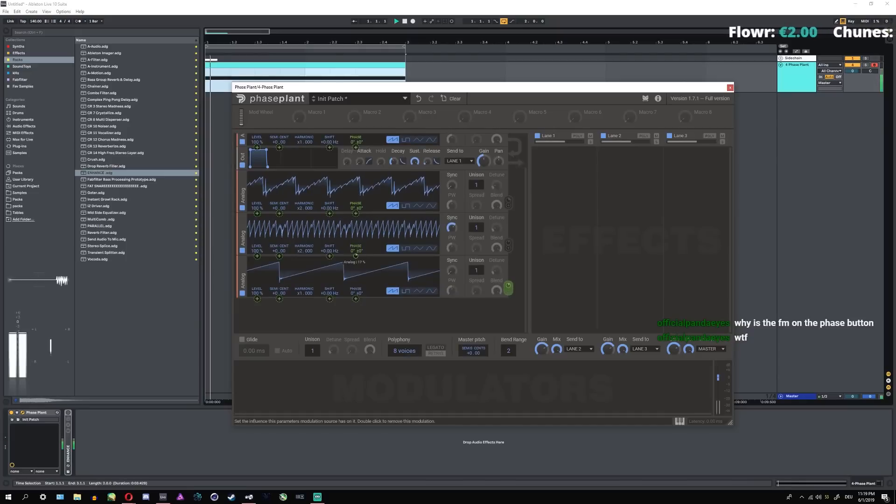
- Set the fourth Analog oscillator's harmonic to x2.000, raise its sync, and adjust the phase modulation amounts while playing
left_click_drag(305, 293, 305, 286)
key("space")
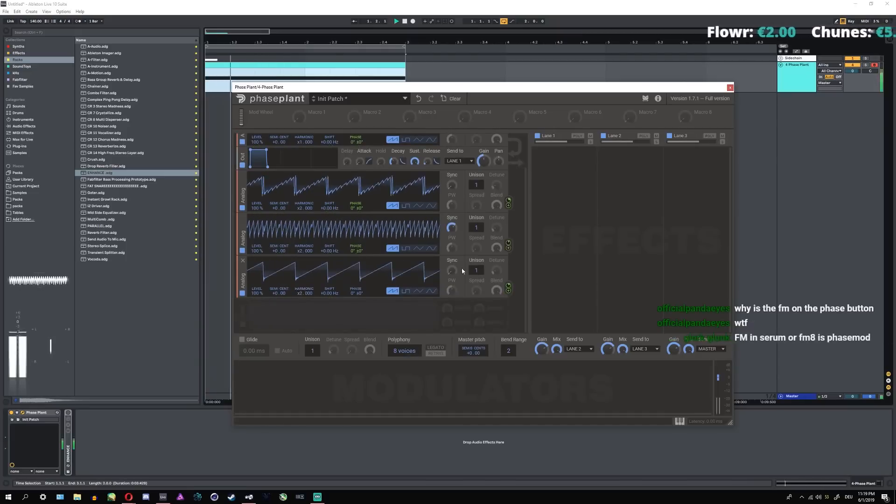
left_click_drag(451, 271, 451, 237)
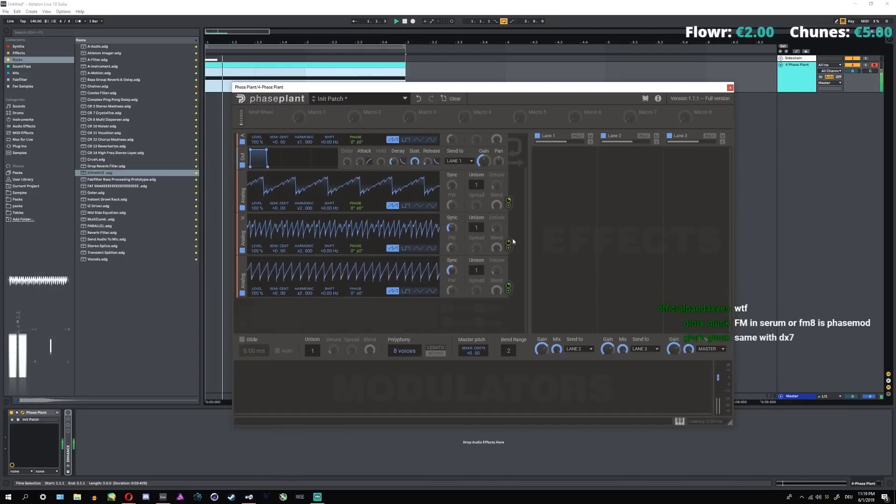
left_click_drag(509, 242, 509, 236)
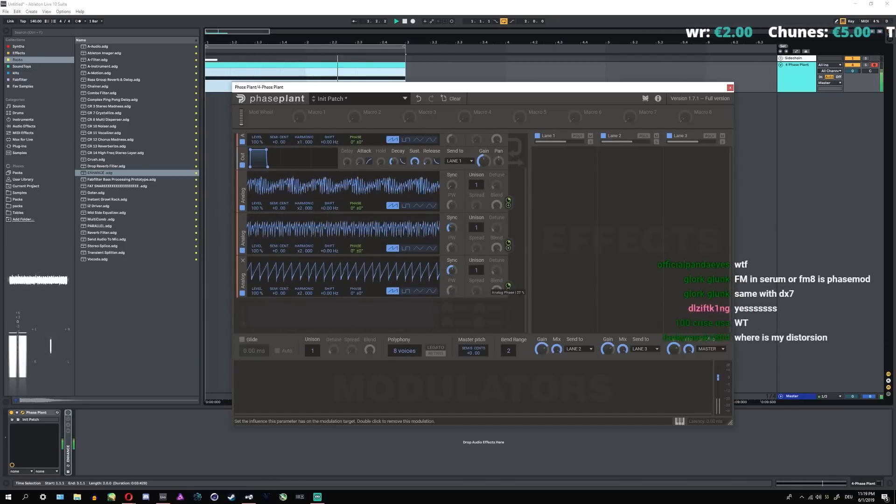
- Close the Phase Plant window and load Ableton's Operator instrument onto a new track
scroll(483, 248, "up", 2)
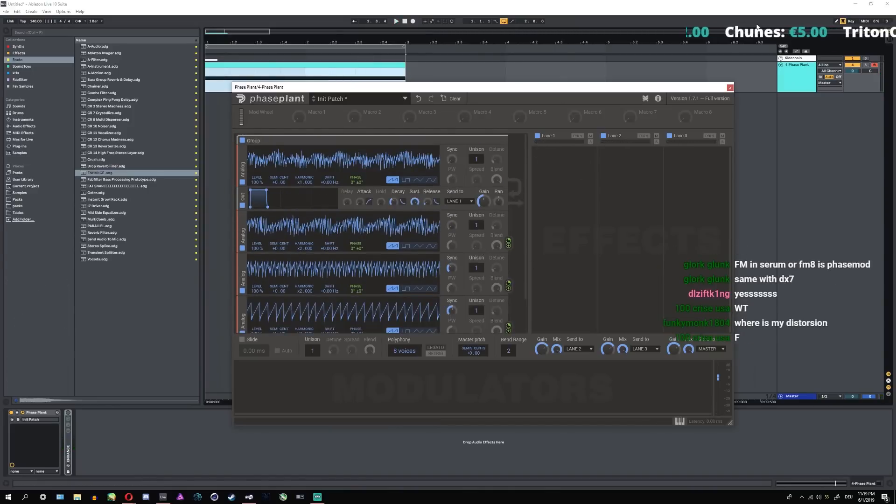
left_click(730, 88)
left_click(19, 46)
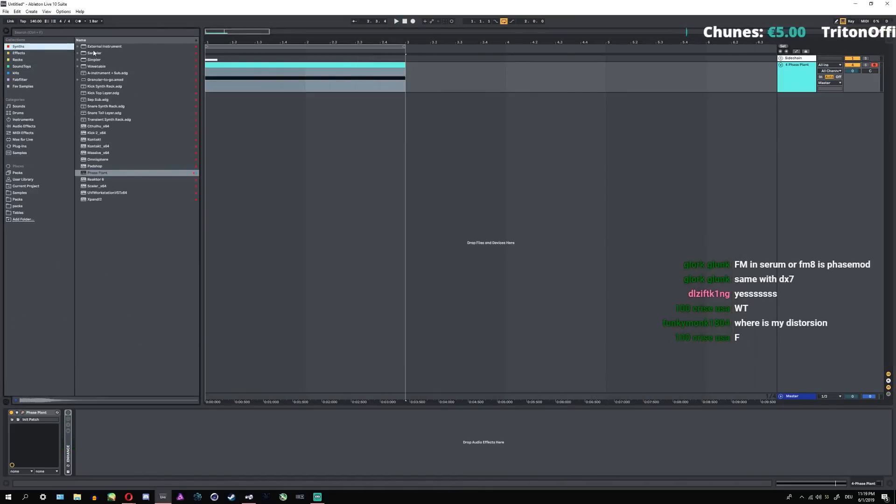
left_click(23, 146)
left_click(24, 126)
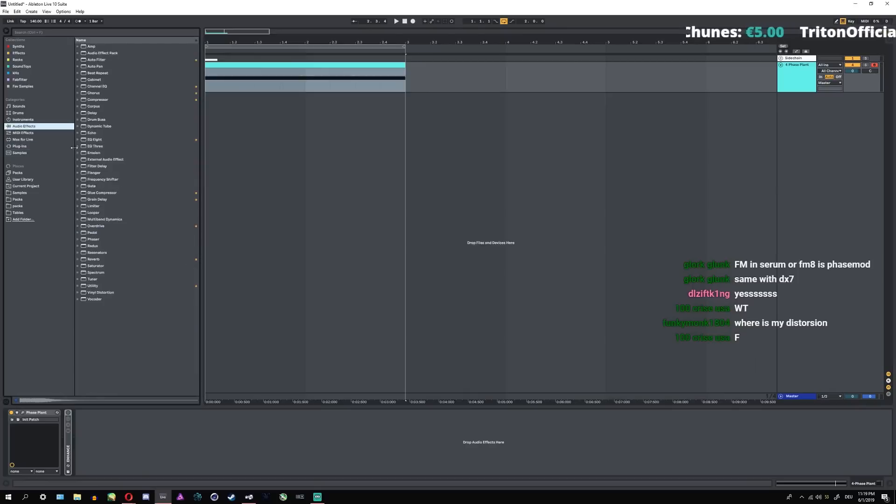
left_click(23, 120)
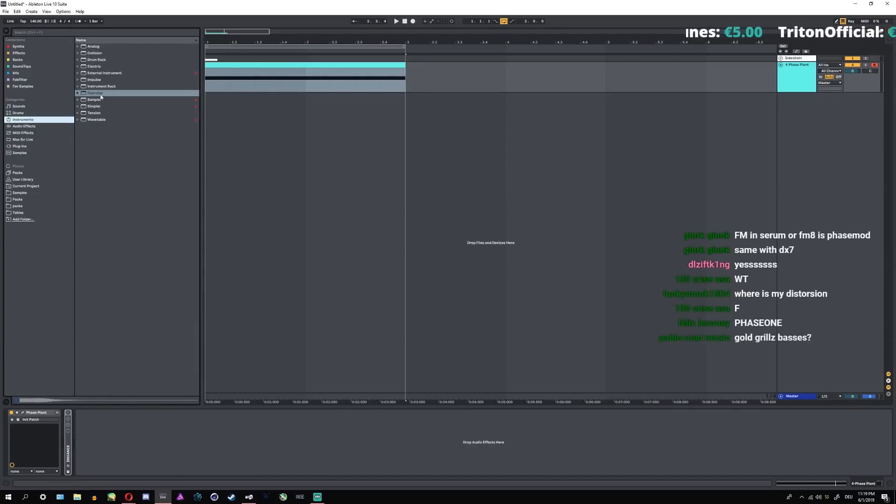
double_click(95, 93)
- Raise the levels of Operator's modulating oscillators
left_click_drag(61, 456, 61, 431)
left_click(68, 468)
left_click(60, 455)
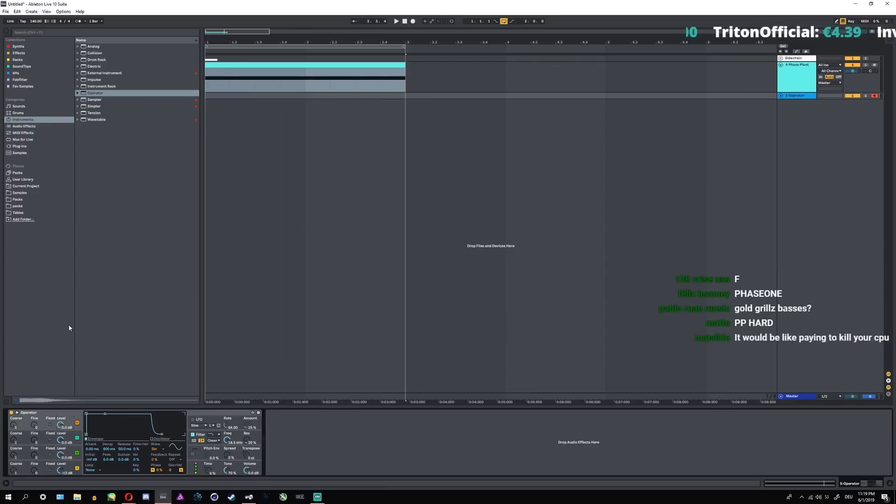
- Delete the Operator track and reopen the Phase Plant window with its chain of Analog oscillators
left_click(785, 99)
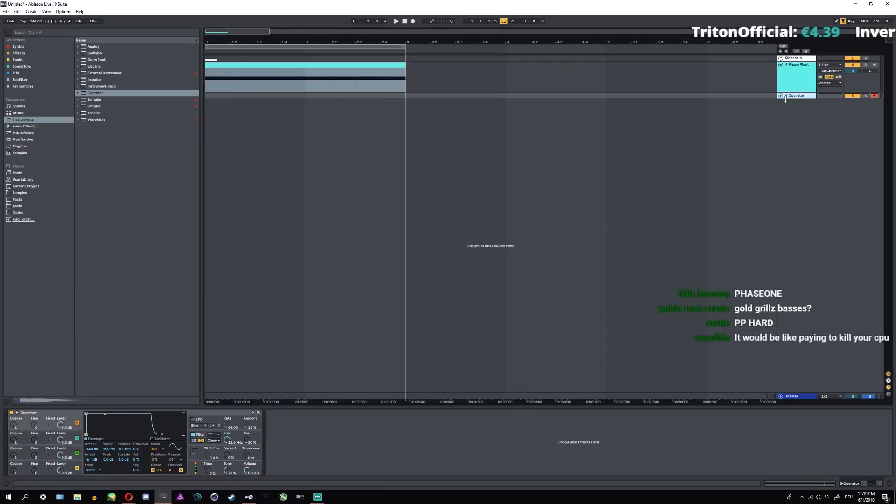
key("Delete")
left_click(23, 413)
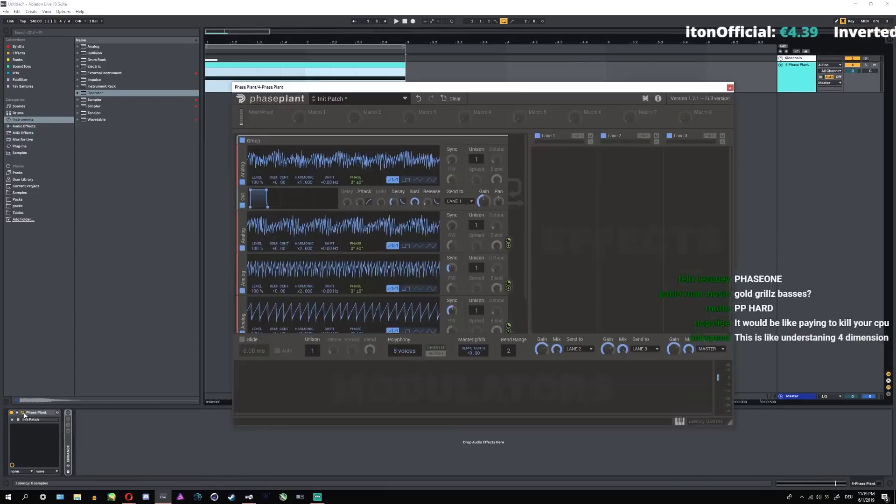
scroll(307, 228, "down", 1)
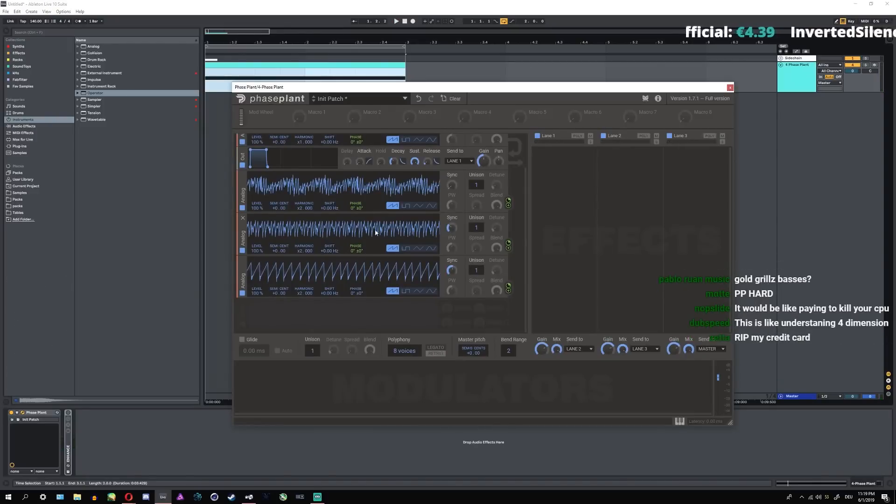
scroll(377, 227, "up", 1)
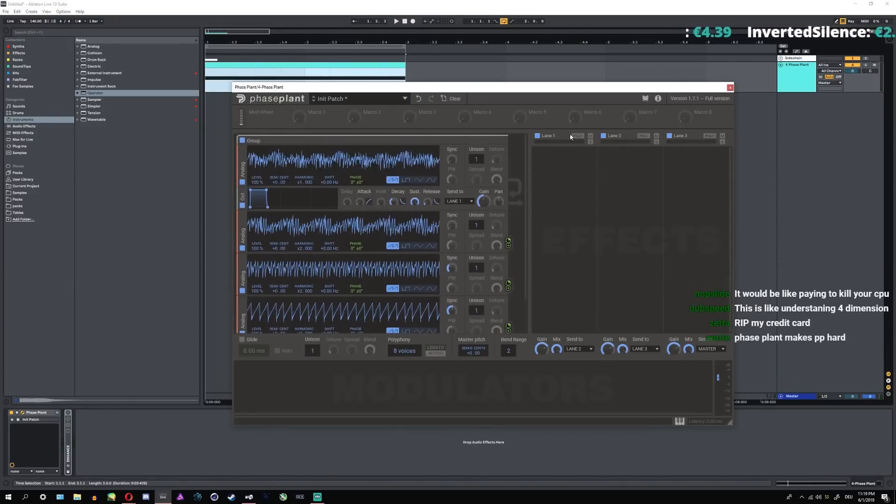
- Collapse the existing generator group and add a second group containing an Analog oscillator and an Output
left_click(497, 141)
right_click(398, 172)
mouse_move(419, 205)
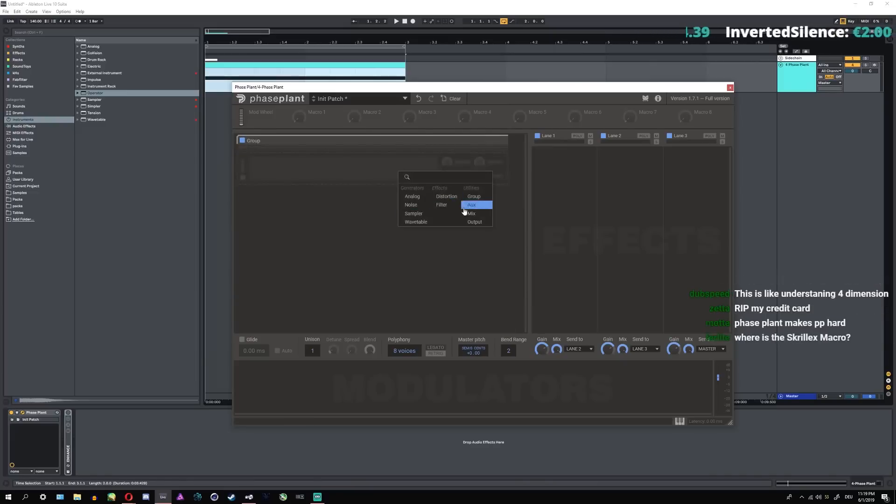
left_click(475, 198)
left_click(417, 186)
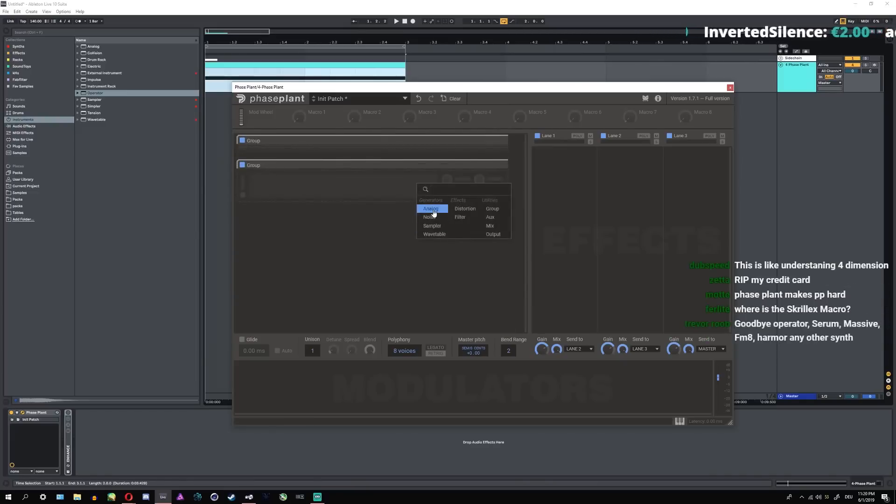
left_click(429, 206)
left_click(417, 240)
left_click(493, 289)
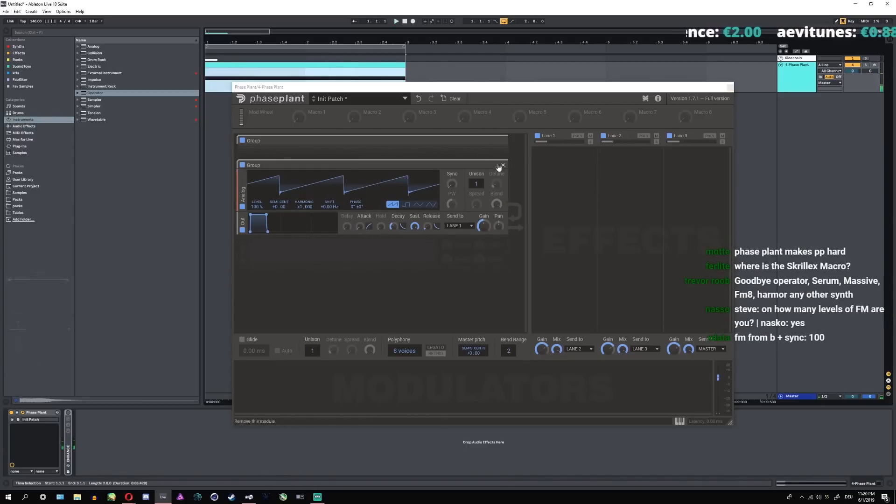
- Disable the second group and enable it again while auditioning the sound
left_click(246, 166)
left_click(242, 165)
key("space")
key("space")
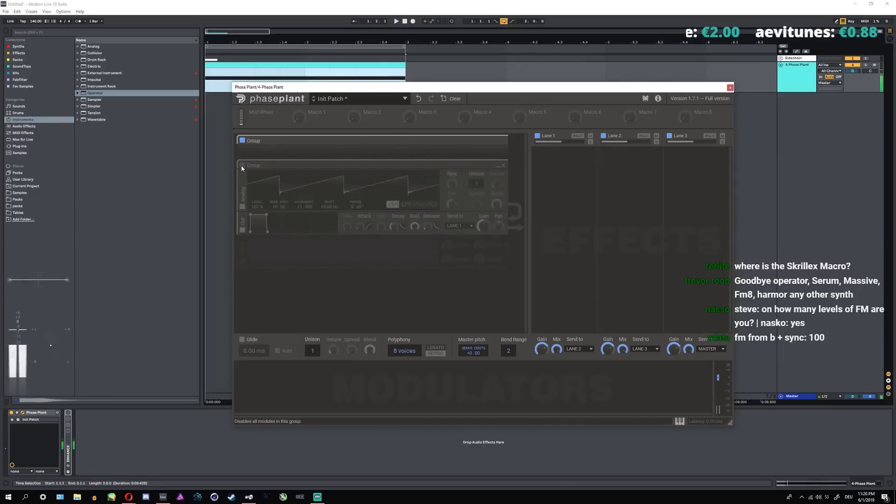
left_click(243, 166)
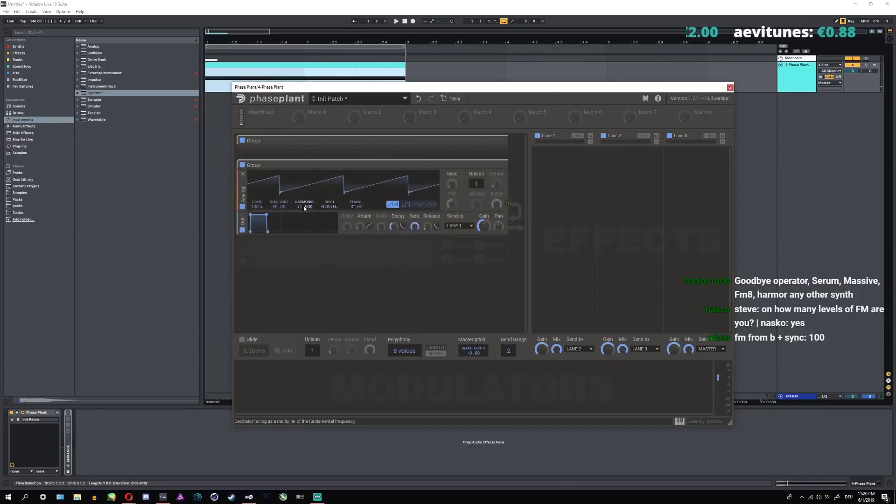
- Sweep the Analog oscillator's harmonic up to about x50 during playback and reset it to x1.000
key("space")
left_click_drag(304, 206, 303, 175)
key("space")
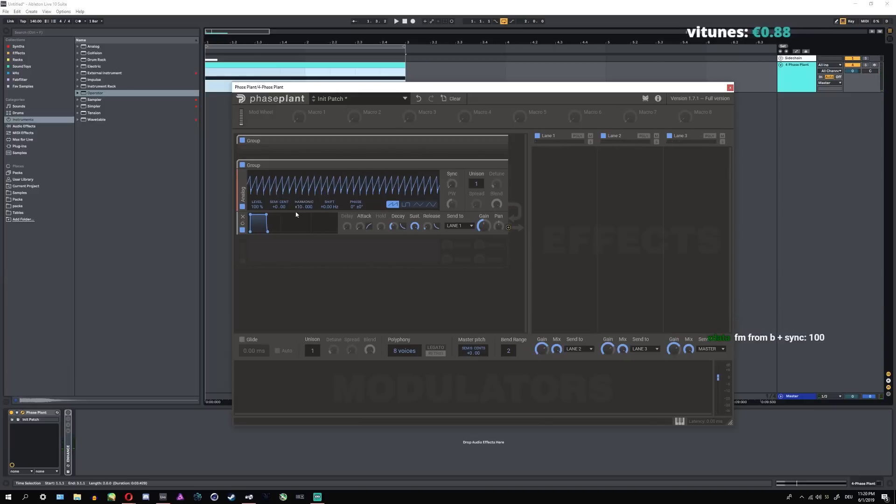
double_click(304, 206)
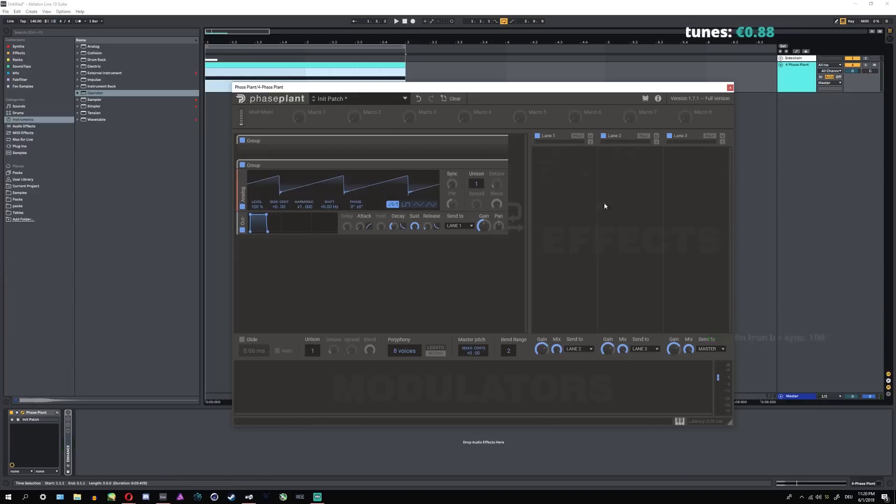
- Set the second group's oscillator to a sine wave and add another sine Analog oscillator at harmonic x2.000 as its phase modulator
left_click(433, 204)
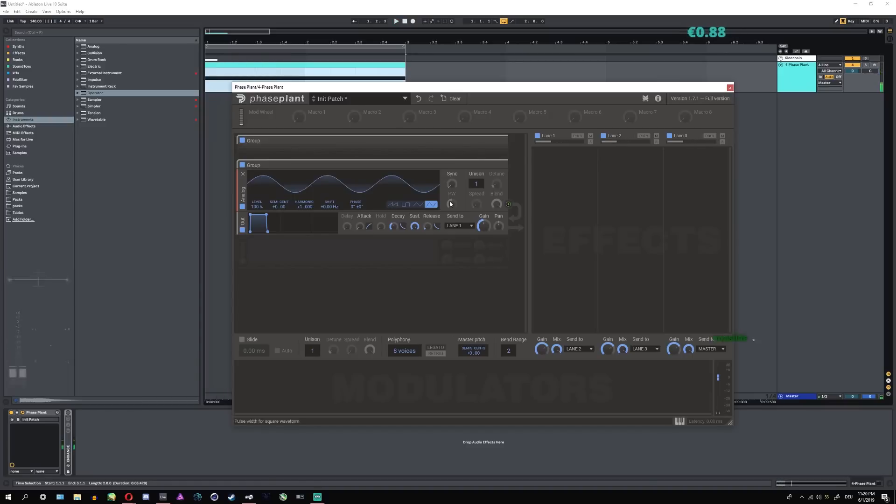
left_click(436, 254)
left_click(449, 277)
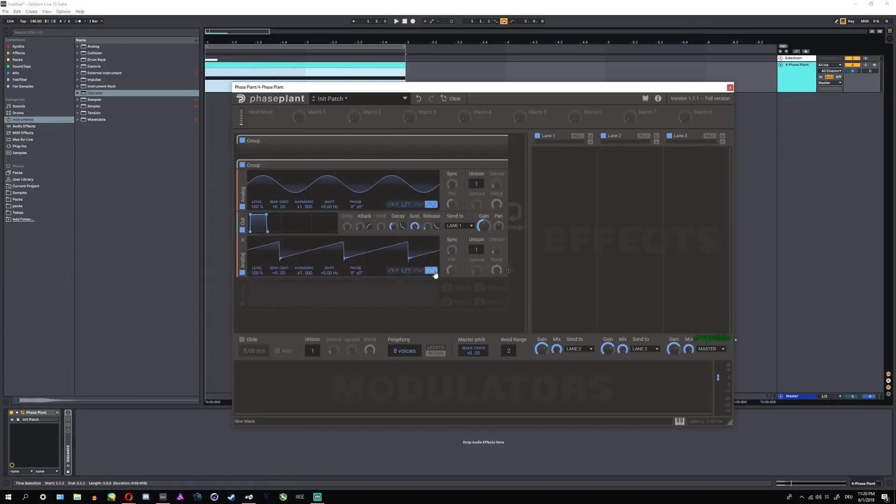
left_click(433, 272)
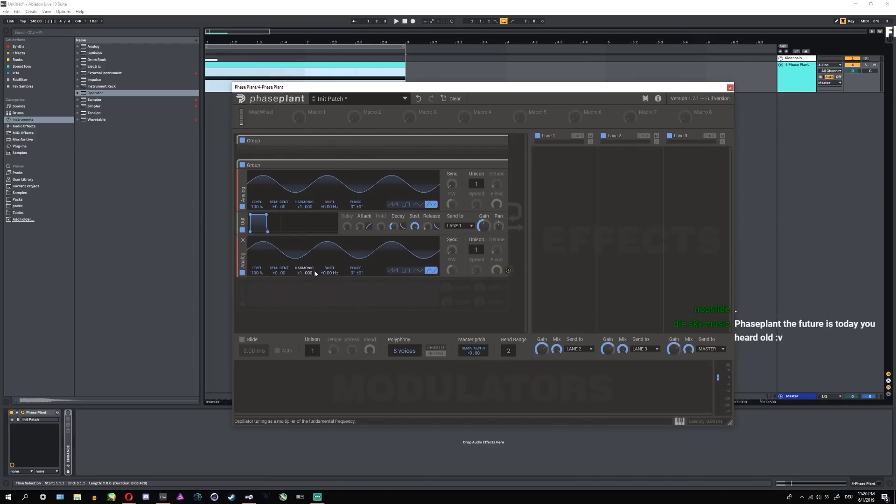
left_click_drag(300, 274, 299, 266)
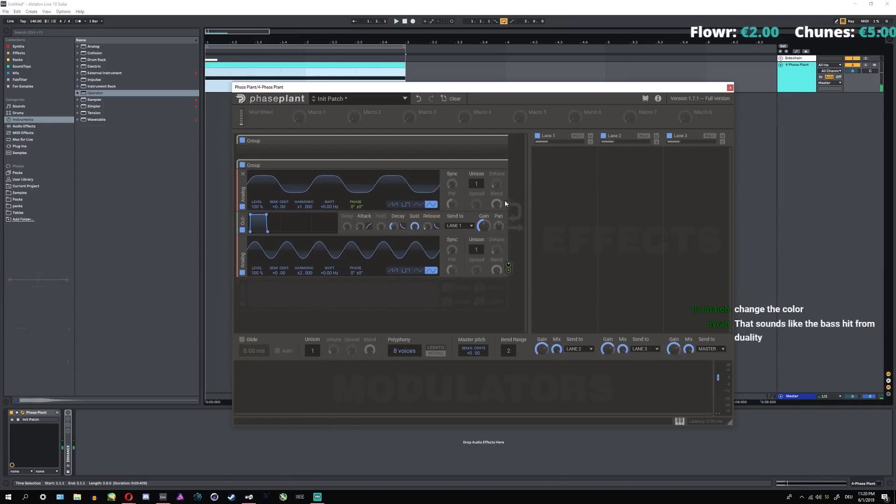
- Delete the second group and remove the third and fourth Analog oscillators from the first group
left_click(504, 165)
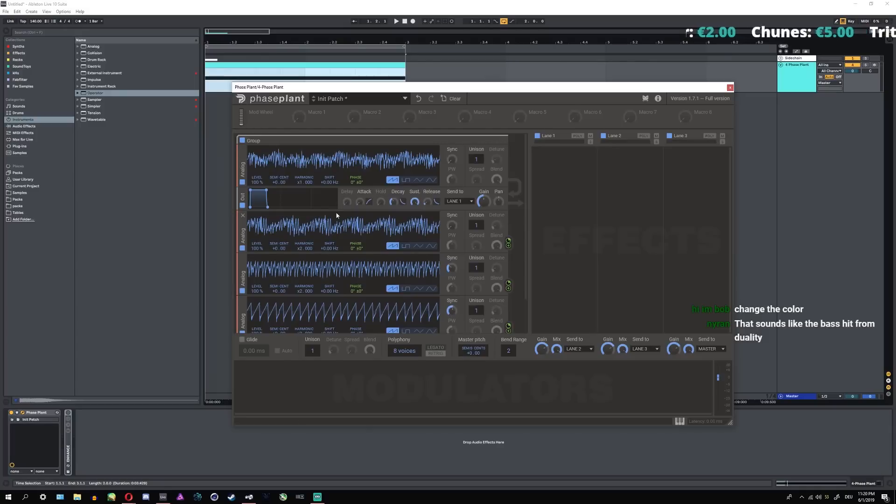
left_click(244, 264)
left_click(245, 265)
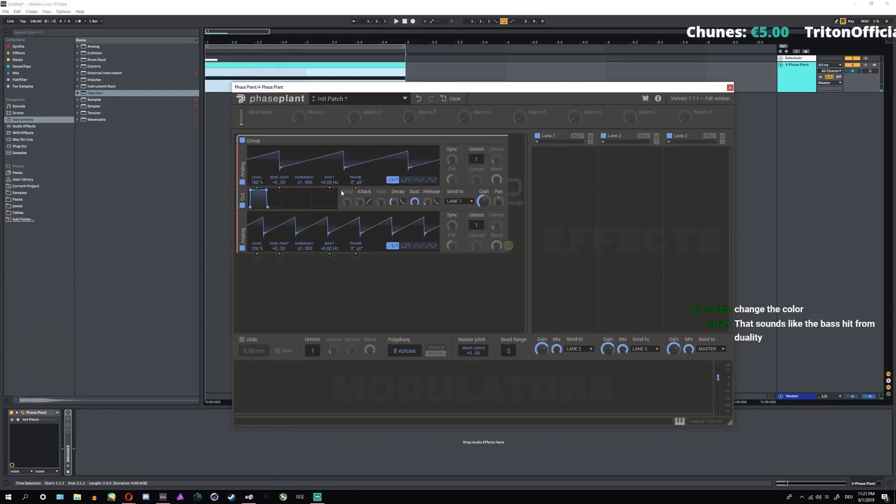
- Modulate the first Analog oscillator's shift with the second oscillator during playback, and reset the second's harmonic to x1.000
key("space")
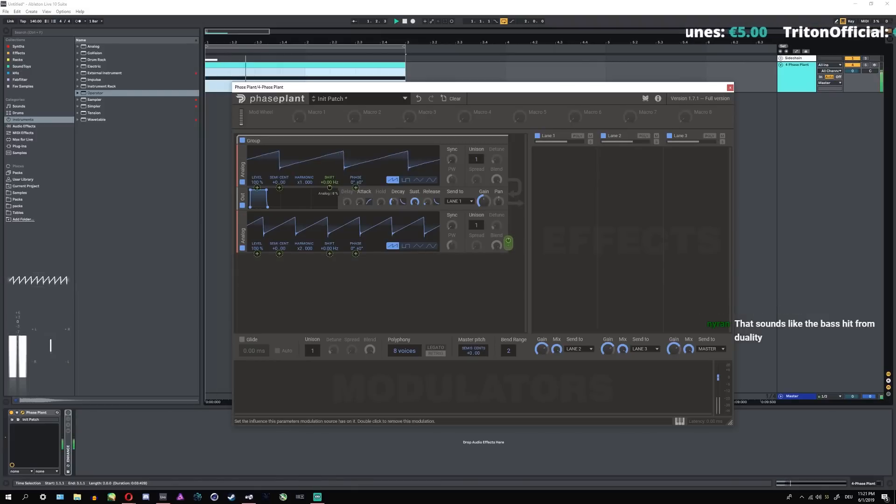
left_click_drag(329, 187, 329, 177)
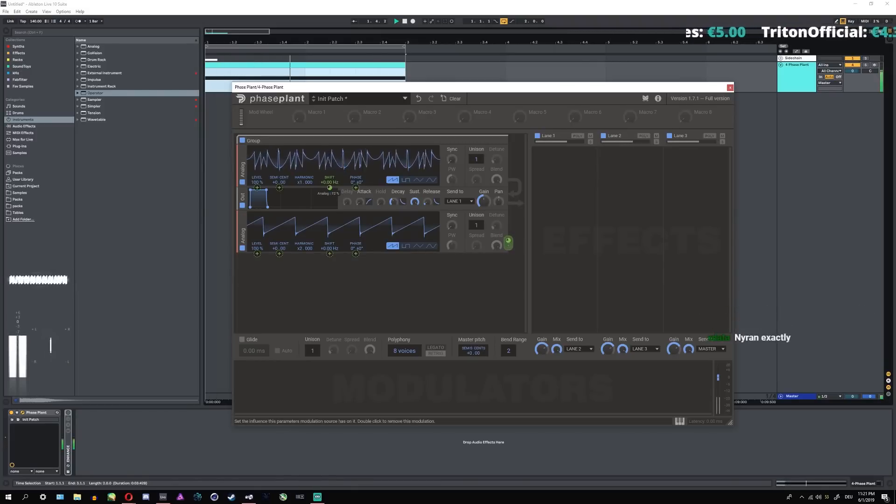
double_click(300, 248)
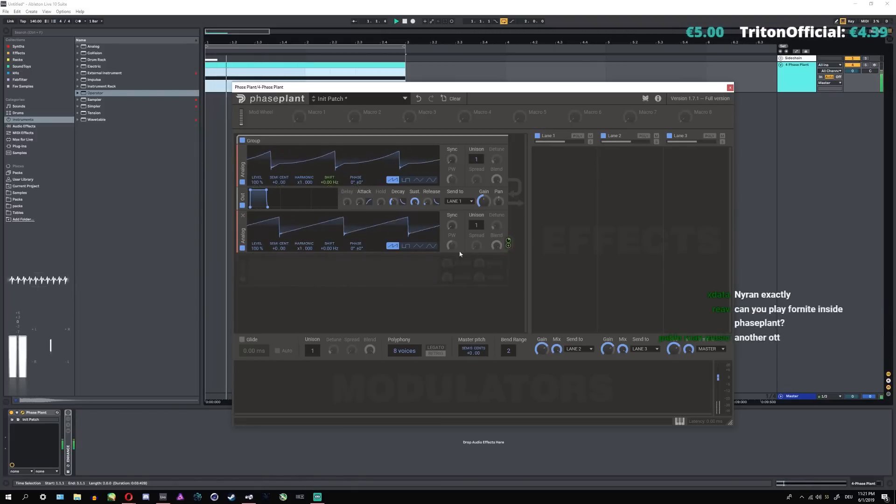
- Vary the second oscillator's frequency modulation amount on the first oscillator and audition the pitch change
left_click_drag(508, 240, 508, 230)
double_click(508, 240)
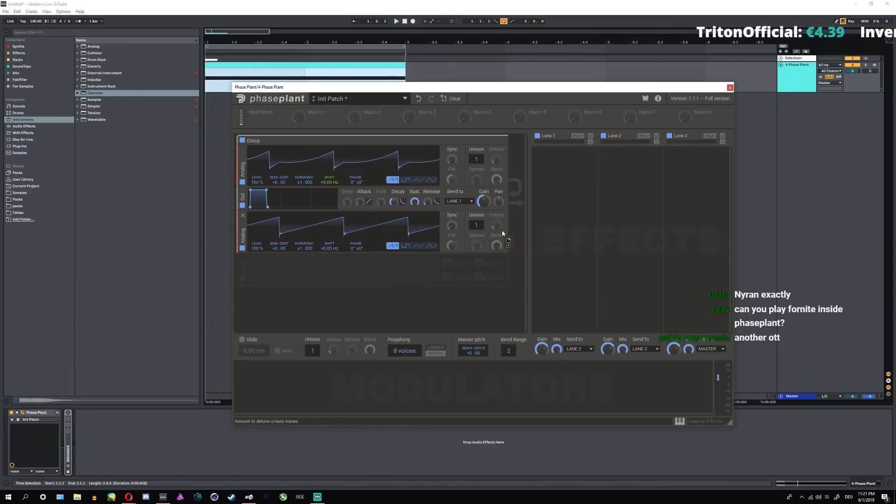
key("space")
mouse_move(508, 240)
left_mouse_down()
mouse_move(508, 250)
mouse_move(509, 236)
left_mouse_up()
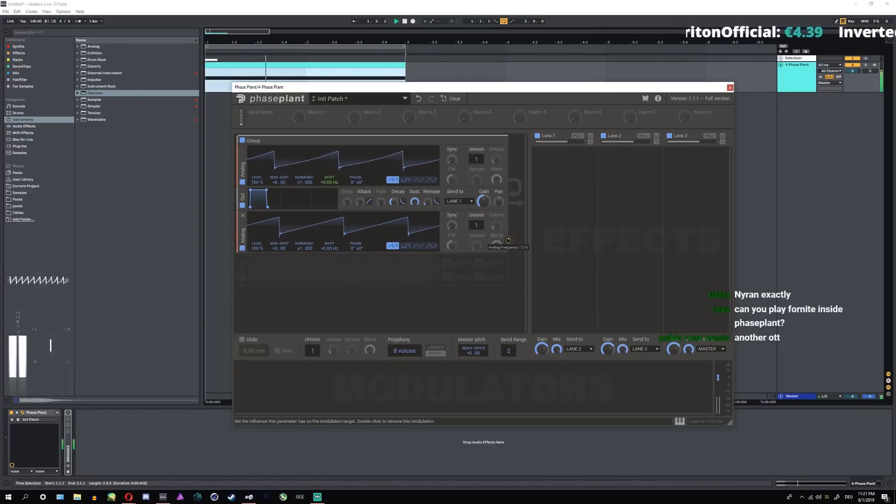
- Try a square wave on the first oscillator with shift modulation, sweeping the second's harmonic down and back to x1.000
left_click(405, 179)
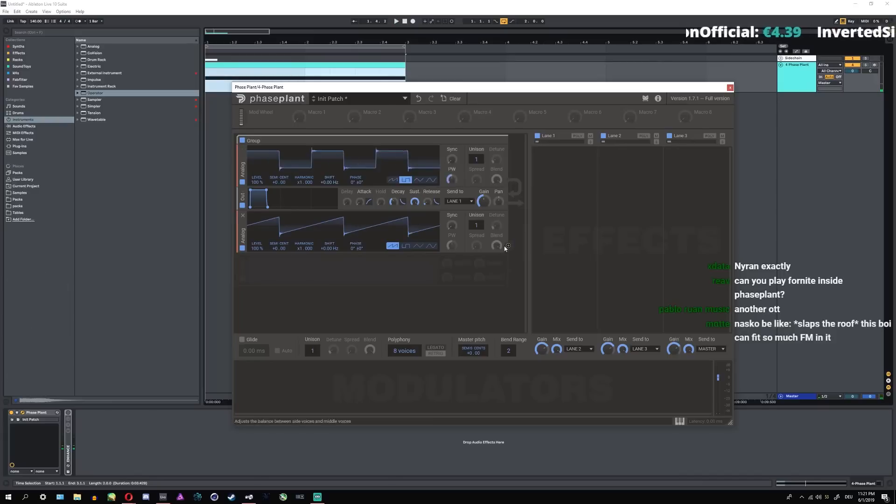
left_click_drag(329, 188, 330, 182)
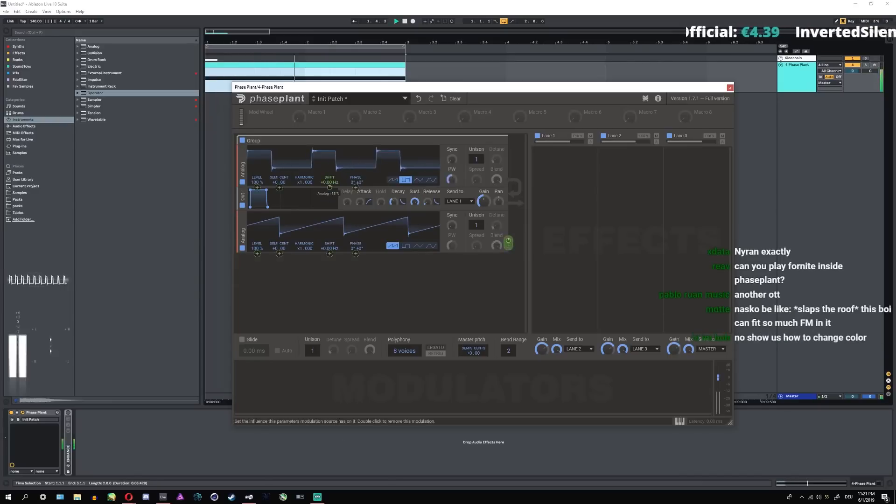
left_click_drag(304, 248, 304, 266)
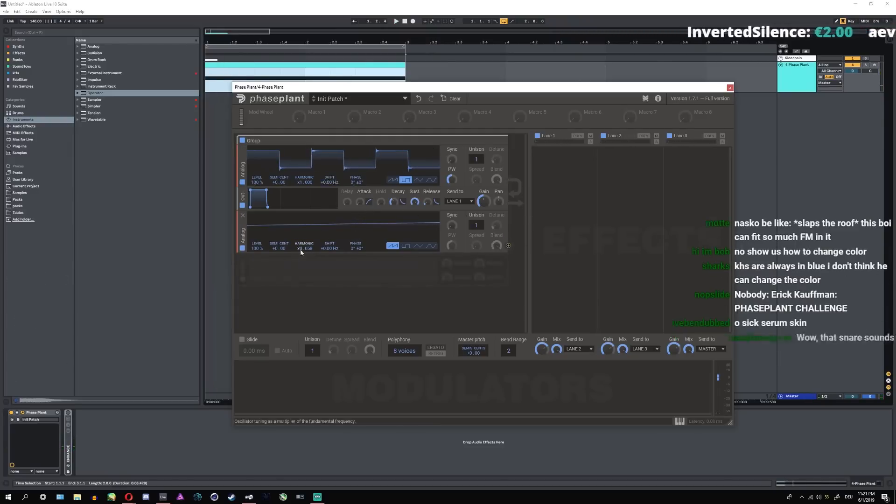
mouse_move(301, 248)
left_mouse_down()
mouse_move(323, 253)
mouse_move(300, 238)
left_mouse_up()
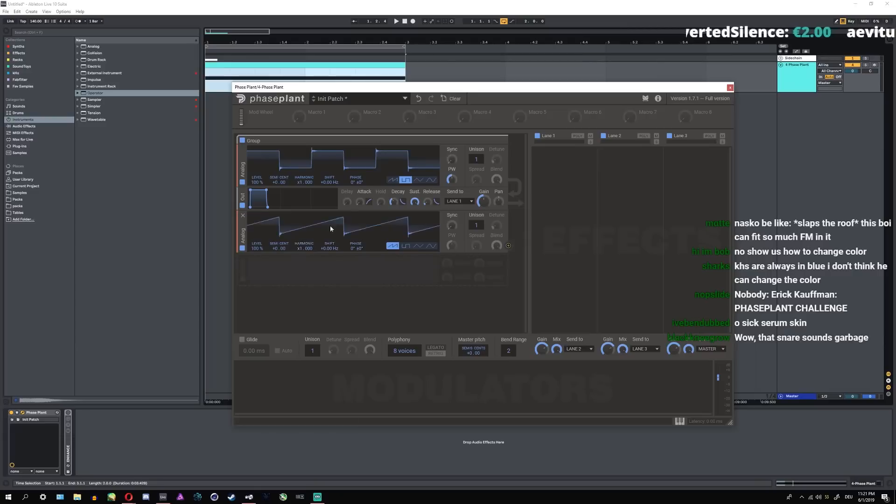
- Set the first oscillator to sawtooth and the second to square, and modulate the first's shift with the second during playback
left_click(391, 181)
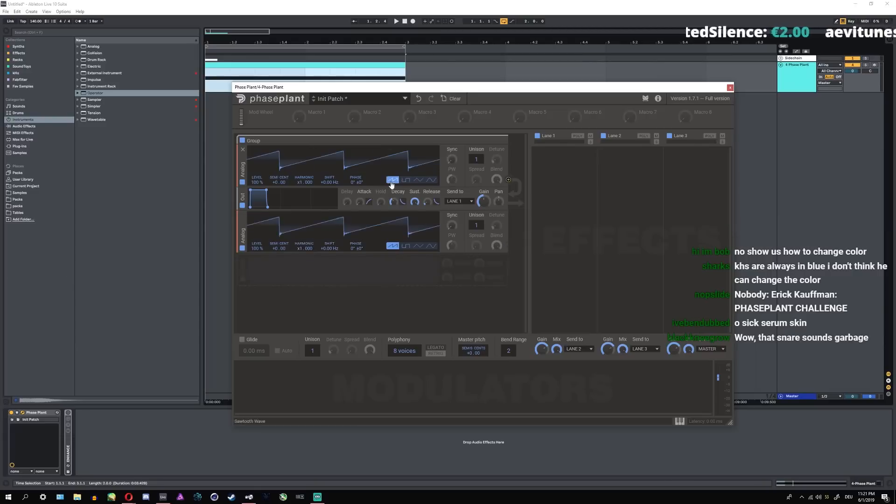
left_click(406, 246)
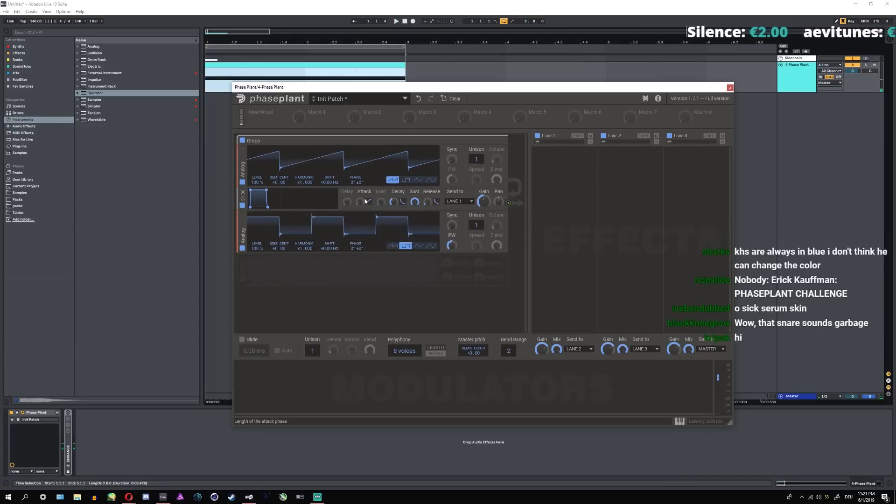
key("space")
key("space")
left_click(508, 246)
key("space")
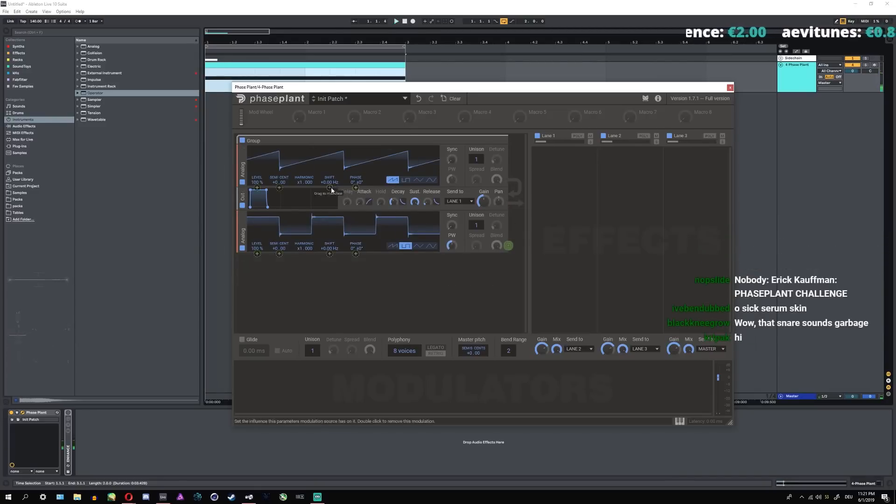
left_click_drag(332, 190, 331, 167)
key("space")
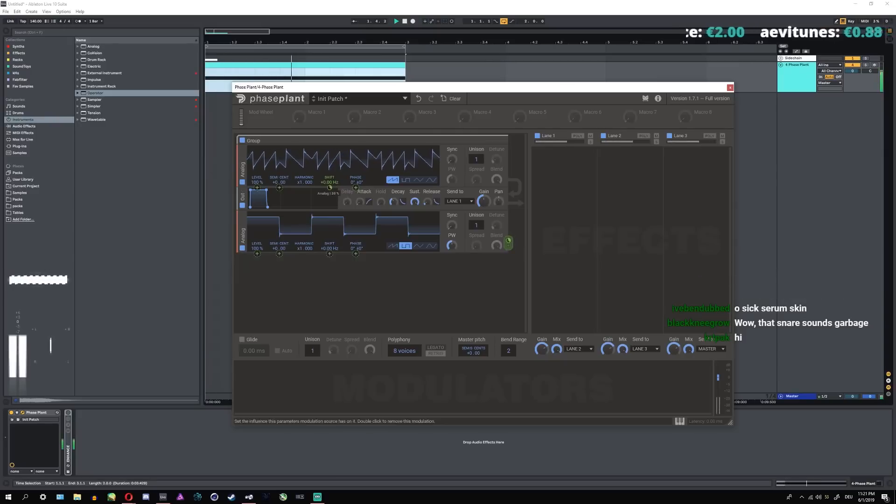
- Adjust the second oscillator's shift modulation amount on the first oscillator, and lower the second's harmonic to x0.181, auditioning both
left_click(368, 279)
key("space")
key("space")
left_click_drag(509, 243, 509, 238)
key("space")
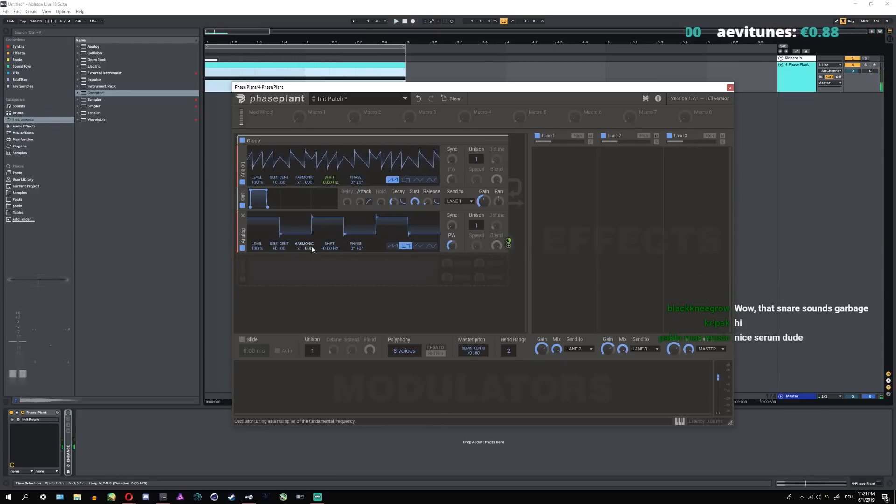
left_click_drag(312, 245, 312, 264)
key("space")
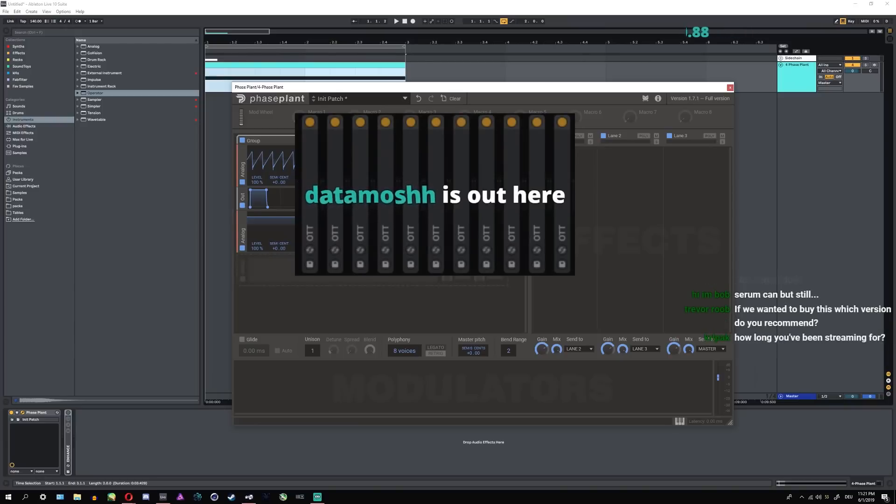
key("space")
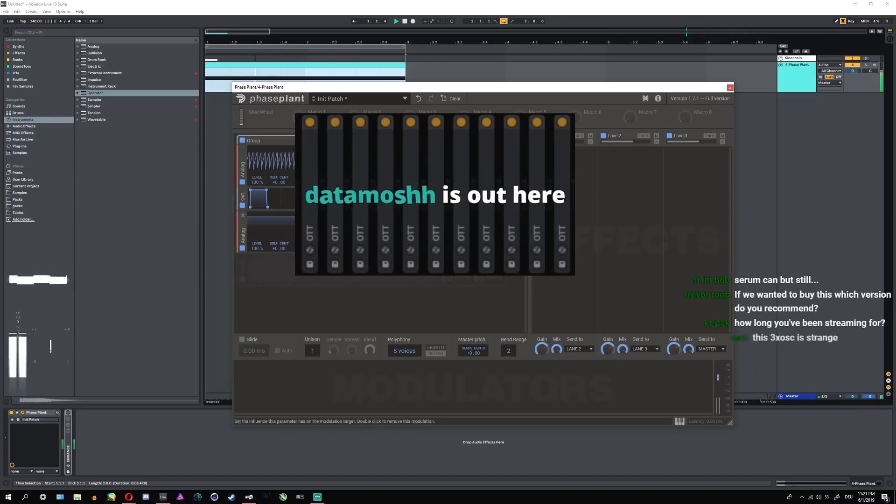
key("space")
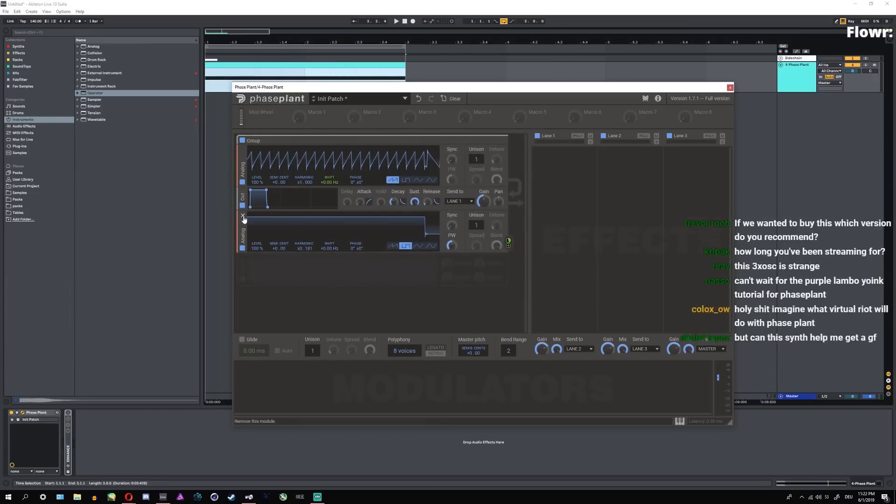
- Replace the second Analog oscillator with a new one that modulates the first oscillator's semitone and cent tuning
left_click(243, 217)
left_click(347, 244)
left_click(384, 278)
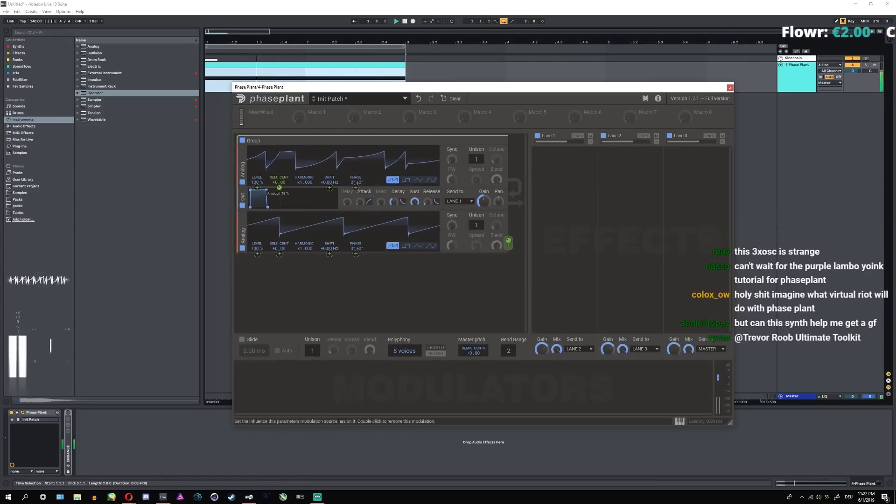
- Modulate the first oscillator's level with the second oscillator instead, lower that level to 0%, and audition the sound
left_click_drag(508, 246, 258, 262)
left_click(360, 292)
key("space")
key("space")
key("space")
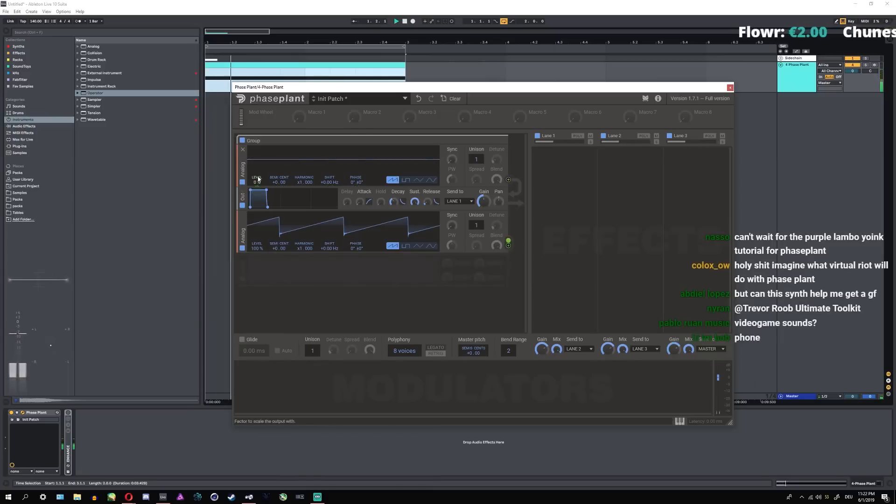
- Restore the first oscillator's level to 100% and lower the second oscillator's harmonic to x0.052 using a sine wave
double_click(257, 180)
left_click(430, 246)
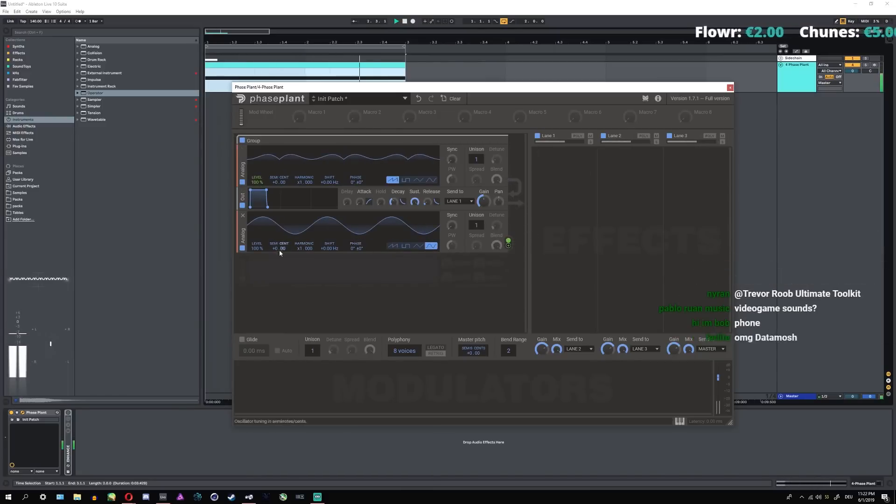
left_click_drag(304, 248, 304, 336)
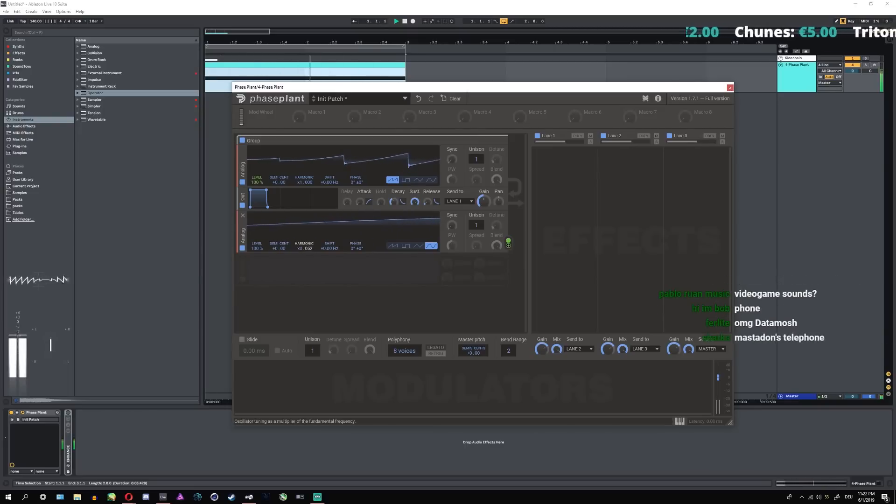
- Replace the second oscillator with a fresh sine-wave Analog oscillator that modulates the first oscillator's level
left_click(243, 215)
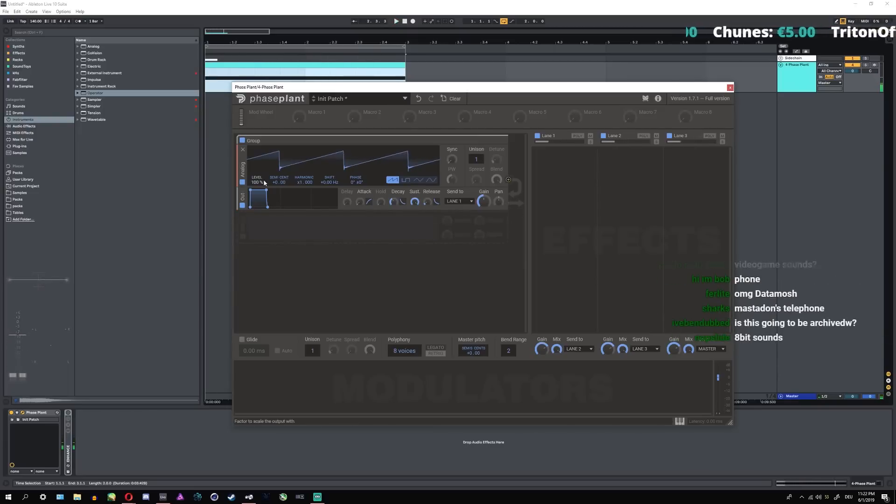
left_click(280, 228)
left_click(292, 252)
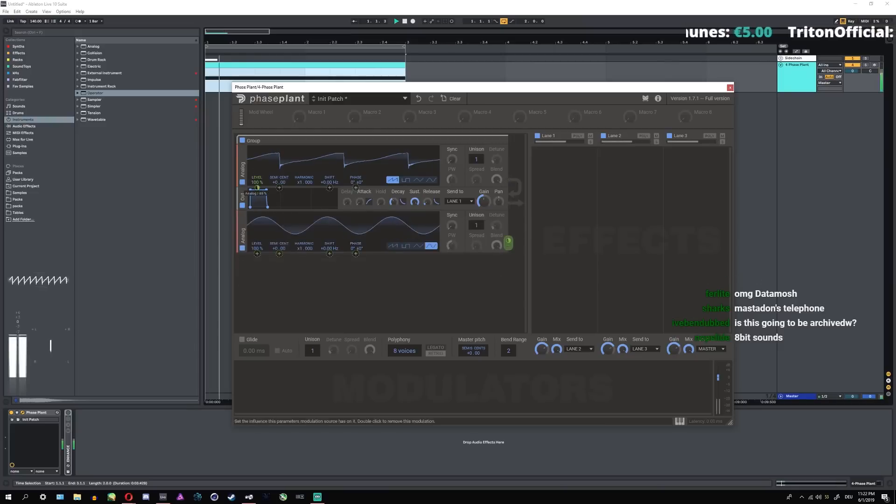
- Raise the second oscillator's harmonic to x36.000 and compare sine and sawtooth level modulation at varying amounts
left_click_drag(304, 248, 304, 150)
key("space")
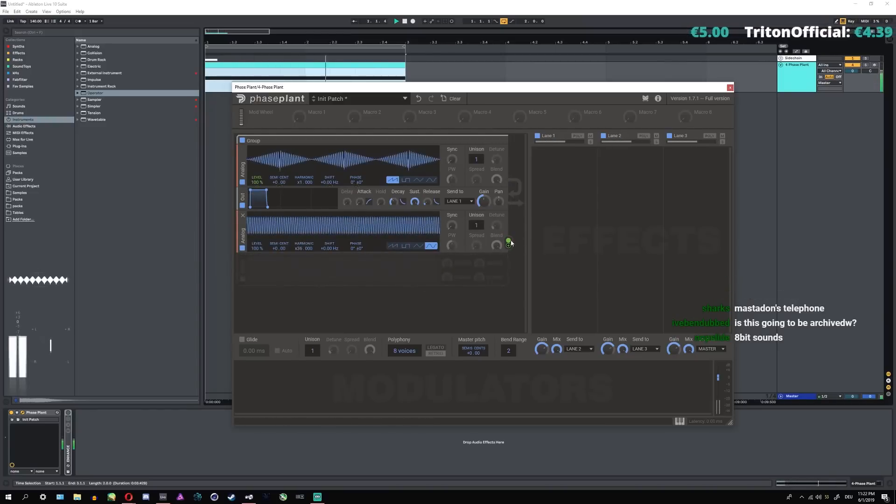
mouse_move(510, 240)
left_mouse_down()
mouse_move(510, 308)
mouse_move(509, 242)
left_mouse_up()
left_click(394, 245)
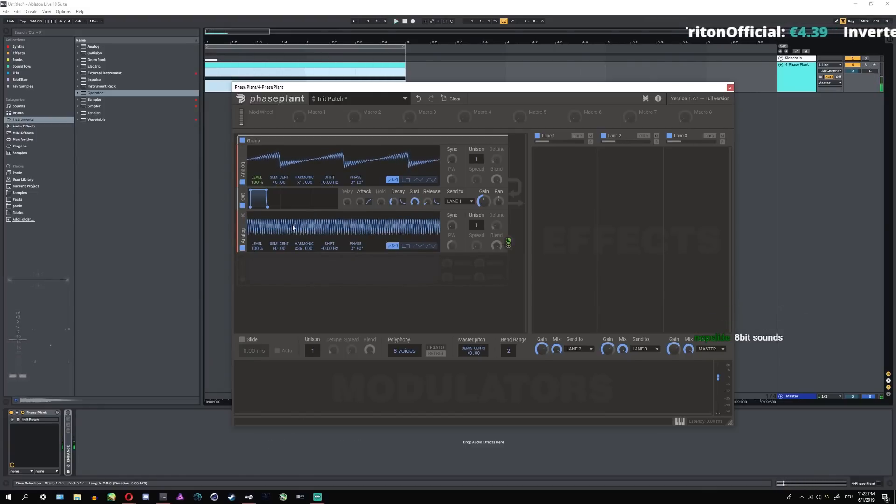
- Replace both Analog oscillators with a single Wavetable oscillator placed above the group's output
left_click(243, 216)
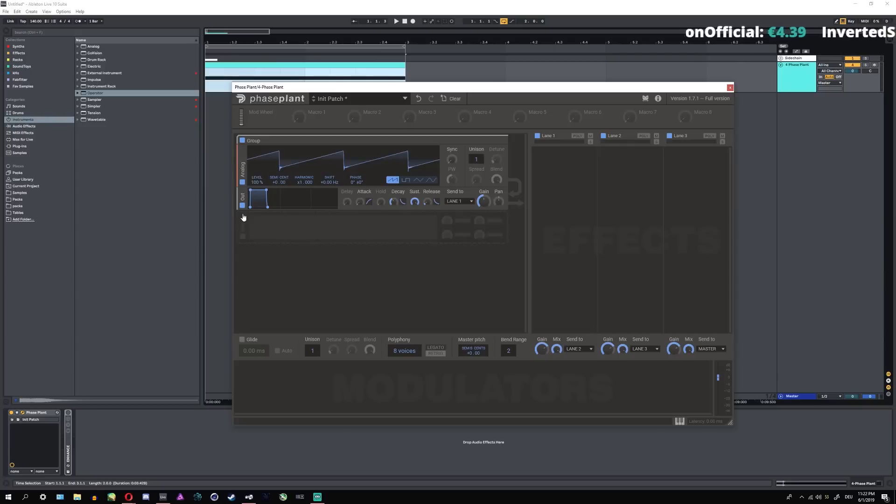
left_click(345, 221)
left_click(387, 259)
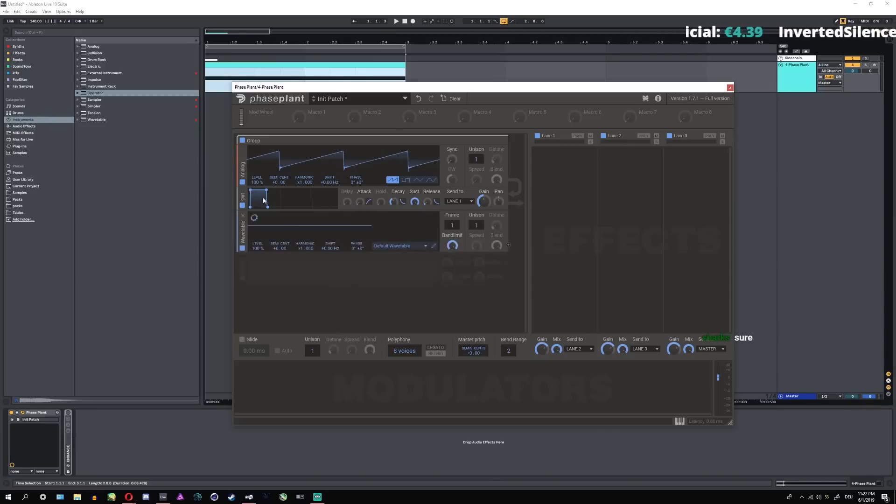
left_click_drag(243, 223, 244, 163)
left_click(242, 191)
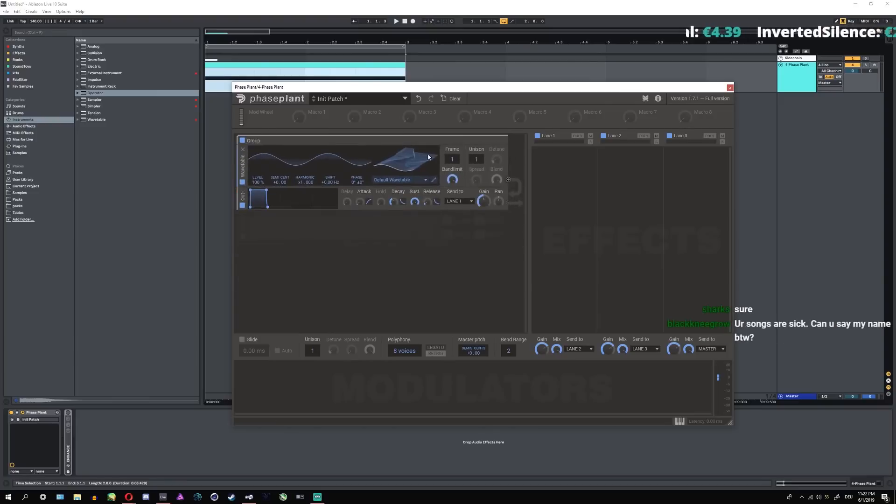
- Load the factory wavetable Monster 3 [SL] into the Wavetable oscillator and audition it
left_click(404, 181)
mouse_move(447, 243)
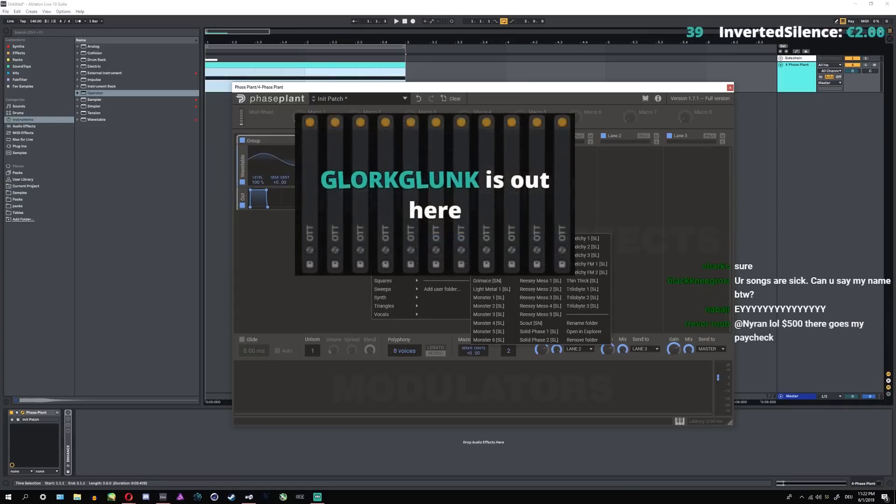
left_click(488, 314)
key("space")
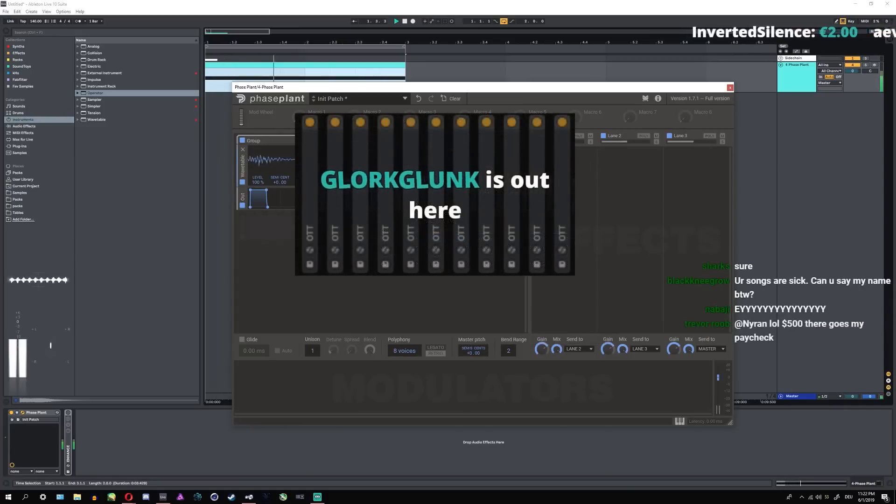
key("space")
- Add an Analog oscillator modulating the wavetable's phase, and audition it with harmonic x2.000 and increased sync
left_click(448, 228)
left_click(466, 237)
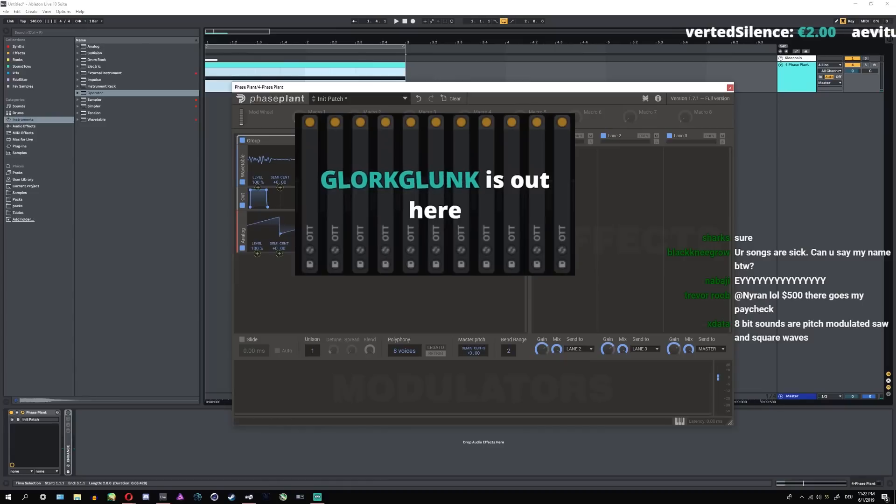
key("space")
left_click_drag(304, 248, 305, 238)
key("space")
left_click_drag(451, 225, 452, 208)
key("space")
key("space")
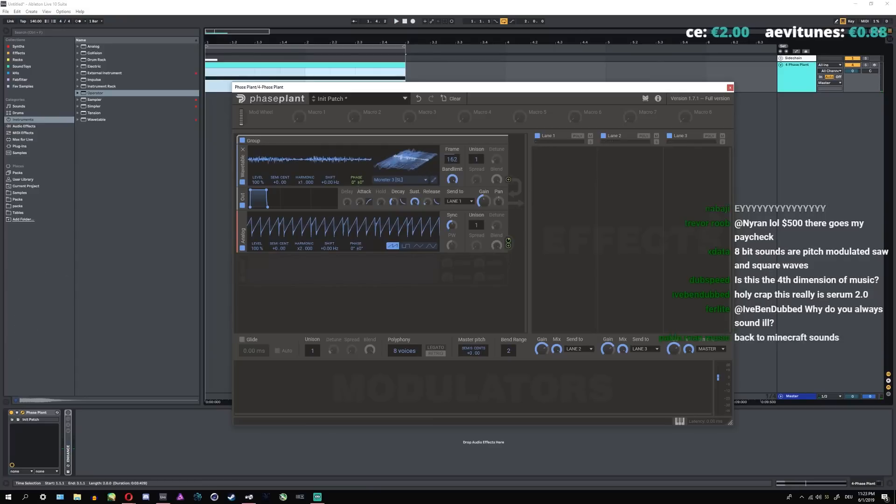
- Try wavetable frame 119, and replace Monster 3 with a user BassTables wavetable at frame 90 during playback
left_click_drag(416, 168, 435, 159)
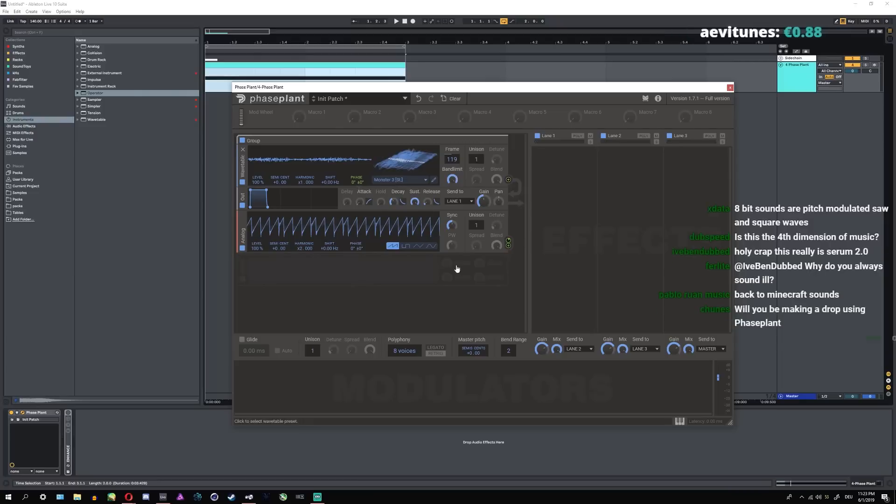
left_click(395, 180)
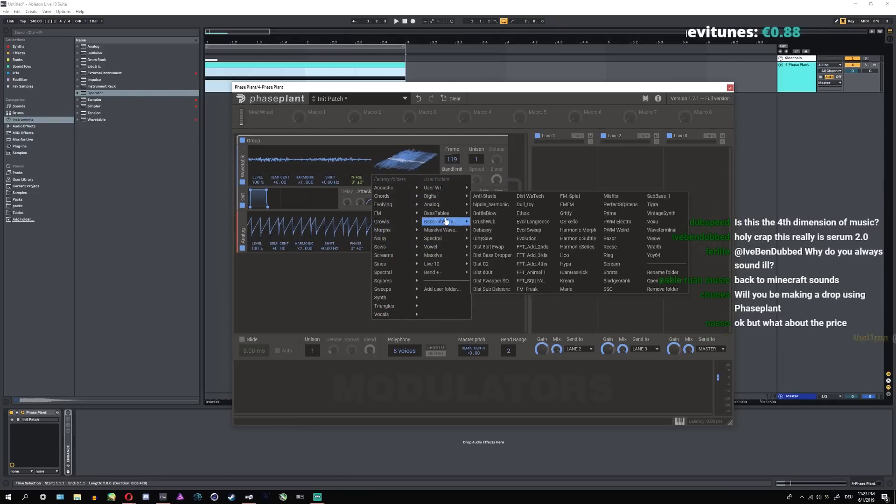
mouse_move(436, 213)
left_click(488, 222)
key("space")
mouse_move(407, 165)
left_mouse_down()
mouse_move(407, 189)
mouse_move(407, 178)
left_mouse_up()
- Vary the Analog oscillator's phase modulation amount on the BassTables wavetable and audition the change
left_click_drag(508, 242, 509, 210)
left_click_drag(508, 241, 508, 276)
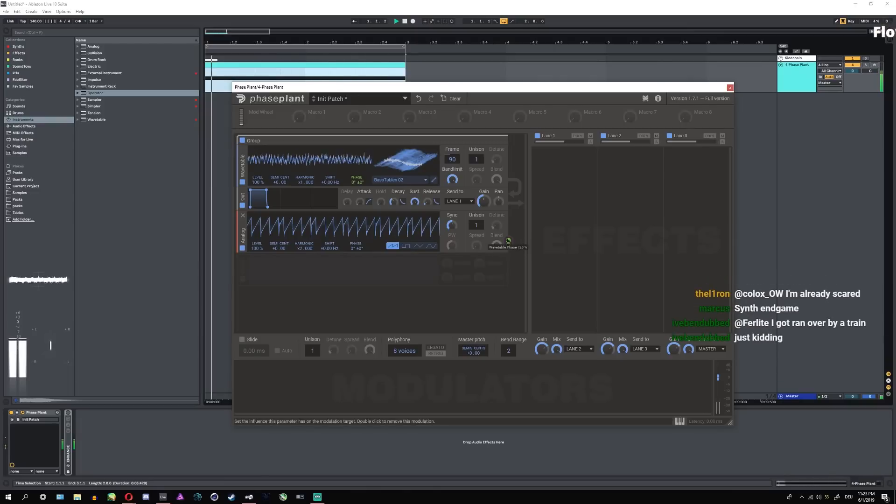
key("space")
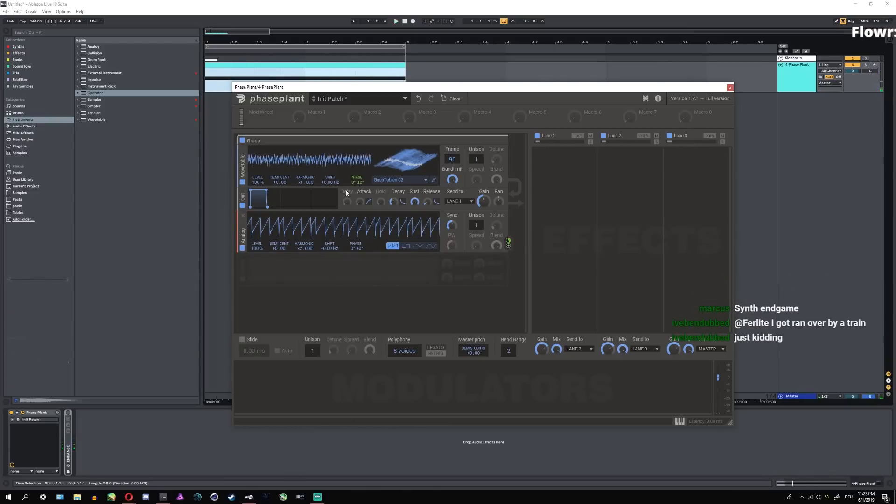
key("space")
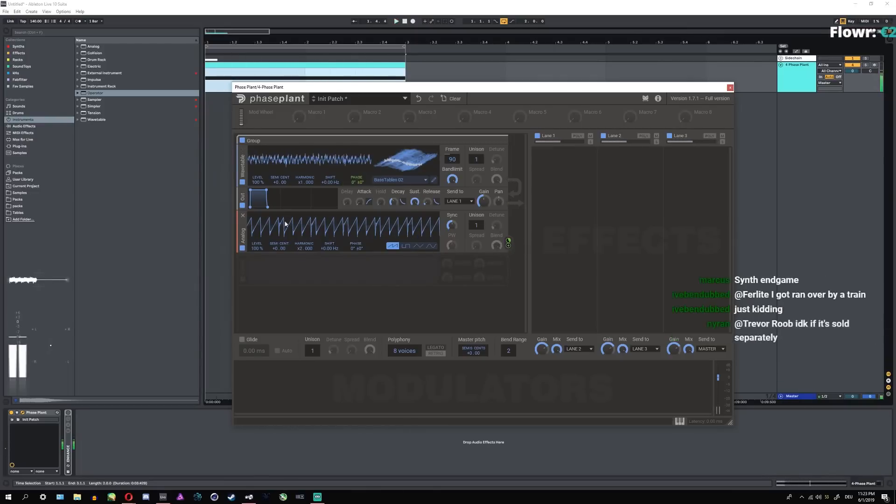
- Remove the Analog oscillator and the whole generator group, and start a new group with one Analog oscillator
left_click(243, 216)
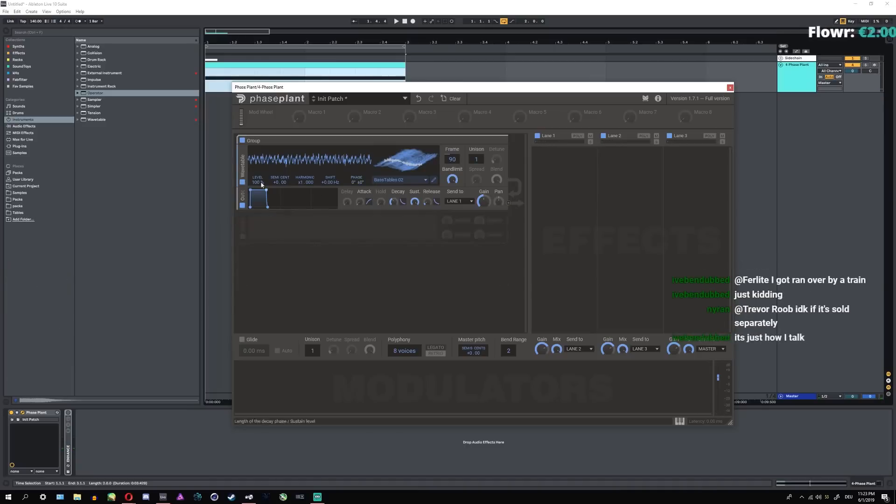
left_click(503, 143)
left_click(392, 178)
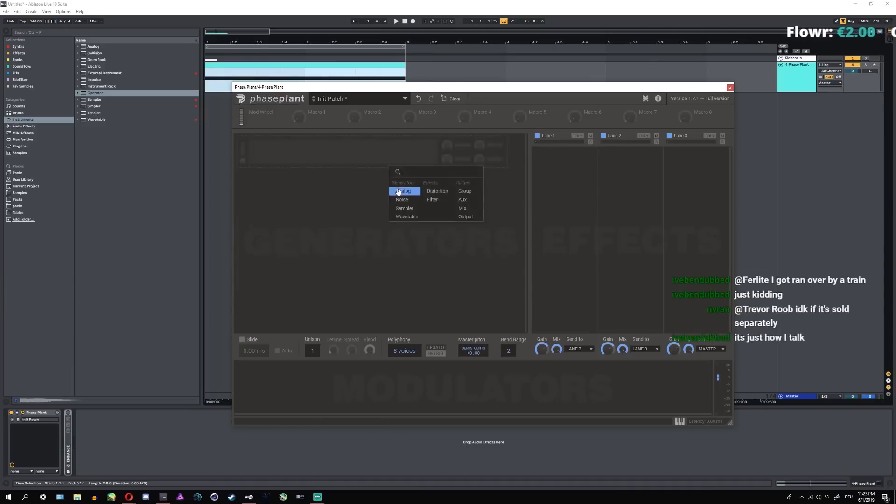
left_click(403, 184)
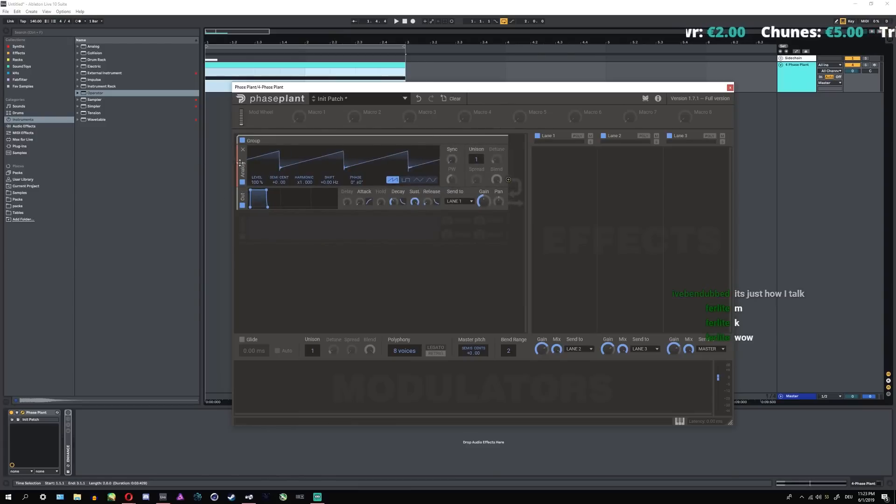
- Route the oscillator group's output to Lane 1
left_click(460, 201)
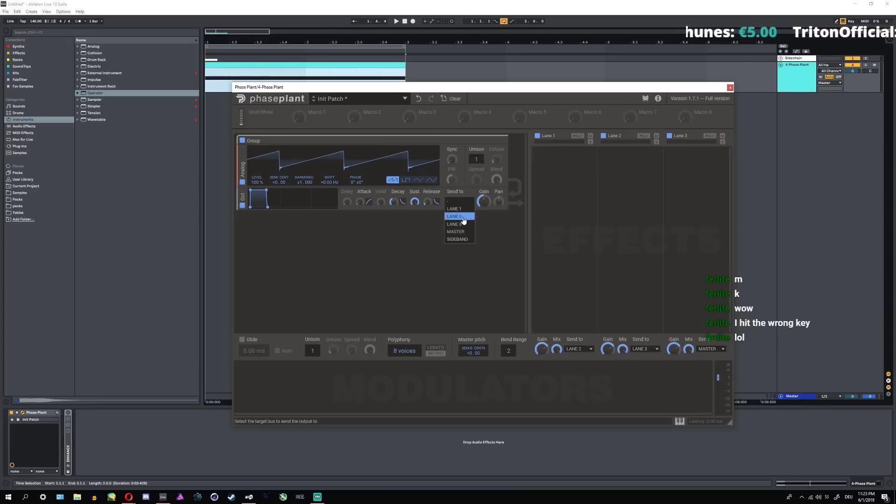
left_click(592, 307)
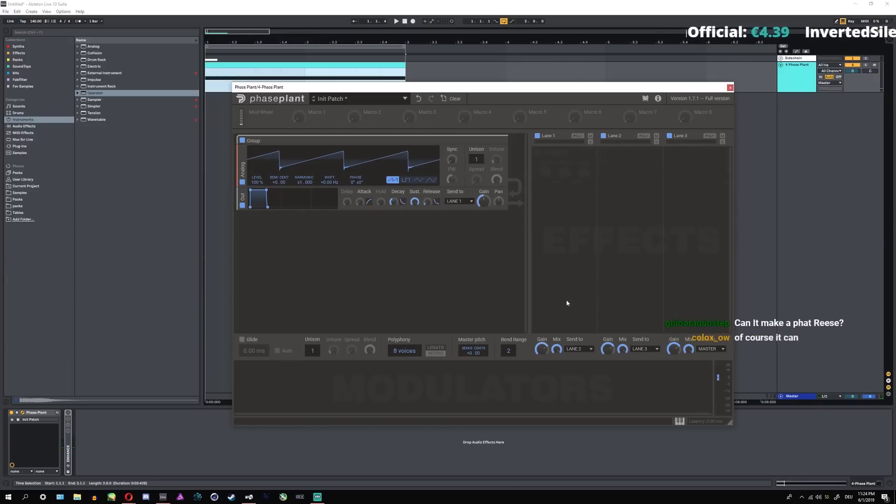
left_click(460, 201)
left_click(454, 209)
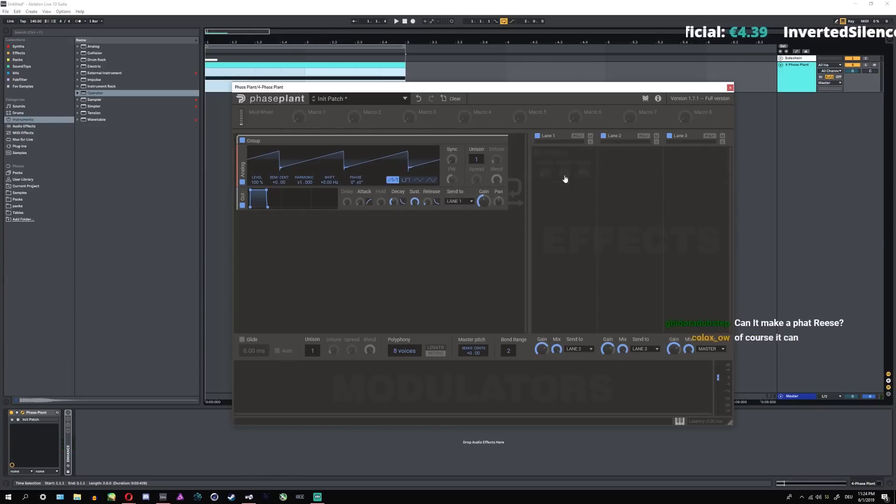
- Add a Faturator and a Filter to Lane 1, placing the Filter before the Faturator
left_click(573, 173)
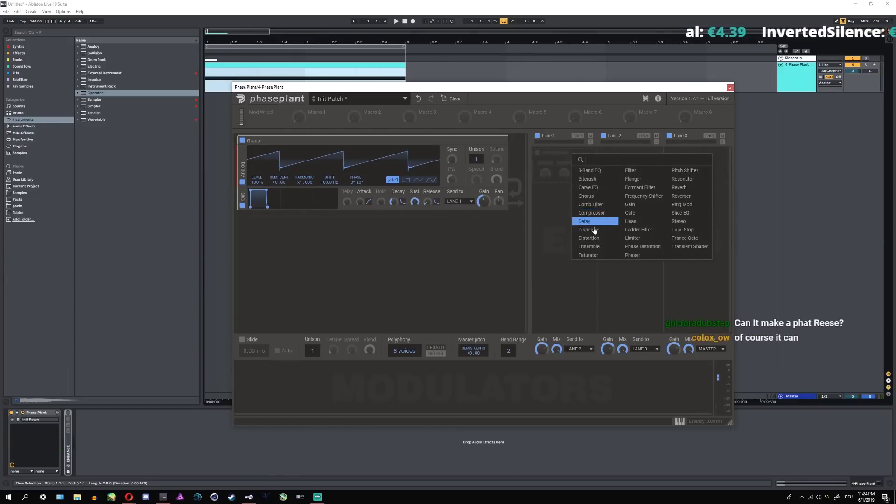
left_click(589, 254)
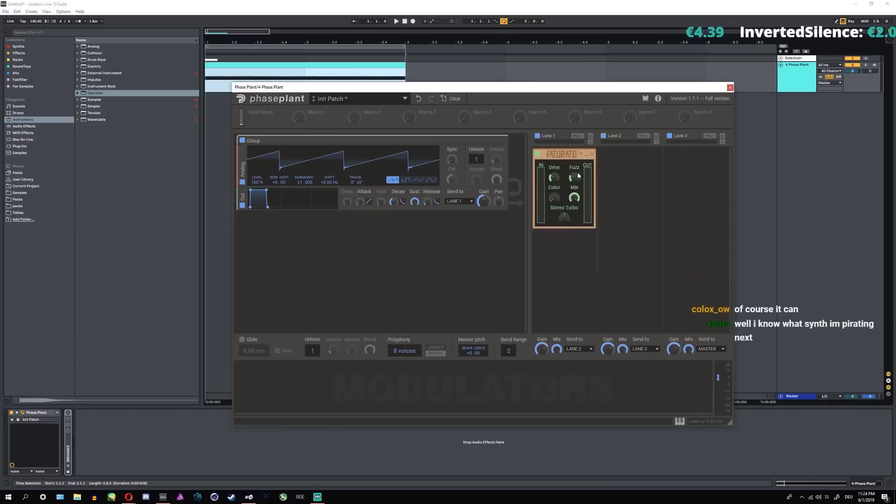
left_click(575, 259)
left_click(609, 271)
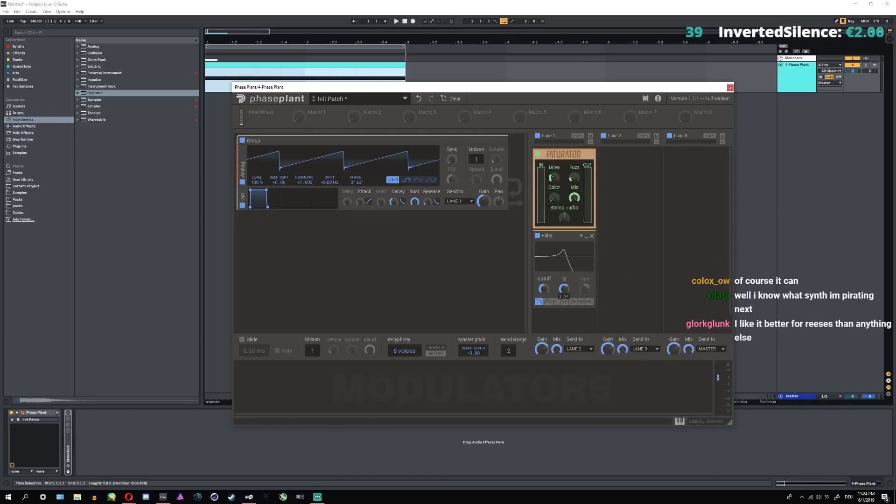
left_click_drag(553, 233, 548, 155)
- Adjust the Lane 1 Filter's cutoff and raise its Q while auditioning the loop
key("space")
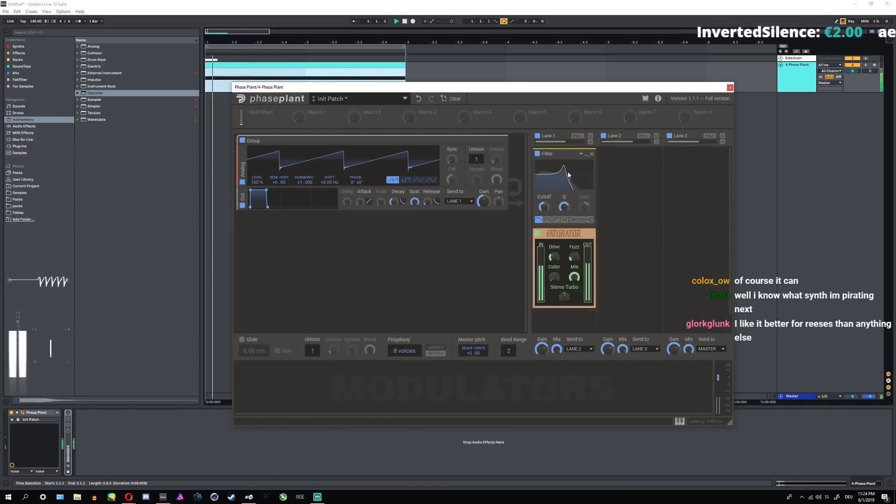
left_click_drag(544, 206, 544, 209)
left_click_drag(565, 206, 545, 210)
key("space")
key("space")
key("space")
key("space")
key("space")
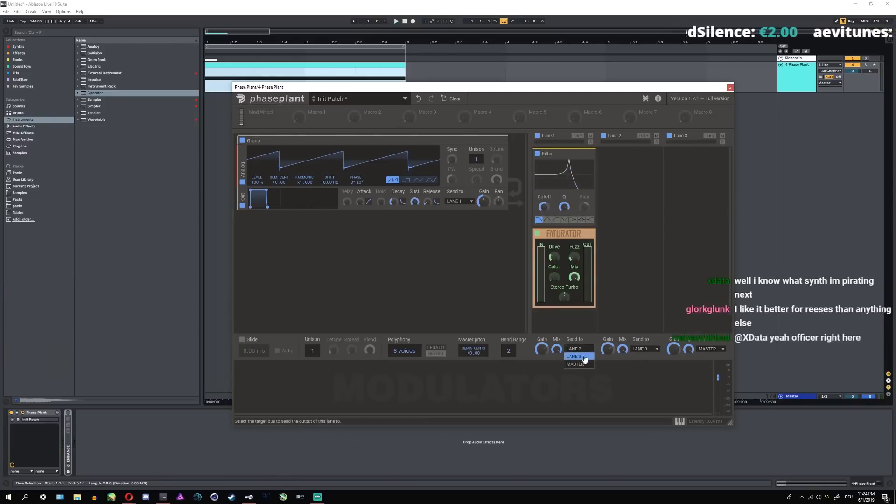
- Add a Frequency Shifter to Lane 2 and set its shift to 848 Hz
left_click(631, 175)
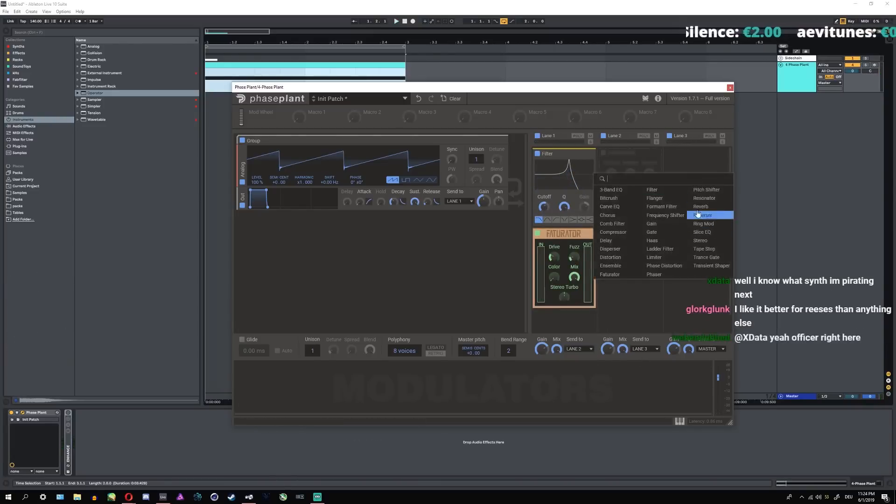
left_click(673, 219)
key("space")
left_click_drag(629, 171, 629, 126)
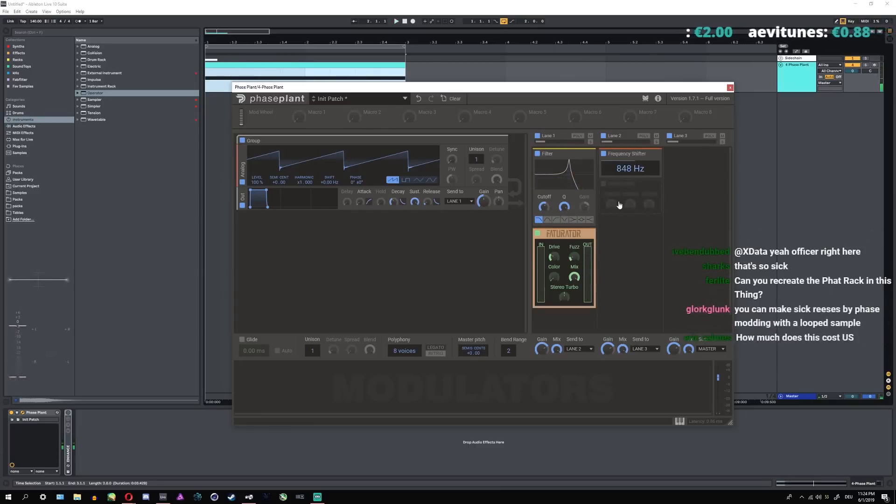
- Minimize the Filter and Faturator effects in Lane 1
left_click(686, 155)
left_click(675, 254)
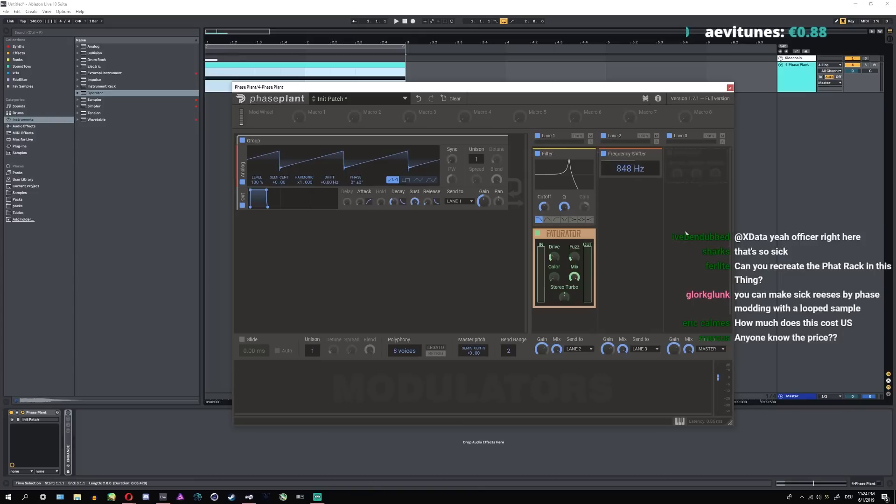
left_click(591, 155)
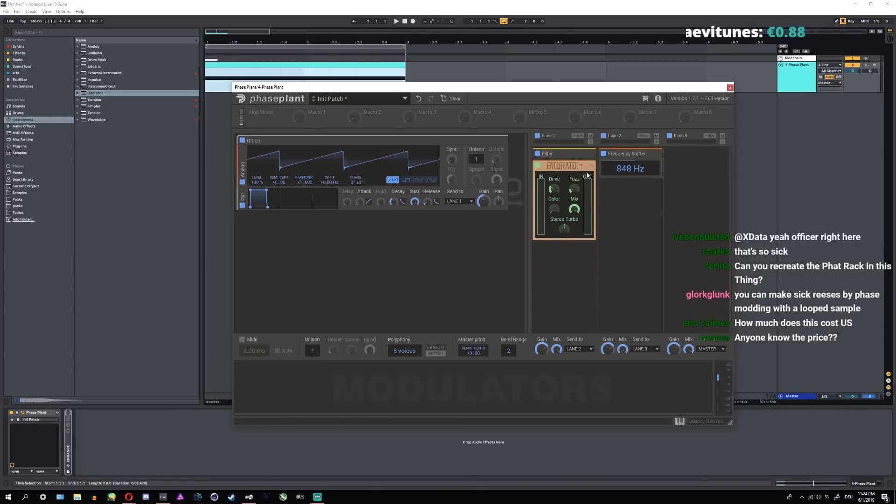
left_click(587, 179)
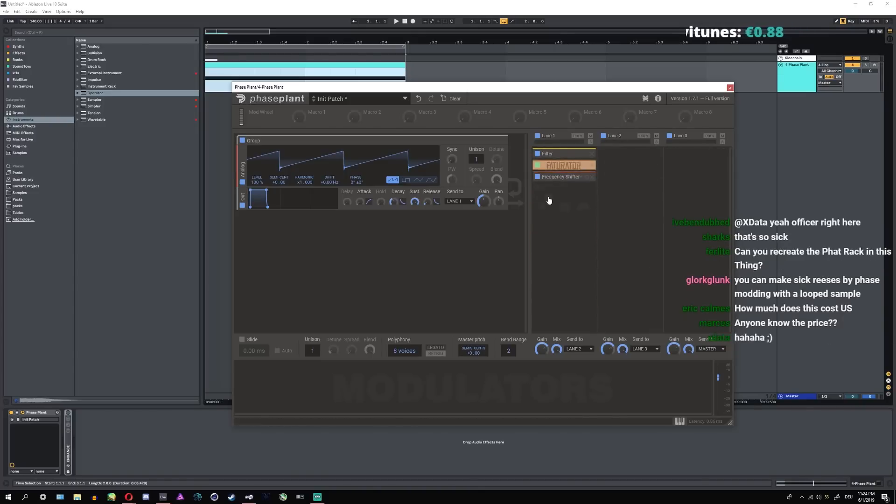
- Move the Frequency Shifter from Lane 1 back to Lane 2, try it there, and remove it
left_click_drag(562, 176, 628, 154)
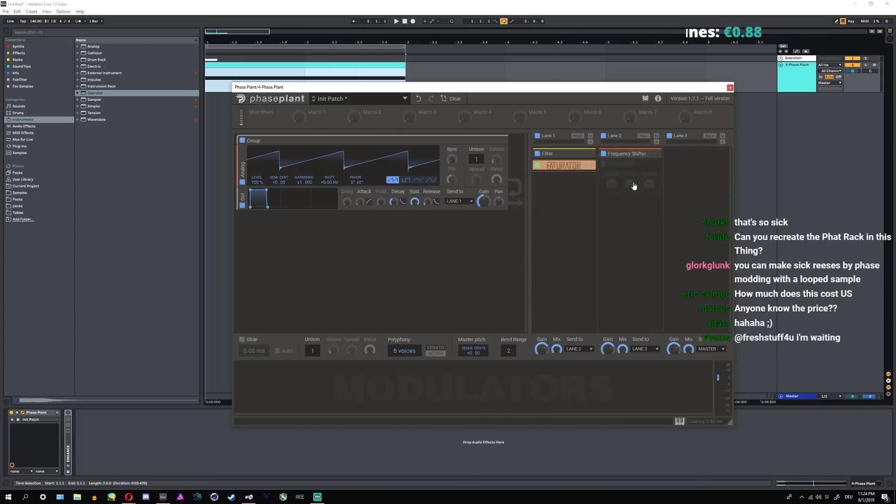
left_click(653, 155)
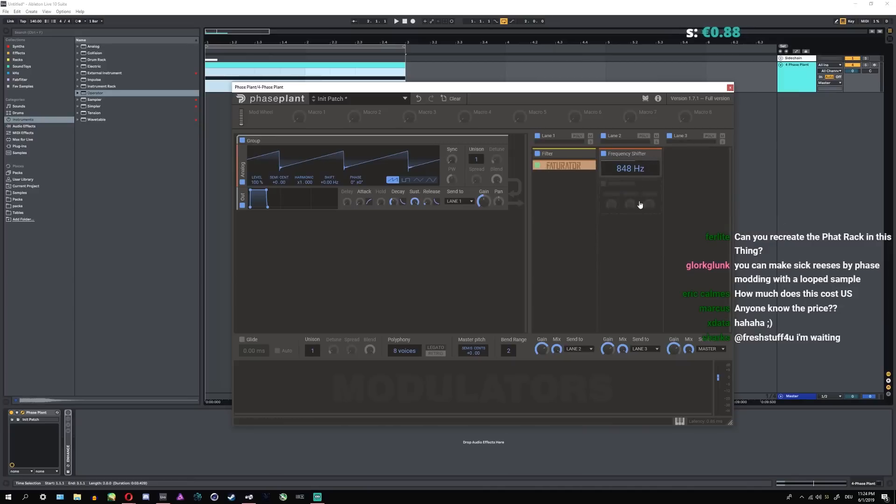
left_click_drag(622, 350, 623, 289)
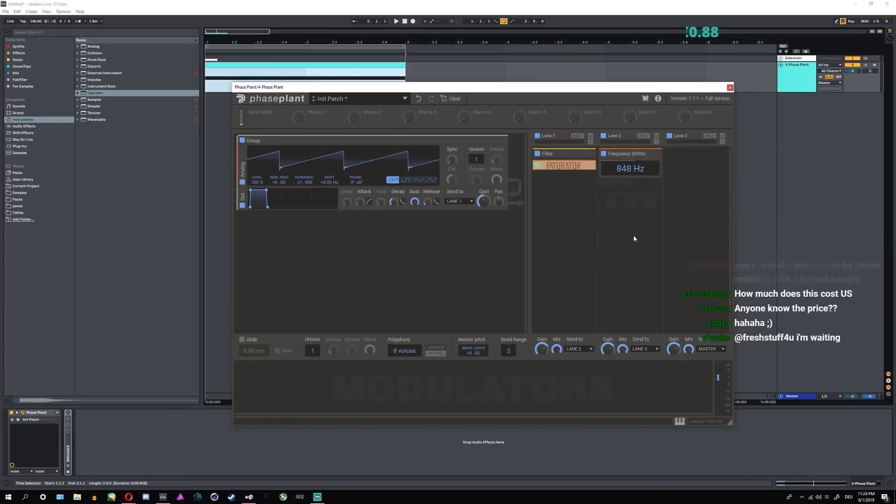
key("space")
left_click(656, 155)
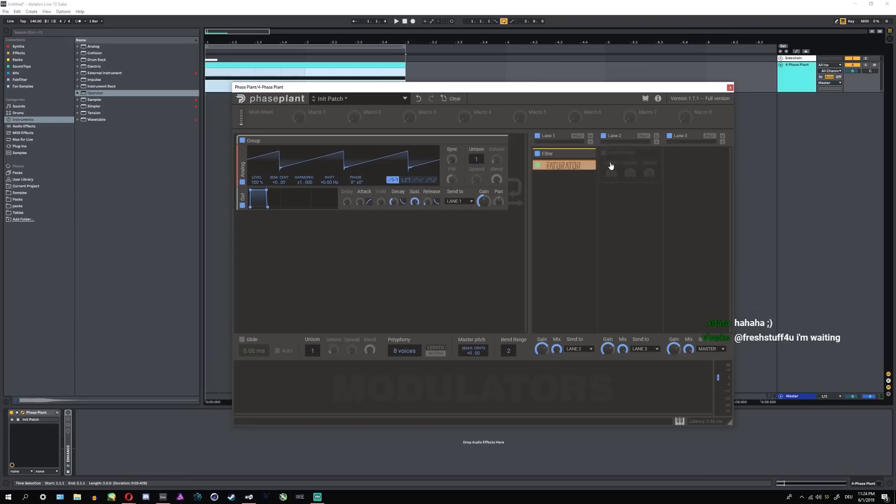
- Add a Pitch Shifter to Lane 2 with Correlate off and its pitch set to +12.00 semitones
left_click(610, 166)
left_click(710, 177)
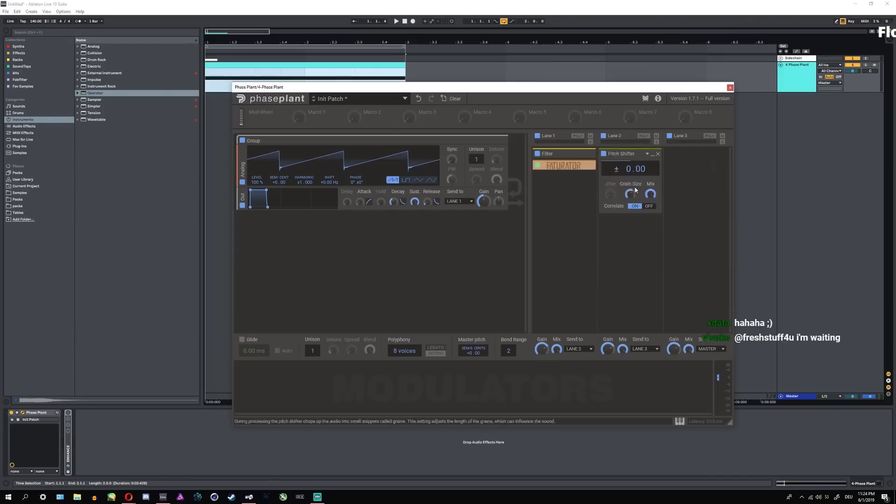
left_click(649, 206)
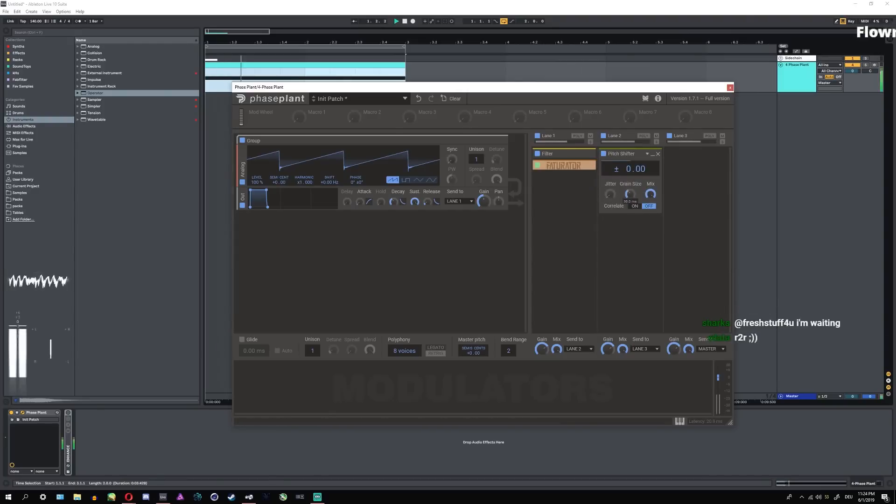
left_click_drag(630, 168, 630, 148)
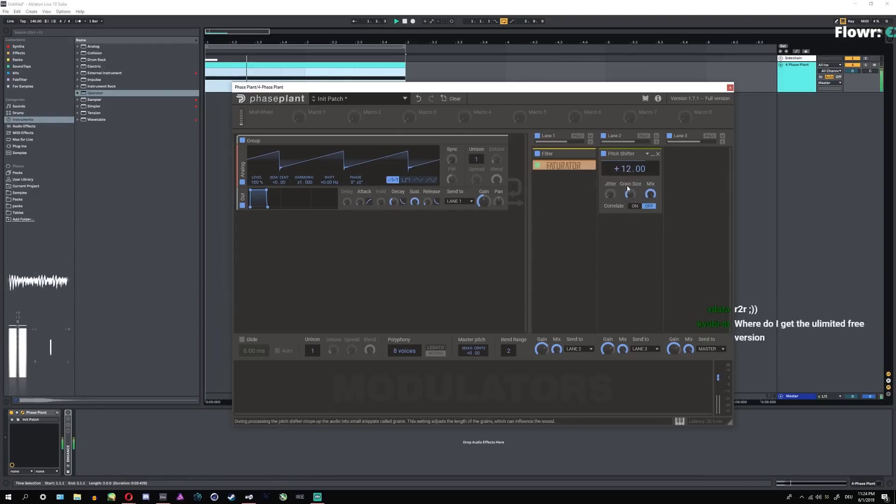
key("space")
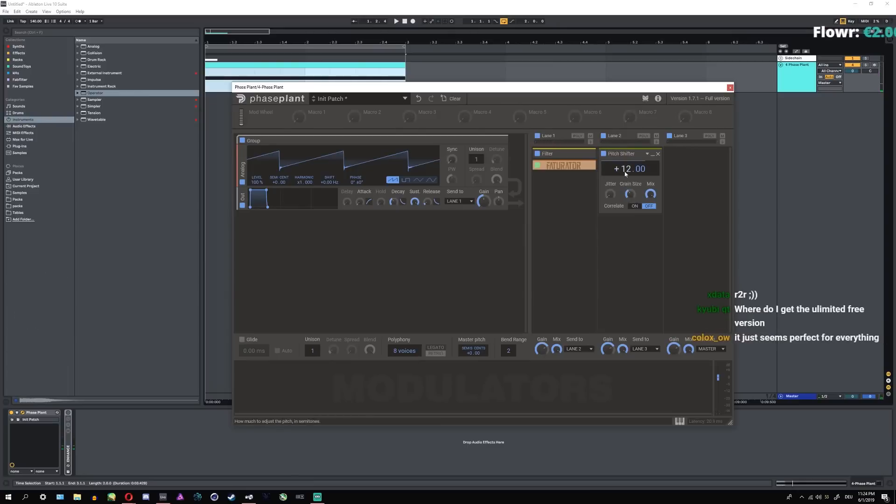
- Duplicate the Pitch Shifter below the original in Lane 2 and lower the copy's Mix
left_click_drag(624, 154, 630, 222)
left_click_drag(651, 261, 651, 281)
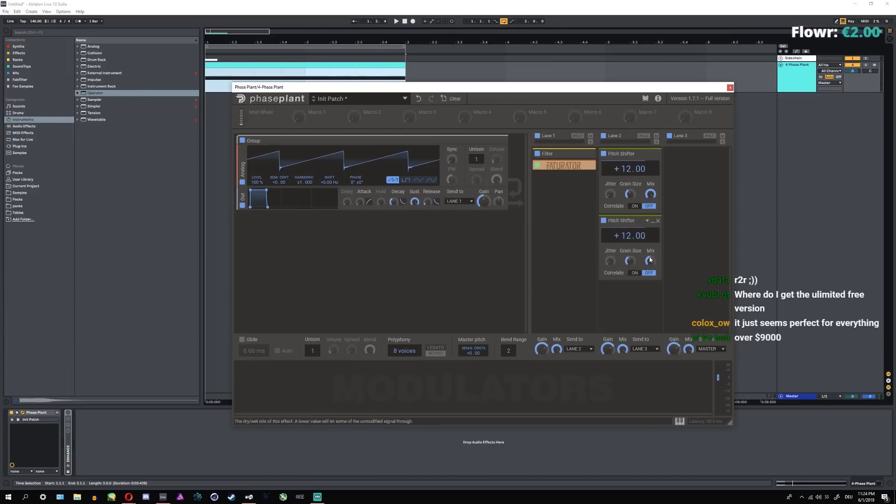
key("space")
key("space")
- Duplicate the second Pitch Shifter to add a third one in Lane 2, and audition the chain
left_click_drag(622, 220, 628, 289)
key("space")
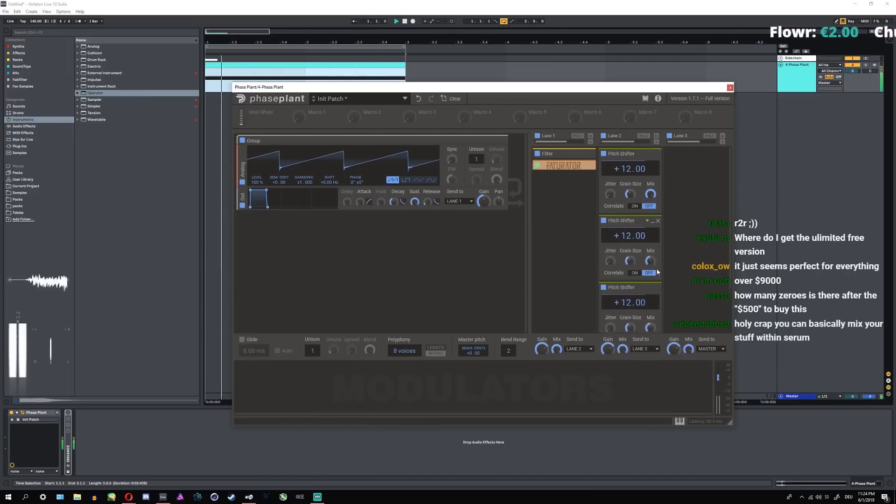
scroll(656, 275, "down", 2)
scroll(641, 275, "up", 2)
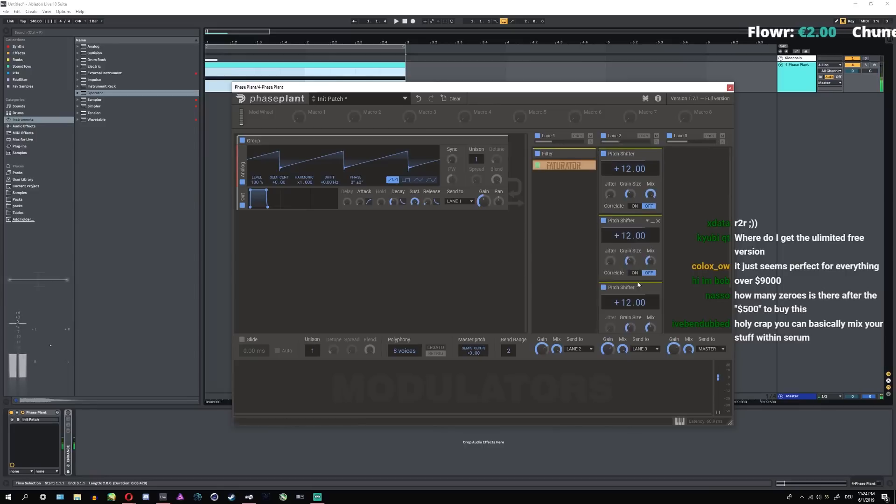
- Turn Correlate on for the three Pitch Shifters and turn down Lane 2's Mix while auditioning
left_click(635, 273)
left_click(634, 206)
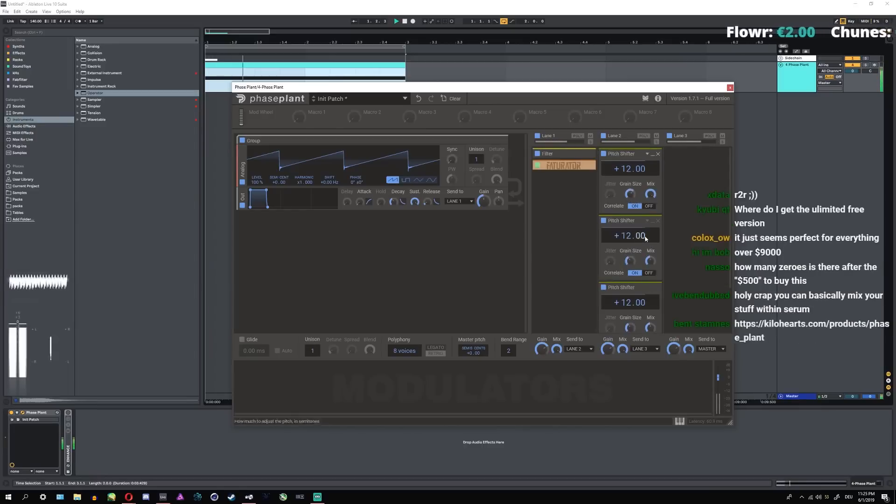
scroll(636, 317, "down", 2)
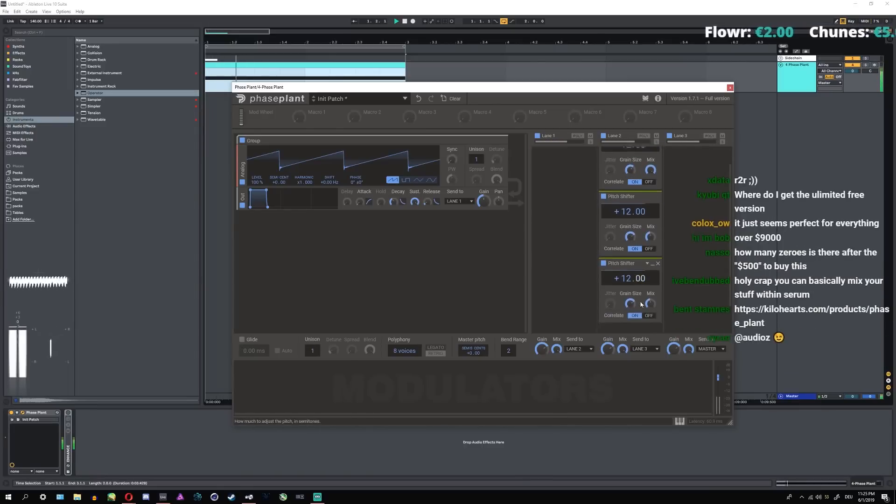
scroll(653, 302, "down", 2)
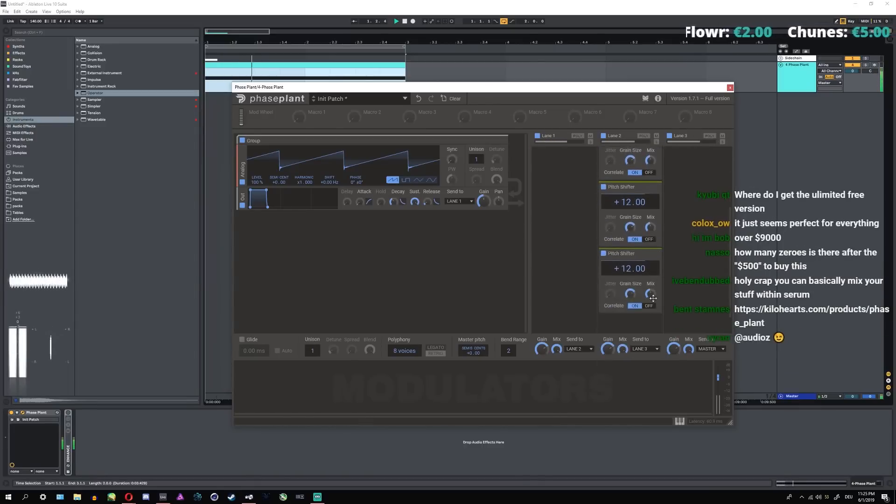
left_click_drag(622, 352, 622, 436)
key("space")
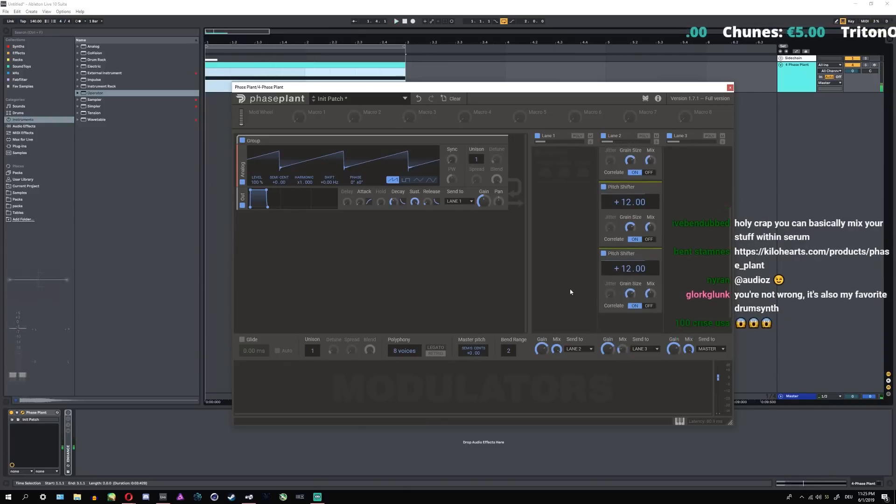
- Load the Bass 1 preset from the user presets and adjust Lane 2's Mix during playback
left_click(357, 101)
left_click(260, 121)
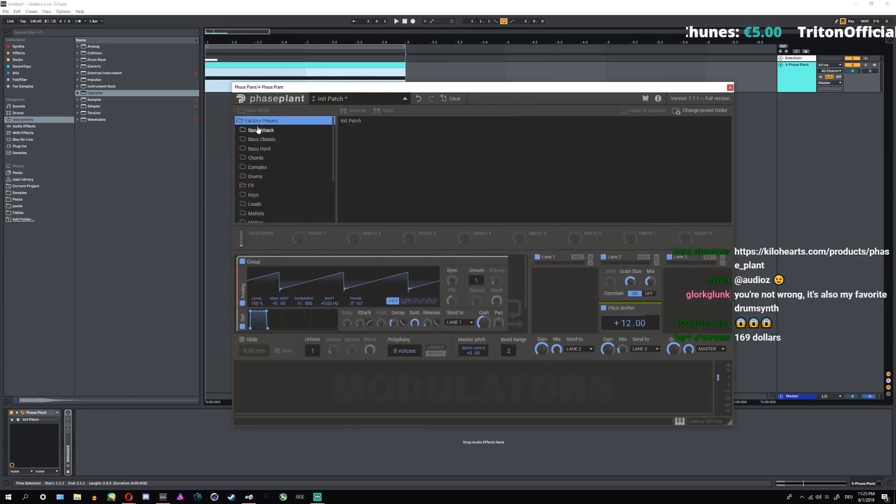
left_click(258, 130)
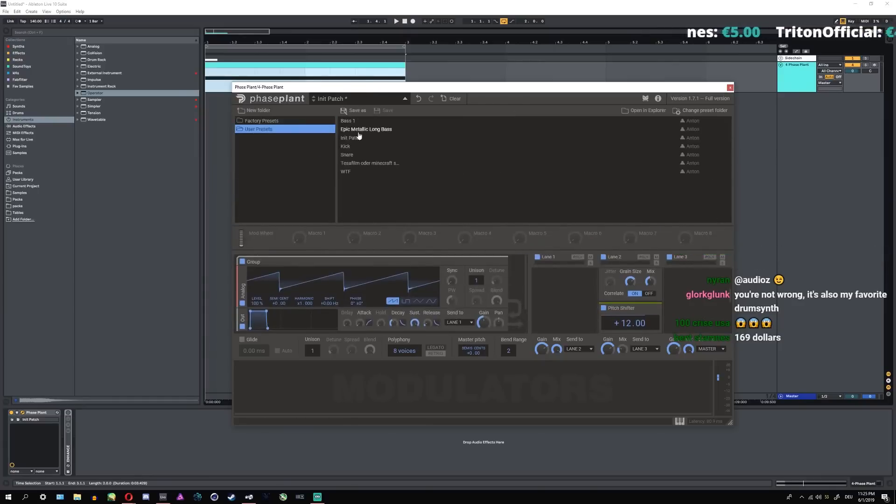
left_click(357, 98)
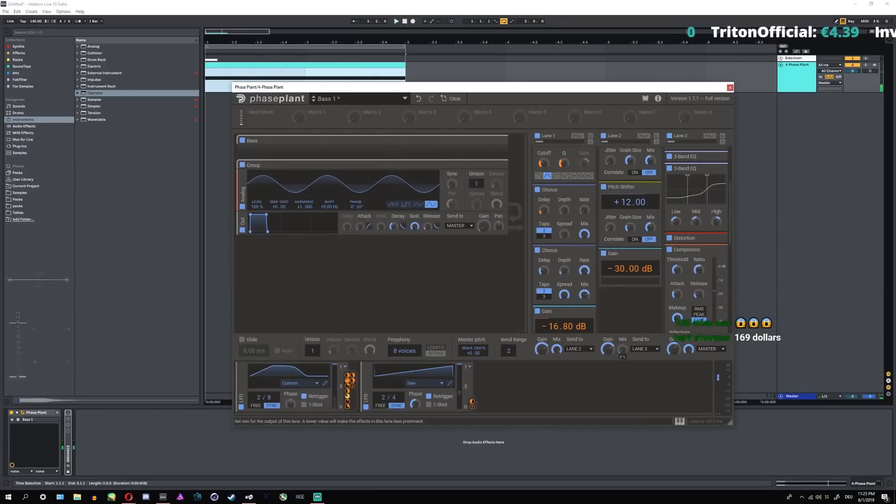
key("space")
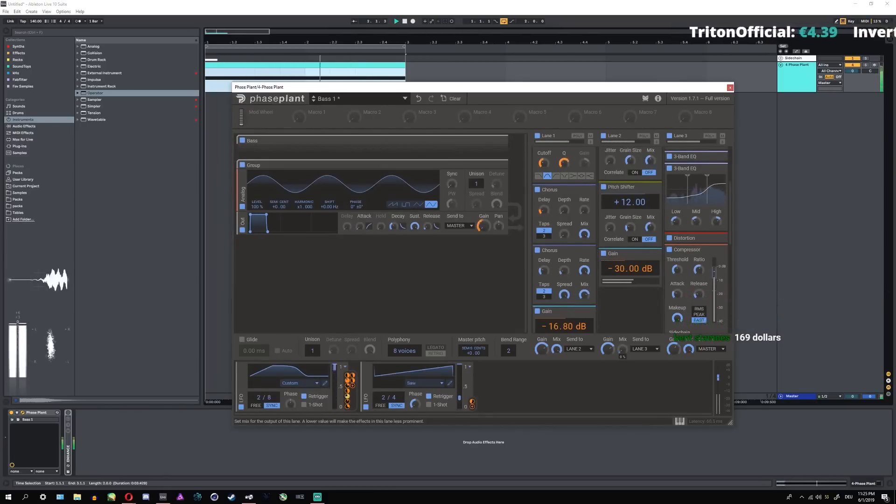
mouse_move(623, 349)
left_mouse_down()
mouse_move(622, 309)
mouse_move(625, 352)
left_mouse_up()
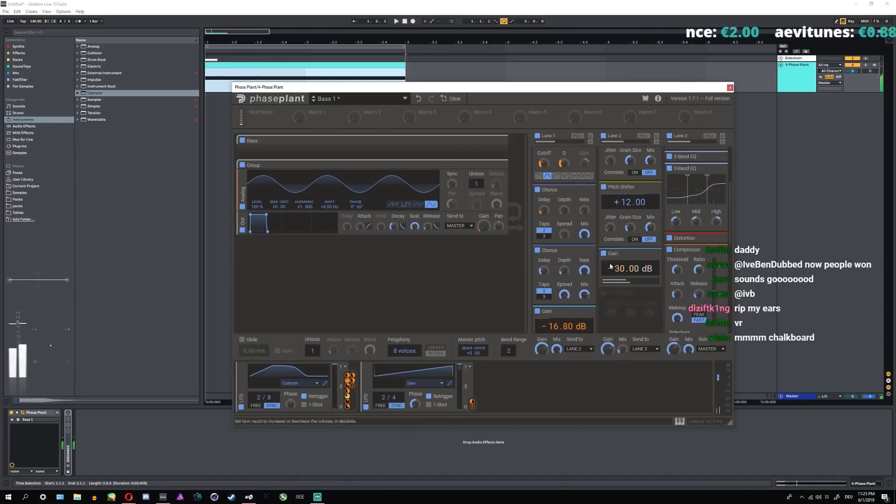
- Collapse every effect in Lane 3 so the whole chain fits in the lane
scroll(621, 201, "up", 5)
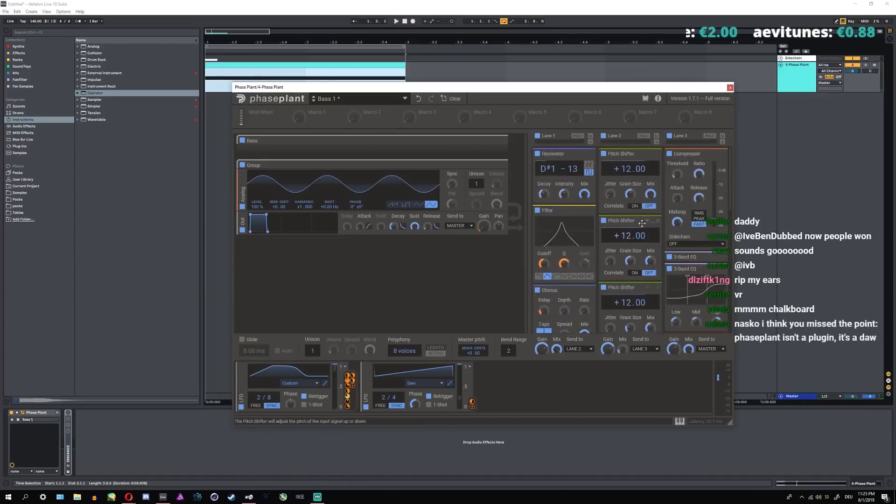
left_click(718, 153)
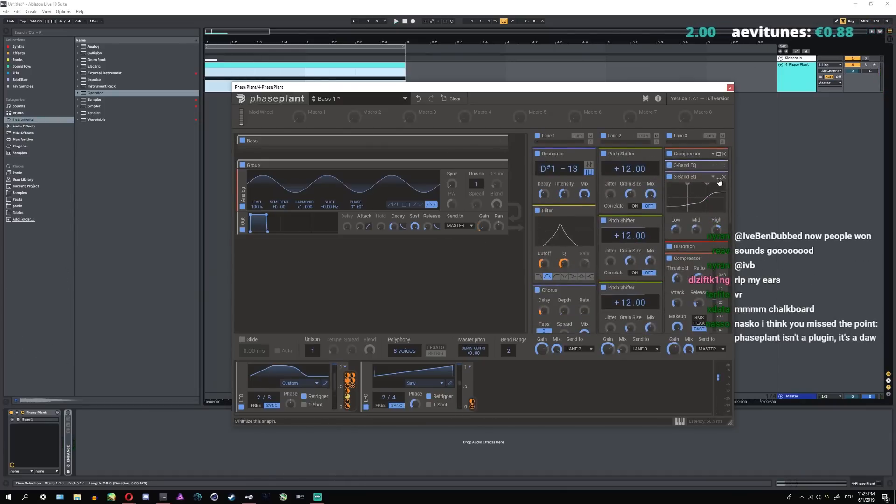
left_click(718, 177)
left_click(718, 200)
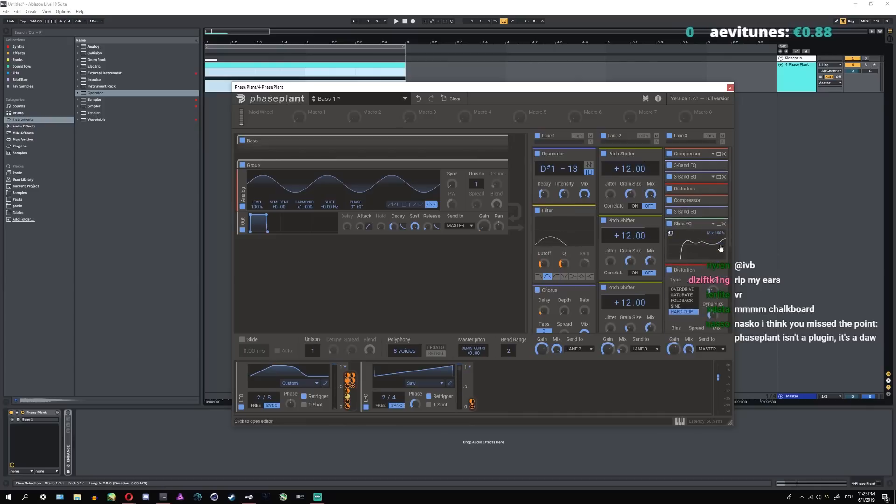
left_click(718, 223)
left_click(719, 235)
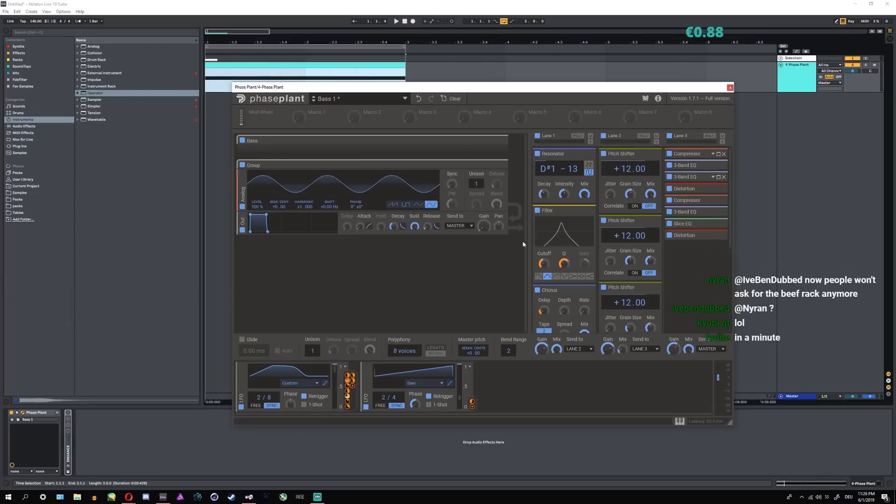
- Audition the bass patch and reset the synth to the empty Init Patch
key("space")
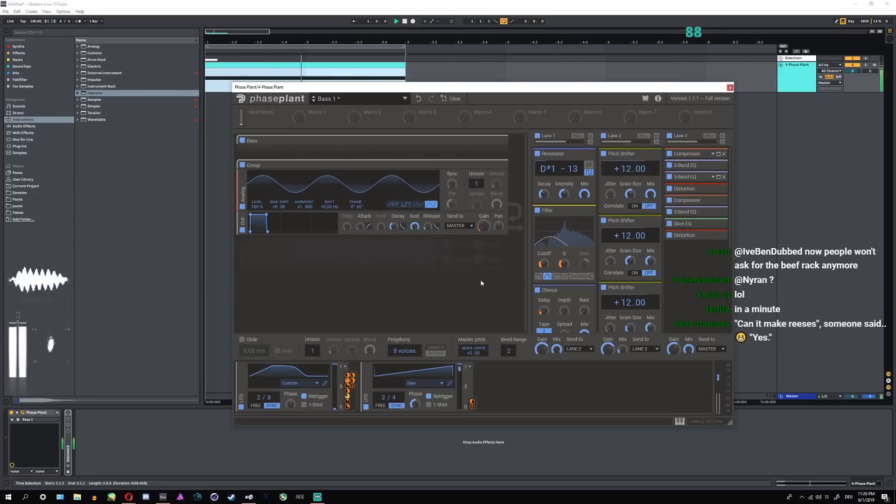
left_click(455, 98)
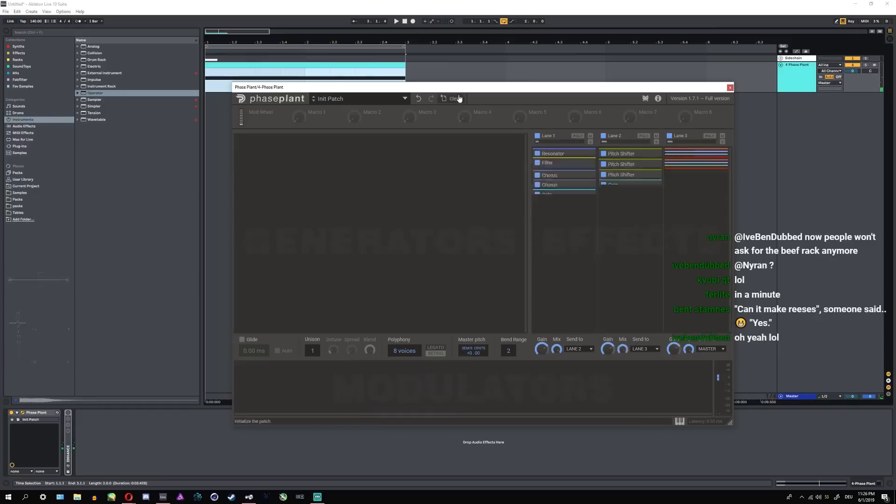
left_click(394, 162)
left_click(417, 179)
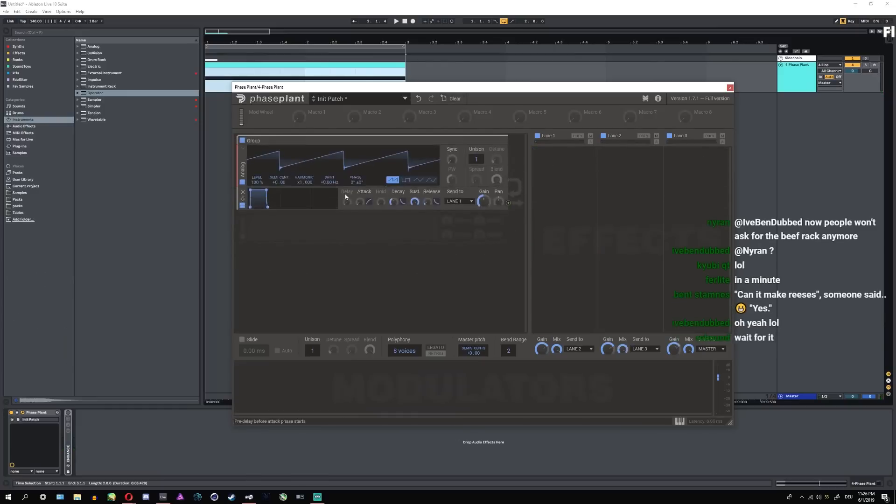
left_click(503, 141)
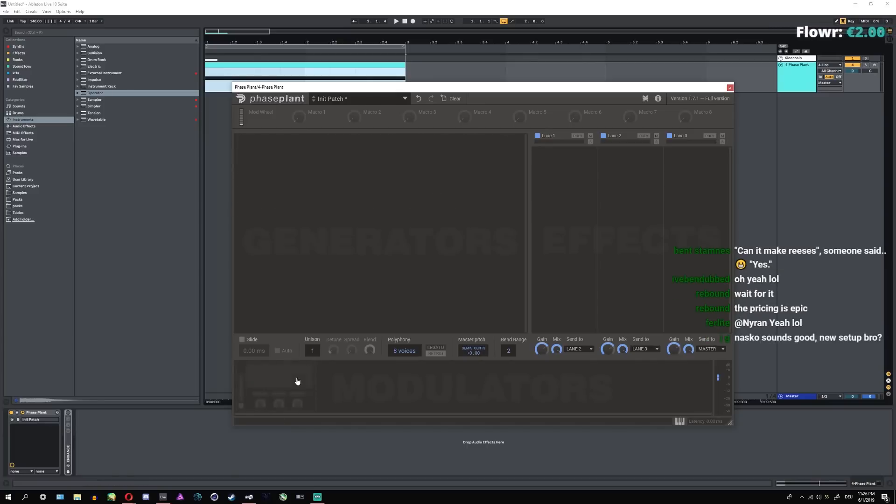
left_click(299, 378)
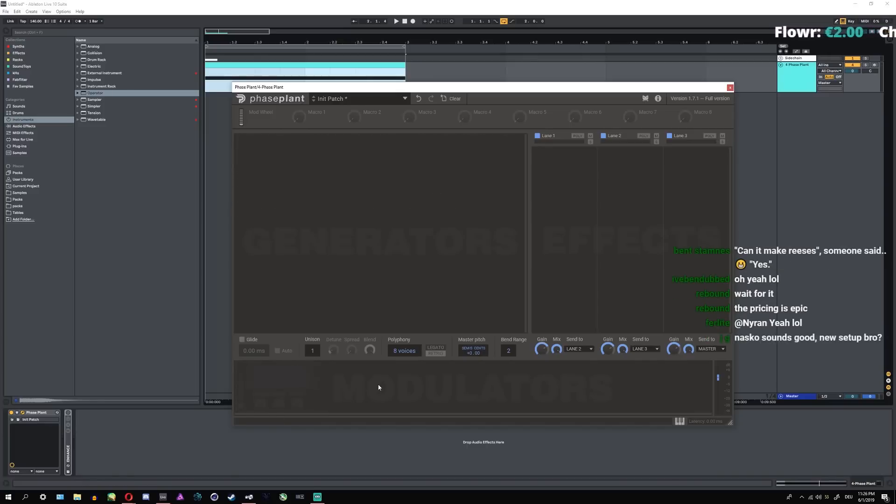
- Add an Analog oscillator to the empty generator area and raise its Harmonic to x6
left_click(321, 159)
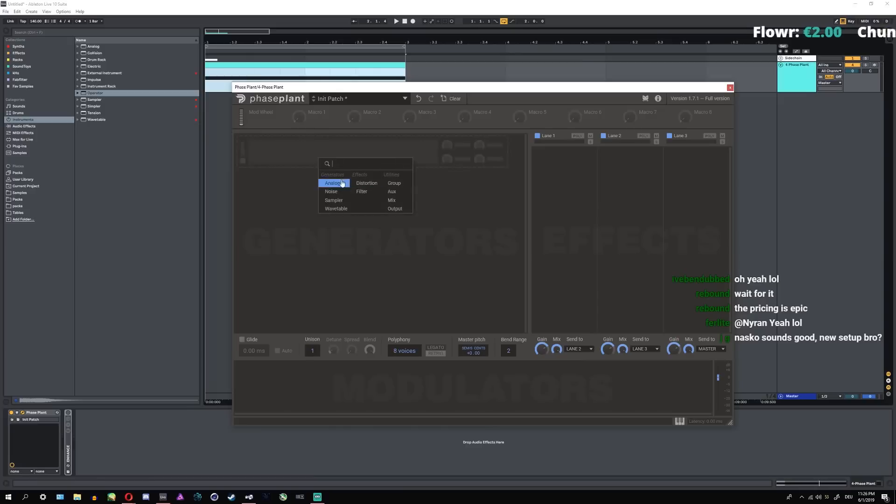
left_click(341, 182)
scroll(299, 183, "up", 5)
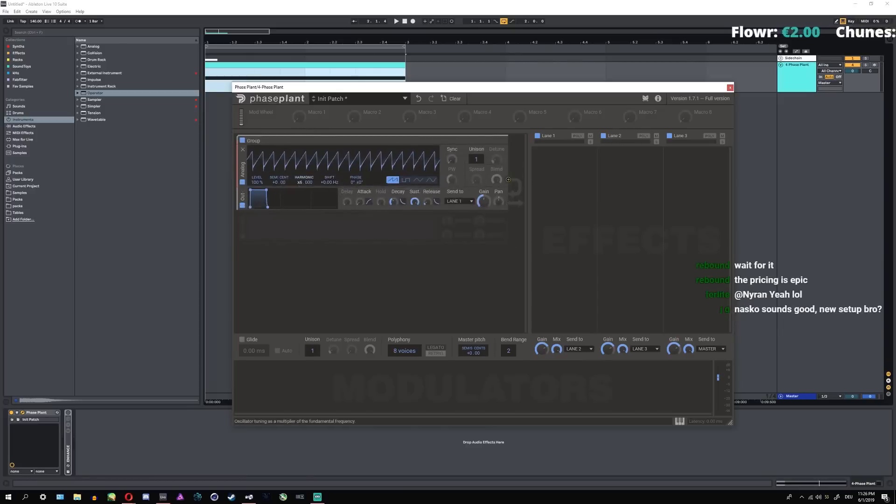
- Add an Envelope, an LFO and a Random modulator side by side
left_click(280, 375)
left_click(288, 379)
left_click(430, 374)
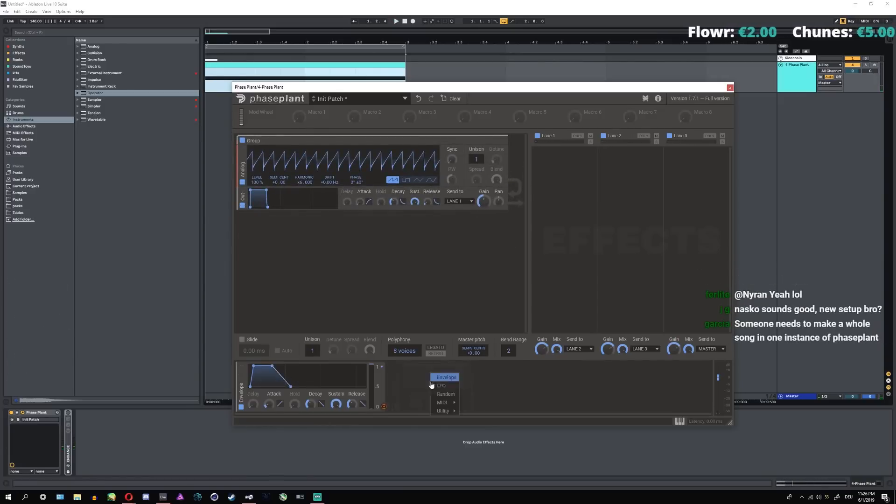
left_click(439, 384)
left_click(554, 376)
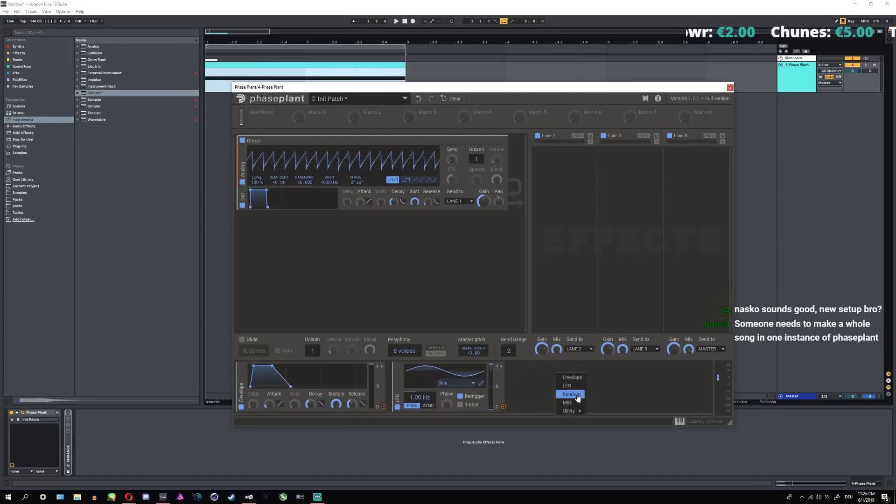
left_click(564, 393)
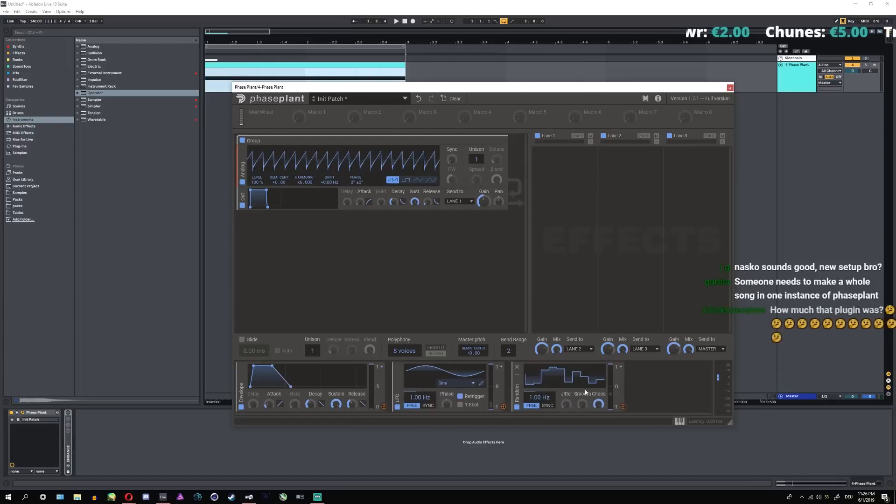
- Remove the Random and Envelope modulators and duplicate the collapsed LFO into a long row of copies
left_click(517, 368)
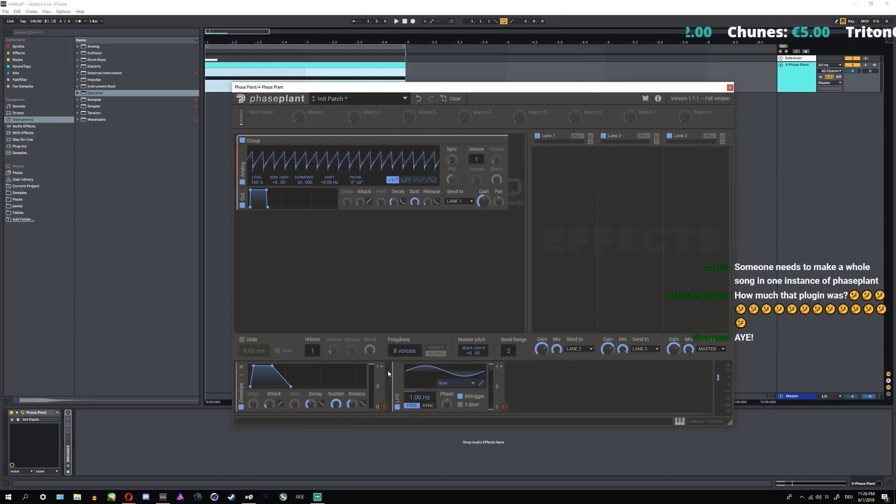
left_click(242, 366)
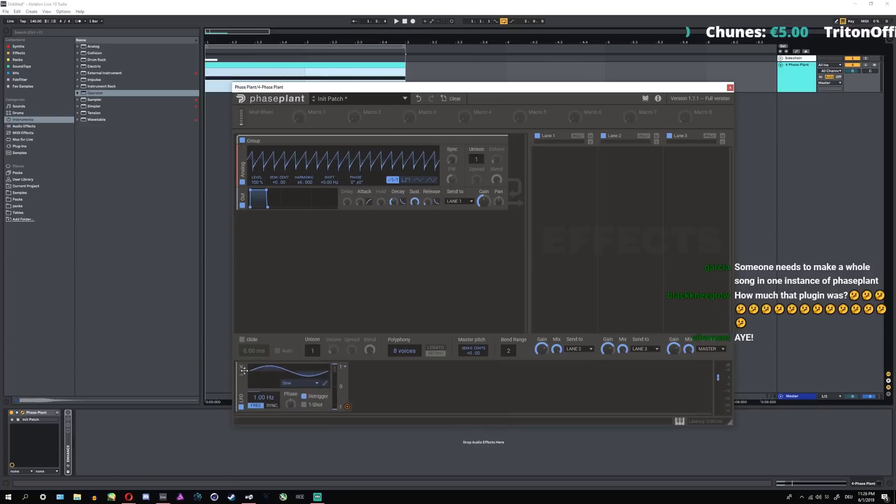
double_click(240, 377)
left_click_drag(240, 387, 285, 396)
left_click_drag(283, 395, 331, 394)
left_click_drag(310, 396, 474, 395)
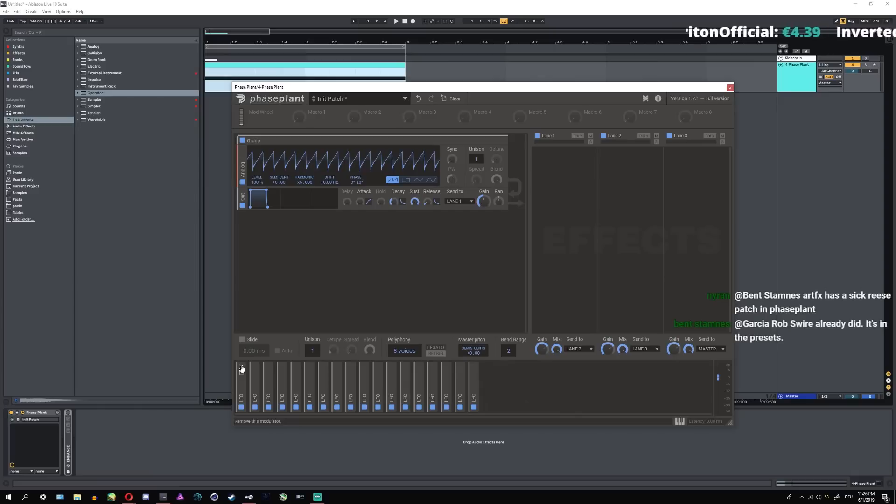
- Remove all of the duplicated LFOs to empty the modulator area
double_click(241, 369)
double_click(241, 369)
double_click(241, 369)
double_click(242, 369)
double_click(242, 369)
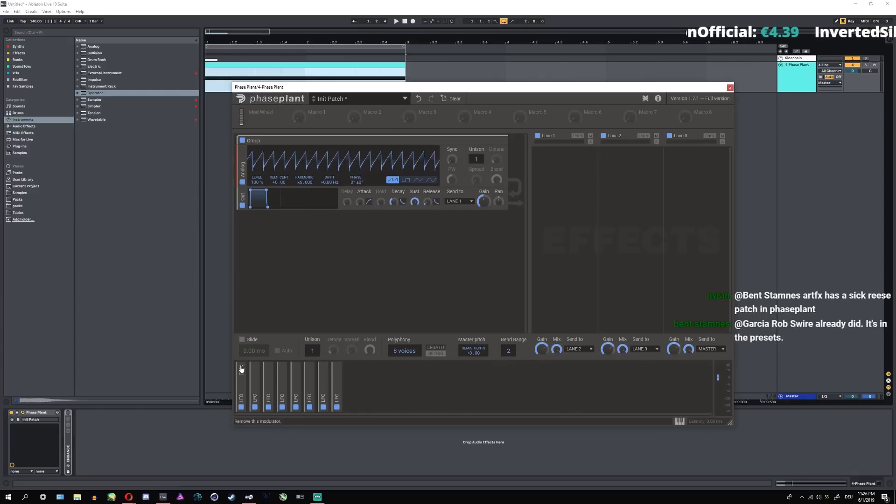
double_click(242, 369)
double_click(242, 369)
double_click(241, 370)
double_click(241, 369)
- Add a single LFO modulator and set its shape to Saw
left_click(274, 374)
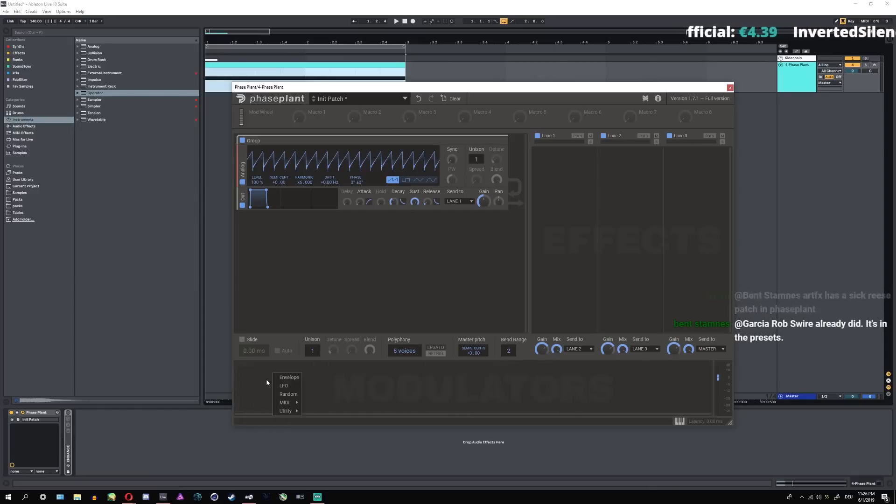
left_click(293, 386)
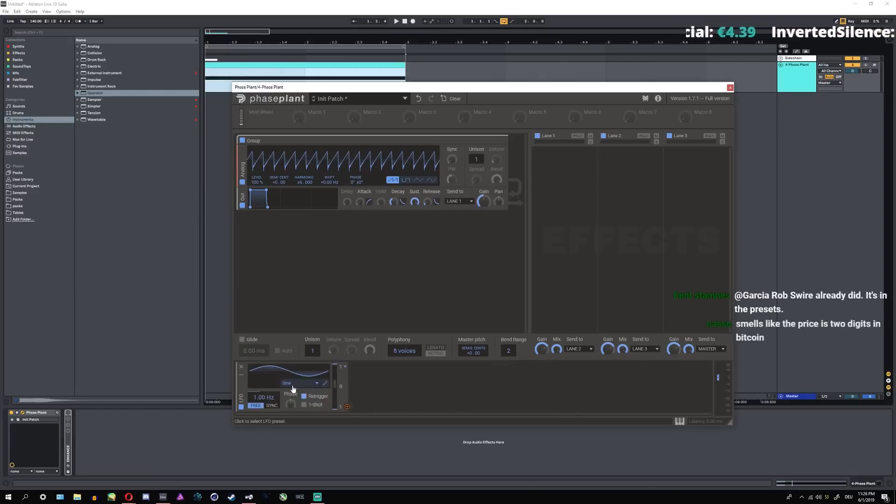
left_click(318, 384)
left_click(312, 396)
- Open the LFO in the Curve Editor and reshape its curve into a triangle from -100% to a 100% peak at 4/8
left_click(324, 384)
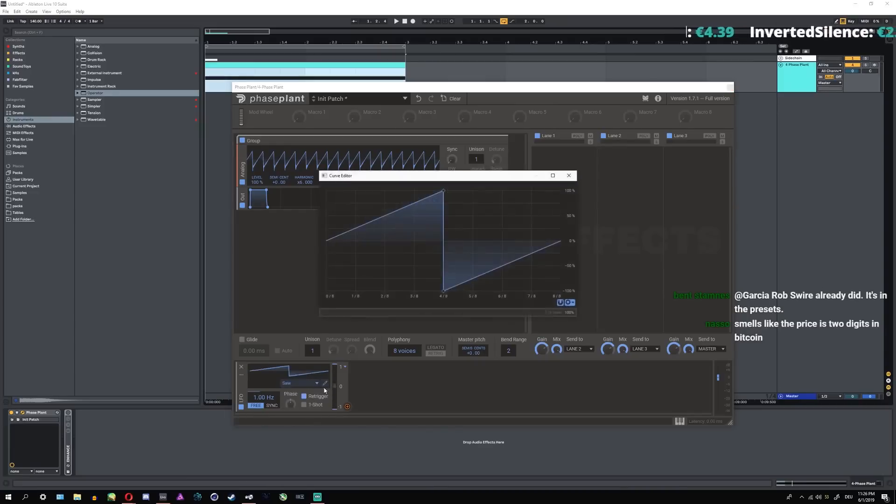
left_click_drag(444, 190, 326, 292)
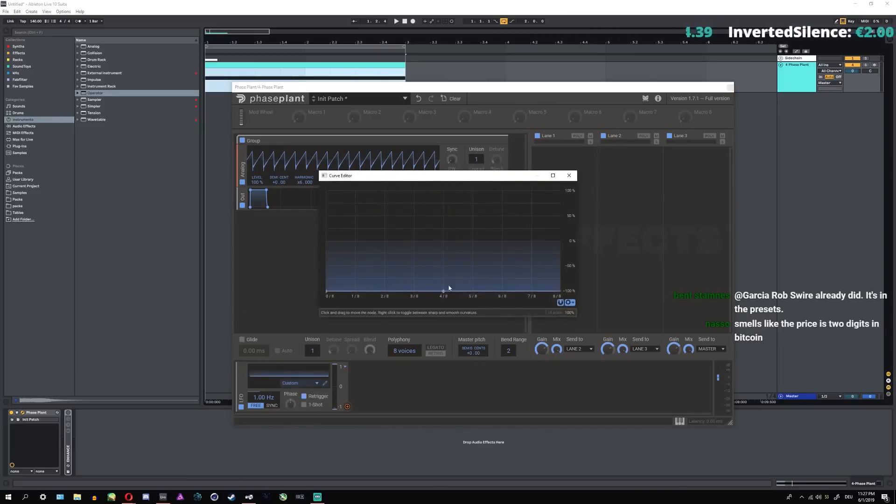
left_click_drag(444, 291, 443, 189)
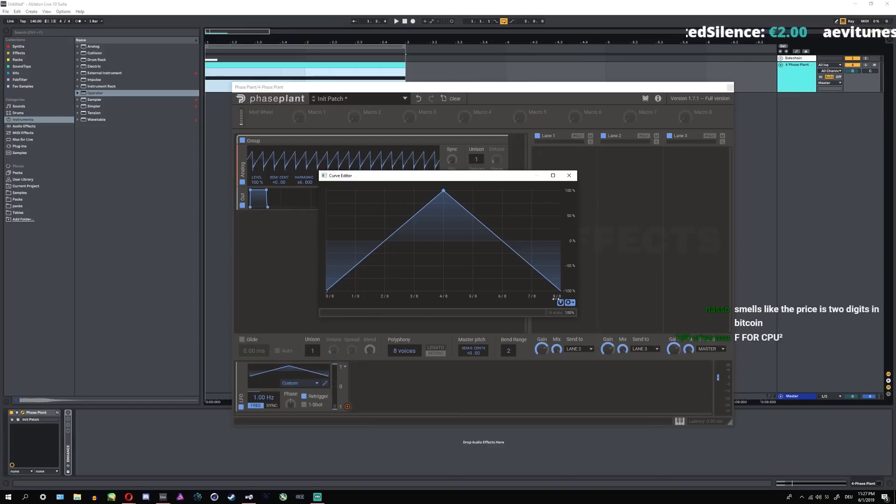
- Move the curve's peak to about 2.3/8 and bend the falling side inward with a node near 5/8
left_click_drag(443, 191, 395, 192)
mouse_move(365, 235)
left_mouse_down()
mouse_move(371, 273)
mouse_move(358, 243)
left_mouse_up()
double_click(356, 244)
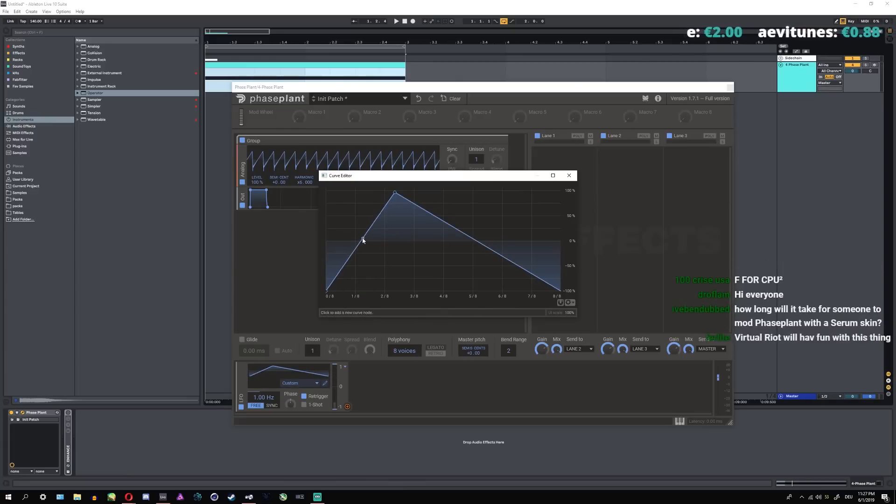
left_click_drag(497, 254, 472, 263)
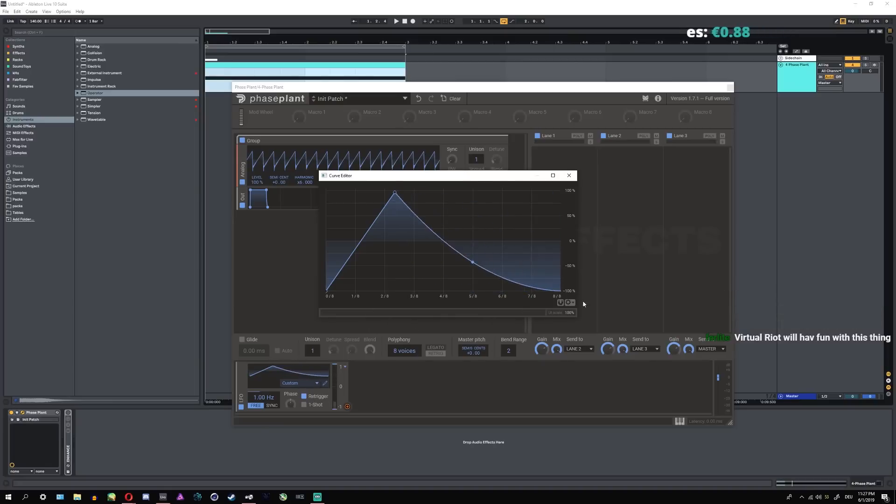
- In a smaller, repositioned Curve Editor, shape the curve into a rounded plateau with -100% nodes at about 1.2/8 and 6.4/8
left_click_drag(577, 319, 461, 295)
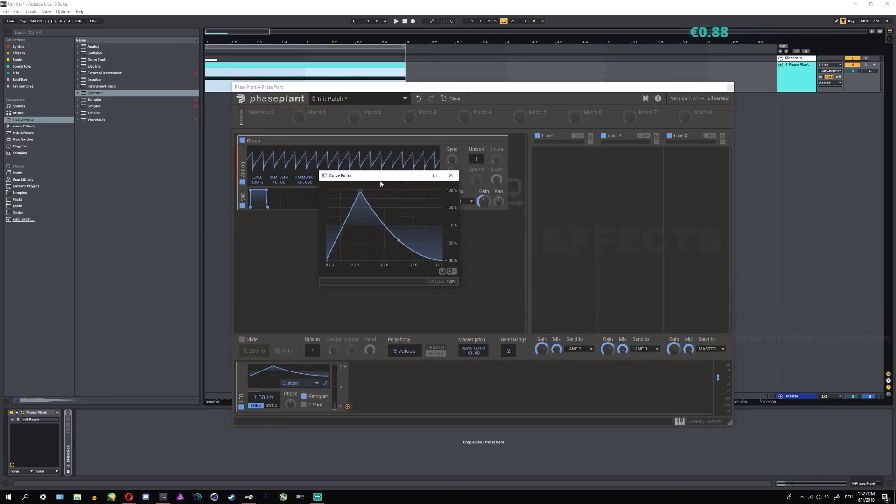
left_click_drag(368, 175, 674, 194)
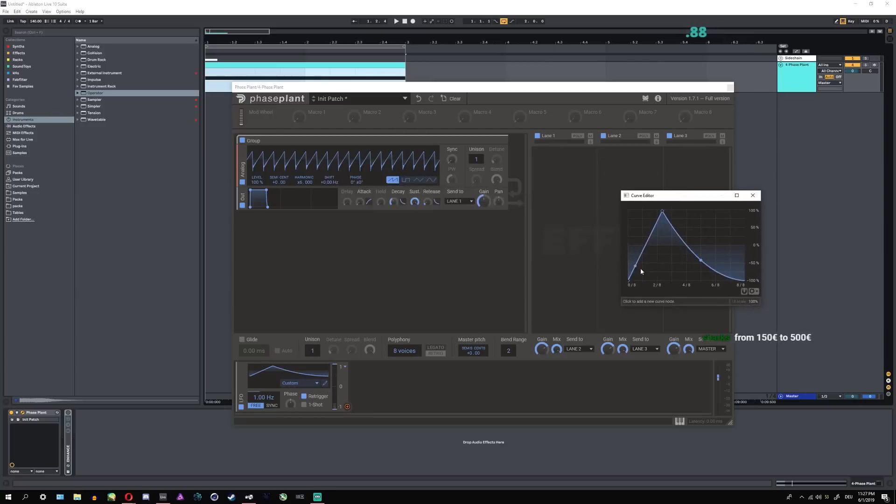
left_click_drag(640, 268, 655, 297)
left_click_drag(701, 261, 719, 289)
left_click_drag(699, 196, 603, 182)
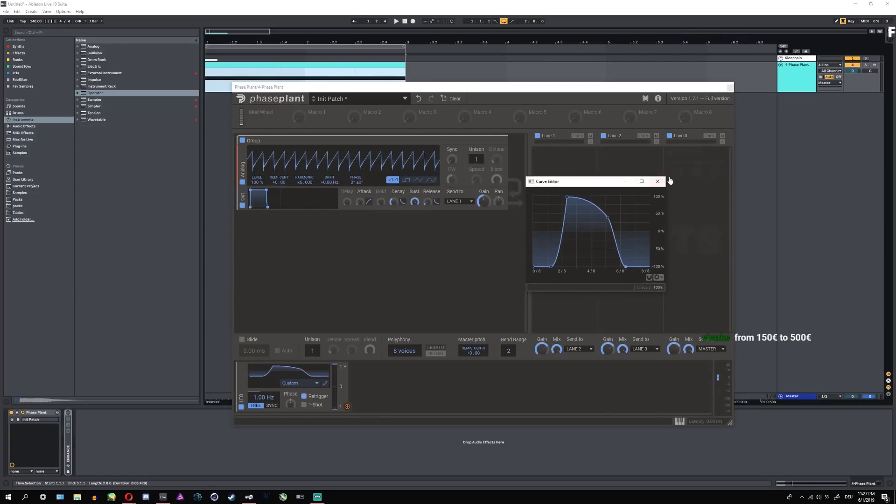
- View the Curve Editor maximized, restore it, and move and enlarge its window over the synth
left_click(643, 180)
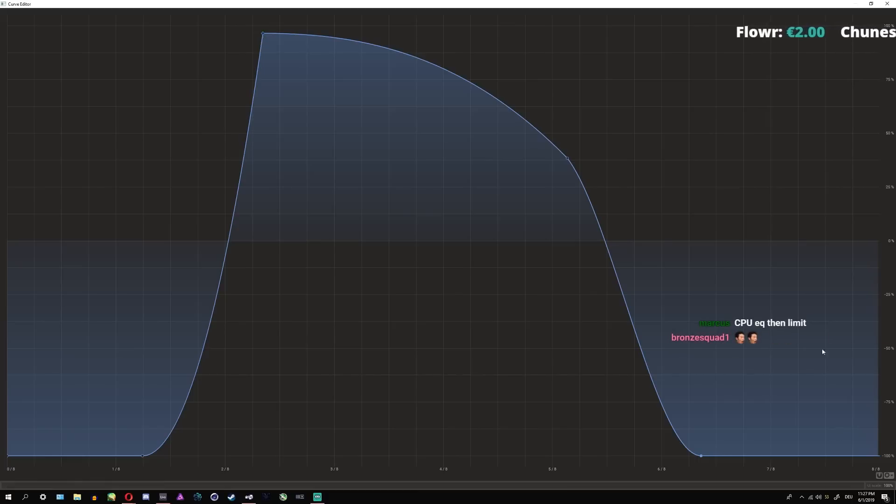
left_click(871, 4)
left_click_drag(555, 186, 104, 99)
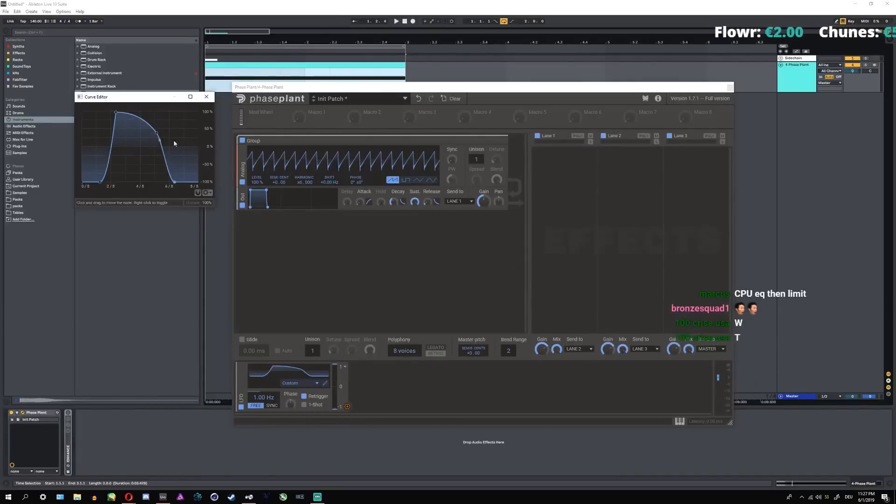
left_click_drag(214, 204, 733, 399)
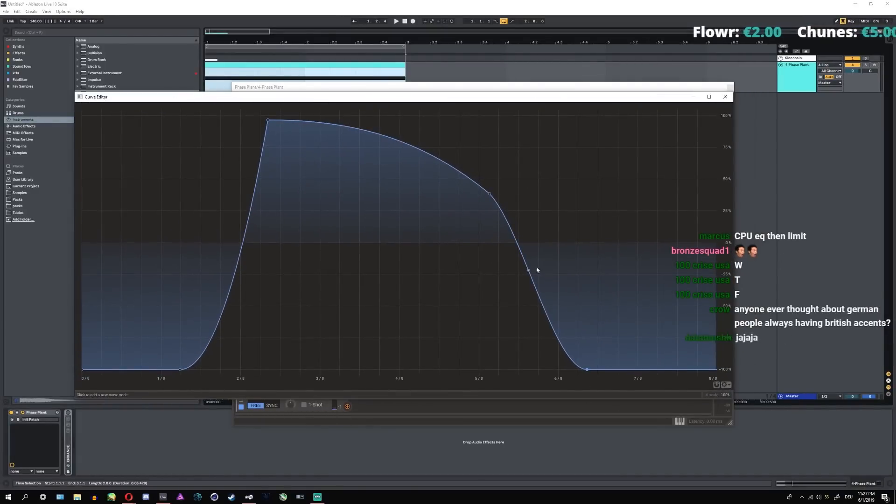
- Flatten the LFO curve by bringing its raised nodes to -100%, and set the editor grid to 2 on both axes
left_click_drag(279, 122, 400, 371)
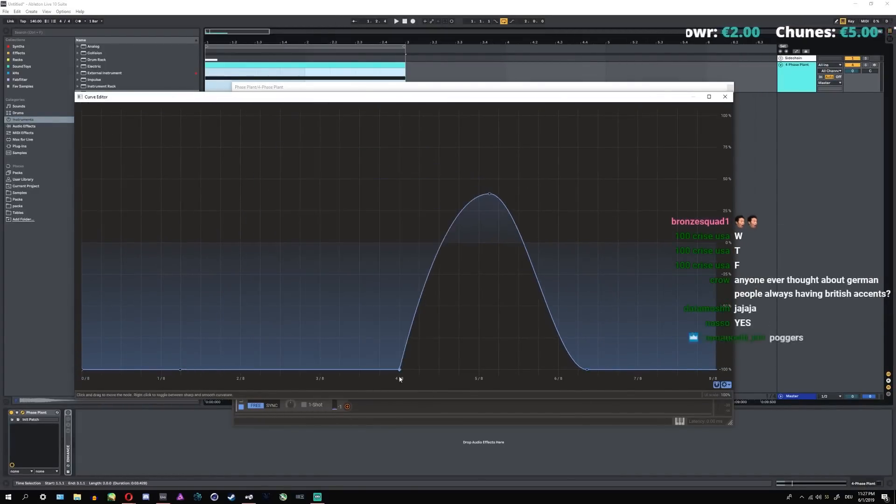
left_click_drag(490, 194, 485, 397)
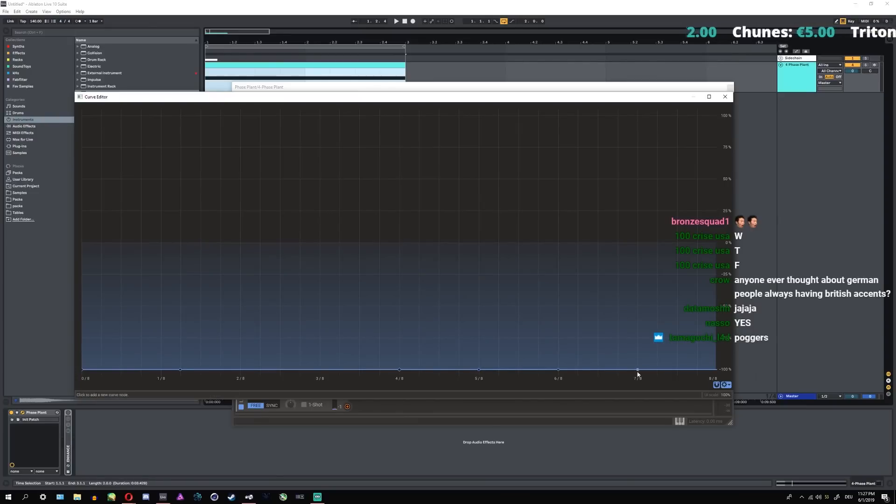
left_click(726, 385)
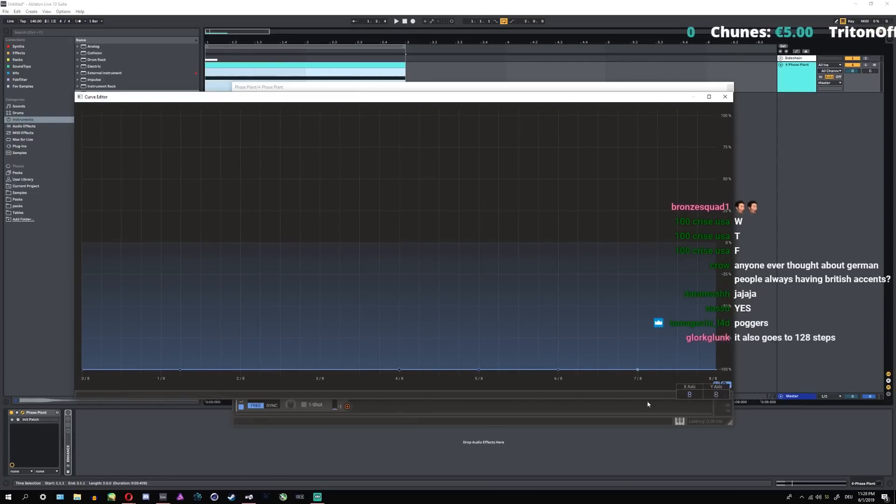
left_click_drag(689, 395, 726, 416)
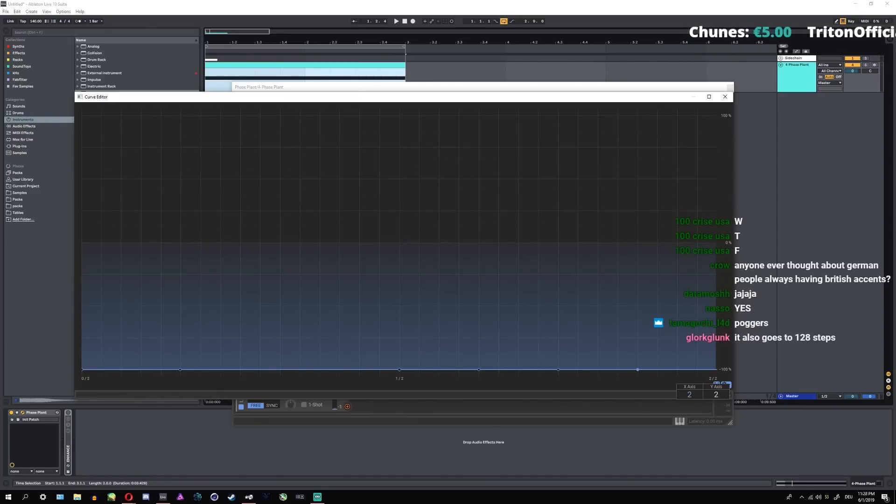
- Set the editor grid's X axis to 8 and draw 100% peaks at about 0.75/8, 2.75/8, 4.75/8 and 6.75/8, with a trough at 2/8
left_click_drag(163, 368, 141, 116)
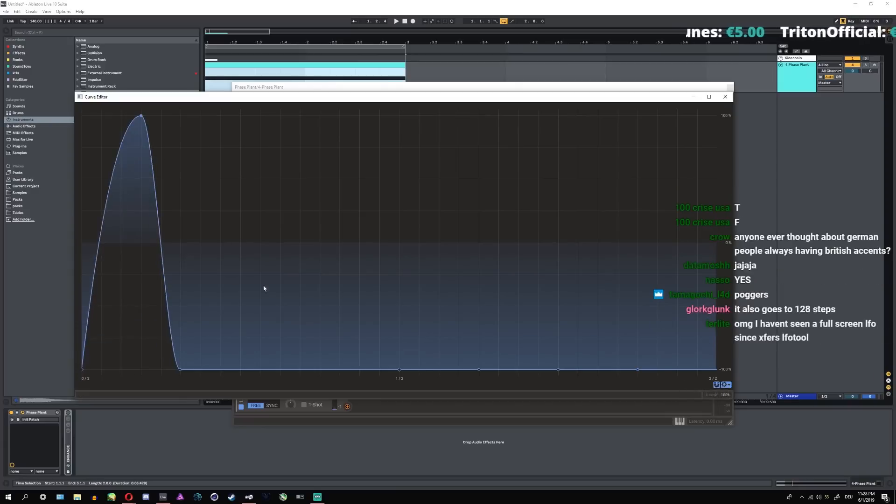
left_click(725, 386)
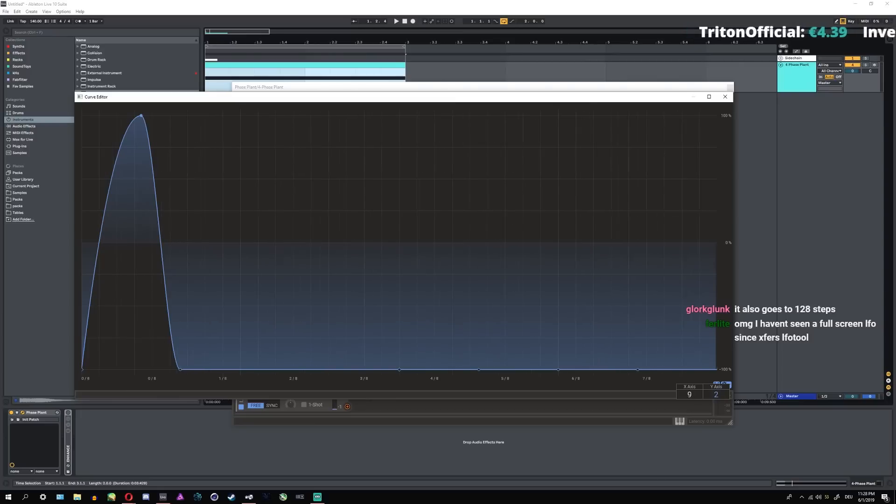
left_click_drag(690, 395, 689, 398)
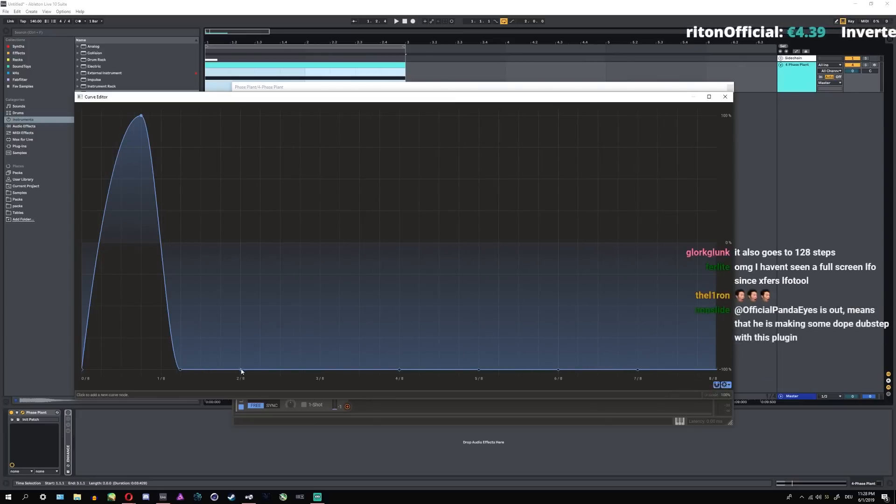
left_click_drag(184, 369, 255, 379)
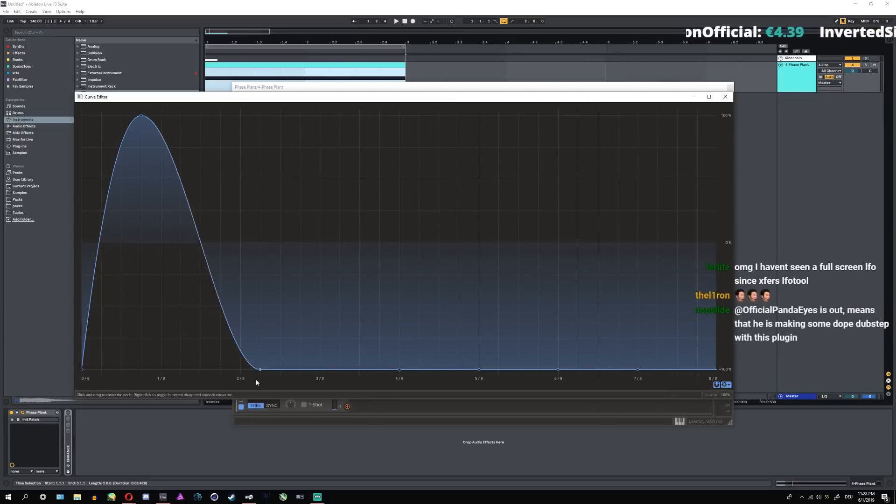
left_click_drag(319, 370, 301, 115)
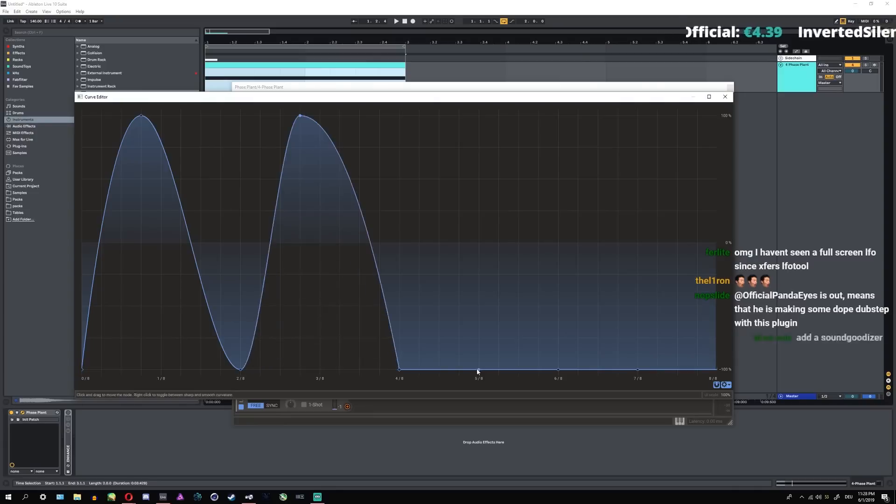
left_click_drag(488, 371, 460, 115)
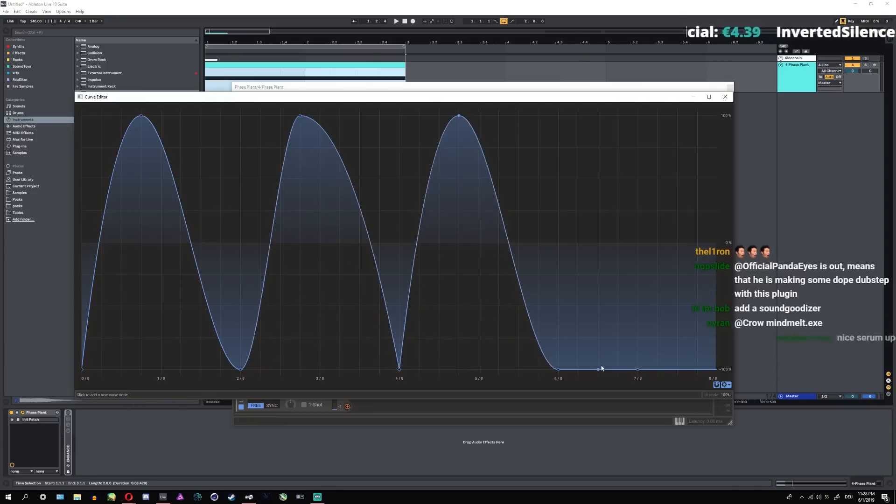
left_click_drag(636, 371, 619, 115)
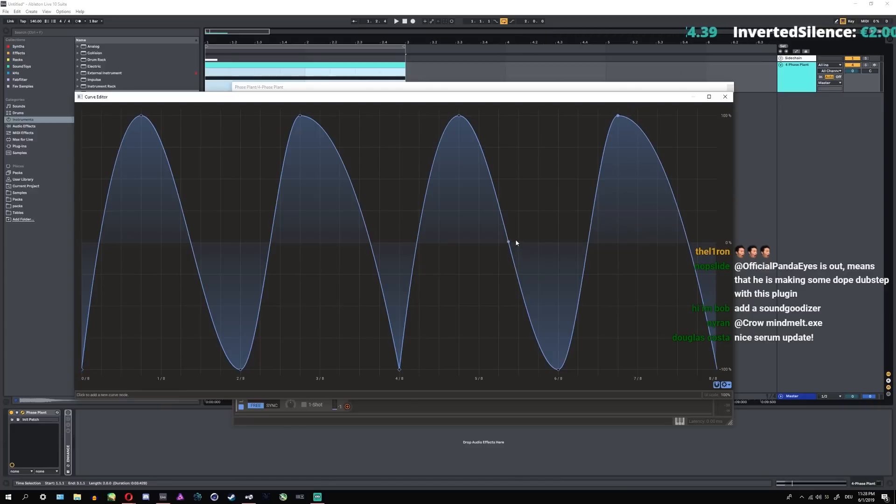
- Sharpen all four curve peaks and add -100% nodes at about 3.5/8, 5.5/8 and 7.5/8
left_click_drag(381, 276, 348, 379)
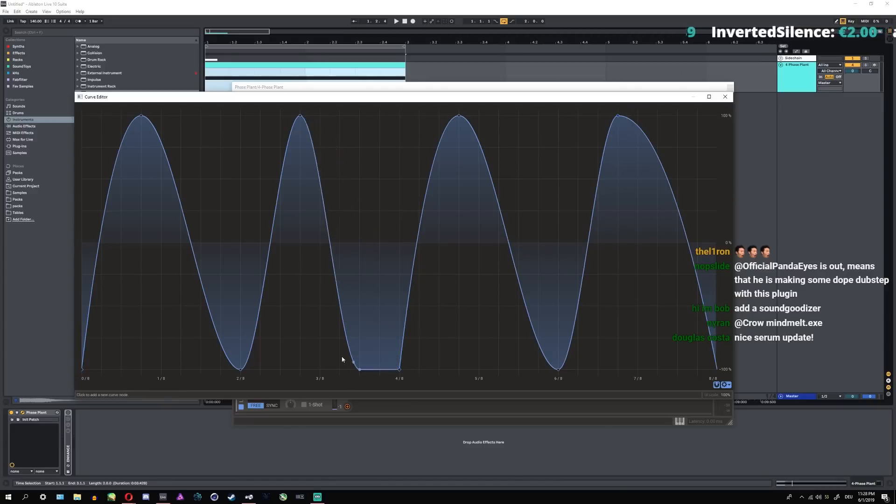
right_click(300, 115)
right_click(142, 117)
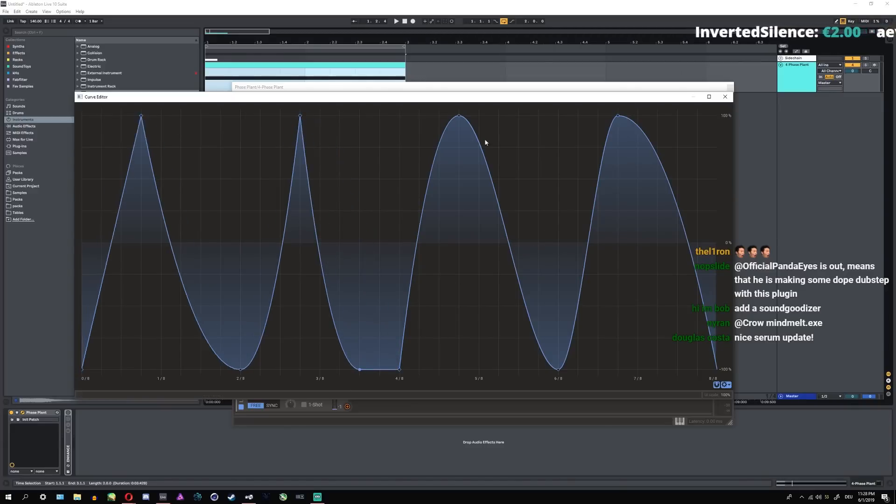
right_click(459, 117)
left_click_drag(516, 320, 532, 371)
right_click(619, 116)
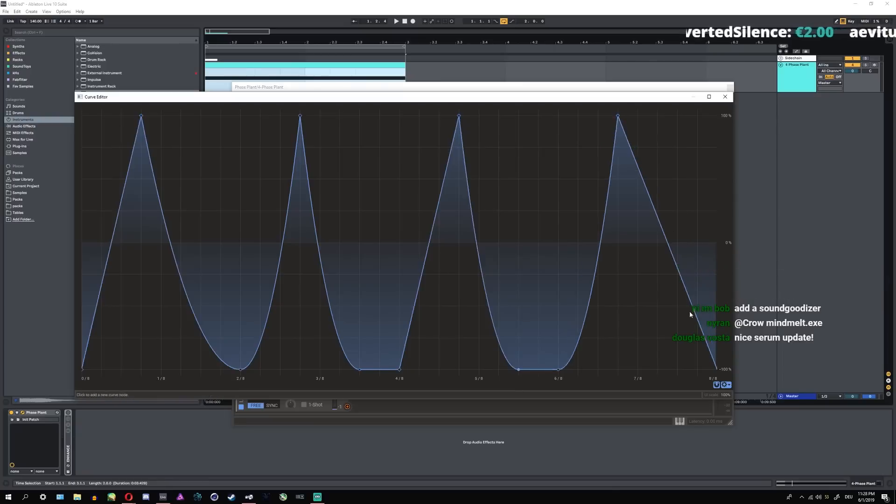
left_click_drag(690, 311, 678, 379)
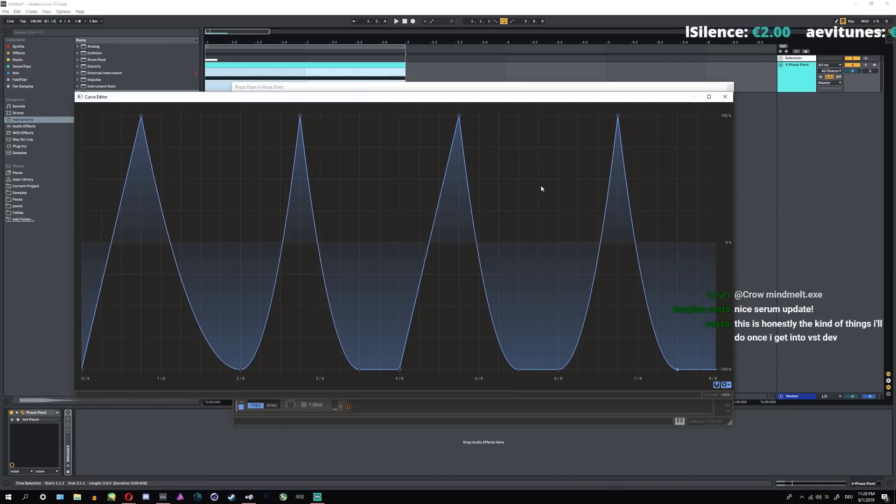
- Load the Triangle shape in the LFO and flatten its curve by bringing the peak node to -100%
left_click(725, 96)
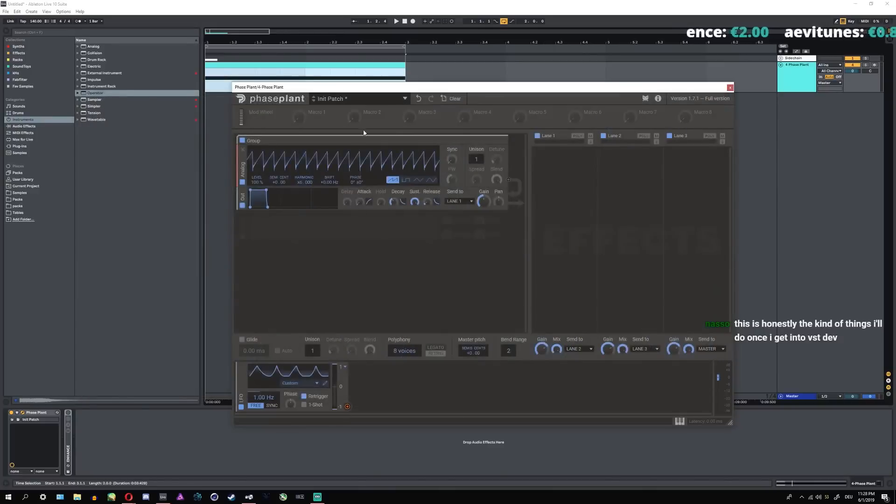
left_click(311, 383)
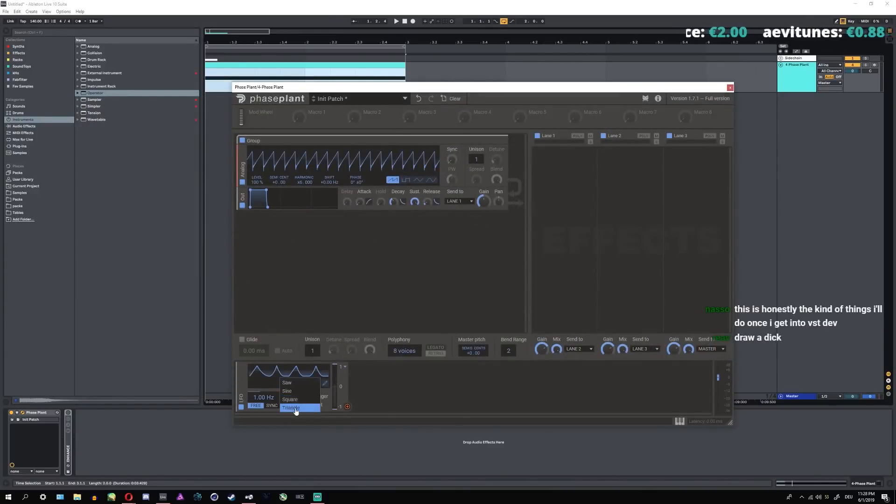
left_click(295, 409)
left_click(326, 383)
left_click_drag(285, 115, 2, 379)
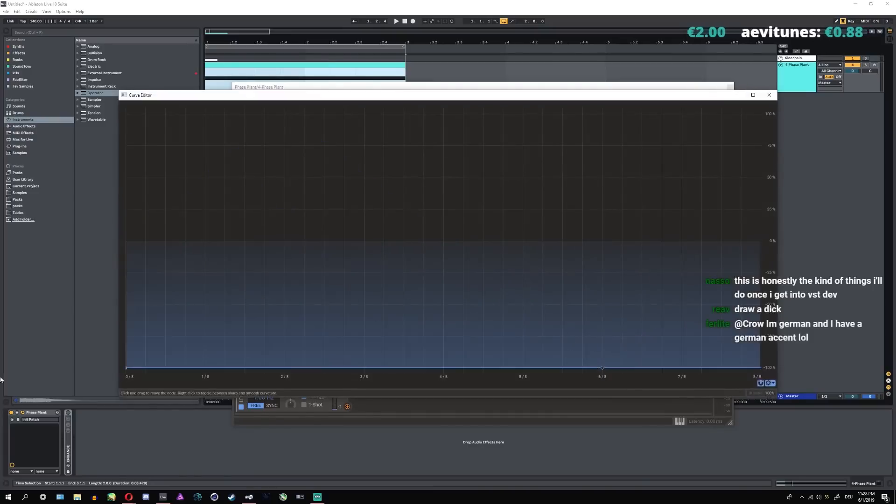
- Shrink and reposition the Curve Editor, and shape a 100% plateau from about 2/8 to 4/8 falling to -100% at 6/8
left_click_drag(777, 397, 256, 204)
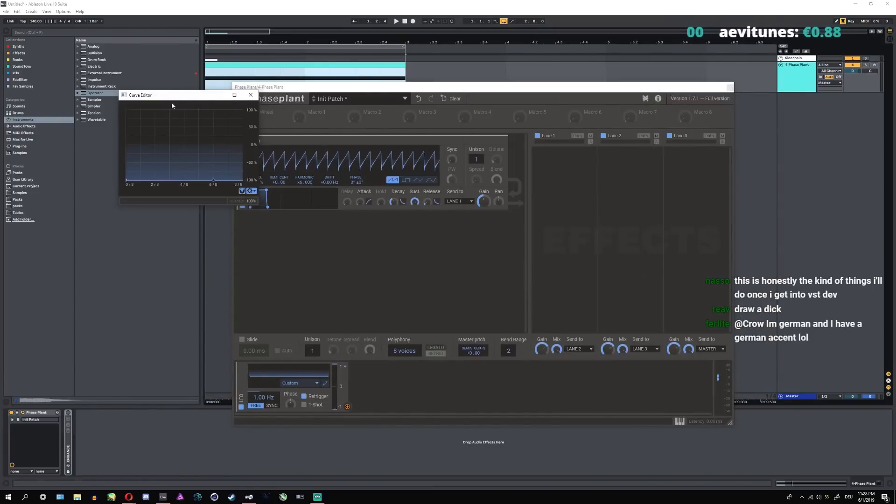
left_click_drag(173, 97, 576, 222)
left_click_drag(621, 308, 569, 197)
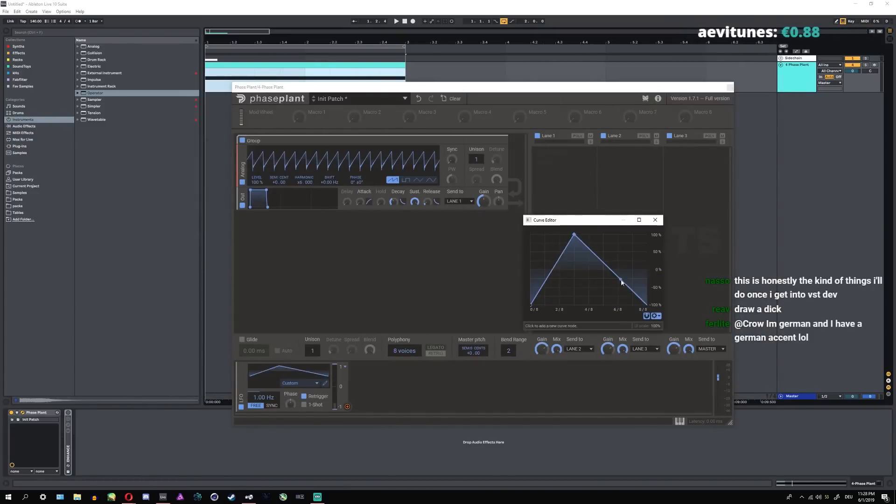
left_click_drag(620, 279, 619, 305)
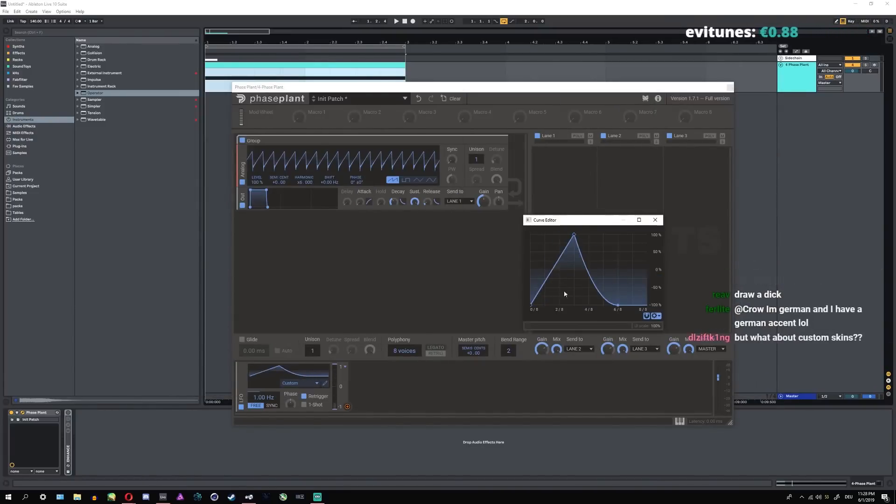
mouse_move(575, 235)
left_mouse_down()
mouse_move(588, 235)
mouse_move(560, 229)
left_mouse_up()
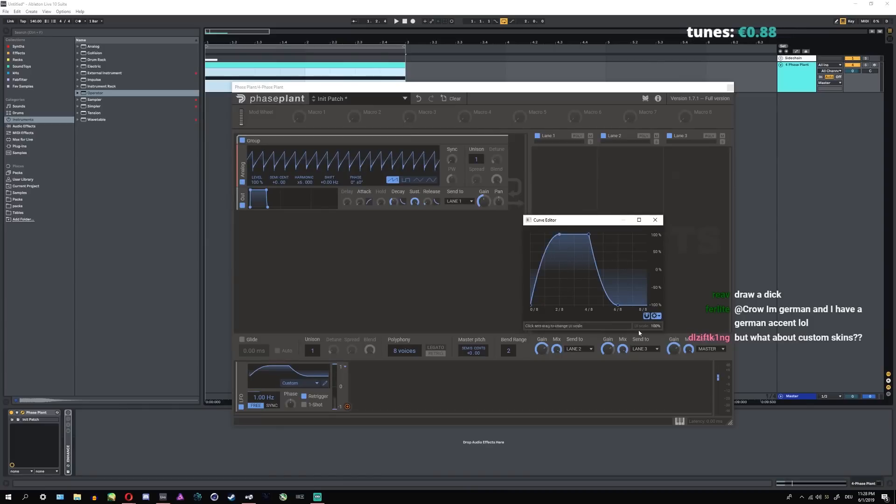
- Close the Curve Editor, briefly play the clip, and set the LFO's shape to Sine
left_click(655, 219)
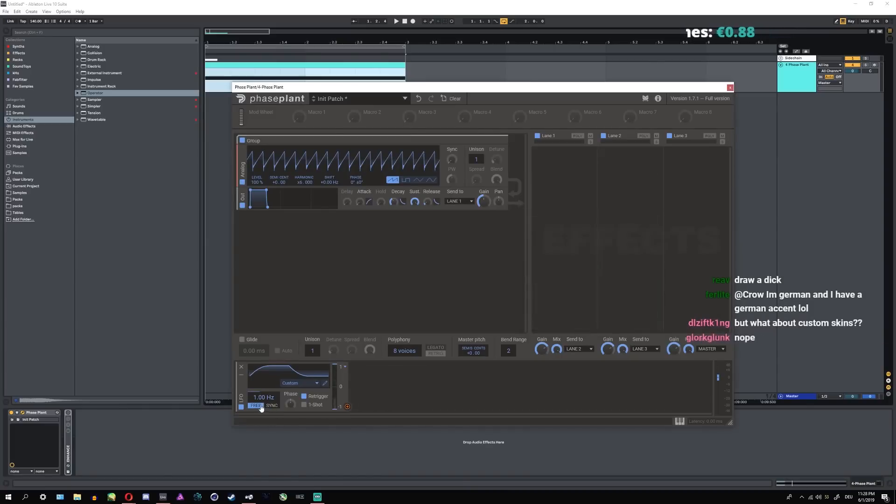
key("space")
key("space")
left_click(292, 383)
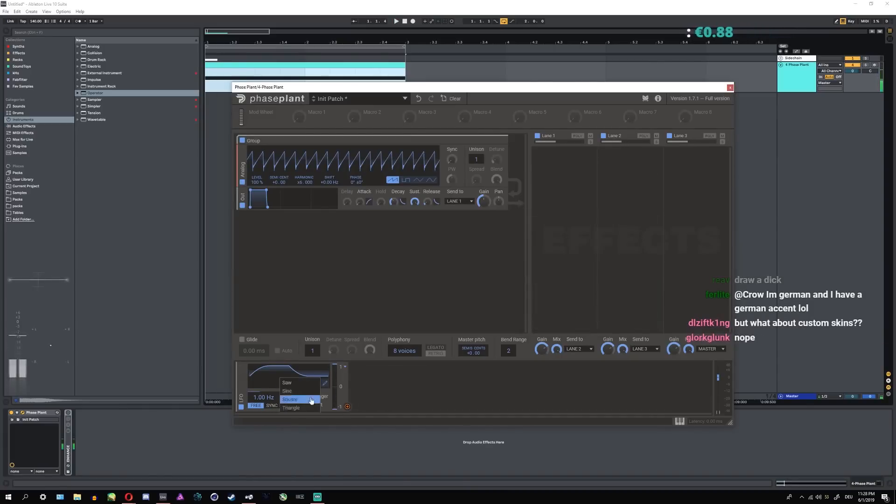
left_click(290, 391)
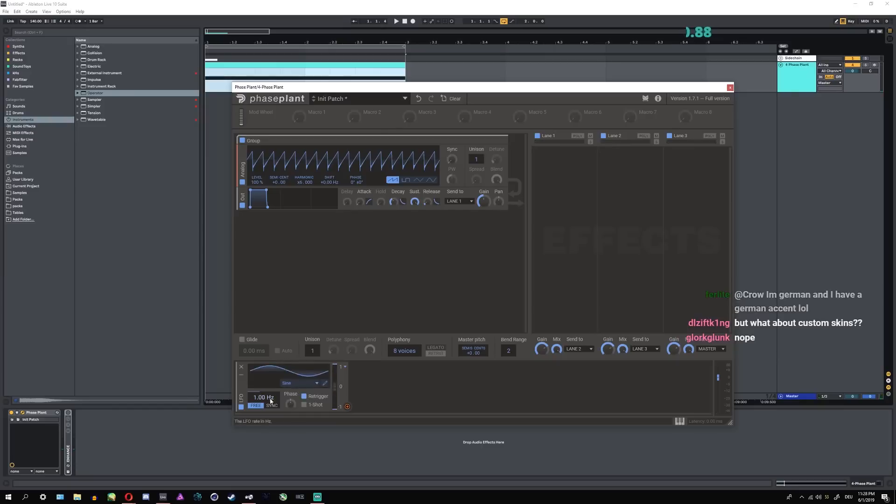
- Show the LFO's modulation targets and assign the LFO to the Analog oscillator's semitone/cent tuning
left_click(347, 406)
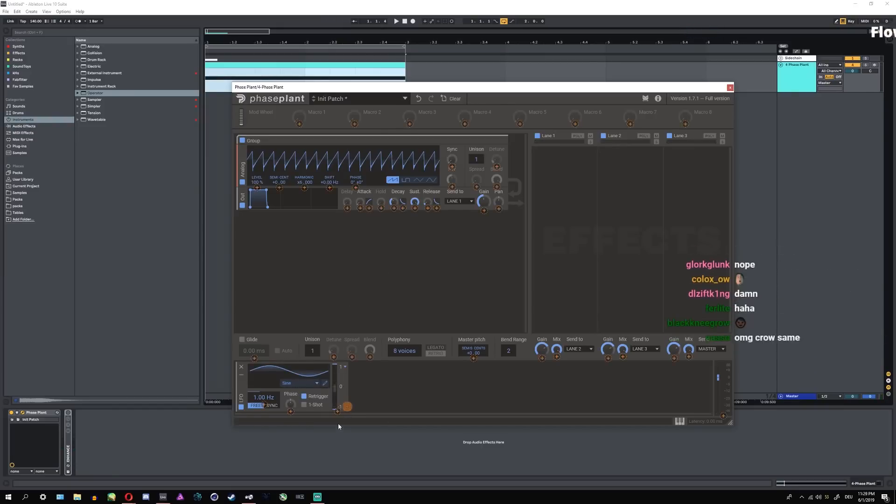
left_click(352, 356)
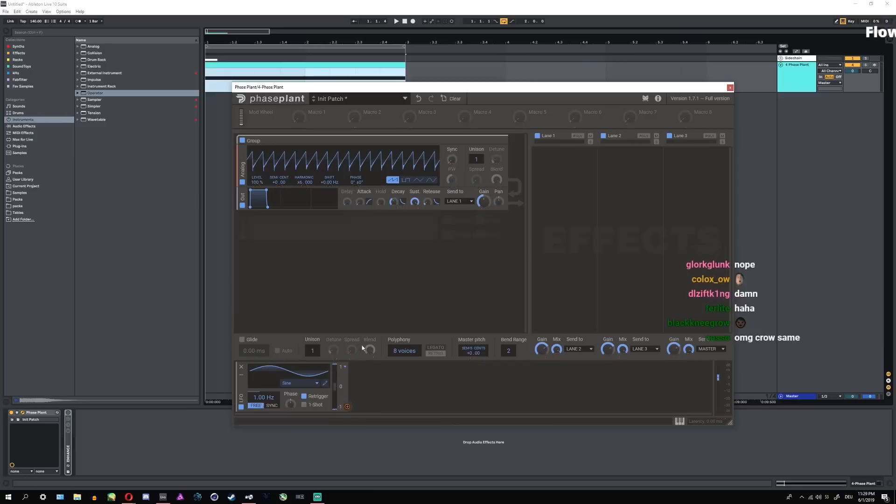
left_click(348, 406)
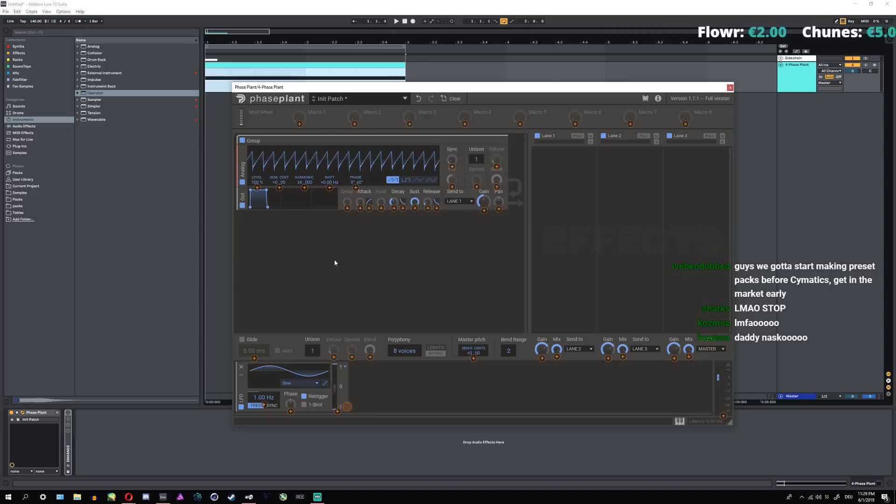
left_click(347, 407)
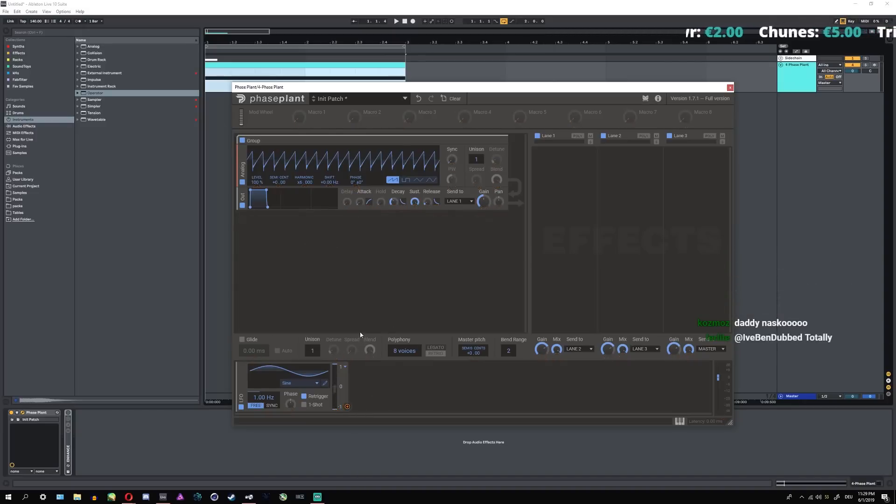
left_click(348, 407)
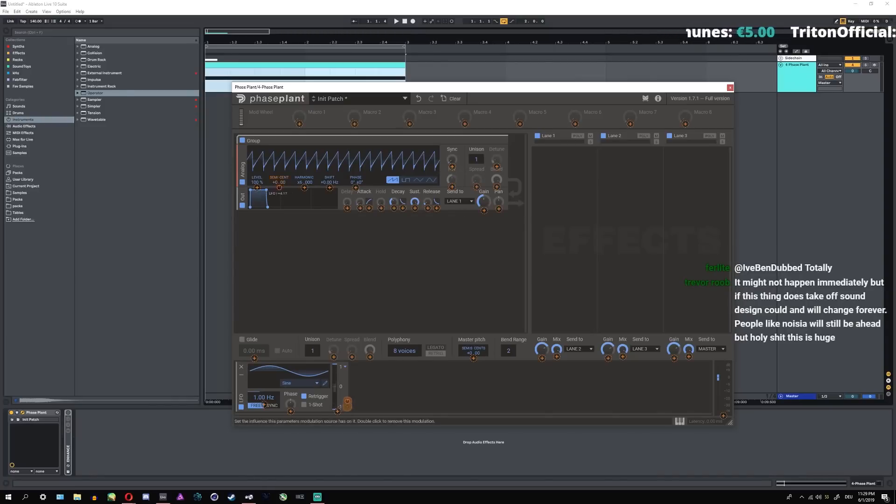
left_click_drag(279, 187, 280, 189)
left_click(371, 266)
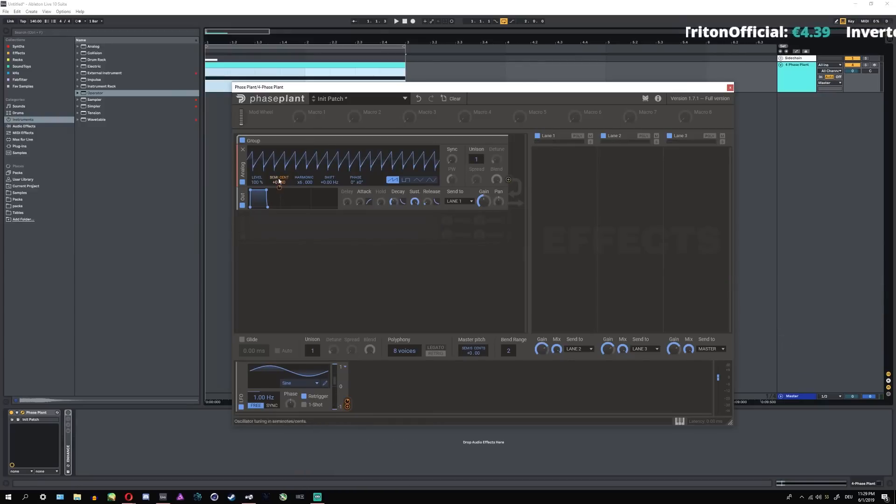
- Try modulating the first Analog oscillator's shift from a newly added second Analog generator, and remove that generator again
left_click(406, 258)
left_click(413, 266)
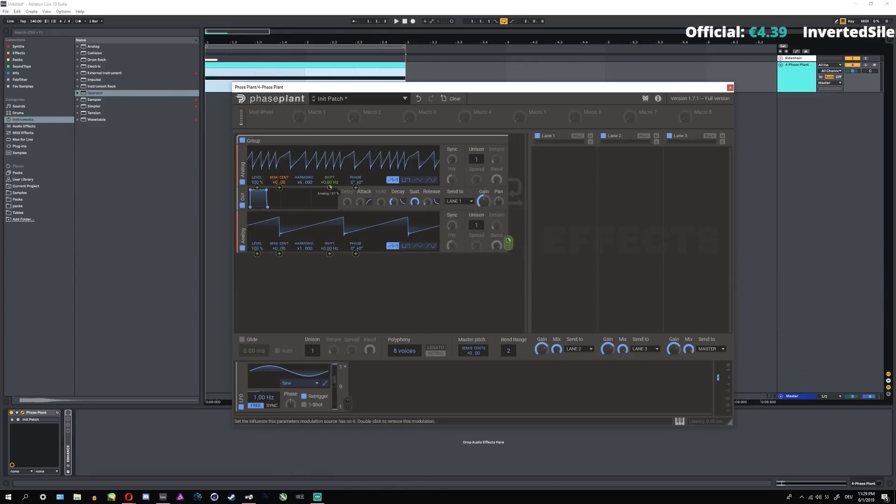
left_click(242, 217)
- Play back the clip to hear the LFO modulating the oscillator's tuning
key("space")
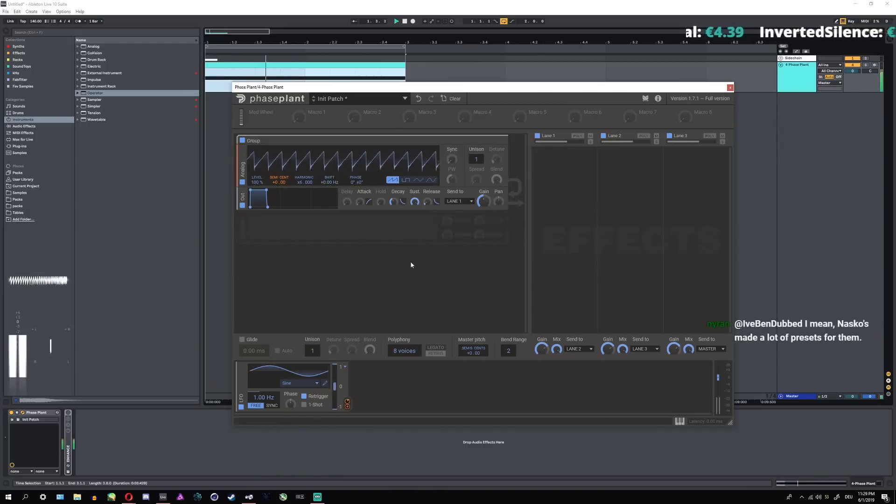
key("space")
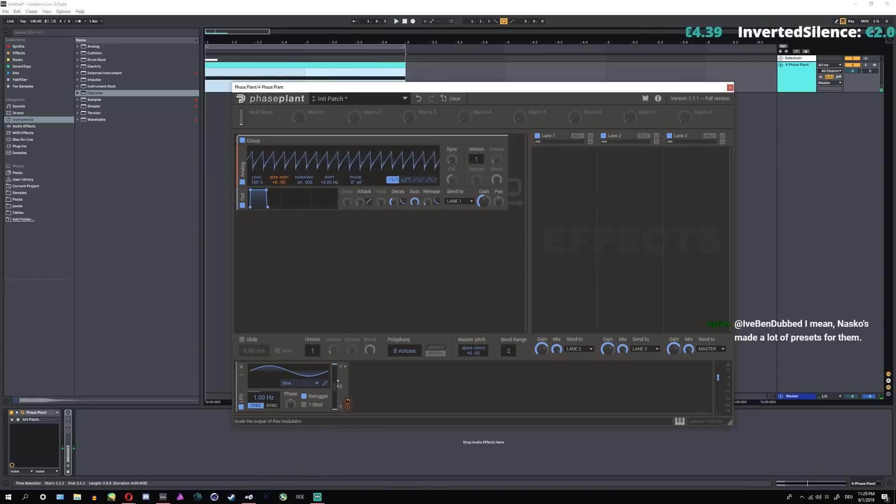
key("space")
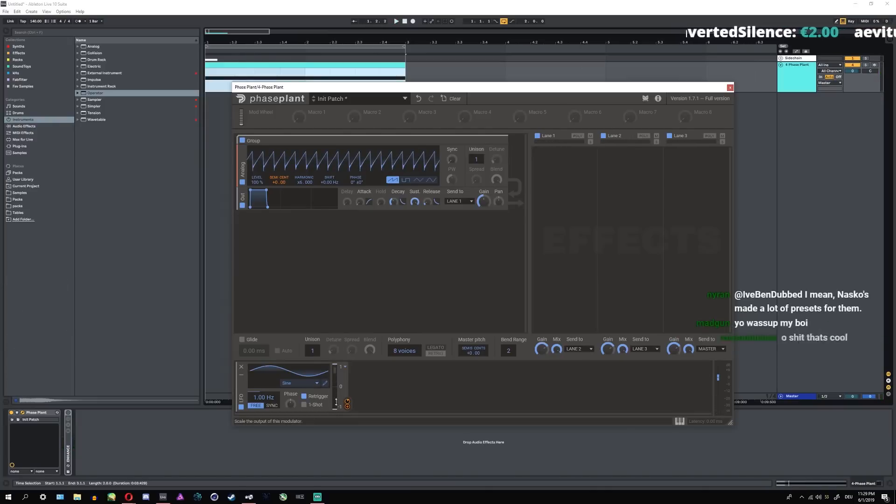
- Try the LFO's Unipolar output range and switch it back to Bipolar
left_click(345, 368)
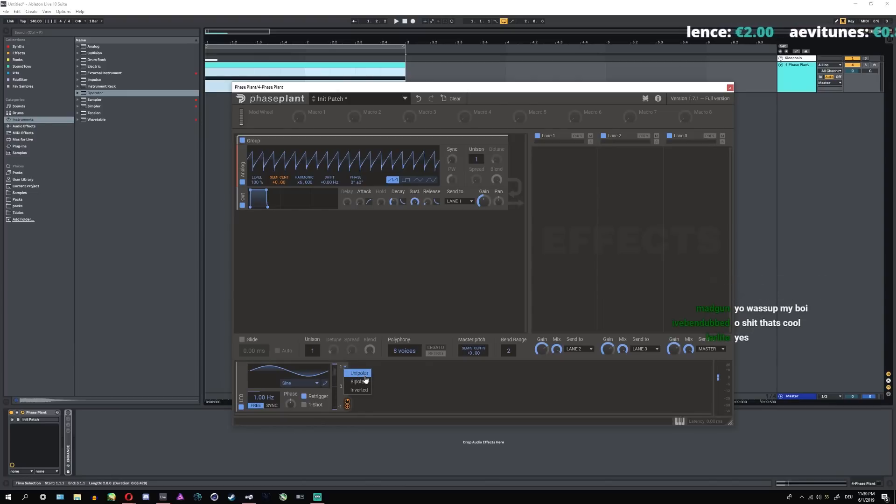
left_click(366, 379)
left_click(345, 369)
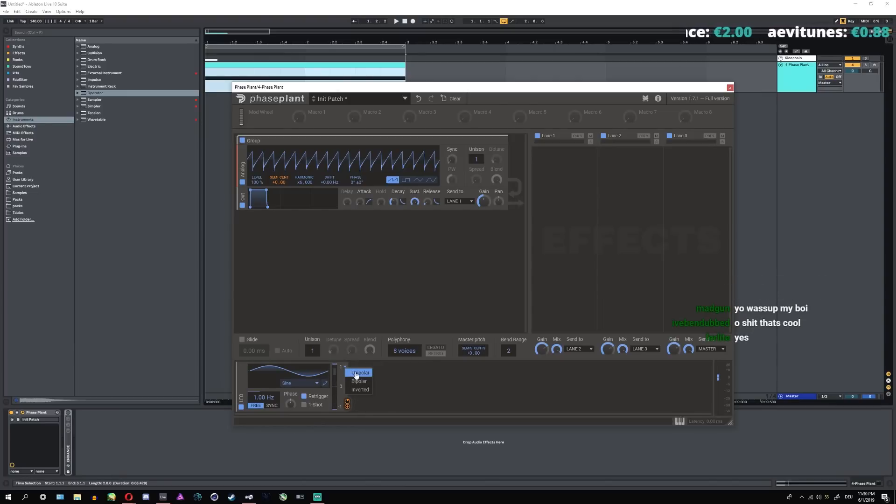
left_click(357, 375)
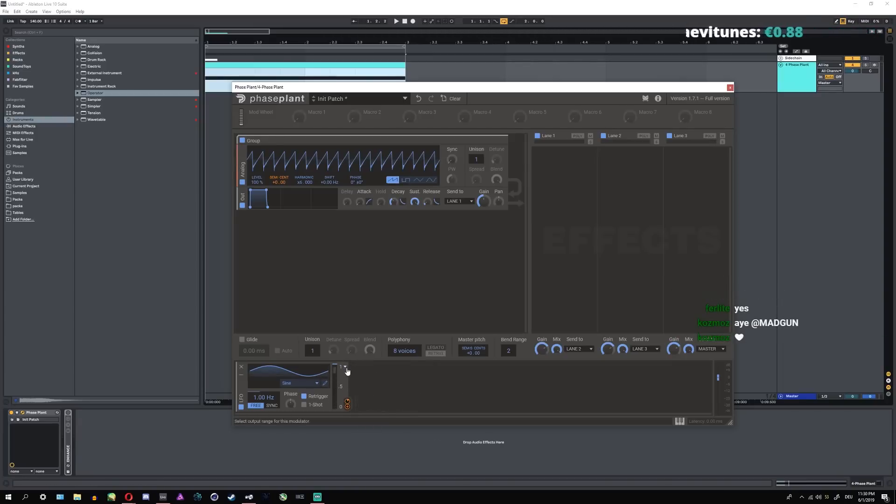
left_click(361, 383)
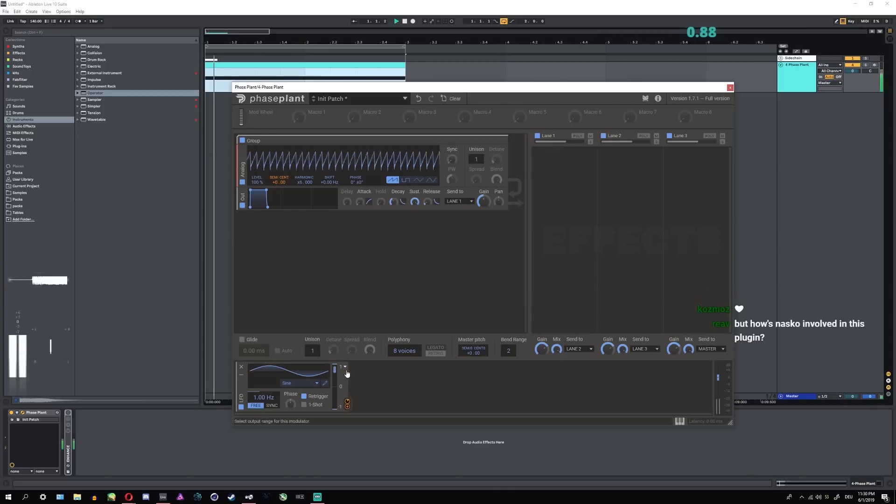
- Raise the LFO rate to 6.68 Hz and play back the clip
left_click_drag(265, 398, 264, 385)
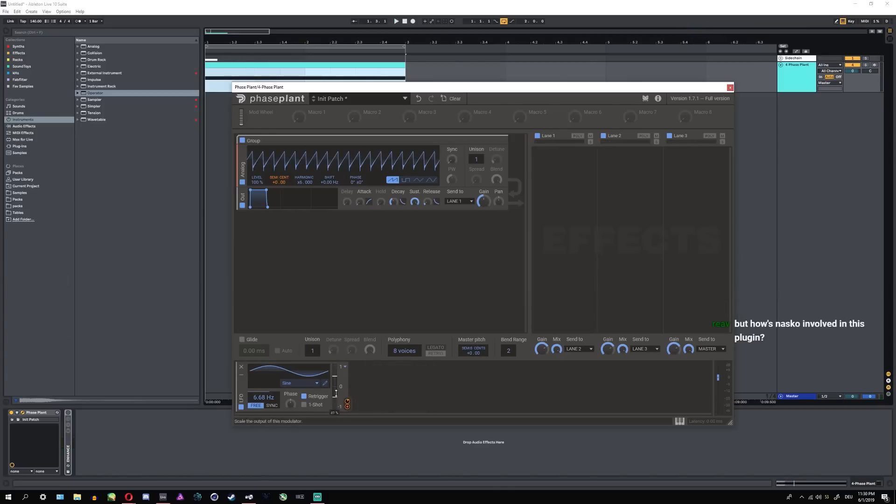
key("space")
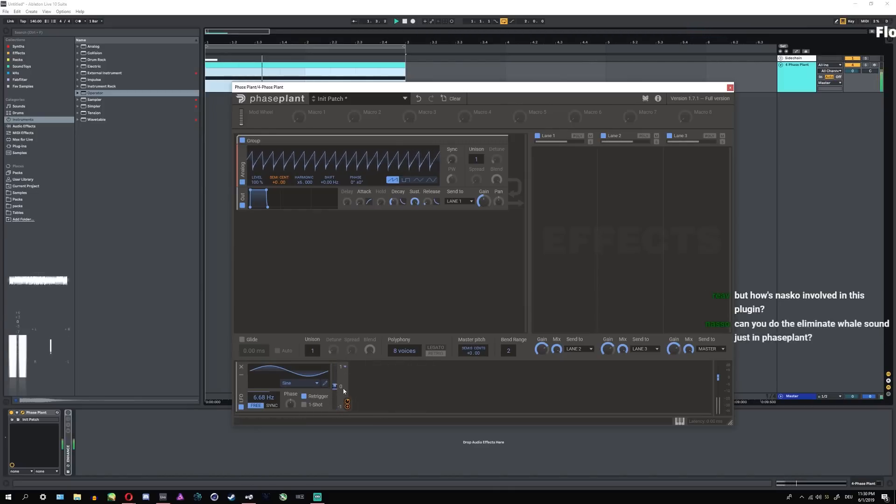
key("space")
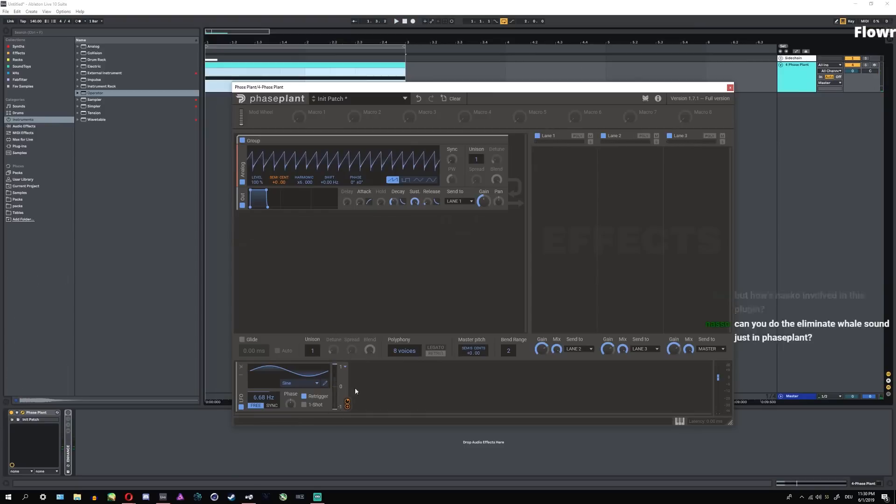
- Try the LFO's 0-to-1 output range and switch it back to Bipolar for playback
left_click(344, 367)
left_click(368, 389)
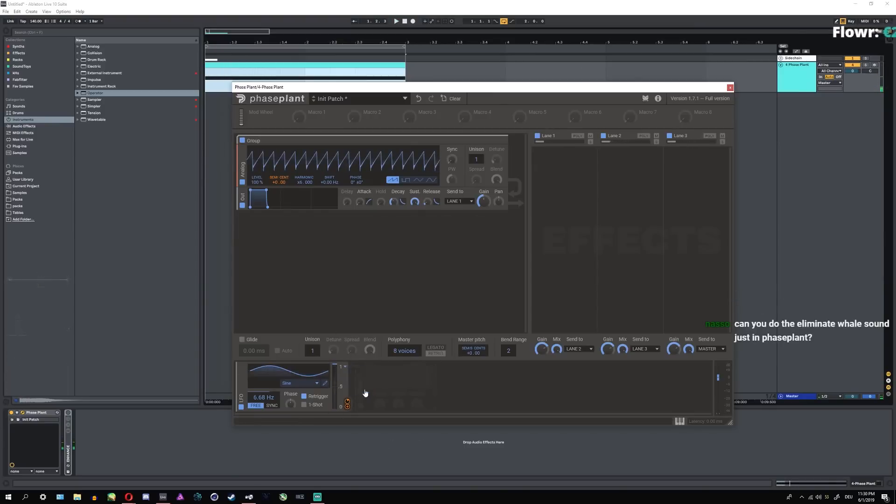
left_click(345, 368)
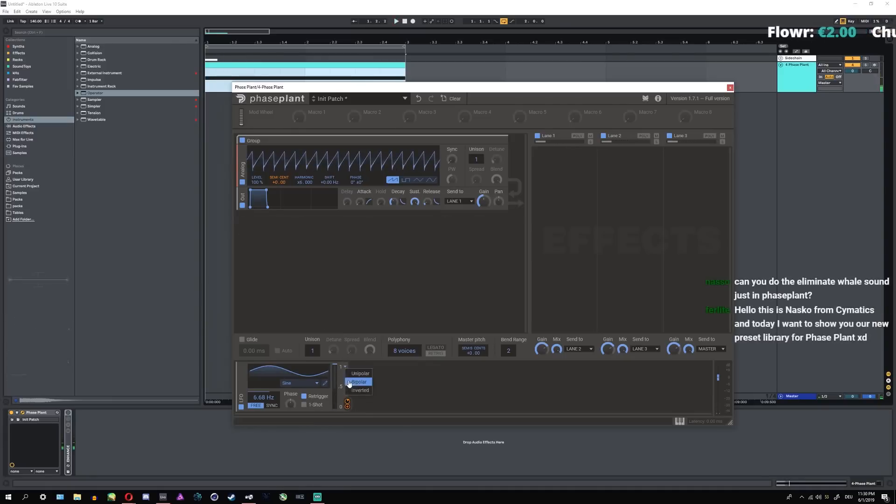
left_click(349, 383)
key("space")
- Lower the LFO rate to 2.14 Hz, switch it to tempo sync at 4/16, and play the clip
left_click_drag(264, 397, 310, 432)
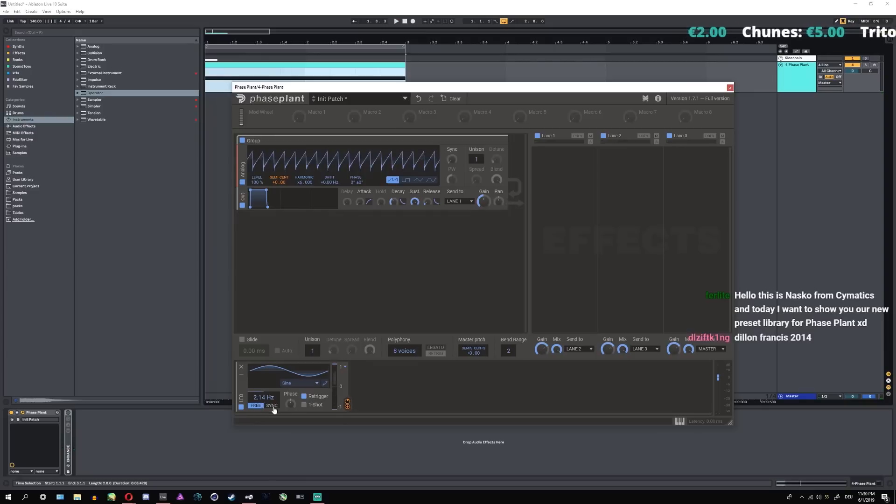
key("space")
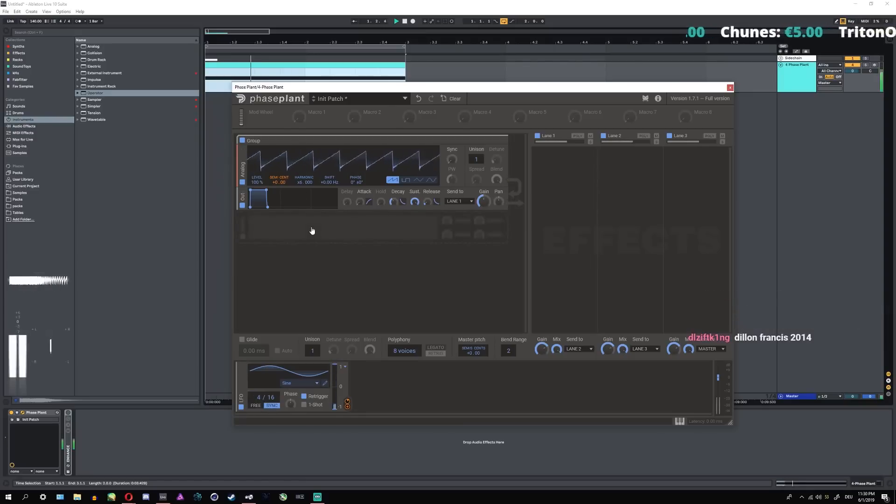
key("space")
- Reshape the LFO into a custom curve peaking at 100% at 2/8 and falling to -100% at 6/8, and play it
left_click(325, 384)
right_click(415, 206)
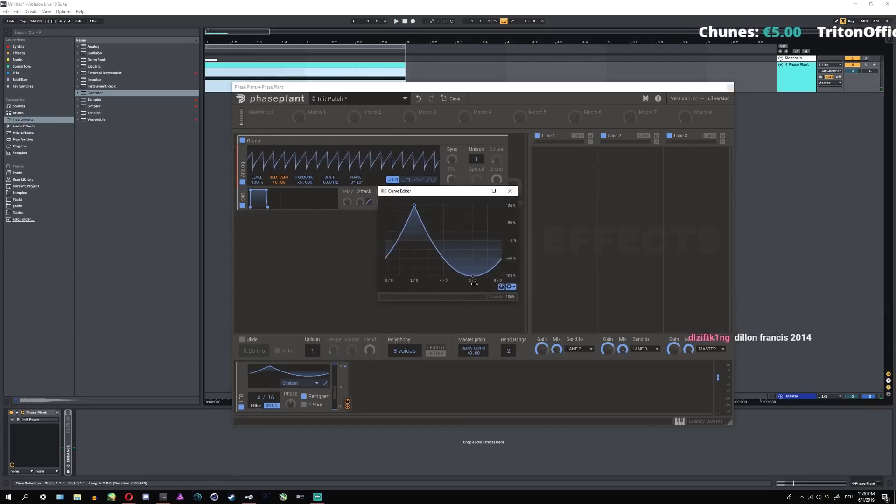
right_click(471, 276)
mouse_move(414, 206)
left_mouse_down()
mouse_move(464, 279)
mouse_move(414, 206)
left_mouse_up()
left_click_drag(476, 259, 474, 276)
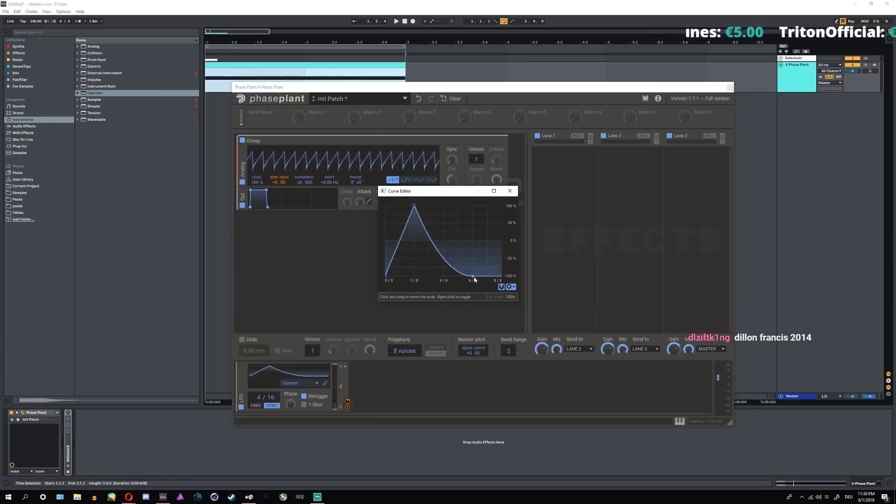
left_click(509, 191)
key("space")
key("space")
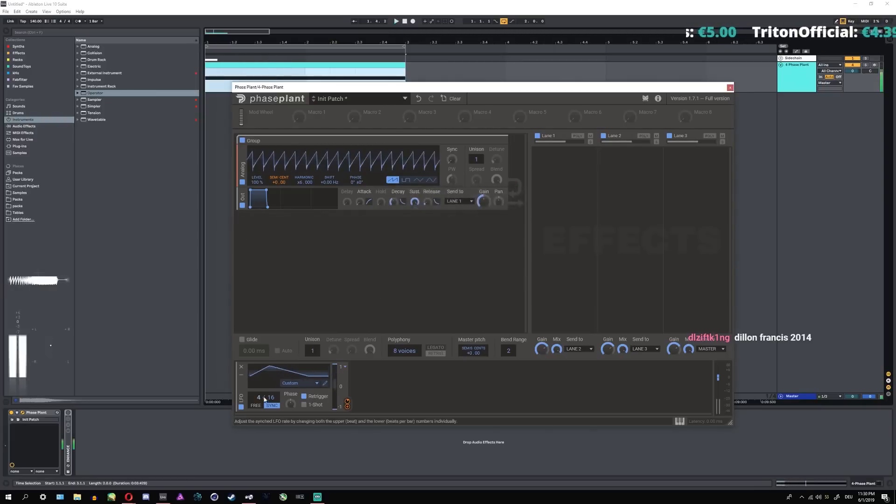
- Set the synced LFO rate to 2/8 with a 0-to-1 output range and play back the clip
mouse_move(260, 398)
left_mouse_down()
mouse_move(260, 411)
mouse_move(270, 411)
mouse_move(269, 393)
mouse_move(257, 395)
left_mouse_up()
key("space")
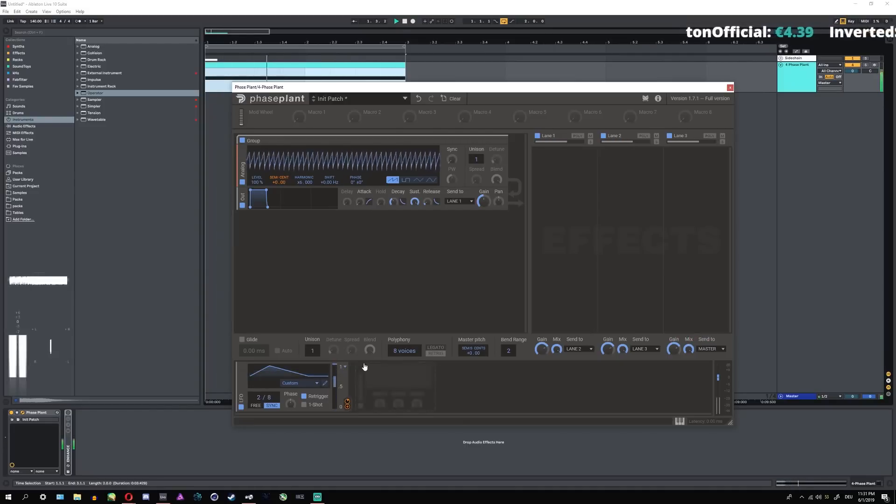
key("space")
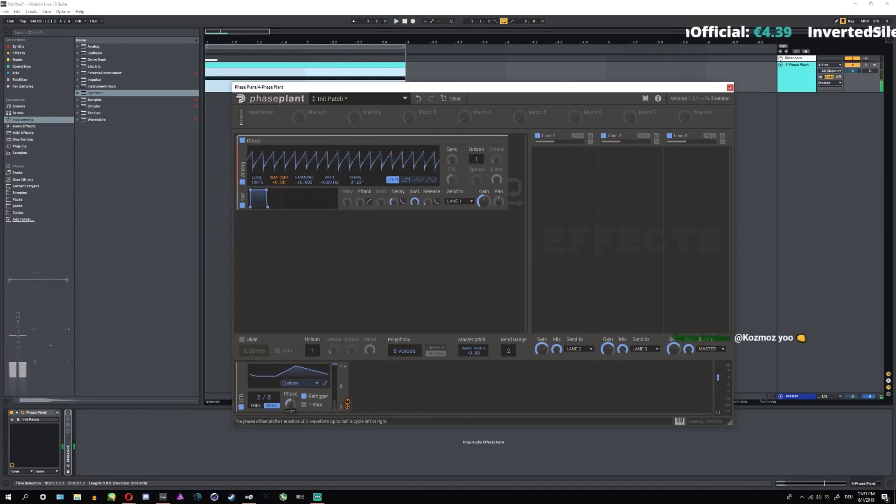
- Try the Saw shape on the LFO with a shifted phase offset and play it back
left_click(305, 387)
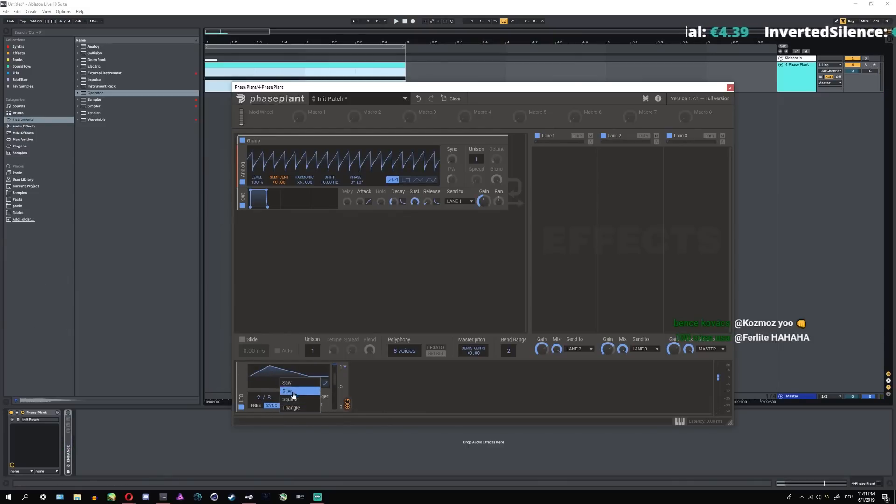
left_click(295, 386)
left_click_drag(294, 409, 293, 425)
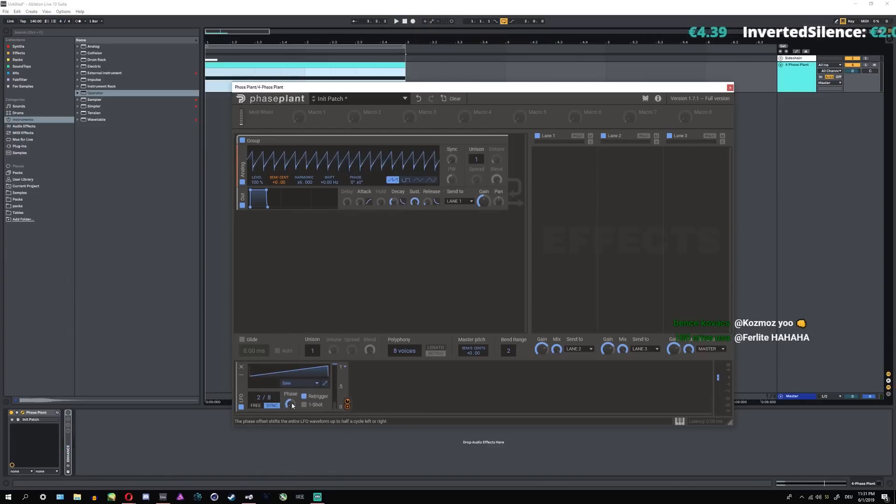
key("space")
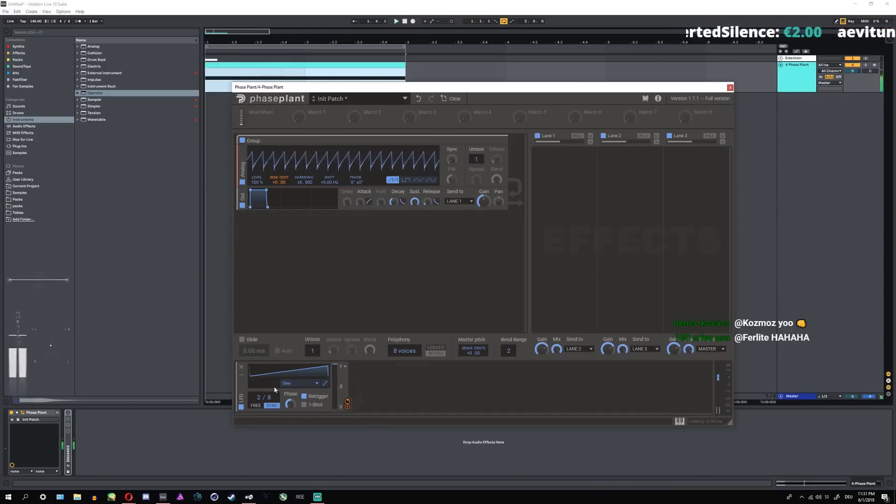
key("space")
- Reset the LFO's phase offset and change its shape to Triangle
double_click(292, 402)
left_click(304, 386)
left_click(301, 410)
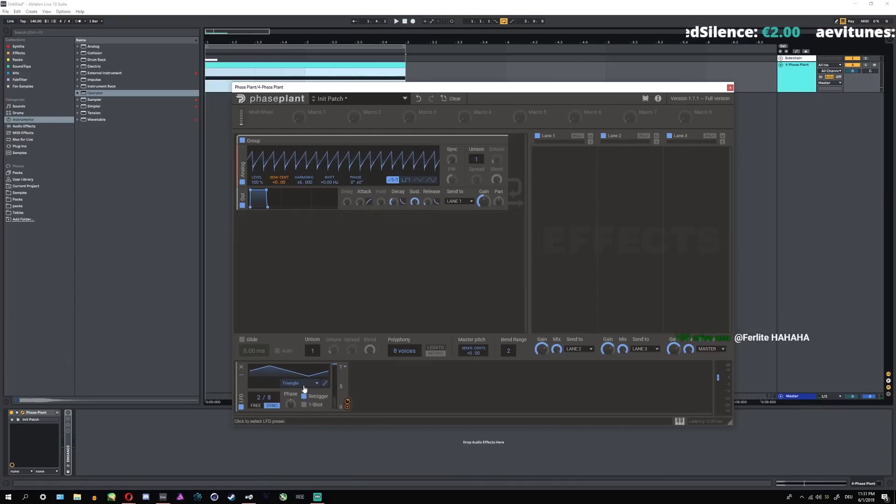
- Reshape the triangle LFO curve to peak at 100% near 3/8 and drop to -100% at 6/8
left_click(325, 383)
double_click(415, 206)
left_click_drag(473, 277, 501, 277)
double_click(438, 232)
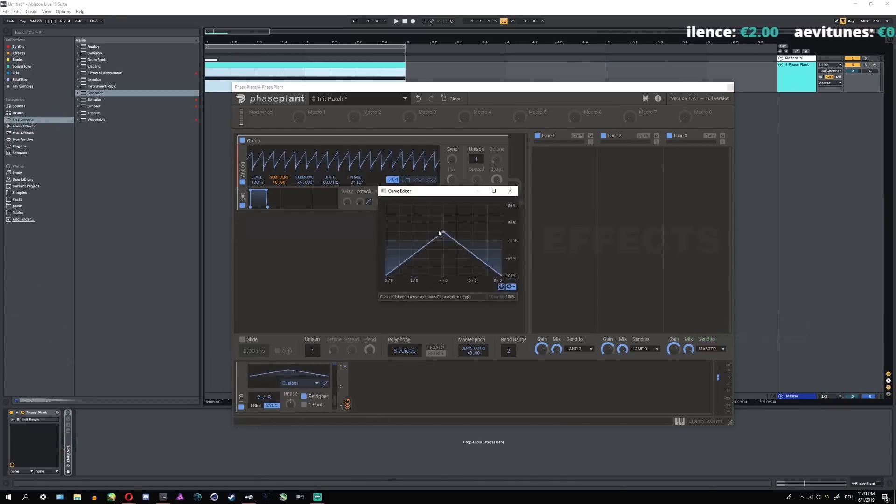
left_click_drag(440, 232, 428, 206)
double_click(472, 241)
left_click_drag(471, 240, 472, 276)
right_click(472, 276)
left_click(510, 191)
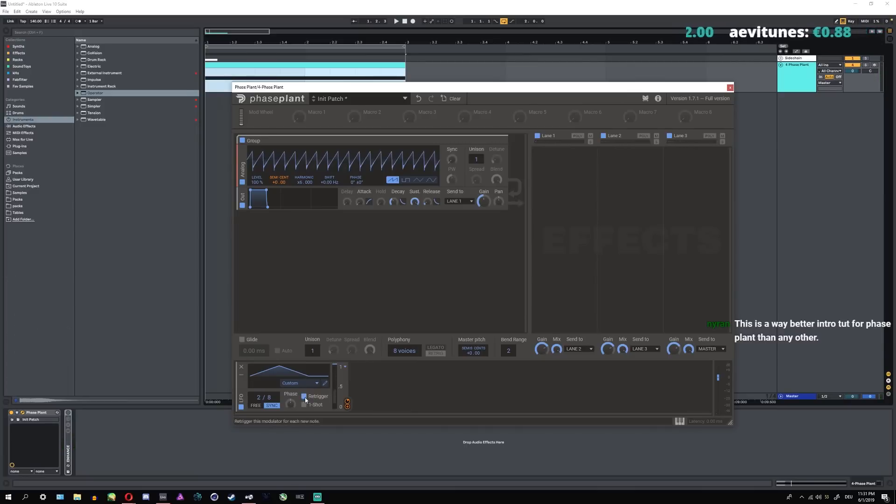
- Arm the Phase Plant track, try toggling the LFO's Retrigger option, and enable 1-Shot
left_click(874, 65)
left_click(304, 396)
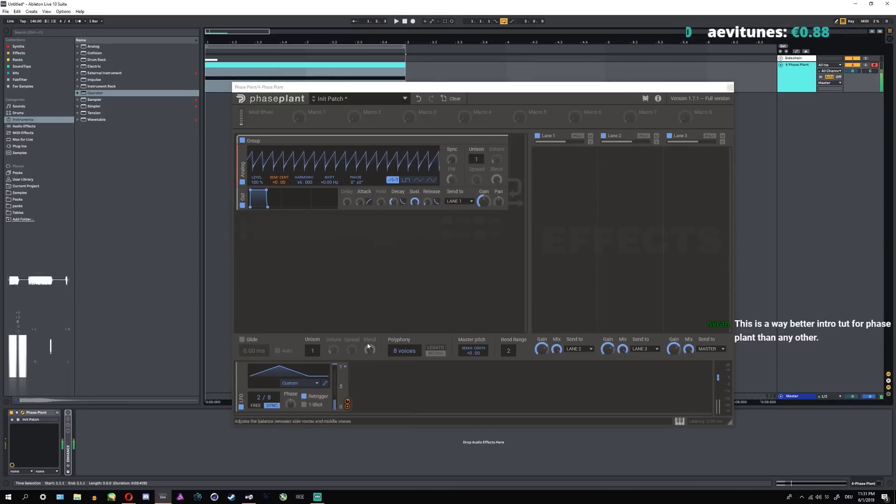
left_click(305, 396)
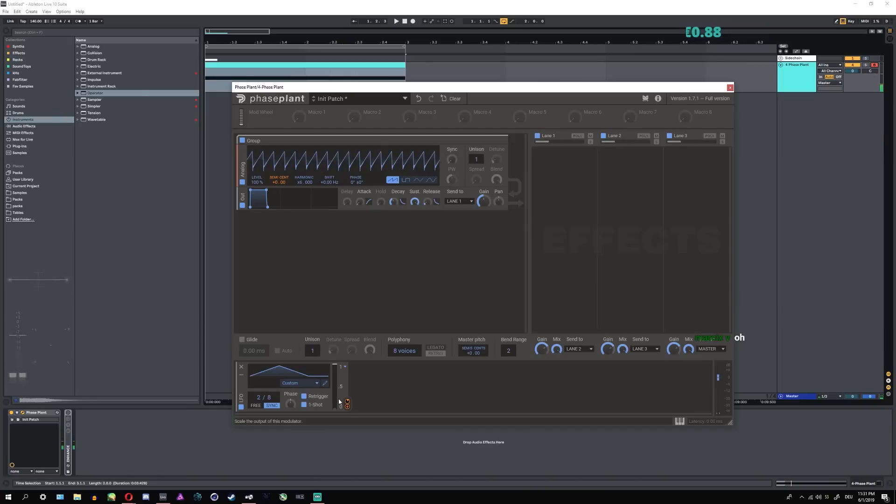
- Load the Kick preset and the Snare preset in turn to audition them
left_click(367, 100)
double_click(354, 147)
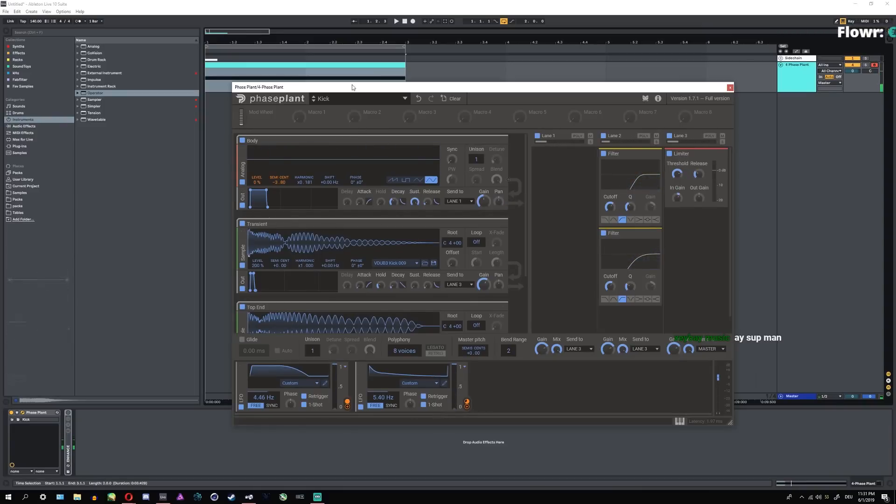
left_click_drag(352, 85, 353, 87)
left_click(357, 100)
double_click(355, 157)
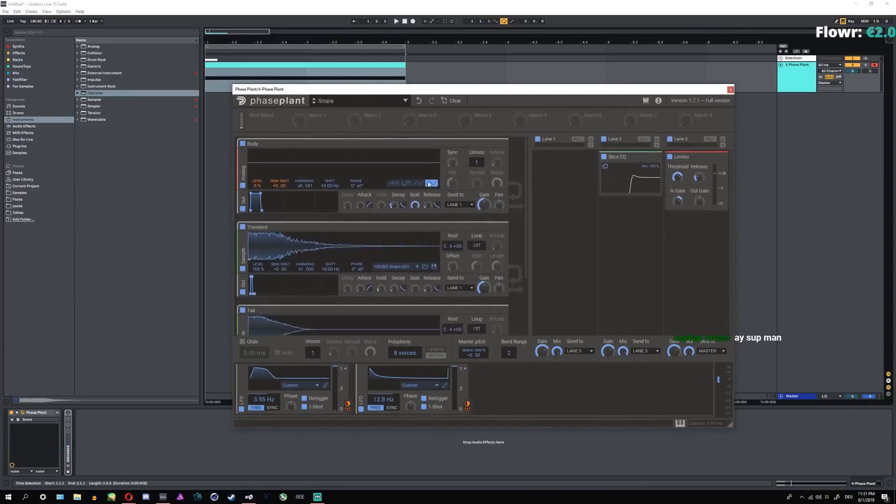
- Turn off 1-Shot on both LFOs of the Snare preset
left_click(424, 406)
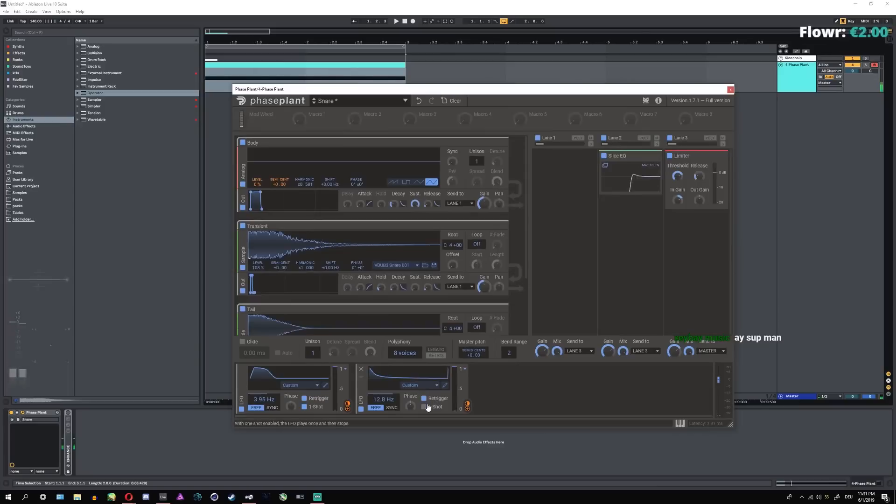
left_click(305, 407)
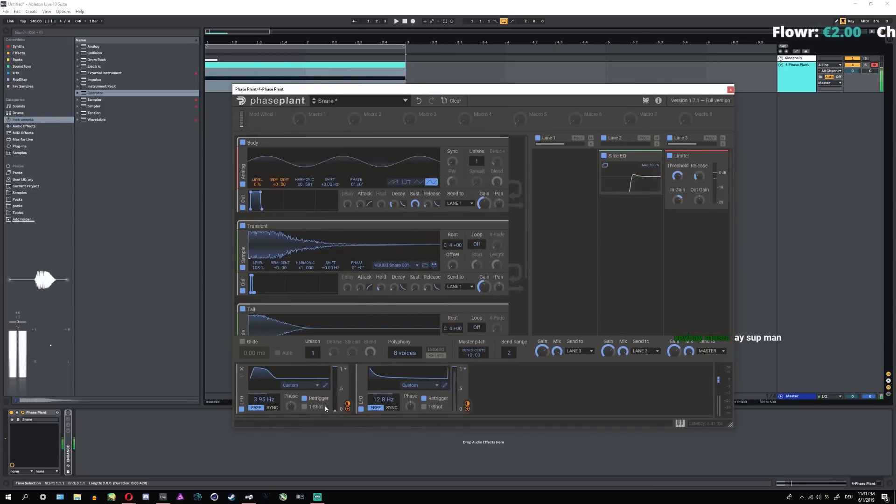
- Clear the patch and add an Analog generator
left_click(452, 101)
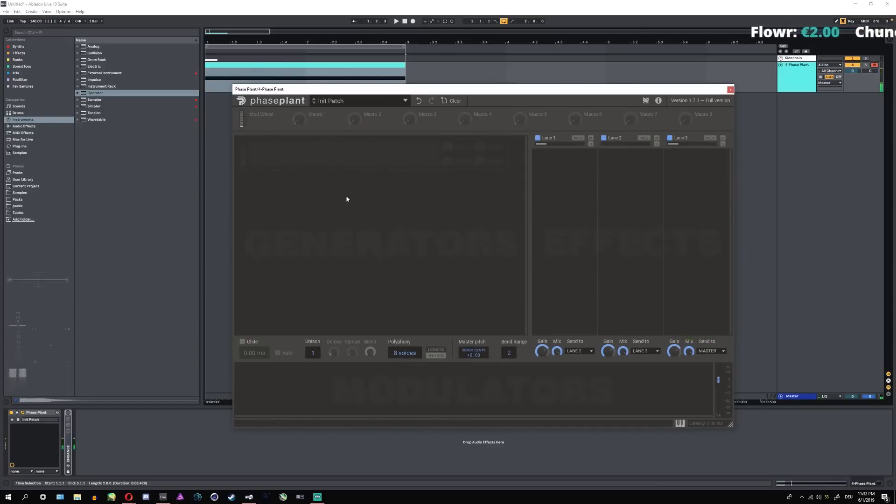
right_click(322, 155)
left_click(332, 173)
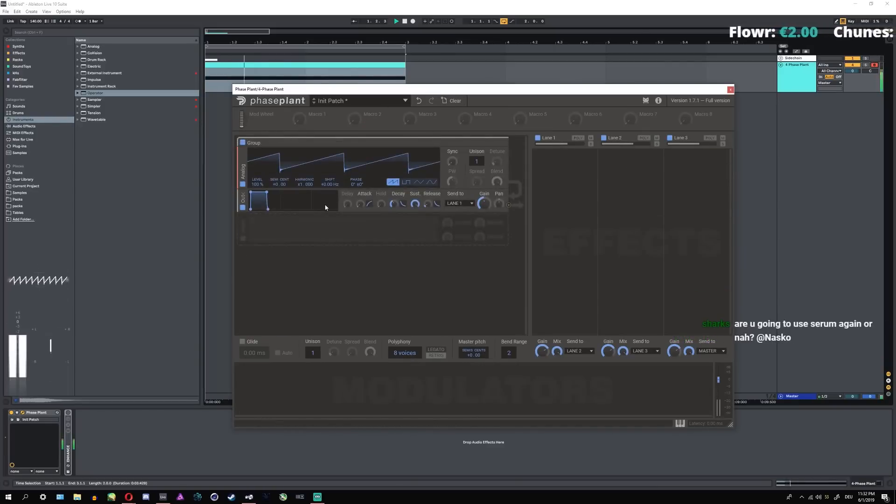
- Add a MIDI Note modulator to the patch
left_click(287, 375)
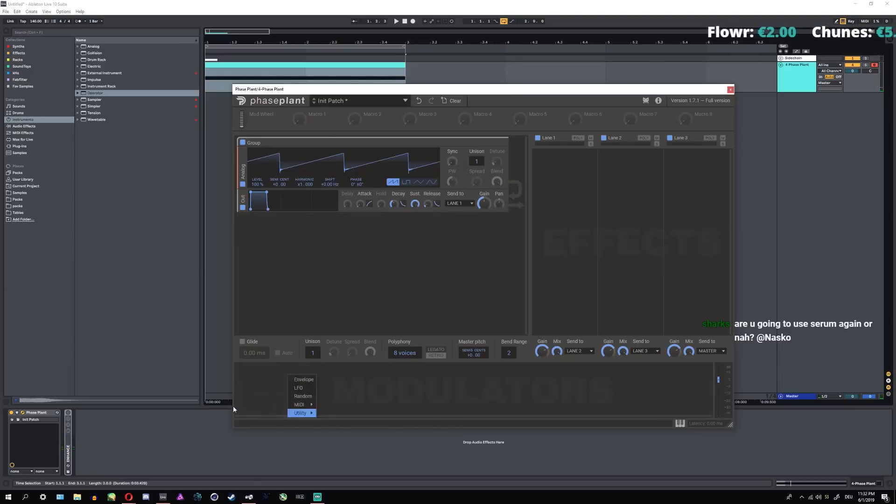
left_click(448, 390)
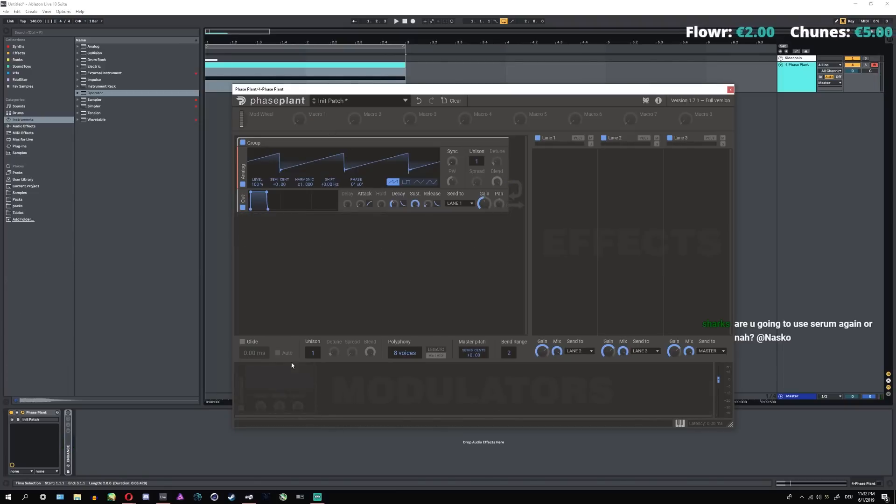
left_click(312, 377)
mouse_move(327, 405)
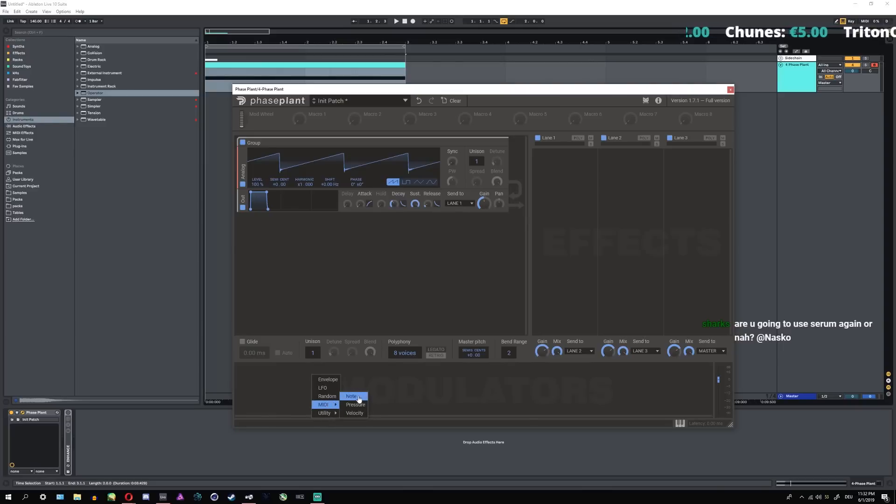
left_click(358, 397)
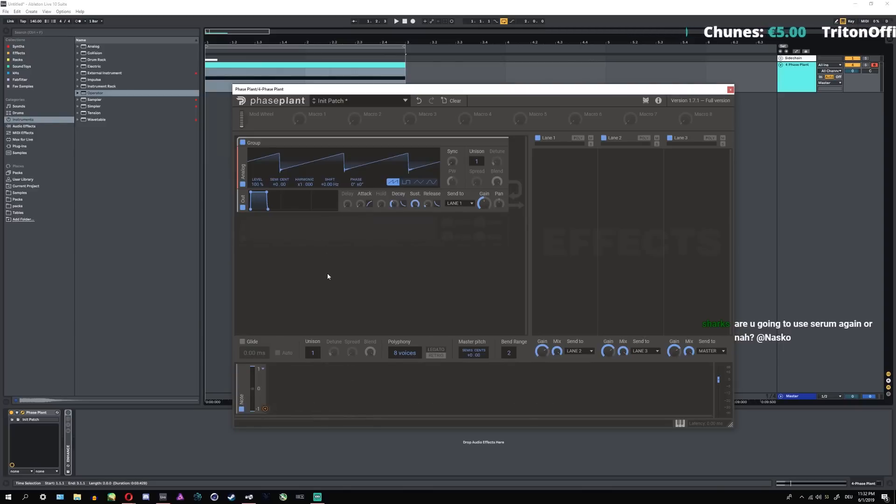
- Add a Resonator effect to Lane 1, try tuning it to C 5, and set it back to A 4
left_click(574, 176)
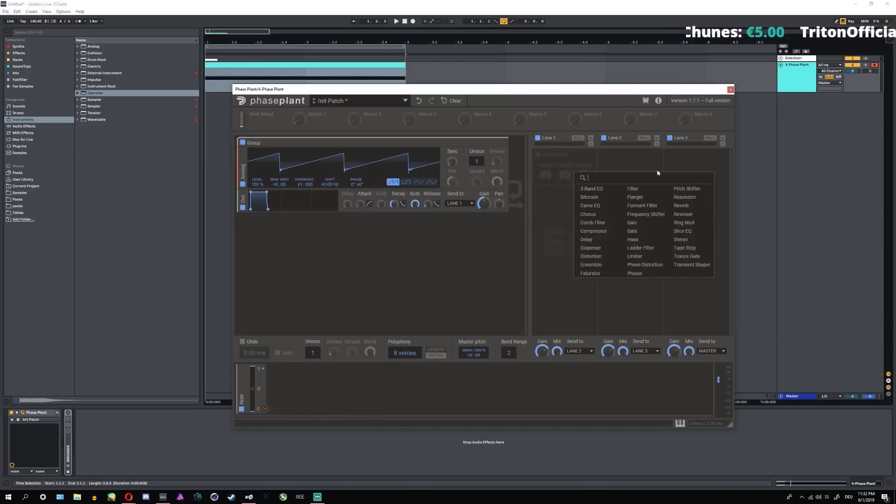
left_click(684, 197)
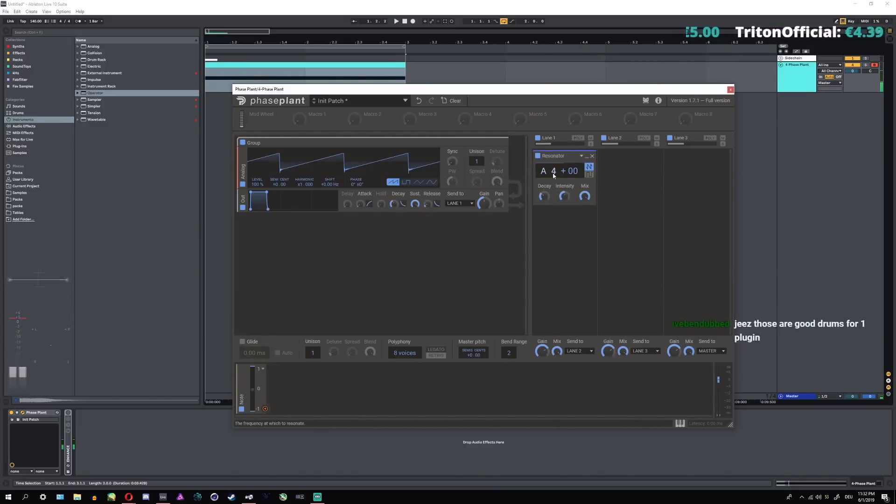
left_click_drag(552, 176, 552, 185)
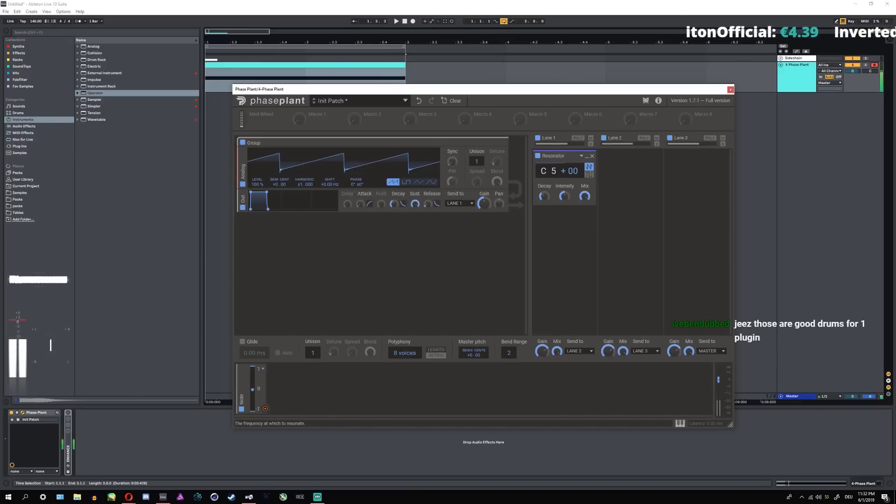
mouse_move(552, 172)
left_mouse_down()
mouse_move(552, 183)
mouse_move(552, 158)
mouse_move(552, 169)
left_mouse_up()
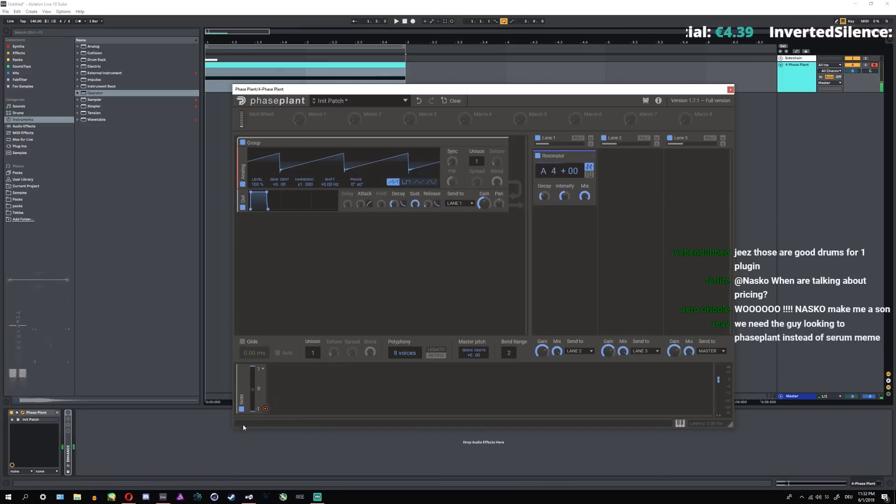
- Assign the Note modulator to the Resonator's pitch, try resonating on odd harmonics, and return it to all harmonics
left_click(266, 410)
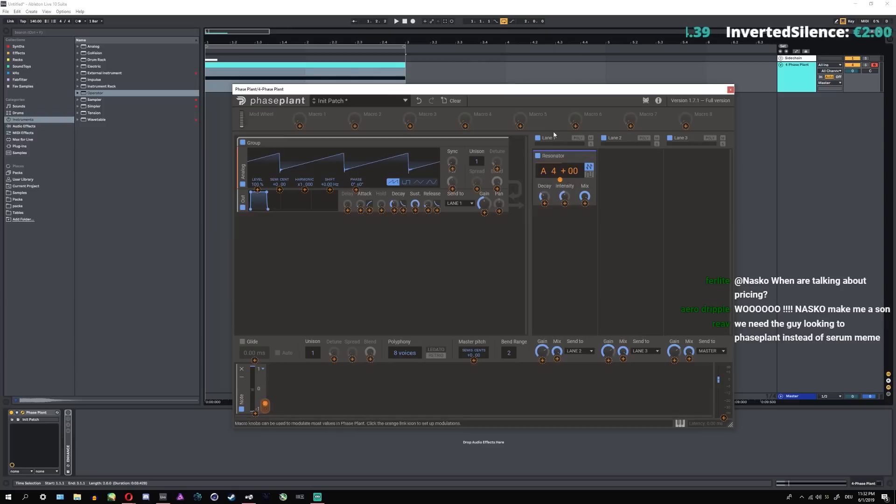
left_click(560, 179)
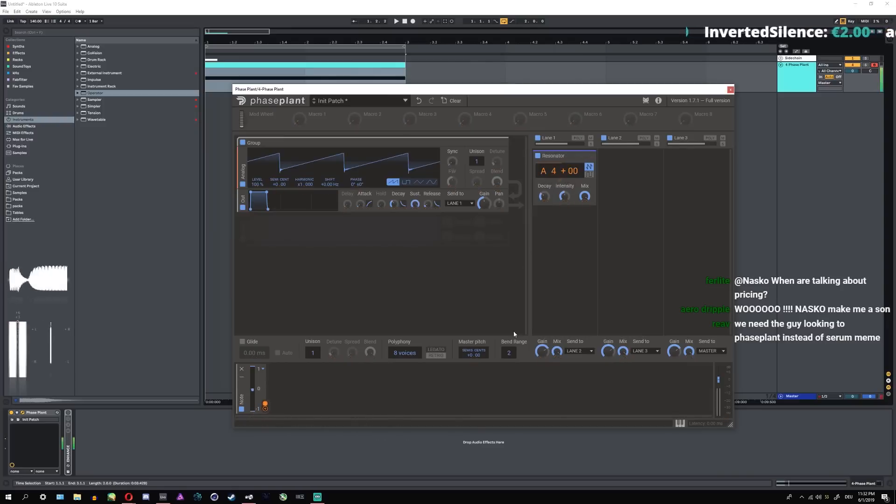
left_click(589, 175)
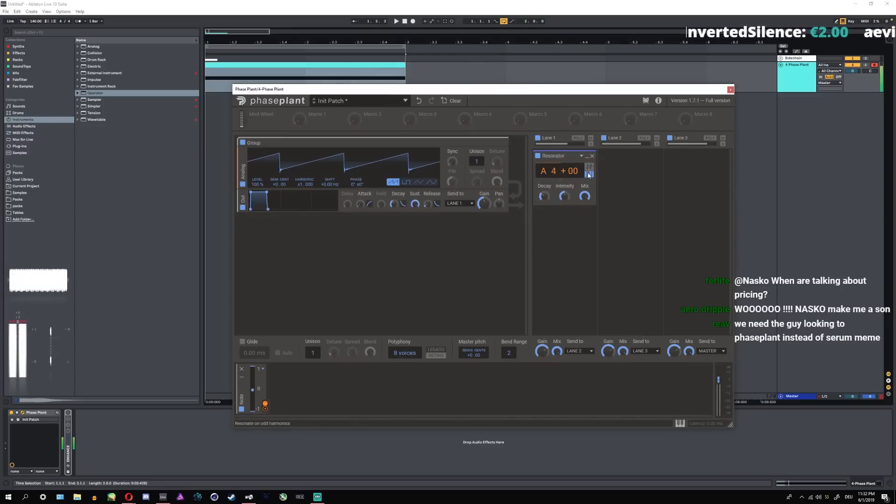
left_click(588, 167)
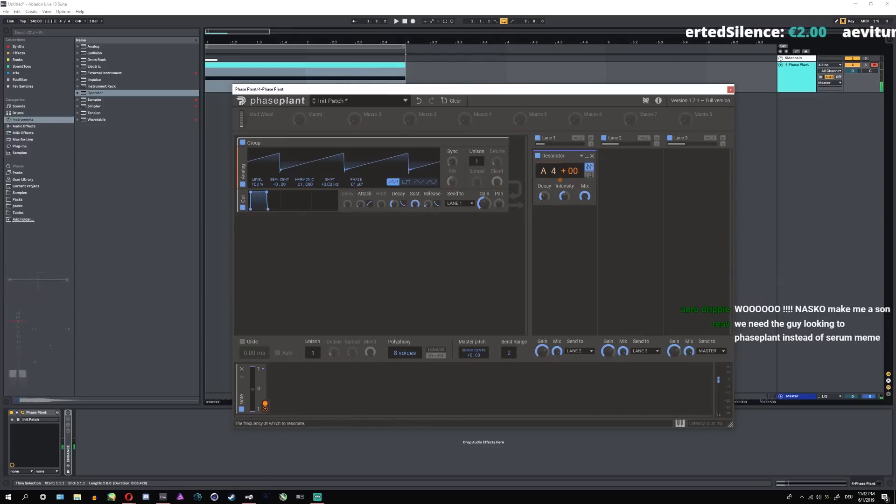
- Try tuning the Resonator to D#4 and A#2, shifting the computer MIDI keyboard down and back up an octave
left_click_drag(552, 173, 552, 179)
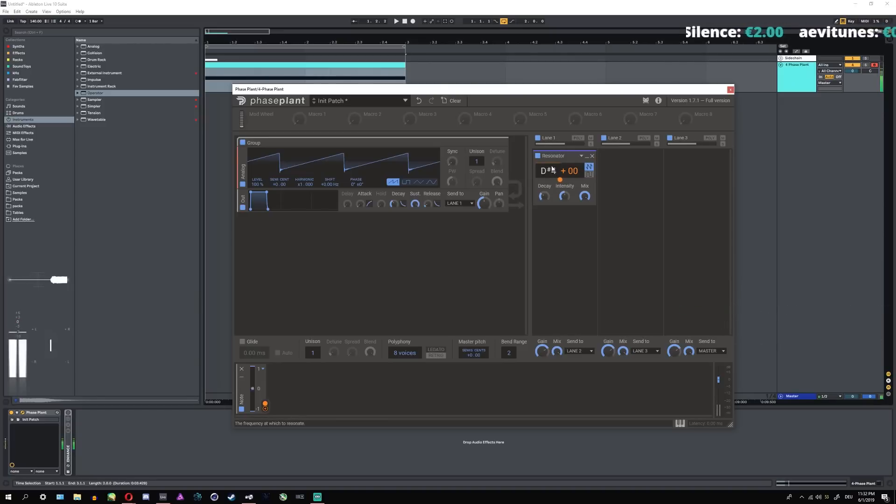
key("z")
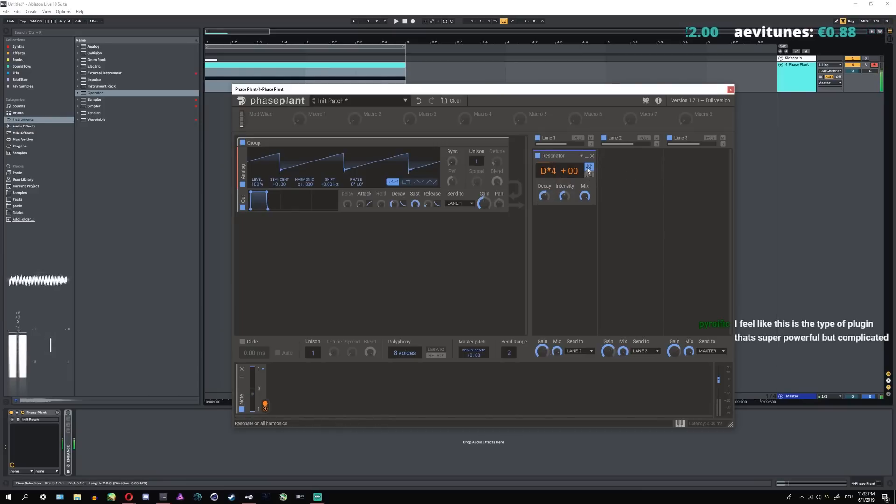
key("x")
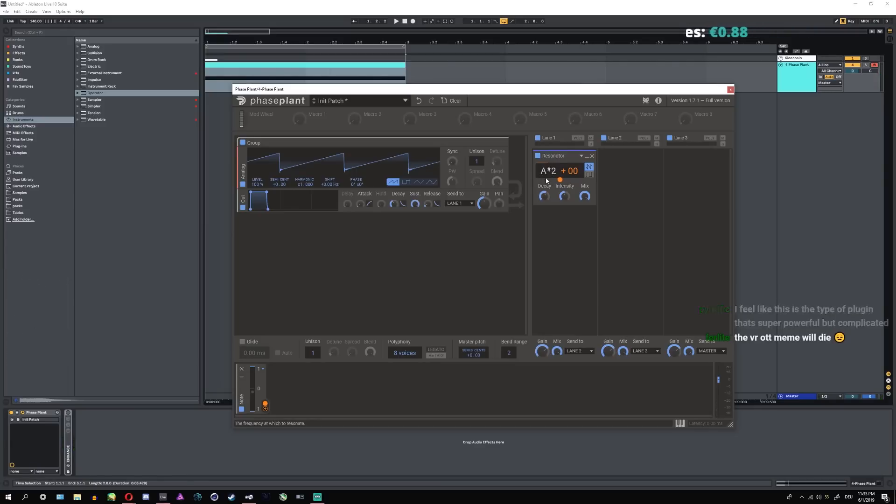
- Replace the Resonator in Lane 1 with a Comb Filter and set its frequency to 212 Hz
left_click(592, 155)
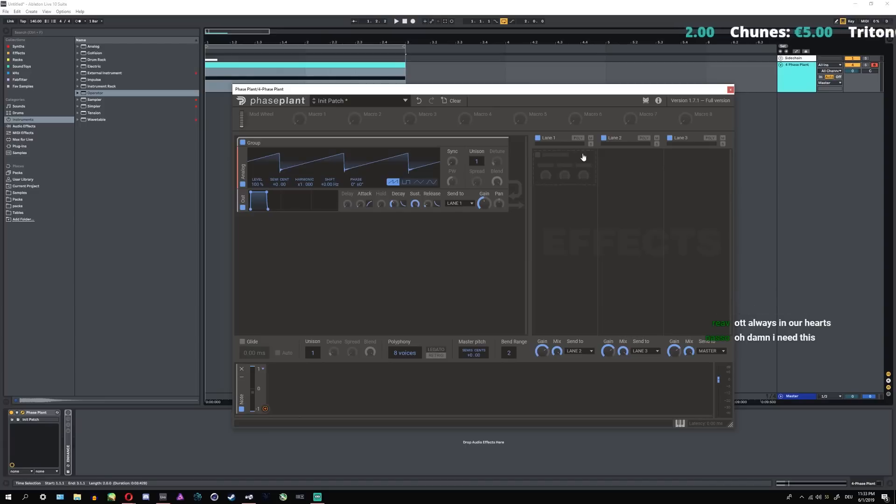
left_click(571, 166)
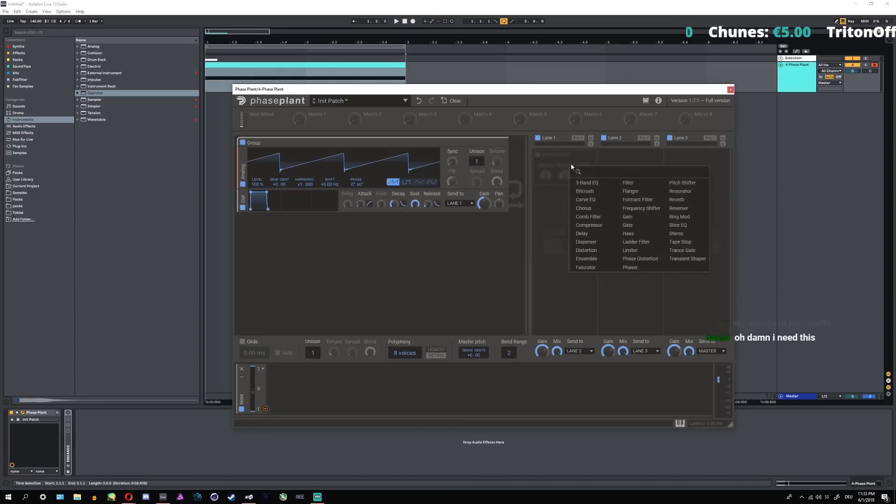
left_click(590, 218)
mouse_move(561, 173)
left_mouse_down()
mouse_move(561, 182)
mouse_move(561, 160)
mouse_move(561, 170)
left_mouse_up()
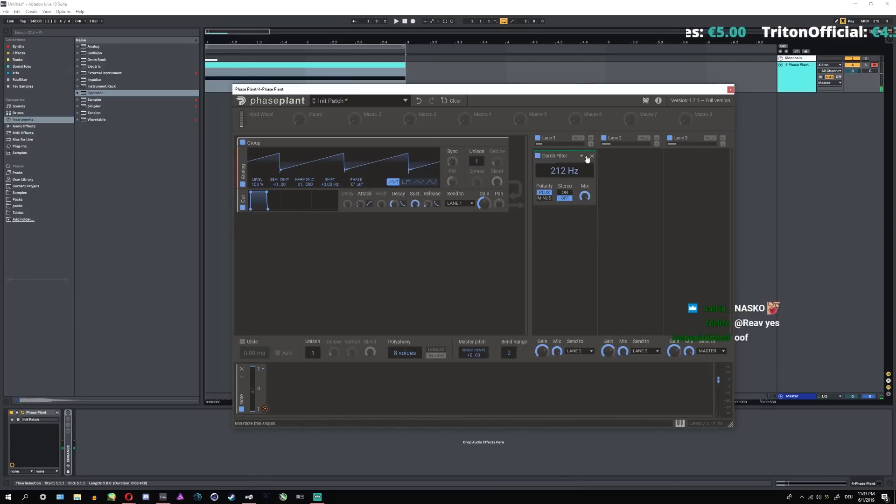
- Replace the Comb Filter with a Resonator, try tuning it to C 2, and set it to A 3
left_click(593, 159)
left_click(591, 167)
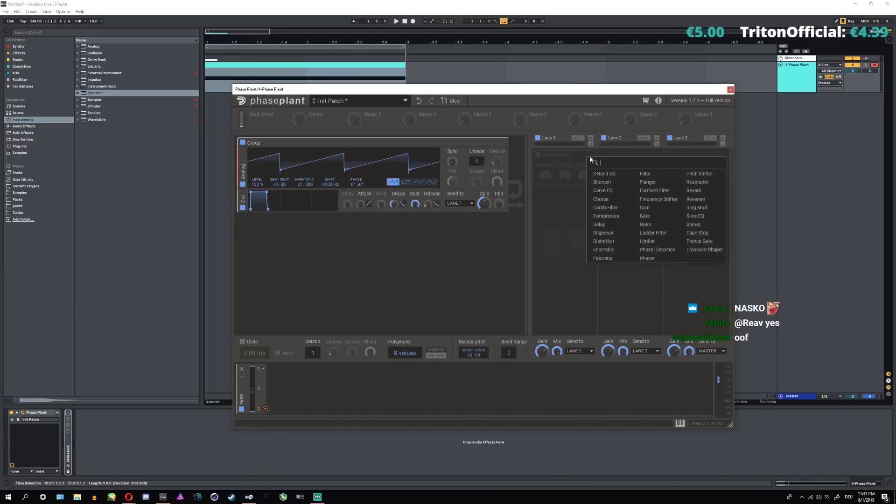
left_click(703, 178)
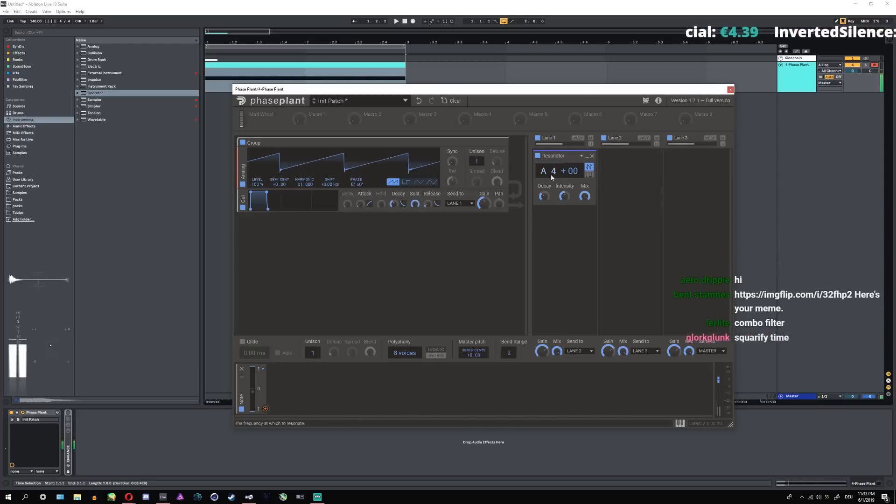
left_click_drag(553, 172, 553, 192)
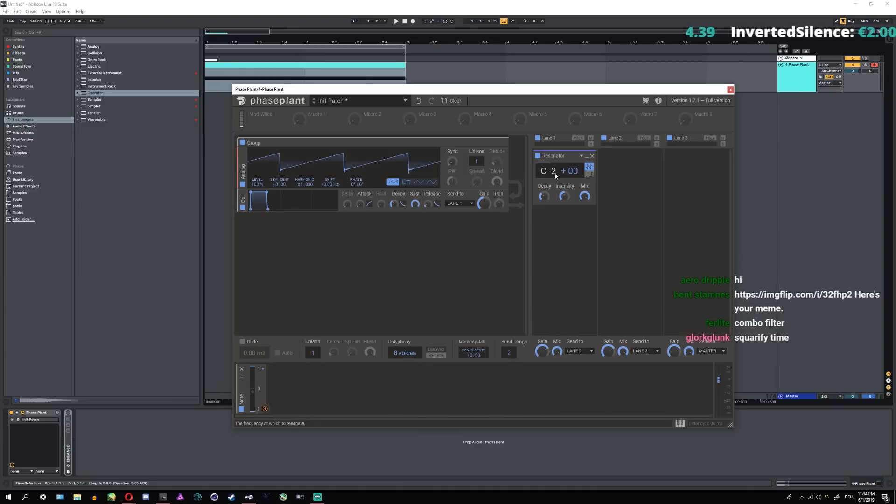
mouse_move(556, 176)
left_mouse_down()
mouse_move(543, 176)
mouse_move(544, 189)
left_mouse_up()
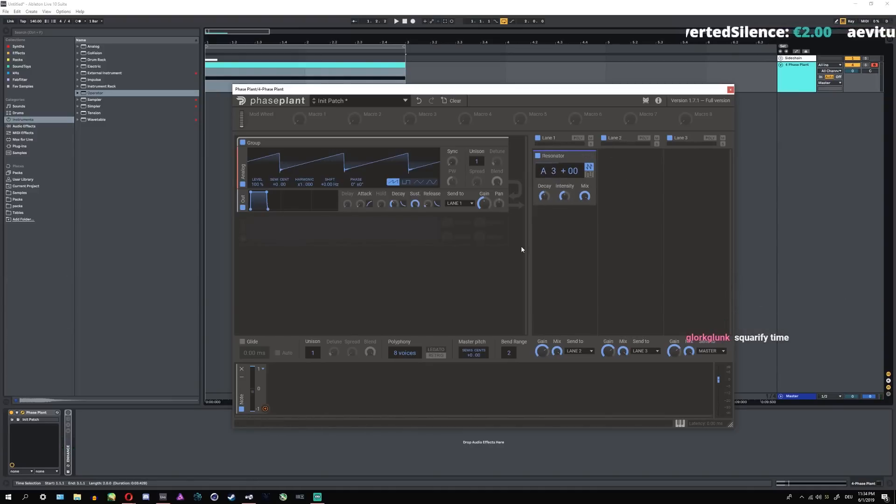
- Load the Serum plug-in onto a new track in Ableton Live
left_click(20, 46)
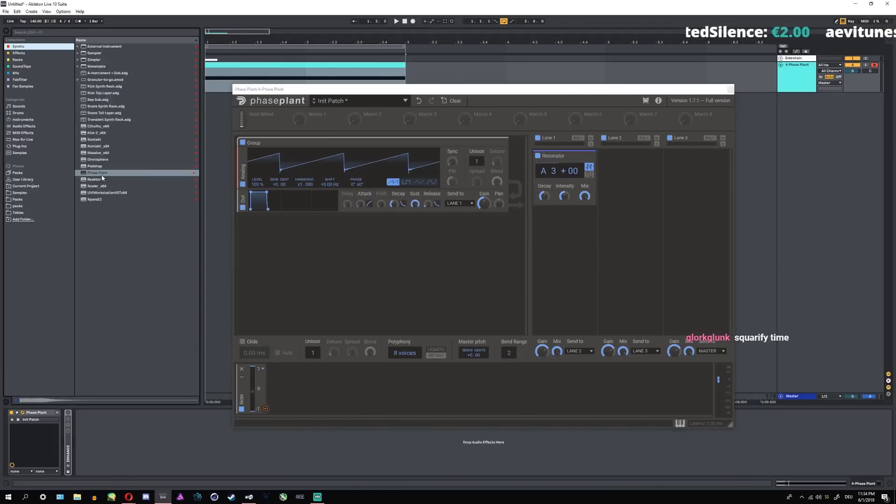
left_click(28, 147)
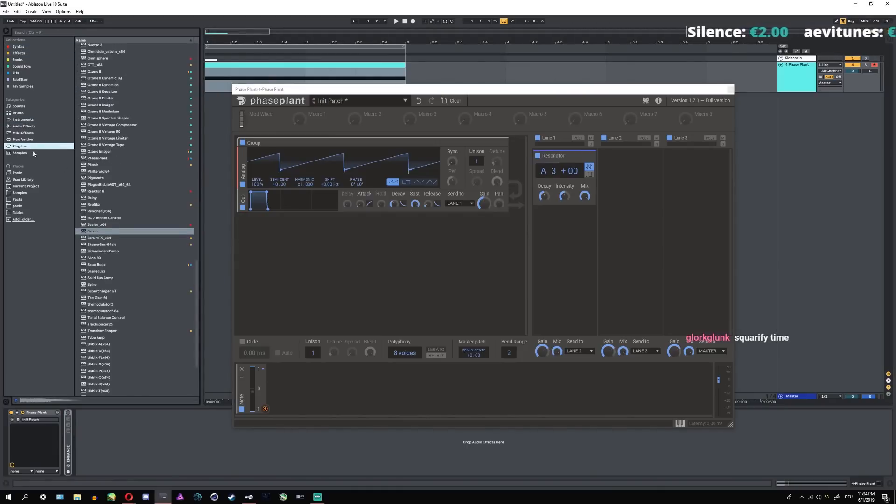
left_click_drag(93, 231, 213, 215)
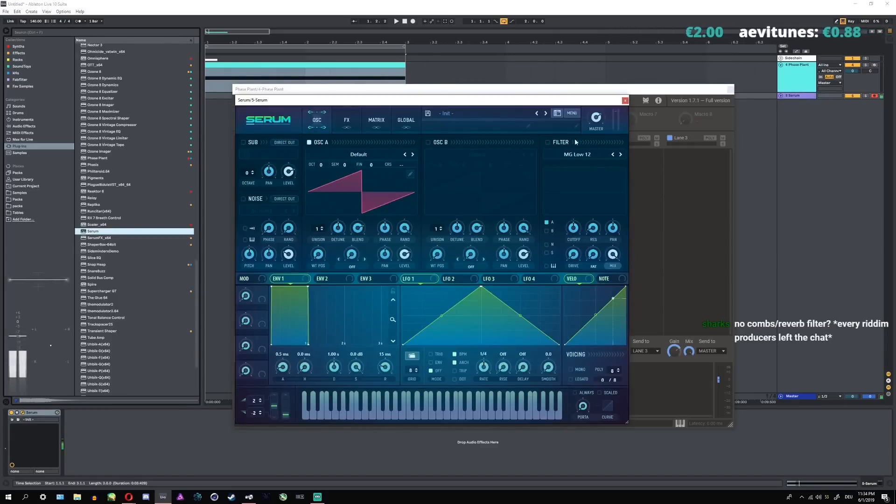
- Enable Serum's filter, set its type to the Flanges filter Cmb -, and adjust its response curve
left_click(561, 148)
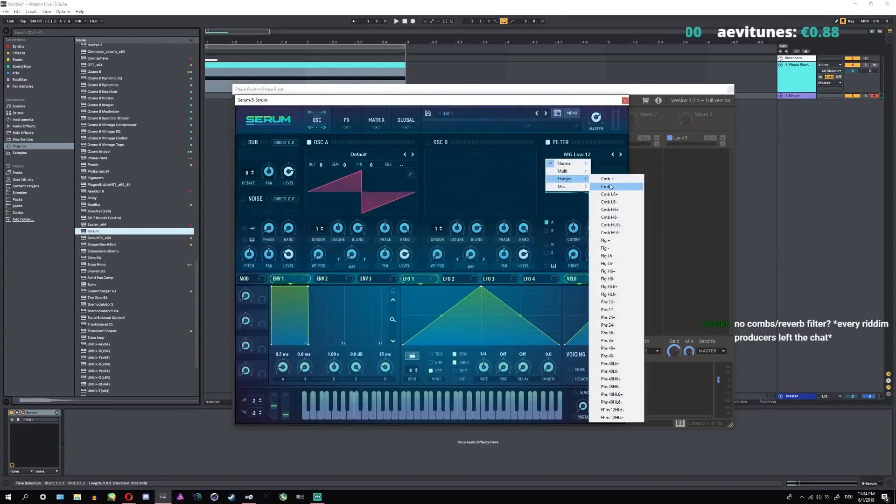
left_click(605, 183)
left_click_drag(577, 201, 608, 177)
- Bring Phase Plant to the front, arm its track for recording, and adjust the Resonator's Decay
left_click_drag(663, 90, 686, 94)
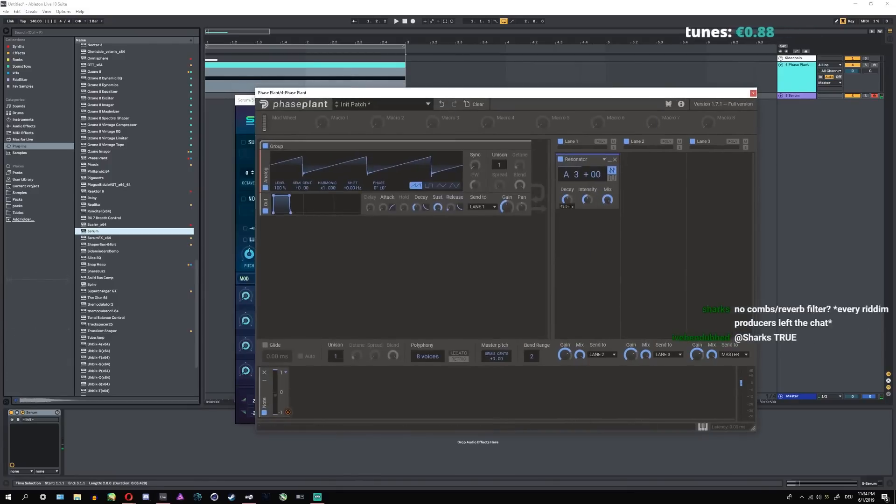
left_click(874, 65)
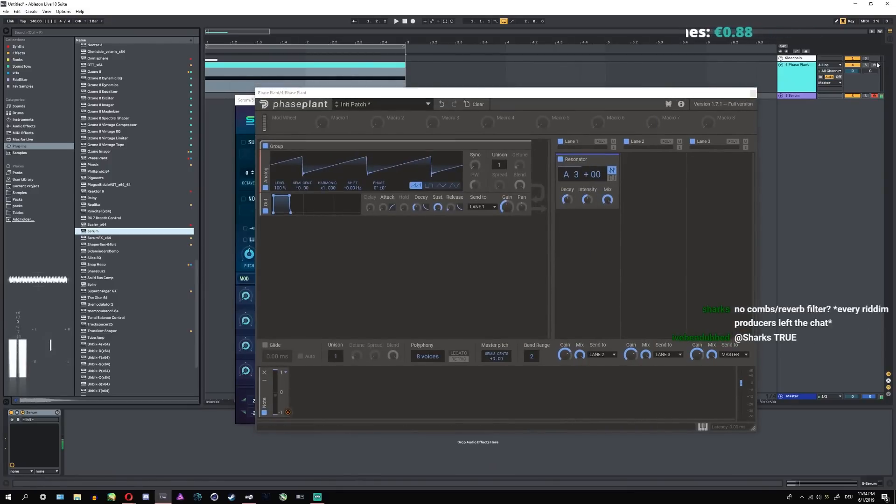
left_click_drag(568, 200, 587, 181)
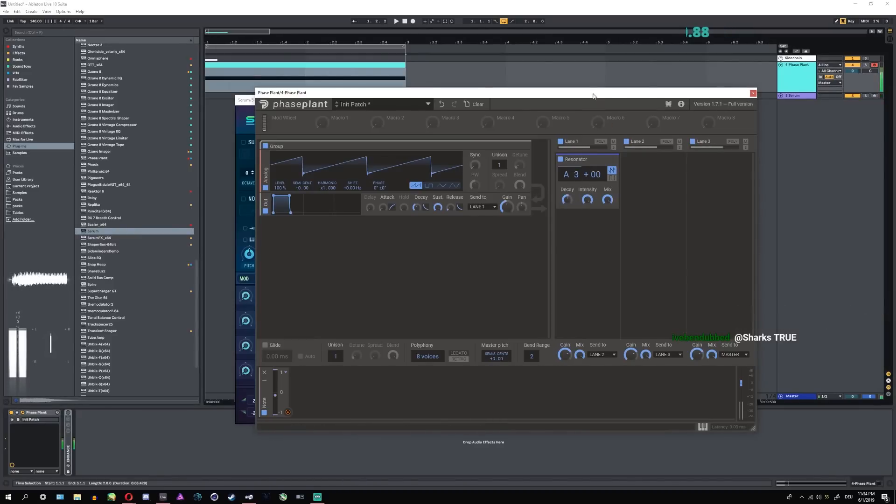
- Adjust the Mix of Serum's filter, then return to Phase Plant and adjust the Resonator's Intensity for comparison
left_click_drag(594, 96, 286, 115)
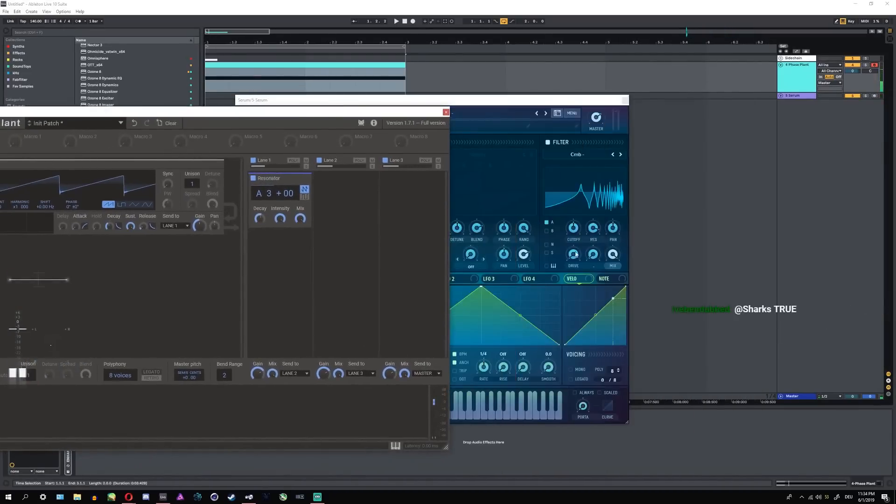
mouse_move(614, 254)
left_mouse_down()
mouse_move(610, 295)
mouse_move(612, 252)
left_mouse_up()
left_click_drag(227, 111, 430, 114)
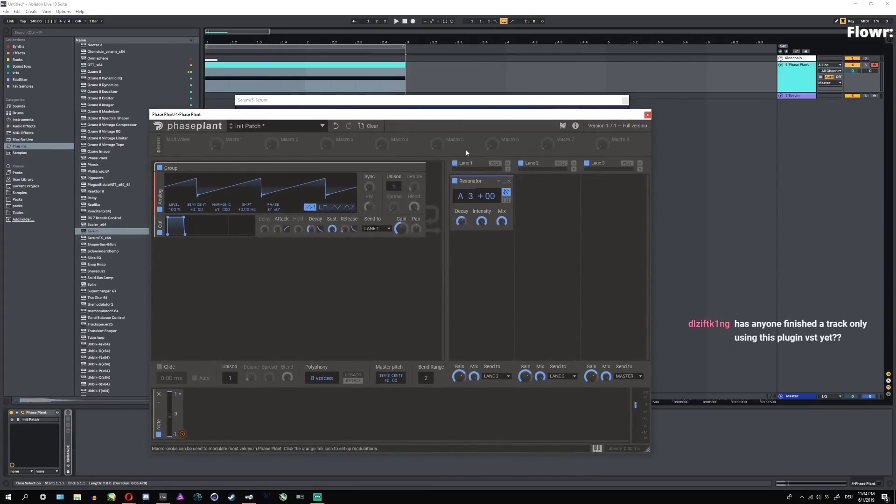
left_click_drag(481, 222, 481, 228)
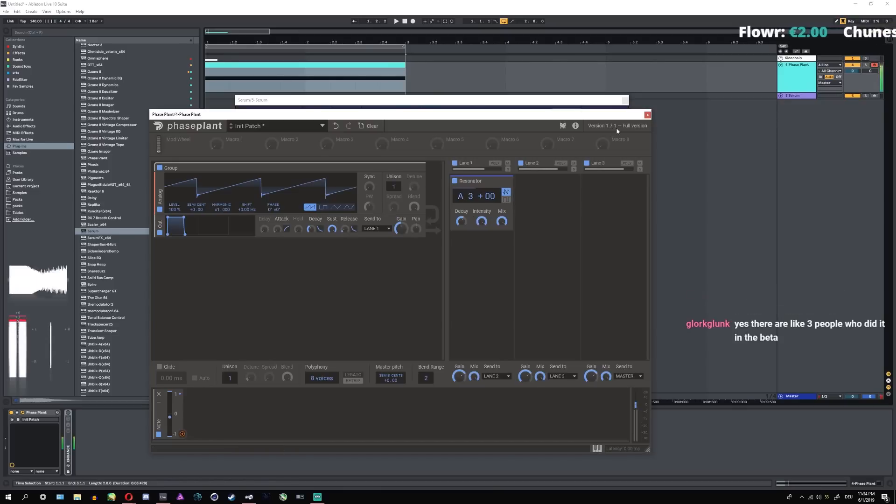
- Uncover the Serum window, try the filter type Cmb +, and set it back to Cmb -
left_click_drag(579, 116, 666, 215)
left_click(577, 155)
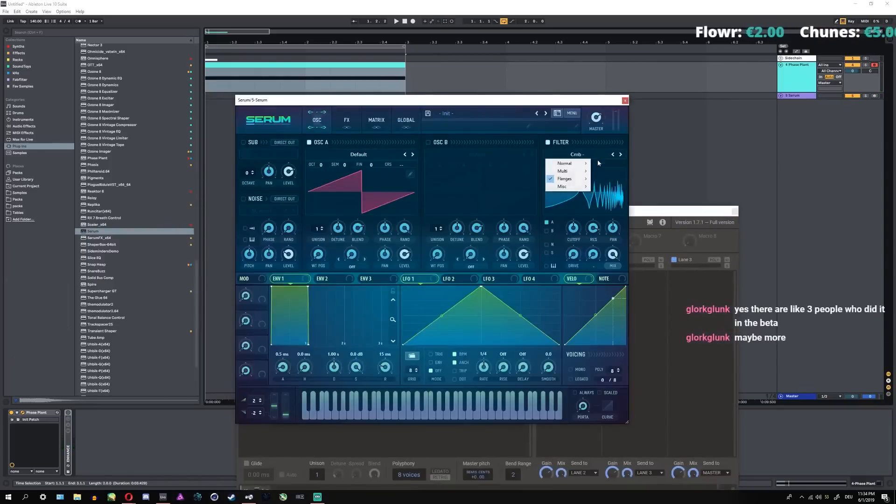
mouse_move(568, 179)
left_click(608, 179)
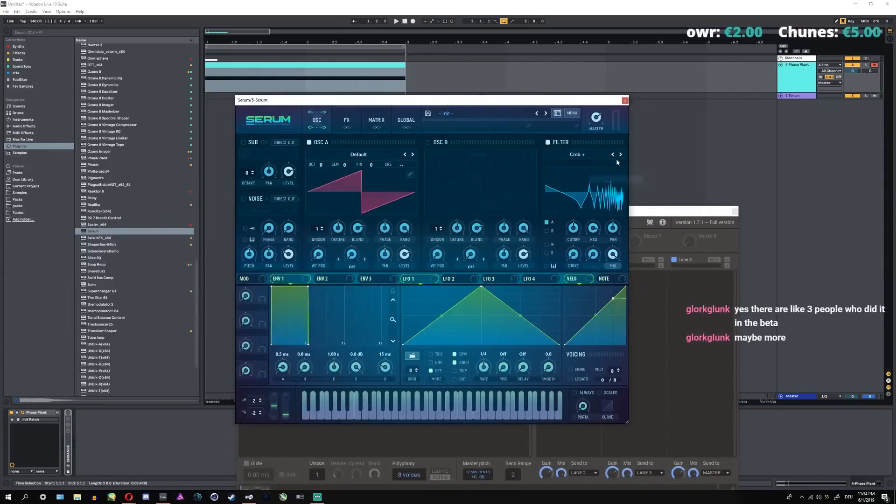
left_click(621, 155)
- Delete the Serum track and bring the Phase Plant window back into full view
left_click(793, 97)
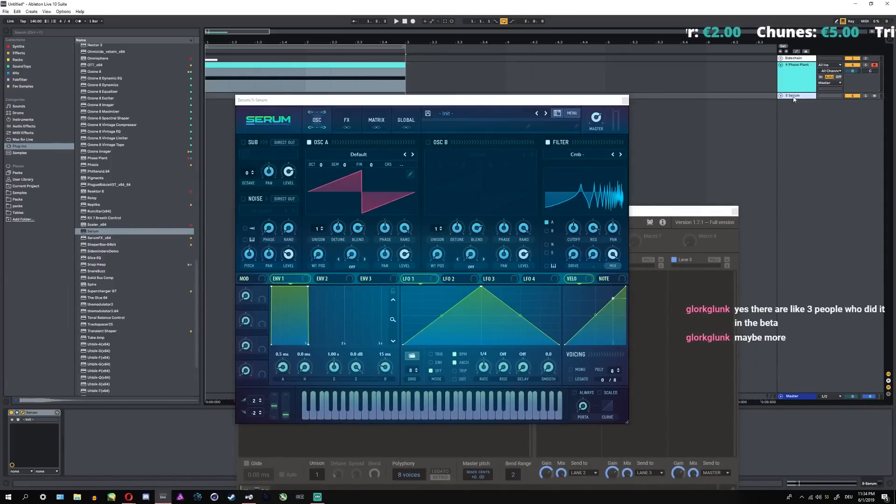
key("Delete")
left_click(240, 65)
left_click_drag(329, 211, 322, 83)
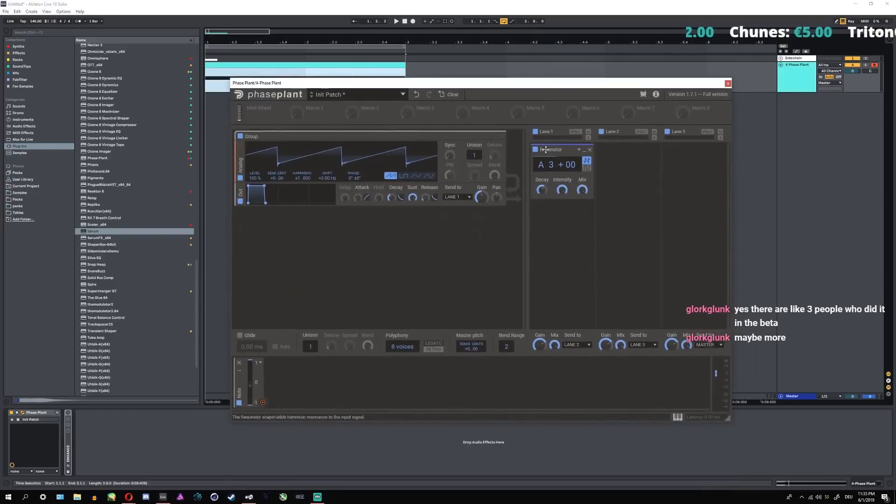
- Compare the Resonator's odd and all harmonics modes, leave it on odd harmonics, and tune it to A 1
left_click(587, 168)
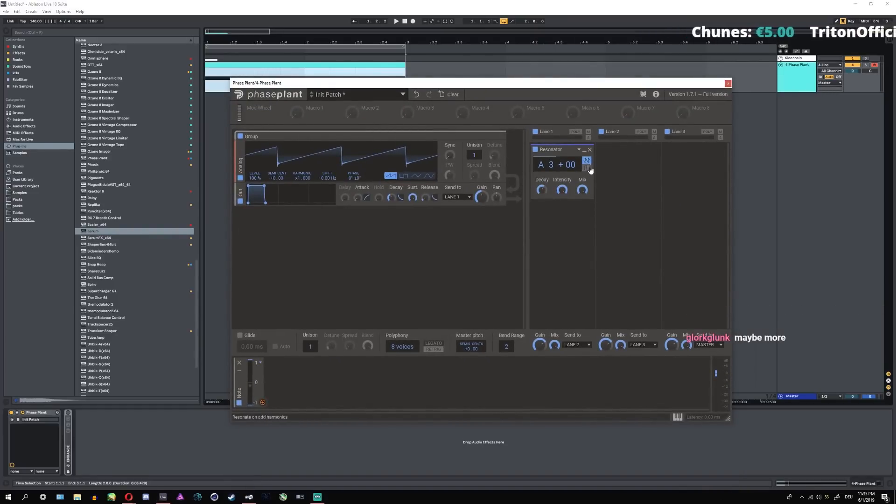
left_click(588, 161)
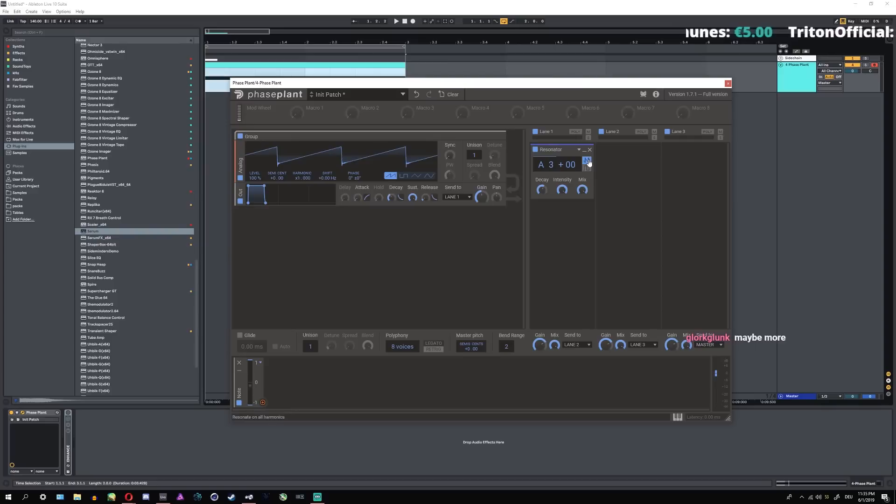
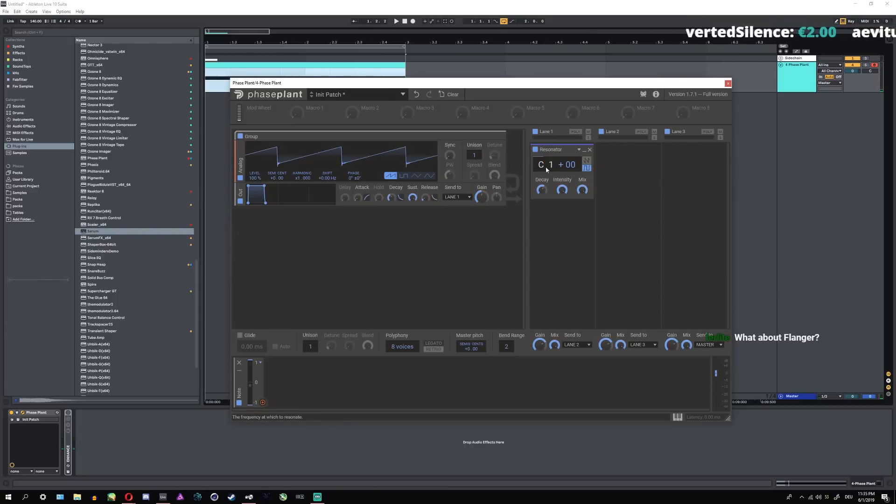
left_click_drag(551, 165, 551, 146)
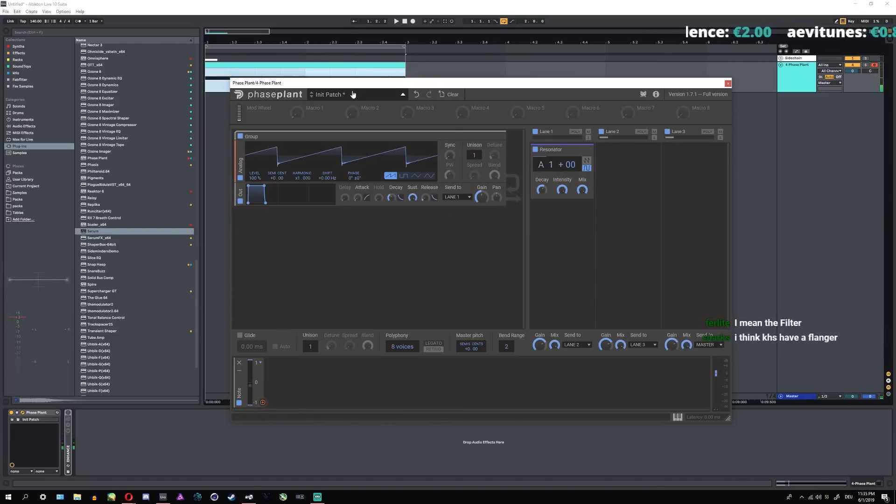
- Load the user preset Bass 1 and lower the computer MIDI keyboard's octave to audition it
left_click(403, 94)
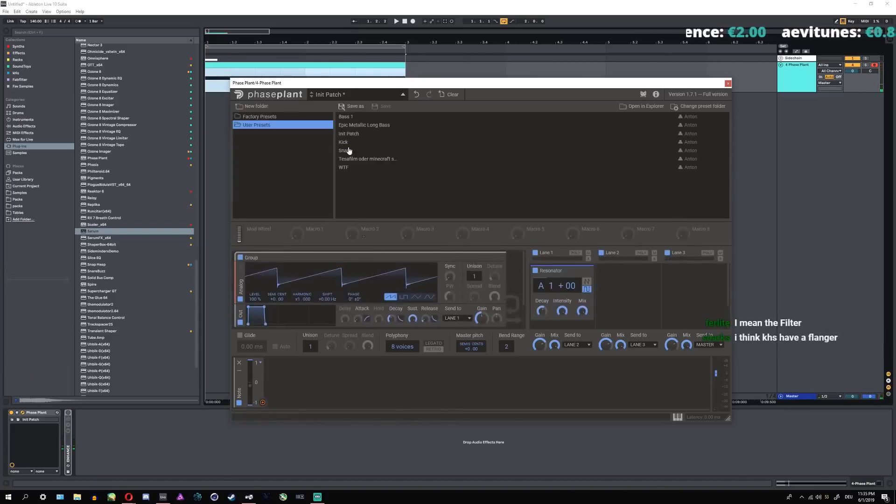
left_click(359, 116)
left_click(360, 99)
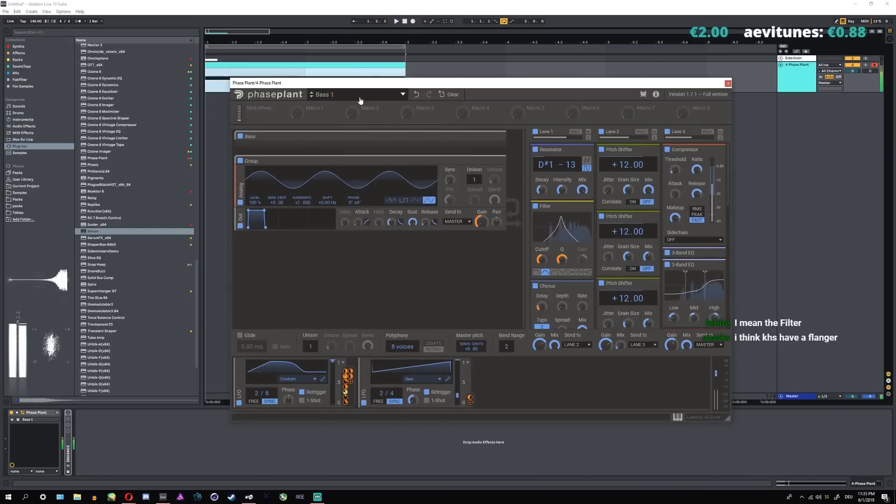
key("z")
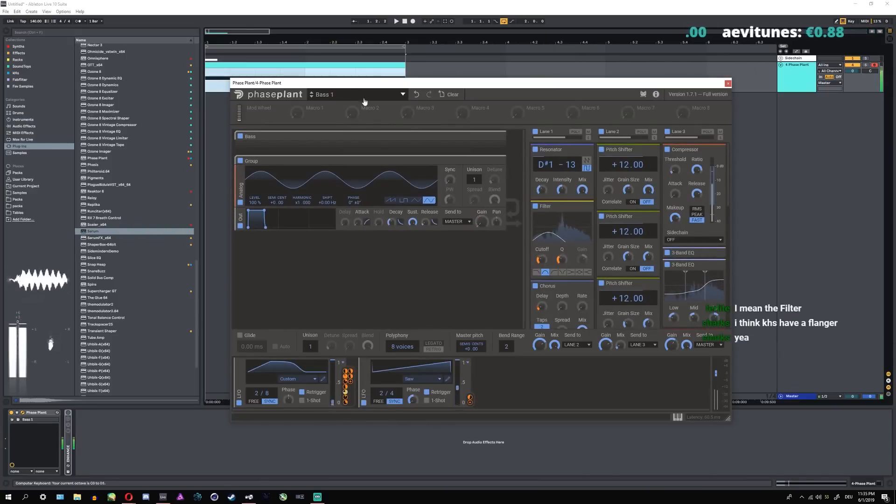
- Compare the patch with lane 1's Resonator bypassed and active, and retune the Resonator to F#1 -06
left_click(536, 150)
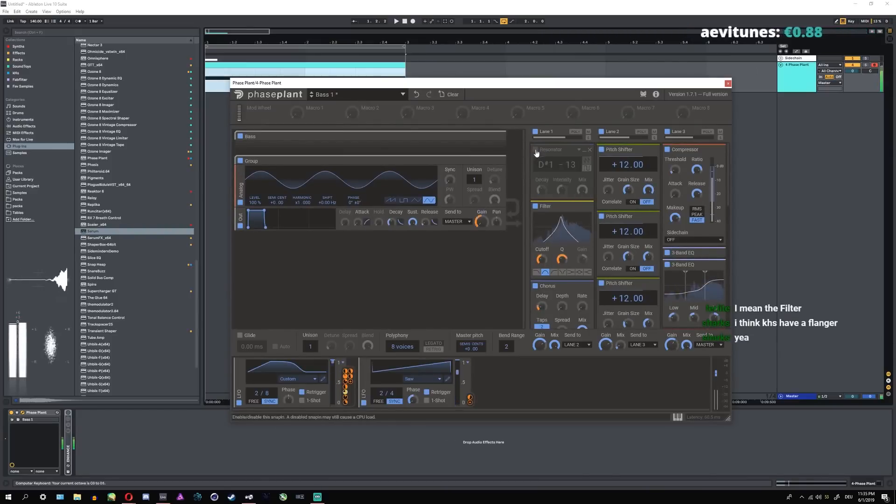
left_click(536, 149)
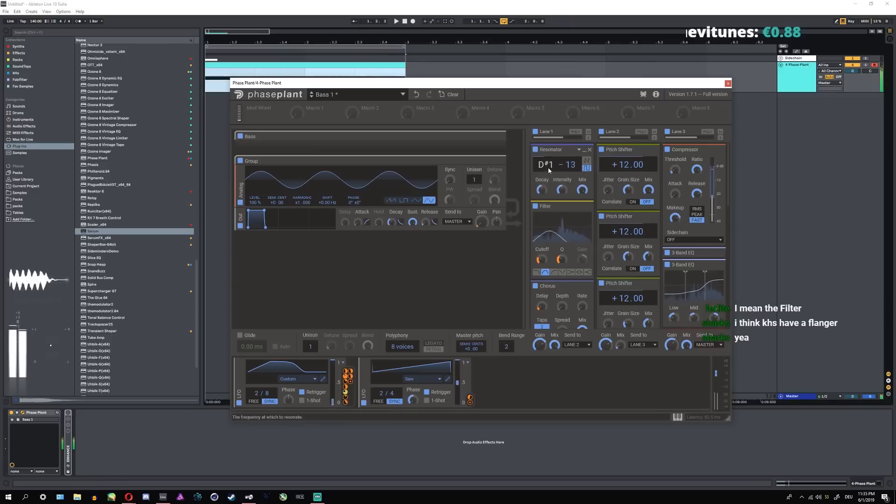
left_click_drag(567, 166, 567, 116)
mouse_move(570, 164)
left_mouse_down()
mouse_move(570, 192)
mouse_move(577, 158)
mouse_move(576, 169)
left_mouse_up()
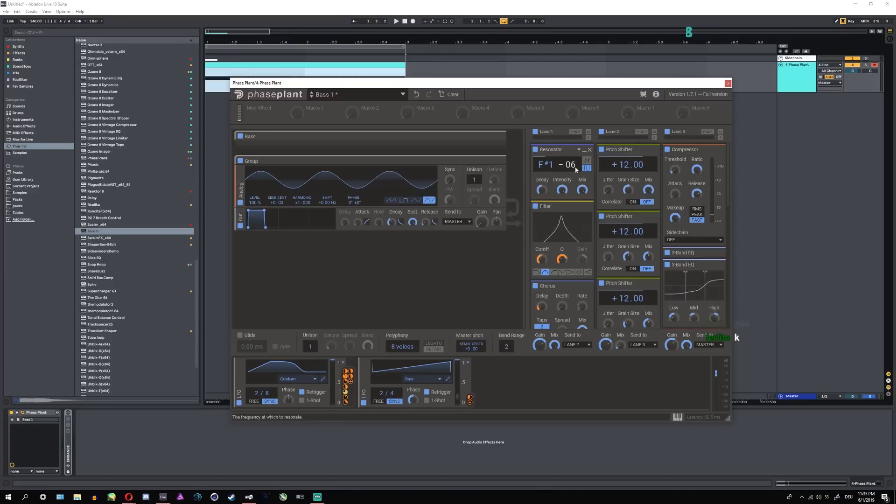
- Bypass the first Chorus in lane 1 and retune the Resonator to D 1 -26
scroll(538, 285, "down", 3)
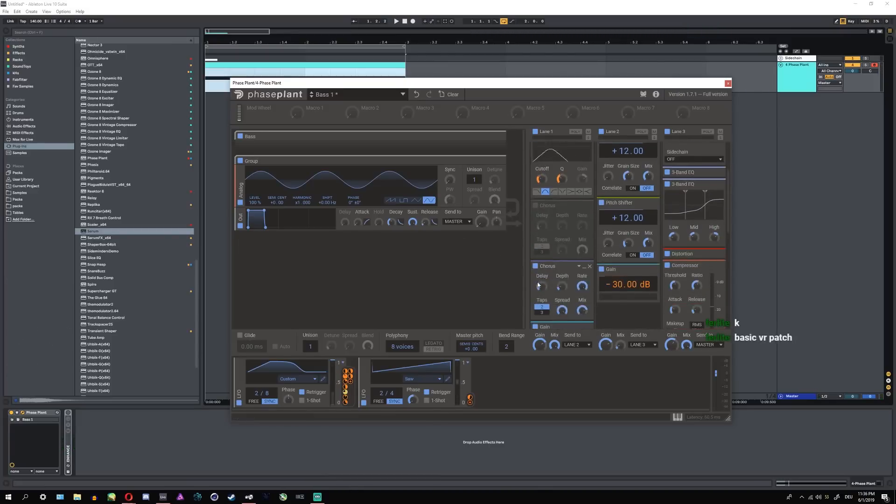
scroll(554, 191, "up", 3)
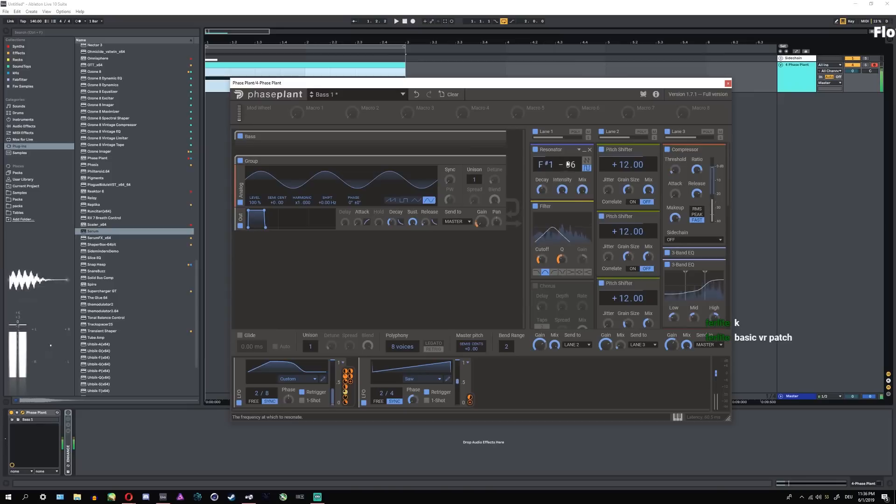
mouse_move(567, 165)
left_mouse_down()
mouse_move(568, 183)
mouse_move(567, 155)
left_mouse_up()
mouse_move(557, 165)
left_mouse_down()
mouse_move(558, 184)
mouse_move(557, 169)
left_mouse_up()
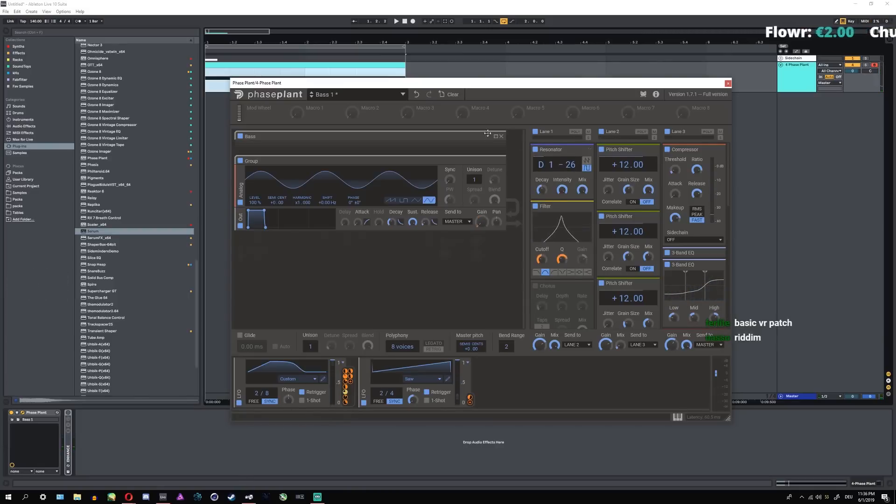
- Clear the synth to Init Patch and add a Wavetable generator
left_click(450, 94)
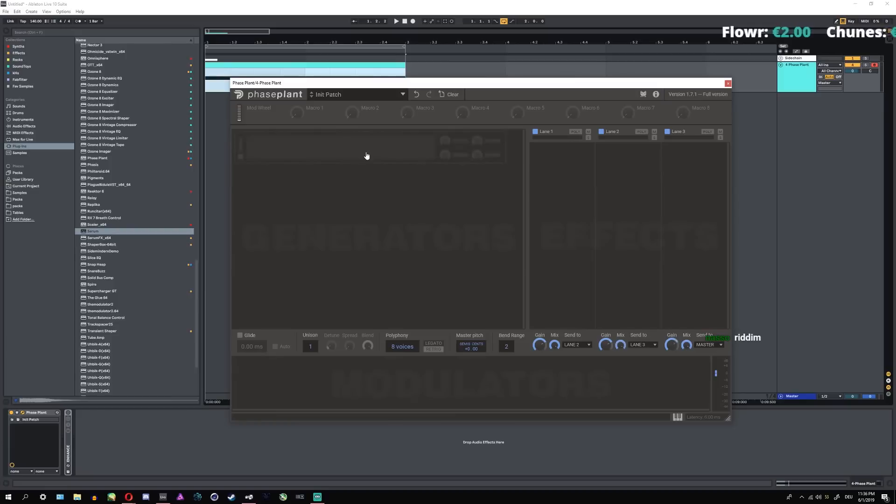
left_click(262, 369)
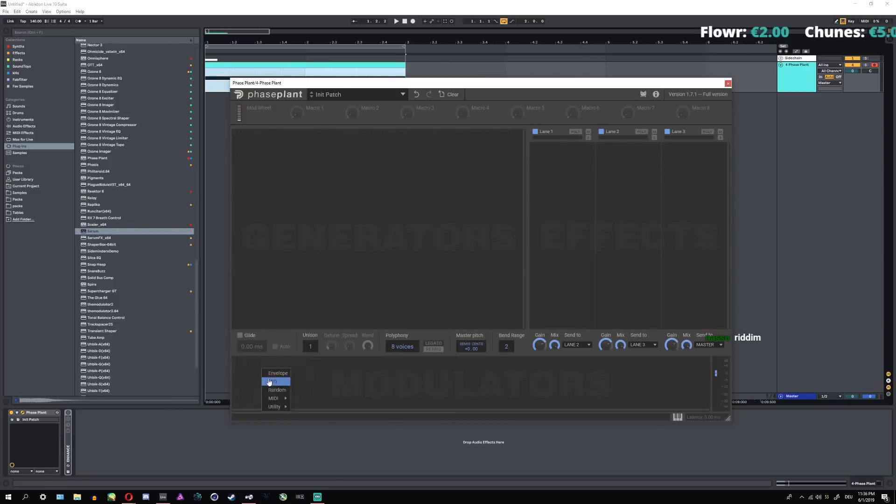
mouse_move(275, 398)
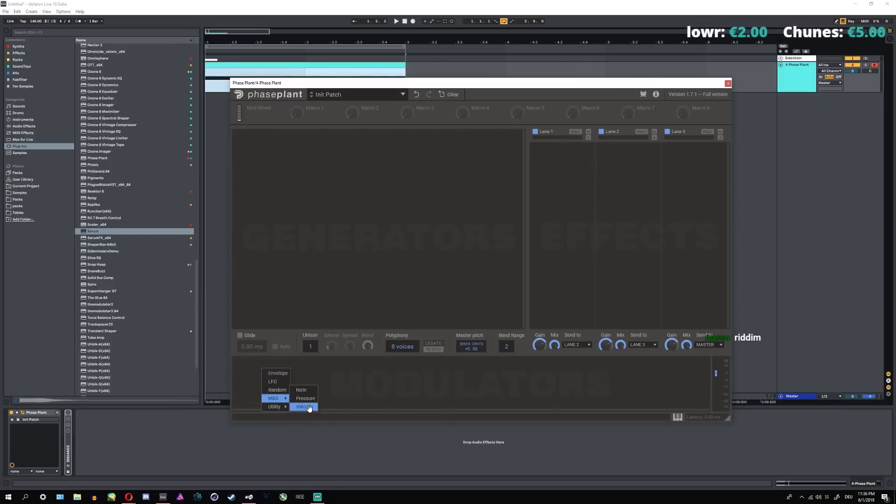
left_click(414, 397)
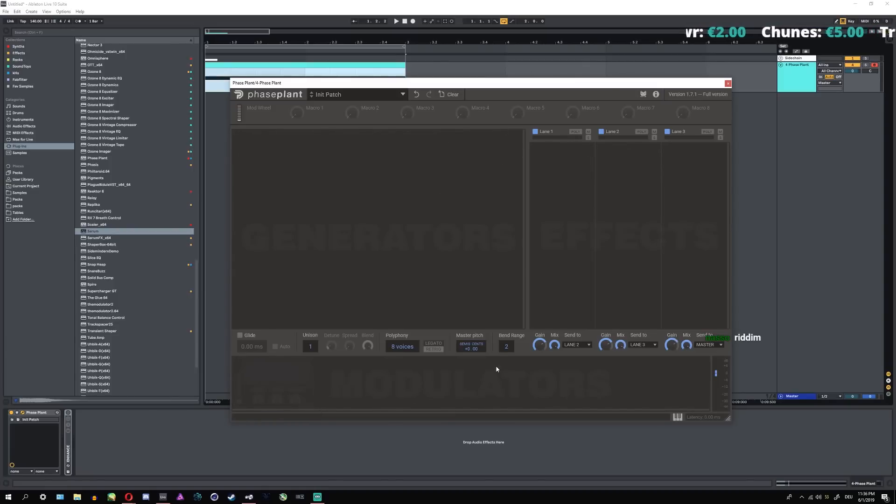
left_click(383, 154)
left_click(403, 205)
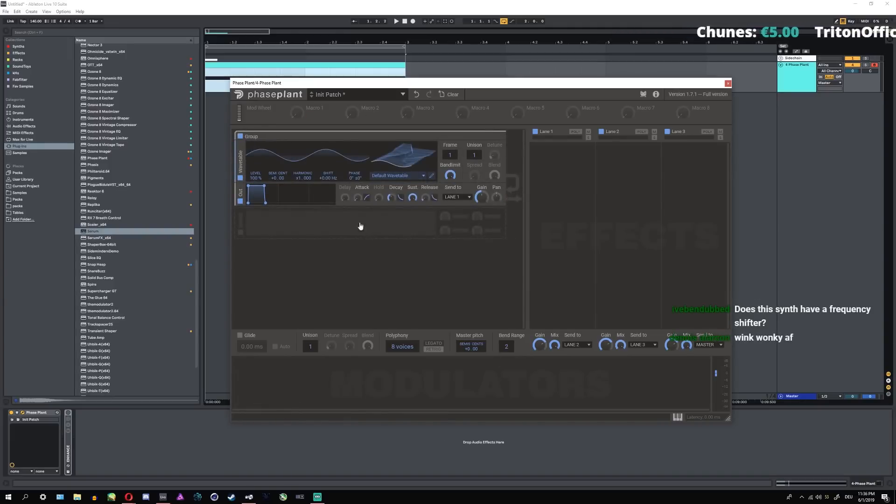
- Play the Phase Plant clip in the arrangement to audition the default wavetable, and stop playback
left_click(292, 64)
key("space")
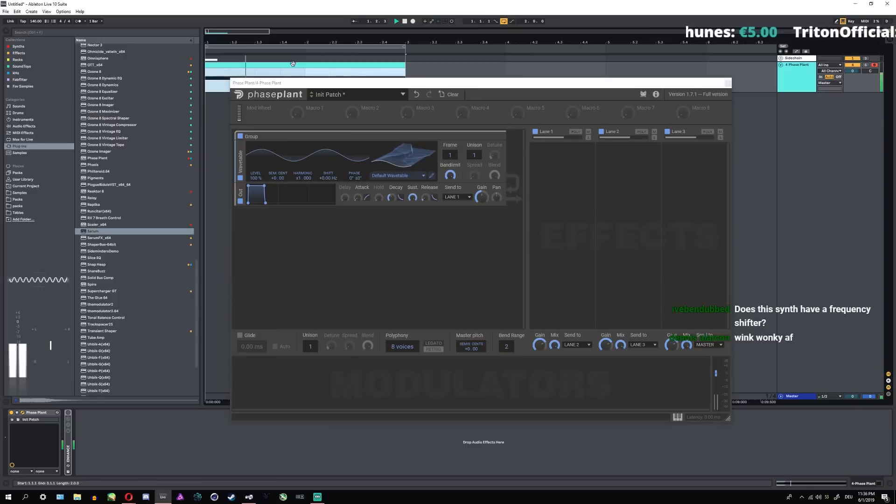
key("space")
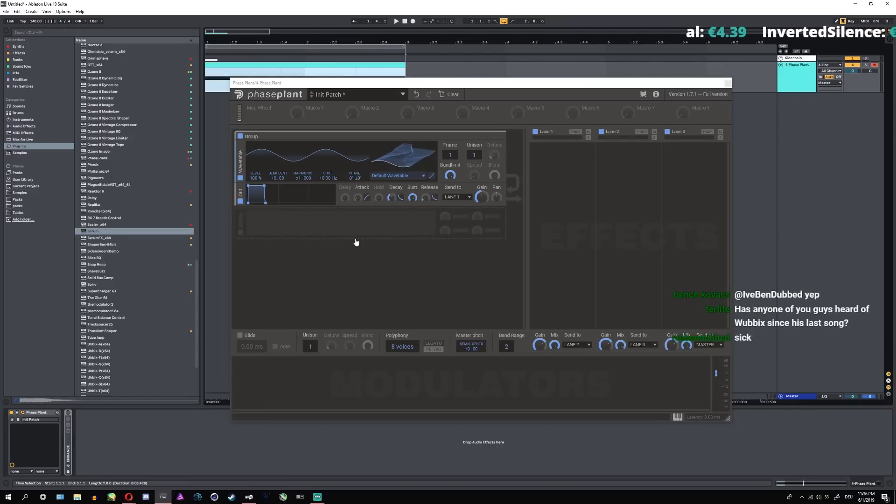
- Try a Frequency Shifter in lane 1, remove it, and look over the available effects
left_click(590, 152)
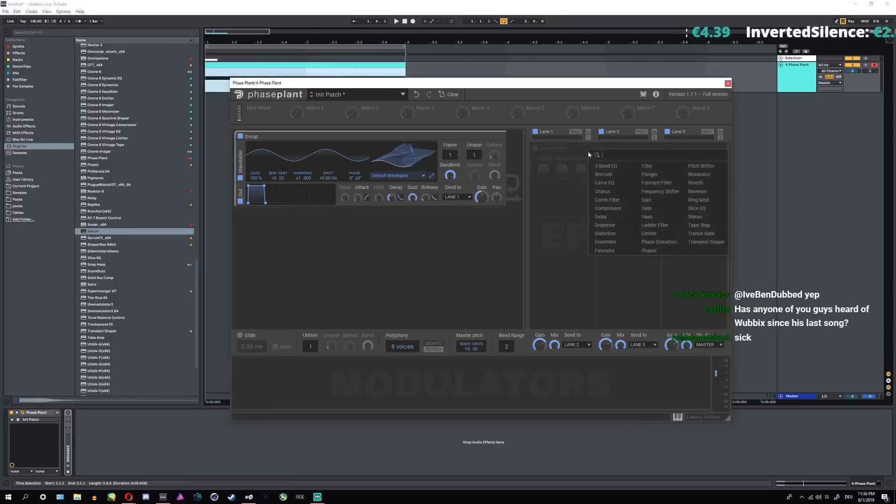
left_click(658, 191)
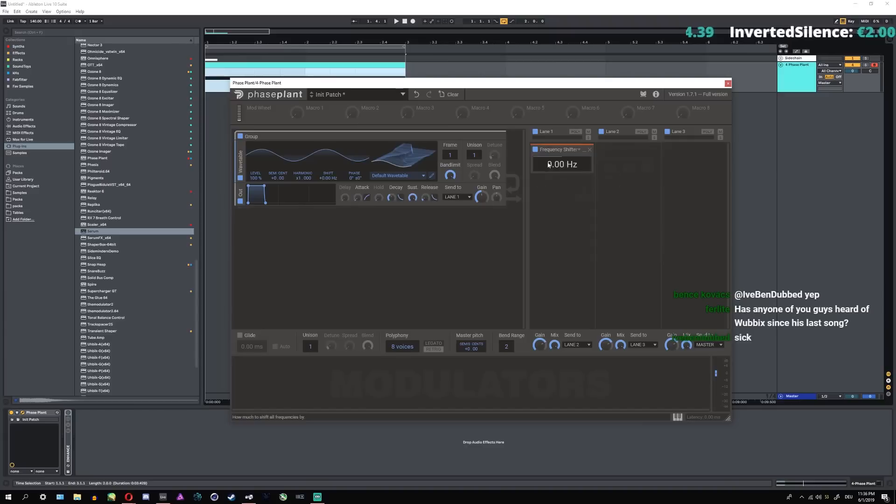
left_click(590, 150)
left_click(579, 167)
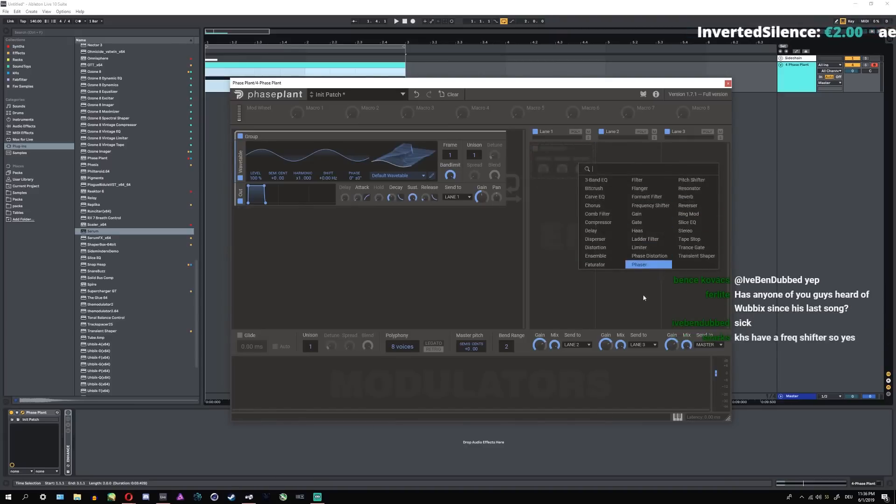
left_click(552, 290)
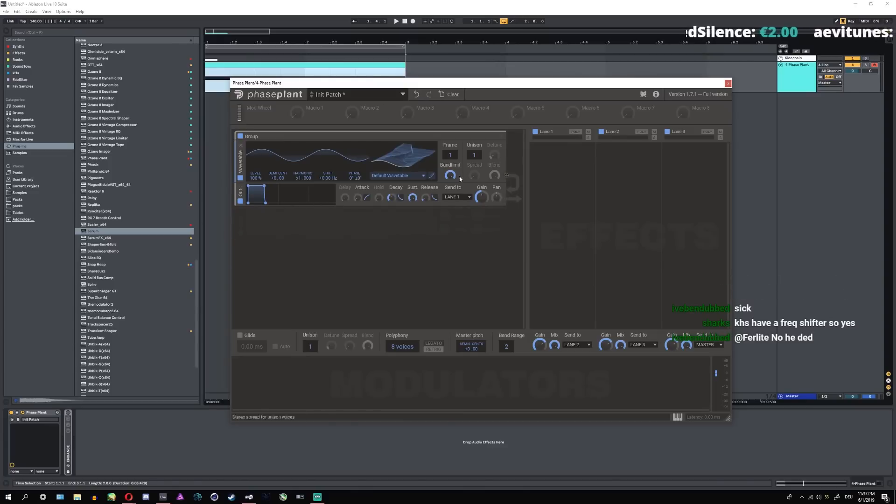
- Load the wavetable Monster 4 [SL] from the Spectral user folder and set its frame to 145 during playback
left_click(399, 178)
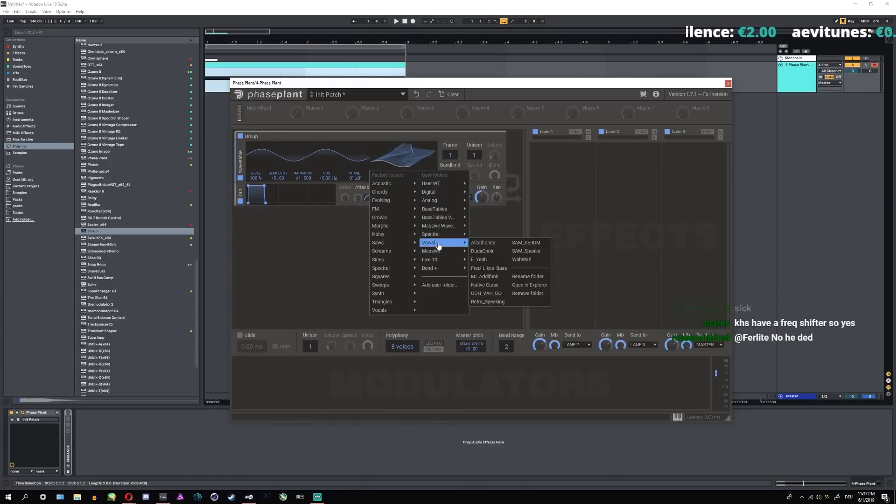
mouse_move(439, 254)
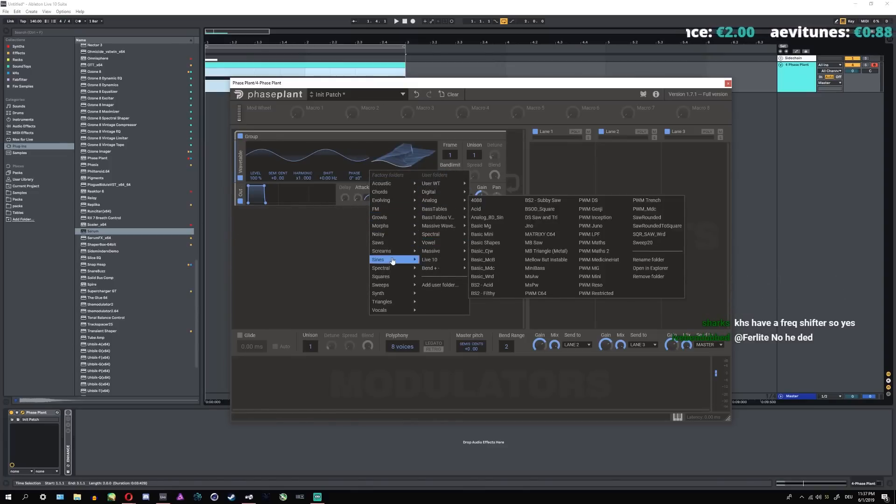
mouse_move(387, 263)
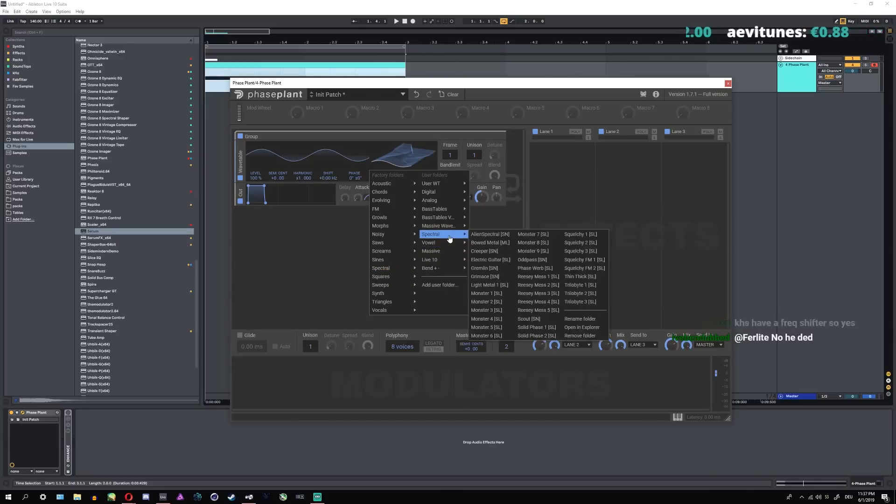
left_click(485, 321)
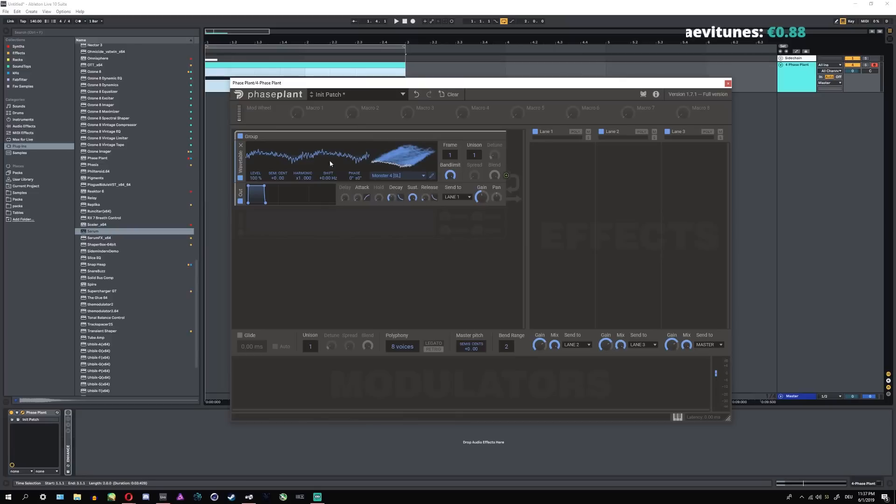
key("space")
left_click_drag(411, 160, 412, 127)
key("space")
- Try a 1.00 Hz sine LFO modulating the wavetable's frame, audition it, and remove the LFO
left_click(256, 370)
left_click(268, 381)
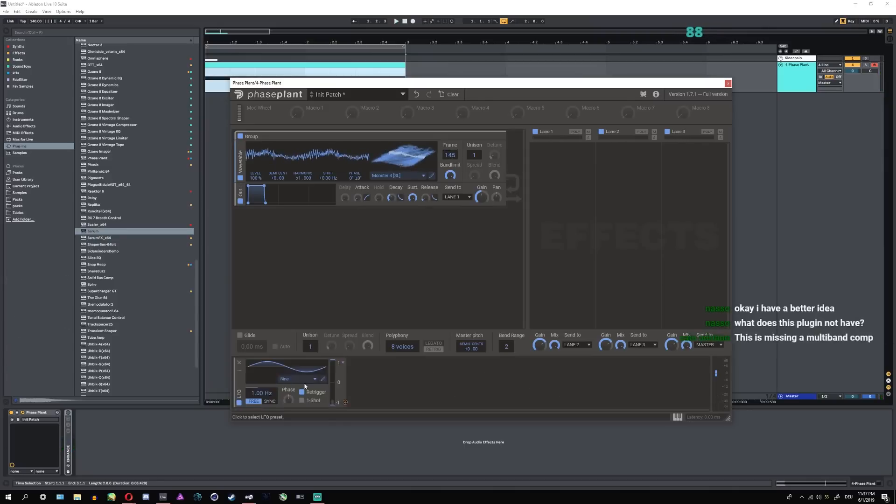
left_click(345, 402)
left_click_drag(450, 162, 450, 149)
key("space")
left_click(457, 274)
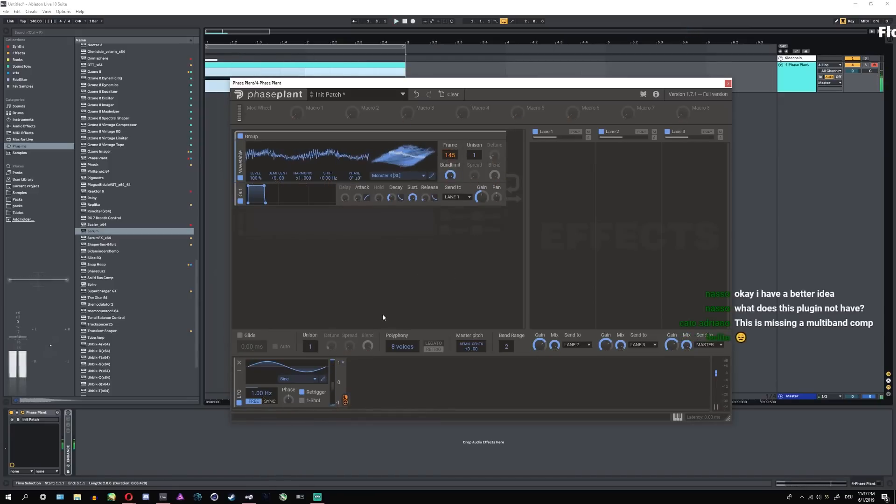
left_click(239, 365)
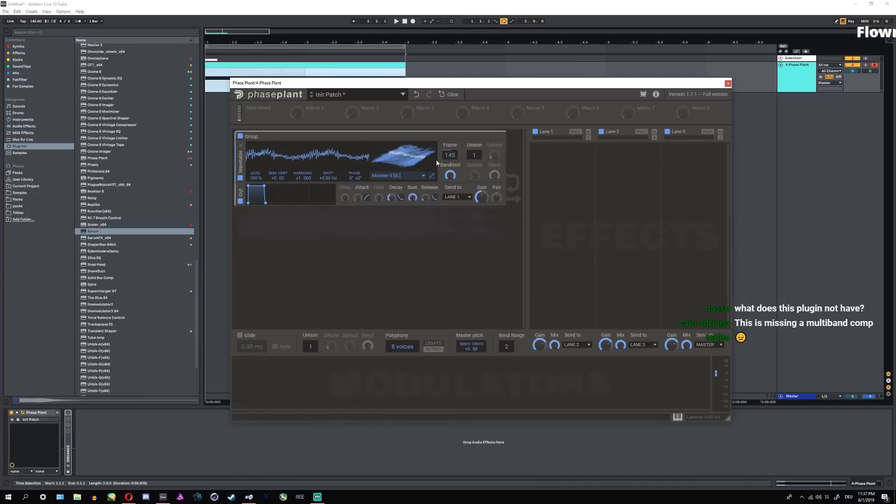
- Open Monster 4 [SL] in the wavetable editor, enlarge the editor window, and move it clear of the generator
left_click(431, 175)
mouse_move(427, 143)
left_mouse_down()
mouse_move(527, 206)
mouse_move(401, 158)
left_mouse_up()
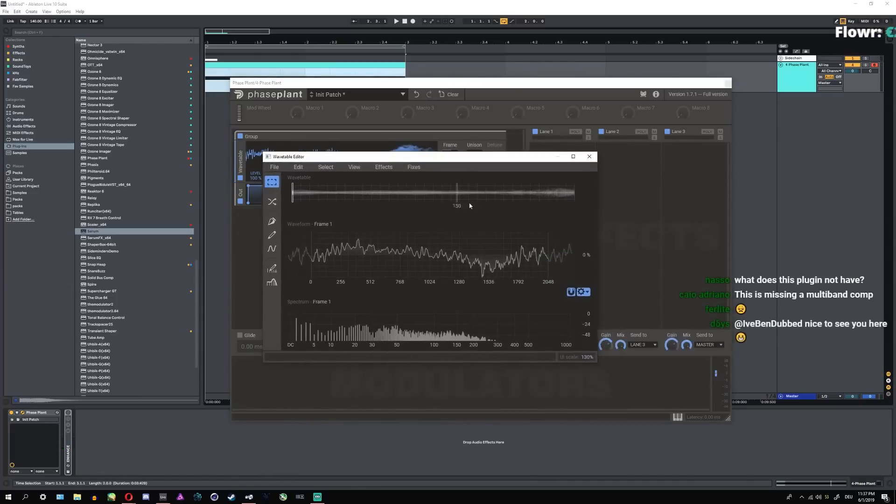
left_click_drag(595, 363, 646, 387)
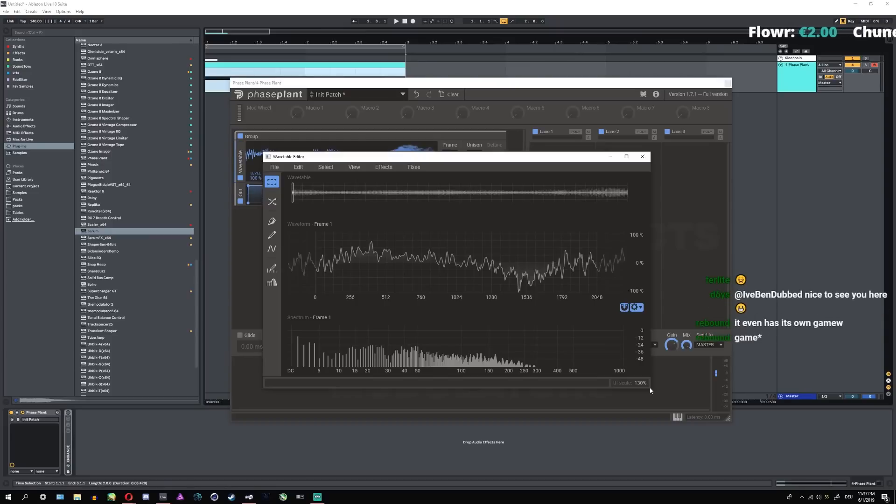
left_click_drag(649, 390, 649, 395)
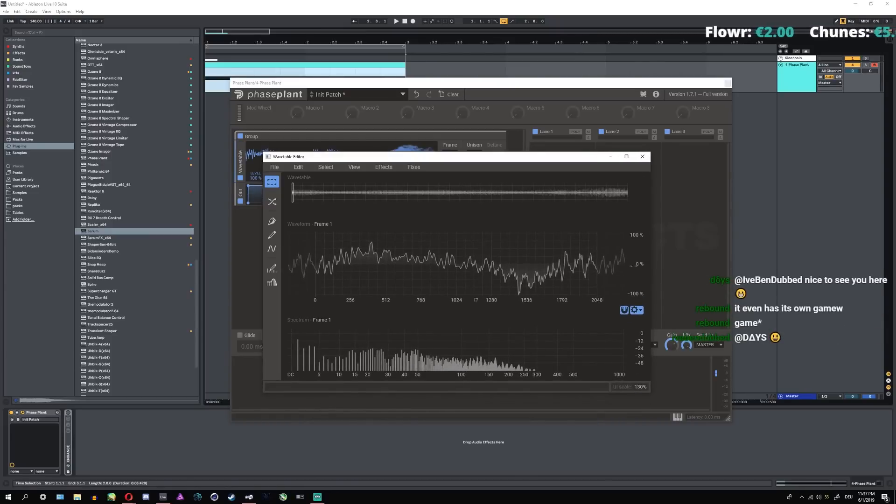
left_click_drag(426, 160, 620, 231)
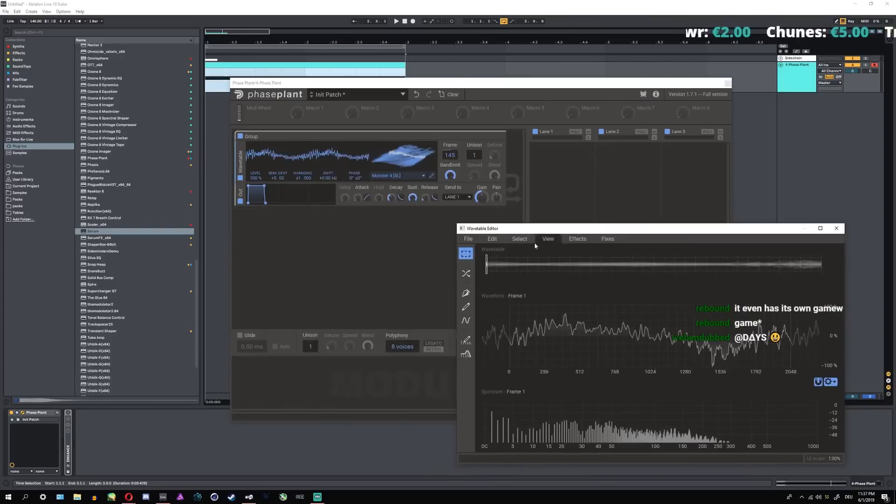
- Add a sine LFO and assign it to modulate the wavetable generator's frame
left_click(251, 380)
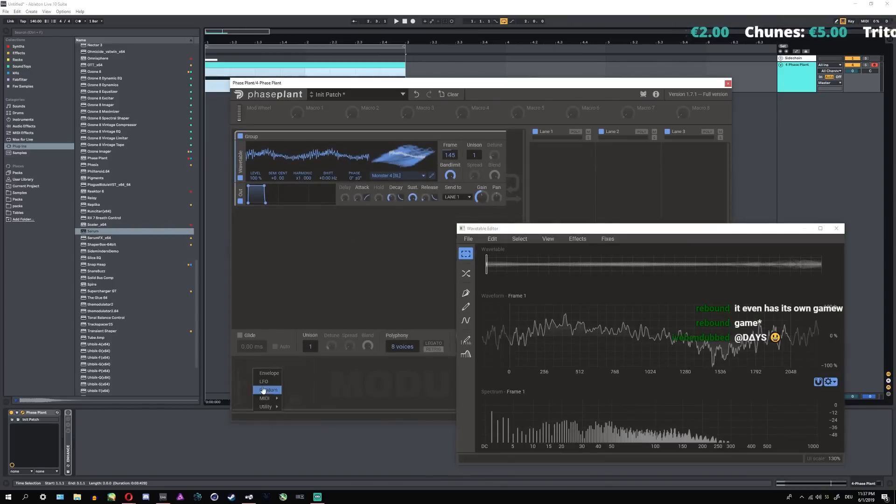
left_click(268, 382)
left_click(345, 402)
left_click(450, 161)
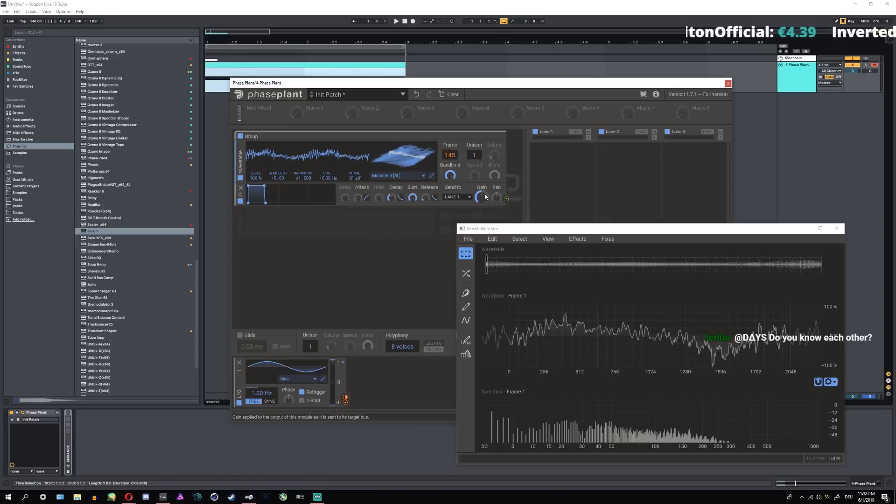
- Examine the waveform and spectrum of different frames across the wavetable in the wavetable editor
left_click_drag(559, 239, 513, 228)
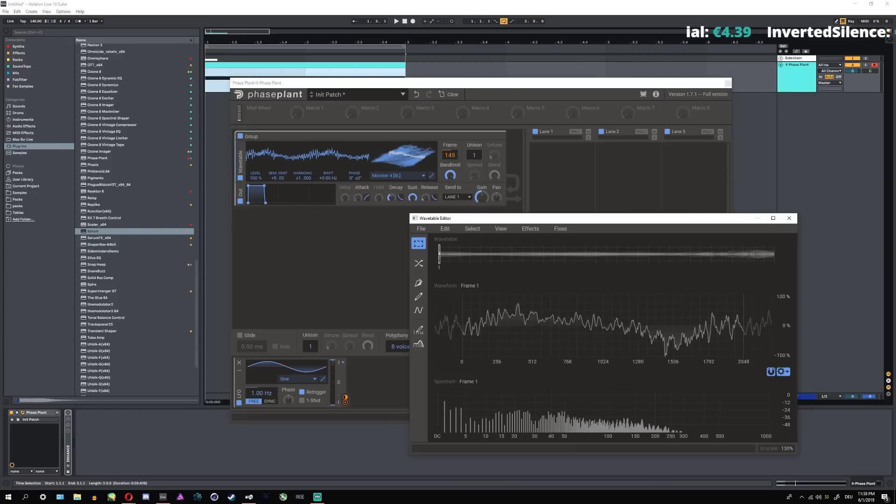
left_click_drag(576, 256, 598, 256)
left_click(688, 256)
left_click_drag(539, 256, 492, 256)
left_click_drag(592, 255, 621, 256)
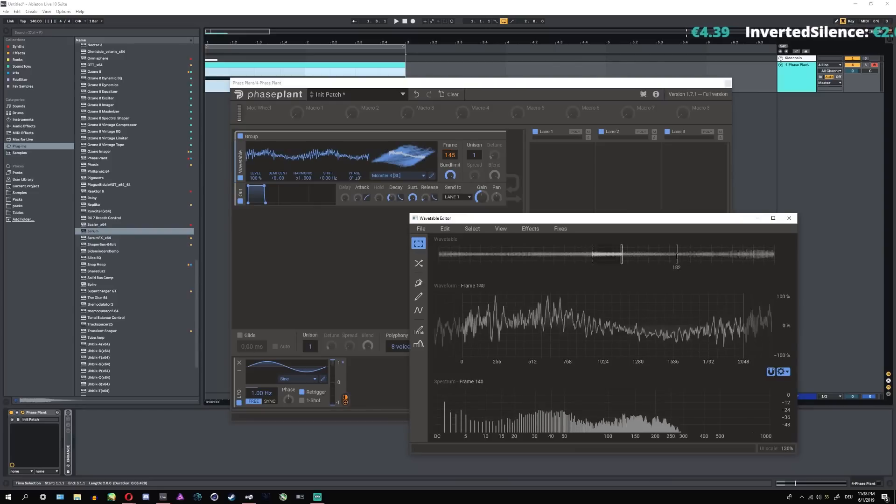
left_click_drag(718, 256, 762, 256)
left_click_drag(690, 255, 678, 256)
left_click_drag(554, 255, 530, 255)
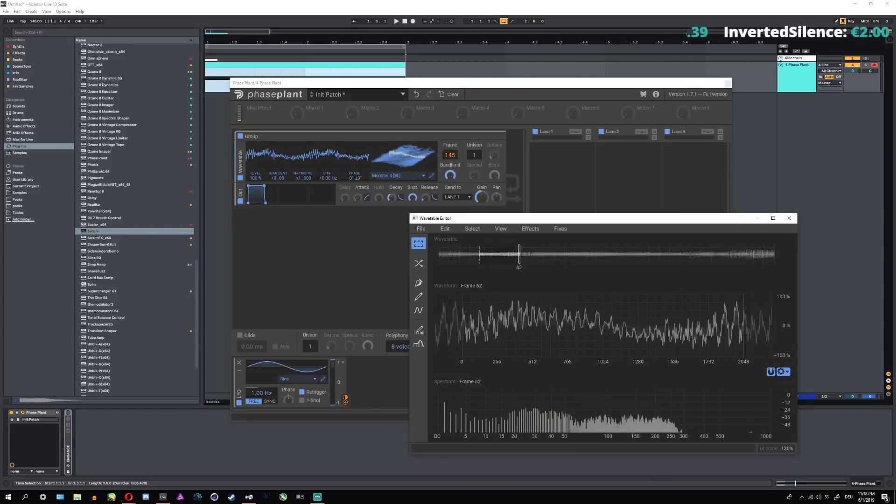
left_click_drag(675, 255, 542, 254)
left_click(485, 254)
left_click_drag(458, 254, 499, 255)
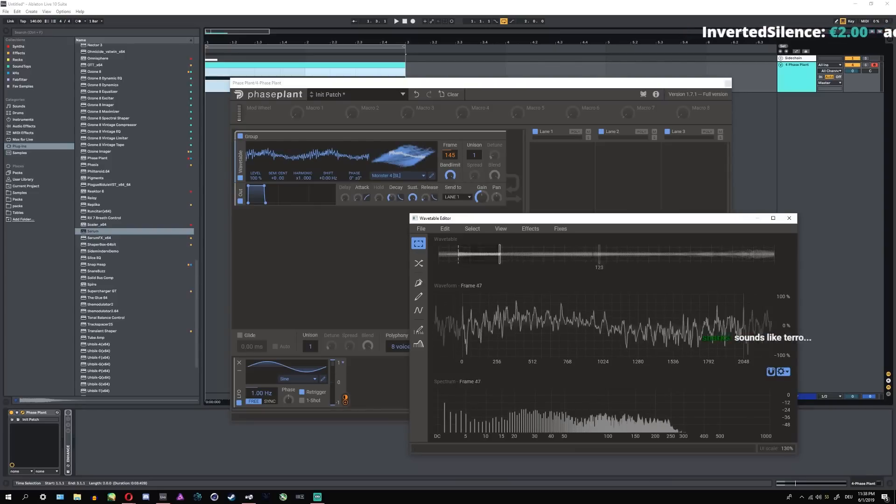
mouse_move(570, 255)
left_mouse_down()
mouse_move(628, 255)
mouse_move(582, 255)
left_mouse_up()
left_click(511, 255)
left_click(723, 255)
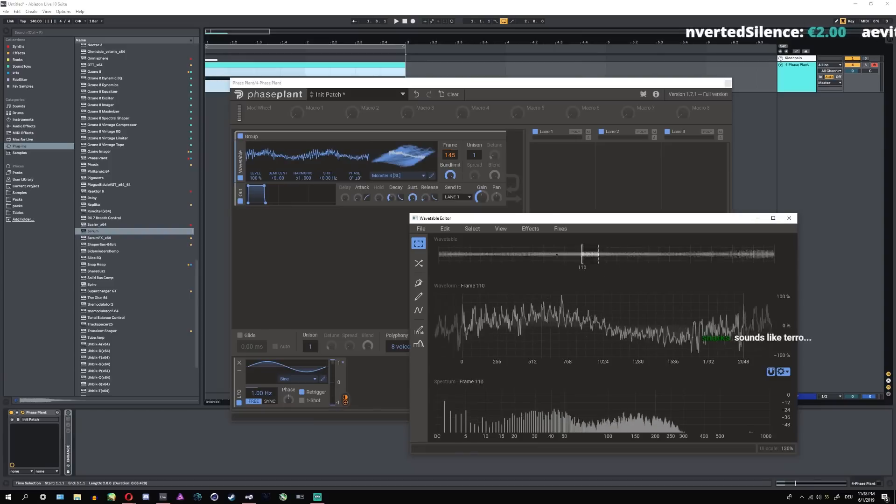
- Select all frames of the Monster 4 [SL] wavetable and start the Sine FM effect on them
left_click(517, 255)
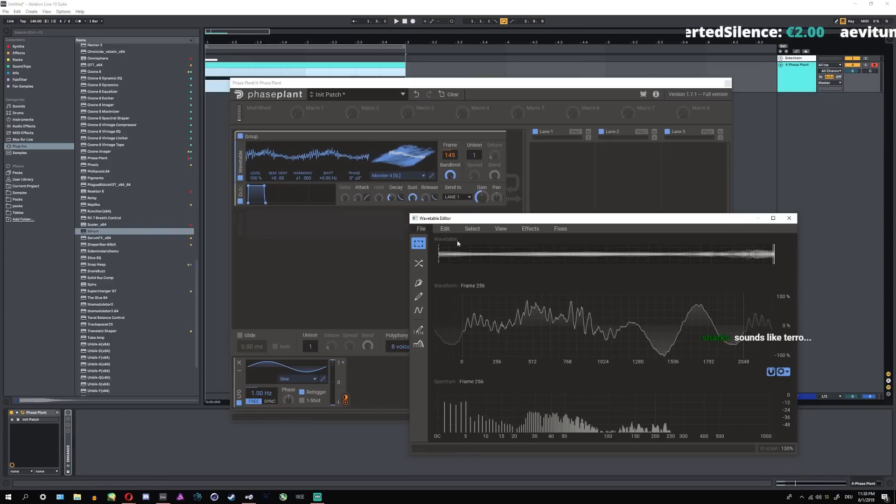
left_click(530, 229)
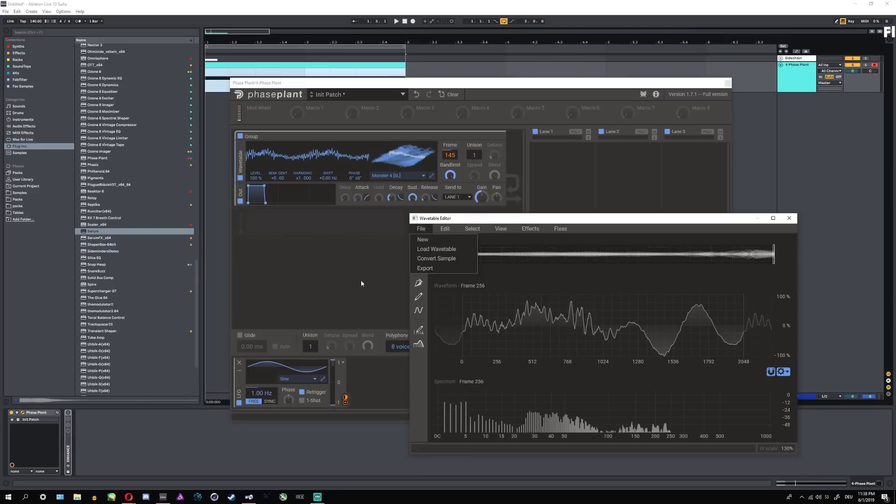
left_click(365, 295)
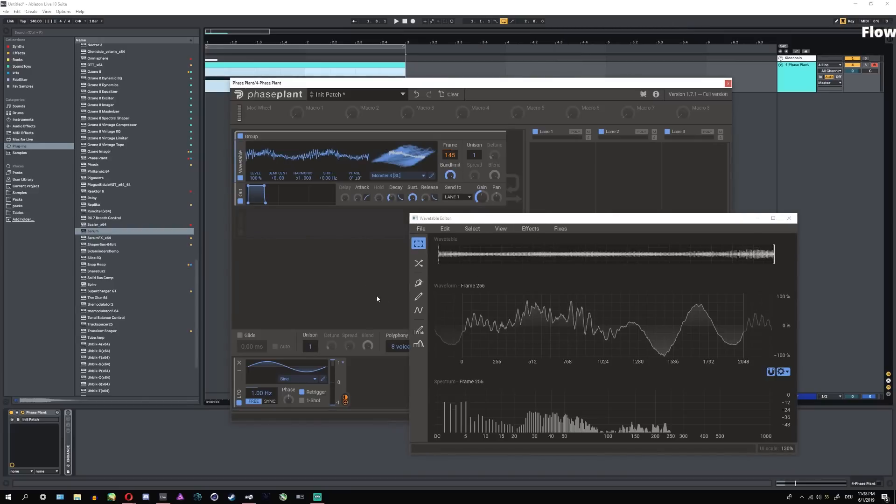
left_click(527, 227)
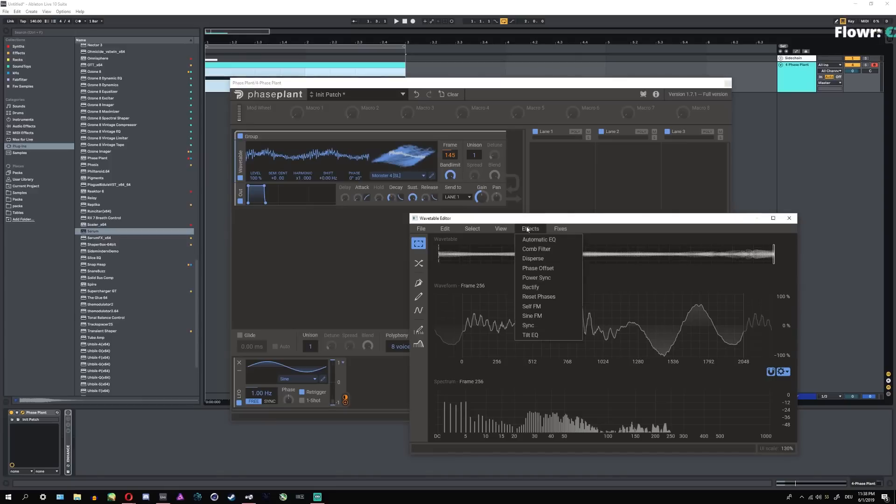
left_click(546, 336)
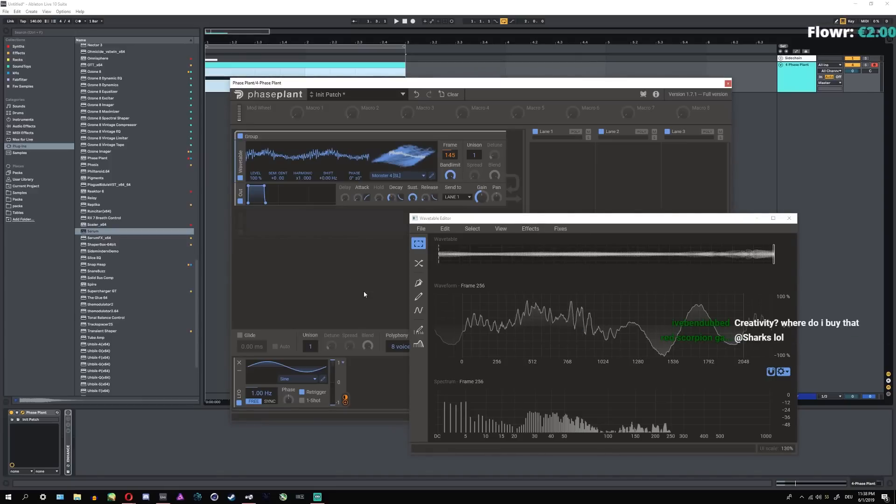
left_click(529, 229)
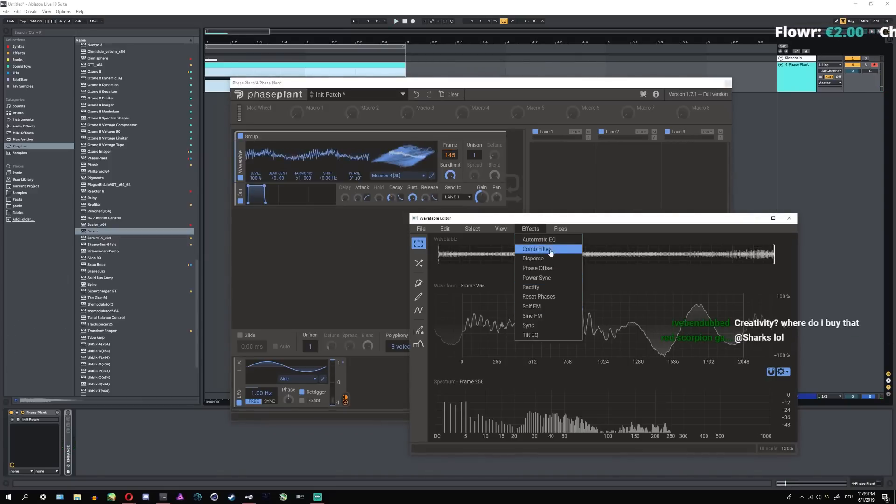
left_click(547, 317)
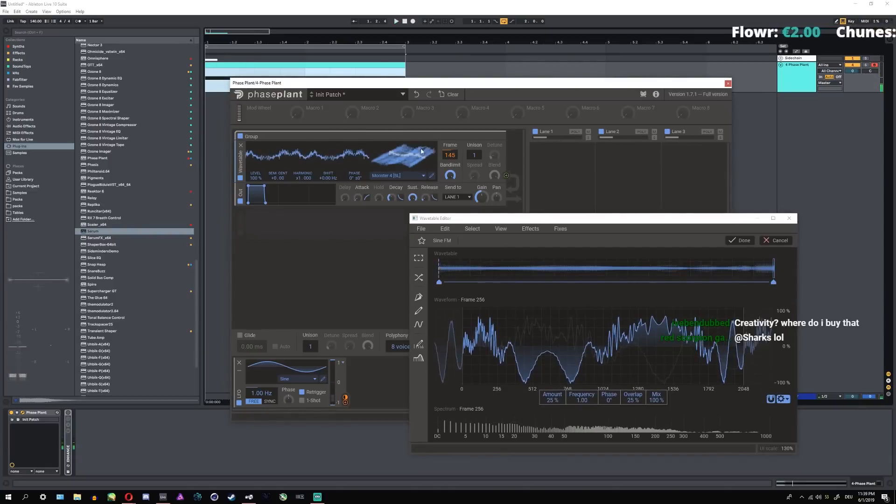
- Audition and apply Sine FM with amount 11 %, frequency 0.73, phase 81°, overlap 54 % and mix 42 %
key("space")
left_click_drag(552, 403, 553, 422)
left_click_drag(609, 400, 633, 376)
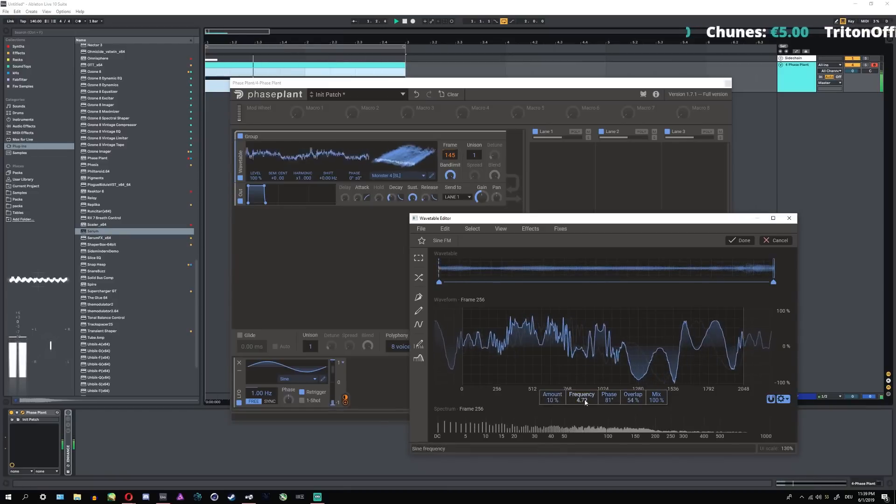
left_click_drag(582, 400, 581, 426)
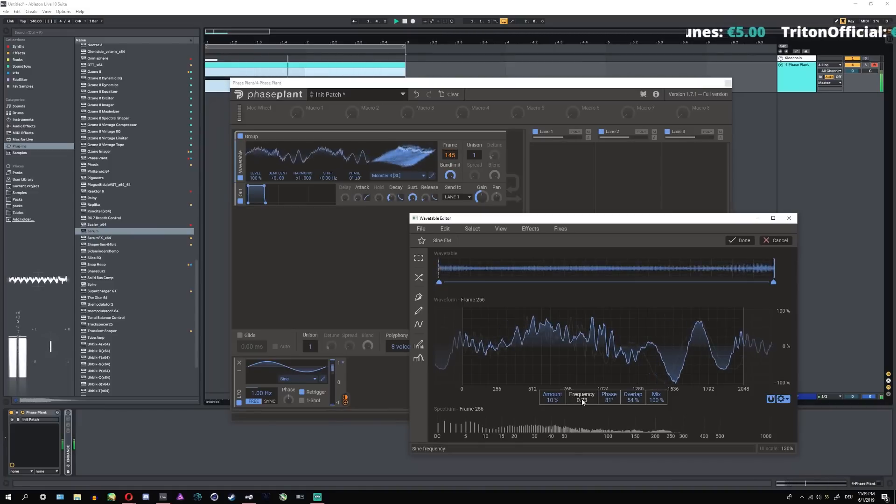
mouse_move(552, 400)
left_mouse_down()
mouse_move(552, 409)
mouse_move(552, 388)
left_mouse_up()
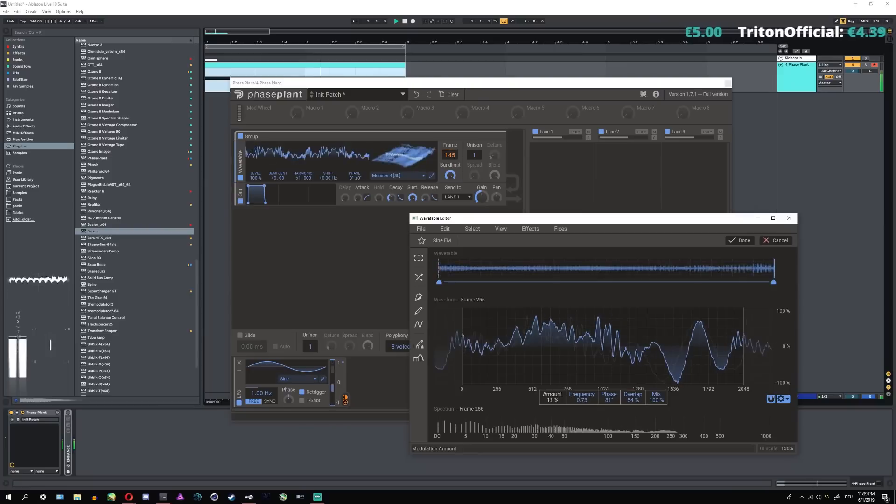
left_click_drag(656, 400, 656, 423)
left_click_drag(656, 398, 656, 363)
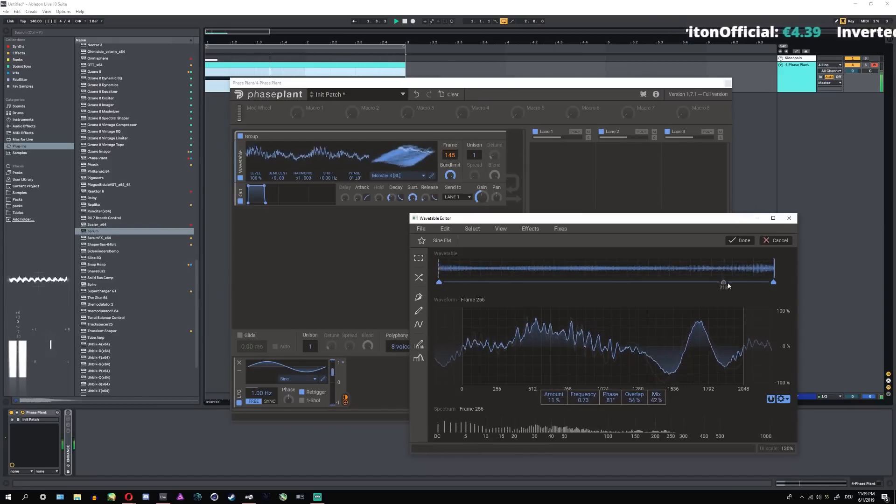
left_click(739, 240)
left_click(368, 264)
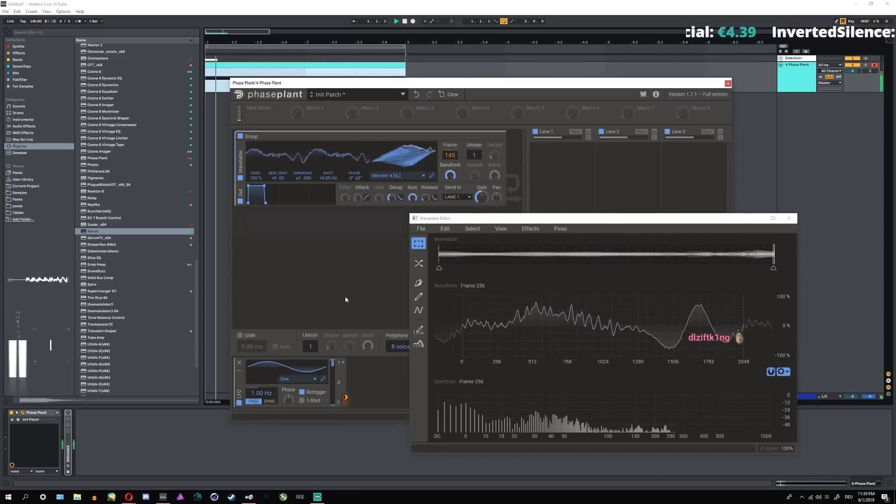
- Select the full frame range of the wavetable again and close the wavetable editor
left_click_drag(440, 255, 873, 260)
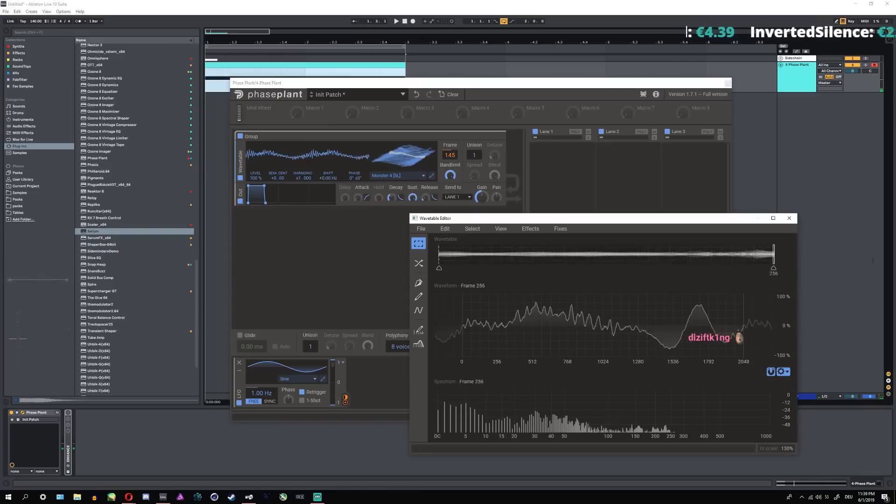
left_click(530, 229)
left_click(348, 298)
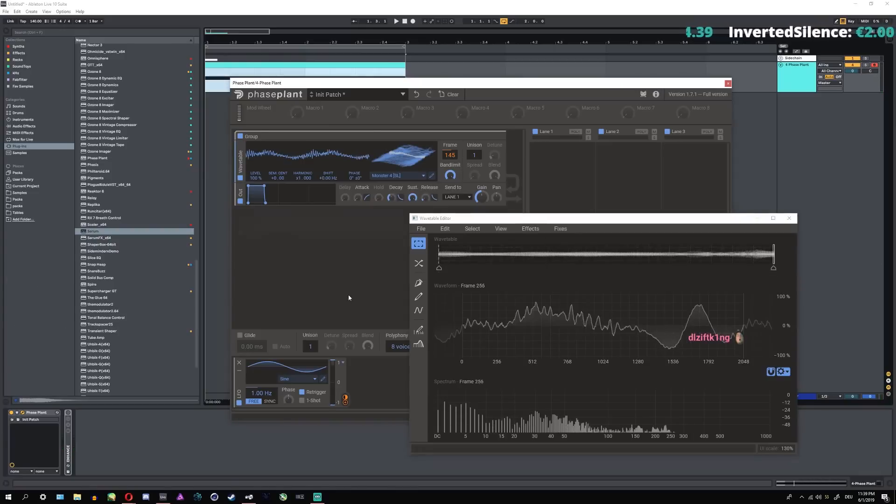
left_click(789, 218)
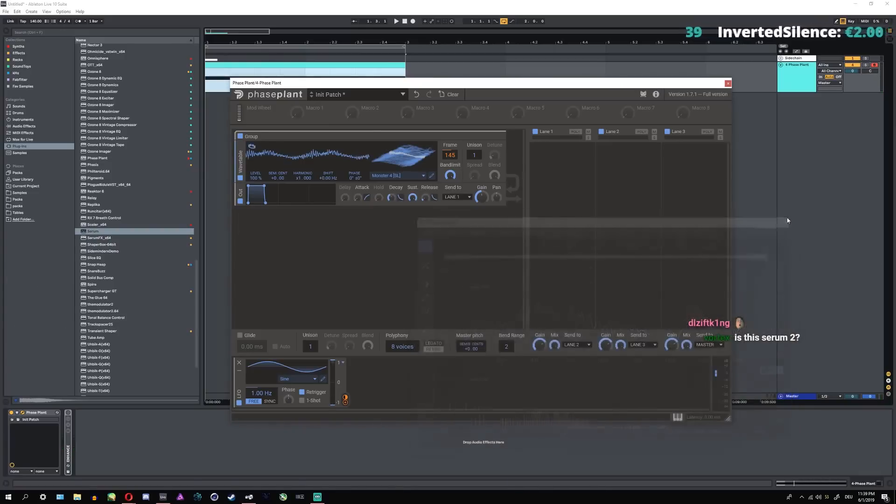
- Audition the edited wavetable, look through the user wavetable folders, and reload the original Monster 4 [SL]
left_click(401, 176)
left_click(337, 284)
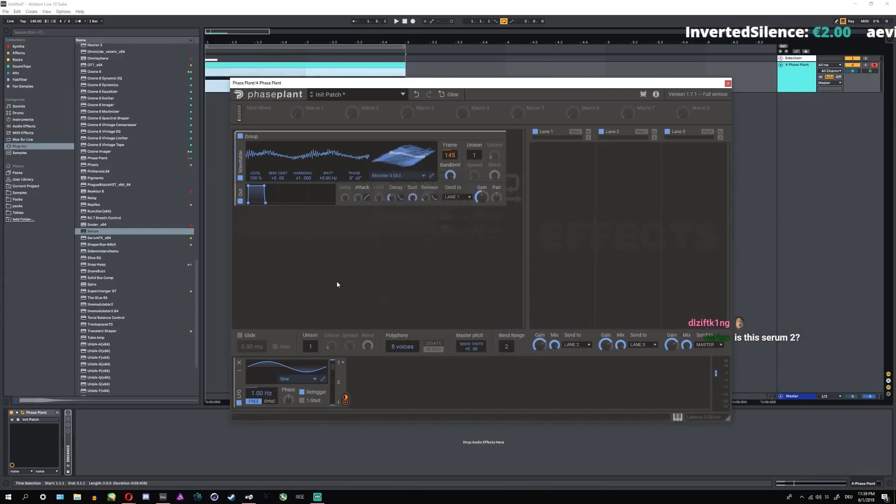
key("space")
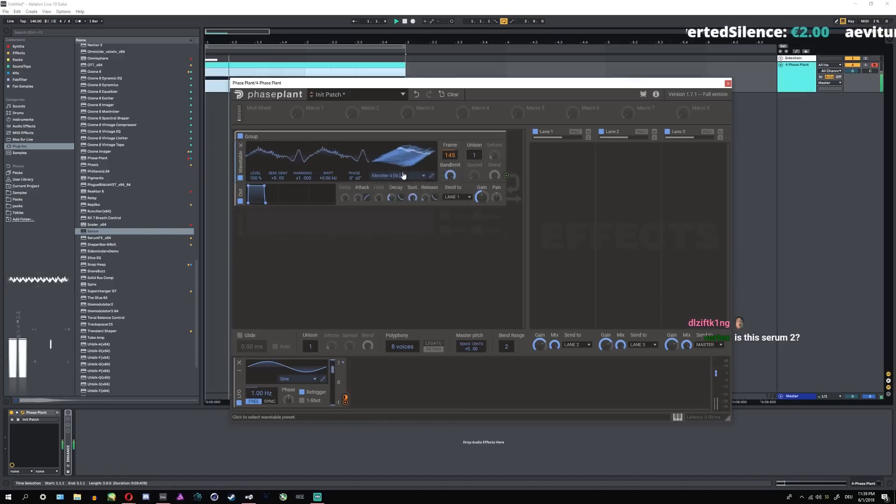
left_click(399, 175)
mouse_move(469, 213)
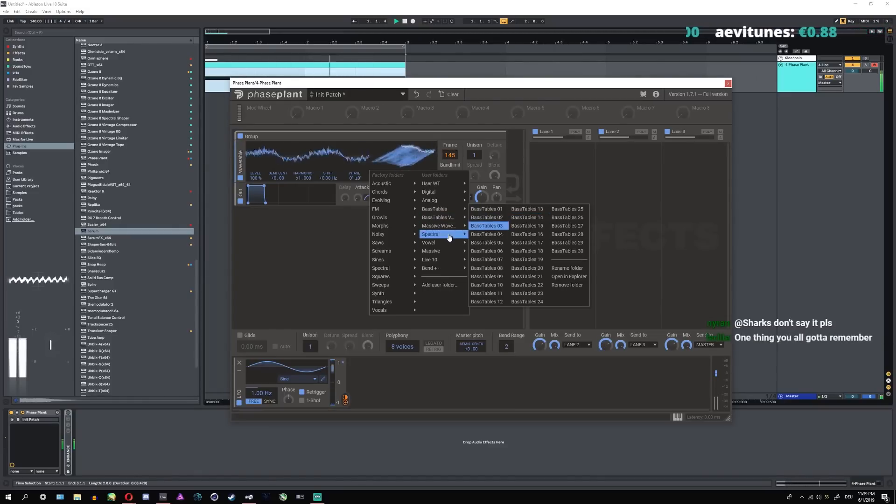
mouse_move(448, 242)
left_click(488, 319)
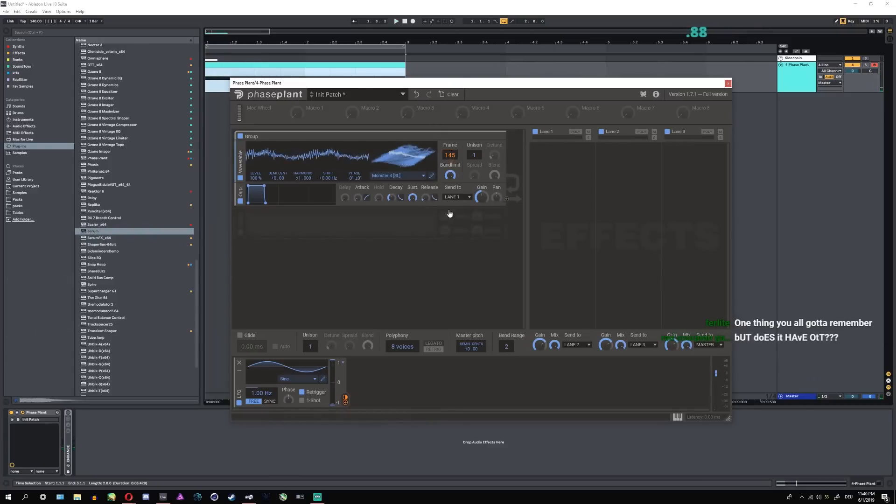
- Reopen Monster 4 [SL] in the wavetable editor and start the Comb Filter effect on all its frames
left_click(431, 176)
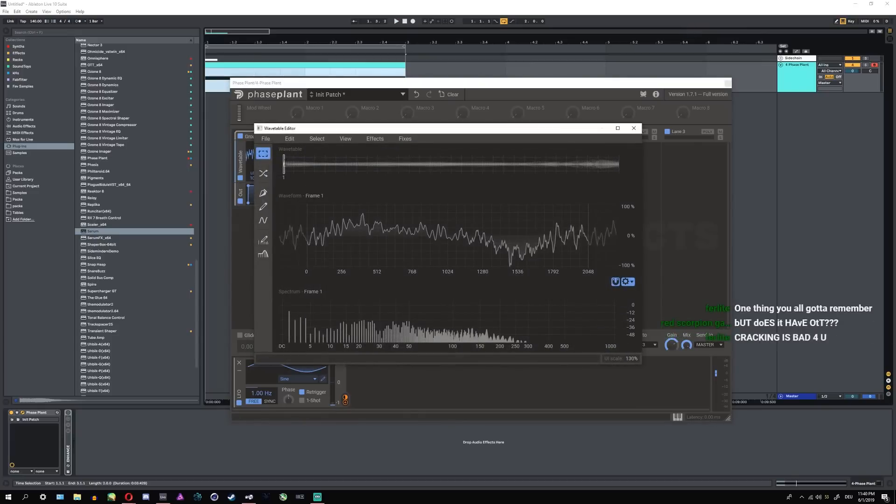
left_click_drag(514, 128, 585, 180)
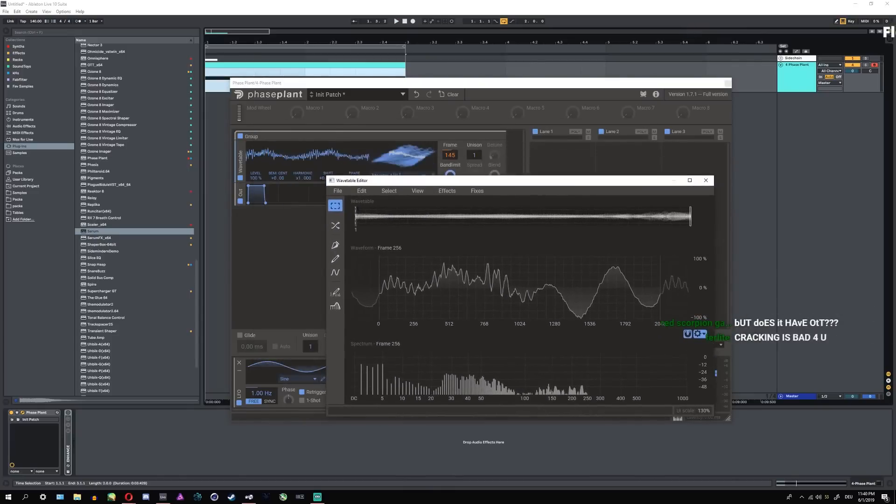
left_click(448, 191)
left_click(457, 226)
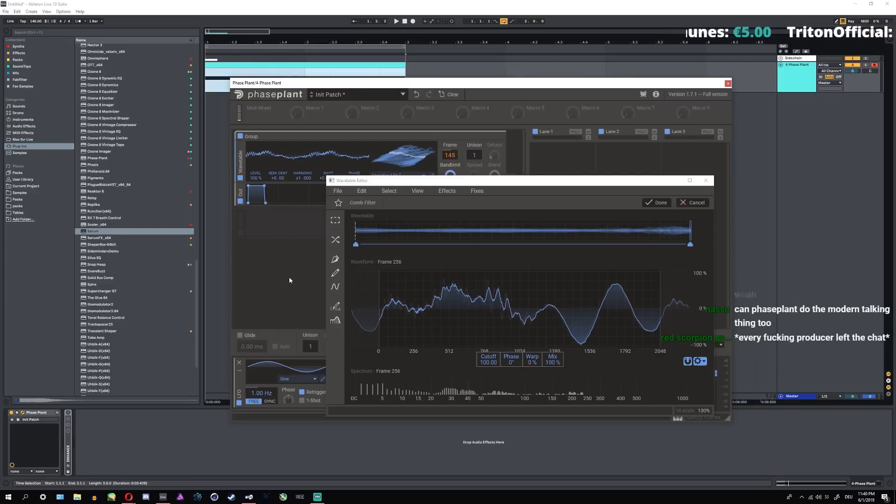
- Audition the wavetable with the comb filter at cutoff 100.00 and mix 100 %
key("space")
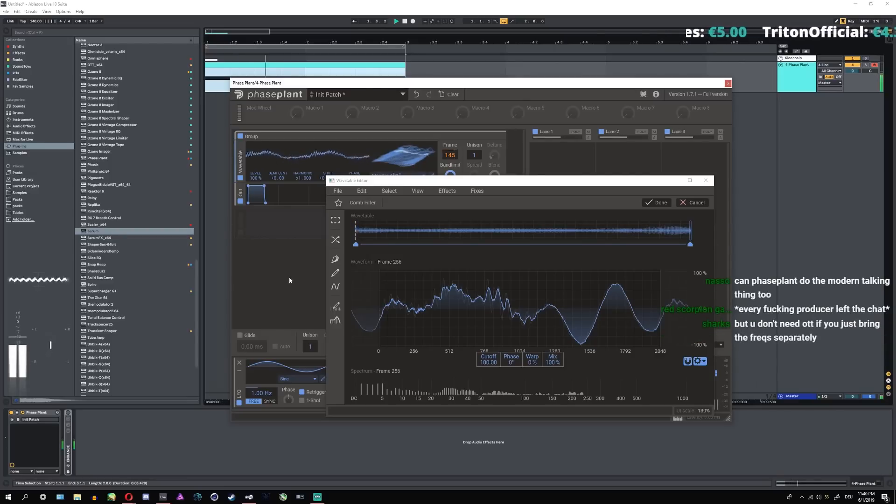
key("space")
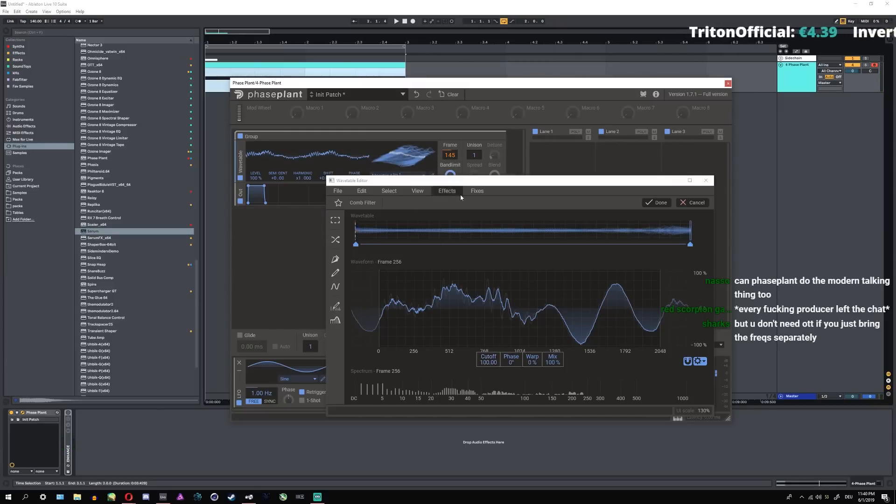
key("space")
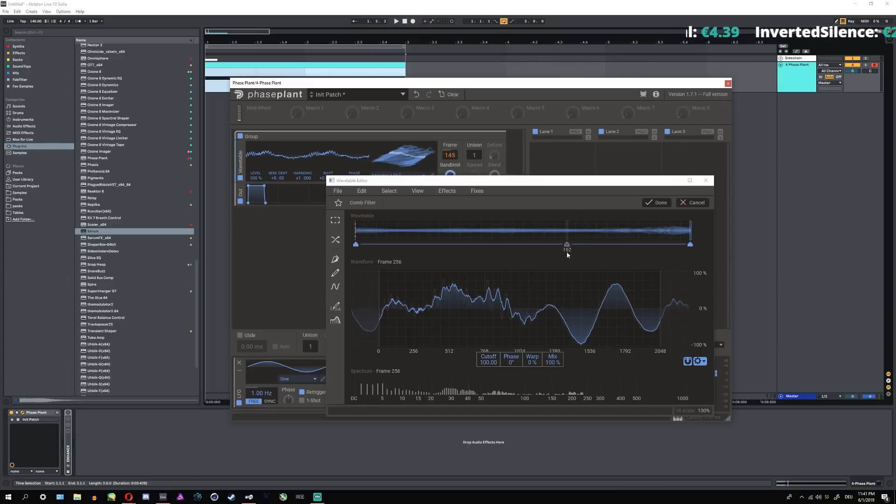
key("space")
key("space")
- Lower the comb filter's cutoff to 2.00 while auditioning the sound
left_click_drag(488, 360, 488, 423)
key("space")
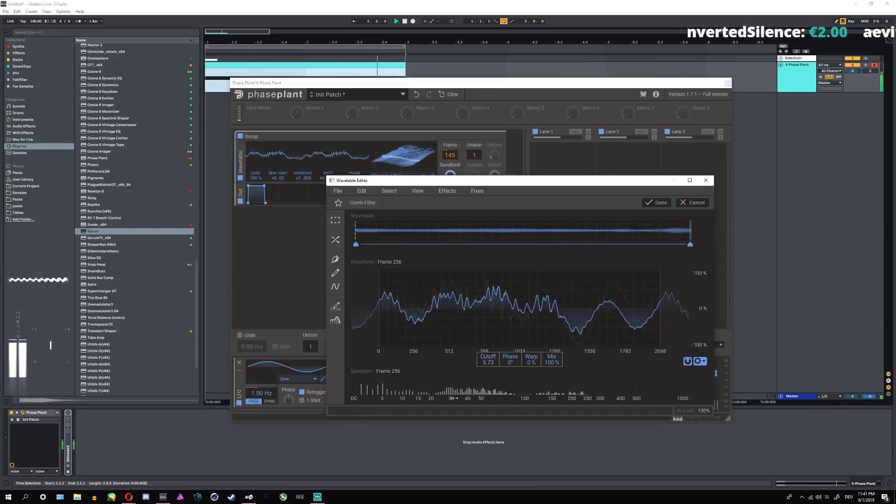
left_click_drag(493, 363, 488, 382)
left_click(286, 309)
key("space")
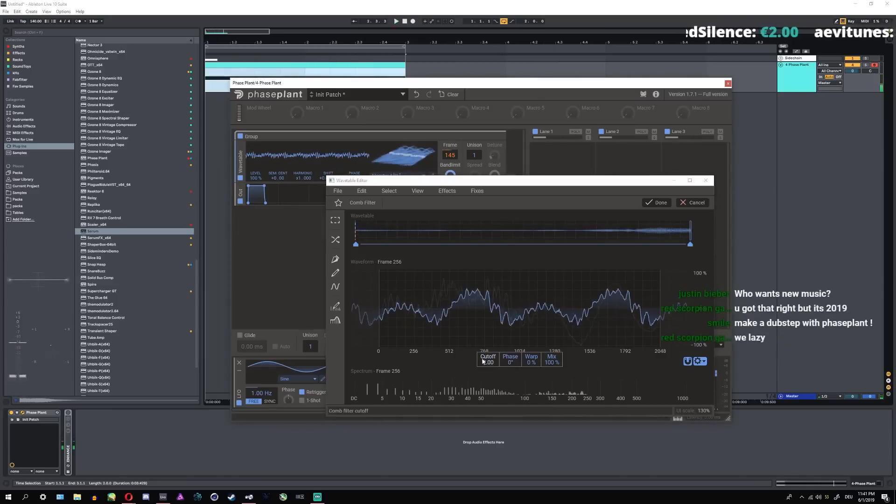
left_click(481, 363)
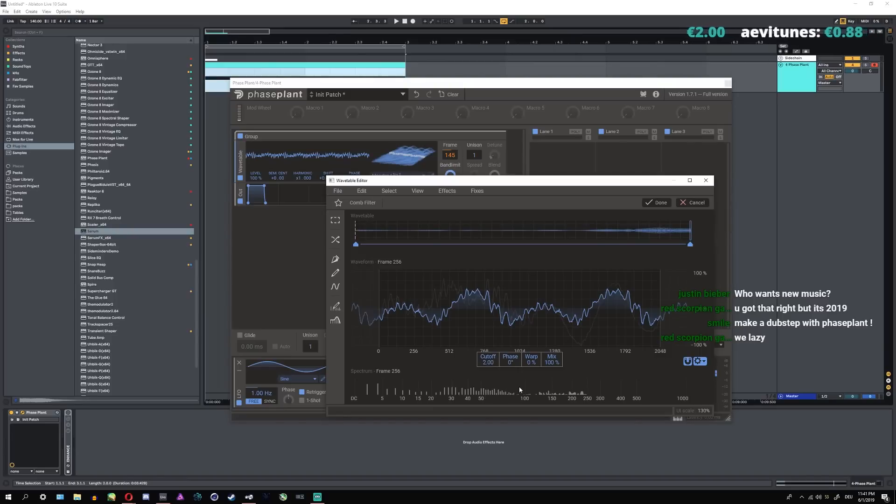
- Enable the ENHANCE device after the synth on the track and audition the comb-filtered sound with it
left_click(292, 316)
key("space")
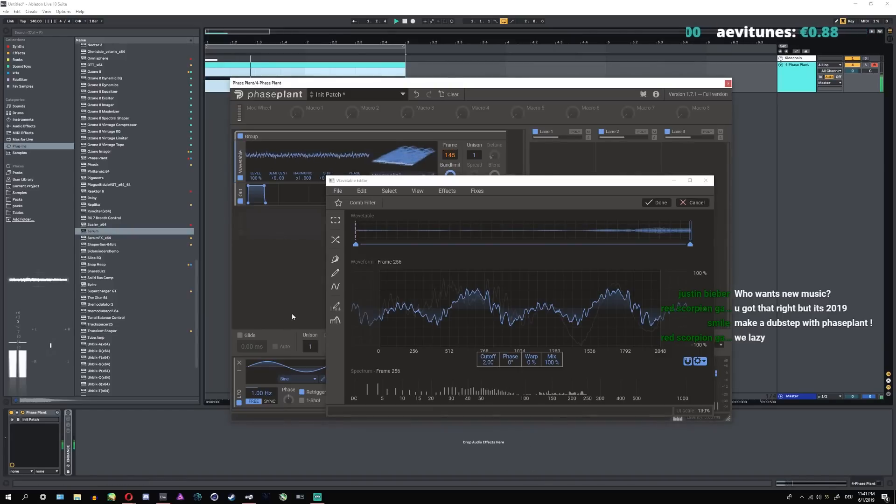
left_click(68, 413)
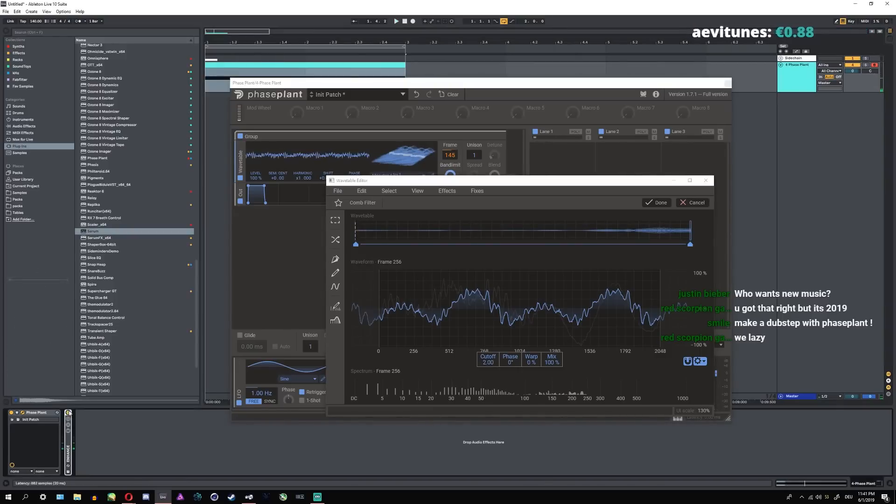
left_click(275, 261)
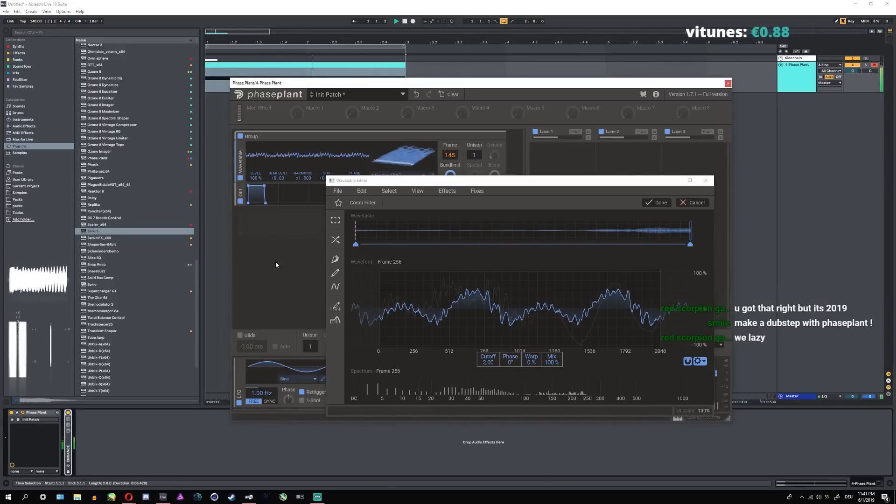
key("space")
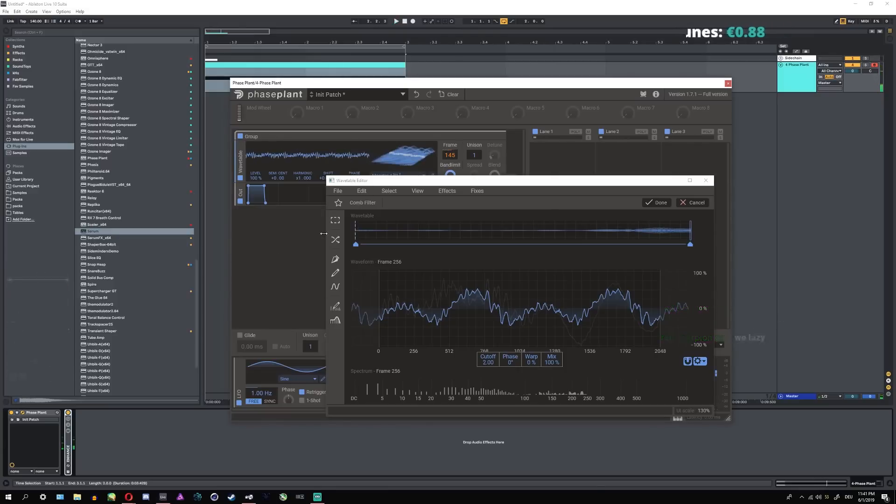
- Set the comb filter's phase to 180°, audition it, and apply the effect to the wavetable
left_click_drag(510, 359, 510, 315)
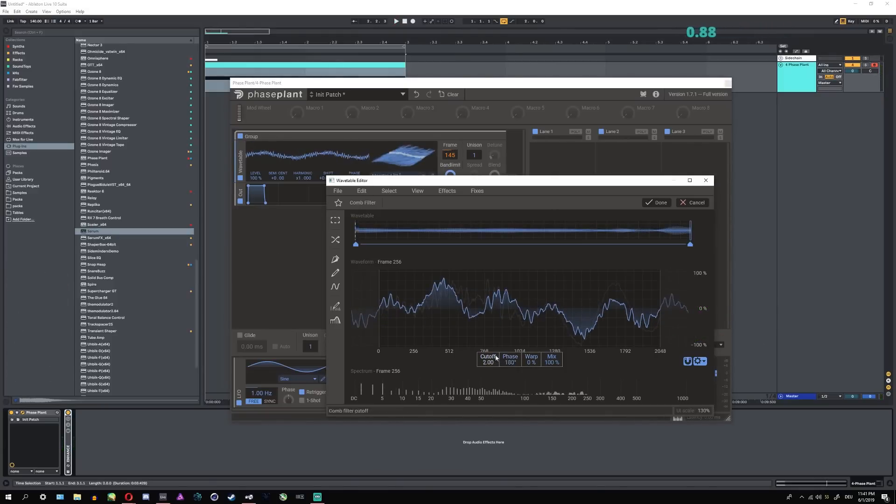
left_click(269, 265)
key("space")
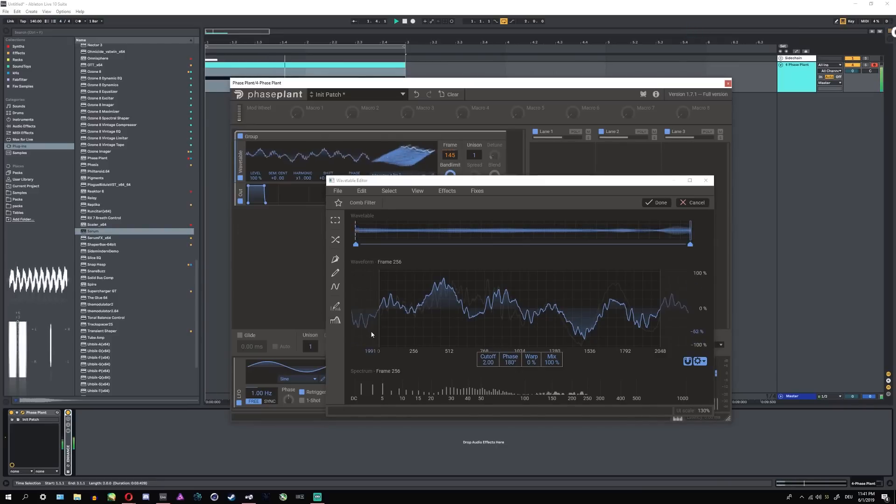
left_click(658, 203)
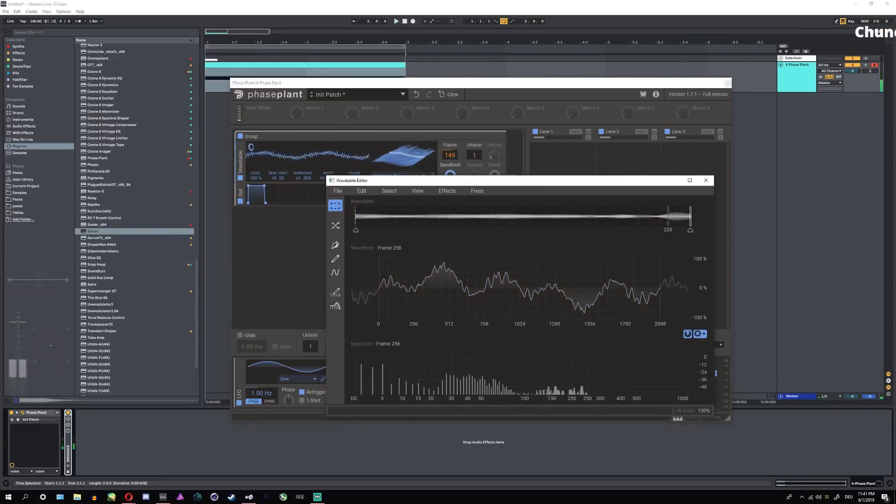
- Close the wavetable editor and add the Serum plug-in on a new track for comparison
left_click(704, 180)
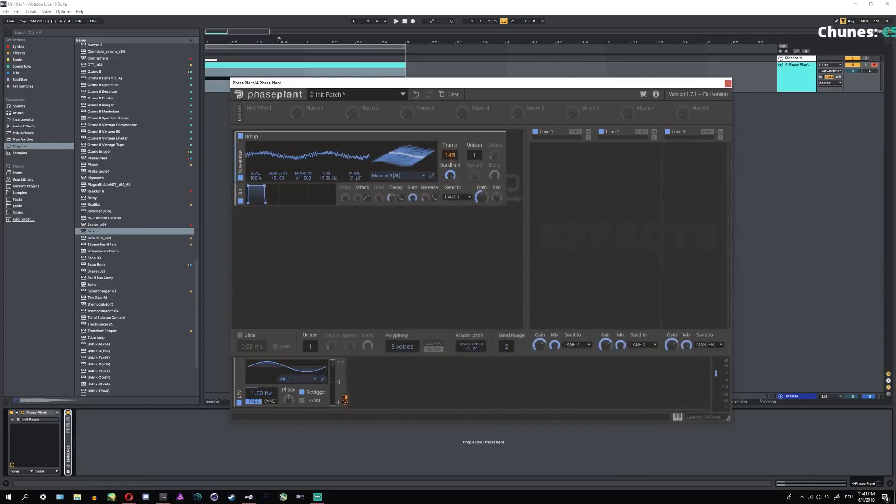
left_click(18, 46)
left_click(92, 173)
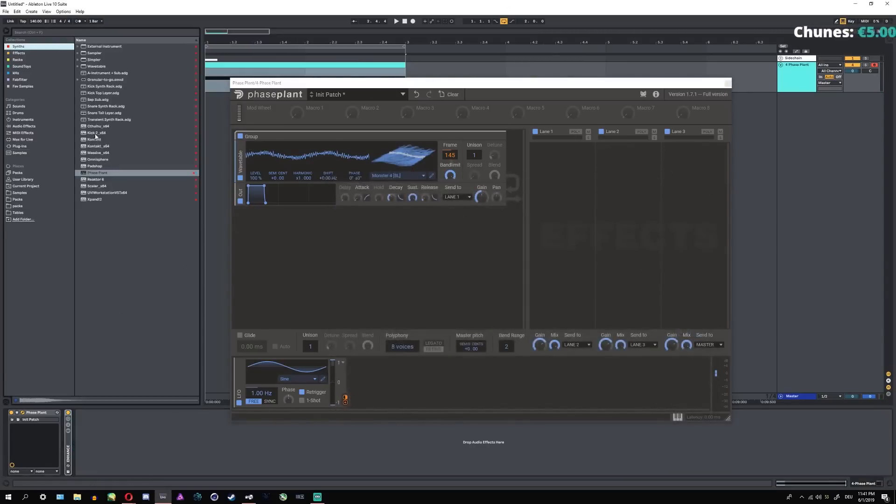
left_click(19, 147)
left_click_drag(93, 231, 219, 201)
- Copy the Phase Plant track's MIDI clip onto the Serum track, solo that track, and open Serum's interface
key("ctrl+c")
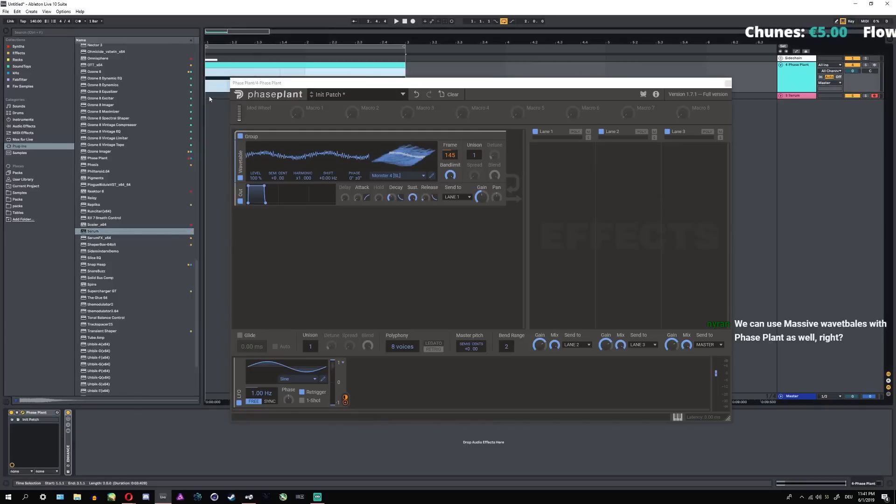
left_click(209, 96)
key("ctrl+v")
left_click(866, 97)
key("space")
left_click(21, 413)
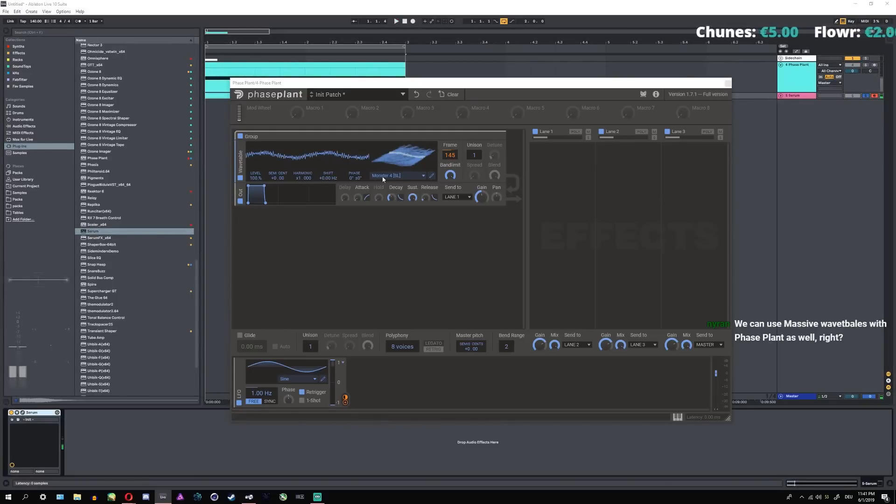
- Load the Spectral wavetable Monster 4 [SL] into Serum's oscillator A and assign LFO 1 to its wavetable position
left_click(353, 147)
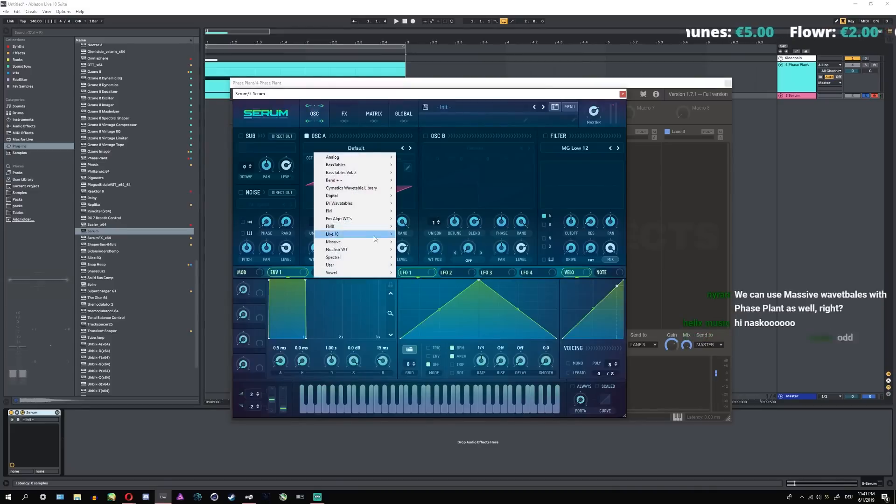
mouse_move(347, 257)
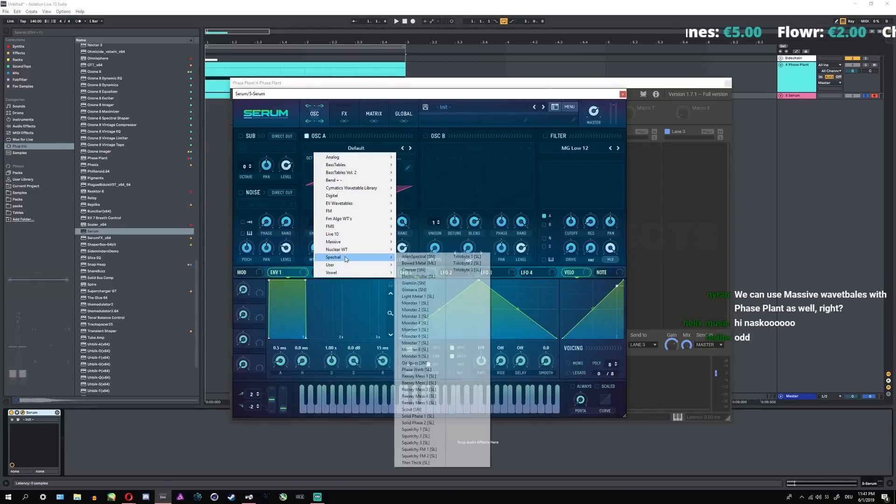
left_click(424, 323)
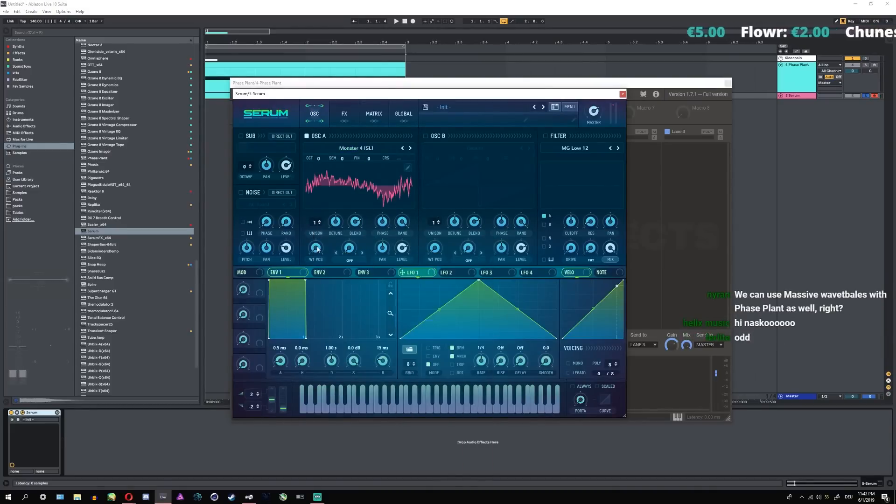
left_click_drag(317, 249, 329, 218)
left_click_drag(411, 273, 316, 250)
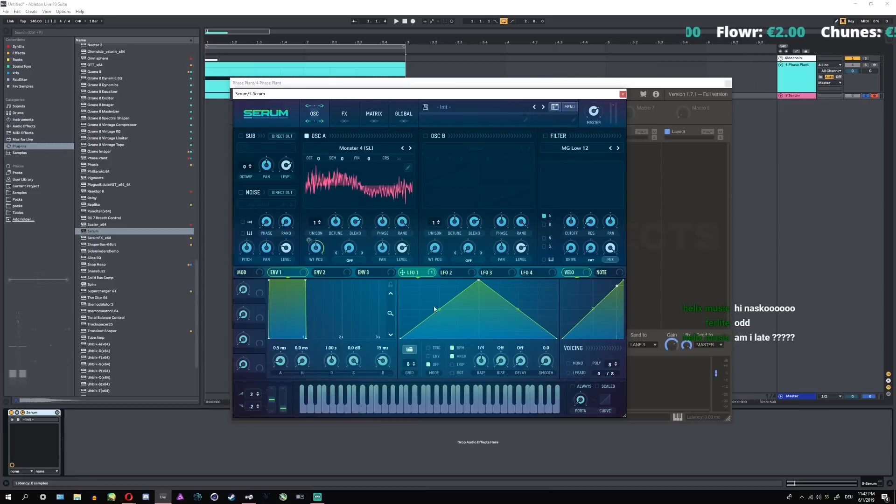
- Set Serum's LFO 1 rate to 1/2 while auditioning the sound
key("space")
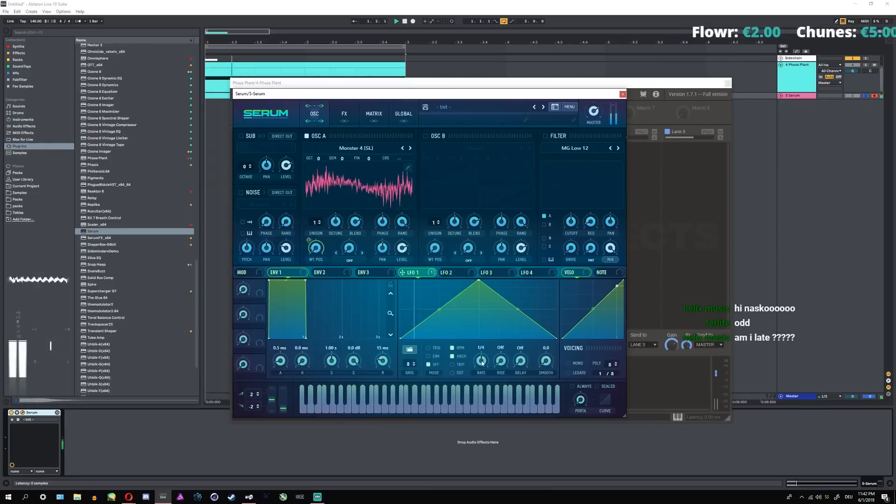
left_click_drag(482, 363, 481, 367)
key("space")
key("space")
key("space")
- Audition Serum with LFO 1 shaped as a rising ramp, and again with its peak moved back to the centre
left_click_drag(479, 280, 579, 271)
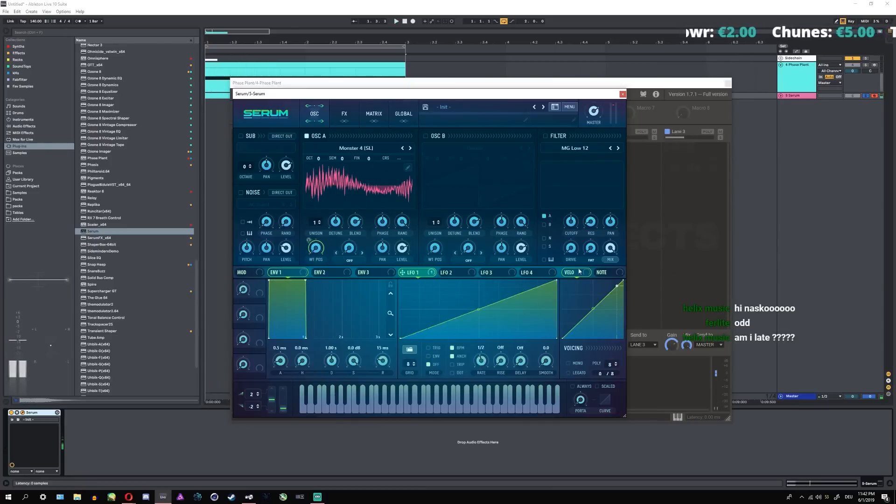
key("space")
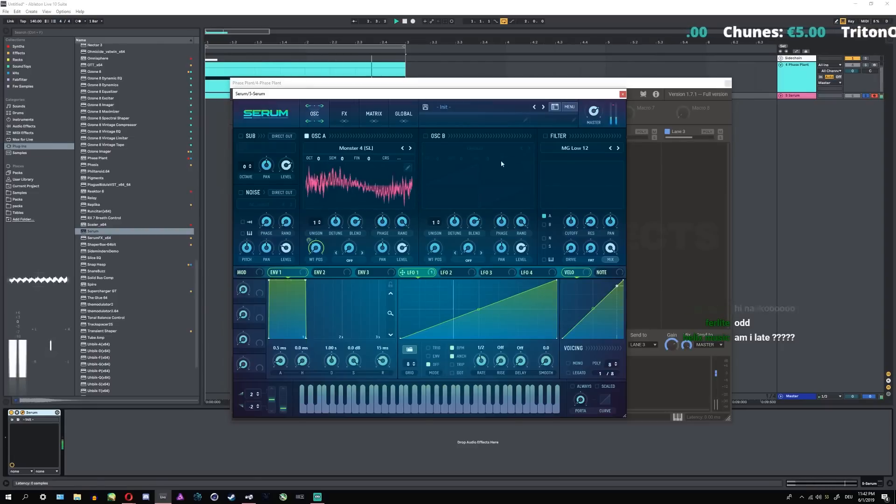
key("space")
left_click_drag(555, 282, 478, 281)
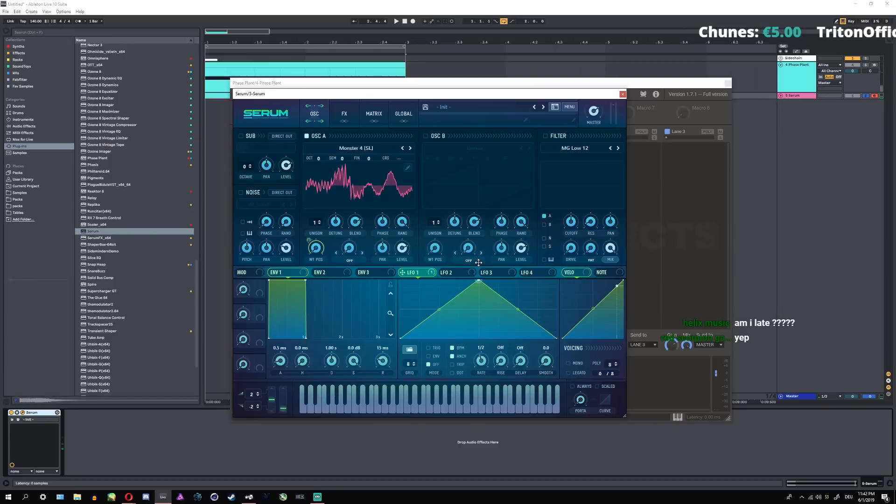
key("space")
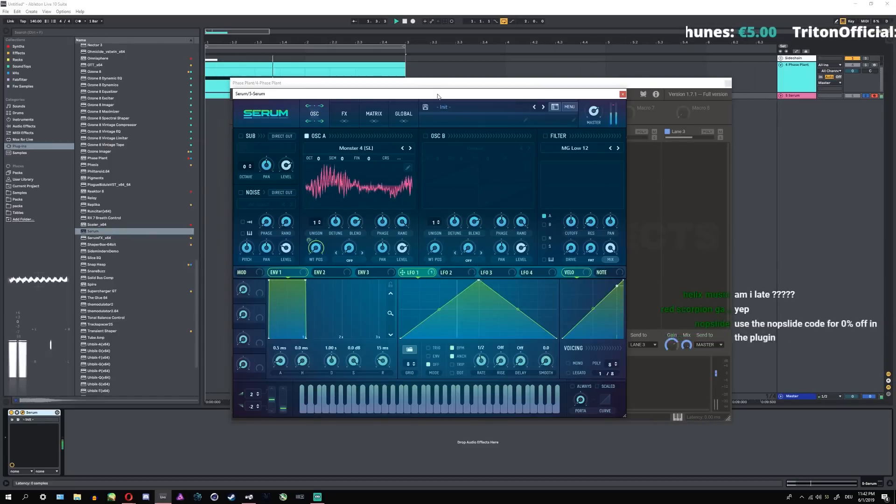
key("space")
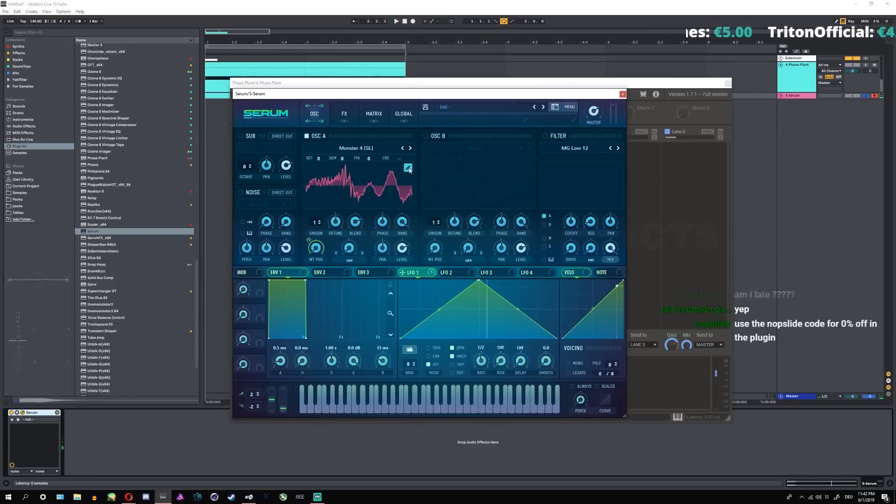
- Choose a processing preset in the table editor for Serum's oscillator A, close Serum, and play the track
left_click(407, 168)
mouse_move(628, 342)
left_click(728, 154)
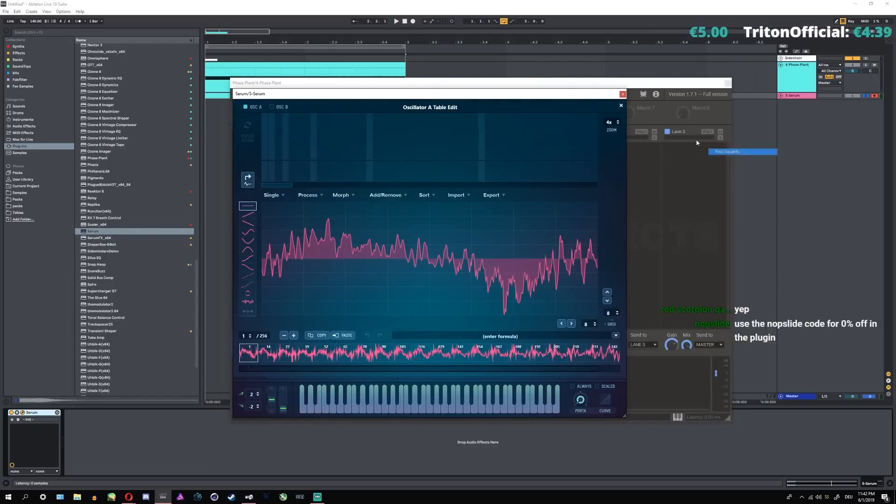
left_click(623, 94)
key("space")
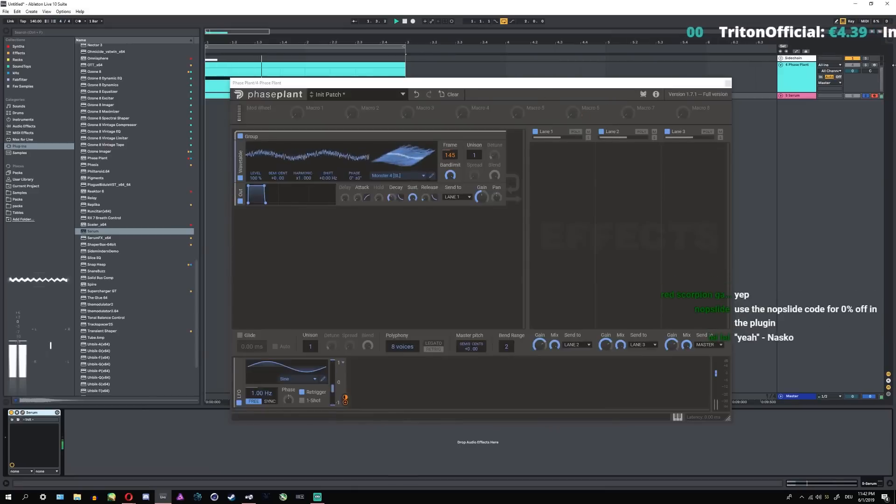
- Compare the Phase Plant track, with its ENHANCE device bypassed, against the Serum track by soloing each during playback
left_click(797, 64)
key("space")
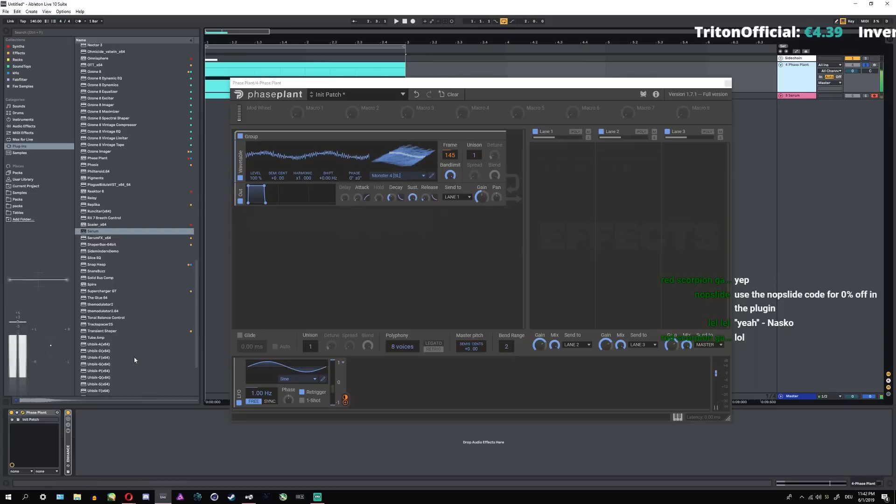
left_click(68, 412)
key("space")
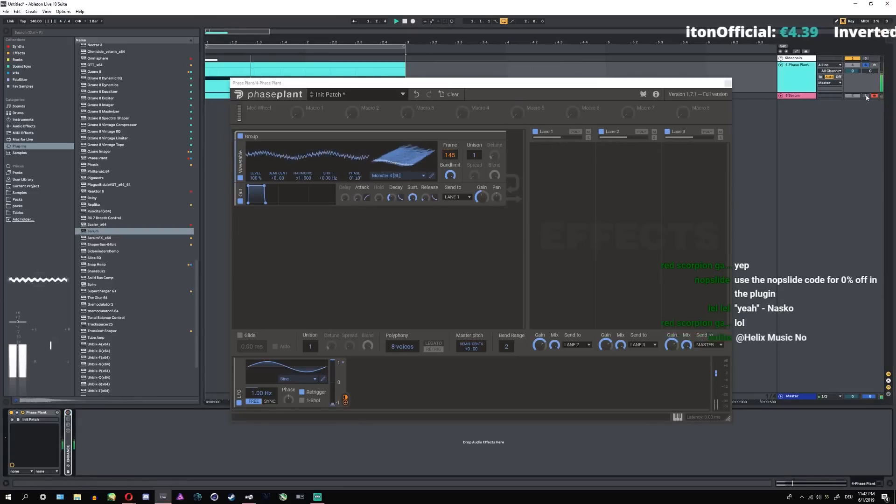
left_click(866, 95)
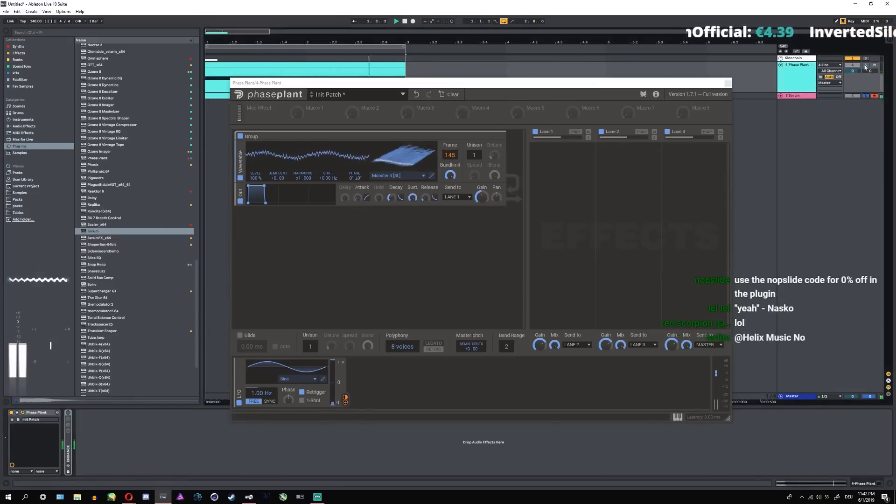
key("space")
- Delete the Serum track and audition the Phase Plant track
left_click(795, 96)
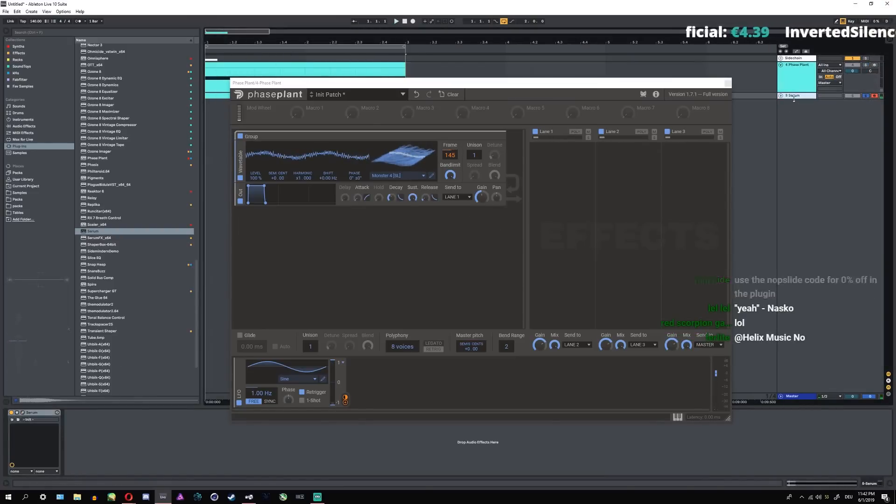
key("Delete")
key("space")
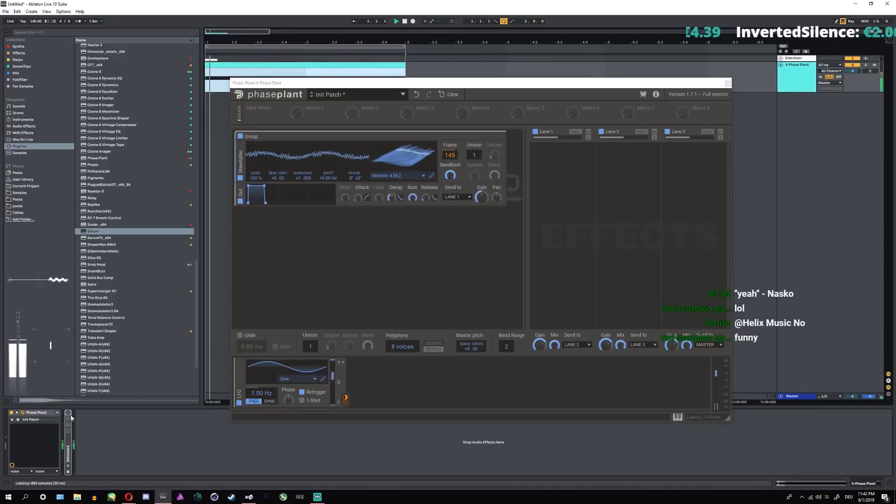
- Add an Analog oscillator with its harmonic at x2.000 and route it to modulate the wavetable oscillator's phase
left_click(378, 232)
left_click(390, 251)
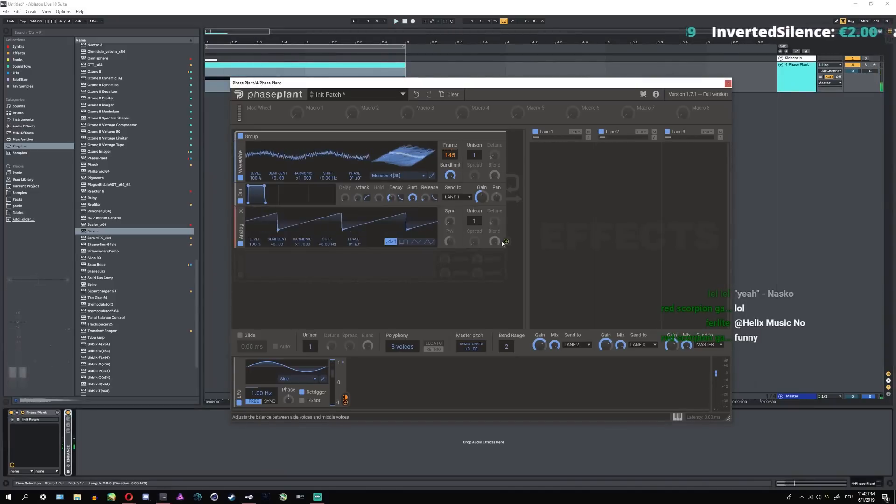
left_click_drag(367, 186, 355, 182)
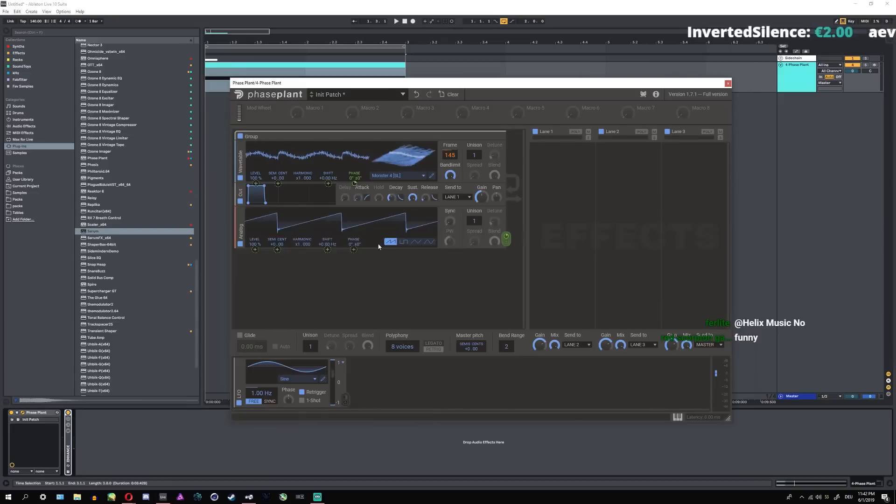
left_click_drag(298, 244, 298, 237)
- Raise the Analog oscillator's sync and adjust its phase modulation depth on the wavetable while auditioning
key("space")
left_click_drag(449, 222, 450, 200)
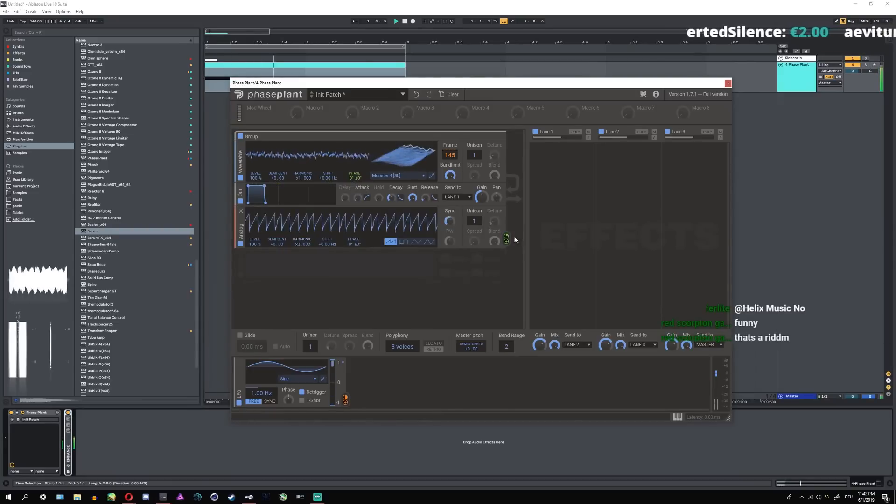
left_click_drag(506, 236, 506, 239)
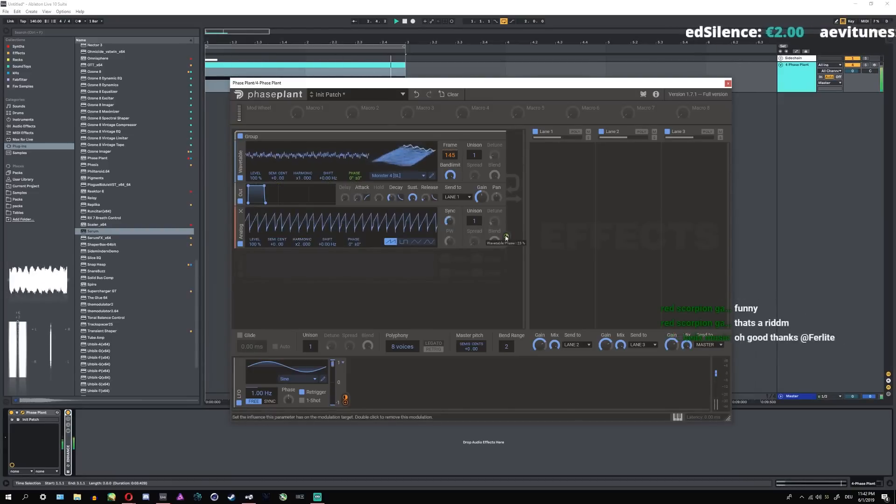
key("space")
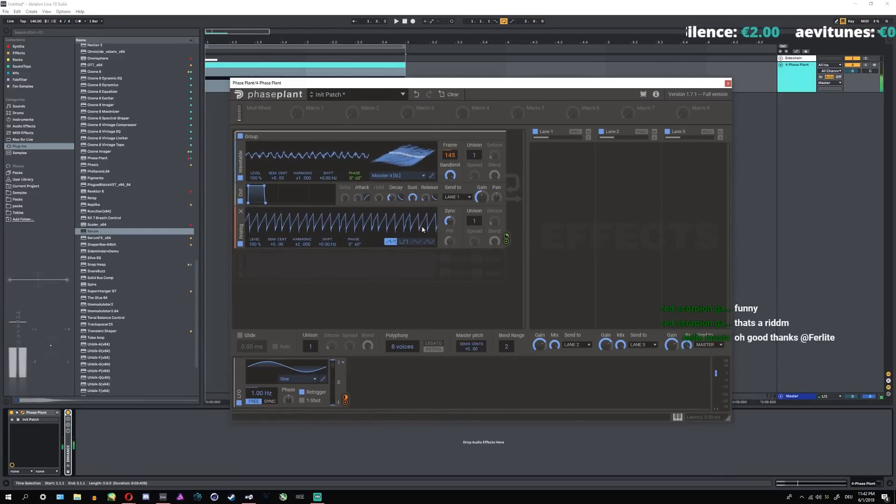
- Remove the LFO and the Analog oscillator, and audition the plain Monster 4 wavetable with its wavetable editor open
left_click(239, 363)
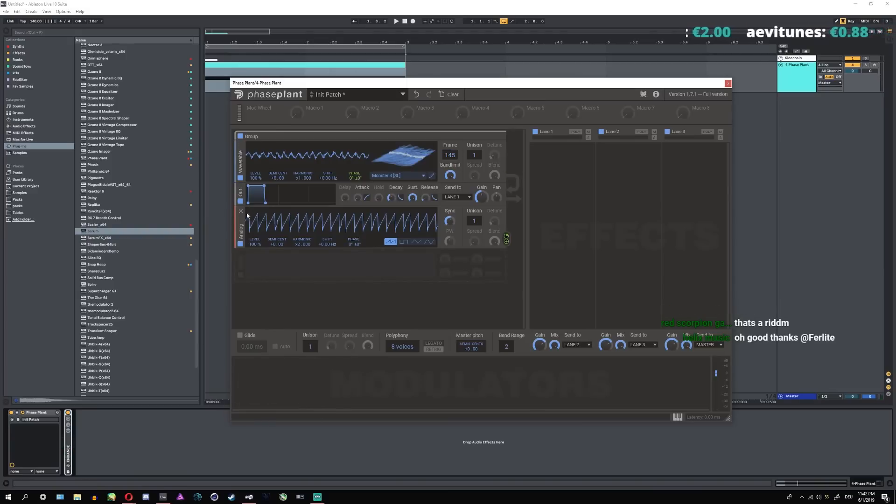
left_click(241, 211)
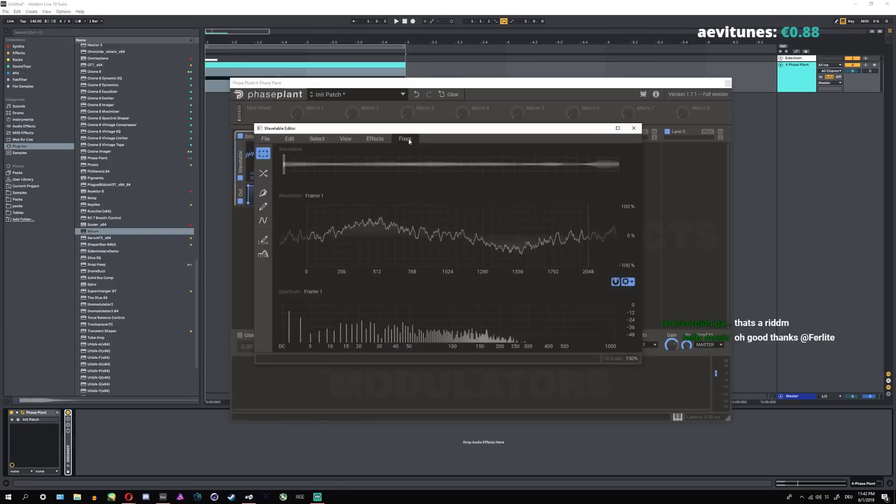
left_click(407, 86)
key("space")
key("space")
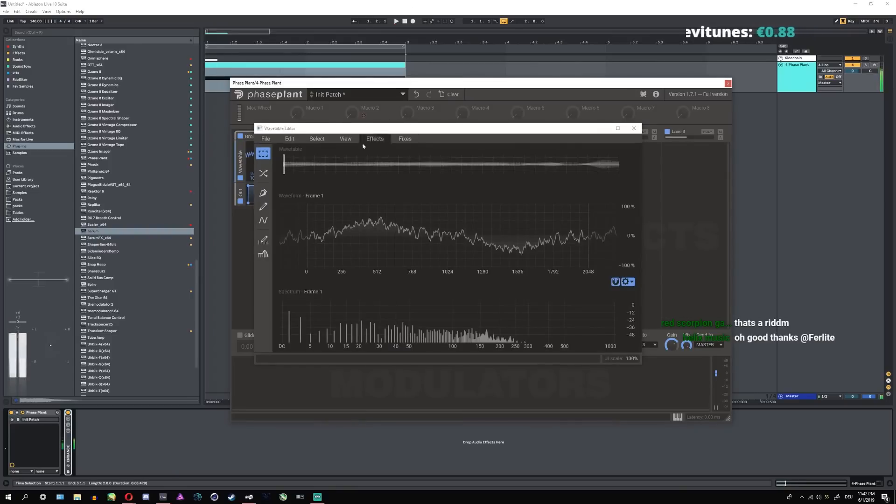
- Browse the packs folder to Virtual Riot Heavy Bass Design's V_RIOT_bass_glitches samples and preview V_RIOT_bass_glitch_compilation.wav
left_click(17, 206)
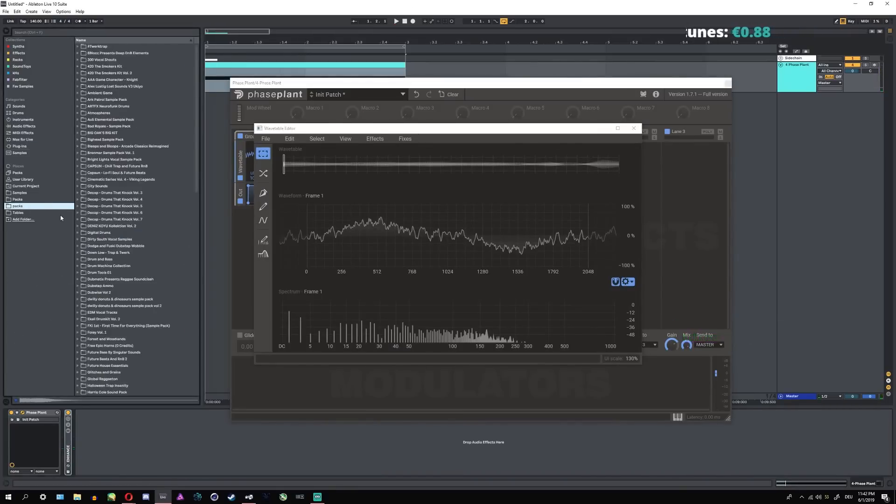
scroll(184, 200, "down", 10)
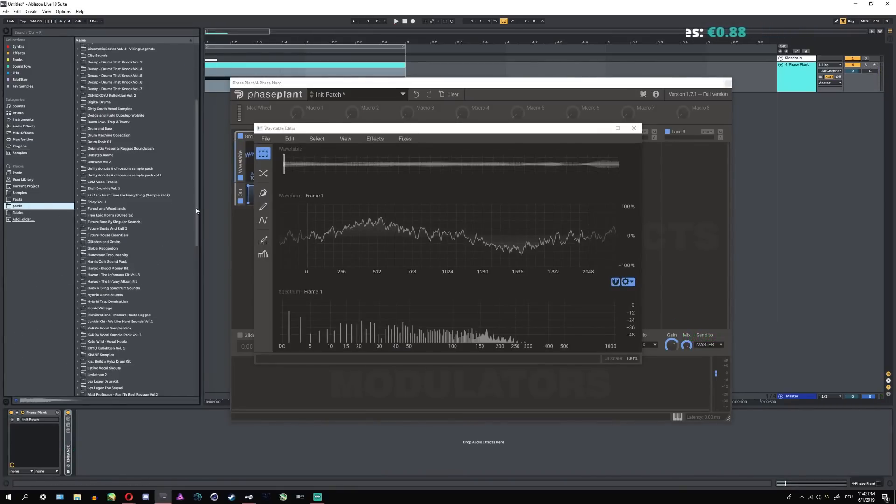
left_click_drag(196, 154, 195, 355)
scroll(197, 349, "down", 1)
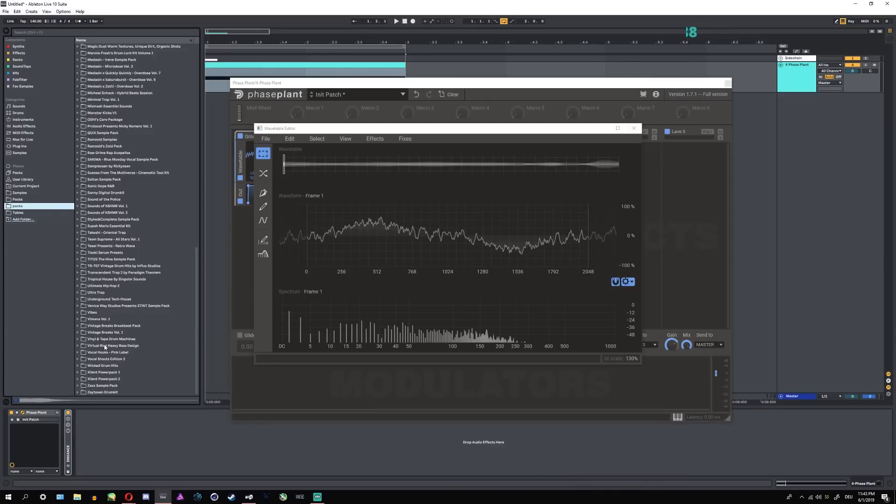
left_click(78, 346)
left_click(82, 352)
left_click(86, 359)
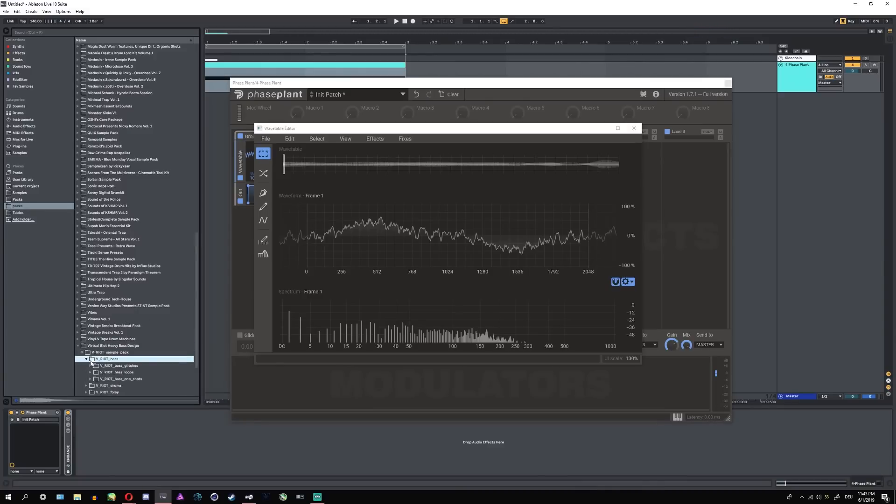
left_click(90, 365)
scroll(122, 342, "down", 6)
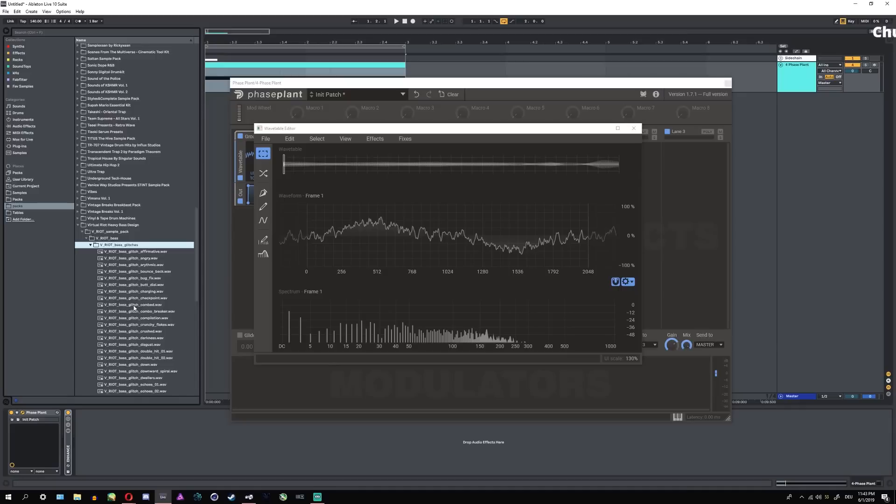
left_click(136, 318)
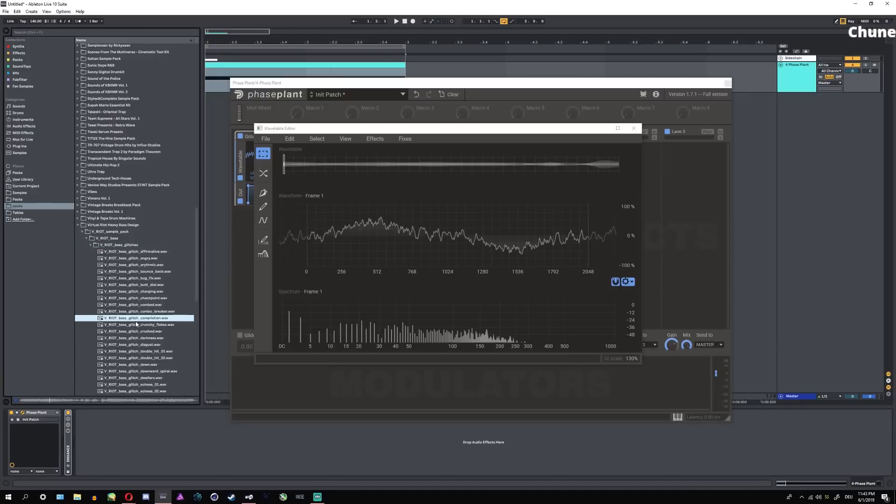
- Preview V_RIOT_bass_glitch_bug_fix.wav and V_RIOT_bass_glitch_angry.wav, and load the angry sample into the wavetable editor for conversion
left_click(136, 279)
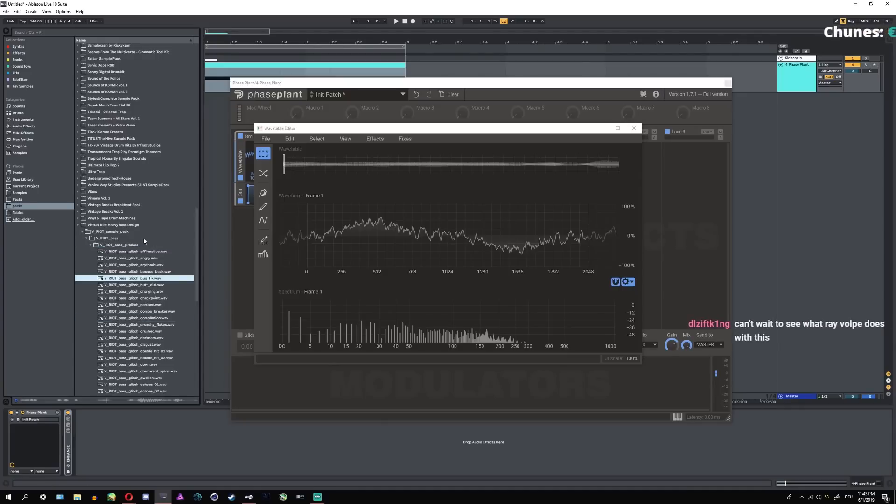
left_click(134, 258)
left_click_drag(134, 259, 435, 164)
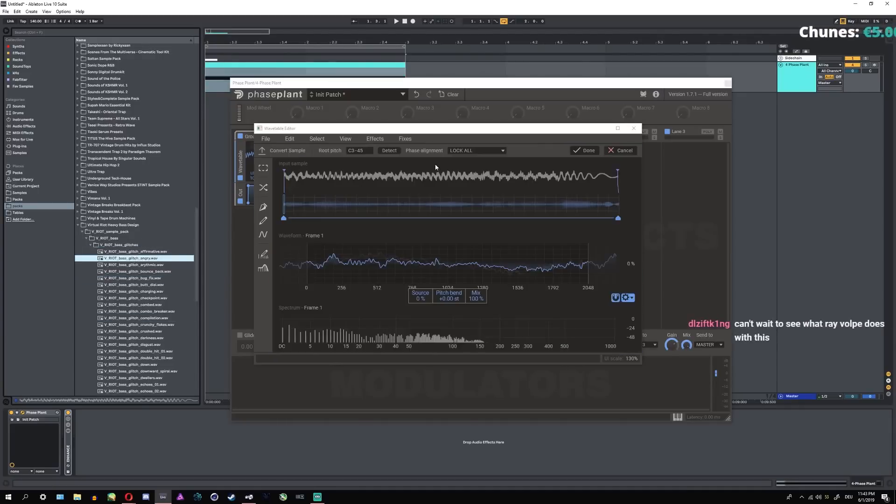
left_click_drag(429, 129, 598, 153)
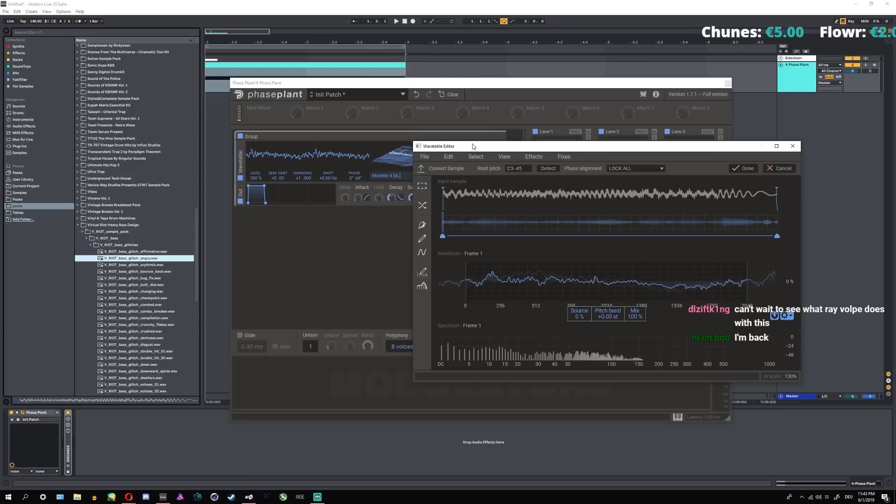
key("space")
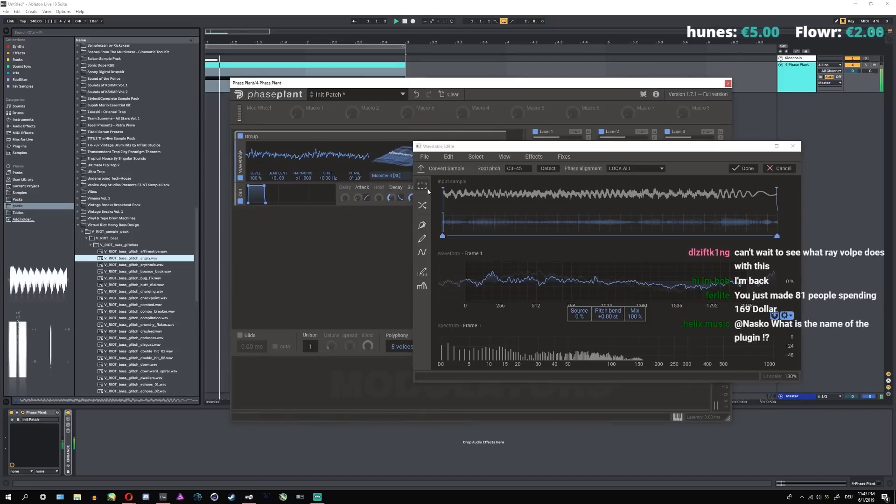
left_click_drag(513, 146, 598, 161)
- Add an LFO and route it to the wavetable oscillator's frame position, and play the loop to audition the sweep
left_click(261, 369)
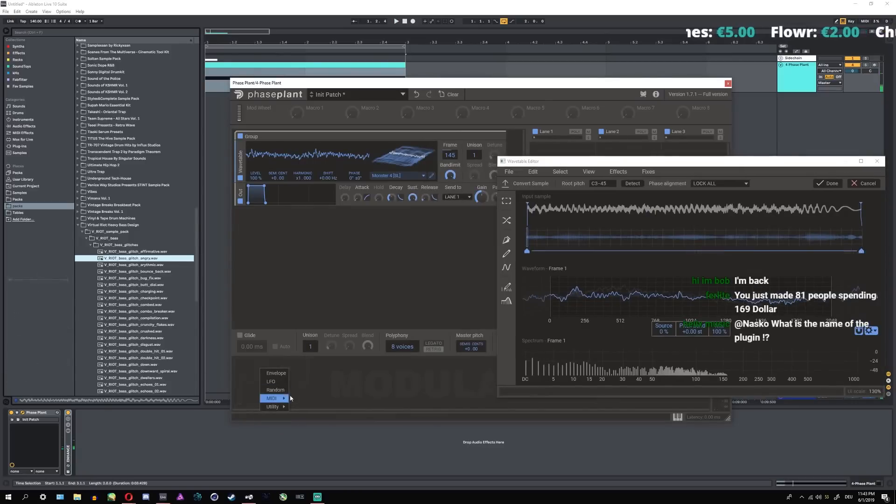
left_click(271, 382)
left_click(346, 402)
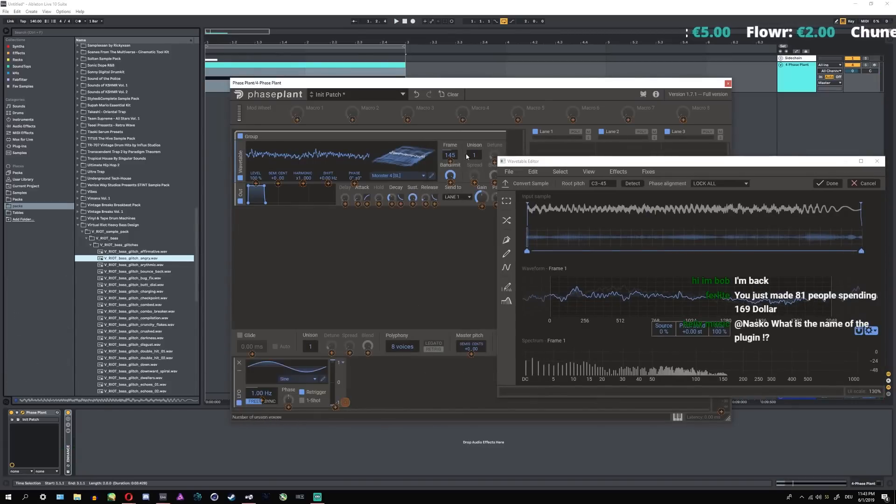
left_click_drag(451, 161, 450, 150)
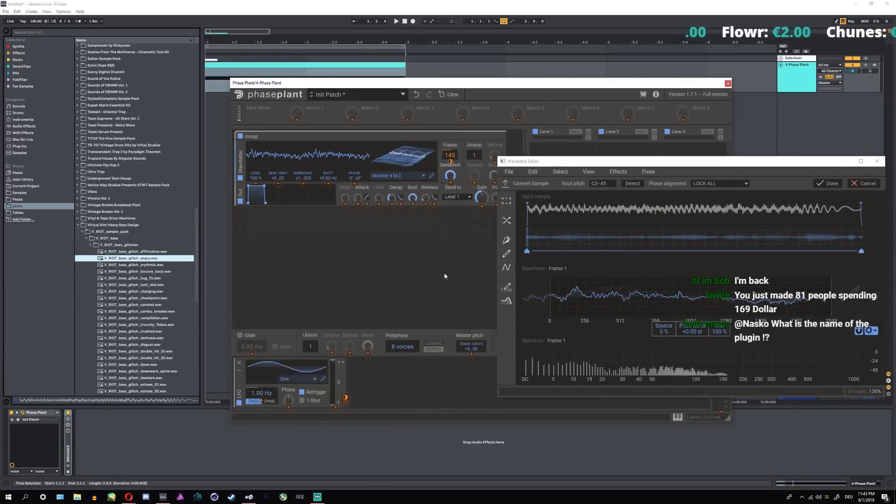
key("space")
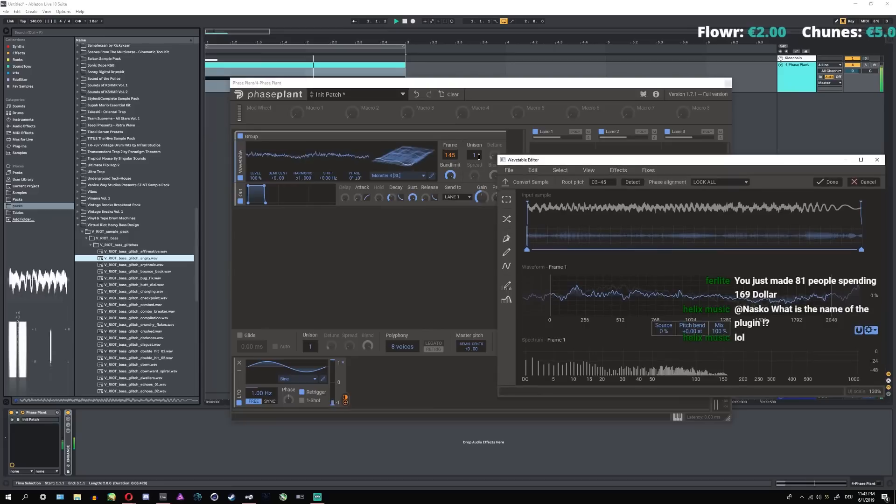
- Uncover the oscillator display and set the note of the converted sample's root pitch to F0 while the loop plays
left_click_drag(587, 165, 478, 139)
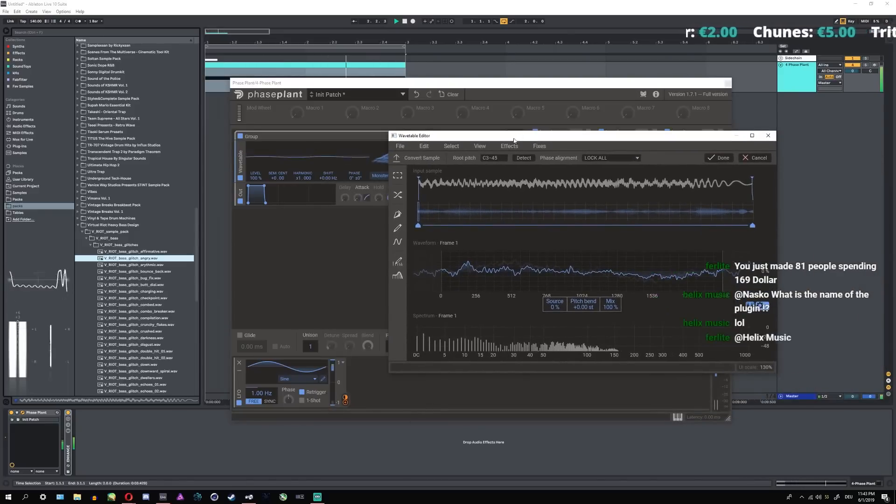
left_click_drag(513, 137, 542, 191)
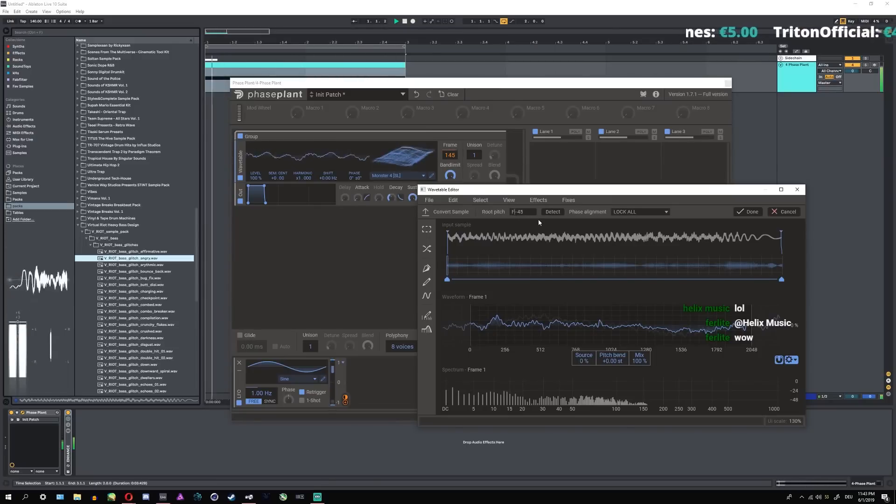
type("F0")
key("Return")
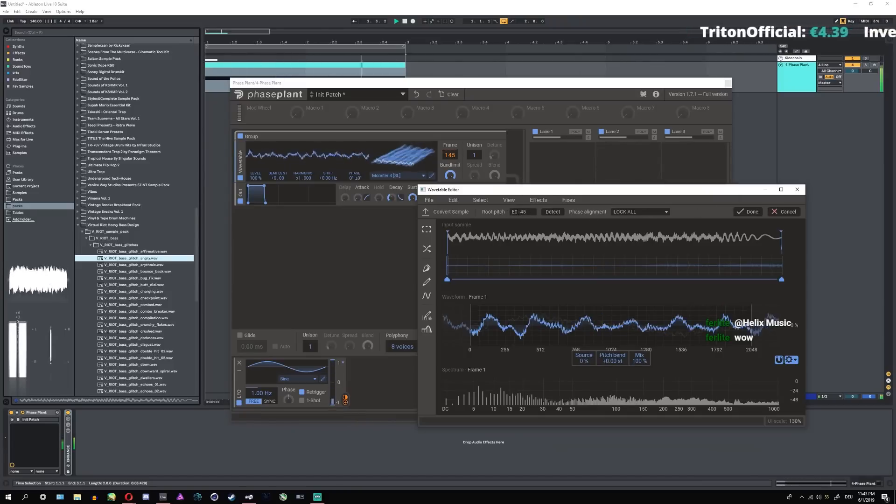
left_click_drag(526, 215, 527, 195)
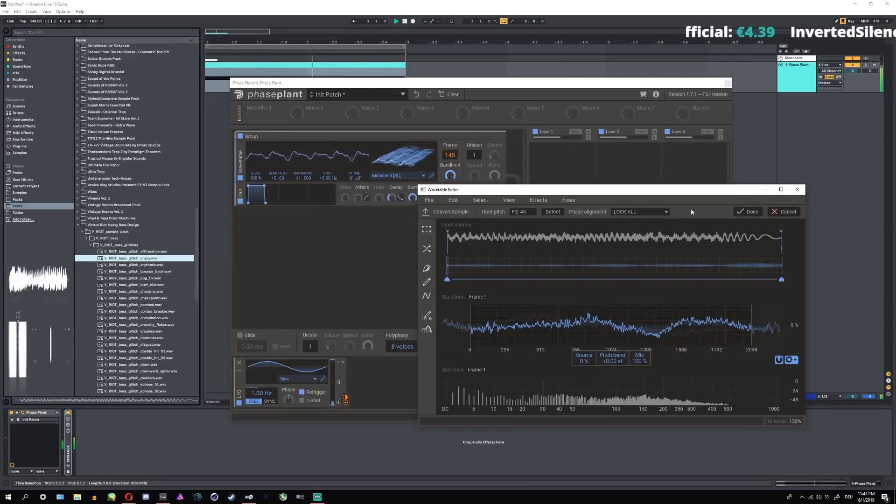
- Try the sample conversion with phase alignment set to None and audition it
left_click(620, 212)
left_click(620, 218)
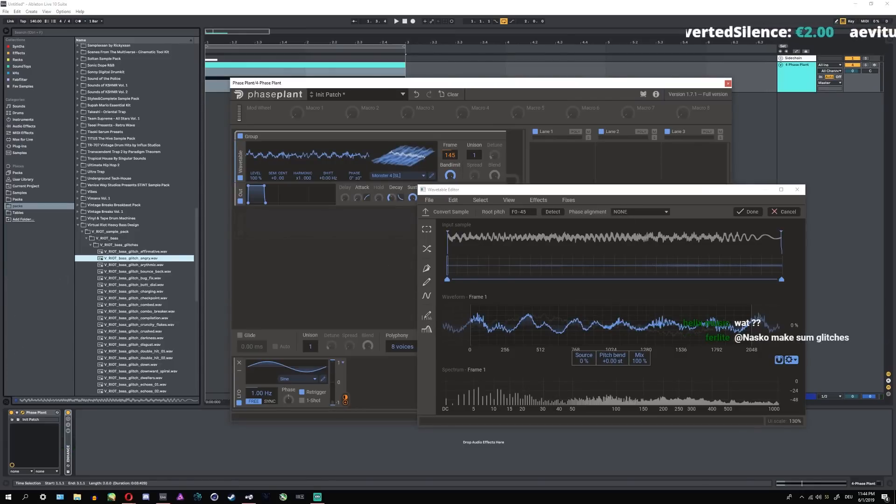
left_click(637, 215)
left_click(325, 286)
key("space")
- Compare the Correlate and Lock Fundamental phase alignments by ear, and return the setting to Lock All
left_click(620, 213)
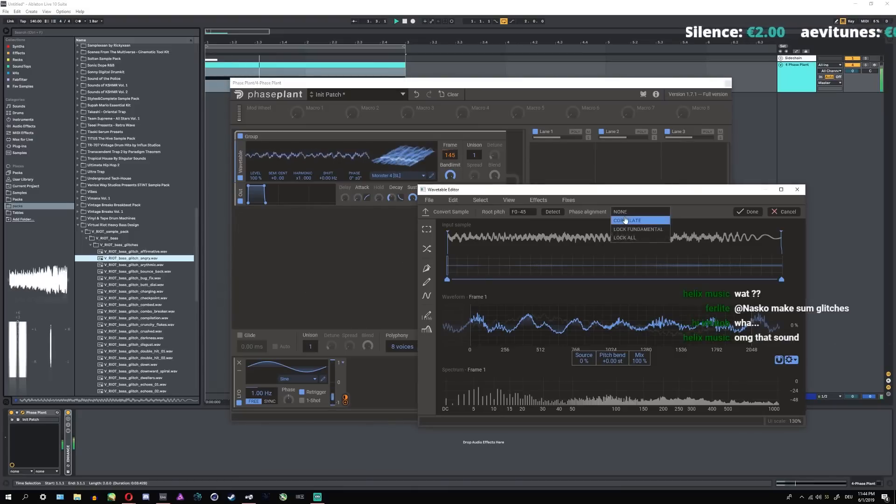
left_click(625, 219)
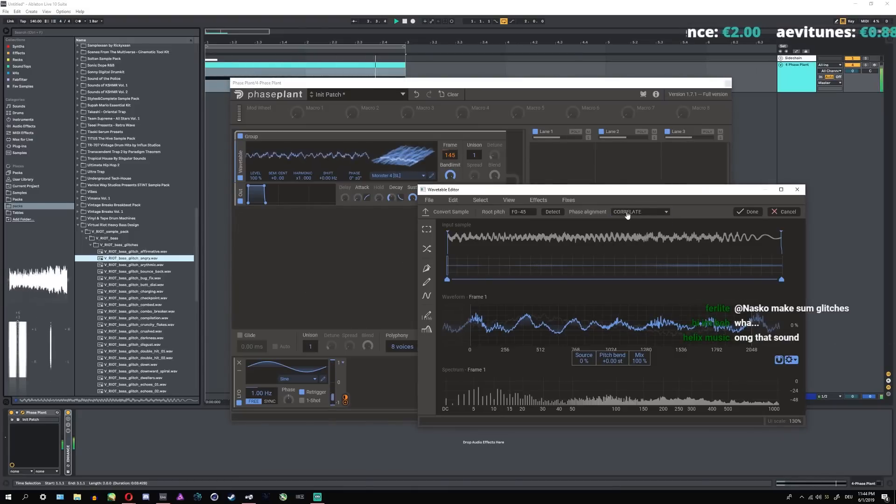
left_click(628, 214)
left_click(629, 221)
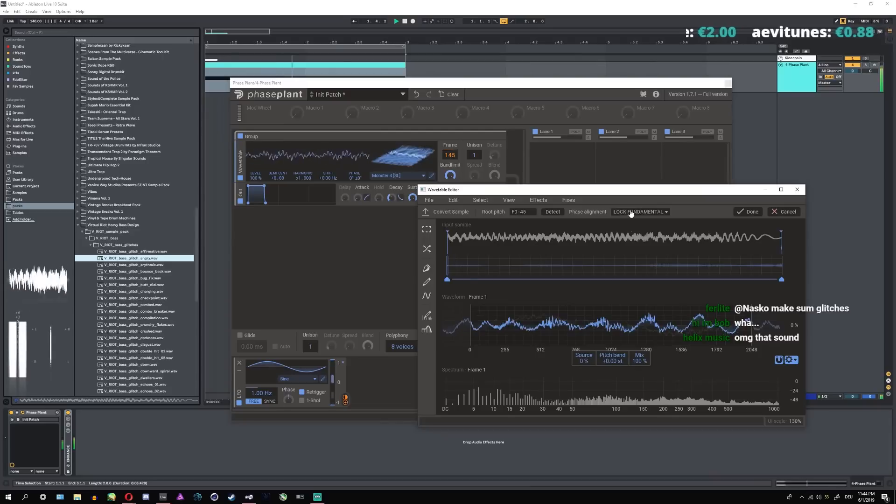
left_click(630, 213)
left_click(632, 218)
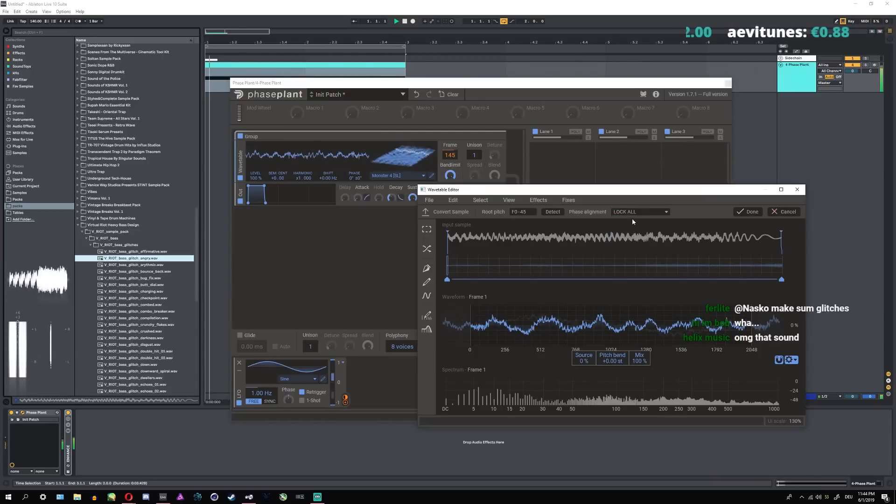
left_click(329, 275)
key("space")
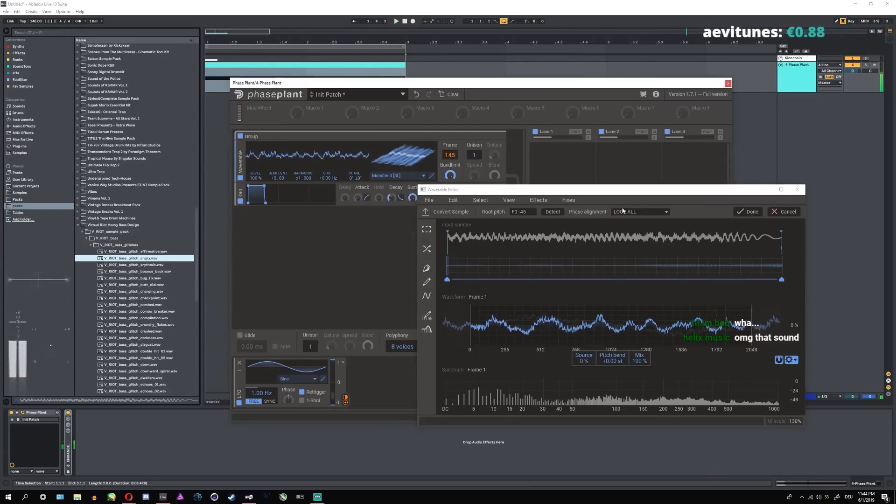
- Set the fine tuning of the sample's root pitch to +00 cents and audition the result
left_click(522, 211)
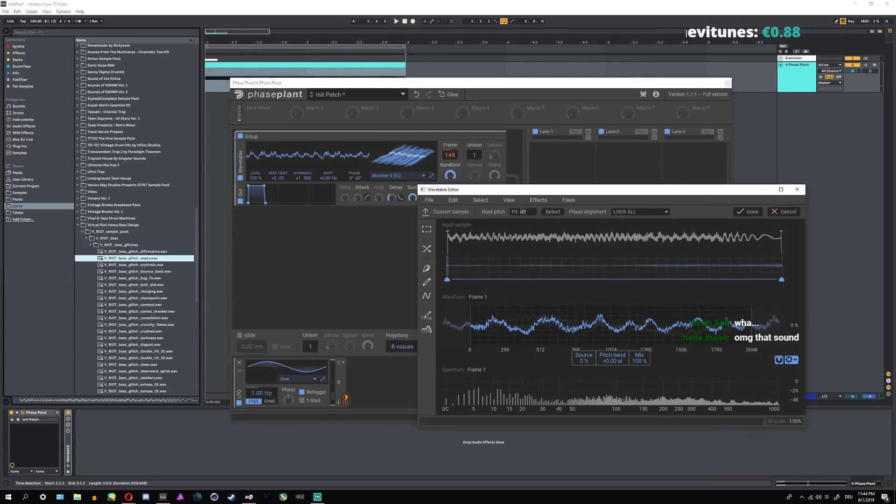
key("Return")
left_click(332, 267)
key("space")
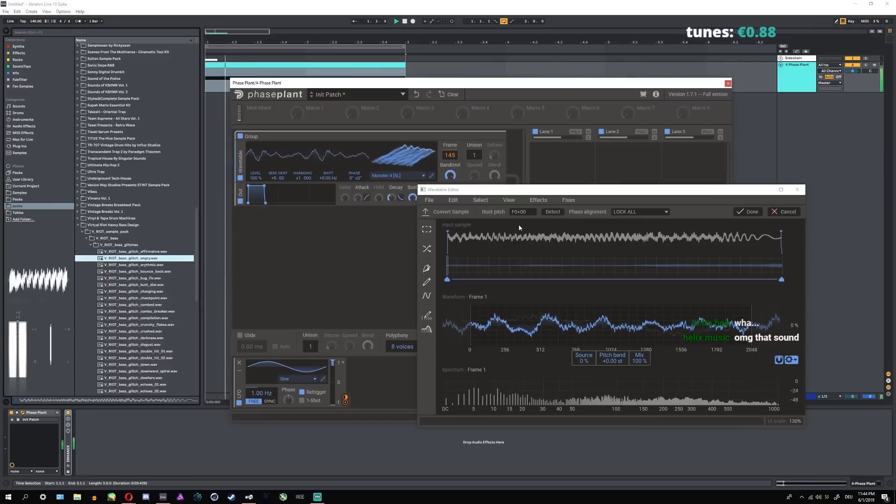
- Set the note of the sample's root pitch to G0 and audition the converted wavetable
left_click(514, 212)
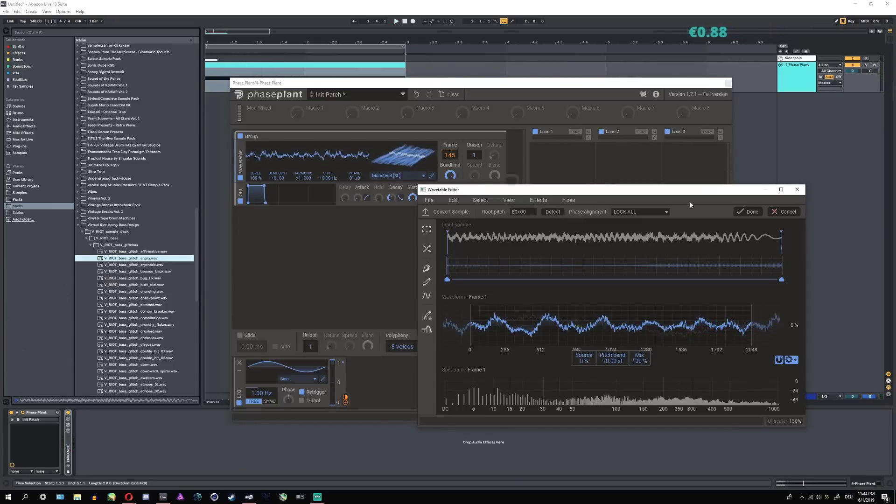
type("G")
key("Return")
left_click(373, 268)
key("space")
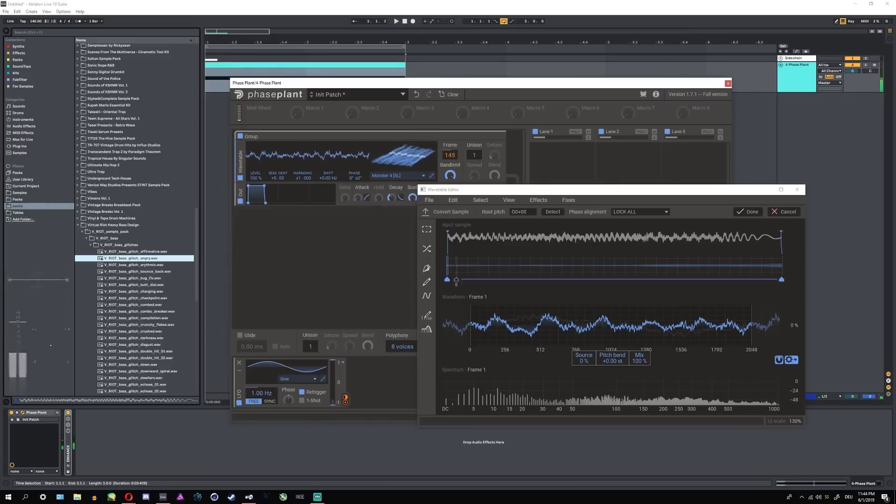
- Try pitch bends of about +16.43 and -15.60 semitones on the first frame's marker, and reset the bend to +0.00
left_click(447, 279)
left_click_drag(620, 362, 620, 324)
key("space")
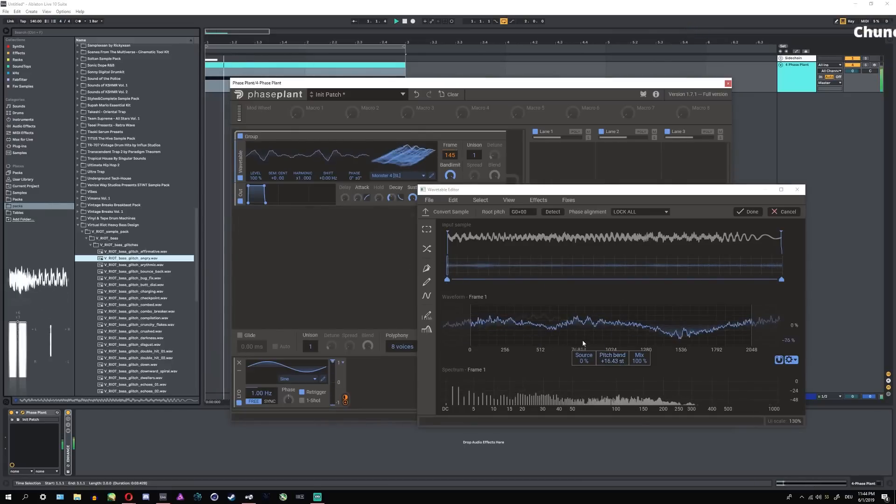
left_click_drag(612, 359, 611, 415)
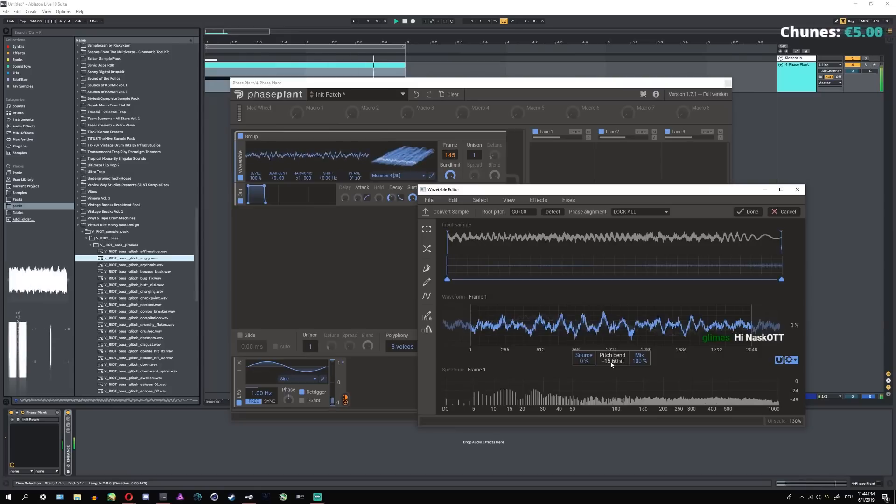
double_click(612, 362)
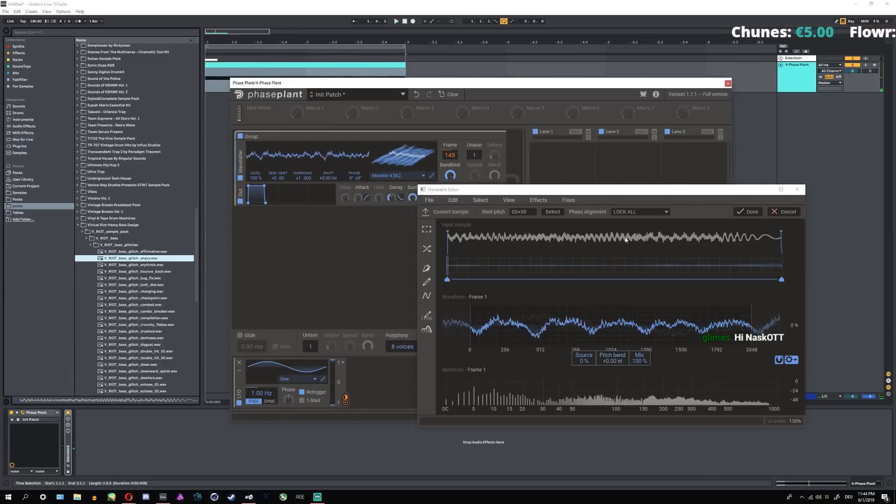
- Set the first frame marker's source position to 21 % and pull the last marker's source position inward, auditioning the narrowed sample range
left_click(446, 279)
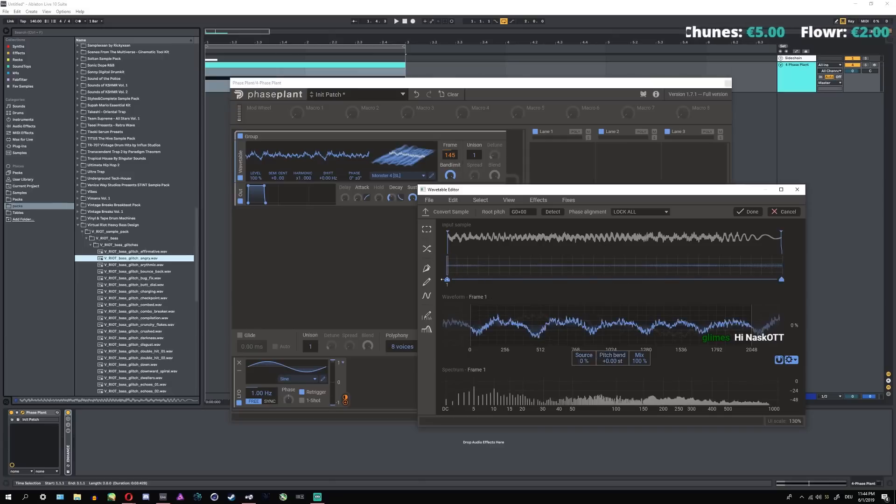
mouse_move(584, 358)
left_mouse_down()
mouse_move(583, 339)
mouse_move(584, 381)
mouse_move(584, 352)
mouse_move(584, 369)
left_mouse_up()
left_click(318, 300)
key("space")
left_click(781, 280)
left_click(447, 281)
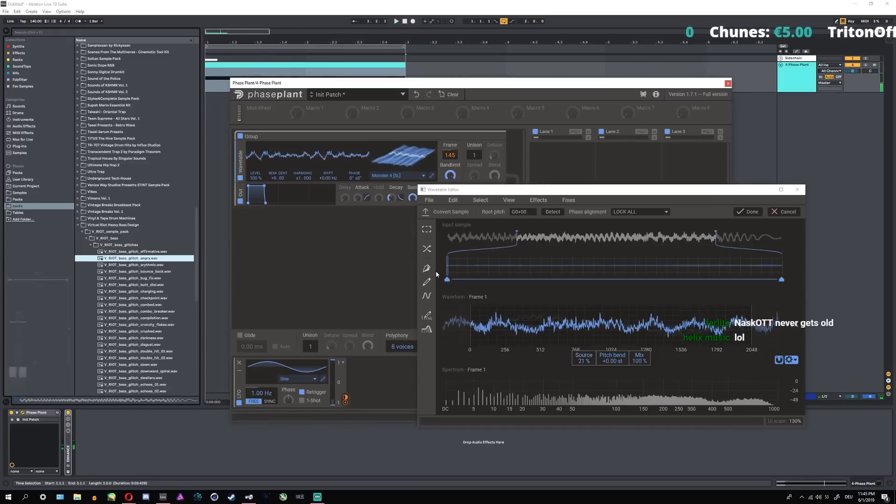
- Move the conversion's start marker along the wavetable to frame 129 and audition the result
left_click_drag(446, 279, 740, 280)
mouse_move(685, 279)
left_mouse_down()
mouse_move(537, 279)
mouse_move(736, 280)
left_mouse_up()
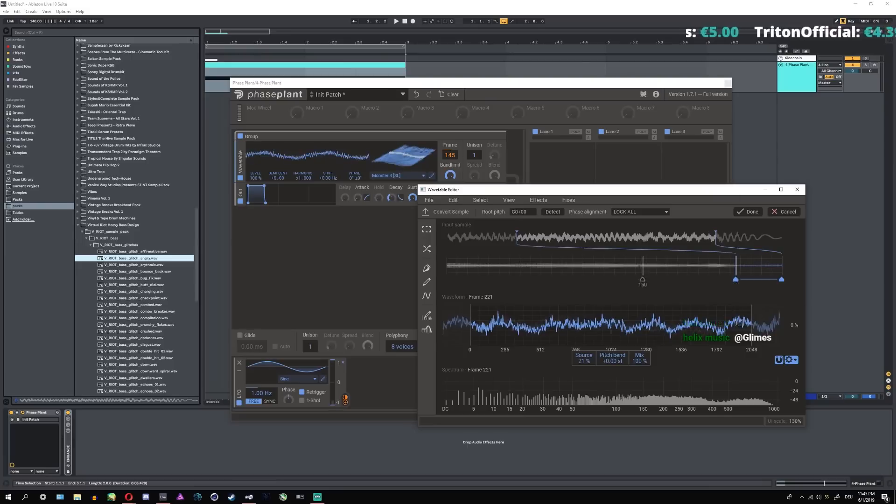
mouse_move(736, 279)
left_mouse_down()
mouse_move(588, 279)
mouse_move(615, 279)
left_mouse_up()
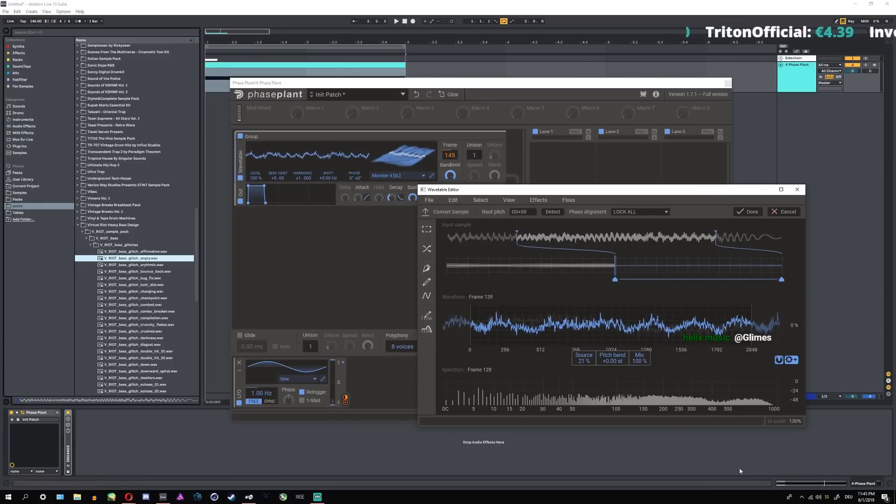
left_click(392, 279)
key("space")
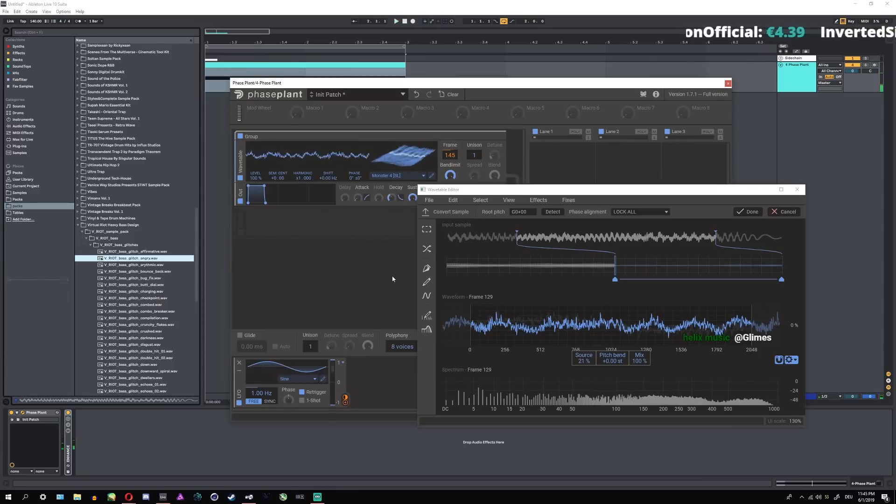
- Apply the sample conversion, boost the wavetable's amplitude with an effect, and audition the result
left_click(748, 213)
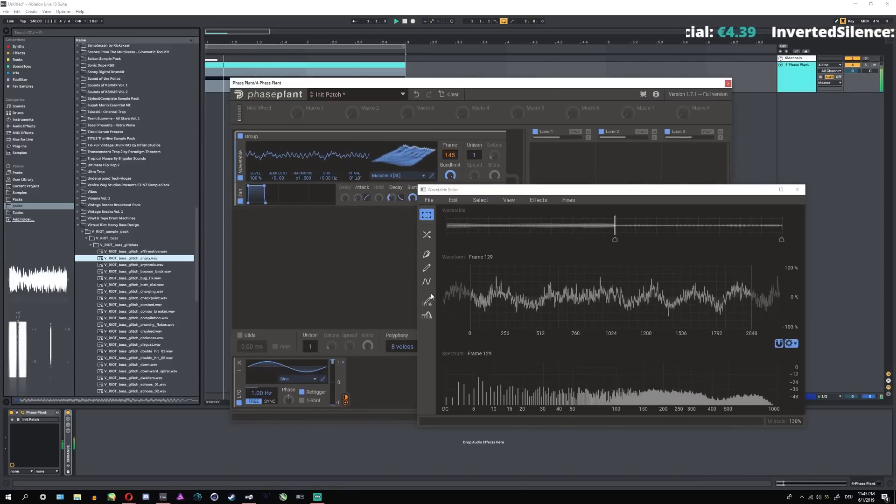
left_click(538, 200)
left_click(575, 211)
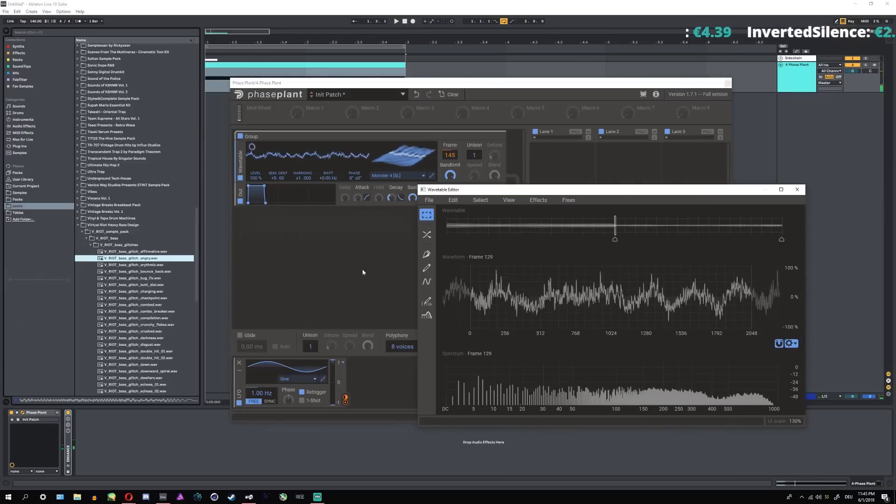
left_click(362, 269)
key("space")
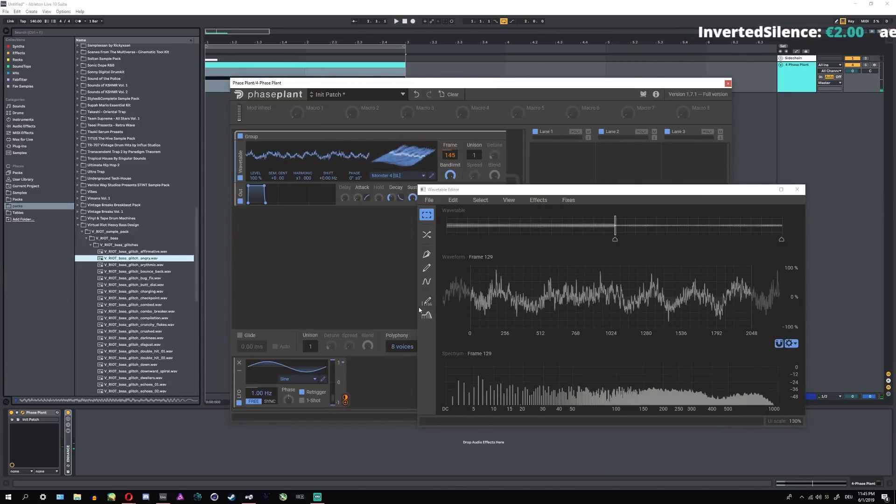
left_click(426, 235)
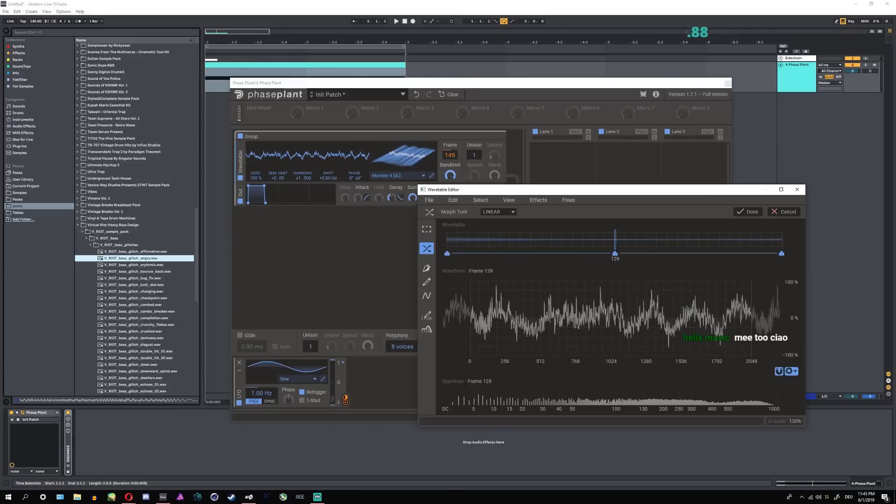
left_click(294, 216)
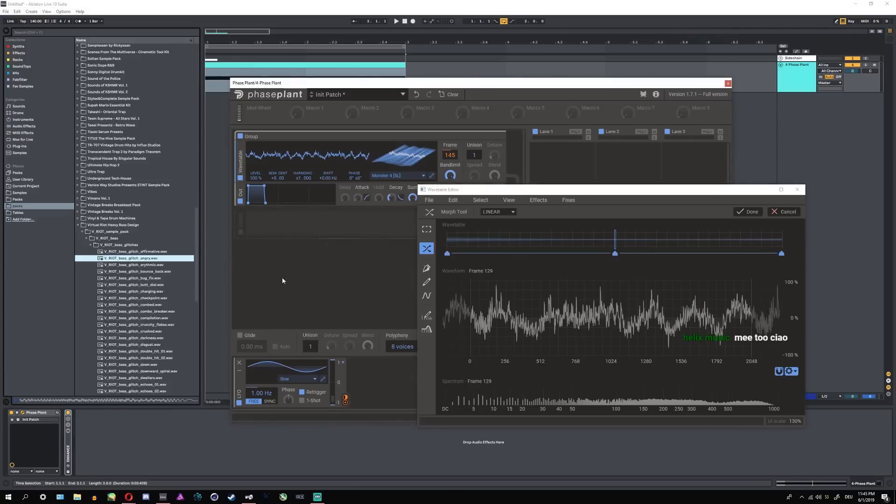
left_click(789, 212)
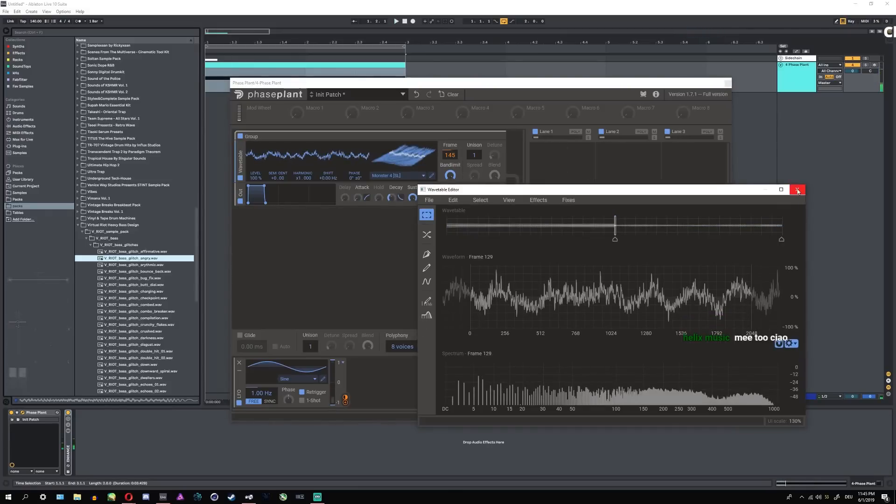
- Close the wavetable editor, load the Basic Shapes wavetable from the Analog folder, and audition it
left_click(797, 190)
left_click(406, 176)
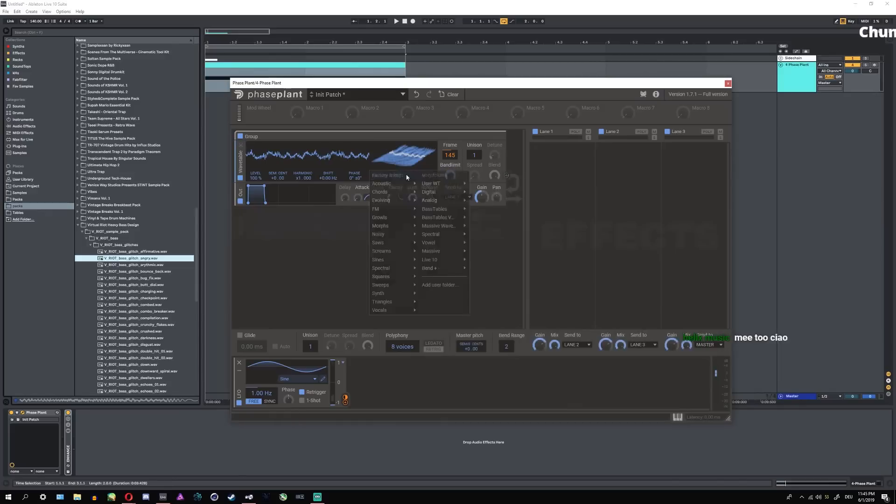
mouse_move(441, 195)
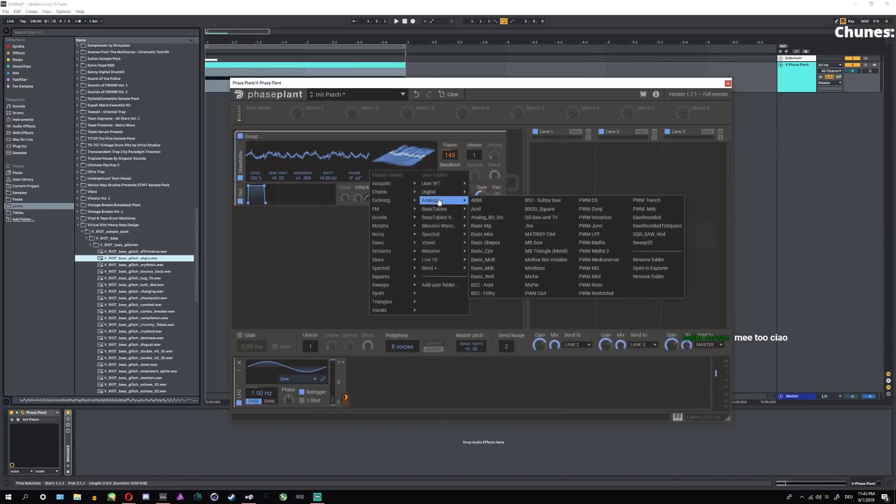
left_click(482, 242)
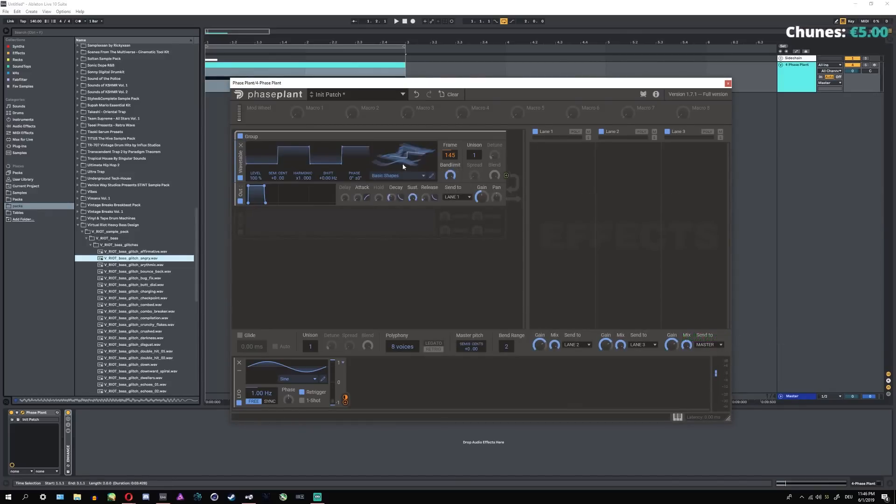
key("space")
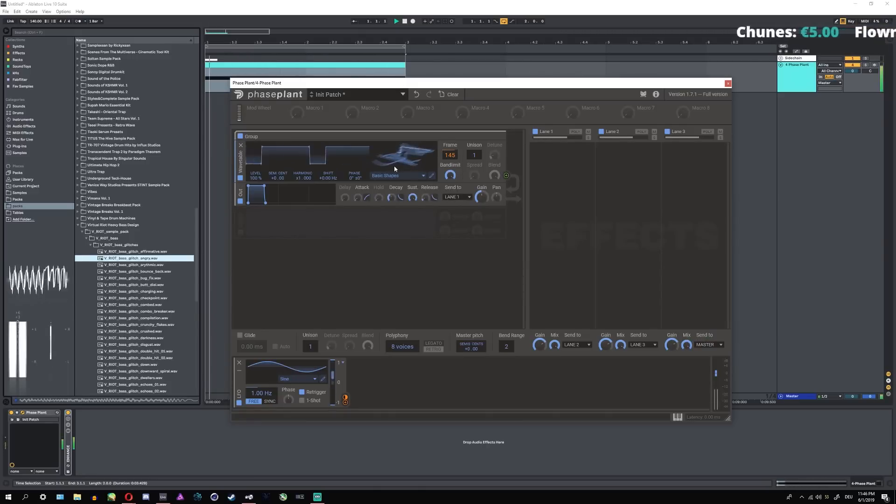
- Add Serum on a new track and load the Basic Shapes wavetable into oscillator A
left_click(61, 136)
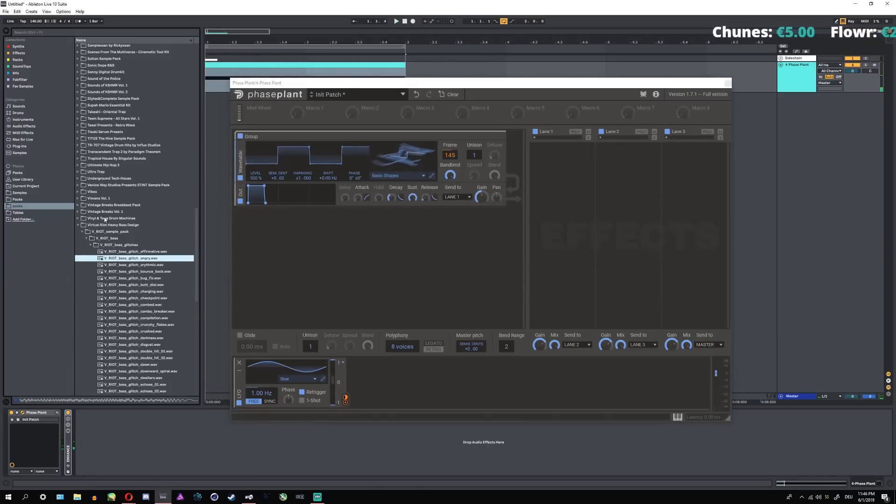
left_click(14, 147)
left_click_drag(197, 227, 216, 230)
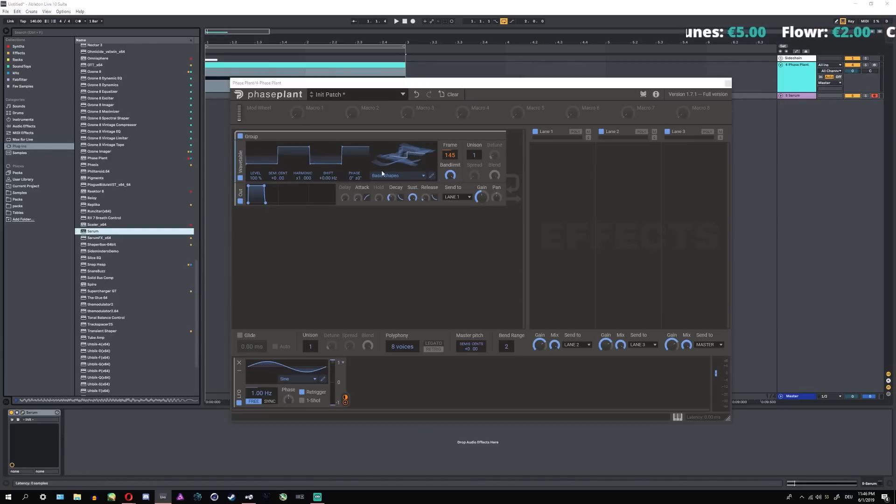
left_click(447, 118)
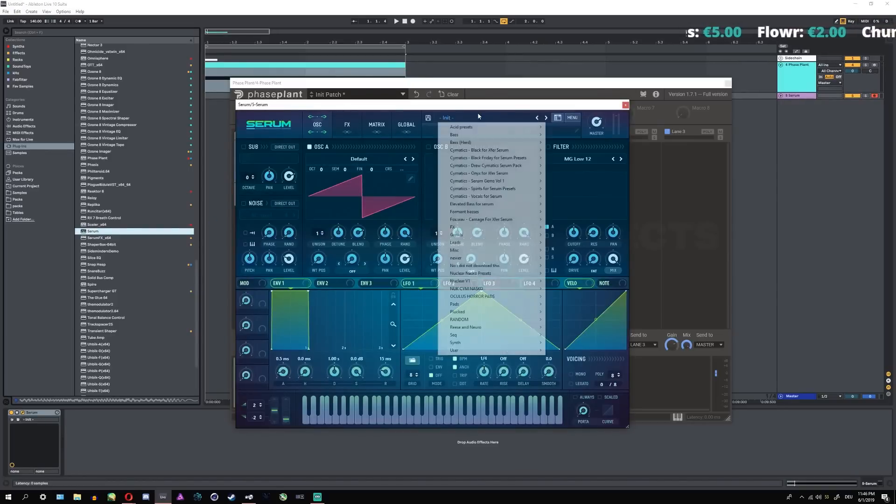
left_click(368, 161)
left_click(366, 160)
mouse_move(369, 168)
left_click(420, 201)
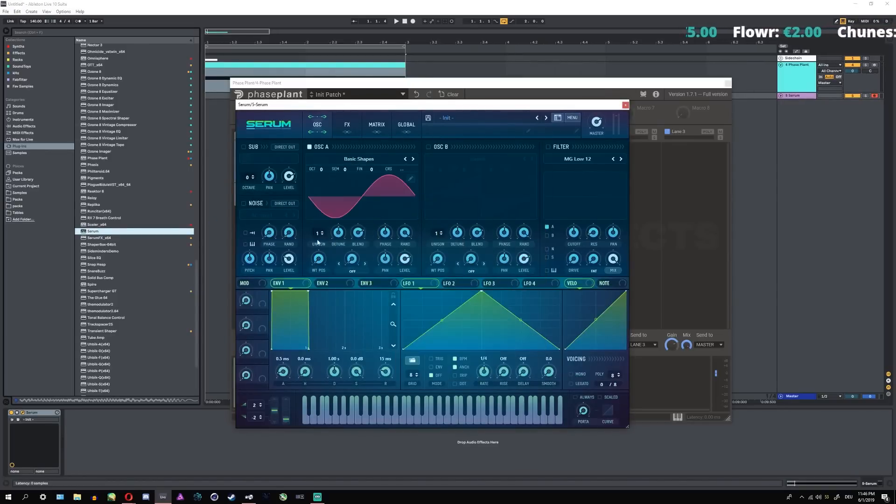
- Audition oscillator A while sweeping its wavetable position, and switch its waveform display to the 3D view
key("space")
left_click_drag(318, 258, 326, 289)
key("space")
left_click(402, 191)
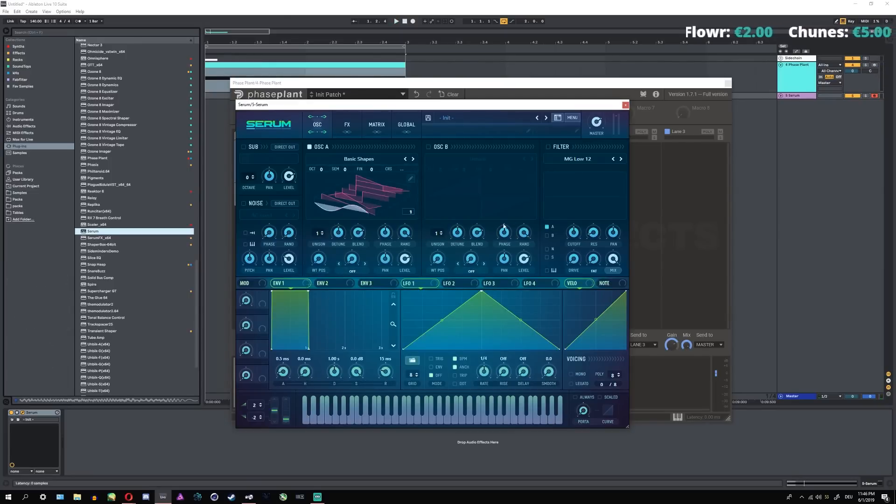
left_click(371, 205)
left_click(375, 207)
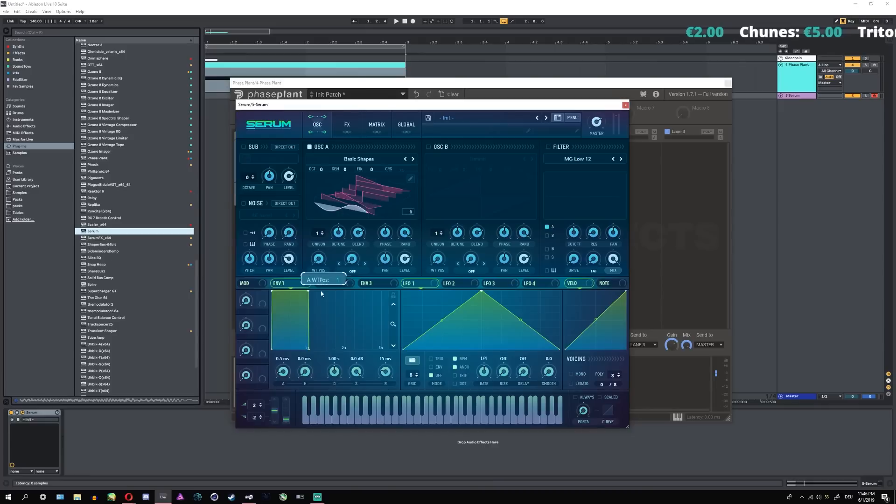
- Apply Morph - Crossfade to oscillator A's table and sweep the wavetable position up to 256
left_click(411, 179)
left_click(375, 205)
left_click(344, 205)
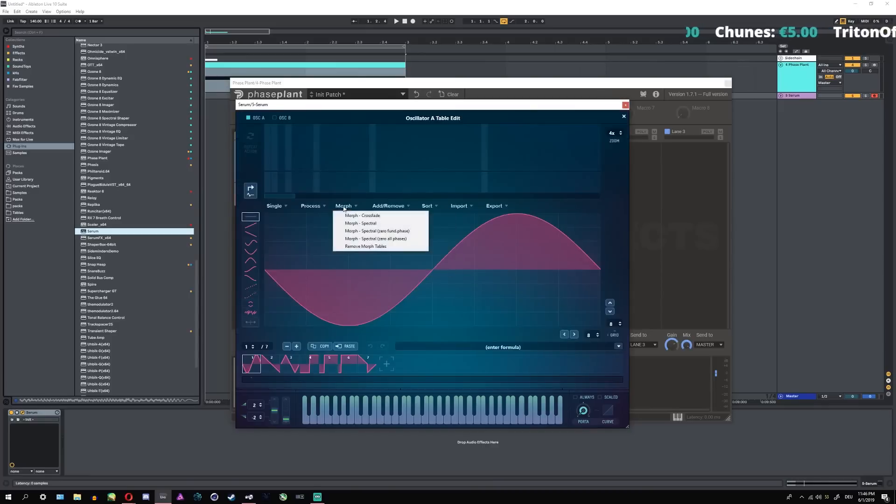
left_click(362, 219)
left_click(624, 117)
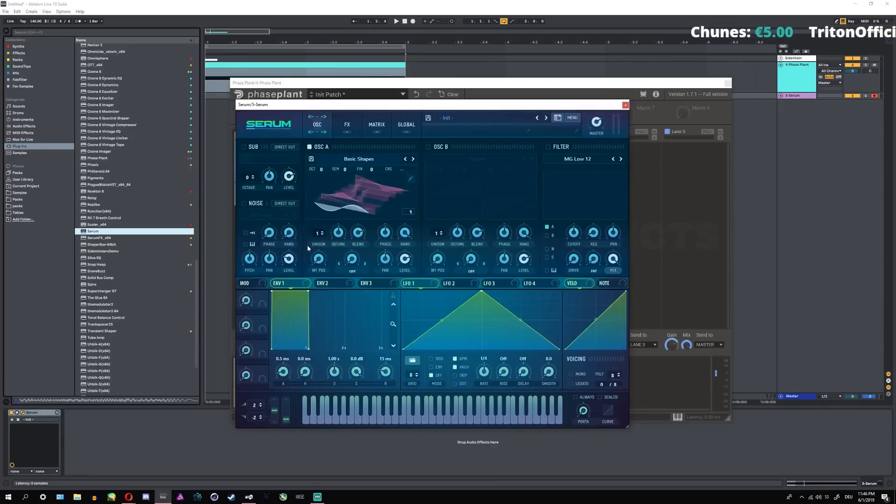
left_click_drag(320, 258, 315, 279)
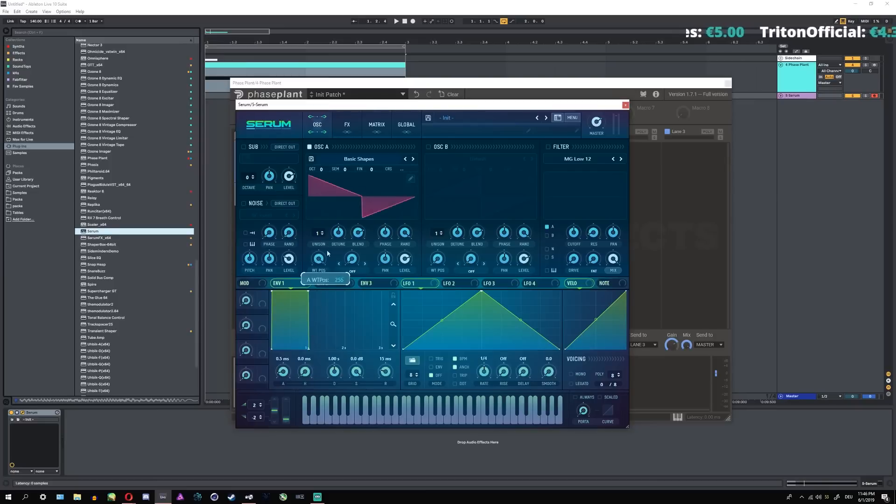
- Delete the Serum track and audition the Phase Plant track
left_click(625, 106)
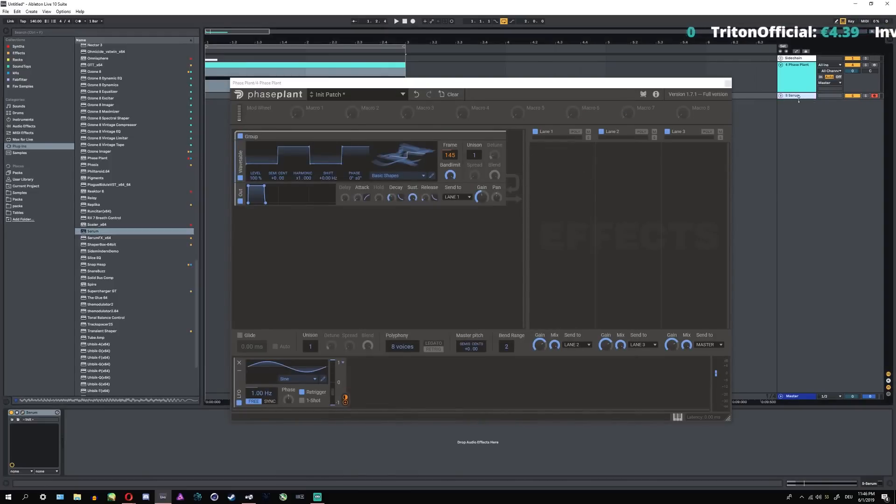
key("Delete")
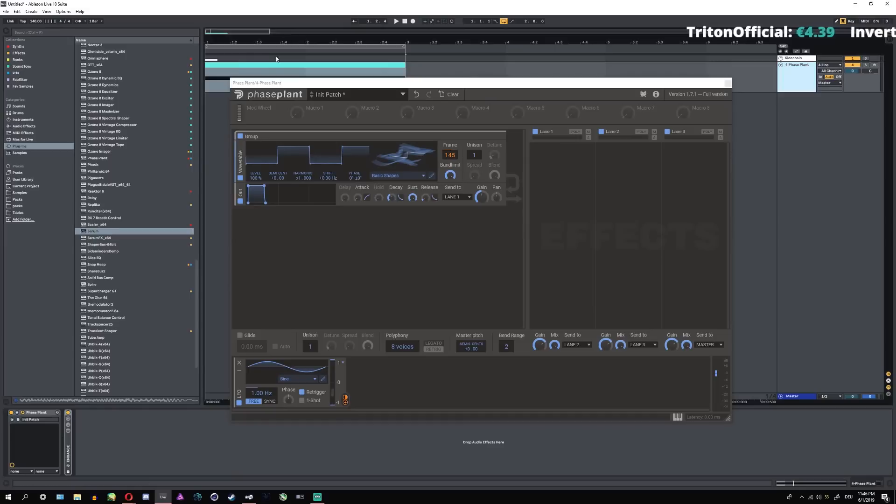
left_click(234, 65)
key("space")
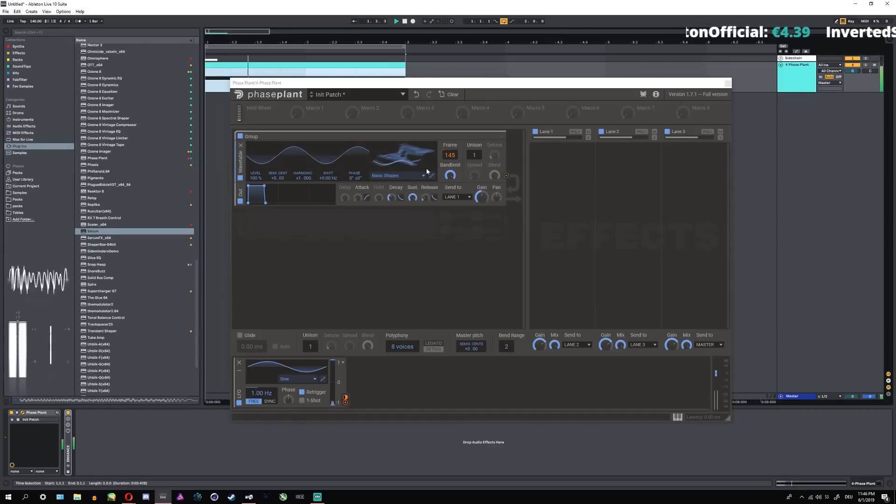
- Open Basic Shapes in the wavetable editor and adjust a linear morph, trying its end point at frames 181 and 57
left_click(432, 178)
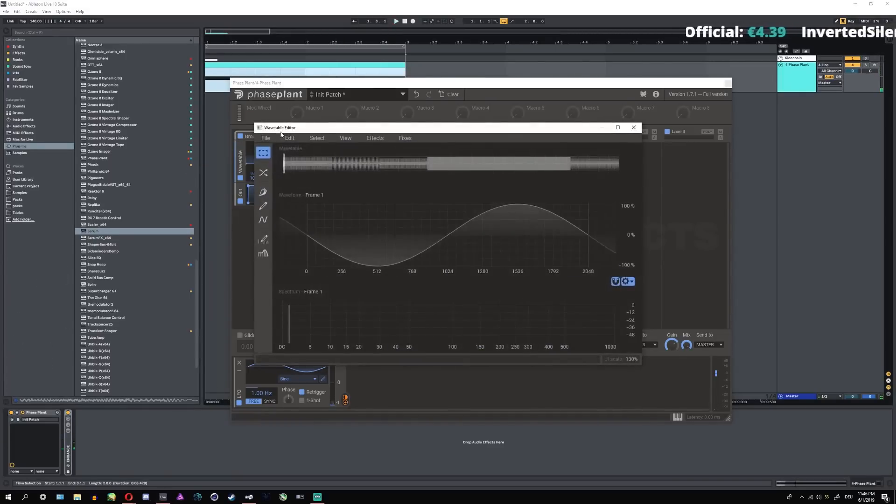
left_click(263, 174)
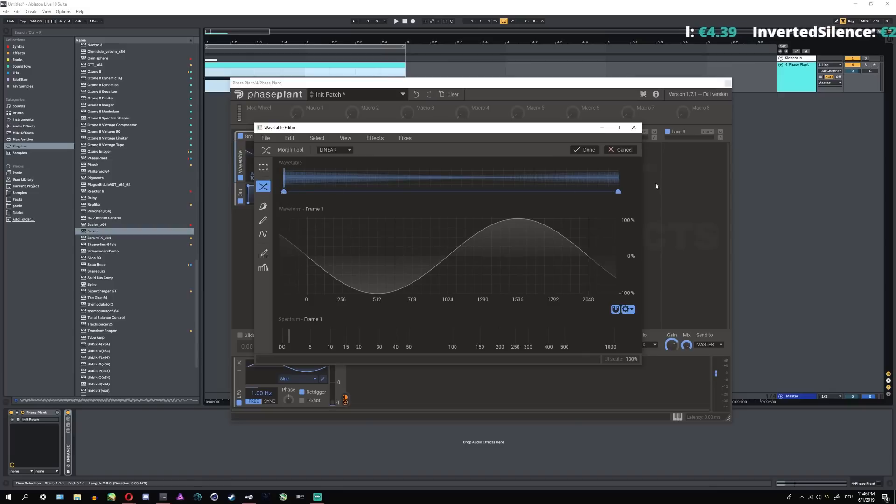
left_click_drag(615, 192, 406, 192)
left_click_drag(283, 191, 178, 189)
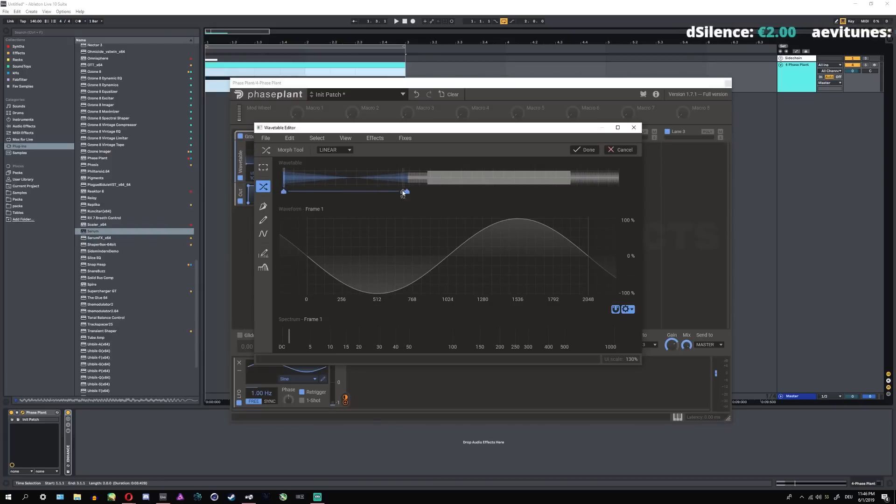
left_click_drag(403, 193, 520, 191)
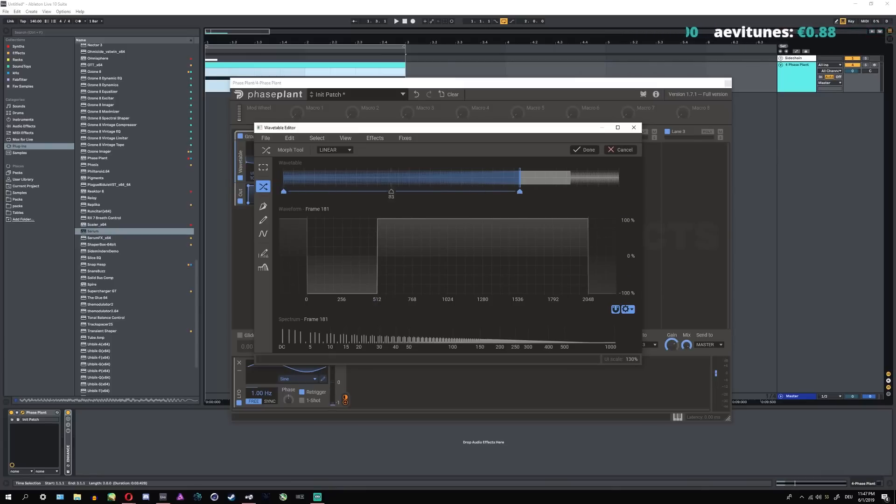
mouse_move(508, 189)
left_mouse_down()
mouse_move(288, 191)
mouse_move(357, 192)
left_mouse_up()
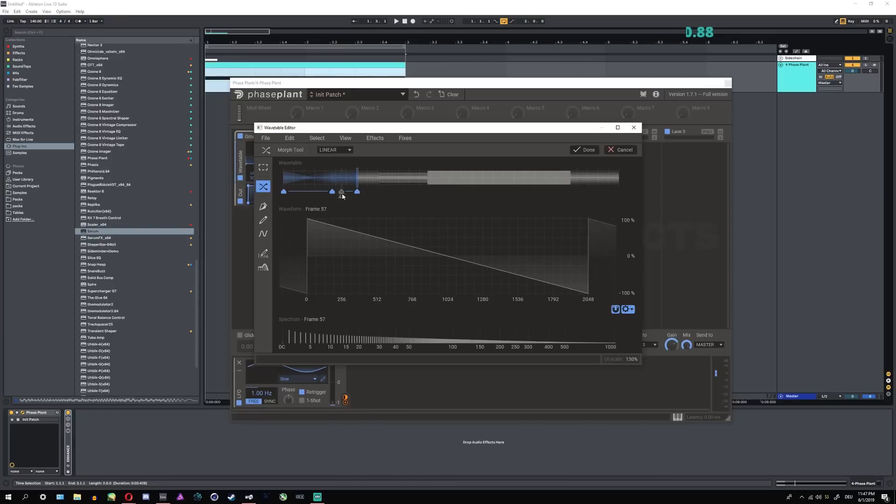
- Extend the linear morph to the end of the wavetable, apply it, and audition the morphed wavetable
left_click_drag(361, 192, 620, 192)
left_click(585, 150)
left_click(633, 128)
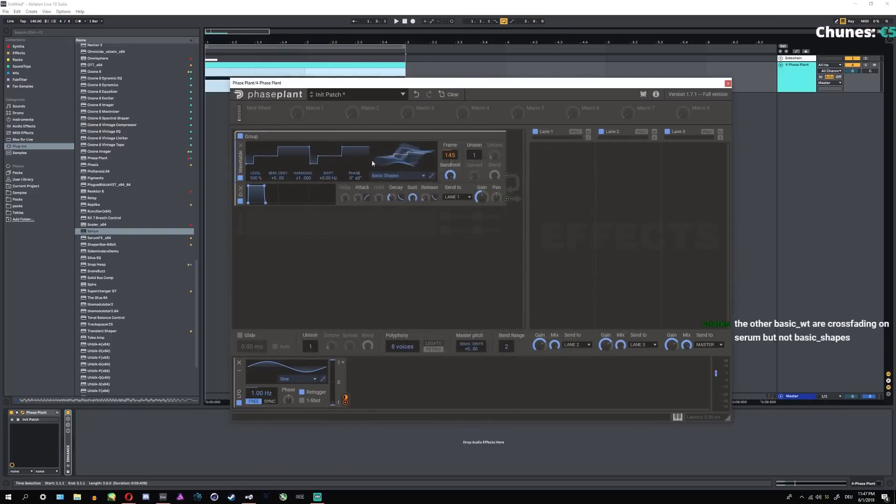
key("space")
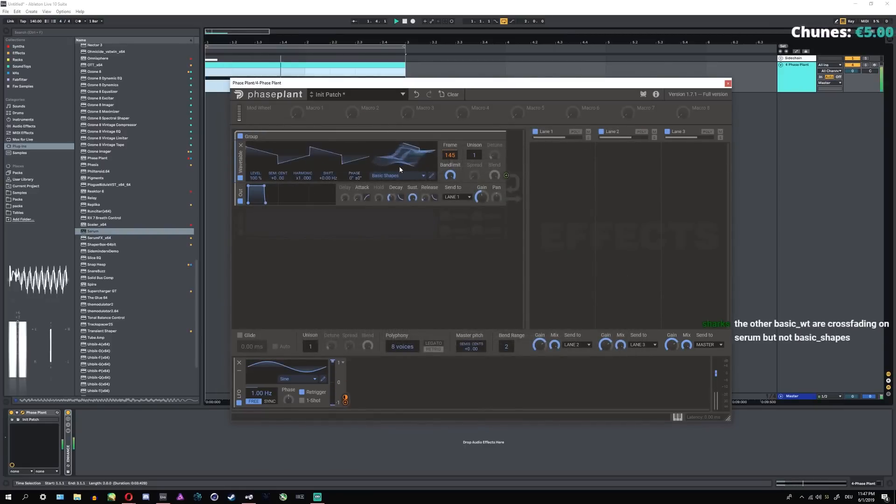
key("space")
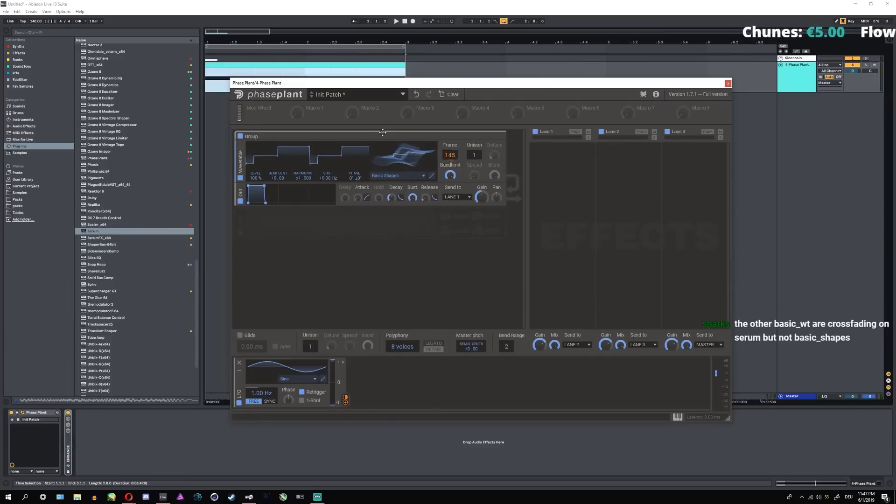
- Import V_RIOT_bass_glitch_charging.wav from the sample packs into the wavetable editor for conversion
left_click(432, 176)
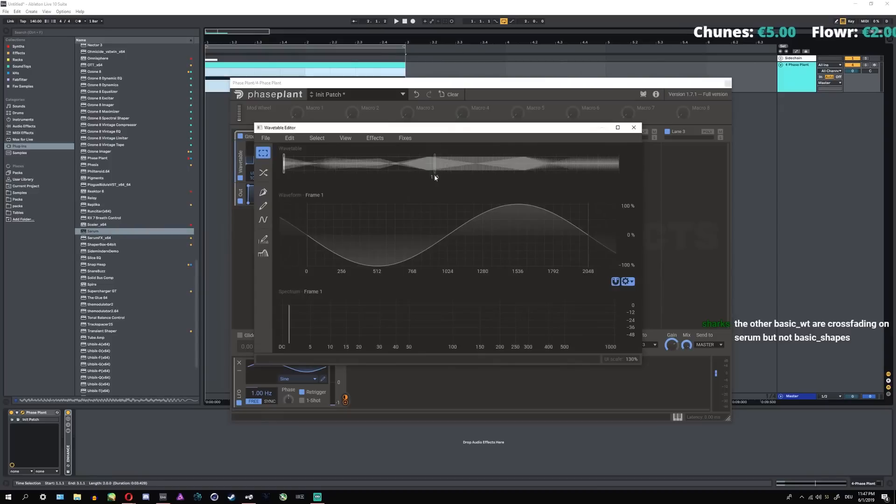
left_click(20, 193)
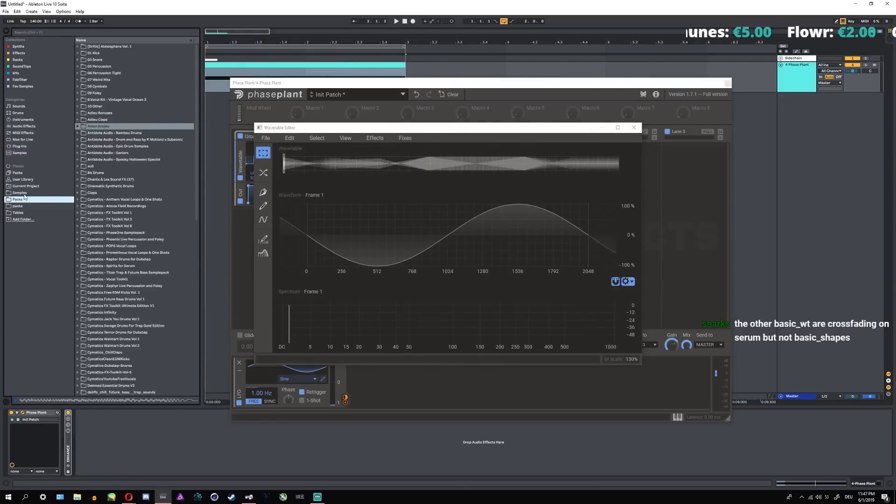
left_click(19, 200)
left_click(19, 206)
left_click(140, 292)
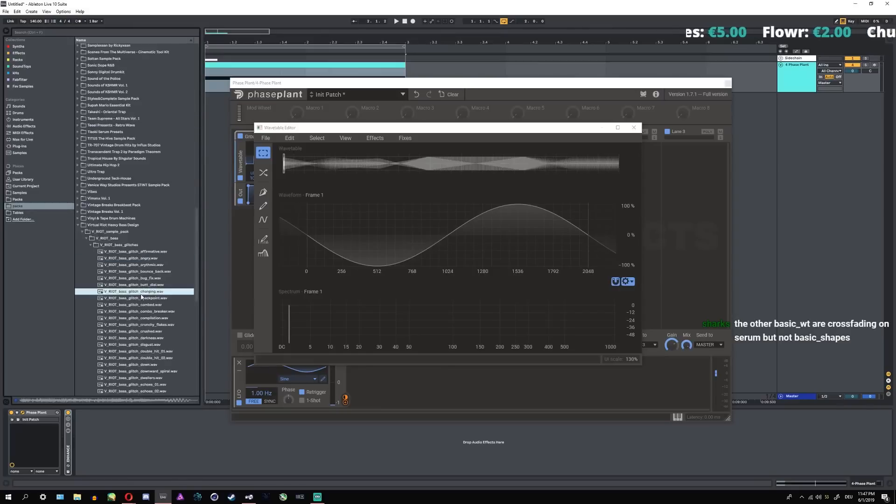
left_click_drag(131, 292, 326, 177)
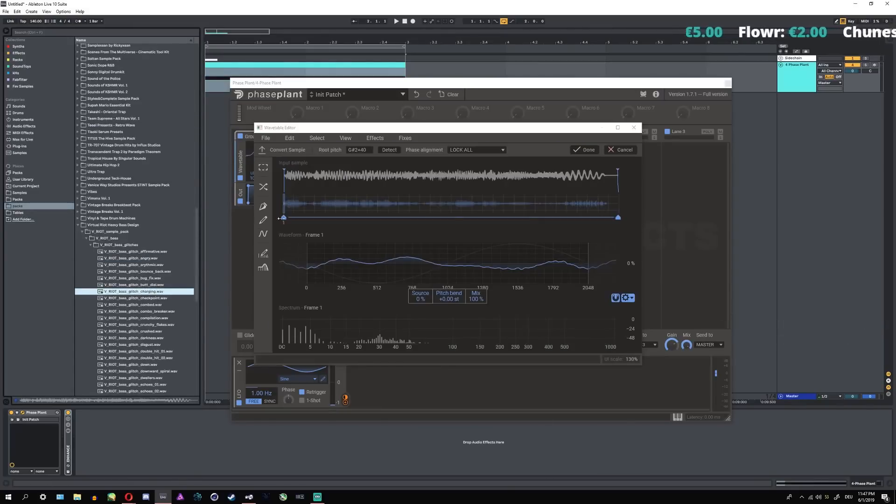
- Move the conversion's start marker to frame 121 and audition it with the editor clear of the oscillator display
left_click_drag(282, 218, 440, 217)
key("space")
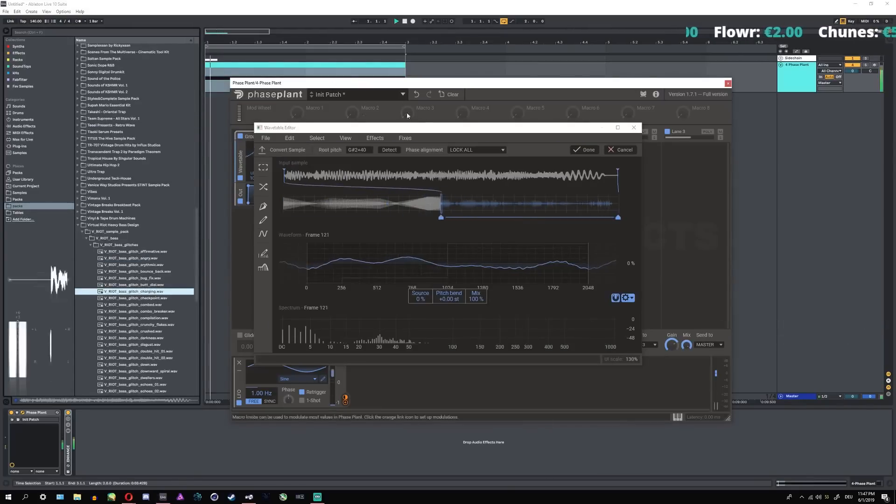
left_click_drag(405, 128, 563, 133)
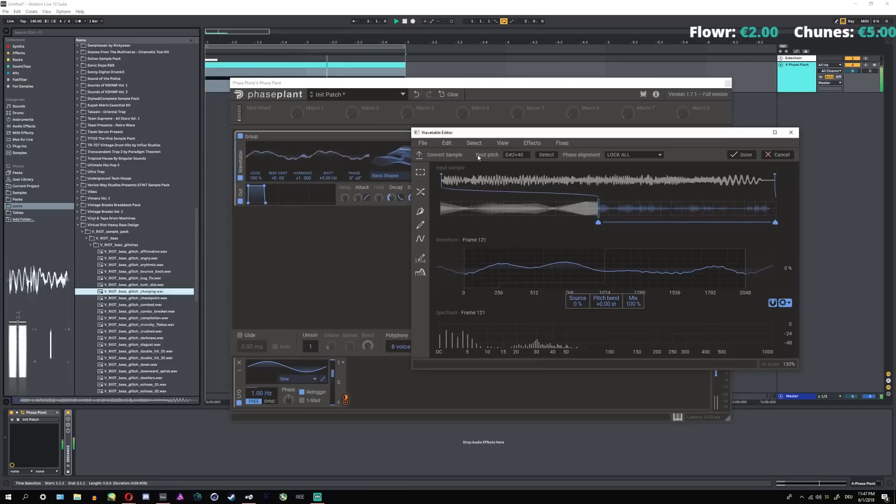
- Set the sample conversion's root pitch to F0+40 and move its start marker to frame 79
left_click_drag(512, 156, 508, 157)
type("F")
type("0")
key("Return")
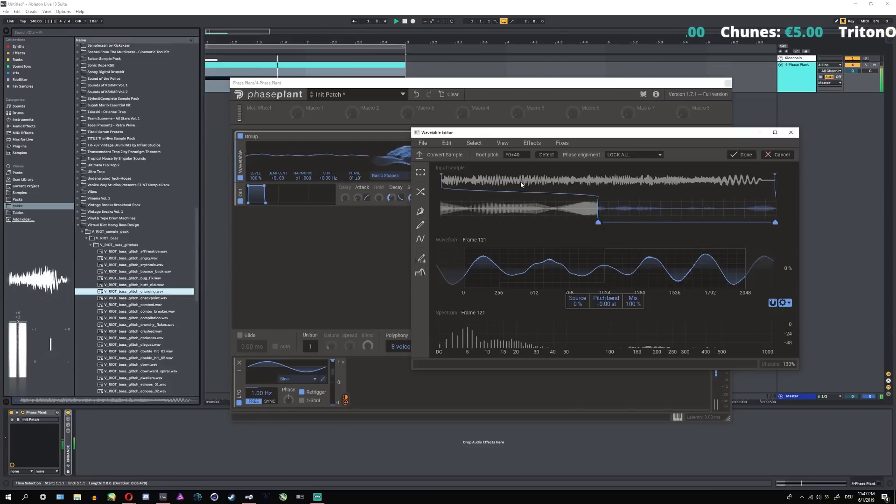
left_click_drag(598, 223, 542, 227)
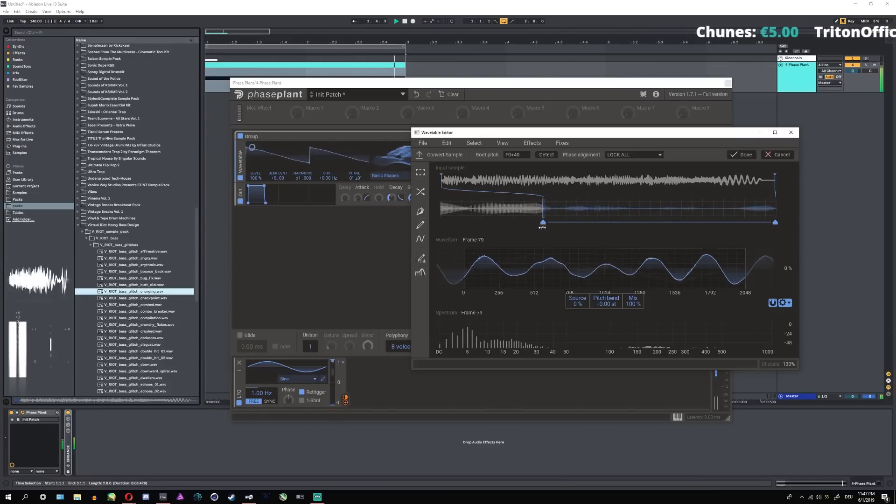
- Apply the sample conversion and move the wavetable editor clear of the oscillator display
left_click(746, 156)
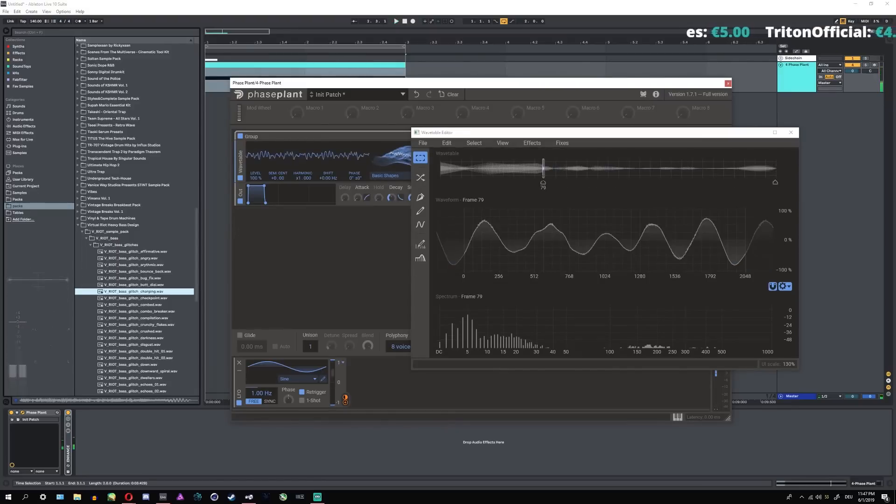
left_click_drag(449, 132, 486, 139)
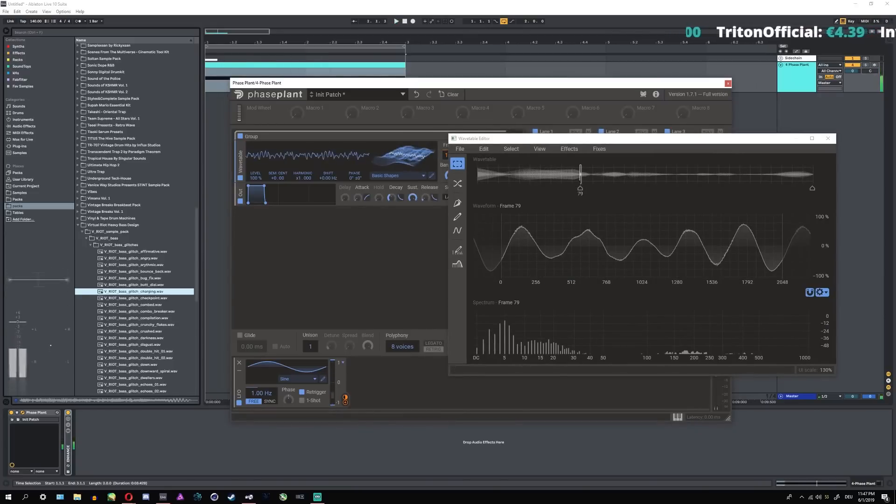
- Apply a linear morph between frames 71 and 93 to blend the basic shapes into the converted sample, and audition it
left_click(458, 183)
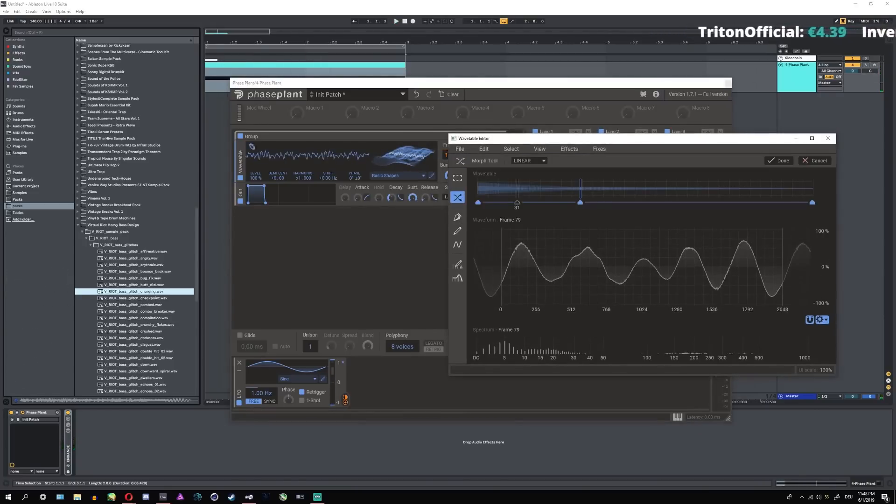
left_click(580, 205)
mouse_move(478, 204)
left_mouse_down()
mouse_move(666, 207)
mouse_move(570, 214)
left_mouse_up()
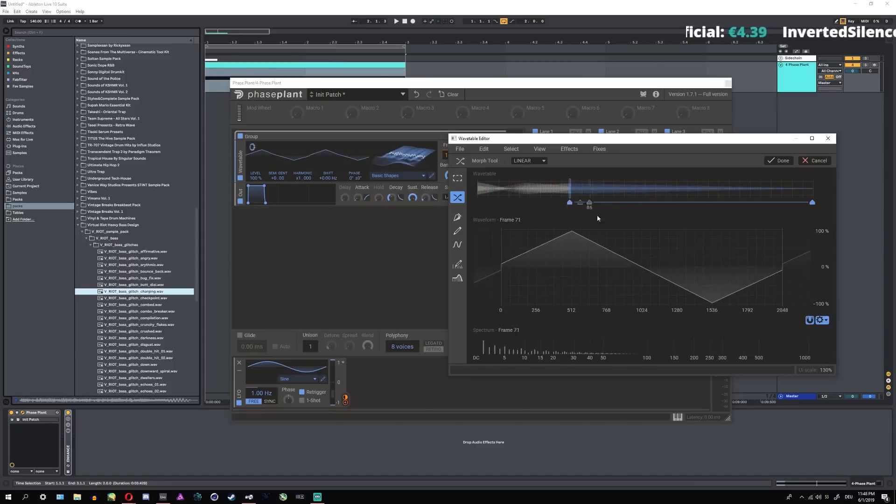
left_click(811, 204)
mouse_move(812, 204)
left_mouse_down()
mouse_move(581, 204)
mouse_move(599, 203)
left_mouse_up()
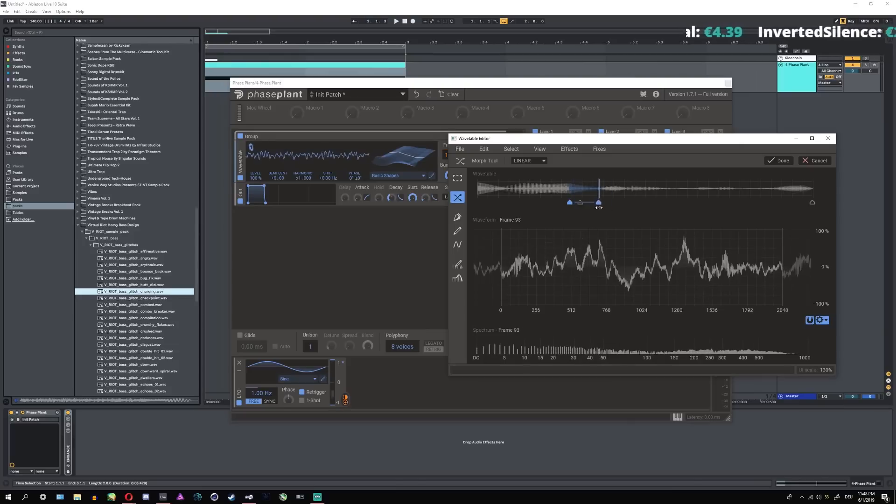
left_click(780, 160)
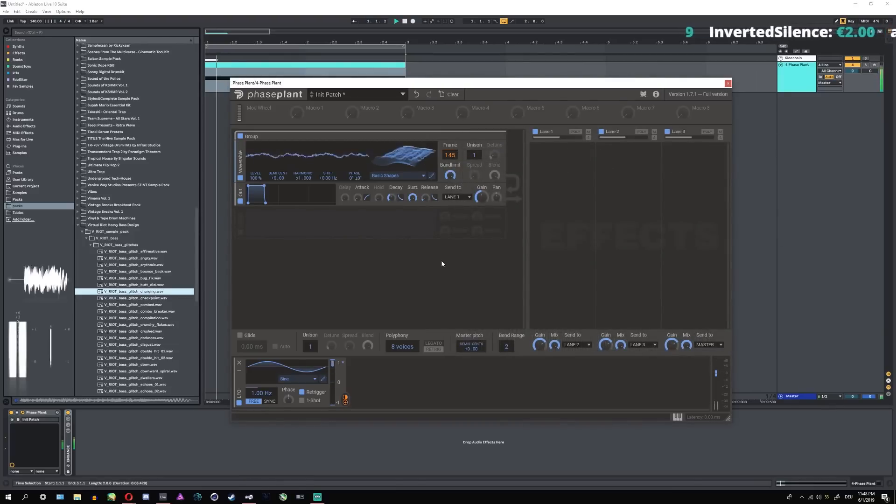
- Reopen the wavetable editor, linearly morph a wider middle section of the wavetable, apply it, and audition the result
left_click(432, 176)
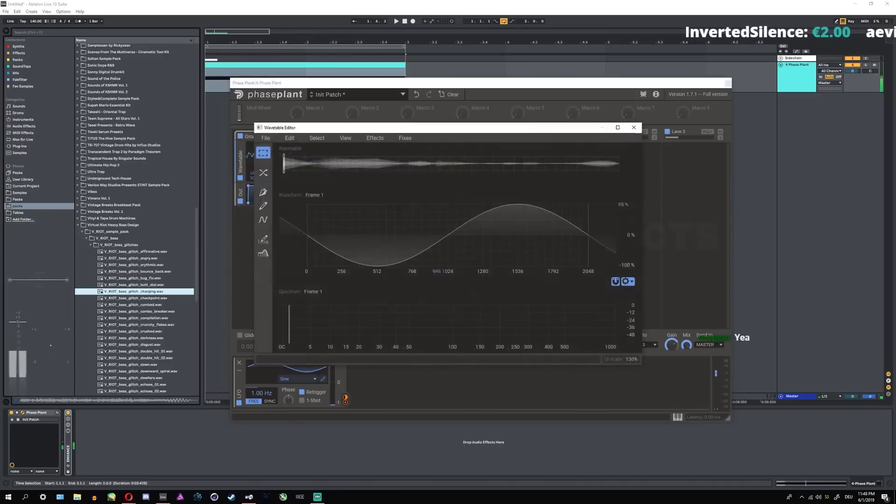
mouse_move(284, 192)
left_mouse_down()
mouse_move(415, 199)
mouse_move(372, 197)
left_mouse_up()
mouse_move(623, 192)
left_mouse_down()
mouse_move(418, 192)
mouse_move(496, 191)
left_mouse_up()
left_click(584, 150)
left_click(633, 127)
key("space")
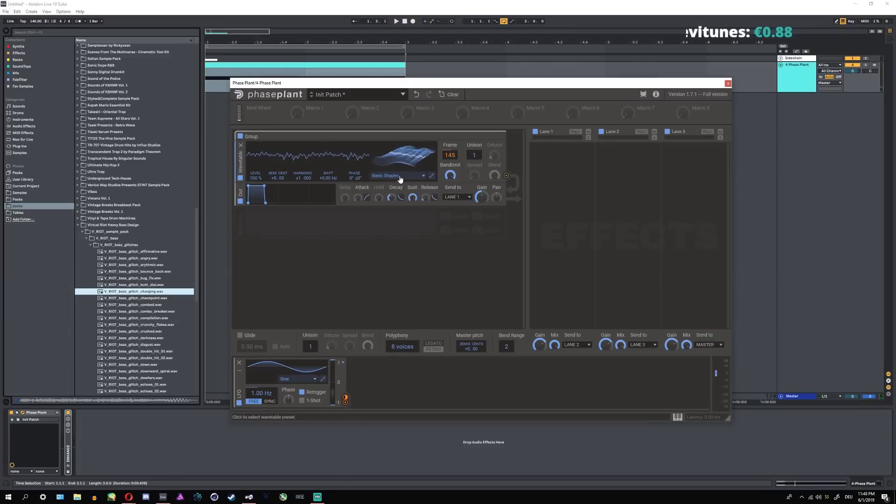
- Reopen the wavetable editor and try different frame selections, ending with a range up to frame 164
left_click(430, 176)
left_click_drag(284, 165, 623, 175)
left_click(376, 139)
mouse_move(405, 139)
left_click(526, 164)
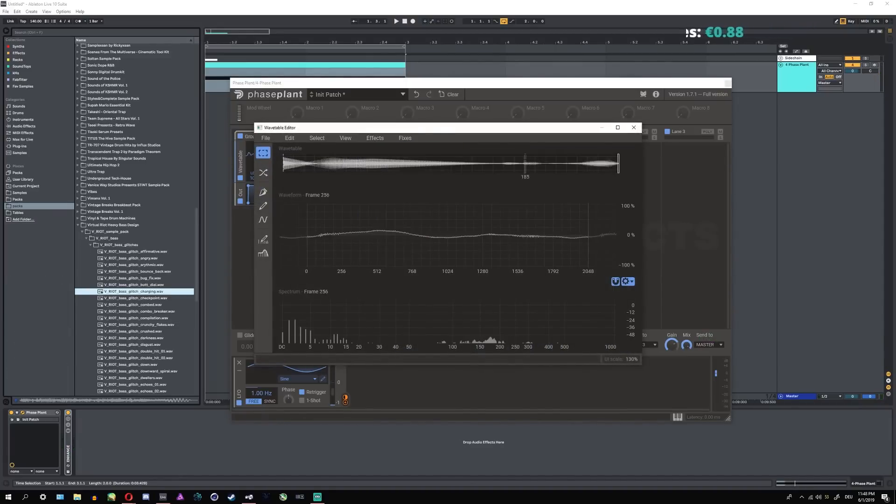
left_click(533, 163)
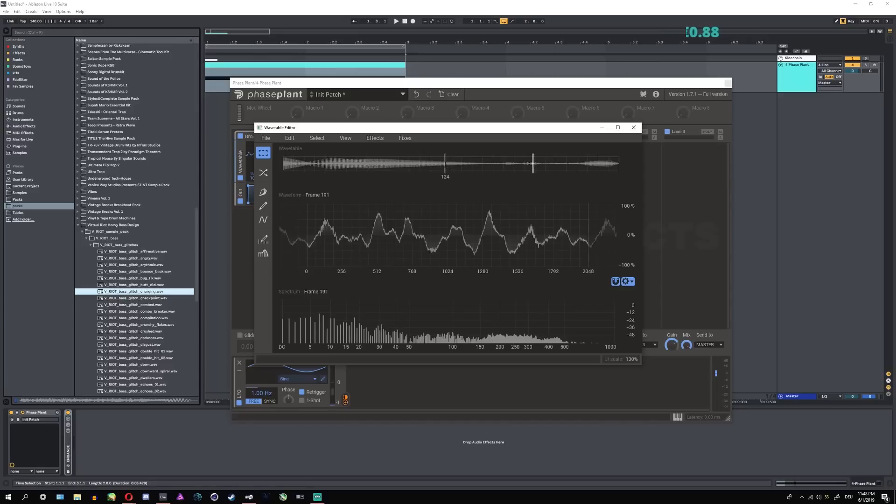
left_click_drag(363, 164, 497, 163)
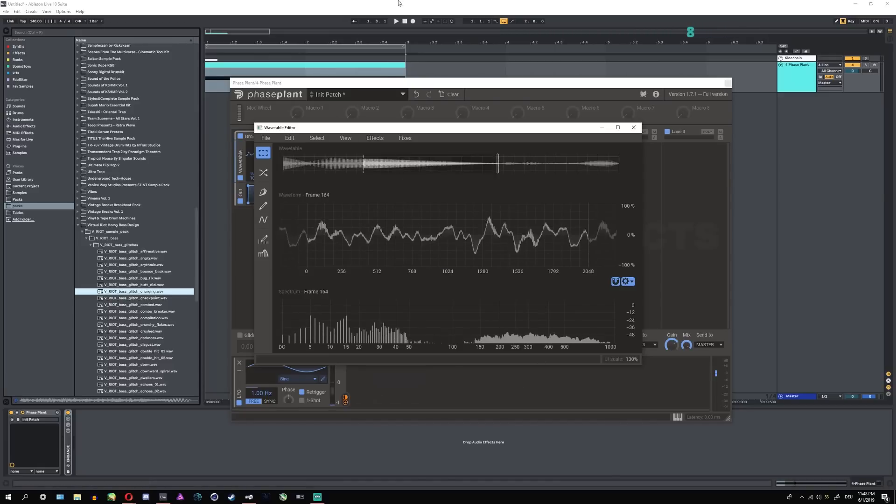
left_click_drag(326, 165, 497, 168)
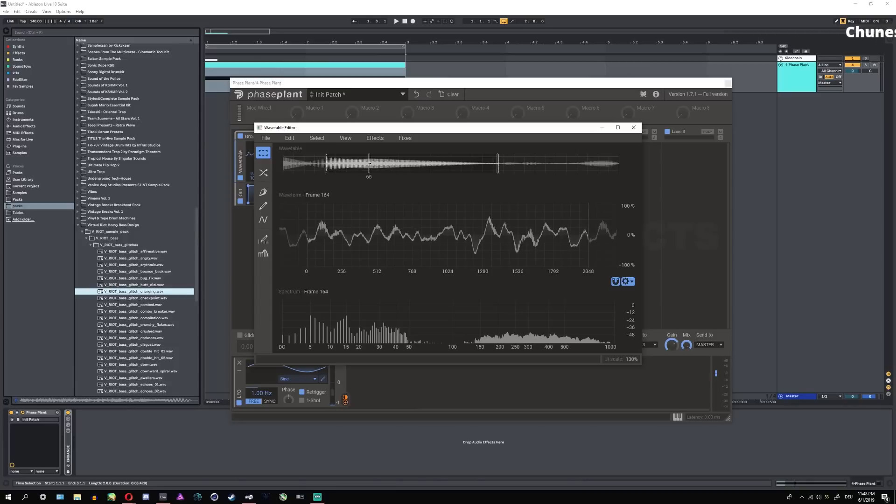
- Demonstrate selecting different portions of the single-cycle waveform in frame 164
left_click_drag(342, 233, 421, 234)
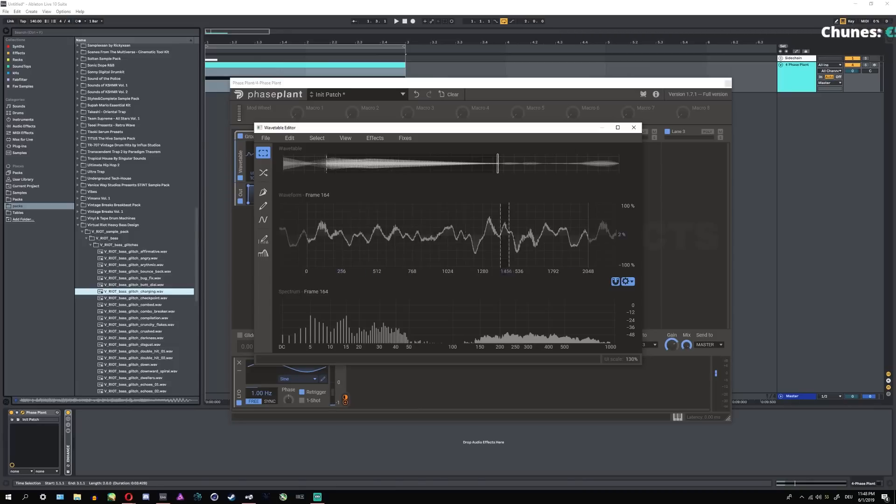
left_click_drag(517, 234, 482, 235)
left_click_drag(359, 234, 404, 234)
left_click_drag(526, 234, 447, 235)
left_click_drag(307, 238, 475, 247)
- Select the full waveform across frames 1 to 91 and delete its contents
left_click_drag(283, 166, 402, 167)
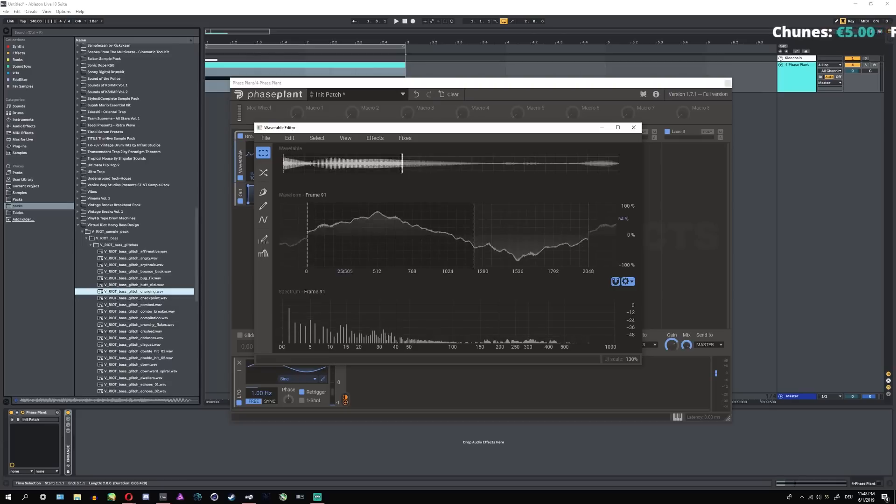
left_click_drag(307, 238, 588, 240)
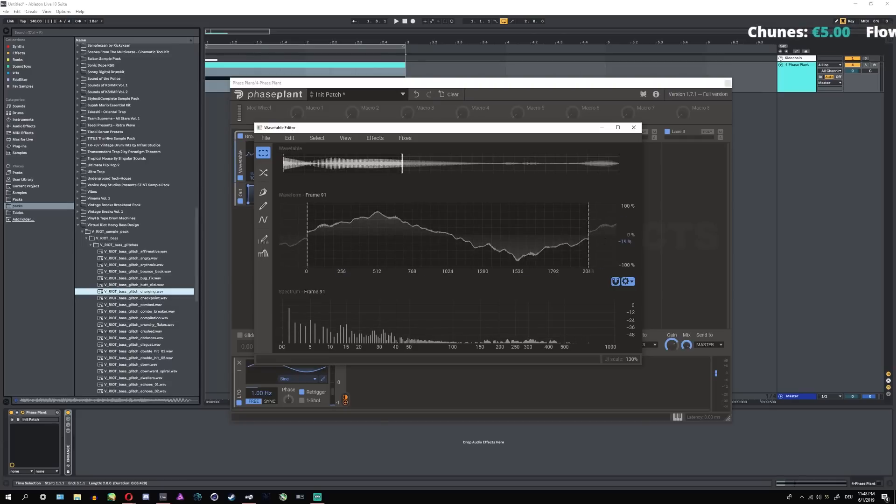
left_click(289, 138)
left_click(308, 216)
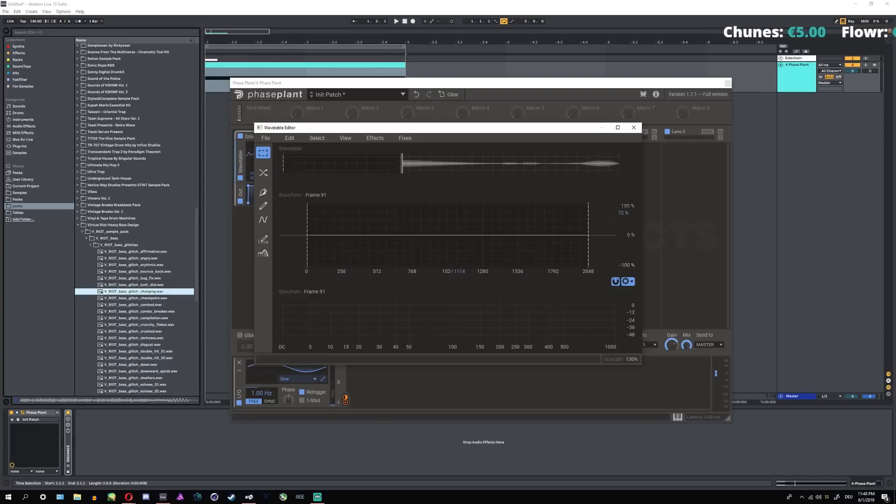
- Draw a smooth curve in frame 1 with the Pen tool, using two peaks and one trough across the cycle, and apply it
mouse_move(402, 164)
left_mouse_down()
mouse_move(420, 164)
mouse_move(294, 164)
left_mouse_up()
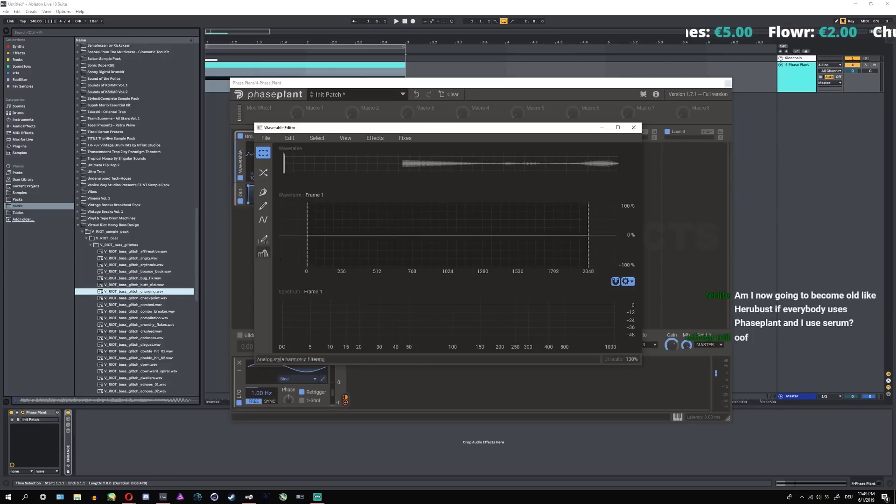
left_click(263, 206)
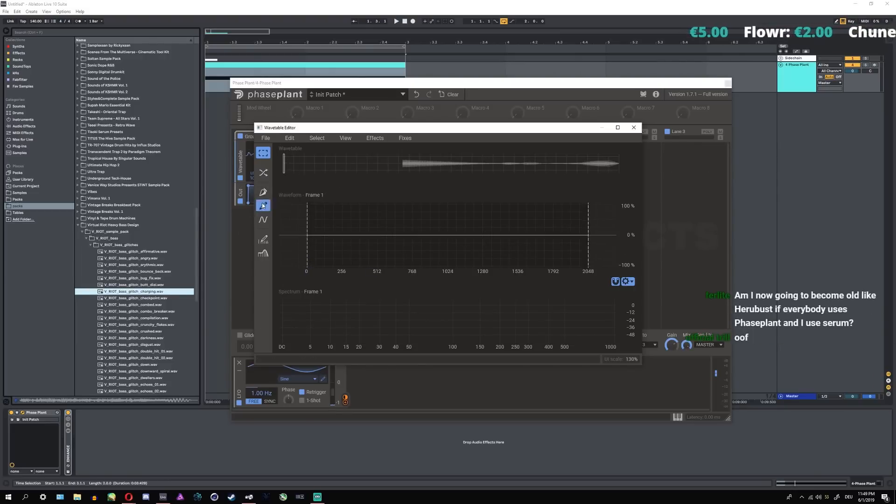
left_click(263, 205)
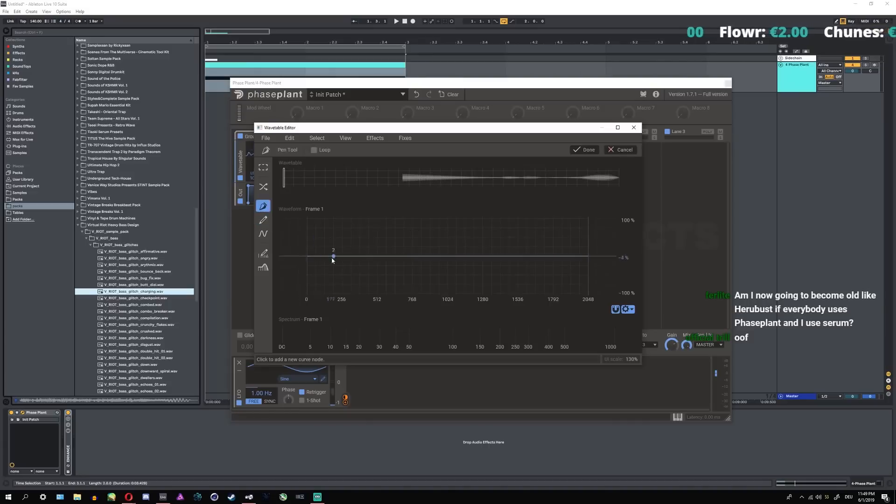
left_click(386, 228)
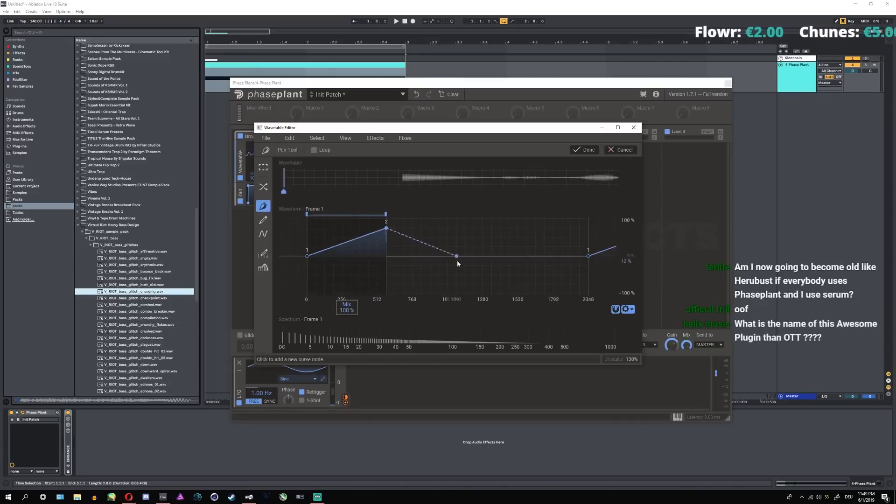
left_click(465, 284)
left_click(545, 247)
left_click_drag(545, 247, 553, 238)
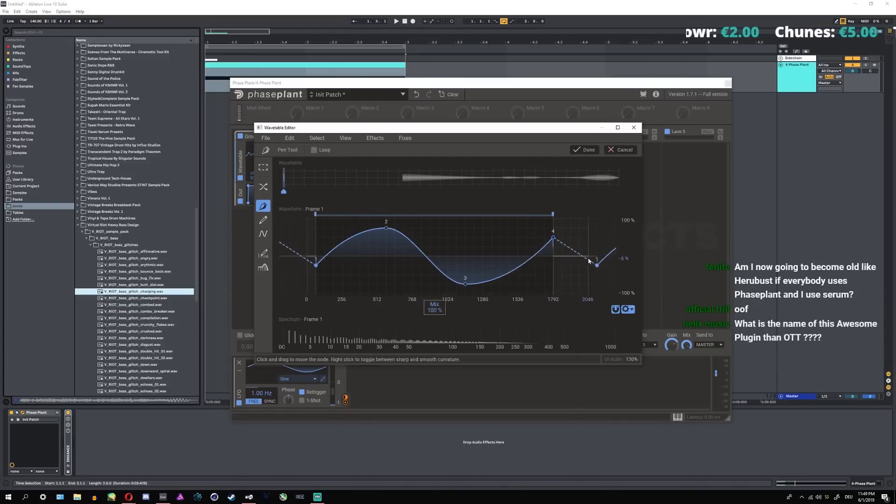
left_click(588, 256)
left_click_drag(449, 297, 515, 320)
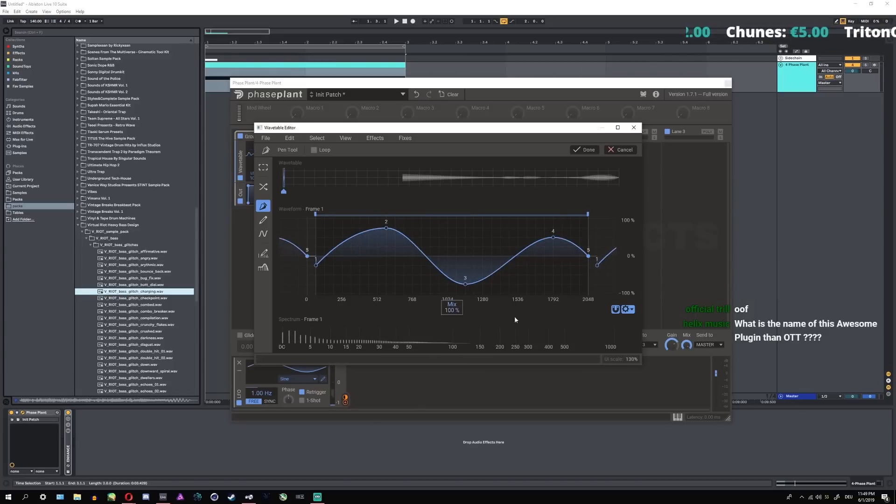
left_click(593, 149)
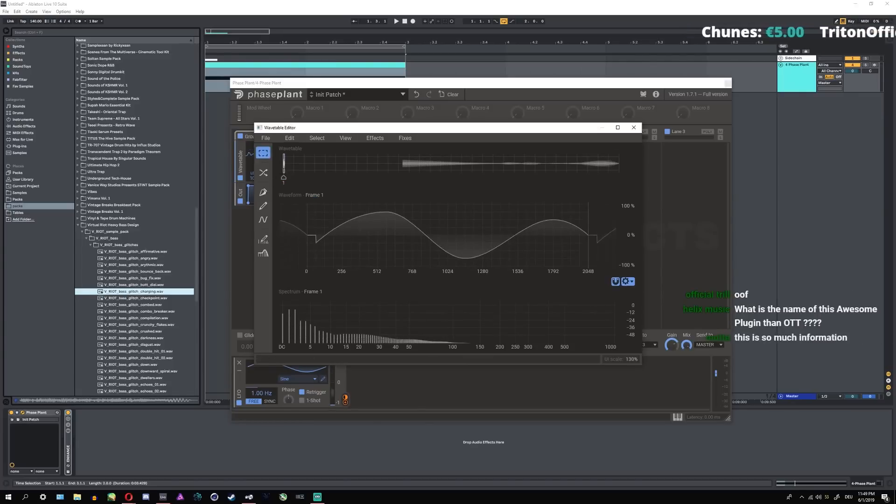
- Cut the drawn waveform from frame 1 and paste it back with the Transform Tool
left_click(289, 138)
left_click(314, 225)
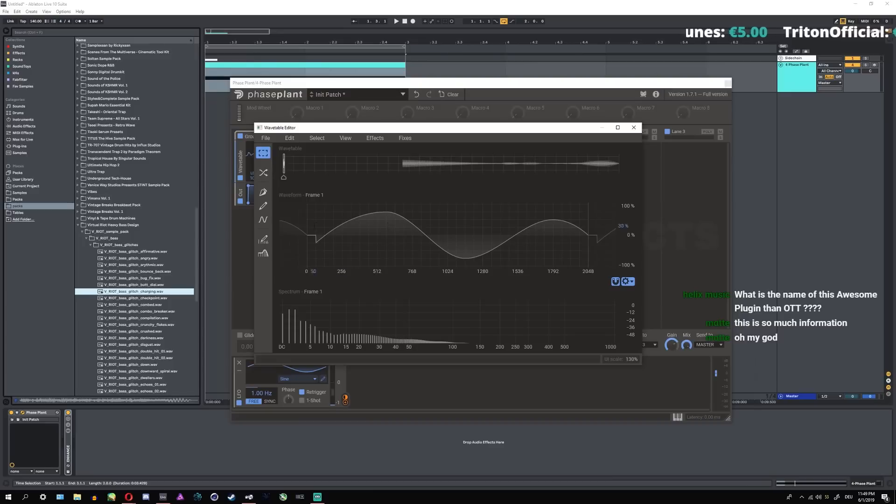
left_click(289, 138)
left_click(299, 181)
left_click(290, 138)
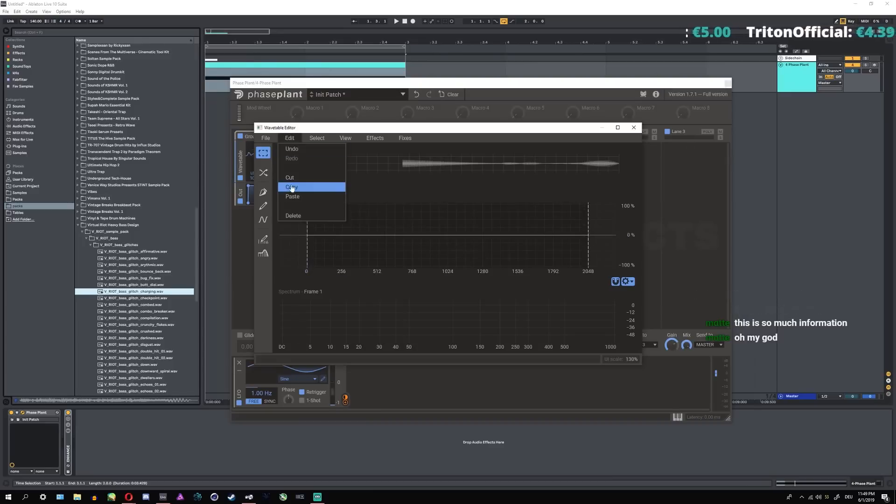
left_click(298, 196)
- Extend the pasted waveform over frames 1 to 173, set its mix to 0 % at frame 173, apply it, and close the editor
mouse_move(284, 191)
left_mouse_down()
mouse_move(509, 194)
mouse_move(497, 192)
mouse_move(408, 192)
mouse_move(503, 207)
left_mouse_up()
left_click_drag(354, 191, 506, 191)
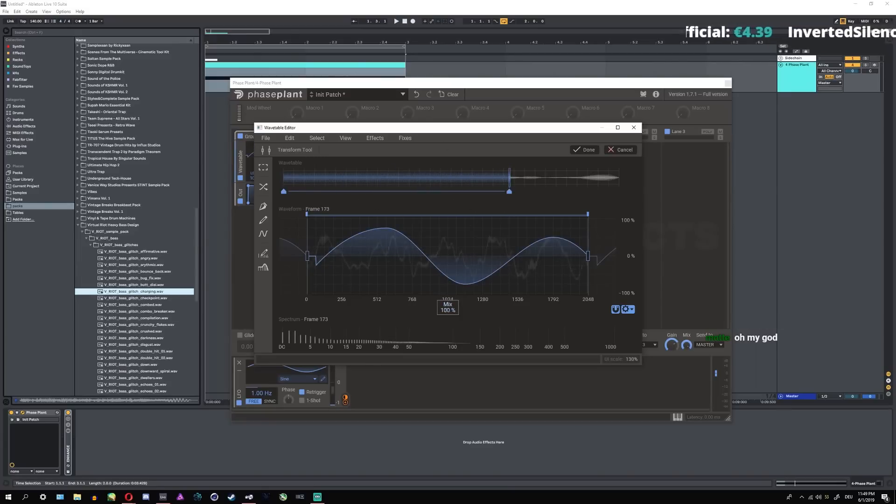
left_click_drag(448, 307, 448, 354)
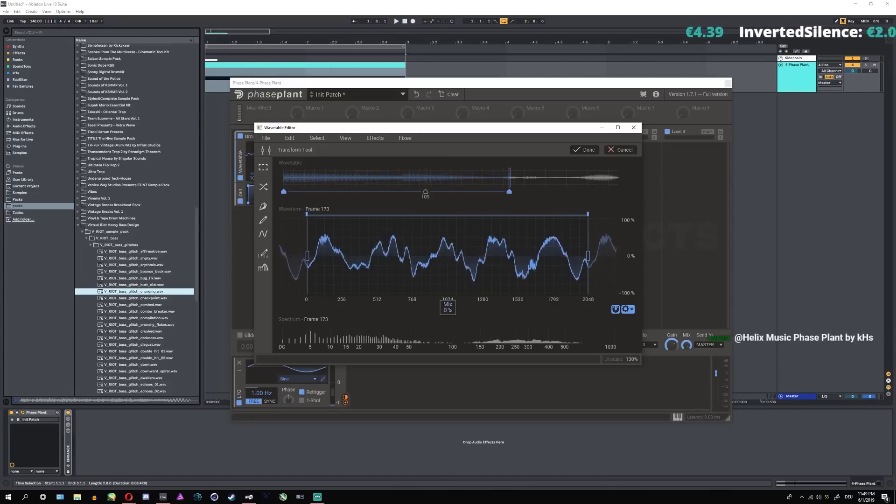
left_click(584, 149)
mouse_move(374, 164)
left_mouse_down()
mouse_move(284, 164)
mouse_move(596, 163)
mouse_move(369, 163)
left_mouse_up()
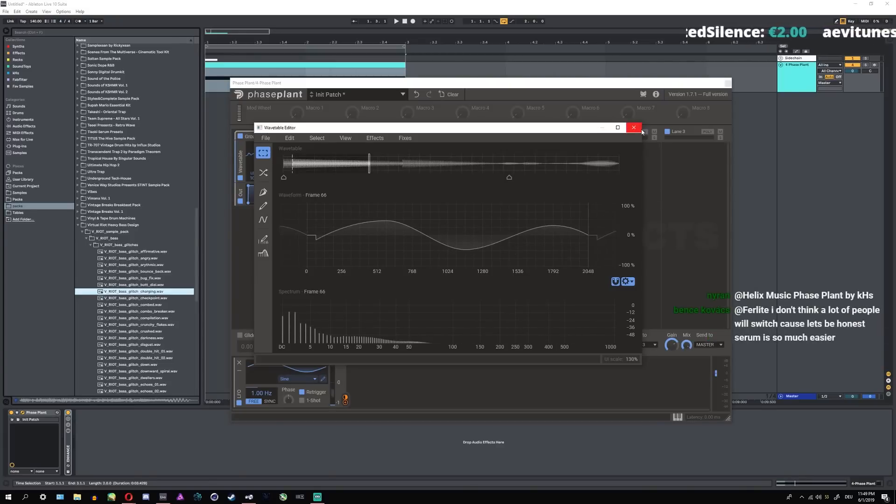
left_click(640, 130)
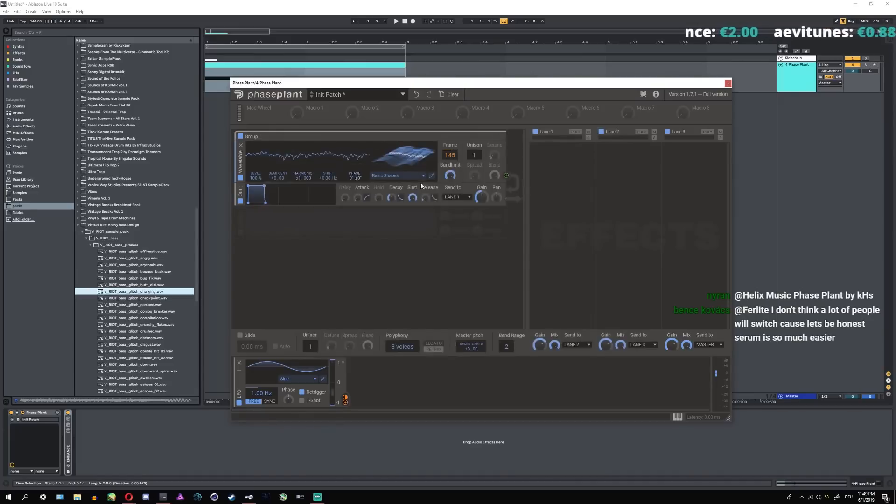
- Remove the existing generator group and add a fresh Wavetable generator in its place
left_click(499, 137)
left_click(390, 145)
left_click(312, 220)
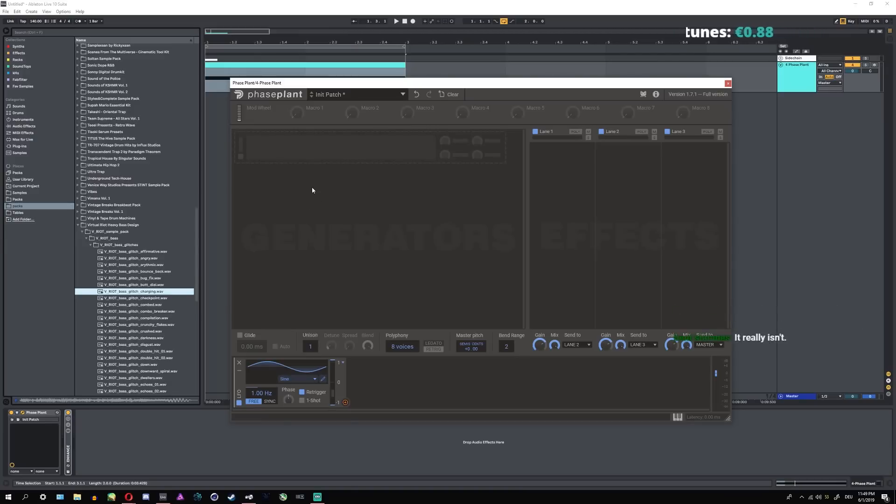
left_click(376, 150)
left_click(387, 202)
left_click(332, 216)
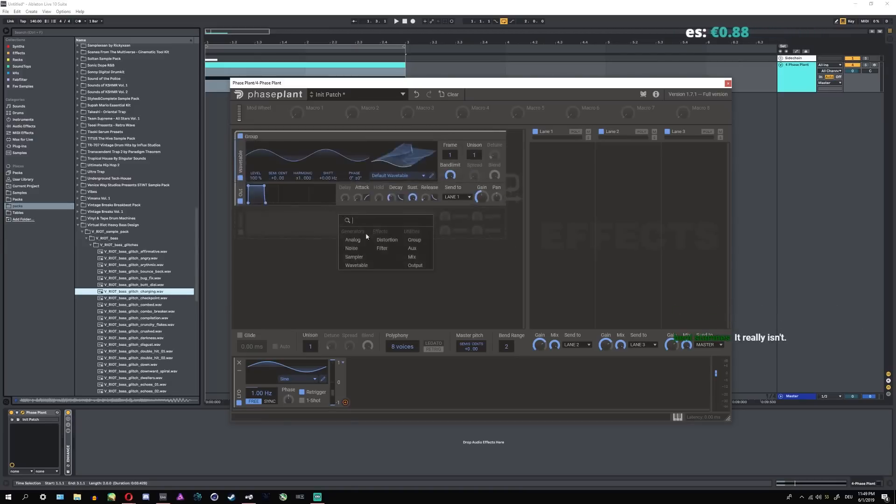
left_click(362, 242)
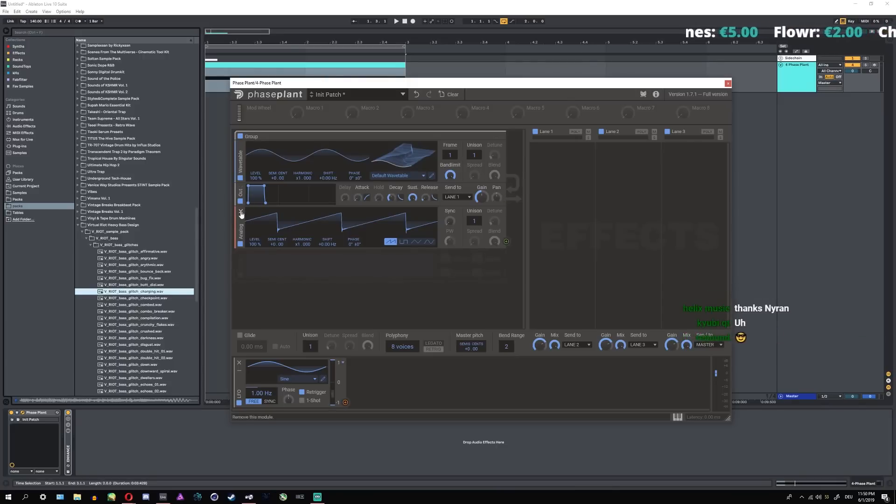
left_click(241, 212)
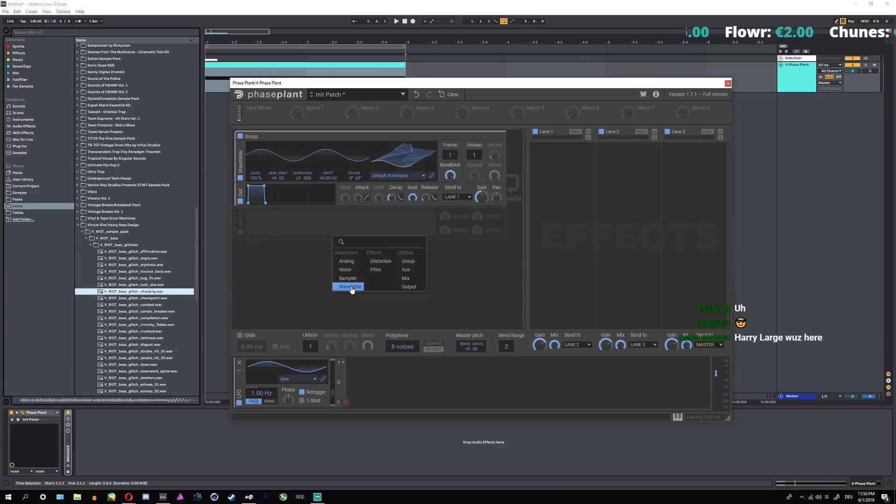
- Add a second Wavetable generator below the group's output module
left_click(350, 286)
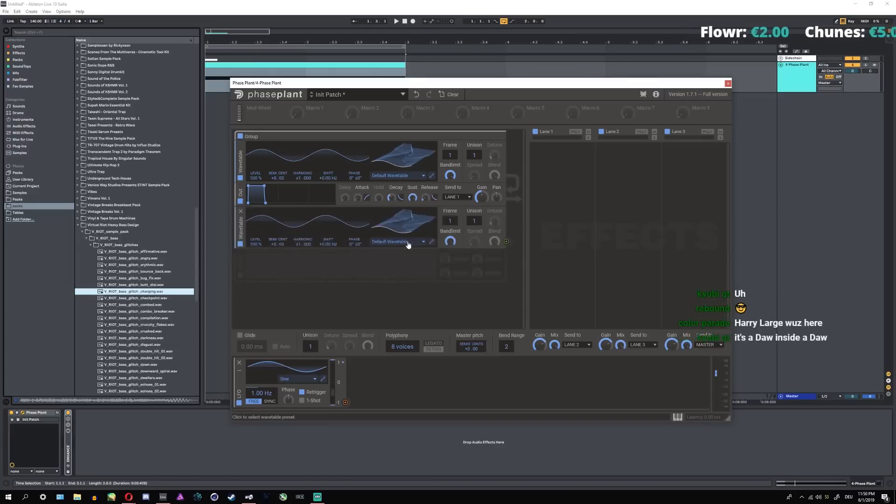
left_click(401, 241)
mouse_move(441, 340)
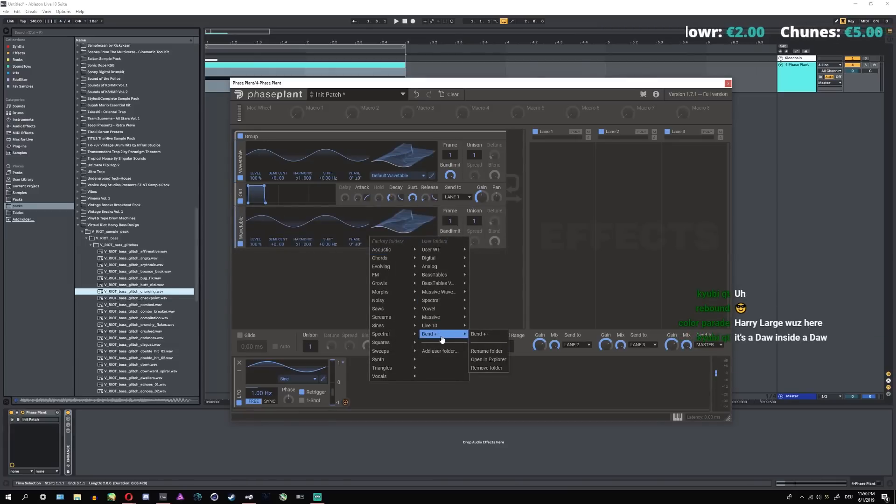
left_click(250, 223)
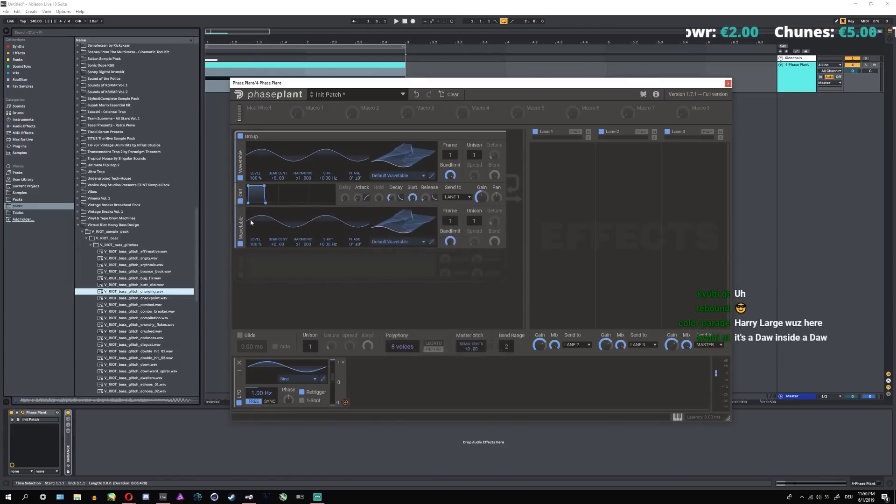
- Load the Monster 5 [SL] wavetable from the Vowel user folder into the first generator and audition it at frame 115
left_click(395, 176)
mouse_move(441, 243)
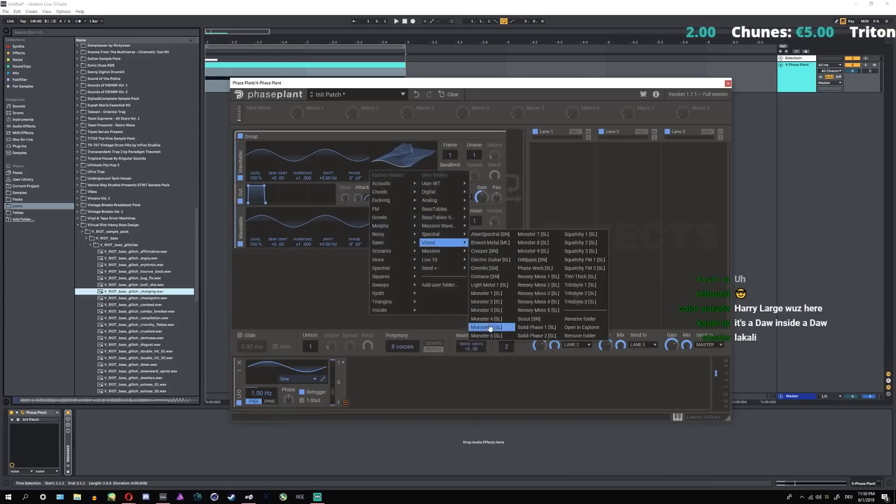
left_click(490, 328)
key("space")
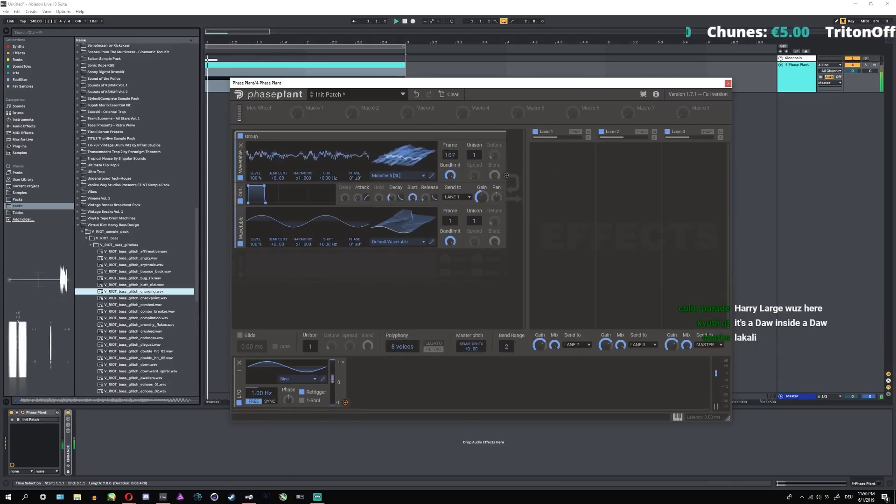
- Load the Bend + - wavetable into the second generator, sweep through its frames, and leave it at frame 1
left_click(382, 242)
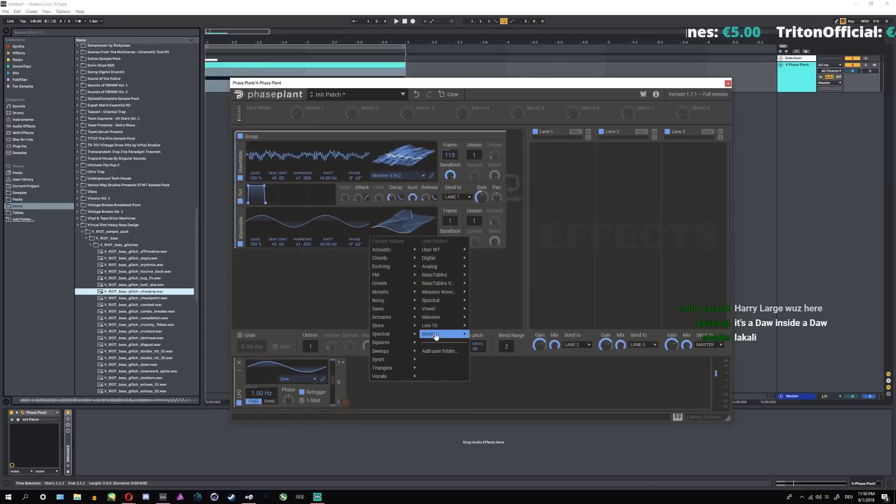
mouse_move(444, 334)
left_click(480, 335)
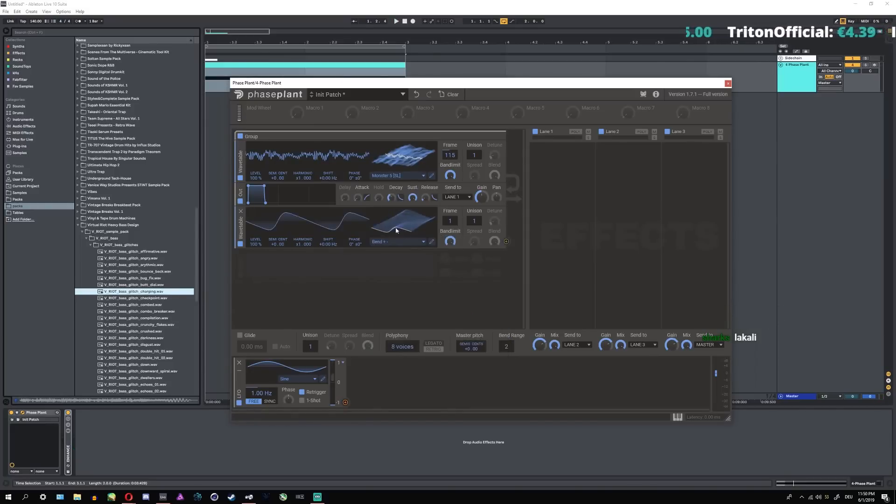
left_click_drag(395, 231, 395, 157)
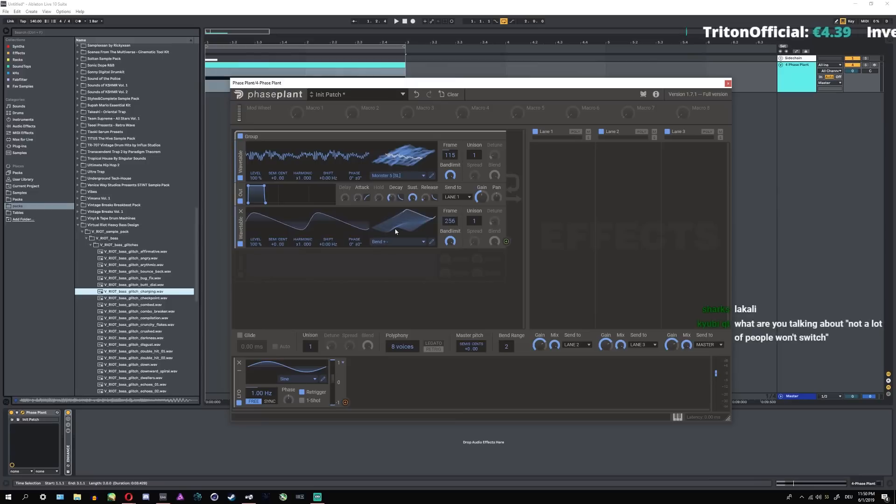
left_click_drag(395, 232, 395, 315)
mouse_move(395, 231)
left_mouse_down()
mouse_move(396, 189)
mouse_move(396, 241)
mouse_move(398, 150)
mouse_move(399, 243)
left_mouse_up()
- Modulate the first generator's phase with the second wavetable's output, adjusting the modulation amount during playback
key("space")
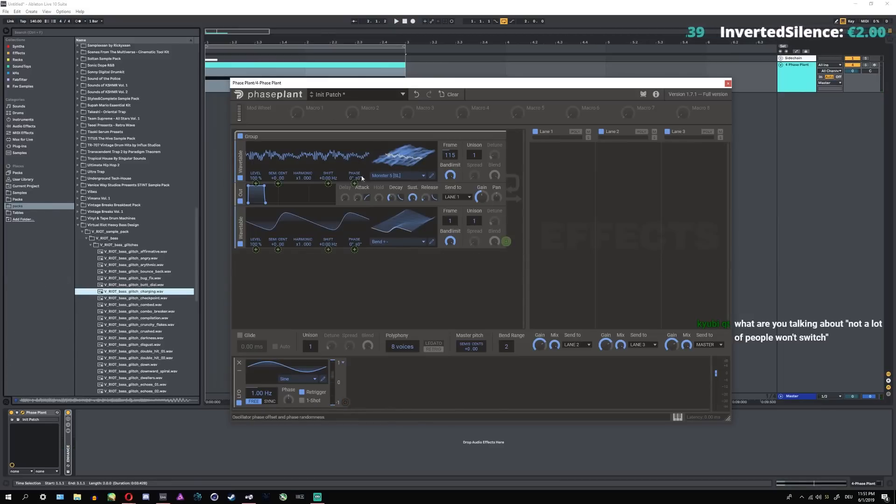
key("space")
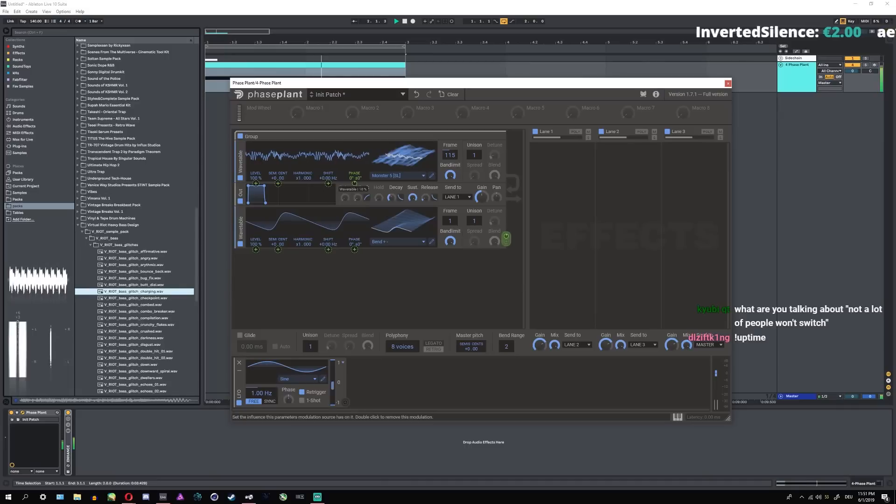
left_click_drag(354, 183, 354, 174)
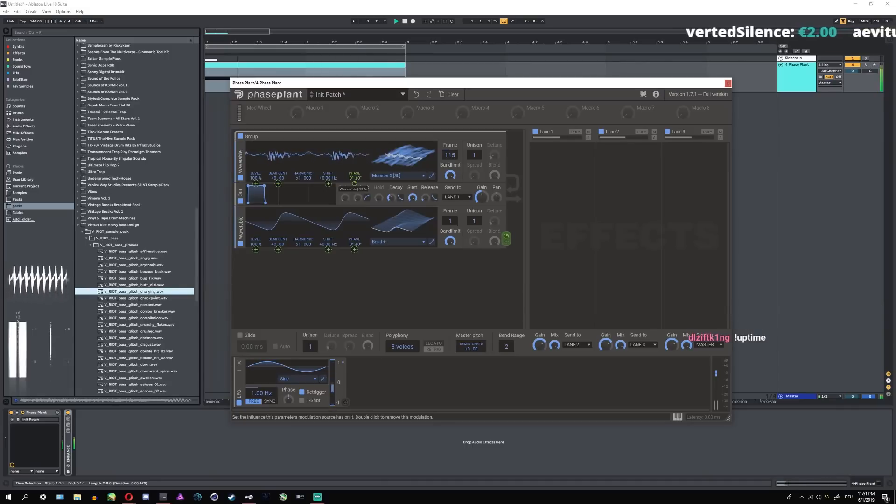
key("space")
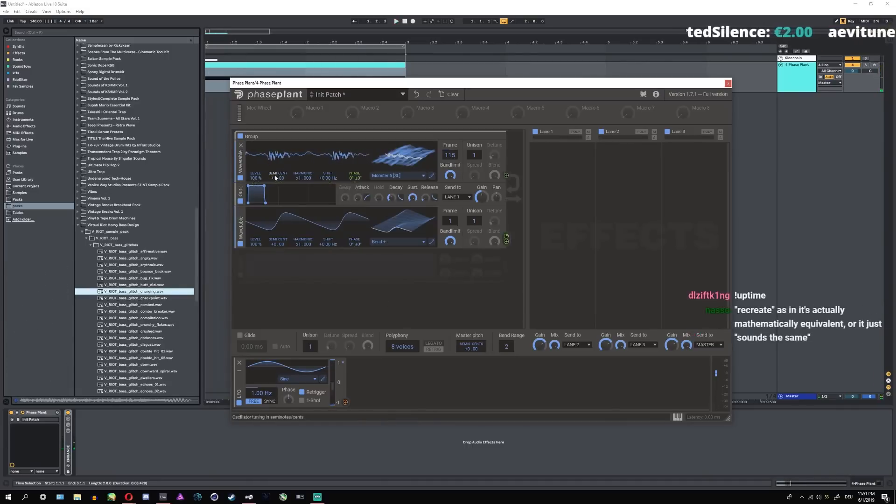
left_click_drag(275, 178, 275, 181)
left_click_drag(276, 243, 275, 255)
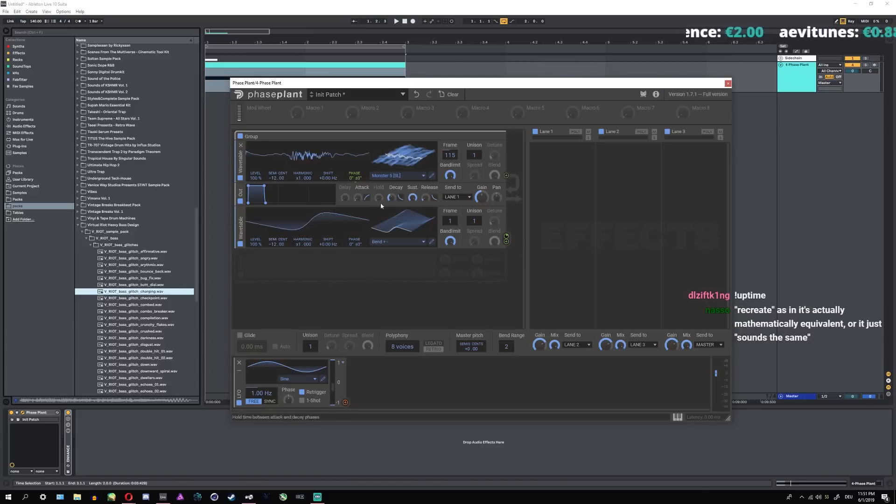
left_click_drag(475, 348, 475, 336)
double_click(464, 350)
double_click(274, 178)
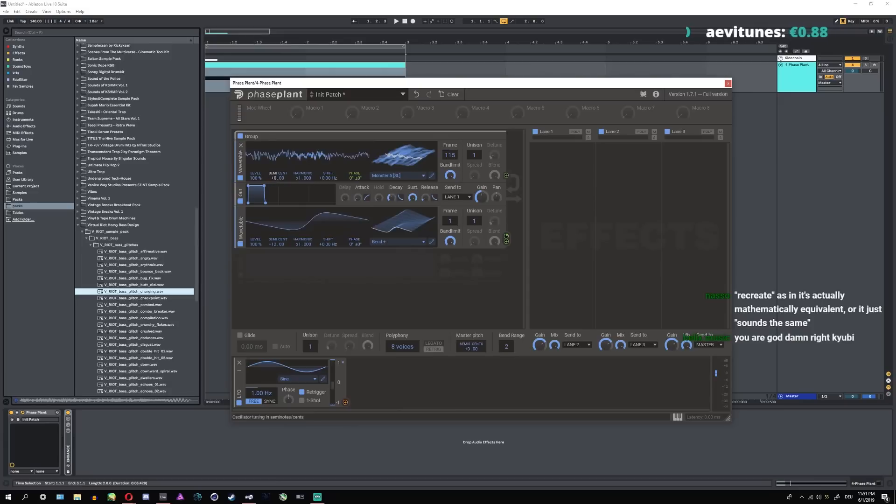
double_click(273, 245)
- Check the MIDI clip, return to the synth device, set its master pitch to -12 semitones and audition the sound
double_click(219, 65)
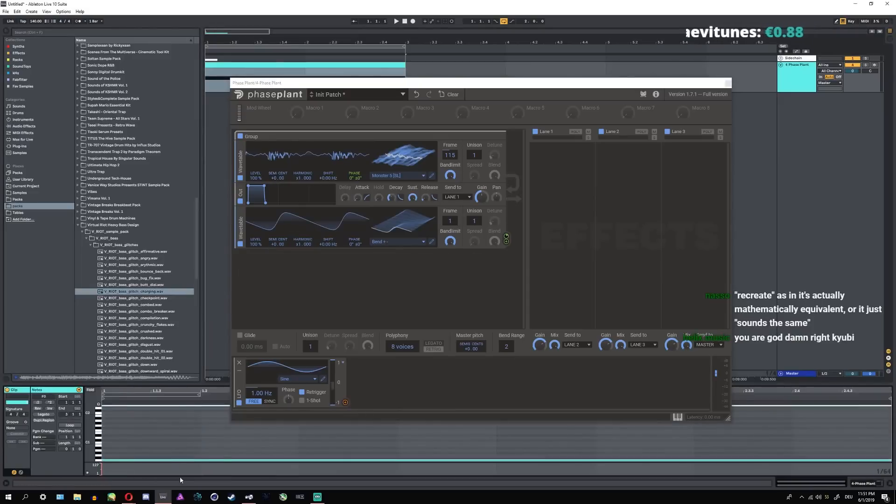
double_click(783, 79)
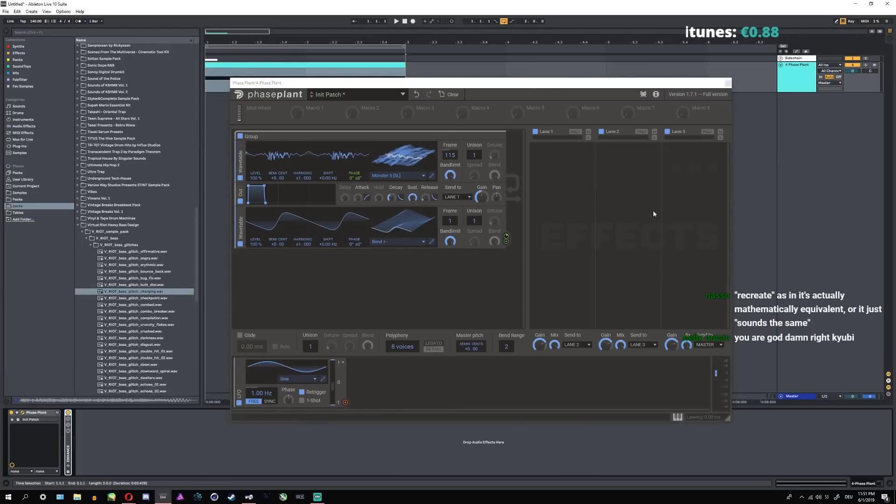
left_click_drag(466, 349, 466, 371)
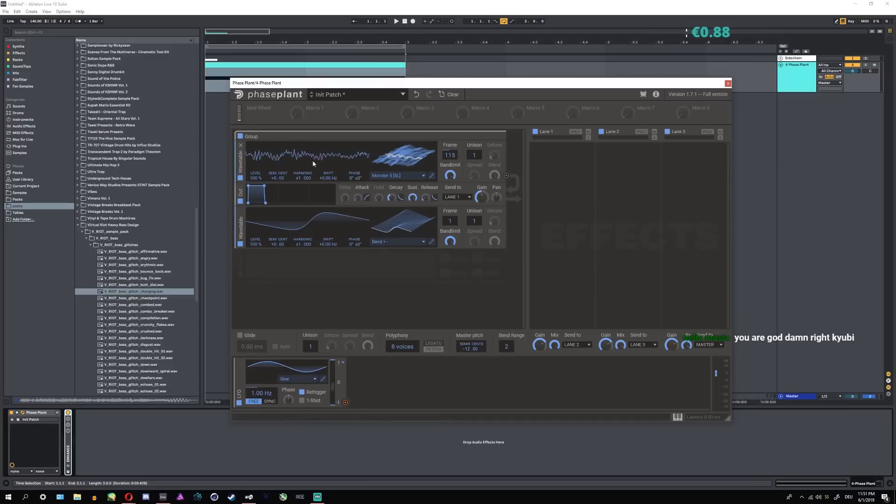
key("space")
key("space")
- Load the Basic Shapes wavetable from the Analog user folder into the first generator, set it to frame 1 and audition it
left_click_drag(300, 83, 299, 53)
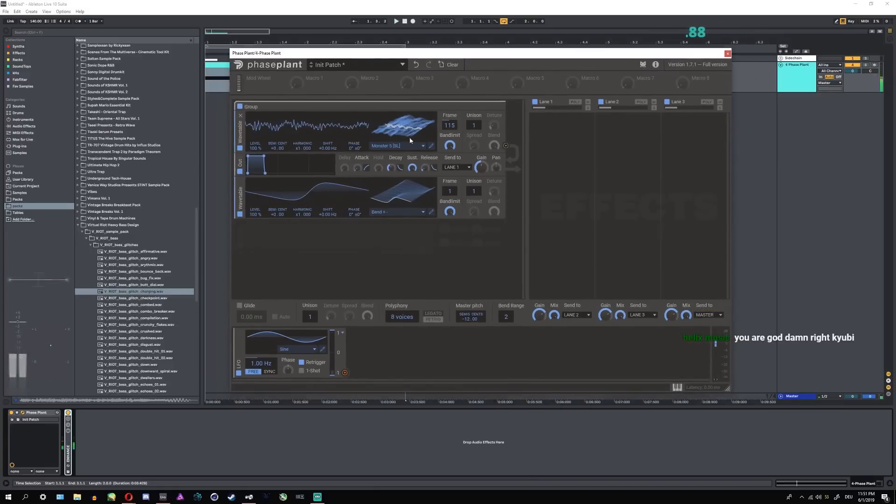
left_click(403, 146)
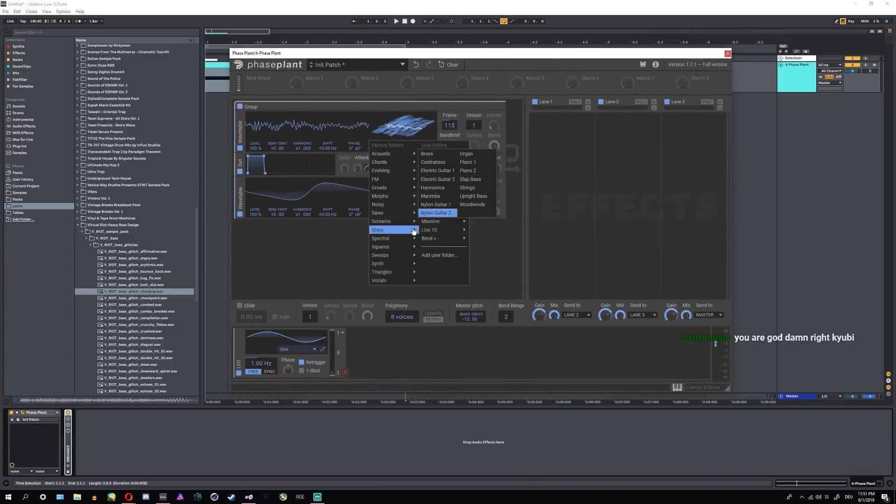
mouse_move(406, 199)
mouse_move(455, 234)
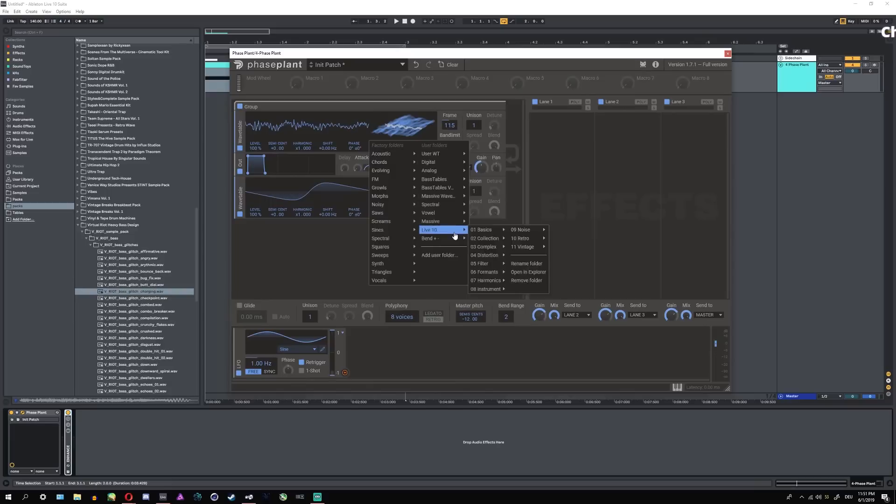
mouse_move(444, 171)
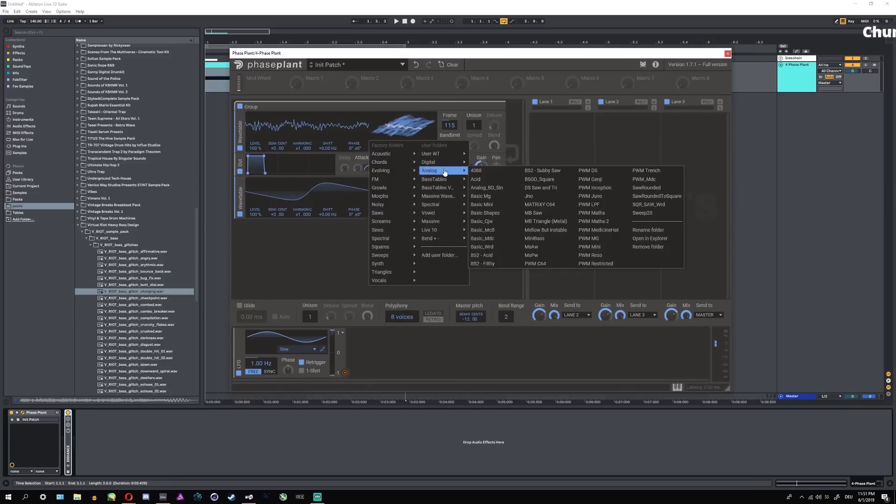
left_click(485, 213)
left_click_drag(404, 128, 386, 146)
key("space")
key("space")
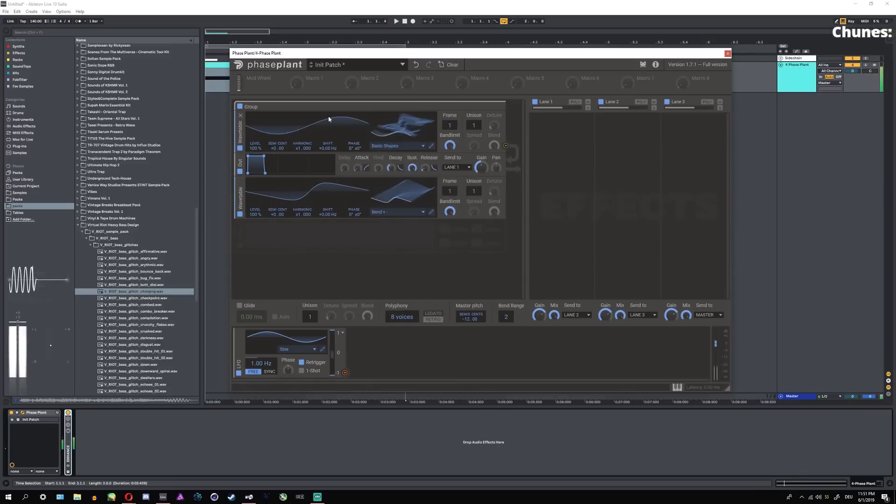
- Add the Serum plug-in on a new track and move its window clear of the Phase Plant controls
left_click(20, 53)
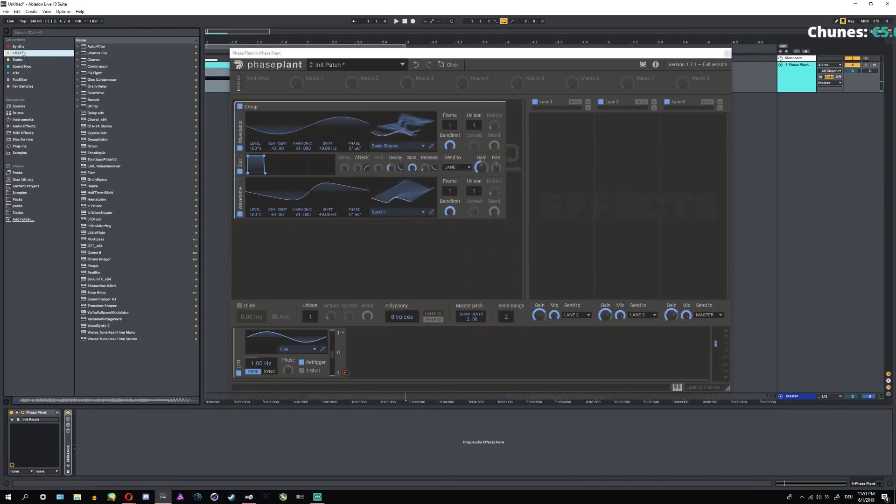
left_click(19, 146)
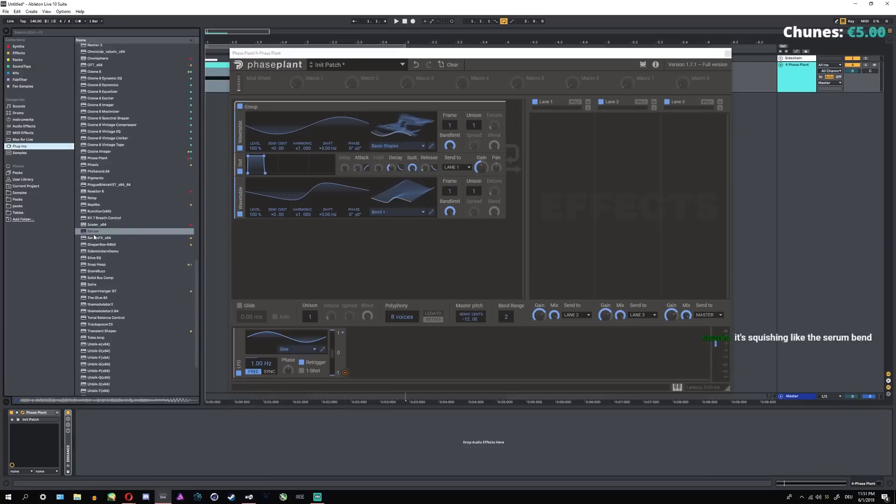
left_click_drag(94, 232, 208, 198)
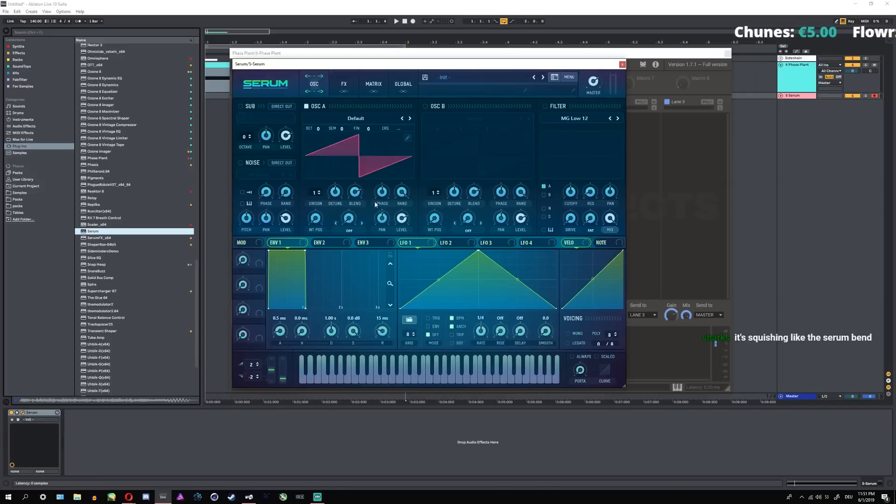
left_click_drag(412, 65, 555, 114)
- Load the Basic Shapes wavetable from the Analog folder into Serum's oscillator A
left_click(504, 168)
mouse_move(506, 175)
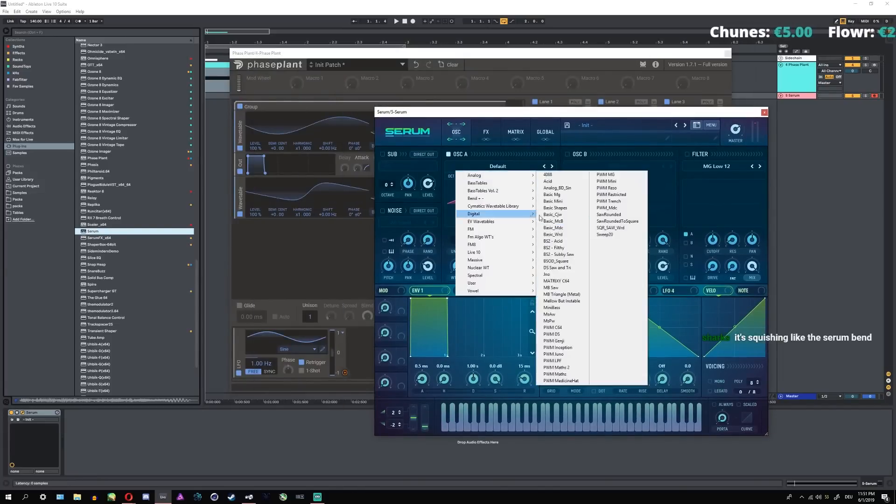
left_click(553, 207)
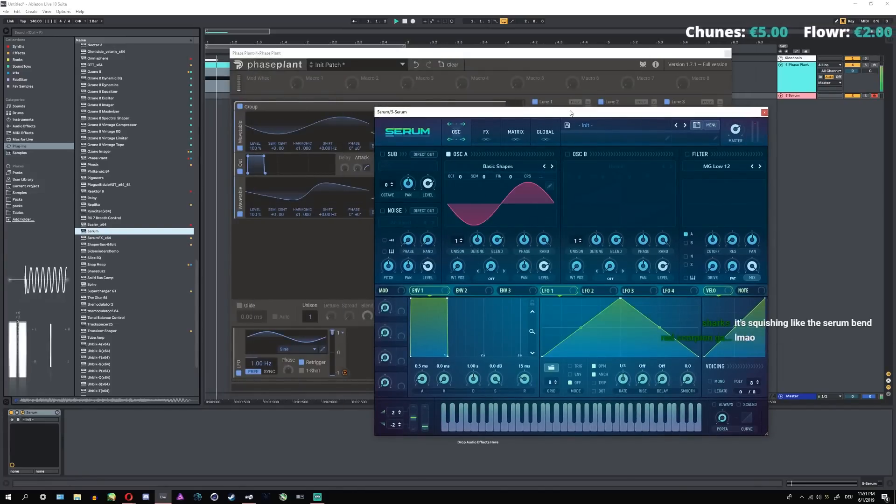
- Set oscillator A's warp mode to Bend +/- and adjust the warp amount to bend the sine wave
left_click(491, 279)
left_click(492, 340)
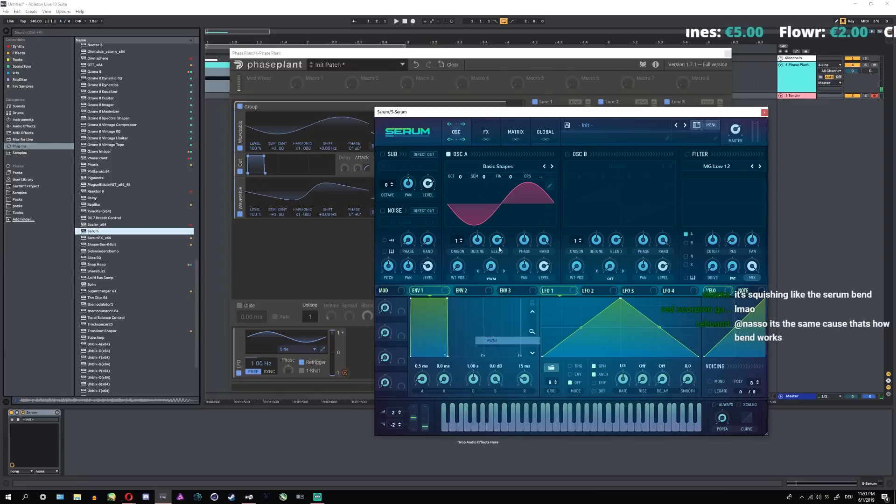
left_click(491, 279)
left_click(497, 333)
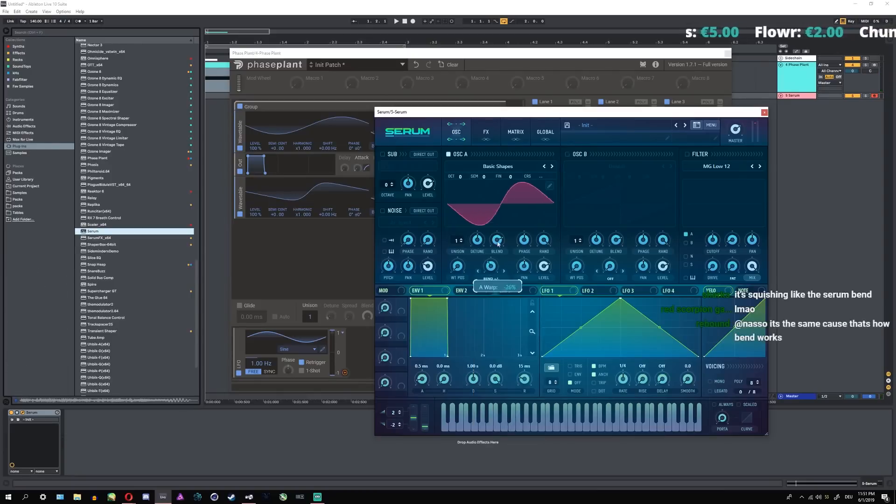
left_click_drag(494, 268, 490, 277)
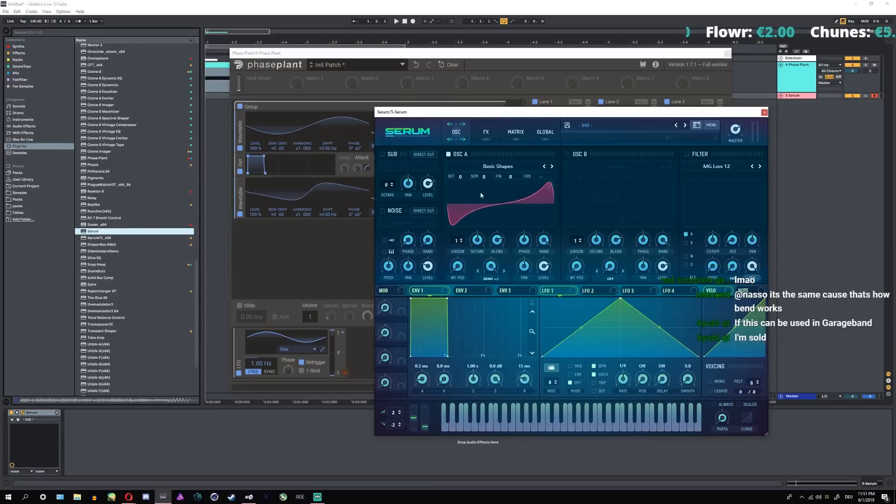
- Arrange the Serum and Phase Plant windows side by side to compare their waveforms
left_click_drag(421, 112, 590, 173)
left_click_drag(461, 53, 361, 72)
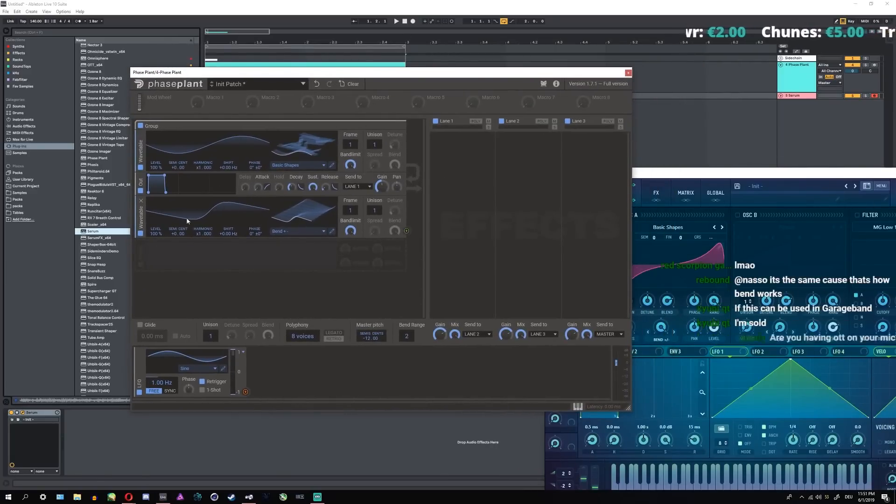
- Scan the Bend wavetable to frame 256 and use it to modulate the Basic Shapes oscillator's phase
left_click_drag(297, 218, 410, 234)
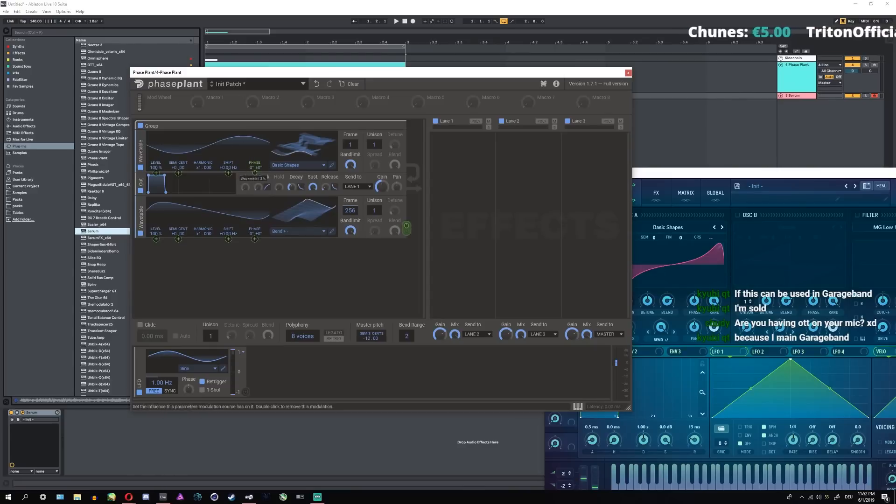
left_click_drag(255, 173, 255, 166)
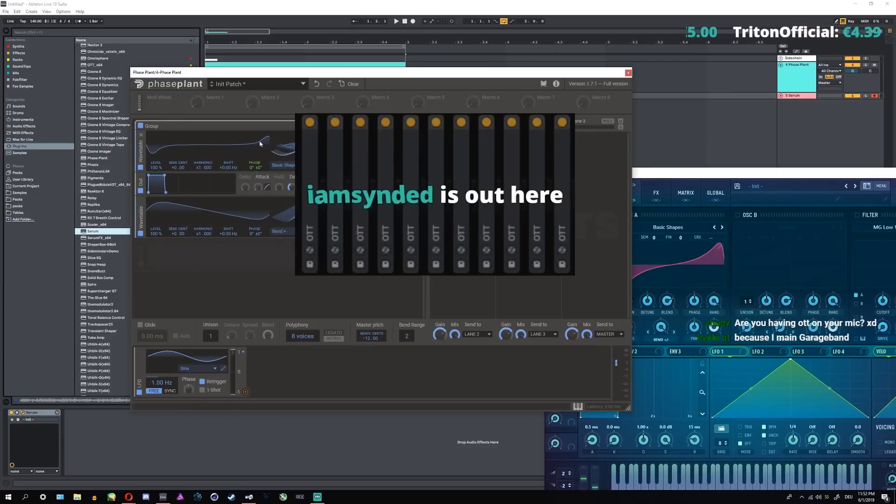
- Move the Serum window beside Phase Plant's oscillators and play the clip to hear the phase-modulated sound
left_click_drag(685, 179, 672, 138)
left_click(262, 159)
key("space")
key("space")
key("space")
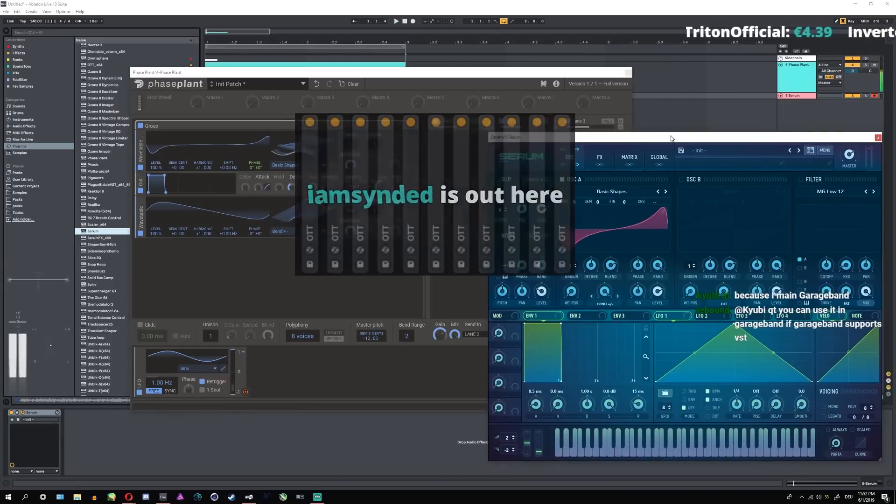
key("space")
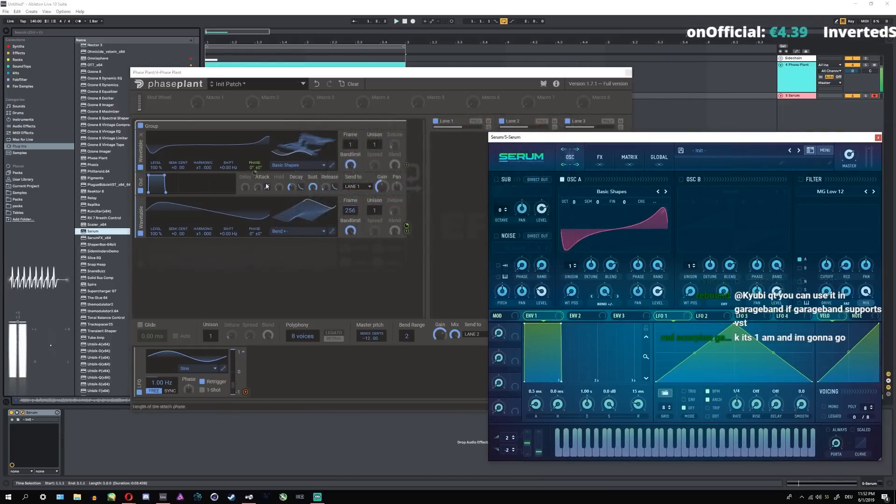
- Reverse Serum's Bend +/- warp and set Phase Plant's Bend wavetable to frame 1 to compare both waveforms
left_click_drag(604, 293, 623, 222)
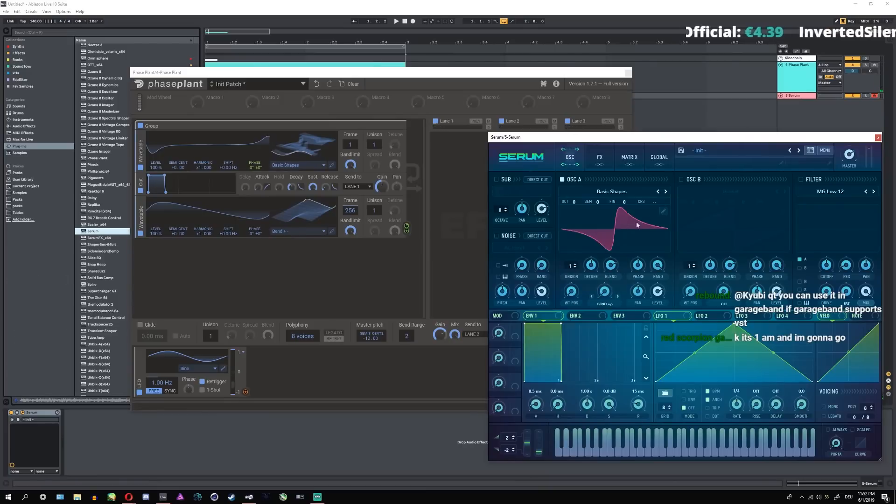
left_click_drag(350, 211, 350, 317)
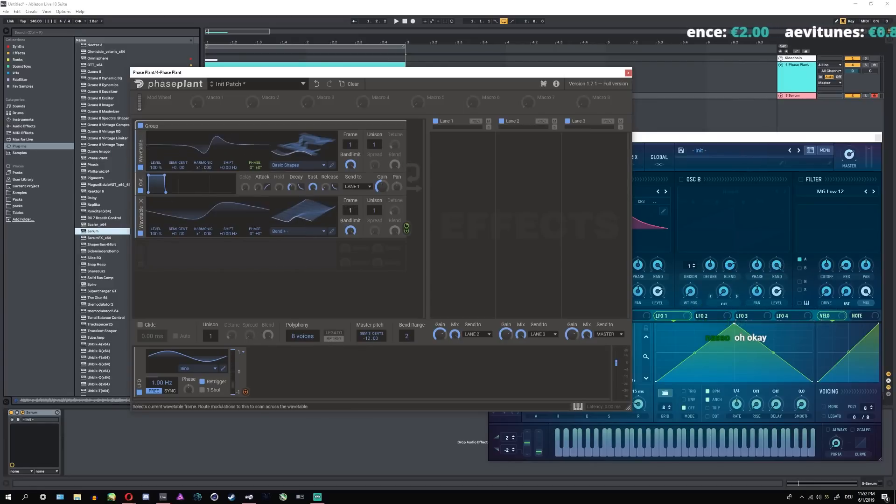
left_click_drag(648, 137, 620, 143)
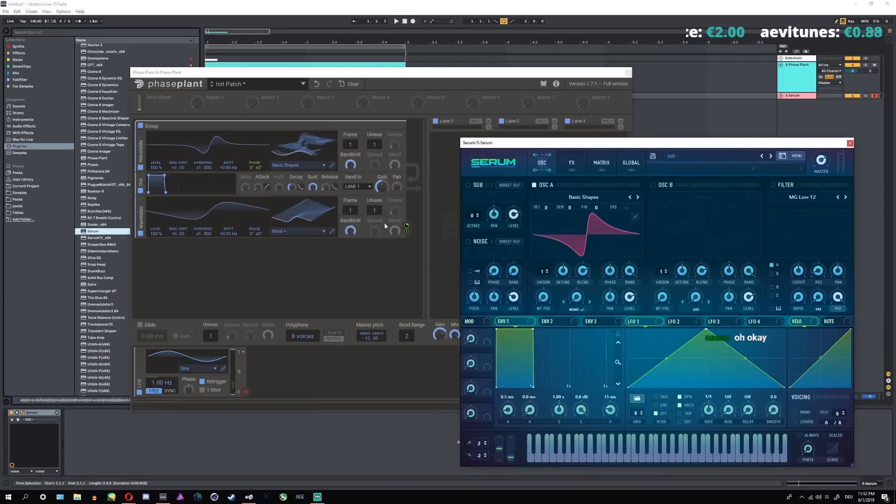
- Copy the MIDI clip from the Phase Plant track to the Serum track and set Serum's oscillator A octave to -1
left_click(791, 79)
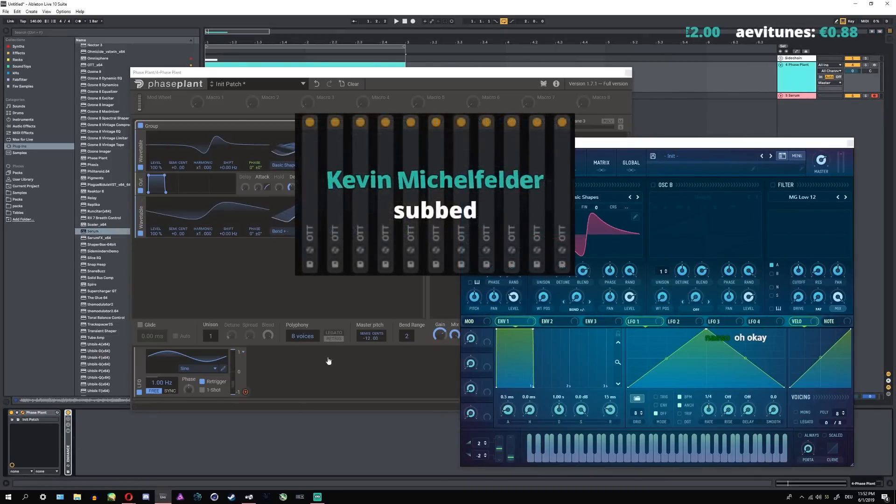
left_click(798, 95)
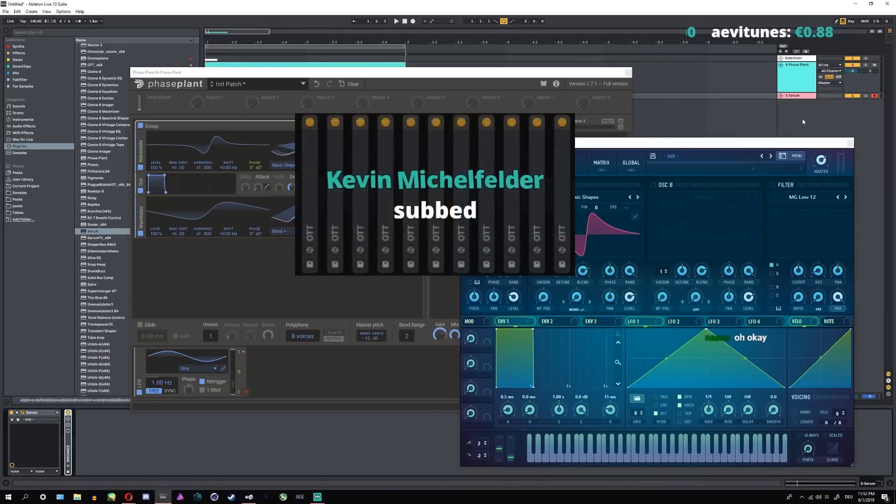
left_click(233, 72)
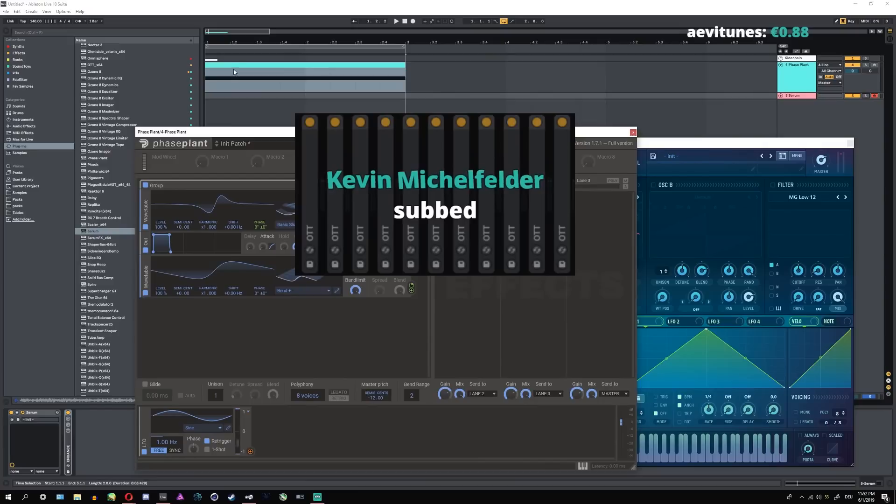
left_click_drag(234, 71, 226, 91)
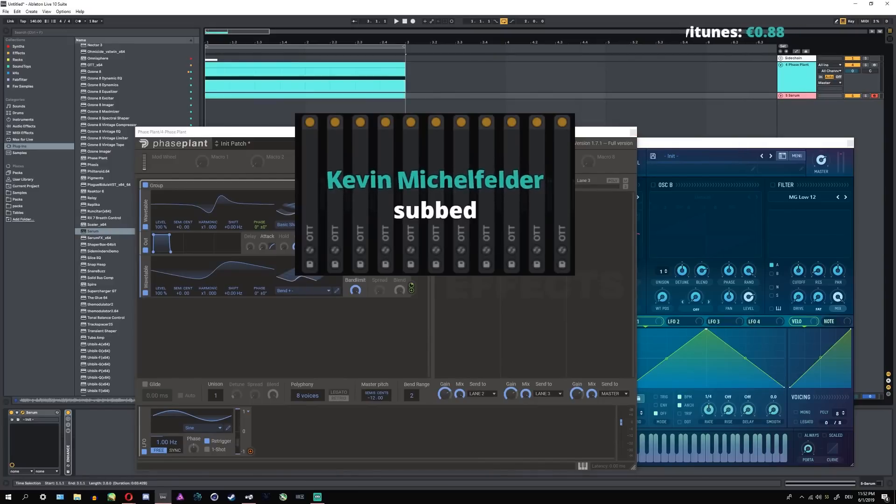
left_click(667, 141)
left_click_drag(552, 208, 550, 224)
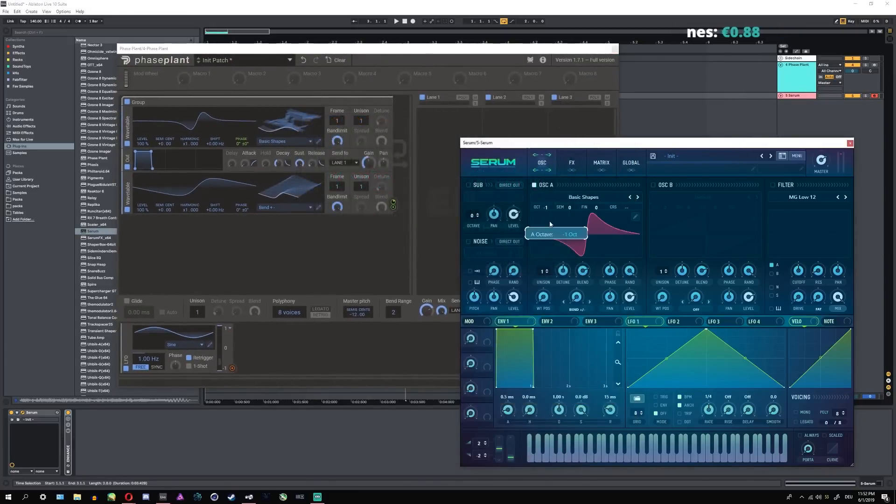
- Play the clip while soloing the Serum and Phase Plant tracks in turn to compare their sound
left_click(865, 95)
key("space")
left_click(865, 65)
left_click(865, 95)
- Load Monster 3 [SL] from the Spectral folder into Serum's oscillator A, set its wavetable position to 130 and show the 2D waveform
left_click(583, 197)
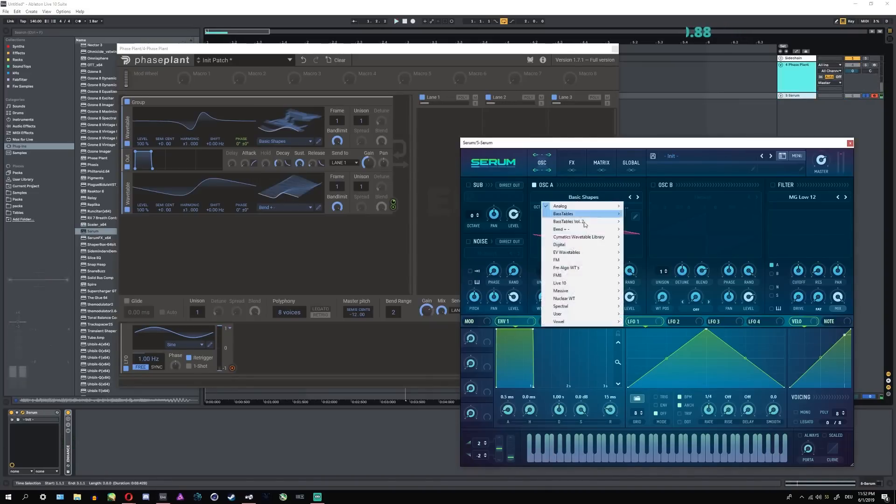
mouse_move(574, 306)
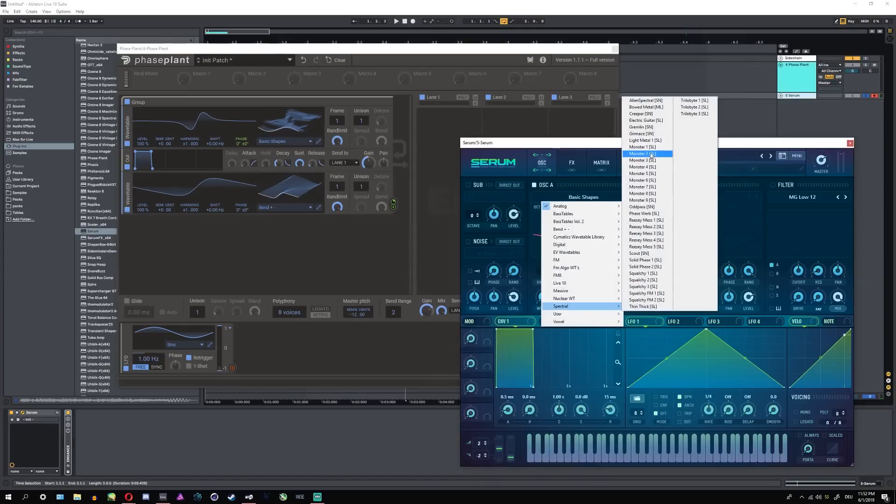
left_click(643, 154)
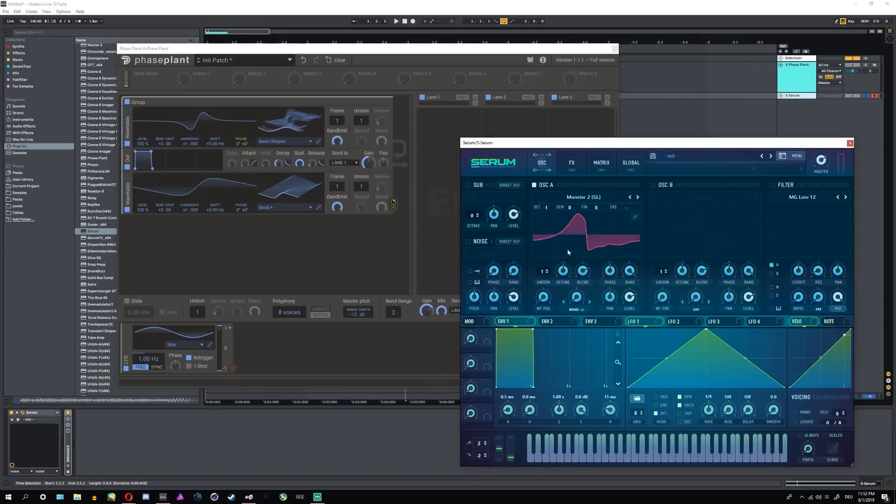
left_click(637, 197)
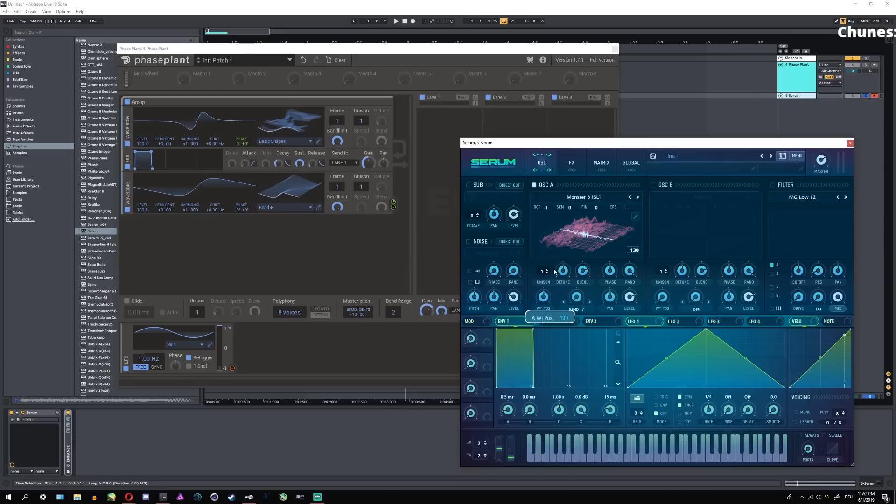
left_click(571, 239)
- Reset oscillator A's Bend +/- warp amount and raise it to bend the Monster 3 waveform
double_click(578, 295)
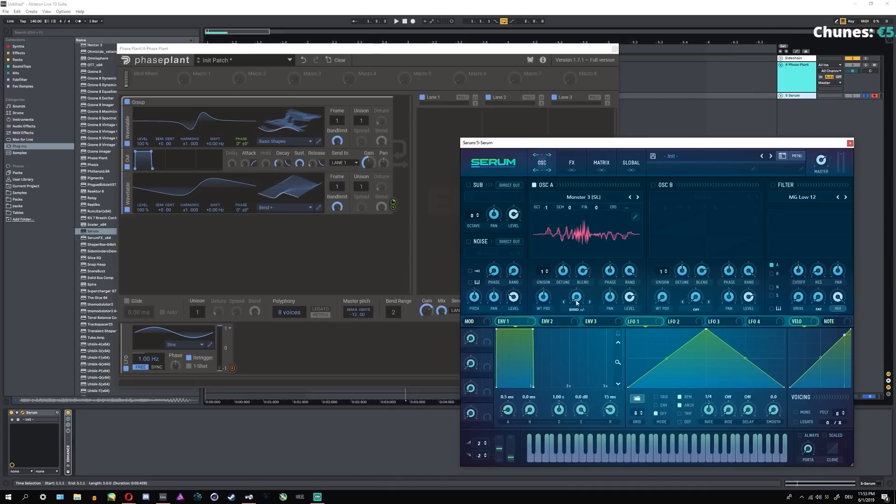
double_click(578, 299)
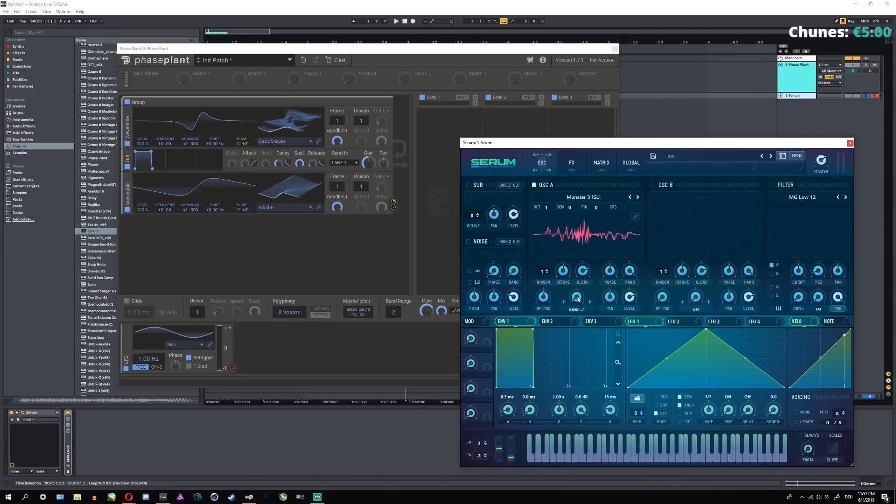
left_click_drag(577, 298, 583, 264)
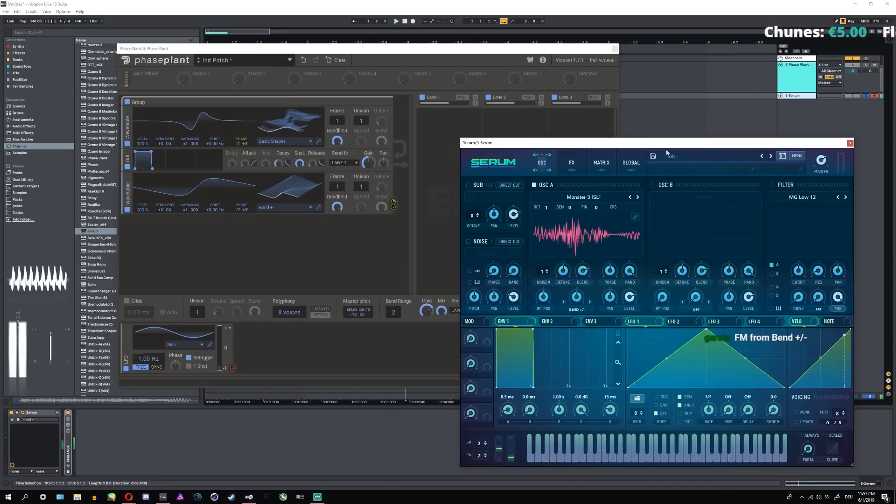
- Load the Monster 3 [SL] wavetable into Phase Plant's upper oscillator and set it to frame 130
left_click(324, 179)
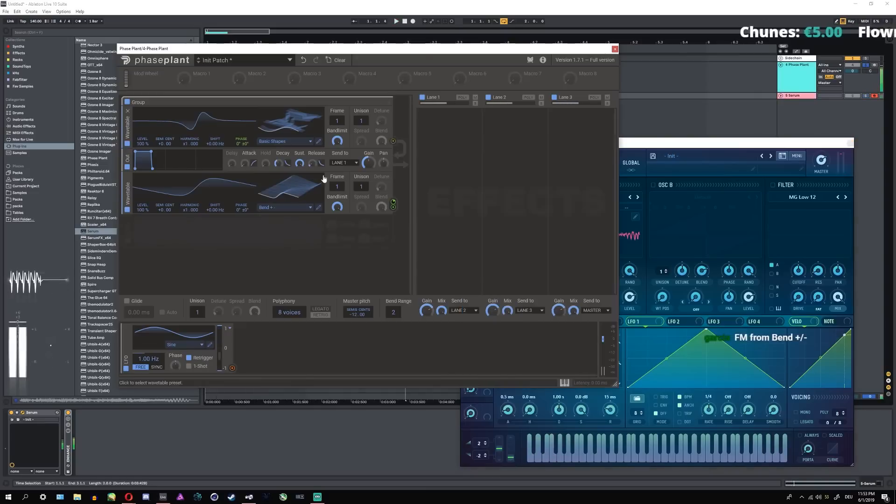
left_click(324, 178)
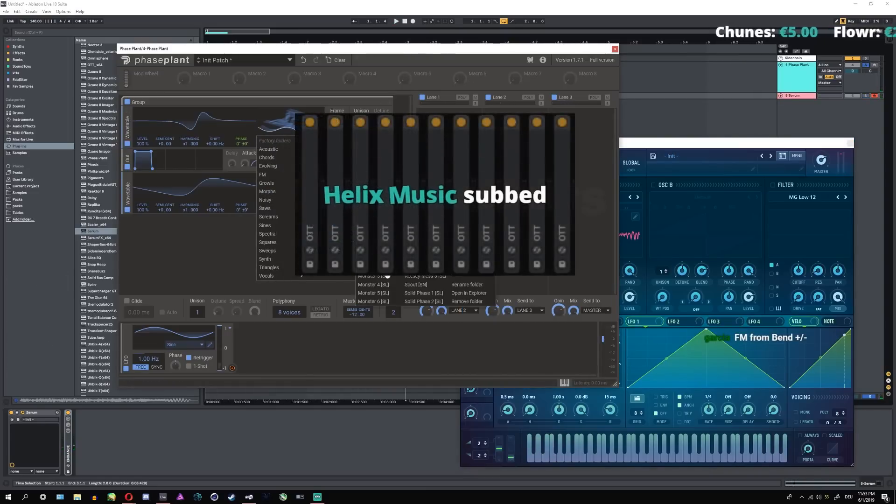
left_click(387, 277)
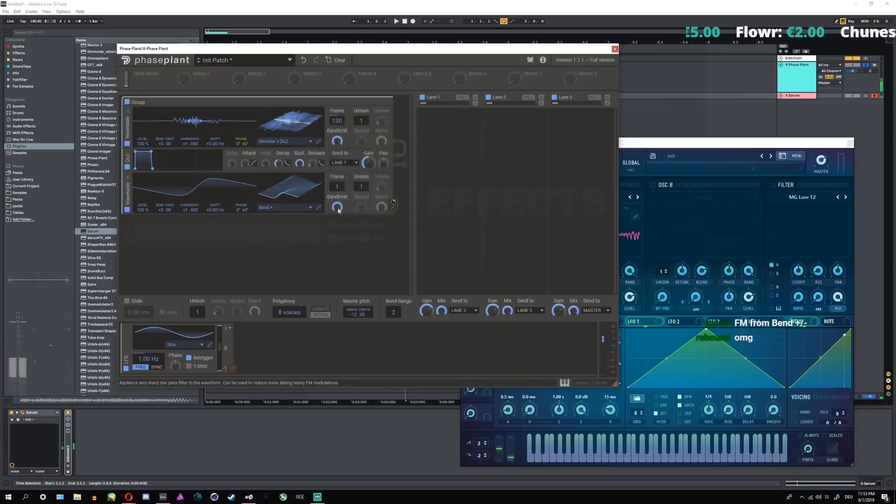
- Play the Phase Plant and Serum tracks in turn, adjusting Serum's Bend +/- warp to compare the Monster 3 sound
key("space")
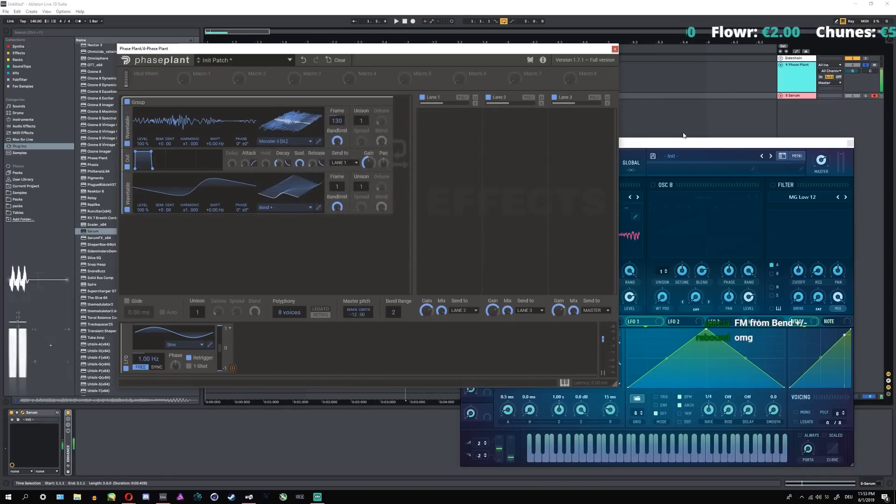
left_click(865, 96)
key("space")
mouse_move(657, 143)
left_mouse_down()
mouse_move(682, 117)
mouse_move(663, 131)
left_mouse_up()
mouse_move(582, 287)
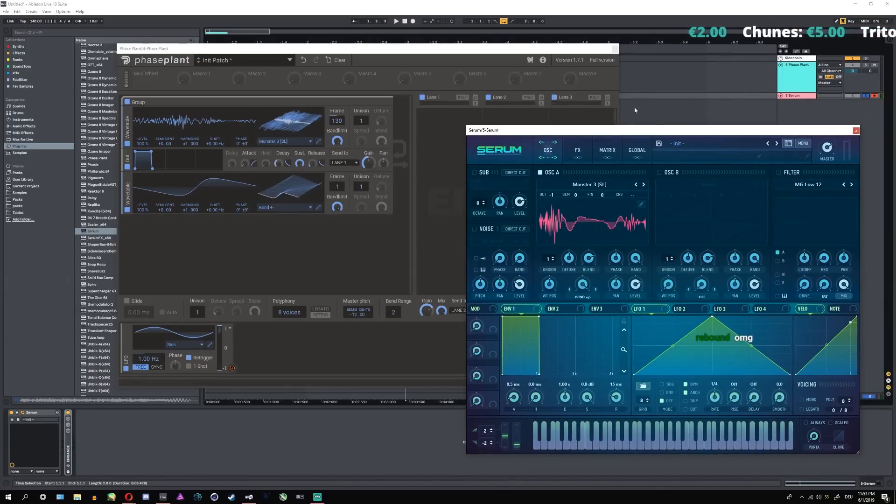
key("space")
left_click(865, 65)
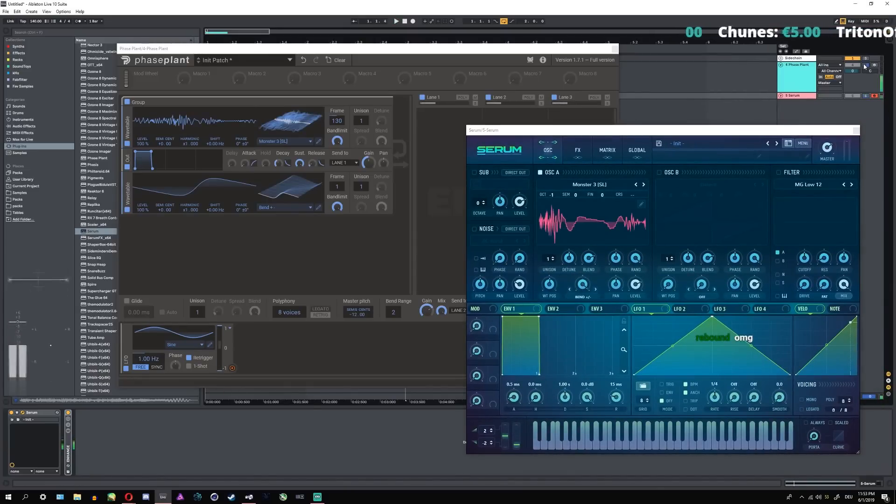
- Route the Bend wavetable to the Monster 3 oscillator's phase and set the Bend wavetable to frame 256
left_click_drag(393, 207, 242, 142)
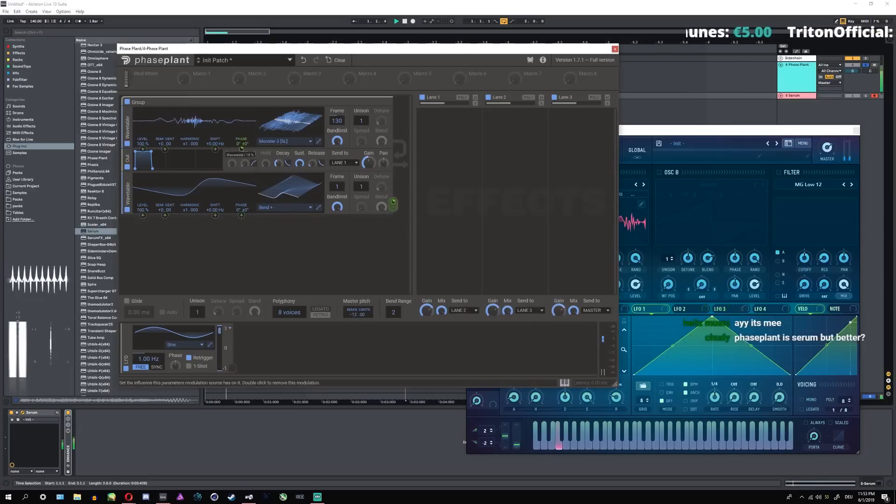
left_click_drag(336, 188, 338, 176)
key("space")
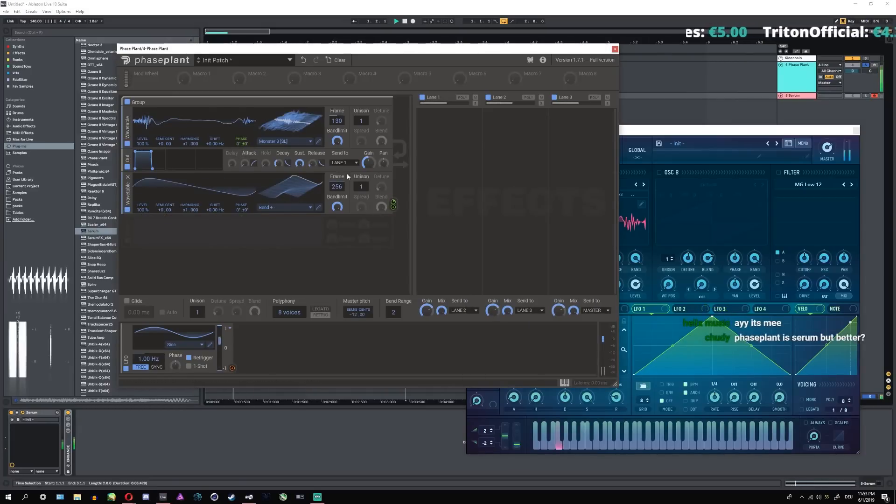
- Play the clip while switching the solo between the Serum and Phase Plant tracks to compare the bent sounds
key("space")
key("space")
left_click(866, 95)
key("space")
key("space")
key("space")
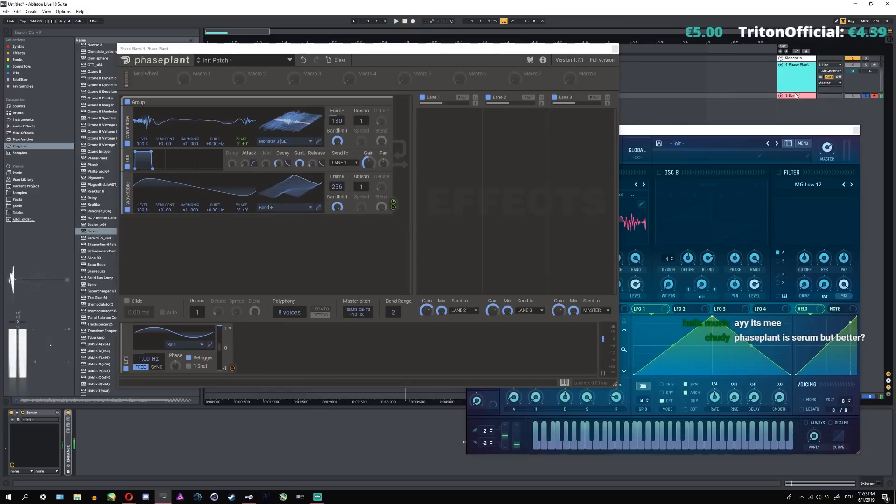
left_click(866, 65)
key("space")
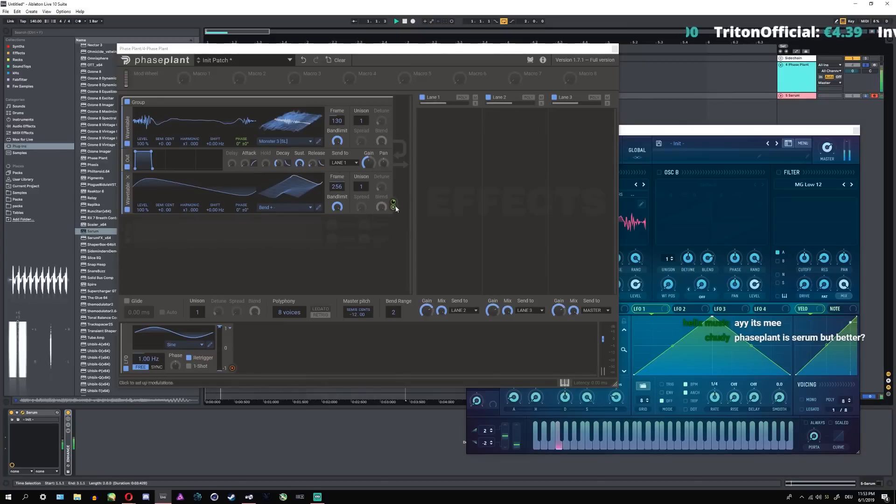
- Try phase modulation depths from 100 % down to about -13 % for the Bend wavetable while playing the clip
left_click(393, 202)
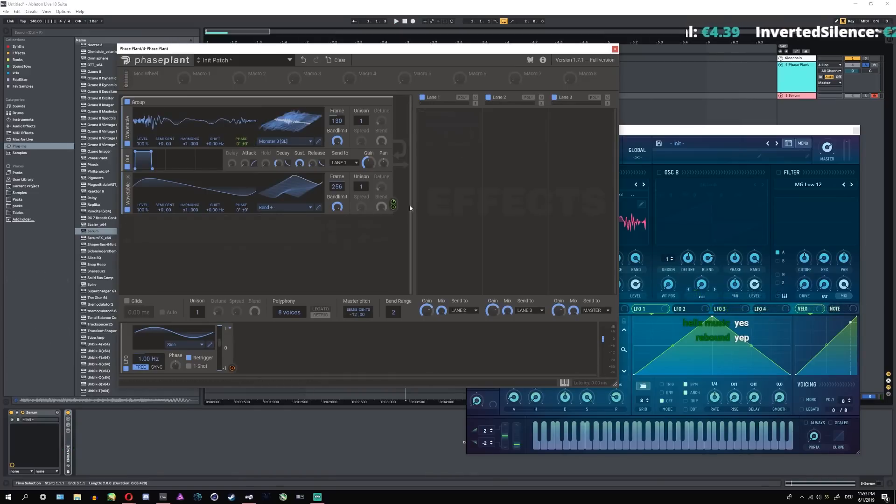
key("space")
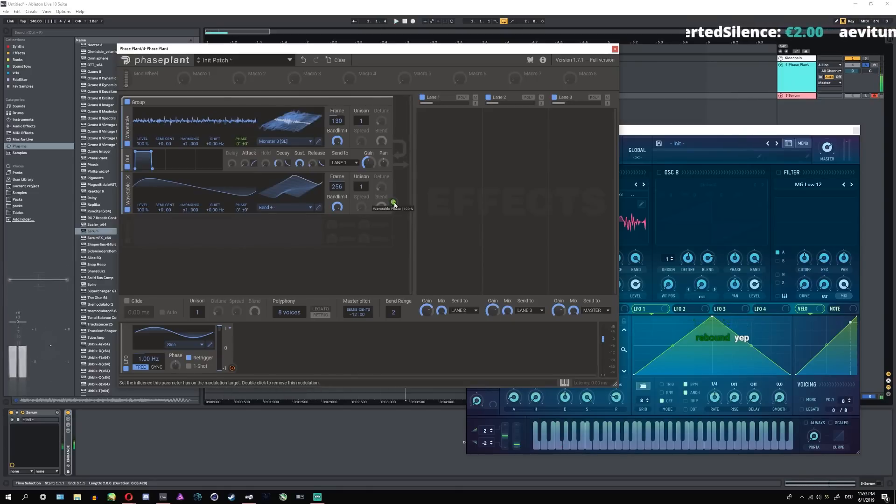
left_click_drag(395, 204, 394, 241)
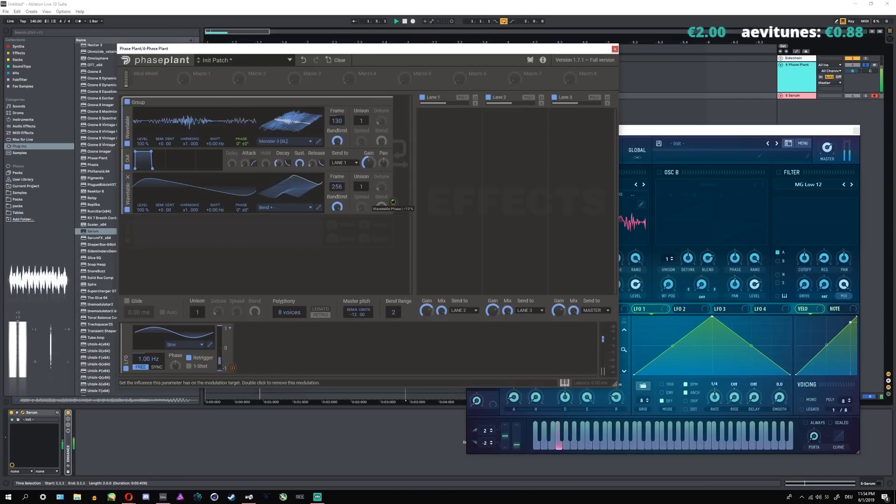
left_click_drag(393, 202, 393, 203)
key("space")
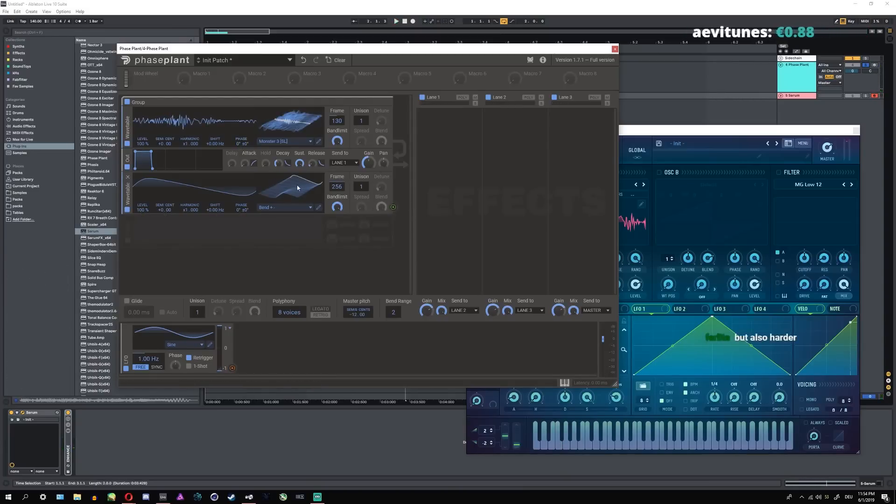
- Set the Bend wavetable to frame 1 and modulate the Monster 3 oscillator's phase with it by about -15 %
left_click_drag(299, 183, 299, 206)
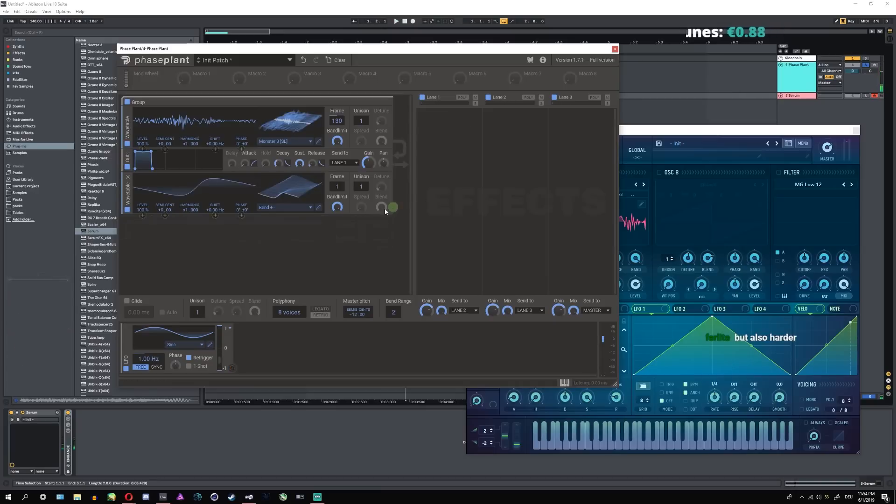
left_click_drag(241, 150, 241, 153)
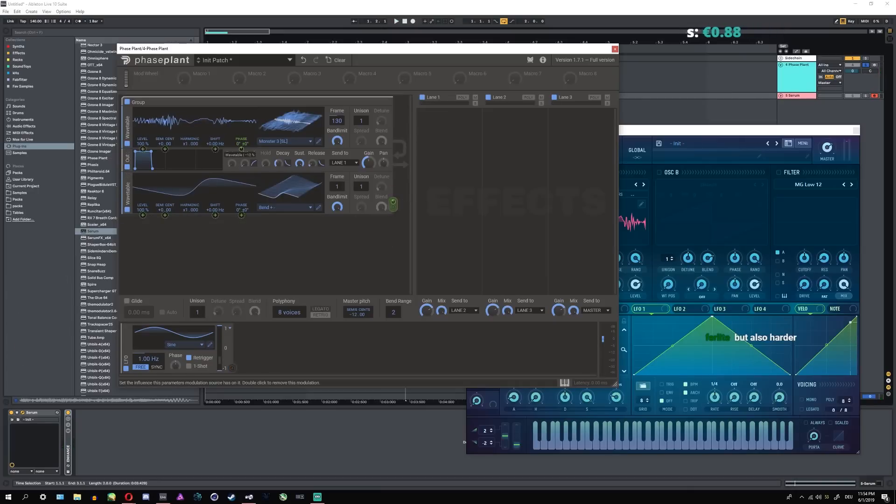
- Fine-tune the Bend wavetable's negative phase modulation depth on the Monster 3 oscillator while playing the clip
key("space")
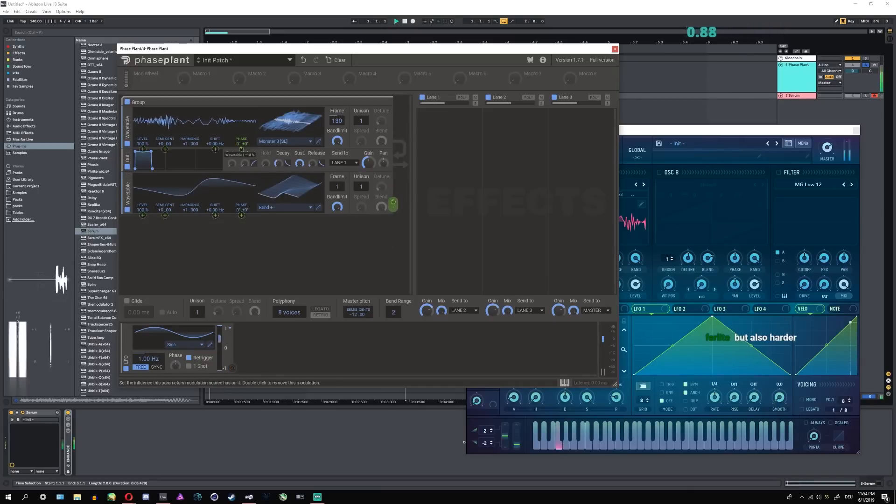
mouse_move(242, 155)
left_mouse_down()
mouse_move(241, 141)
mouse_move(241, 150)
left_mouse_up()
key("space")
key("space")
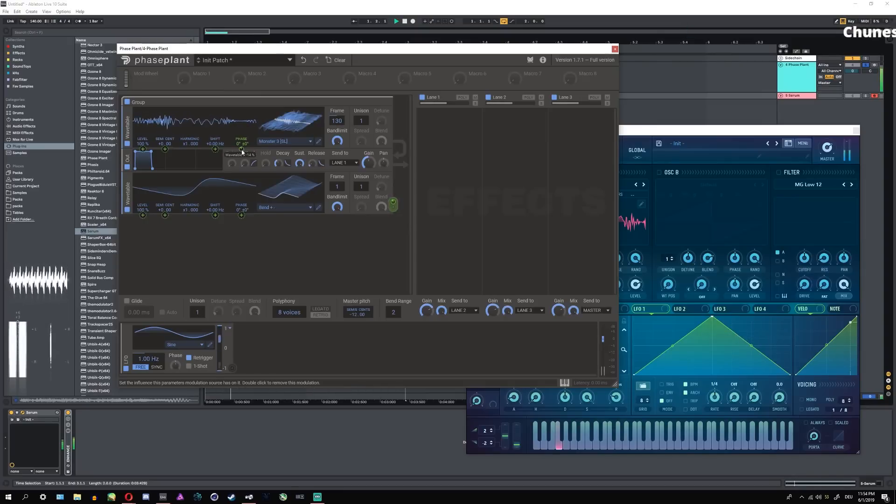
- Remove the Bend wavetable's modulation from the Monster 3 oscillator's phase and play the unmodulated sound
double_click(242, 149)
key("space")
key("space")
mouse_move(291, 192)
left_mouse_down()
mouse_move(291, 175)
mouse_move(292, 193)
left_mouse_up()
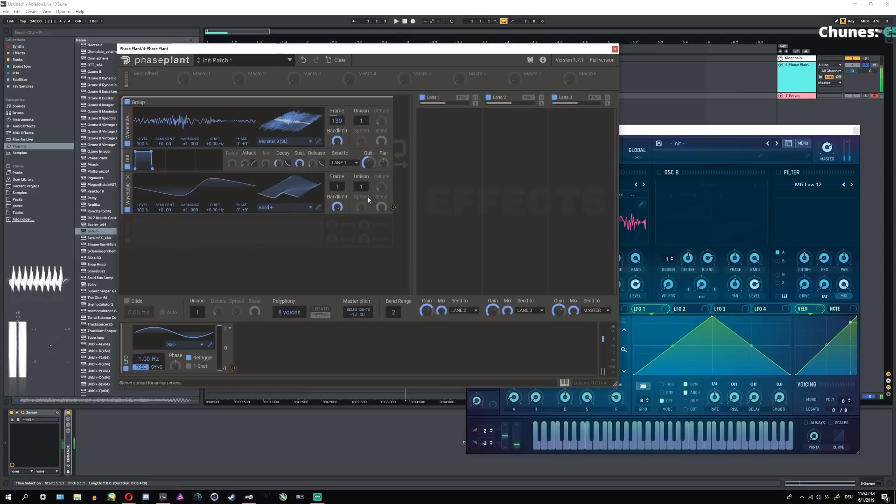
key("space")
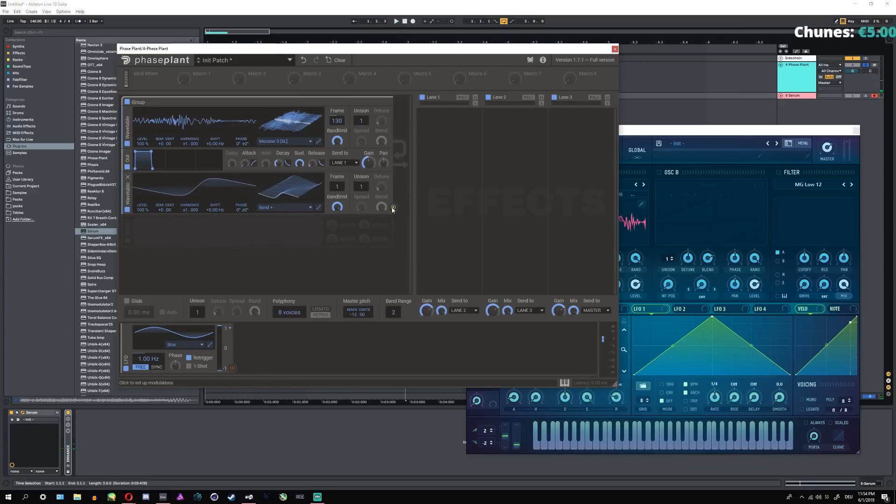
key("space")
key("space")
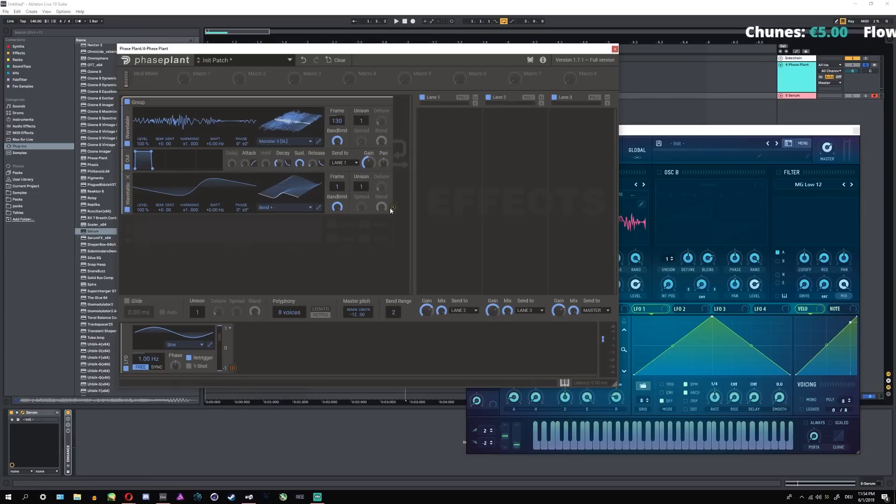
- Modulate the Monster 3 oscillator's phase with the Bend wavetable again and audition Bend frames 256 and 1
left_click_drag(242, 149, 241, 142)
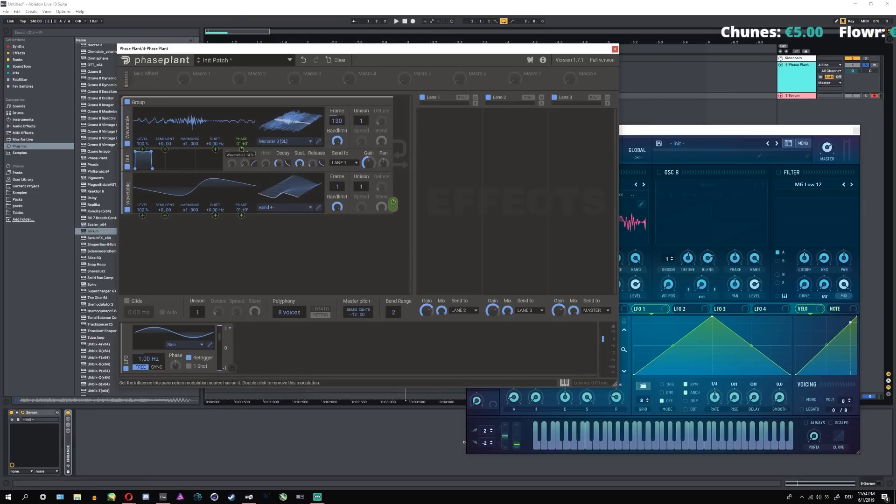
key("space")
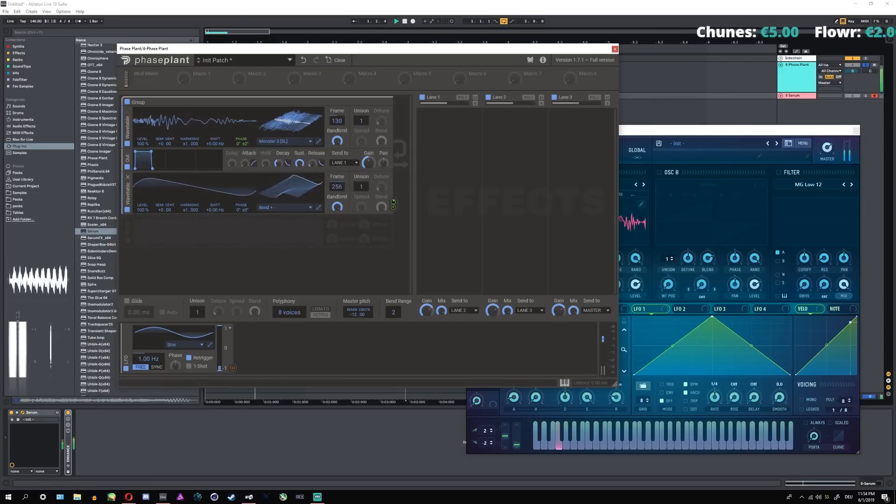
left_click_drag(301, 189, 296, 229)
key("space")
key("space")
key("space")
key("space")
key("space")
key("space")
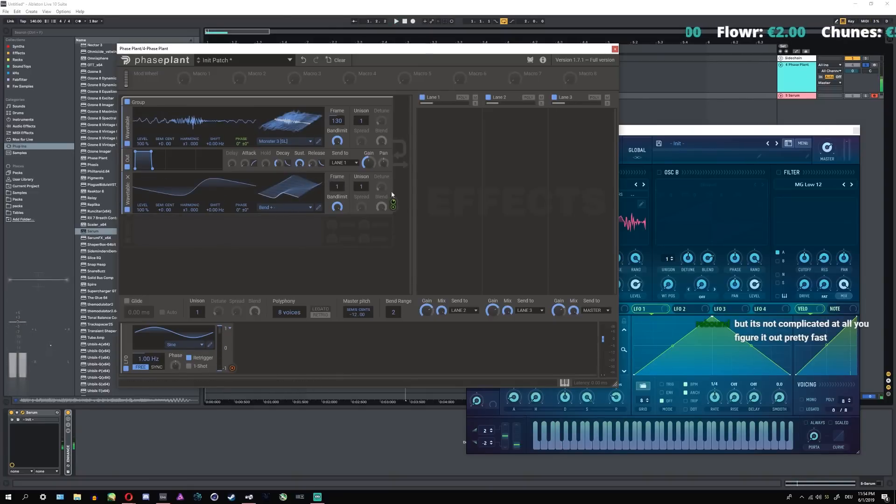
key("space")
key("space")
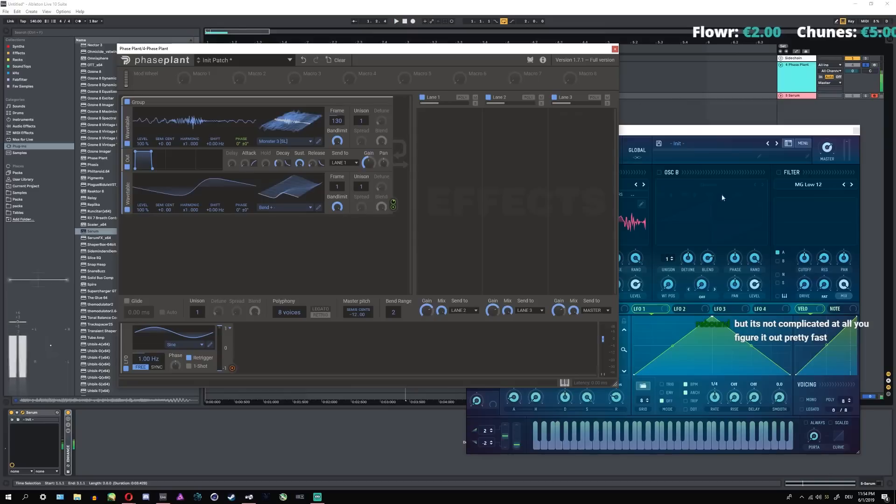
- Delete the Serum track and replace the wavetable oscillators in Phase Plant with a Sample oscillator
left_click(854, 131)
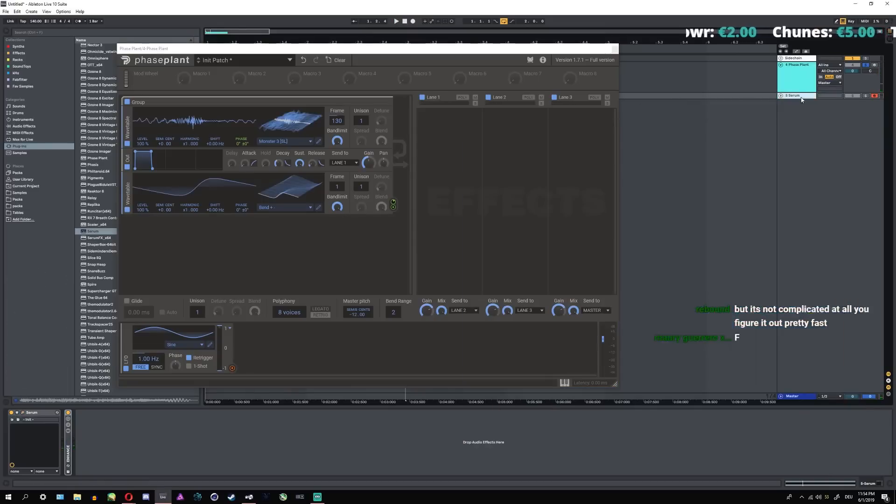
key("Delete")
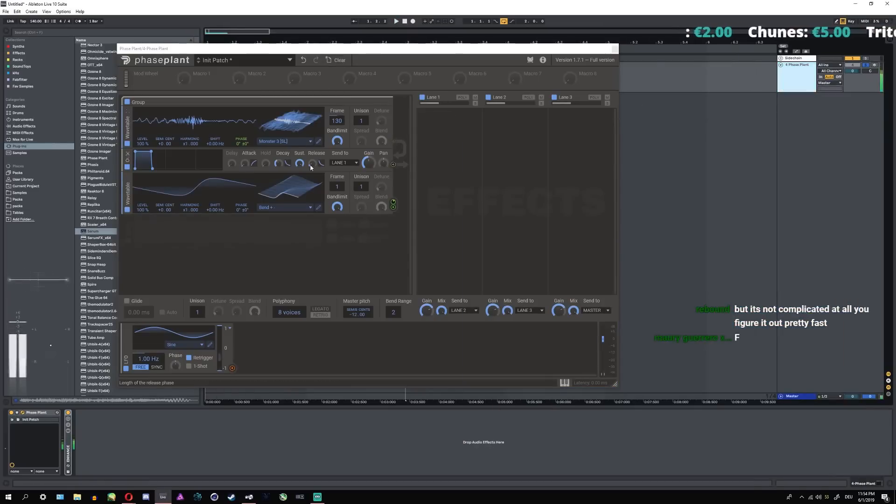
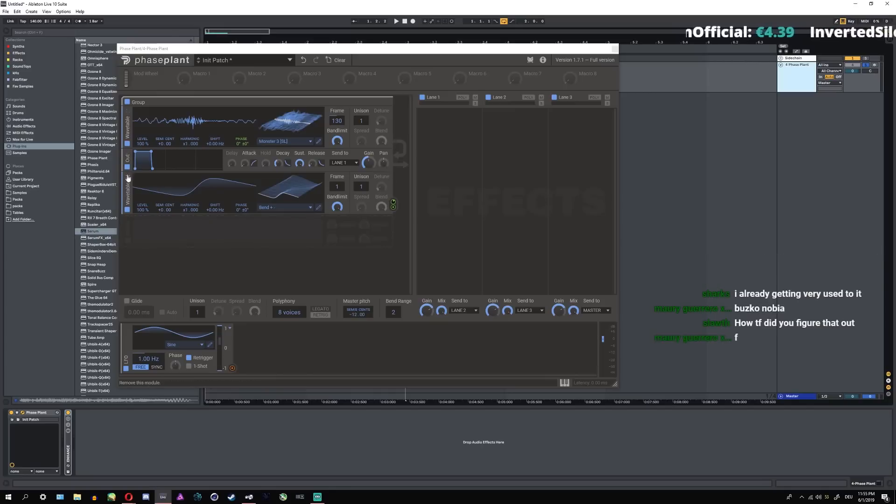
left_click(387, 104)
left_click(345, 114)
left_click(366, 155)
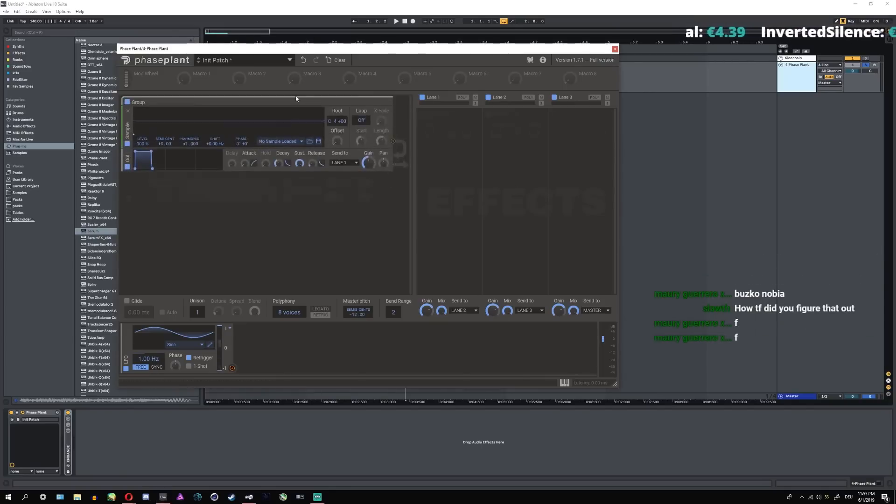
left_click_drag(296, 49, 450, 61)
- Find the second vocal hook in the KARRA_vocal_hooks_dry folder of the sample packs and load it into the Sample oscillator
left_click(17, 199)
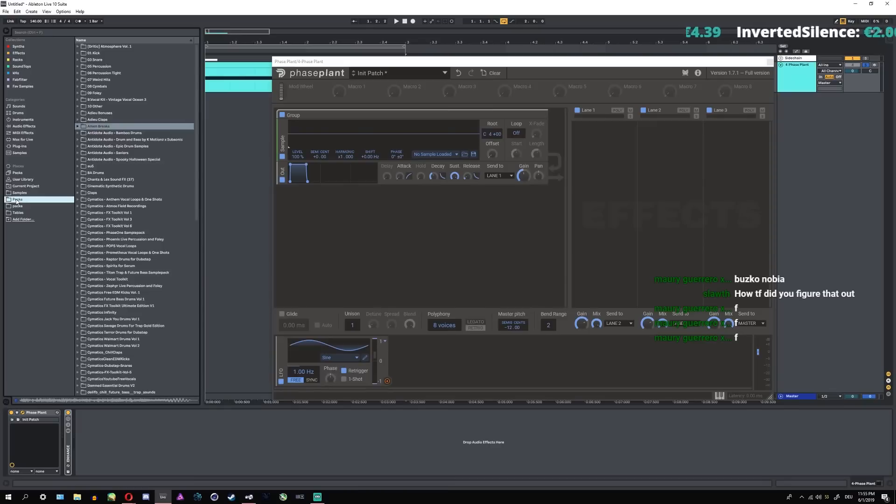
scroll(106, 214, "down", 10)
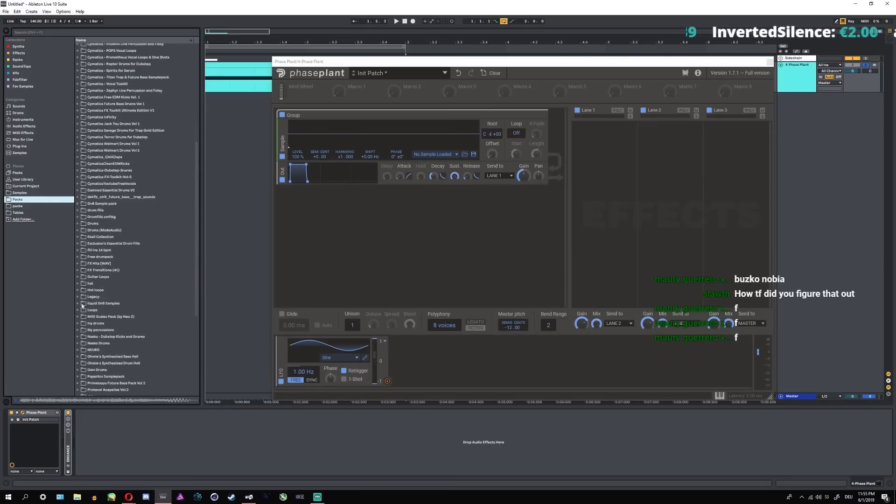
scroll(87, 323, "down", 8)
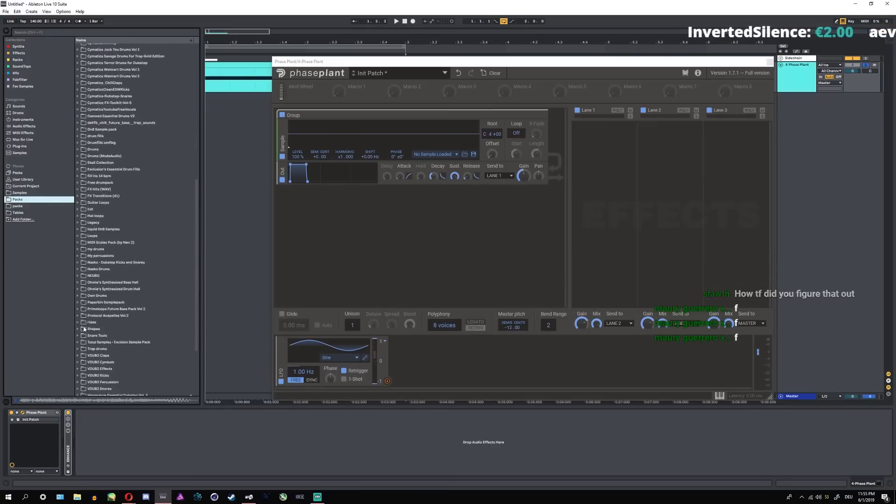
left_click(18, 206)
scroll(126, 280, "up", 15)
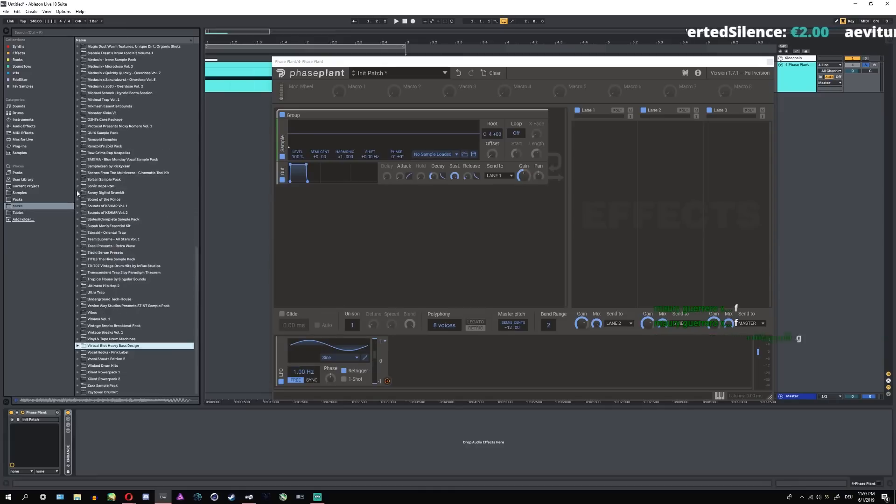
scroll(89, 193, "up", 6)
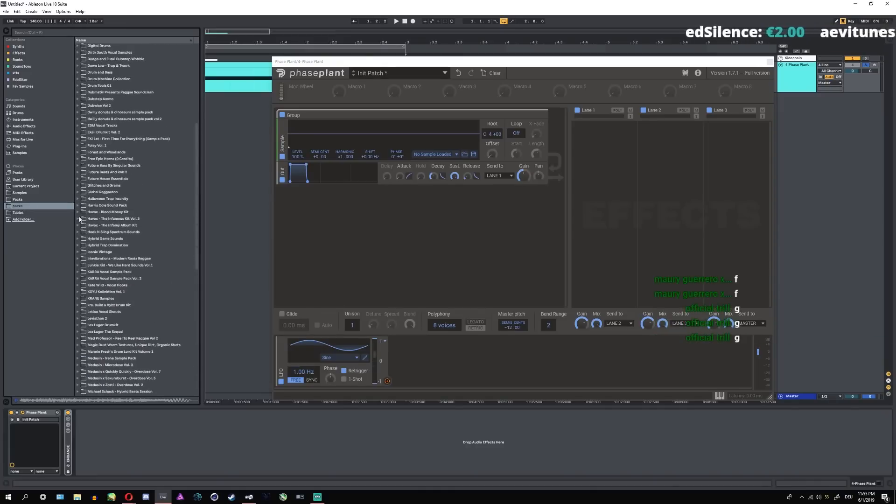
scroll(83, 232, "down", 2)
left_click(78, 225)
left_click(82, 232)
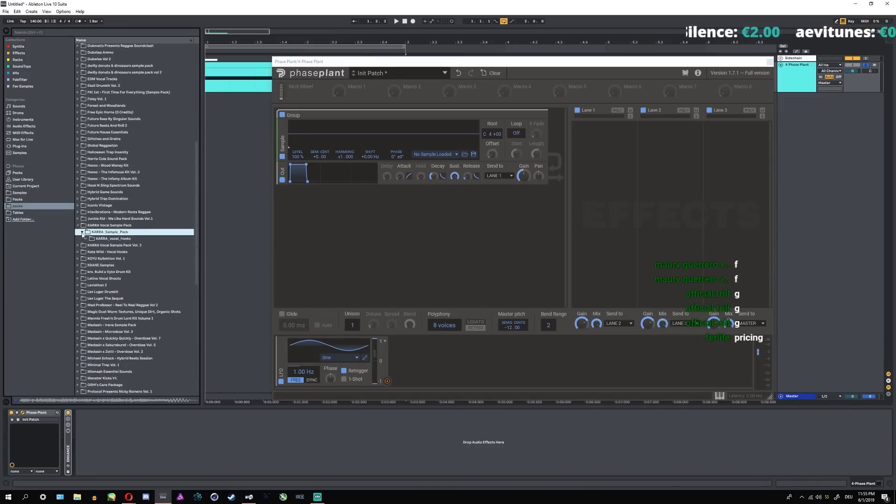
left_click(87, 238)
left_click(91, 245)
left_click_drag(140, 258, 378, 137)
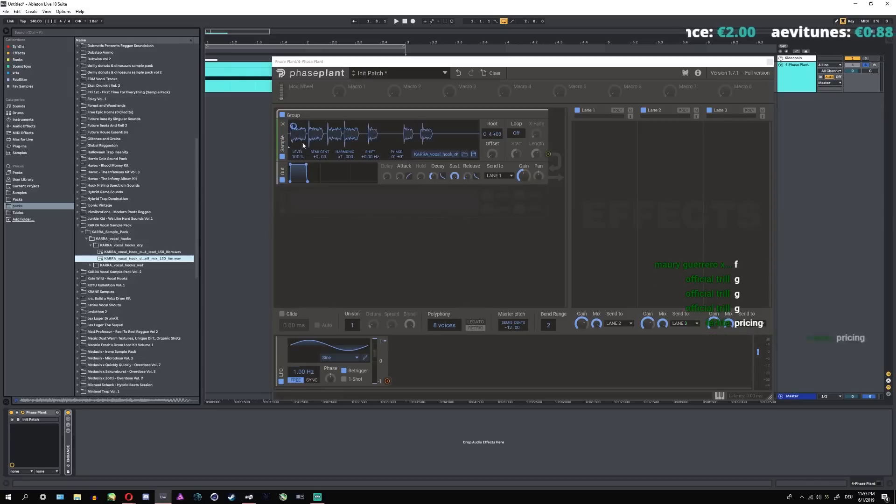
mouse_move(298, 146)
left_mouse_down()
mouse_move(433, 136)
mouse_move(262, 141)
left_mouse_up()
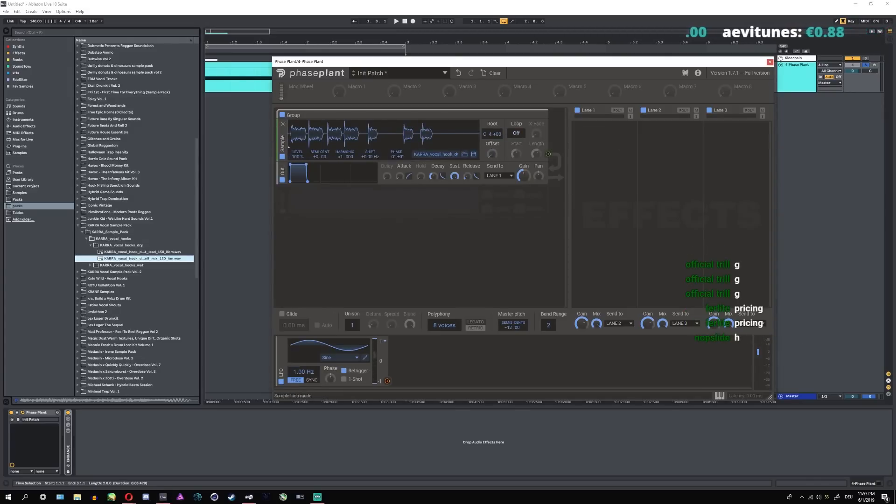
- Set the sample's loop mode to Infinite and shift its playback offset and loop start
left_click(516, 133)
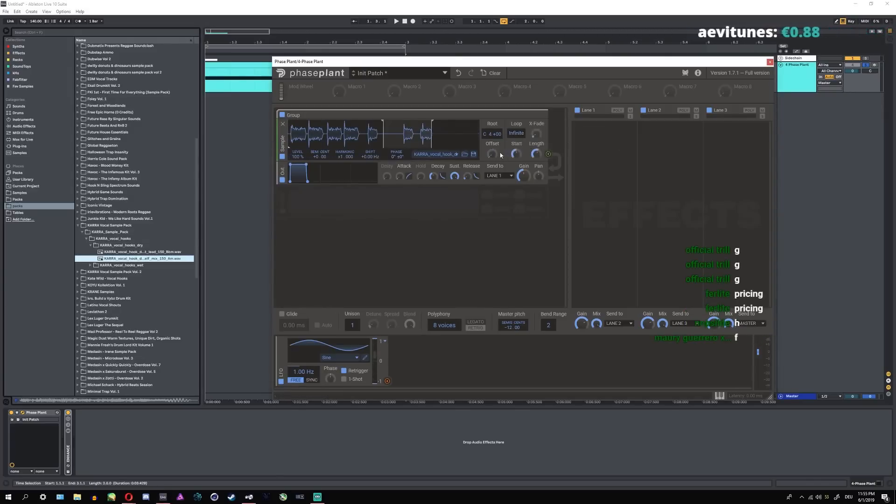
left_click_drag(494, 154, 514, 118)
left_click_drag(515, 153, 536, 167)
- Shorten the sample loop with root note B 1 while auditioning the clip, and raise the loop crossfade
key("space")
key("space")
key("space")
key("space")
key("space")
key("space")
key("space")
key("space")
key("space")
key("space")
key("space")
key("space")
key("space")
key("space")
key("space")
key("space")
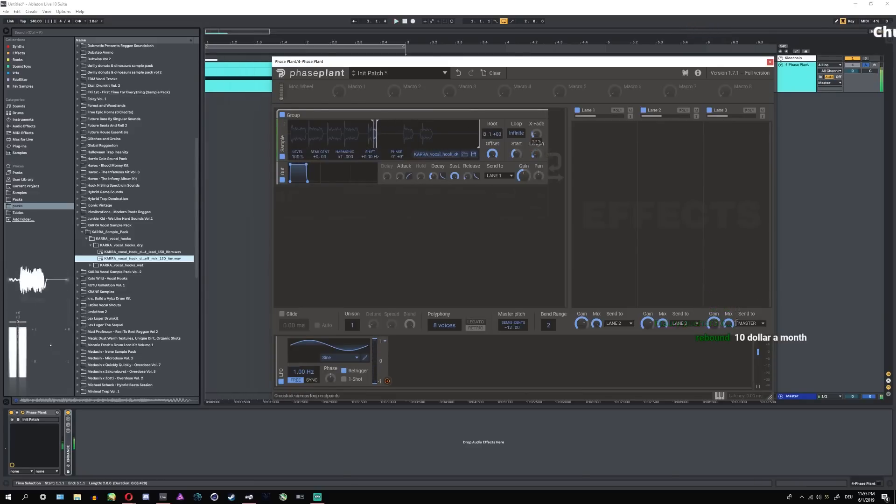
left_click_drag(537, 134, 541, 134)
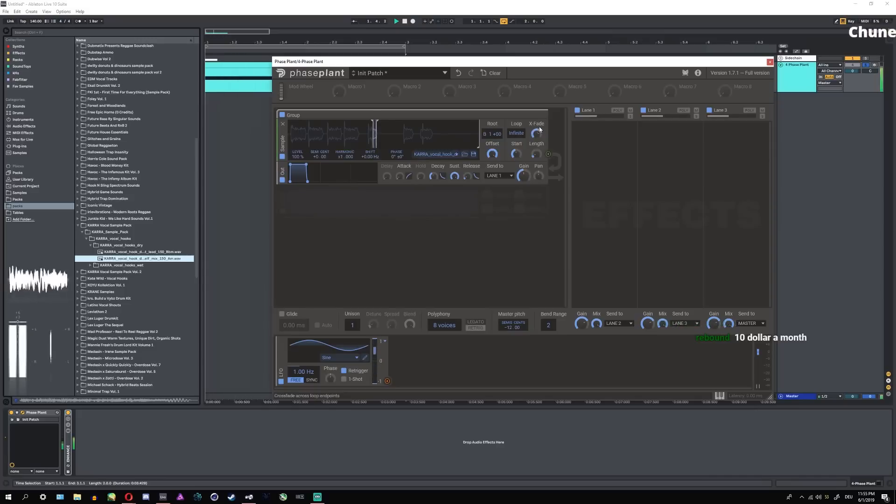
- Add an Analog saw oscillator and route it to the Sample oscillator's phase
left_click(417, 208)
left_click(432, 233)
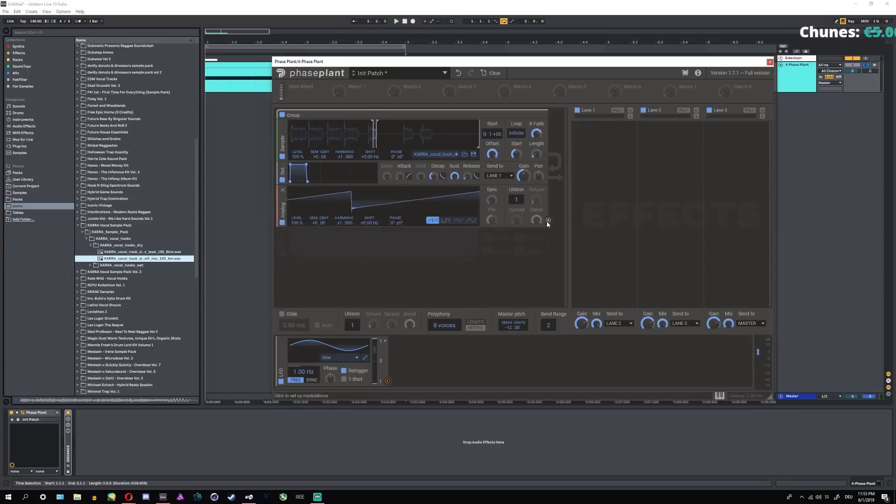
key("space")
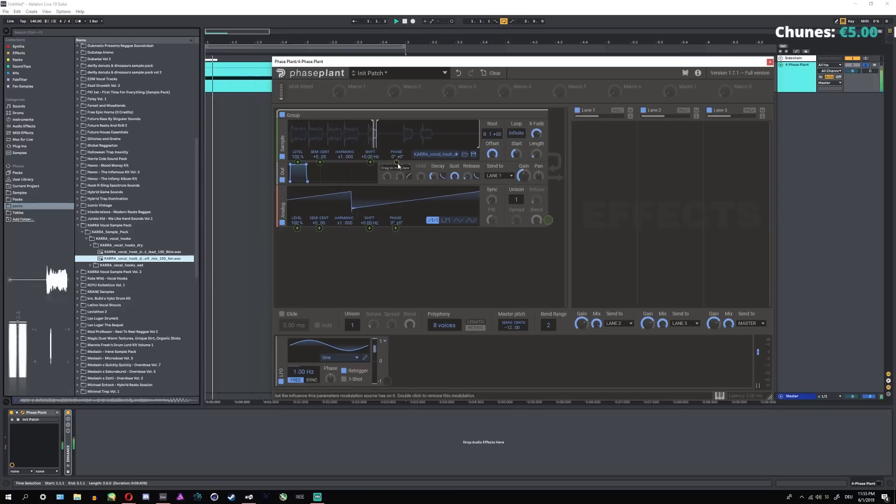
key("space")
left_click_drag(397, 163, 397, 153)
key("space")
key("space")
key("space")
key("space")
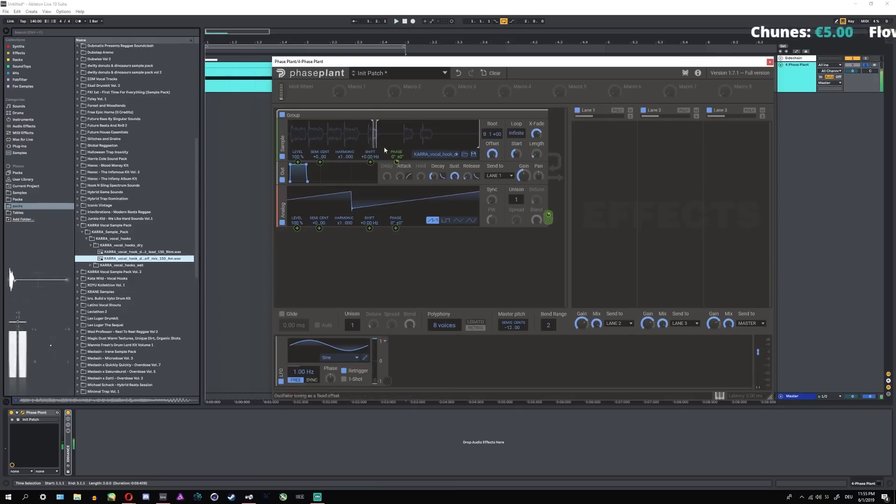
- Try several depths for the Analog oscillator's phase modulation of the sample while playing the clip
key("space")
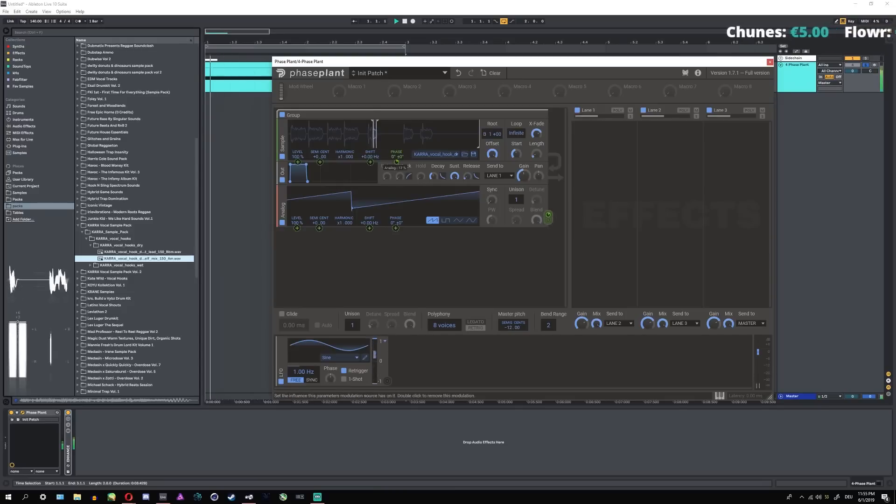
key("space")
mouse_move(397, 164)
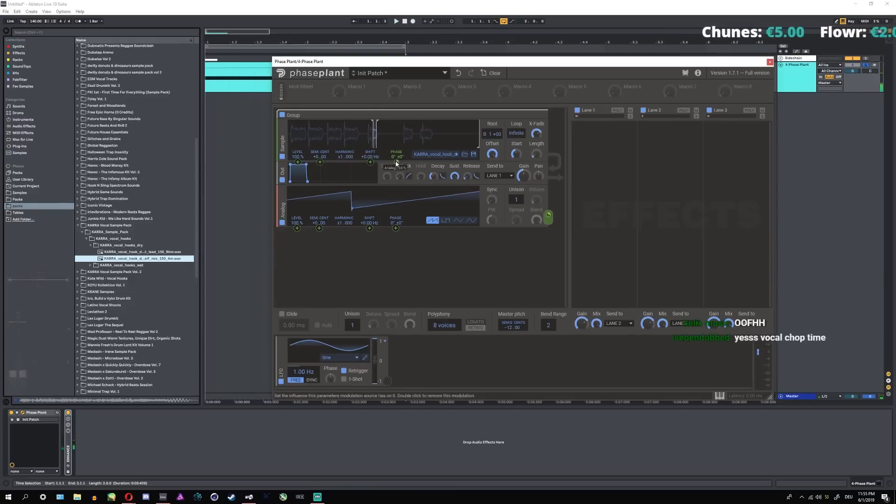
key("space")
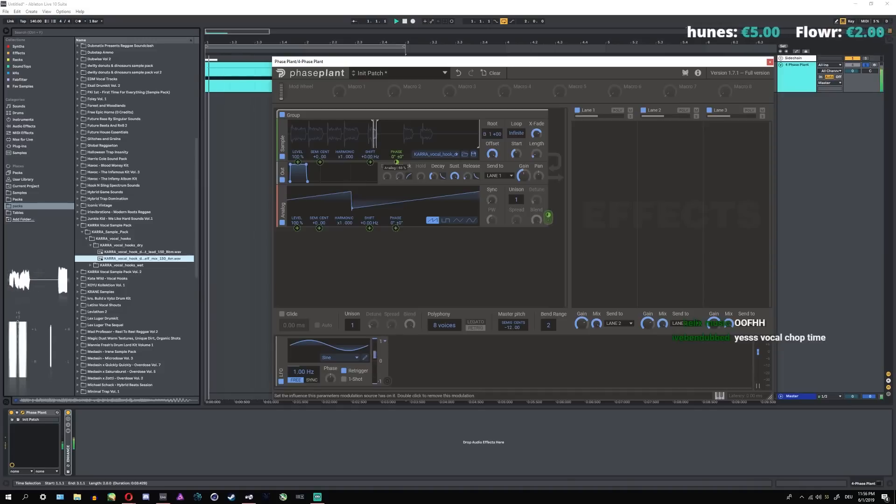
key("space")
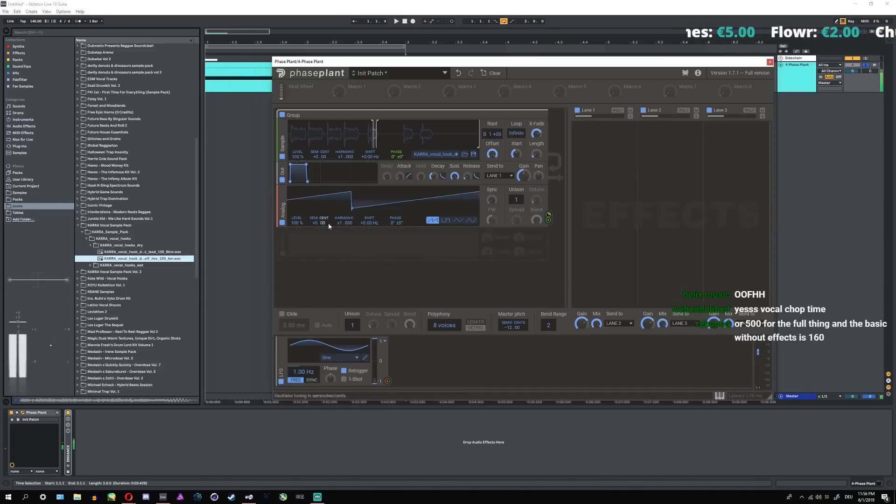
- Set the Analog oscillator's harmonic to x2.000, raise its sync and adjust its modulation of the sample's phase
left_click_drag(345, 223, 344, 212)
key("space")
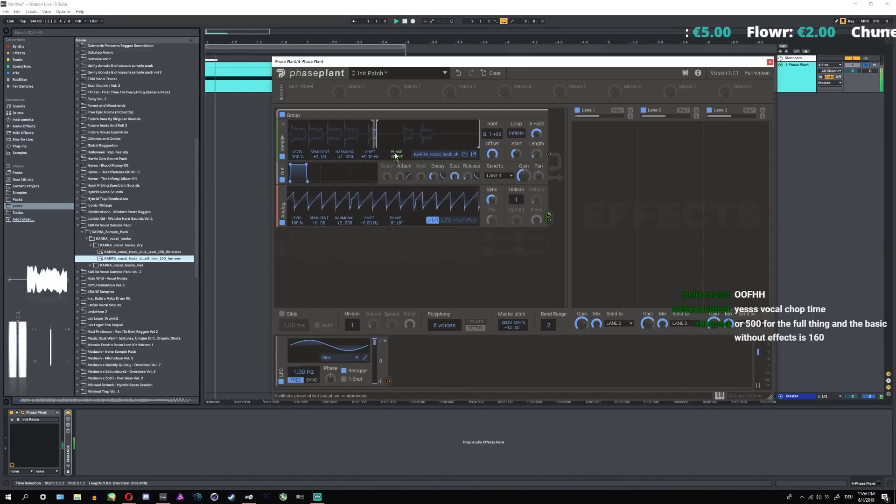
left_click_drag(548, 217, 397, 162)
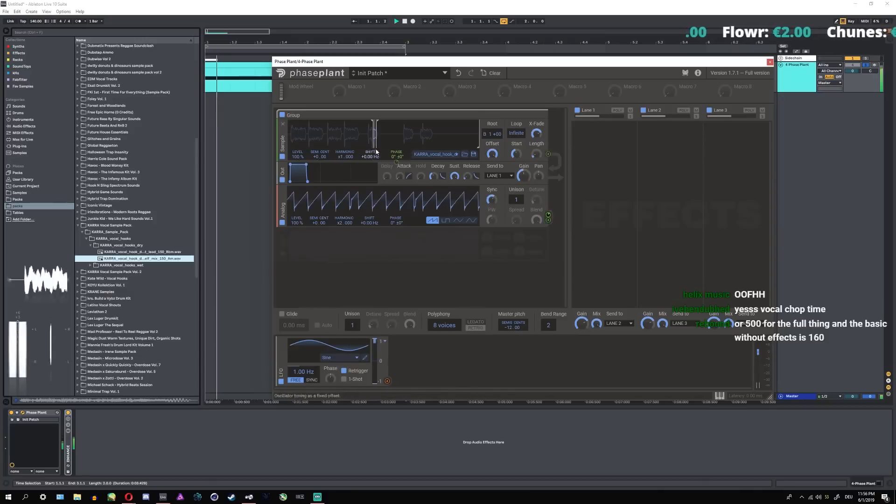
- Set the sample's root note to G#4 and readjust the Analog oscillator's modulation depth during playback
key("space")
left_click_drag(488, 134, 488, 119)
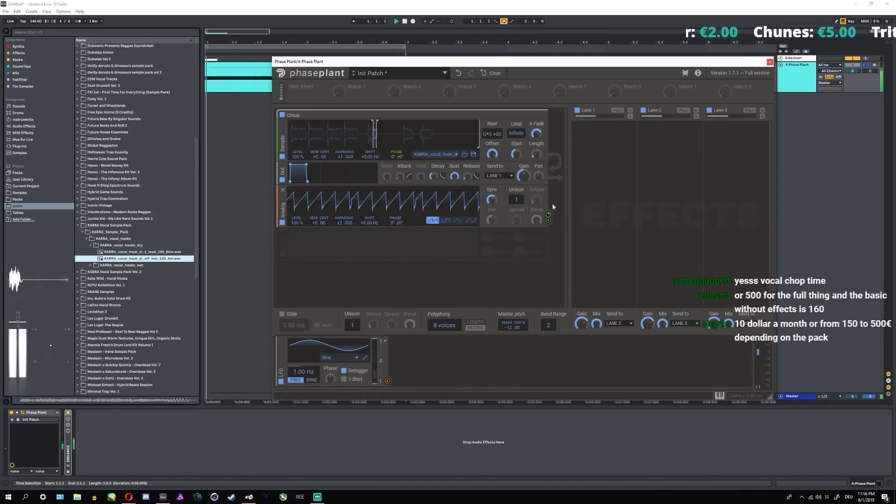
left_click_drag(548, 215, 548, 195)
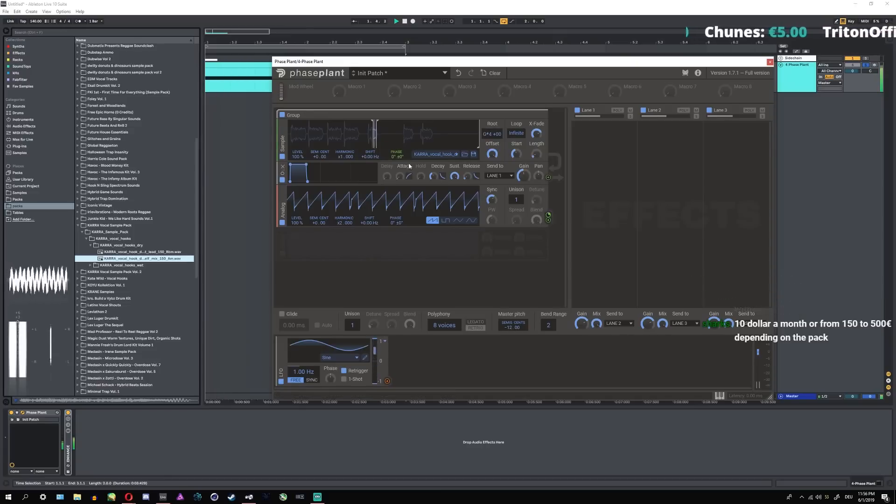
- Lower the Analog oscillator's sync and play the clip to hear the modulated vocal sample
left_click_drag(491, 200, 491, 197)
key("space")
key("space")
key("space")
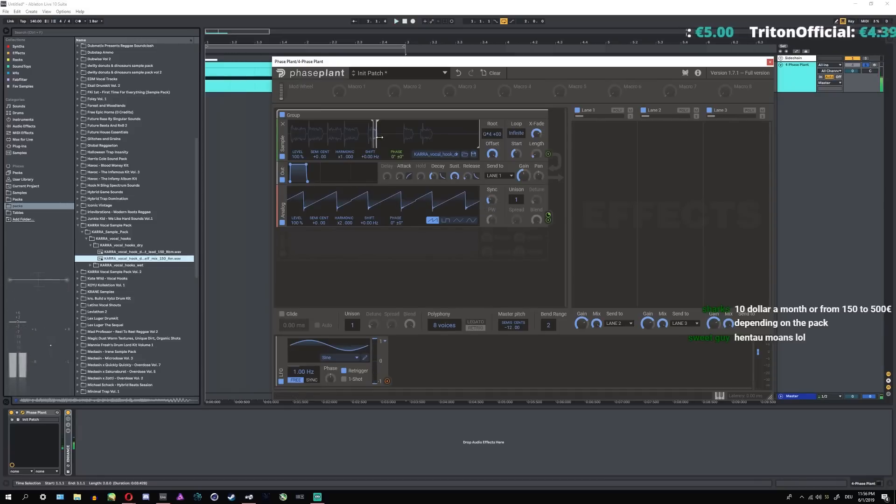
- Move the sample's loop start back near the beginning of the vocal, about 8 %, auditioning the clip repeatedly
left_click_drag(374, 135, 297, 135)
key("space")
key("space")
key("space")
left_click_drag(516, 154, 516, 150)
key("space")
key("space")
key("space")
key("space")
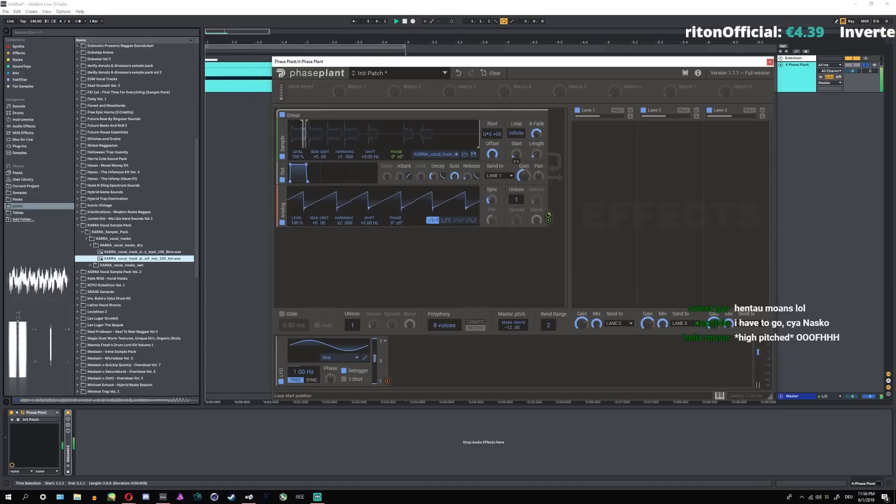
- Shift the sample's loop start slightly further into the vocal and audition the new position
key("space")
key("space")
left_click_drag(516, 154, 515, 154)
key("space")
key("space")
key("space")
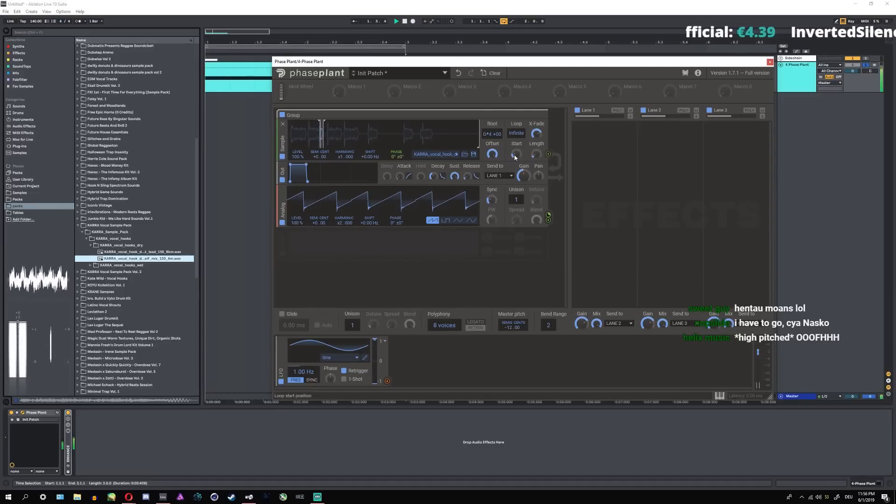
key("space")
- Switch the Analog oscillator to a sine wave with higher sync and set the sample's root note to D4 during playback
left_click(471, 220)
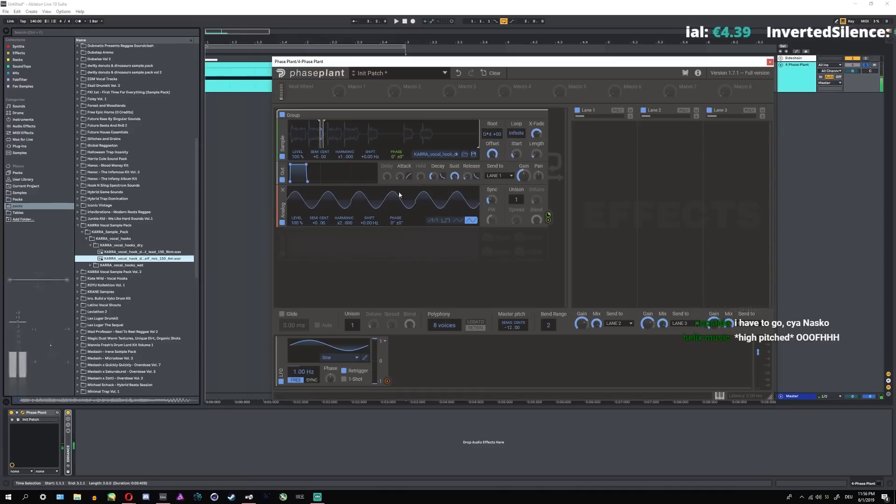
key("space")
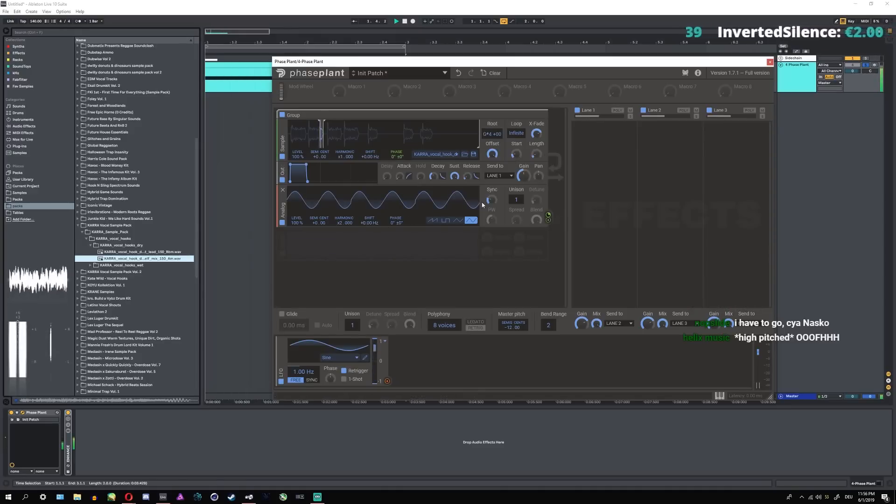
left_click_drag(491, 200, 492, 181)
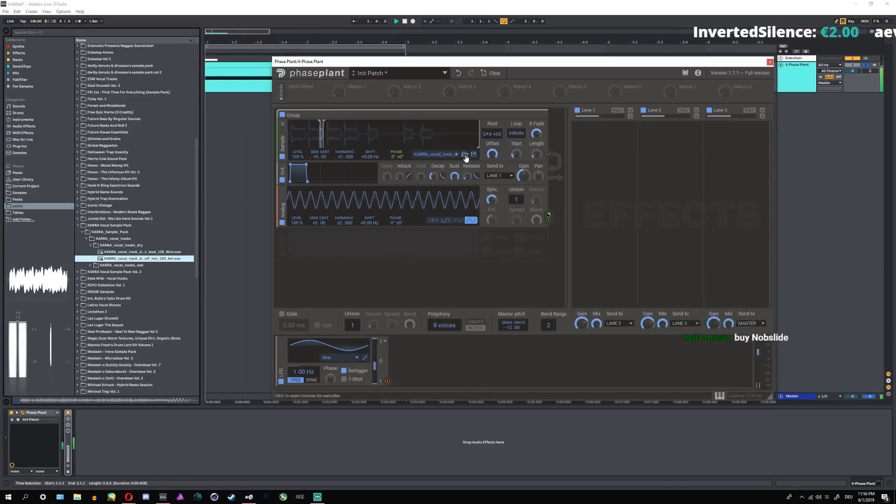
mouse_move(486, 136)
left_mouse_down()
mouse_move(487, 155)
mouse_move(515, 141)
mouse_move(516, 126)
mouse_move(516, 139)
left_mouse_up()
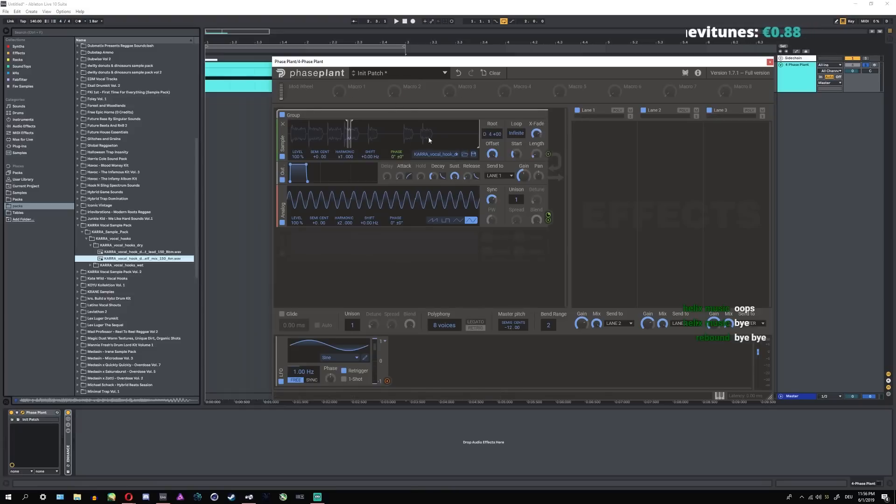
- Remove the whole generator group containing the Sample and Analog oscillators
left_click(426, 74)
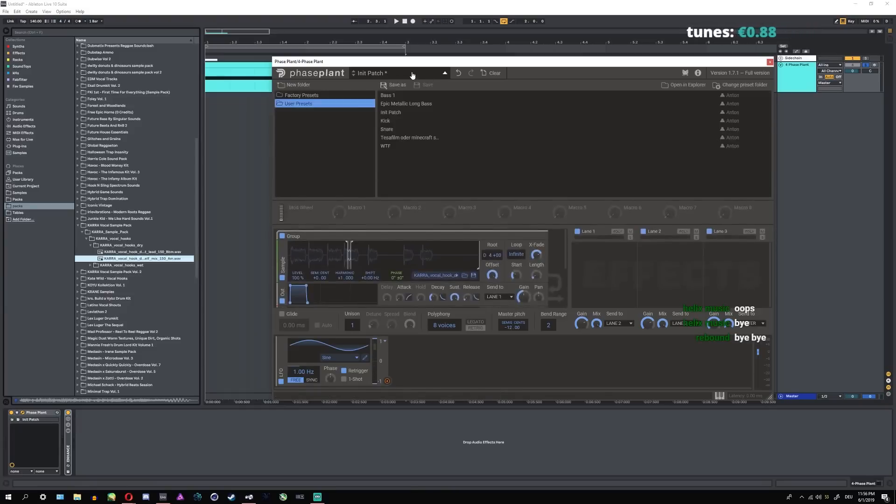
left_click(412, 75)
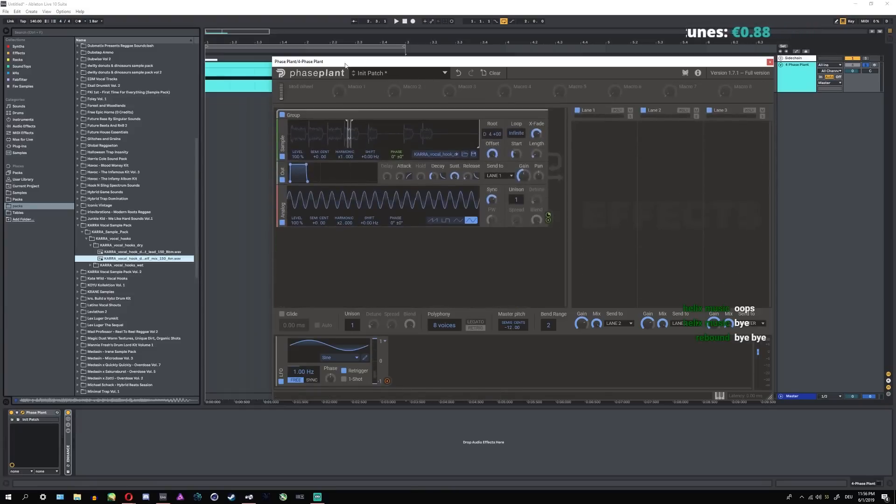
left_click(542, 116)
- Load the Beryllium preset from the factory Mallets folder
left_click(403, 75)
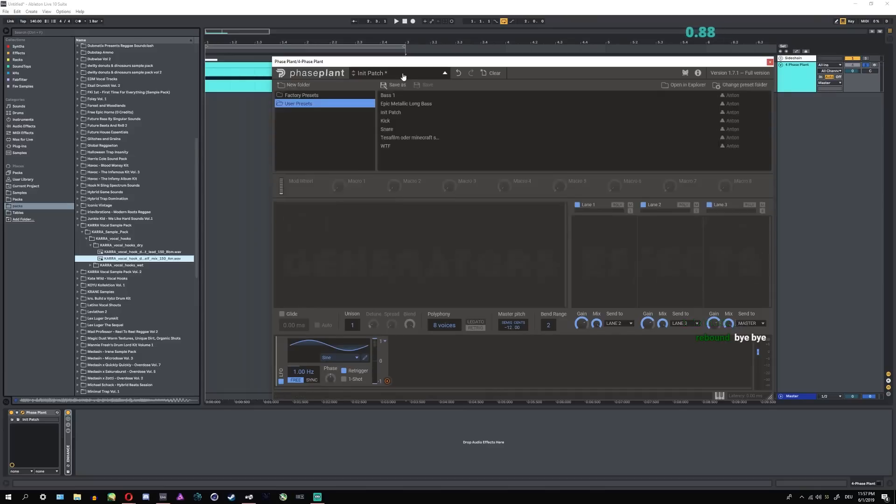
left_click(326, 93)
scroll(311, 161, "down", 3)
left_click(336, 128)
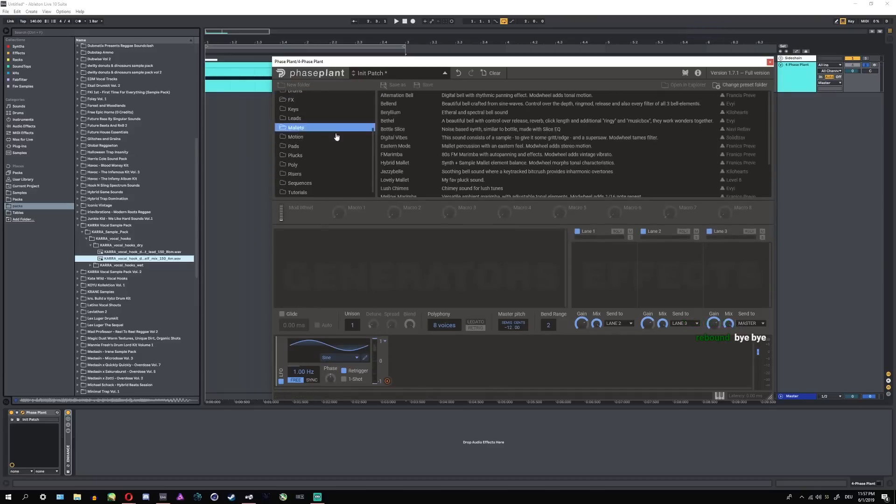
left_click(394, 112)
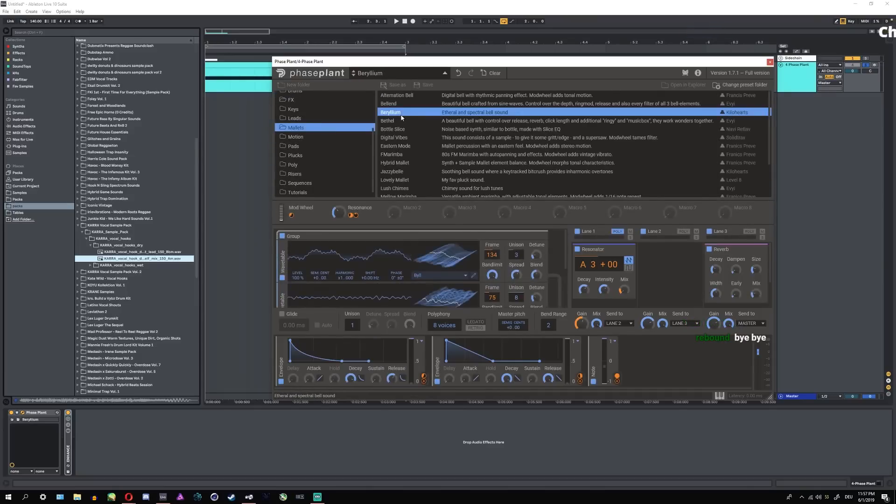
- Arm the Phase Plant track, switch off the ENHANCE rack and lower the computer keyboard's octave for playing
left_click(874, 65)
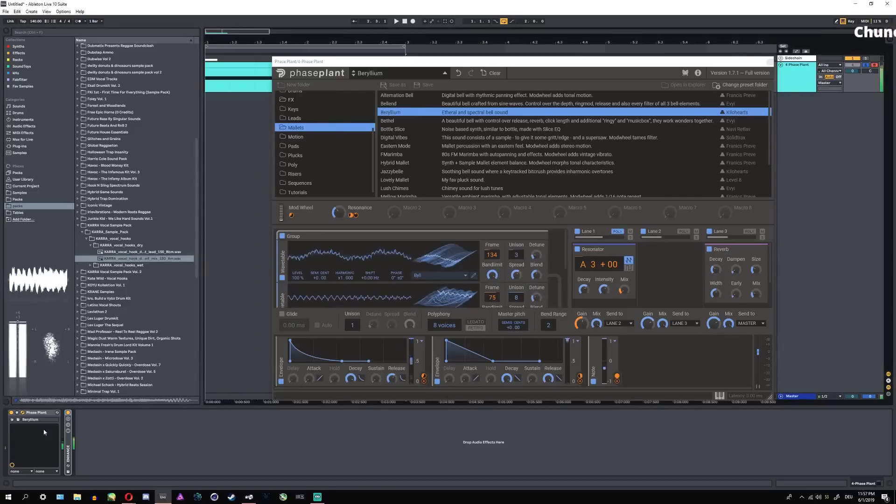
left_click(68, 413)
key("z")
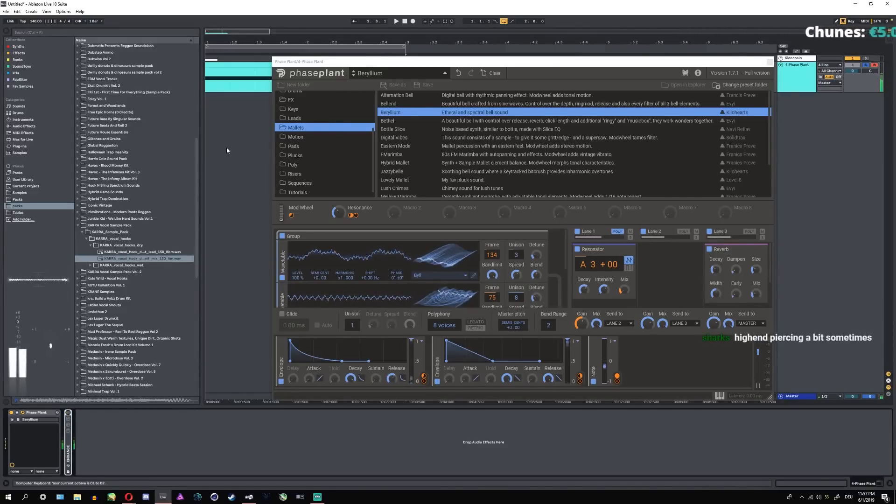
- Load the FMarimba preset, audition it and examine its Transient group's sample generator
left_click(404, 155)
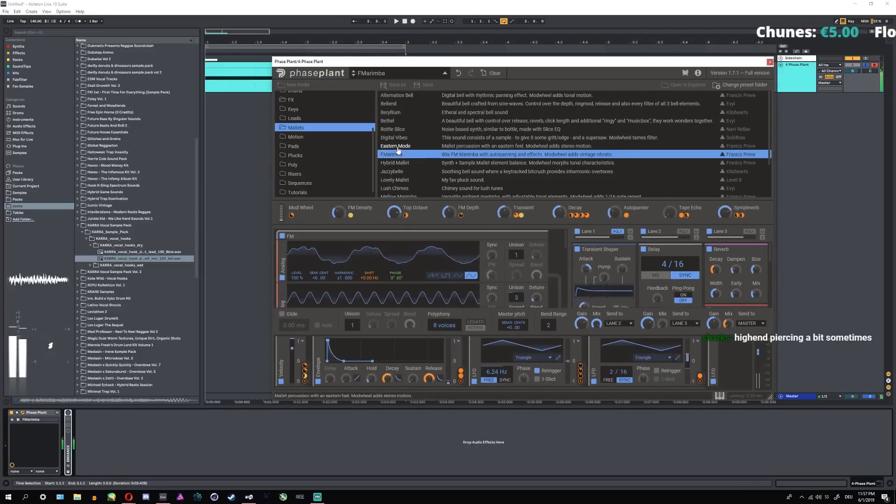
scroll(371, 260, "down", 5)
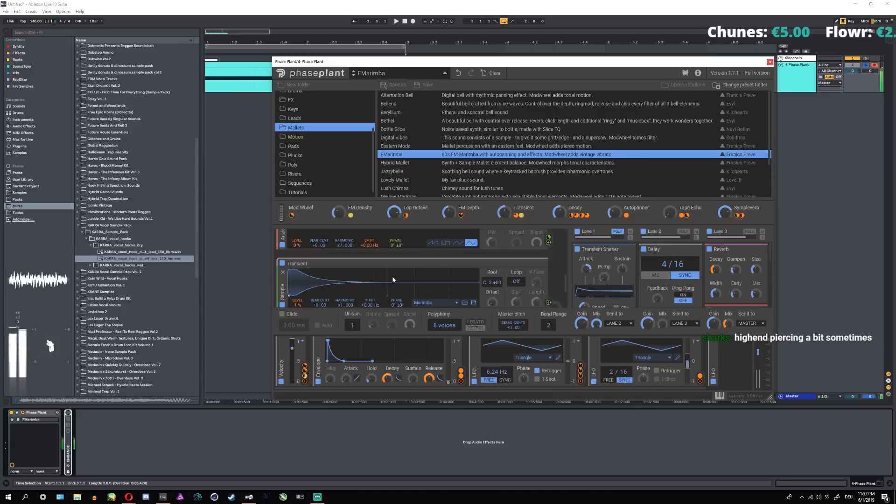
scroll(395, 159, "down", 2)
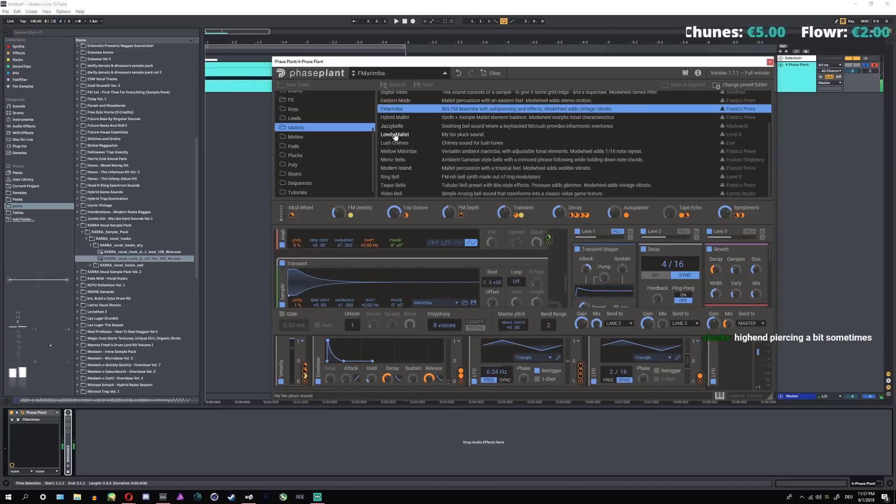
- Load the Lovely Mallet preset, audition it and examine its sample and noise generators
left_click(395, 135)
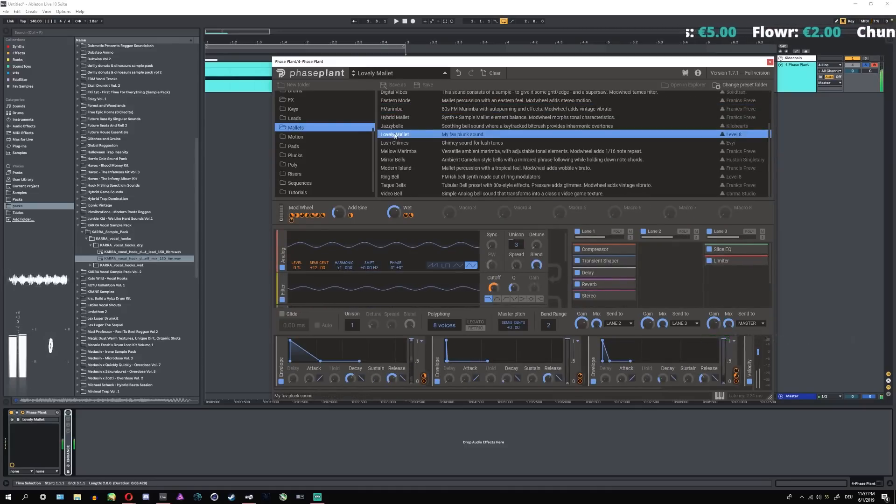
scroll(375, 265, "down", 3)
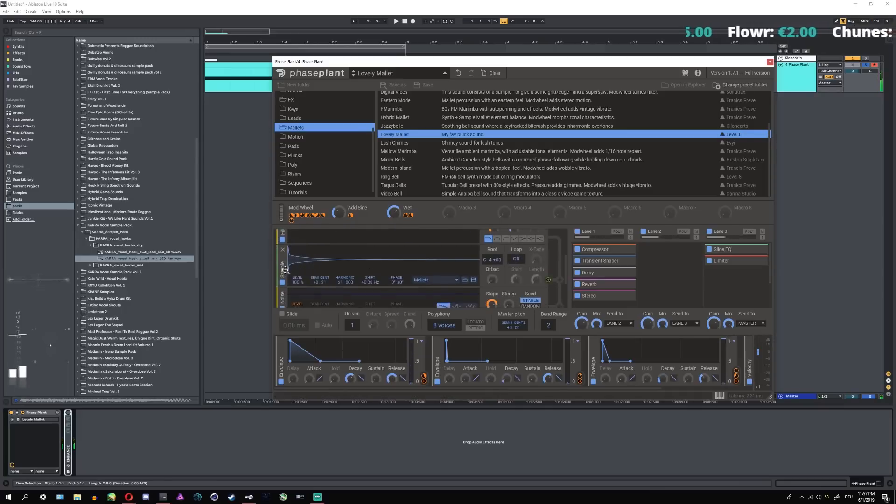
scroll(376, 264, "down", 4)
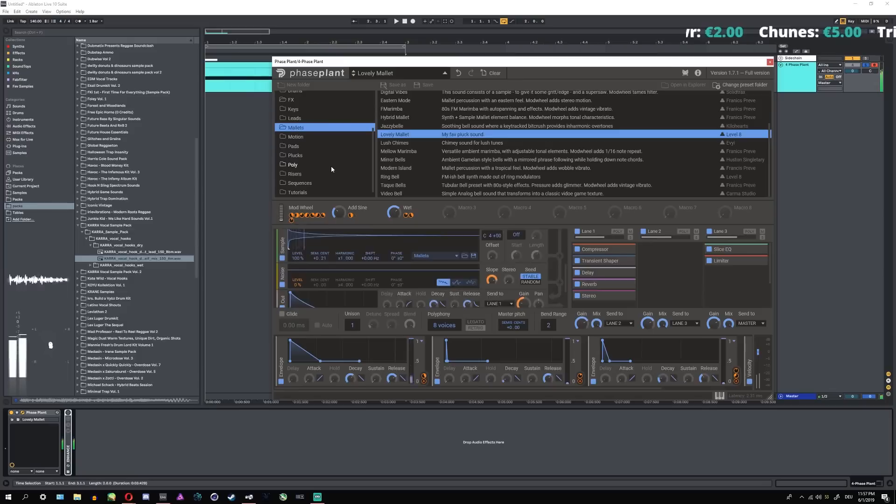
- Return the preset browser to the user presets, close it and reset the synth to an empty Init Patch
scroll(330, 164, "down", 1)
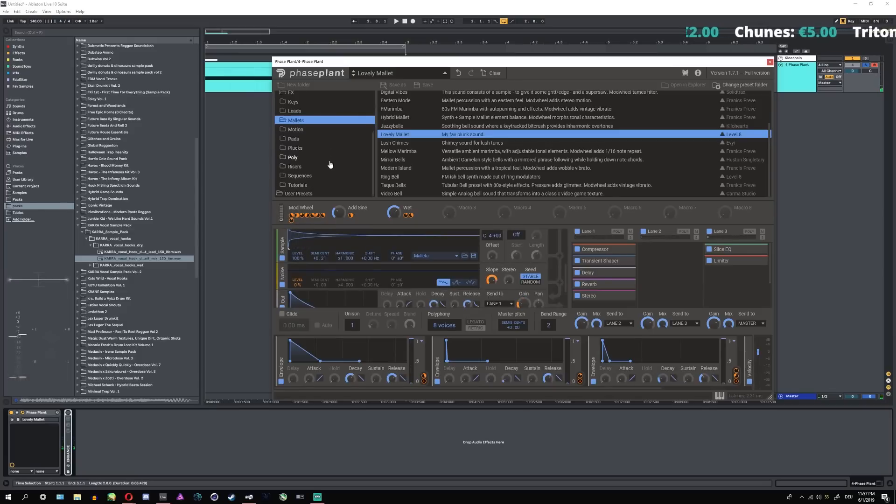
scroll(309, 156, "up", 3)
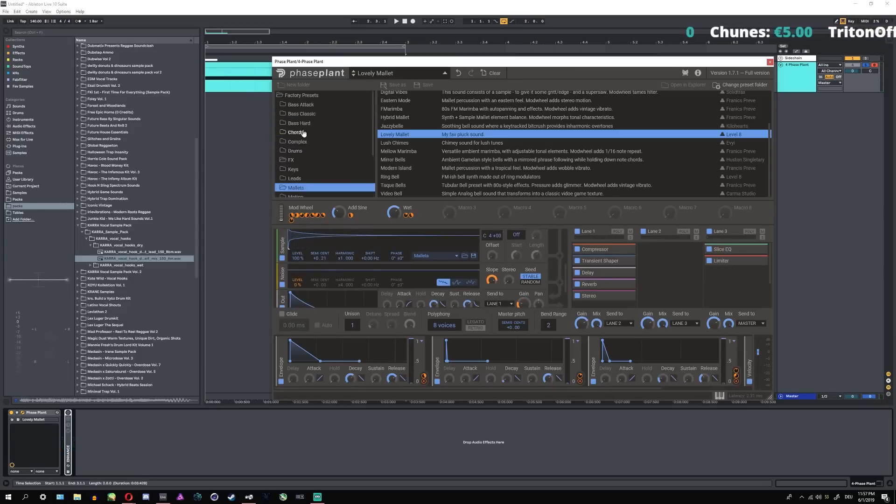
left_click(302, 95)
left_click(303, 94)
left_click(299, 103)
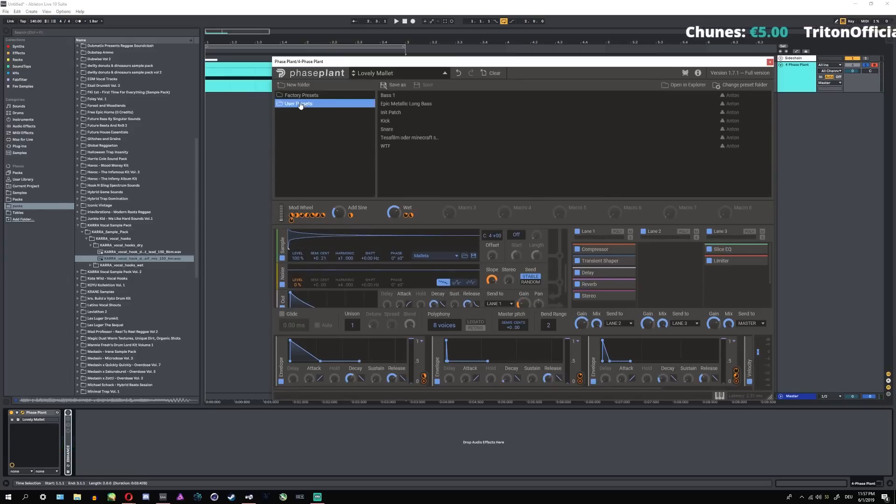
left_click(390, 73)
left_click(491, 74)
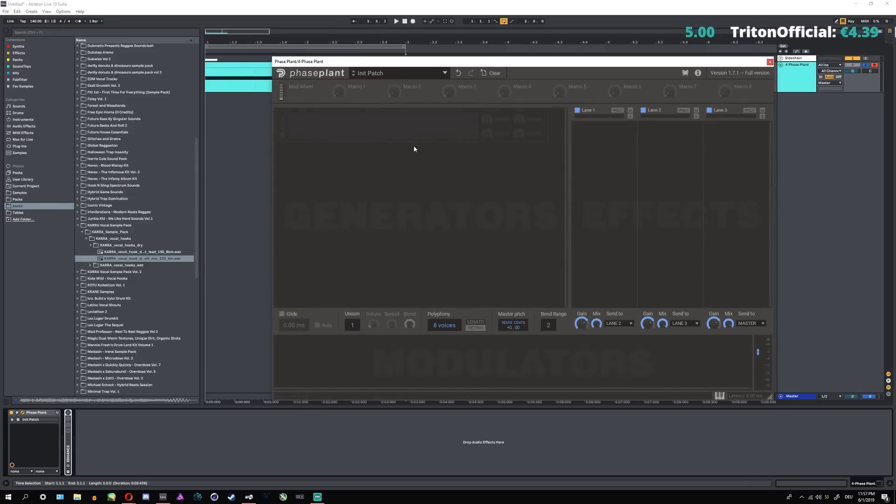
- Add an Analog saw oscillator with 8 unison voices and full stereo spread, and audition it in different octaves
left_click(409, 122)
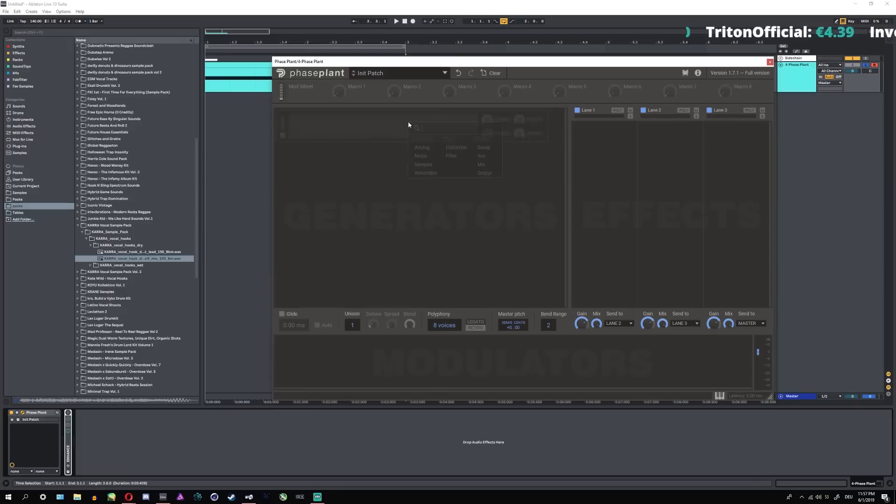
left_click(422, 147)
left_click_drag(517, 135, 547, 133)
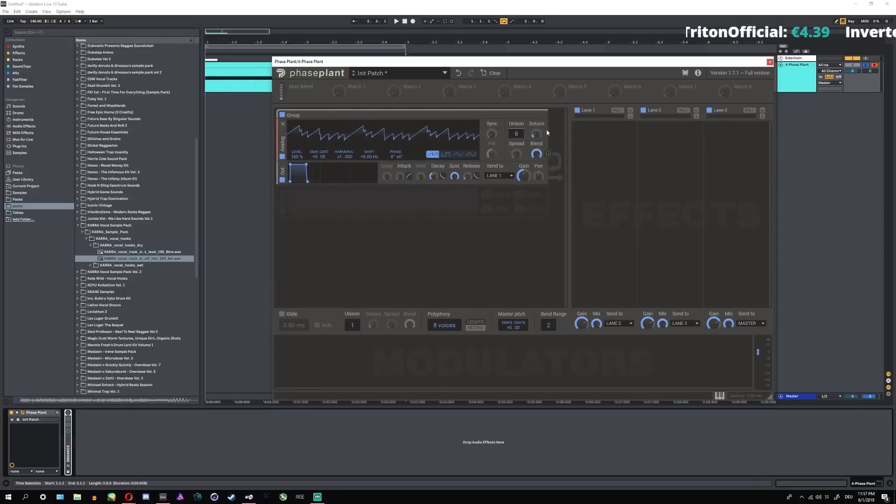
key("a")
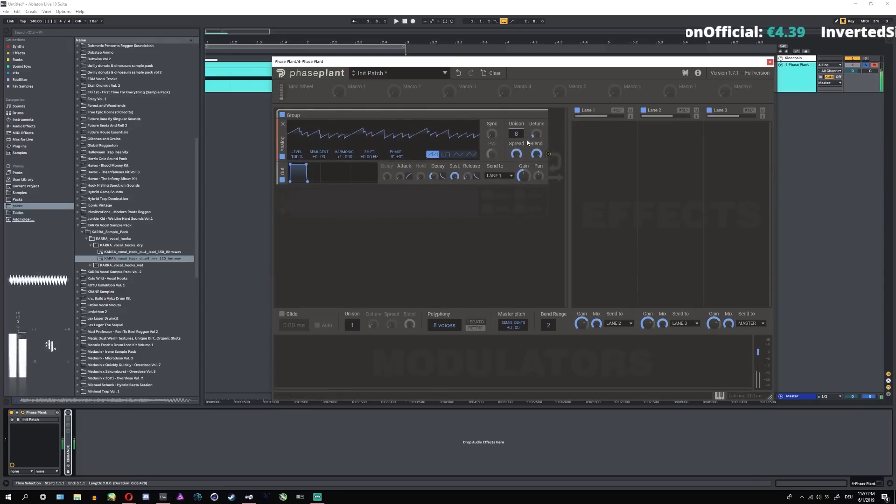
key("z")
key("a")
key("x")
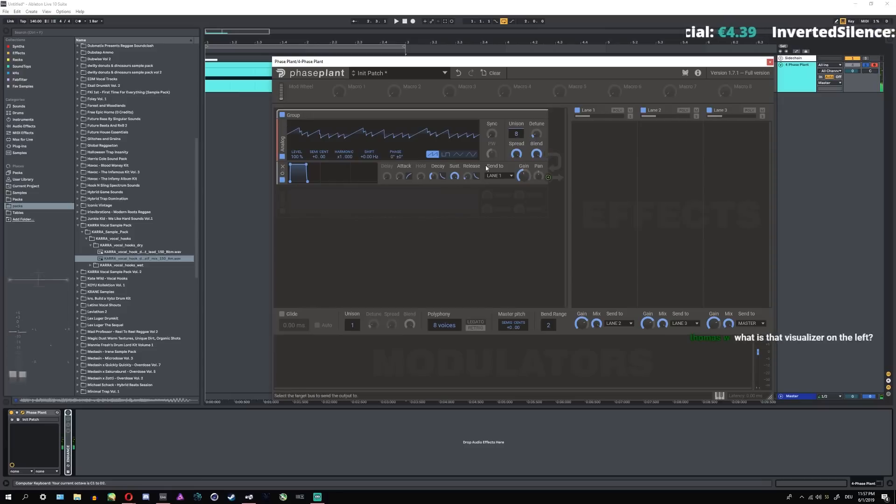
- Add a Ladder Filter to Lane 1, enable saturation and raise its drive to about 27 dB
left_click(604, 143)
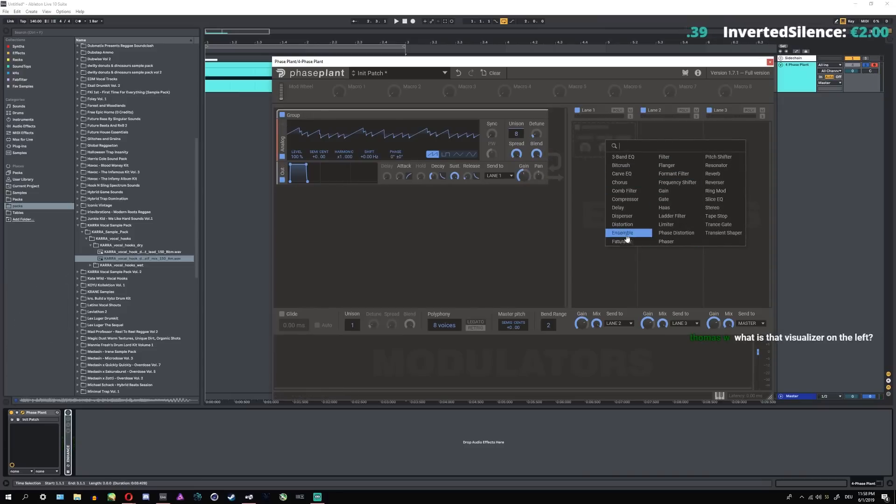
left_click(672, 216)
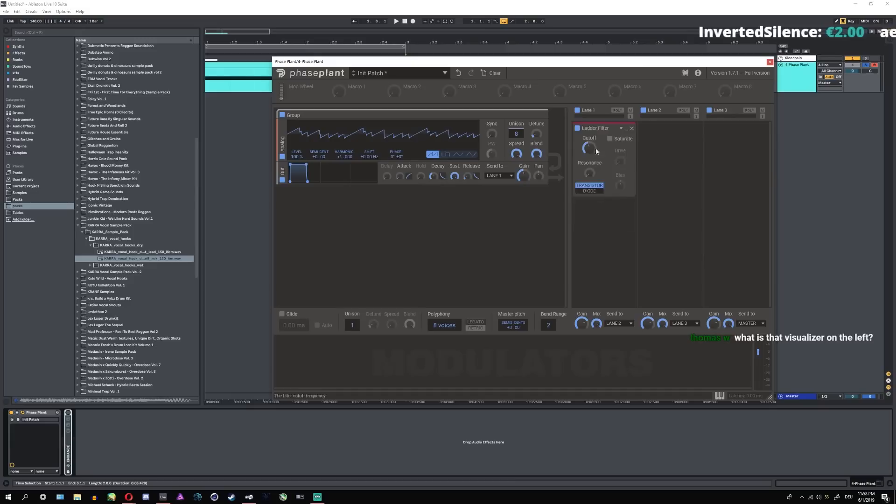
left_click(609, 139)
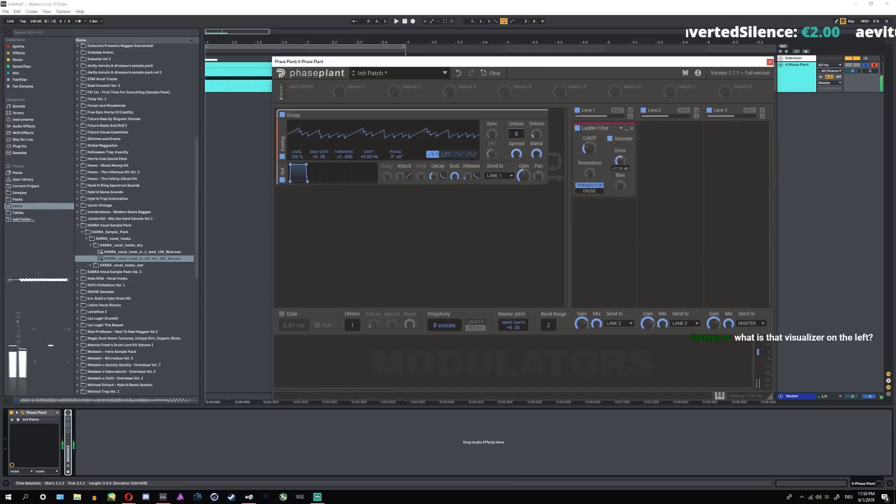
- Add an envelope with zero sustain and a lengthened attack, and route it to the Ladder Filter's cutoff
left_click(324, 338)
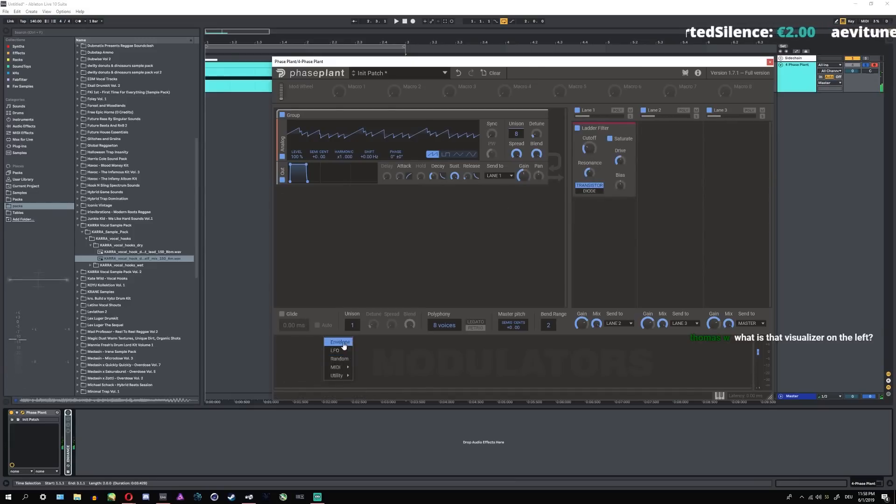
left_click(341, 344)
left_click_drag(313, 342, 312, 357)
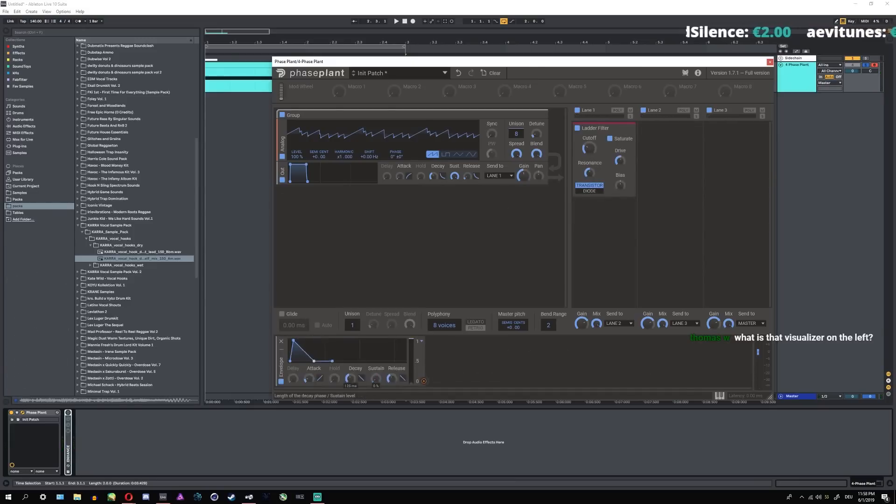
left_click_drag(424, 381, 589, 162)
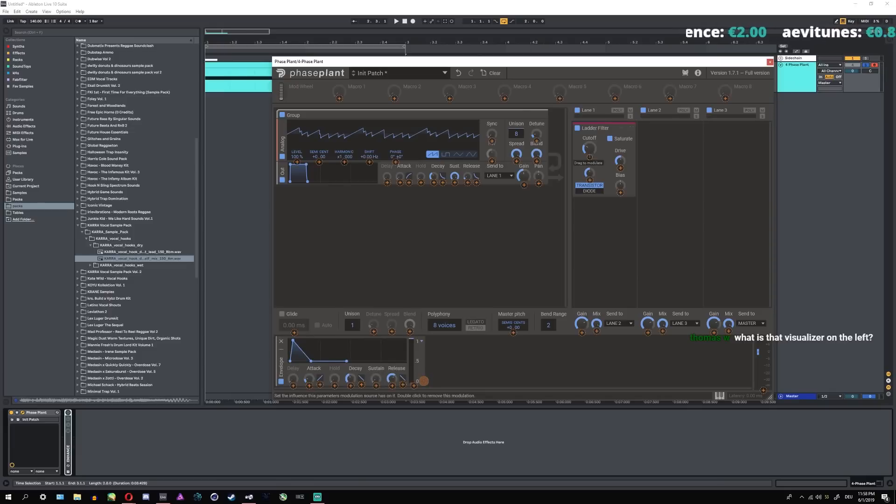
left_click_drag(309, 379, 308, 371)
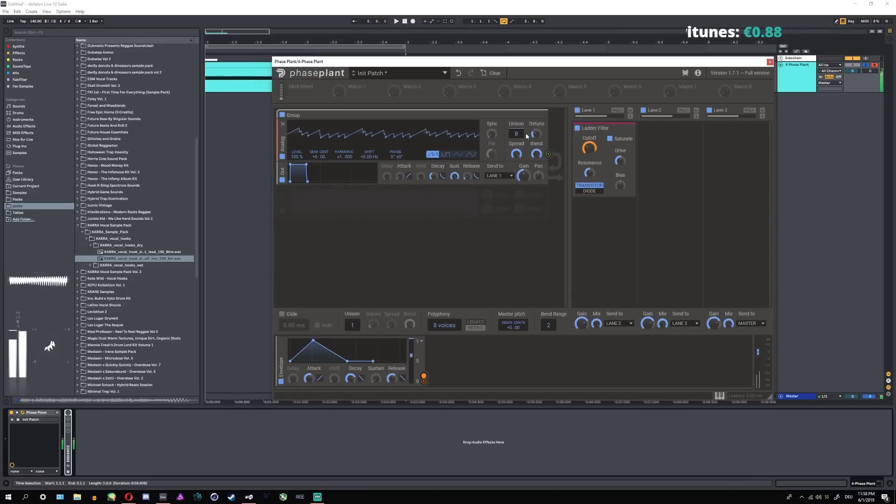
- Finish adjusting the Ladder Filter, remove it from Lane 1 and delete the saw oscillator's group
left_click_drag(619, 161, 590, 183)
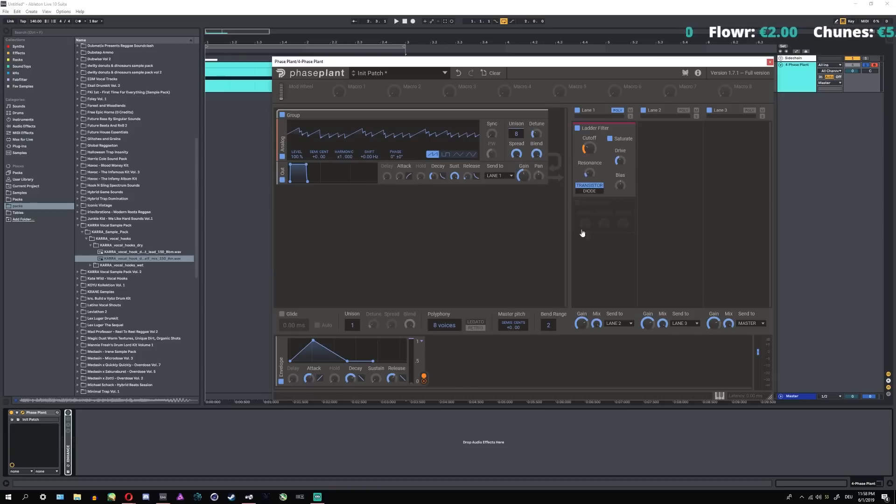
left_click(630, 128)
left_click(543, 116)
- Add an Analog oscillator to the generators and set its waveform to sine
left_click(495, 136)
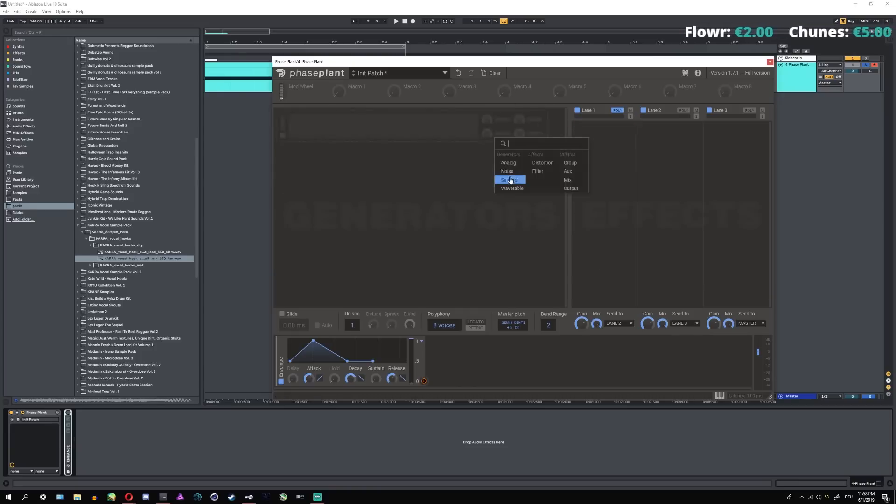
left_click(508, 163)
left_click(470, 154)
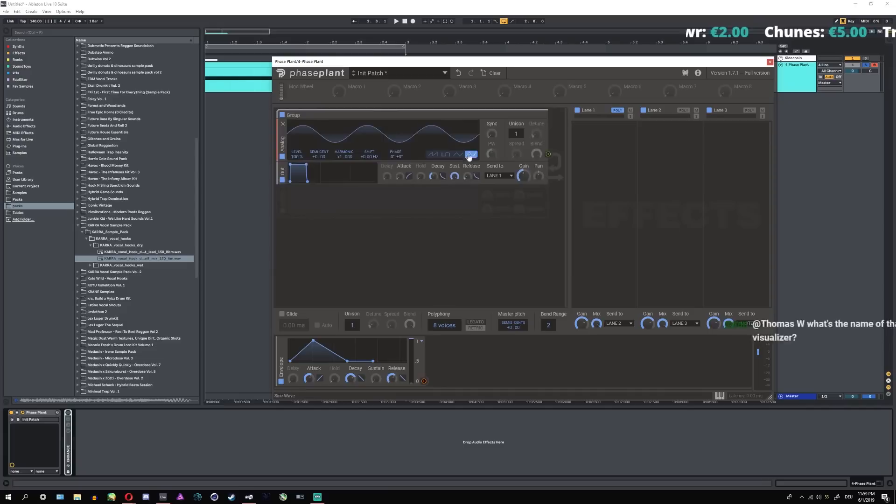
- Audition the sine oscillator in lower octaves while adjusting its output gain
key("z")
key("a")
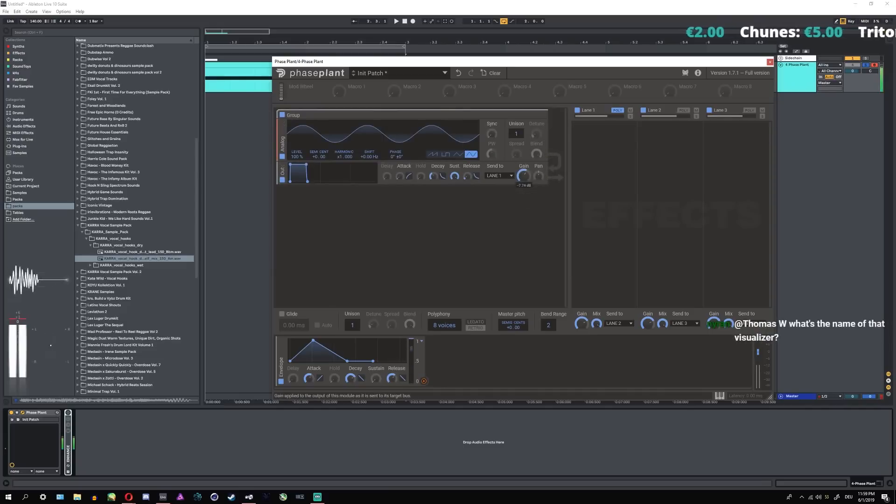
left_click_drag(520, 176, 520, 171)
key("z")
key("a")
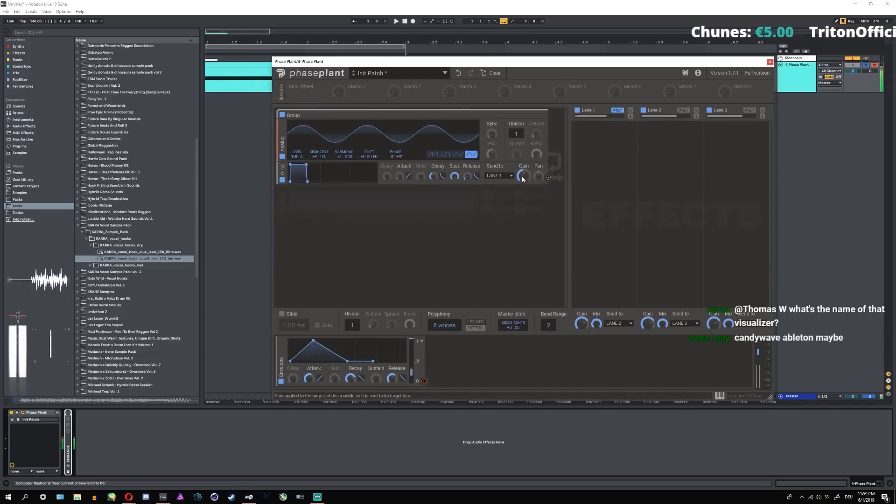
- Add a Distortion to Lane 1, set its type to Sine and adjust its drive while auditioning
left_click(635, 138)
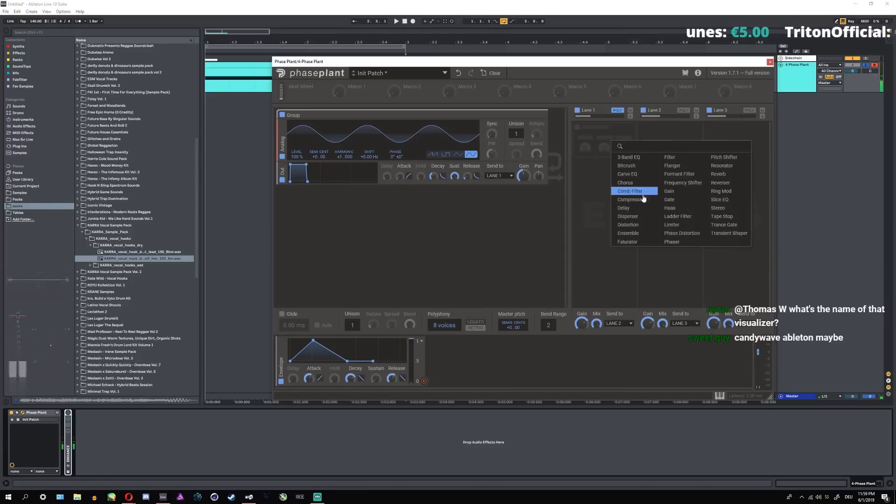
left_click(635, 225)
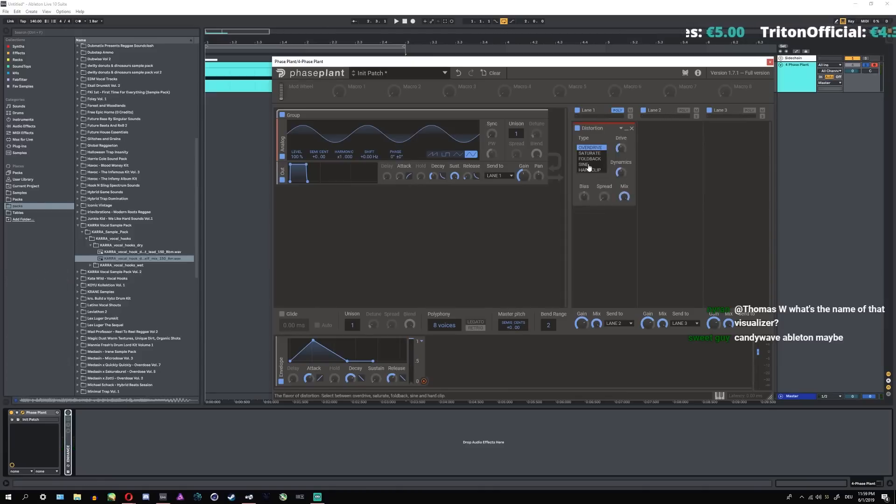
left_click(589, 164)
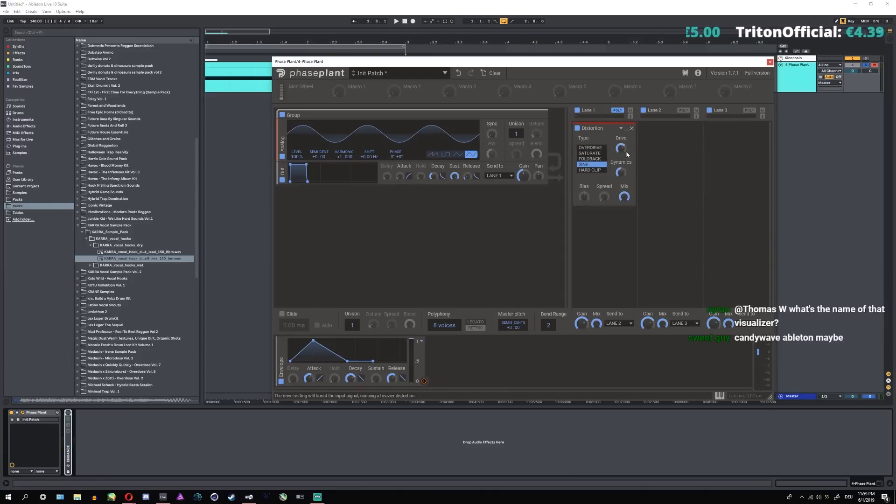
key("a")
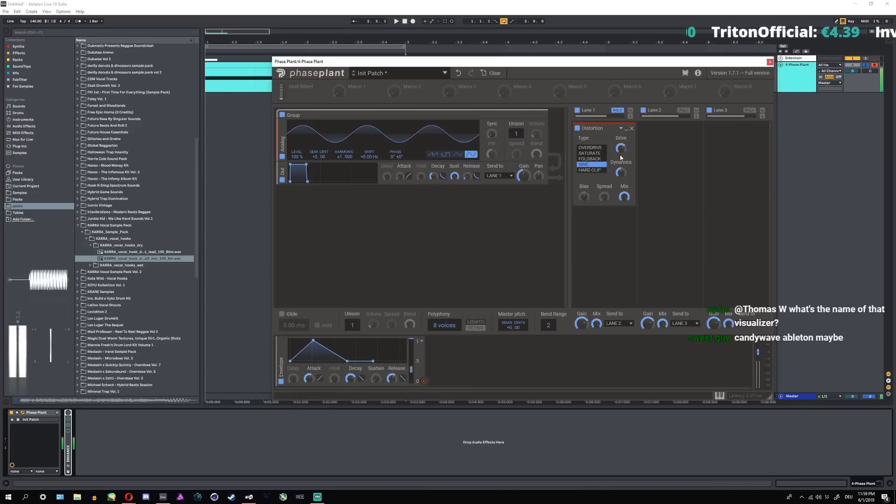
mouse_move(621, 149)
left_mouse_down()
mouse_move(620, 163)
mouse_move(621, 153)
left_mouse_up()
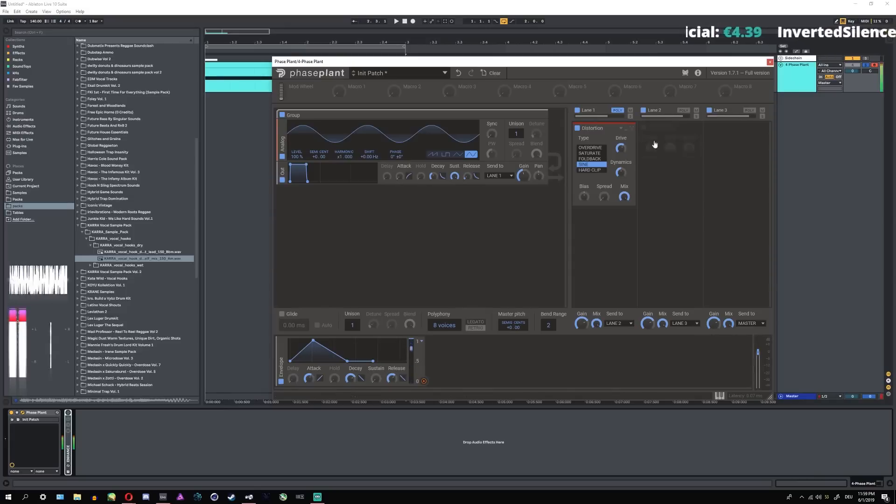
- Add a Gain effect to Lane 2 and audition the distorted sine with Lane 1's poly mode switched off
left_click(672, 132)
left_click(691, 181)
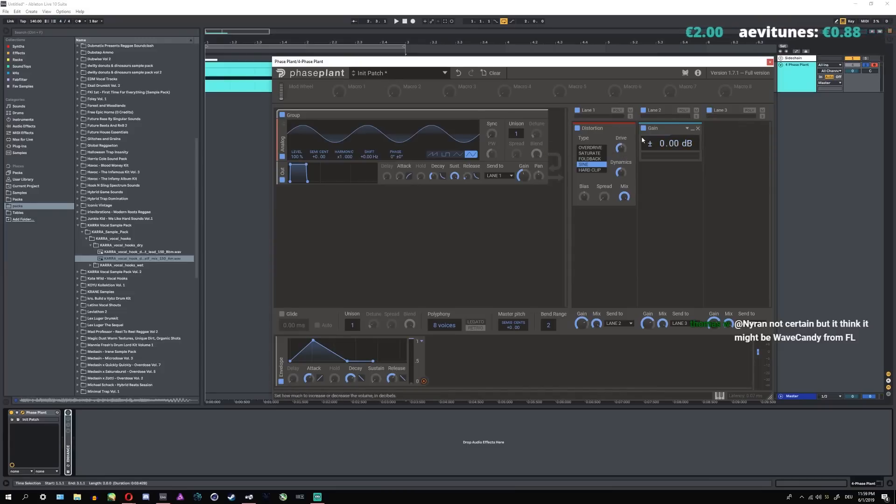
key("a")
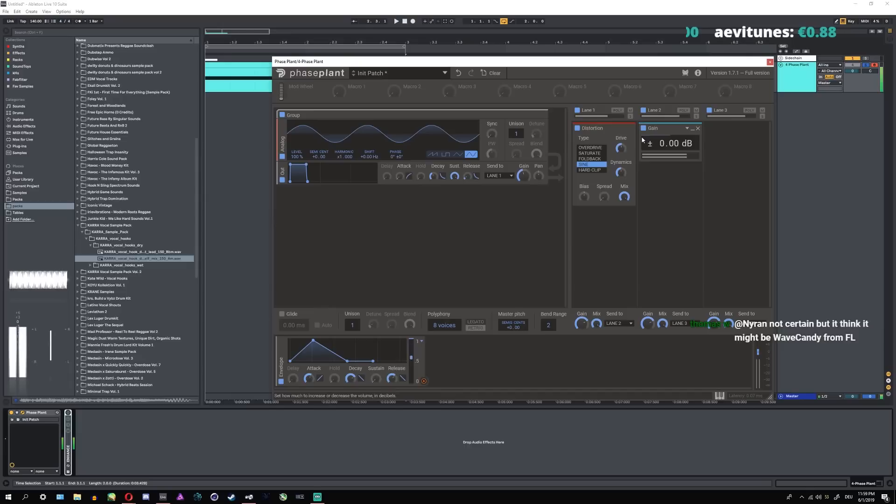
key("a")
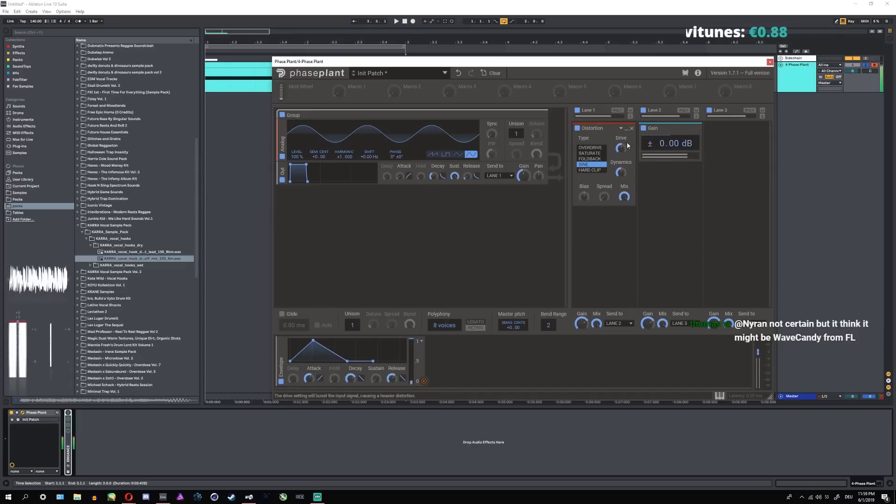
- Bypass Lane 1's Distortion, insert kHs Distortion on the track after Phase Plant for comparison, and switch that device off
left_click(578, 128)
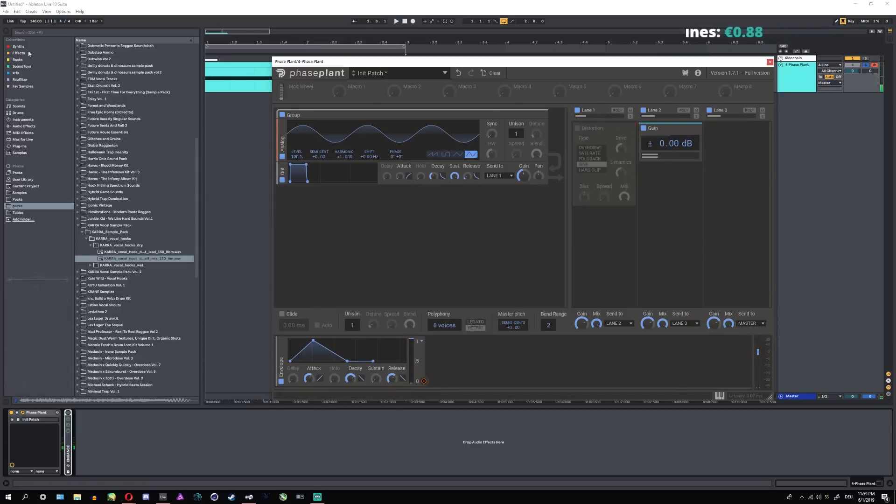
left_click(22, 66)
left_click(15, 73)
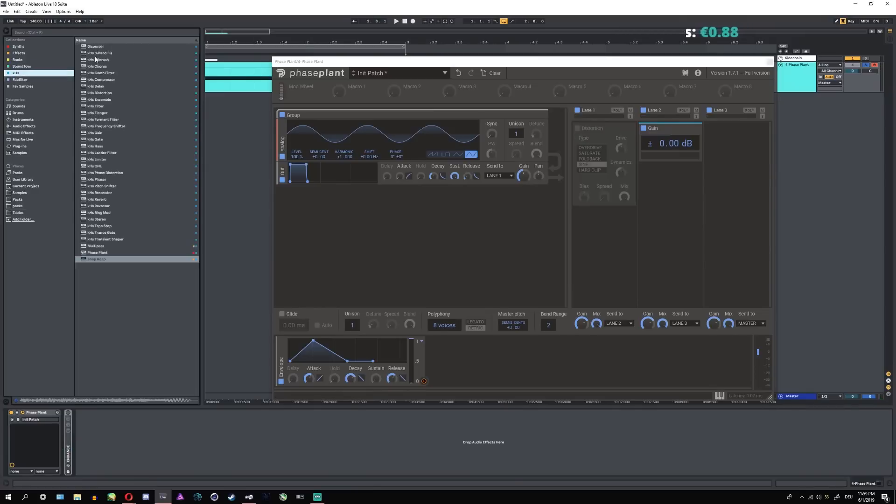
left_click(101, 95)
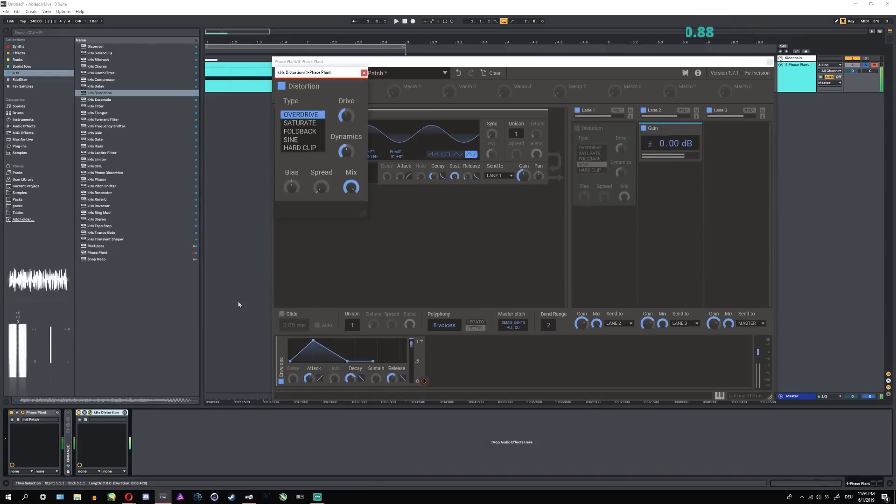
left_click(80, 420)
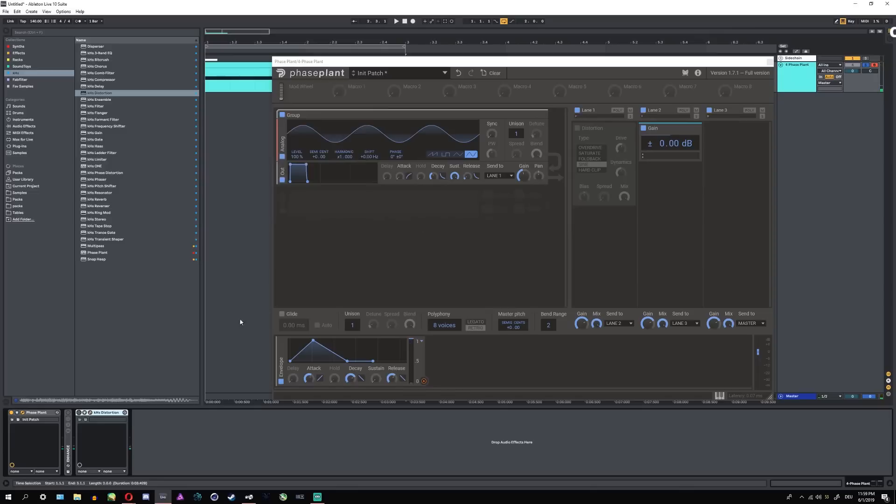
- Re-enable Lane 1's Distortion with the Overdrive type and lower Lane 2's Gain to -9.57 dB
left_click(577, 129)
left_click(590, 148)
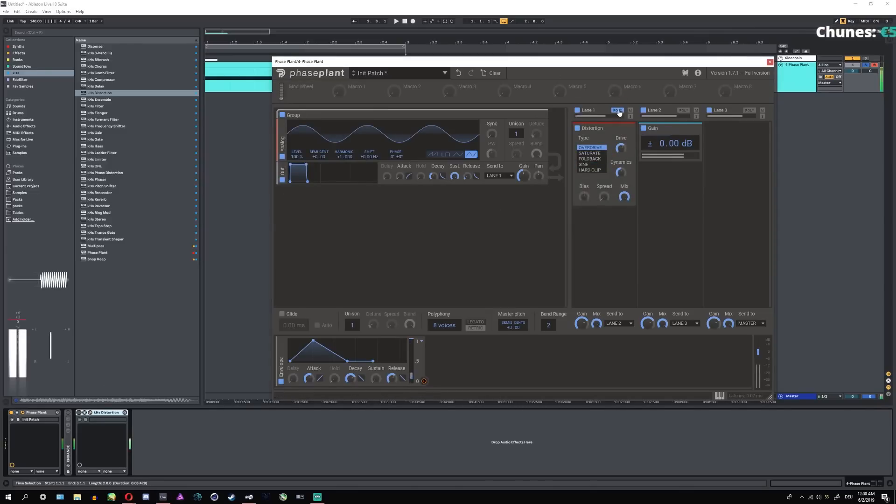
left_click_drag(670, 143, 670, 162)
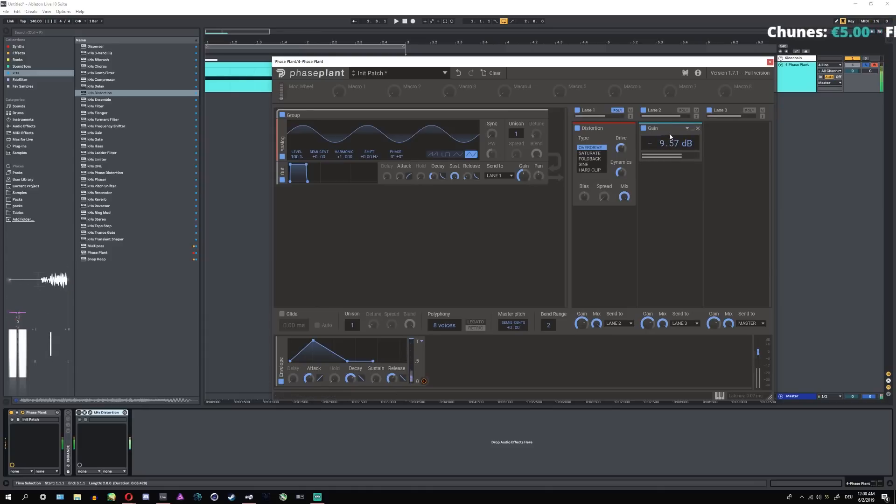
- Try the Saturate and Foldback types on Lane 1's Distortion, settle on Sine and adjust its drive while auditioning
left_click(592, 154)
left_click(590, 159)
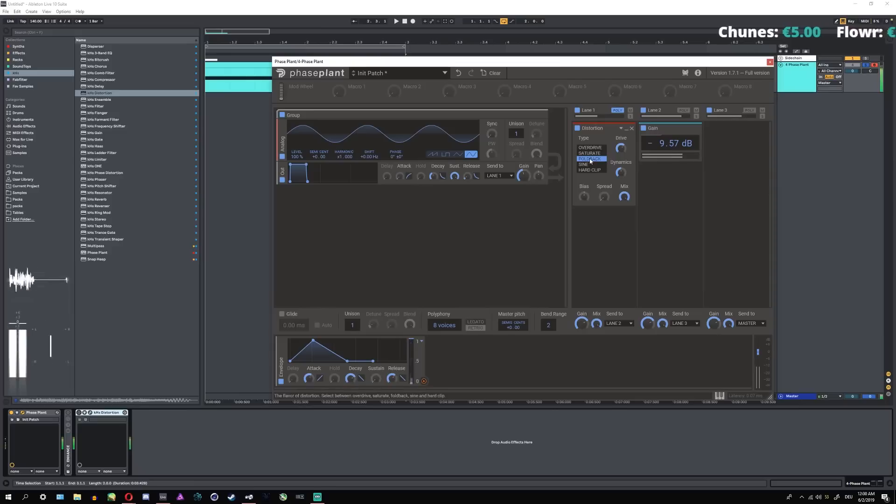
left_click(592, 164)
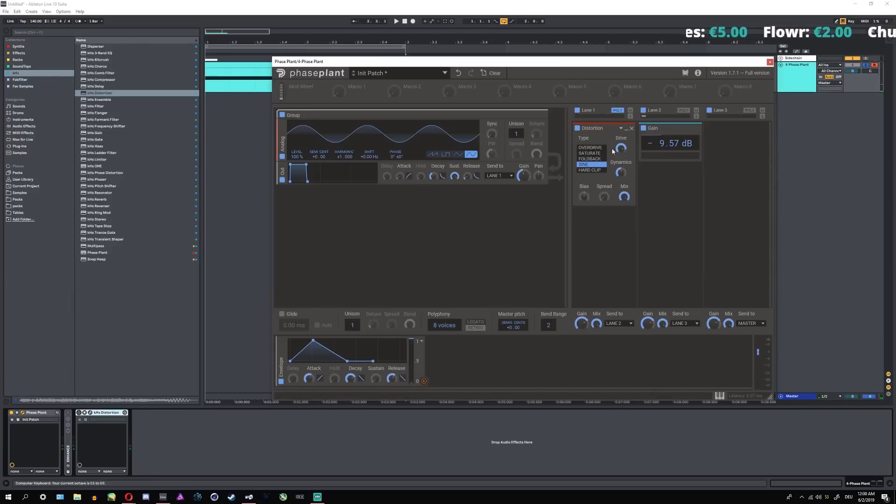
key("a")
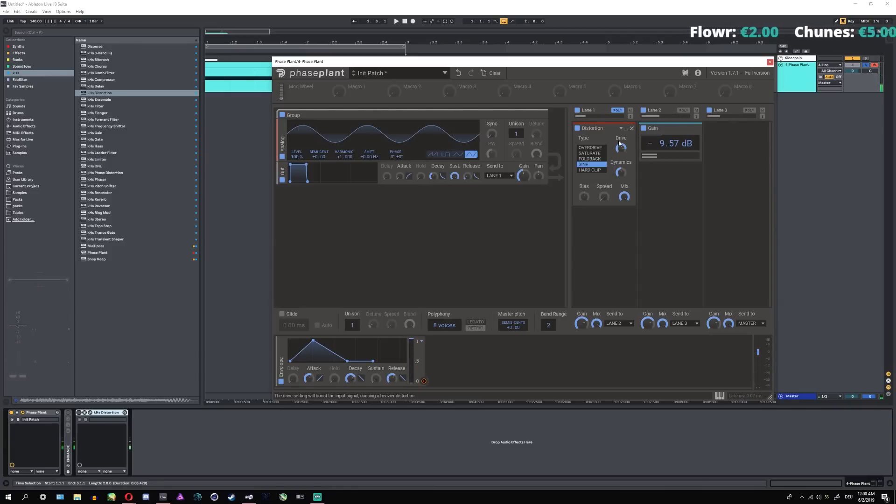
key("a")
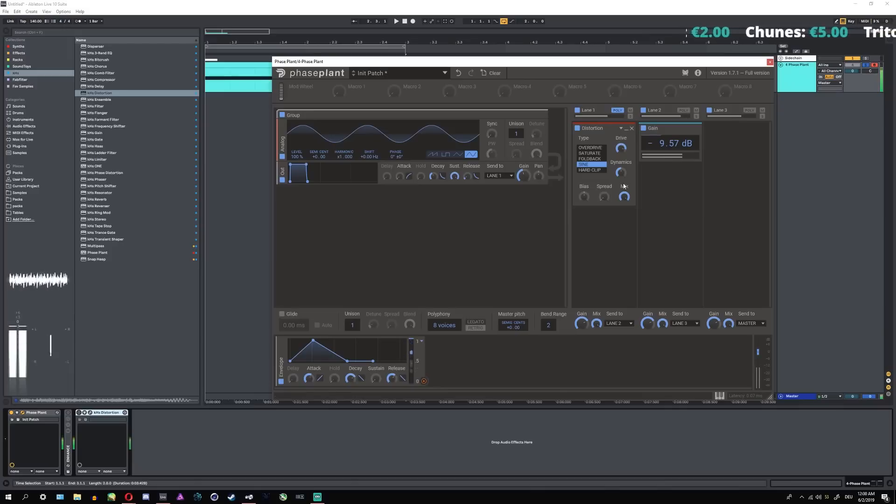
left_click_drag(622, 148, 622, 158)
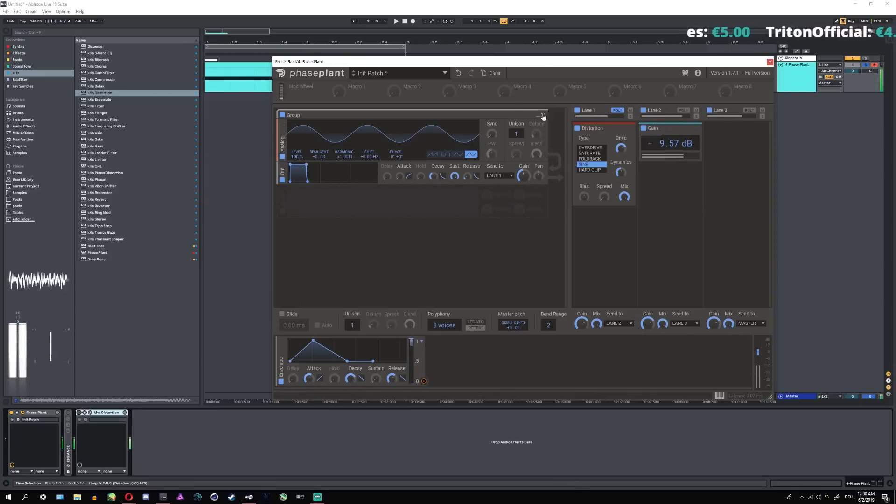
- Reset the synth to an empty Init Patch and add a 3-Band EQ with a mid cut and a Bitcrush to Lane 1
left_click(492, 74)
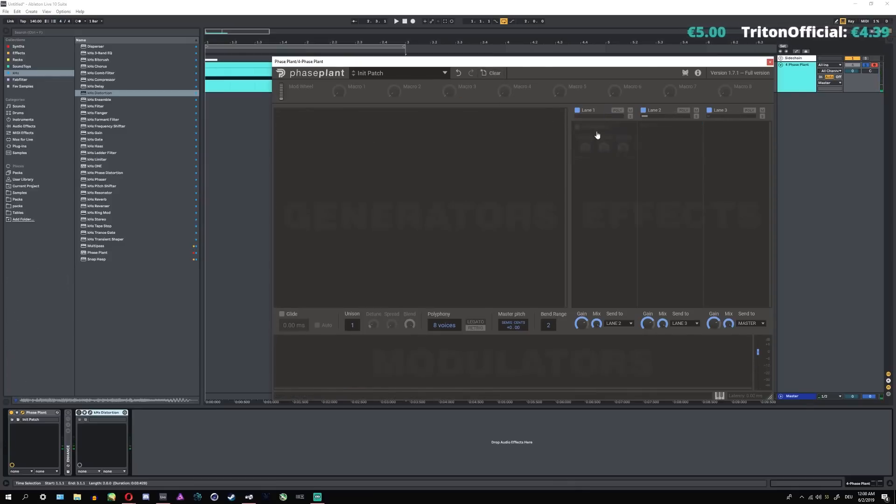
left_click(596, 137)
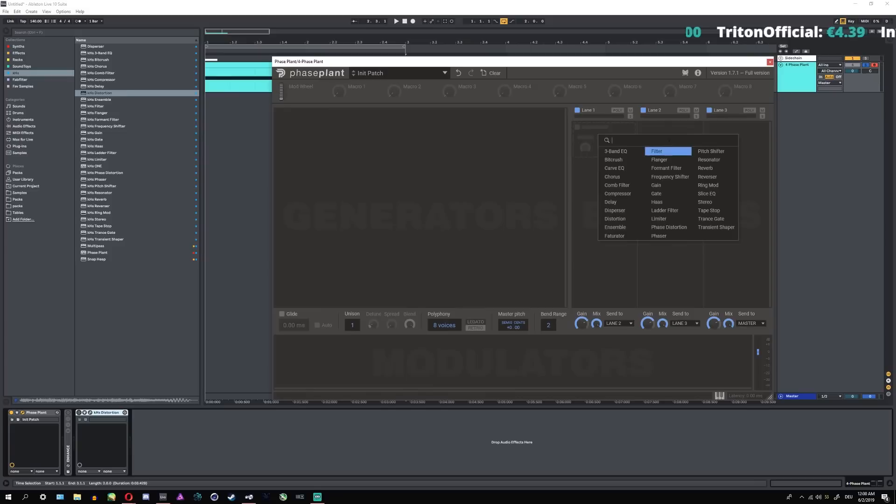
left_click(623, 152)
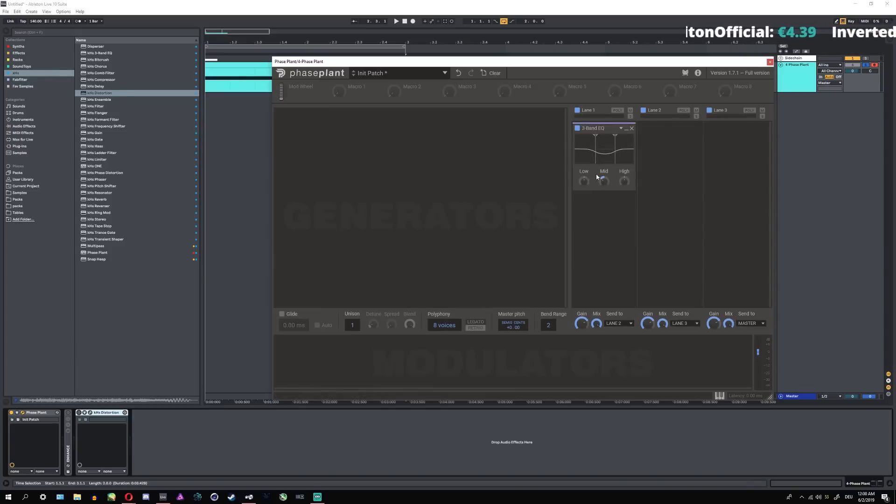
left_click(619, 198)
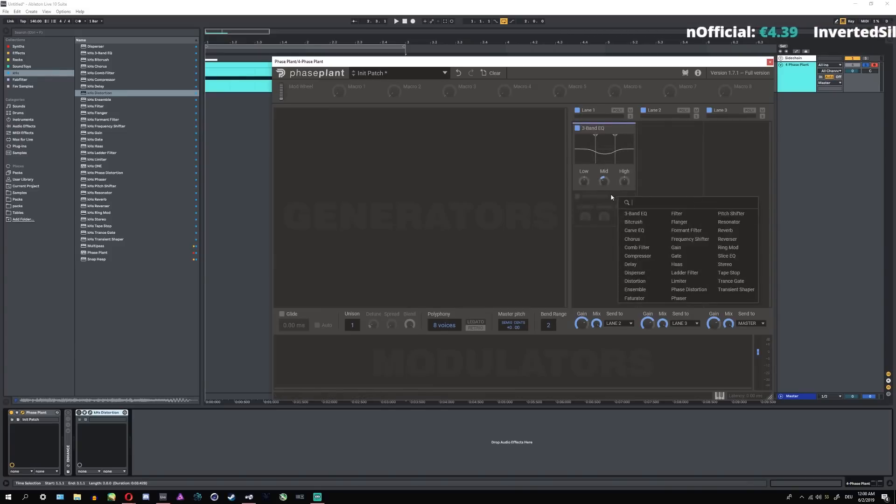
left_click(638, 223)
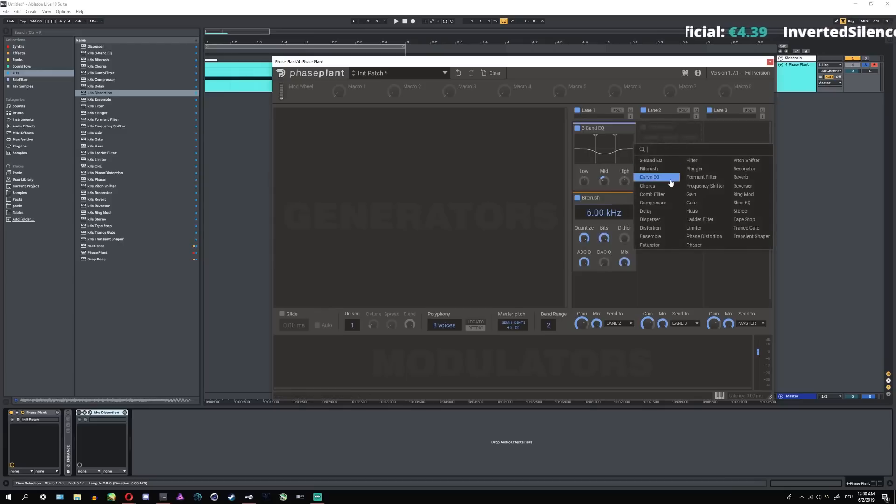
- Add a Carve EQ to Lane 2 and draw a wavy freehand curve with the Pencil tool, closing its editor when done
left_click(644, 137)
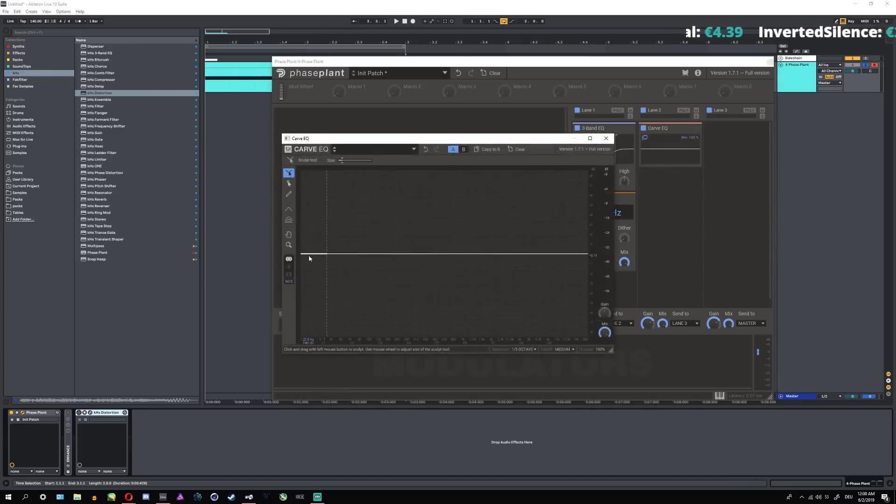
mouse_move(333, 254)
left_mouse_down()
mouse_move(334, 266)
mouse_move(350, 222)
mouse_move(492, 214)
mouse_move(614, 228)
left_mouse_up()
left_click(289, 194)
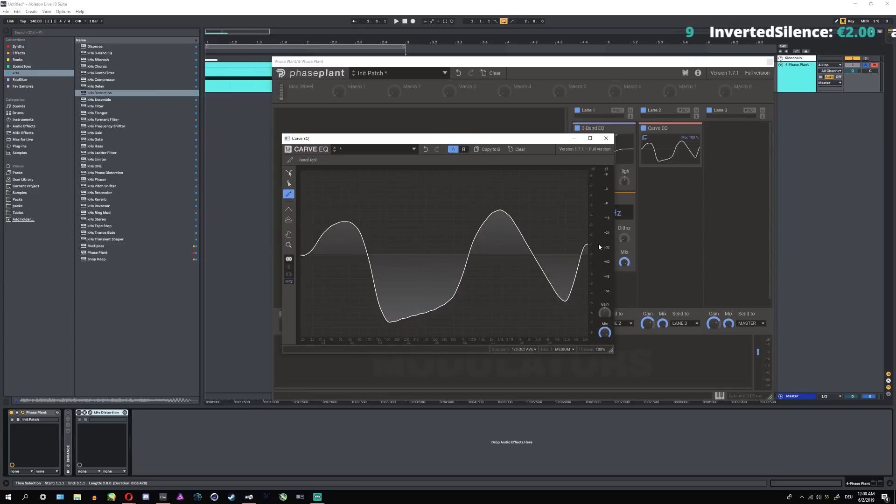
left_click(605, 138)
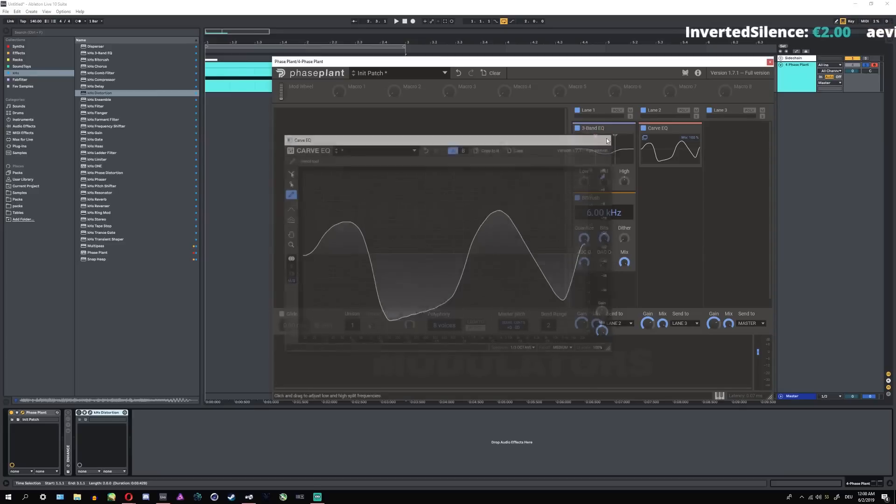
- Check the application volume levels in the Windows Volume Mixer and close it
right_click(818, 497)
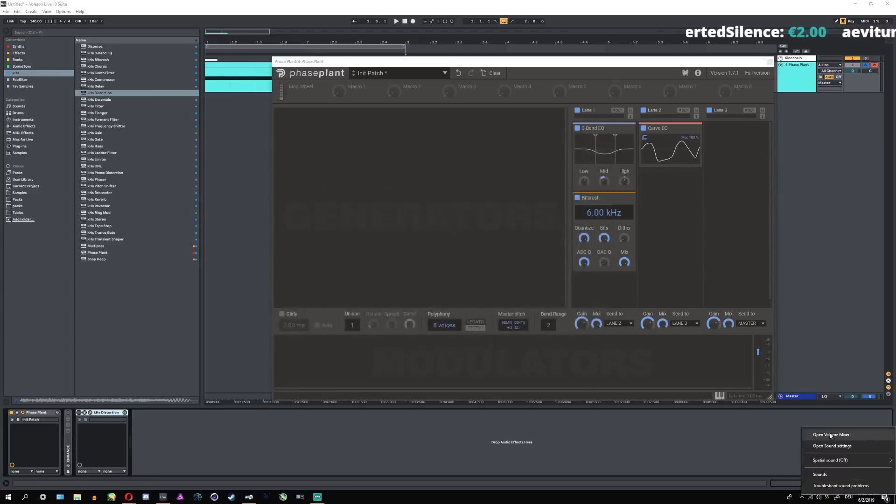
left_click(807, 483)
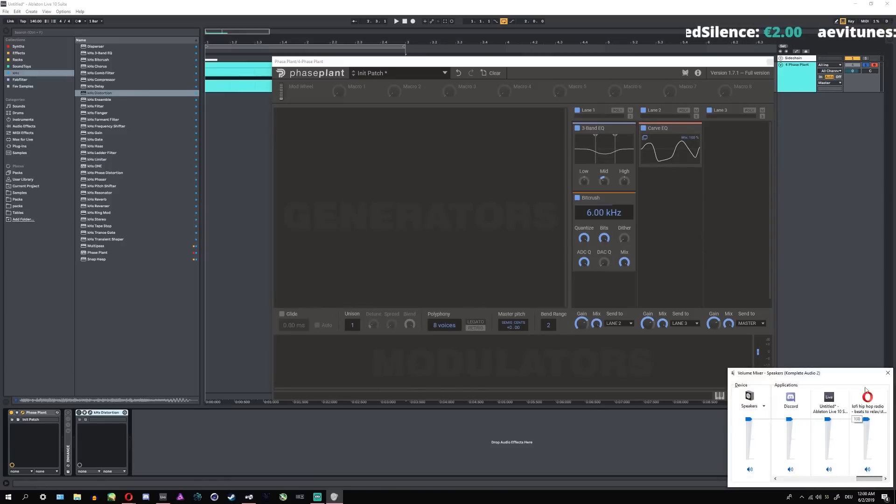
left_click(887, 372)
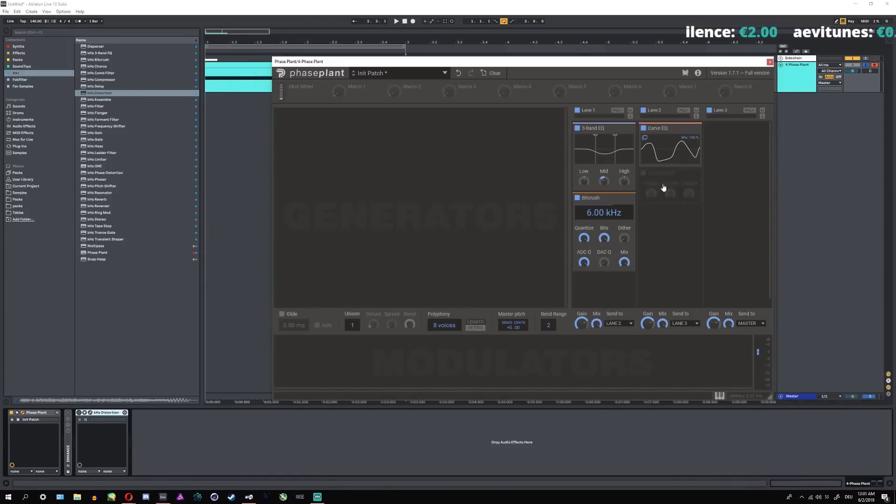
- Add an Analog saw generator and remove the existing effects from Lane 1 and Lane 2
left_click(317, 496)
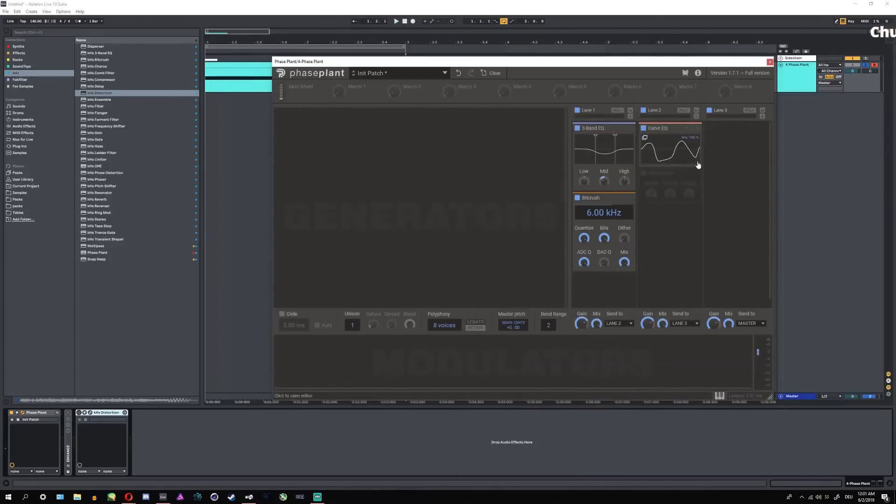
left_click(391, 140)
left_click(406, 163)
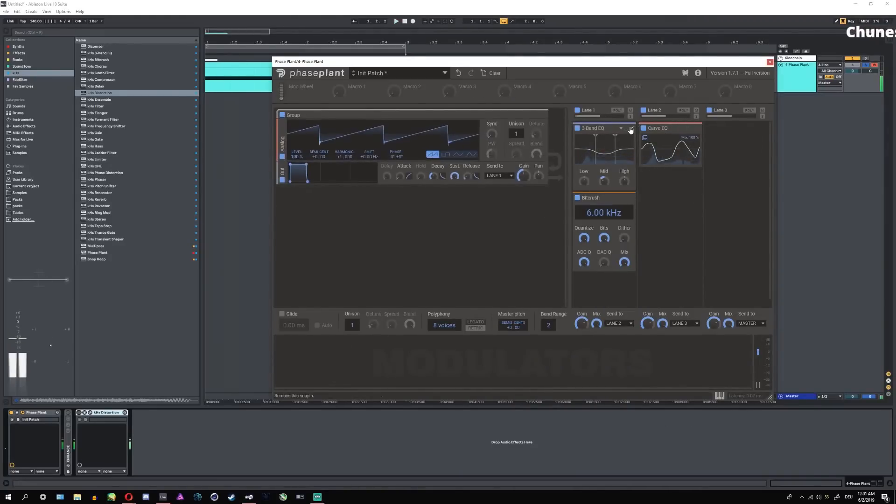
left_click(629, 128)
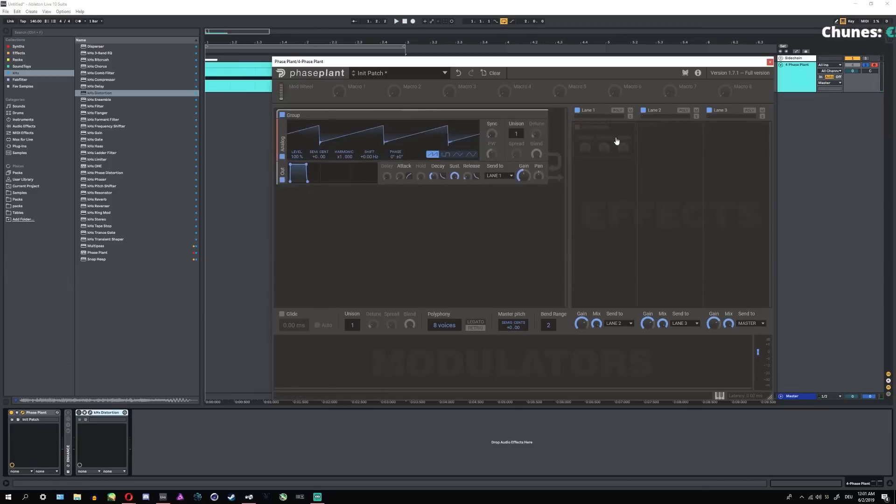
- Try a Chorus on the empty Lane 1 and remove it again
left_click(617, 144)
left_click(634, 181)
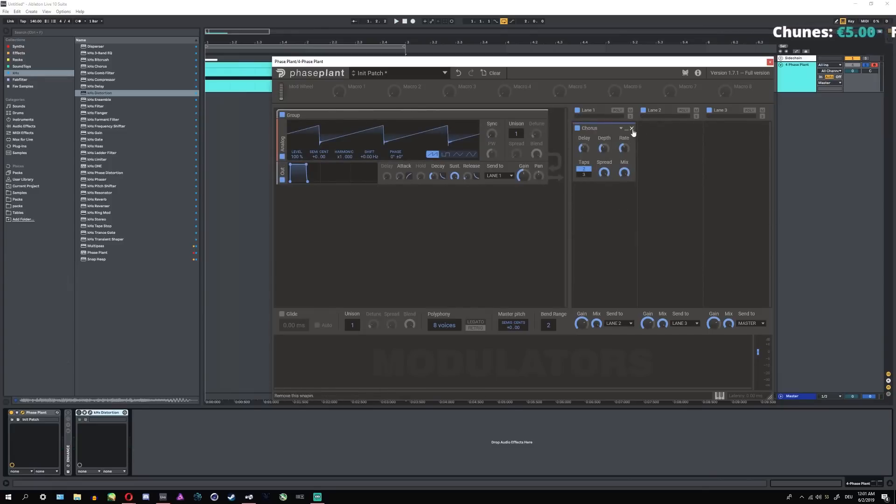
left_click(632, 129)
left_click(604, 143)
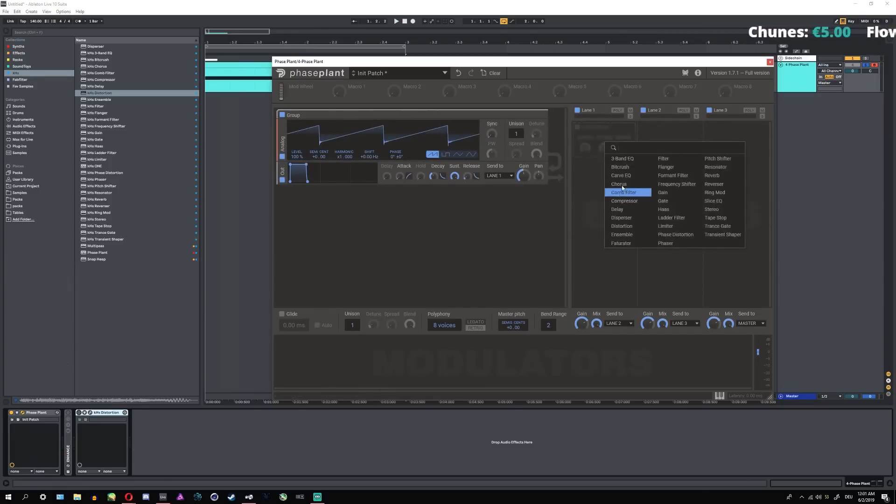
left_click(622, 188)
left_click(633, 130)
- Try a Compressor and a Delay in turn on Lane 1, removing each one after viewing its controls
left_click(613, 140)
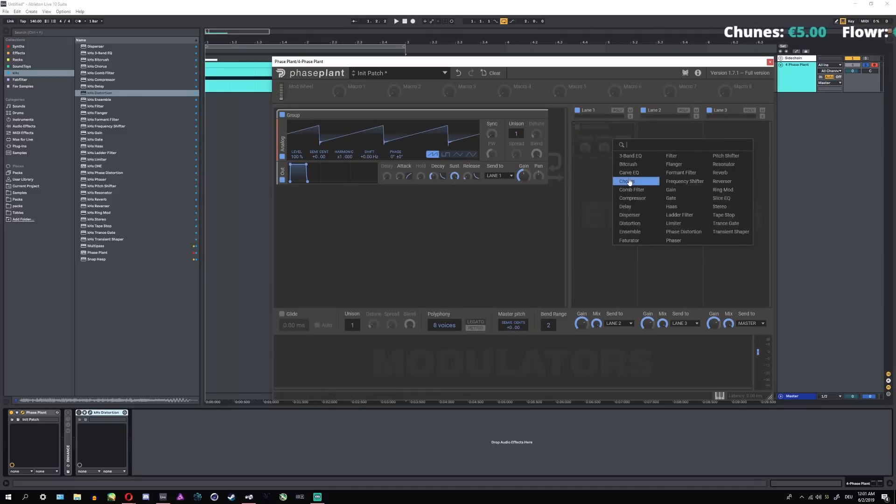
left_click(634, 201)
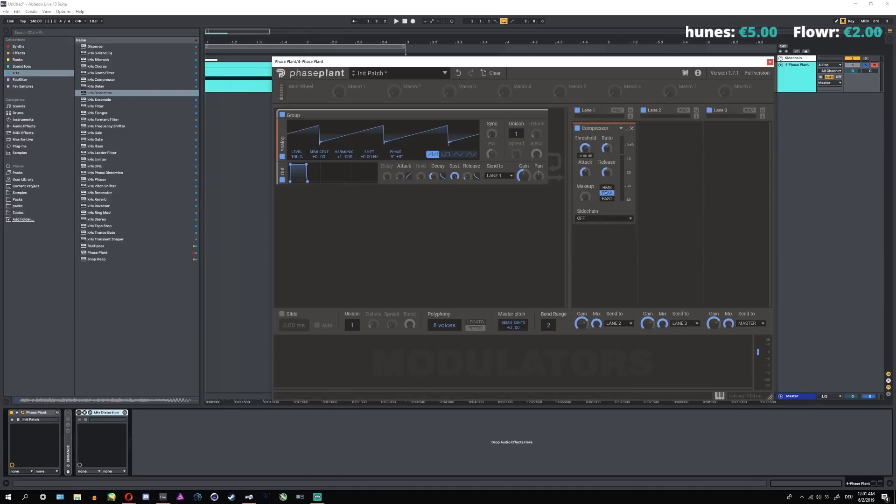
left_click(631, 129)
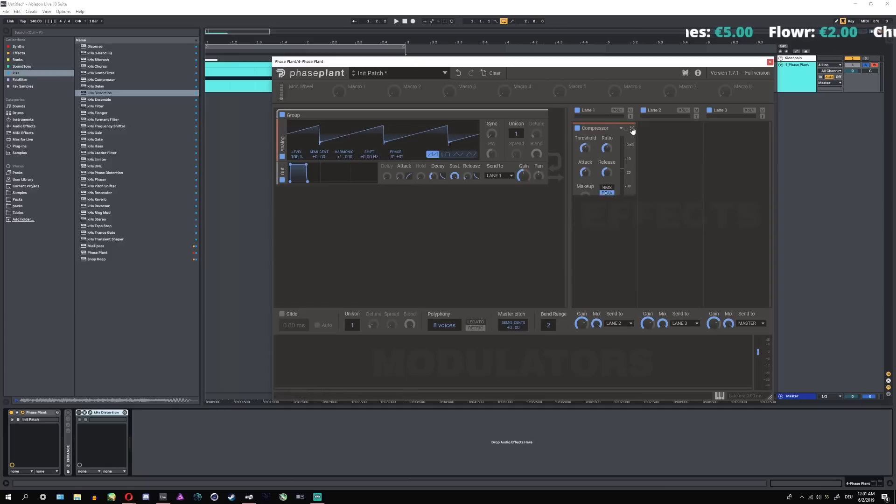
left_click(614, 149)
left_click(639, 218)
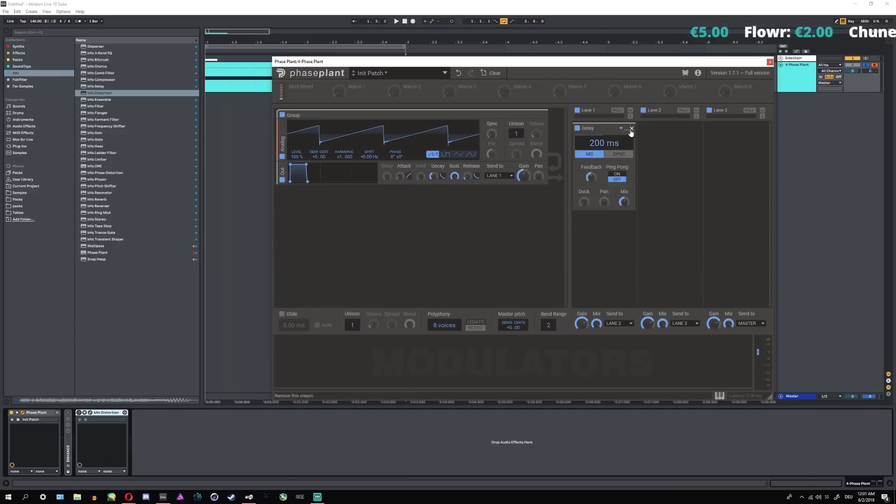
left_click(631, 128)
- Try a Disperser set to 358 Hz and a default Distortion in turn on Lane 1, removing each
left_click(620, 166)
left_click(615, 207)
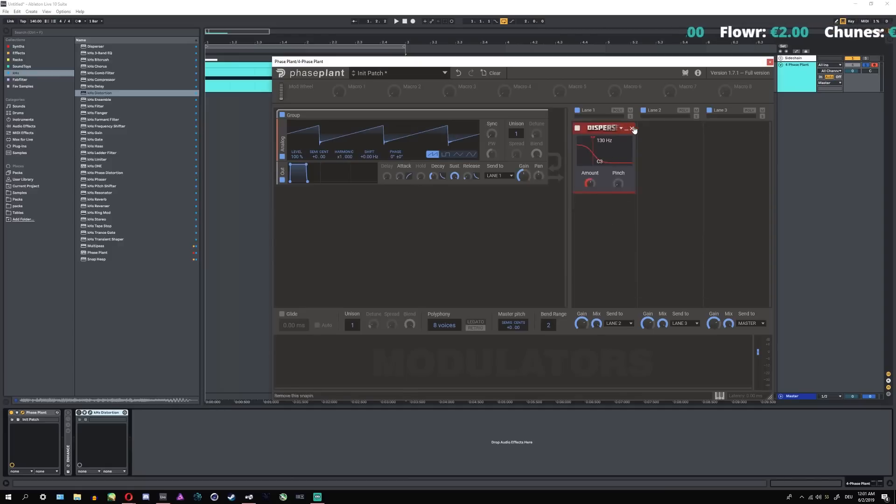
left_click_drag(605, 144, 614, 144)
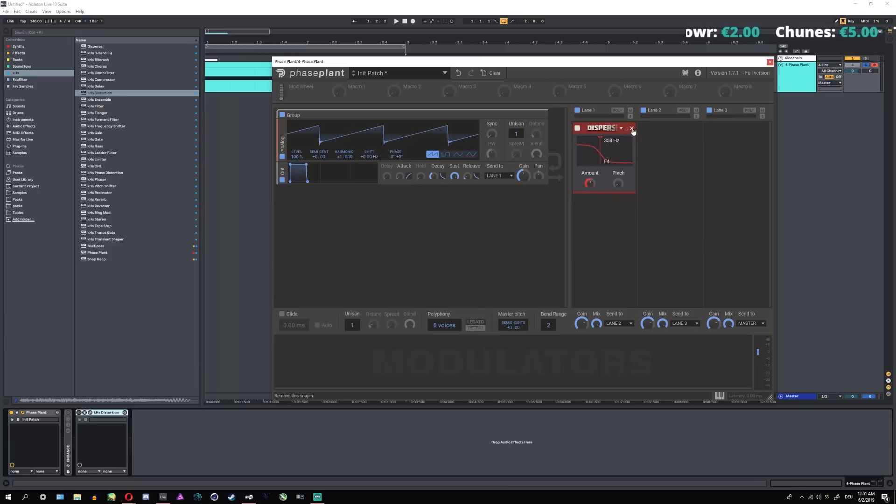
left_click(631, 128)
left_click(610, 145)
left_click(625, 227)
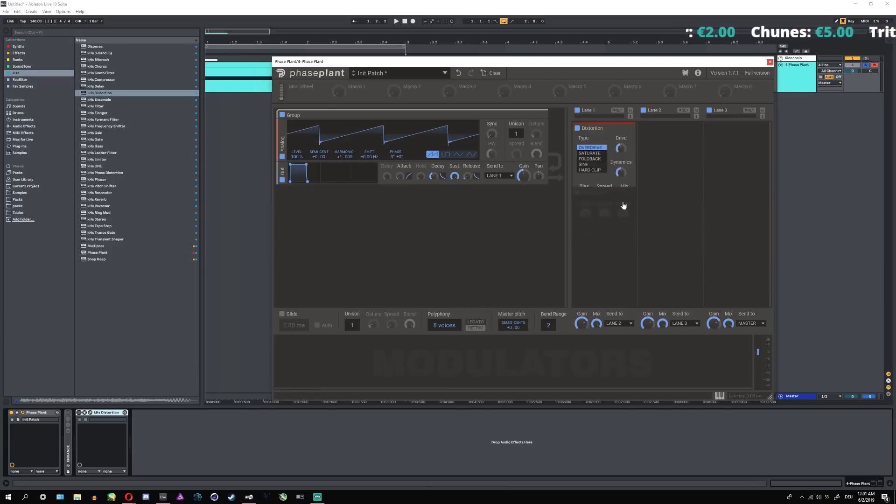
left_click(632, 128)
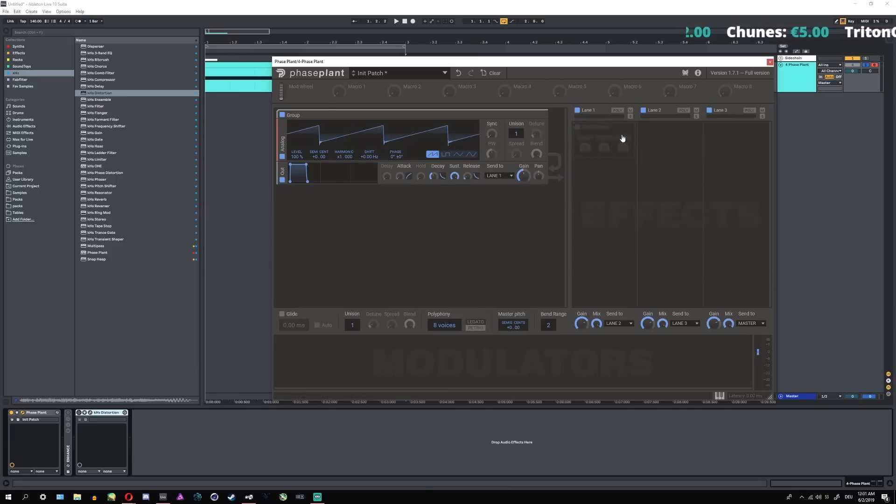
- Add a Faturator to Lane 1 and audition it with the saw at a lower octave
left_click(623, 138)
left_click(617, 243)
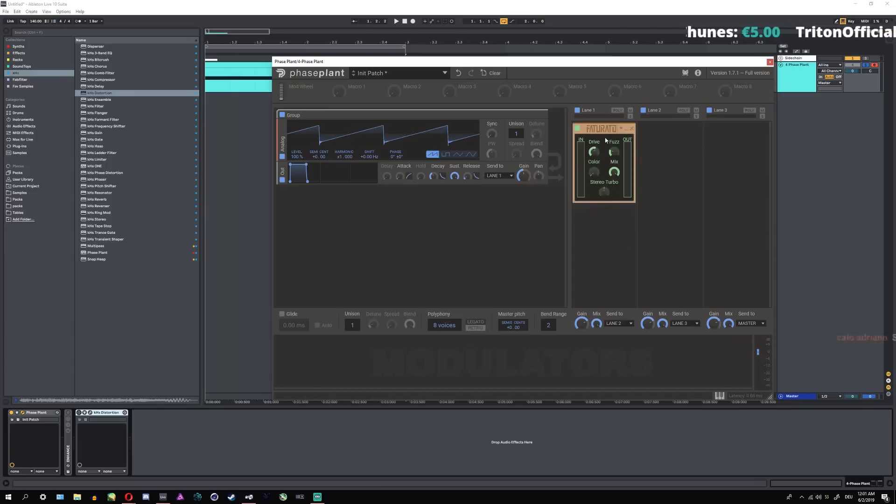
key("a")
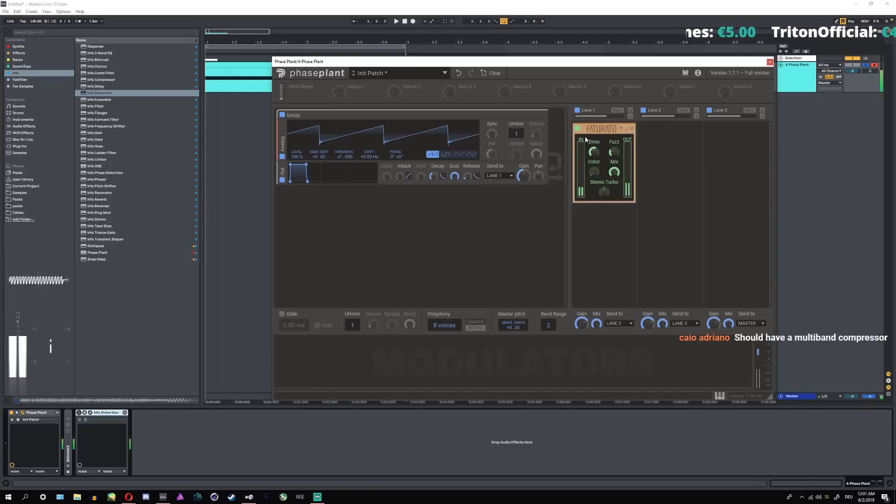
key("z")
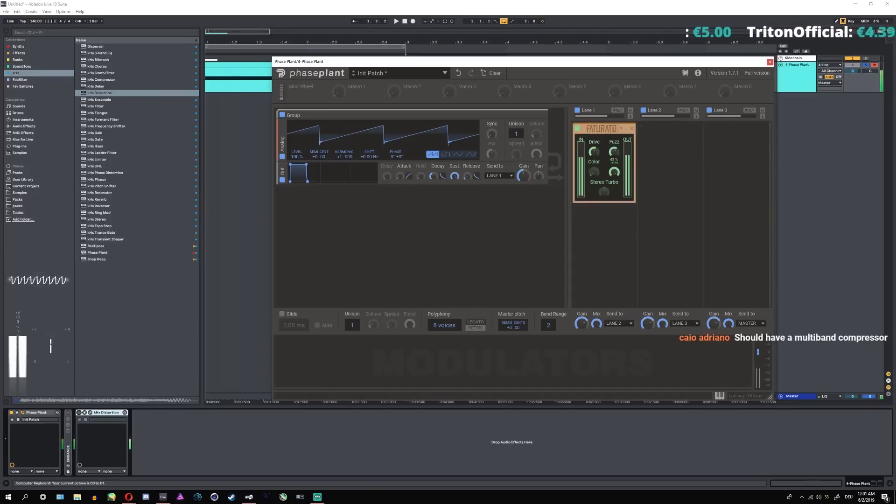
- Add a Noise generator below the Analog one, lower its level to 8% while auditioning, and remove it again
left_click(456, 196)
left_click(466, 225)
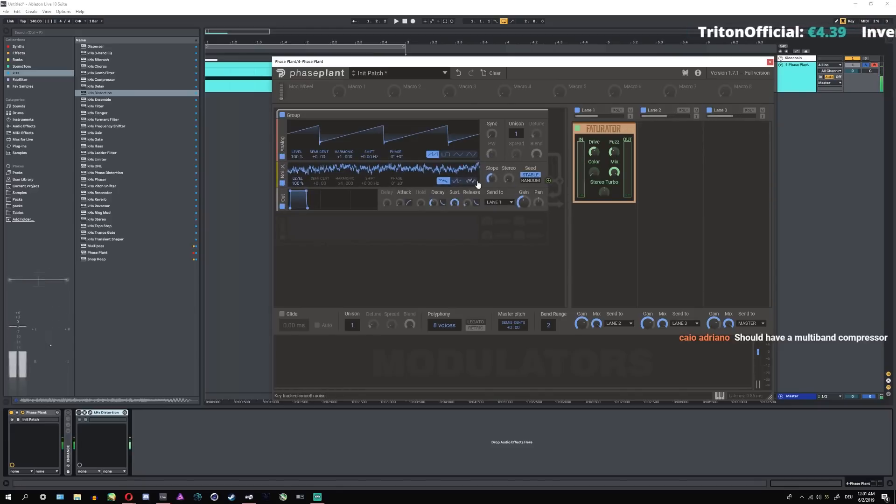
left_click_drag(294, 185, 294, 217)
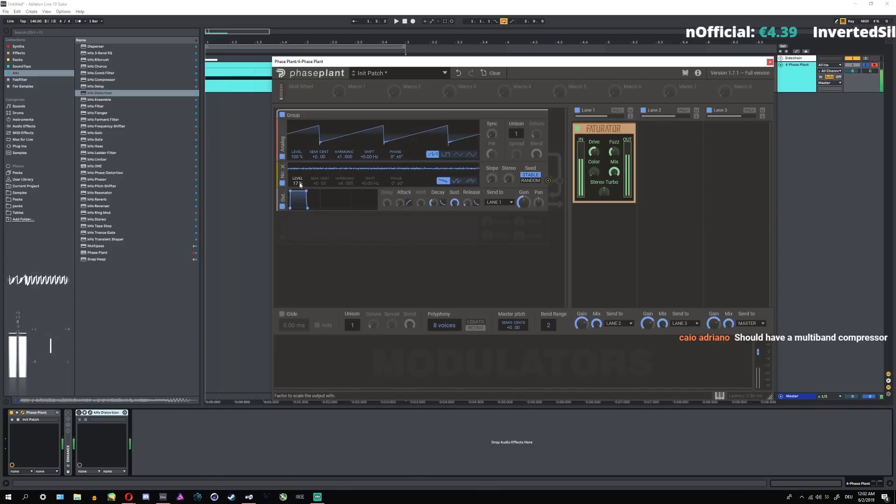
left_click_drag(308, 187, 307, 196)
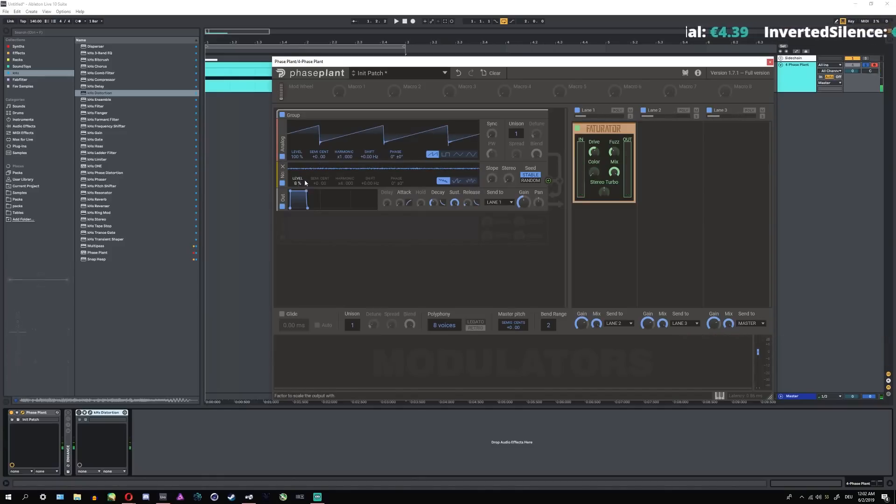
left_click(283, 166)
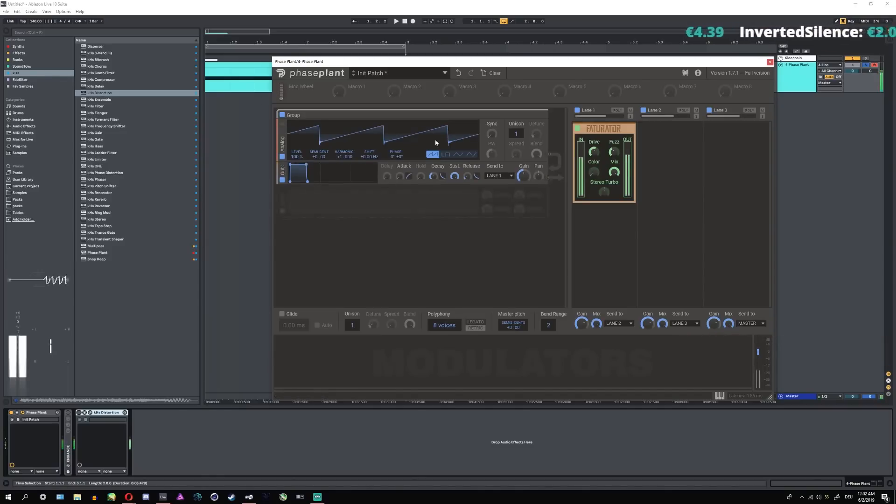
- Replace the Faturator on Lane 1 with an Ensemble and audition it
left_click(632, 128)
left_click(615, 144)
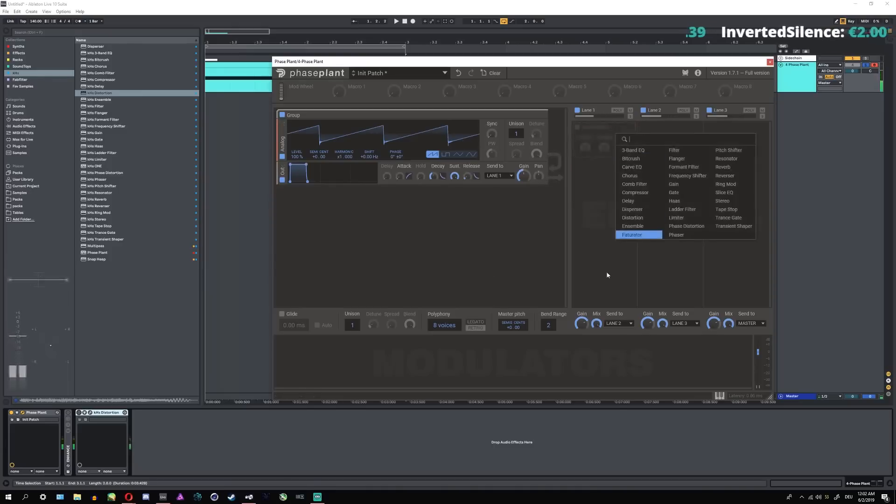
left_click(634, 227)
key("a")
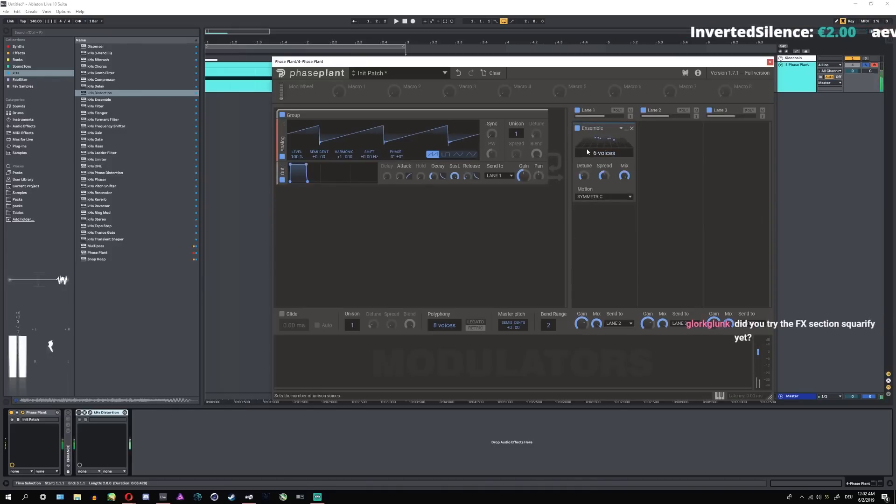
key("z")
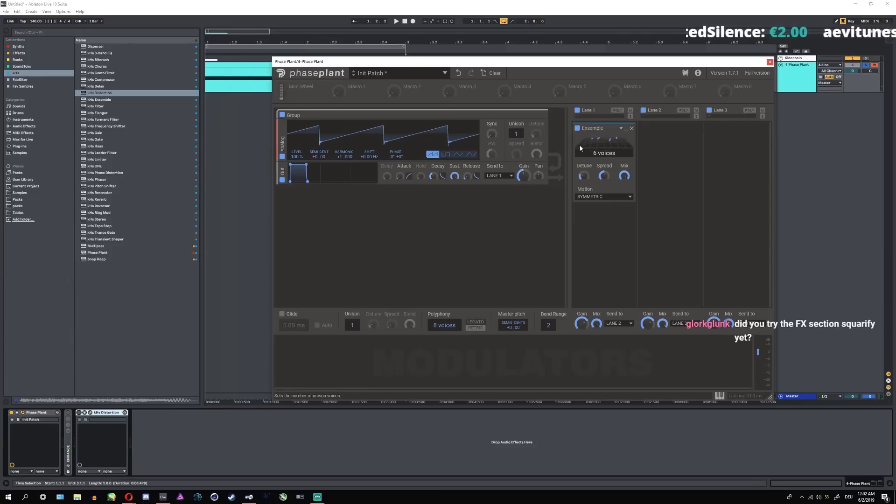
- Set the Ensemble to 16 voices and raise its detune and spread while auditioning
key("a")
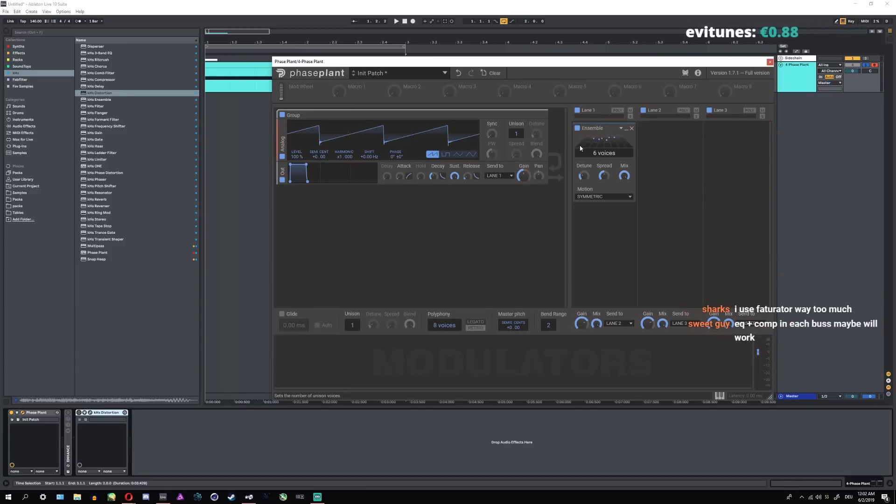
left_click_drag(604, 153, 604, 112)
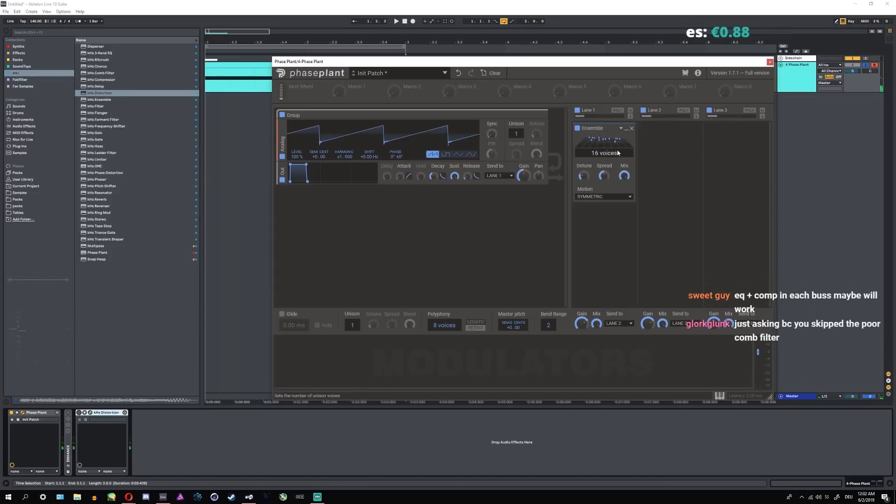
left_click_drag(604, 176, 584, 153)
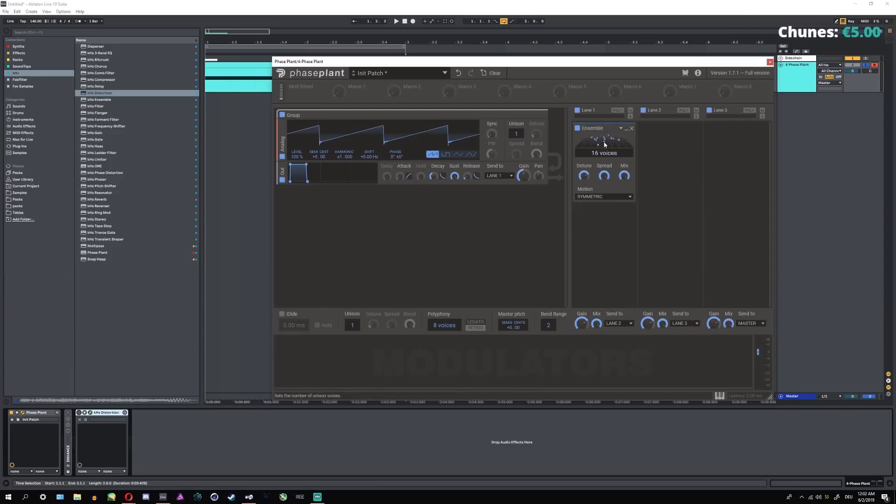
- Try the Sine motion pattern on the Ensemble and settle on Random
left_click(597, 196)
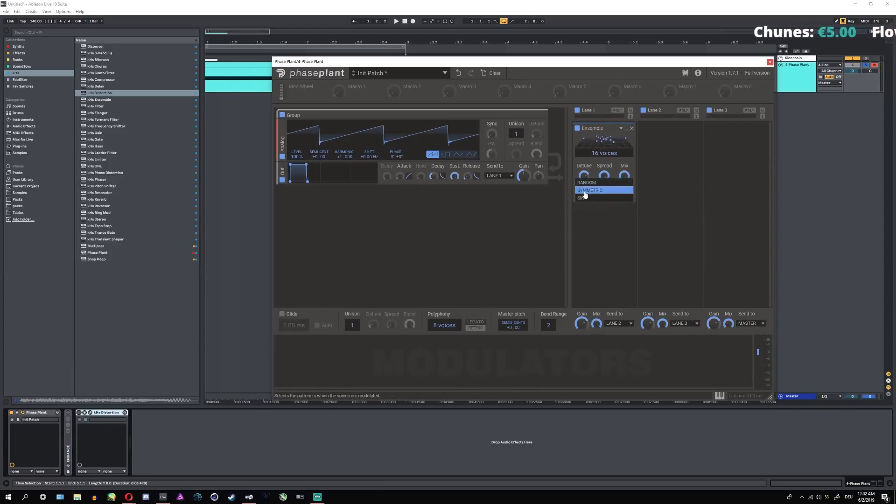
left_click(582, 190)
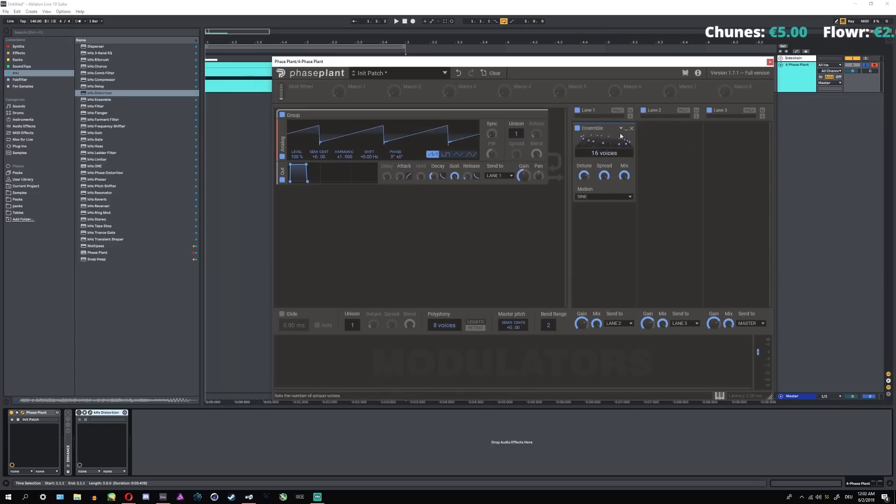
left_click(599, 197)
left_click(595, 187)
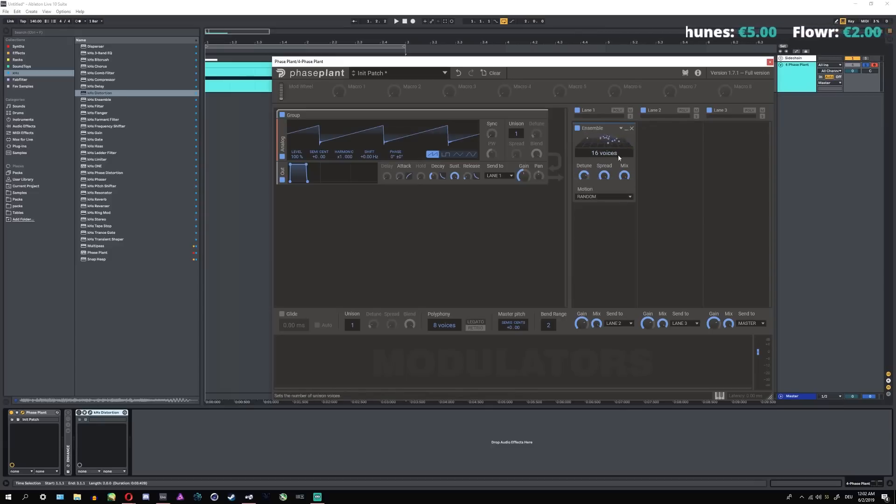
left_click(592, 197)
- Add a Chorus below the Ensemble for comparison and remove it again
left_click(594, 220)
left_click(606, 264)
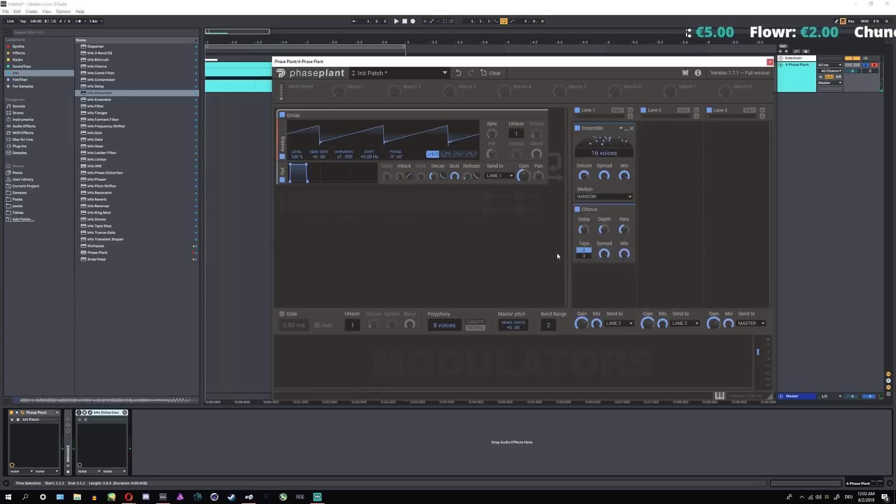
left_click(631, 211)
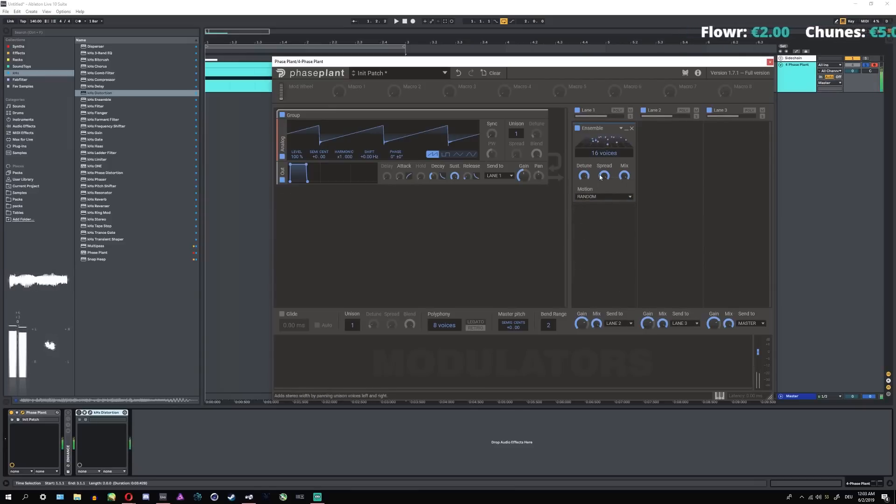
- Audition the Analog generator's square and triangle waves through the Ensemble, returning to the saw wave
left_click(446, 154)
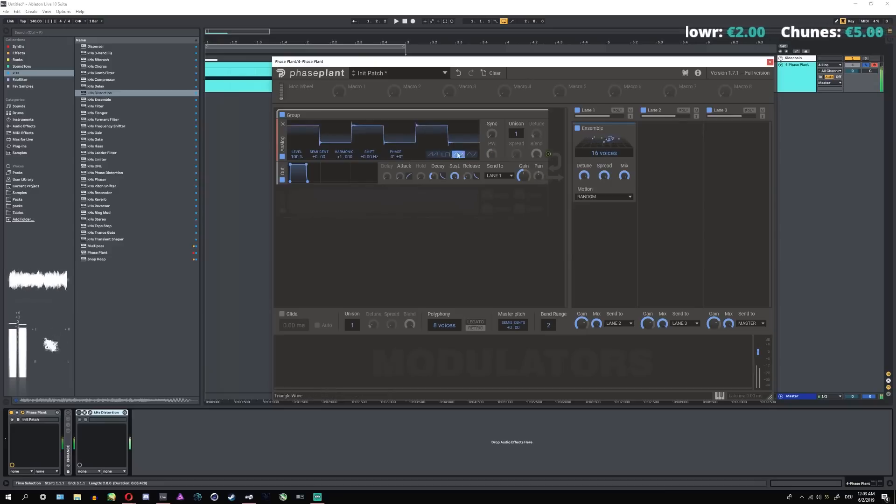
left_click(458, 154)
left_click(433, 154)
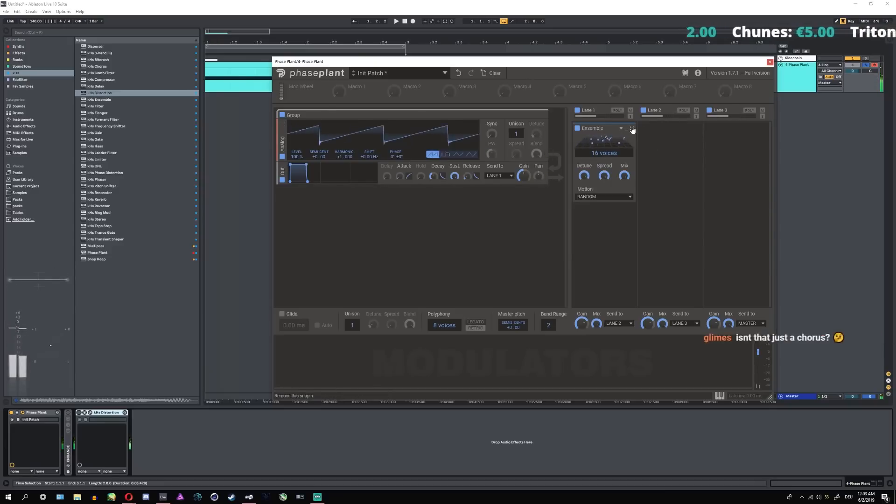
- Replace the Ensemble on Lane 1 with a Filter
left_click(631, 128)
left_click(604, 146)
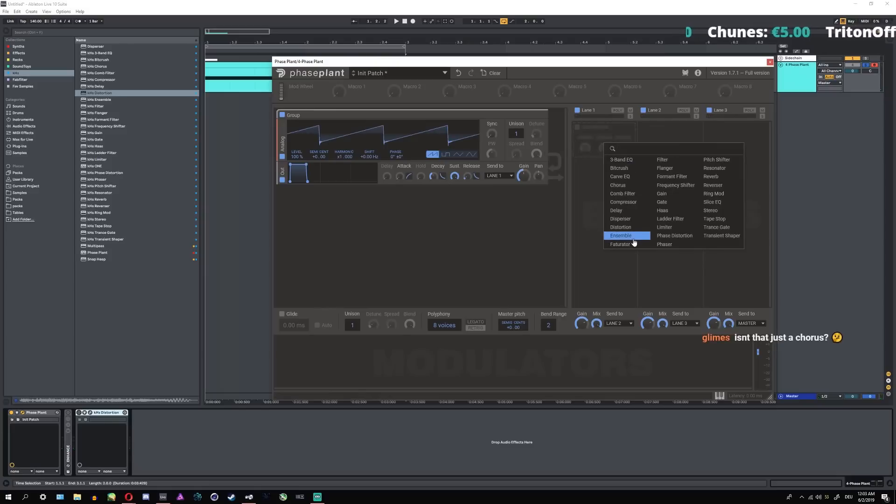
left_click(667, 159)
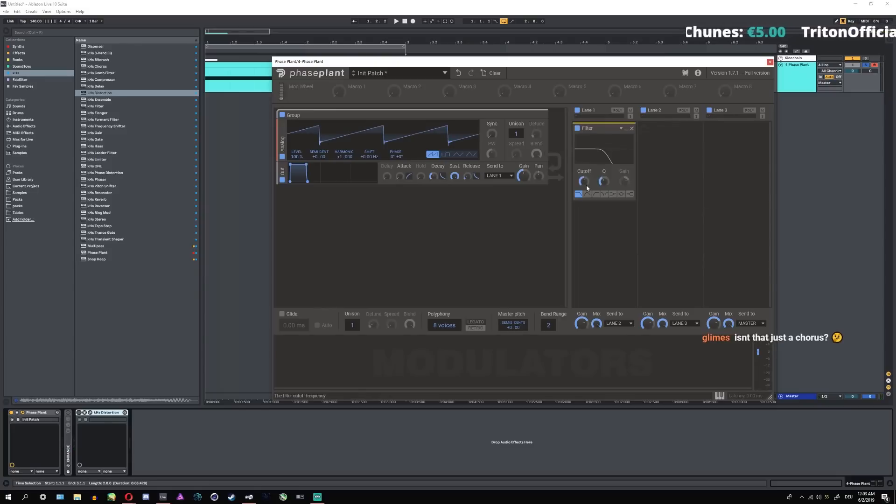
- Adjust the Lane 1 Filter's Q and cutoff, switch it to band-pass and stack duplicates of it on the lane
left_click_drag(603, 181, 584, 184)
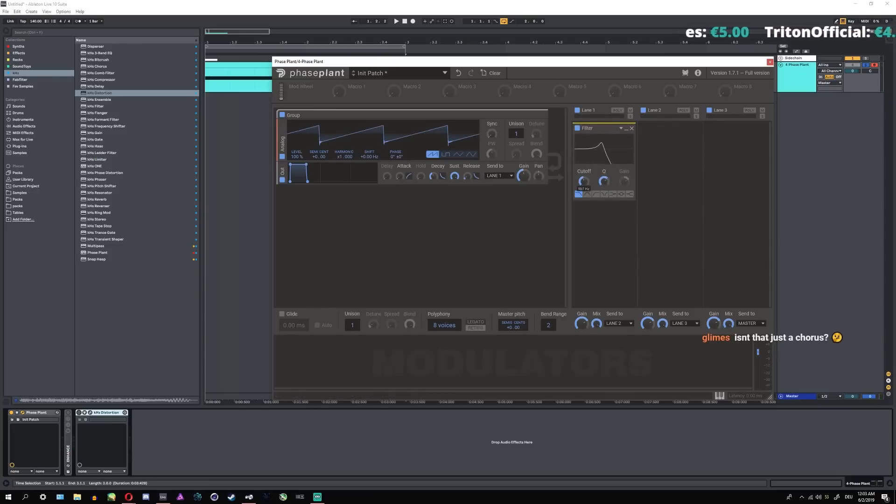
left_click(587, 194)
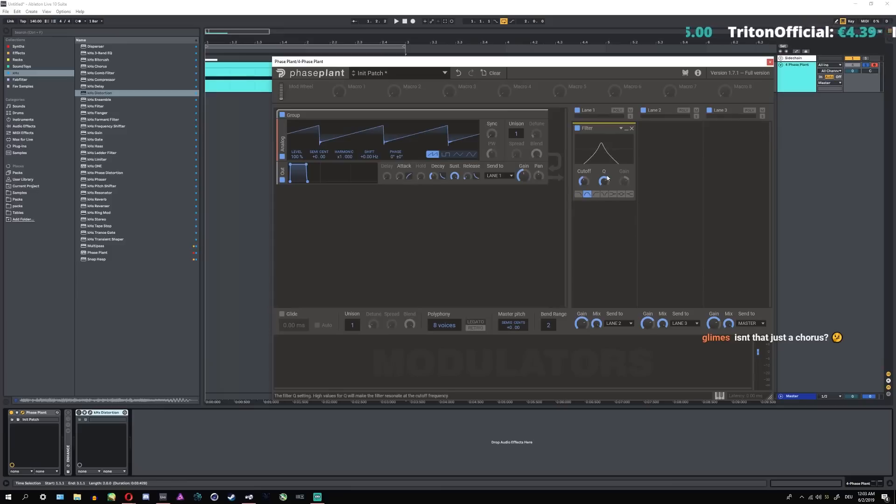
left_click_drag(584, 181, 584, 178)
left_click_drag(602, 128, 627, 211)
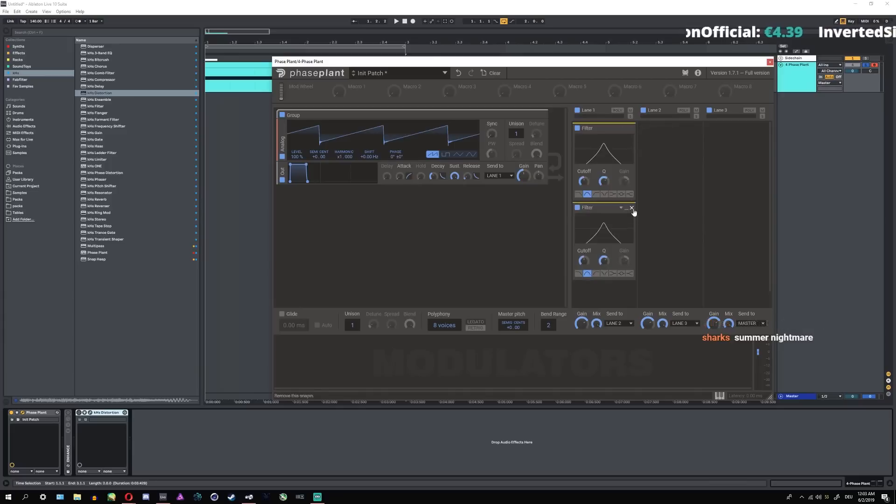
left_click_drag(593, 207, 595, 200)
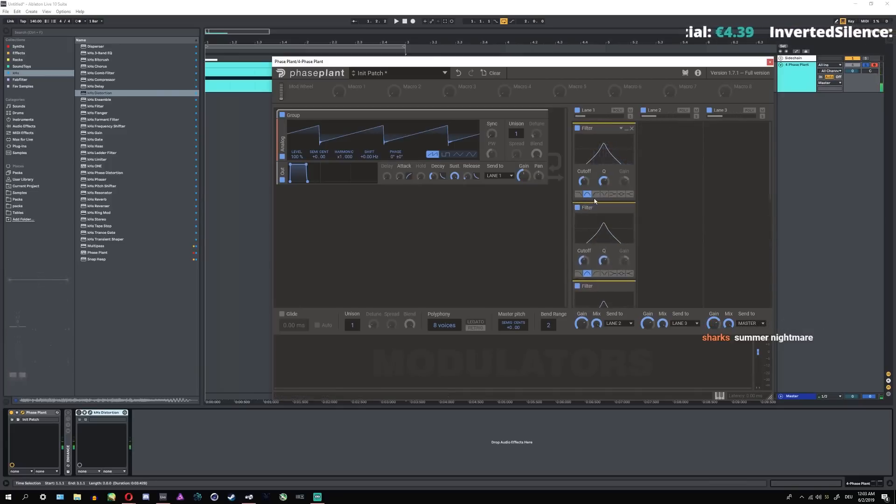
- Replace all the Filters on Lane 1 with a Flanger and raise its delay
left_click(631, 130)
left_click(632, 129)
left_click(632, 130)
left_click(632, 129)
left_click(631, 129)
left_click(632, 130)
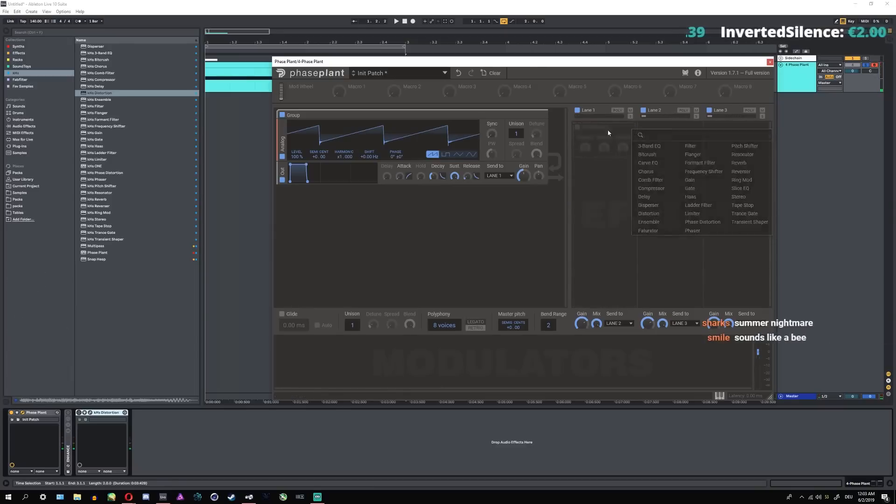
left_click(665, 181)
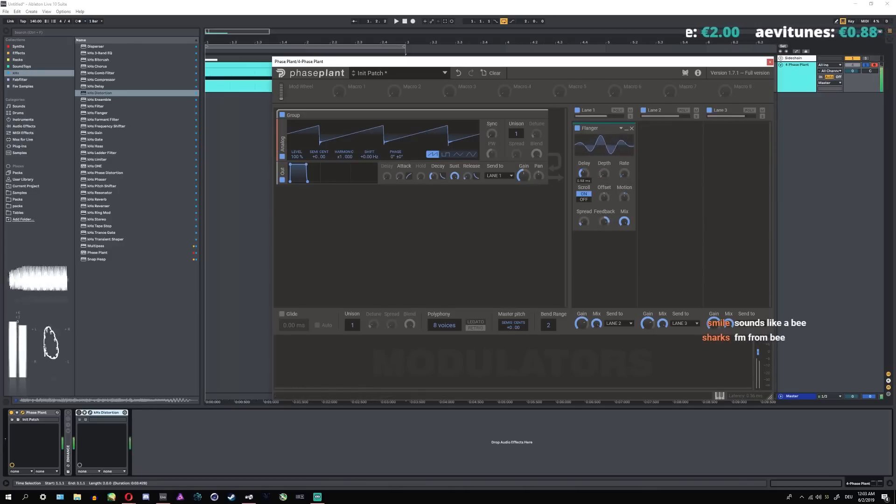
mouse_move(584, 173)
left_mouse_down()
mouse_move(584, 154)
mouse_move(584, 162)
left_mouse_up()
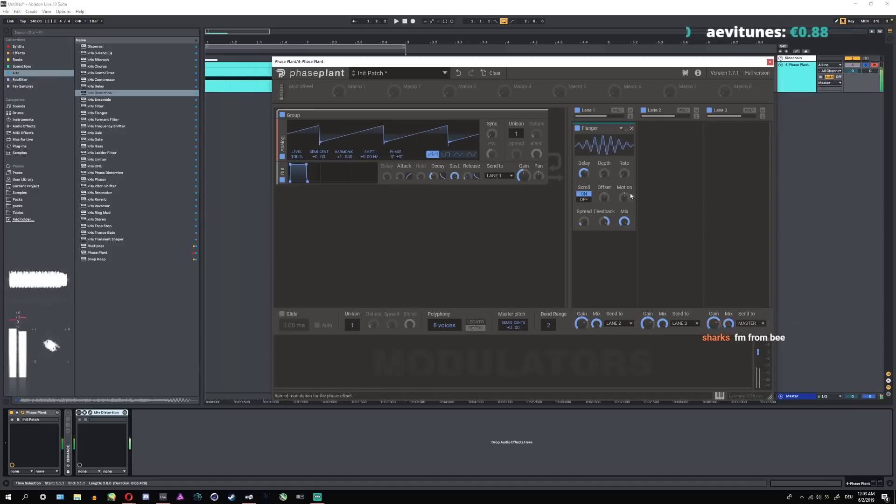
- Replace the Flanger with a Formant Filter and sweep its formant point around the pad
left_click(631, 129)
left_click(605, 144)
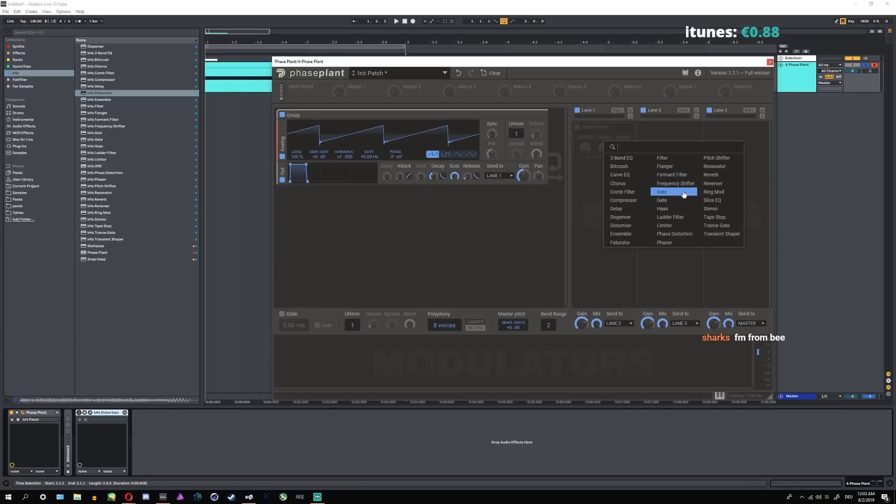
left_click(679, 175)
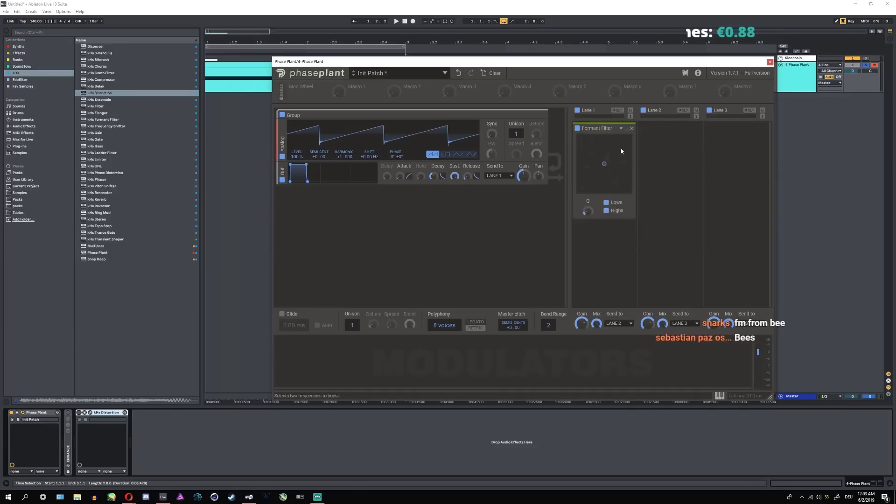
left_click_drag(605, 161, 624, 147)
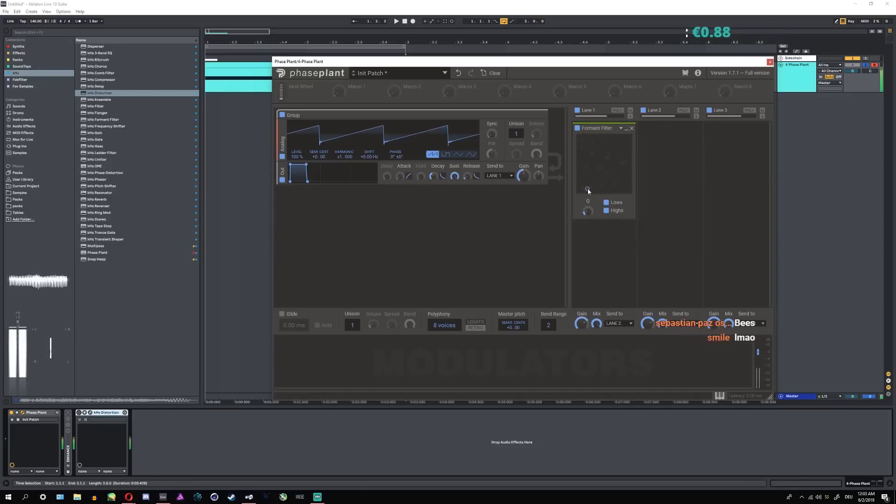
left_click_drag(602, 198, 602, 171)
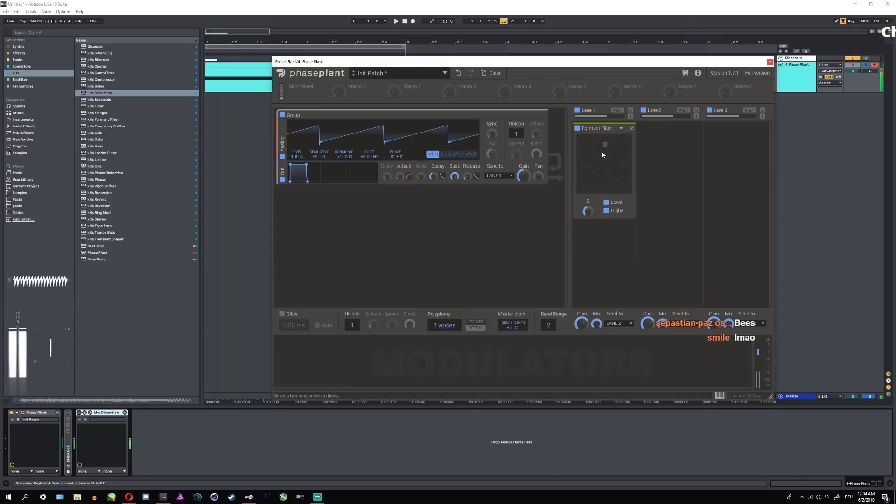
left_click_drag(603, 147, 614, 162)
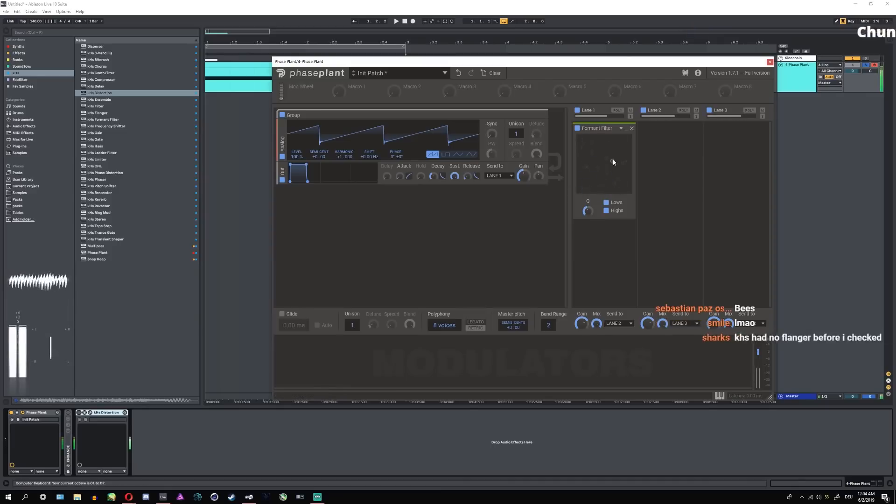
- Replace the Formant Filter on Lane 1 with a Frequency Shifter and try out its shift amount
left_click(631, 128)
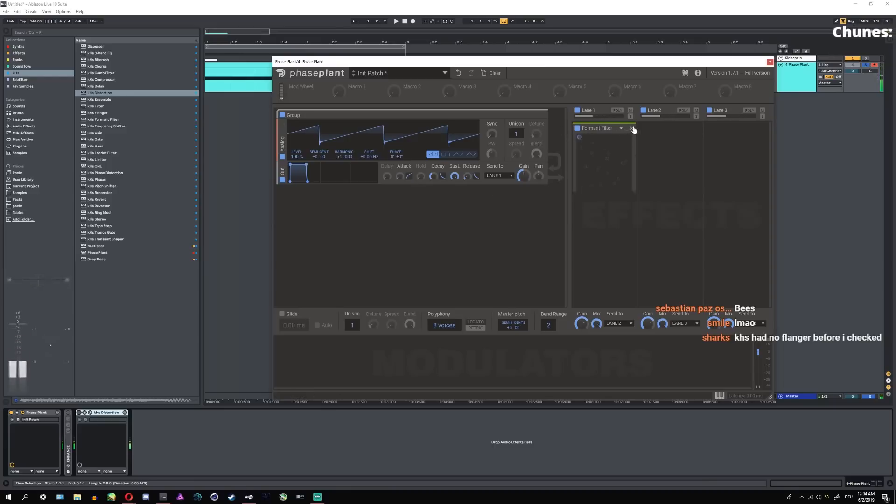
left_click(617, 153)
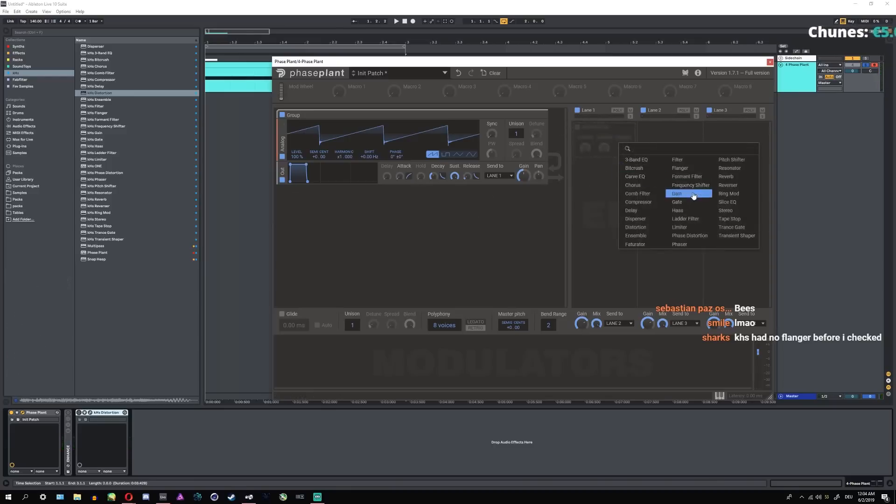
left_click(689, 185)
left_click_drag(596, 144, 596, 121)
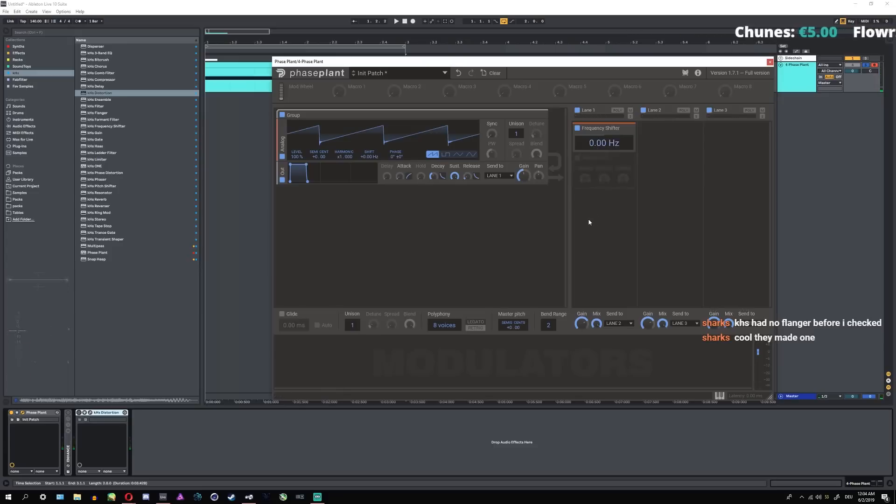
- Switch the Analog generator to a sine wave, set the frequency shift to 4.35 Hz and lower Lane 1's mix
left_click(471, 155)
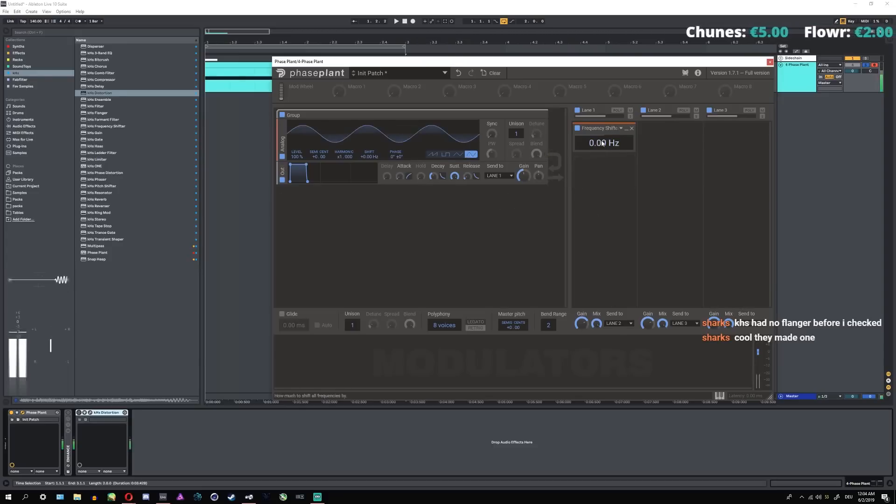
left_click_drag(604, 143, 603, 142)
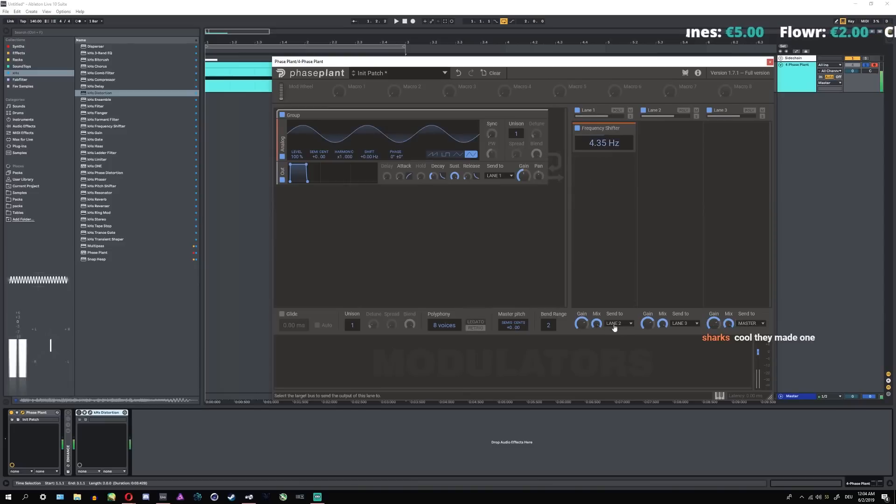
left_click_drag(596, 323, 596, 339)
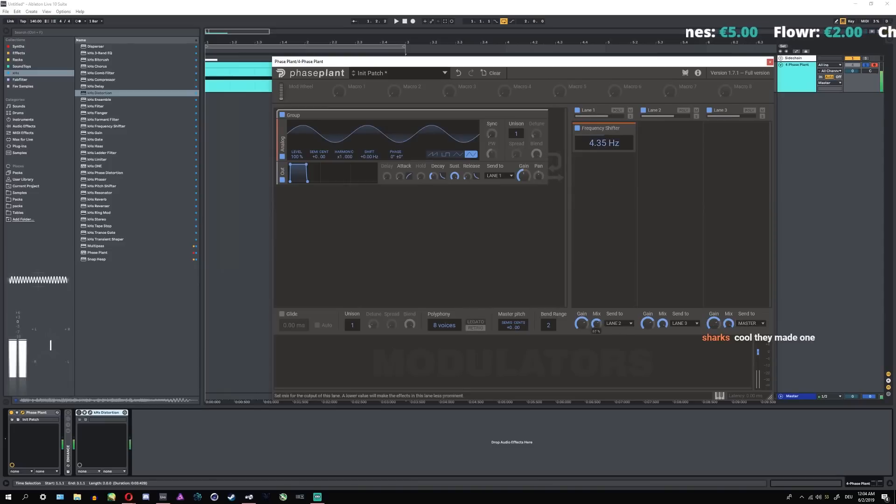
- Add a Distortion to Lane 2 and raise its drive
left_click(684, 141)
left_click(656, 236)
left_click_drag(688, 148, 688, 139)
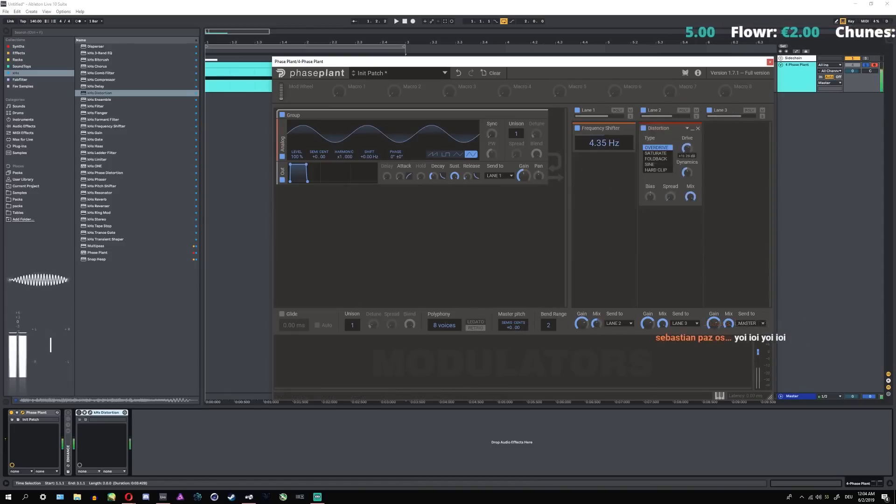
- Add a Noise generator below the Analog generator and set its level to 17 %
left_click(473, 206)
left_click(483, 239)
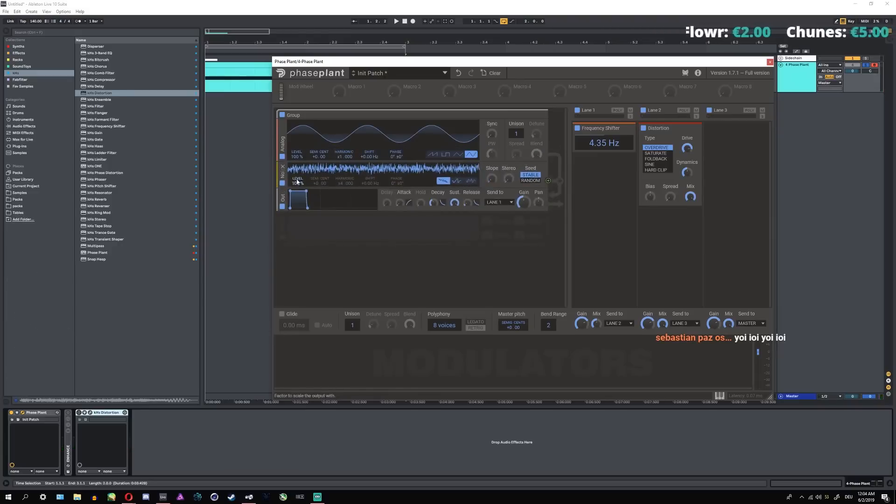
left_click_drag(297, 182, 297, 205)
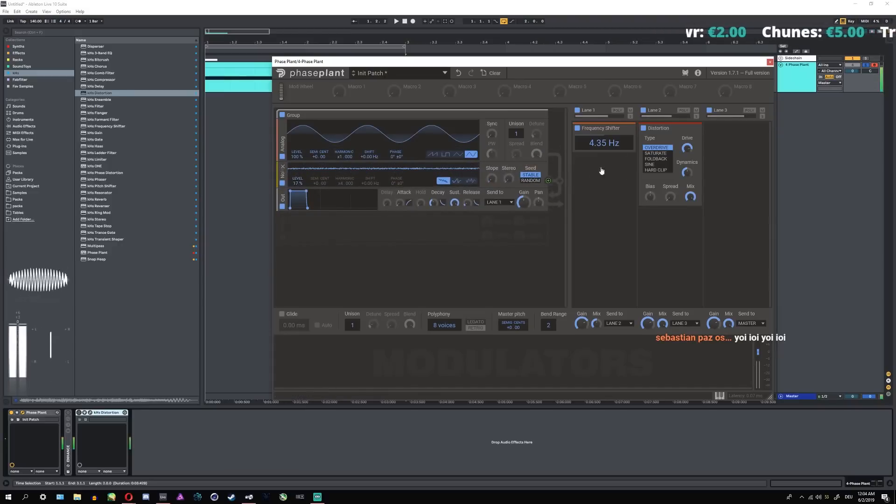
- Set the frequency shift to 1.31 Hz and switch the Distortion type to Saturate while auditioning a lower octave
mouse_move(604, 143)
left_mouse_down()
mouse_move(604, 163)
mouse_move(604, 151)
left_mouse_up()
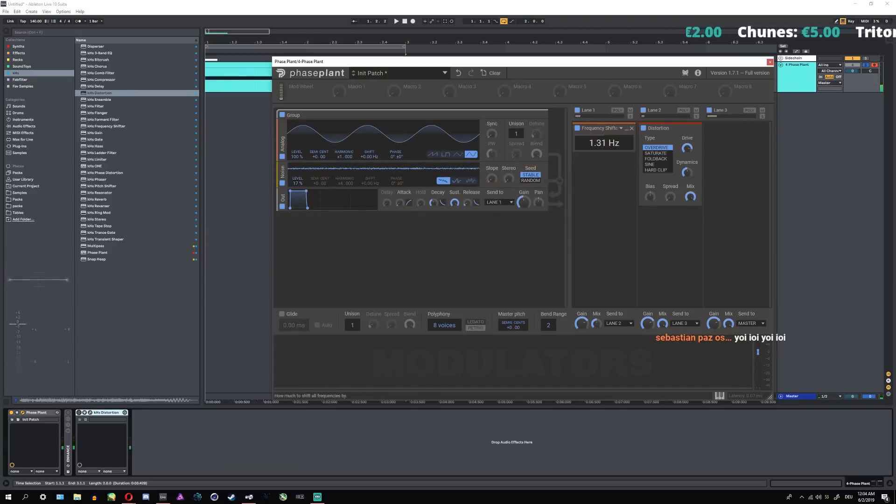
key("z")
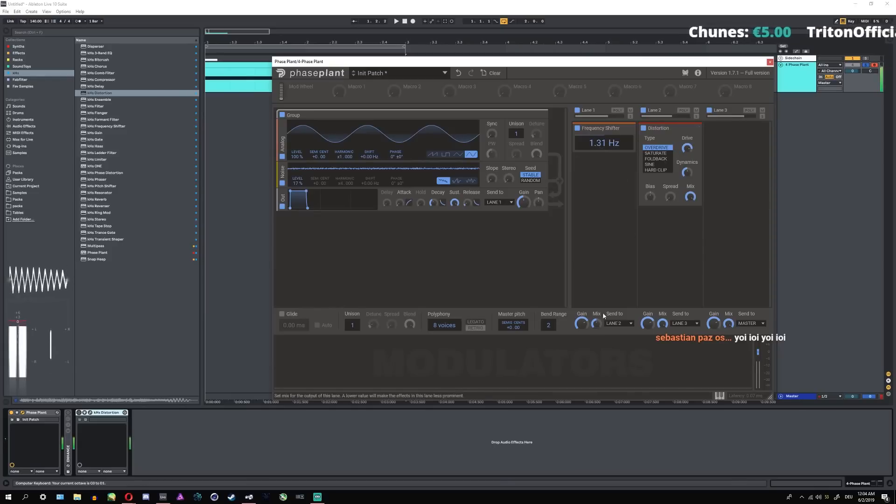
left_click(655, 153)
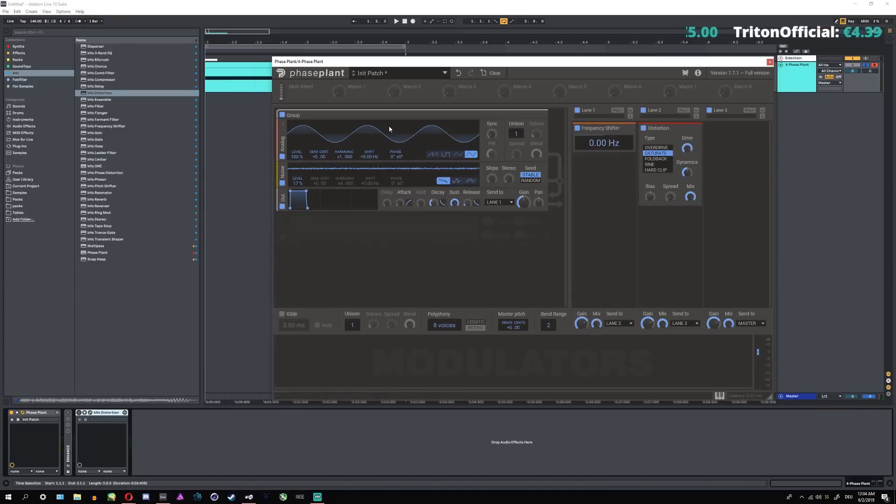
- Remove the Noise generator and the Lane 2 Distortion, and return the Analog generator to the saw wave
left_click(281, 166)
left_click(699, 128)
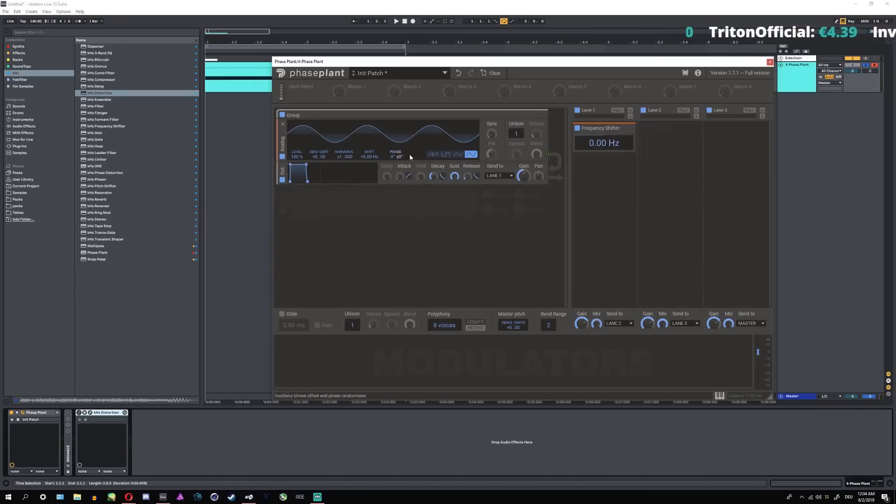
left_click(433, 154)
- Replace the Frequency Shifter on Lane 1 with a Gain
left_click(631, 127)
left_click(622, 135)
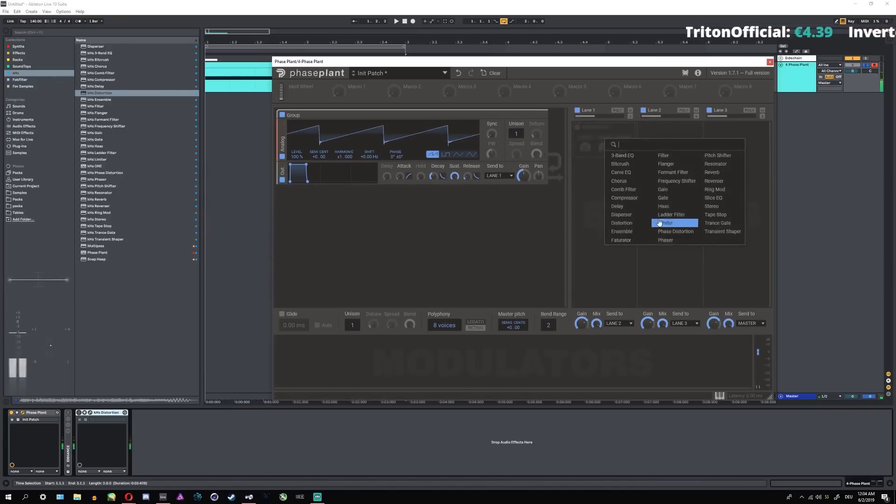
left_click(668, 192)
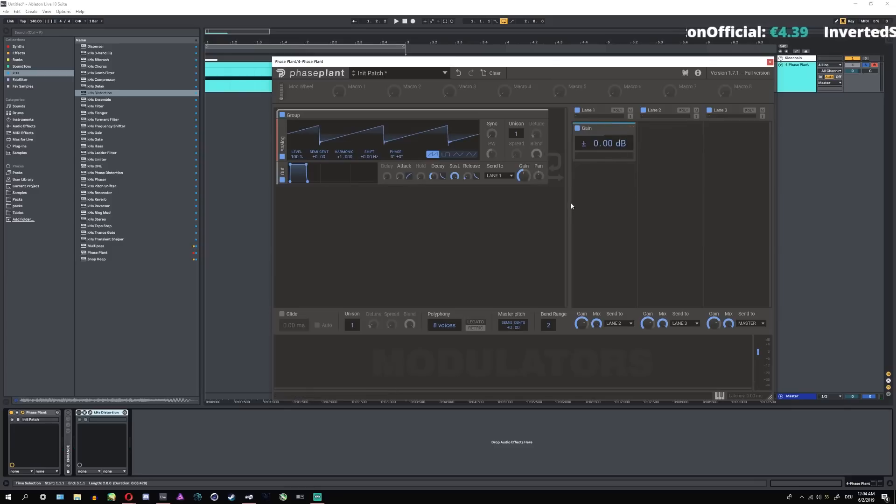
- Replace the Gain on Lane 1 with a Gate and lengthen the output envelope's release
left_click(631, 127)
left_click(622, 136)
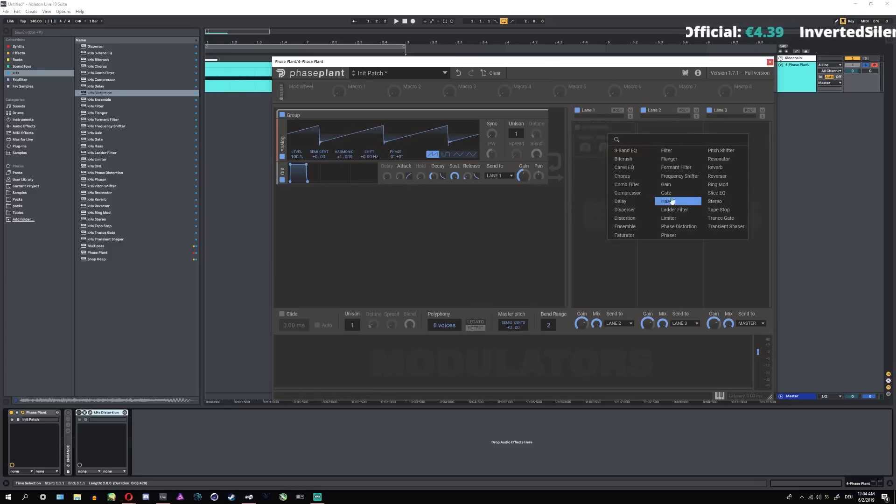
left_click(672, 200)
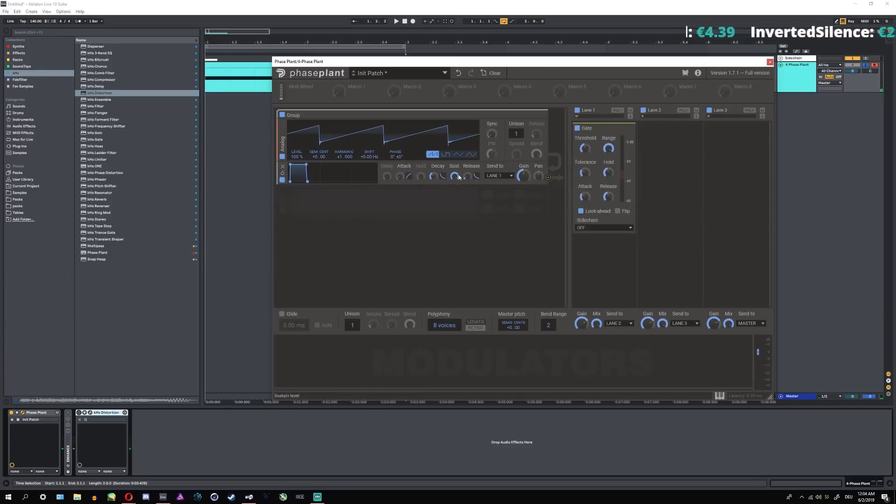
left_click_drag(434, 179, 467, 175)
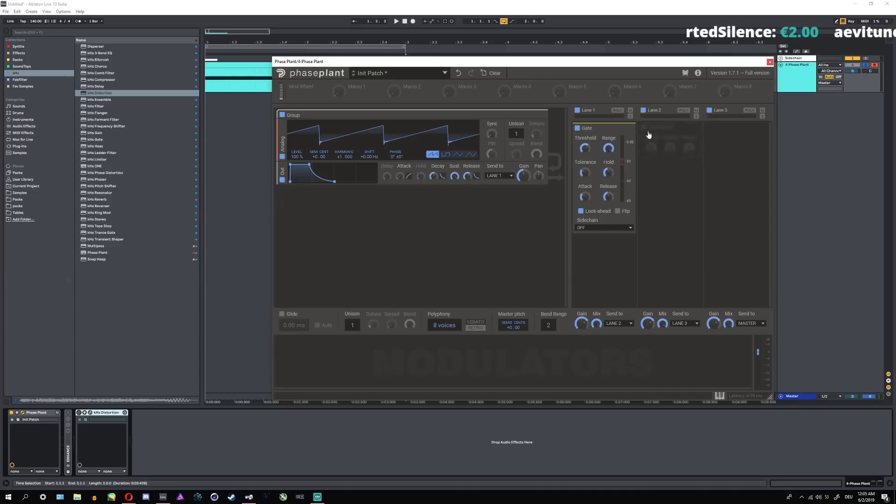
- Replace the Gate on Lane 1 with a Haas
left_click(633, 133)
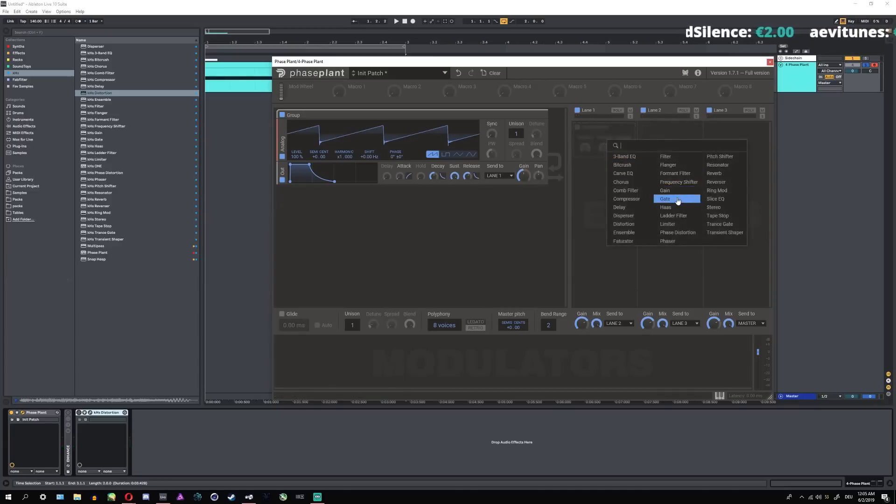
left_click(674, 201)
left_click(632, 129)
left_click(620, 140)
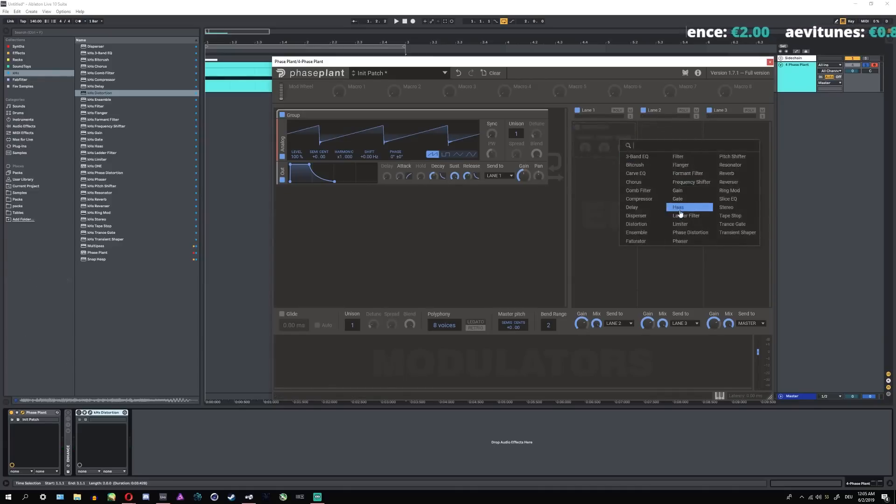
left_click(677, 206)
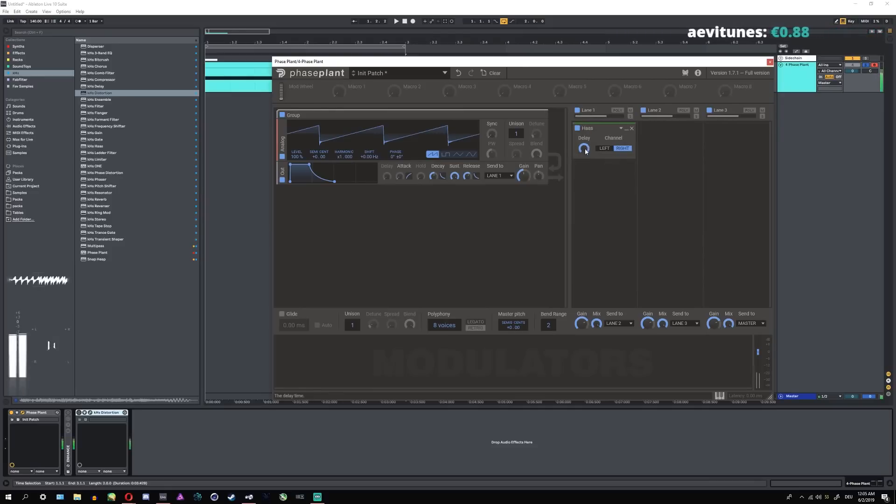
- Replace the Haas on Lane 1 with a Ladder Filter and enable its Saturate option
left_click(632, 128)
left_click(628, 172)
left_click(658, 220)
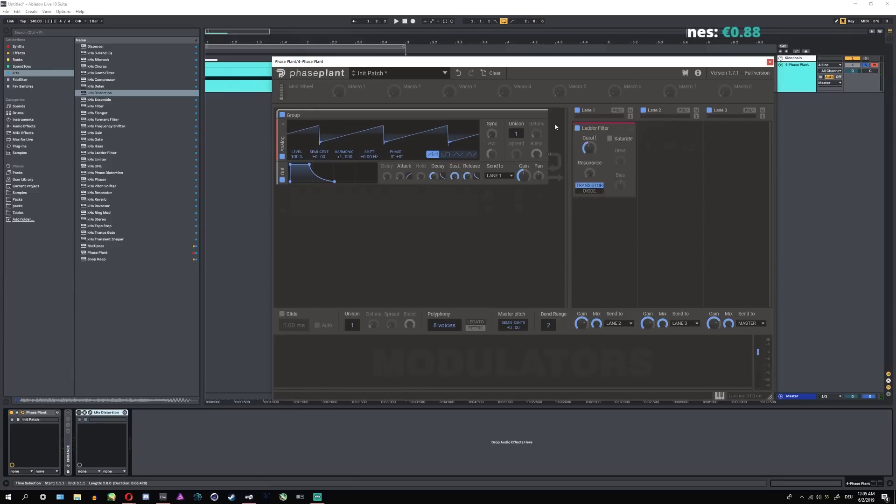
left_click(609, 139)
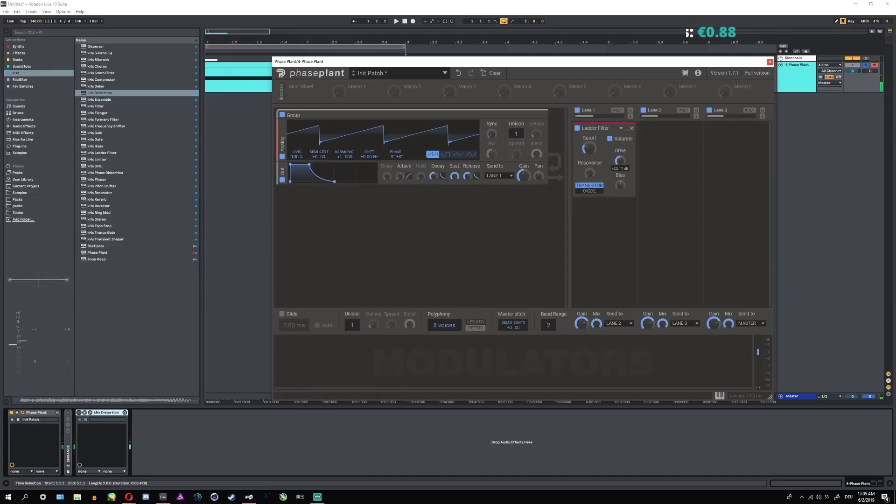
- Switch the Ladder Filter on Lane 1 to Diode mode and raise its cutoff
left_click(589, 191)
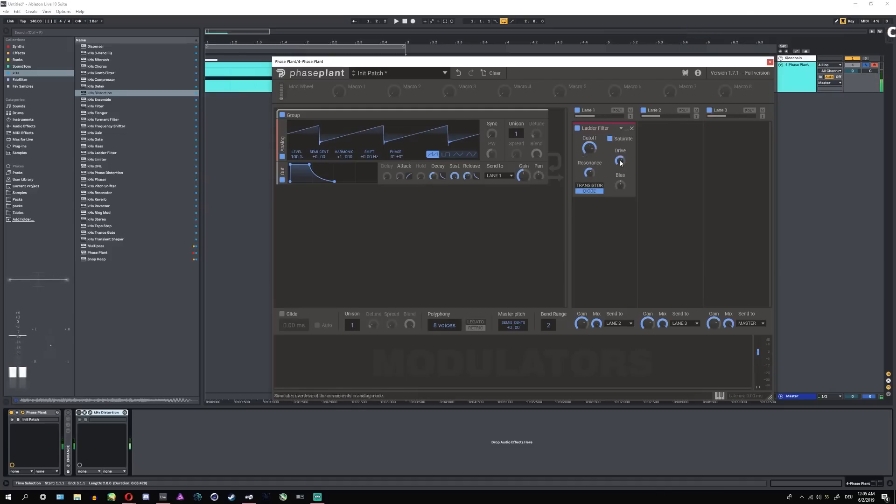
left_click_drag(589, 148, 589, 135)
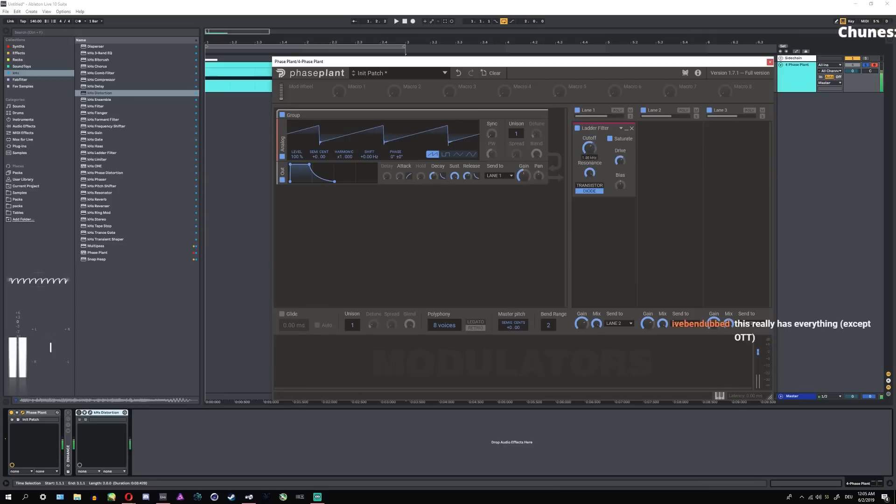
- Replace the Ladder Filter on Lane 1 with a Limiter, and the Limiter with a Phase Distortion
left_click(621, 127)
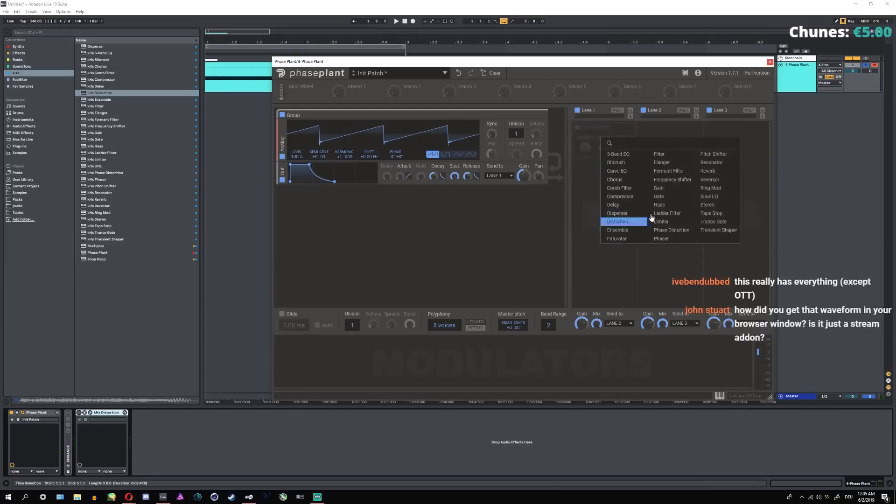
left_click(663, 221)
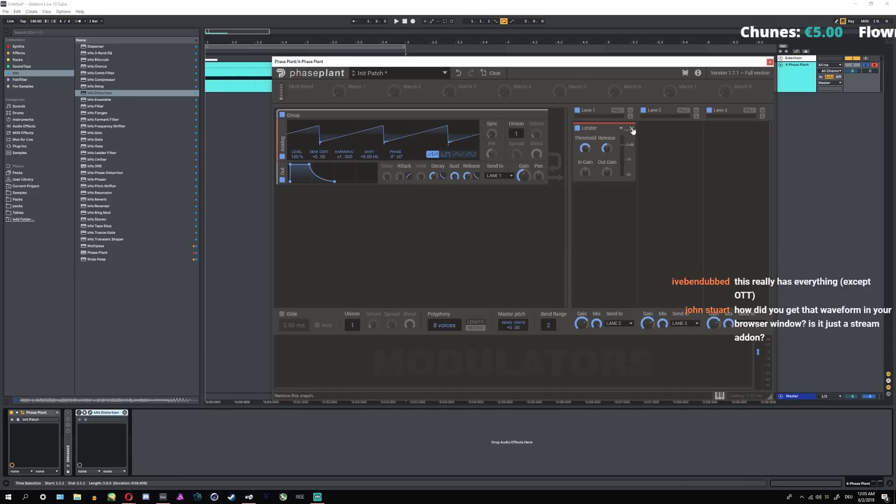
left_click(621, 128)
left_click(686, 236)
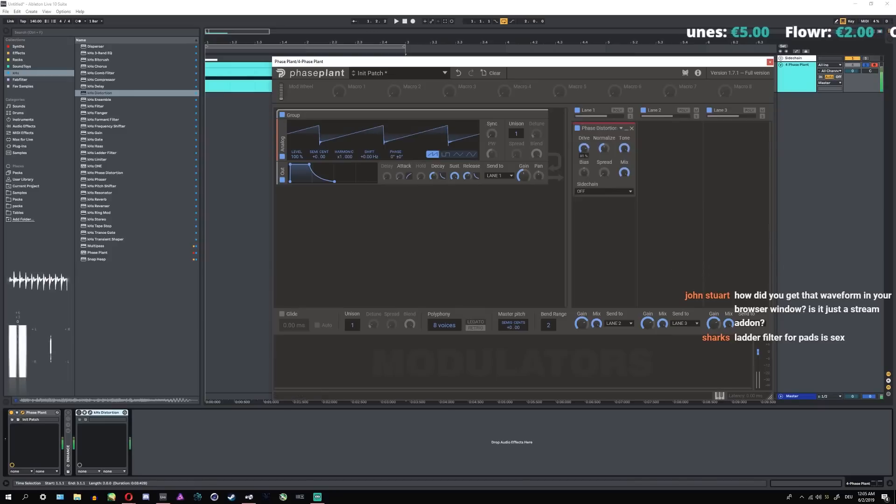
- Replace the Phase Distortion on Lane 1 with a Phaser
left_click(621, 127)
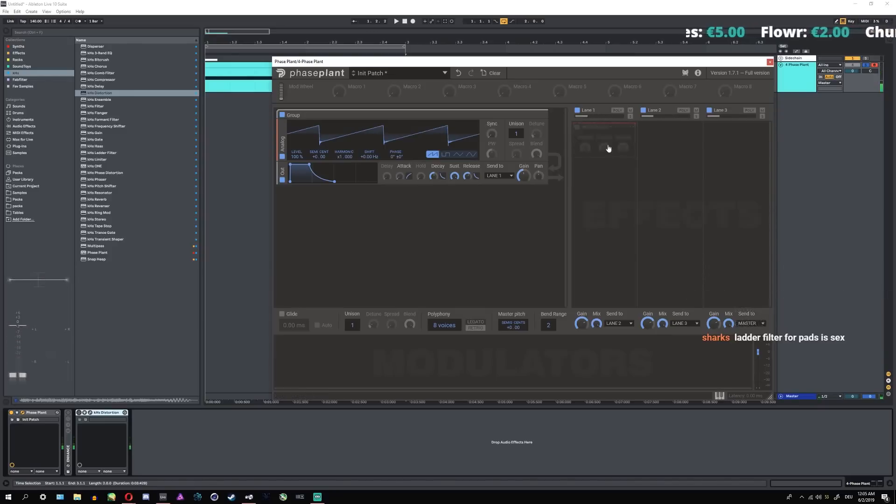
left_click(679, 247)
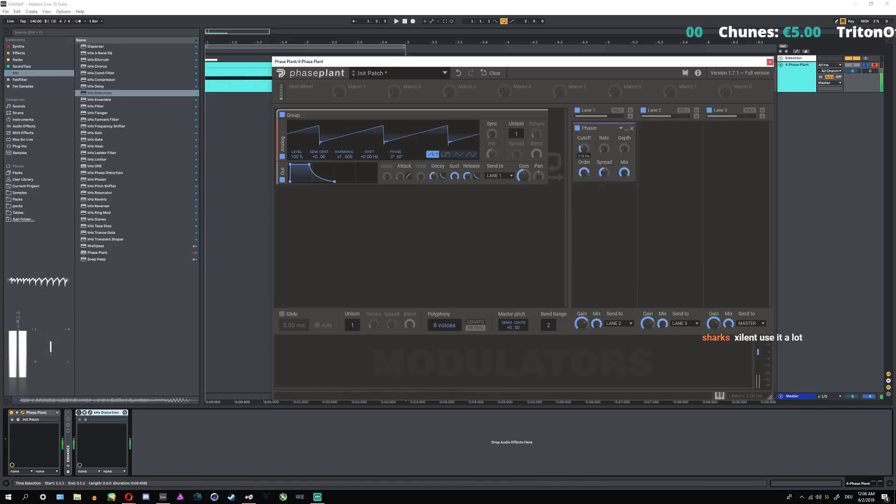
- Replace the Phaser on Lane 1 with a Pitch Shifter set to +12.00 semitones with Correlate off
left_click(631, 128)
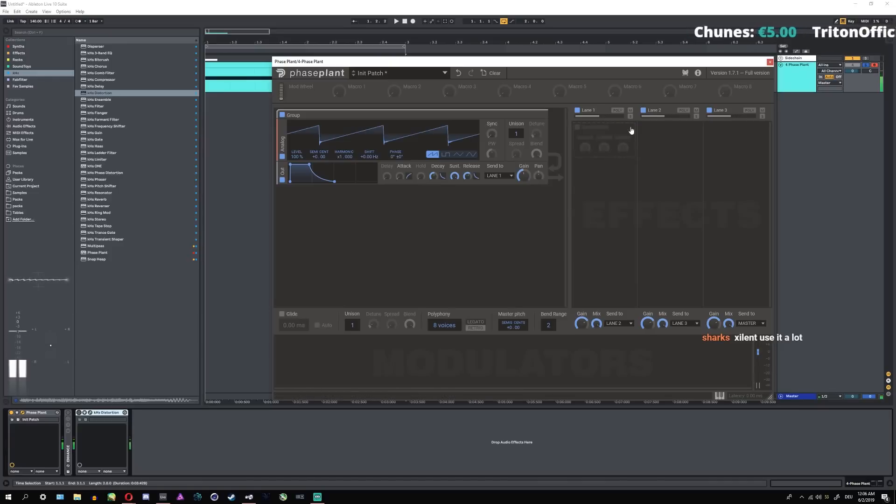
left_click(625, 138)
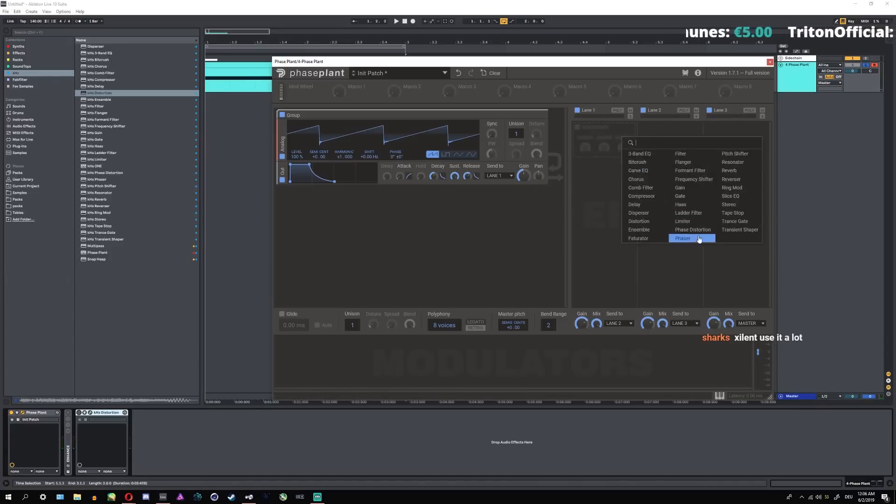
left_click(732, 154)
left_click_drag(607, 143, 607, 135)
left_click_drag(600, 143, 600, 173)
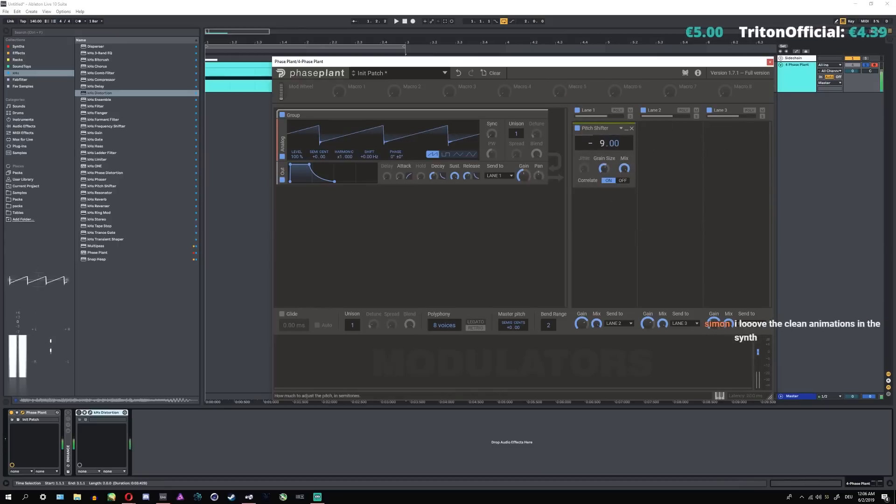
left_click(622, 180)
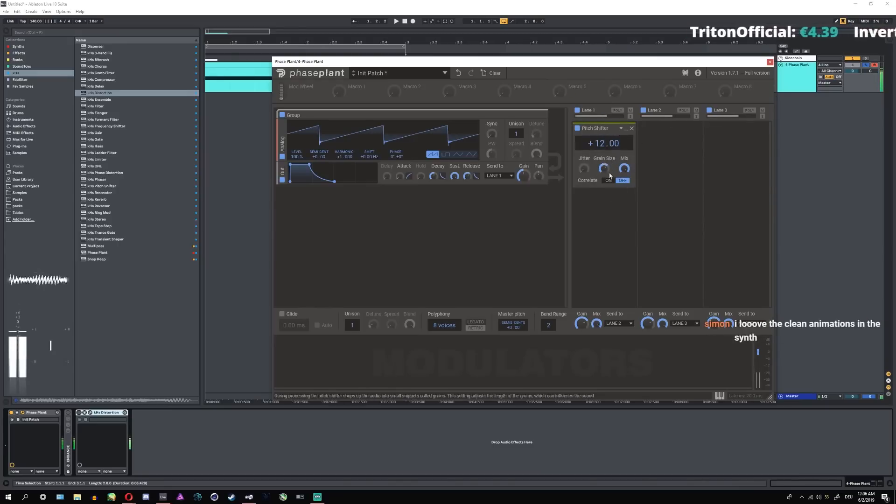
- Replace the Pitch Shifter on Lane 1 with a Resonator using the square waveform, tuned to about D#1
left_click(632, 128)
left_click(619, 146)
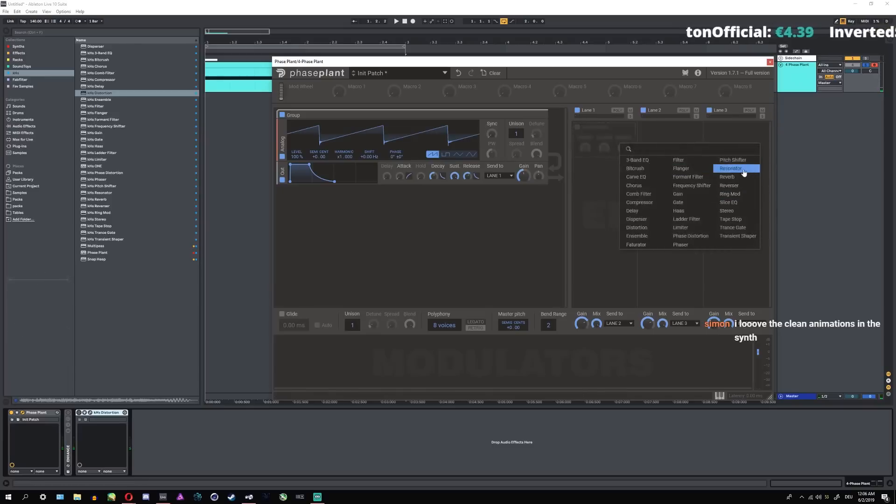
left_click(742, 171)
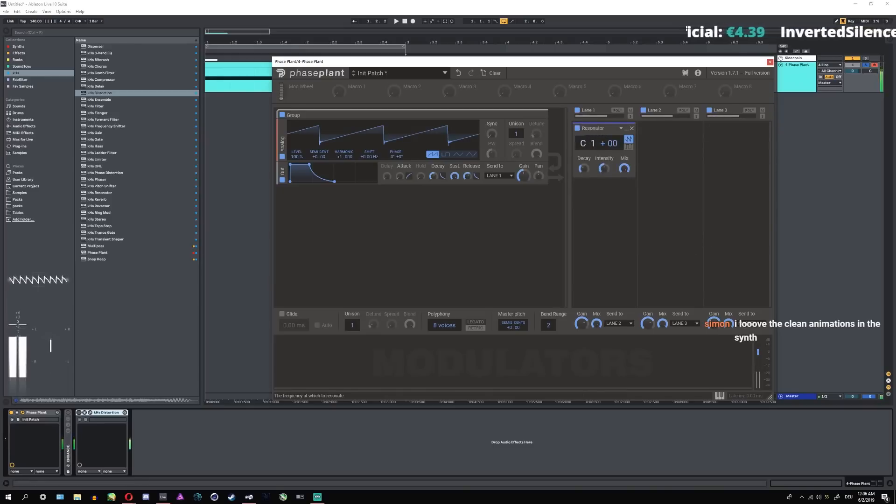
left_click(629, 147)
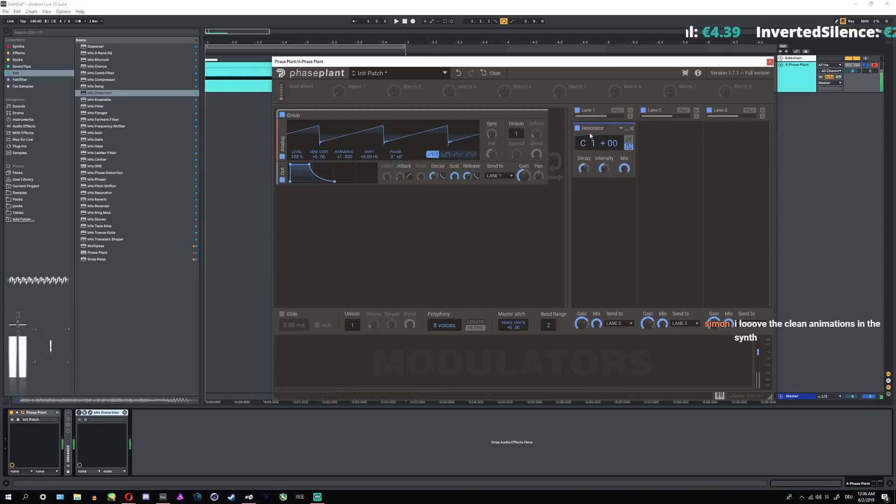
left_click_drag(592, 140, 592, 152)
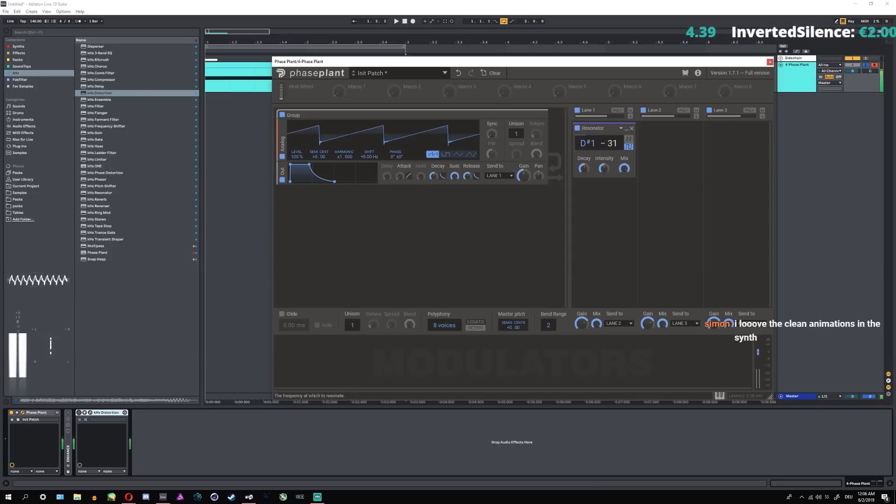
- Replace the Resonator on Lane 1 with a Reverb and shift the computer keyboard up an octave
left_click(632, 128)
left_click(610, 140)
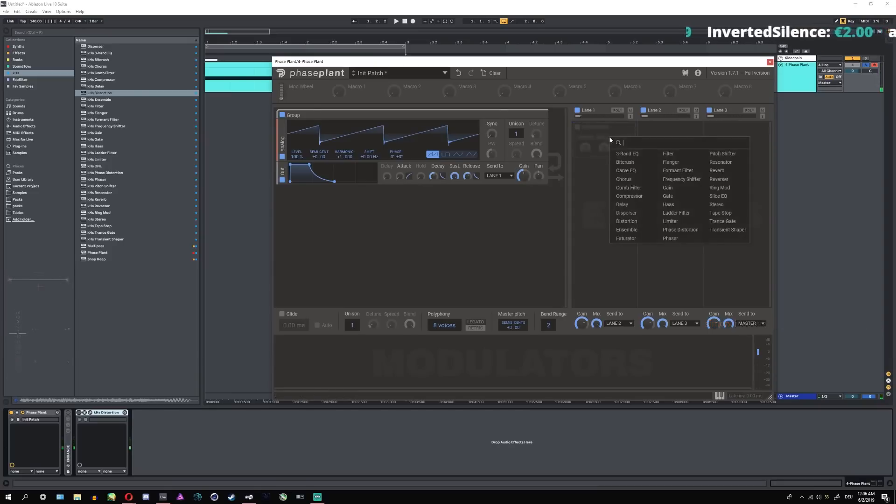
left_click(717, 171)
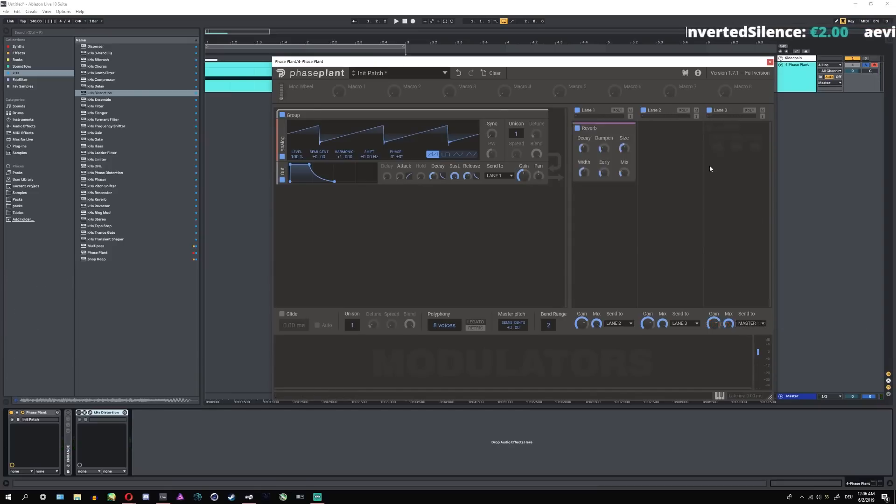
key("x")
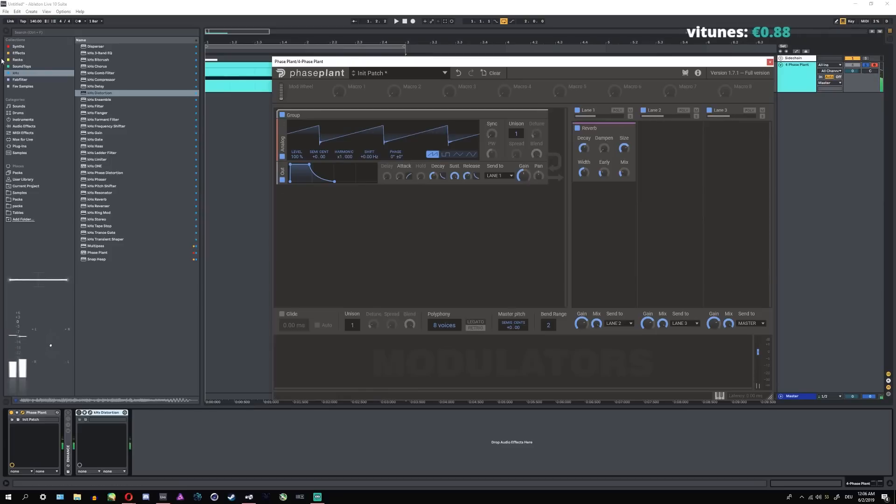
- Add ValhallaVintageVerb after the kHs Distortion in the device chain and load its Default preset with Bright Hall mode
left_click(23, 59)
left_click(25, 54)
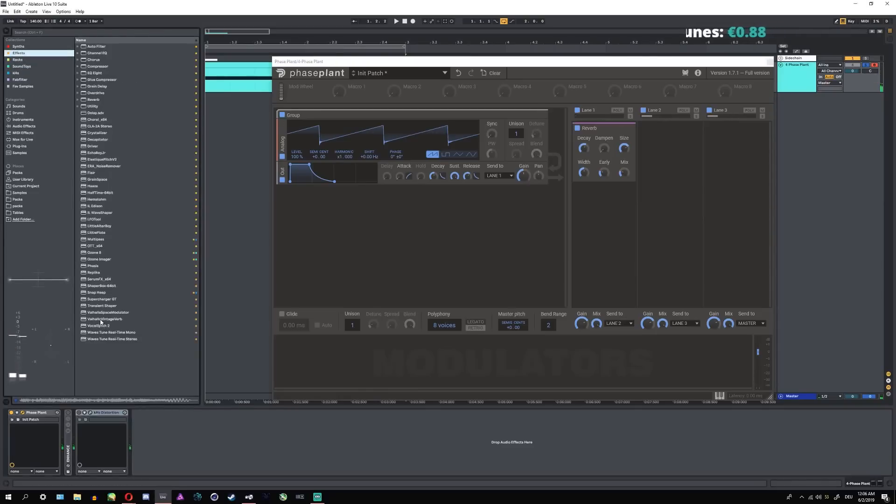
left_click_drag(98, 317, 163, 436)
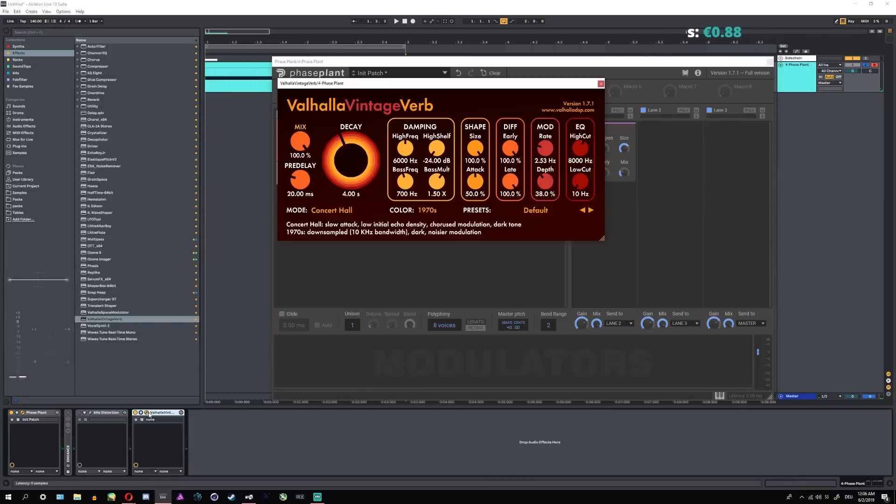
left_click(537, 211)
left_click(527, 256)
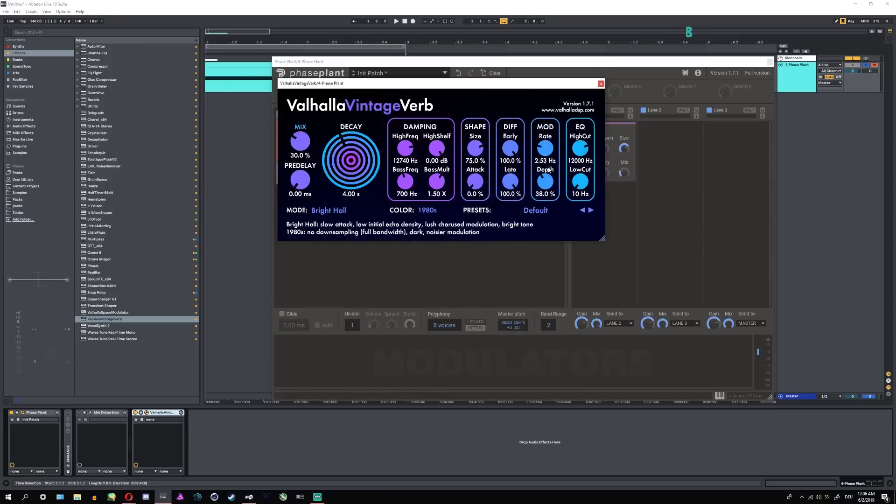
- Delete ValhallaVintageVerb from the device chain and turn the Lane 1 Reverb's mix up fully
left_click(165, 412)
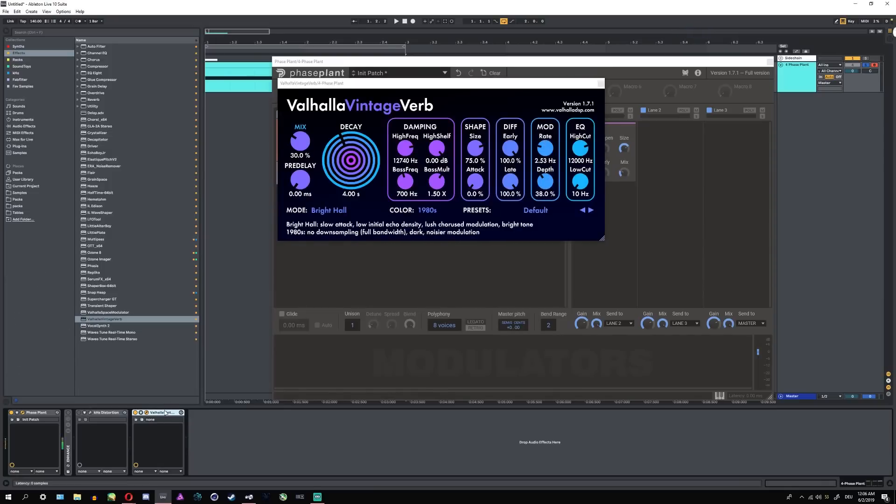
left_click(571, 248)
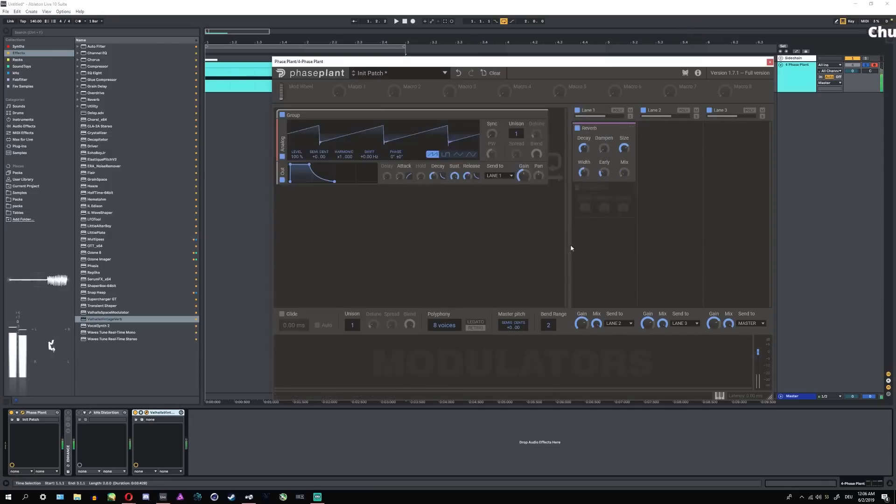
left_click(164, 413)
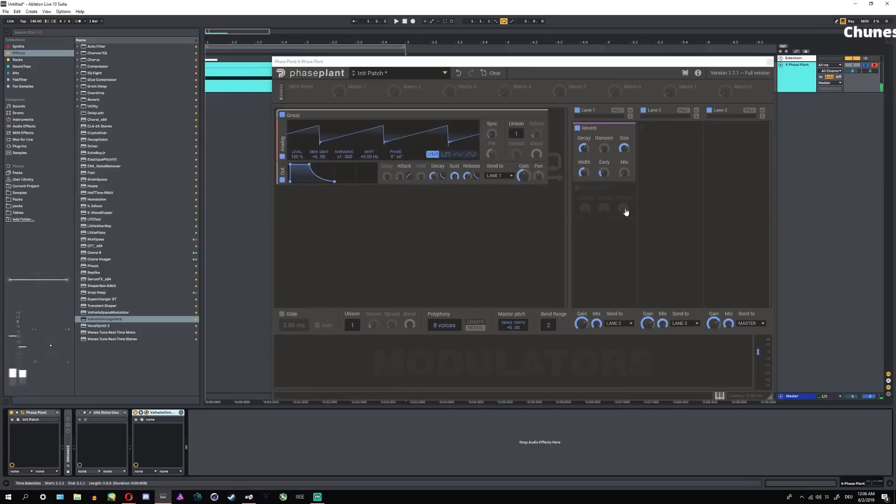
key("Delete")
left_click(624, 173)
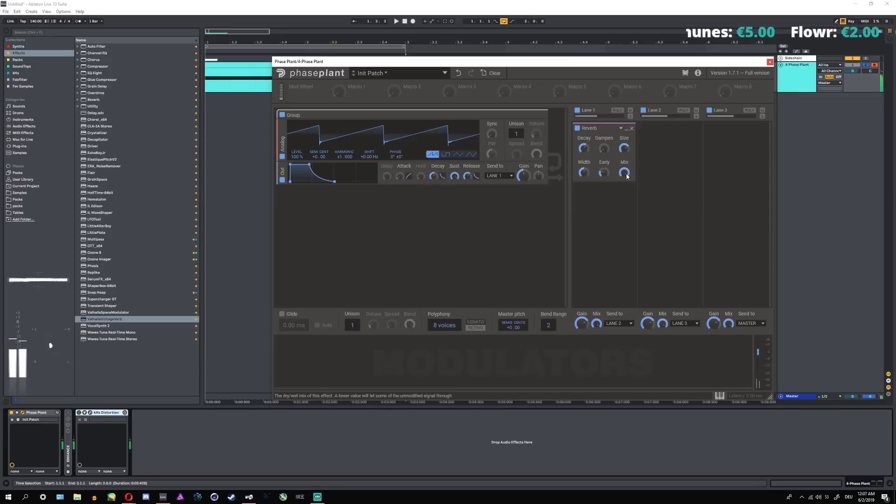
- Replace the Reverb on Lane 1 with a Reverser and set its synced time to 1/4
left_click(632, 128)
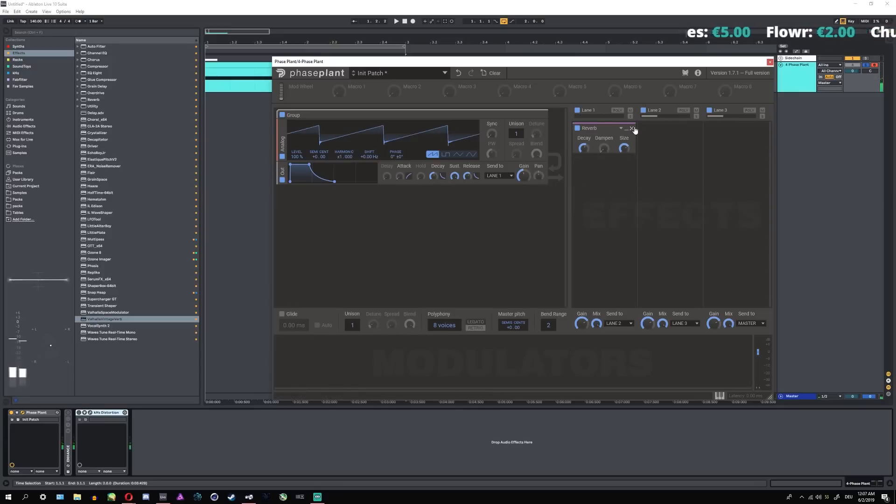
left_click(586, 156)
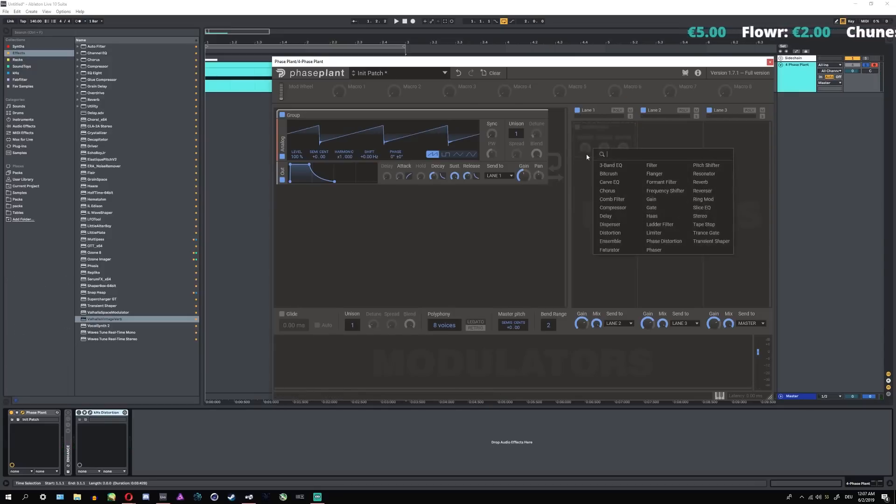
left_click(703, 191)
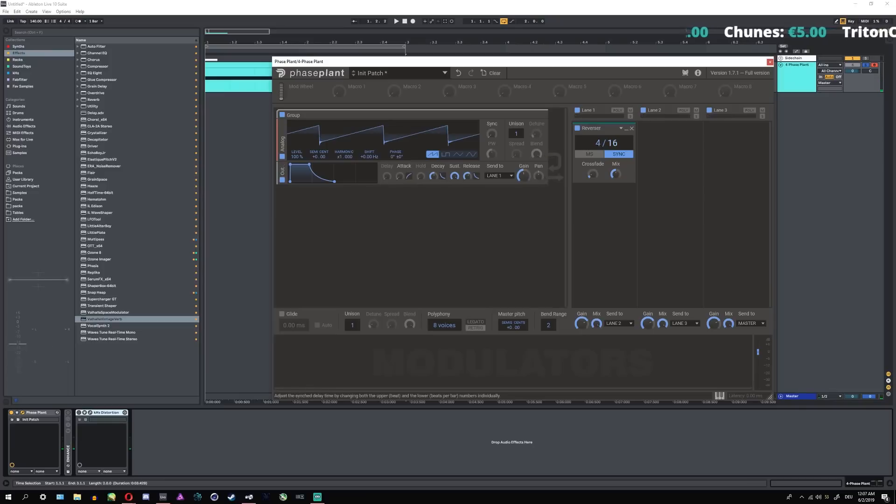
left_click_drag(615, 146, 597, 161)
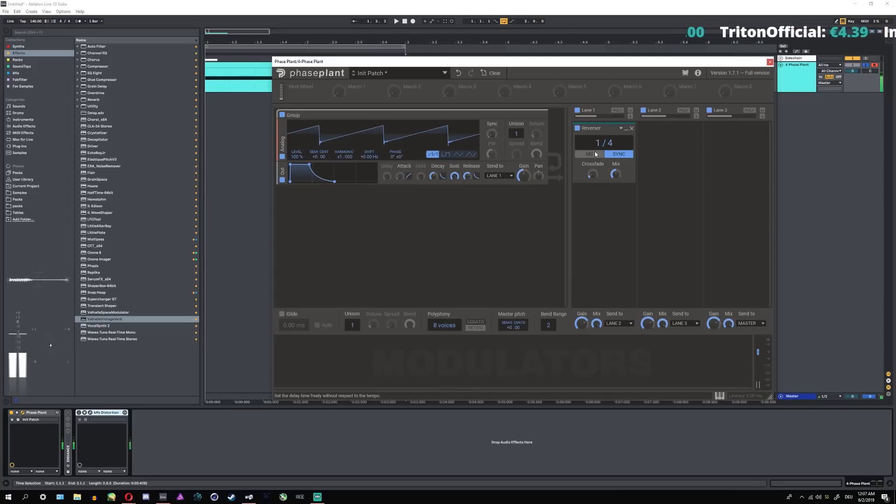
key("x")
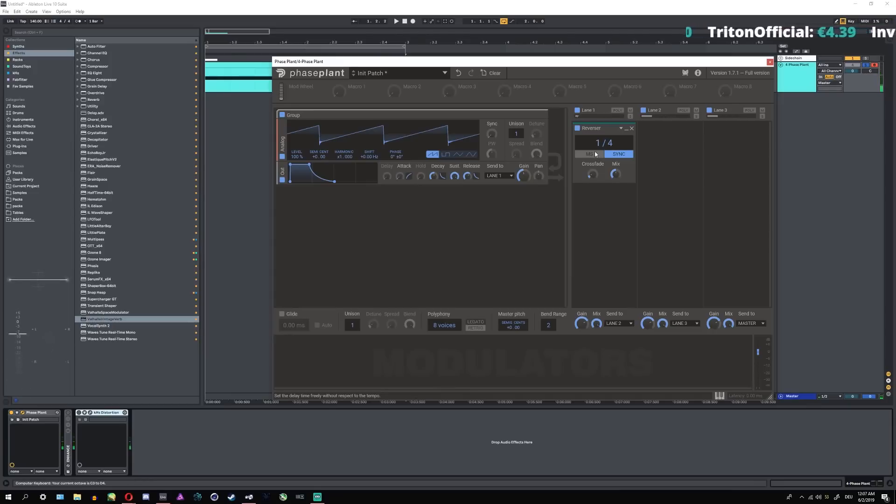
- Replace the Reverser on Lane 1 with a Ring Mod and raise its oscillator frequency
left_click(633, 129)
left_click(600, 146)
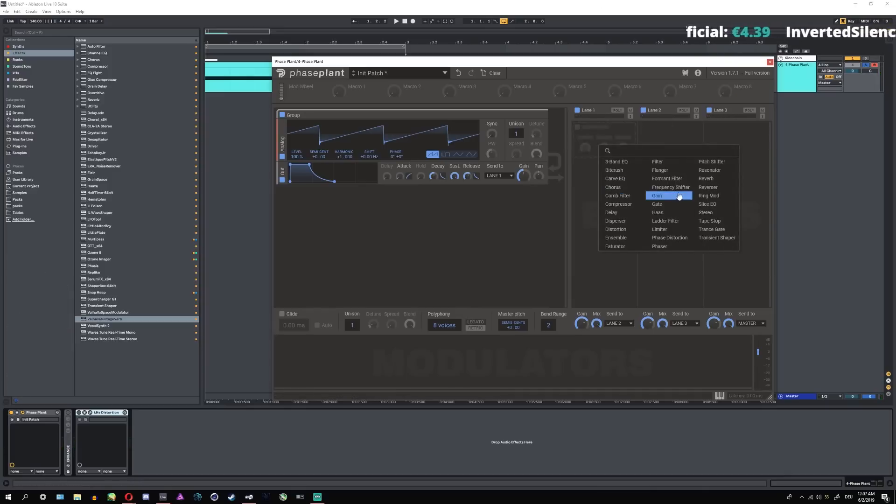
left_click(718, 200)
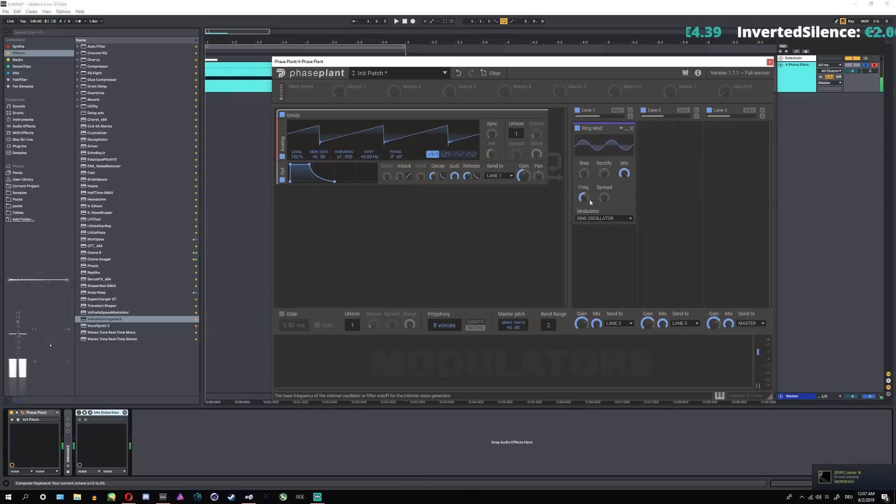
left_click_drag(584, 198, 584, 188)
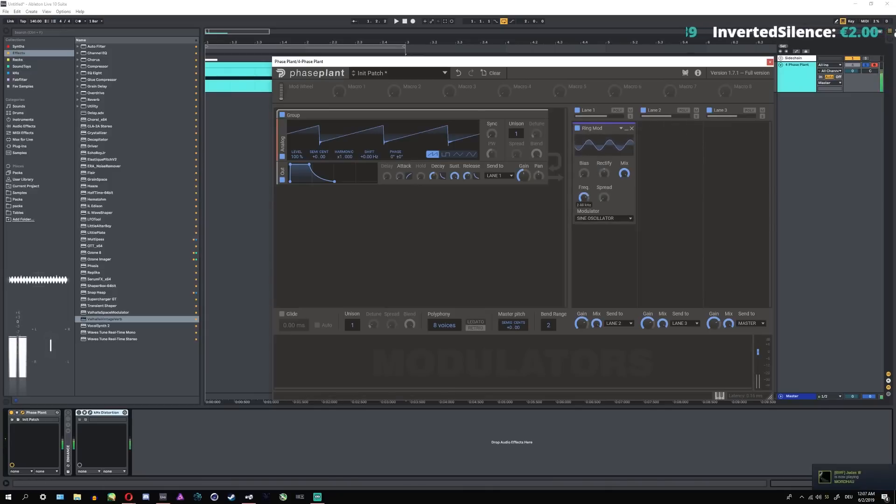
- Set the Ring Mod's modulator source to Sideband
left_click(595, 219)
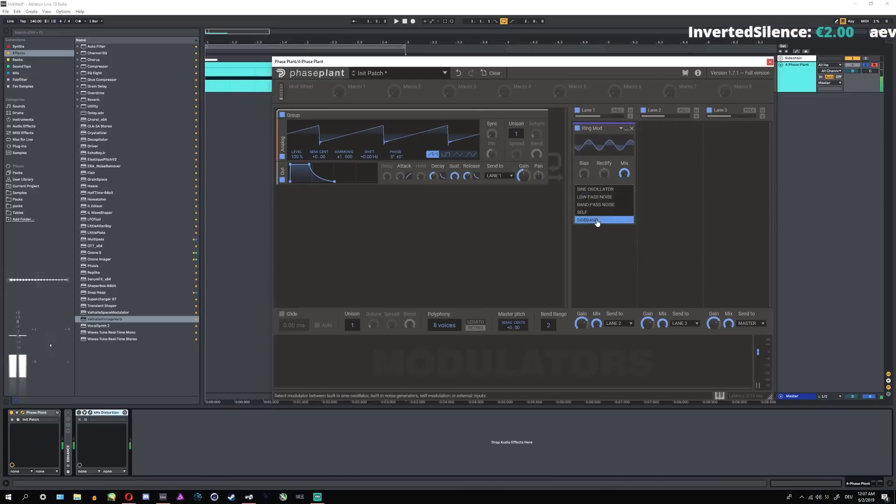
left_click(593, 225)
left_click(595, 219)
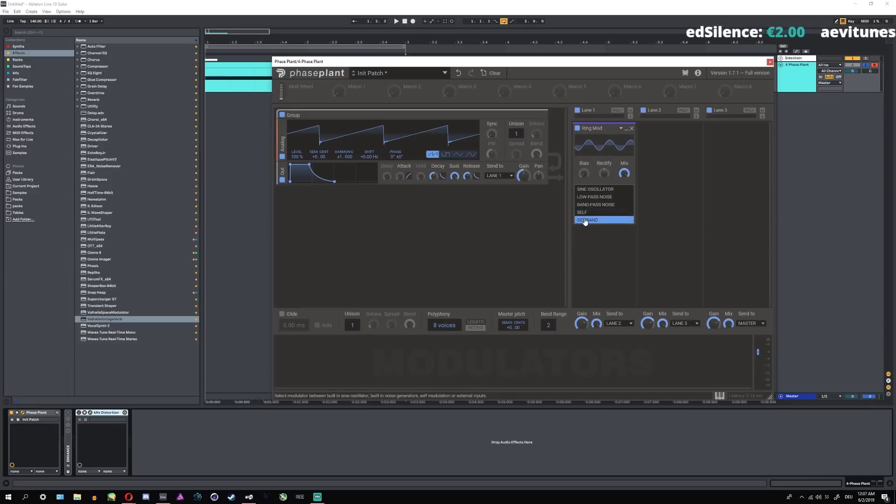
left_click(585, 221)
left_click(430, 190)
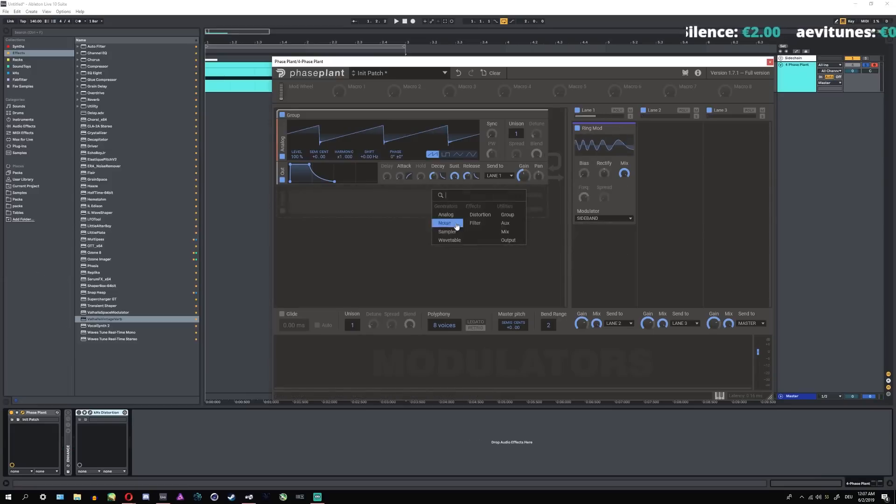
left_click(451, 216)
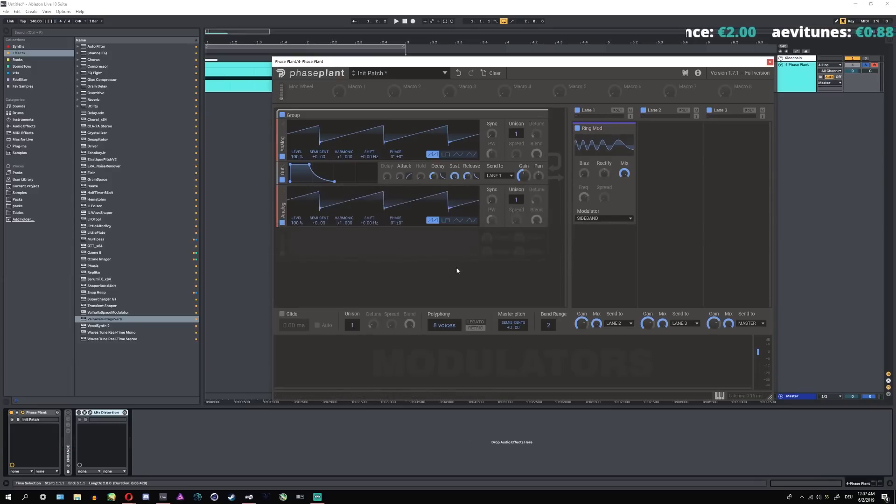
left_click(283, 190)
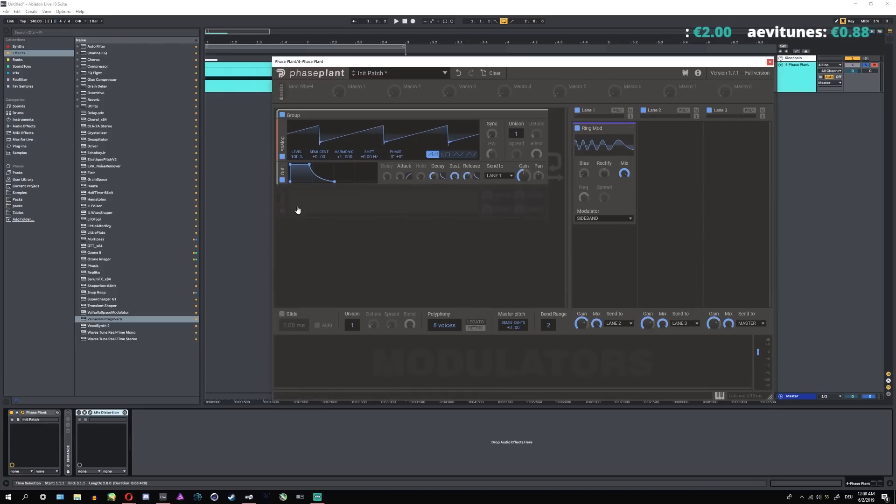
- Add a second Analog oscillator with its own Output module and send that output to Sideband
left_click(280, 195)
left_click(296, 224)
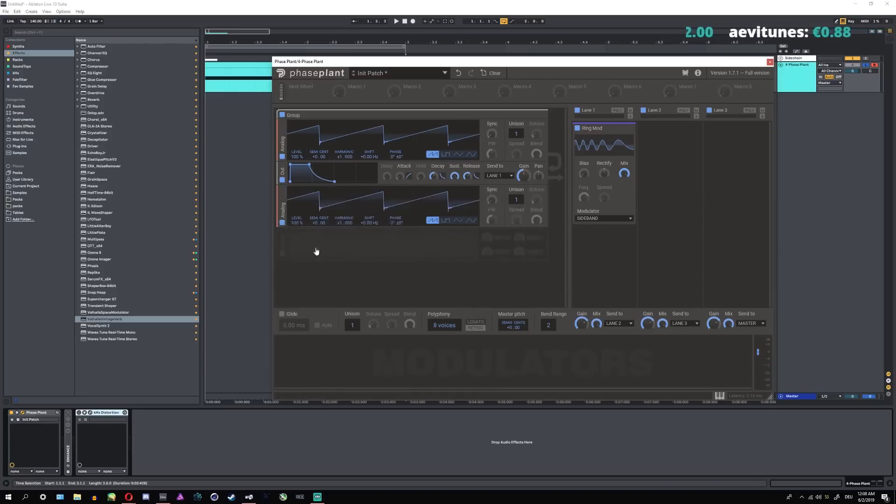
left_click(346, 258)
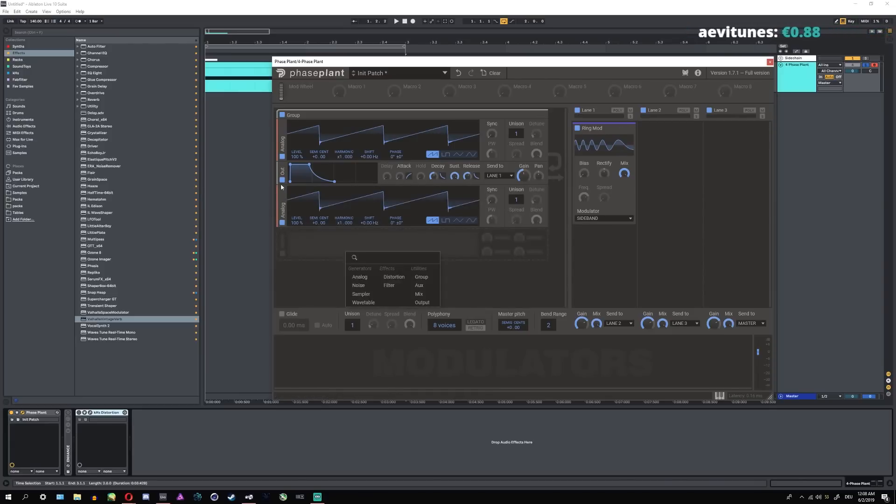
left_click(422, 302)
left_click(507, 242)
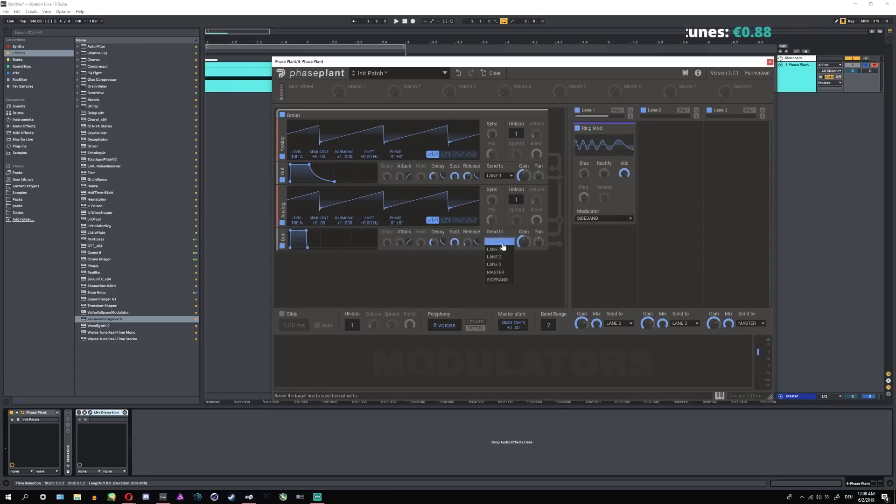
left_click(497, 280)
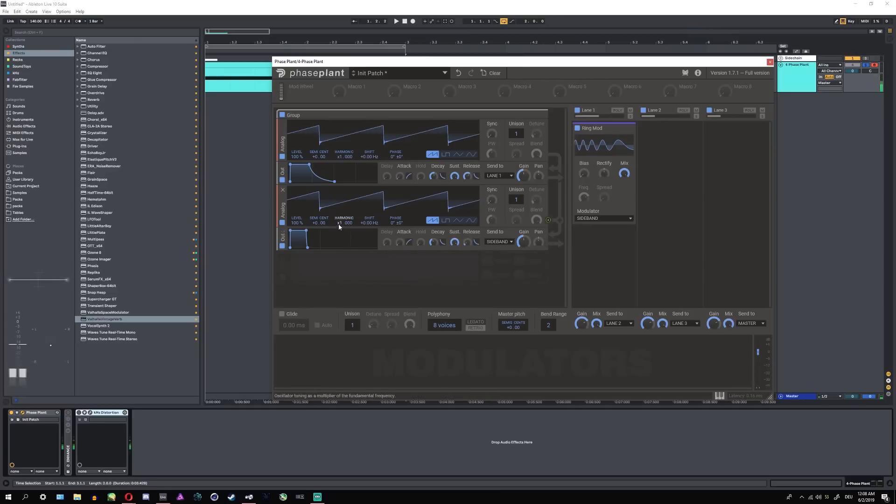
- Set the second oscillator to a sine wave with harmonic x10 and a frequency shift of about +416 Hz
left_click_drag(344, 222, 343, 195)
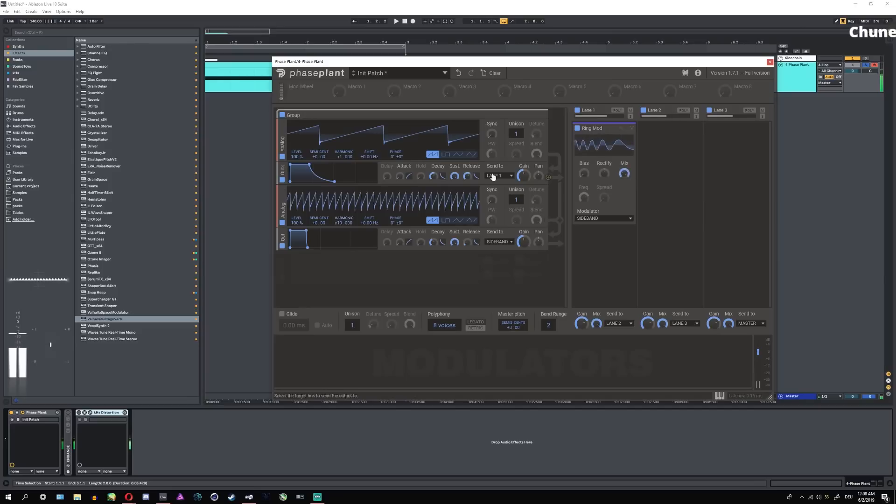
left_click(471, 220)
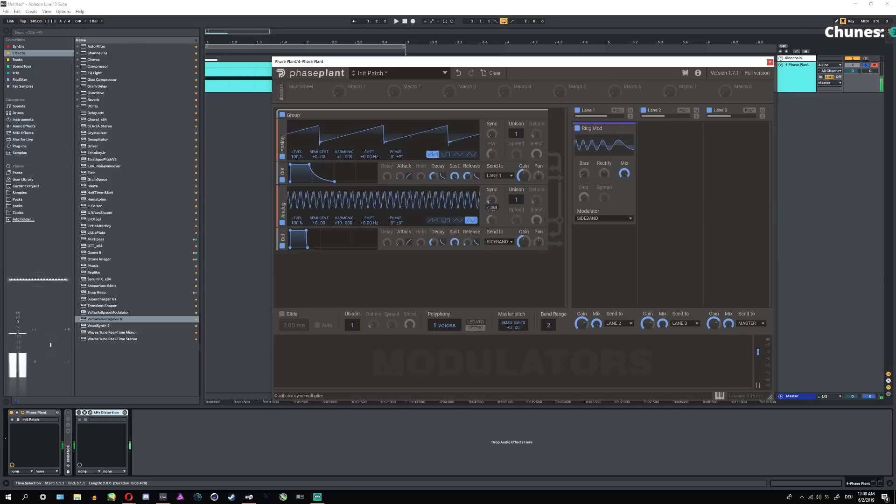
mouse_move(624, 174)
left_mouse_down()
mouse_move(624, 233)
mouse_move(623, 173)
left_mouse_up()
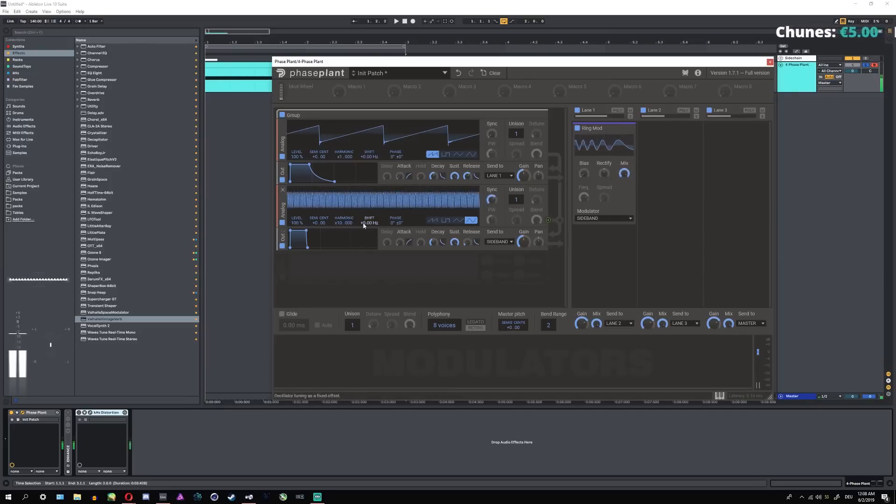
left_click_drag(363, 225, 419, 228)
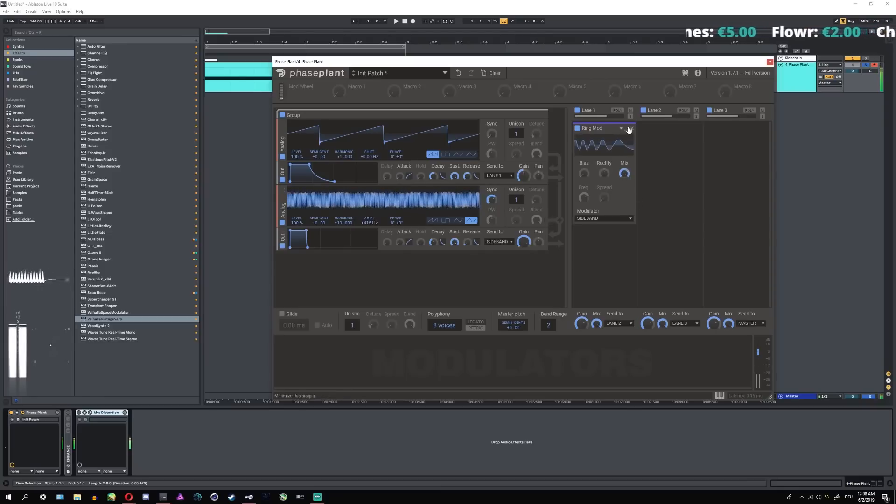
- Replace the Ring Mod on Lane 1 with a Slice EQ and remove the second oscillator with its output
left_click(632, 128)
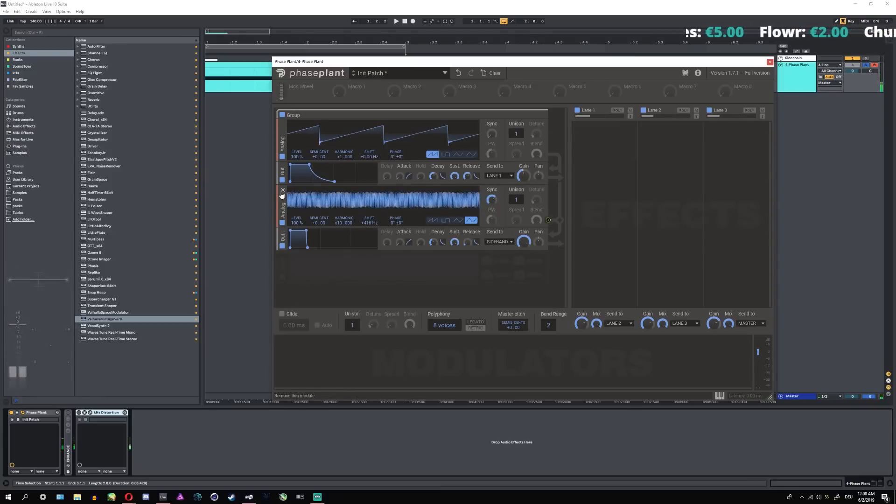
left_click(627, 166)
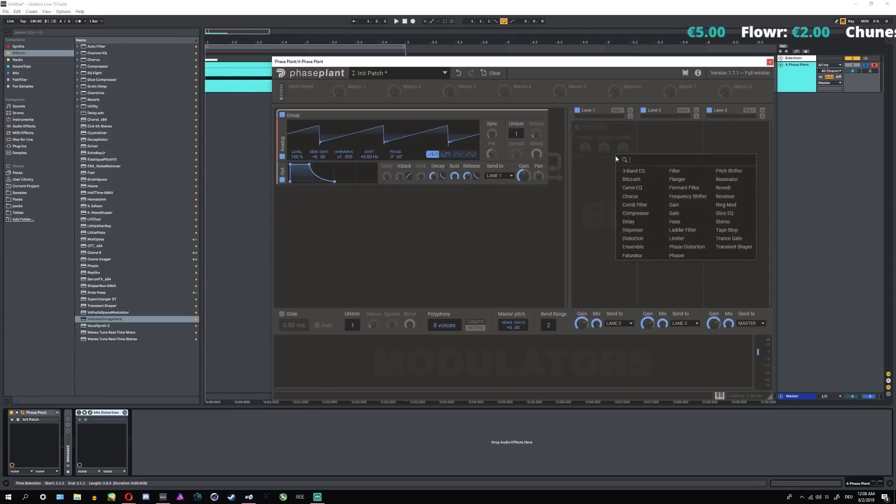
left_click(725, 214)
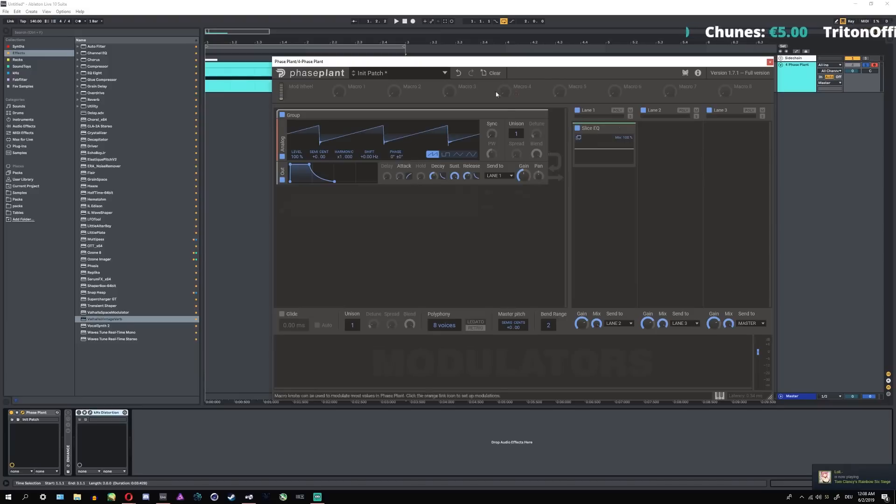
left_click(444, 73)
left_click(404, 74)
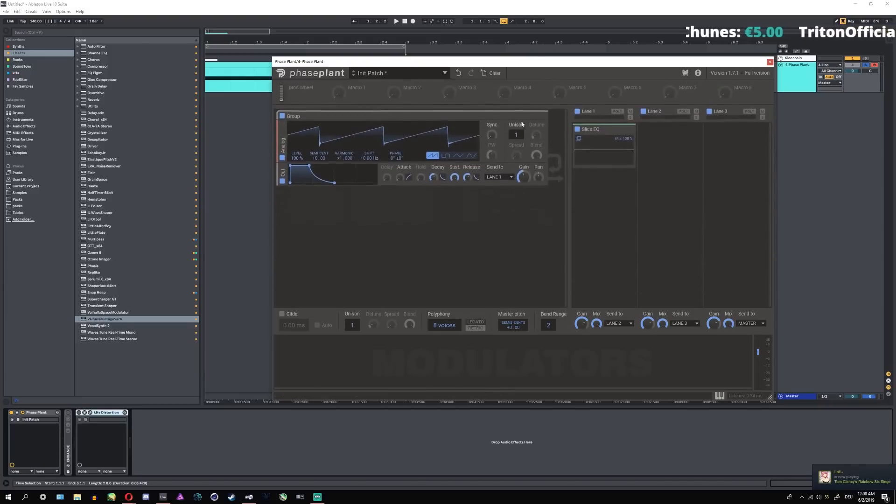
left_click(404, 74)
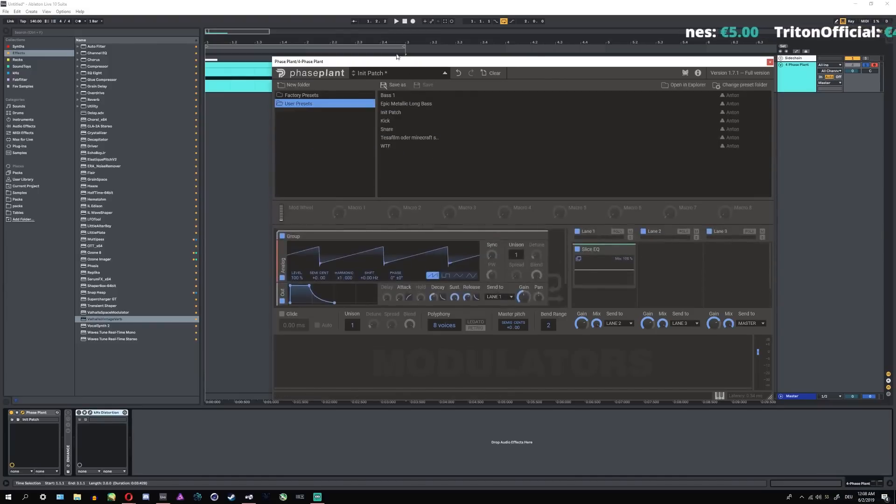
left_click(412, 73)
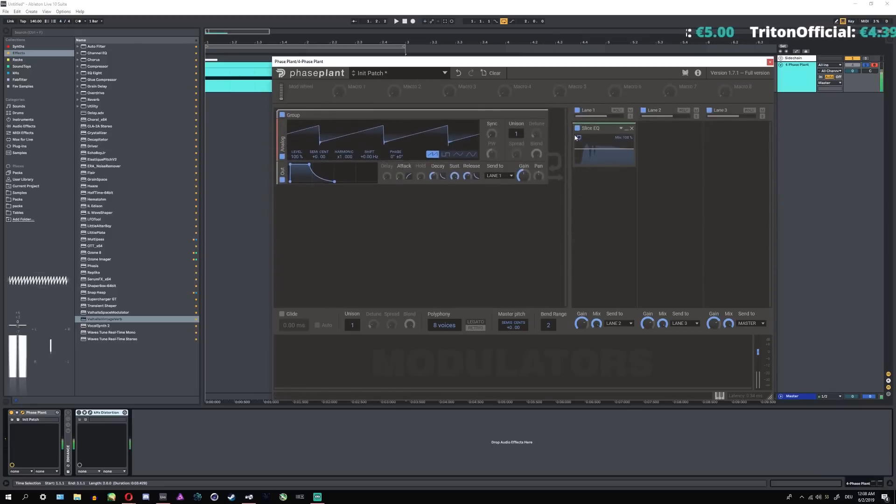
- Open the Slice EQ editor and add a low-cut filter at about 56 Hz with a raised Q
left_click(578, 139)
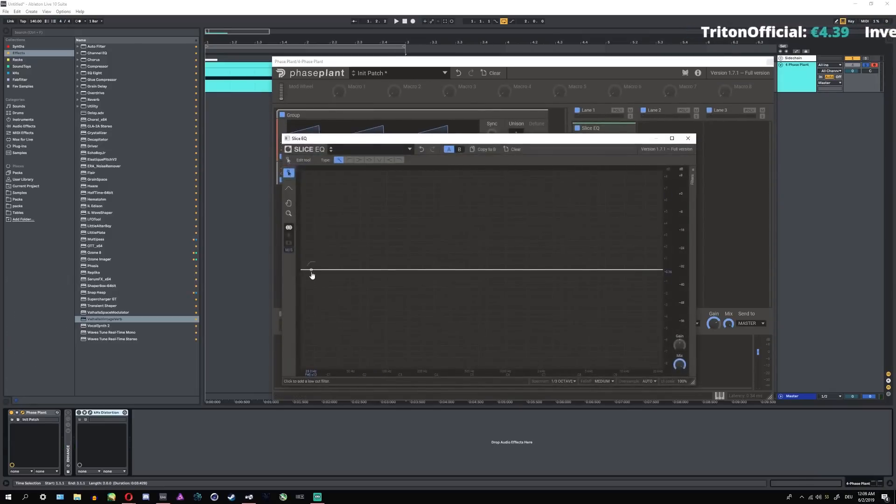
left_click_drag(312, 275, 397, 305)
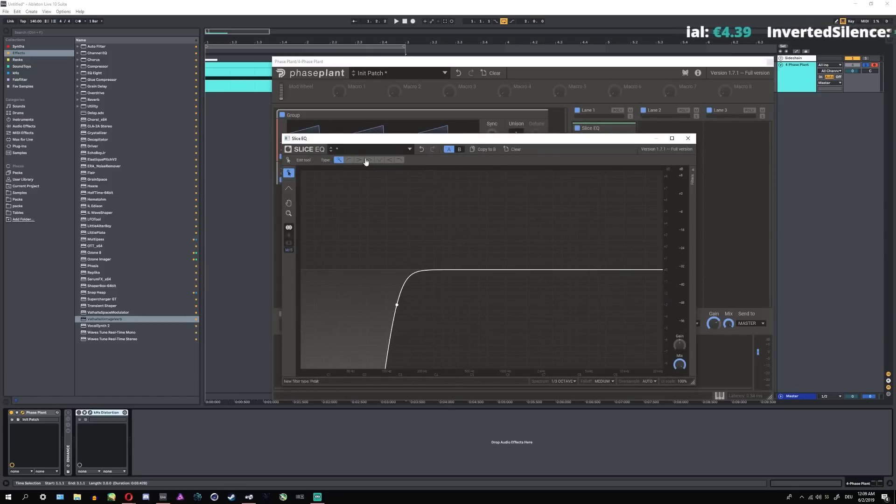
left_click(397, 304)
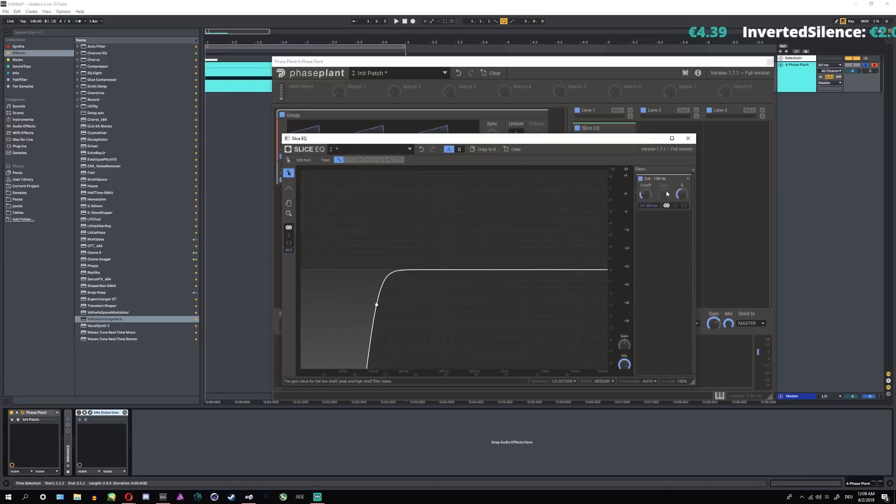
left_click_drag(681, 193, 682, 186)
left_click_drag(378, 267, 352, 288)
- Add a high-shelf boost at about 6.75 kHz and peak filters near 360 Hz and 1.12 kHz in the Slice EQ
left_click_drag(592, 274, 558, 227)
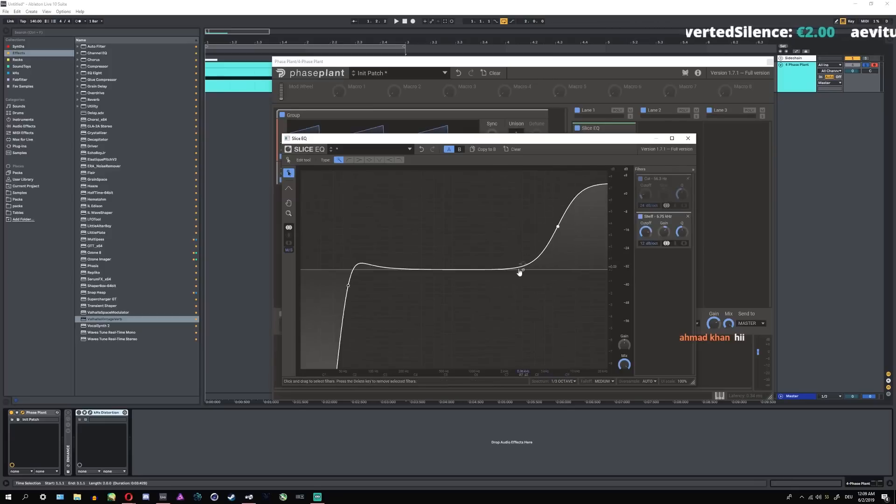
left_click_drag(383, 273, 402, 242)
left_click_drag(462, 269, 479, 321)
left_click_drag(403, 242, 430, 282)
left_click_drag(349, 285, 352, 283)
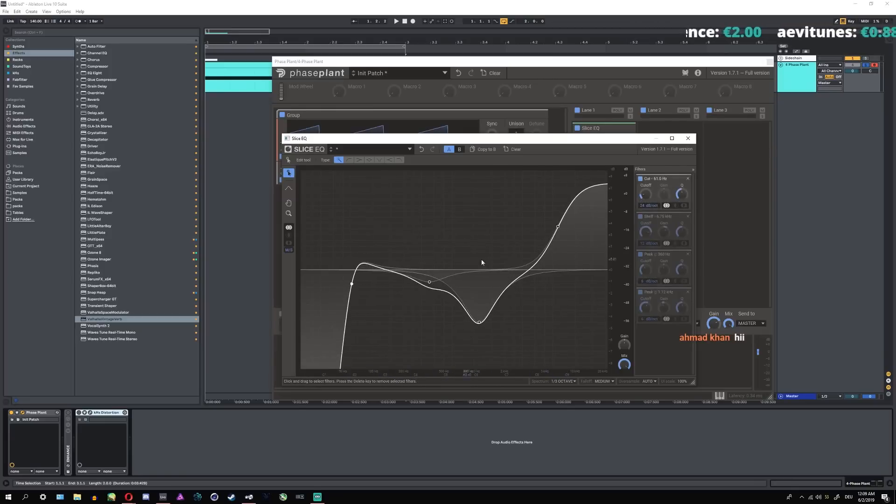
- Add two notch filters to the Slice EQ, at about 178 Hz and 2.61 kHz
left_click(380, 160)
left_click(397, 271)
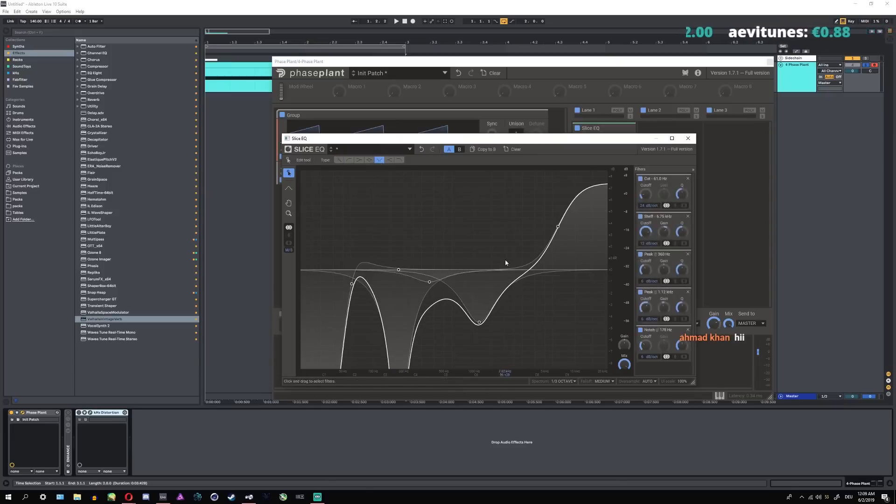
left_click(510, 270)
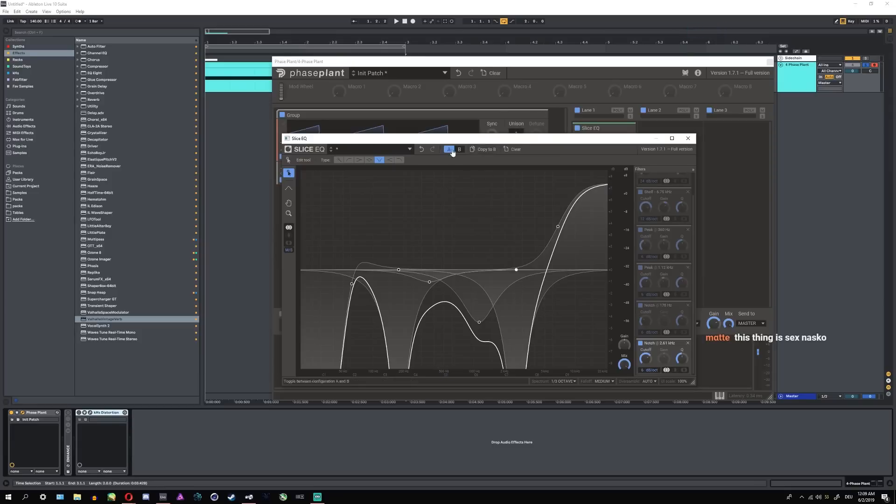
- Clear all Slice EQ filters and create a resonant high-cut filter at about 209 Hz
left_click(515, 150)
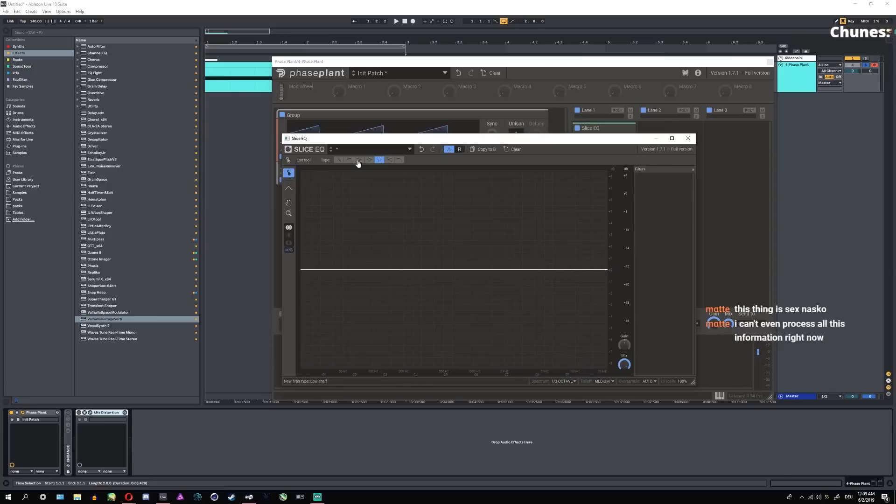
left_click_drag(611, 272, 405, 233)
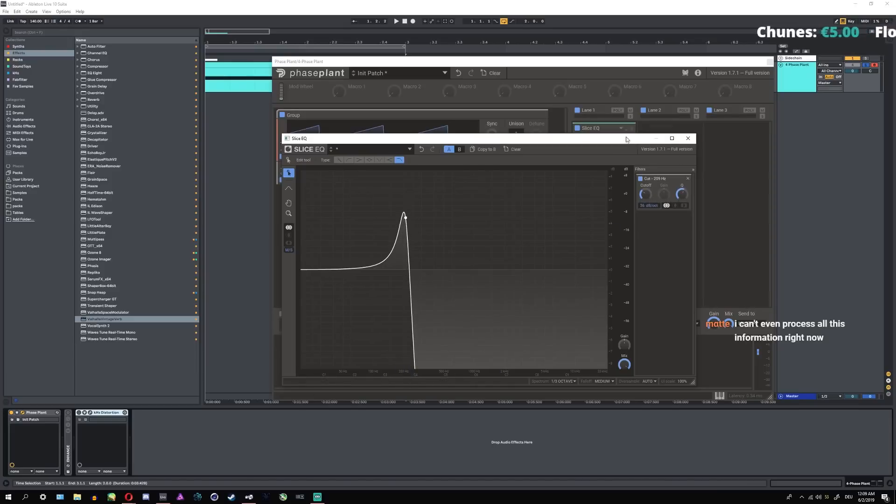
- Add a sine LFO and assign it to the high-cut filter's cutoff, keeping the synth and EQ windows side by side
left_click_drag(626, 140, 772, 65)
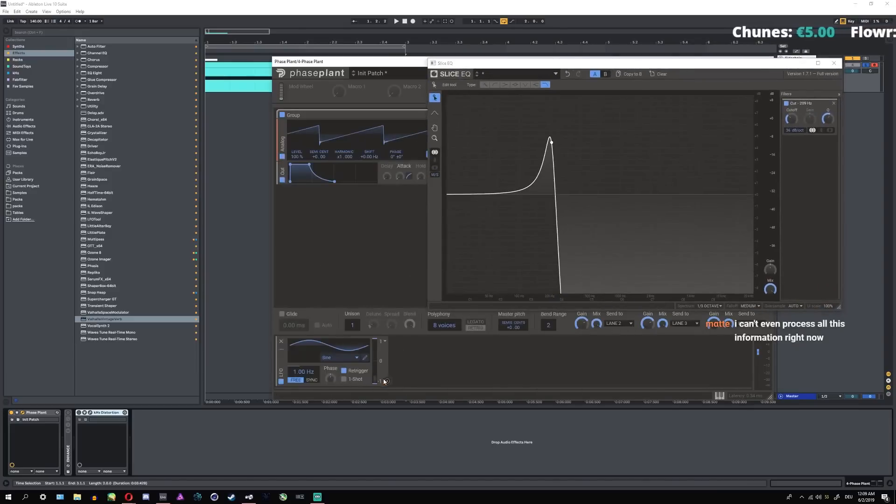
left_click_drag(792, 127, 792, 106)
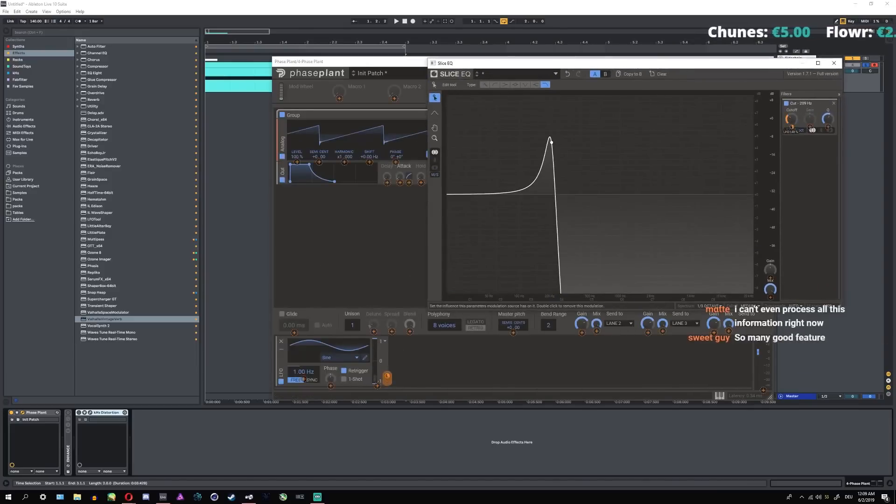
left_click_drag(376, 62, 366, 61)
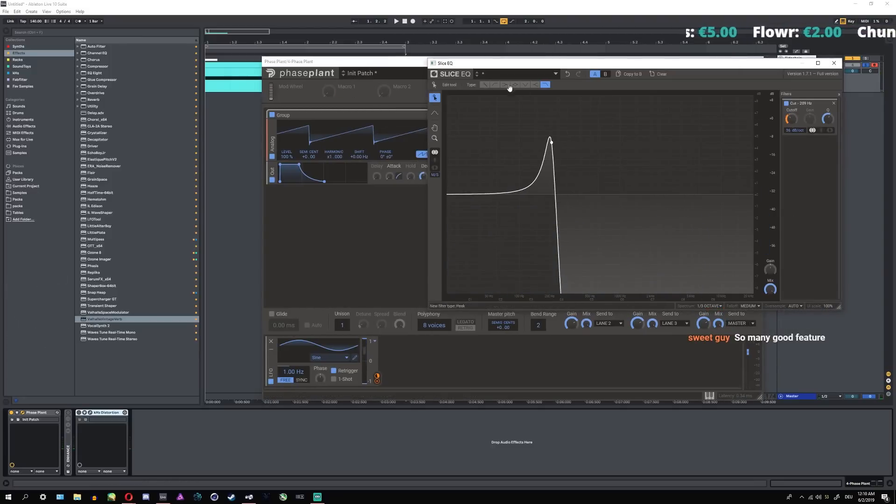
- Add a low-cut filter to the Slice EQ and align the cutoffs of both cut filters at 240 Hz
left_click_drag(449, 201, 537, 233)
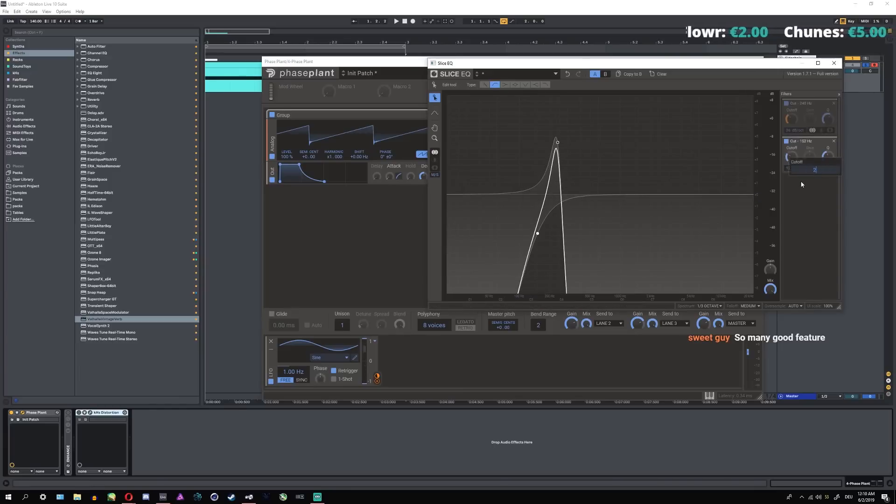
type("0")
key("Return")
mouse_move(804, 168)
left_mouse_down()
mouse_move(804, 152)
mouse_move(828, 154)
mouse_move(827, 136)
mouse_move(827, 153)
mouse_move(795, 181)
left_mouse_up()
left_click_drag(794, 131, 794, 144)
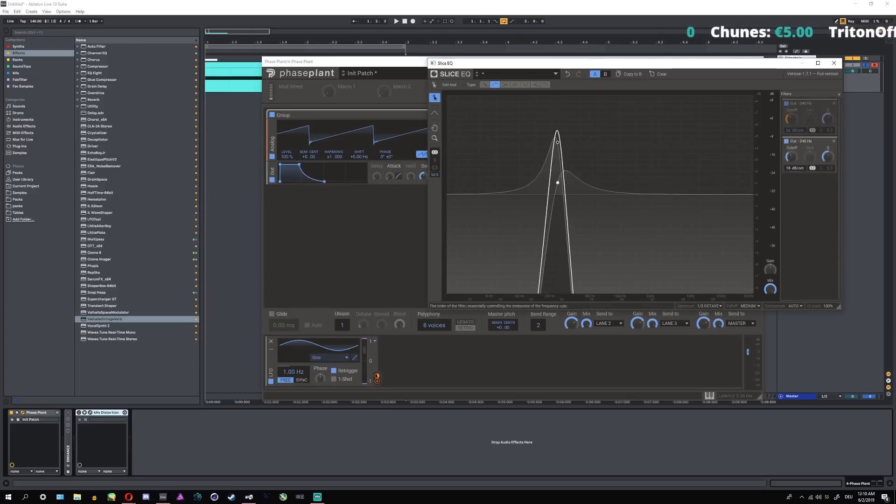
- Lower the Q of both the low-cut and high-cut filters in the Slice EQ
left_click_drag(558, 181, 558, 279)
left_click_drag(827, 119, 827, 124)
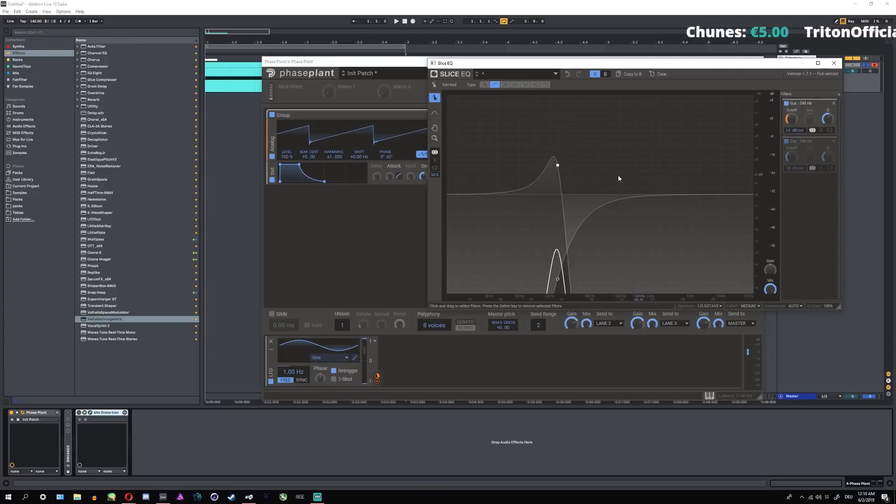
double_click(434, 138)
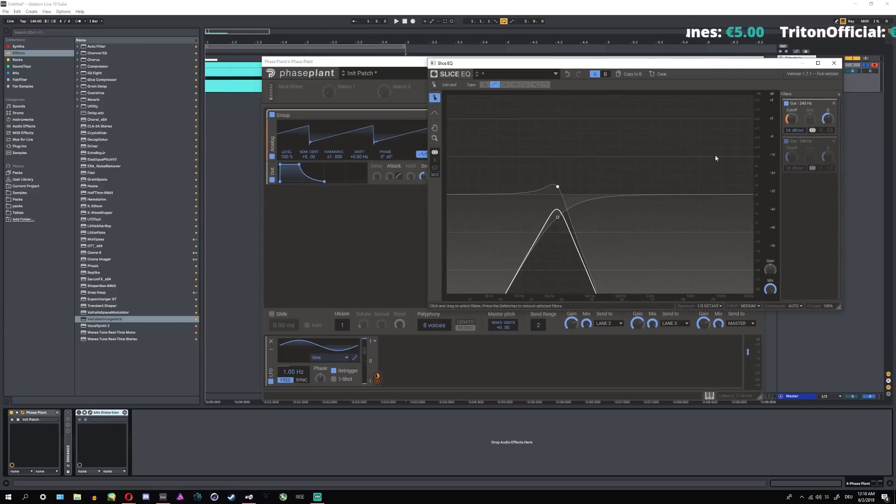
- Assign the sine LFO to the low-cut filter's cutoff in the Slice EQ and play a note to audition the sweep
left_click(787, 164)
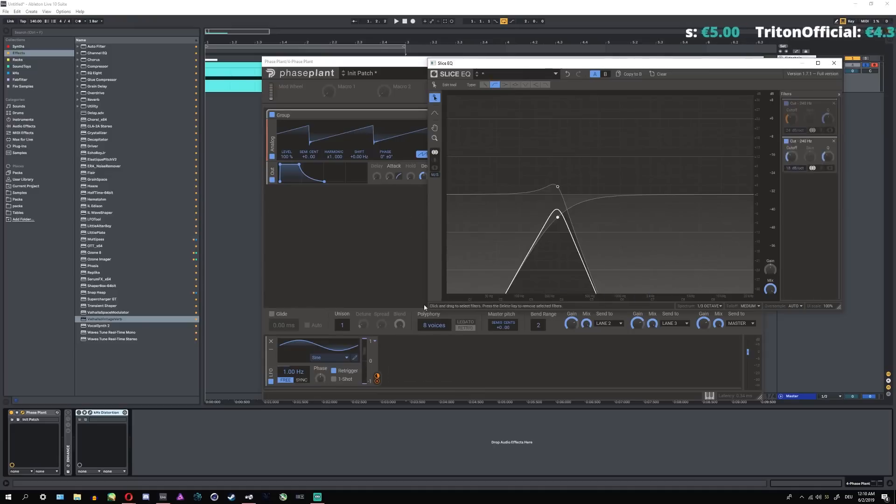
left_click_drag(380, 377, 541, 315)
left_click_drag(796, 171, 792, 165)
left_click_drag(792, 164, 792, 137)
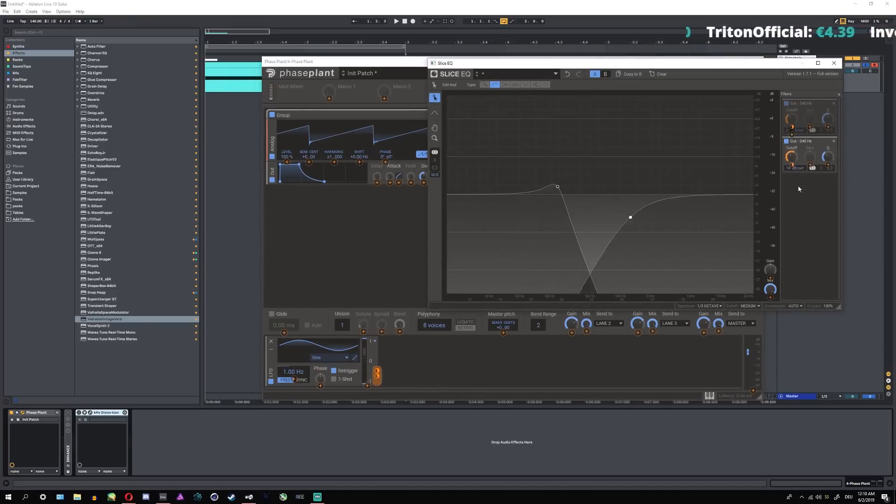
left_click(468, 390)
key("a")
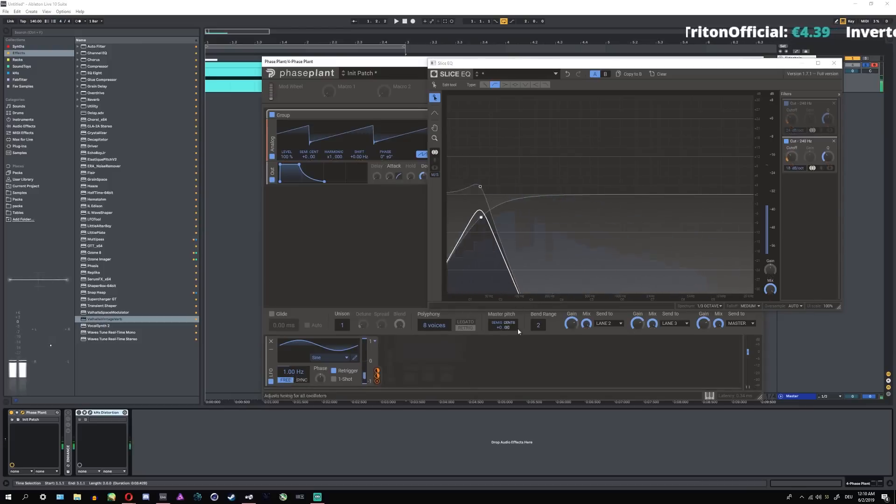
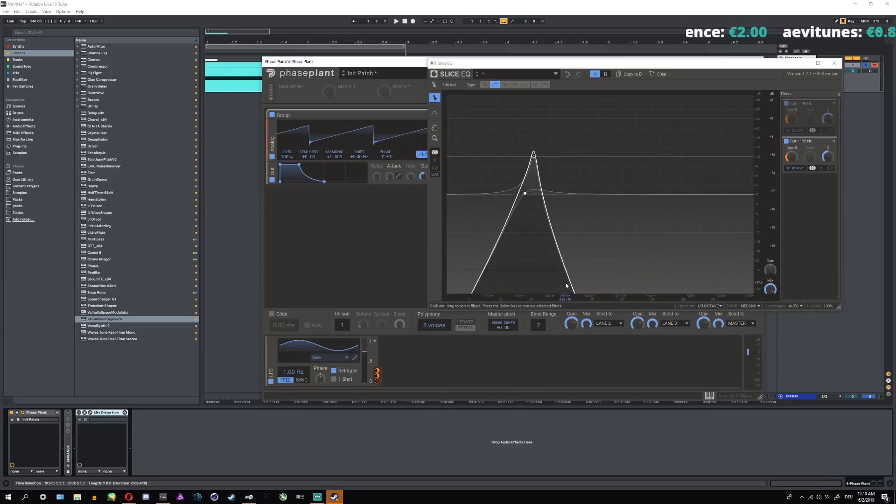
- Close the Slice EQ window and replace the Slice EQ in Lane 1 with a Stereo effect
left_click(834, 63)
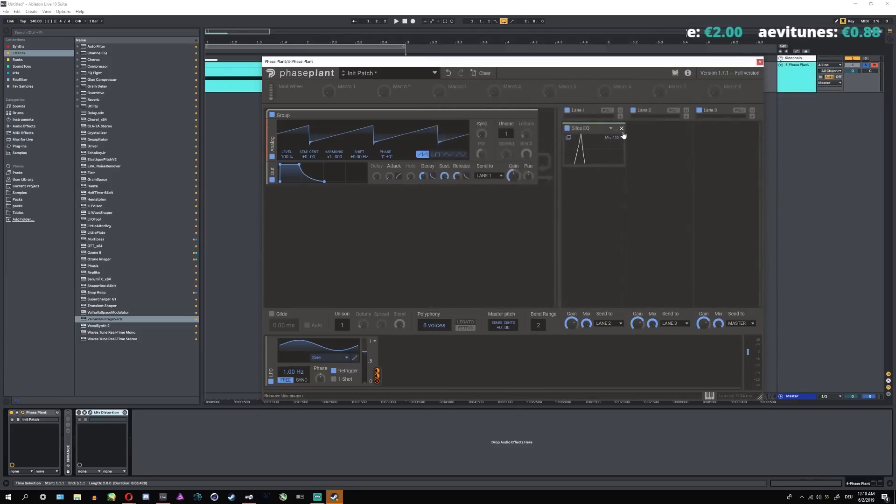
left_click(619, 132)
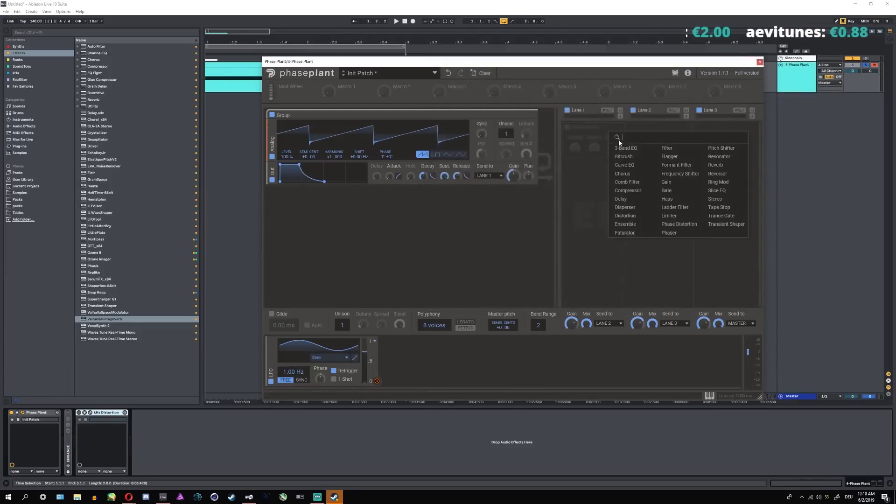
left_click(721, 199)
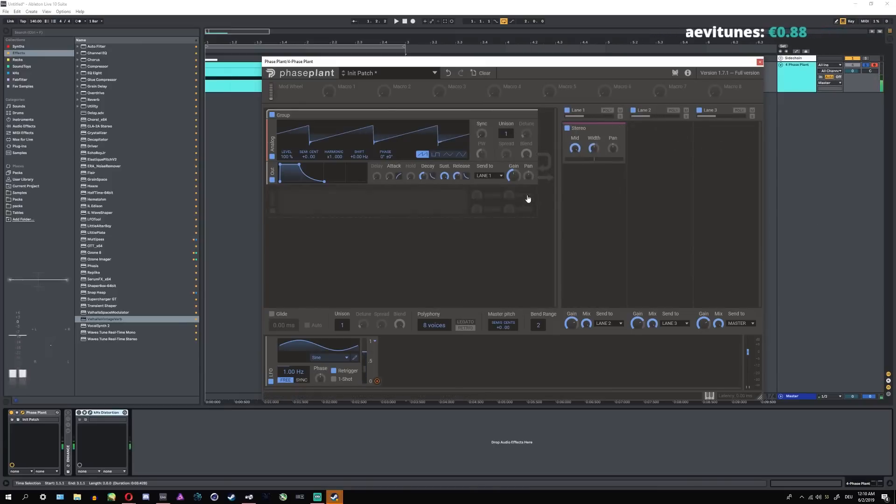
- Replace the Stereo effect in Lane 1 with a Tape Stop
left_click(621, 129)
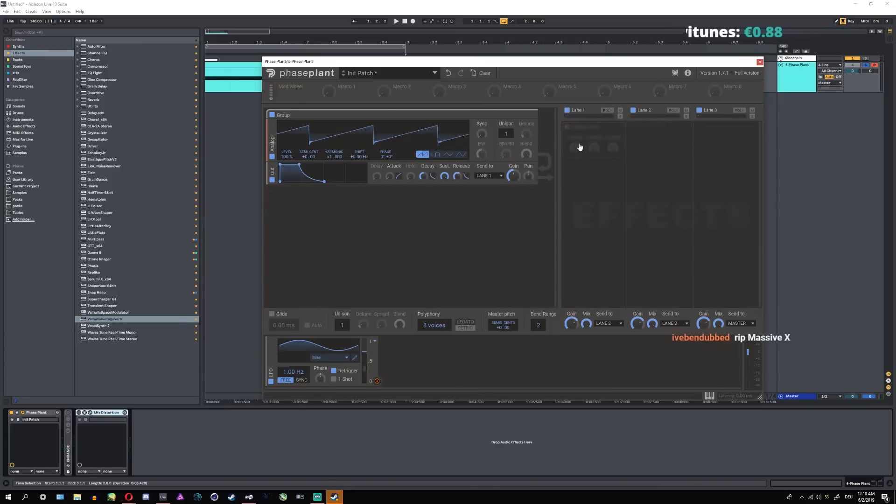
left_click(580, 146)
left_click(687, 220)
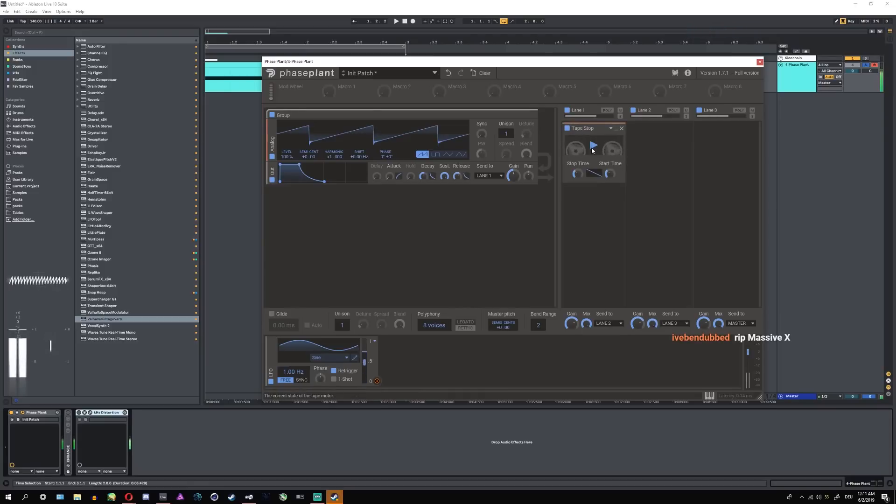
- Load the Bass 1 user preset
left_click(392, 73)
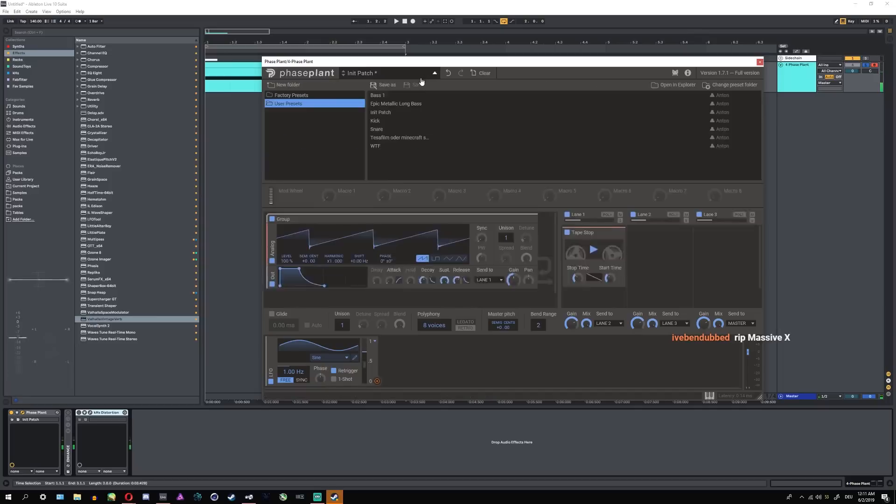
left_click(391, 95)
left_click(392, 74)
- Add a Tape Stop after the Distortion in Lane 3 of the Bass 1 patch, and stop and restart its tape motor
scroll(723, 229, "down", 5)
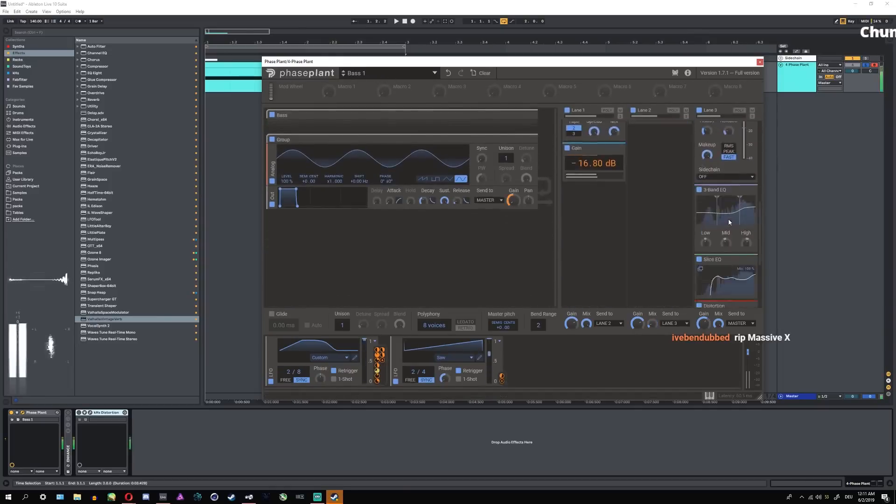
left_click(719, 292)
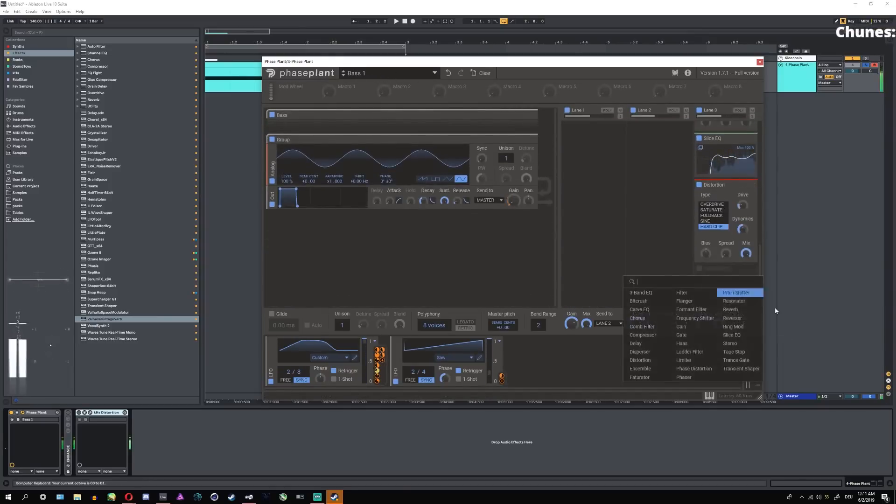
left_click(729, 357)
scroll(733, 293, "down", 2)
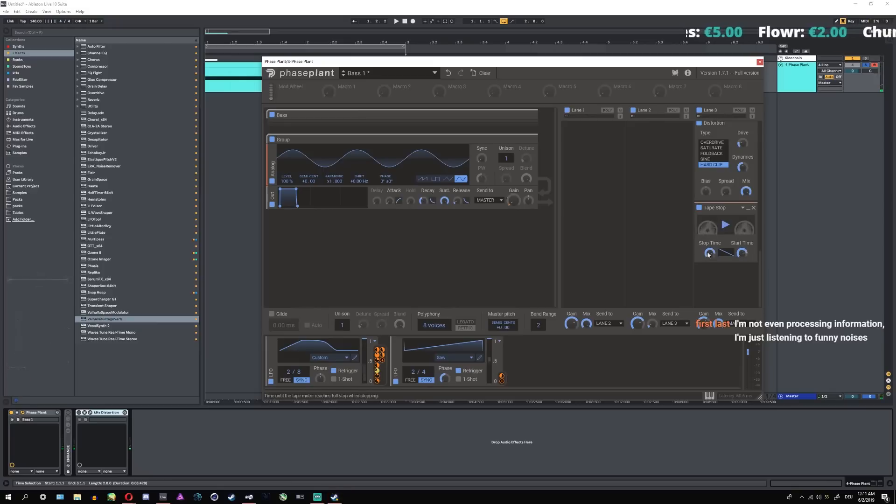
left_click(724, 228)
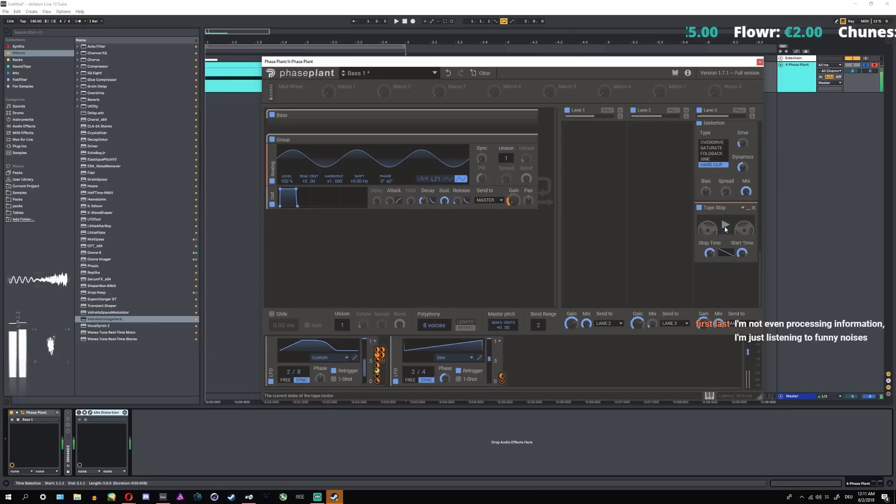
left_click(725, 227)
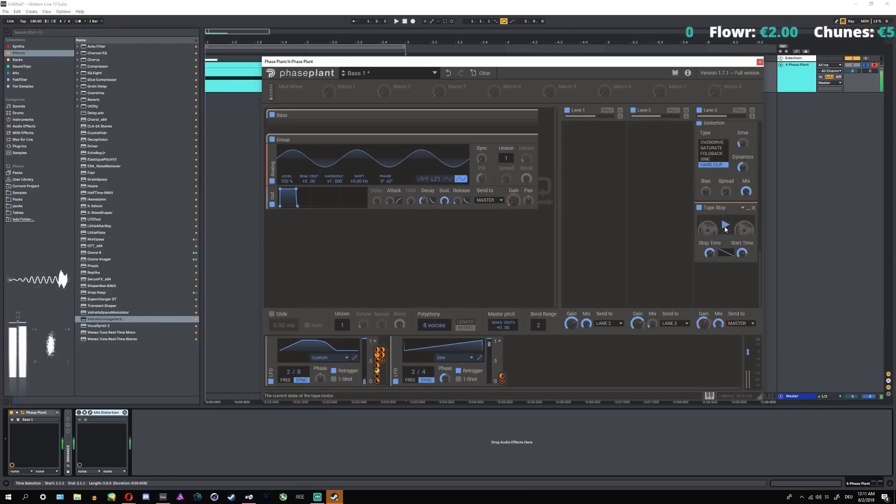
- Load the Epic Metallic Long Bass preset and add a 3-Band EQ after the Resonator in Lane 3
left_click(388, 75)
double_click(391, 105)
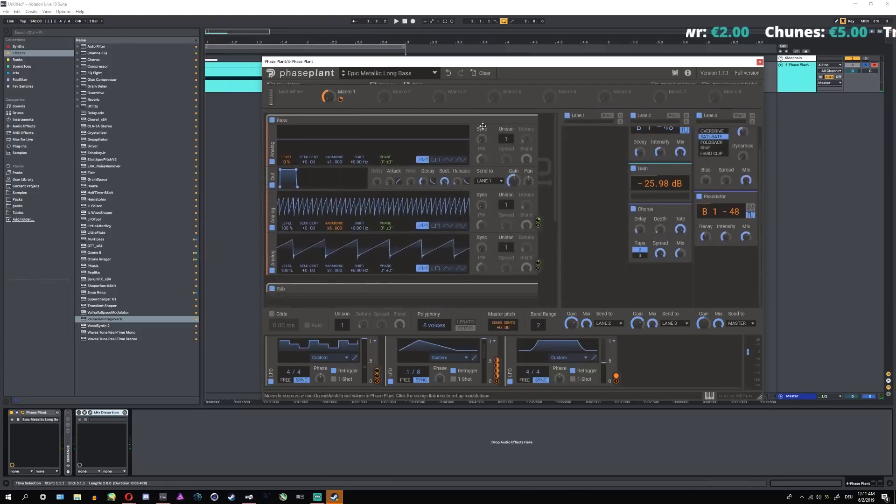
left_click(727, 270)
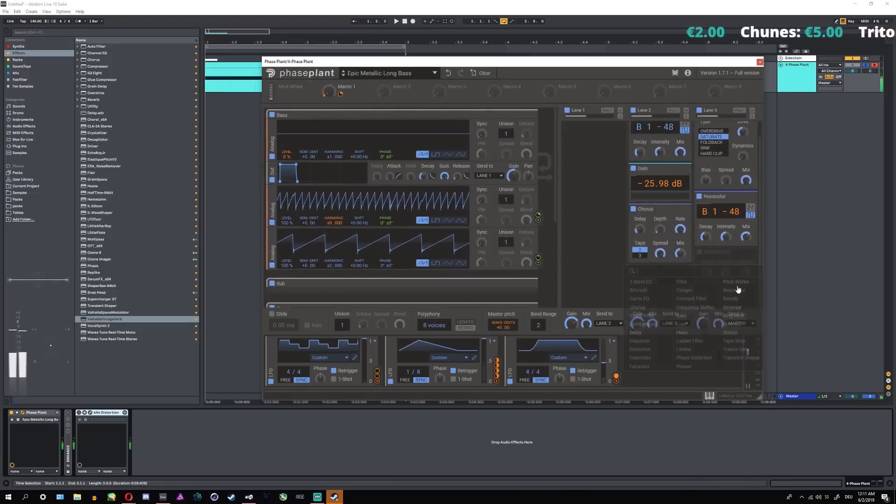
left_click(644, 282)
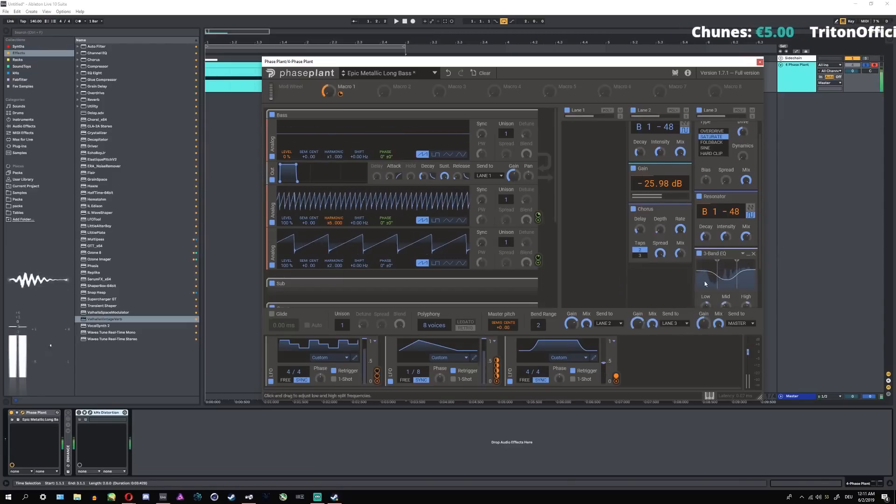
- Add a Tape Stop after the 3-Band EQ in Lane 3, and stop and restart its tape motor
scroll(714, 261, "down", 2)
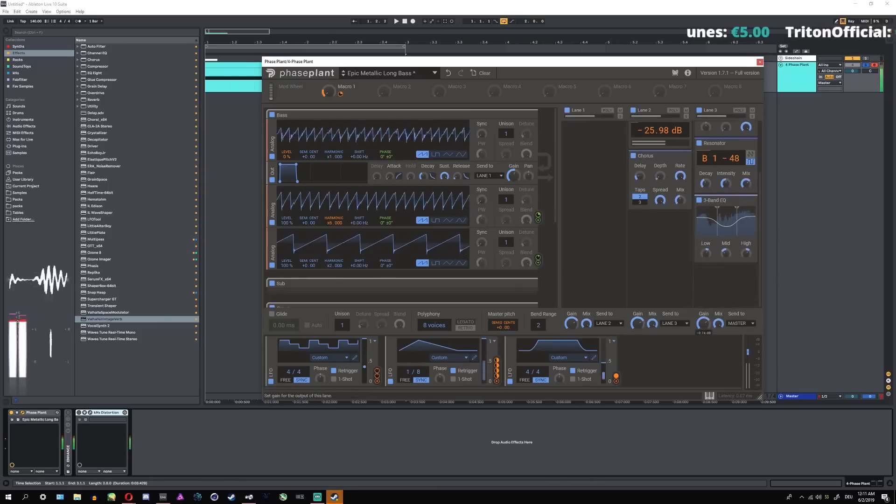
left_click(732, 276)
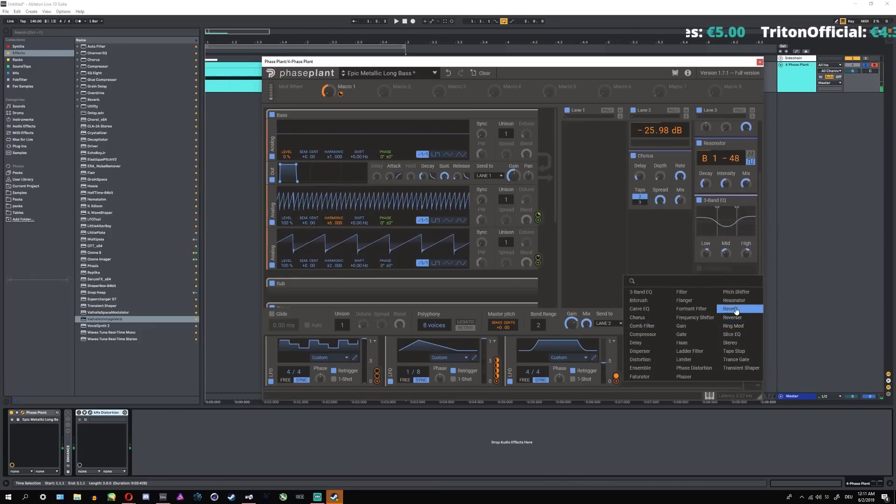
left_click(734, 352)
scroll(719, 292, "down", 2)
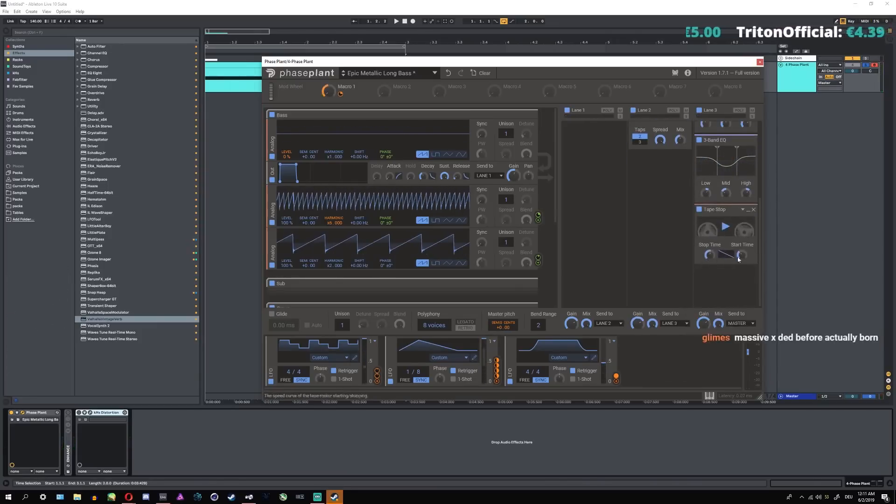
left_click(725, 228)
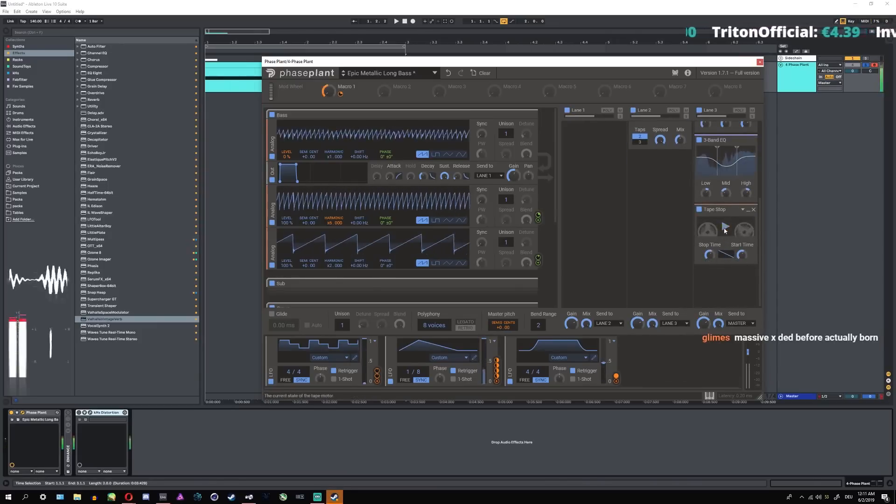
left_click(724, 231)
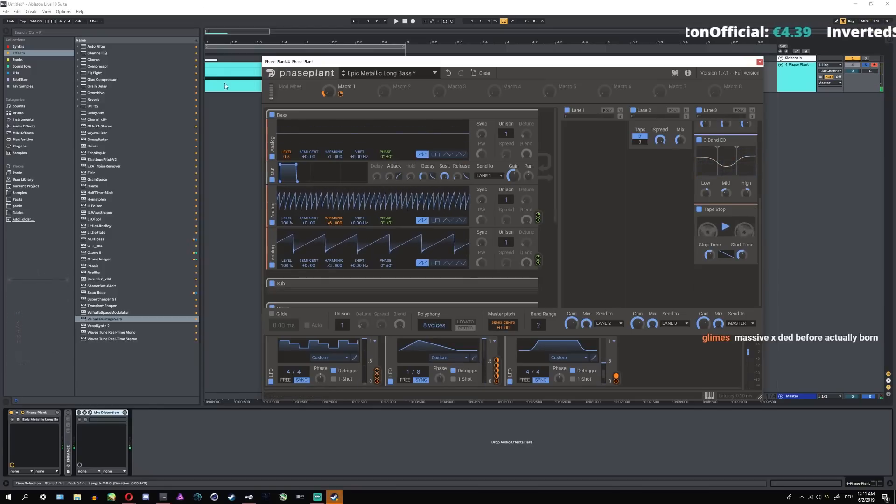
- Clear the patch back to its initial state and add an Analog oscillator
left_click(412, 74)
left_click(484, 74)
left_click(424, 74)
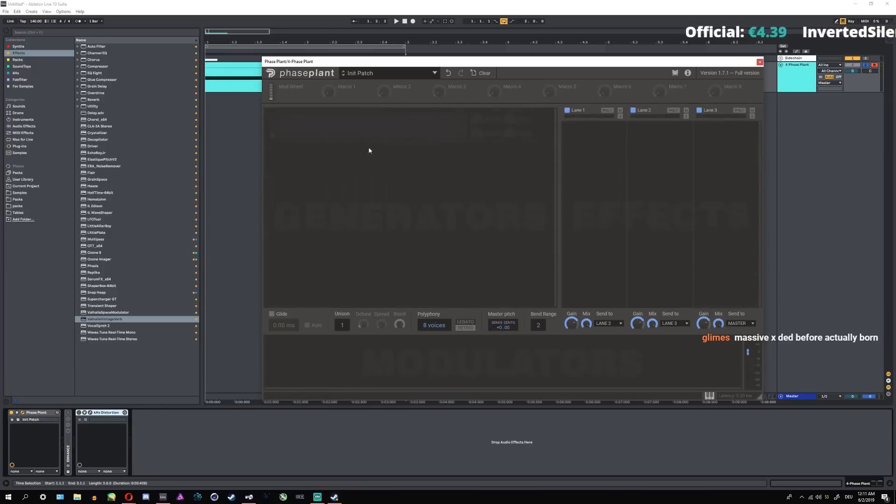
left_click(369, 148)
left_click(376, 162)
- Add a Trance Gate to Lane 3, and replace it with a Transient Shaper
left_click(717, 150)
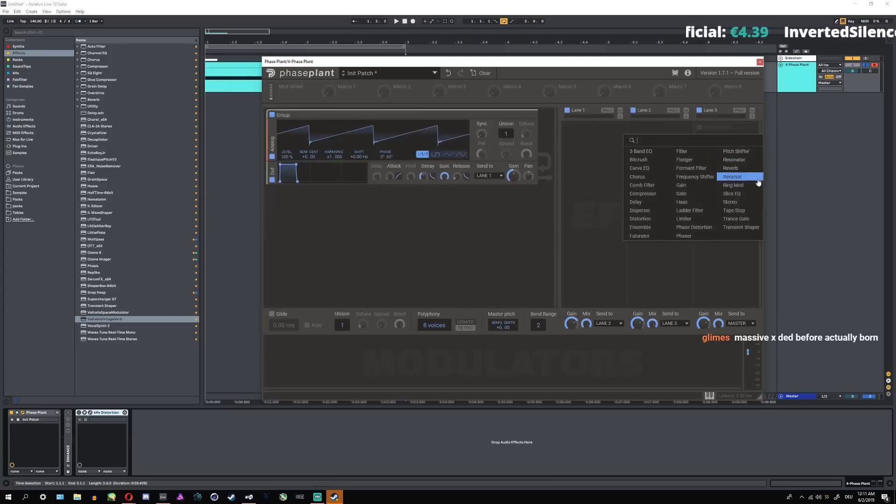
left_click(741, 222)
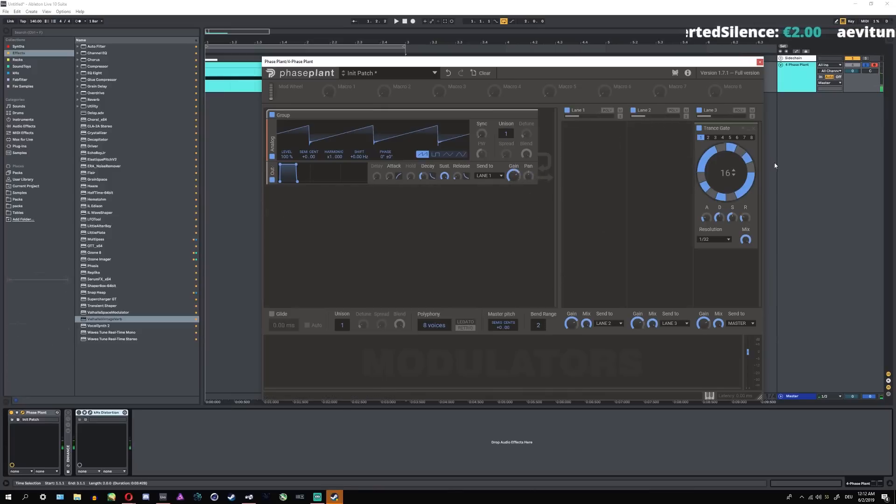
left_click(753, 128)
left_click(746, 195)
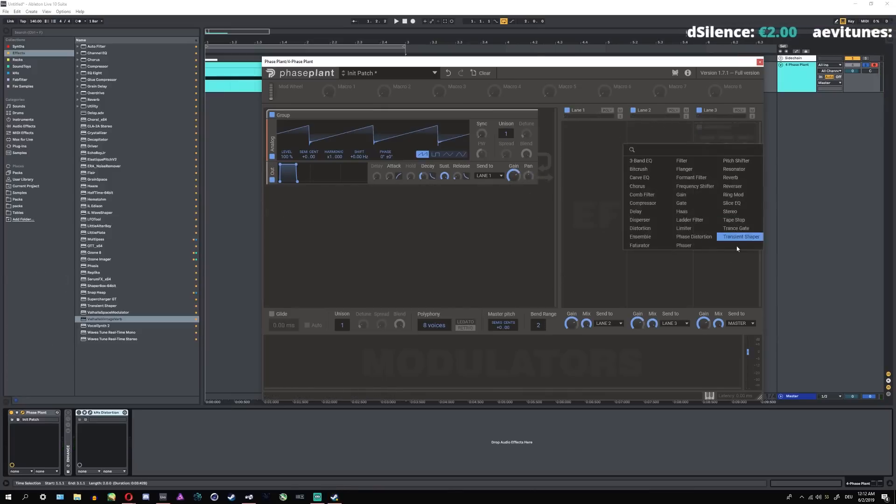
left_click(739, 237)
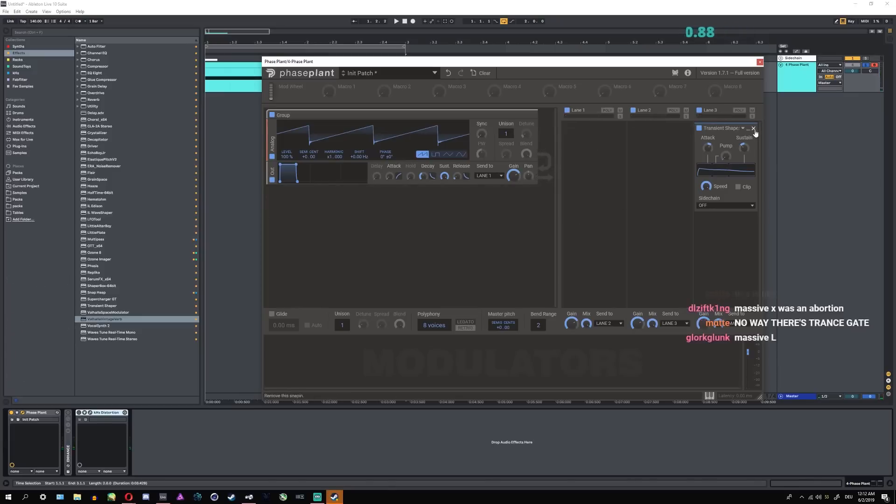
- Remove the Transient Shaper from Lane 3, delete the Analog oscillator group, and close the Phase Plant window
left_click(753, 129)
left_click(573, 155)
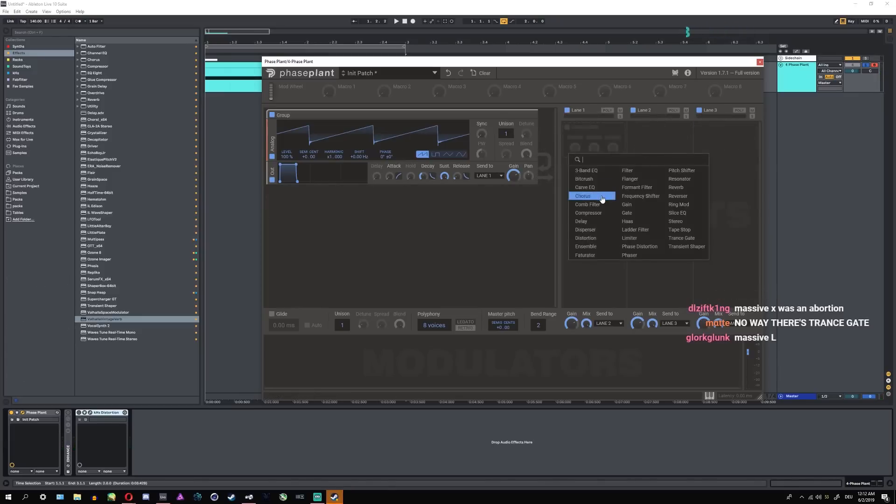
left_click(512, 223)
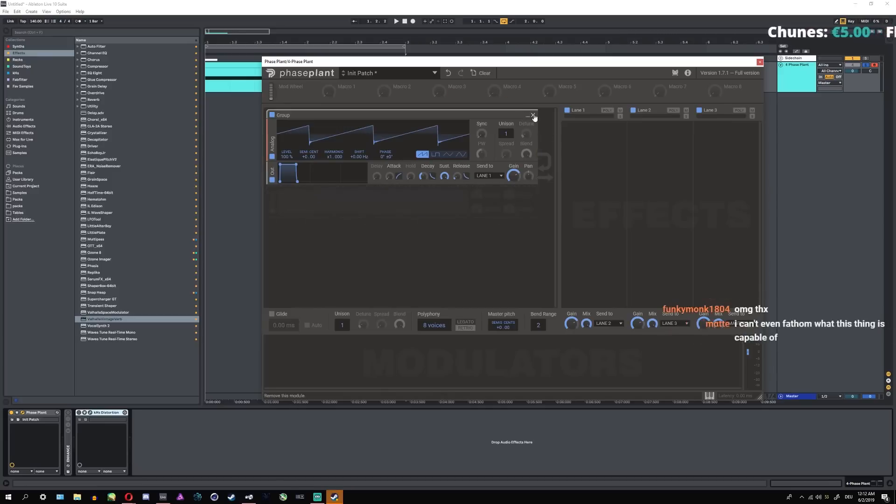
left_click(533, 116)
left_click(760, 62)
- Shorten the MIDI clip to one beat, reduce the arrangement loop to end just after it, and start playback
left_click(225, 65)
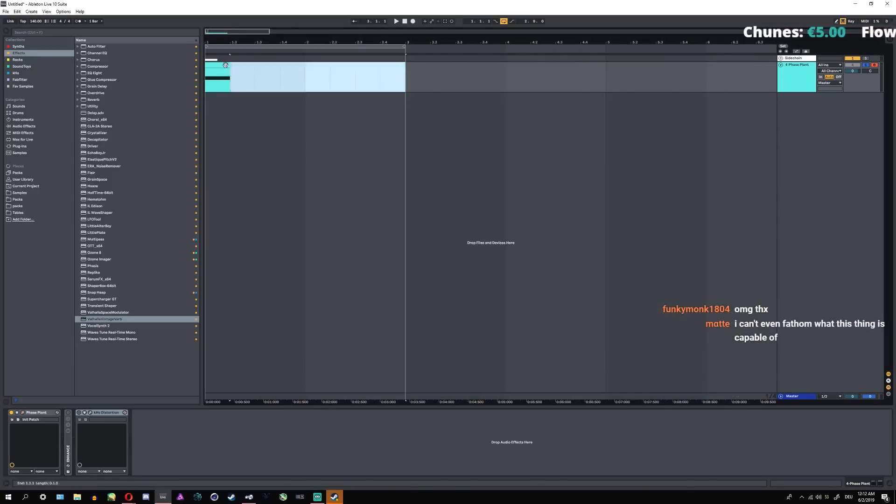
left_click_drag(225, 65, 227, 65)
mouse_move(334, 43)
left_mouse_down()
mouse_move(334, 70)
mouse_move(334, 43)
left_mouse_up()
left_click_drag(404, 47, 242, 47)
key("space")
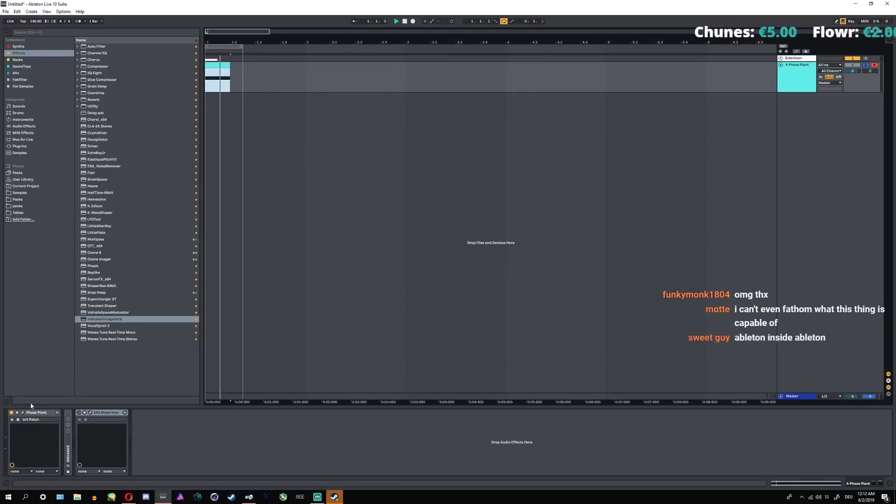
- Open the Phase Plant window and add a Wavetable oscillator to the empty patch
left_click(22, 413)
left_click(461, 118)
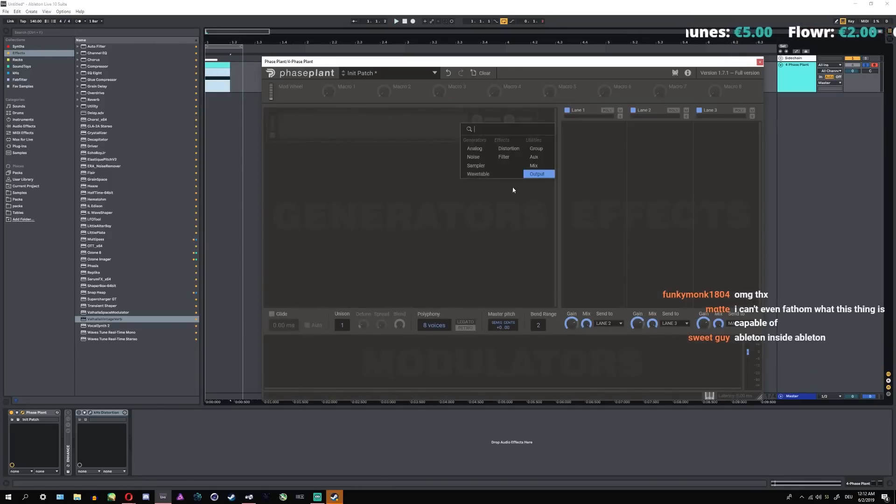
left_click(479, 175)
left_click_drag(461, 62, 458, 102)
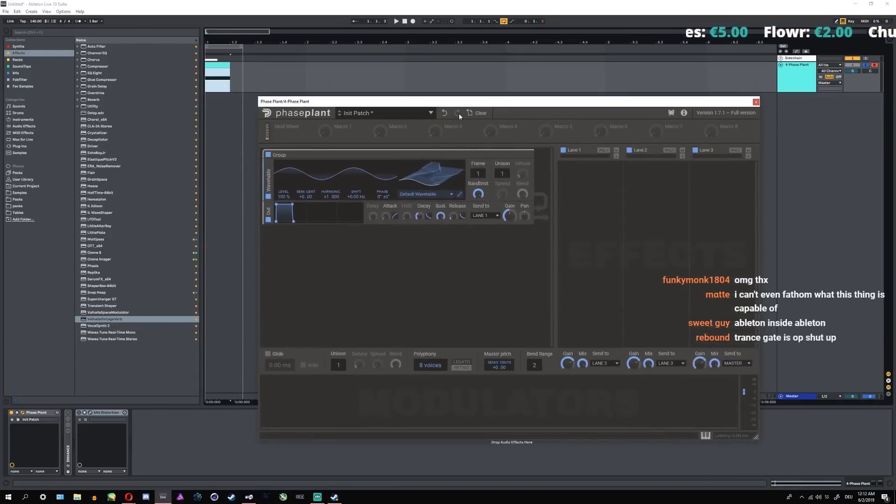
- Load the Monster 4 [SL] wavetable from the Spectral user folder and set its frame to 45
left_click(438, 195)
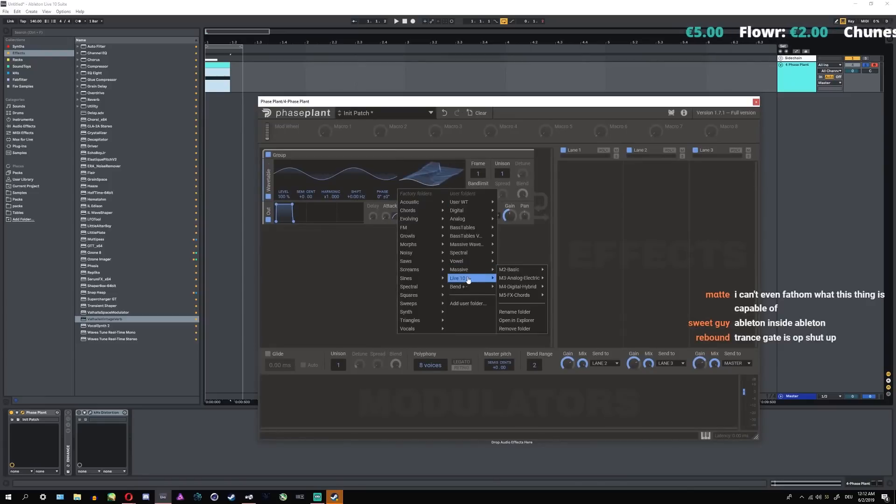
mouse_move(467, 261)
left_click(518, 337)
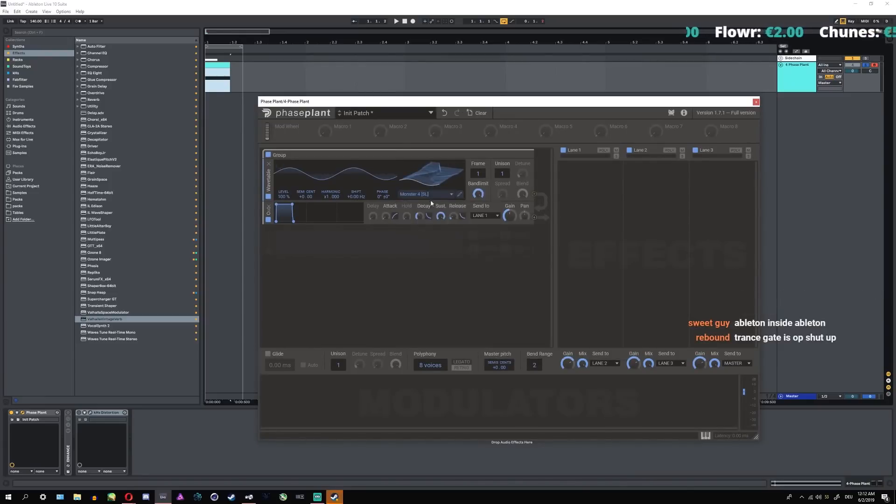
left_click(476, 217)
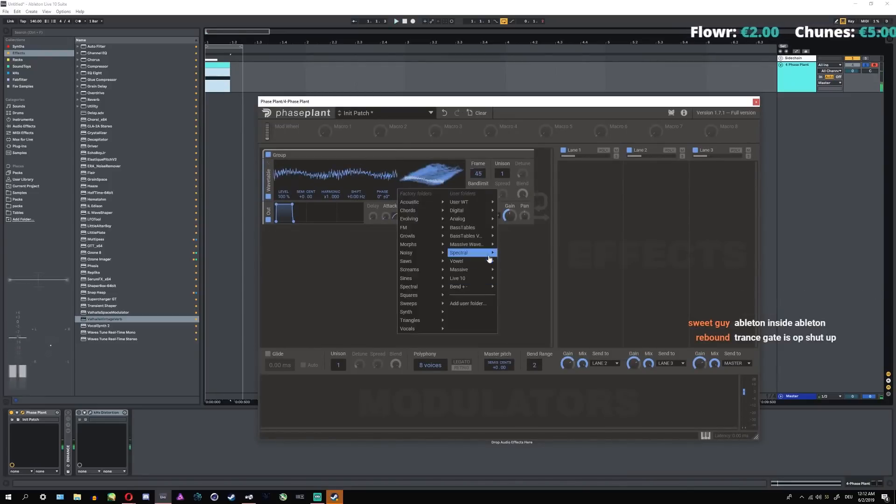
left_click(355, 253)
- Add an LFO that modulates the wavetable's Frame, set the frame to 125, and start playback
left_click(283, 383)
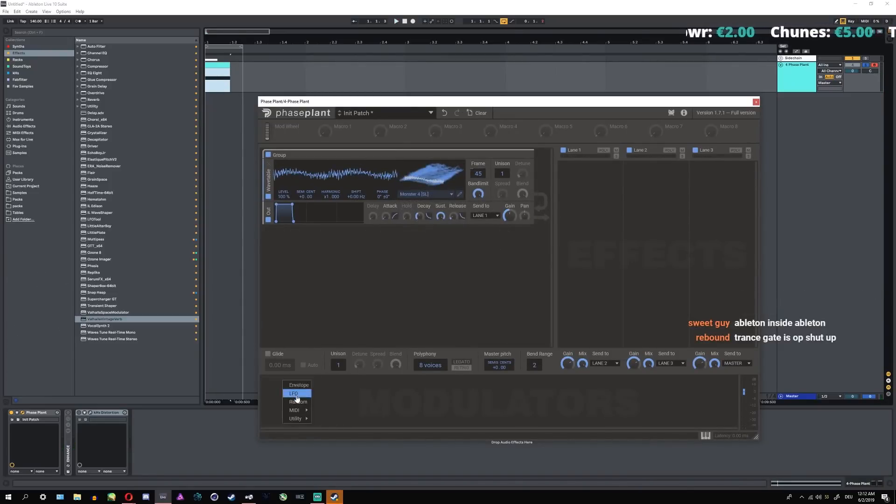
left_click(294, 392)
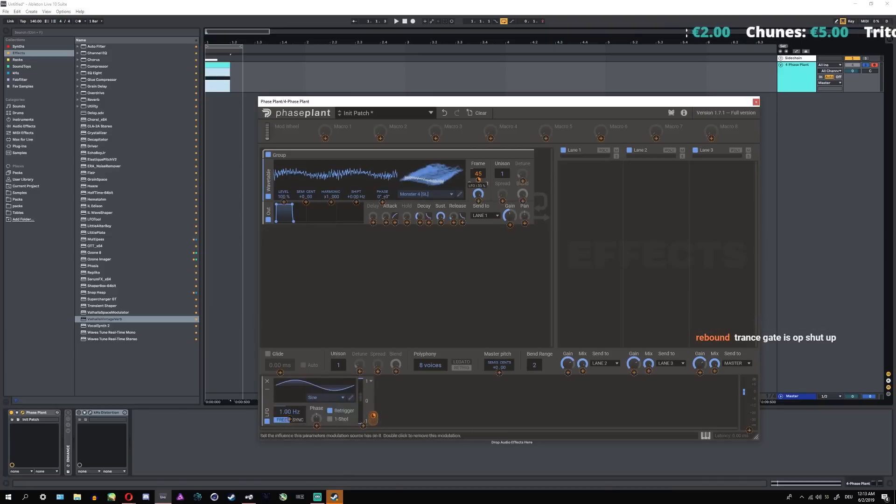
left_click_drag(478, 174, 478, 176)
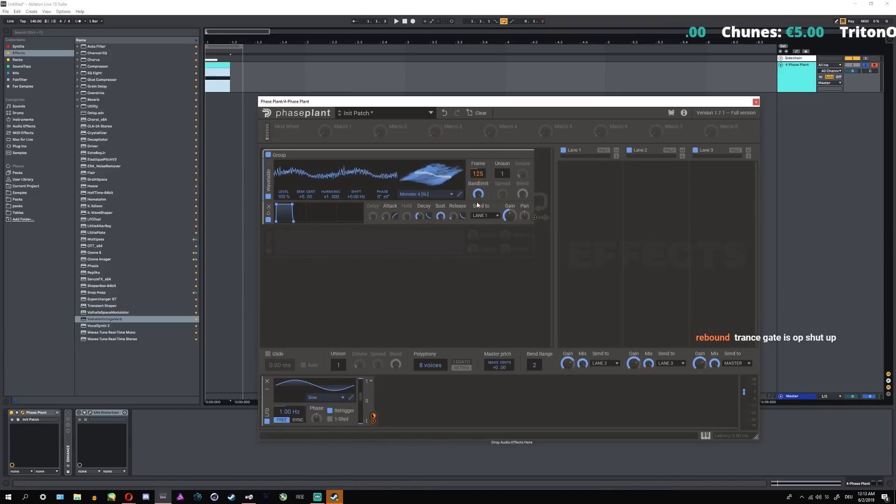
key("space")
- Stop playback and turn off Retrigger on the LFO
left_click(440, 196)
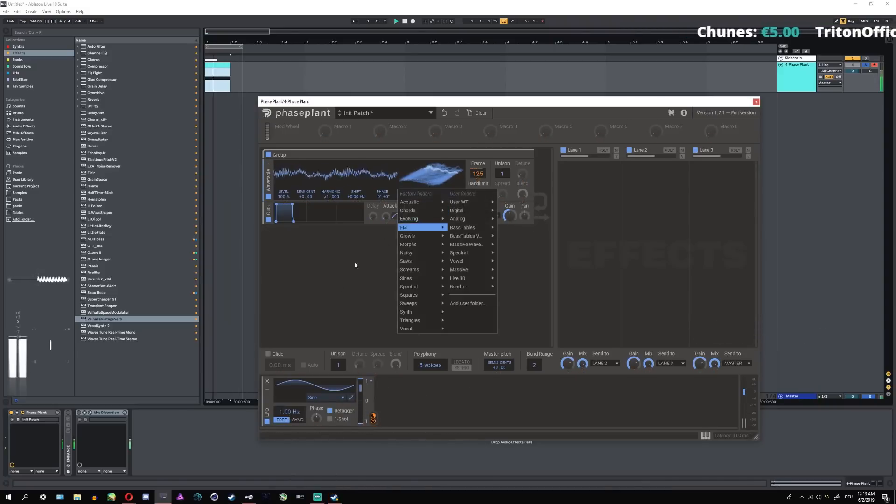
left_click(356, 264)
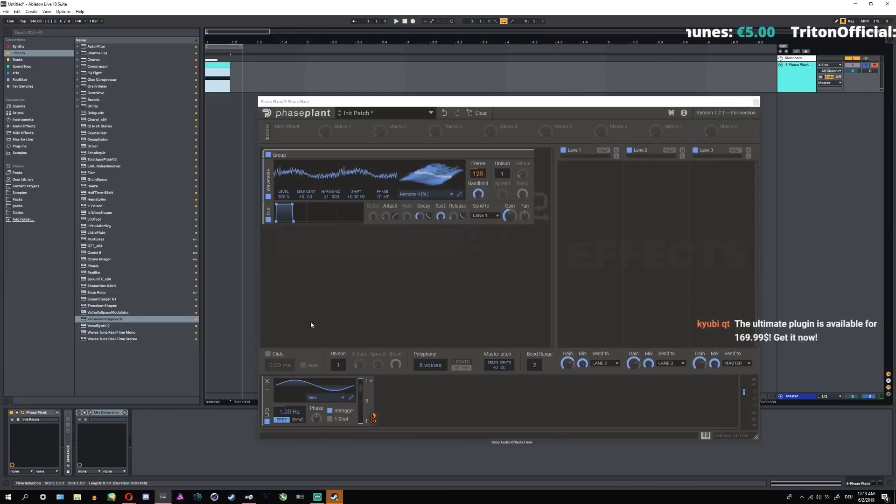
left_click(330, 411)
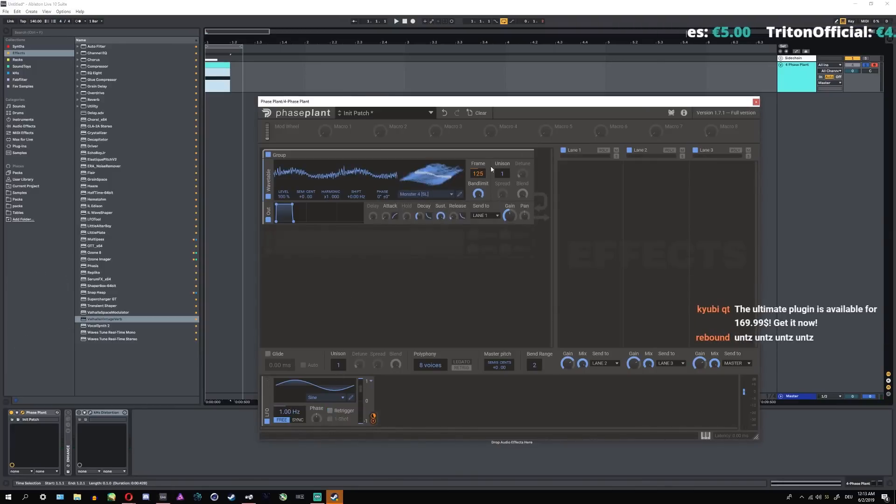
- Swap the wavetable for Monster 7 [SL] from the Spectral user folder while the loop plays
left_click(450, 194)
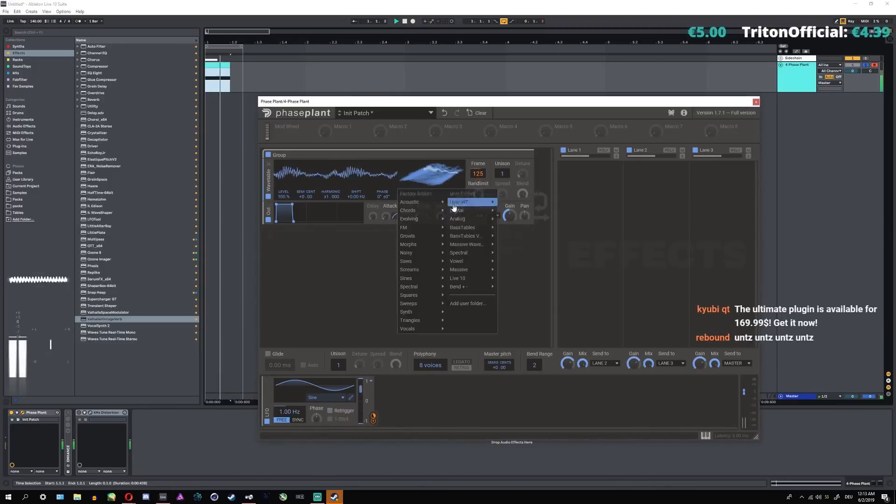
mouse_move(474, 255)
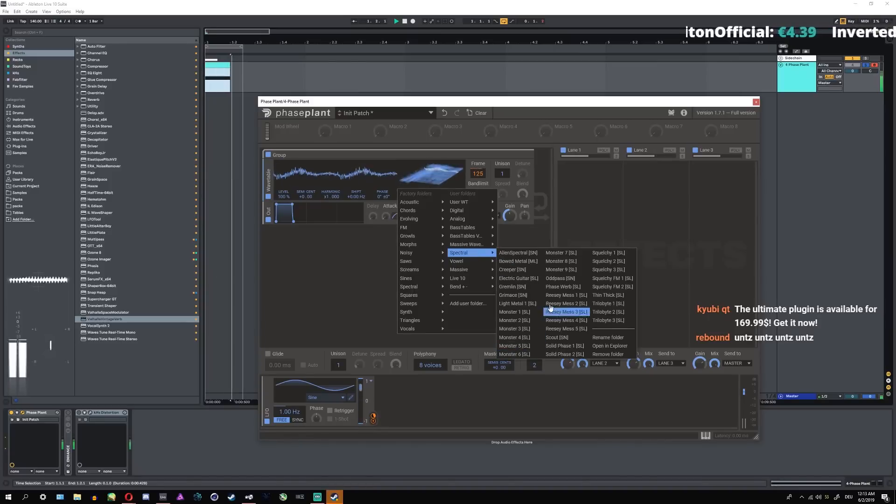
left_click(569, 255)
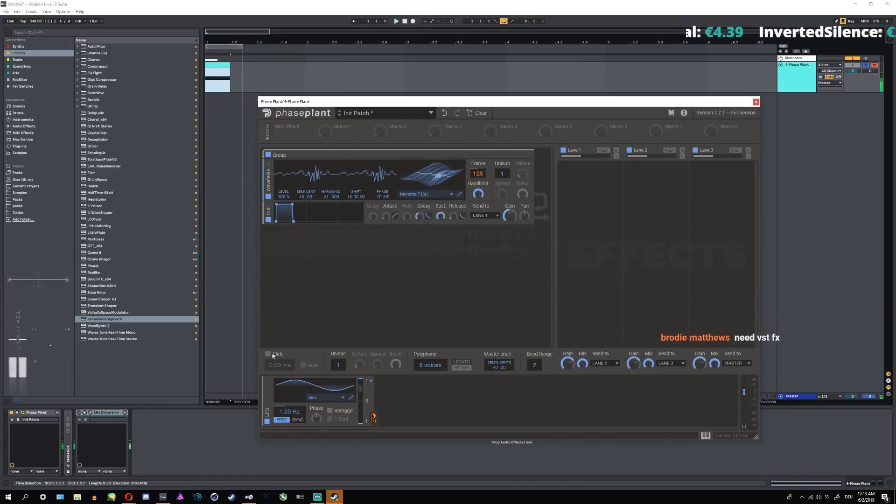
- Apply a Comb Filter with cutoff 2.00 and phase 180° to the whole wavetable in the Wavetable Editor, and play the result
left_click(459, 194)
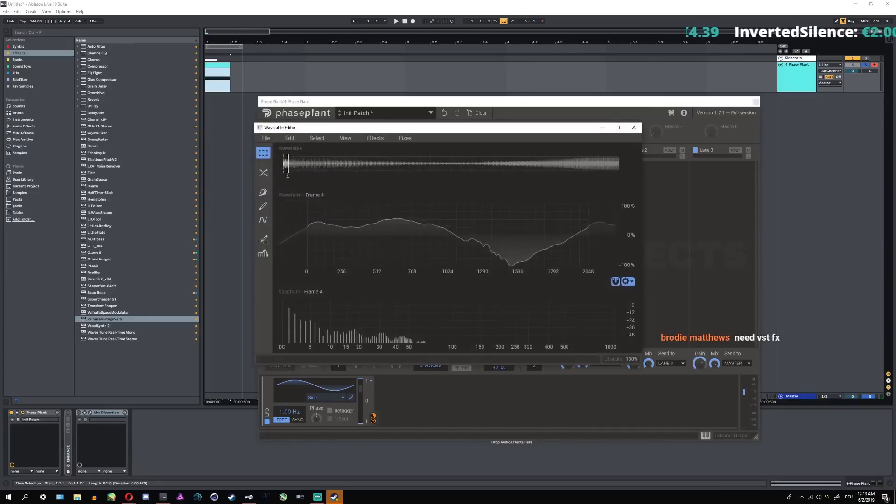
left_click(375, 138)
left_click(387, 161)
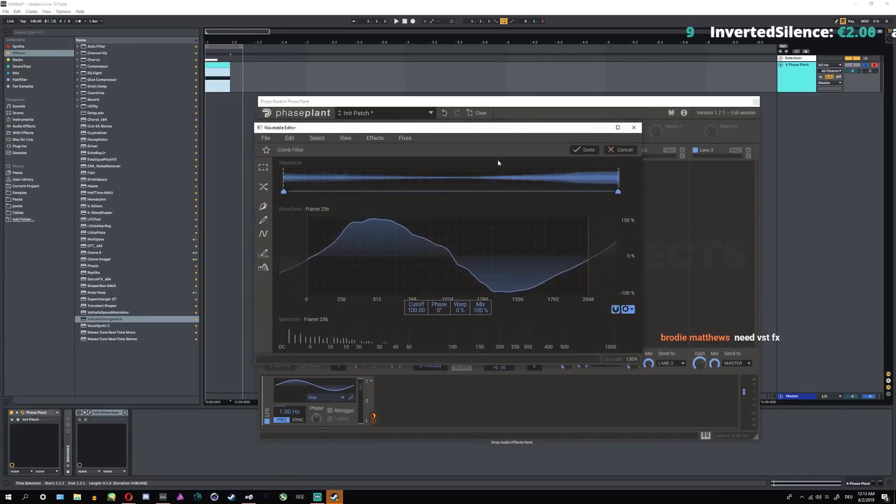
left_click_drag(416, 309, 486, 78)
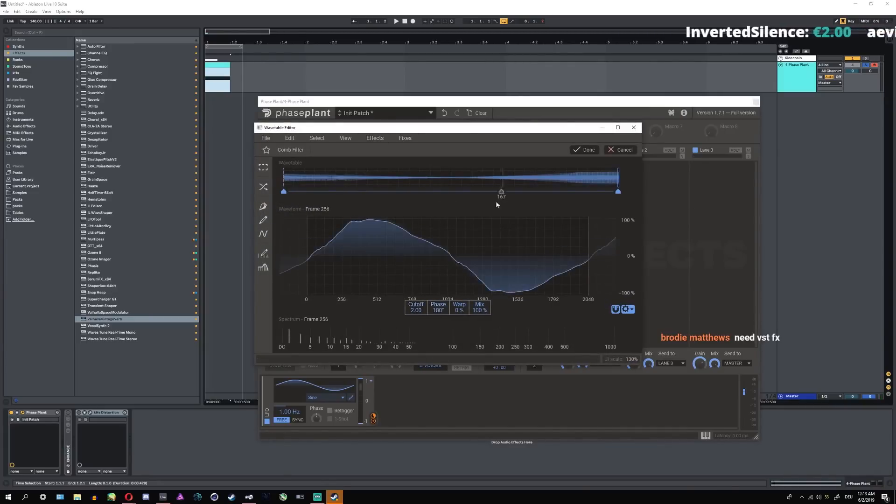
left_click(584, 150)
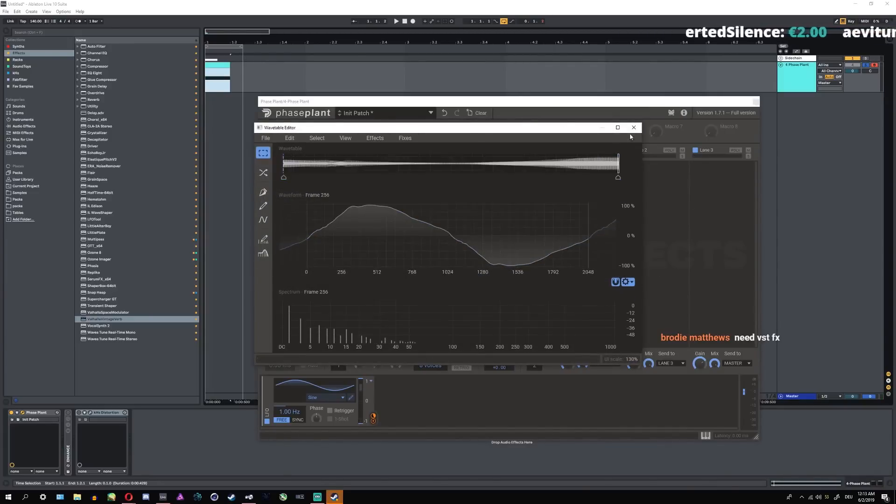
left_click(634, 127)
key("space")
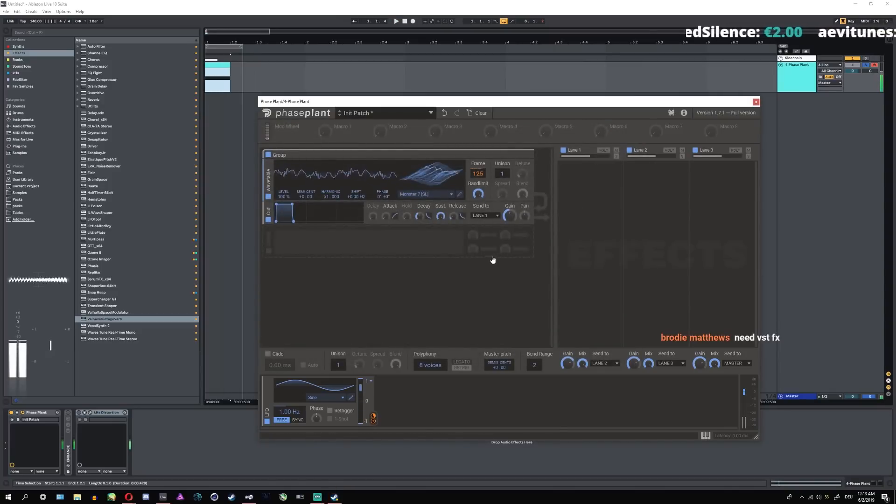
- Transpose the MIDI clip's note down one octave and play the loop
double_click(217, 65)
left_click(124, 449)
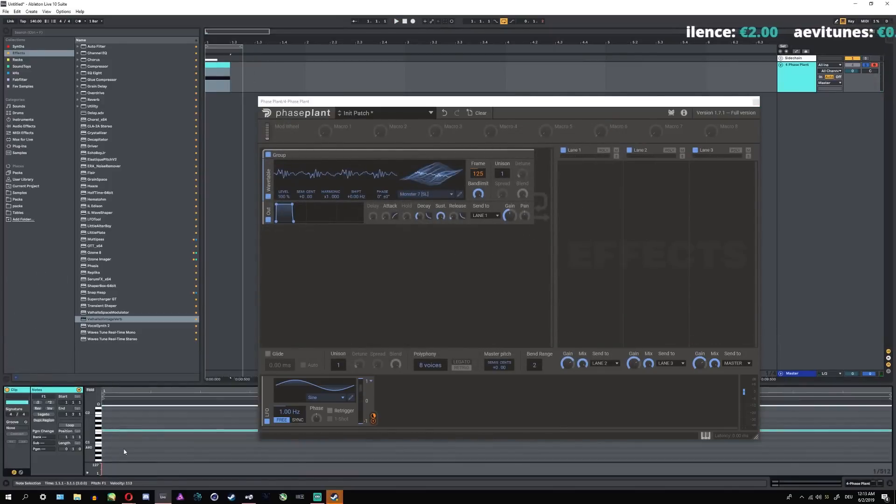
key("space")
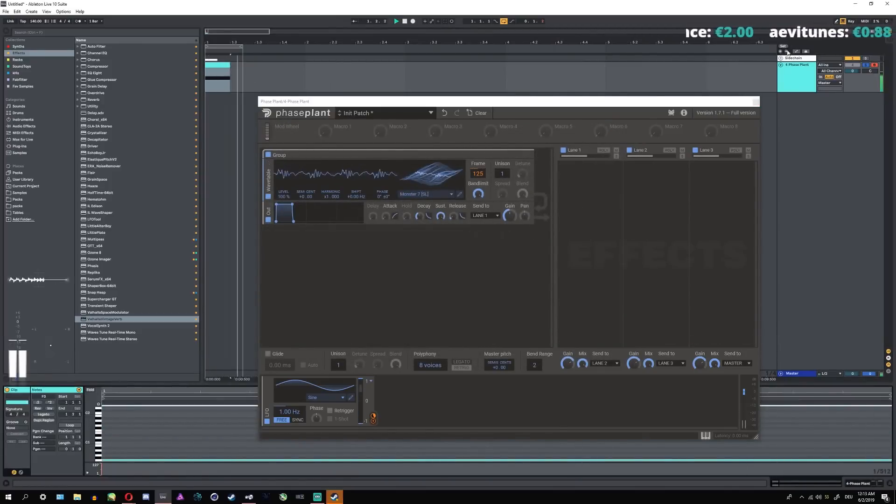
left_click(783, 82)
- Replace the existing LFO with a new one and set its shape to Triangle
left_click(266, 381)
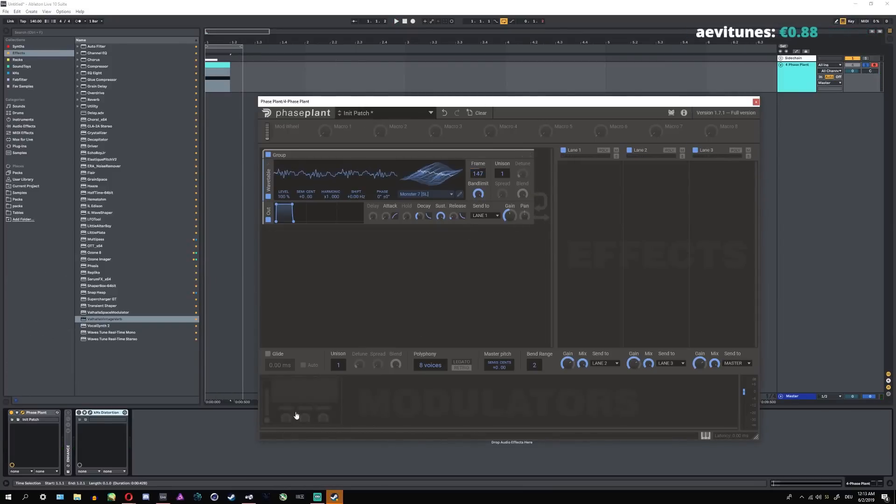
left_click(295, 414)
left_click(350, 405)
left_click(321, 405)
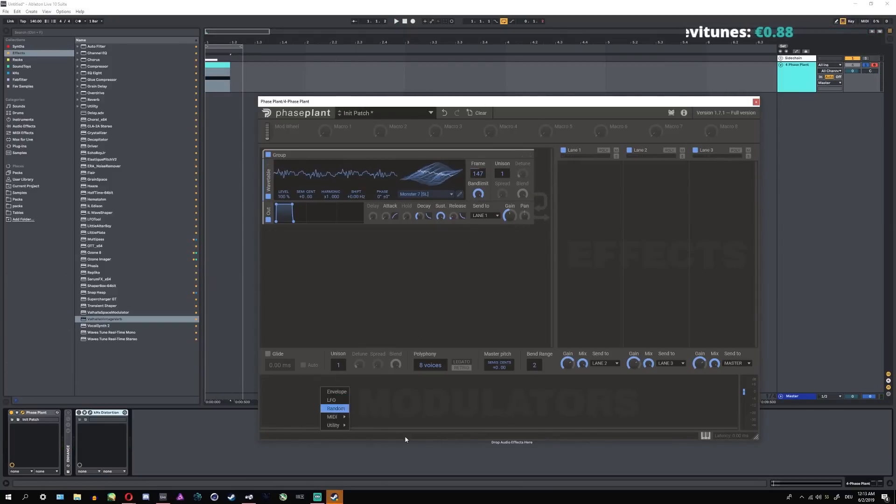
left_click(338, 401)
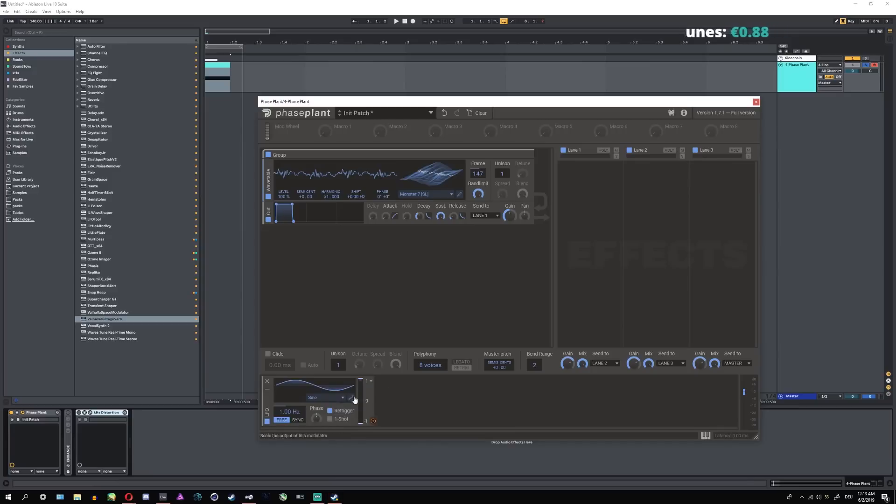
left_click(327, 397)
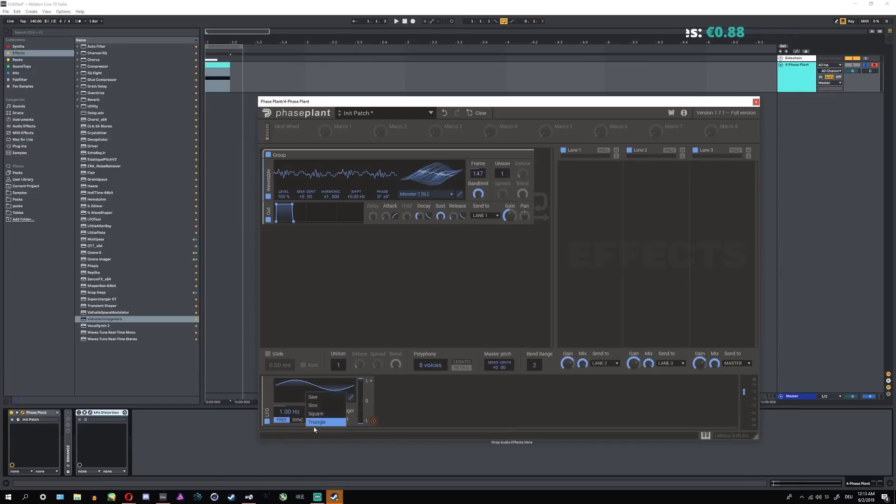
left_click(322, 417)
- Enlarge the Phase Plant window and reshape the LFO curve into a single peak at about 3/8, starting and ending at -100 %
left_click(351, 397)
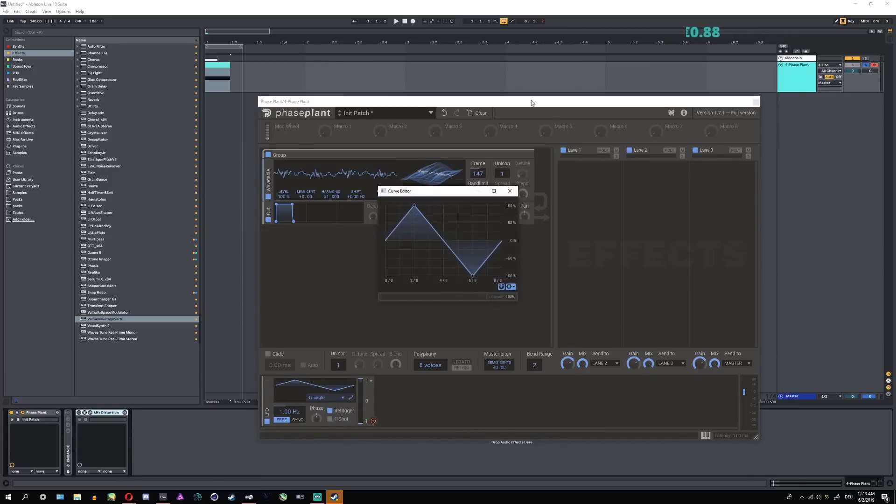
left_click_drag(531, 102, 343, 23)
left_click_drag(569, 358, 742, 439)
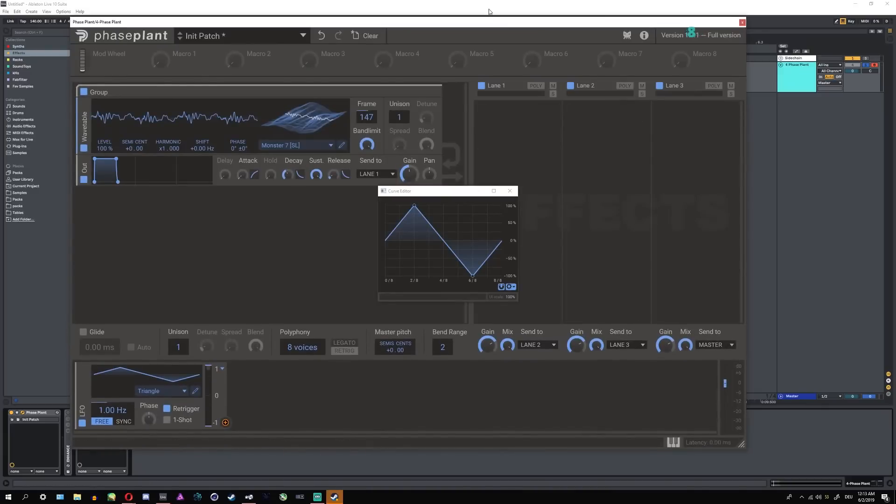
left_click_drag(557, 20, 602, 31)
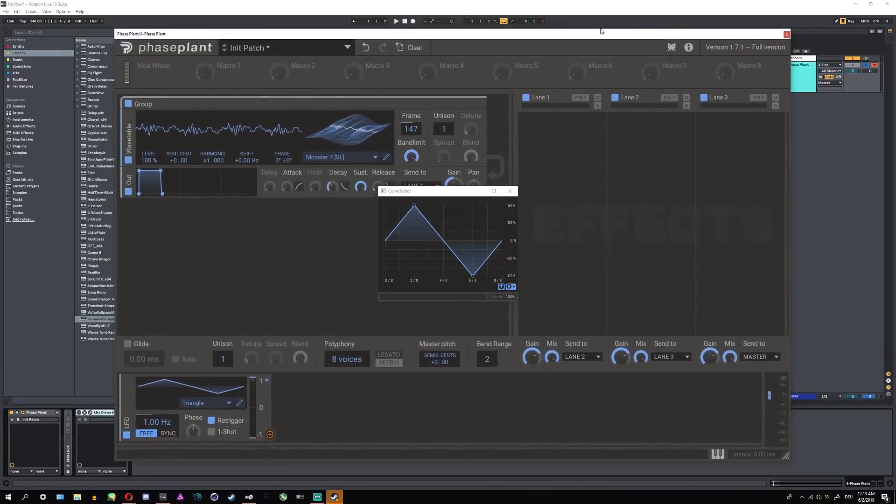
double_click(415, 206)
double_click(430, 206)
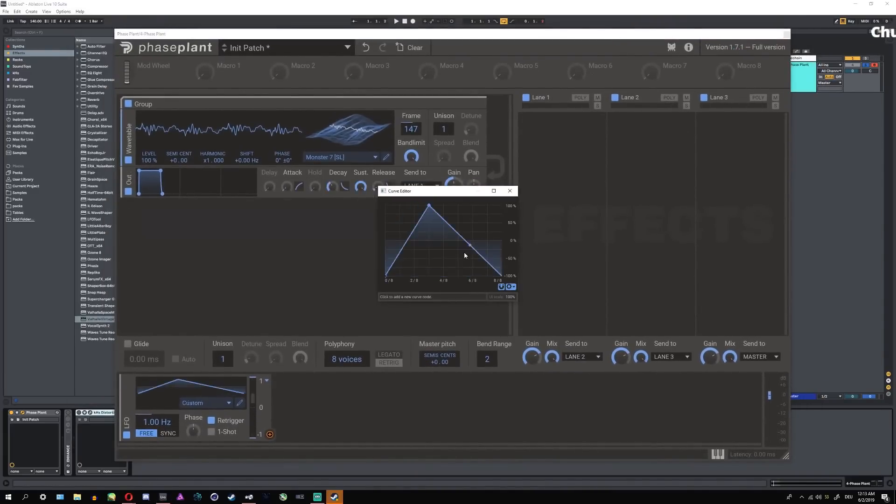
- Reshape the LFO's triangular curve into a smooth rounded hump with a flat top and finish editing it
left_click_drag(469, 244, 486, 275)
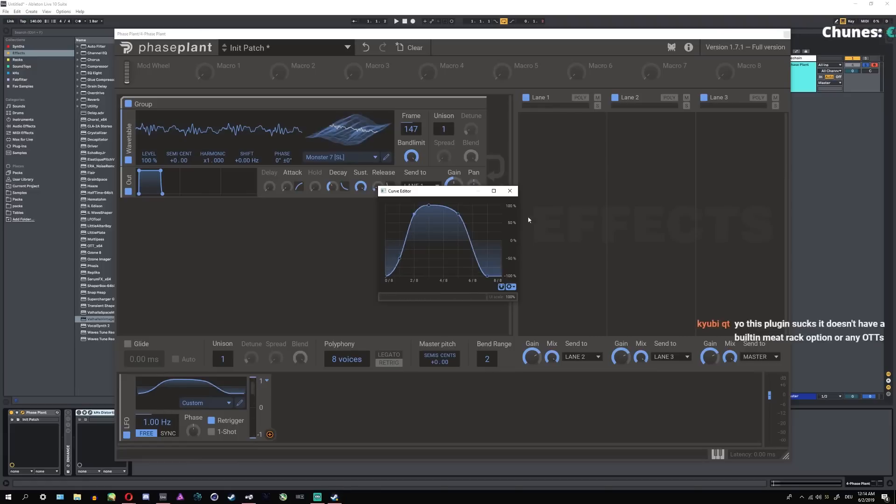
left_click(510, 192)
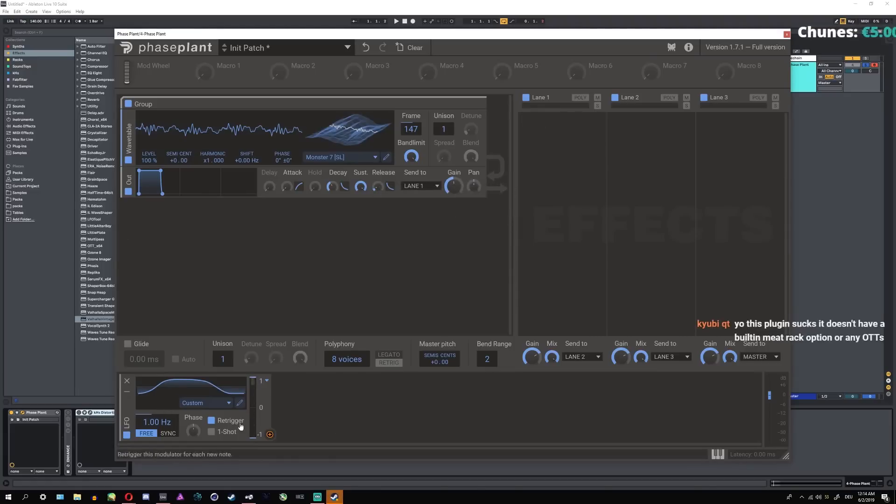
- Switch the LFO to a unipolar 0 to 1 range and tempo-sync it at a rate of 1/4
left_click(267, 382)
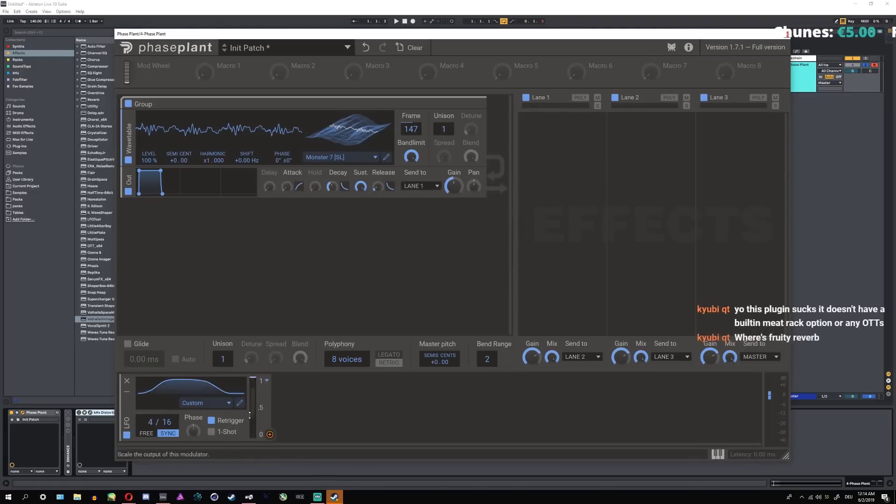
left_click_drag(150, 422, 166, 438)
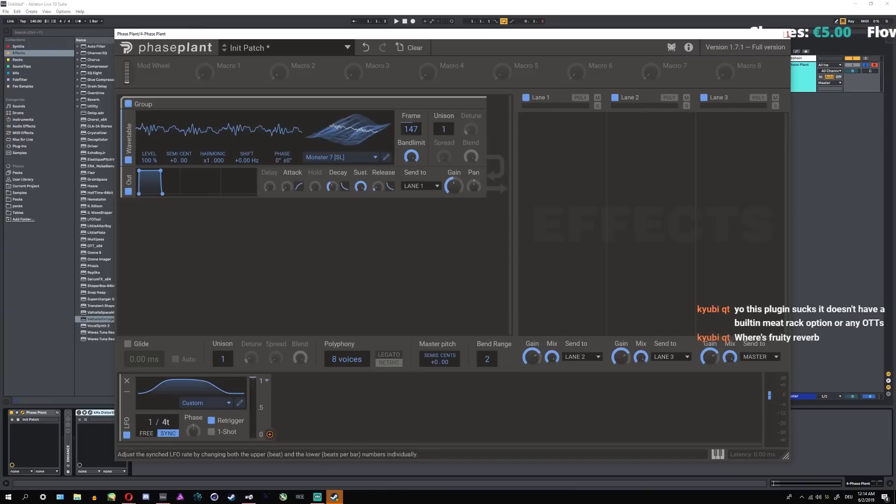
key("space")
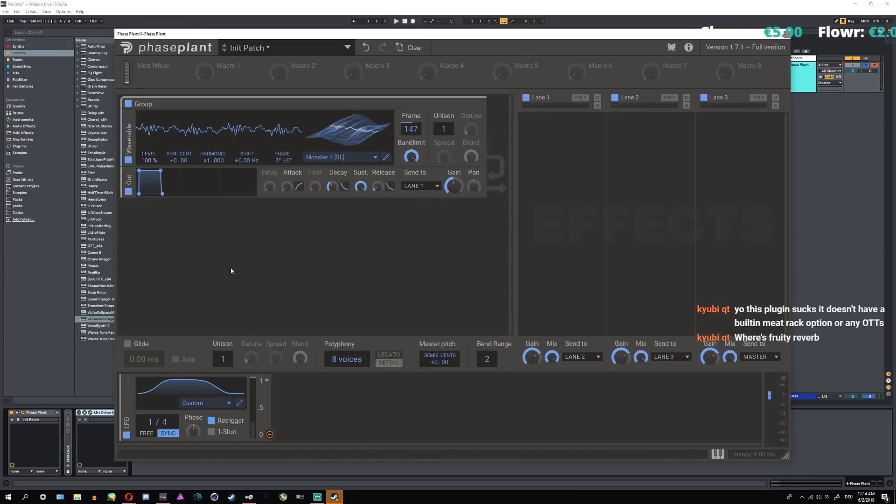
- Modulate the wavetable oscillator's level, based at 0%, with the LFO at 50% depth and raise the master gain
left_click_drag(274, 434, 150, 168)
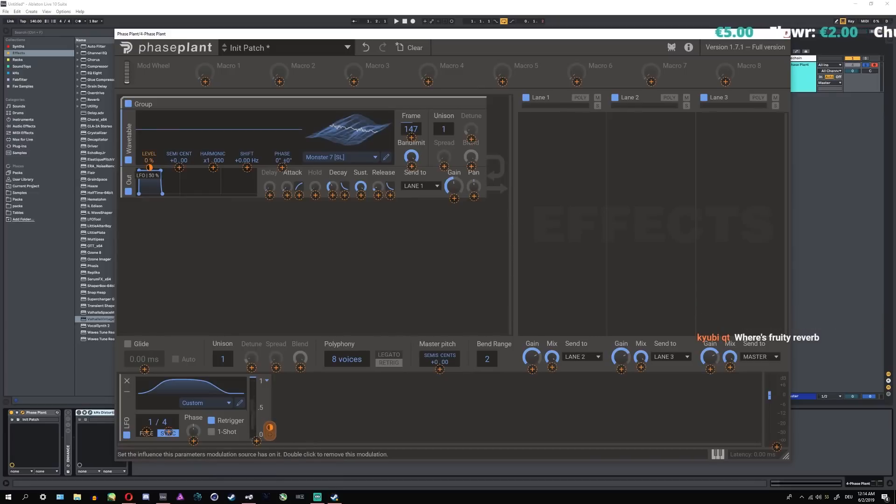
left_click(225, 259)
key("space")
left_click_drag(710, 357, 710, 340)
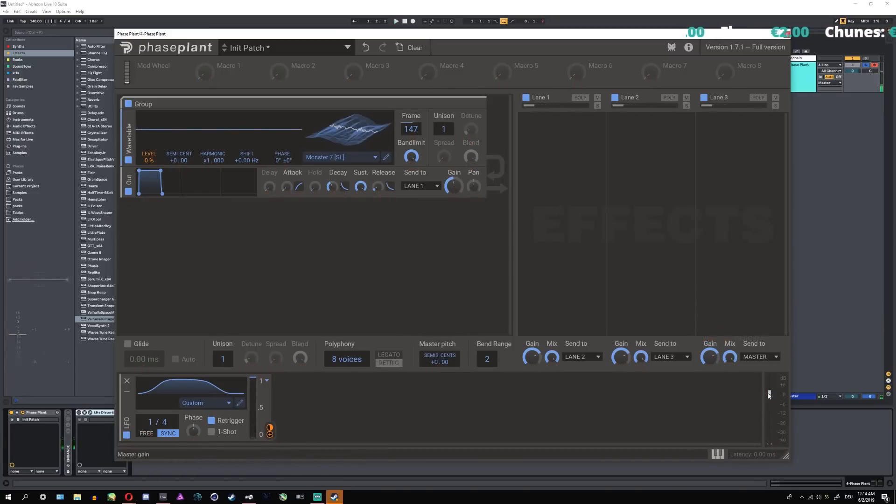
left_click_drag(772, 421, 772, 374)
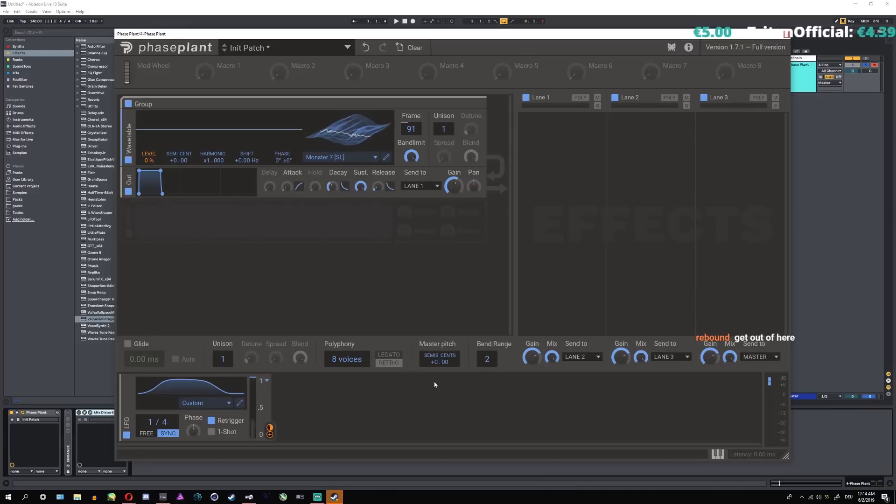
- Duplicate the LFO, change the copy's shape to Saw and set its synced rate to 2/4
left_click_drag(131, 417, 343, 422)
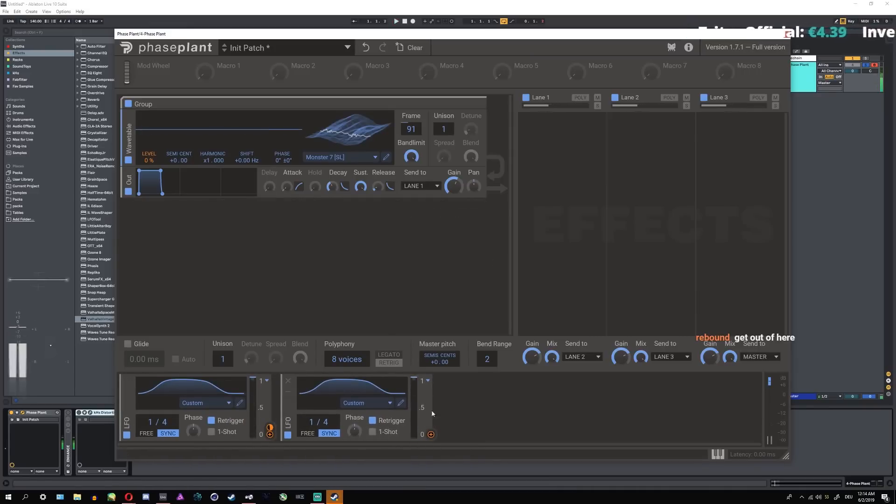
left_click(384, 409)
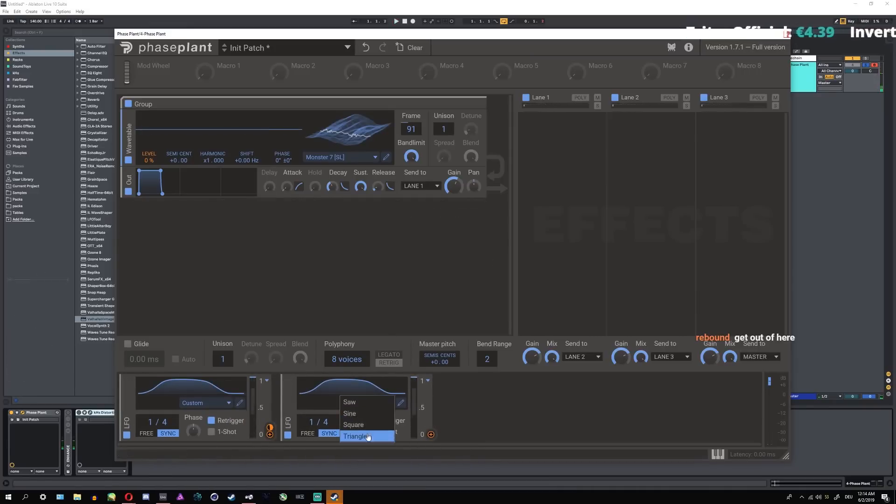
left_click(358, 404)
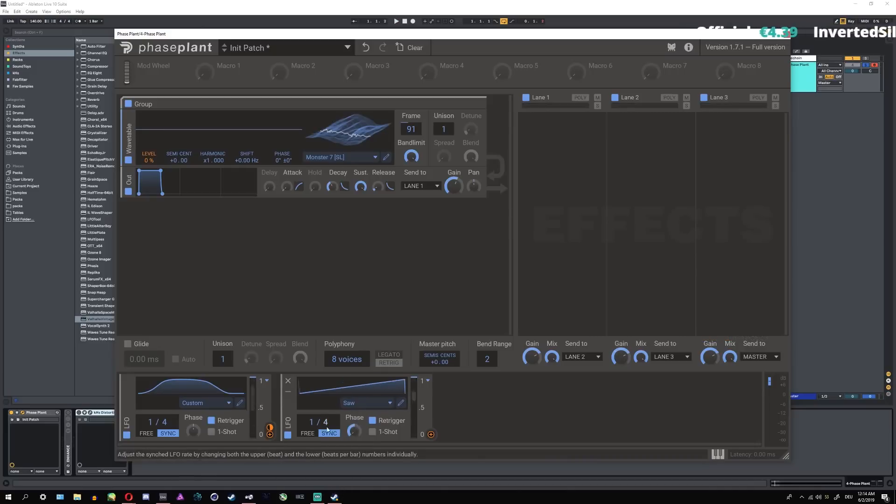
left_click_drag(312, 422, 313, 417)
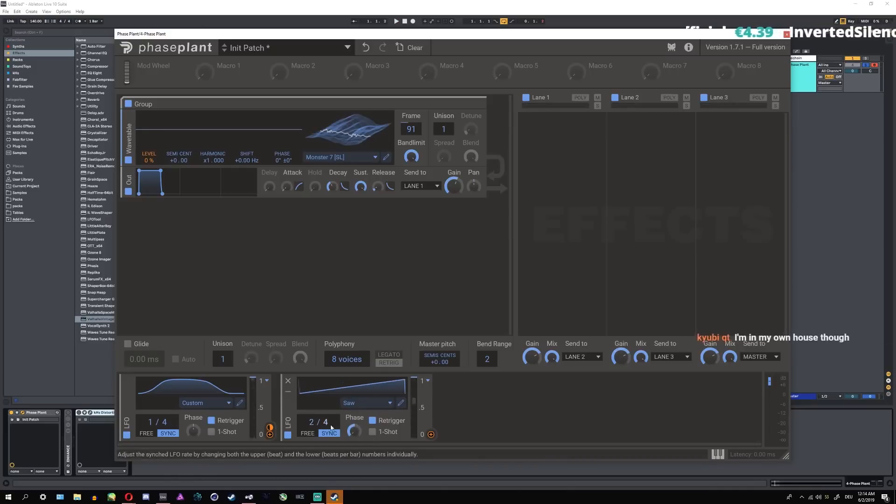
- Modulate the wavetable's frame with the saw LFO, without retrigger, and set the base frame to 37 during playback
left_click(431, 434)
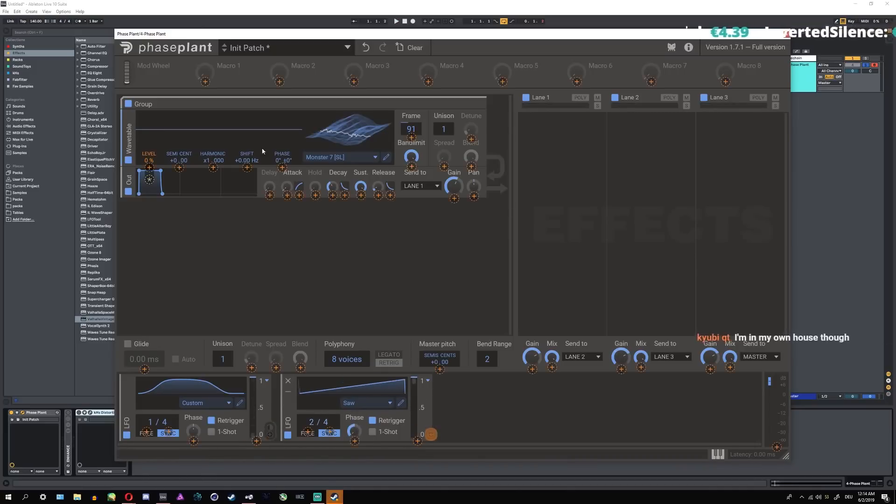
key("space")
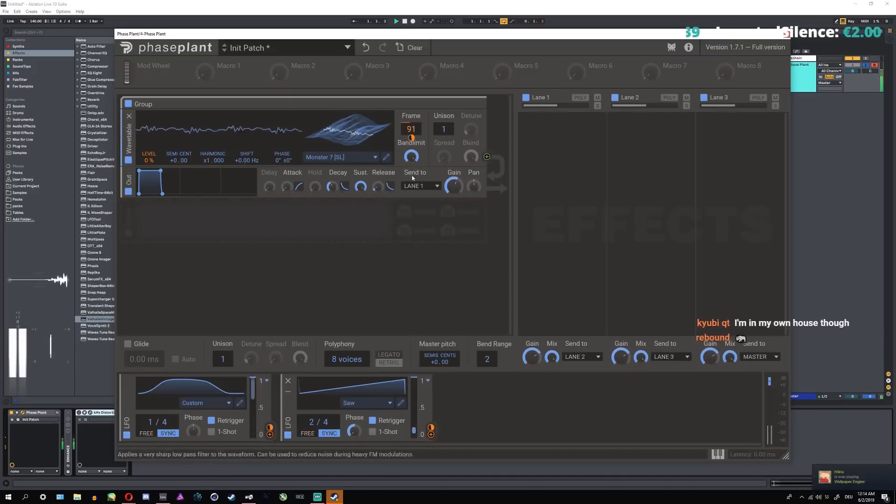
key("space")
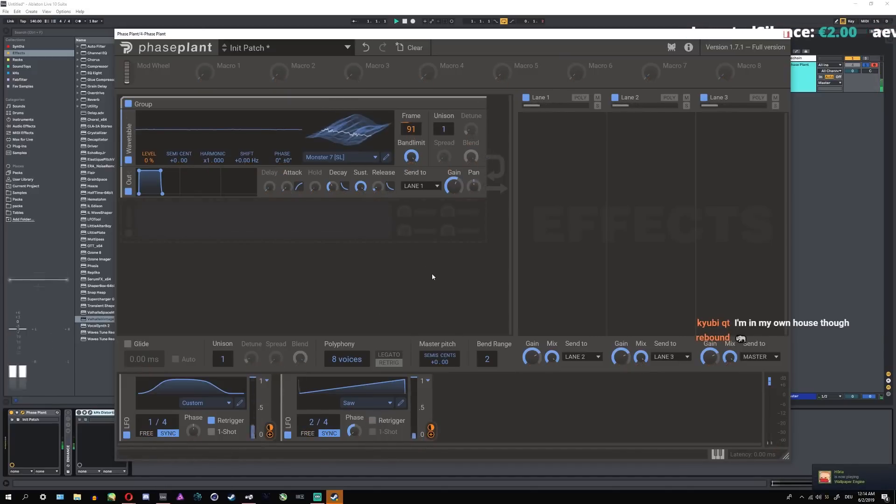
left_click_drag(412, 128, 412, 131)
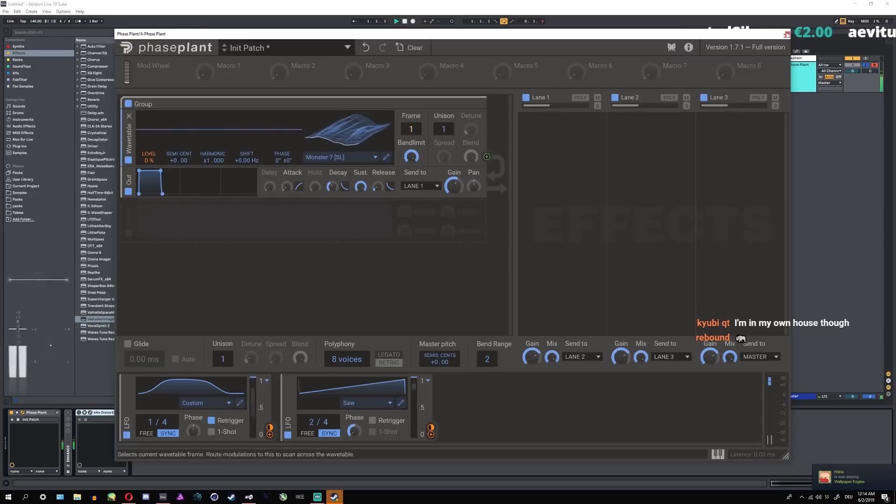
key("space")
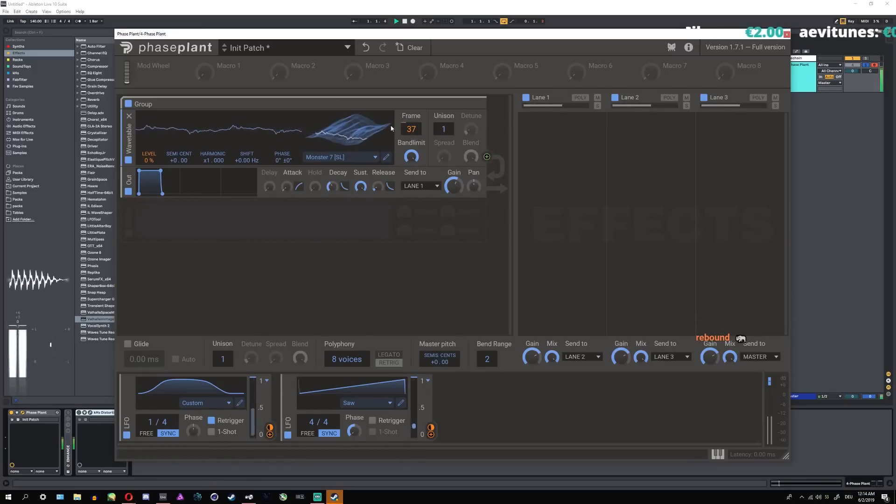
- Extend the arrangement loop to beat 2, duplicate the Phase Plant clips to fill it and play the result
left_click_drag(265, 38, 503, 46)
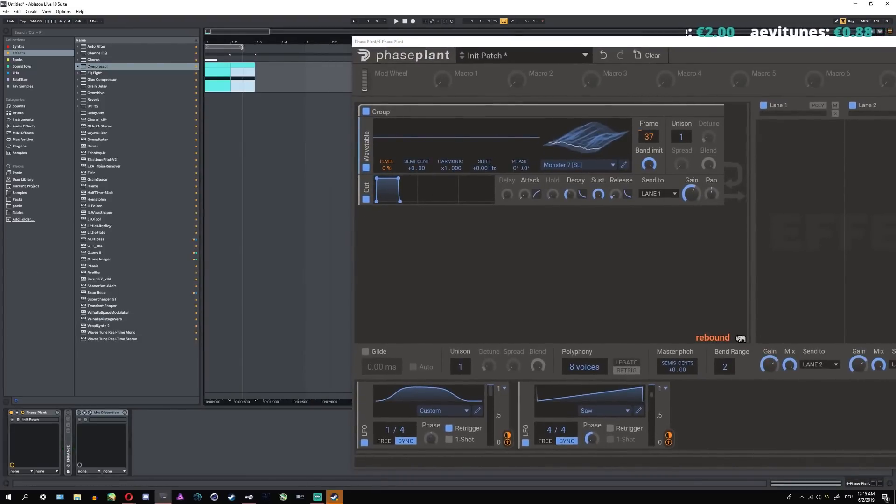
left_click_drag(243, 48, 307, 49)
key("ctrl+d")
mouse_move(256, 83)
left_mouse_down()
mouse_move(208, 83)
mouse_move(240, 77)
left_mouse_up()
key("space")
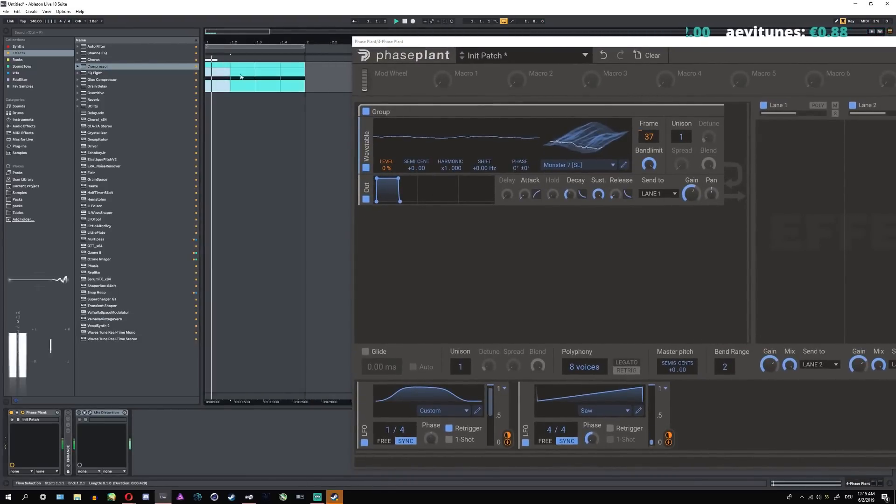
- Set the saw LFO's synced rate to 2/4 while the loop plays
left_click_drag(455, 42, 326, 27)
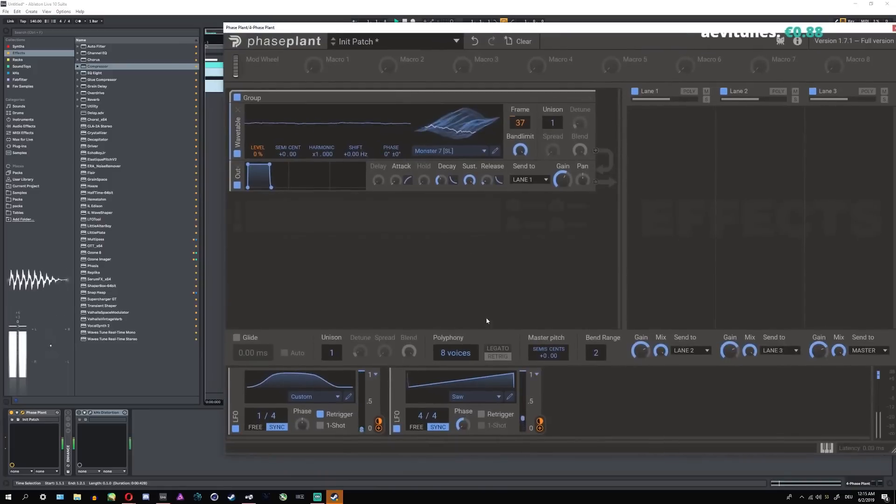
left_click_drag(418, 415, 418, 426)
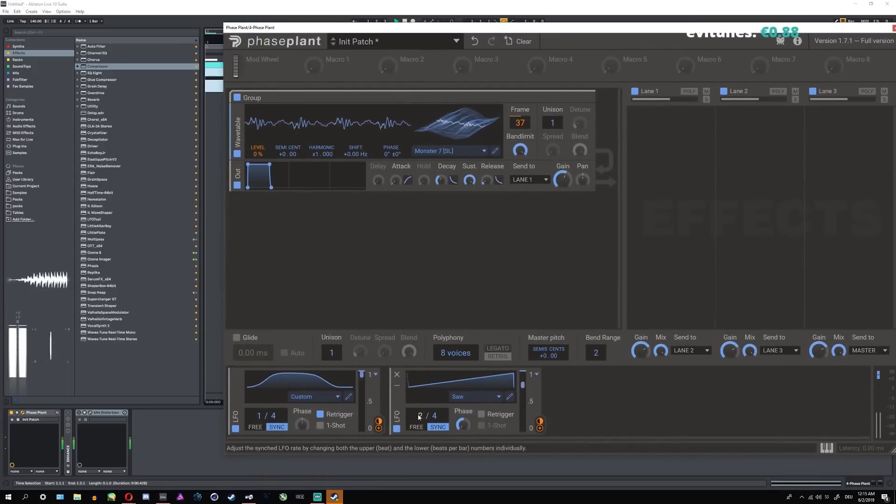
- Delete the Phase Plant clips after the first one, shorten the loop around the remaining clip and play it
left_click_drag(322, 28, 518, 105)
left_click(251, 66)
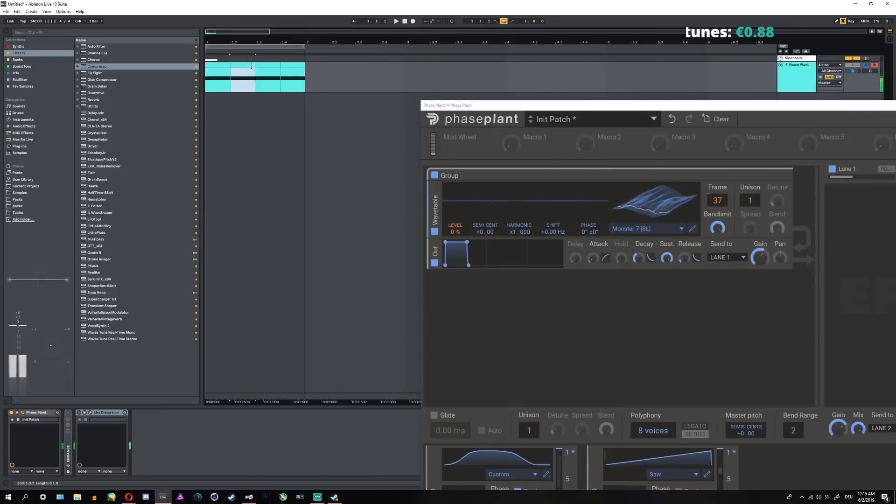
left_click_drag(305, 71, 232, 70)
key("Delete")
left_click(215, 62)
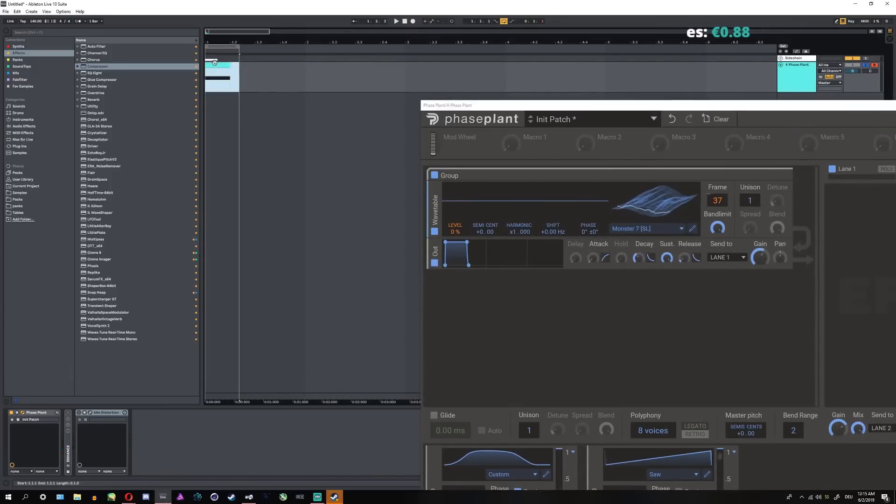
key("space")
- Set the saw LFO's rate to 1/4, its frame modulation depth to 95% and the wavetable's base frame to 4
left_click_drag(491, 105, 294, 49)
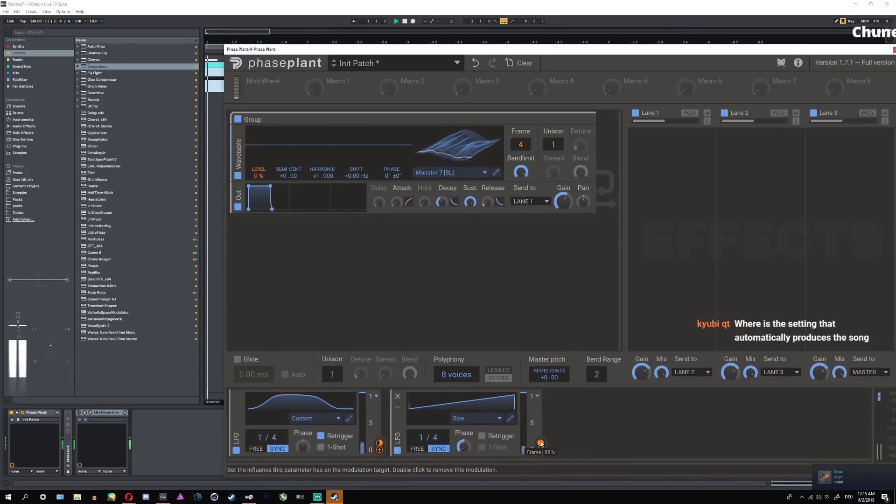
left_click_drag(537, 49, 438, 30)
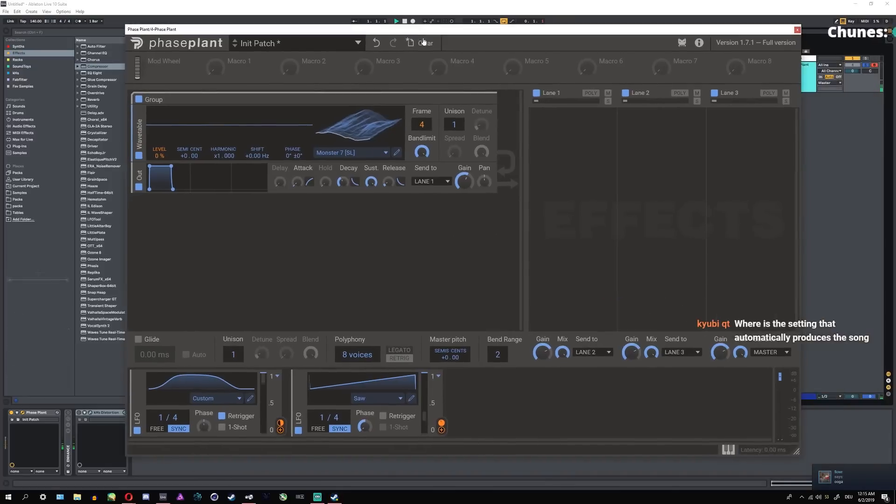
key("space")
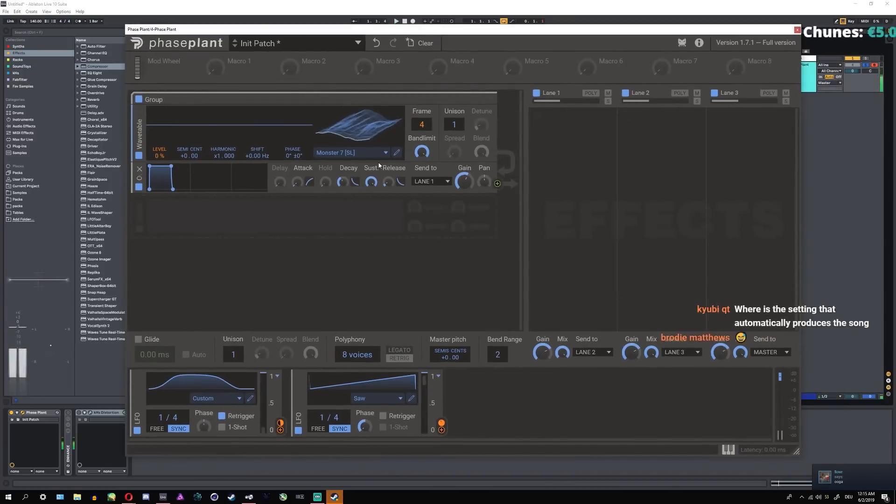
- Add an Analog oscillator below the wavetable's output and use it to modulate the wavetable's phase by 31%
left_click(353, 232)
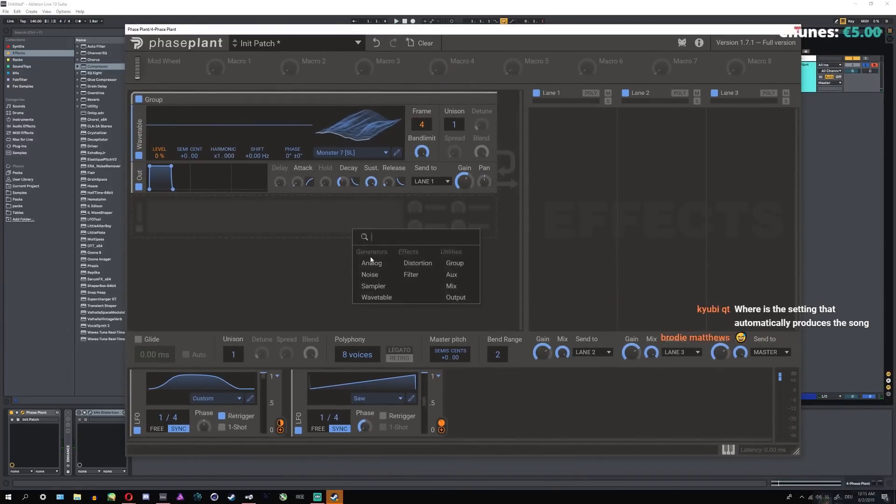
left_click(373, 264)
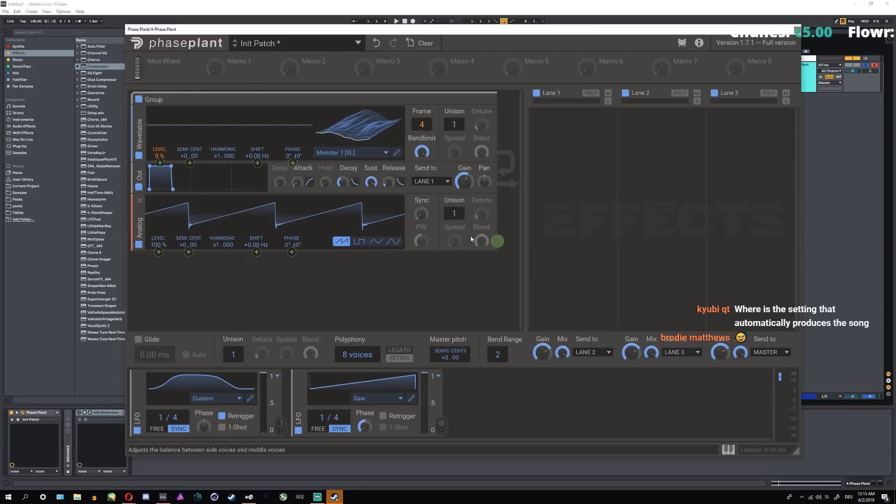
left_click_drag(496, 240, 293, 153)
key("space")
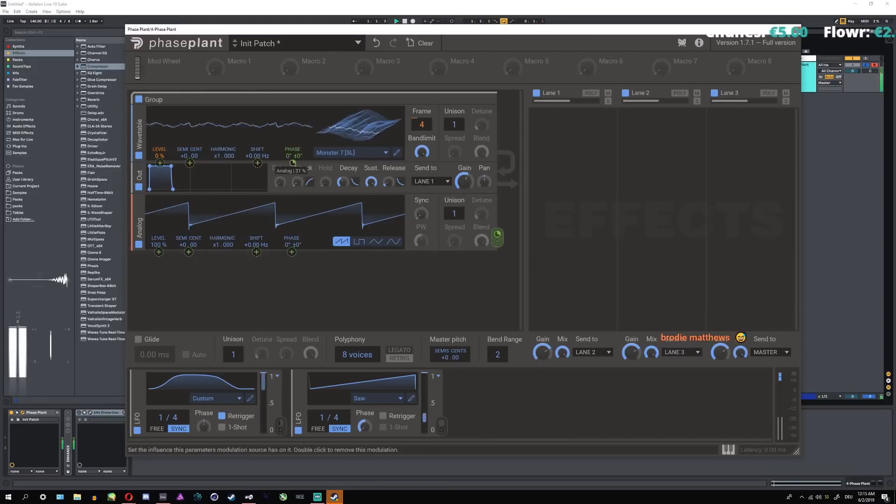
left_click(341, 279)
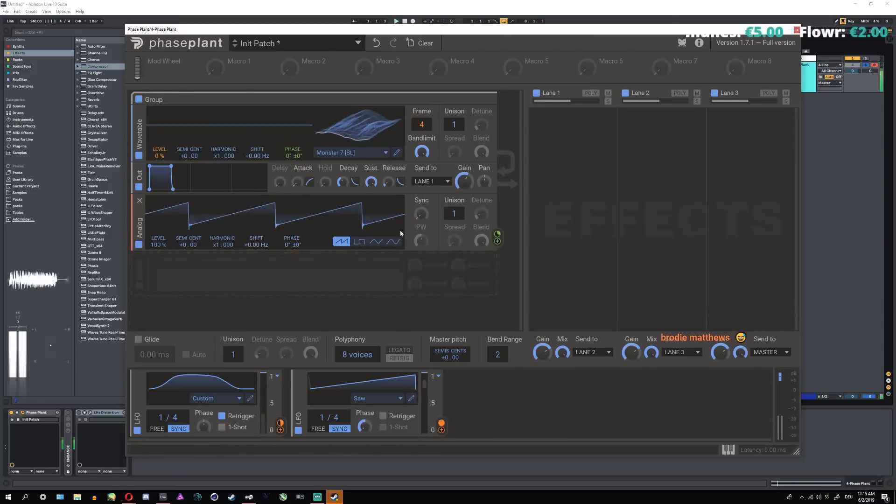
- Set the Analog oscillator's harmonic to x2.000 and raise its Sync amount while auditioning the sound
left_click_drag(213, 246, 211, 245)
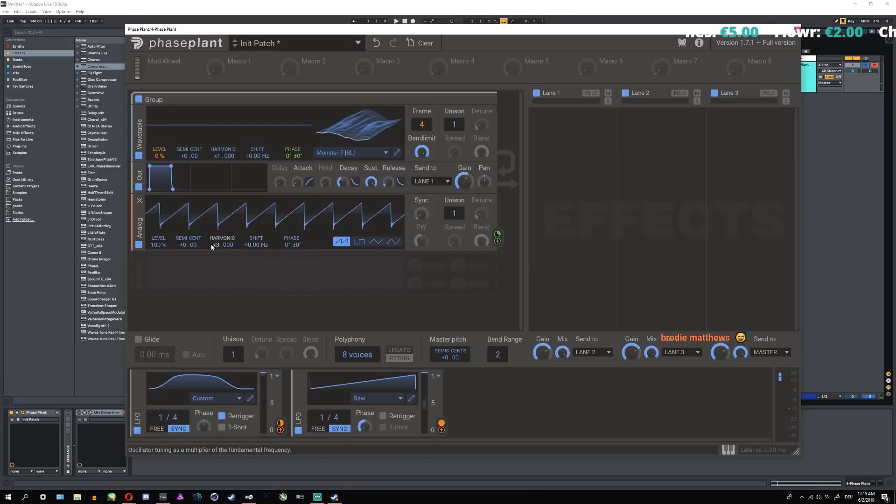
key("space")
mouse_move(422, 213)
left_mouse_down()
mouse_move(421, 199)
mouse_move(426, 213)
left_mouse_up()
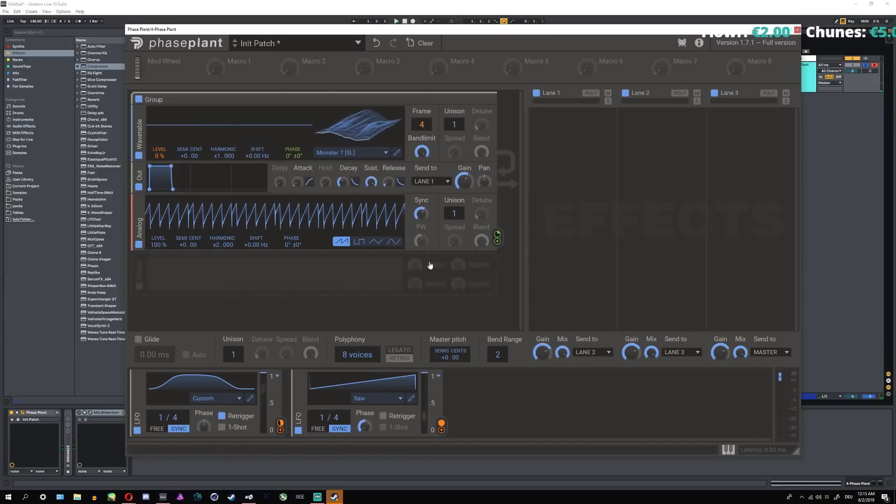
- Raise and steepen the rising side of the first LFO's custom curve and finish editing it
left_click(250, 401)
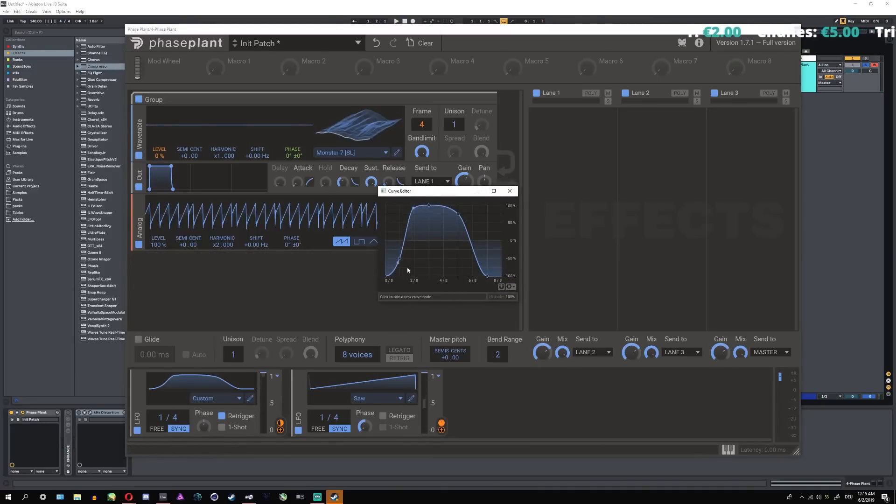
left_click(510, 191)
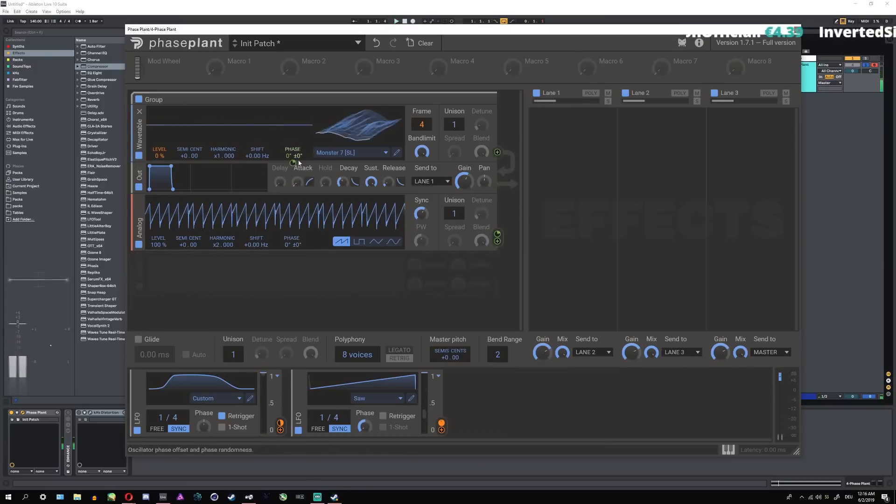
- Try modulating the wavetable's phase with the first LFO at different depths while auditioning the sound
left_click(280, 429)
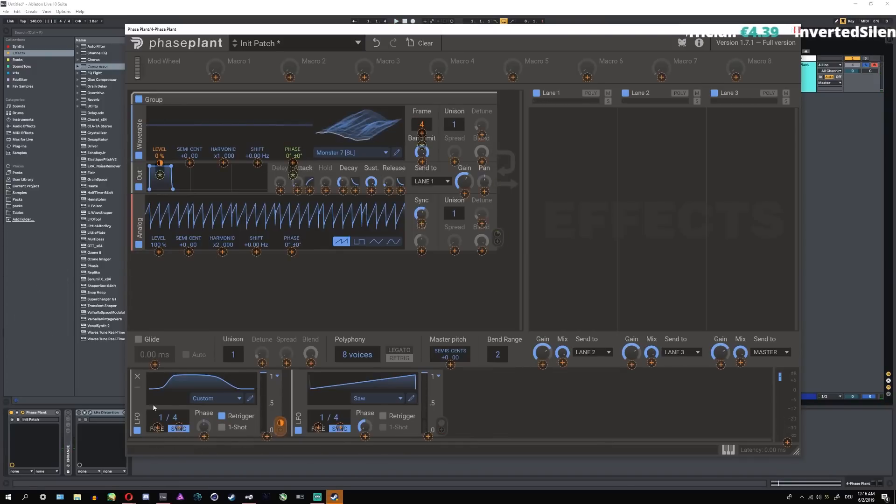
left_click(293, 176)
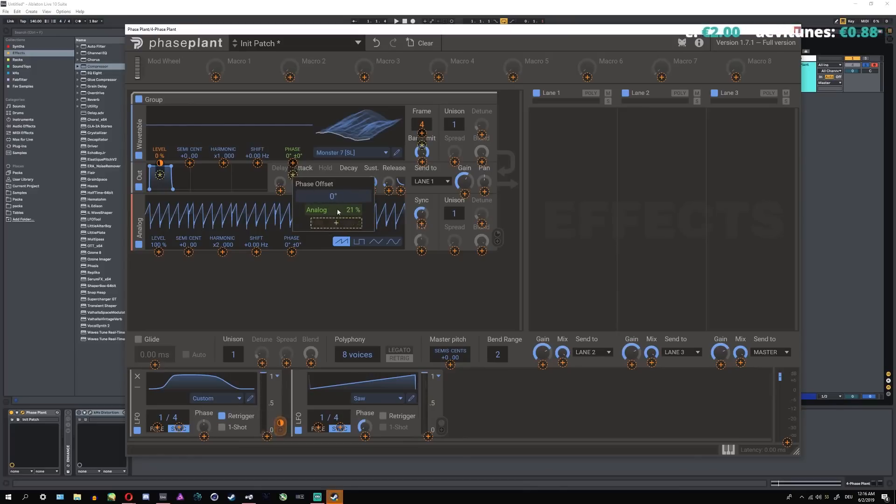
left_click(347, 299)
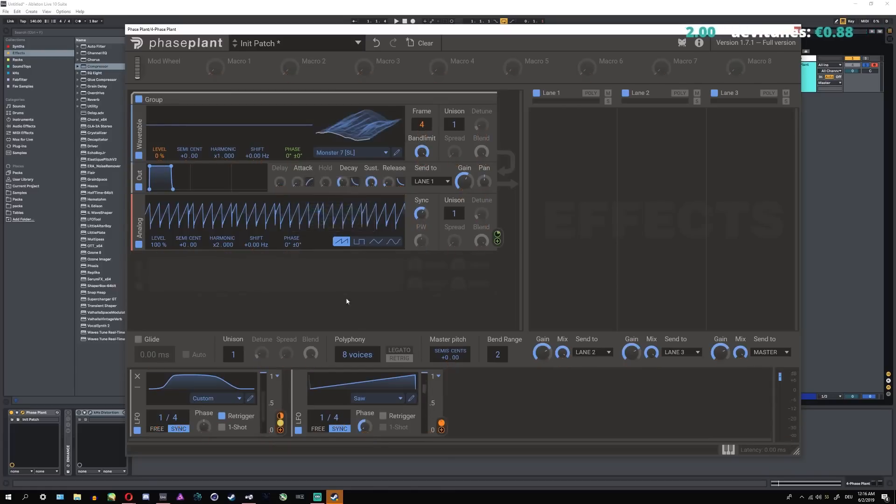
key("space")
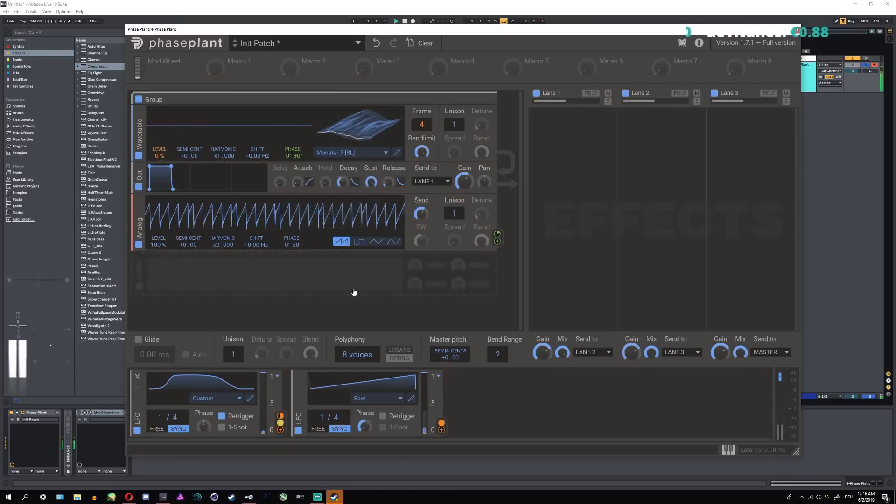
key("space")
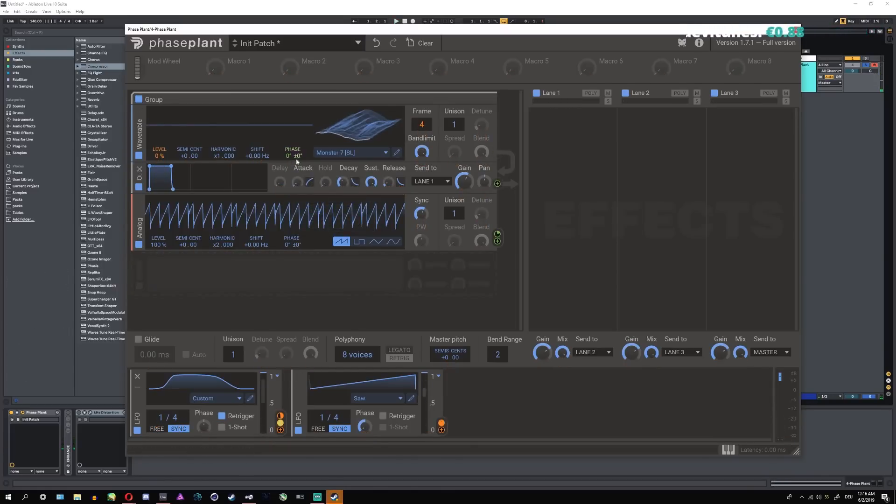
key("space")
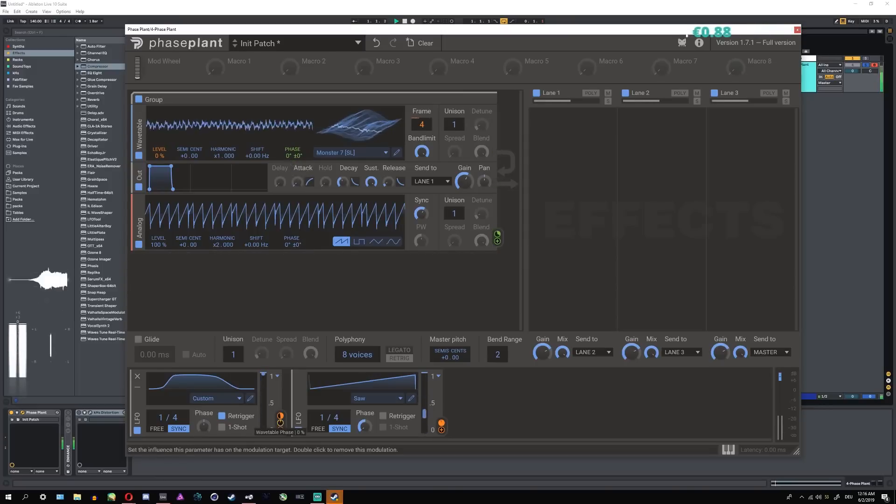
left_click_drag(280, 423, 280, 373)
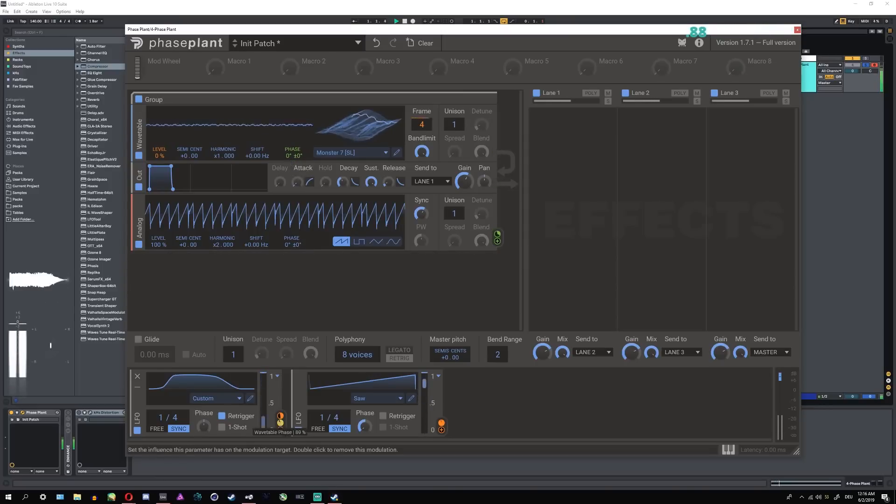
key("space")
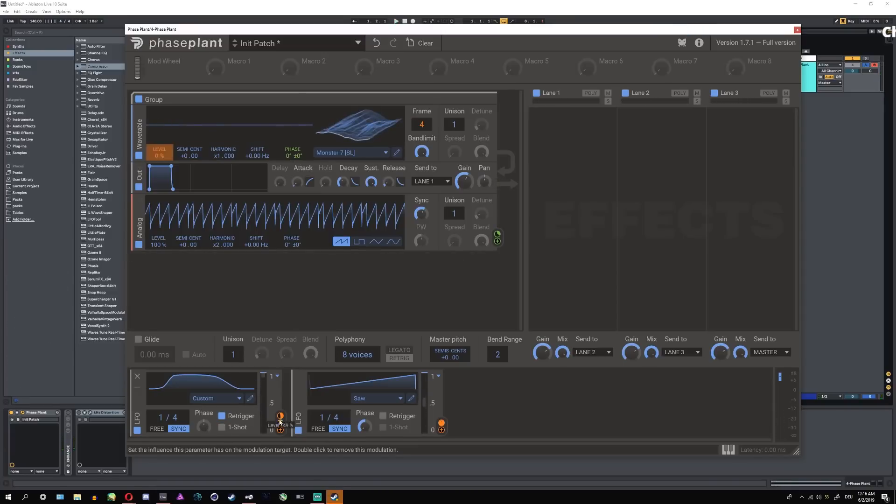
- Duplicate the first LFO and assign the copy to modulate the wavetable's phase by 100%
left_click_drag(138, 404, 330, 391)
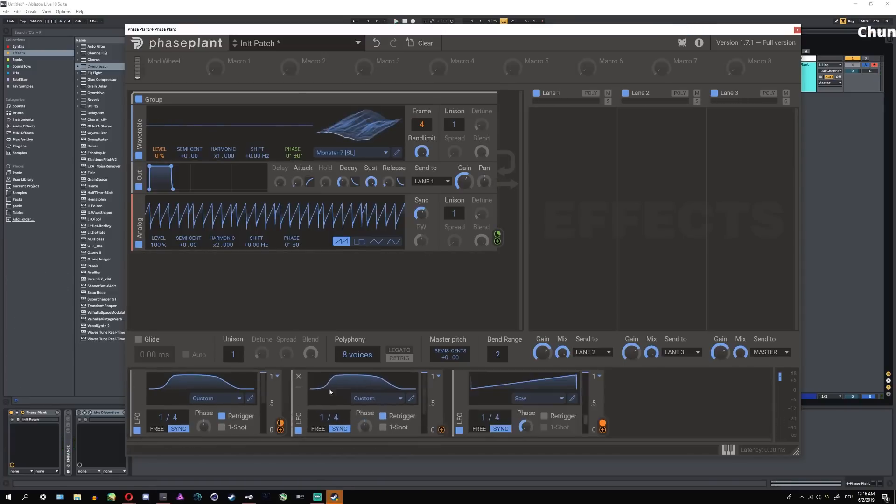
left_click(442, 430)
left_click(294, 175)
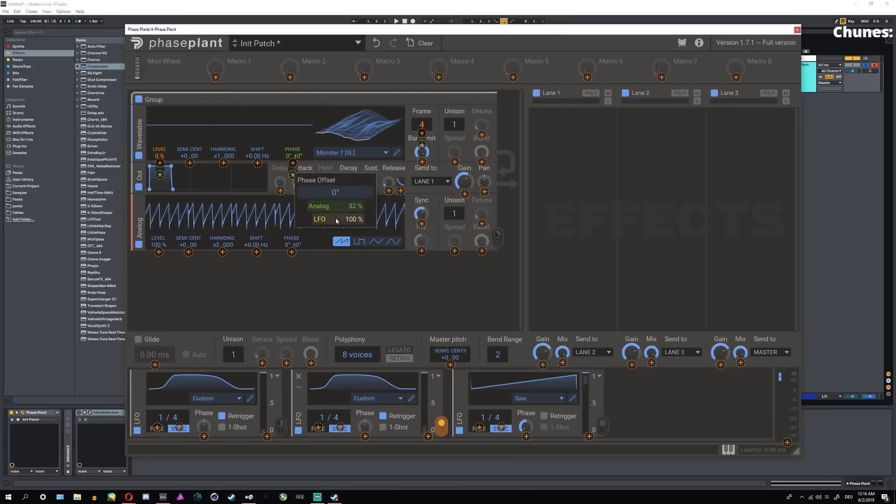
key("space")
- Reshape the duplicated LFO's curve by removing its last low node, extending the plateau to the far end and making the rise more gradual
left_click(410, 397)
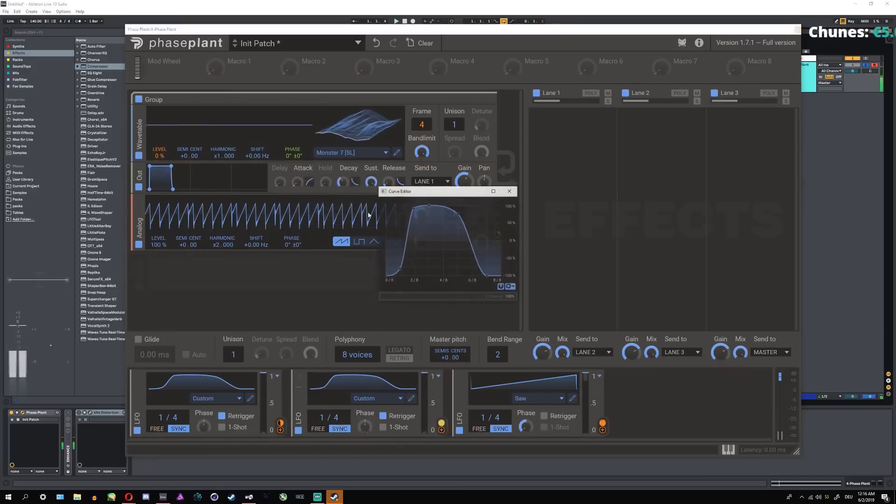
double_click(482, 277)
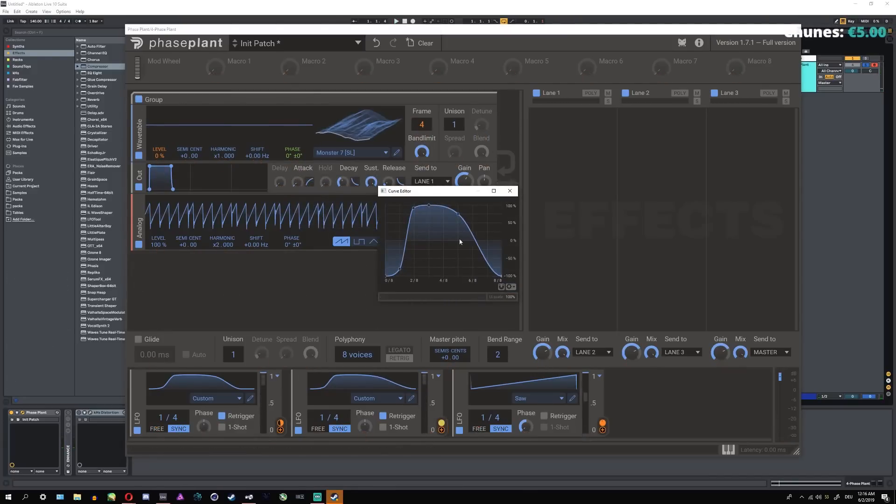
left_click_drag(459, 216, 485, 206)
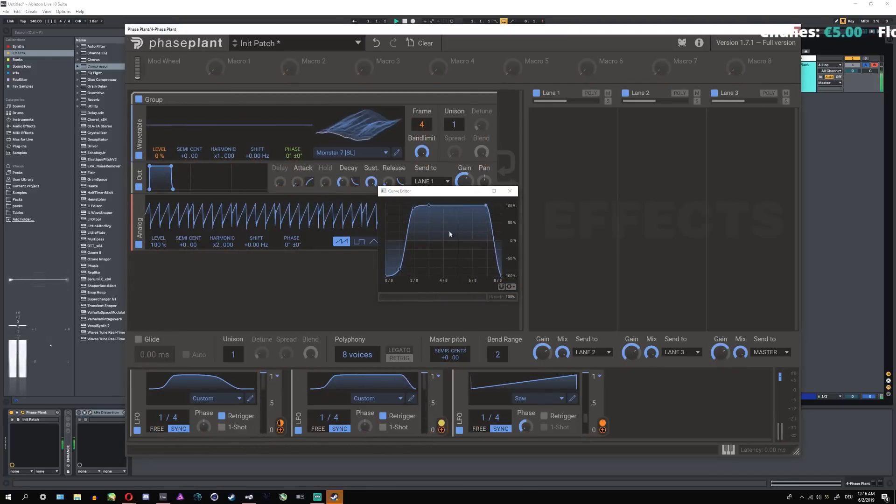
left_click_drag(431, 209, 435, 204)
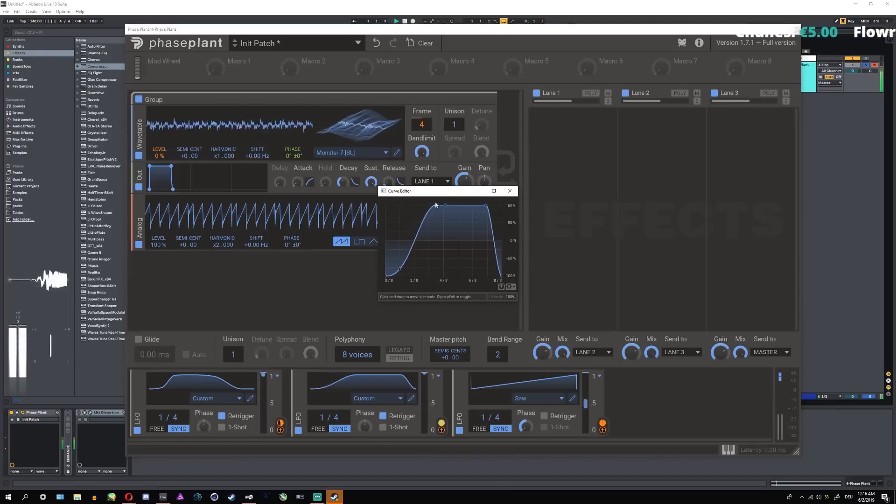
left_click(510, 191)
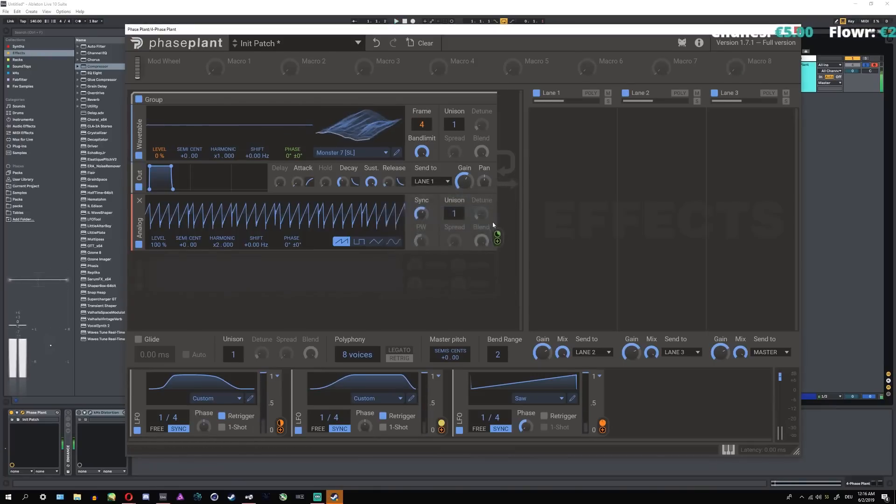
- Adjust the Analog oscillator's phase modulation depth and pull the falling side of the first LFO's curve earlier
left_click_drag(497, 233, 293, 164)
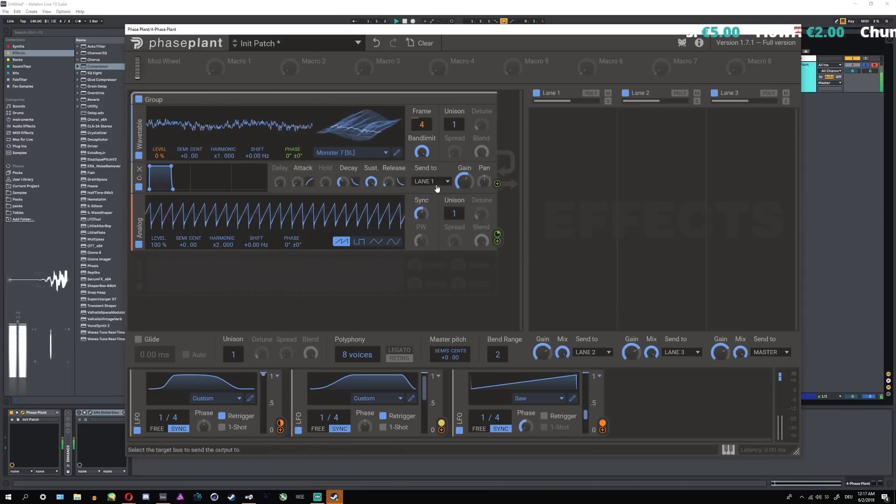
left_click(251, 398)
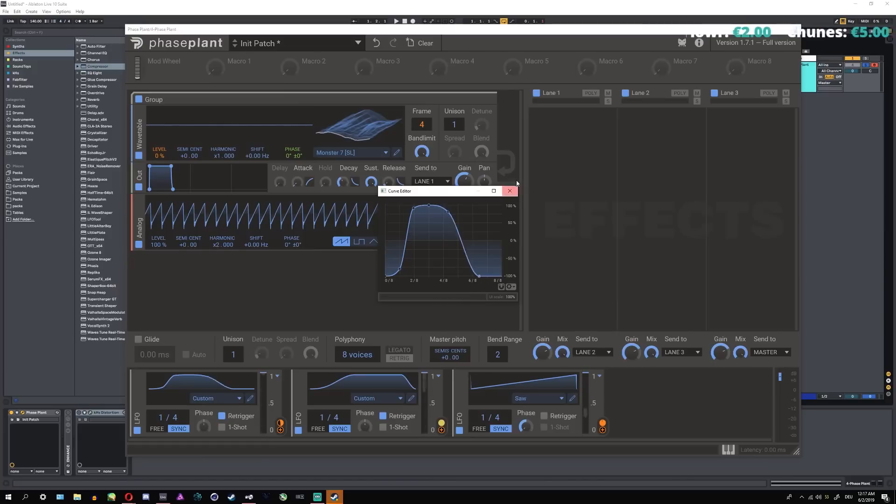
left_click(510, 190)
- Set the wavetable's base frame to 12 and load the Monster 2 [SL] wavetable from the Spectral user folder
key("space")
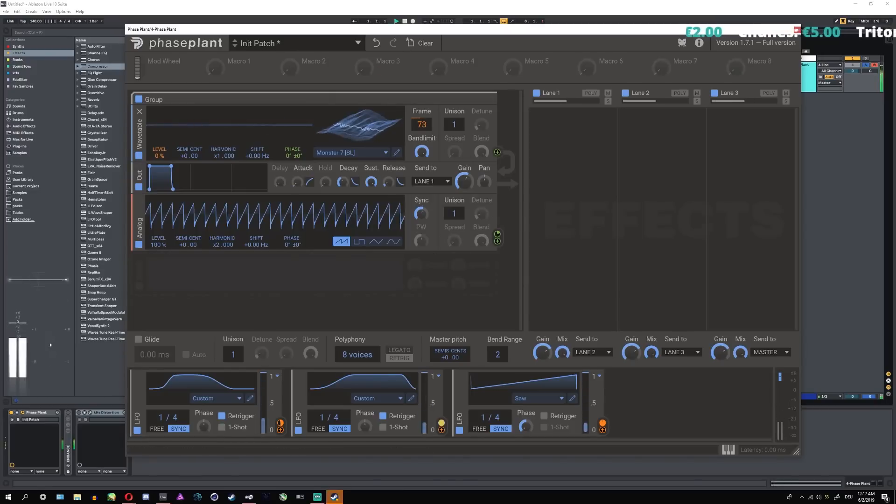
left_click(350, 153)
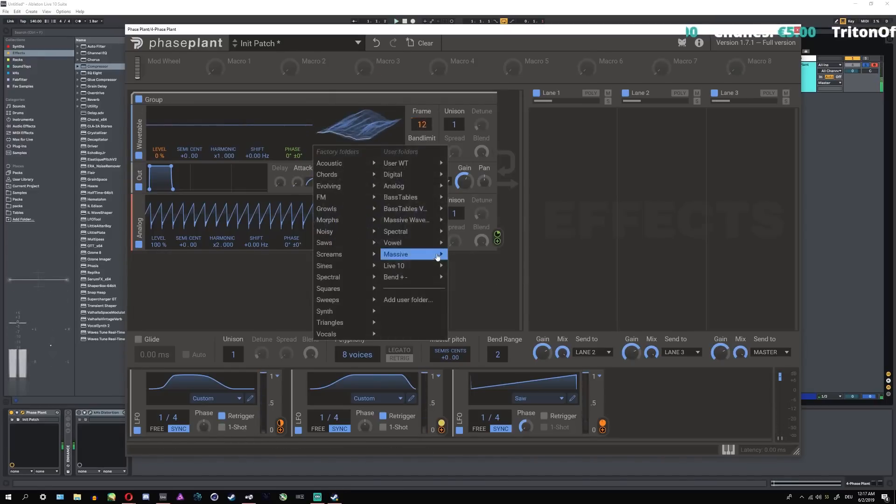
mouse_move(345, 288)
left_click(252, 298)
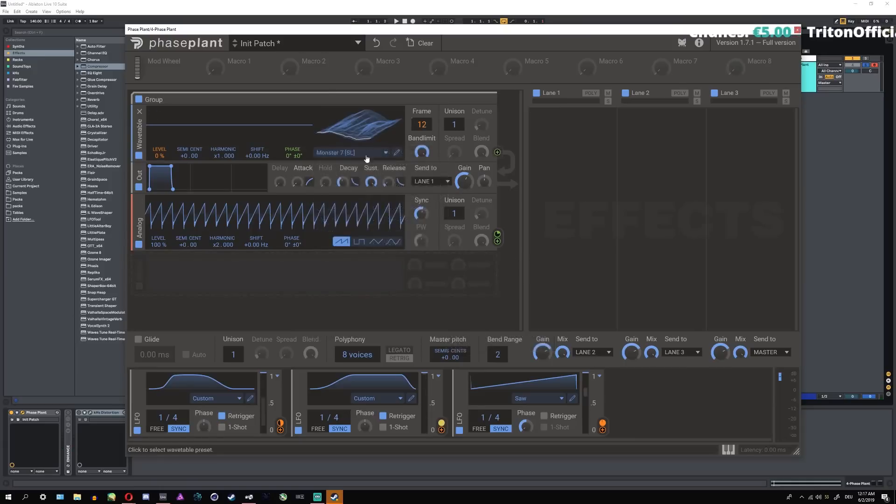
left_click(367, 156)
mouse_move(414, 241)
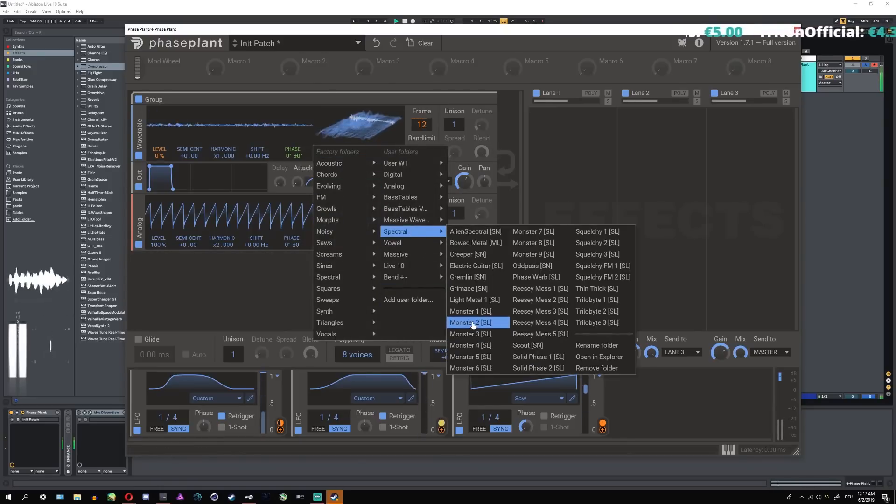
left_click(473, 323)
- Apply a Comb Filter effect to all frames in the Wavetable Editor with cutoff 2.00 and phase 180°
left_click(395, 155)
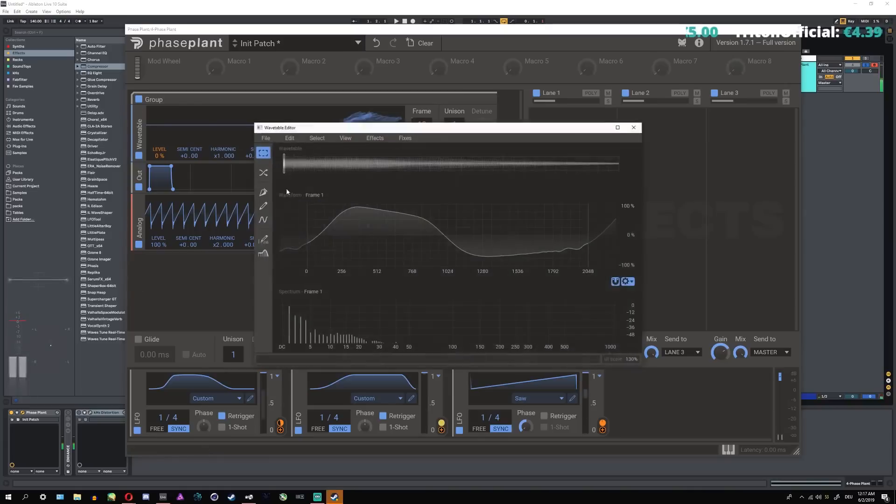
left_click_drag(285, 165, 890, 198)
left_click(380, 139)
left_click(385, 159)
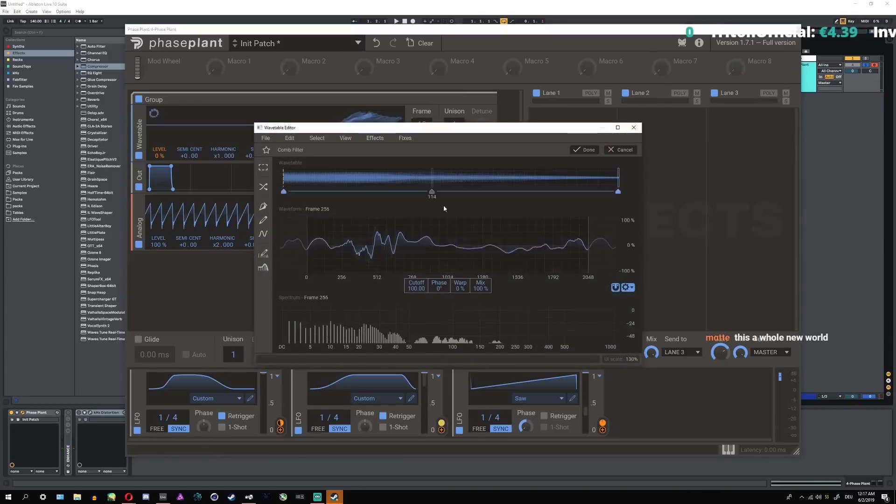
left_click_drag(425, 309, 439, 261)
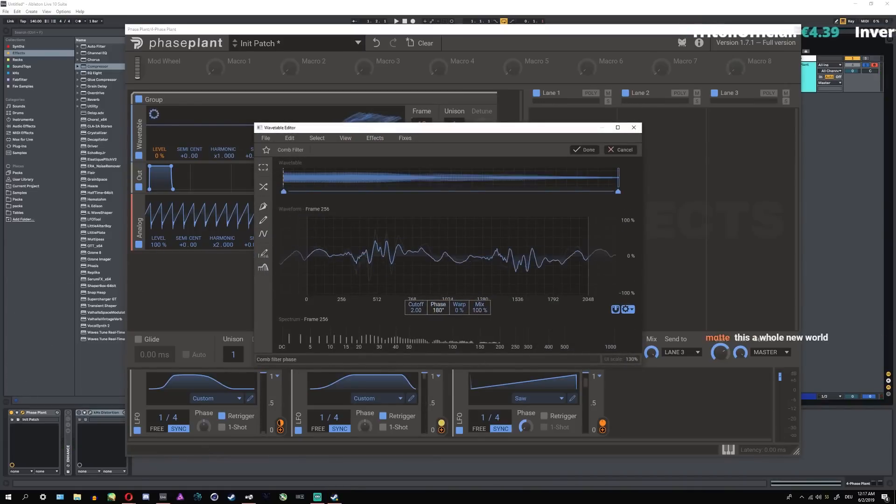
left_click(586, 150)
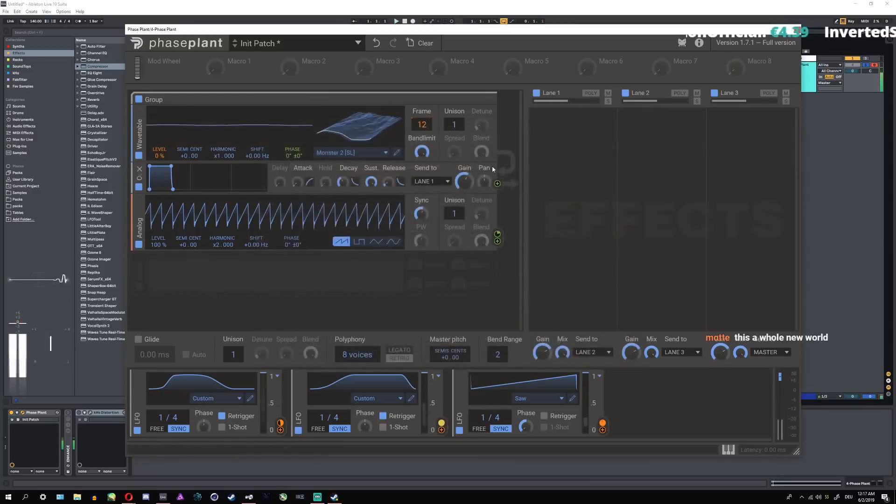
- Fine-tune the Analog oscillator's phase modulation depth and its Sync amount while the sound plays
left_click_drag(497, 234, 497, 230)
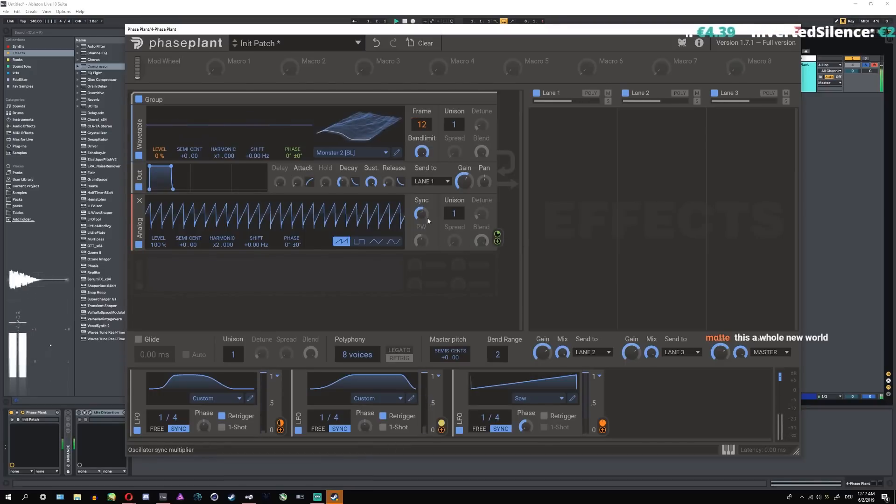
mouse_move(422, 215)
left_mouse_down()
mouse_move(422, 225)
mouse_move(421, 216)
left_mouse_up()
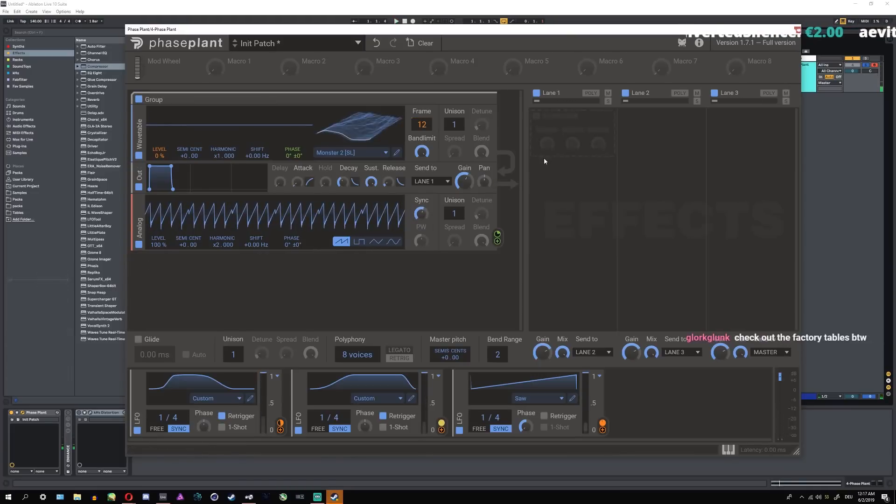
- Add a Filter in band-pass mode to Lane 1, lower its cutoff, raise its Q and audition it
left_click(577, 131)
left_click(662, 150)
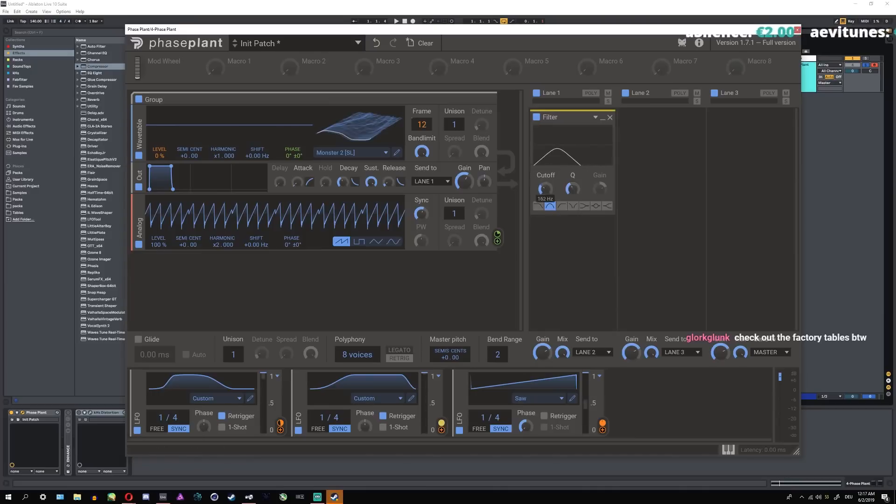
key("space")
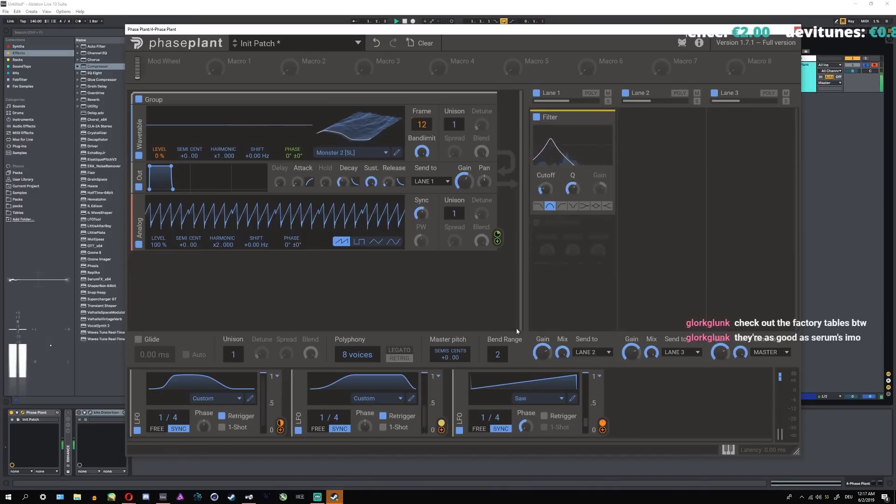
key("space")
- Modulate the filter's cutoff and Q with the first LFO, lowering the base cutoff to about 64 Hz
left_click_drag(280, 429, 280, 430)
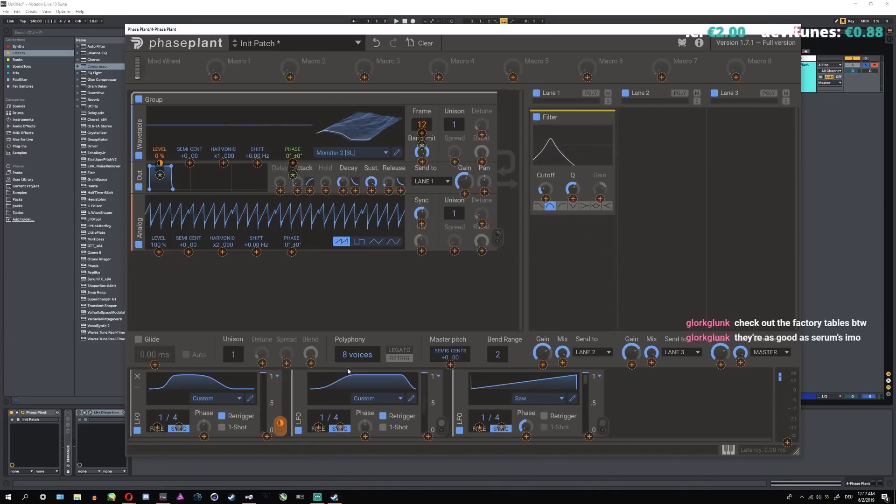
left_click(545, 199)
key("space")
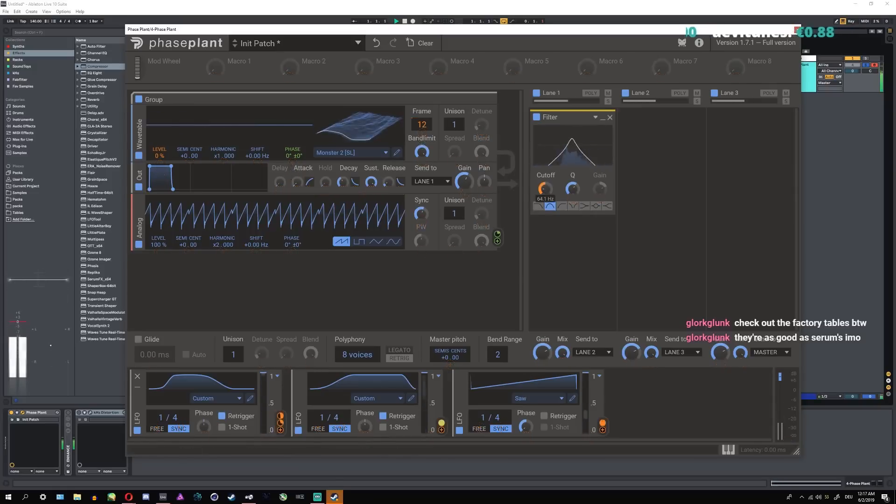
left_click(280, 430)
left_click(280, 430)
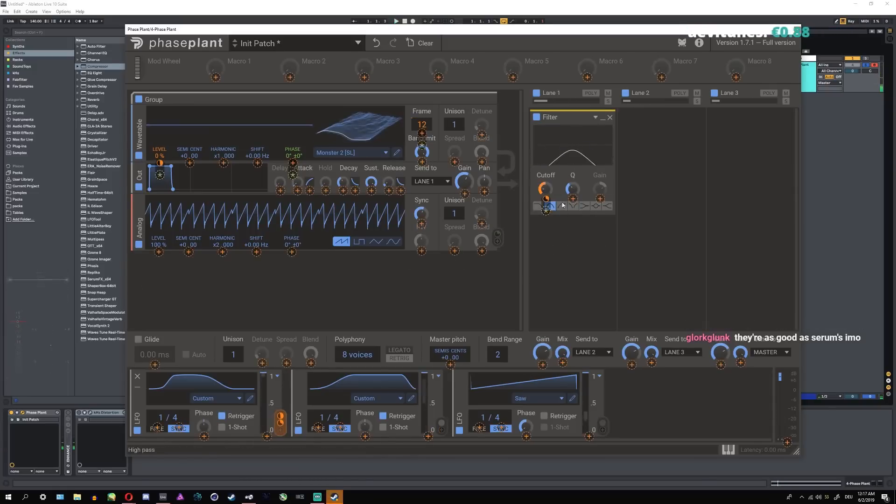
left_click_drag(573, 198, 573, 183)
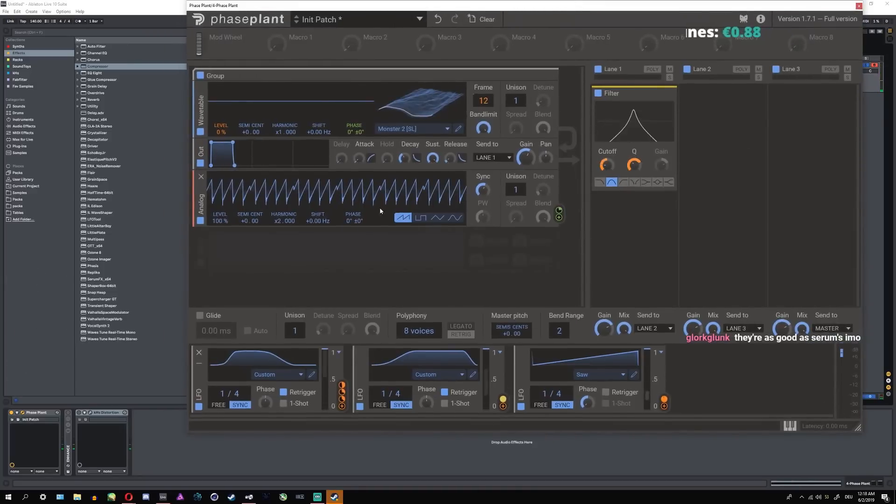
left_click(69, 414)
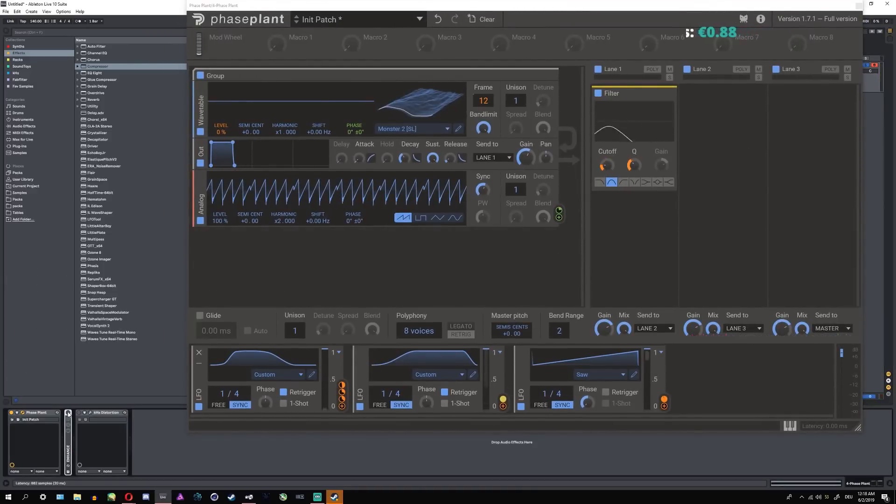
key("space")
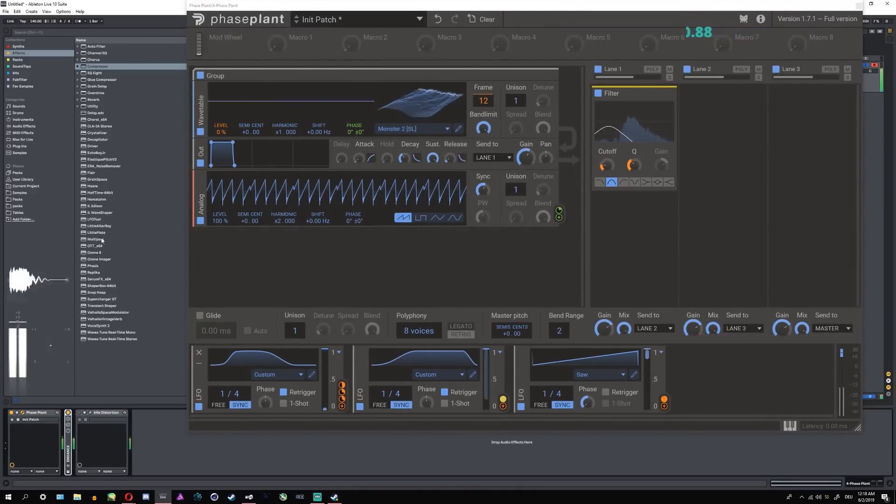
- Expand the ENHANCE rack and, in its FabFilter Pro-MB, raise the high band's output and lower the mid band's to about +11.7 dB during playback
double_click(68, 453)
left_click_drag(340, 11, 618, 55)
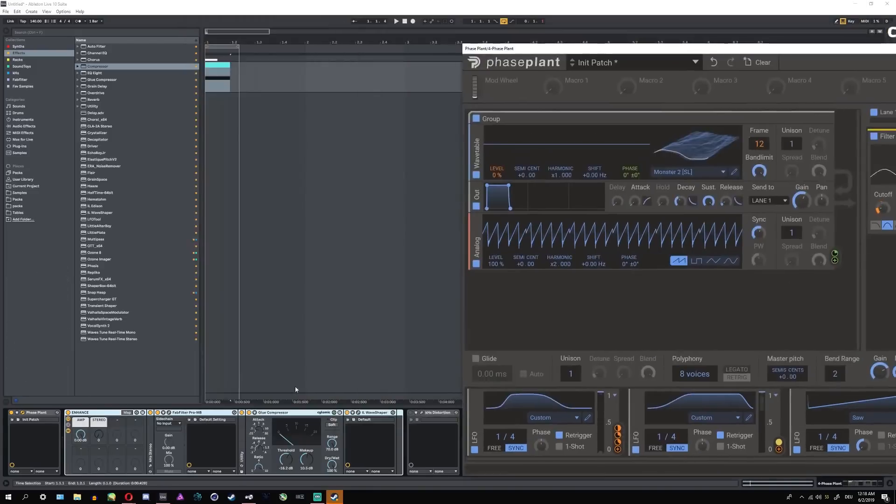
left_click(170, 414)
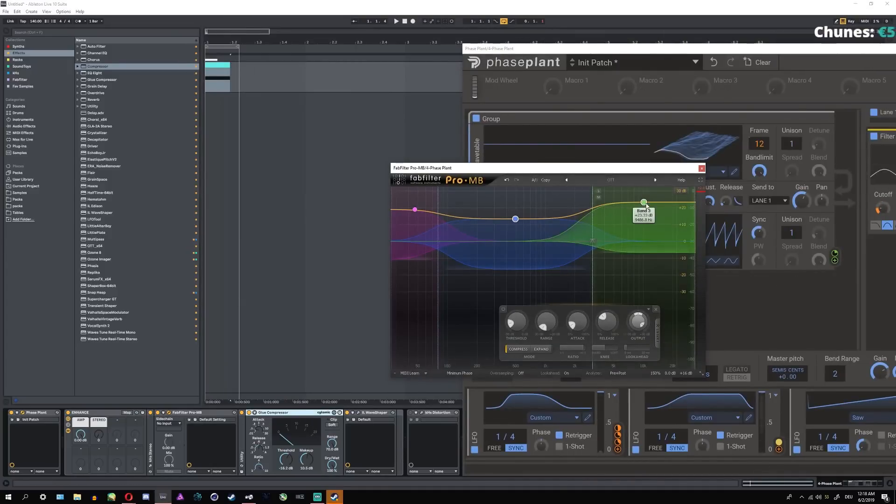
key("space")
left_click_drag(645, 204, 645, 197)
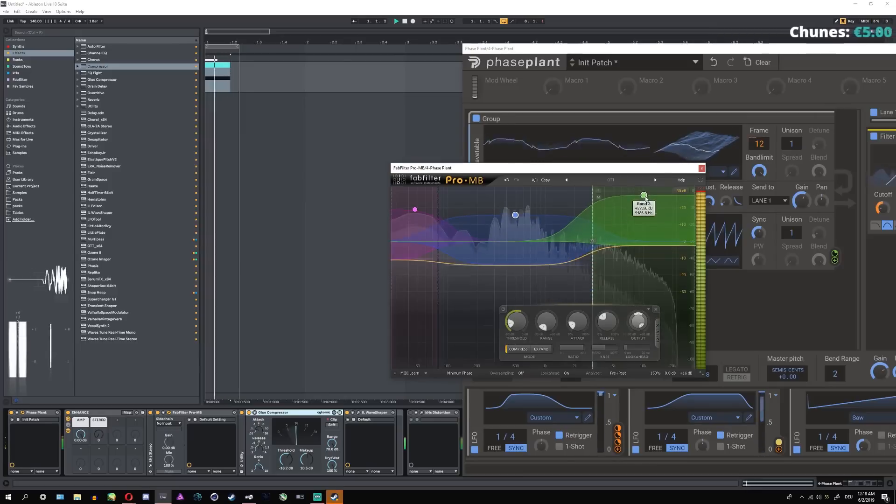
left_click_drag(515, 214, 517, 223)
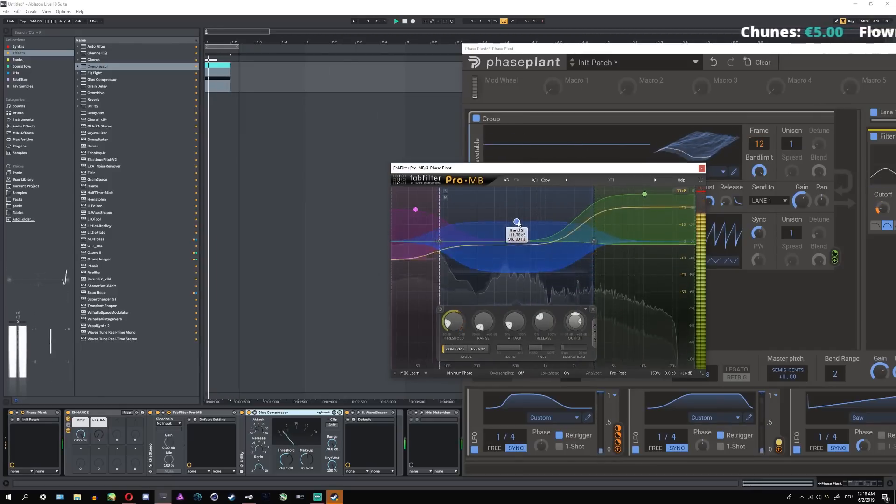
left_click(701, 168)
- Return to the Phase Plant window and bypass and re-enable Lane 1's Filter to compare the sound
left_click_drag(674, 47, 372, 34)
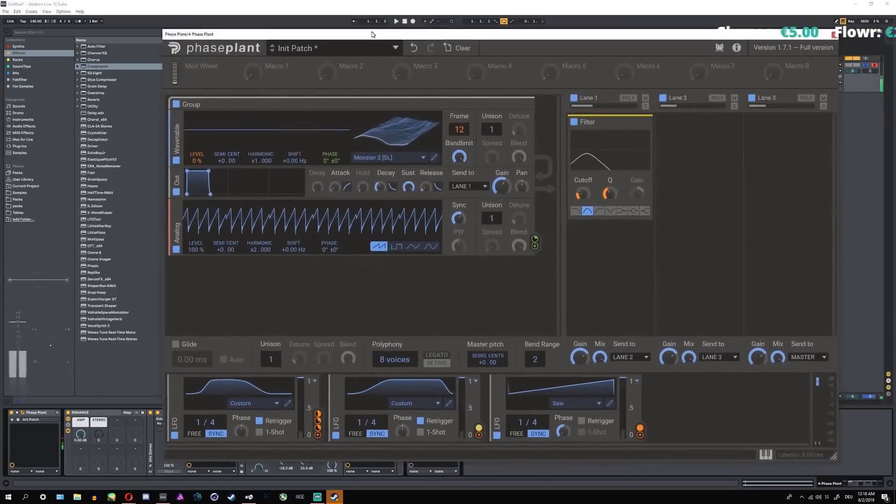
left_click(570, 123)
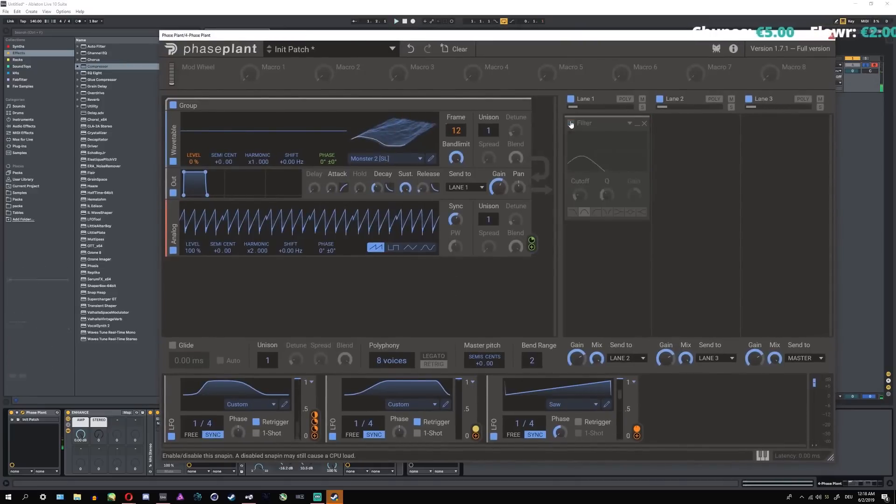
left_click(570, 123)
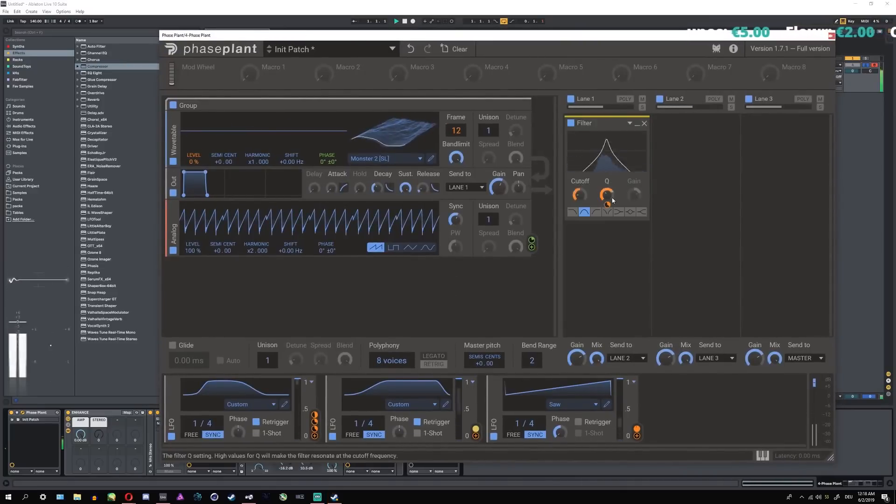
- Add a Resonator on odd harmonics to Lane 1, tune it to D1 −05 and place it before the Filter
left_click(589, 241)
left_click(744, 256)
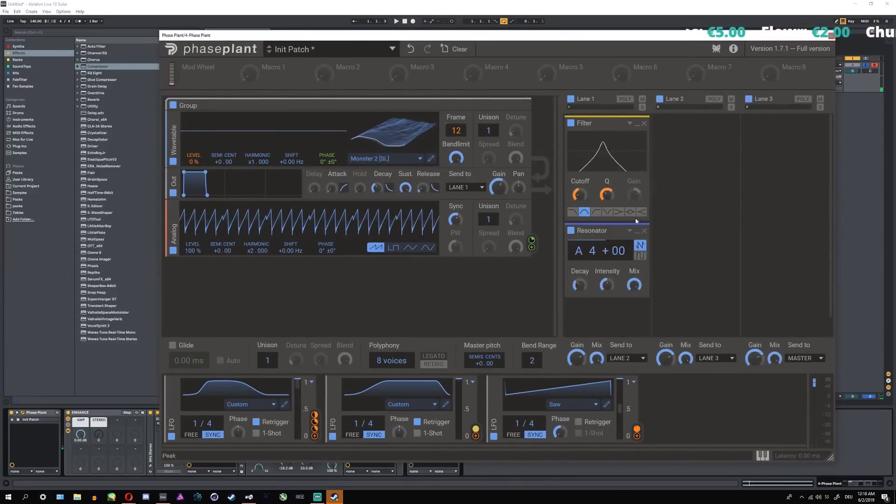
left_click(638, 256)
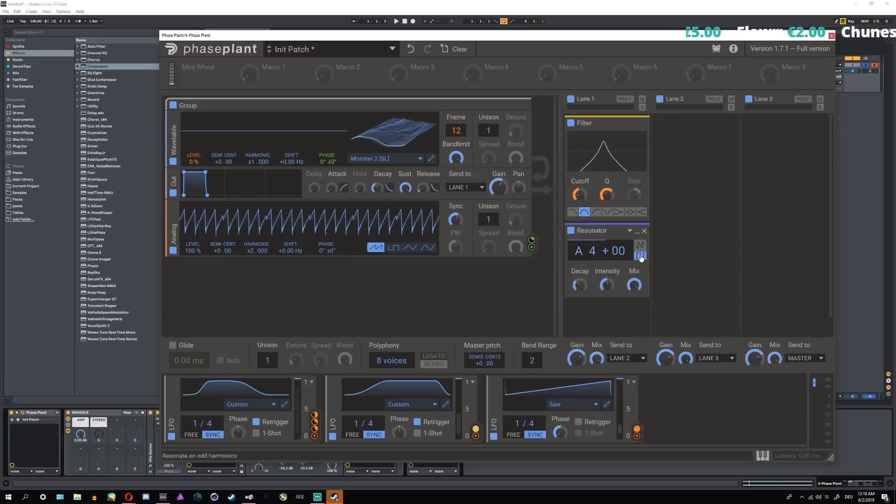
left_click_drag(579, 285, 609, 286)
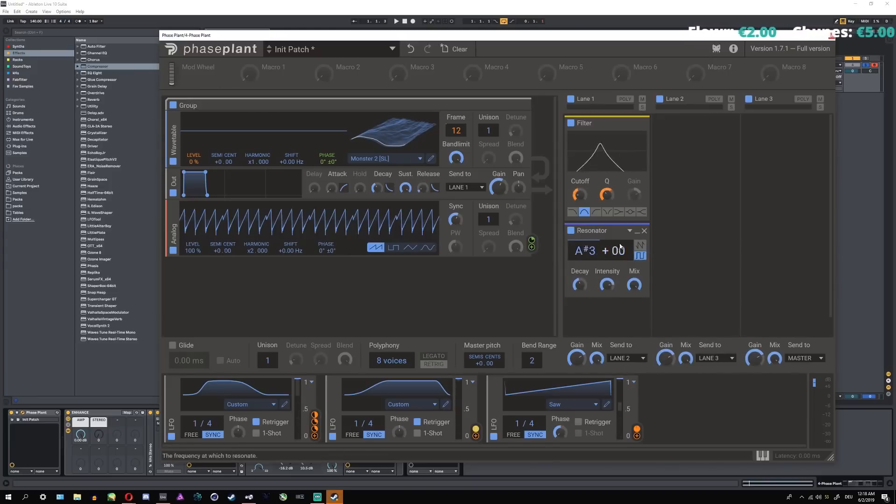
key("space")
left_click_drag(586, 250, 590, 123)
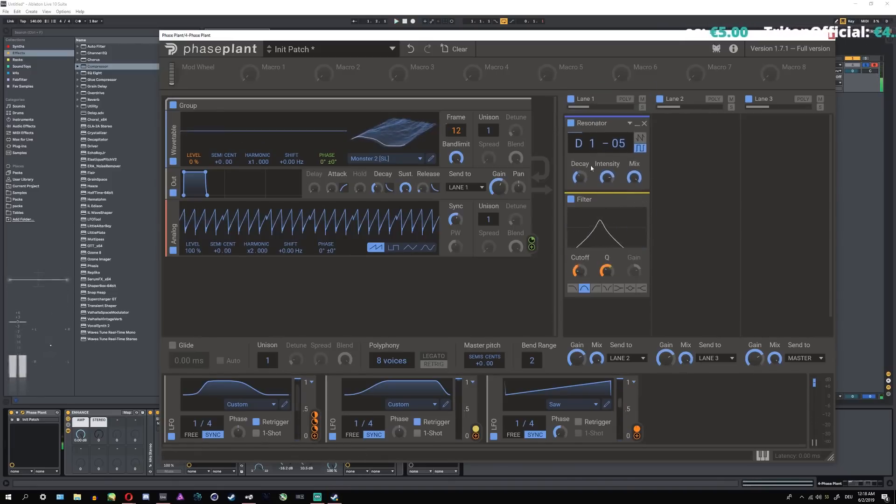
- Place a copy of the Resonator after the collapsed Filter, tune it to D#1 −01 and reduce its mix
left_click(637, 123)
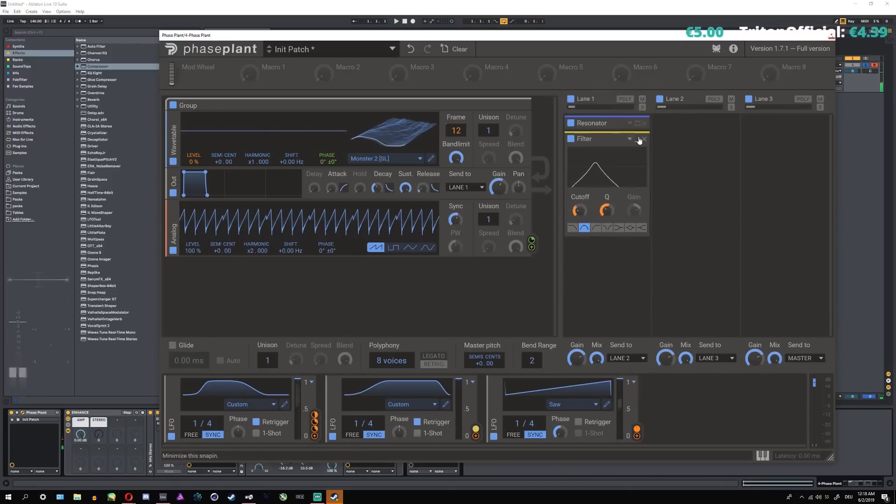
left_click(638, 124)
left_click_drag(602, 123, 607, 208)
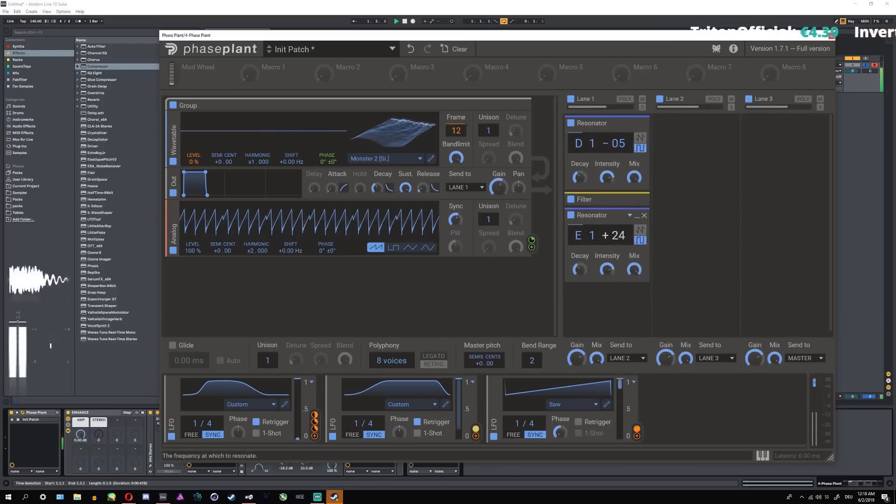
left_click_drag(634, 269, 634, 275)
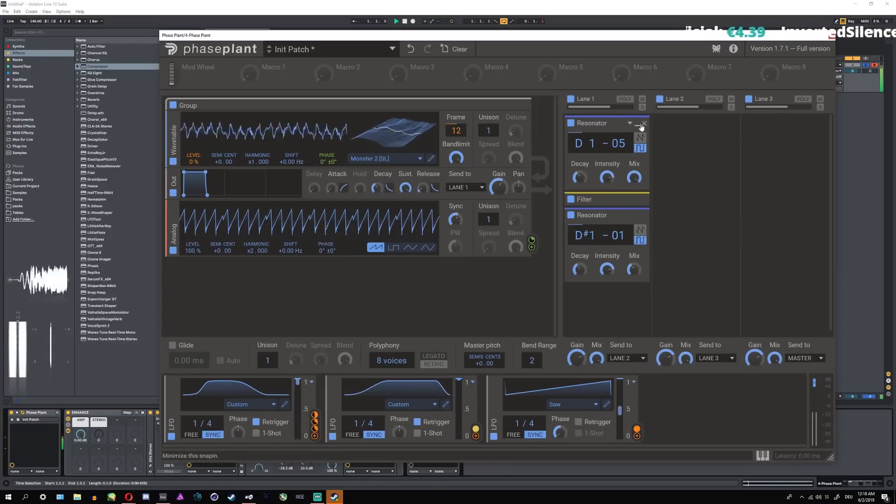
- Replace the Resonator before the Filter with a copy of the second one, tuned to B0 +14 and mixed at 100%
left_click(643, 124)
key("ctrl+z")
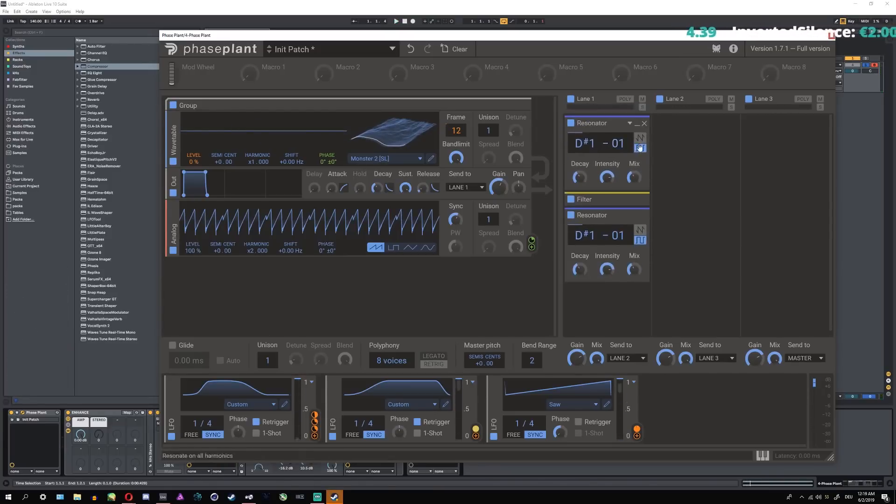
key("space")
left_click_drag(601, 135, 602, 149)
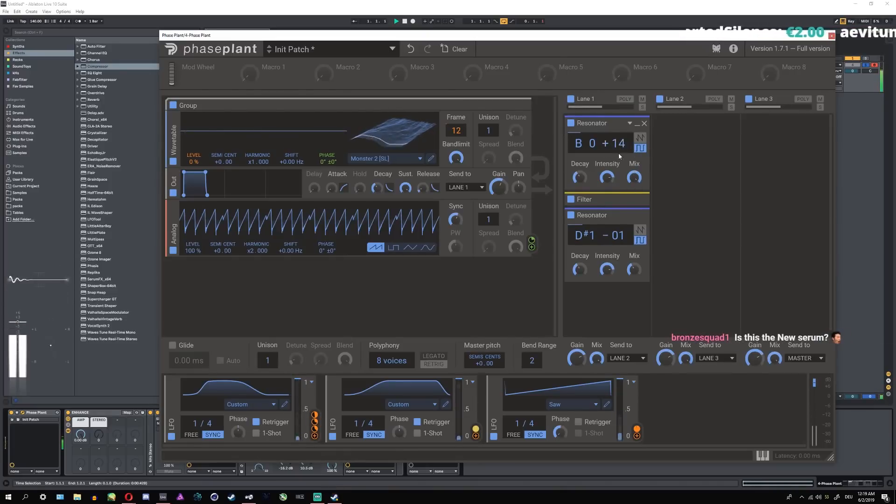
left_click_drag(633, 178, 634, 175)
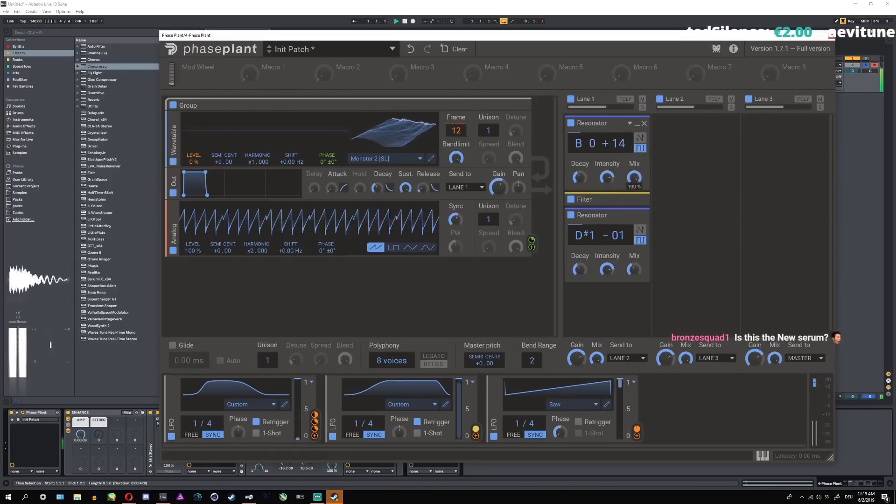
- Adjust the first Resonator's decay to about 14.3 ms while playing and collapse both Resonators in Lane 1
left_click(641, 123)
left_click(637, 154)
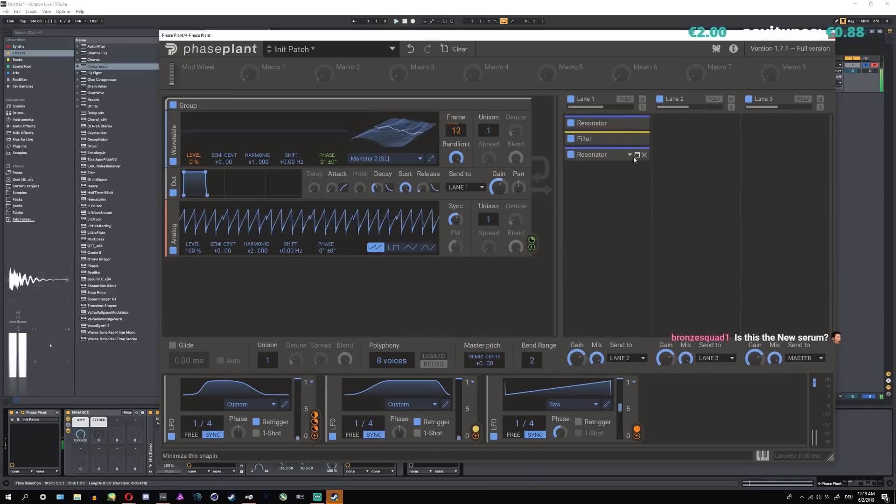
left_click(637, 155)
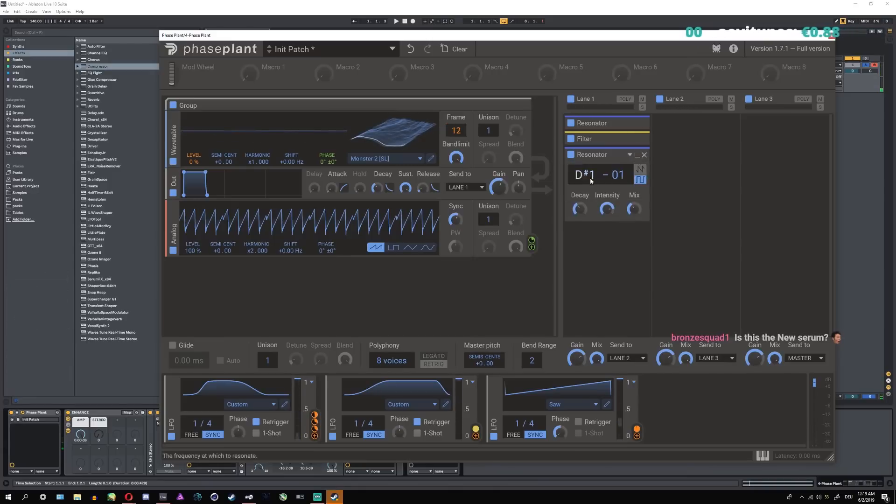
left_click(637, 124)
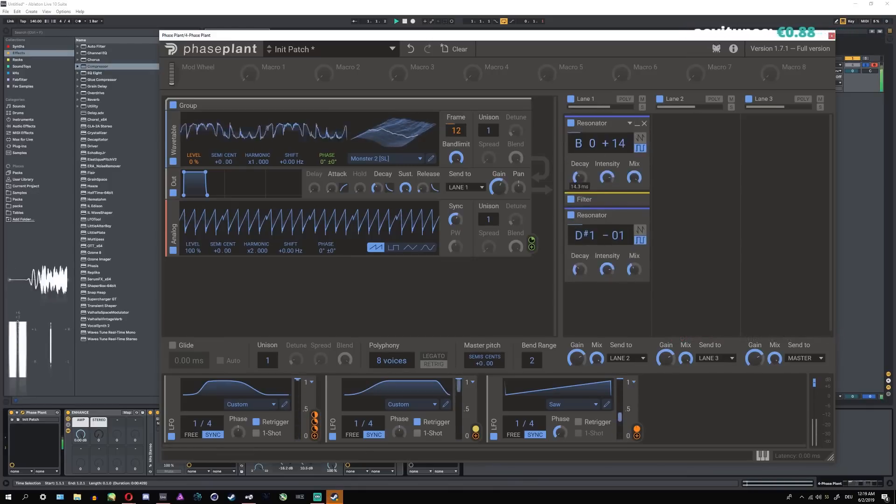
left_click(636, 154)
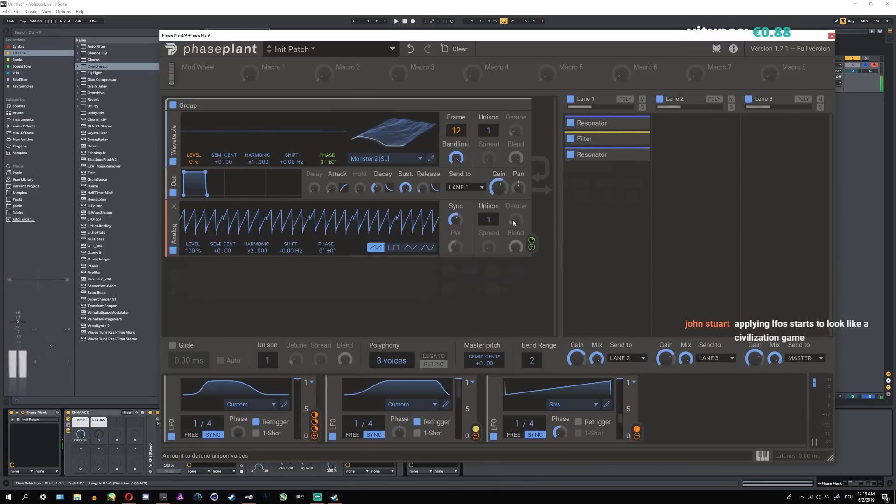
key("space")
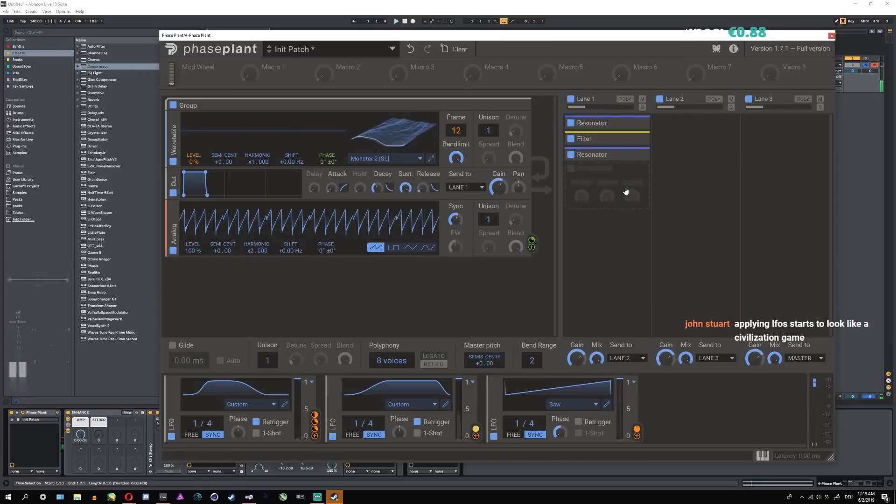
- Add a Chorus after the second Resonator, turn down its depth, rate and spread, and modulate its delay with the first LFO by about 7%
left_click(608, 178)
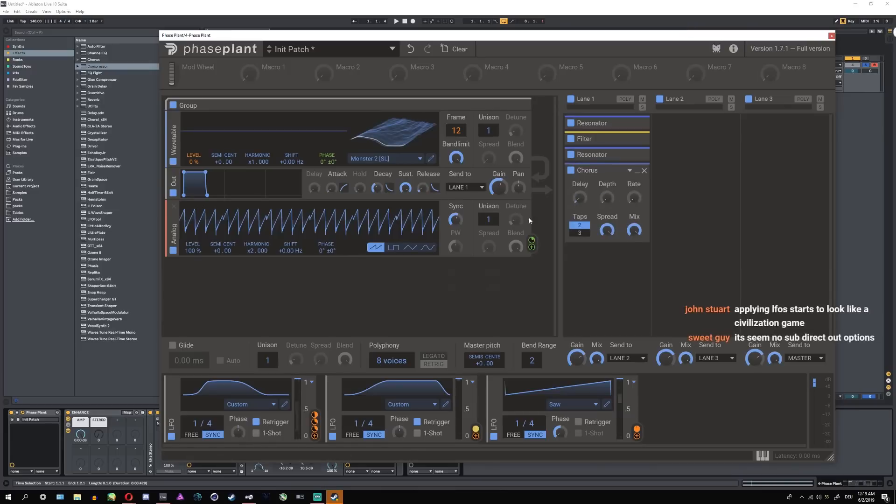
left_click_drag(314, 436, 579, 200)
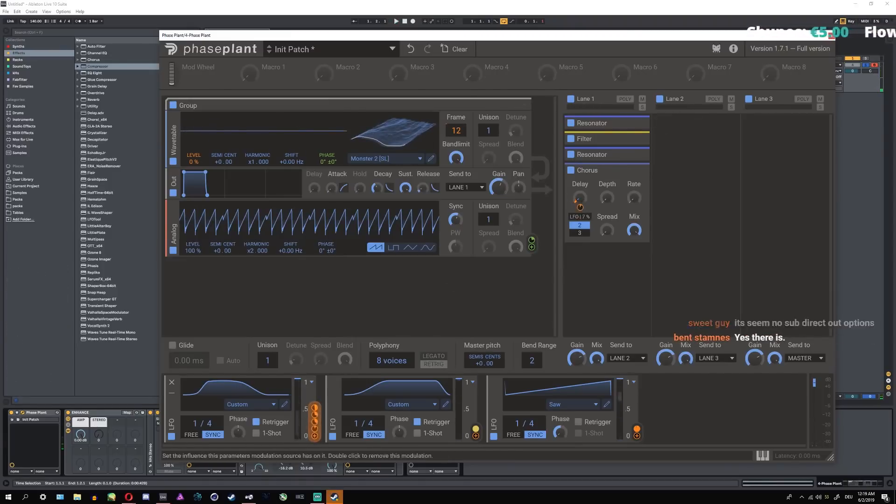
key("space")
left_click_drag(579, 200, 579, 195)
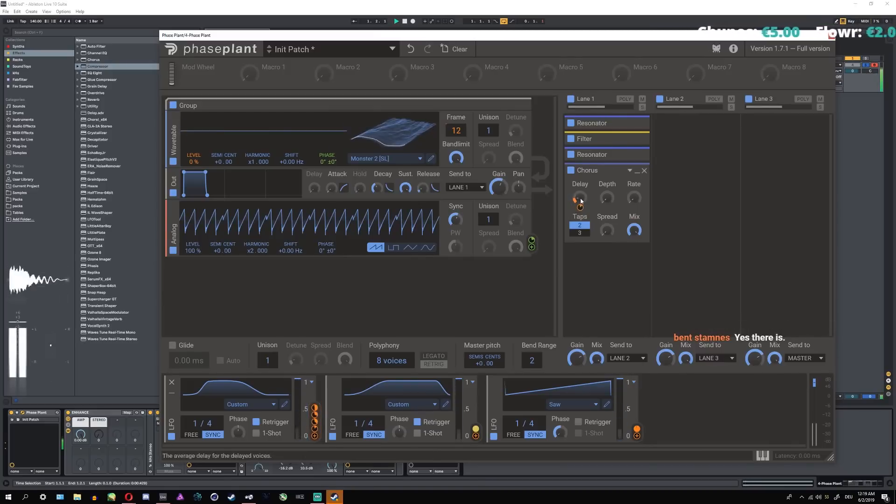
- Bypass and re-enable the Chorus during playback to compare the sound with and without it
left_click(626, 275)
left_click(574, 172)
left_click(572, 170)
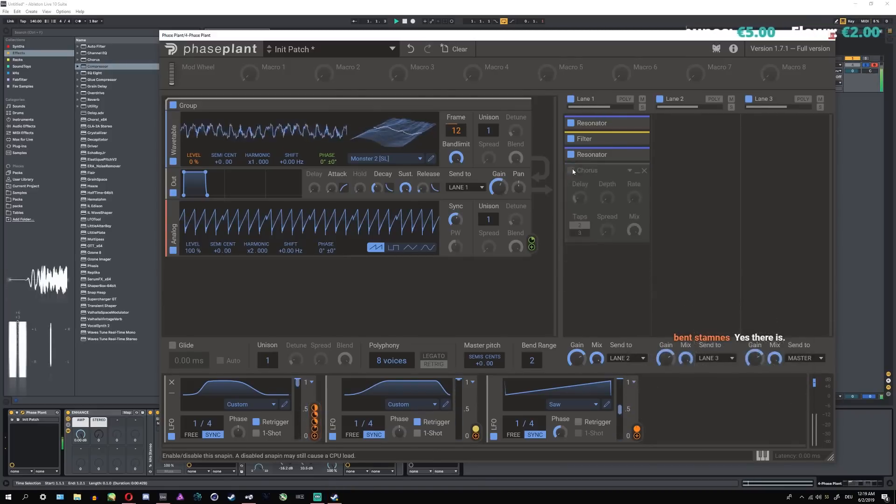
left_click(571, 170)
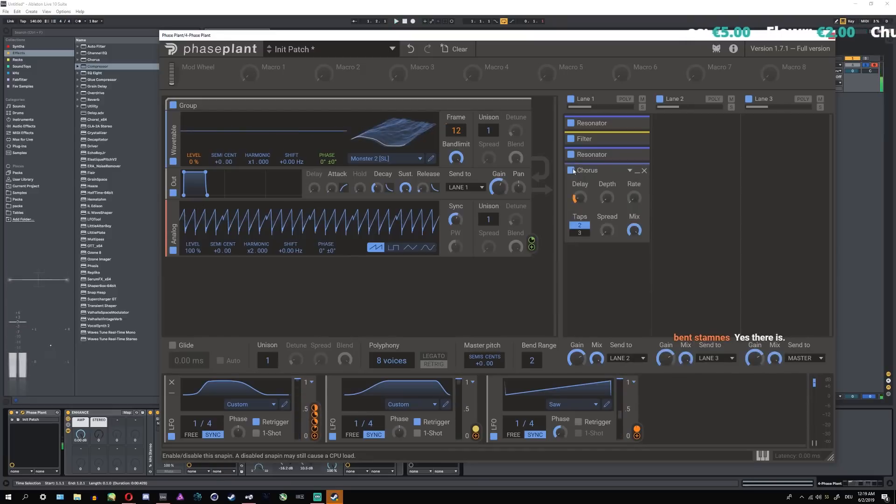
- Add a second Chorus to Lane 1, raise its rate fully and set its depth to about 1.13 ms
left_click(596, 264)
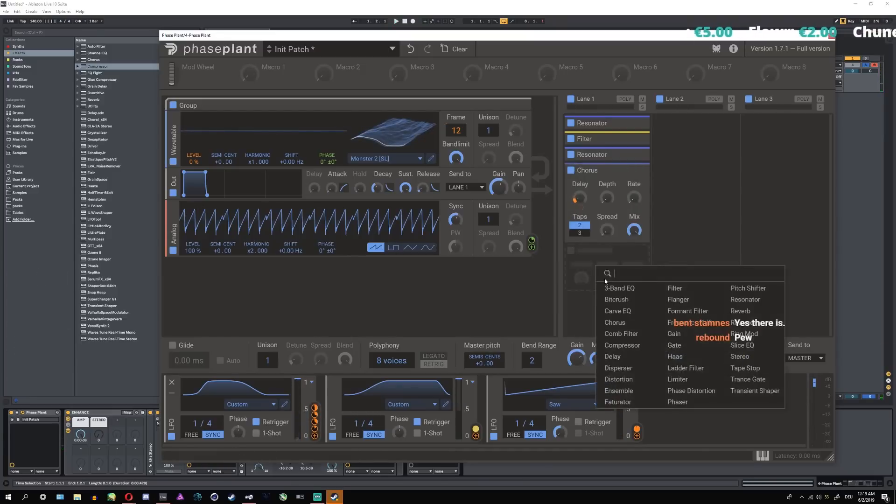
left_click(620, 316)
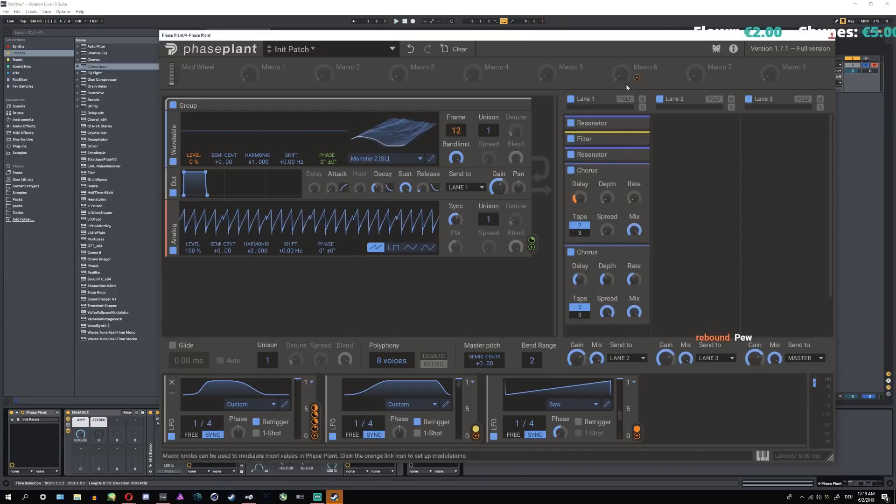
key("space")
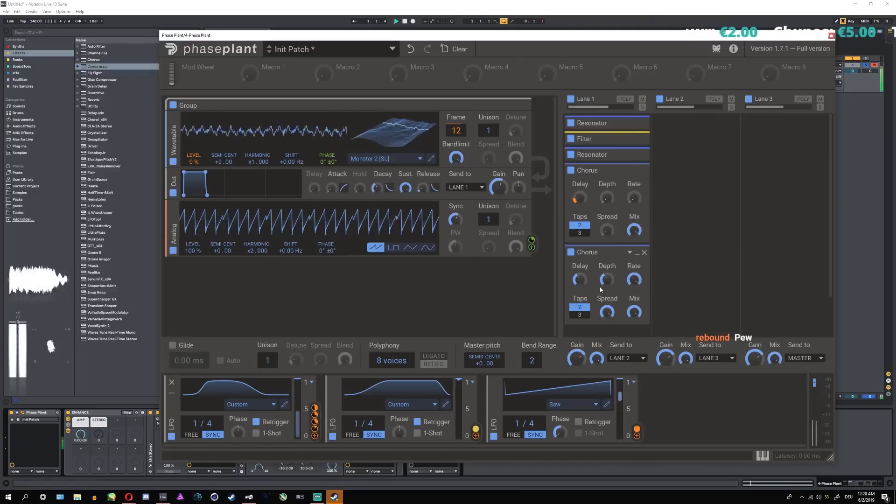
left_click_drag(608, 281, 608, 284)
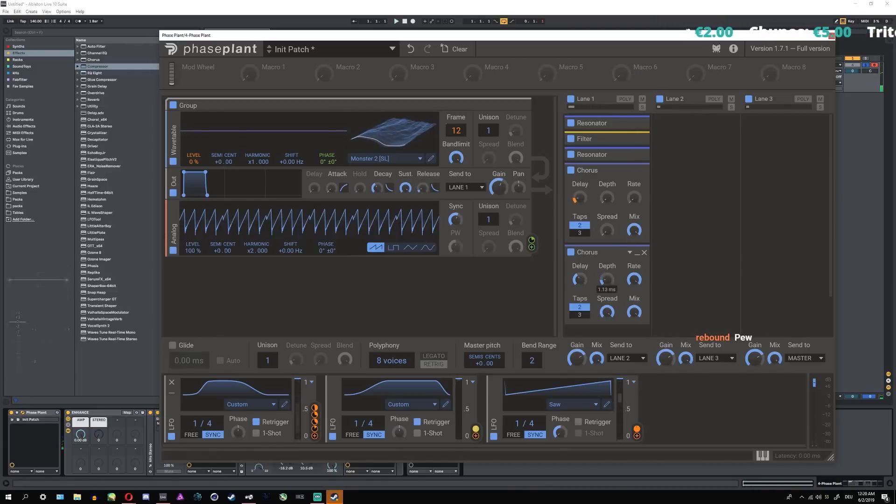
- Audition the second Chorus from fully dry upward and set its mix to about 76%
key("space")
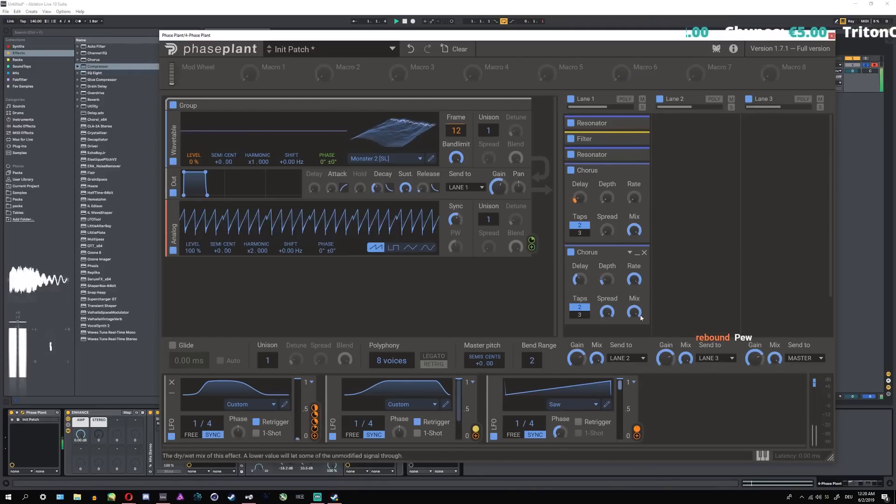
left_click_drag(641, 318, 641, 355)
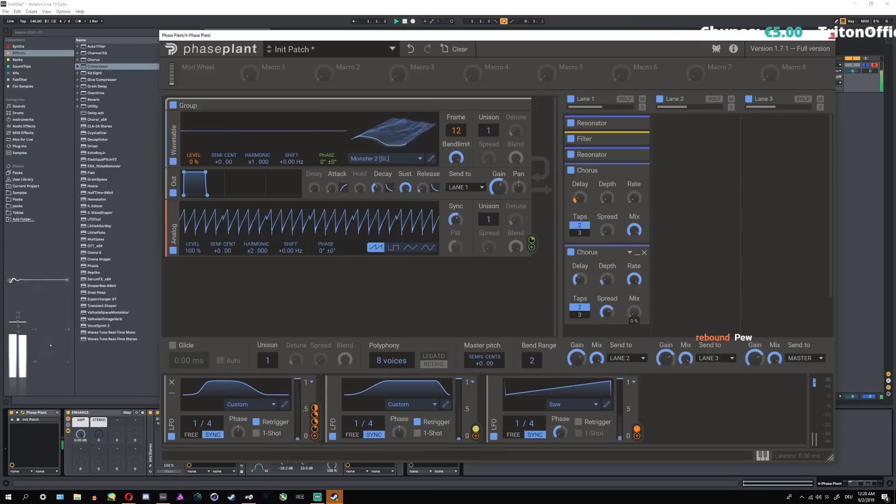
left_click_drag(634, 312, 634, 276)
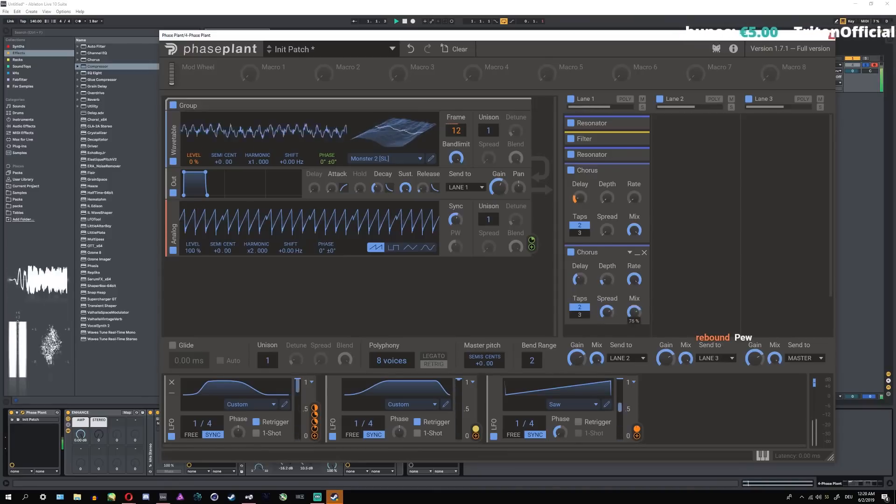
key("space")
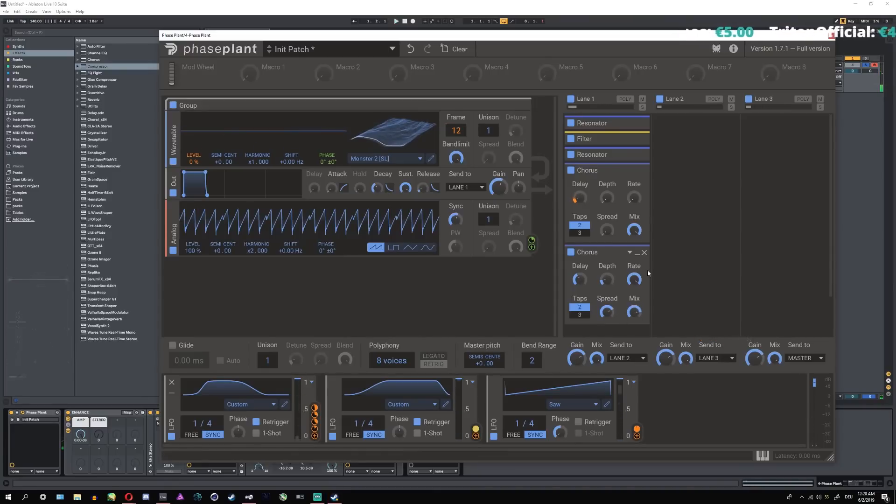
- Collapse both Chorus effects in Lane 1 while listening to the bass
key("space")
left_click(637, 170)
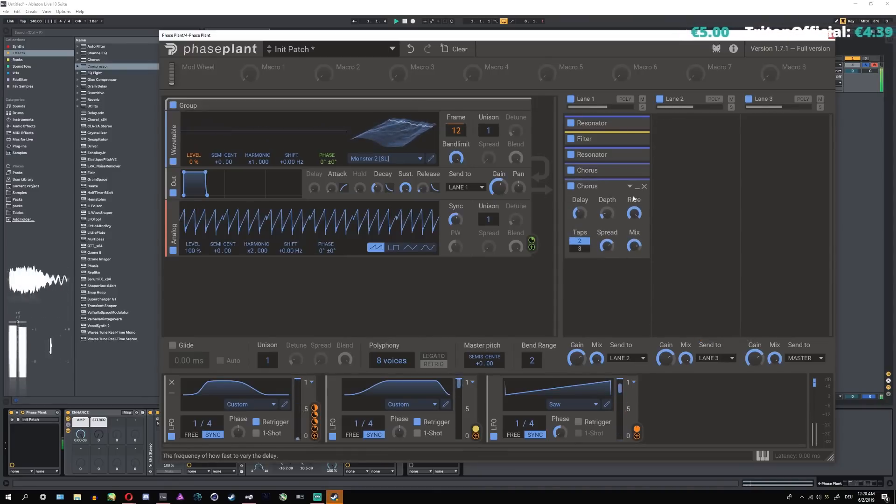
left_click(637, 186)
key("space")
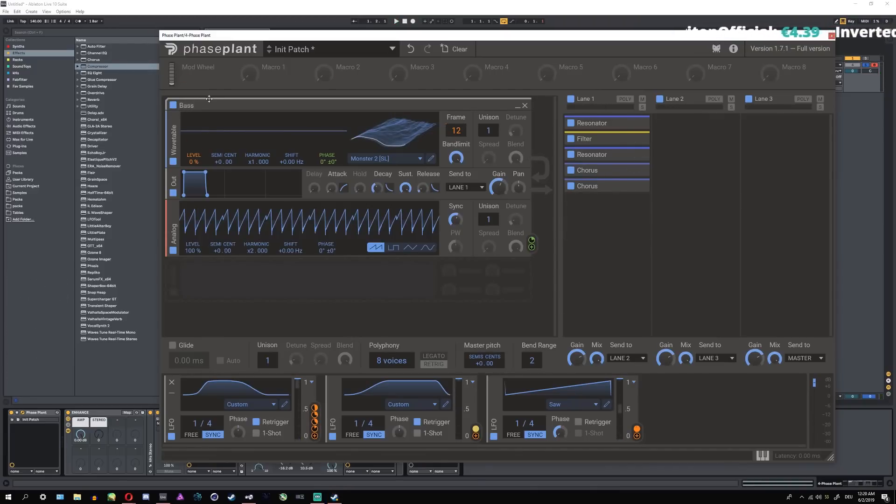
- Rename the oscillator group Bass, collapse it and play back the sound
left_click(517, 105)
key("space")
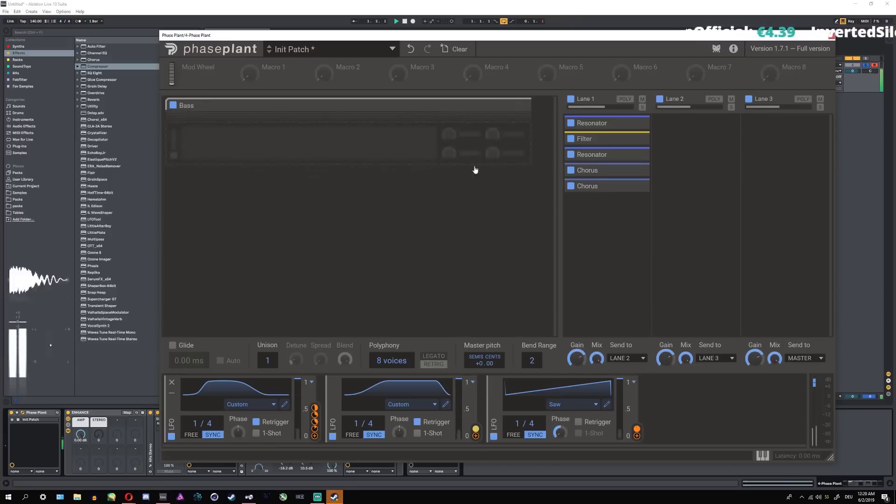
key("space")
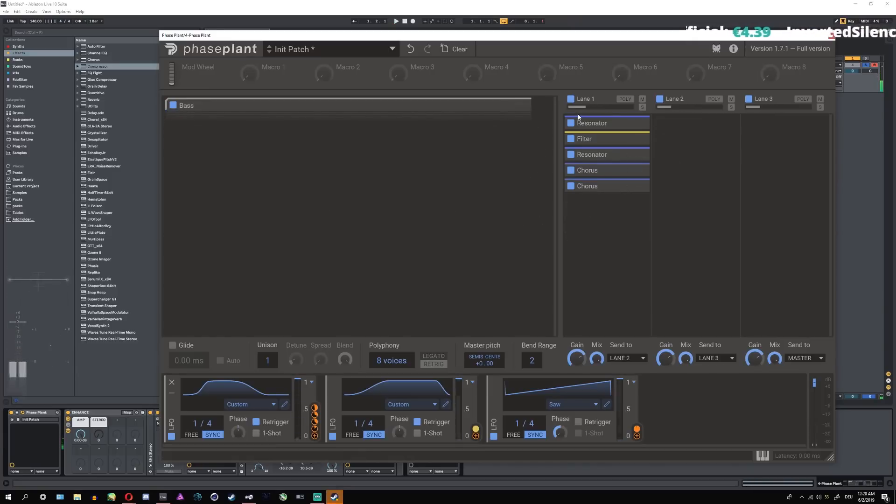
- Collapse all three LFOs and shrink the synth window slightly
left_click(172, 391)
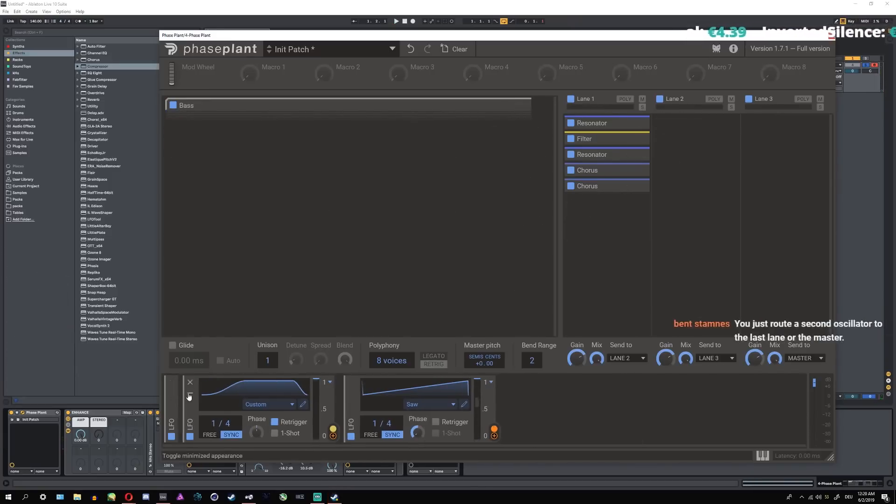
left_click(189, 396)
left_click(208, 396)
key("space")
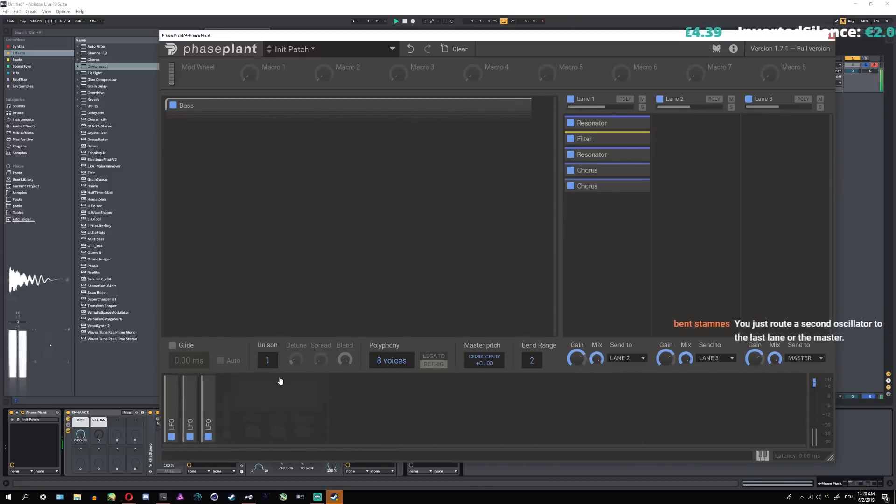
key("space")
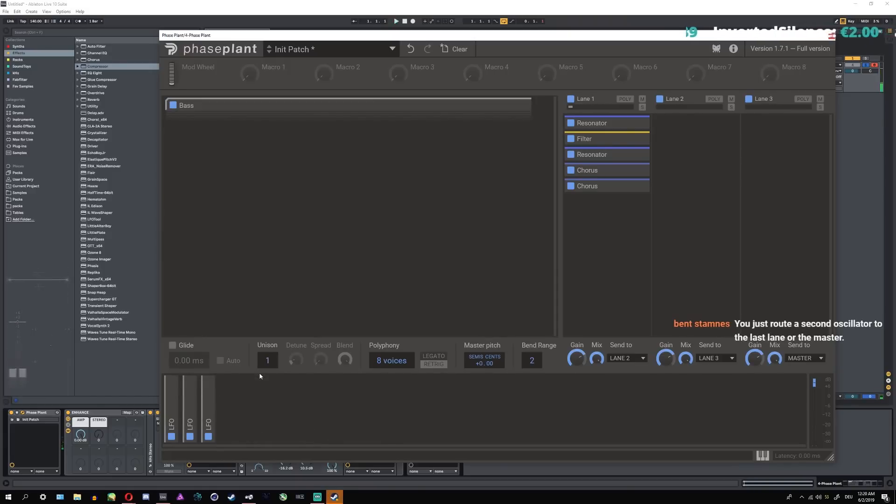
left_click_drag(829, 457, 741, 437)
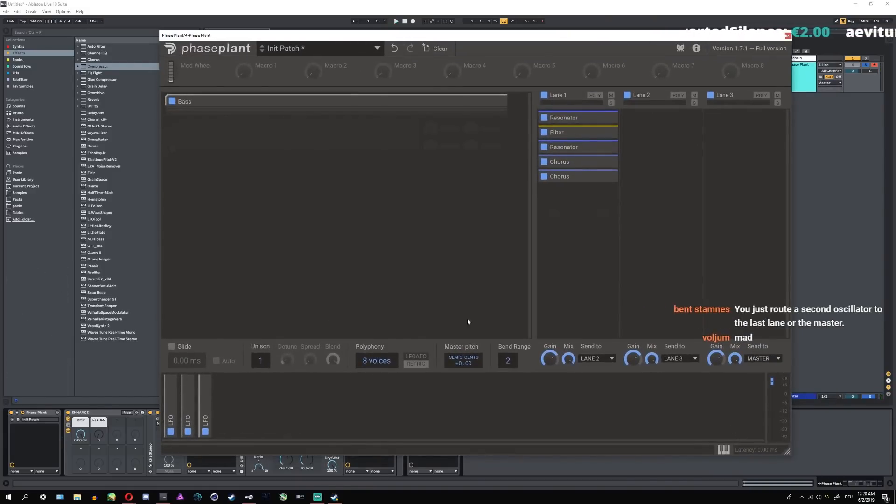
- Expand the first LFO again and add a Phaser after the second Chorus in Lane 1
key("space")
left_click(171, 406)
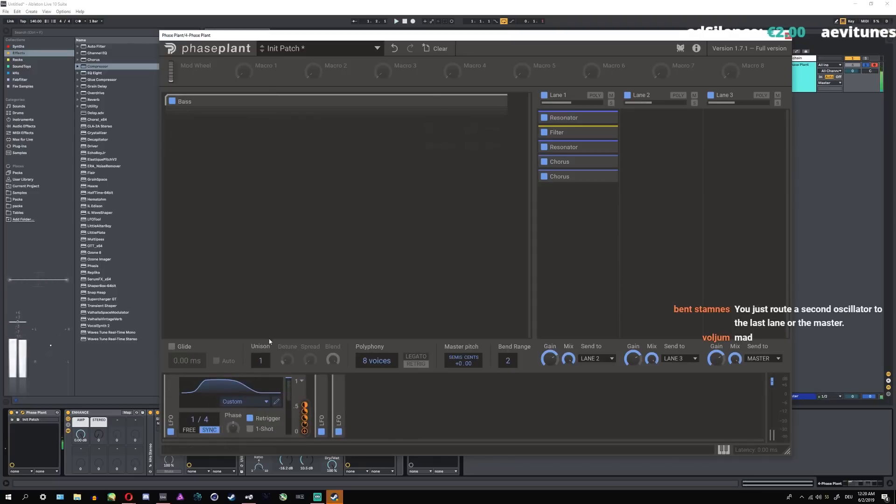
left_click(591, 210)
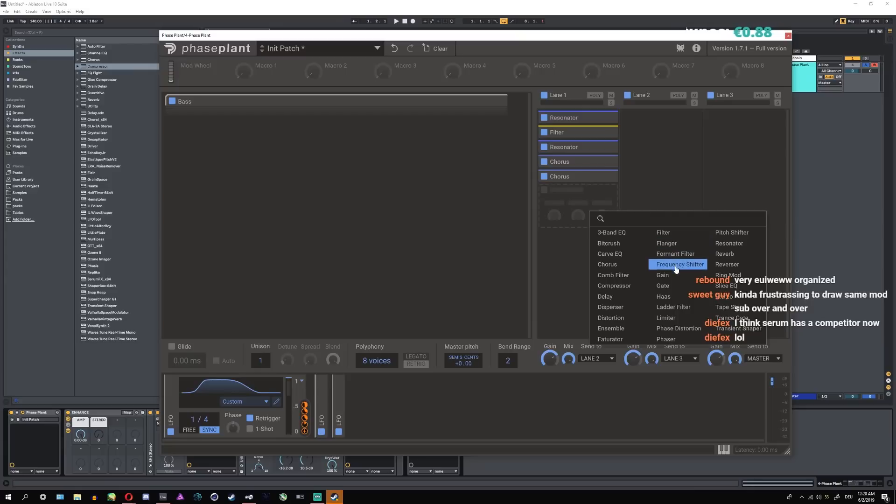
left_click(674, 341)
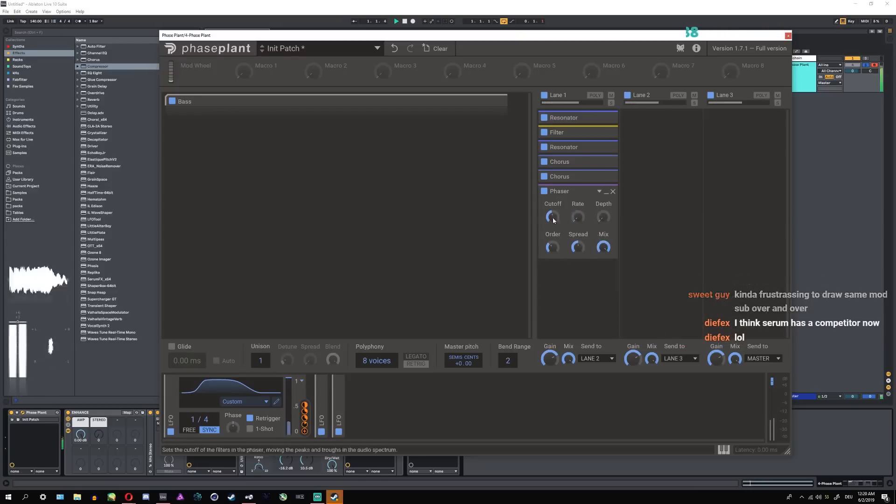
- Raise the Phaser's order, set spread to about 30% and cutoff to about 361 Hz, and modulate its zeroed mix with the first LFO
left_click_drag(552, 247, 578, 247)
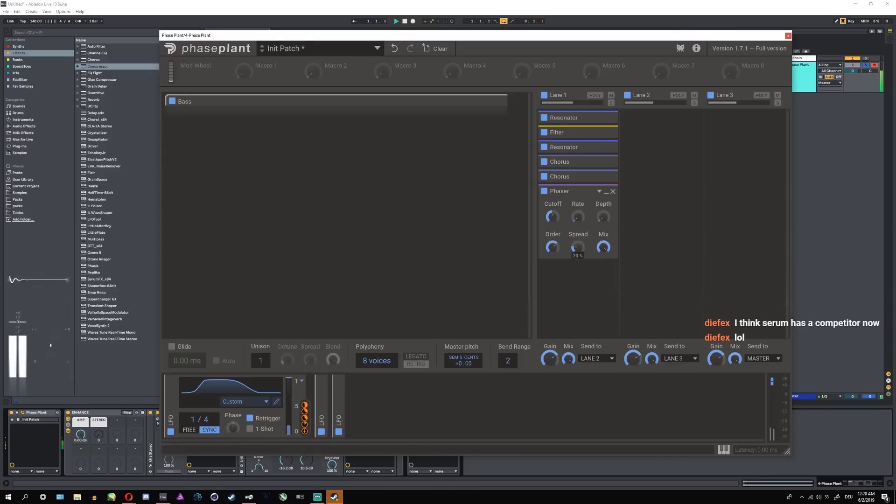
left_click_drag(552, 216, 552, 247)
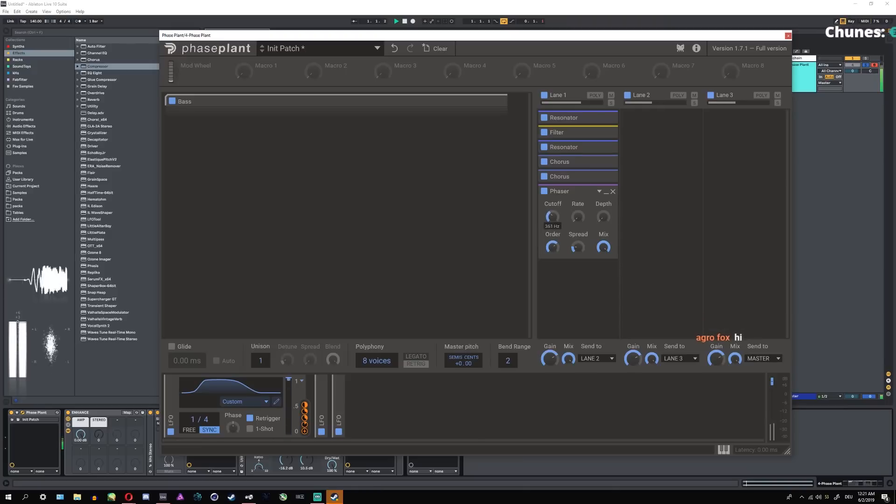
left_click_drag(605, 246, 605, 308)
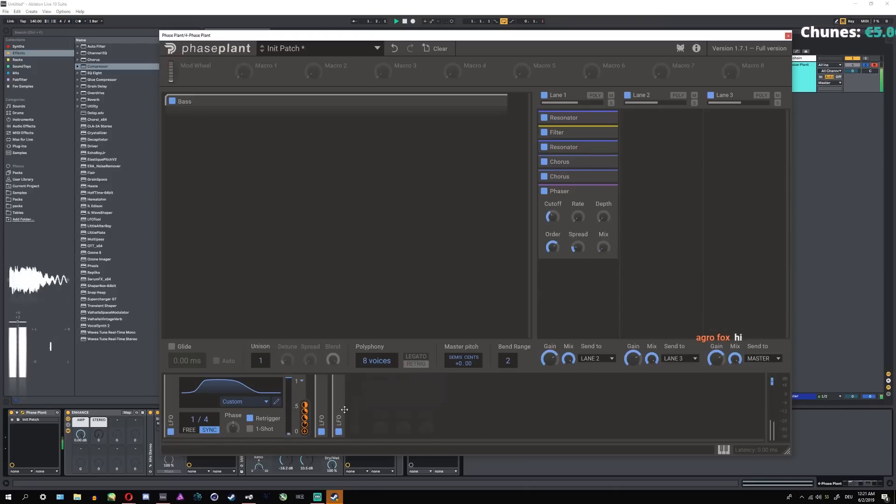
left_click_drag(305, 432, 604, 257)
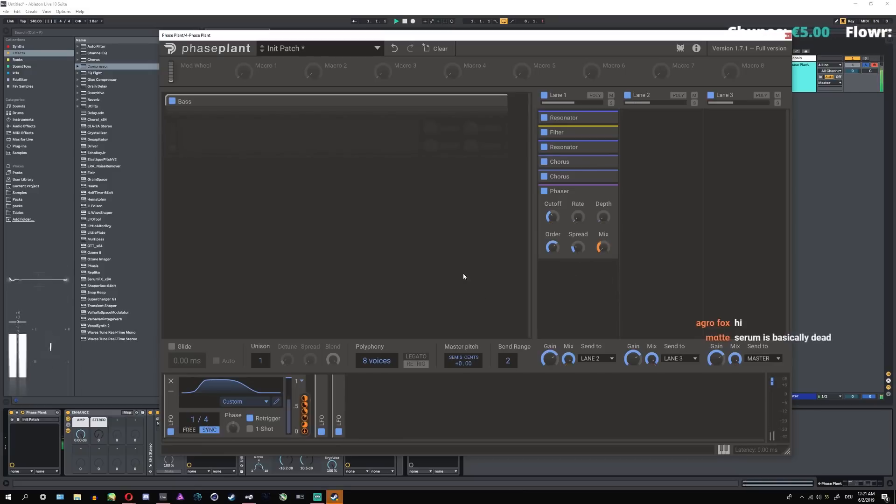
- Add a Gain effect after the Phaser, set it to about -19.55 dB and modulate it with the first LFO
left_click(576, 286)
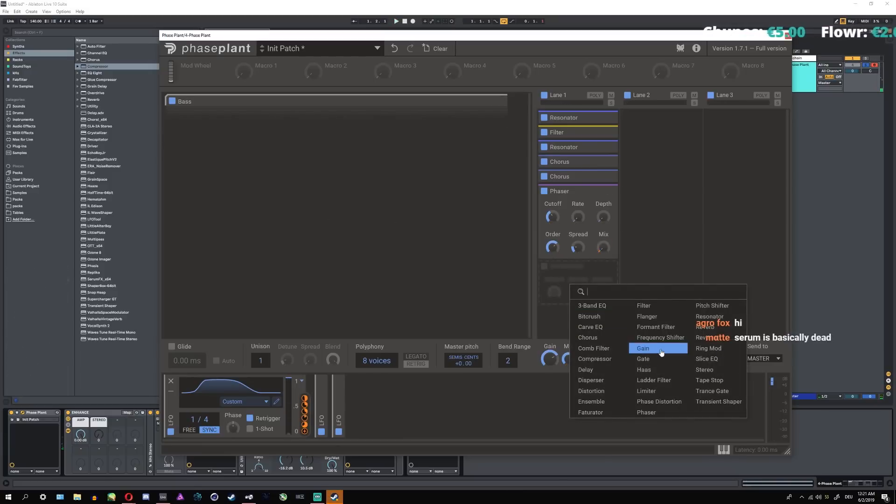
left_click(658, 345)
scroll(560, 240, "down", 1)
mouse_move(579, 259)
left_mouse_down()
mouse_move(578, 292)
mouse_move(578, 267)
left_mouse_up()
left_click(304, 432)
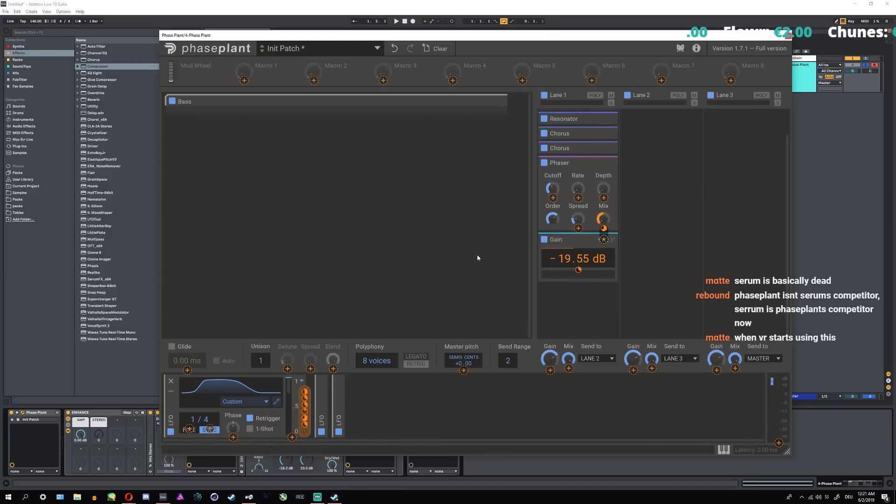
left_click(453, 296)
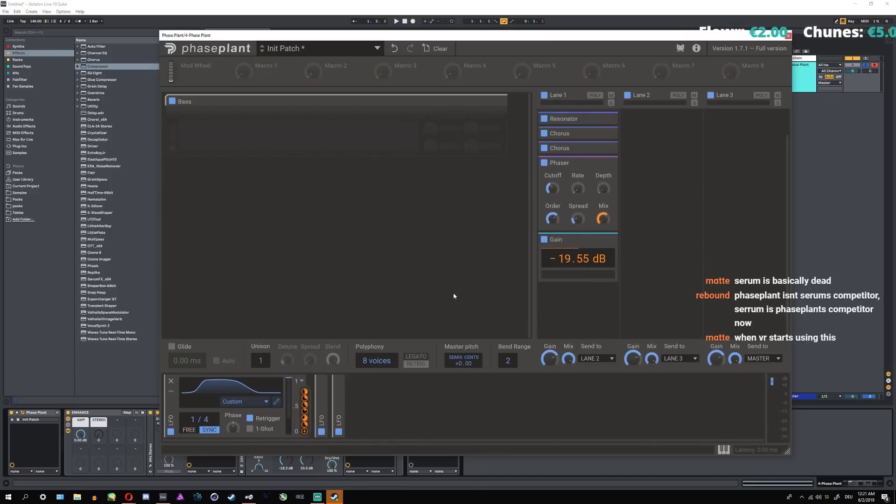
- Add a second group below Bass and place two Analog oscillators in it
right_click(426, 128)
left_click(524, 160)
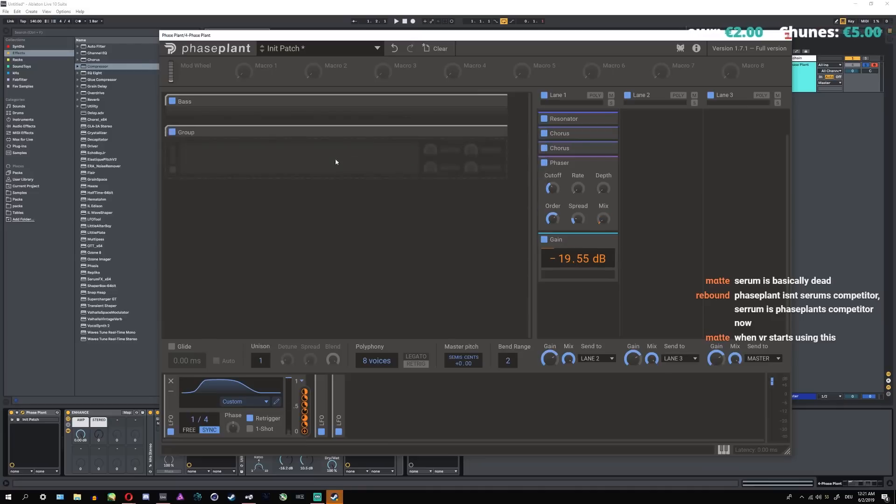
right_click(335, 161)
left_click(346, 169)
right_click(336, 226)
left_click(347, 236)
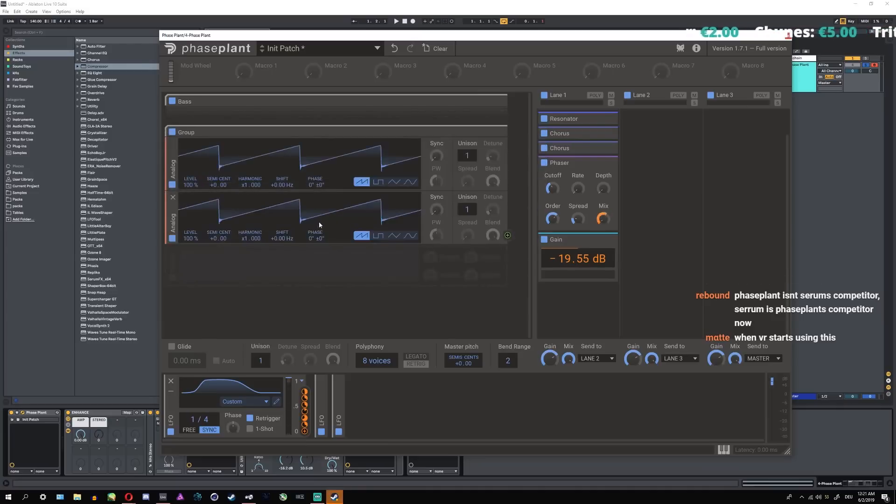
- Modulate the phase of the new group's first Analog oscillator with the second one
left_click(507, 236)
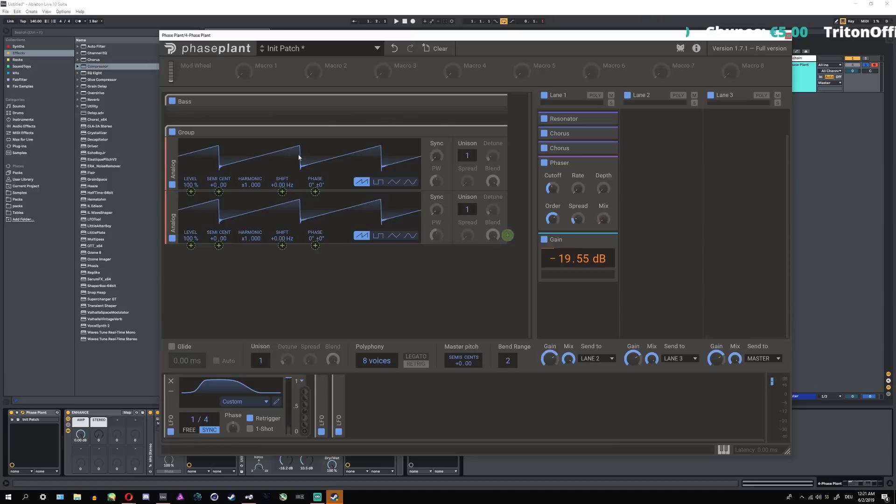
left_click(315, 192)
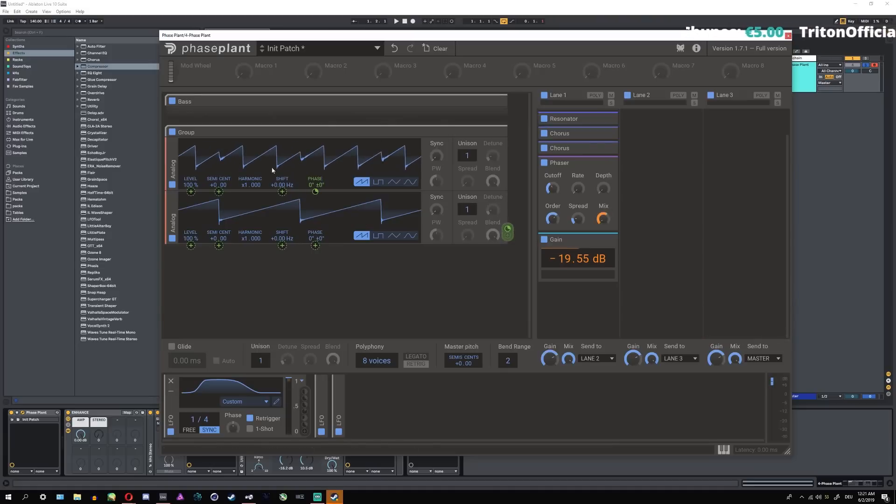
mouse_move(315, 192)
left_mouse_down()
mouse_move(315, 164)
mouse_move(315, 177)
left_mouse_up()
left_click(280, 267)
- Replace the second Analog oscillator with a Wavetable oscillator and load the Bend + - wavetable
left_click(172, 197)
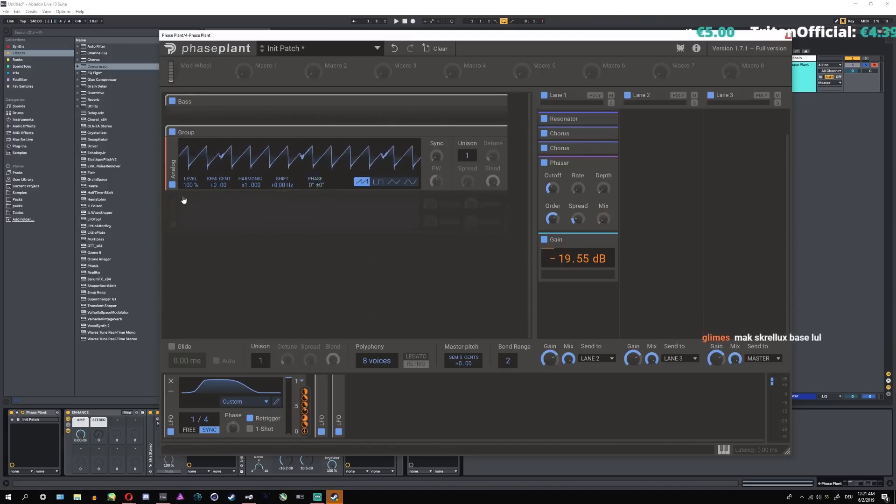
left_click(237, 206)
left_click(256, 268)
left_click(400, 235)
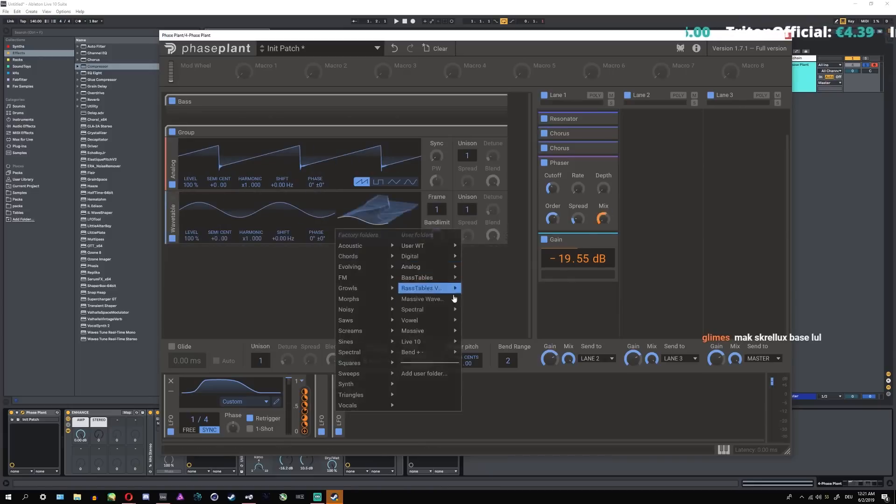
mouse_move(436, 352)
left_click(483, 353)
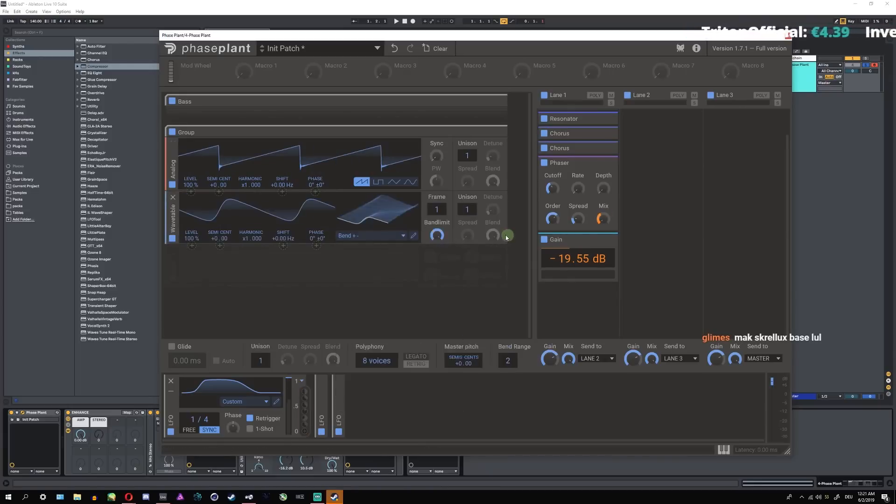
- Modulate the Analog oscillator's phase with the Bend + - wavetable and set the wavetable's frame to 233
left_click_drag(508, 235, 315, 191)
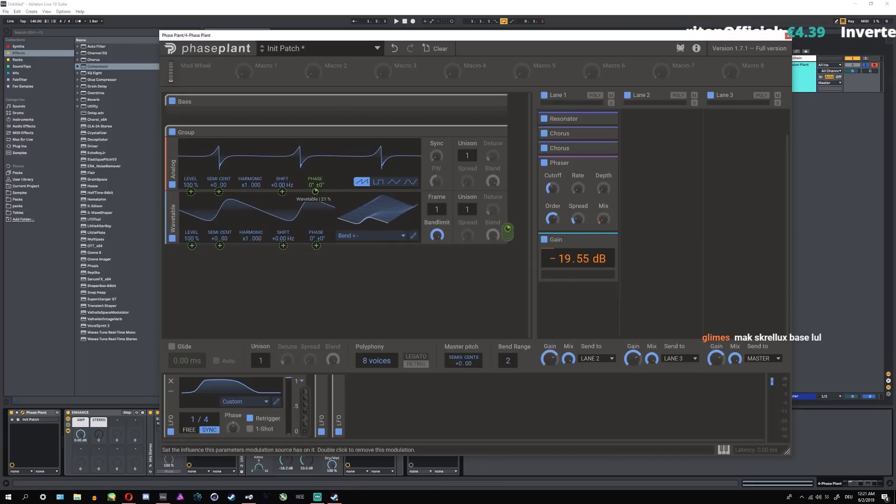
left_click(472, 229)
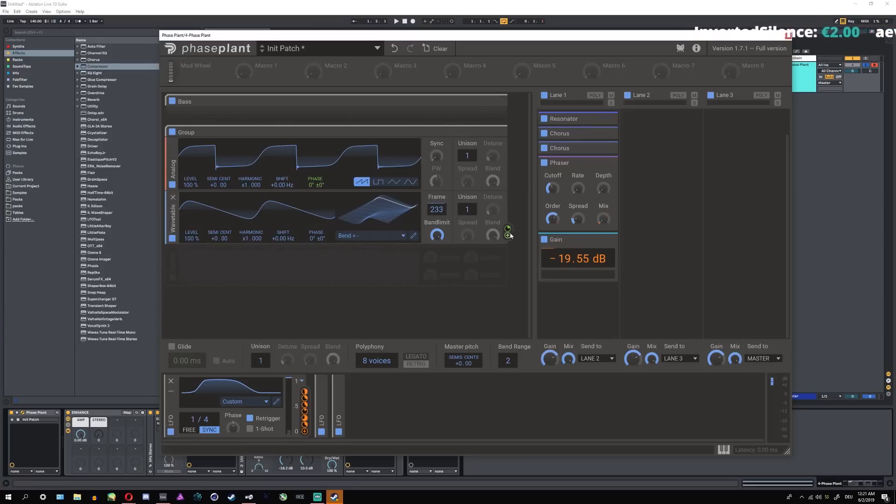
key("space")
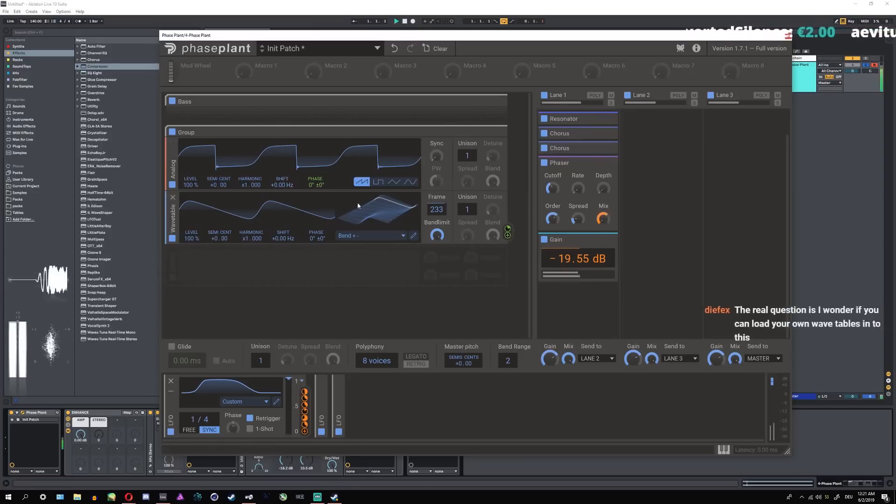
left_click(507, 234)
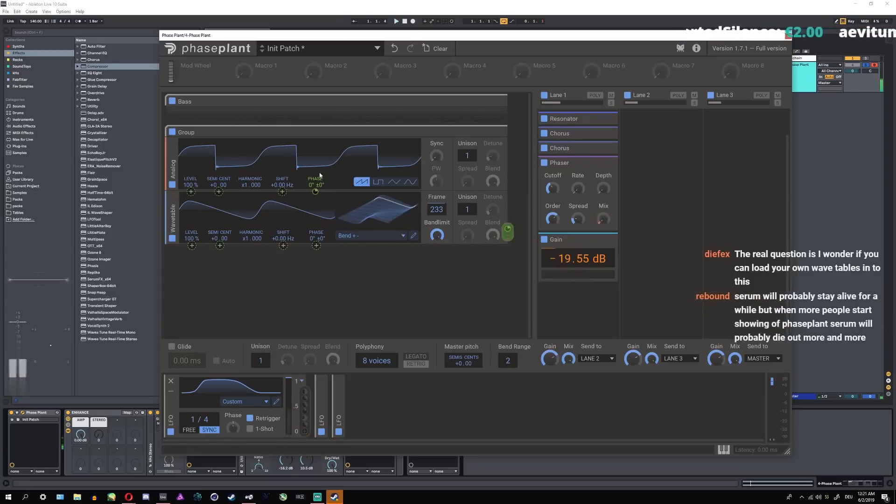
left_click(450, 270)
- Delete the second group and play back the remaining Bass sound
left_click(502, 133)
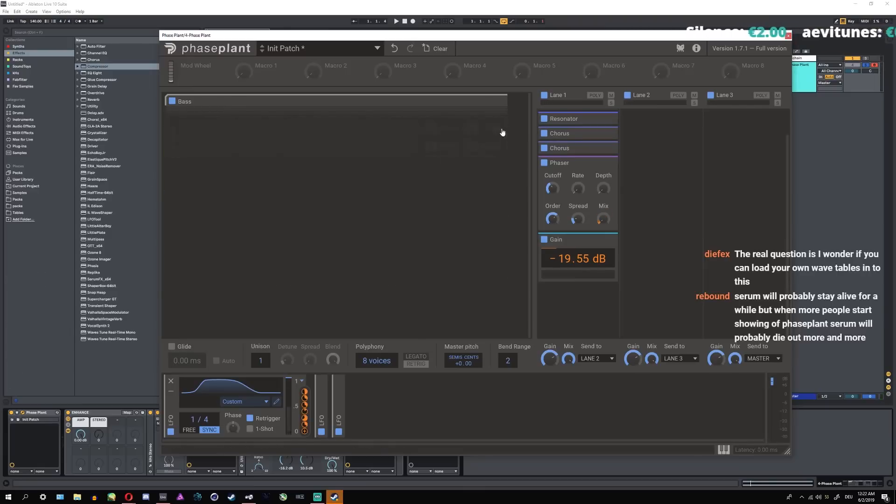
key("space")
key("space")
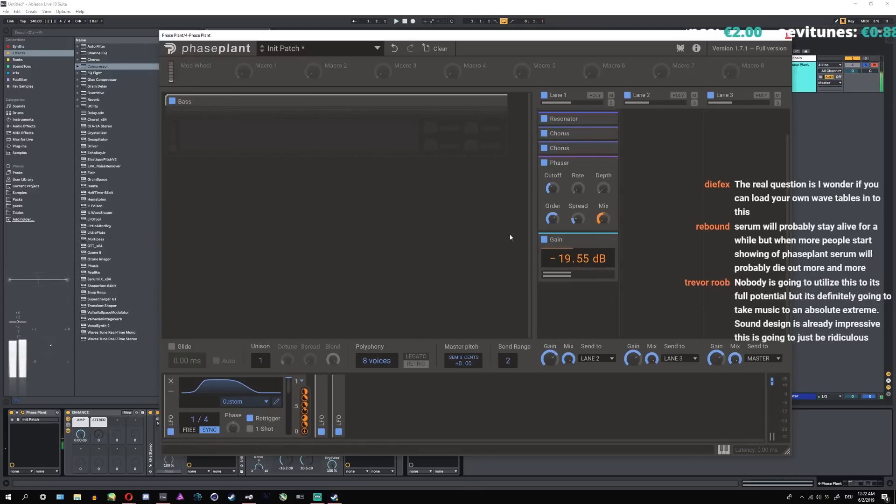
- Add a Pitch Shifter to the empty Lane 2
left_click(654, 133)
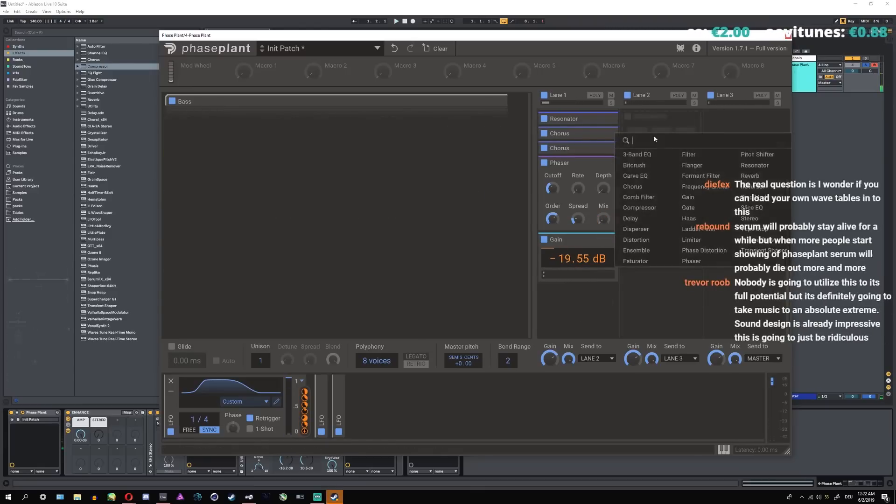
left_click(661, 261)
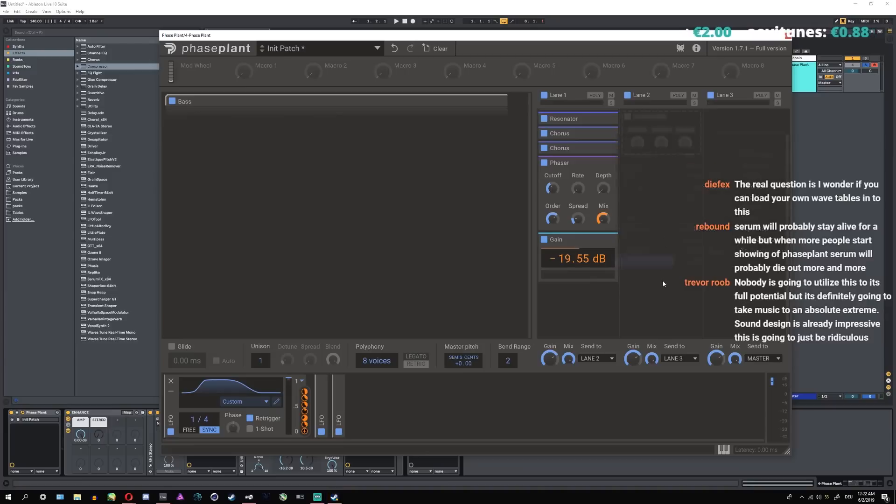
left_click(650, 140)
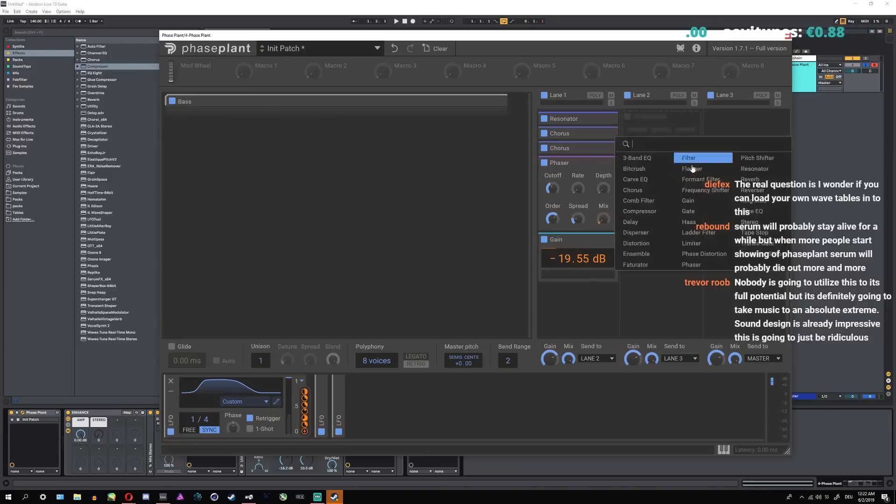
left_click(755, 168)
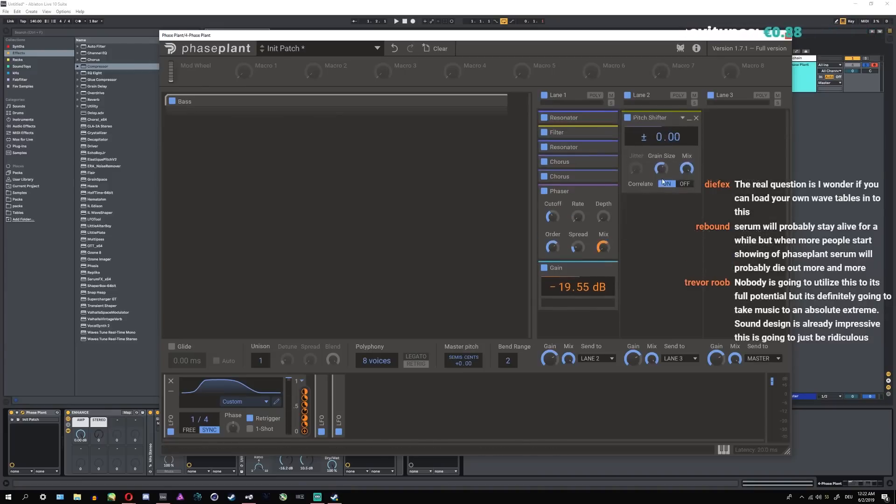
- Set the Lane 2 Pitch Shifter to +12.00 with Correlate off and duplicate it twice below itself
left_click(684, 184)
key("space")
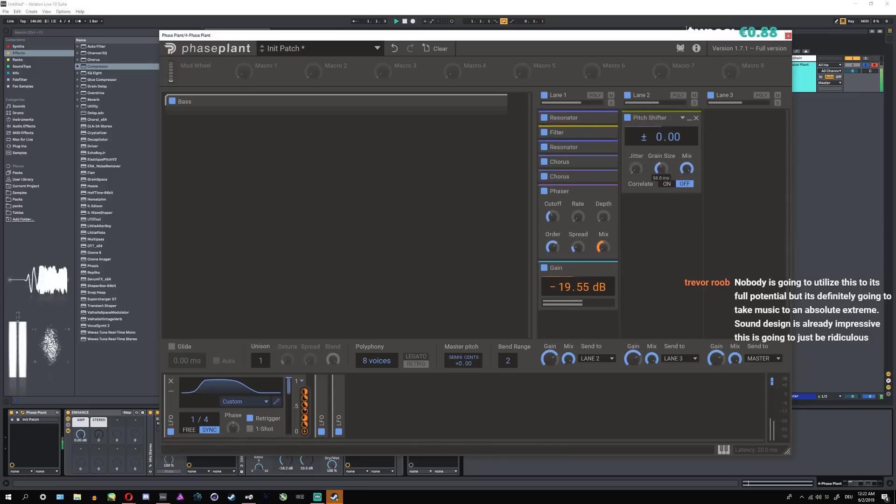
left_click_drag(658, 139, 656, 200)
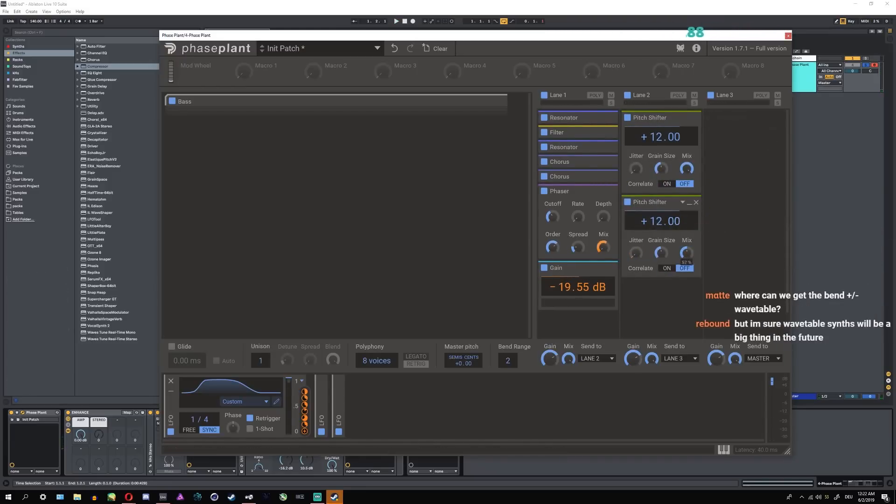
left_click_drag(660, 204, 661, 306)
- Add a Gain at −30 dB to the end of Lane 2 and modulate it with the first LFO
scroll(672, 220, "down", 3)
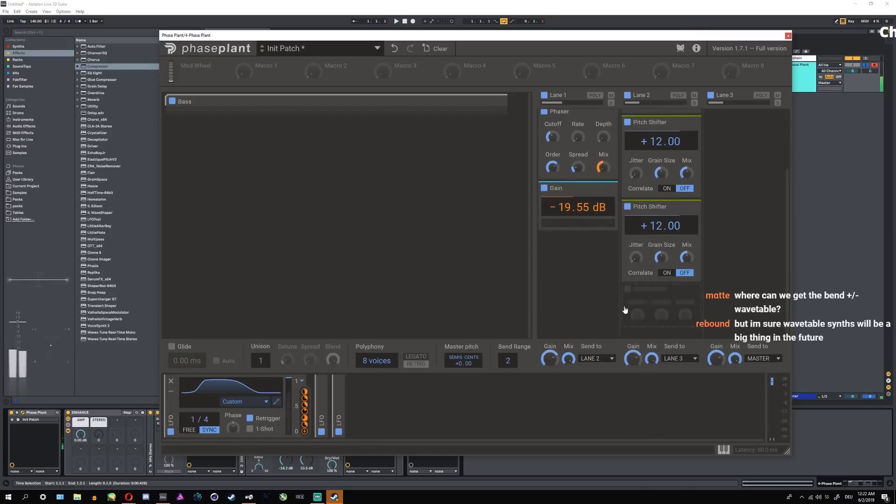
left_click(634, 299)
left_click(699, 369)
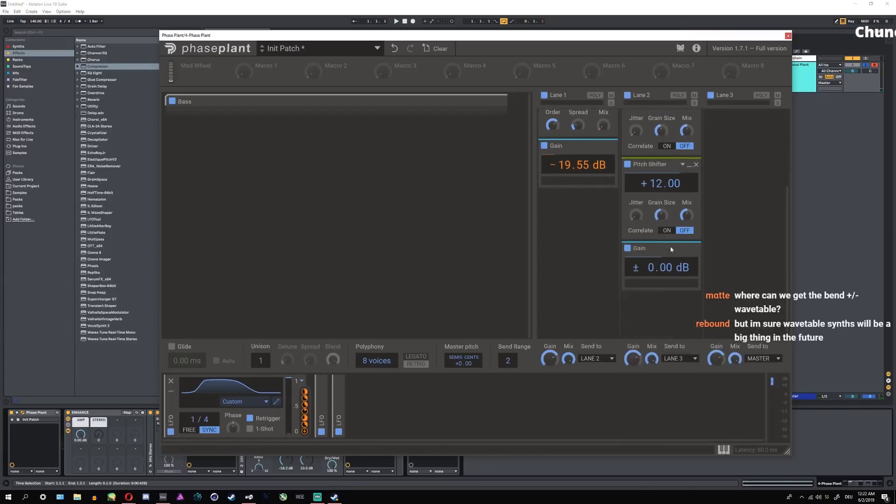
left_click_drag(668, 258, 599, 280)
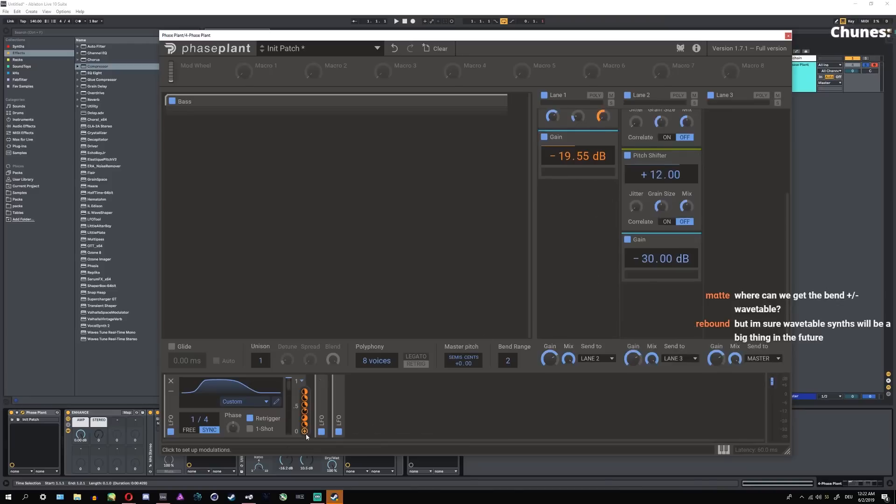
left_click_drag(304, 432, 662, 269)
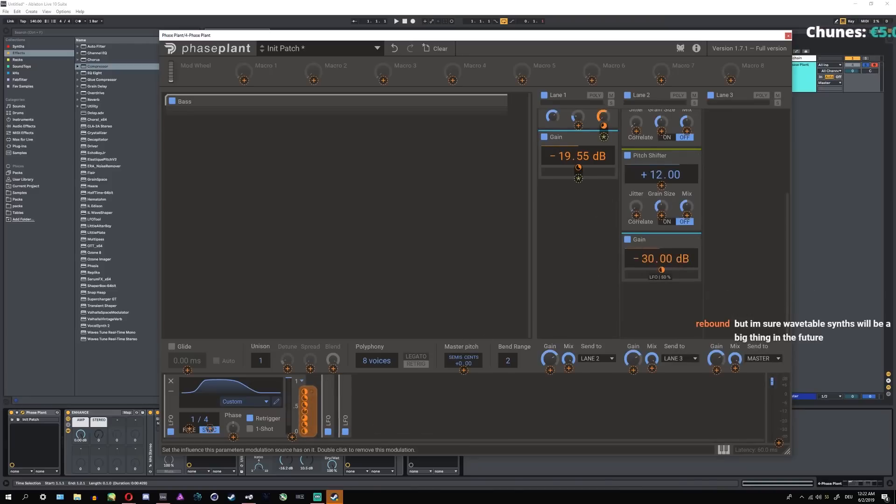
key("space")
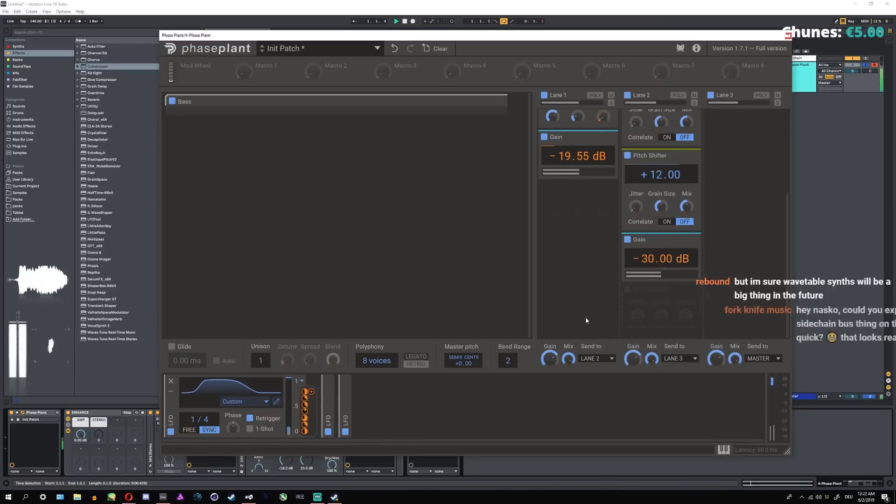
- Lower the Lane 2 output mix to about 30 % while playing back the bass
key("space")
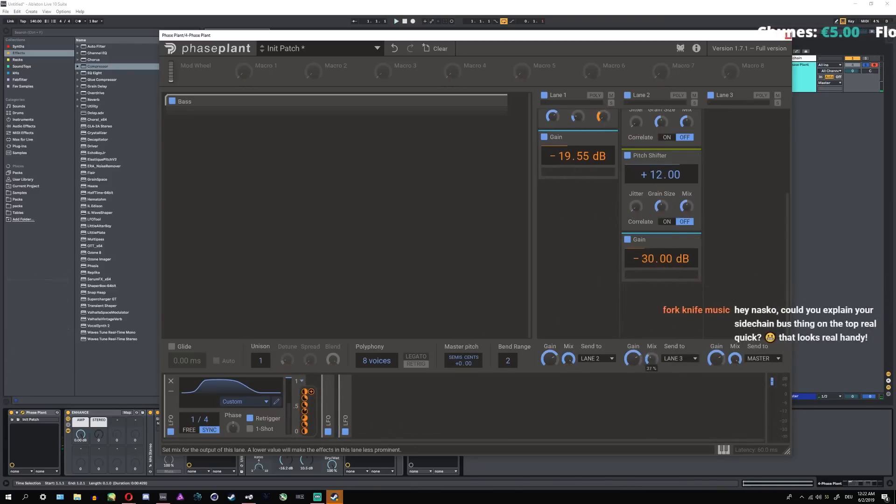
key("space")
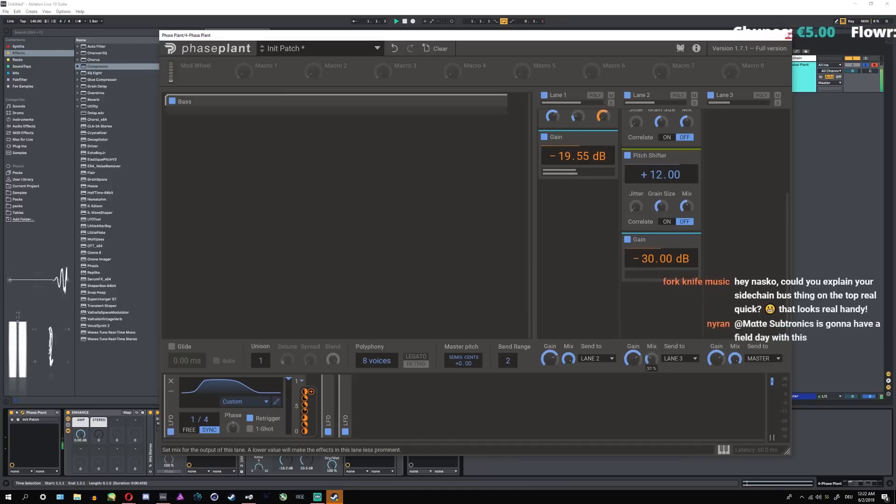
left_click_drag(651, 358, 651, 362)
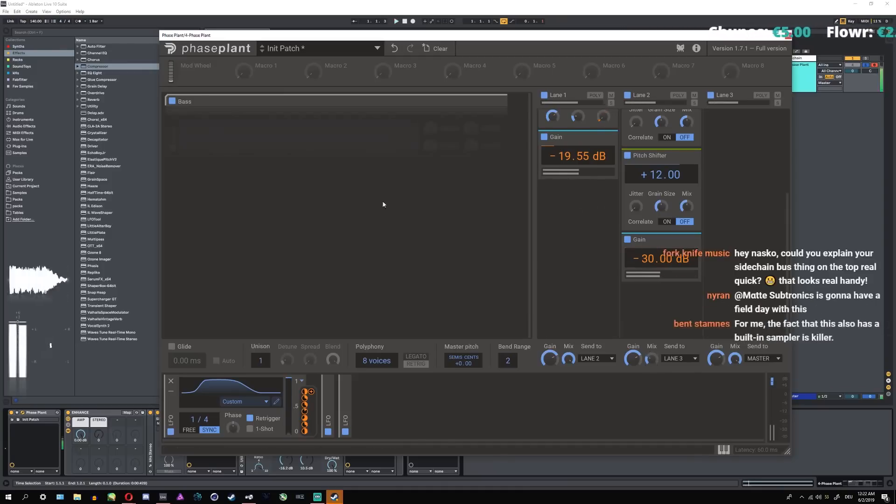
- Expand the Bass group and adjust the Analog oscillator's Sync multiplier to about x4.4
left_click(494, 100)
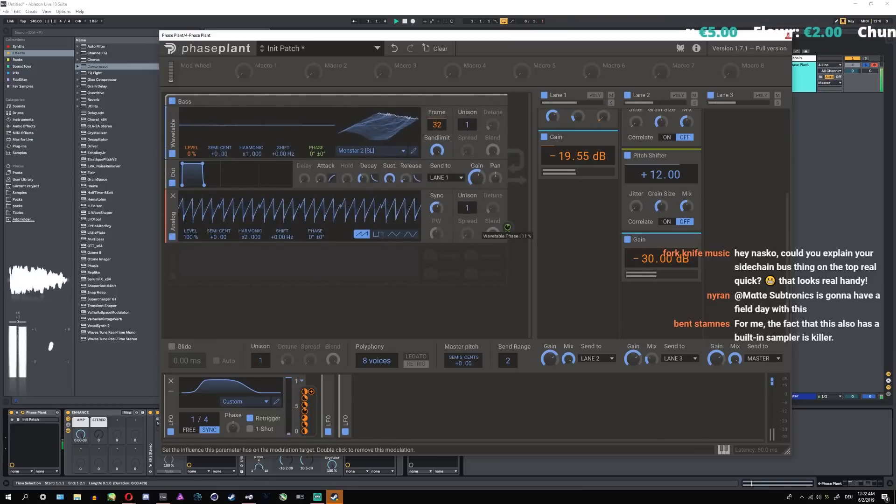
left_click_drag(436, 208, 436, 193)
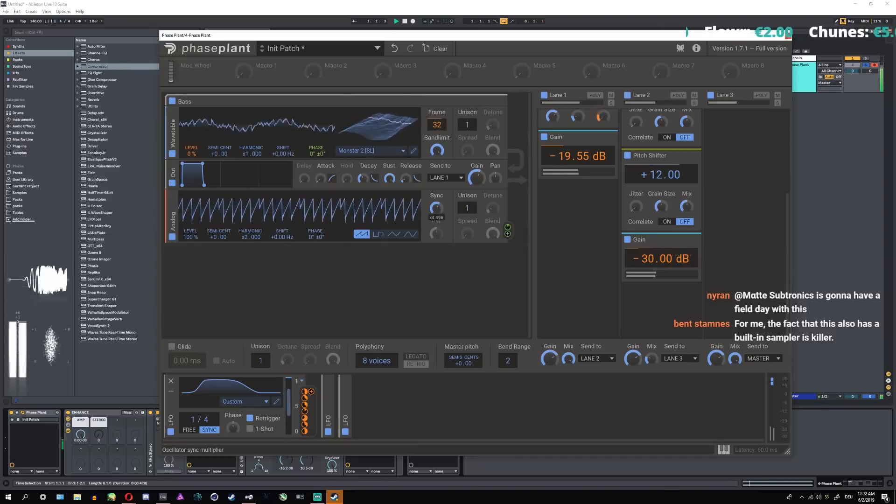
- Add a Disperser to the empty Lane 3
scroll(708, 209, "up", 3)
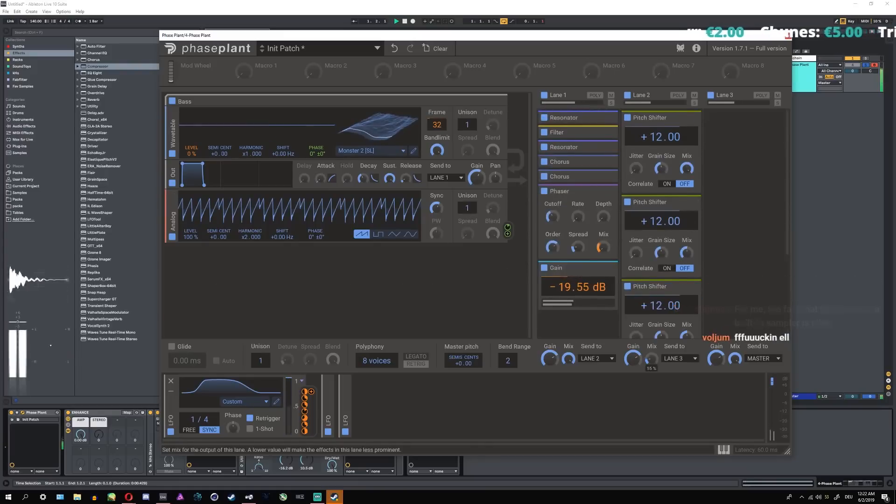
left_click(732, 151)
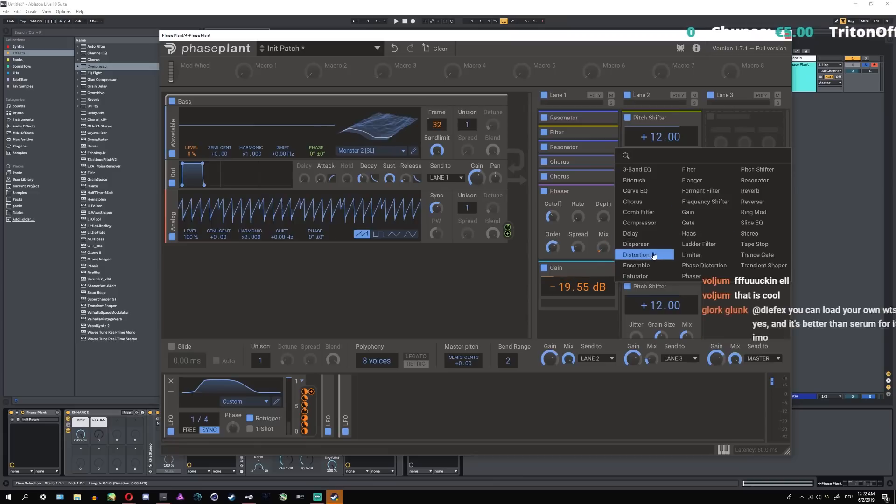
left_click(636, 244)
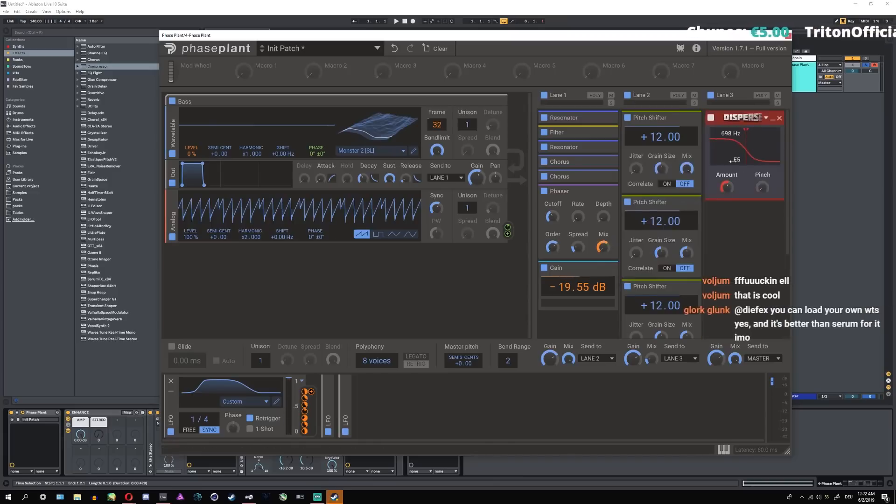
- Tune the Disperser to 259 Hz, raise its Pinch and readjust its Amount during playback
key("space")
left_click_drag(762, 188, 741, 164)
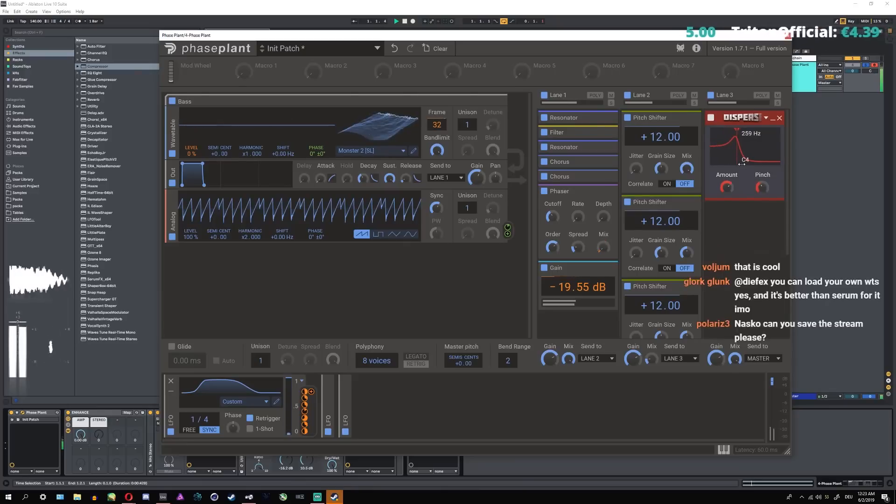
double_click(727, 188)
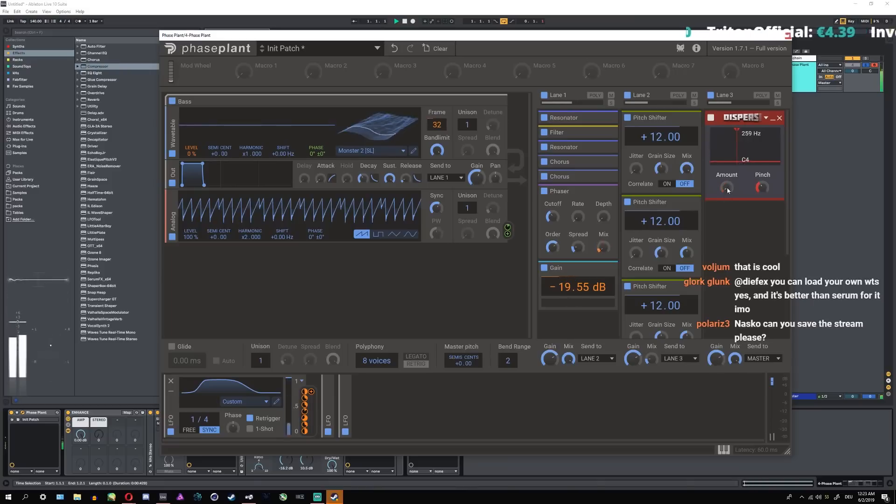
left_click_drag(727, 189, 727, 174)
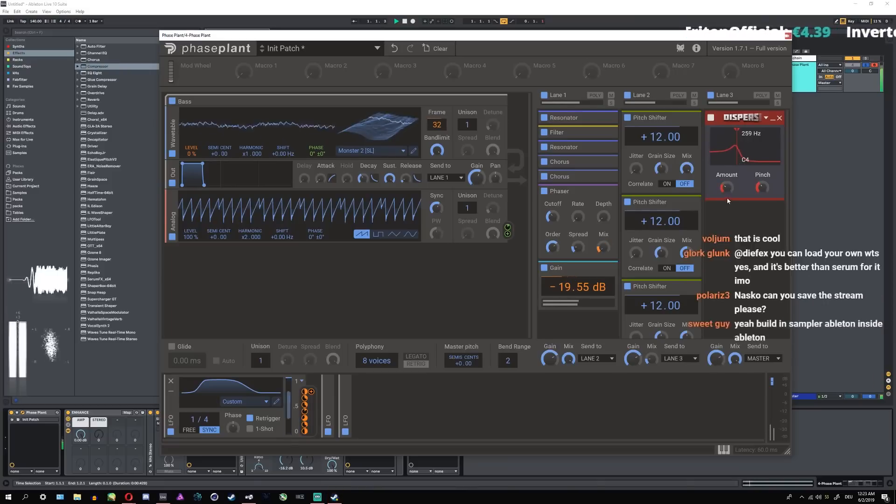
key("space")
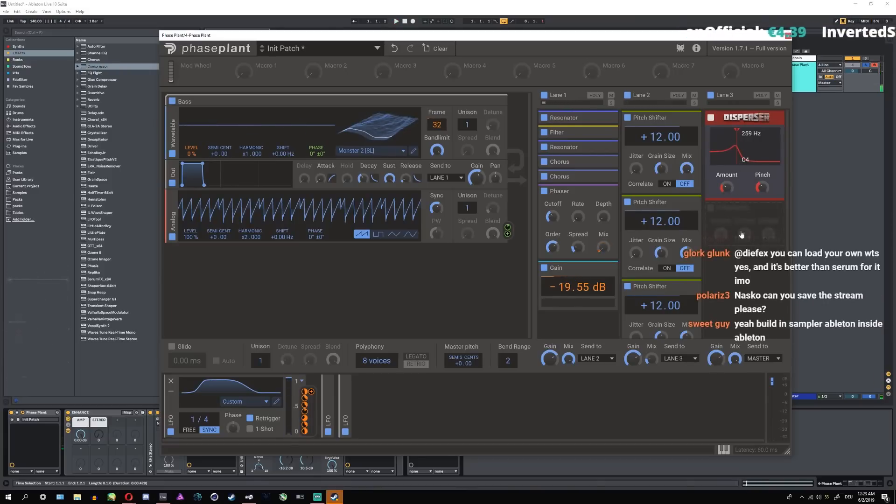
- Add a Slice EQ below the Disperser with a steep low cut at about 130 Hz
left_click(742, 234)
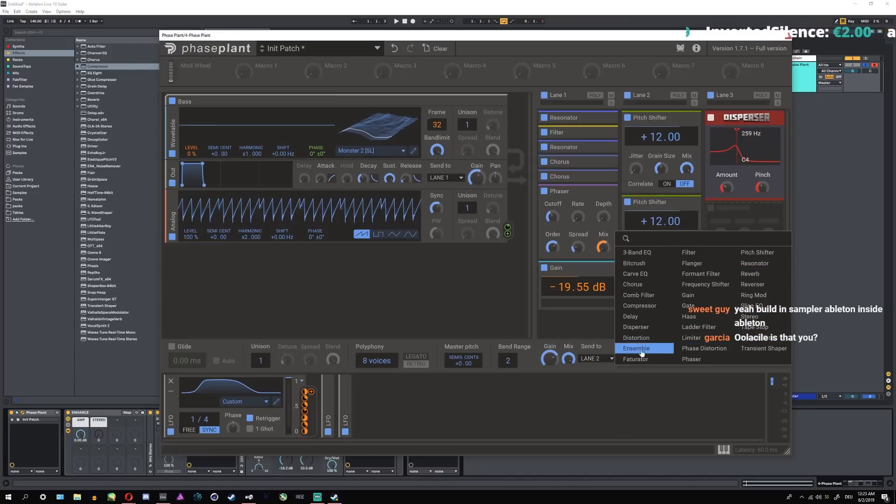
left_click(752, 306)
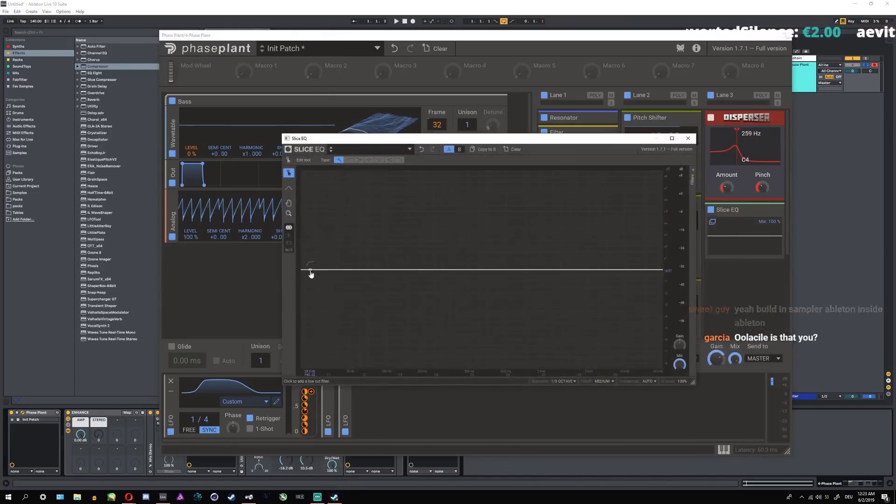
left_click_drag(310, 270, 400, 322)
key("space")
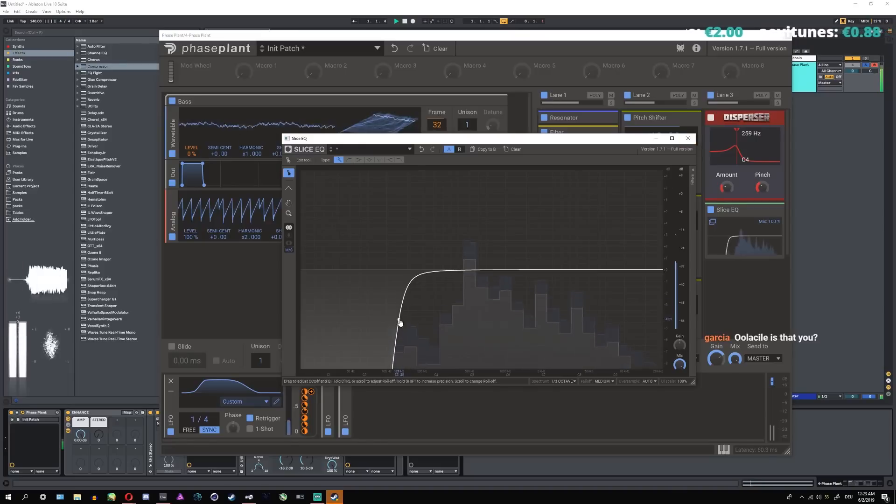
scroll(400, 323, "down", 1)
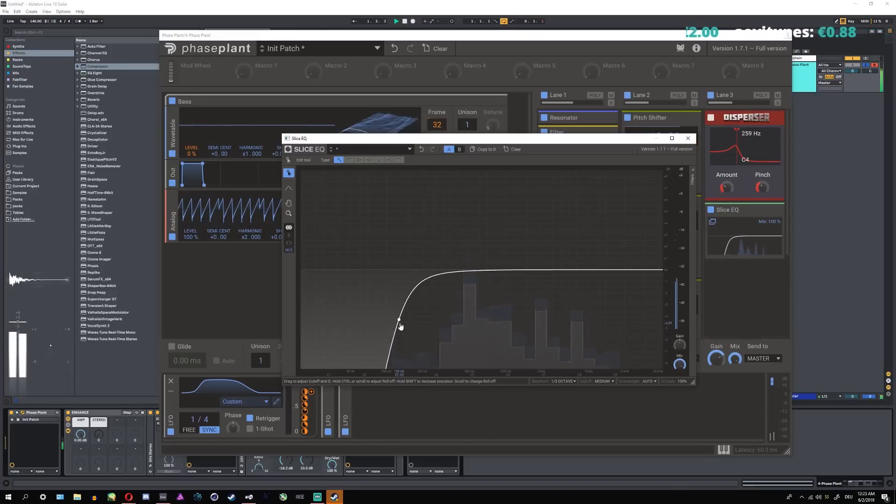
scroll(400, 326, "up", 1)
left_click(687, 138)
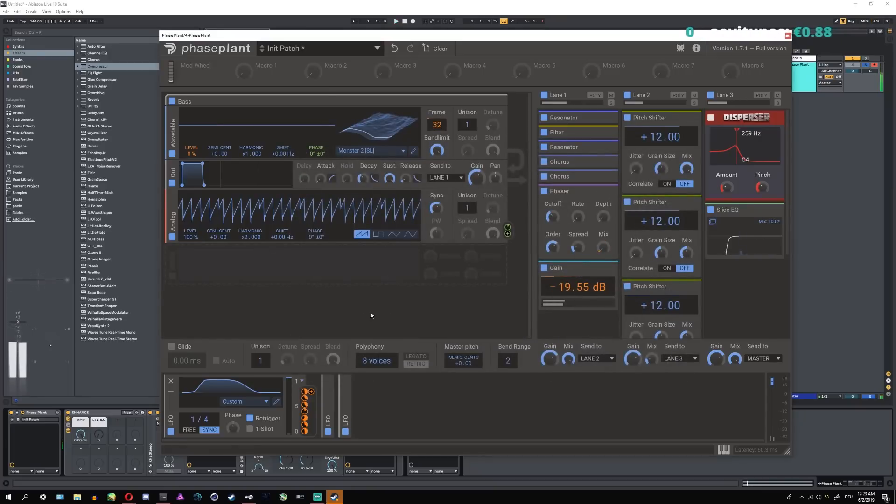
- Collapse the Bass group, move the plugin window aside and reopen the Lane 3 Slice EQ for playback
left_click(494, 101)
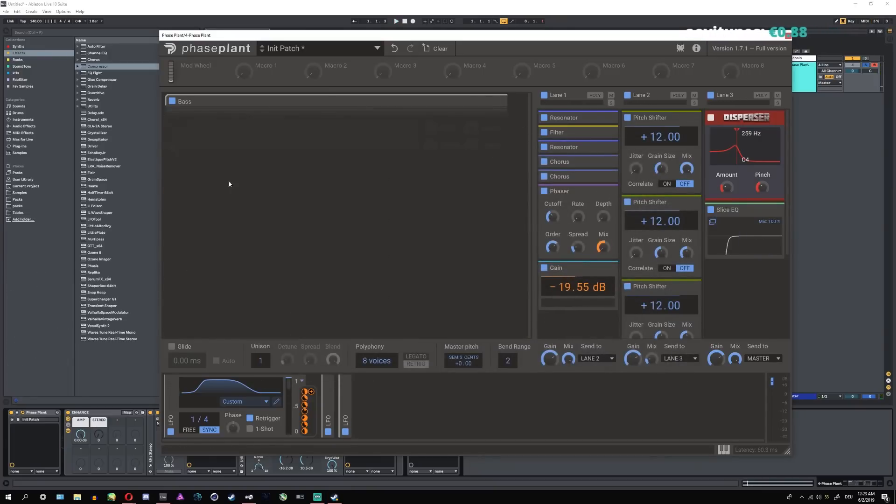
left_click_drag(292, 35, 380, 18)
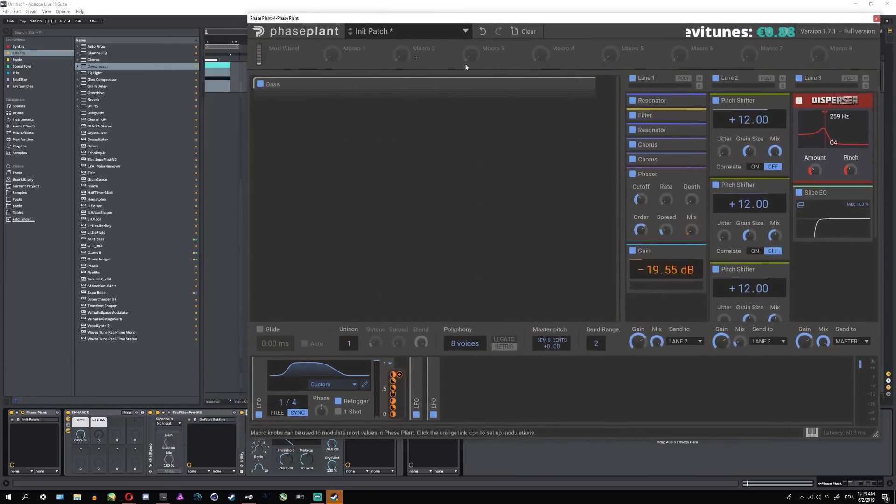
left_click(801, 204)
scroll(391, 326, "up", 1)
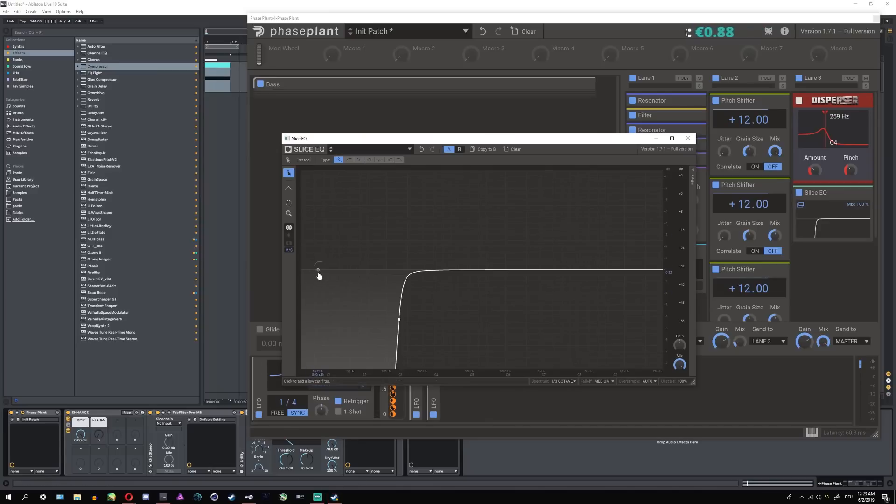
left_click(387, 19)
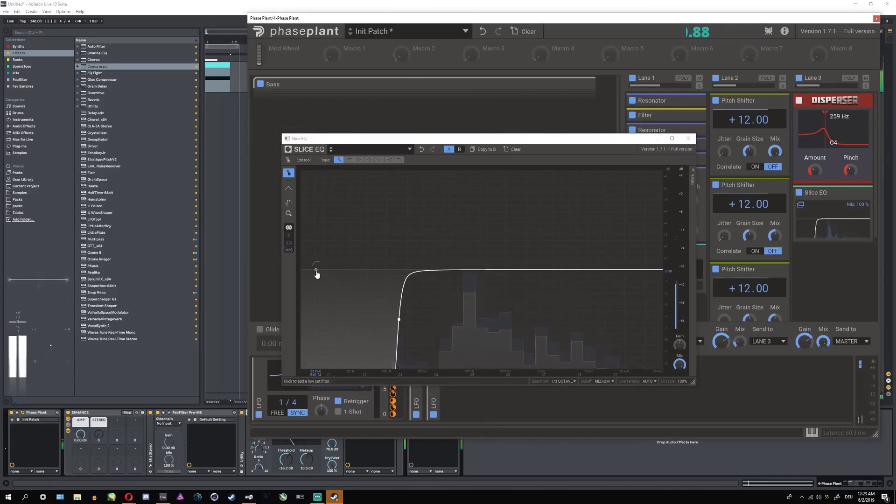
- Add a second low cut at 38.7 Hz in Slice EQ, applied to the side channel only with a 24 dB/oct slope
left_click_drag(317, 275, 336, 307)
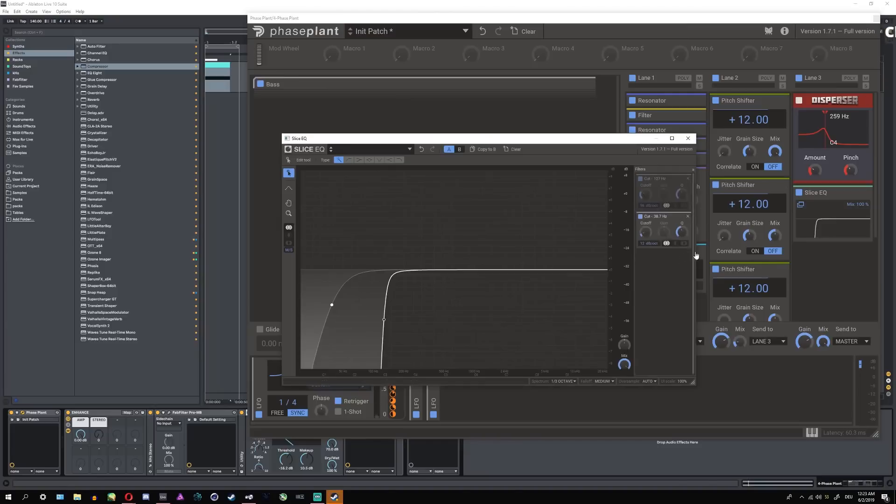
left_click(675, 243)
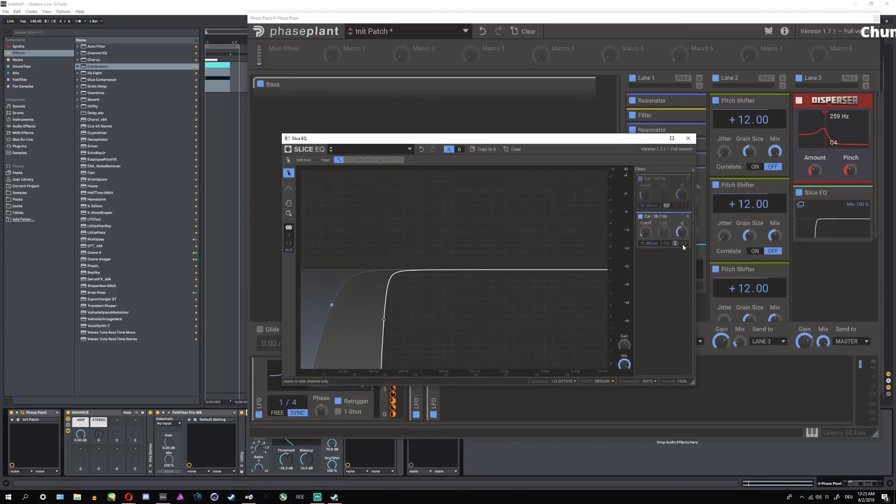
scroll(336, 295, "up", 1)
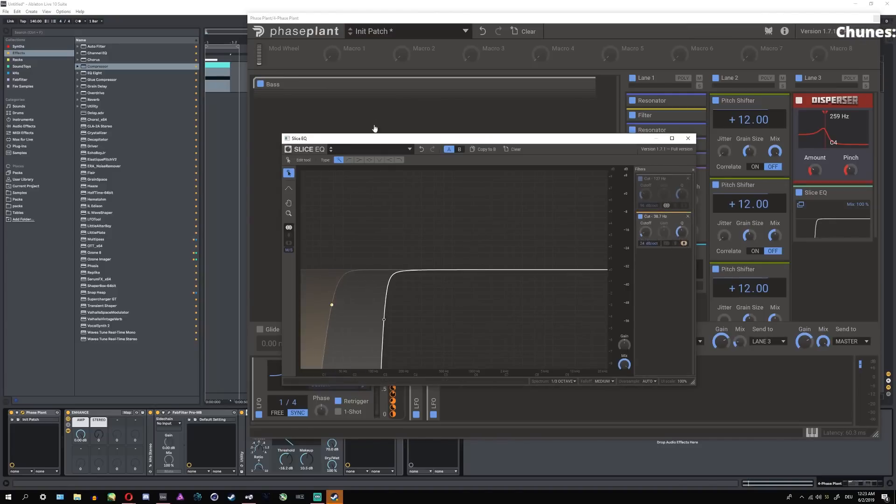
- Raise the side-channel cut's frequency to 171 Hz and close the Slice EQ editor
left_click_drag(446, 134, 524, 146)
left_click(285, 262)
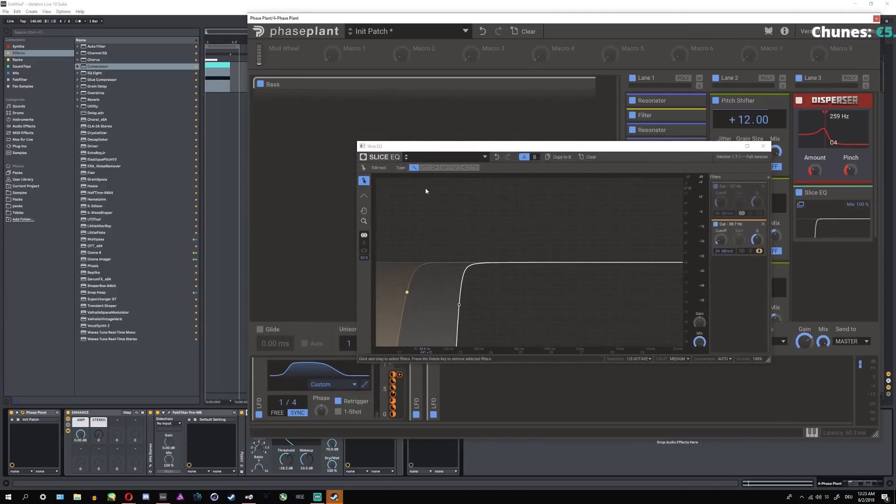
left_click_drag(407, 294, 476, 310)
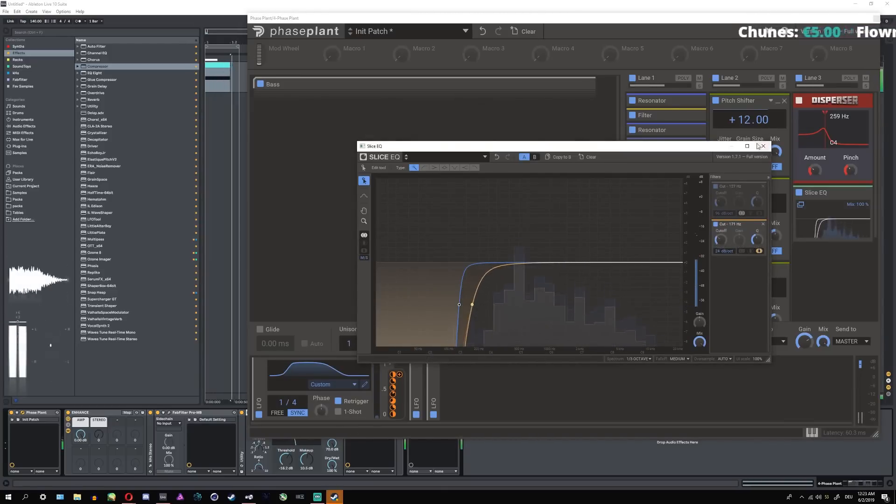
left_click(763, 146)
- Add a second group below the Bass group and insert an Output module in it
left_click(381, 126)
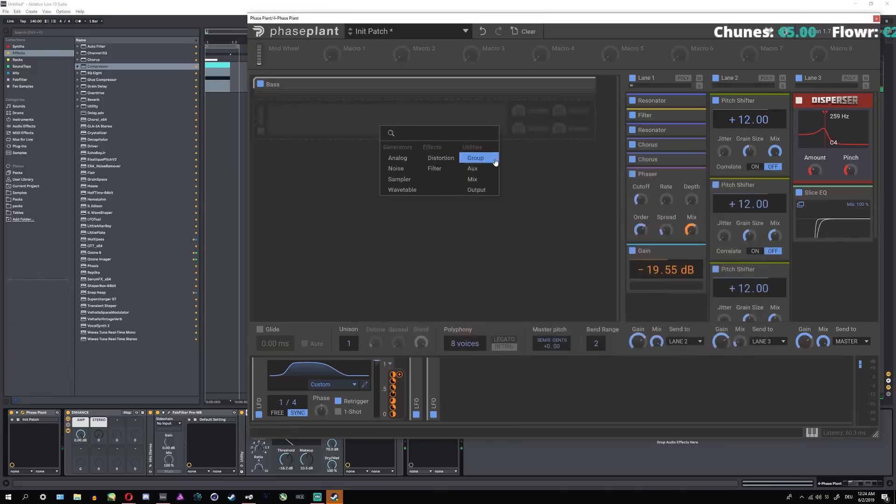
left_click(476, 158)
left_click(379, 139)
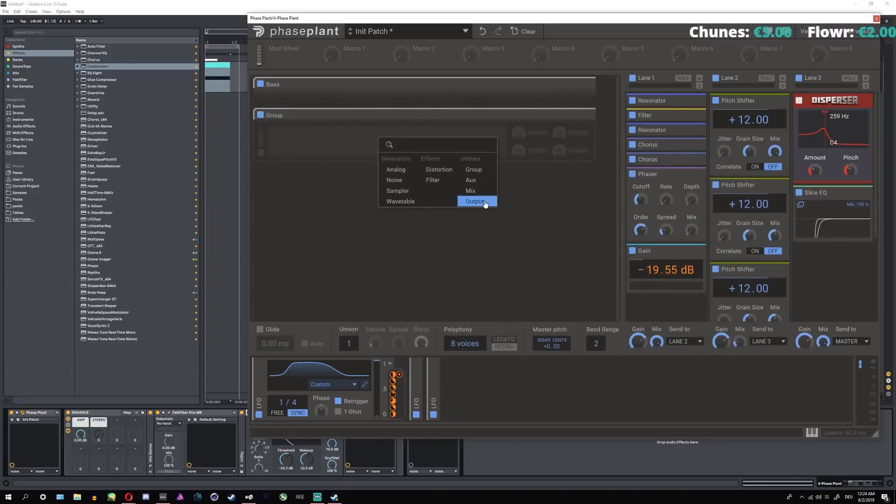
left_click(479, 194)
- Add an Analog oscillator with a sine wave to the new group and send its output to Master
left_click(359, 164)
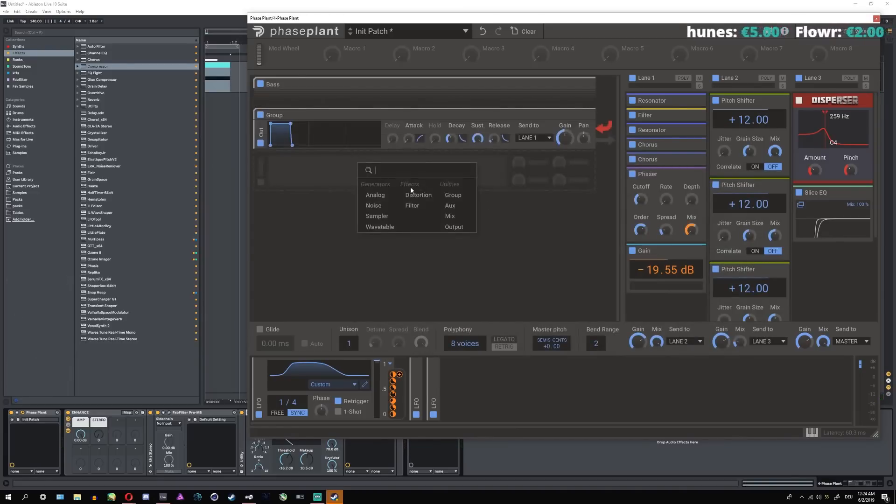
left_click(376, 195)
left_click(498, 166)
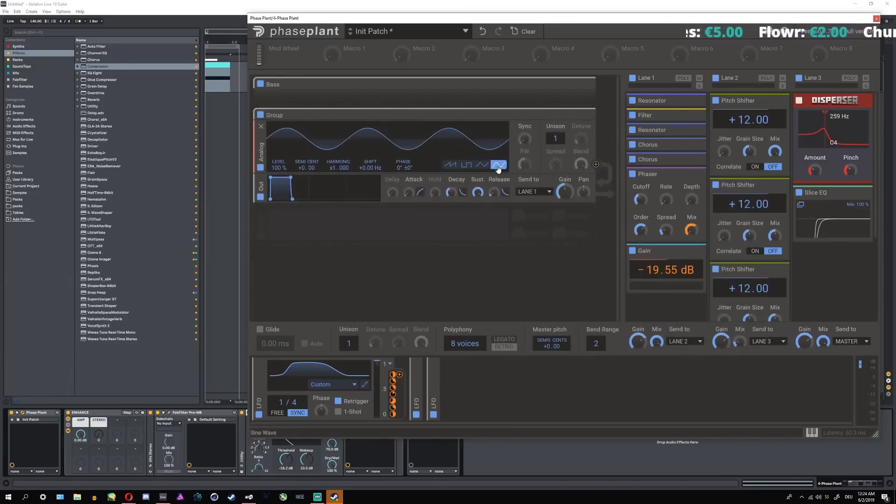
left_click(533, 191)
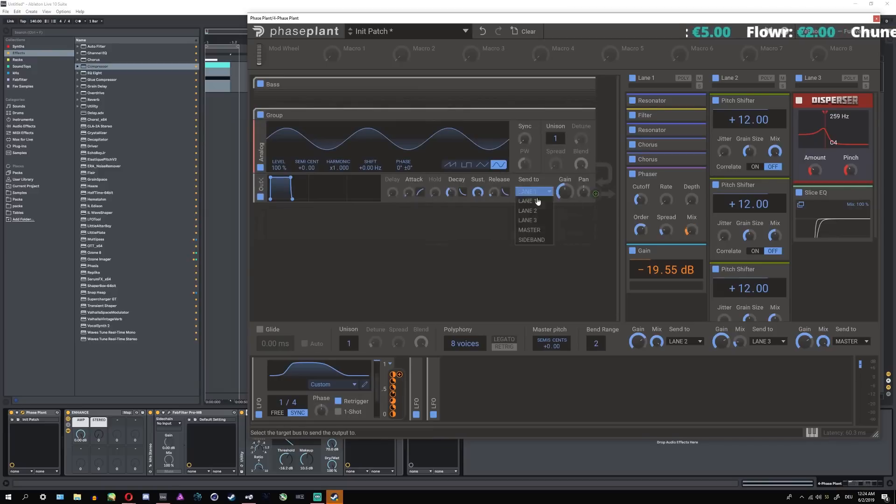
left_click(530, 231)
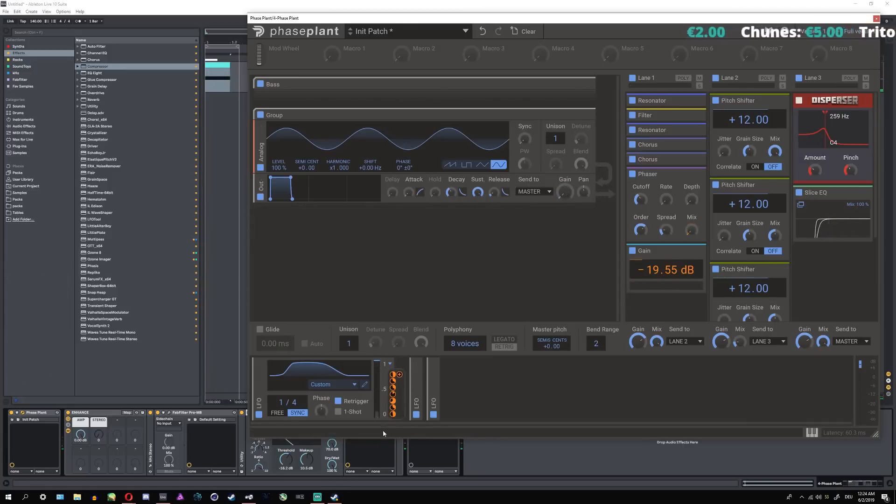
- Modulate the new group's output gain with the 1/4 synced custom LFO, adjusting the gain during playback
left_click(399, 375)
key("space")
left_click_drag(565, 204, 565, 185)
left_click(540, 272)
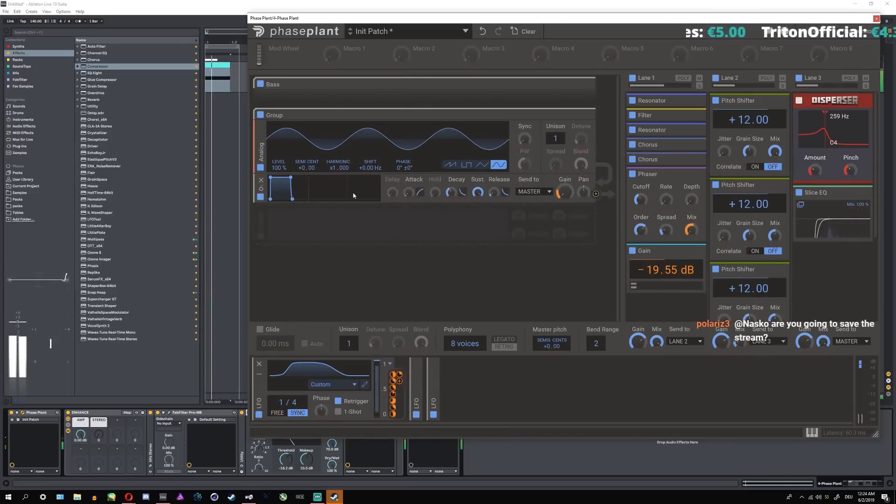
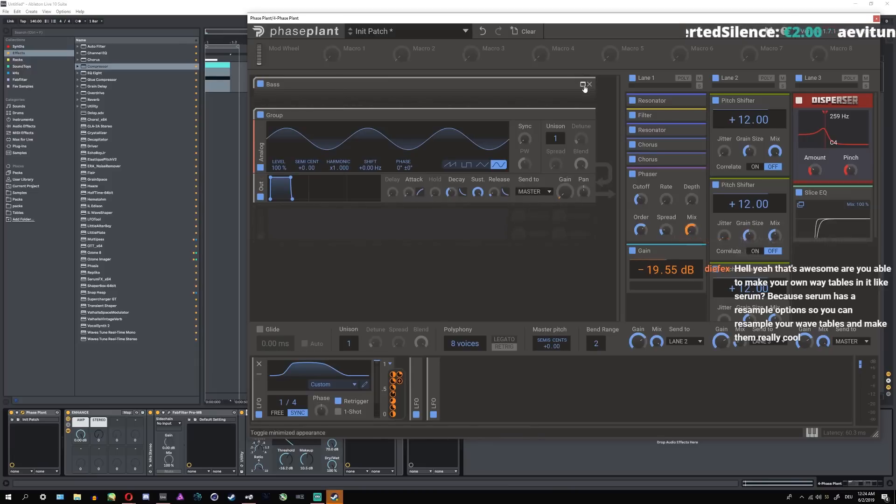
- Expand the Bass group and briefly view its Monster 2 wavetable in the Wavetable Editor
left_click(584, 84)
left_click(503, 134)
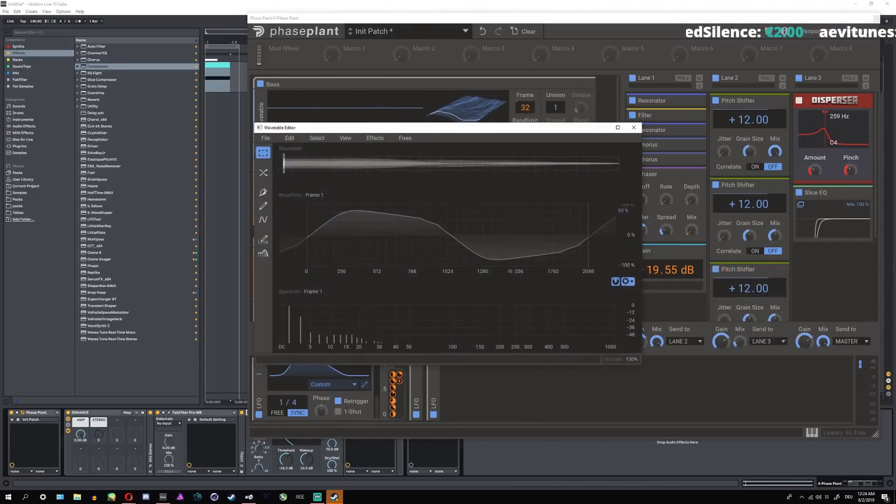
left_click(633, 128)
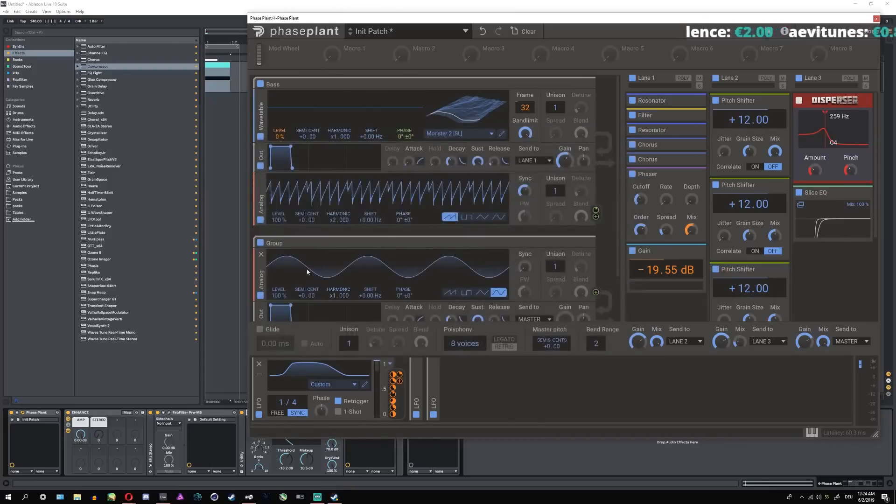
- Fold the ENHANCE rack and add IL Edison at the end of the track's device chain
double_click(103, 413)
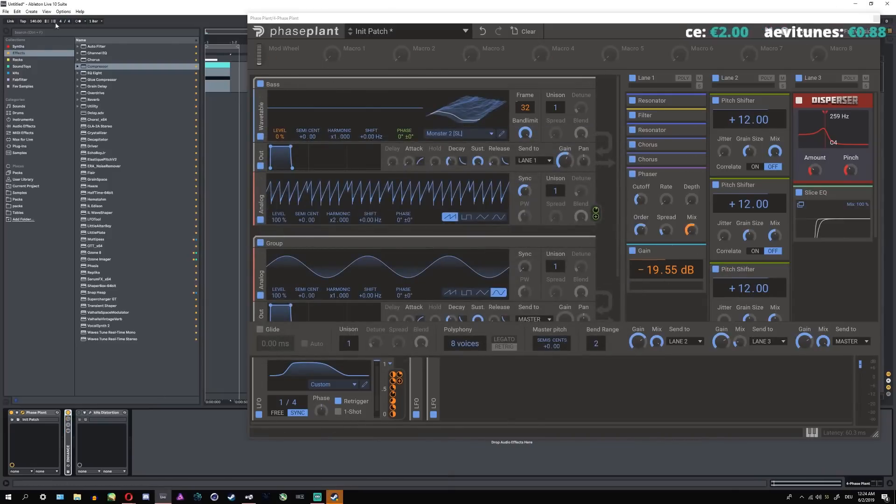
left_click(28, 47)
left_click(25, 53)
double_click(93, 206)
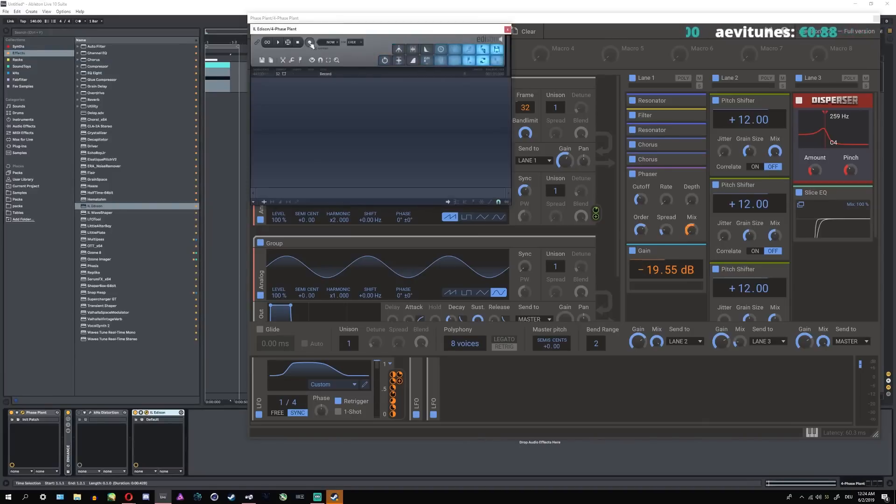
- Record the synth's output into Edison with its window moved aside, then bring the window back over the synth
left_click(330, 43)
left_click(326, 49)
left_click_drag(330, 31, 631, 351)
left_click(442, 18)
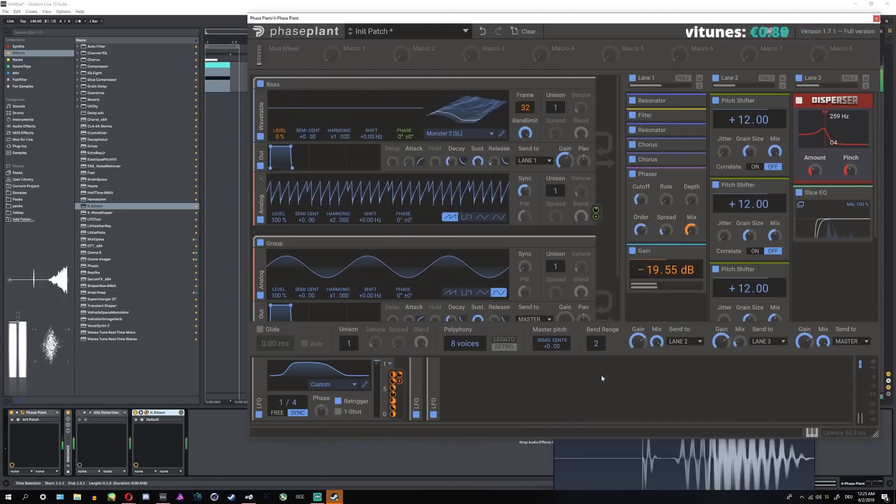
left_click(555, 468)
left_click(421, 25)
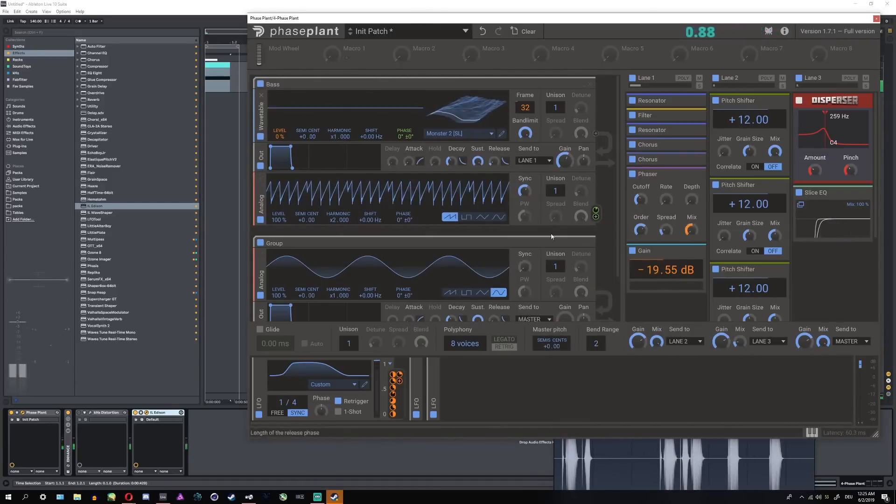
left_click(554, 465)
left_click(614, 366)
left_click_drag(610, 357, 386, 114)
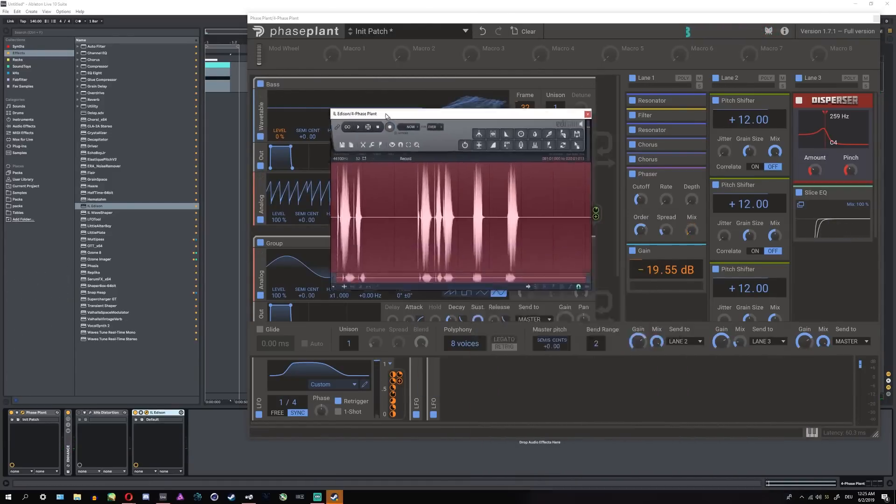
- Trim the Edison recording down to a single burst by deleting the surrounding silence, and play it back
left_click(493, 202)
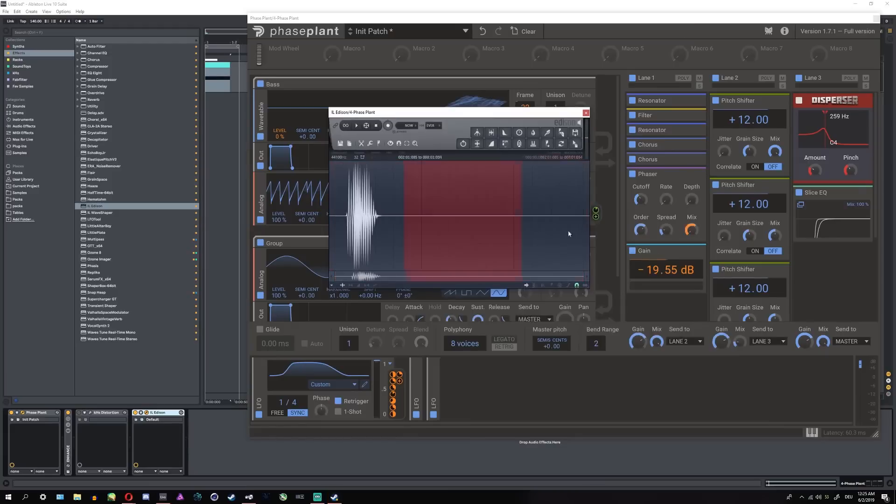
key("Delete")
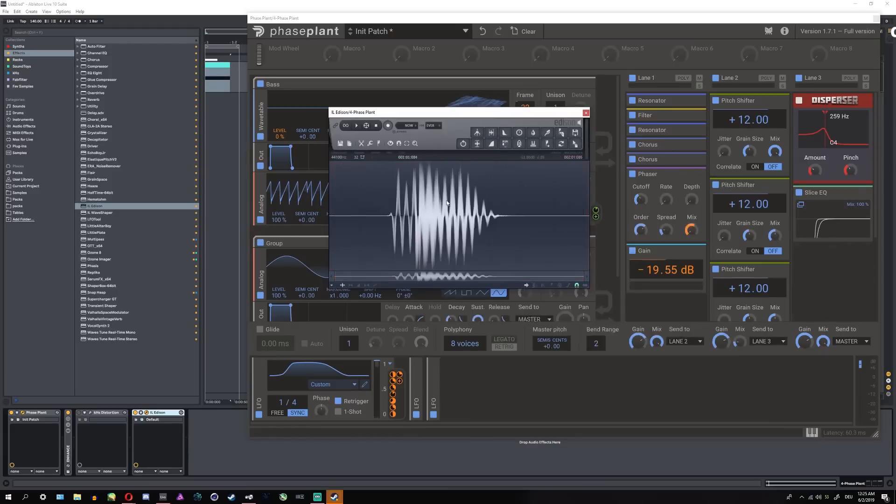
left_click(358, 126)
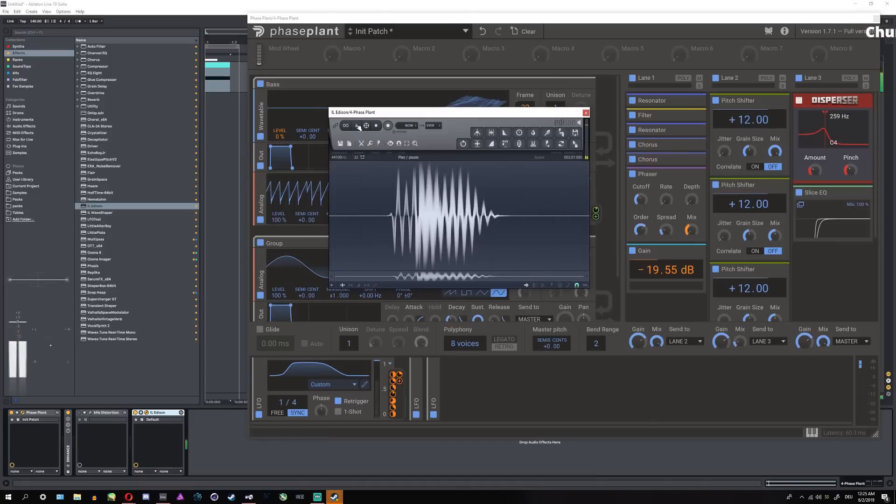
- Arrange Edison beside the Bass oscillator's Wavetable Editor and import the trimmed recording into the editor as a sample
left_click_drag(428, 113, 660, 261)
left_click(502, 131)
left_click_drag(476, 125, 237, 93)
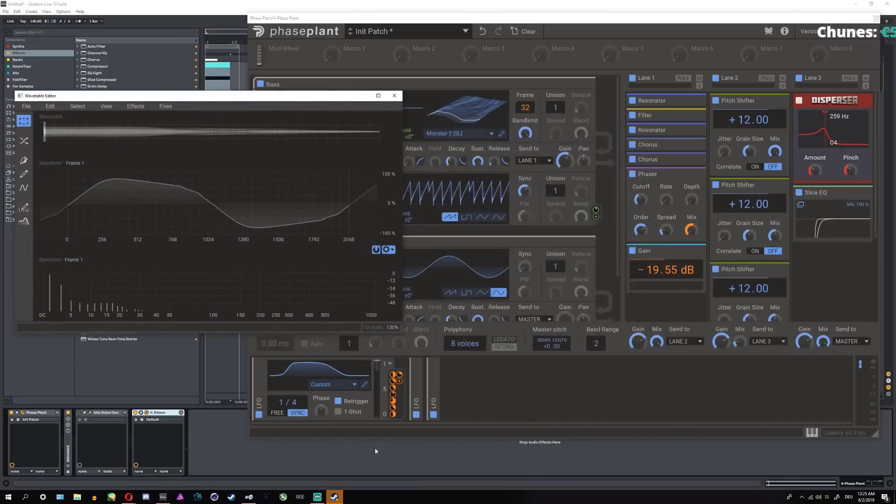
left_click(626, 438)
left_click(146, 412)
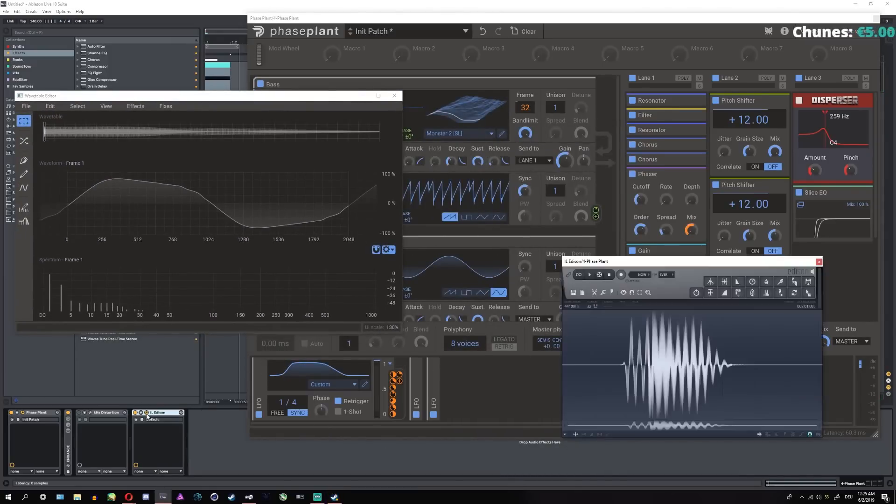
left_click_drag(816, 293, 180, 180)
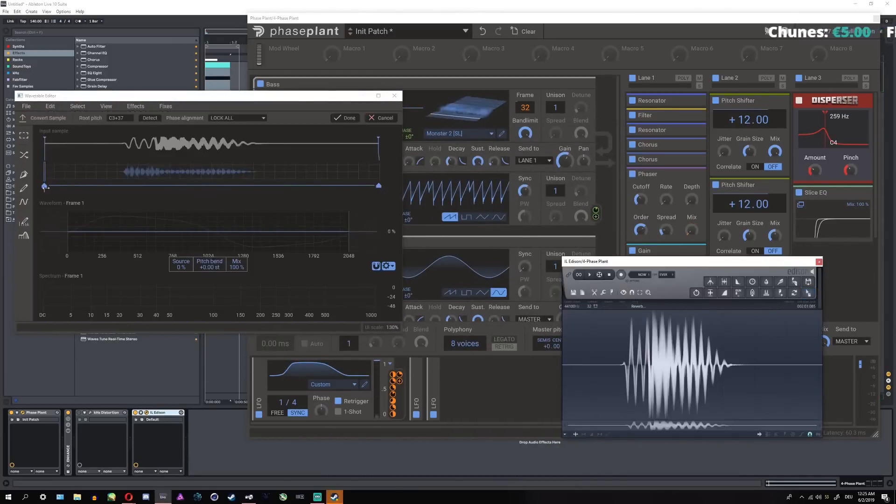
- Set the sample conversion's source range from 24% to 63% and its root pitch to F0
left_click_drag(184, 269, 184, 255)
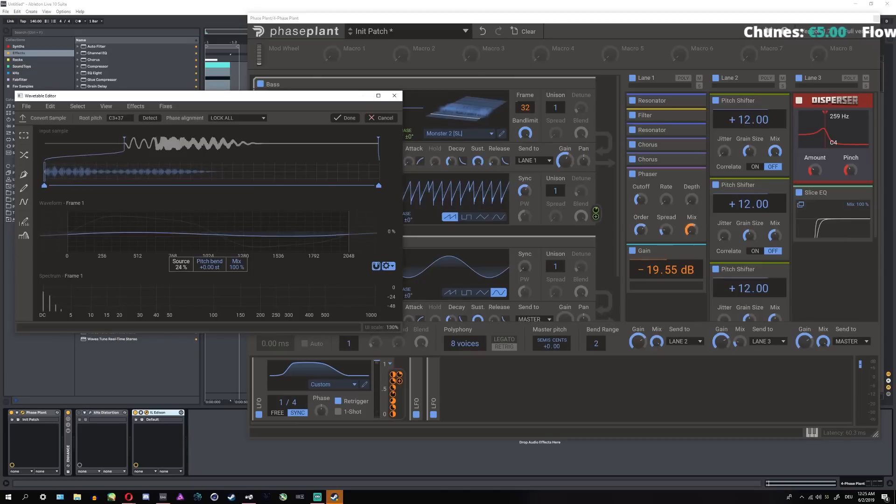
left_click_drag(375, 184, 180, 281)
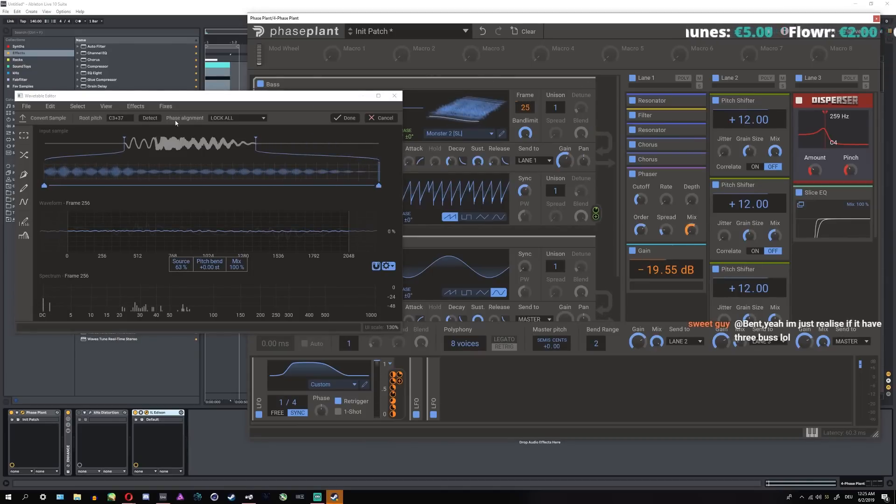
left_click(104, 125)
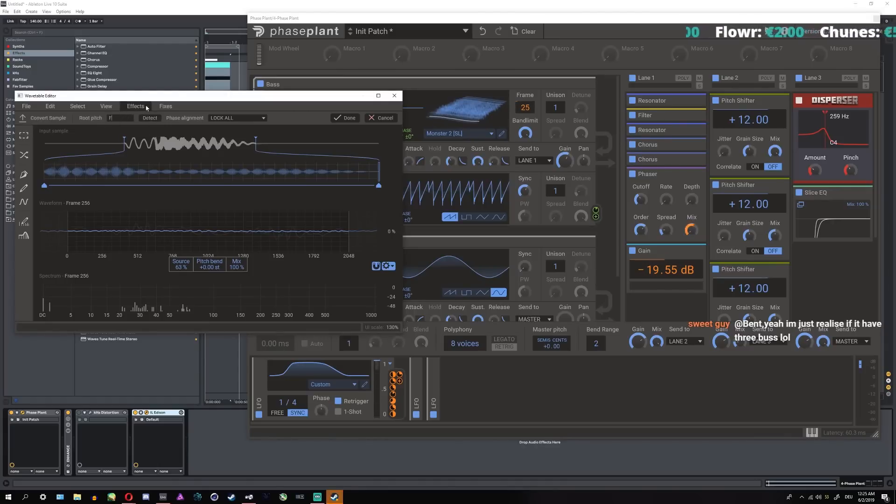
key("Return")
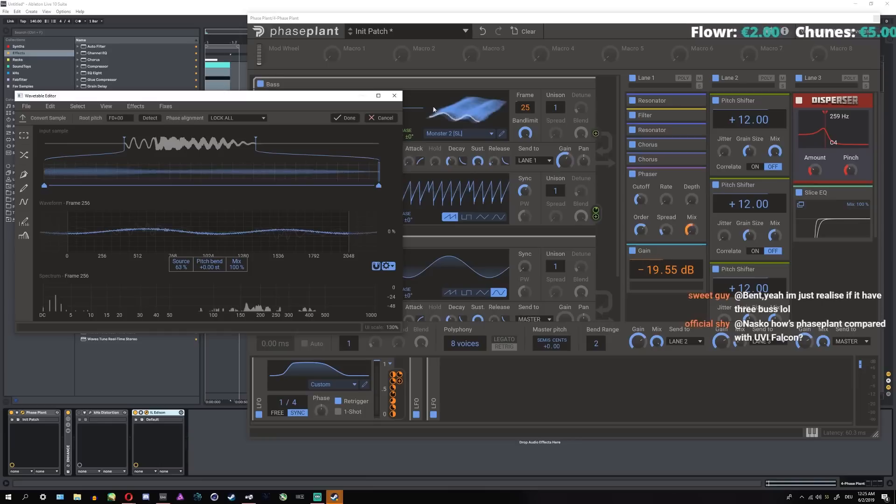
- Set the wavetable frame to 55, then cancel the sample conversion and close the Wavetable Editor
left_click_drag(433, 110, 434, 98)
key("space")
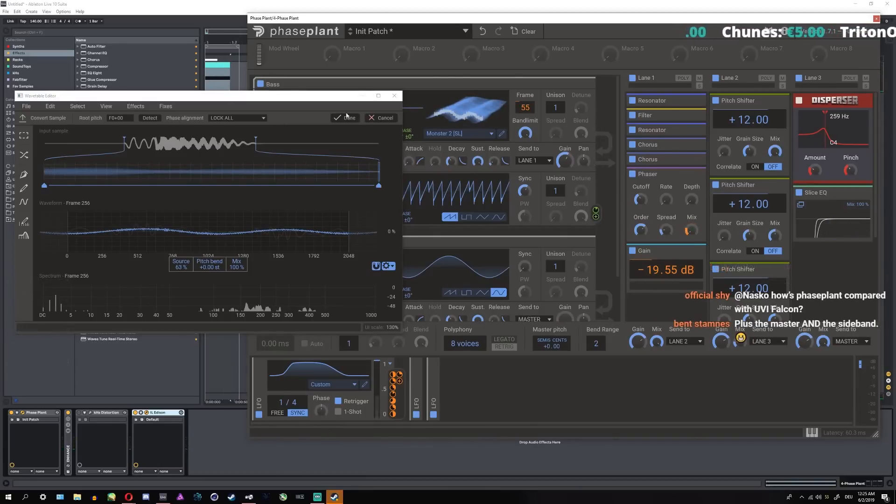
left_click(381, 117)
left_click(394, 96)
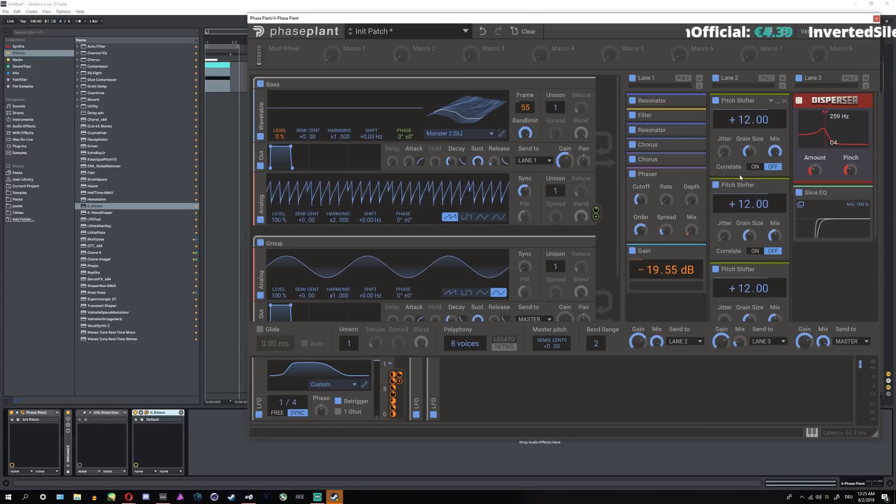
- Move the Disperser and Slice EQ from Lane 3 to the end of Lane 1, collapsing the Phaser and Gain there
left_click(217, 86)
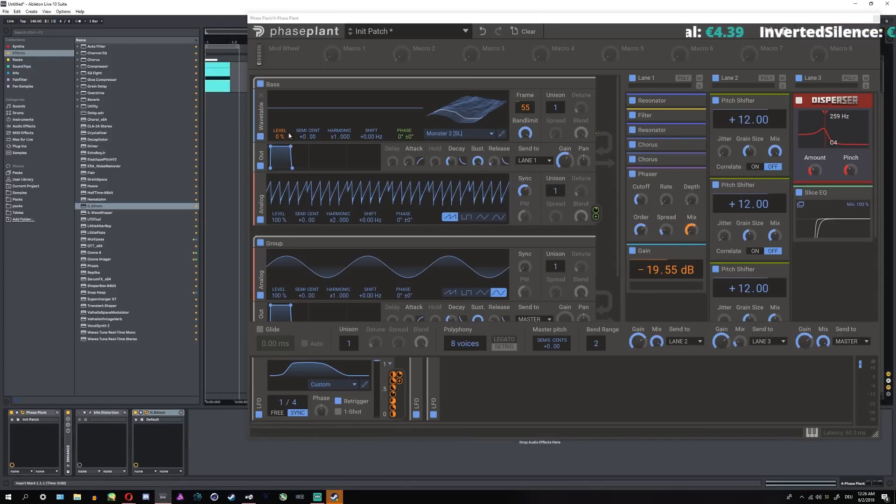
left_click_drag(834, 102, 668, 303)
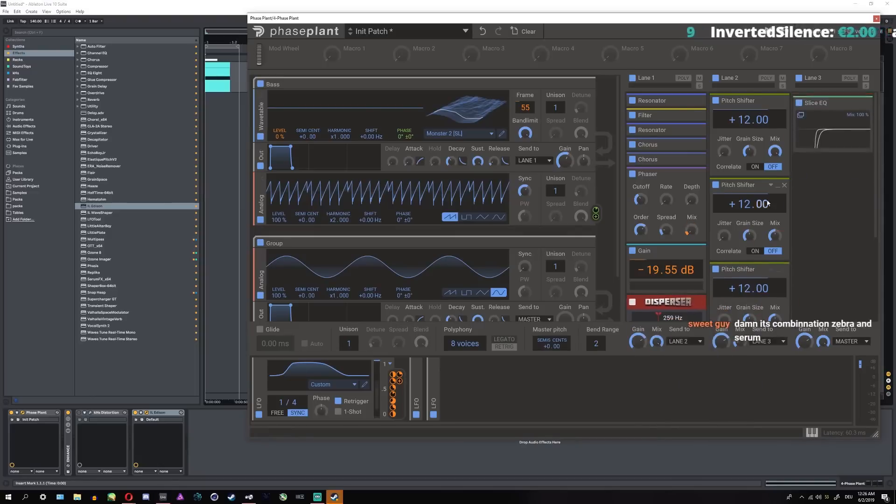
left_click(694, 175)
left_click(694, 189)
left_click_drag(817, 100, 702, 292)
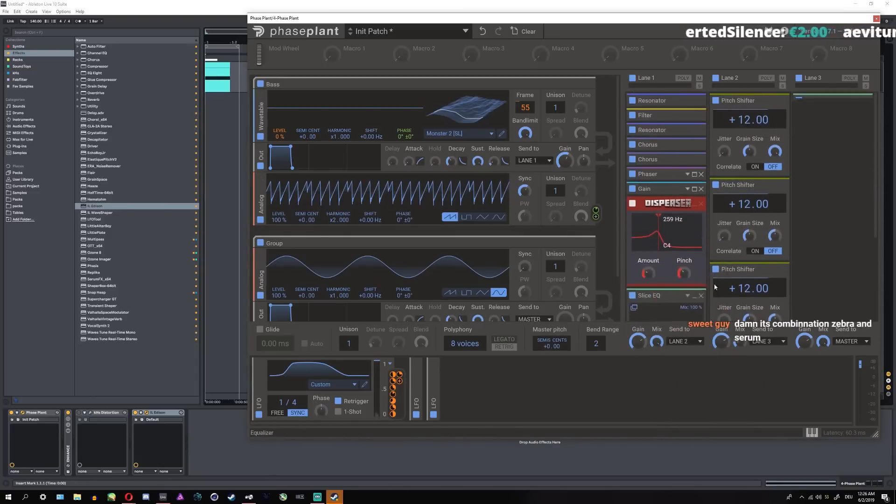
- Collapse the three Pitch Shifters in Lane 2
left_click(778, 101)
left_click(777, 115)
left_click(778, 130)
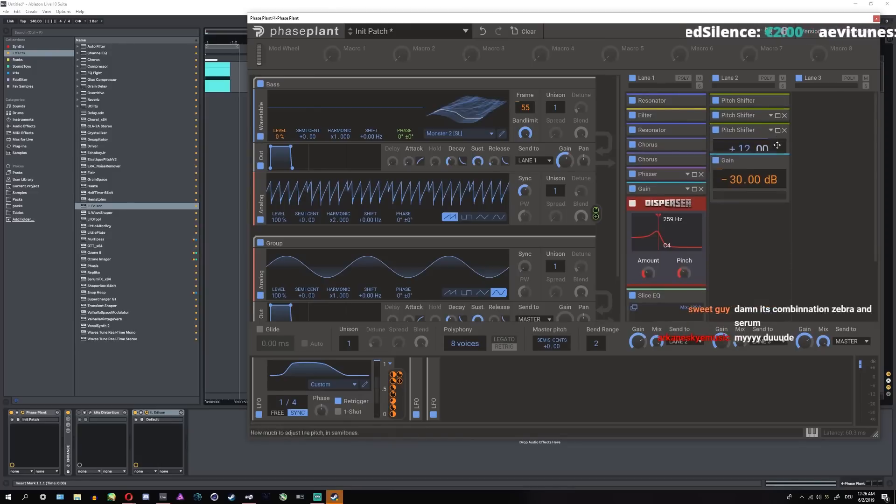
- Start playback and add a Filter below Lane 2's Gain, set to high pass
left_click(93, 416)
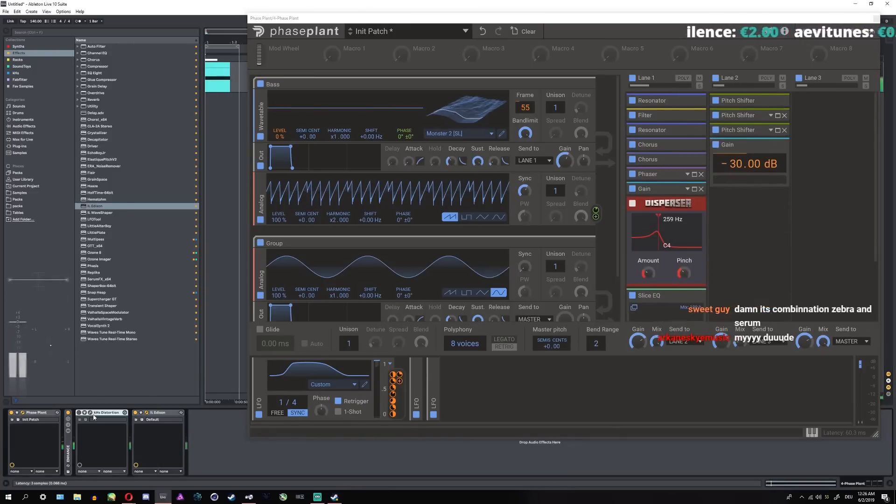
key("space")
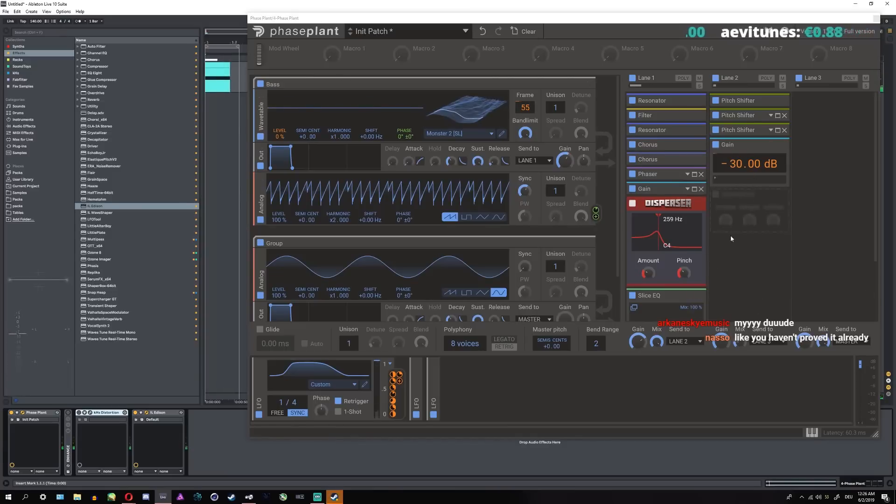
left_click(731, 239)
left_click(790, 241)
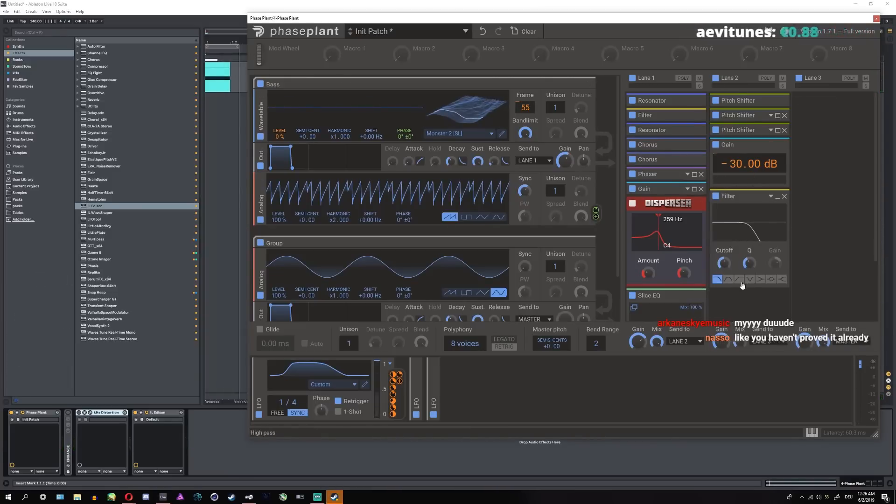
left_click(740, 281)
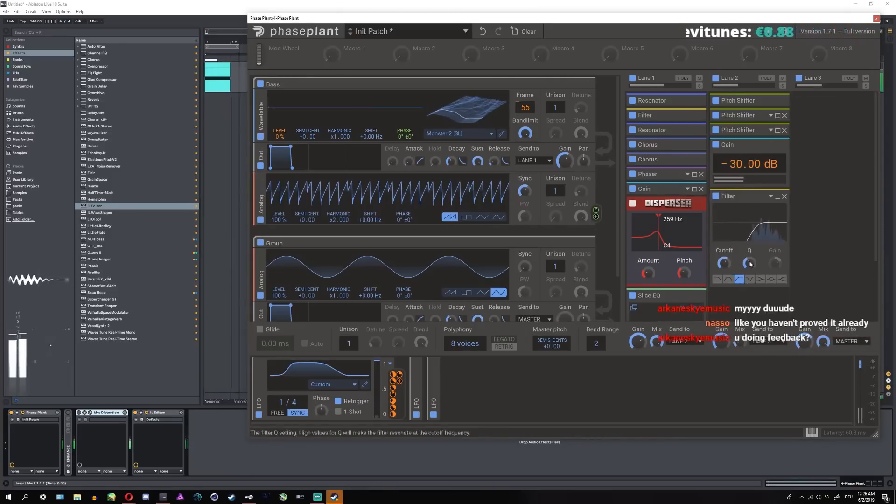
- Route the output of the sine sub group to Lane 3
scroll(826, 180, "down", 3)
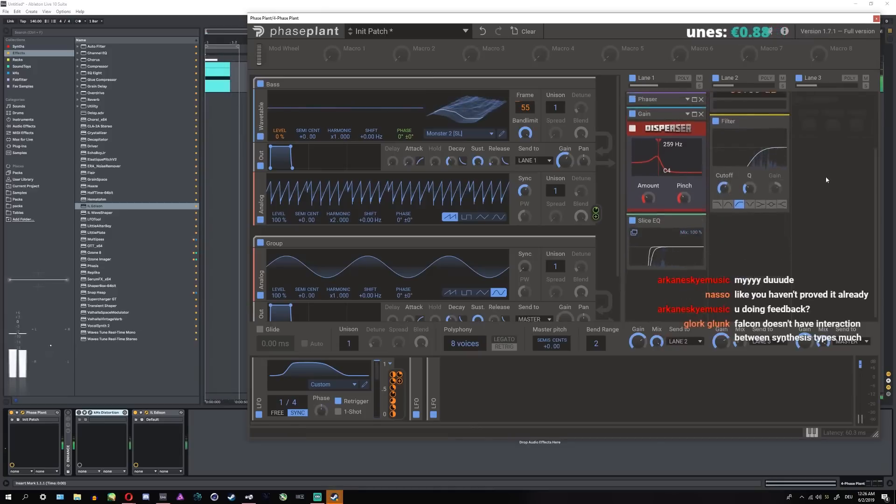
scroll(826, 186, "up", 3)
scroll(449, 271, "down", 2)
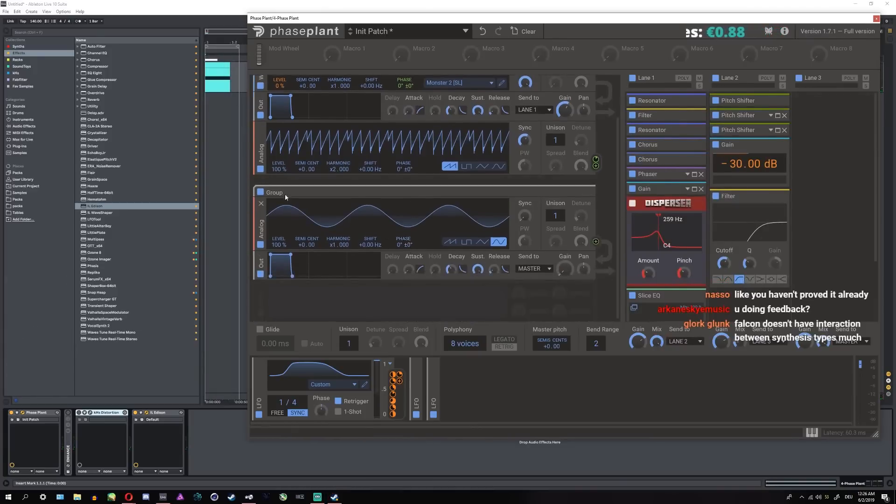
left_click(541, 268)
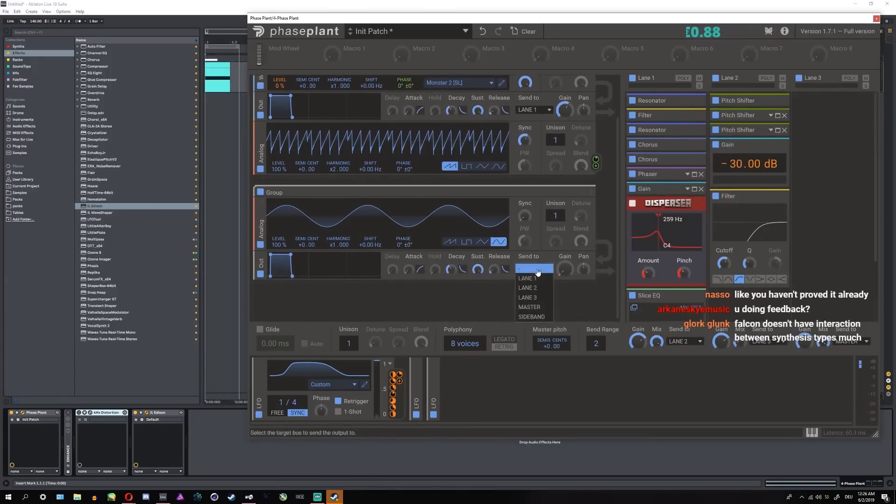
left_click(535, 302)
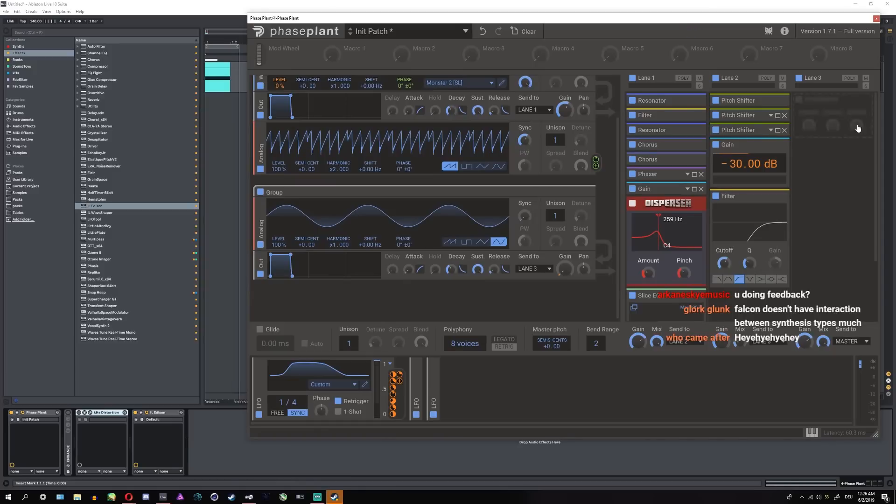
- Add a Gain to Lane 3, set it to +5.17 dB, and open the effect list for the slot below it
left_click(867, 115)
left_click(792, 180)
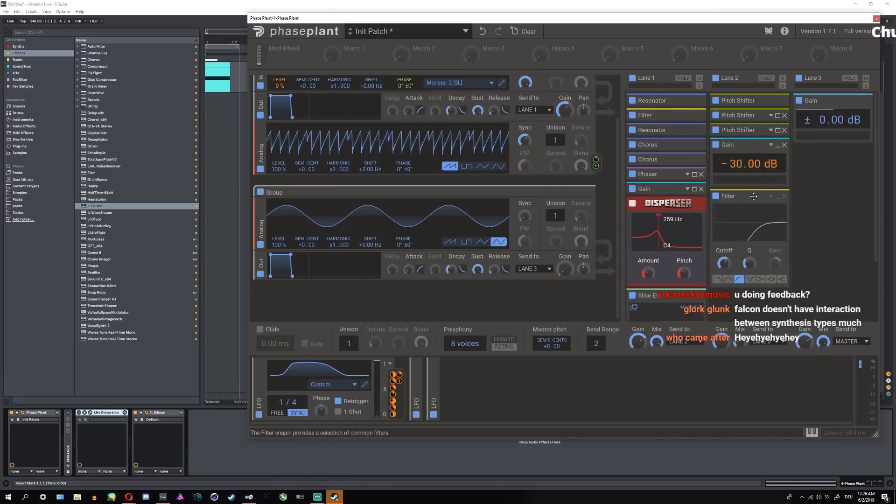
left_click_drag(826, 108, 827, 84)
left_click_drag(775, 20, 741, 40)
left_click(784, 182)
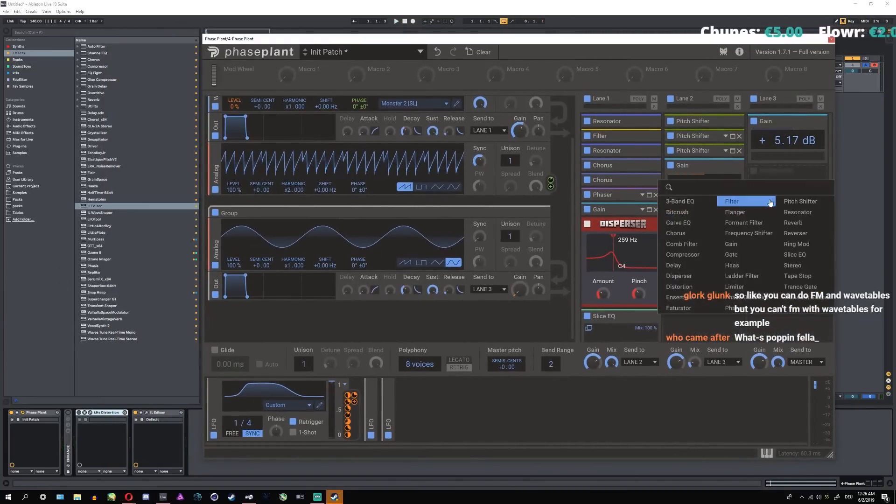
- Delete the kHs Distortion and IL Edison devices from the track's device chain
left_click(198, 450)
left_click(161, 413)
left_click(68, 431, "shift")
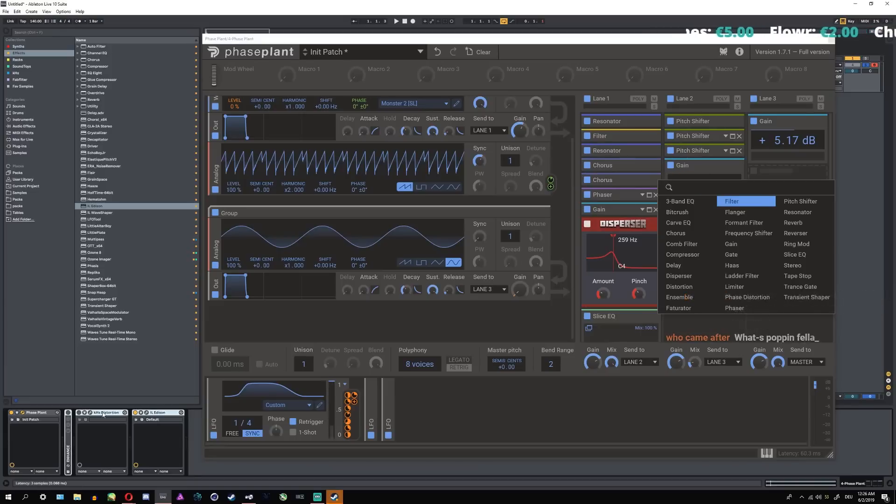
left_click(156, 413)
key("Delete")
- Add the OTT preset of Multiband Dynamics to the end of the track's device chain
left_click(25, 133)
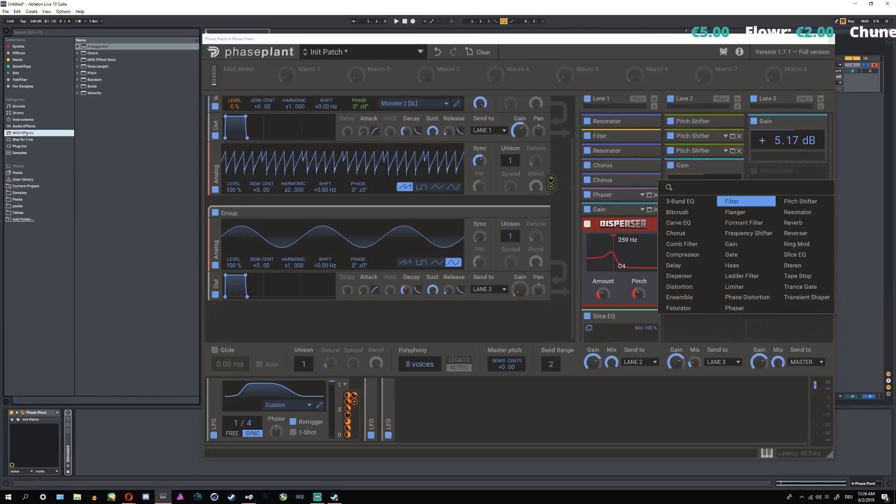
left_click(22, 127)
left_click(78, 219)
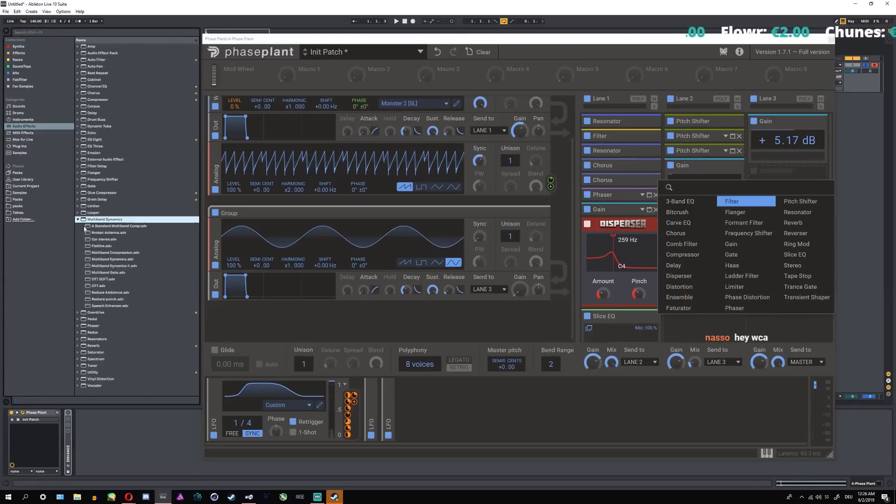
left_click_drag(98, 285, 109, 425)
left_click(78, 219)
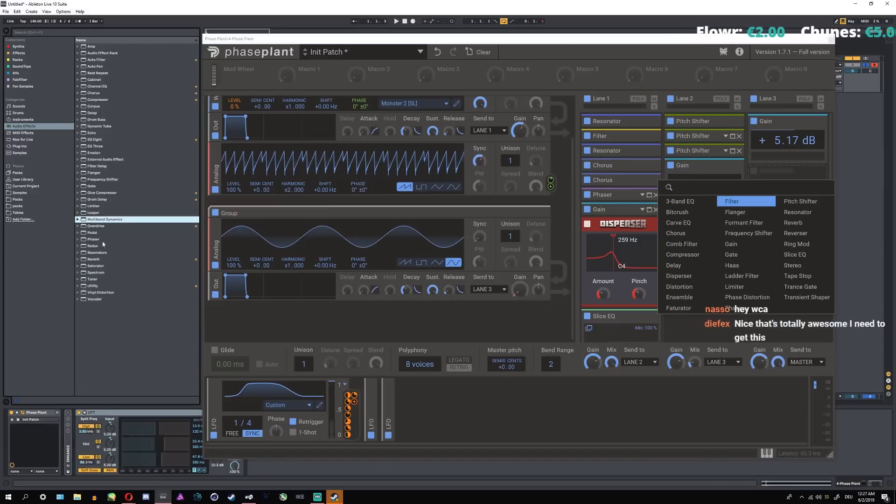
- Move the Phase Plant window aside and delete the OTT device from the track
left_click(127, 413)
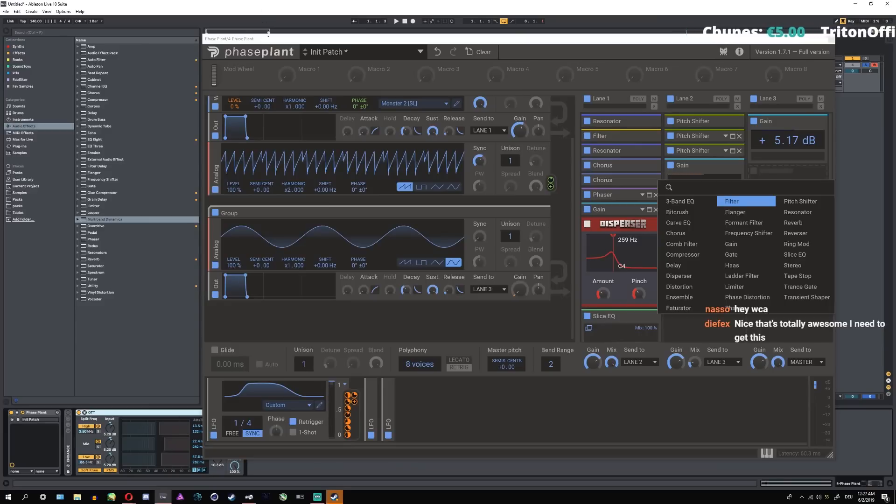
left_click_drag(268, 34, 456, 43)
left_click(155, 414)
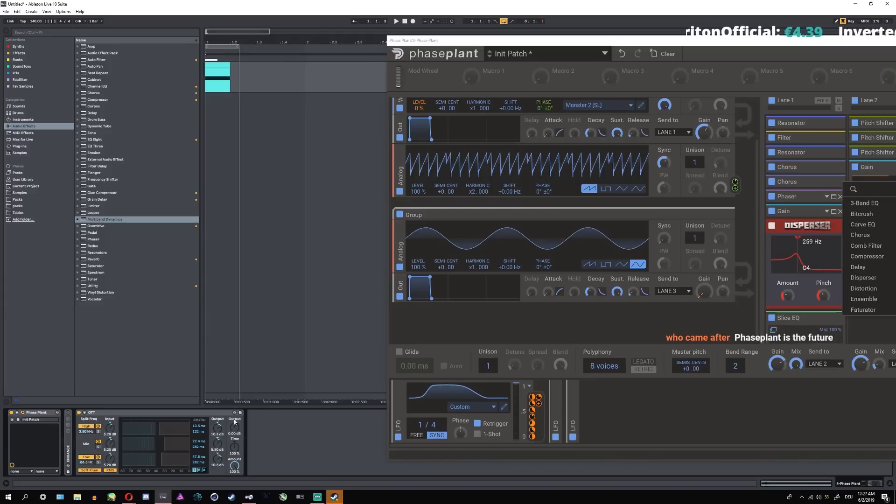
left_click(218, 410)
key("Delete")
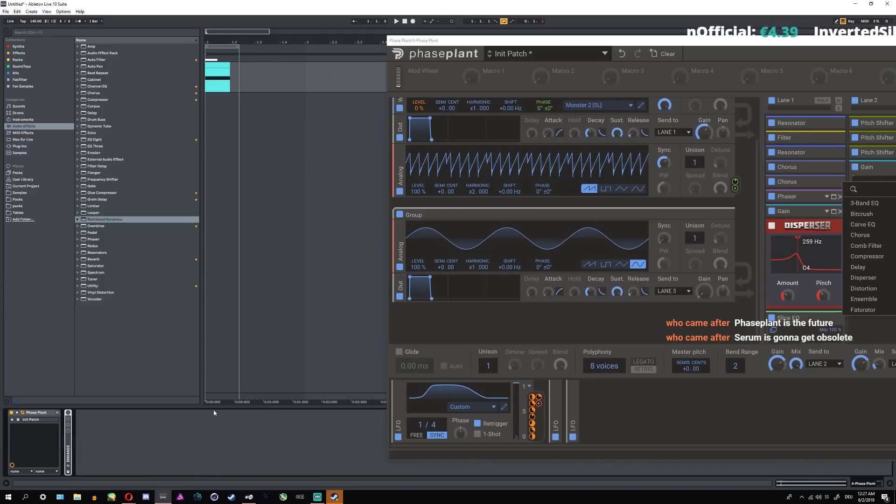
- Add a 3-Band EQ, a Compressor and a Distortion below the Gain in Lane 3
left_click_drag(506, 41, 312, 44)
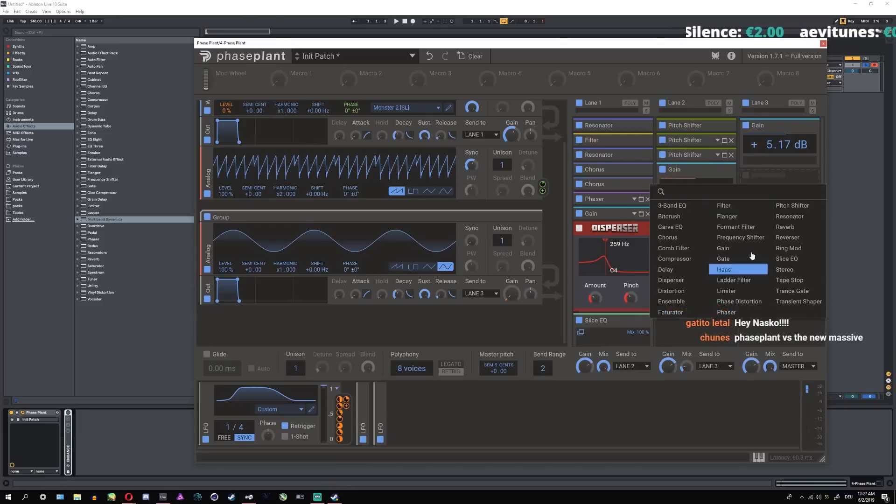
left_click(684, 208)
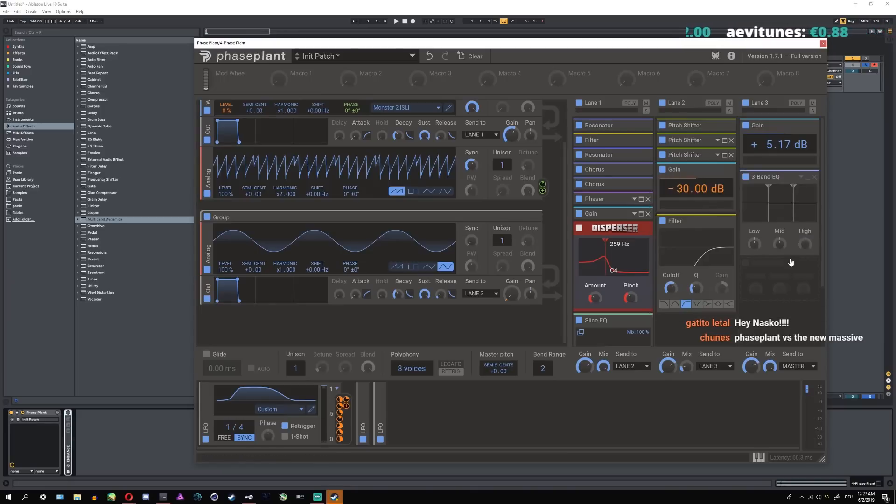
left_click(787, 271)
left_click(674, 336)
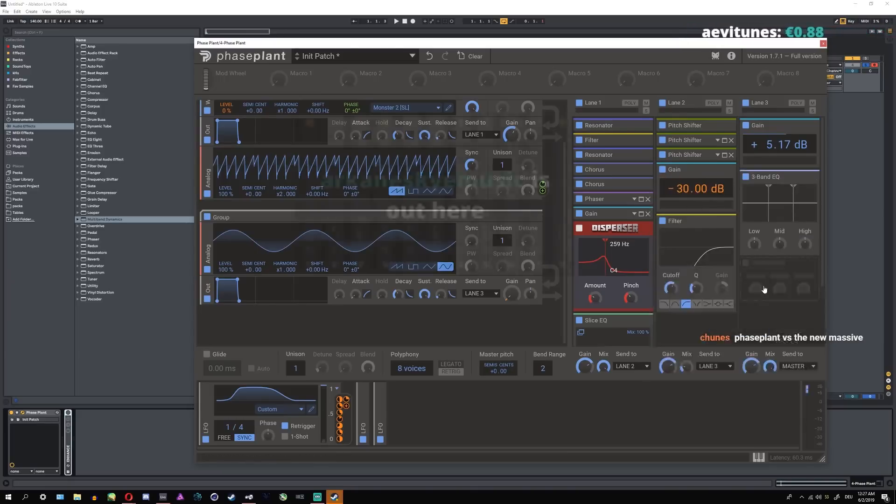
left_click(784, 301)
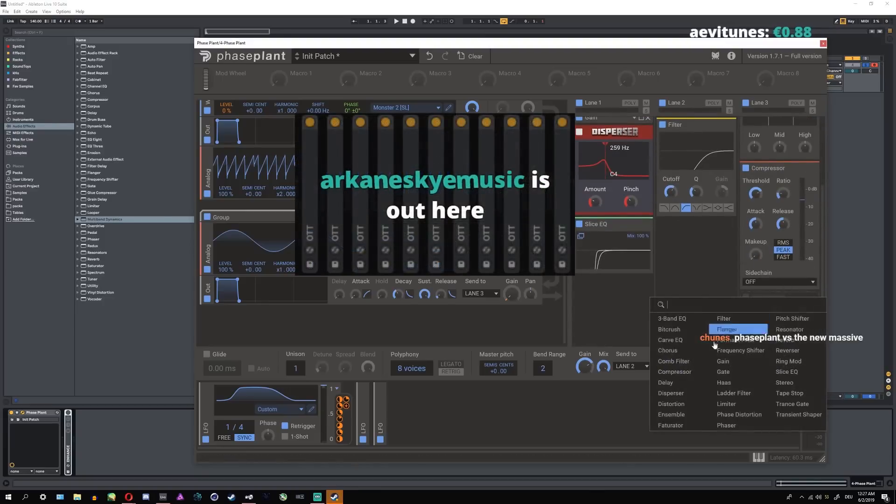
left_click(682, 404)
- Add a second 3-Band EQ to Lane 3 and place it between the Compressor and the Distortion
scroll(778, 258, "down", 1)
scroll(779, 259, "down", 3)
left_click(777, 316)
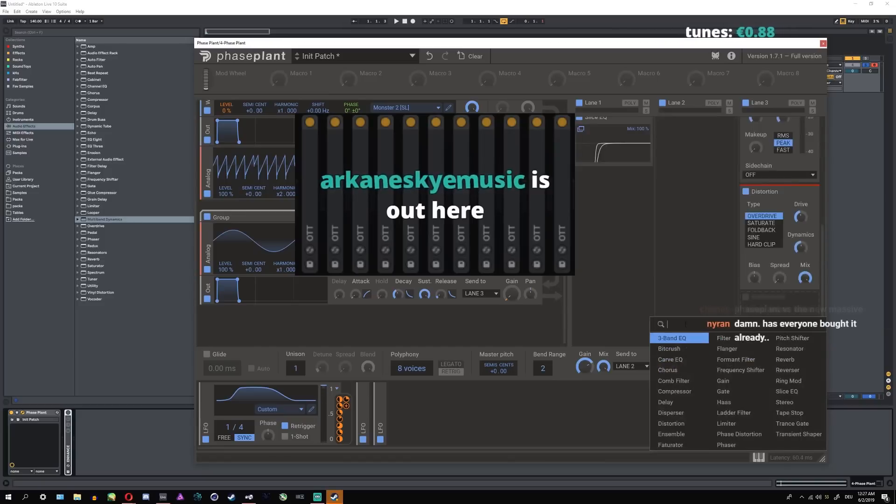
left_click(685, 339)
left_click_drag(771, 298, 769, 205)
scroll(761, 256, "down", 3)
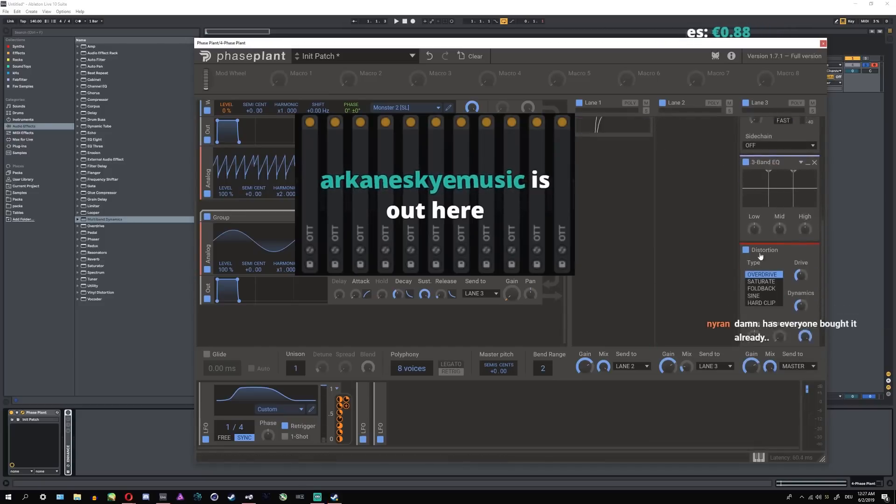
left_click(767, 312)
left_click(672, 282)
- During playback, cut the mids, boost the highs and adjust the lows on Lane 3's first 3-Band EQ
scroll(772, 202, "up", 6)
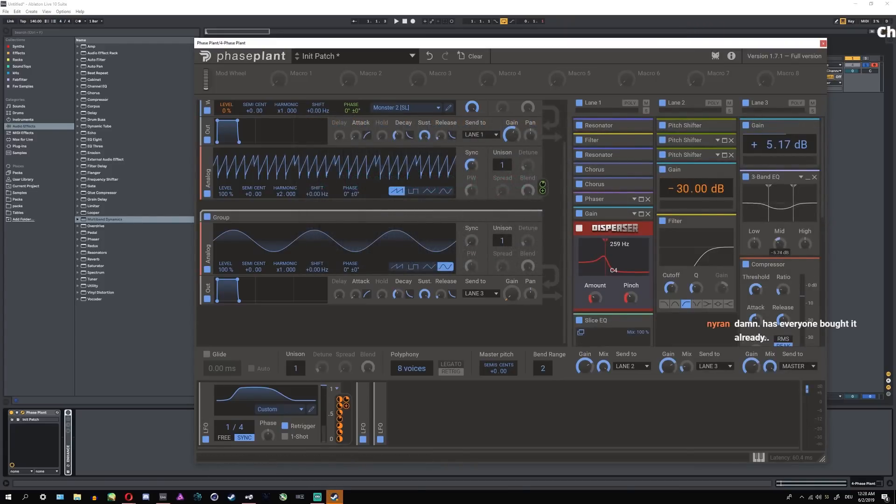
key("space")
left_click_drag(780, 244, 805, 229)
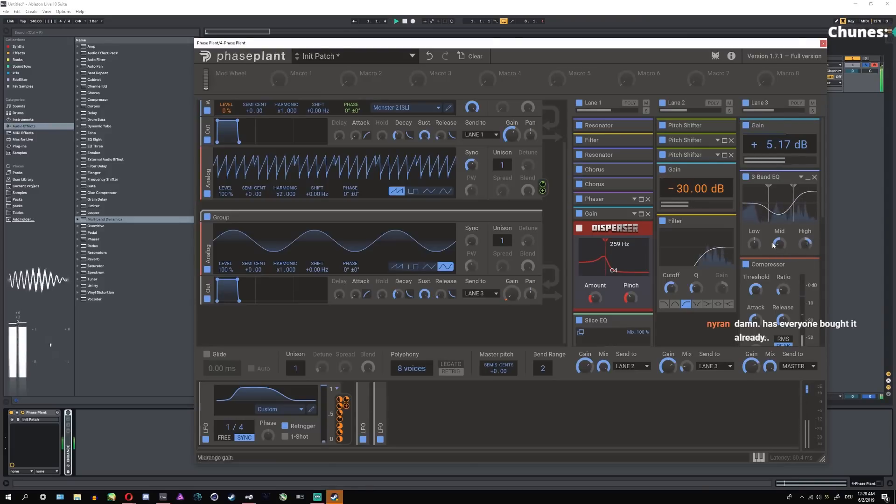
left_click_drag(755, 243, 755, 232)
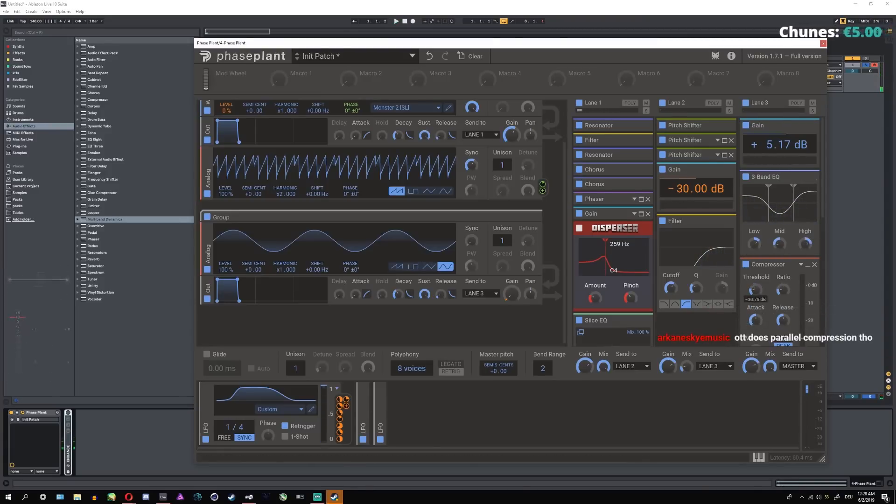
- Set Lane 3's Compressor to Fast with a threshold of about -30.75 dB, and raise its makeup gain during playback
scroll(783, 292, "down", 3)
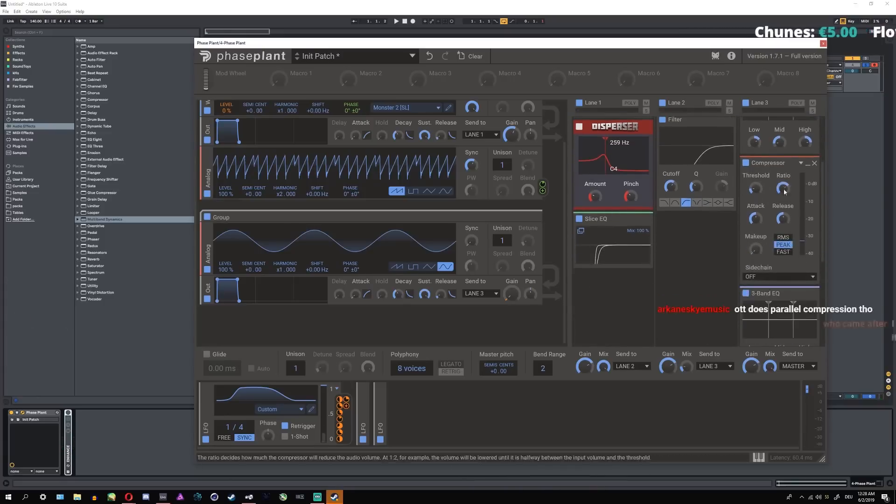
left_click(783, 252)
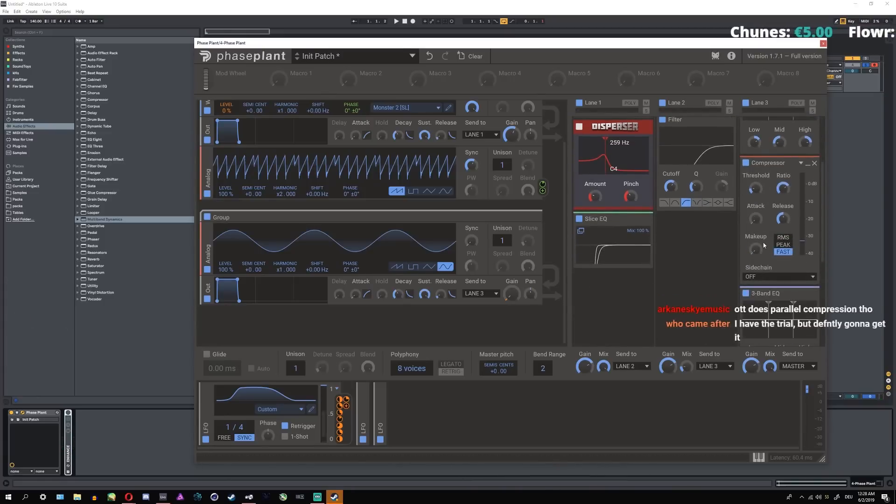
key("space")
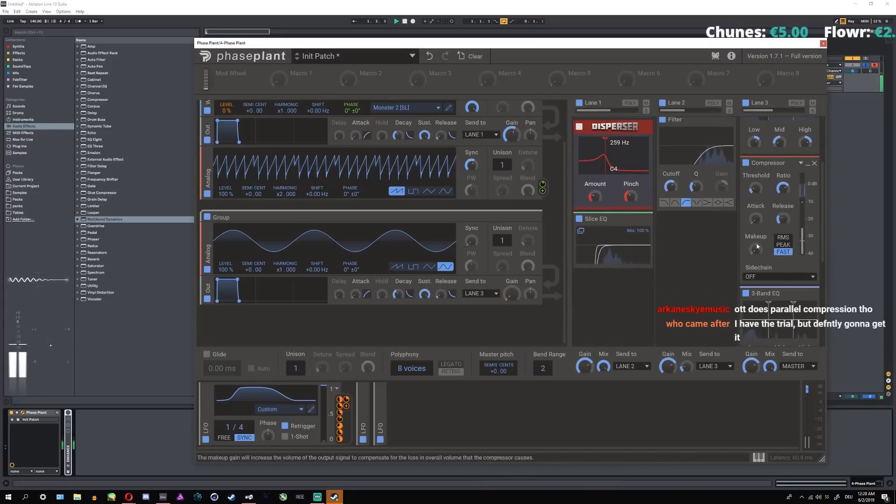
left_click_drag(756, 247, 753, 211)
- Switch Lane 3's Distortion to Saturate and adjust the low and mid bands of the 3-Band EQ above it
scroll(756, 205, "down", 3)
left_click(760, 260)
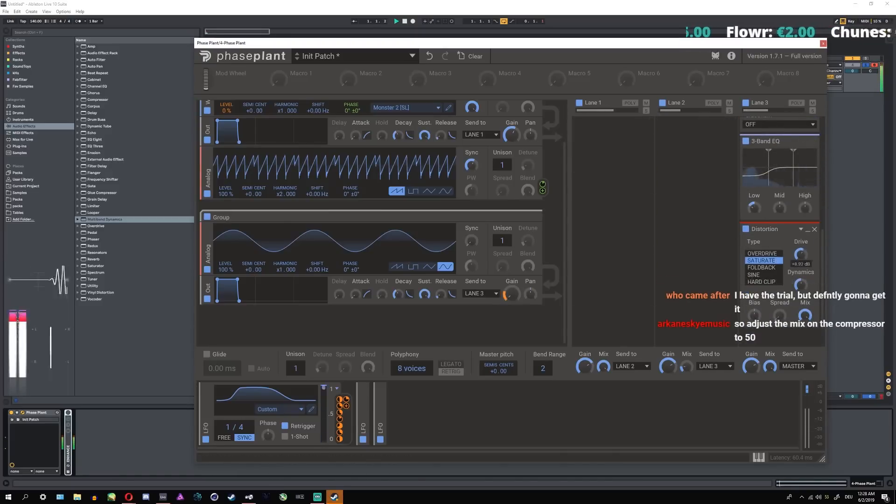
left_click_drag(779, 208, 754, 198)
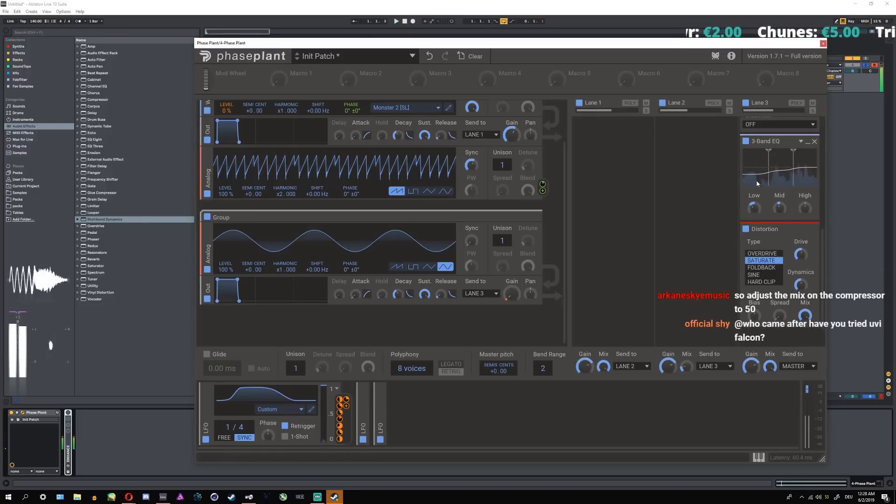
- Boost the low band of Lane 3's first 3-Band EQ and reduce the LFO modulation of the sine group's output gain
scroll(765, 203, "up", 7)
key("space")
key("space")
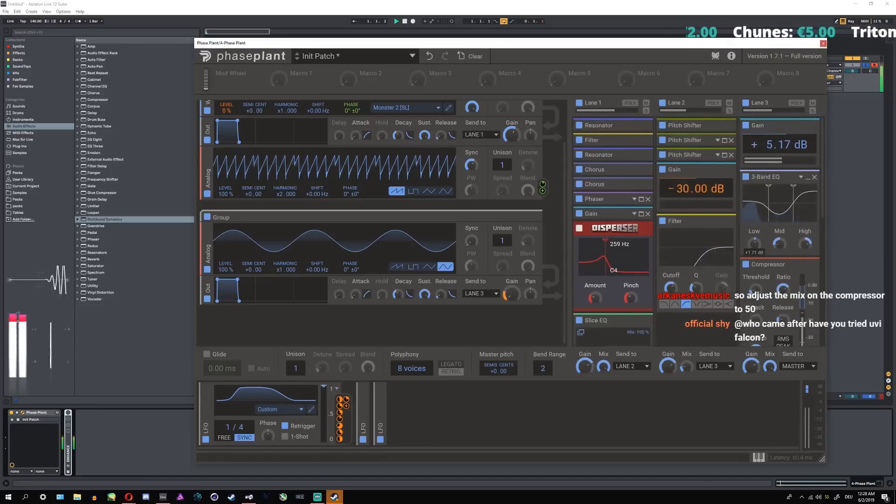
left_click_drag(754, 243, 754, 238)
left_click_drag(512, 305, 512, 312)
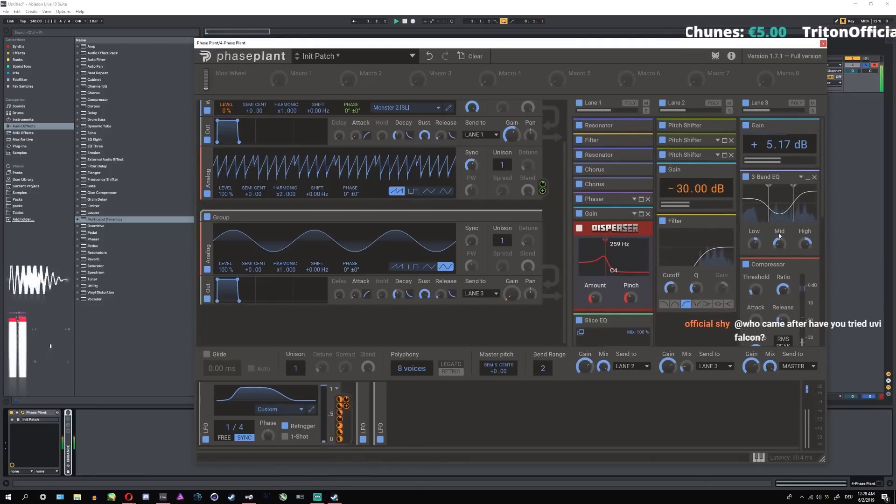
- Set Lane 3's Distortion to Overdrive, adjust its dynamics, and cut the second 3-Band EQ's lows to about -6.18 dB
scroll(768, 258, "down", 5)
left_click(764, 304)
key("space")
left_click_drag(801, 305, 801, 301)
scroll(770, 224, "down", 1)
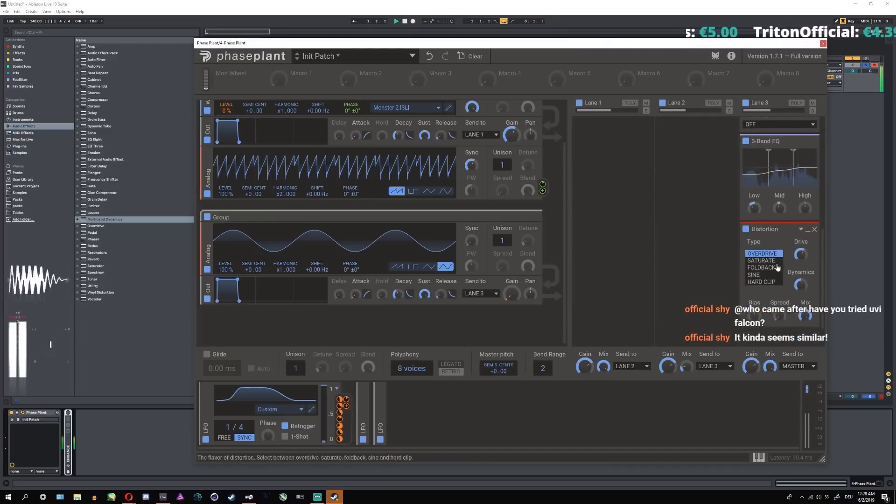
mouse_move(751, 199)
left_mouse_down()
mouse_move(778, 211)
mouse_move(802, 205)
mouse_move(751, 201)
mouse_move(752, 210)
left_mouse_up()
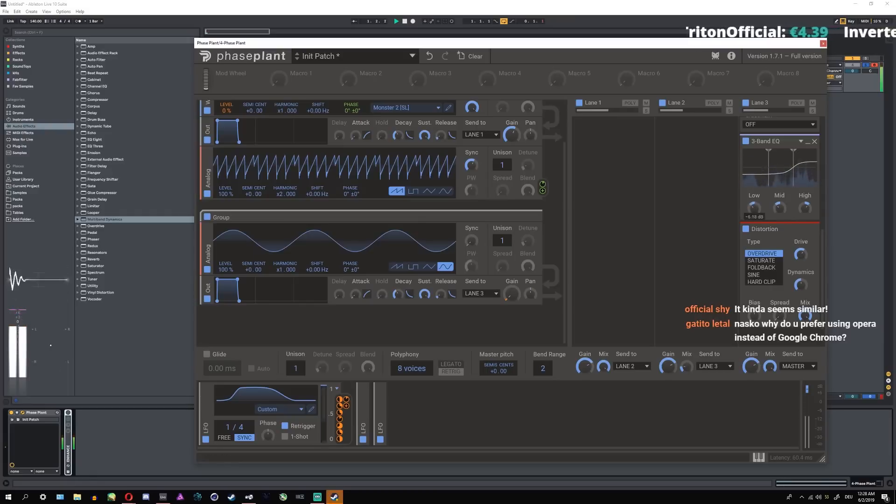
- Route the sine group's output to Master and increase the LFO modulation of its gain while auditioning the patch
left_click(480, 293)
left_click(494, 326)
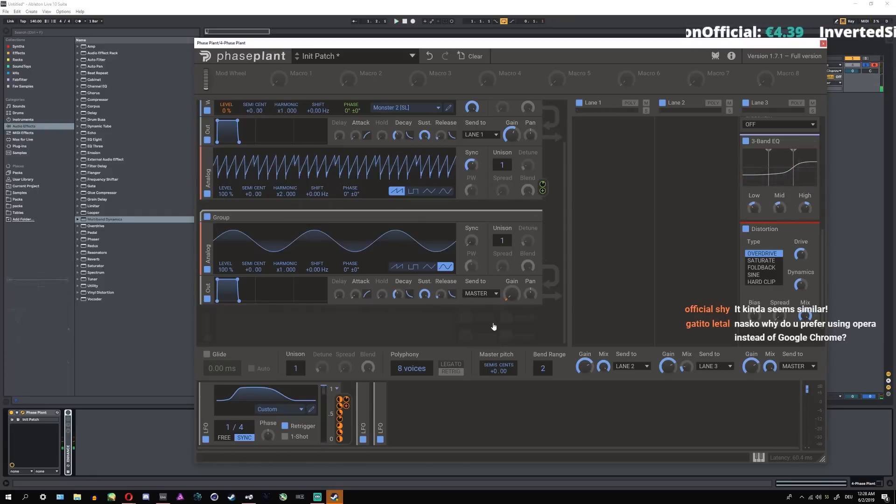
key("space")
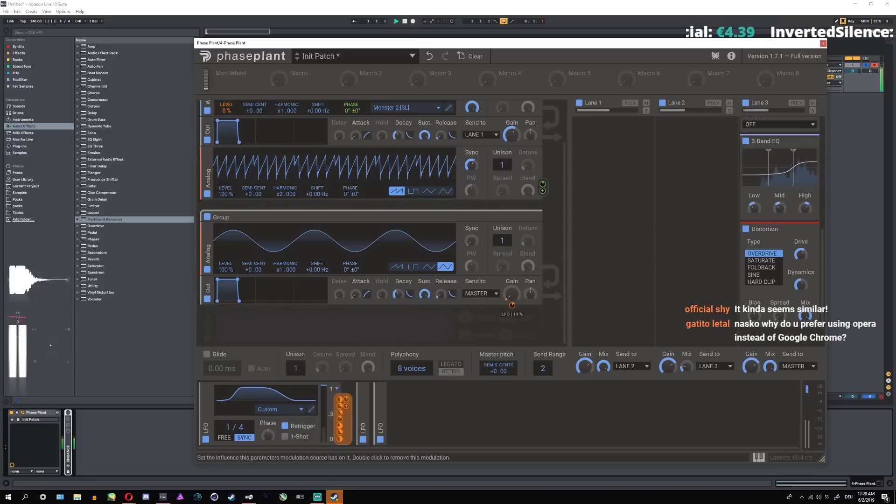
left_click_drag(512, 306, 511, 296)
key("space")
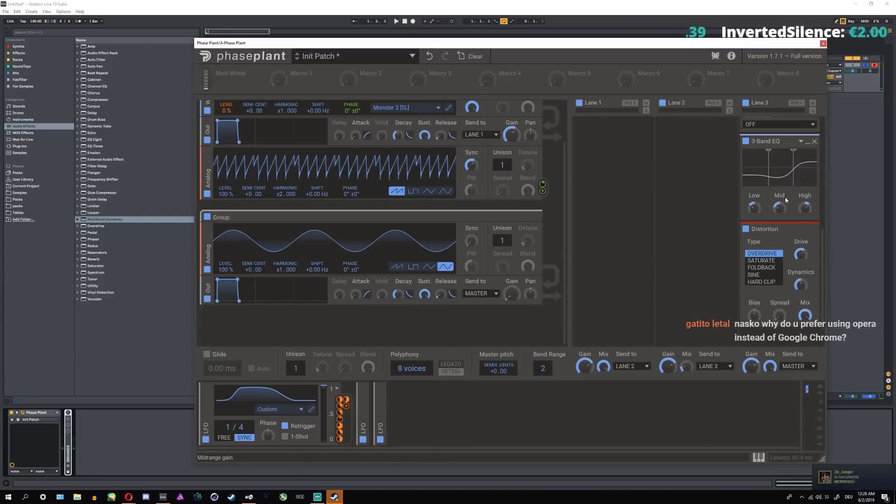
key("space")
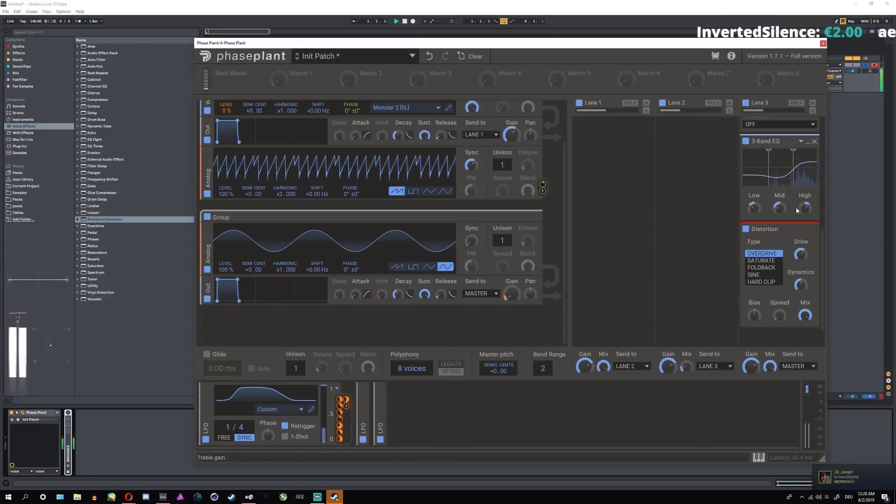
- Adjust the mids of Lane 3's second 3-Band EQ and the Distortion drive, and raise the first 3-Band EQ's low and high bands
left_click_drag(779, 208, 780, 211)
left_click_drag(801, 254, 801, 247)
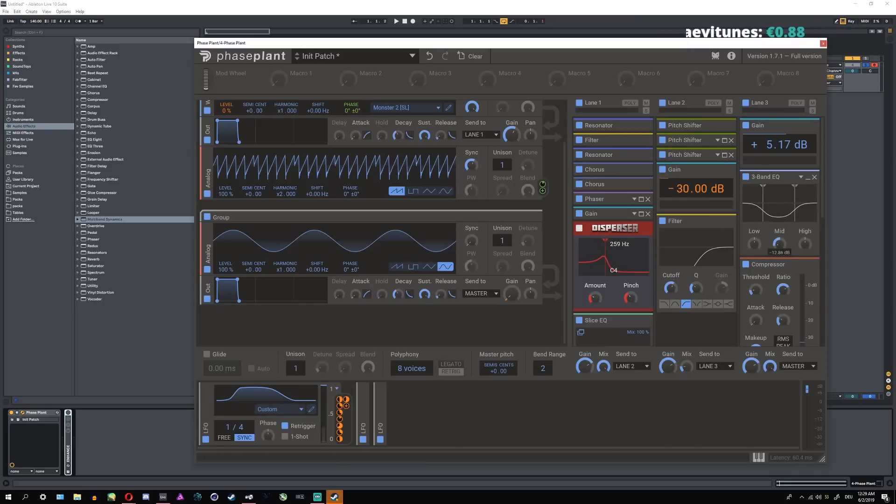
left_click_drag(805, 243, 805, 225)
left_click_drag(754, 243, 754, 226)
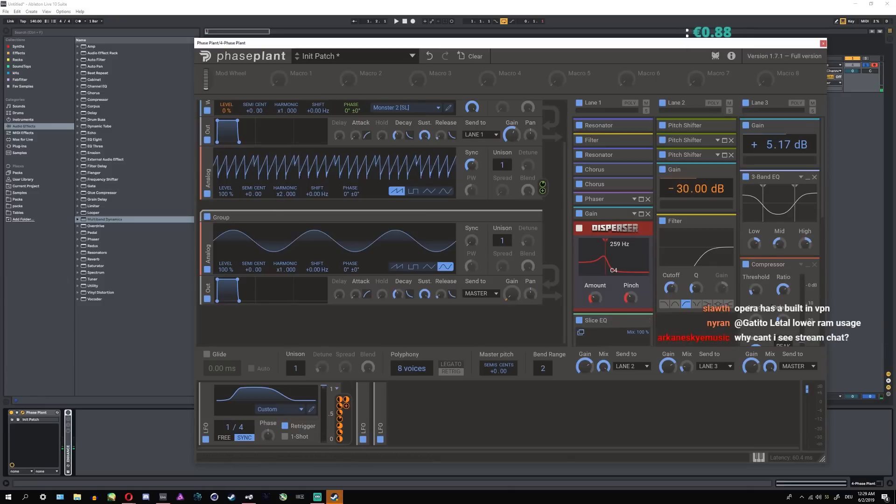
- Try the mid band of Lane 3's first 3-Band EQ at about -9.66 dB while auditioning the patch
scroll(771, 254, "down", 4)
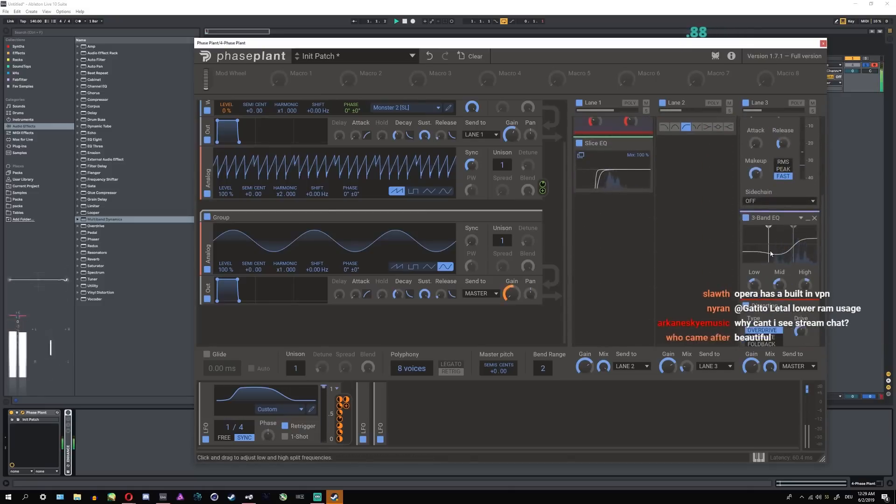
key("space")
left_click_drag(597, 143, 608, 300)
key("space")
scroll(765, 205, "up", 3)
left_click_drag(778, 244, 779, 241)
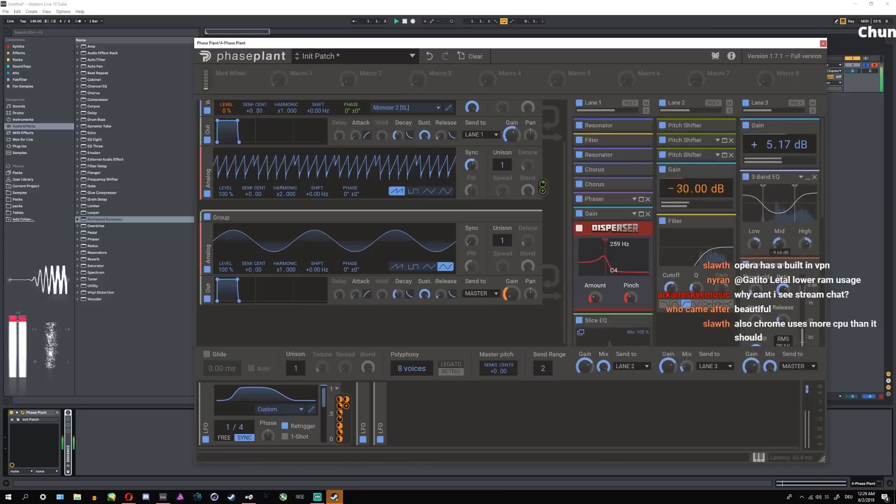
key("space")
- Move the Slice EQ from Lane 1 to Lane 3, placing it after the Distortion at the end of the chain
scroll(632, 306, "down", 3)
left_click_drag(617, 246, 624, 250)
left_click_drag(786, 302, 786, 303)
scroll(783, 299, "down", 6)
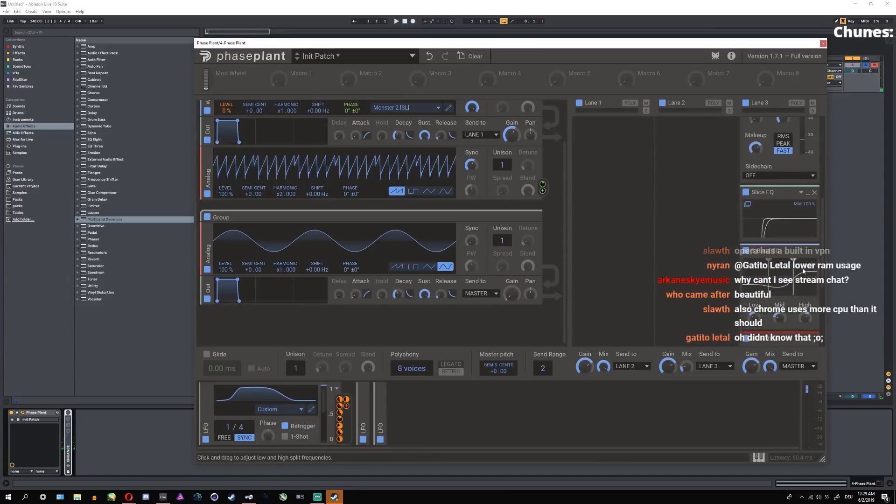
scroll(772, 187, "up", 3)
left_click_drag(763, 191, 772, 322)
scroll(778, 243, "down", 5)
left_click_drag(766, 137, 768, 278)
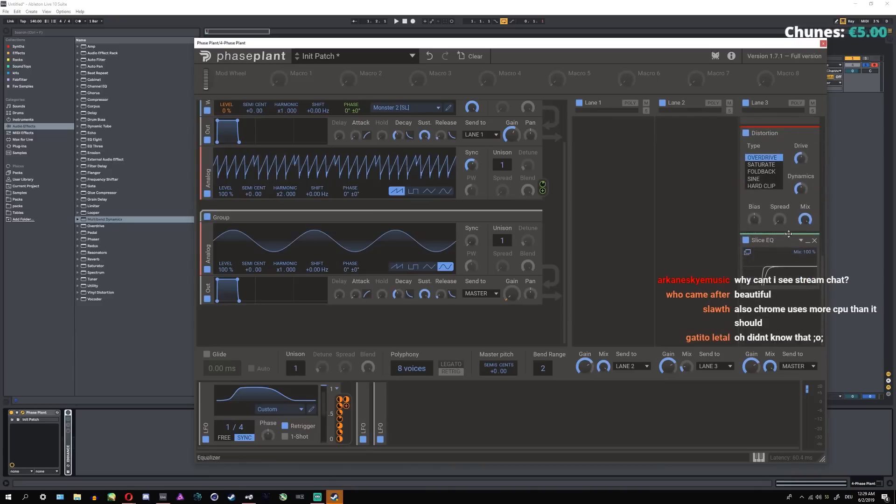
- Set Lane 3's Distortion drive to about 15 dB and lower the mids of the second 3-Band EQ during playback
key("space")
scroll(796, 233, "up", 3)
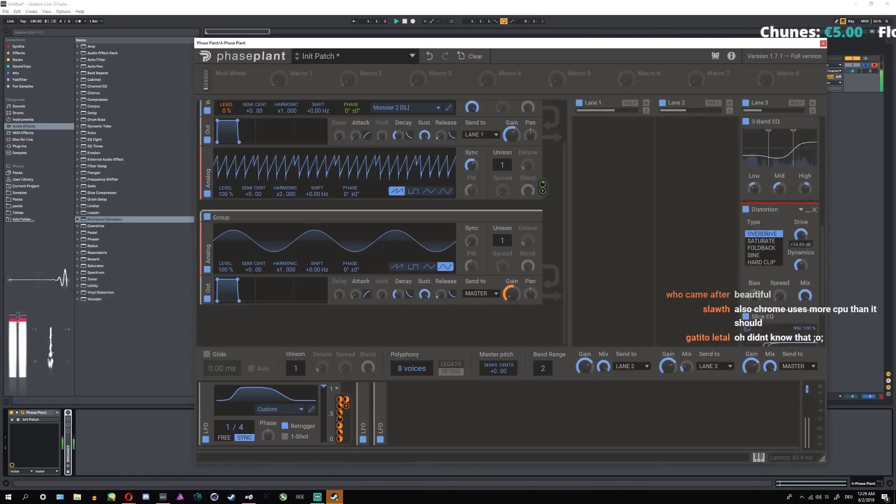
scroll(802, 238, "up", 3)
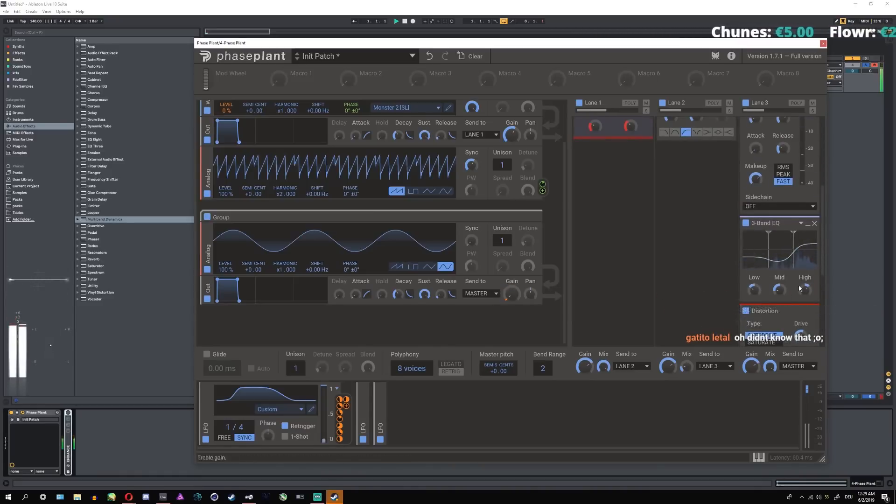
left_click_drag(780, 290, 779, 293)
scroll(766, 257, "down", 5)
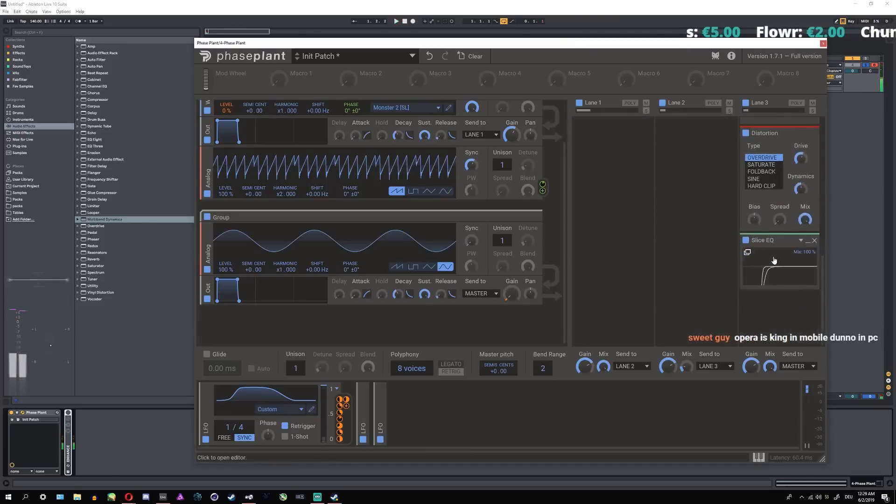
- Set the mid band of Lane 3's first 3-Band EQ to about -12.91 dB, and collapse that EQ and the Gain
scroll(766, 303, "up", 6)
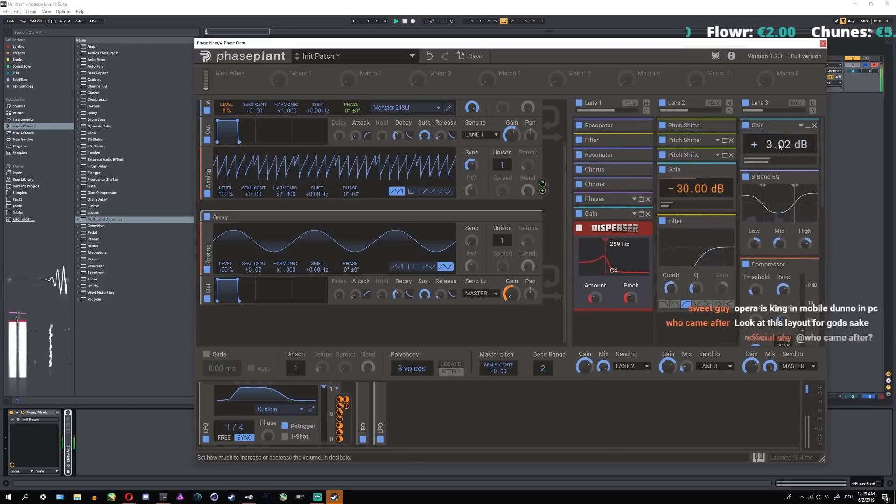
left_click(807, 127)
left_click_drag(780, 207, 779, 208)
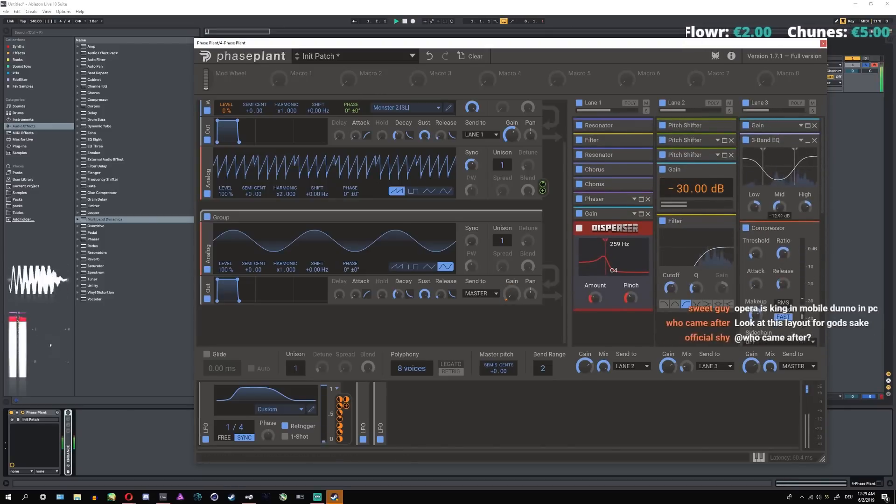
left_click(808, 141)
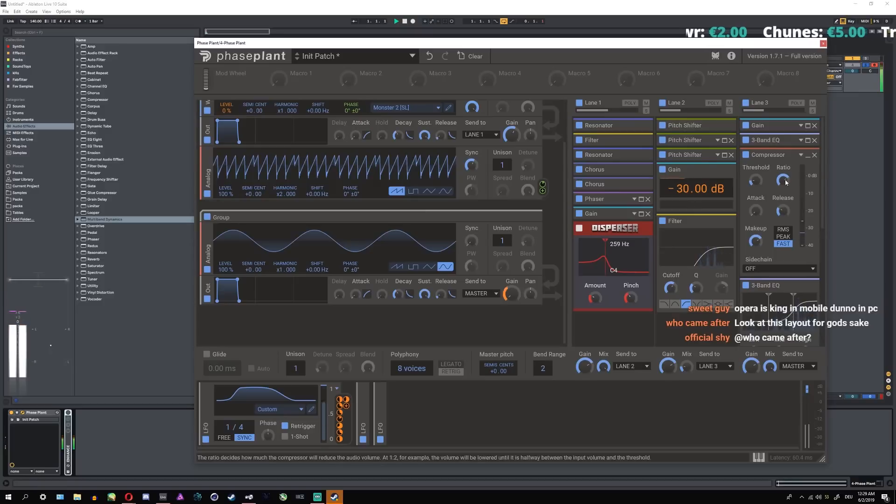
- Set Lane 3's Compressor threshold to about -38.20 dB and raise the lane's Gain effect to about +17.05 dB
left_click_drag(786, 183, 756, 187)
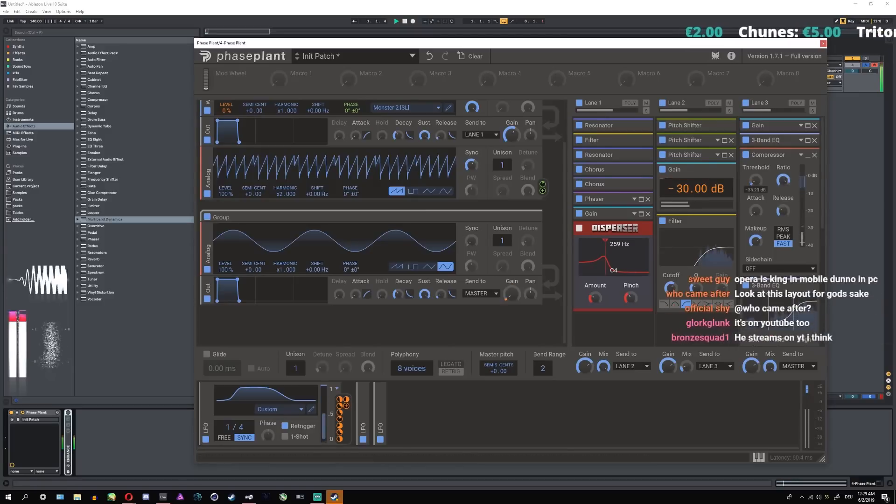
left_click(807, 125)
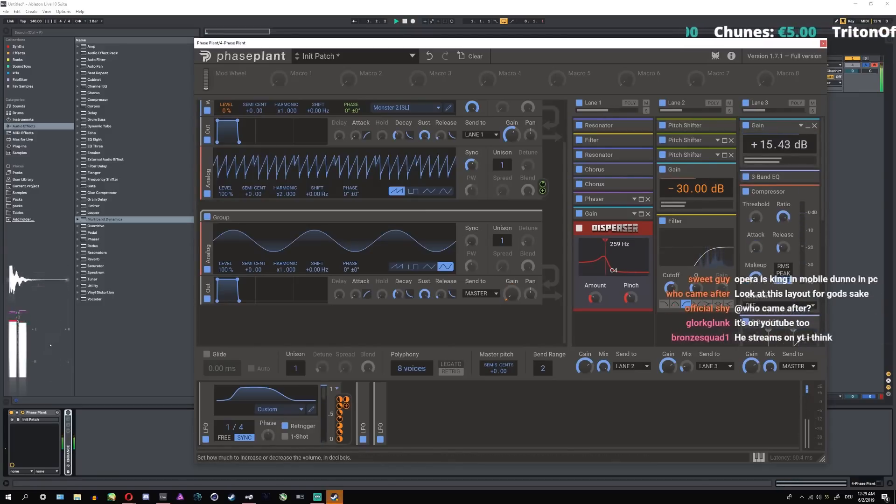
left_click_drag(779, 145, 780, 146)
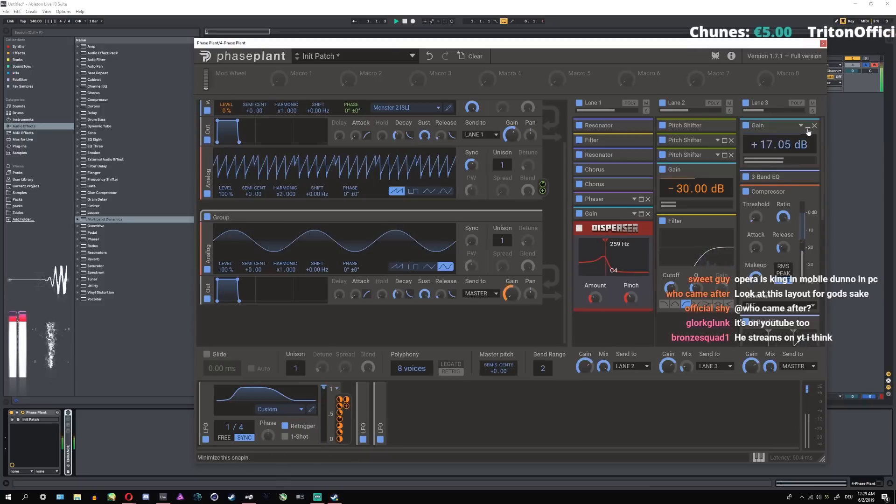
left_click(808, 126)
- Set Lane 3's Compressor attack to about 6.59 ms, and collapse the Compressor, second 3-Band EQ and Distortion
left_click_drag(755, 211, 756, 200)
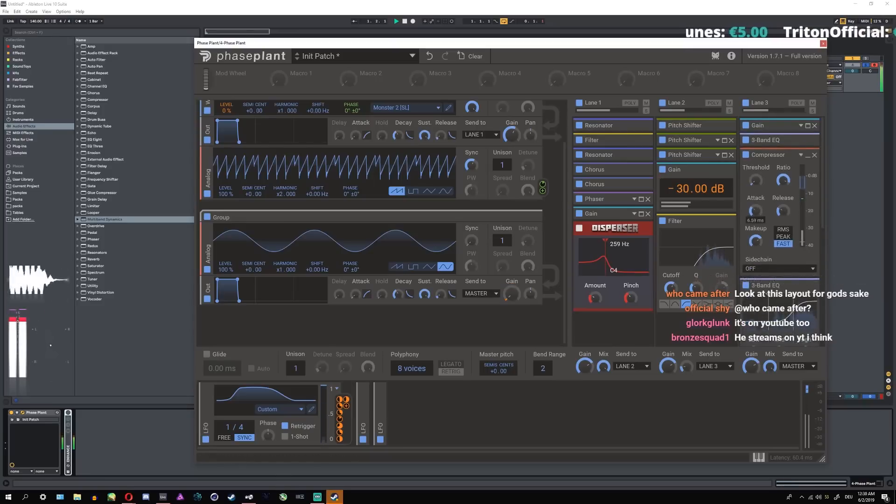
left_click(809, 157)
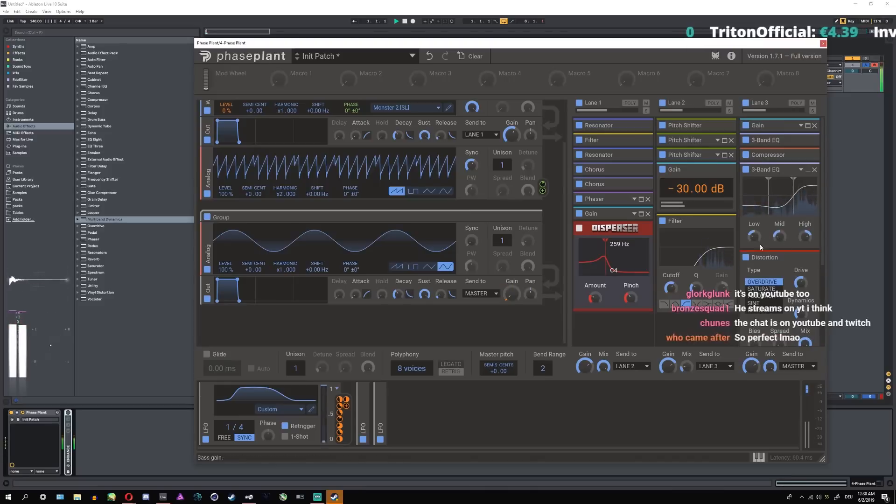
left_click(808, 170)
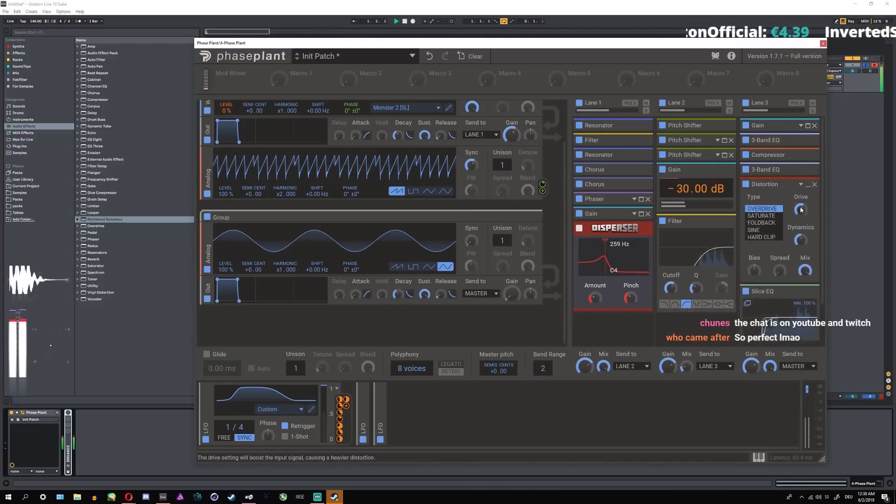
left_click(807, 185)
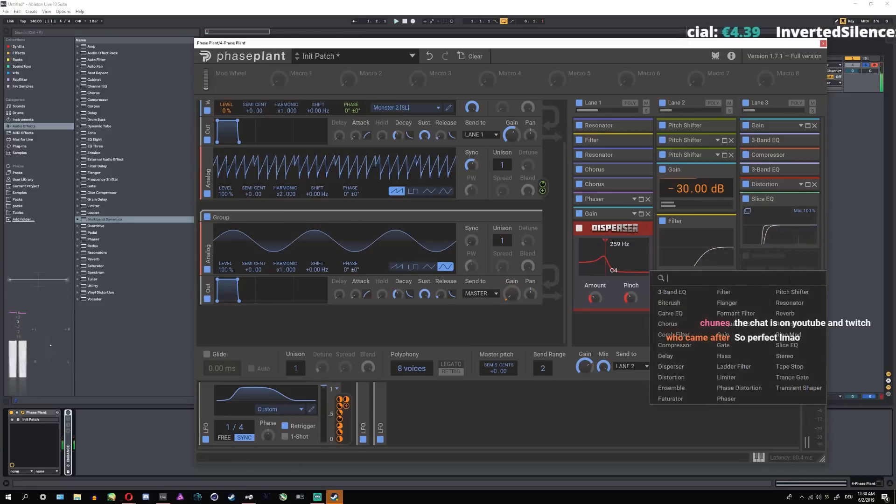
- Add a 3-Band EQ after Lane 3's Slice EQ, raise its upper split frequency and boost its high band
left_click(765, 255)
left_click(679, 300)
left_click_drag(782, 330, 782, 339)
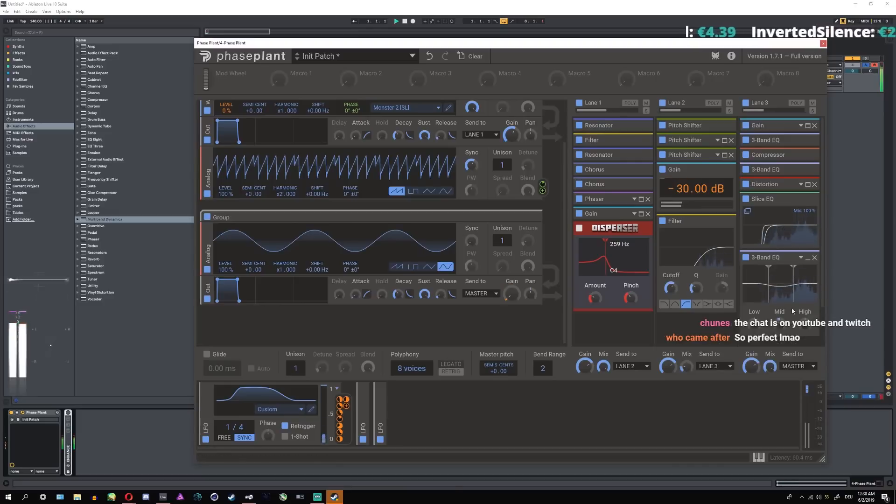
left_click_drag(793, 290, 799, 290)
left_click_drag(805, 323, 779, 314)
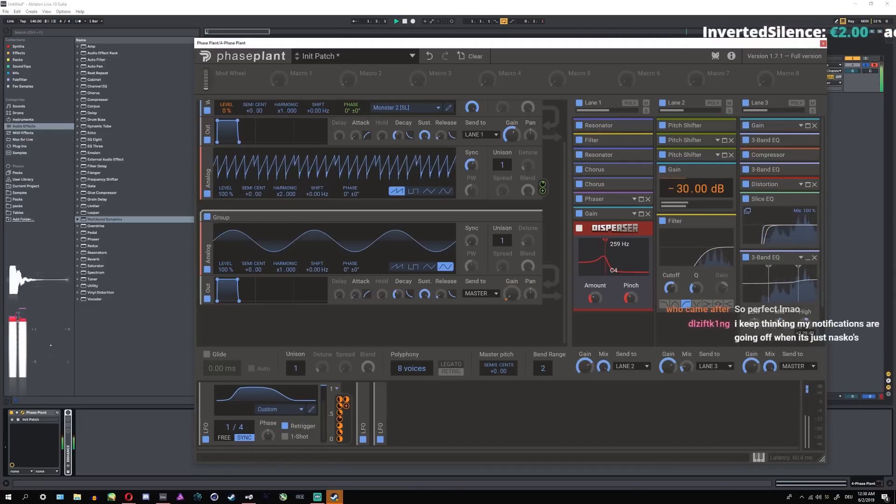
- Set the LFO modulation of the sine group's output gain to about 61% while auditioning the patch
scroll(773, 308, "down", 2)
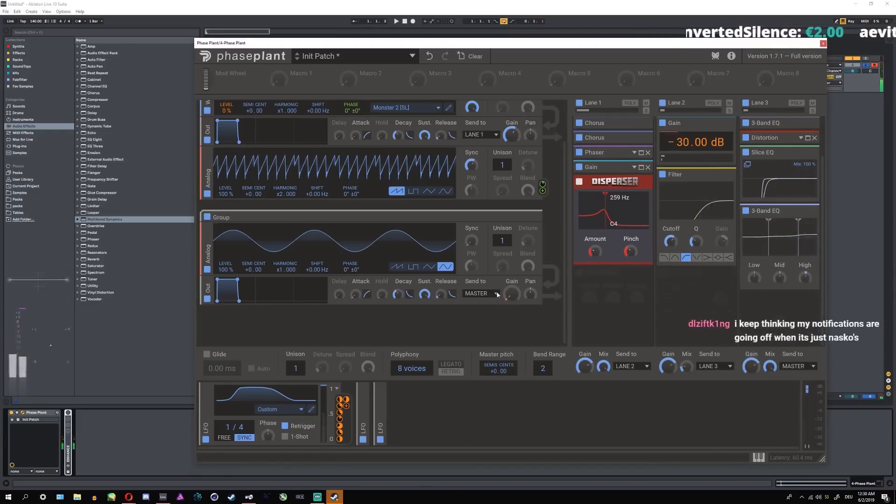
left_click_drag(514, 299, 512, 295)
key("space")
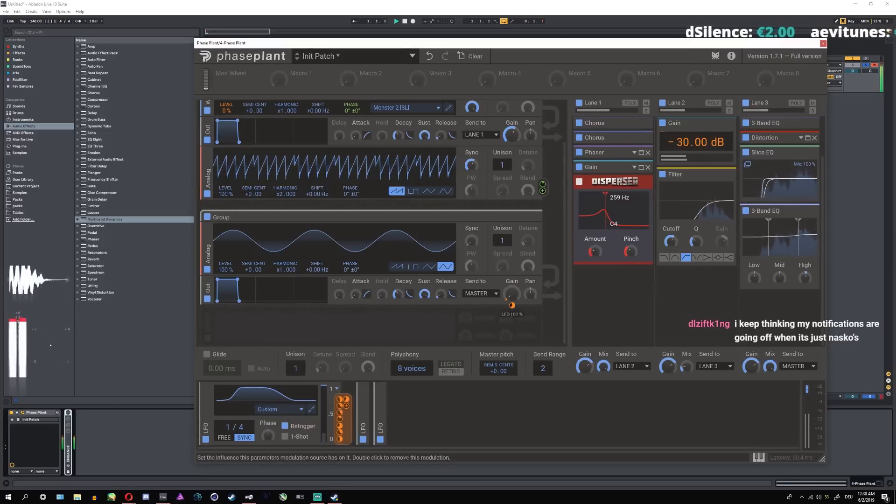
key("space")
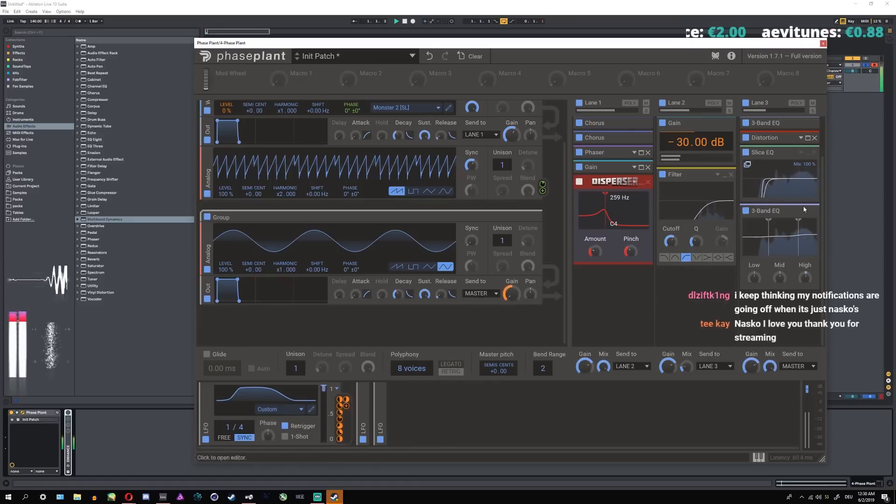
scroll(690, 248, "up", 2)
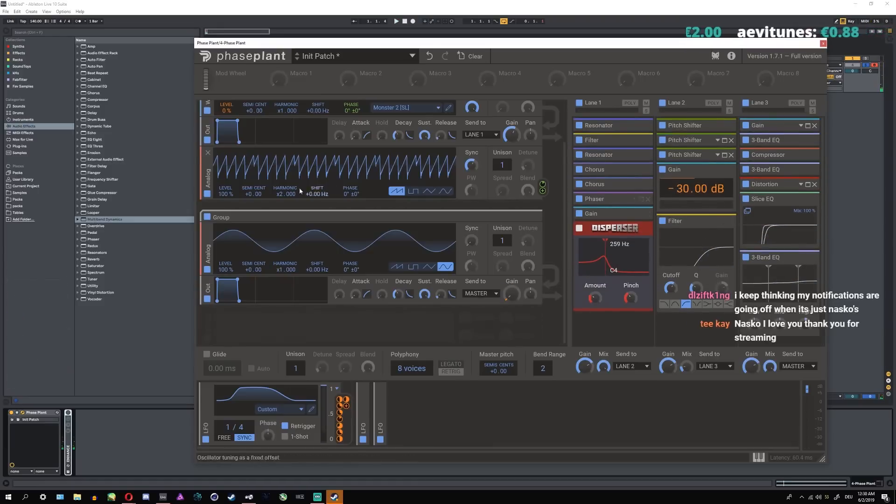
- Add the IL WaveShaper effect after Phase Plant and round off the upper end of its shaping curve during playback
left_click(19, 53)
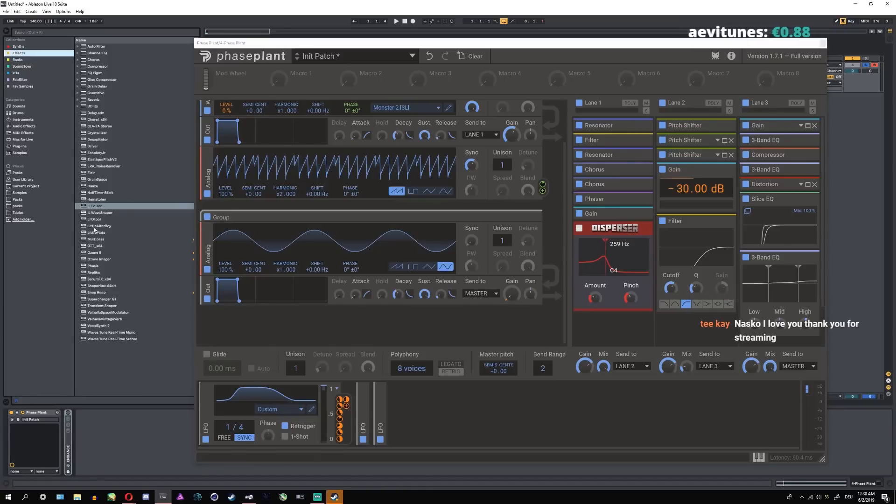
double_click(99, 212)
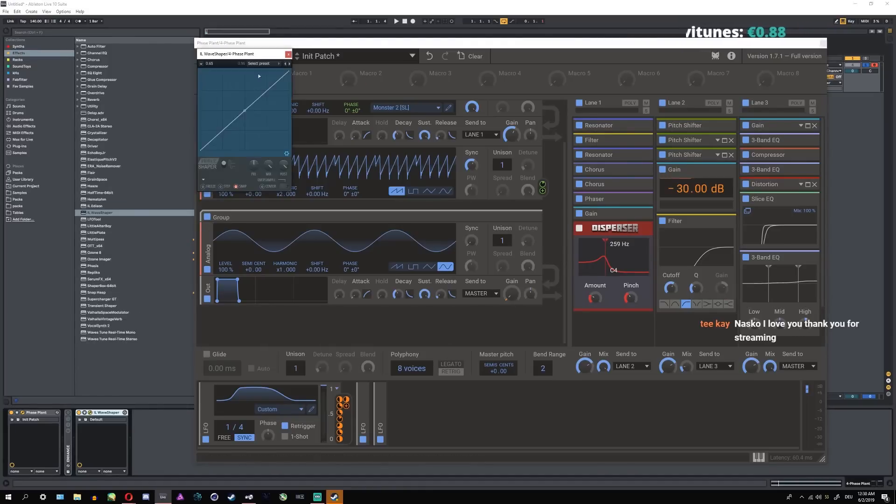
key("space")
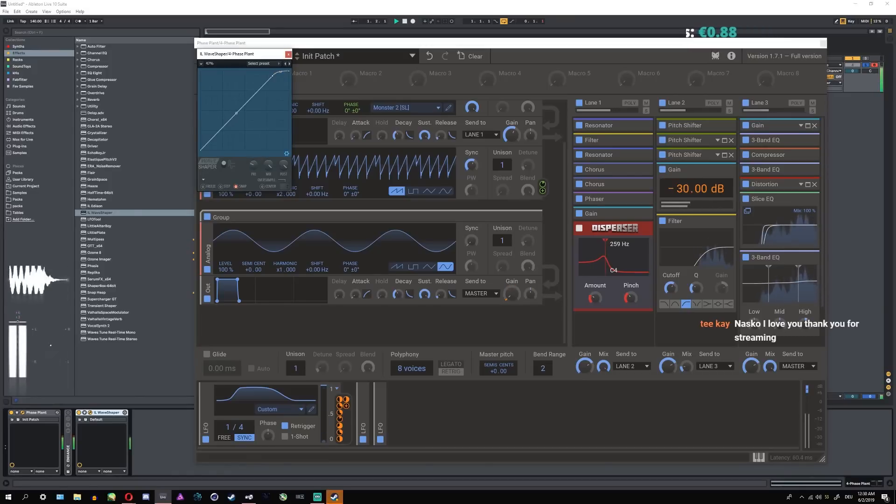
- Move the Phase Plant window clear of IL WaveShaper, adjust WaveShaper's pre gain, close its window and move Phase Plant back
left_click(512, 305)
left_click_drag(448, 43, 623, 62)
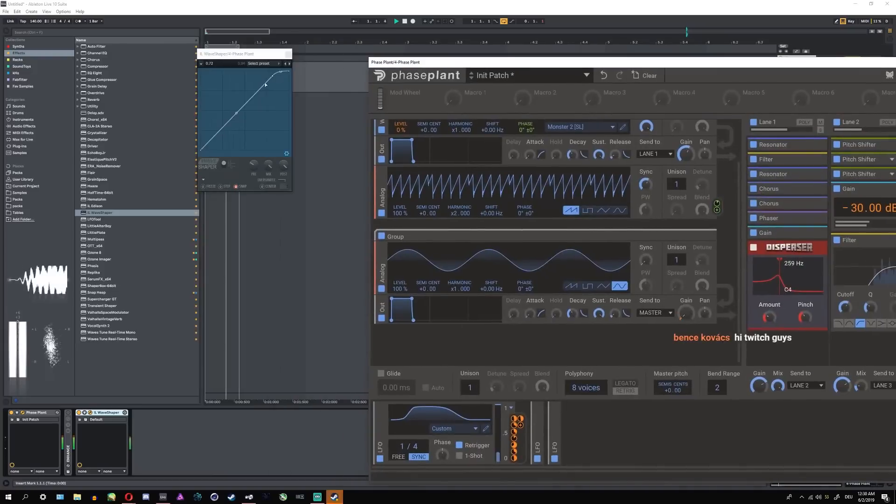
left_click_drag(253, 165, 253, 156)
key("space")
left_click(288, 54)
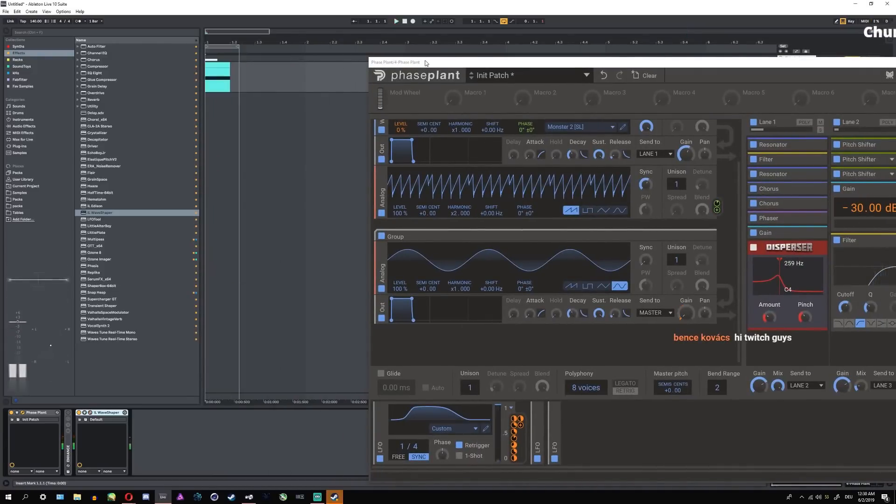
left_click_drag(425, 62, 228, 41)
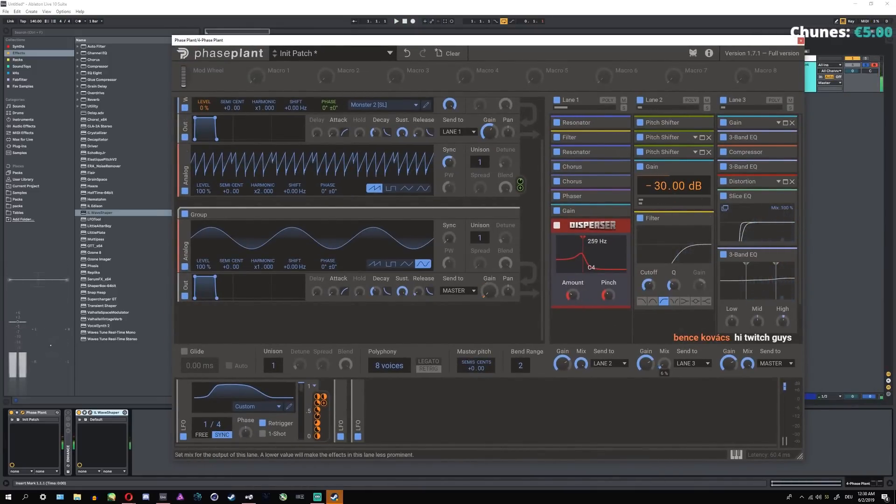
- Adjust Lane 2's output mix and lower Lane 3's output mix while auditioning the patch
left_click_drag(665, 363, 665, 365)
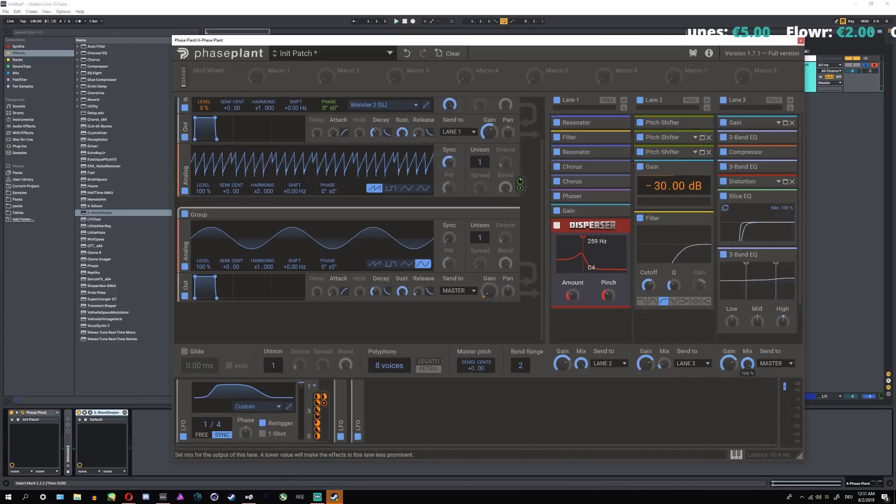
double_click(747, 363)
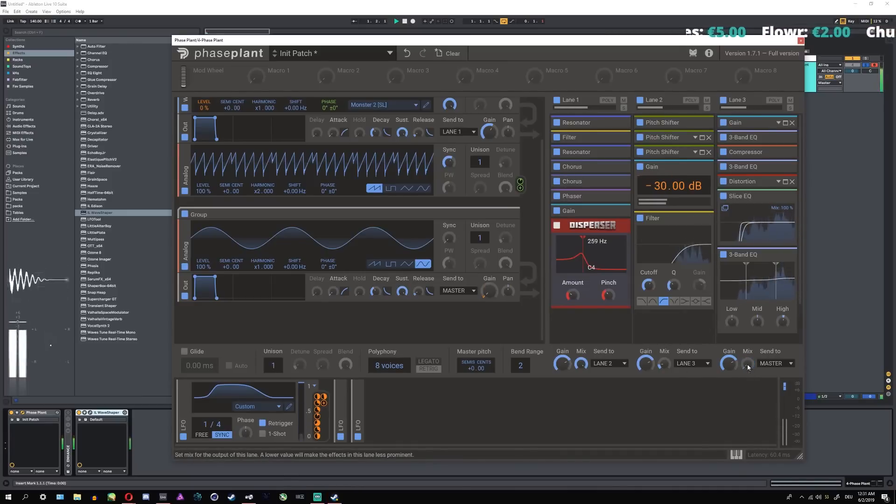
- Collapse the IL WaveShaper device and expand the ENHANCE rack in the device chain
left_click(84, 413)
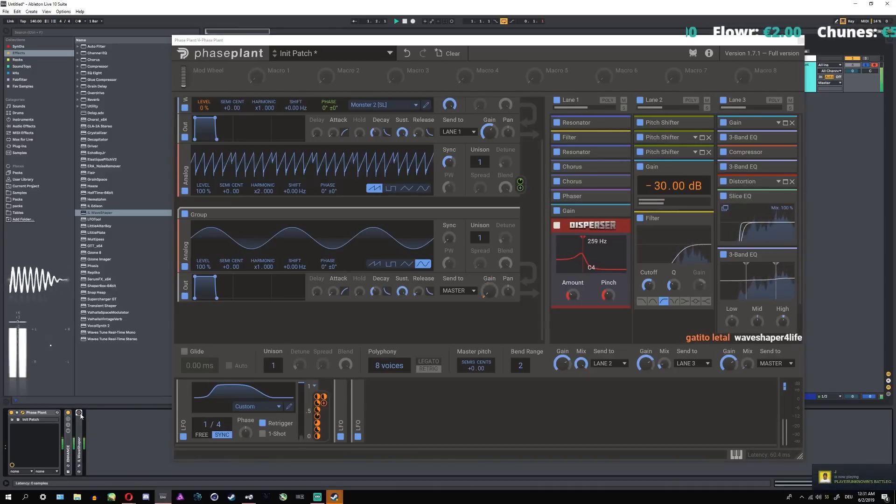
double_click(68, 443)
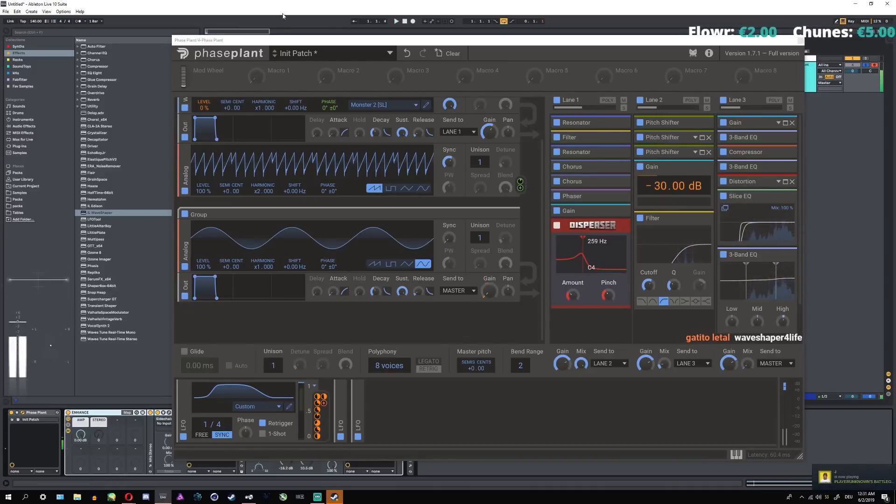
- Adjust the low and mid bands of FabFilter Pro-MB in the ENHANCE rack during playback, then close it and collapse the rack
left_click_drag(287, 41, 490, 33)
left_click(169, 413)
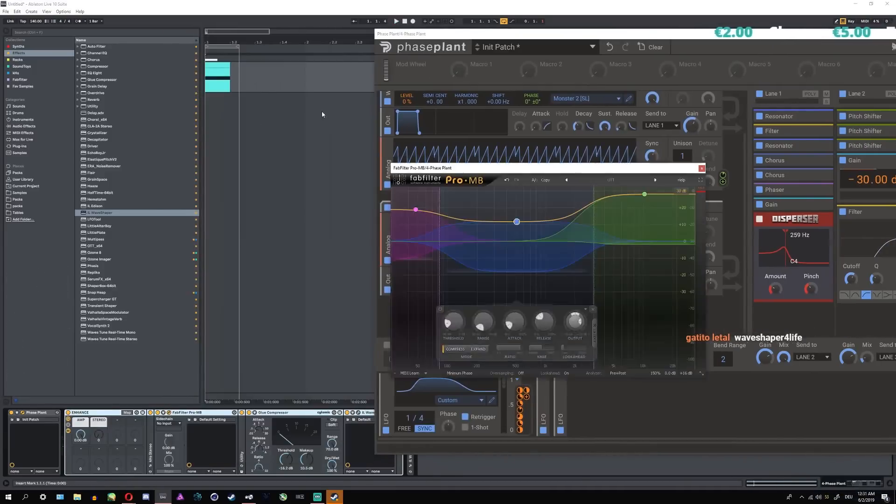
key("space")
left_click_drag(416, 210, 417, 224)
left_click_drag(517, 224, 516, 219)
left_click(701, 169)
key("space")
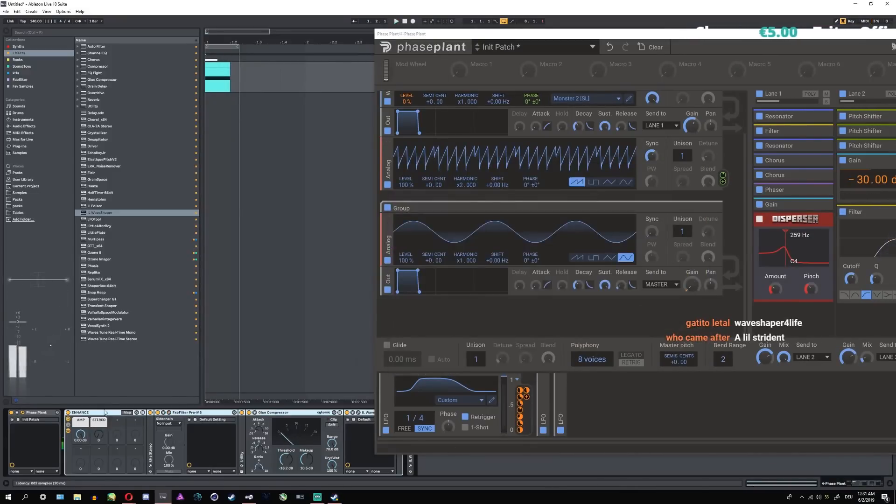
double_click(106, 413)
left_click_drag(516, 32, 339, 35)
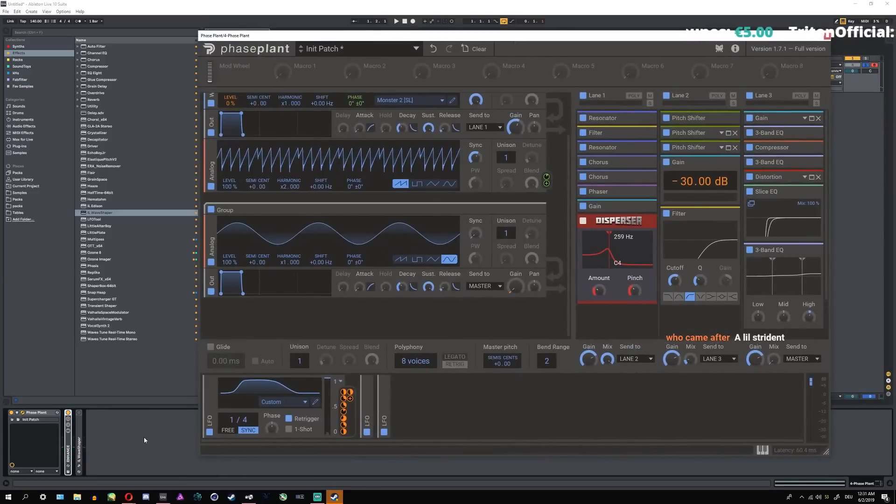
- Switch to Streamlabs OBS, select the Phaseplant scene and return to Phase Plant in Ableton Live
left_click(334, 496)
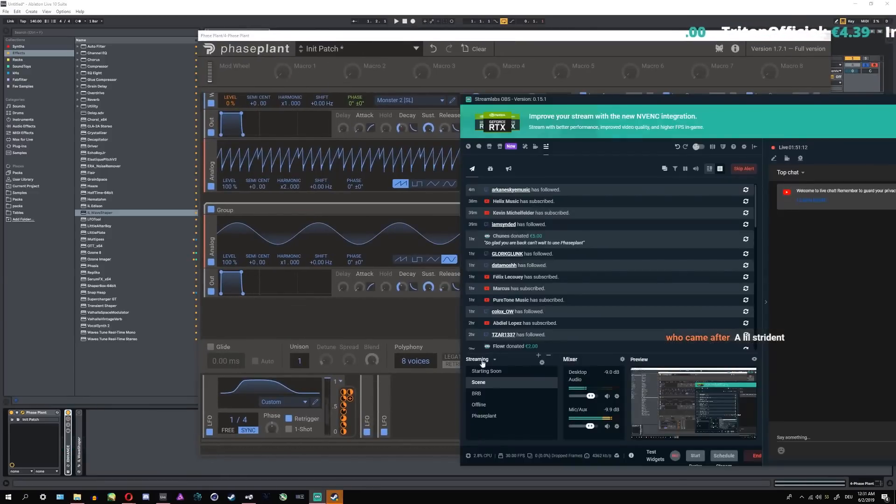
left_click(485, 416)
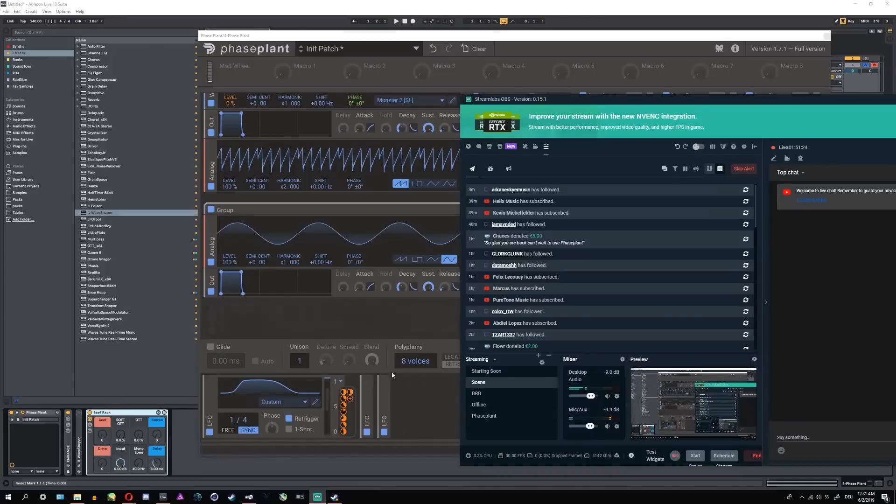
left_click(392, 375)
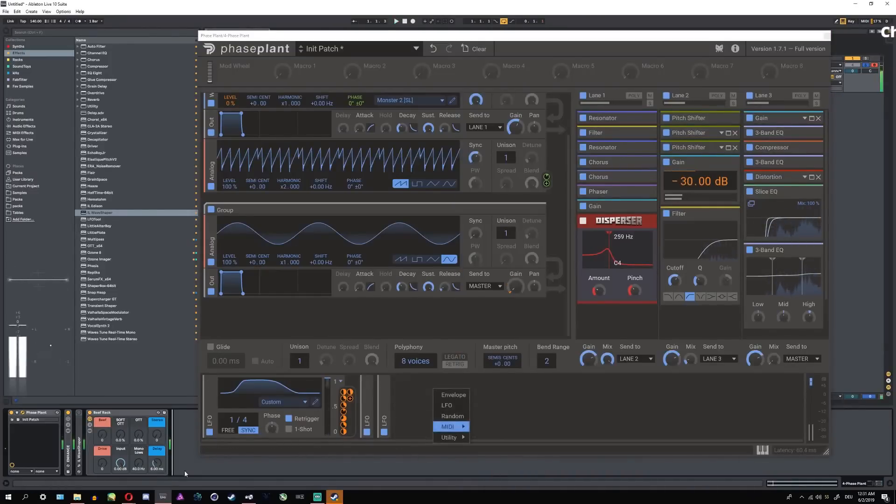
- Try the Beef Rack after IL WaveShaper with raised Beef and OTT amounts and Input at -13.0 dB, then delete the rack
left_click(106, 432)
left_click(69, 413)
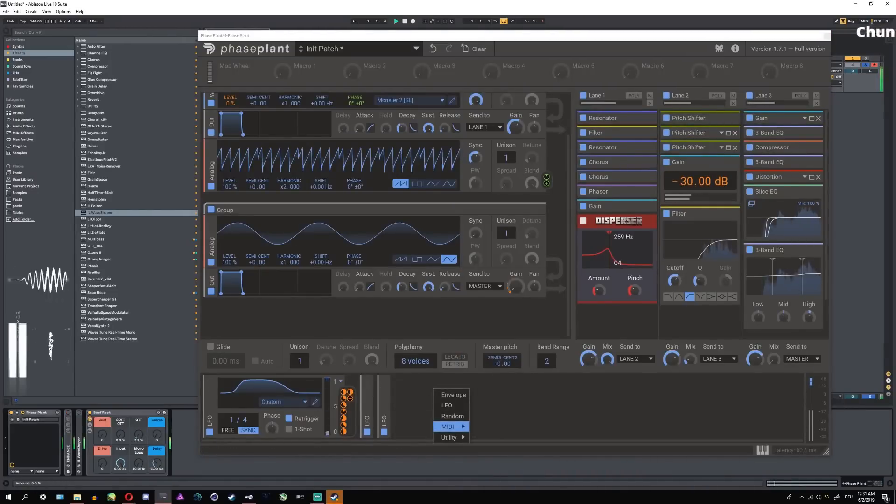
left_click_drag(103, 435, 139, 419)
left_click(130, 415)
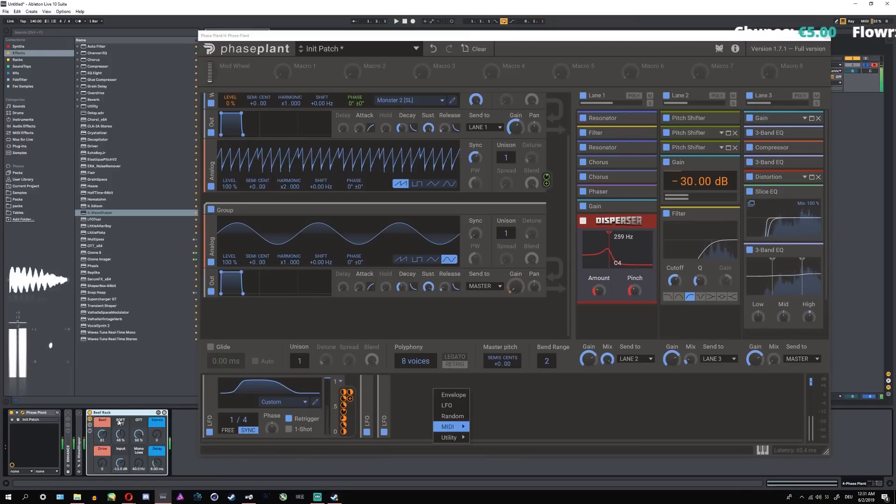
key("Delete")
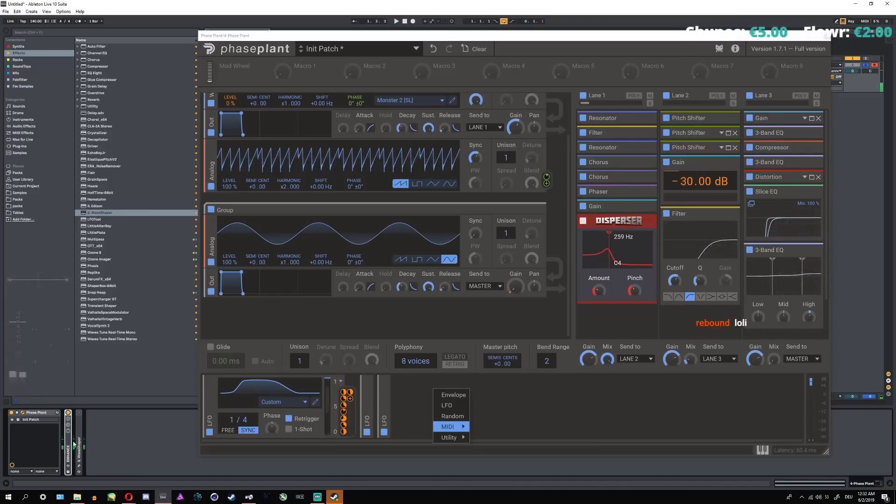
- Expand the ENHANCE rack to check its devices during playback, then collapse it again
left_click(69, 413)
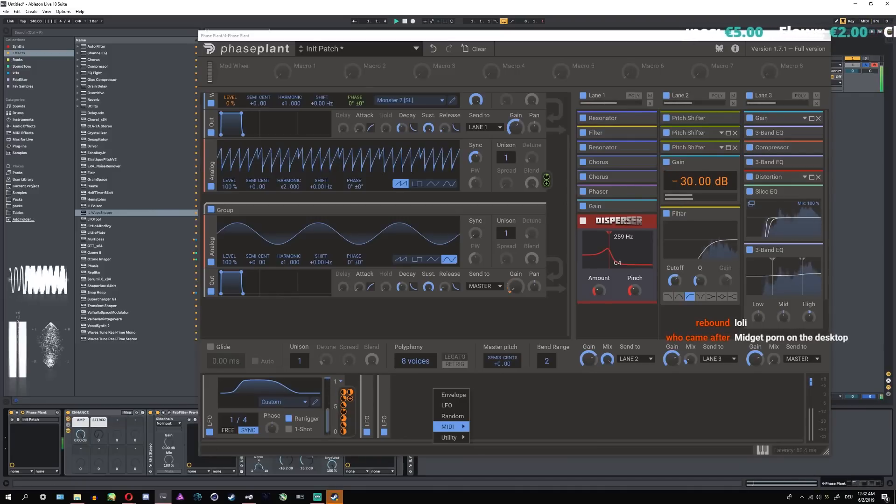
mouse_move(317, 37)
left_mouse_down()
mouse_move(342, 29)
mouse_move(327, 40)
left_mouse_up()
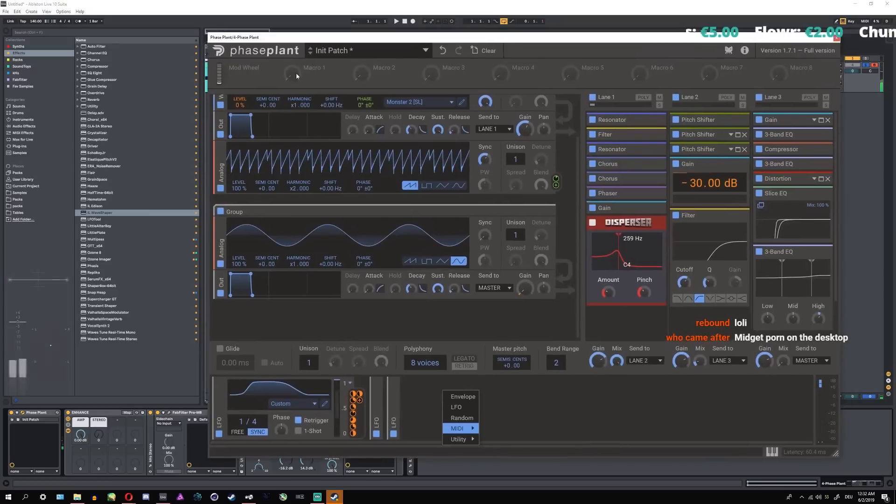
left_click(68, 412)
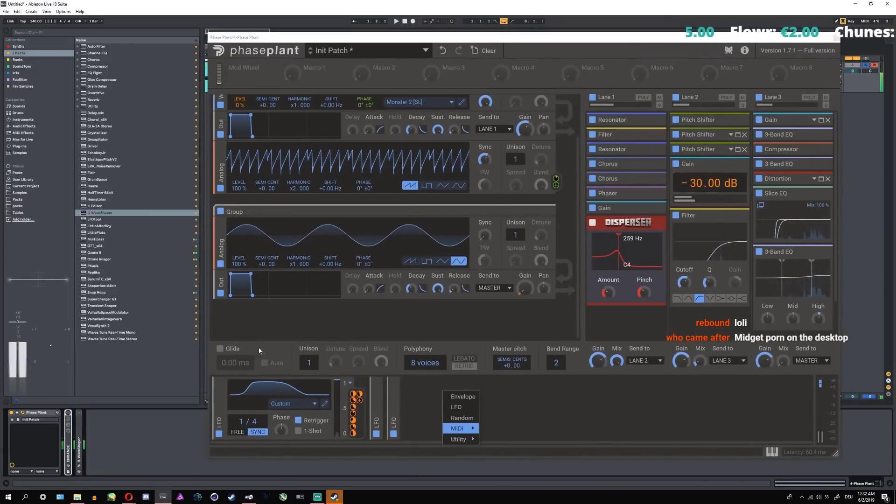
- Reset Lane 3's output mix to full and audition the patch
double_click(787, 359)
key("space")
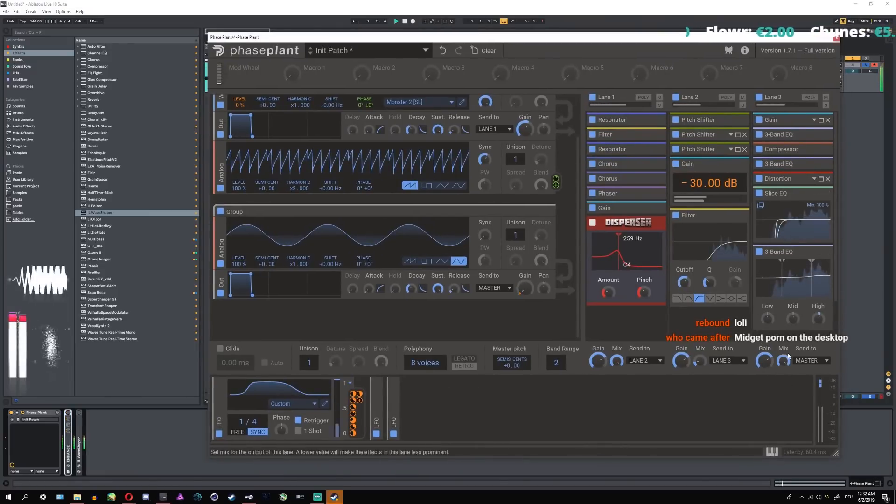
key("space")
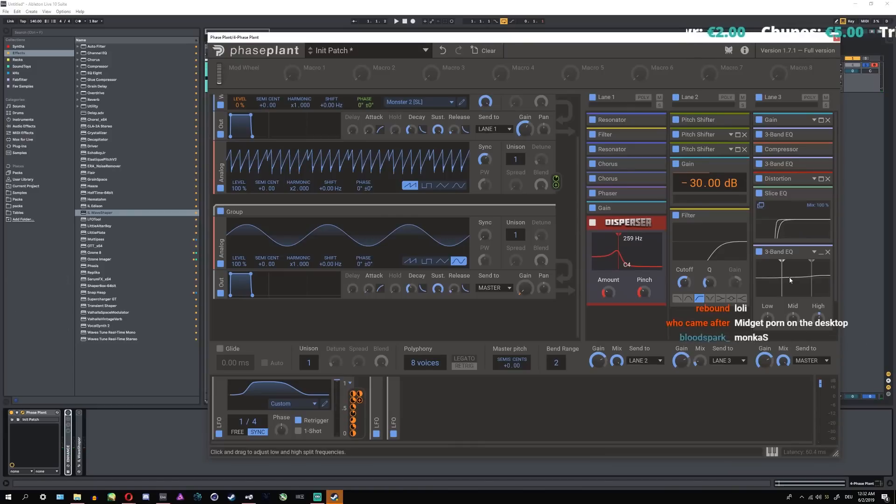
key("space")
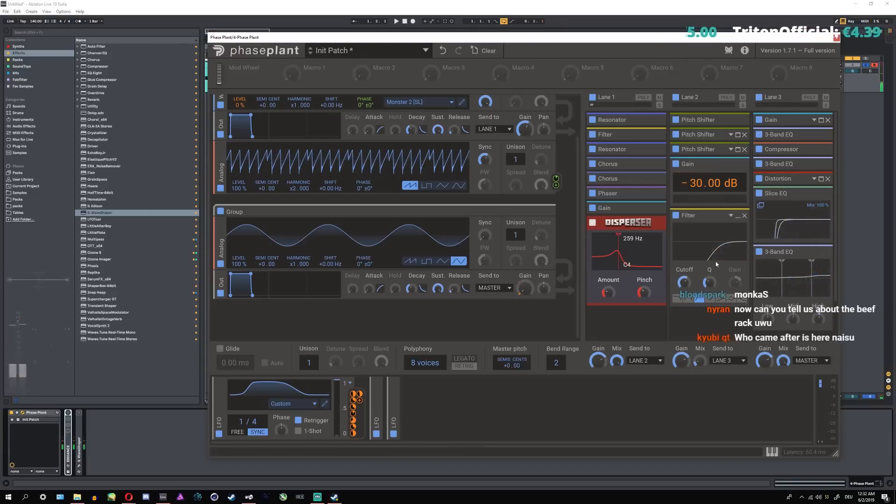
- Vary how strongly the Bass group's saw oscillator modulates the wavetable's phase while auditioning the patch
scroll(457, 235, "up", 2)
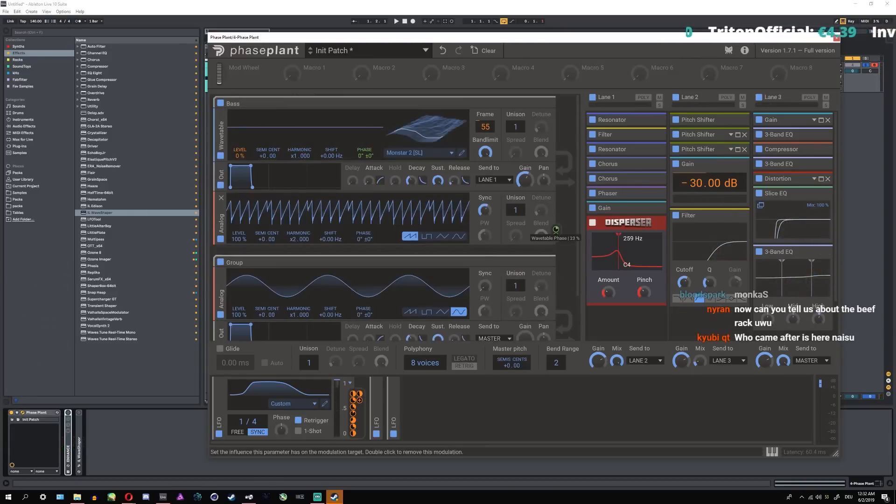
key("space")
left_click_drag(557, 232, 555, 230)
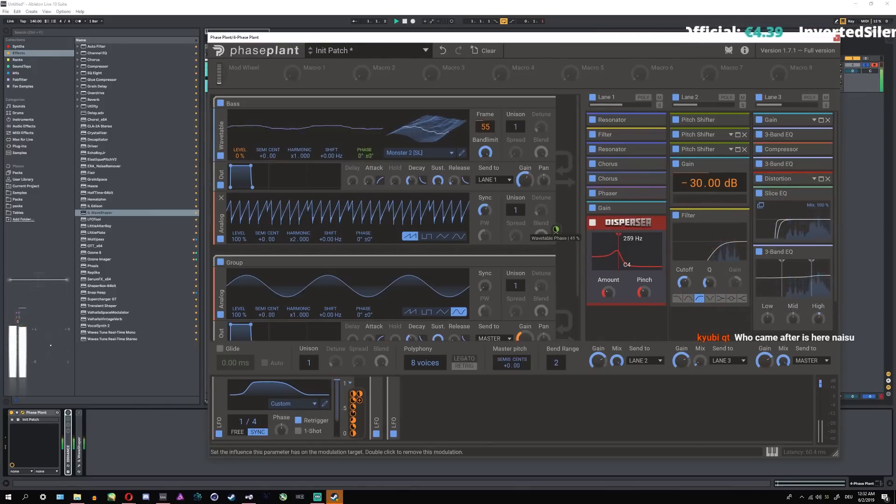
key("space")
left_click_drag(482, 207, 491, 194)
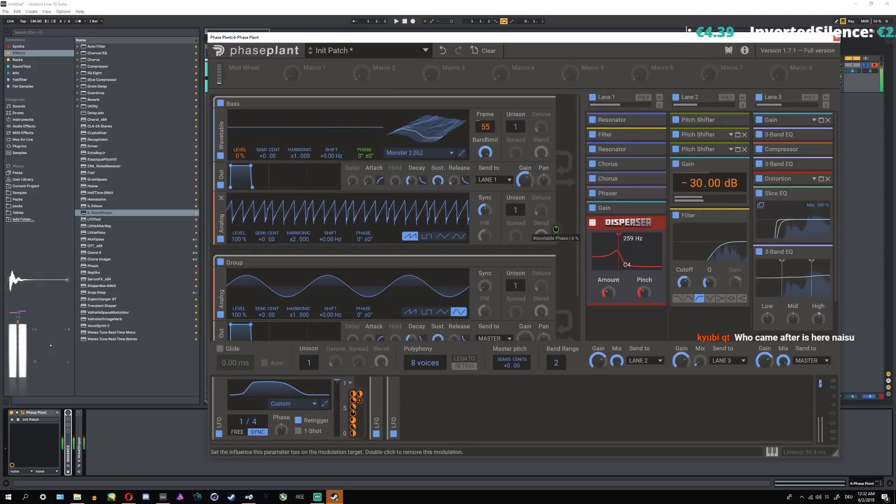
- Duplicate the Bass group's saw oscillator and route the copy to modulate the original saw's phase
left_click_drag(222, 215, 226, 260)
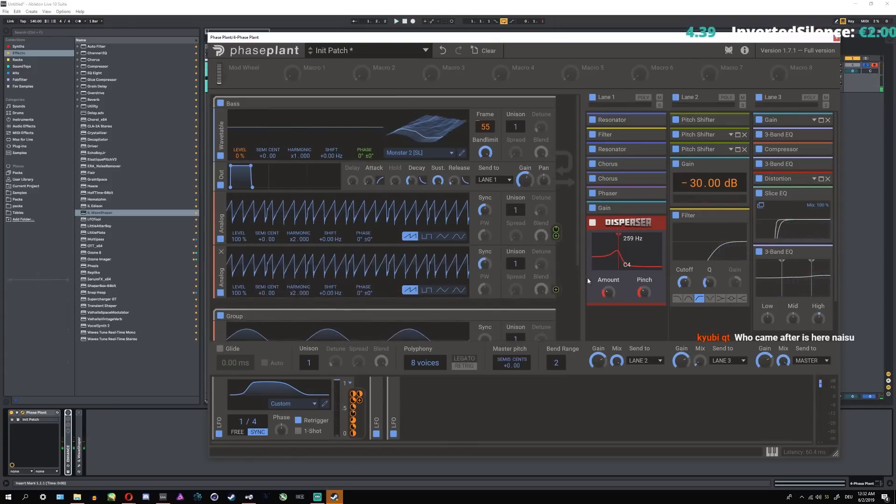
left_click(556, 289)
mouse_move(363, 246)
left_mouse_down()
mouse_move(363, 227)
mouse_move(363, 239)
left_mouse_up()
- Lower the second saw's sync multiplier during playback and set the Bass wavetable's frame to 88
key("space")
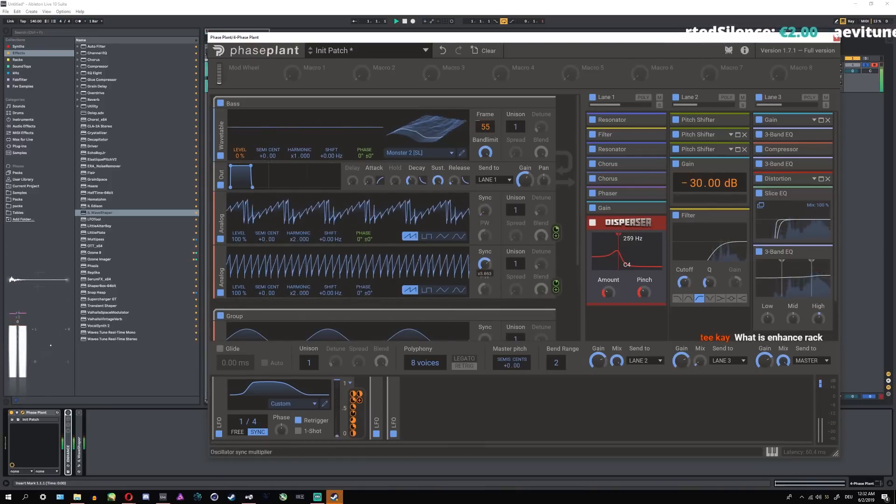
left_click_drag(484, 264, 484, 254)
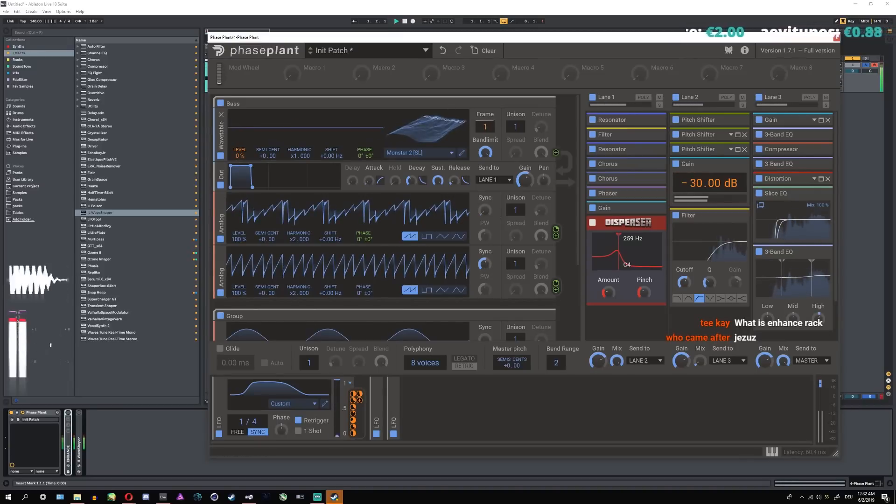
key("space")
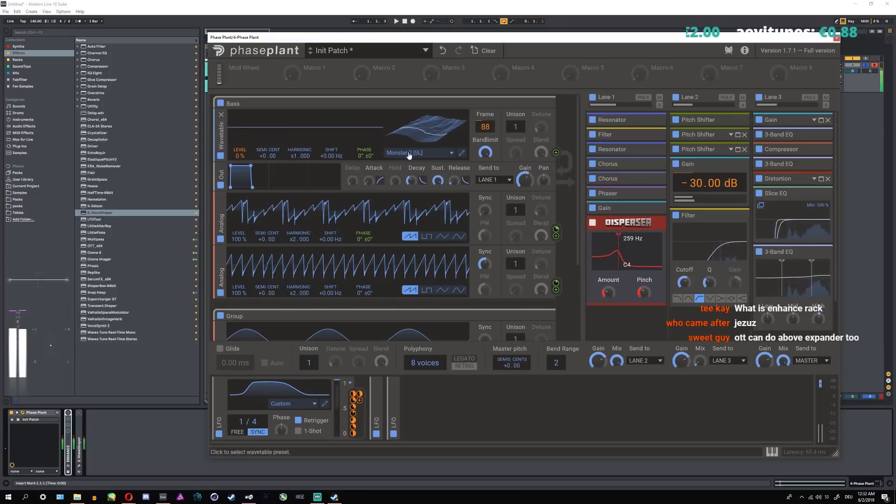
- Load the DirtySaw wavetable from the Digital user folder into the Bass wavetable oscillator and set its frame to 42
left_click(408, 151)
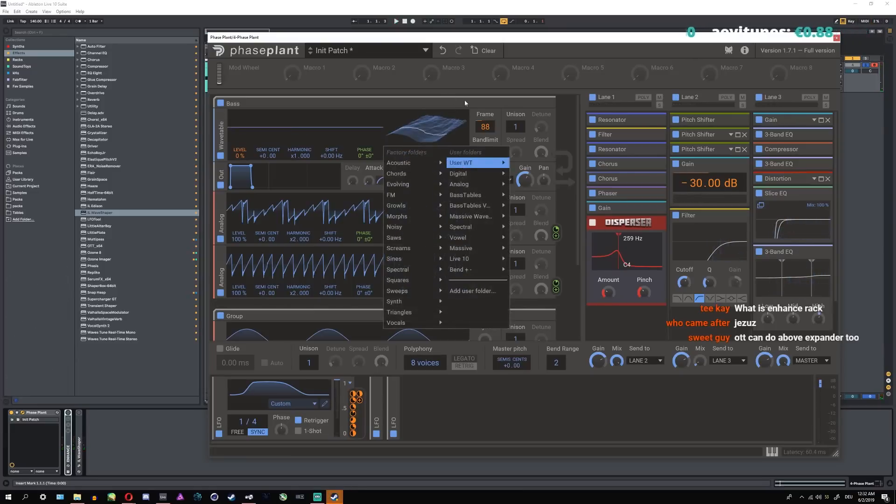
mouse_move(462, 184)
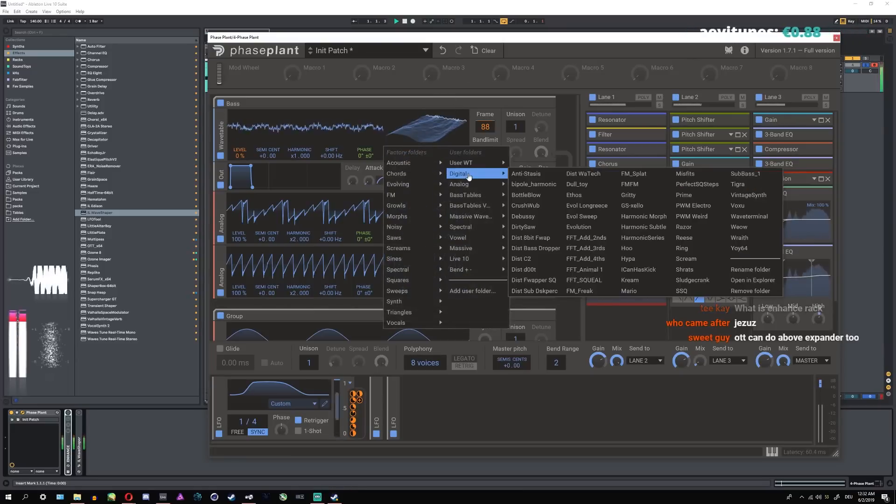
left_click(544, 227)
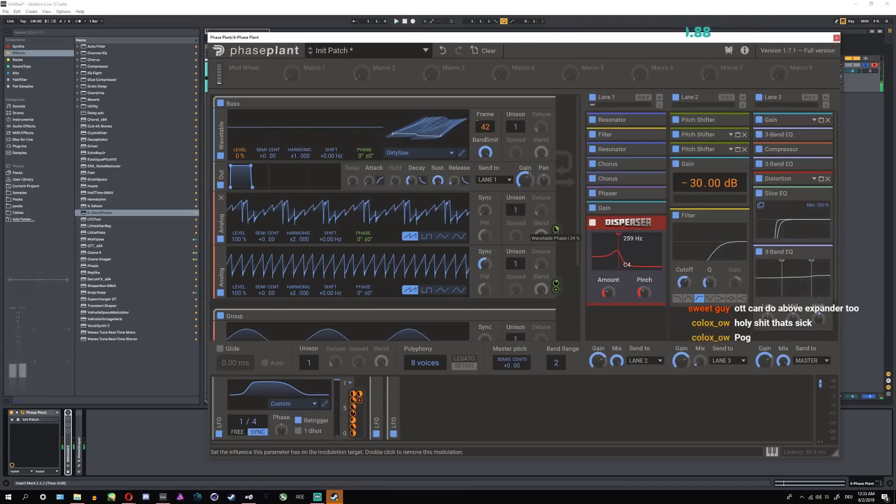
- Readjust the phase modulation amounts of both Bass saw oscillators and the second saw's sync multiplier during playback
left_click_drag(556, 230, 555, 225)
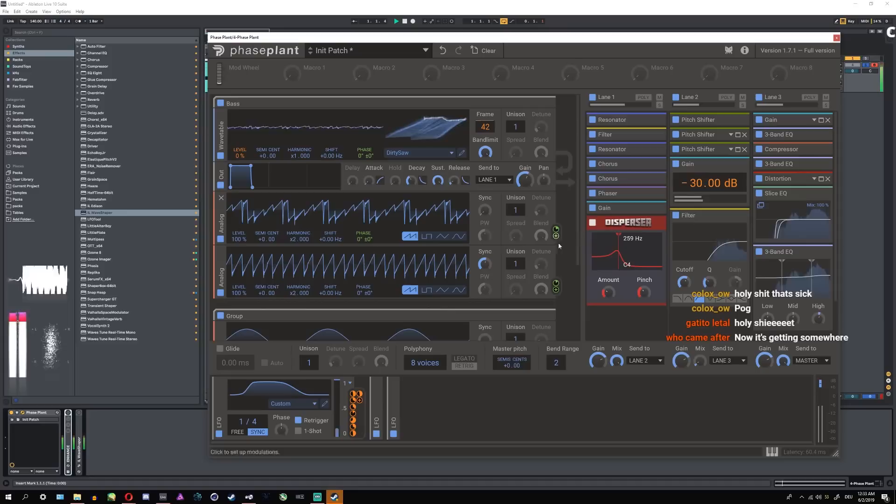
left_click_drag(555, 282, 556, 290)
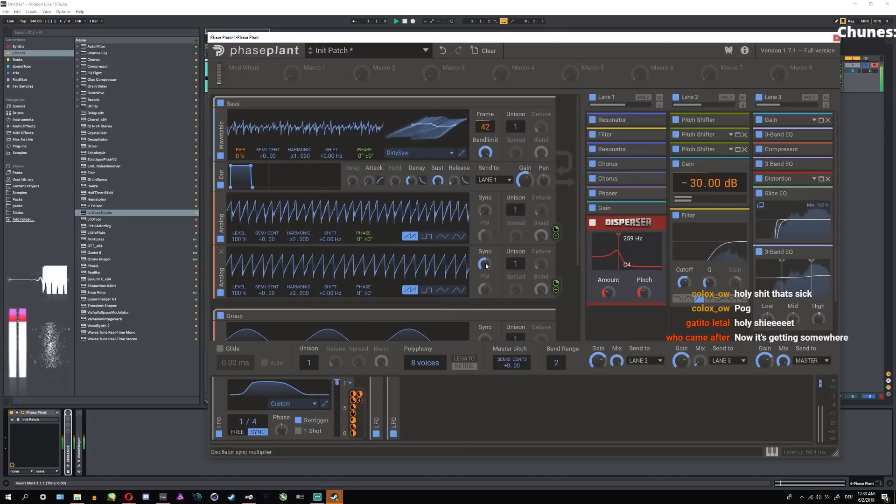
left_click_drag(484, 264, 485, 260)
- Apply a Comb Filter with 180° phase and a reduced mix to the DirtySaw wavetable in the wavetable editor
left_click(461, 153)
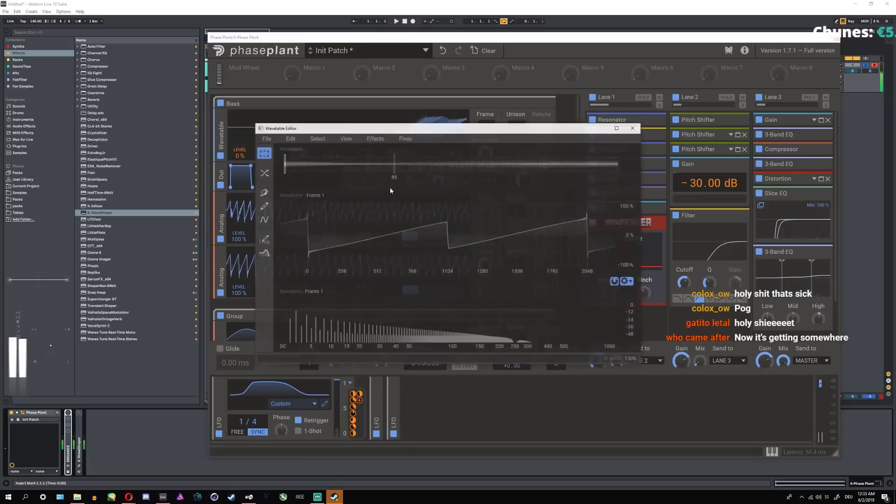
left_click(369, 138)
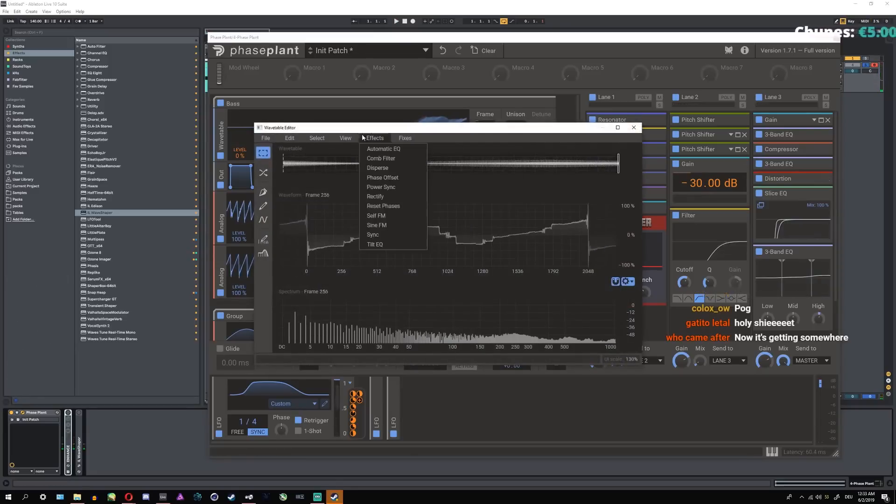
left_click(377, 159)
left_click_drag(452, 129, 755, 192)
left_click_drag(522, 38, 450, 32)
key("space")
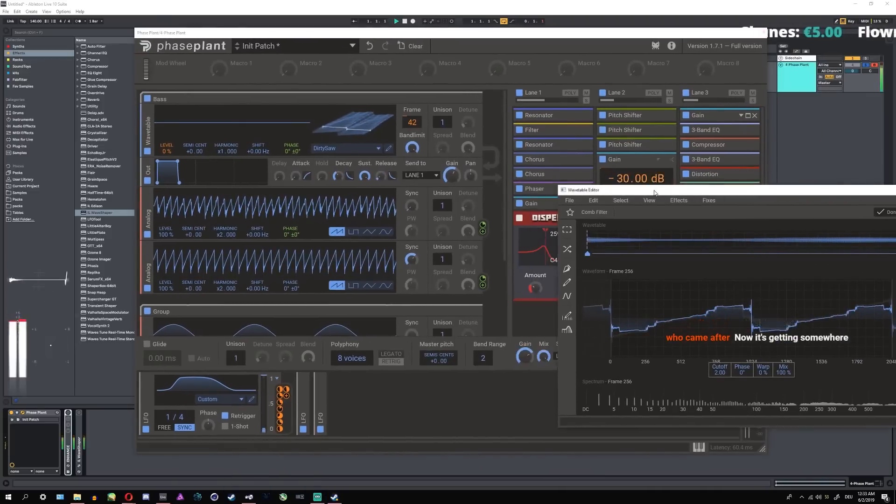
left_click_drag(654, 191, 388, 126)
left_click_drag(476, 307, 476, 262)
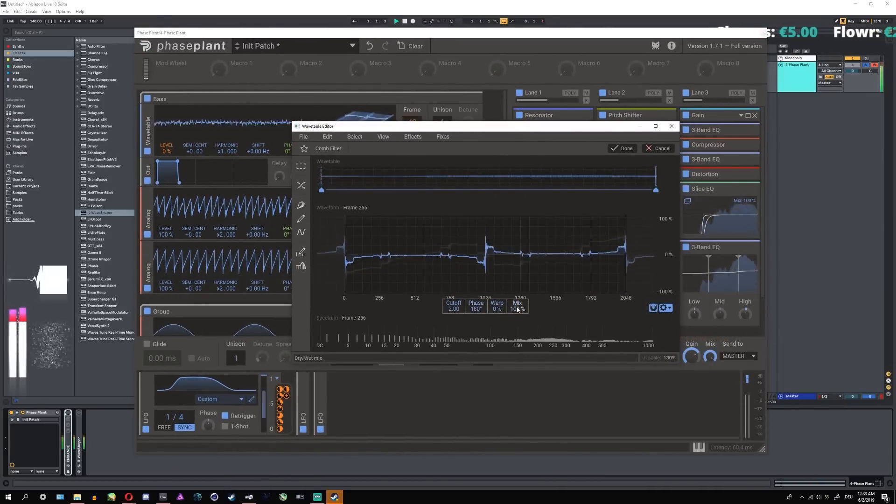
mouse_move(517, 308)
left_mouse_down()
mouse_move(517, 359)
mouse_move(517, 310)
mouse_move(517, 322)
left_mouse_up()
left_click(622, 148)
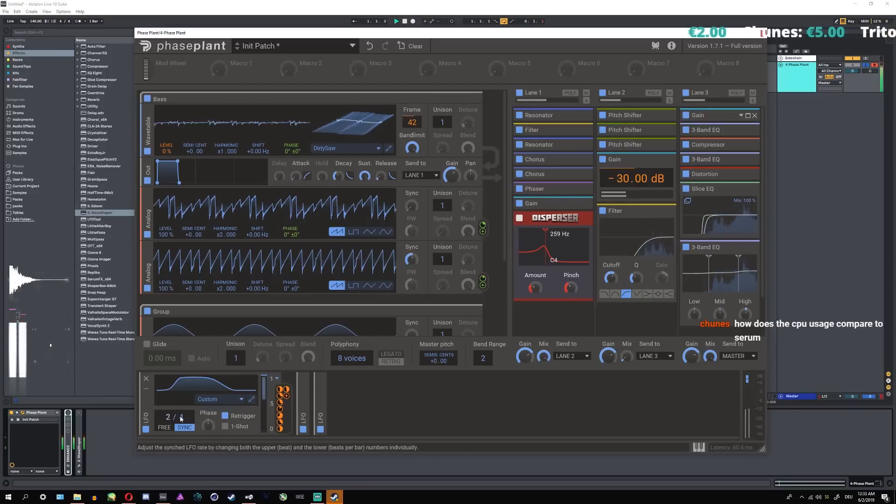
- Set the first LFO's synced rate to 2/8 and assign Macro 1 to modulate that rate with a strong negative amount
key("space")
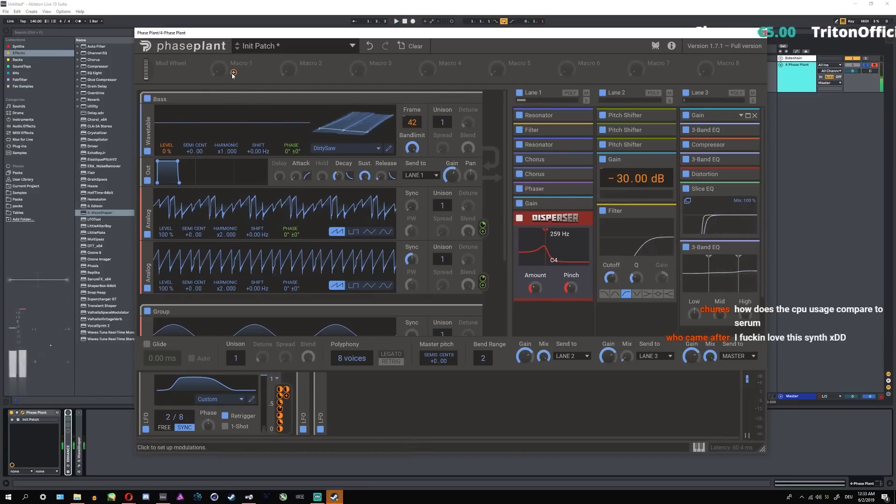
left_click(233, 72)
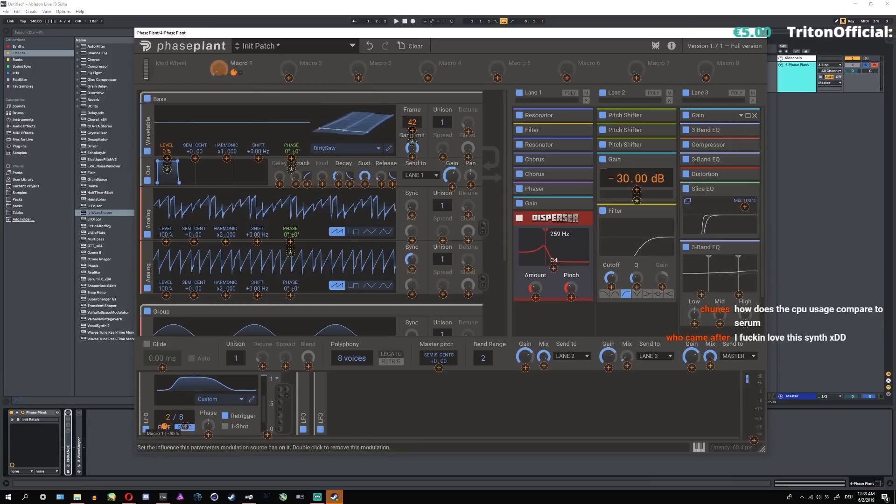
left_click(350, 422)
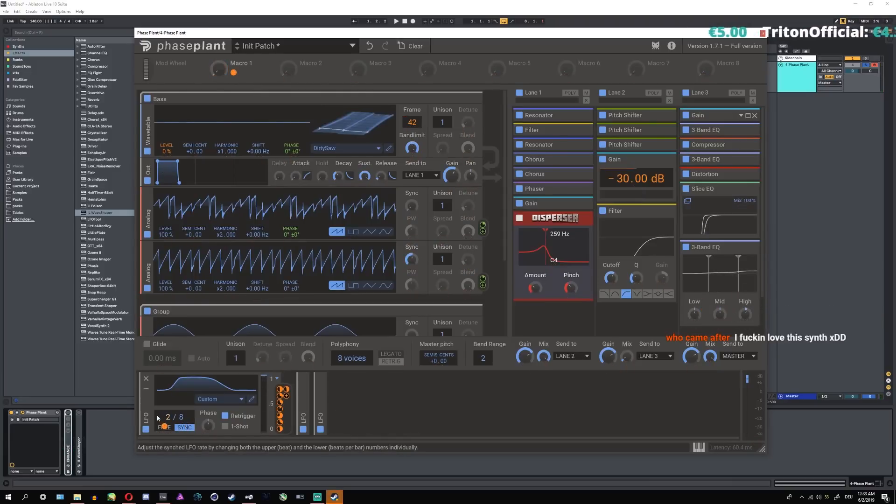
- Audition the bass during playback with Macro 1 raised to 100%
key("space")
left_click_drag(219, 70, 219, 14)
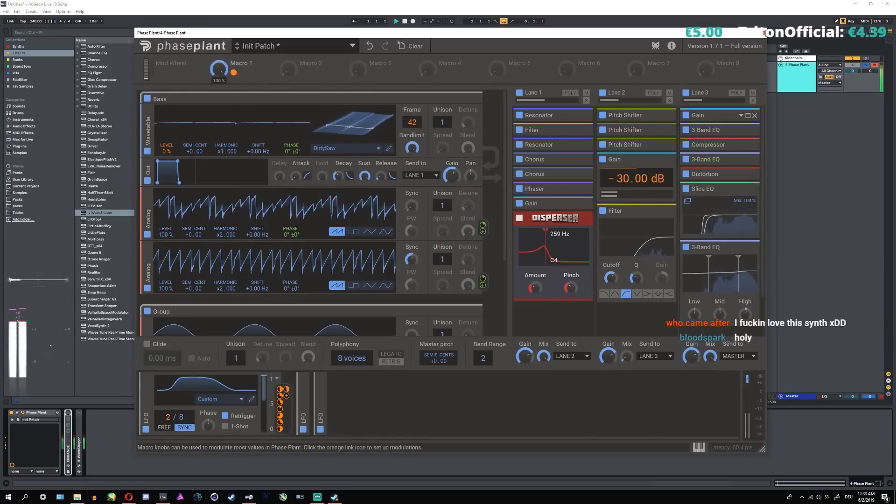
key("space")
- Extend the MIDI clip on the Phase Plant track to one full bar, loop that bar and consolidate it into one clip
key("ctrl+alt+p")
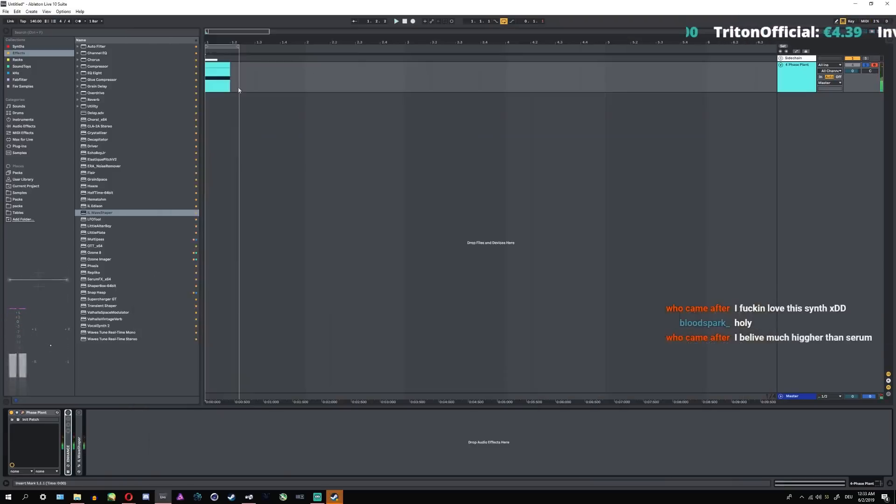
left_click_drag(230, 74, 305, 68)
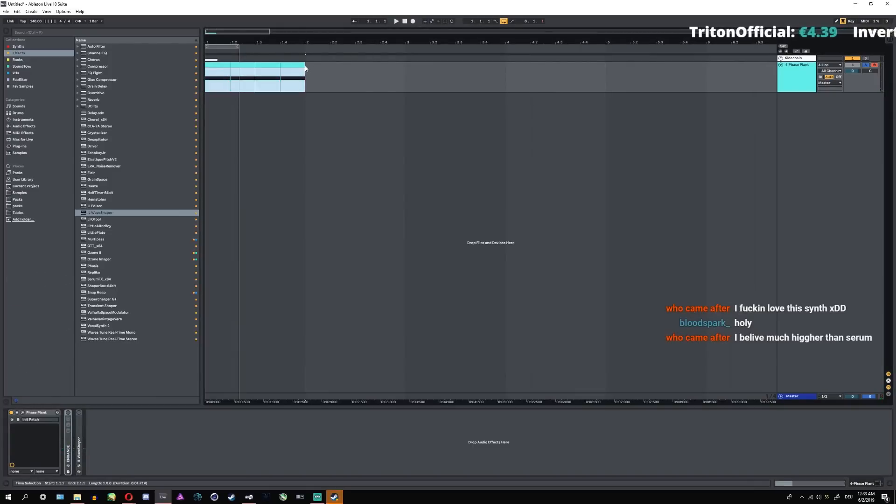
key("ctrl+l")
left_click_drag(207, 86, 308, 85)
key("ctrl+j")
- Sweep Macro 1 during playback, readjust its modulation amount on the first LFO's rate, and return the macro to zero
key("space")
double_click(788, 83)
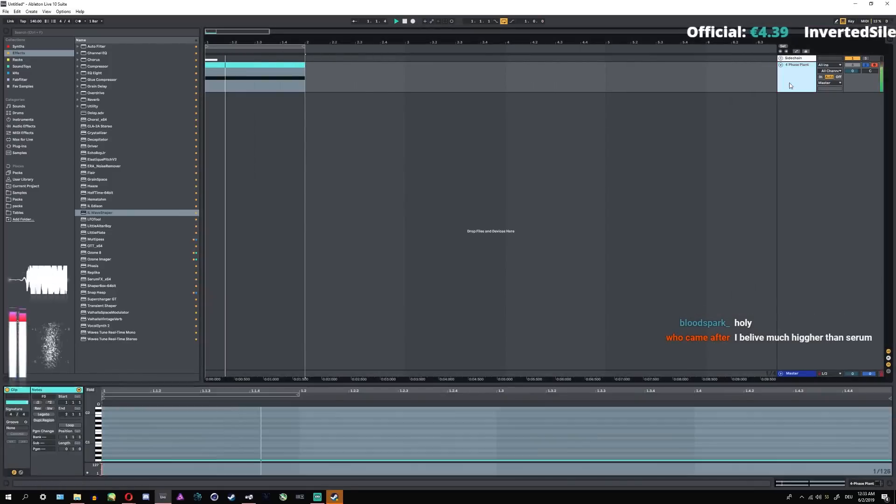
left_click(22, 412)
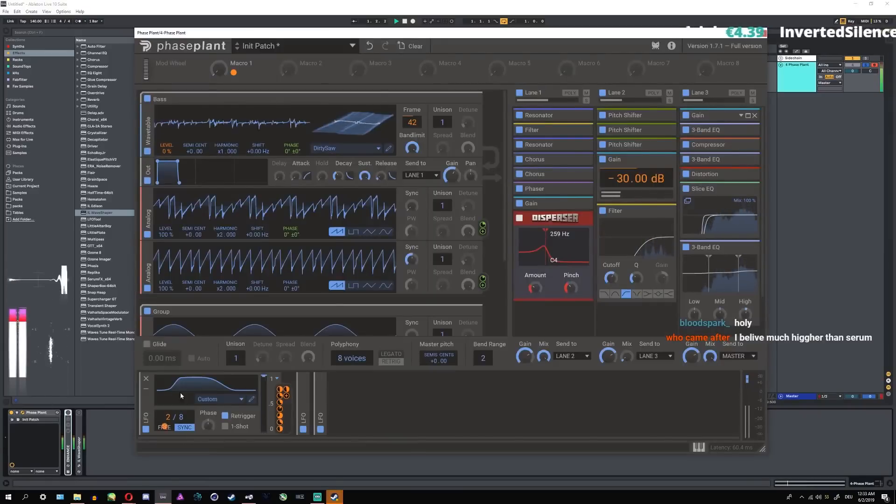
left_click_drag(219, 69, 219, 21)
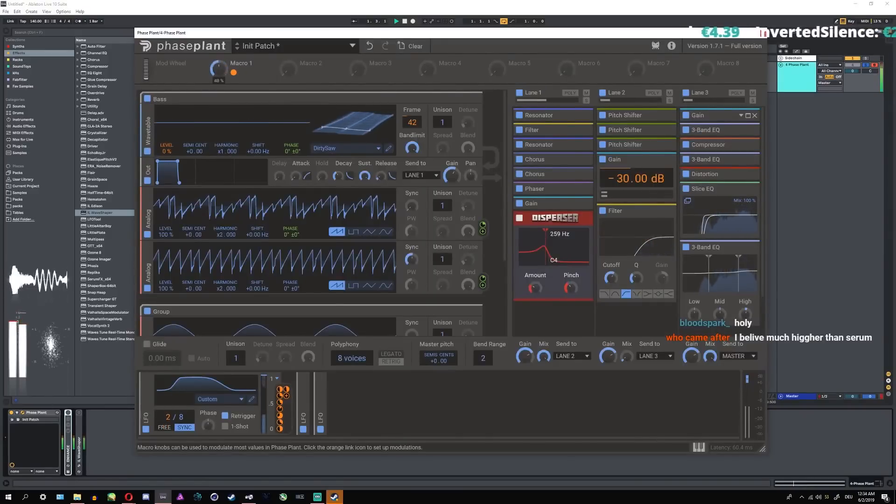
left_click_drag(164, 427, 164, 415)
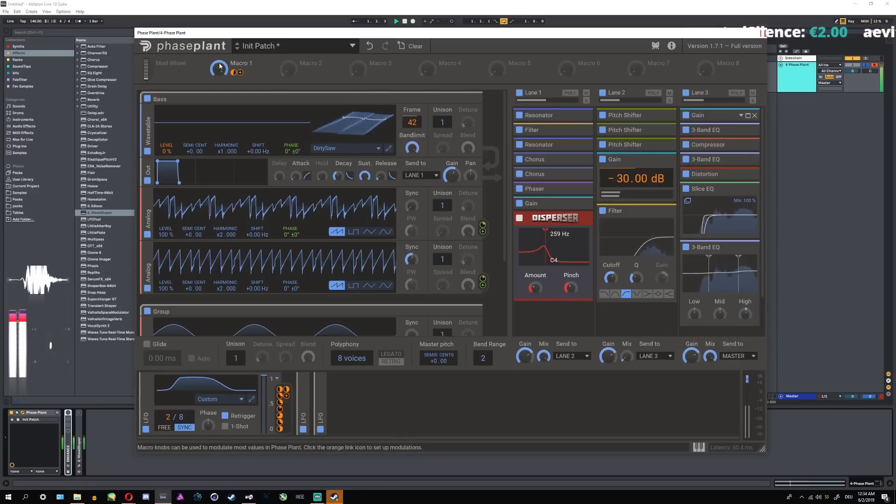
left_click_drag(219, 69, 222, 79)
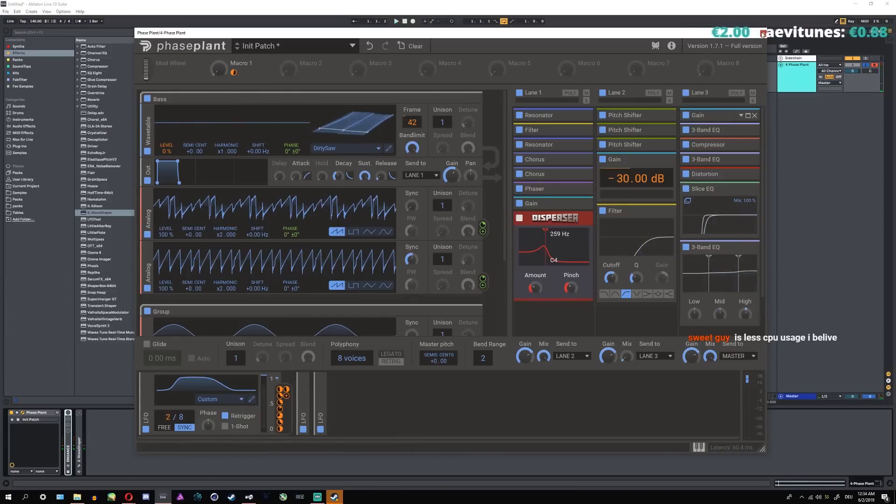
- Automate Macro 1 in the arrangement so it jumps to maximum for the clip's second beat, and play the loop
left_click(763, 33)
key("a")
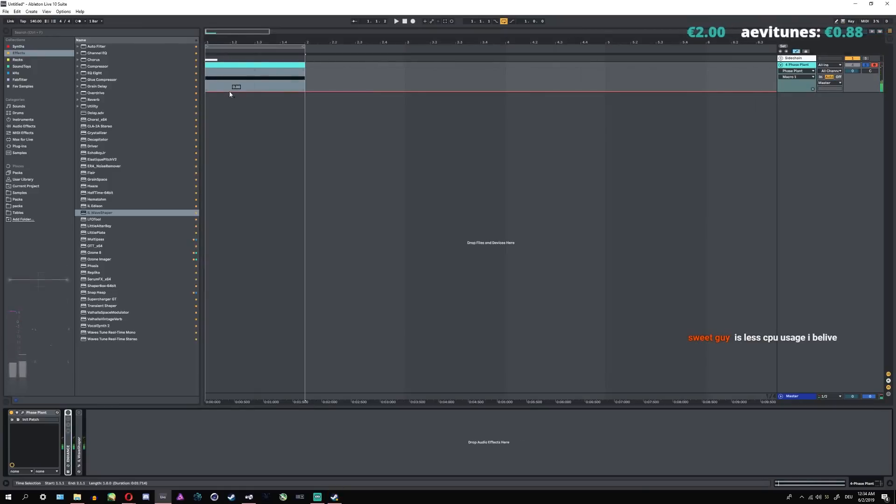
left_click_drag(229, 92, 255, 92)
left_click(215, 80)
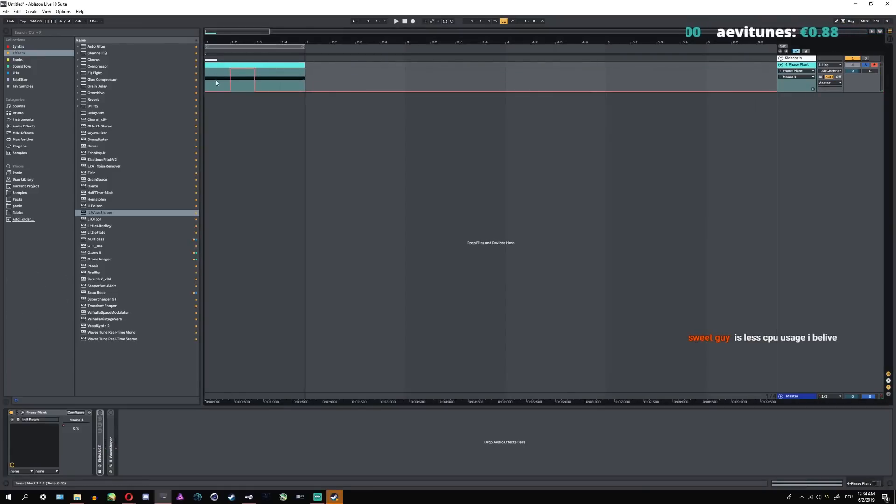
key("space")
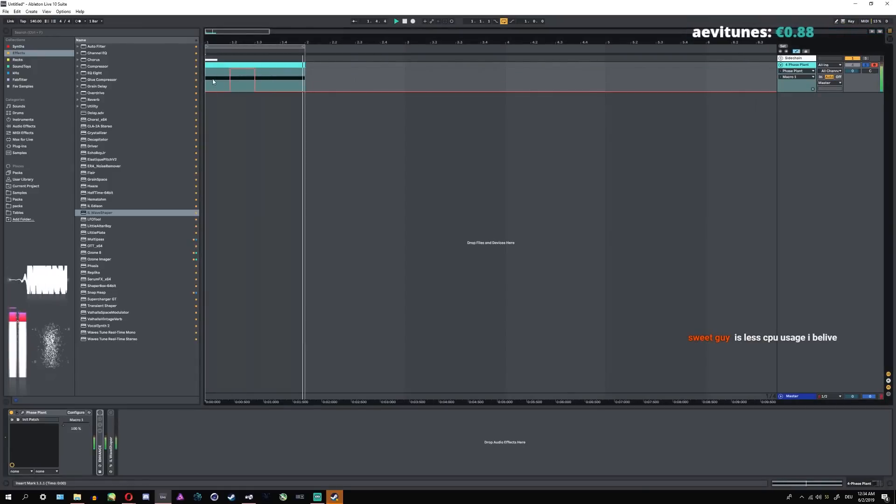
- Clear the Macro 1 automation over the clip and hide the automation lanes
left_click_drag(212, 82, 367, 86)
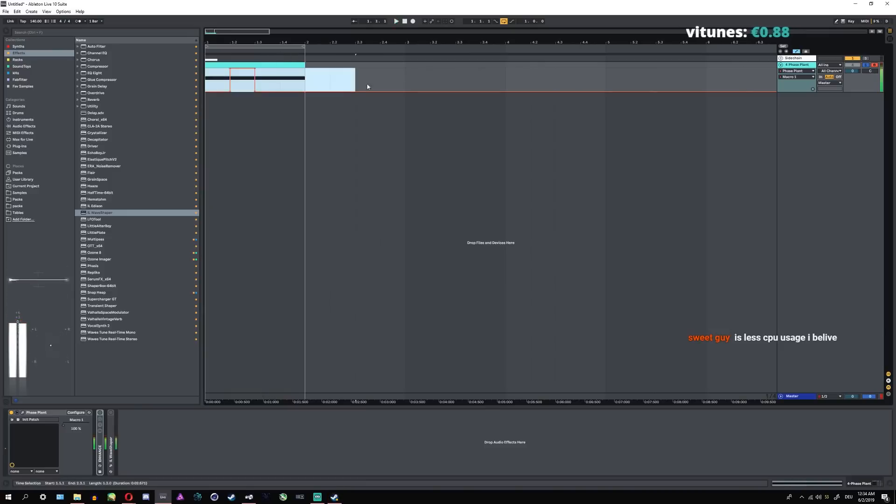
left_click(206, 86)
key("a")
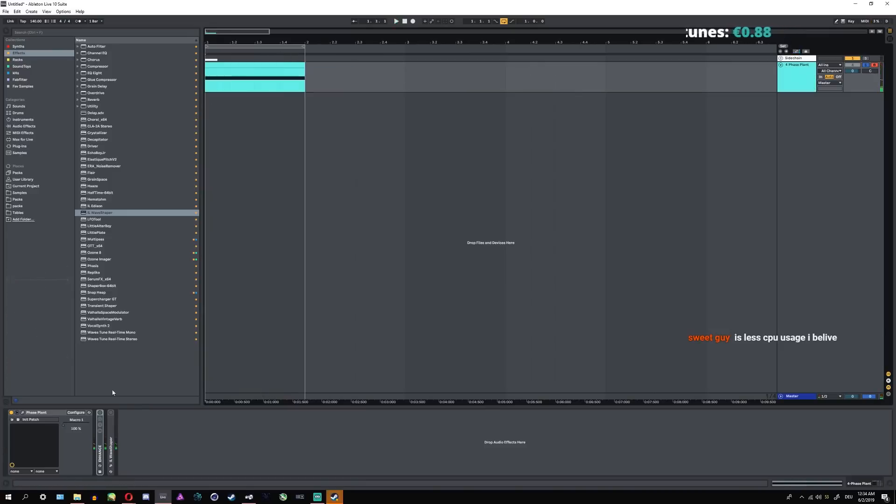
- Add another LFO in Phase Plant with a 4/4 synced rate and a Square waveform
left_click(22, 413)
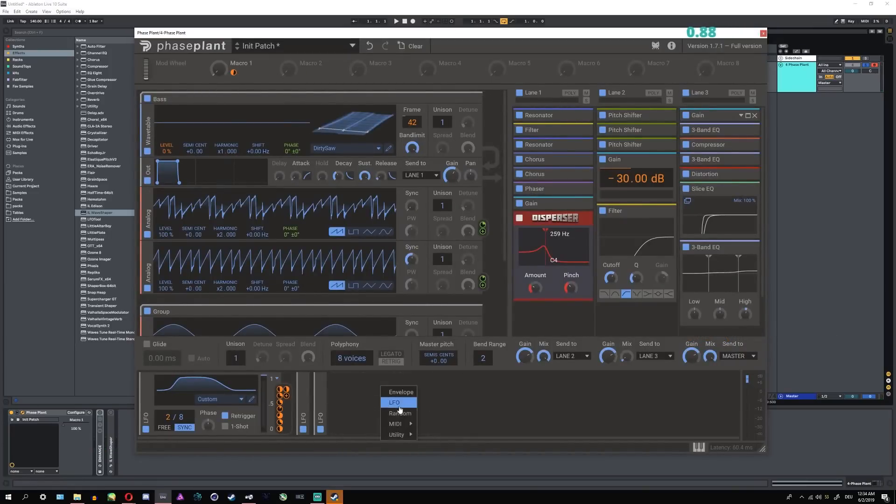
left_click(404, 402)
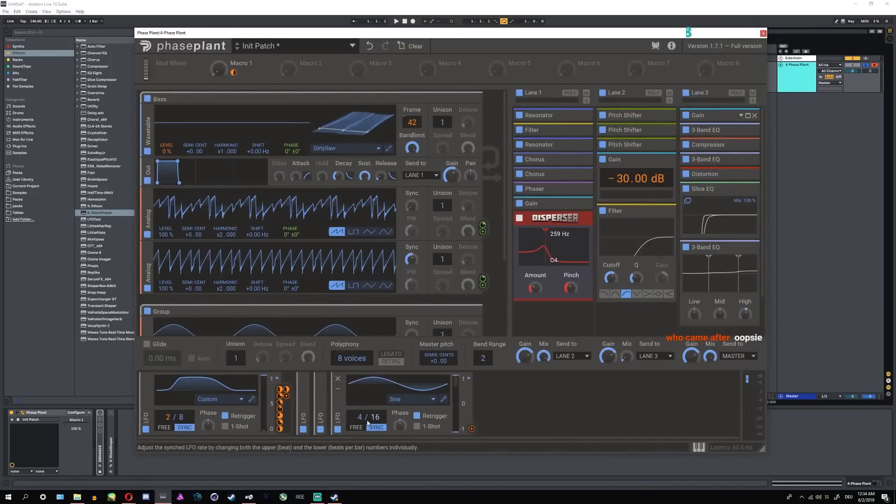
left_click(411, 399)
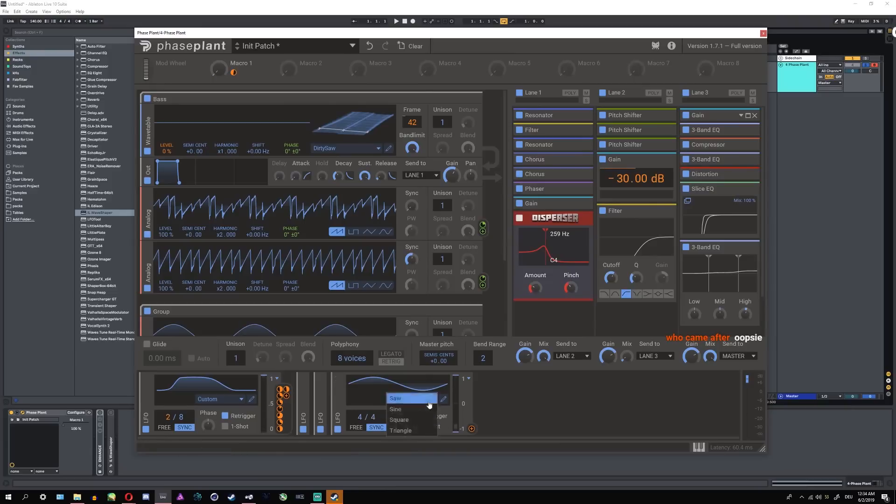
left_click(411, 426)
- Reshape the new LFO's curve into pulses at 100% from 2/8 to 5/8 and again from 7/8, at -100% elsewhere
left_click(444, 399)
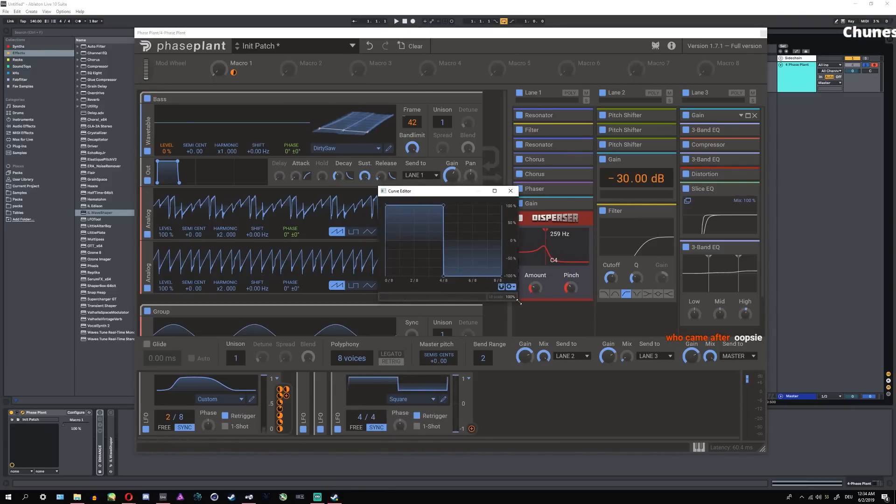
left_click_drag(519, 302, 611, 284)
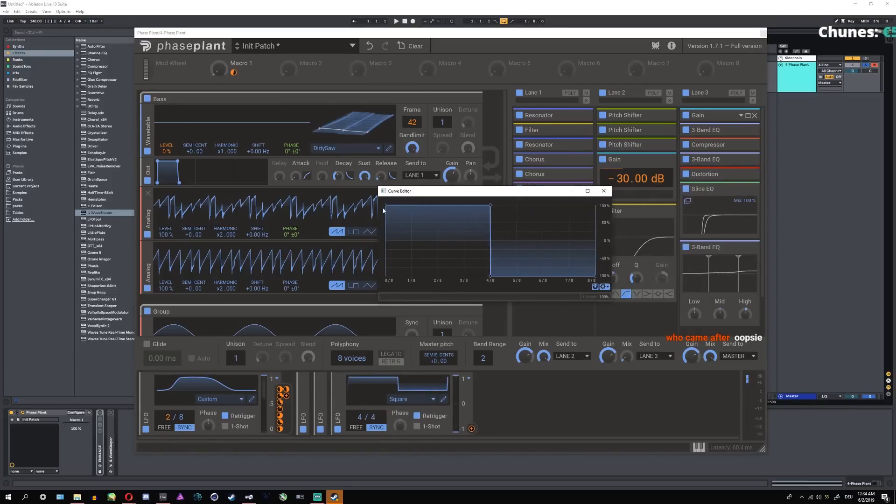
left_click_drag(383, 211, 385, 277)
left_click_drag(490, 206, 517, 289)
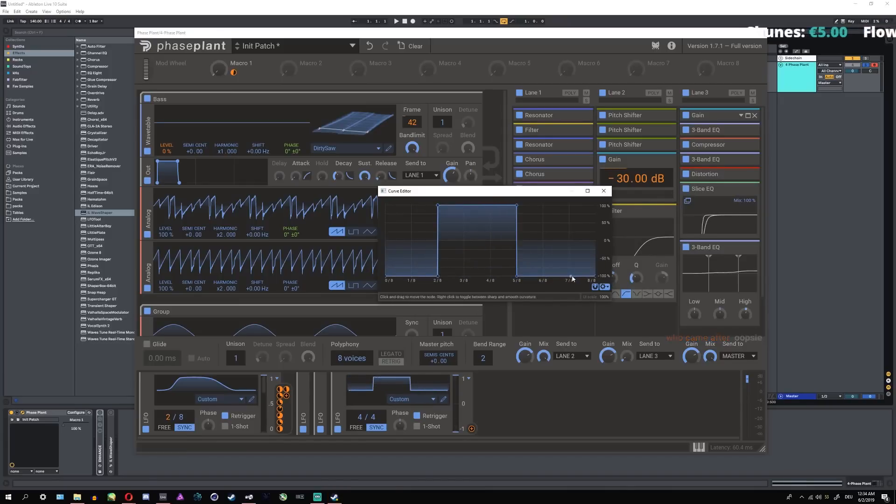
left_click_drag(579, 277, 568, 205)
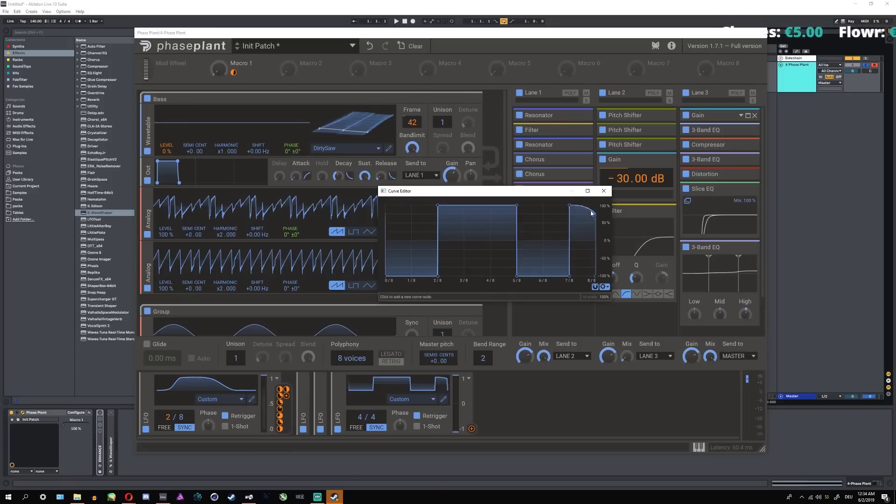
left_click(604, 191)
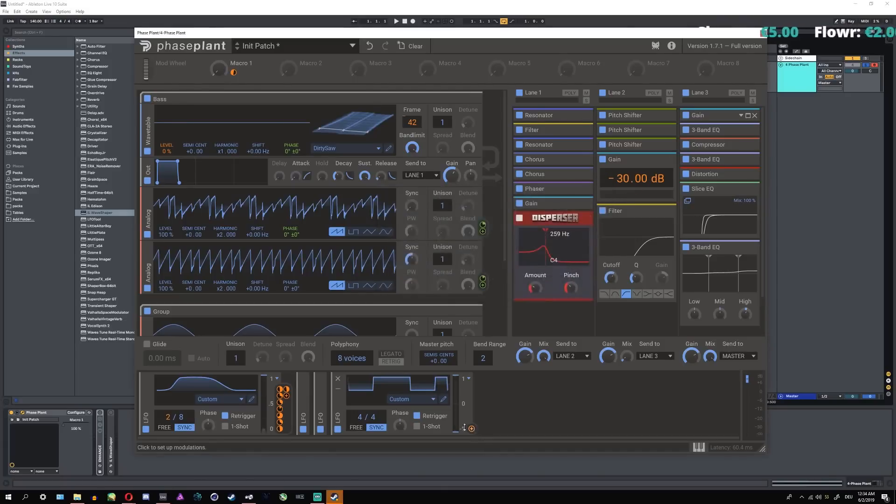
- Switch the new LFO's output range to 0 to 1, assign it to modulate the first LFO's rate, and audition it
left_click(468, 379)
left_click(483, 397)
left_click_drag(471, 430, 198, 322)
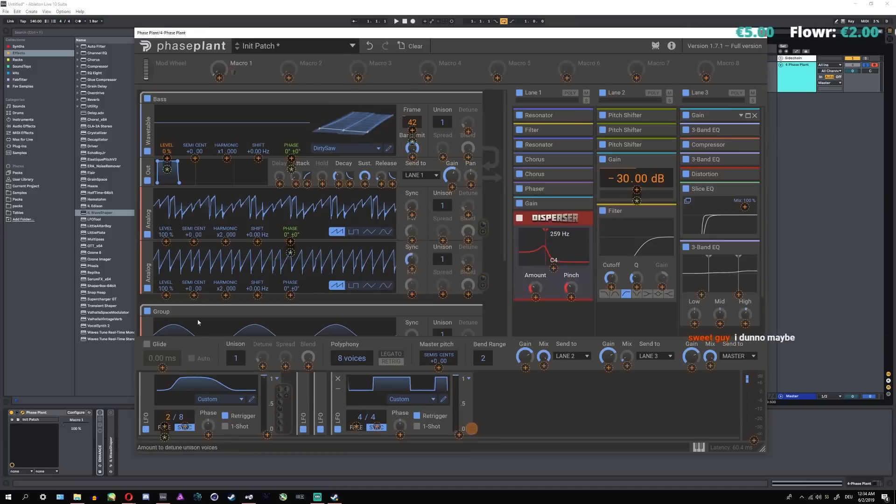
left_click_drag(148, 144, 179, 161)
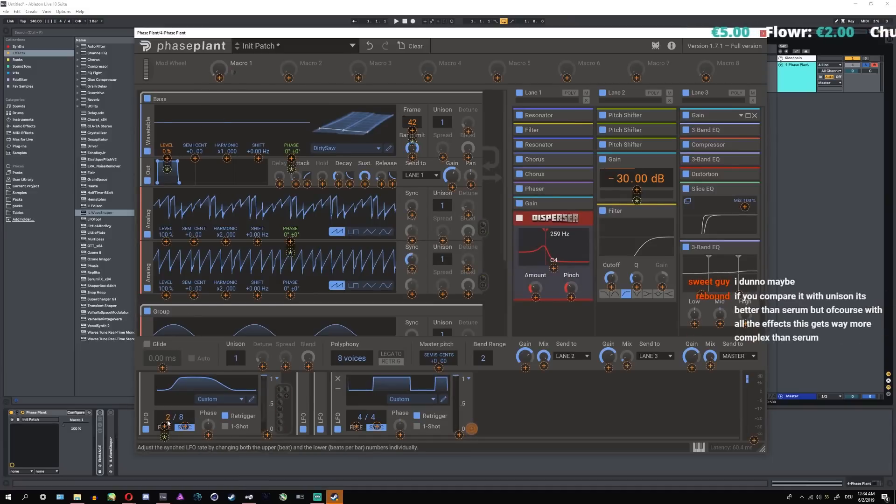
left_click(609, 423)
key("space")
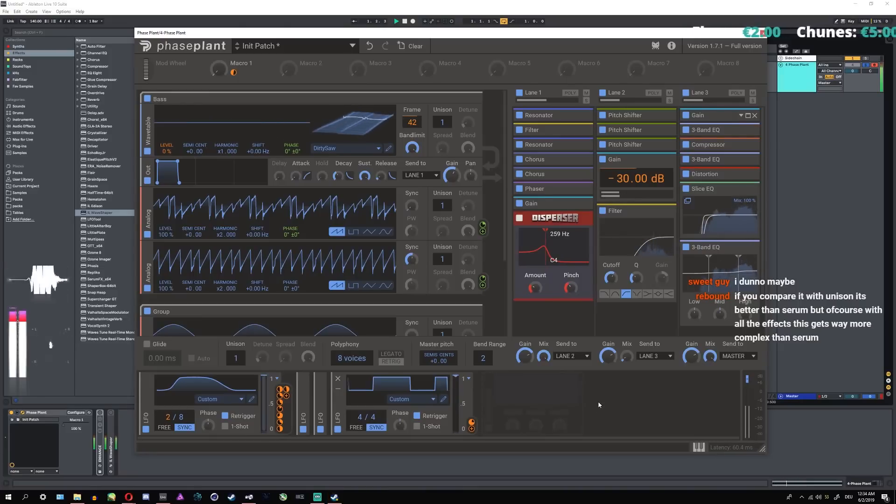
key("space")
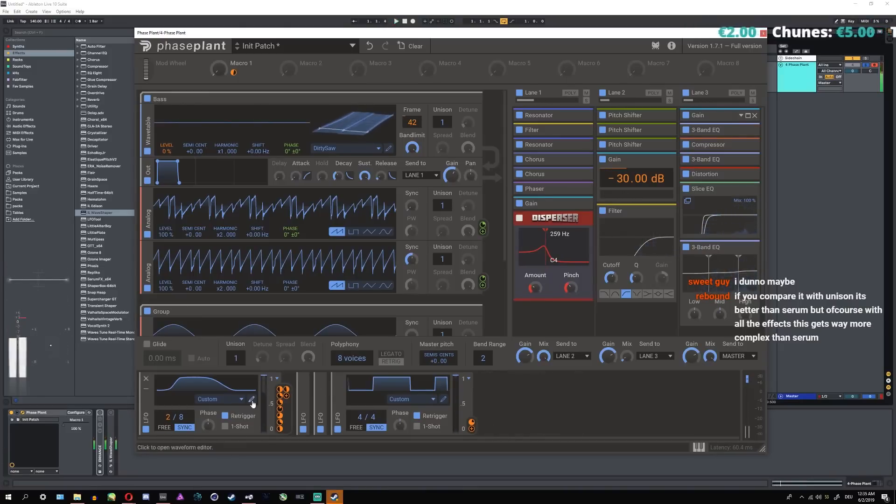
- Reshape the first LFO's curve so it stays at -100% until about 2/8 before rising to its peak at 3/8
left_click(251, 399)
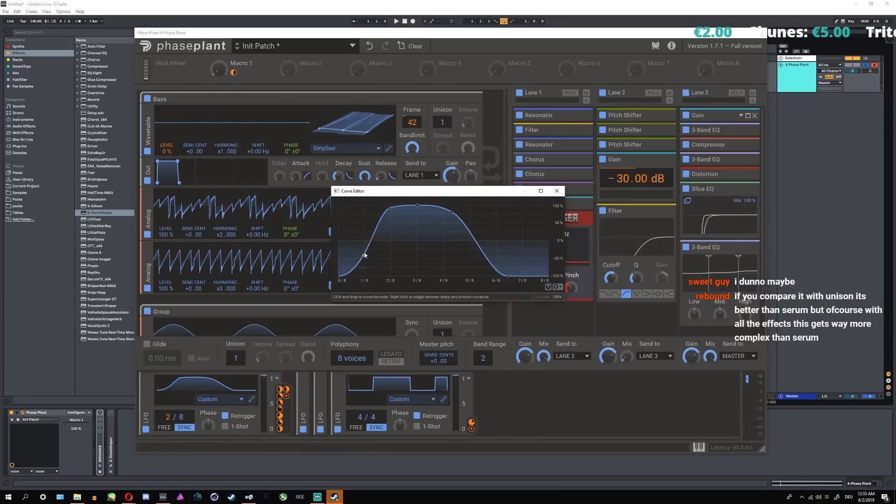
left_click_drag(364, 255, 374, 205)
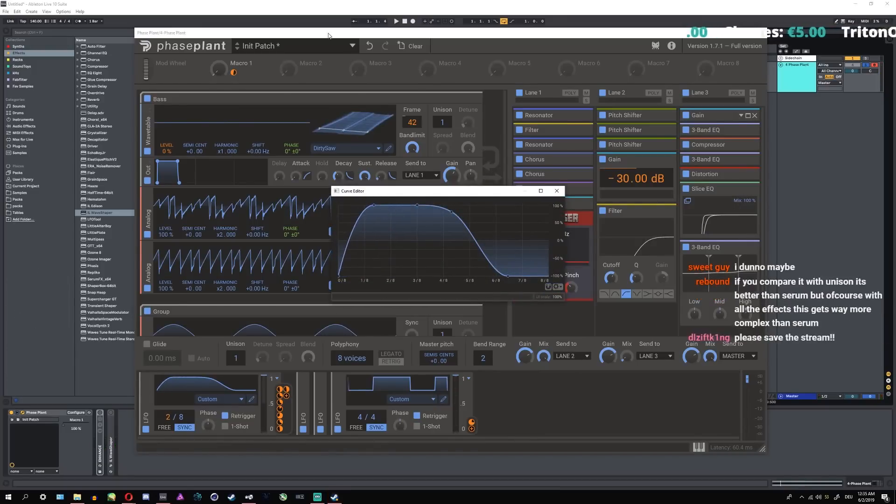
key("space")
left_click_drag(374, 205, 393, 287)
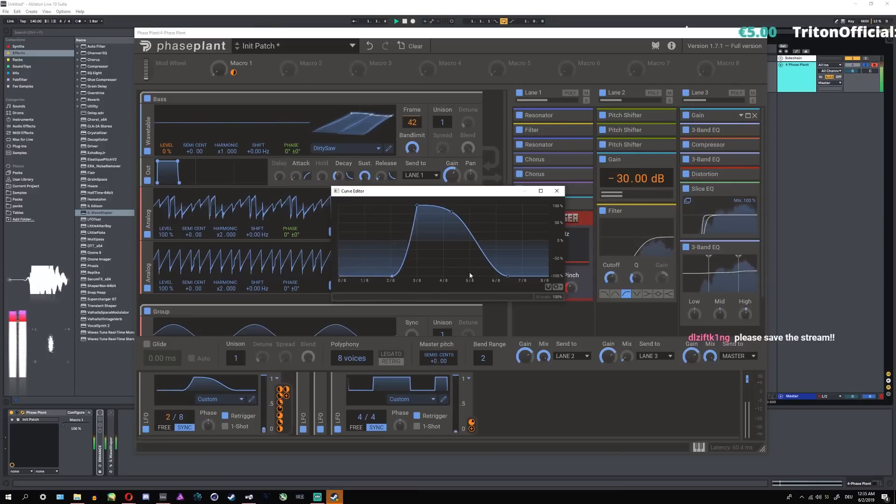
left_click(558, 191)
key("space")
- Add a Resonator after the Disperser in Lane 1 and readjust the first Bass saw's phase modulation of the wavetable
scroll(607, 298, "down", 3)
left_click(563, 272)
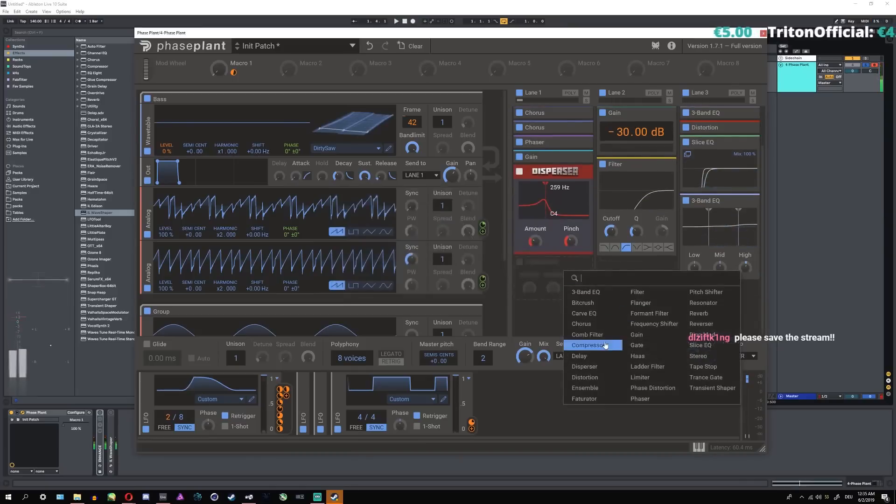
left_click(707, 304)
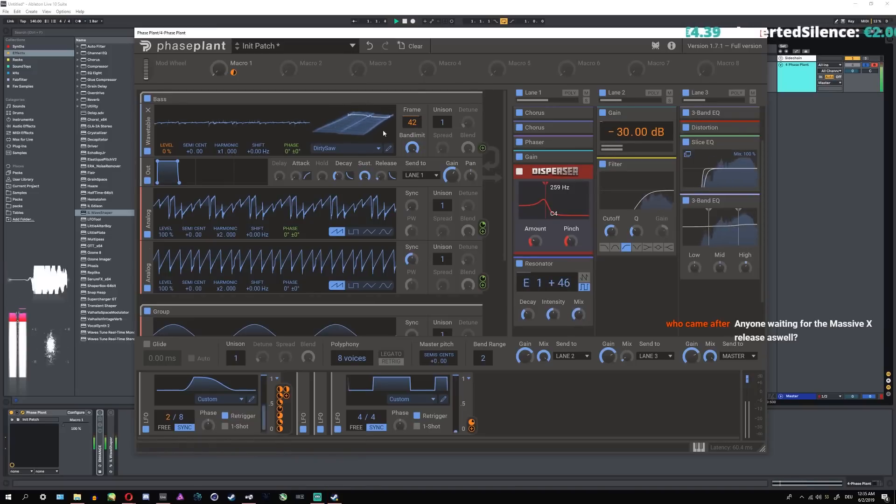
mouse_move(482, 226)
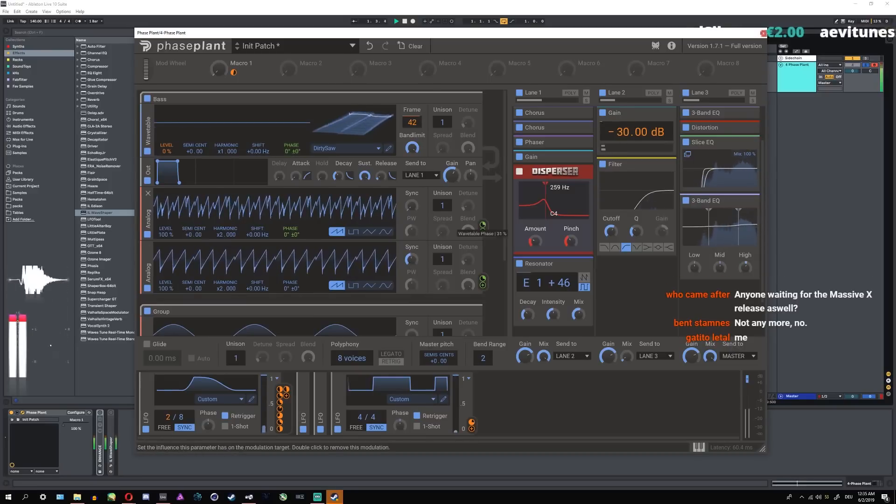
left_click_drag(482, 225, 482, 230)
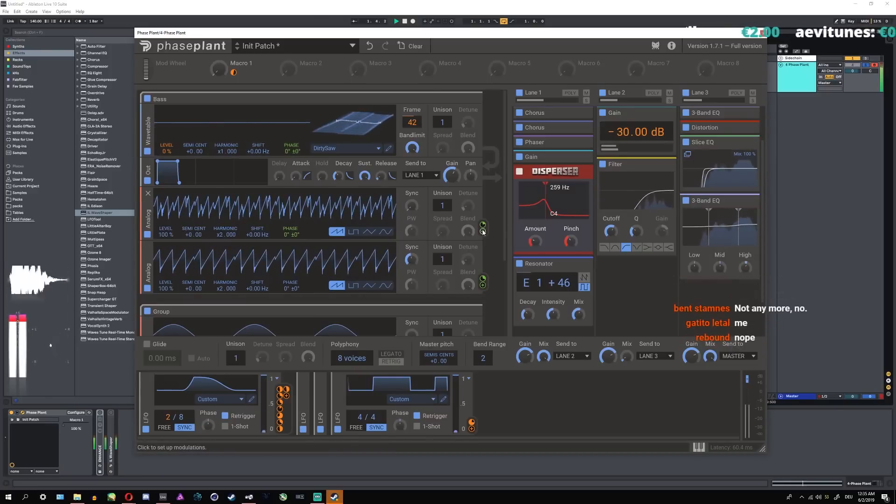
- Apply another Comb Filter to the DirtySaw wavetable in the wavetable editor and audition the sound
left_click(388, 148)
left_click(375, 137)
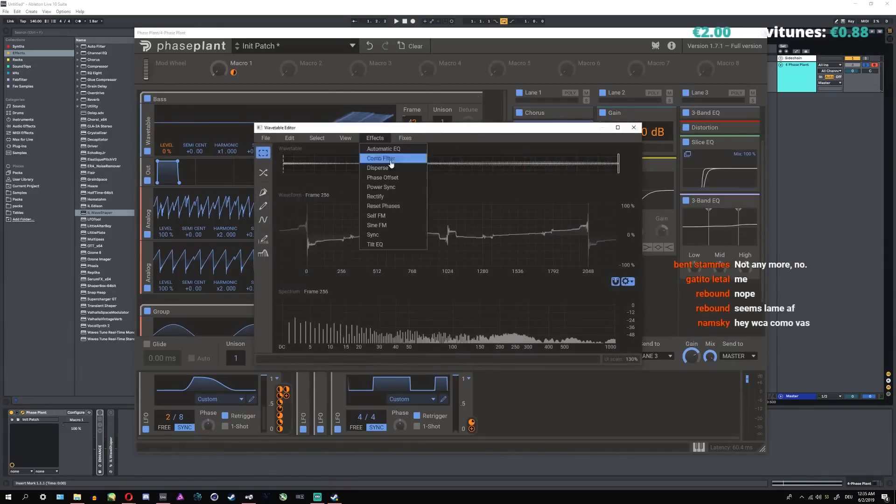
left_click(385, 159)
left_click_drag(416, 307, 438, 262)
left_click(589, 151)
key("space")
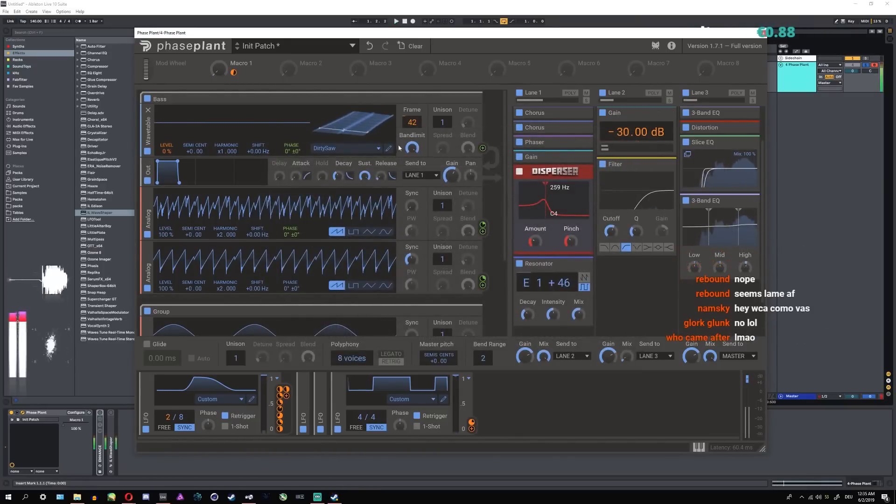
- Stop playback, inspect the DirtySaw wavetable from frame 1 to frame 256 in the wavetable editor, and close the editor
key("space")
left_click(388, 148)
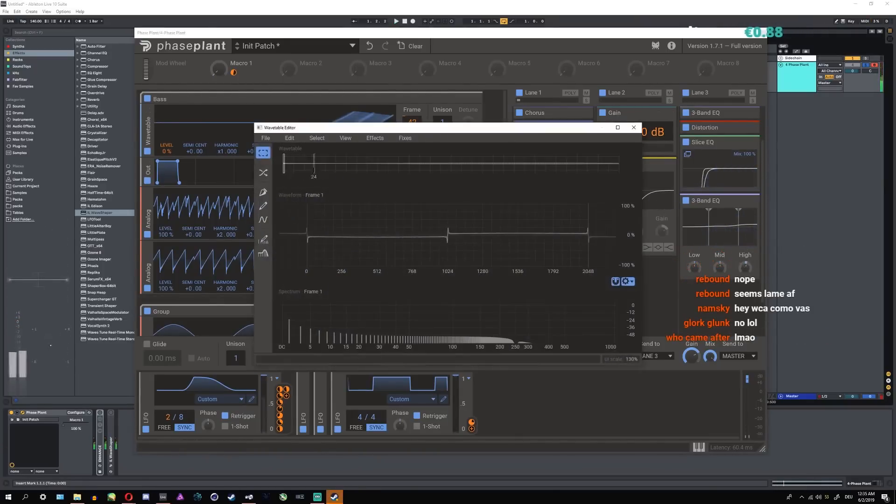
left_click(403, 139)
left_click(405, 150)
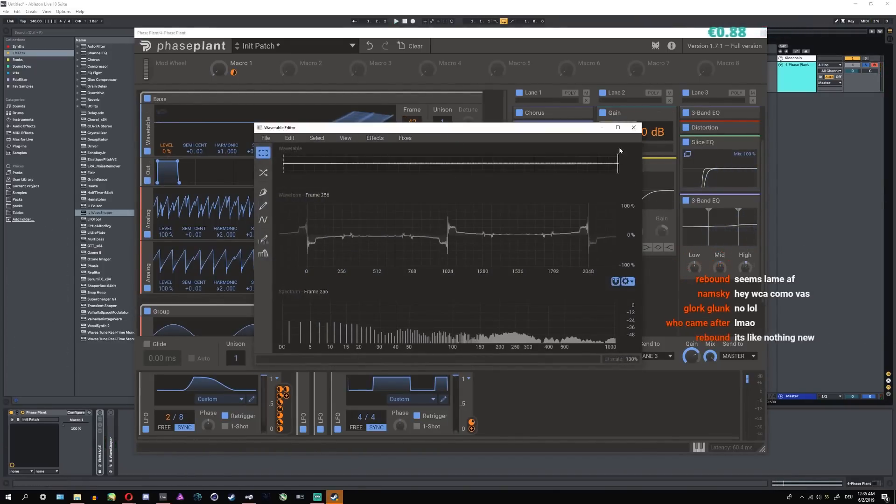
left_click(633, 128)
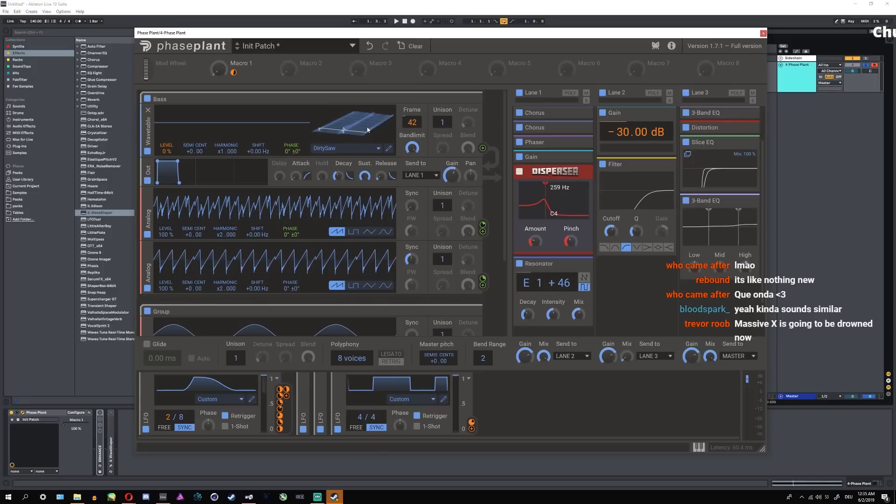
- Select the 4-Phase Plant track, enable computer-keyboard playing, shrink the Phase Plant window and start playback
left_click(795, 85)
key("m")
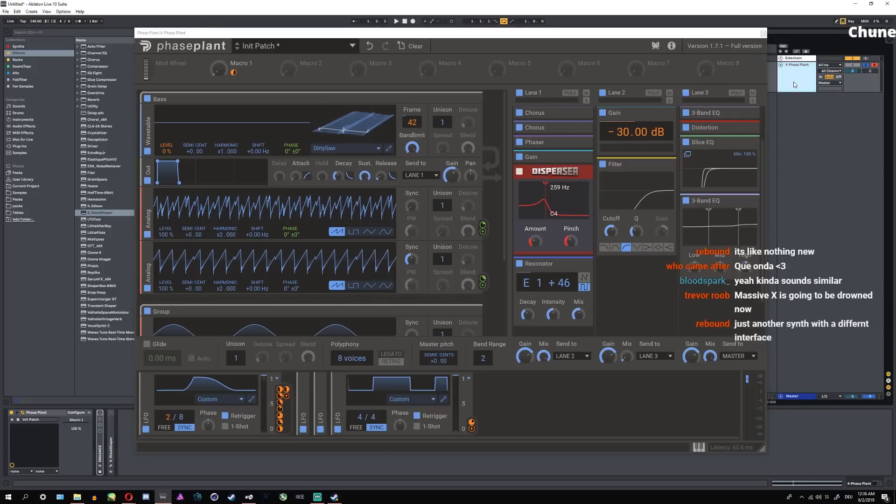
key("a")
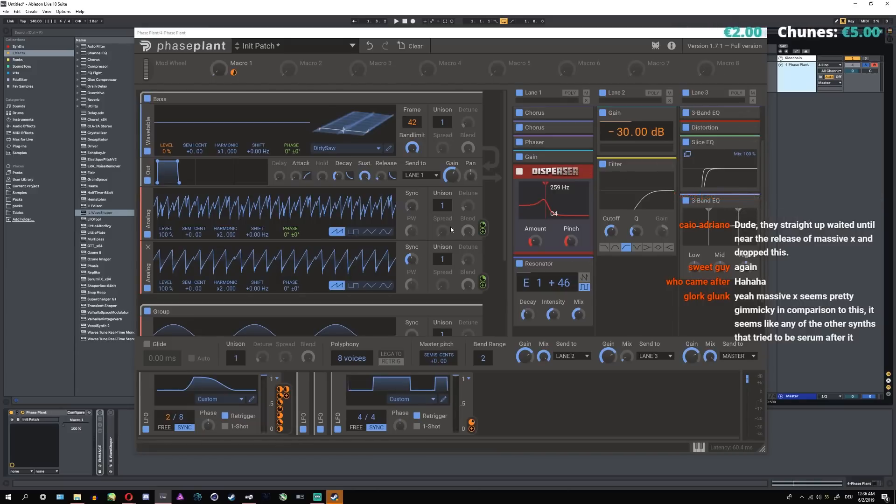
left_click_drag(762, 448, 599, 419)
key("space")
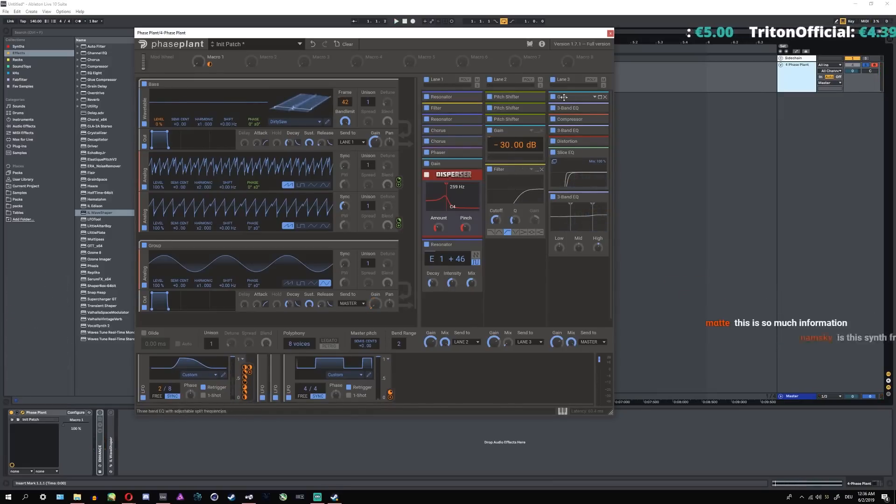
- Audition the bass while adjusting Lane 3's mix and toggling the ENHANCE device on the track
left_click_drag(573, 343, 560, 405)
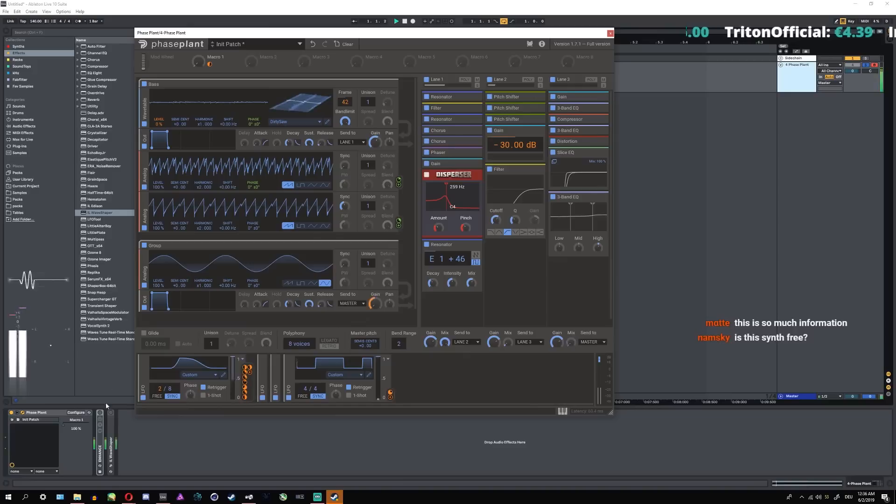
left_click(100, 413)
key("space")
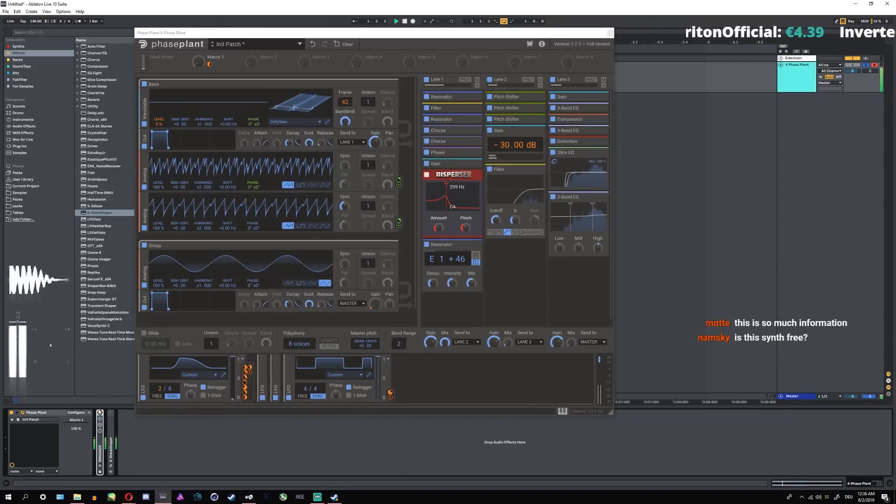
double_click(99, 452)
double_click(111, 412)
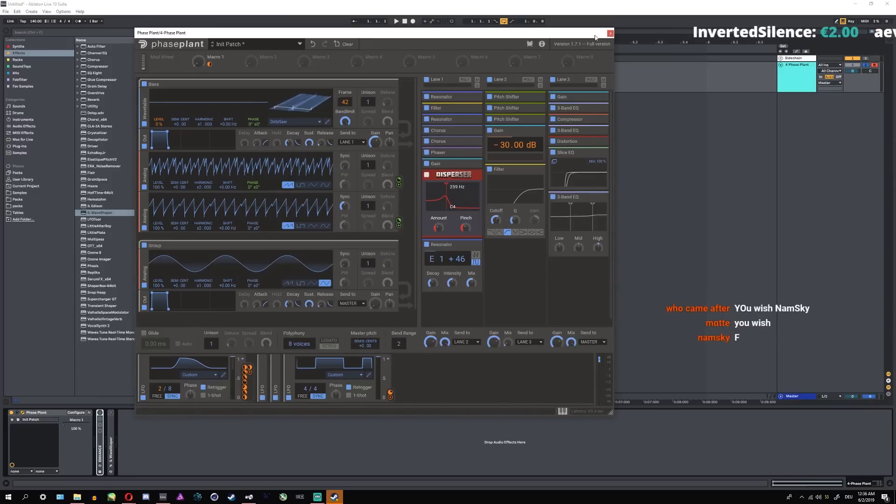
- Reposition the Phase Plant window, clear the whole patch and add an Analog oscillator in a new group
left_click_drag(595, 37, 669, 77)
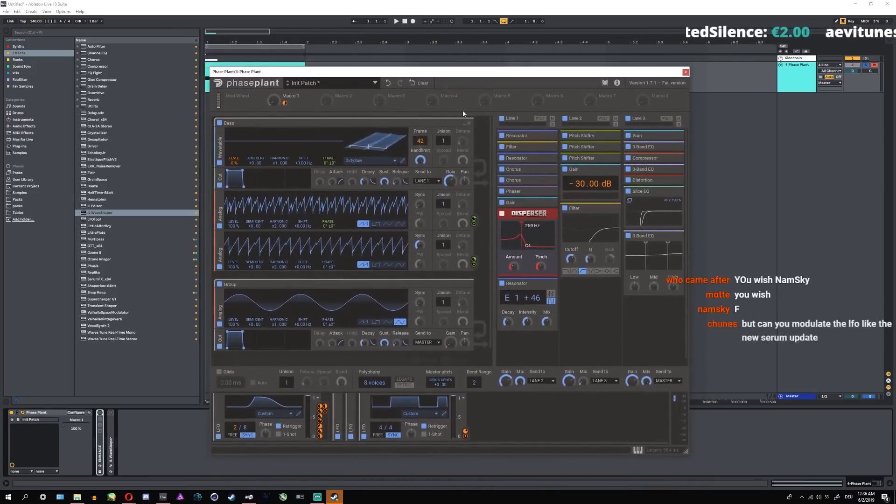
left_click(422, 86)
left_click(307, 133)
left_click(320, 156)
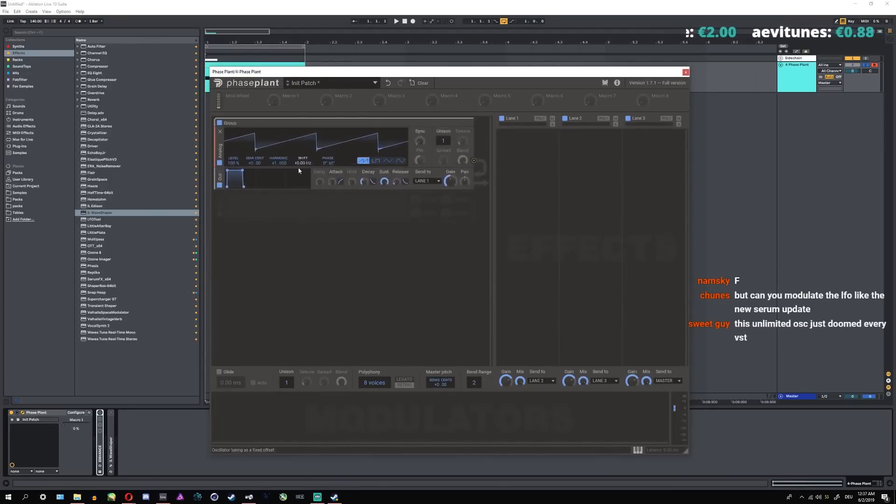
- Switch the Analog oscillator to a pulse wave, adjust its pulse width, and lower the keyboard's octave and velocity
left_click(375, 160)
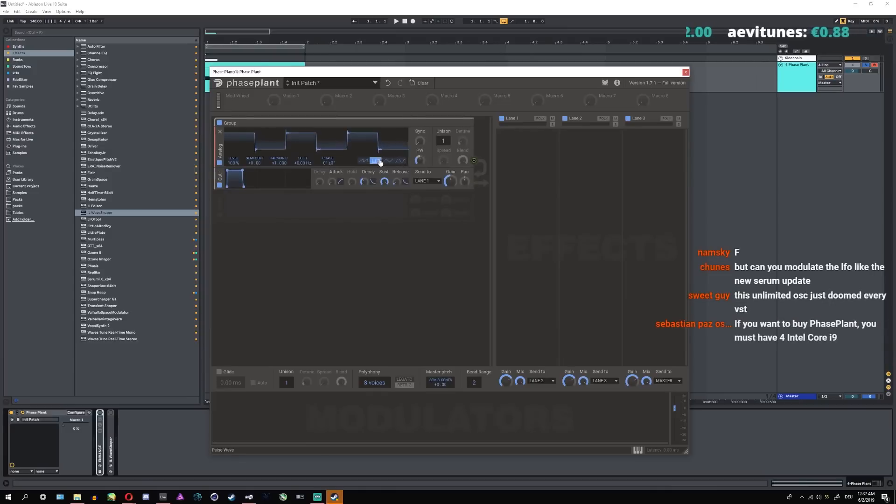
left_click_drag(419, 162, 385, 147)
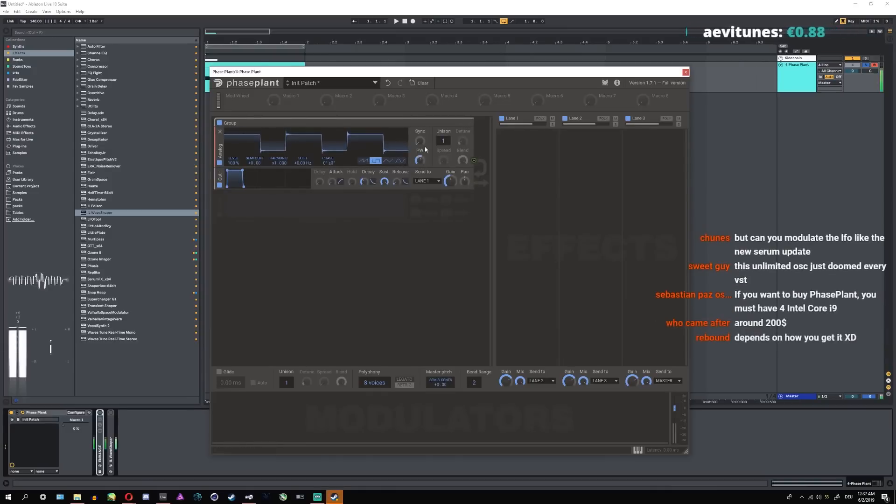
key("z")
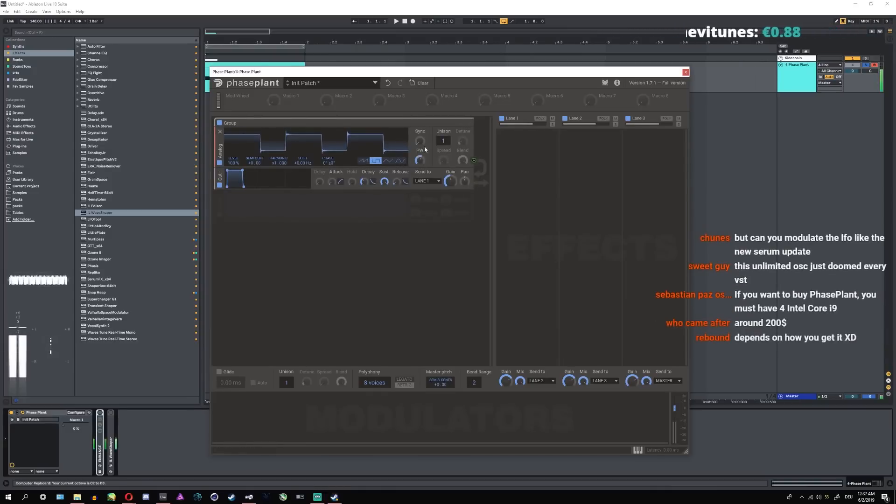
key("c")
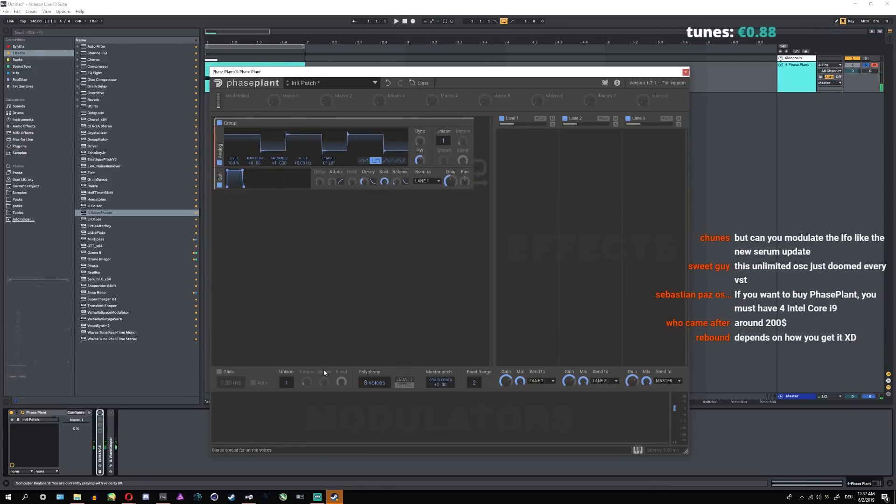
- Make the patch monophonic with legato and set an automatic glide of 29.3 ms
left_click(395, 384)
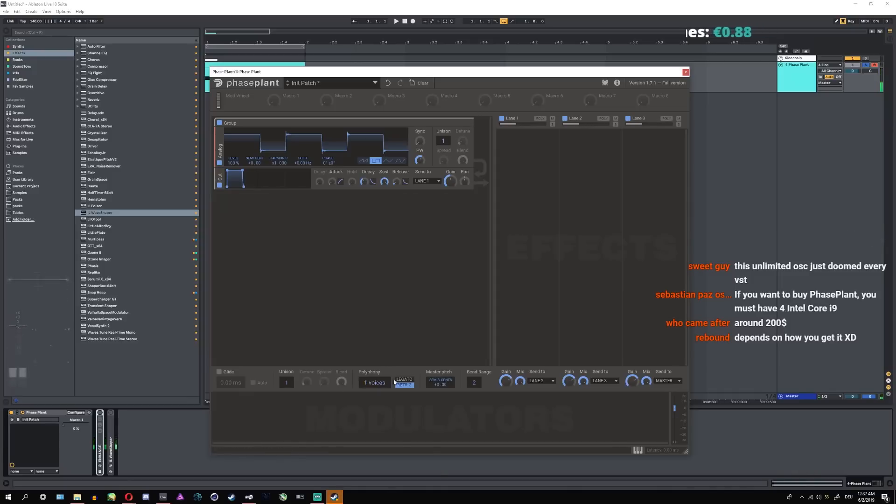
left_click(395, 381)
left_click(255, 383)
mouse_move(232, 383)
left_mouse_down()
mouse_move(232, 359)
mouse_move(232, 389)
left_mouse_up()
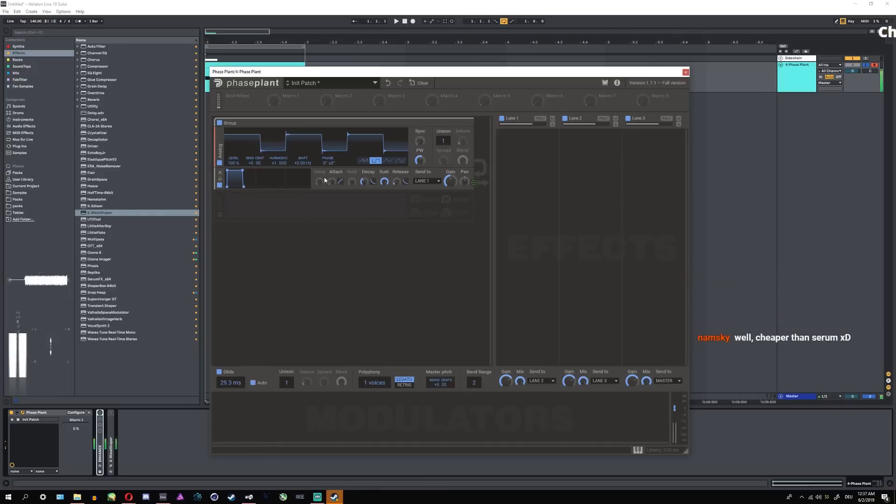
- Add a Faturator effect to Lane 1 and audition the pulse sound through it
left_click(530, 135)
left_click(580, 241)
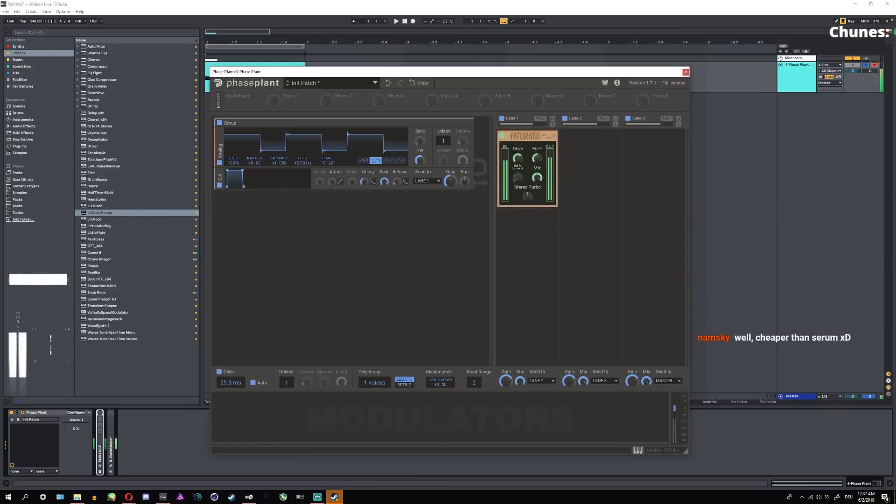
- Add an Envelope modulator with a short decay and assign it to the Analog oscillator's semitone pitch
left_click(242, 409)
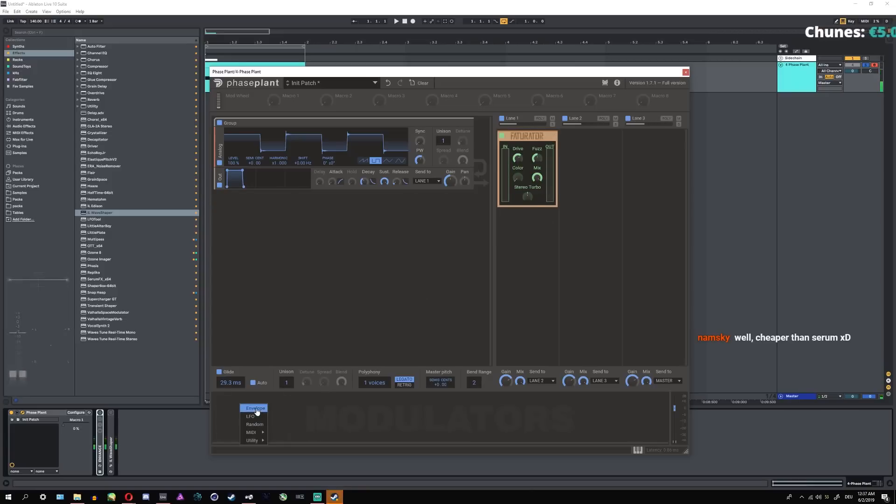
left_click(250, 410)
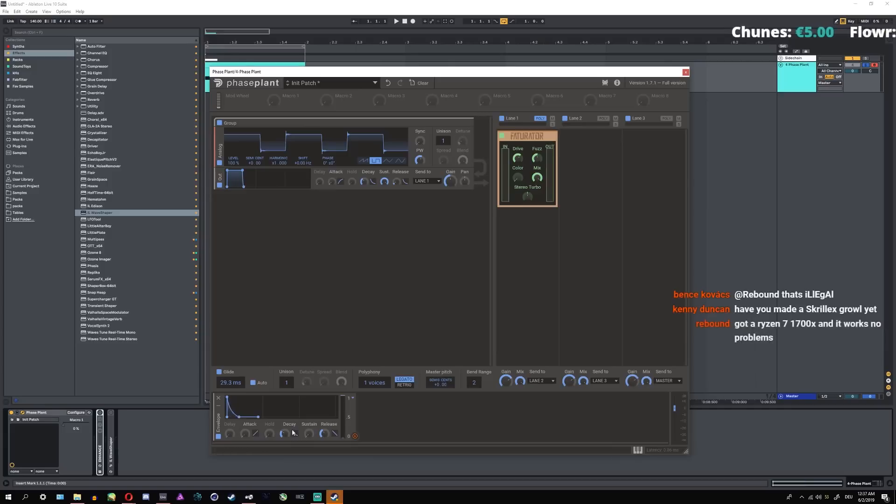
left_click(355, 437)
left_click_drag(255, 168, 254, 186)
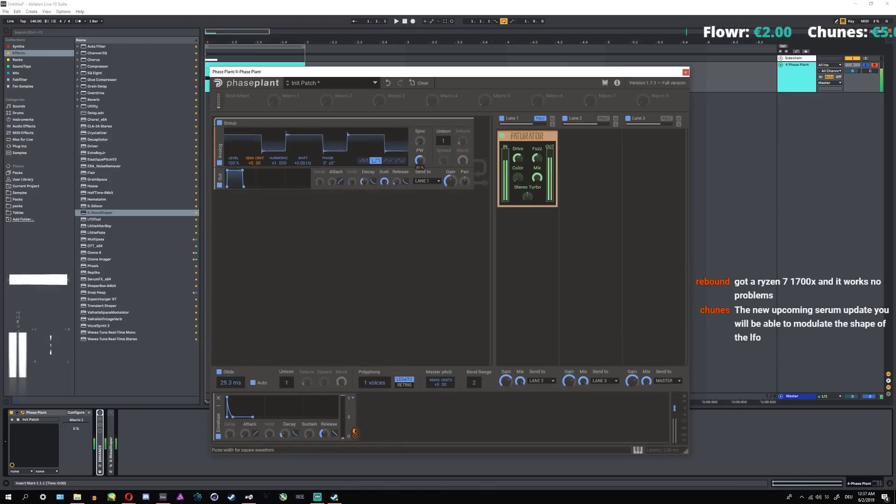
- Readjust the oscillator's pulse width and audition the sound in different octaves
left_click_drag(419, 160, 420, 157)
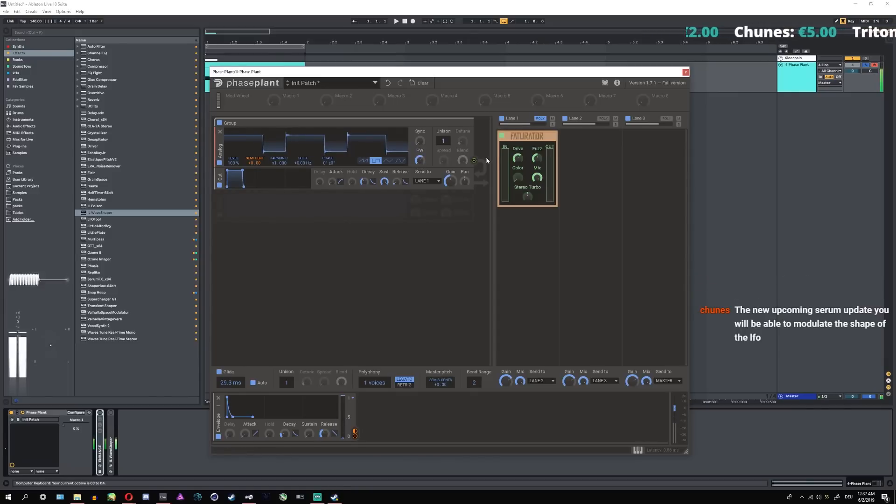
key("x")
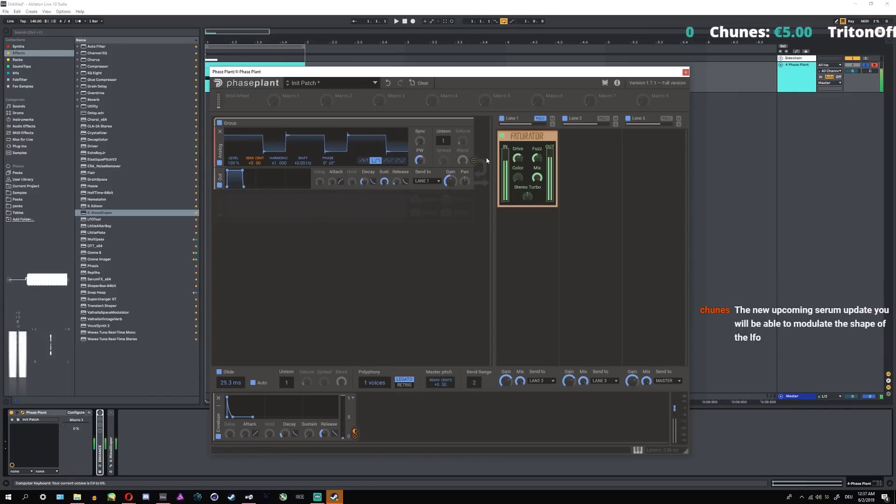
key("z")
- Add a sine LFO modulating the master pitch, set its rate to 6.24 Hz and reduce its output scale
left_click(377, 406)
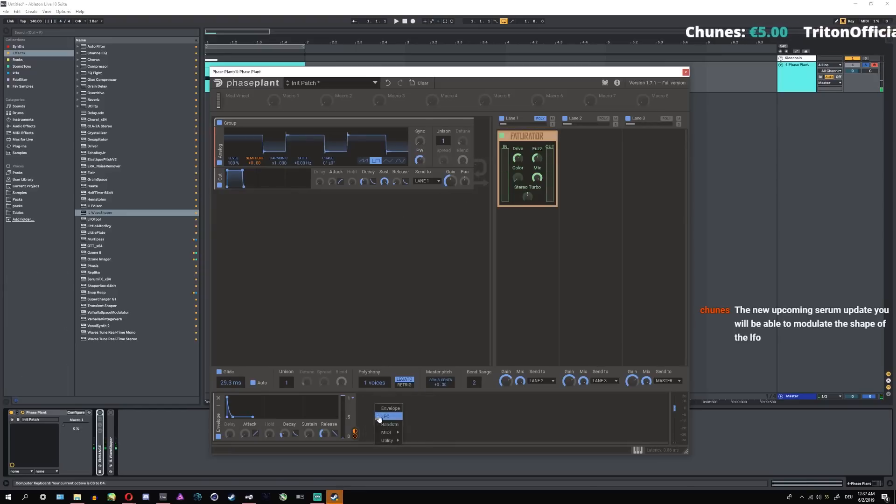
left_click(385, 416)
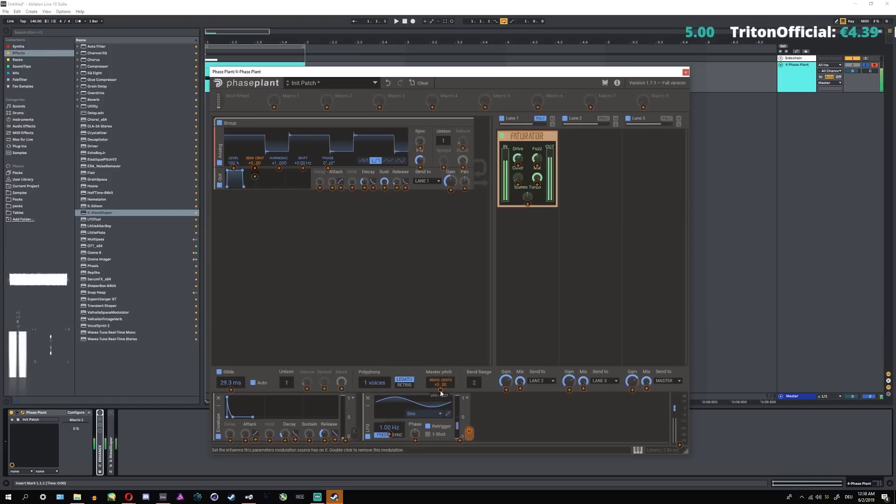
left_click(482, 412)
left_click_drag(389, 427, 388, 404)
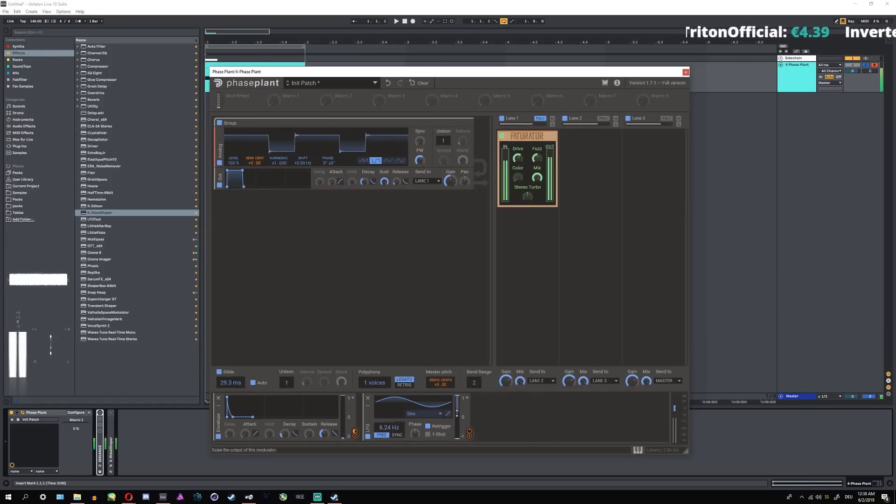
left_click_drag(459, 409, 460, 425)
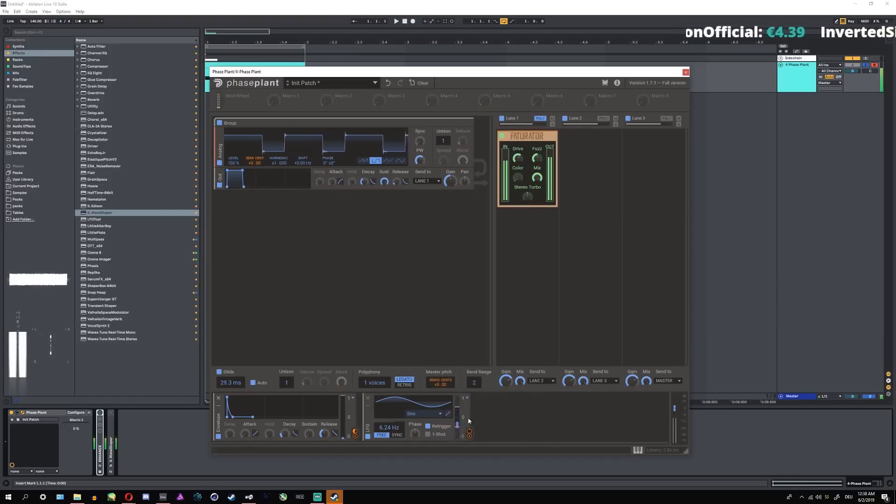
- Add a second Envelope modulator after the LFO
left_click(491, 405)
left_click(504, 409)
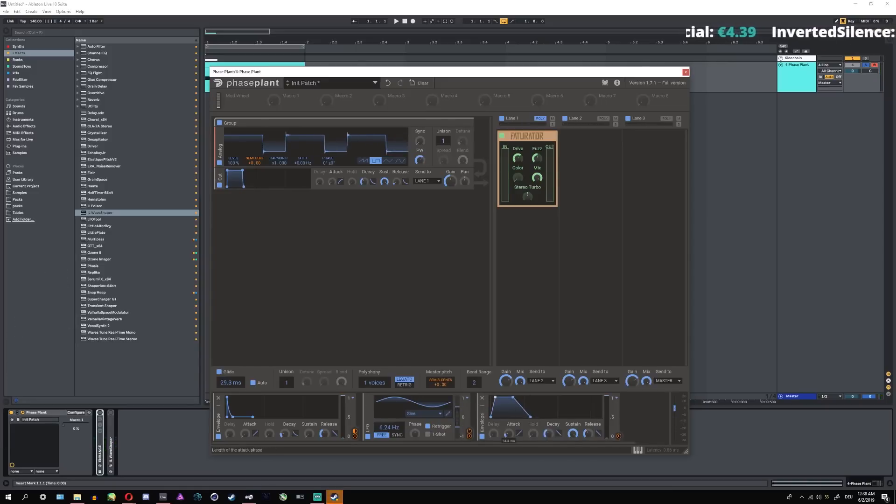
- Lengthen the second envelope's delay and attack, and route that envelope to the LFO's pitch modulation
left_click_drag(494, 433, 508, 422)
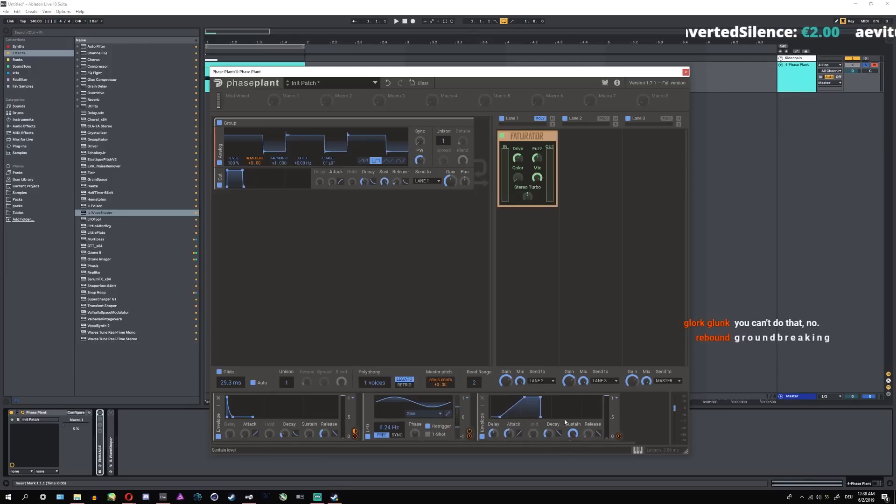
left_click_drag(619, 436, 443, 403)
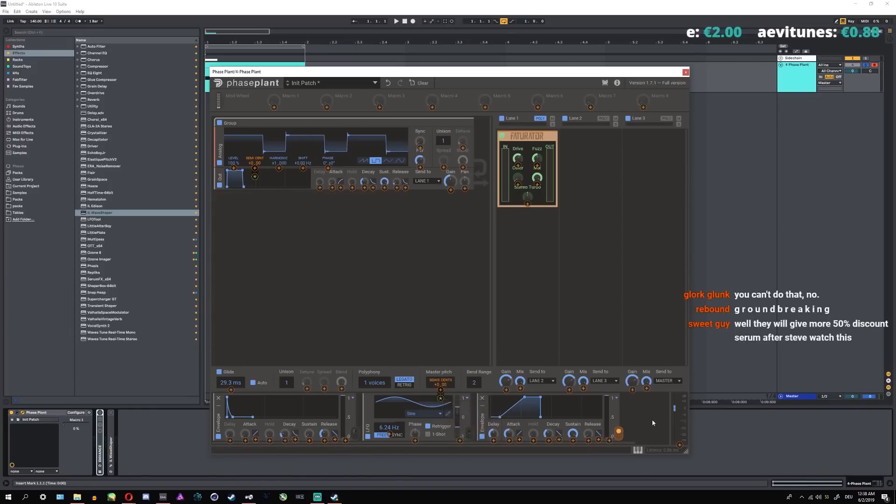
left_click(617, 435)
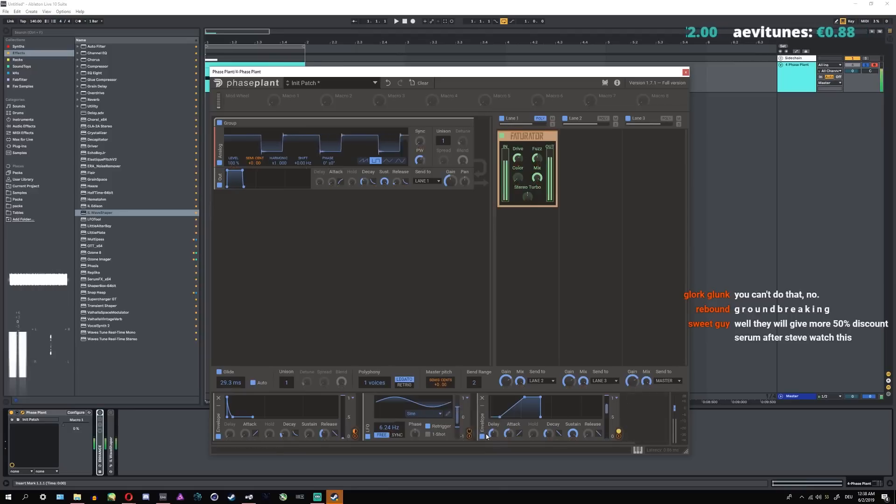
left_click_drag(494, 437, 494, 434)
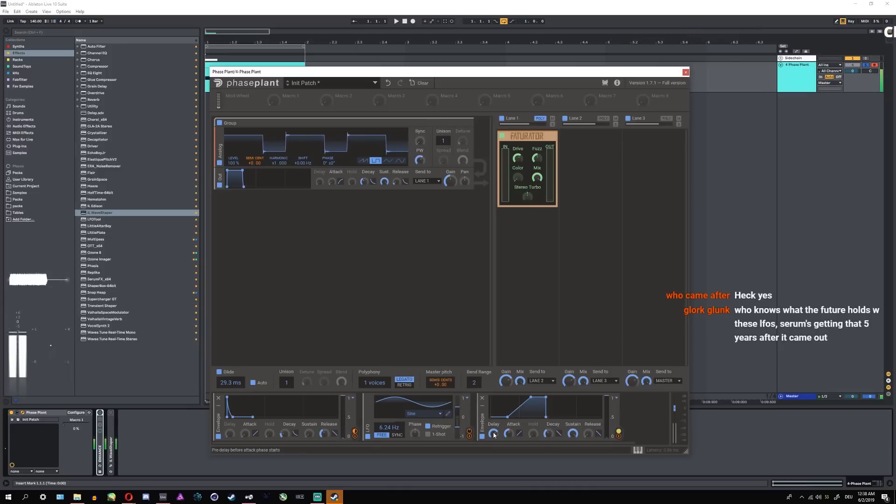
- Add a Compressor to effects lane 3 and slightly lengthen the second envelope's delay
left_click(560, 161)
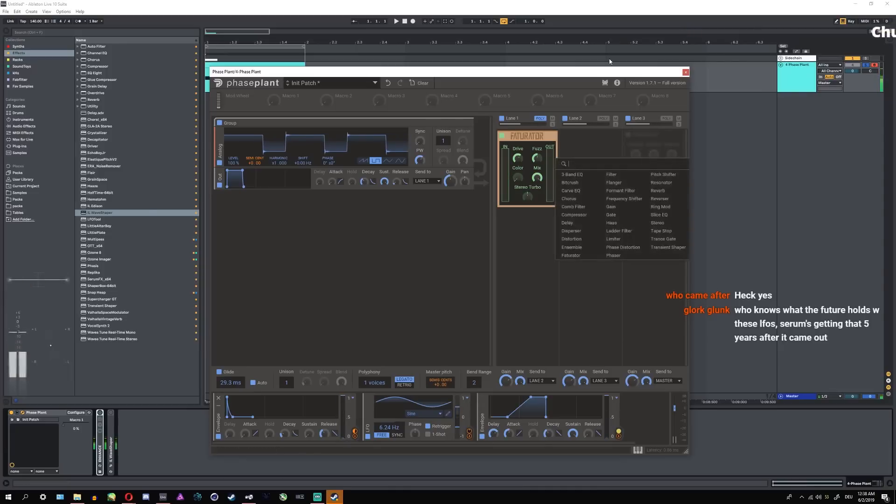
left_click(573, 215)
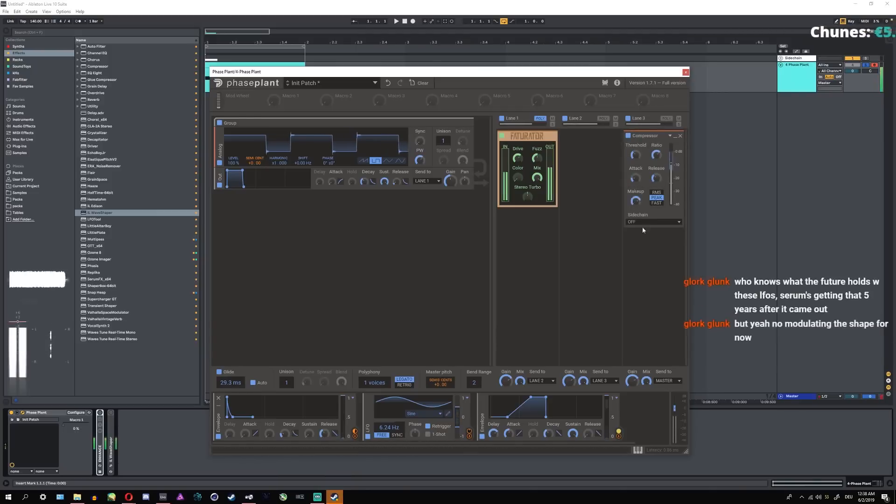
left_click(648, 246)
left_click(530, 275)
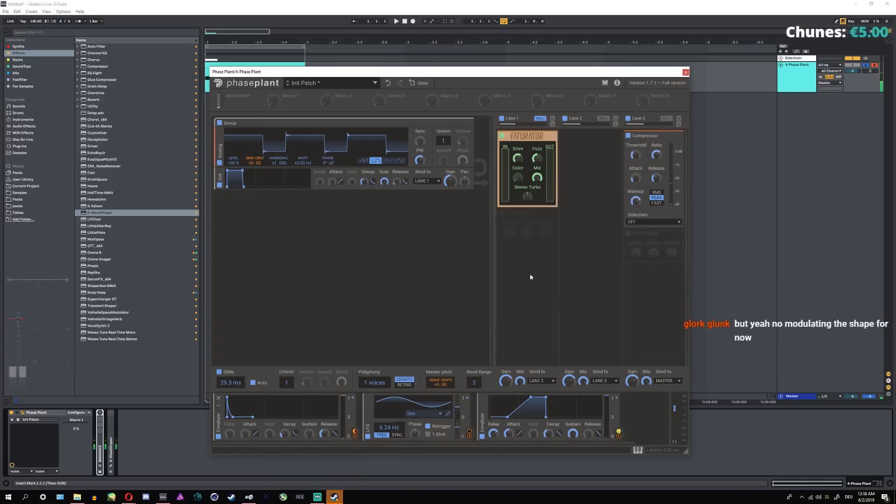
left_click_drag(494, 434, 493, 435)
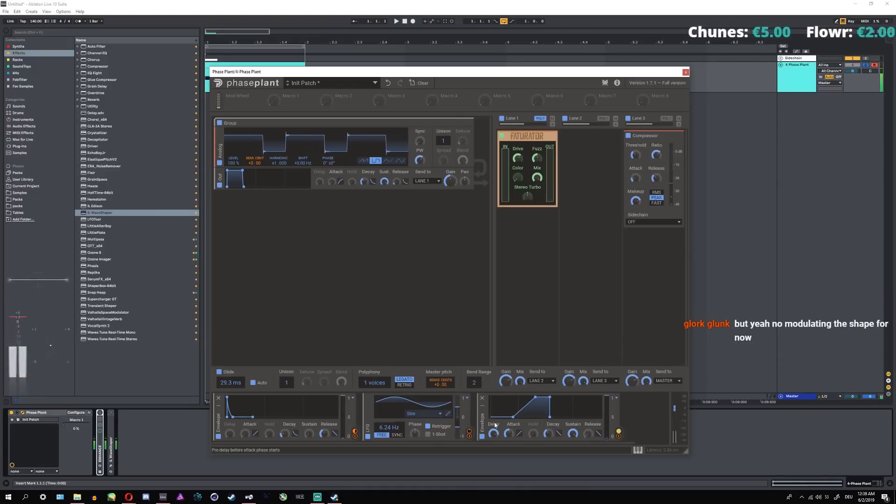
key("x")
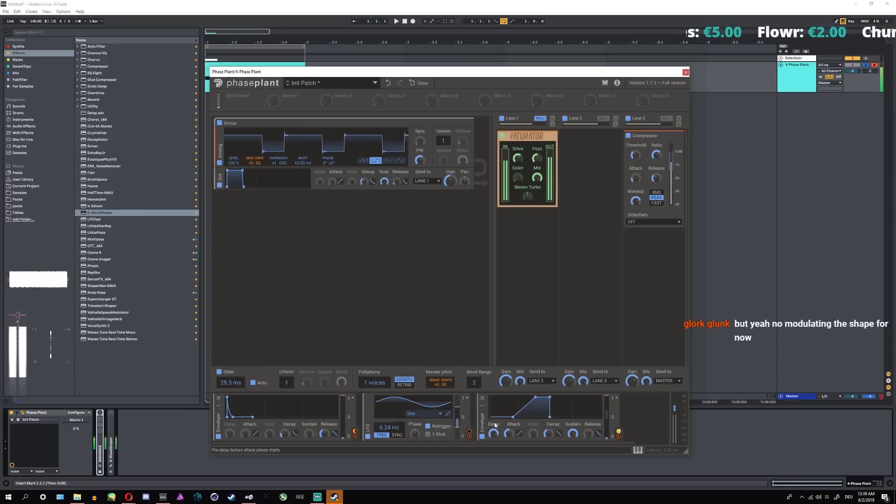
- Add a Delay below the Compressor in lane 3, synced to 2/8 with Ping-Pong on and some ducking
left_click(653, 239)
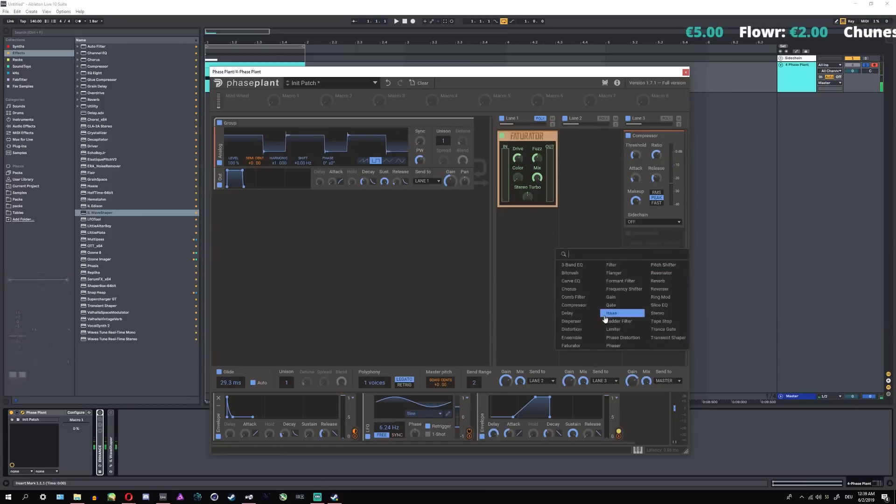
left_click(574, 313)
left_click(665, 260)
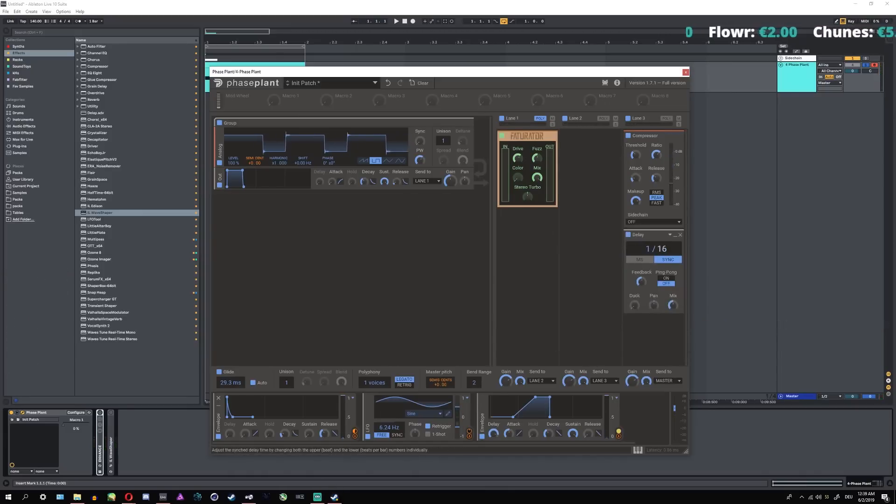
left_click_drag(661, 250, 662, 258)
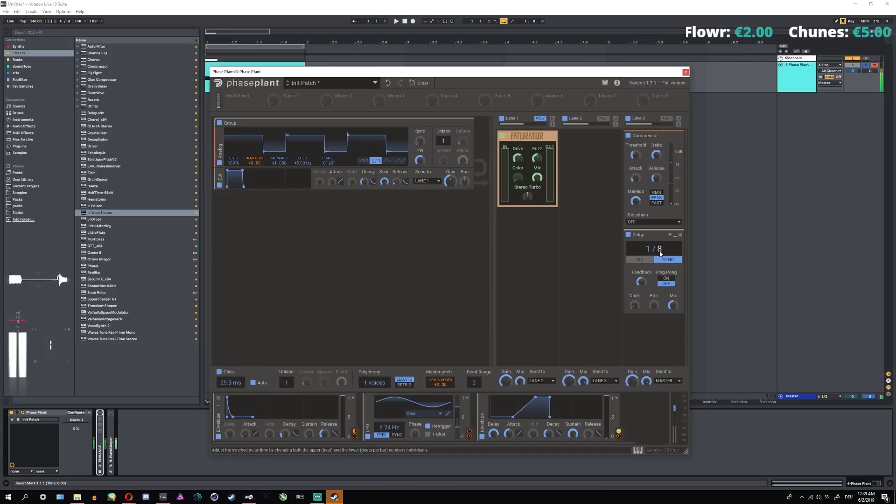
left_click(666, 278)
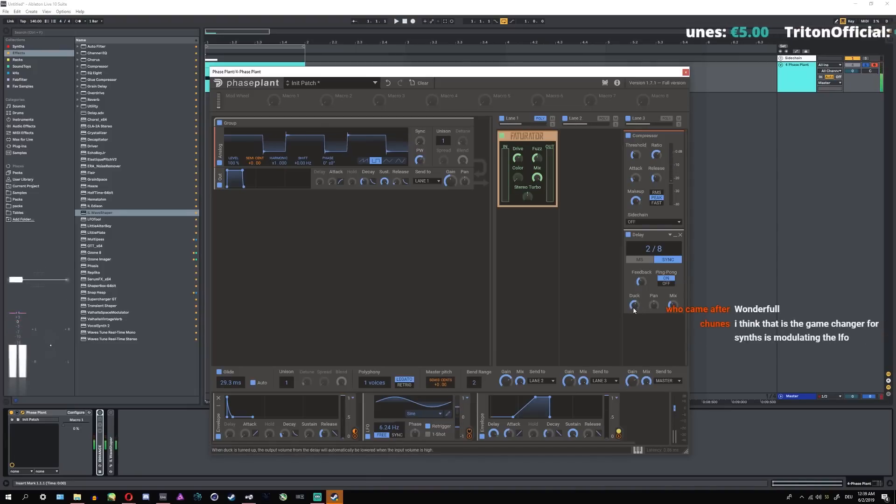
- Add a Reverb below the Delay in lane 3
left_click(651, 338)
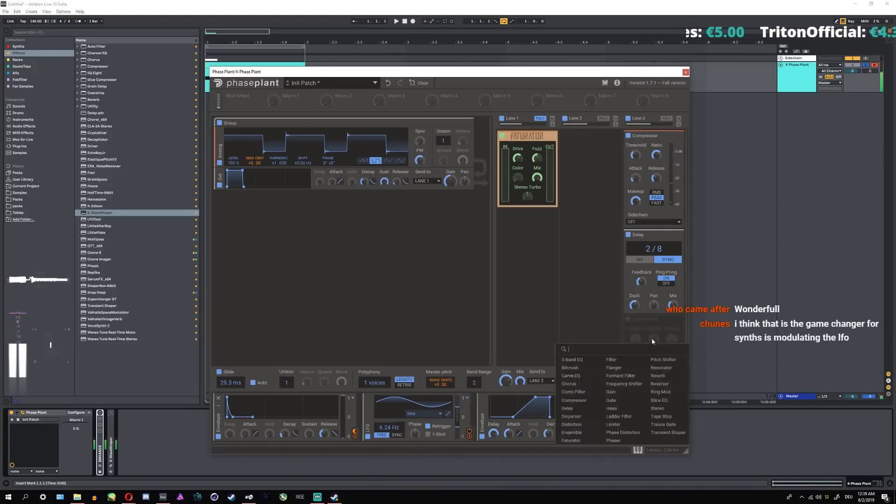
left_click(671, 378)
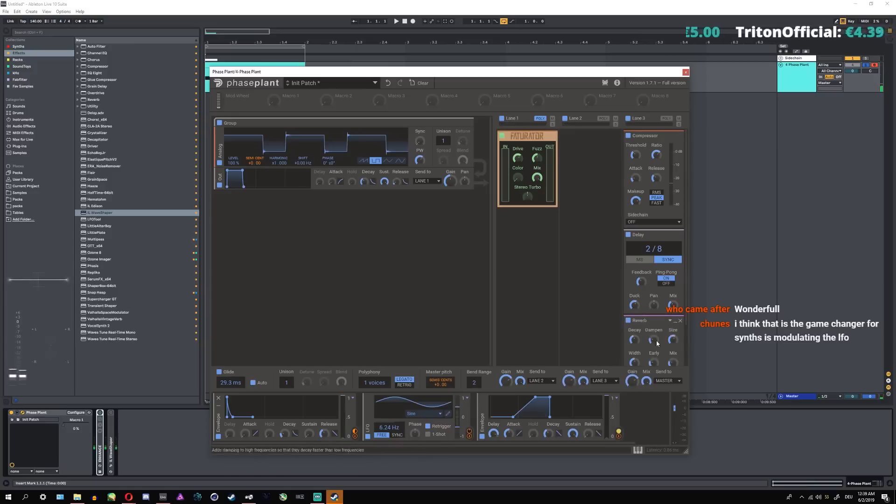
scroll(661, 330, "down", 2)
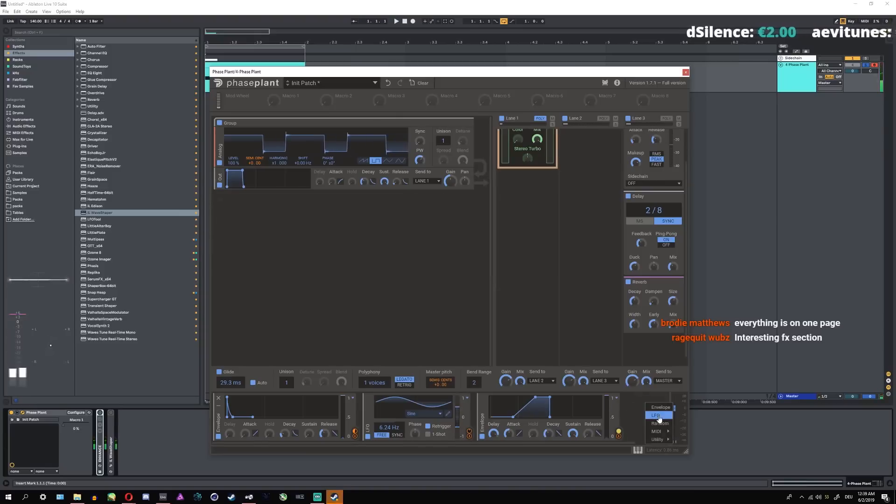
- Add a second LFO modulator and minimize the first envelope and the first LFO
left_click(656, 416)
left_click(220, 409)
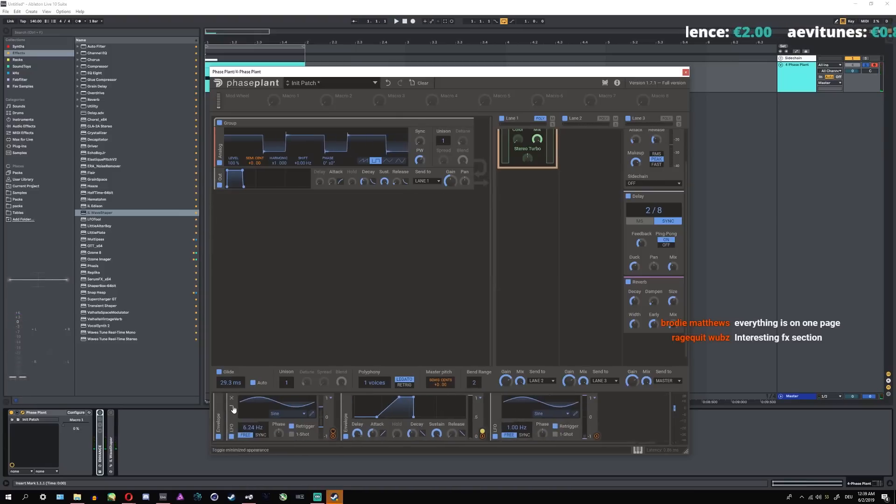
left_click(232, 410)
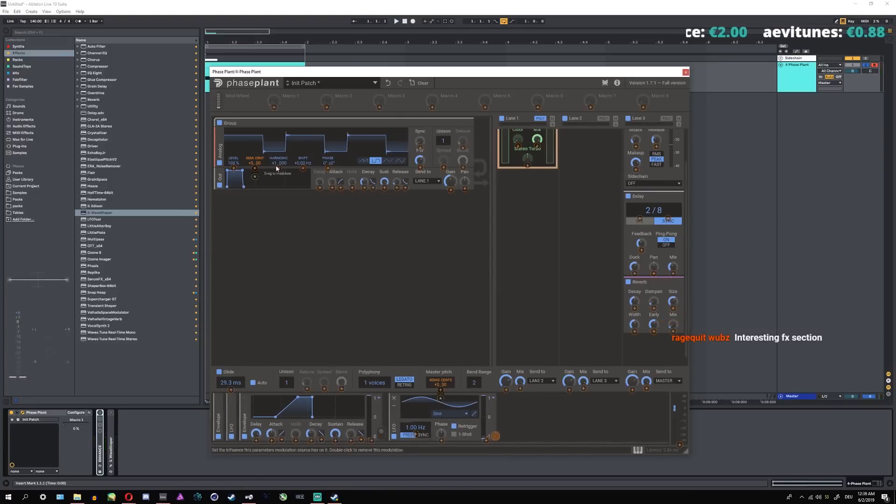
- Route the new LFO to the Analog oscillator's semitone and cent pitch, set its rate to 50.0 Hz and reduce its output scale
left_click_drag(255, 171, 256, 159)
left_click(495, 436)
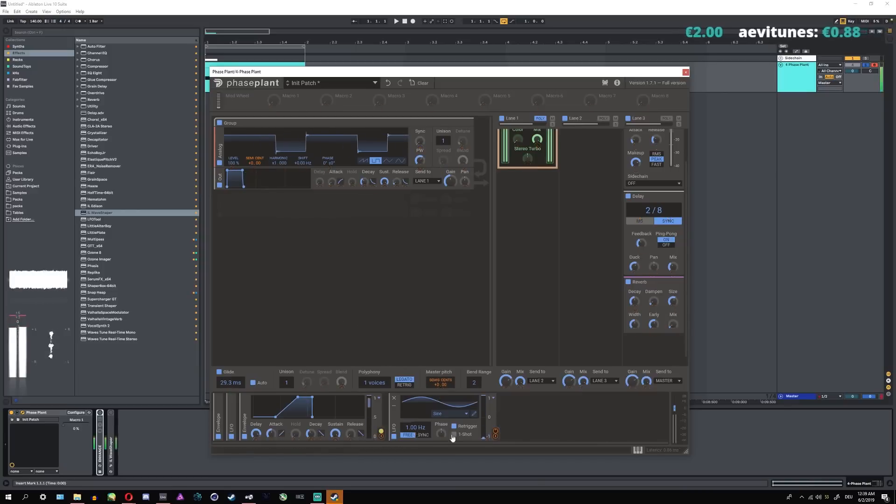
left_click_drag(416, 427, 415, 411)
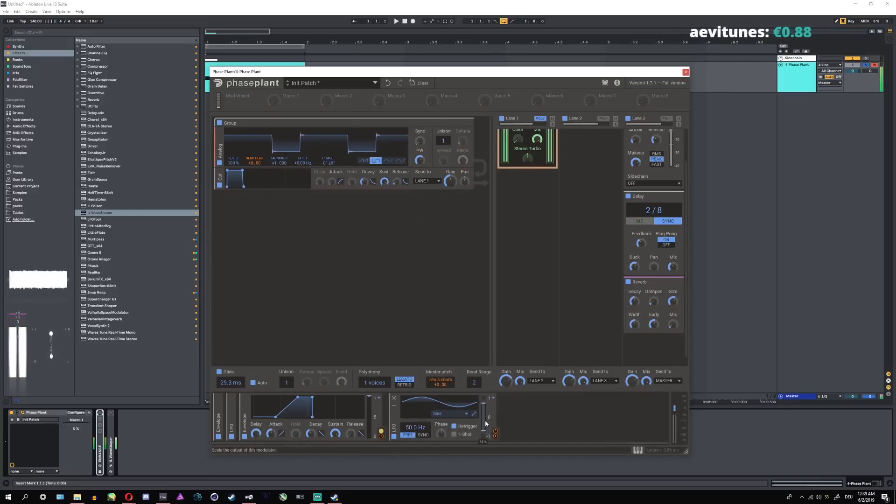
left_click_drag(480, 428, 487, 413)
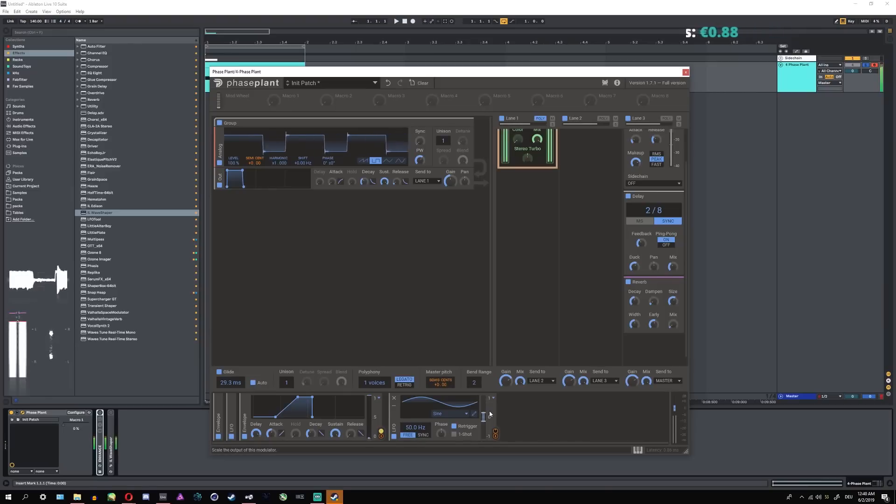
- Add a second Analog saw oscillator and place it inside the group above the output
left_click(261, 210)
left_click(280, 237)
left_click_drag(224, 199, 226, 178)
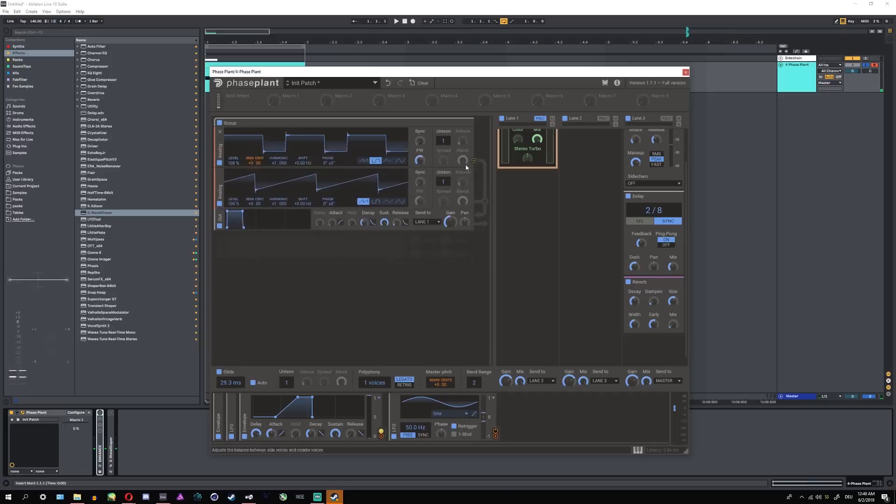
- Set the second oscillator's unison to 8 voices, adjust its detune and lower the 50 Hz LFO's output scale
left_click_drag(442, 185, 443, 163)
left_click_drag(443, 200, 463, 177)
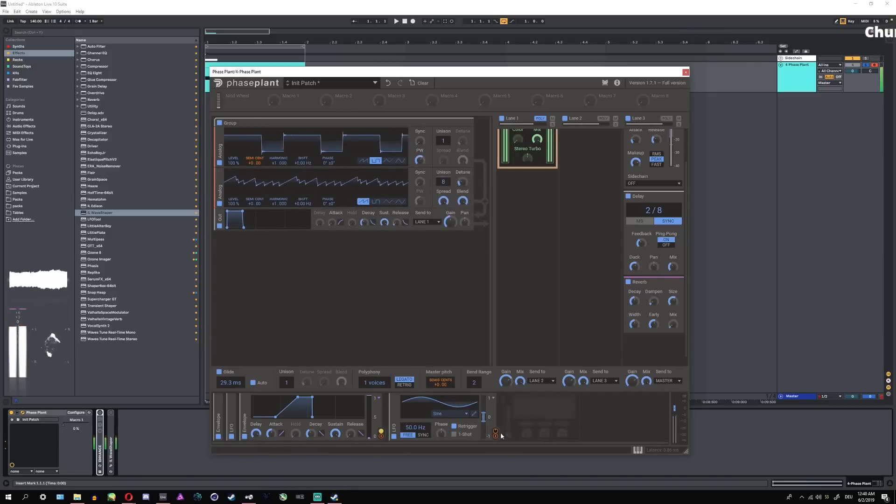
left_click_drag(483, 419, 486, 420)
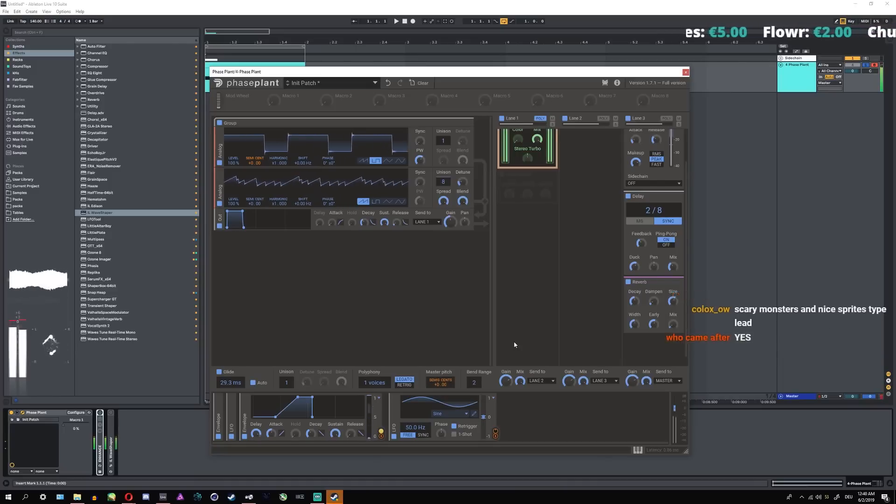
- Add a Slice EQ at the end of lane 3 and shape a low cut that removes the low frequencies
left_click(634, 365)
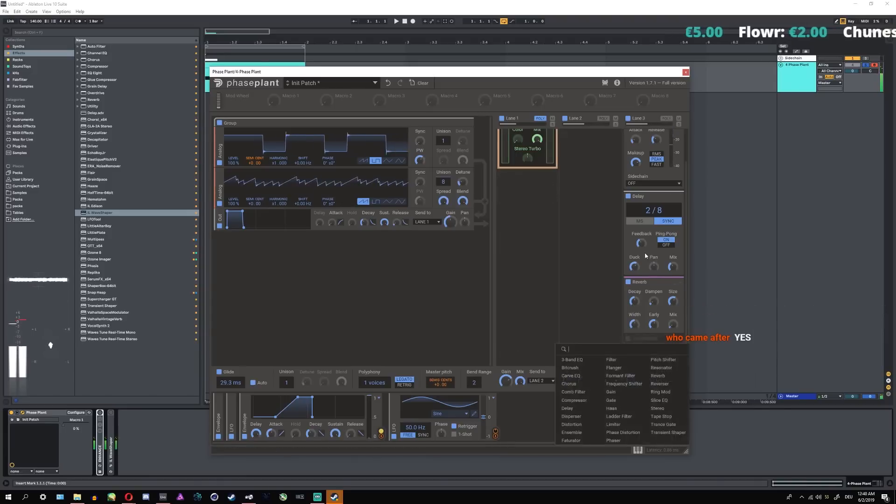
left_click(654, 399)
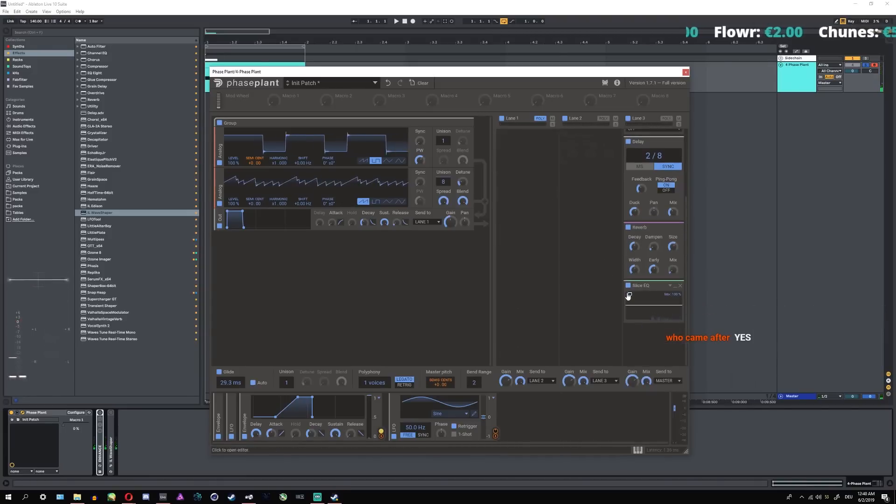
left_click(314, 269)
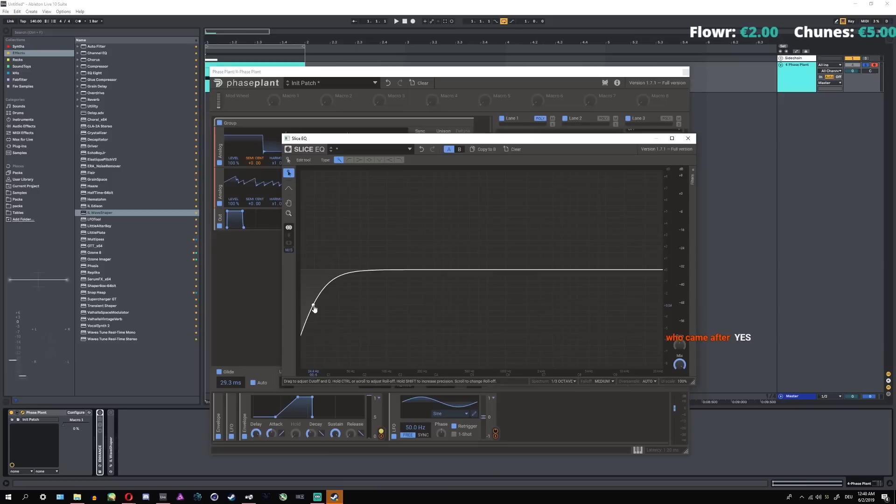
left_click_drag(314, 307, 442, 318)
left_click(689, 138)
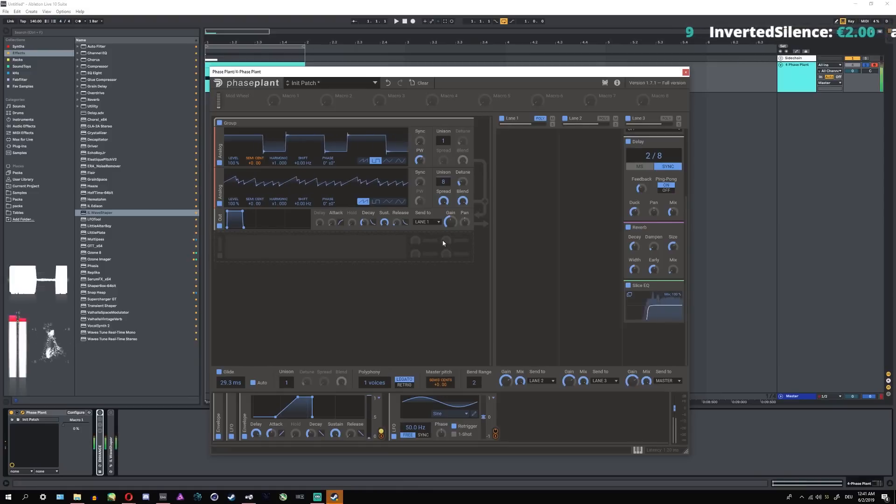
- Clear the whole patch and add a new Analog oscillator
left_click(420, 83)
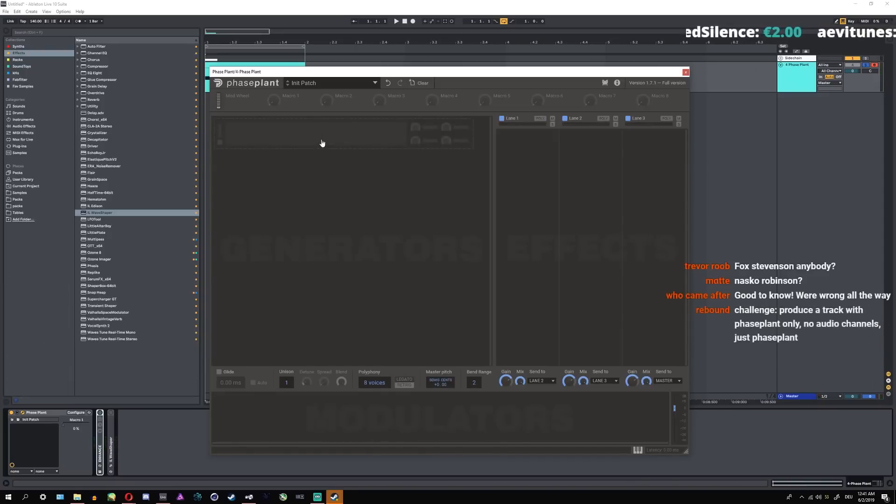
left_click(322, 143)
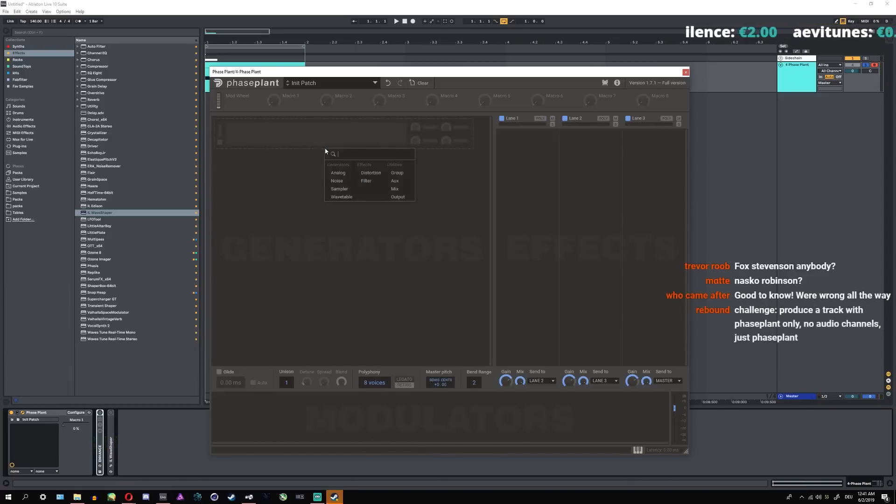
left_click(335, 168)
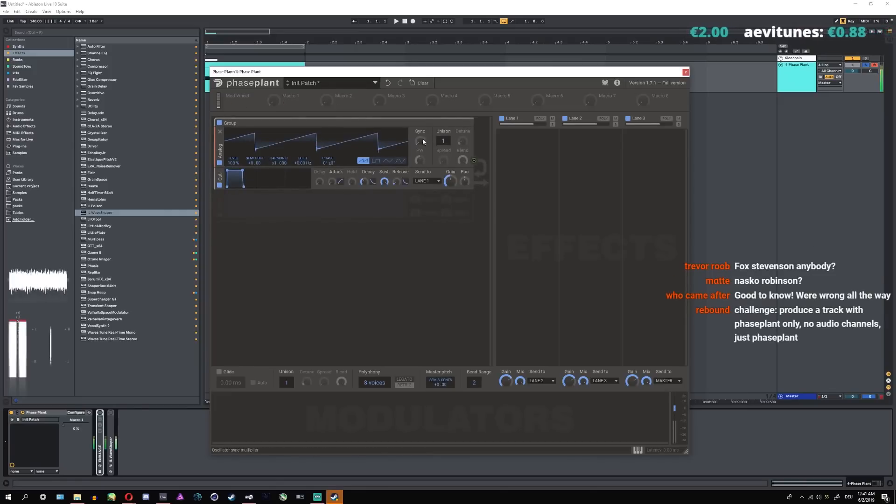
- Give the Analog oscillator 8 unison voices and ±180° phase randomness, and duplicate it within the group
left_click_drag(443, 141, 445, 98)
left_click_drag(338, 161, 335, 162)
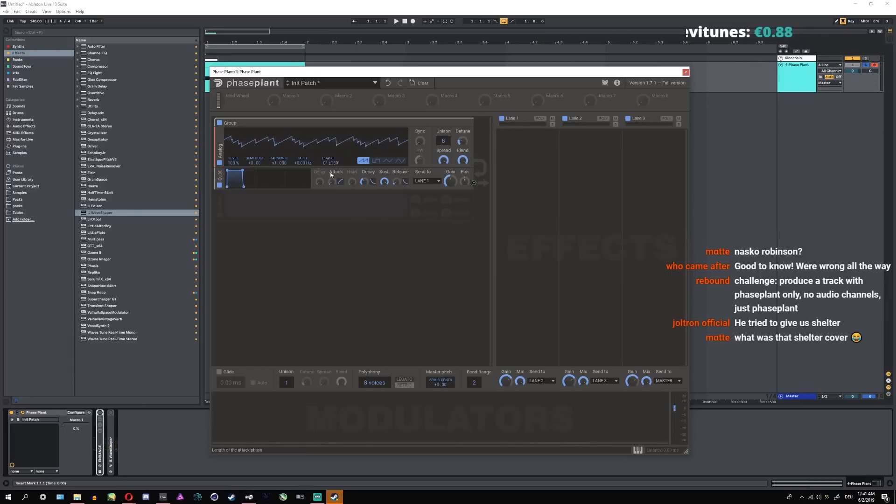
left_click_drag(337, 162, 340, 211)
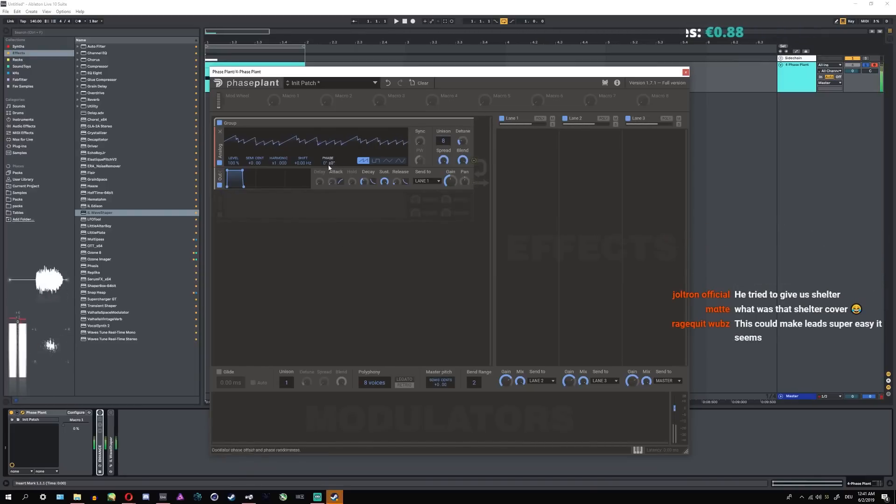
left_click_drag(333, 163, 332, 117)
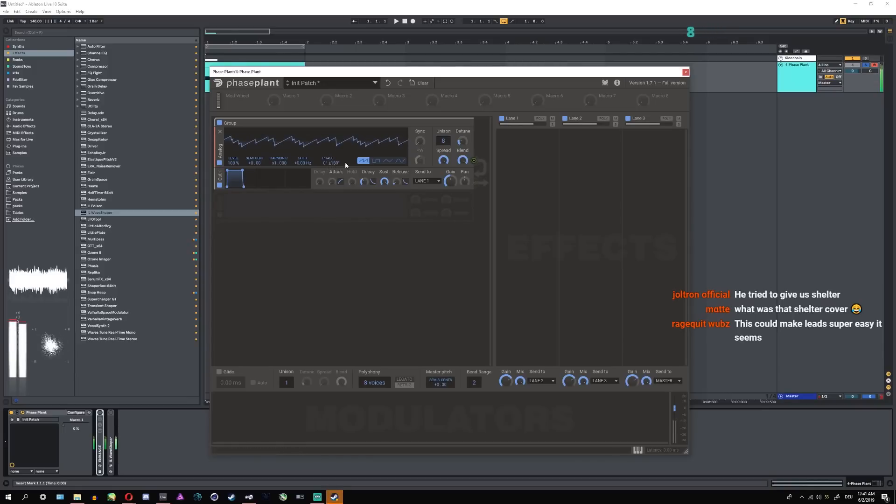
left_click_drag(220, 150, 229, 188)
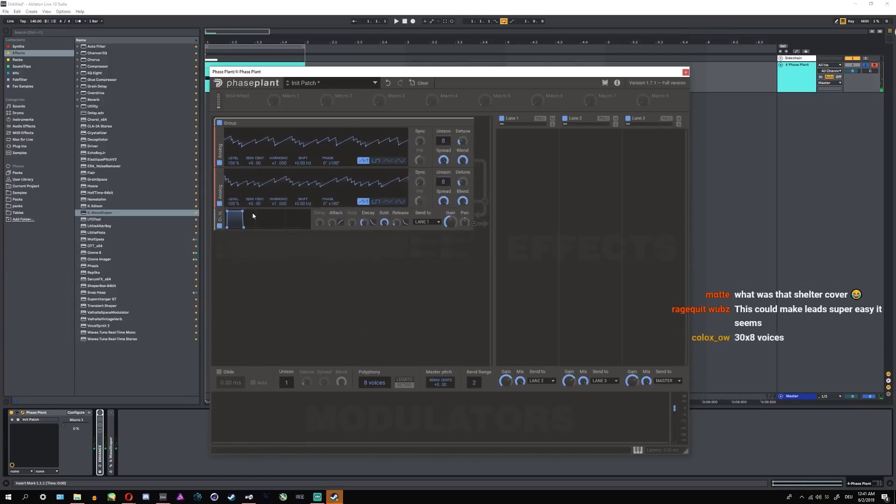
- Remove the duplicate Analog oscillator, set global unison to 8 with 64-voice polyphony, and raise the detune
left_click(221, 173)
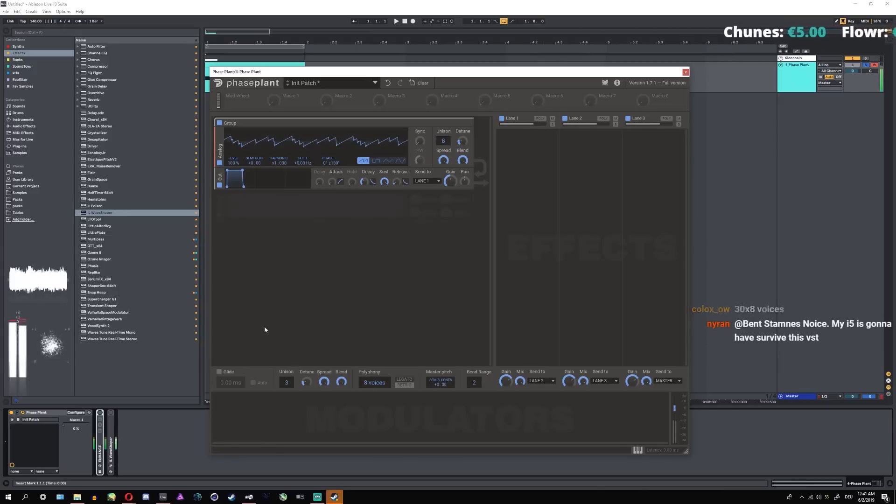
left_click_drag(278, 382, 292, 366)
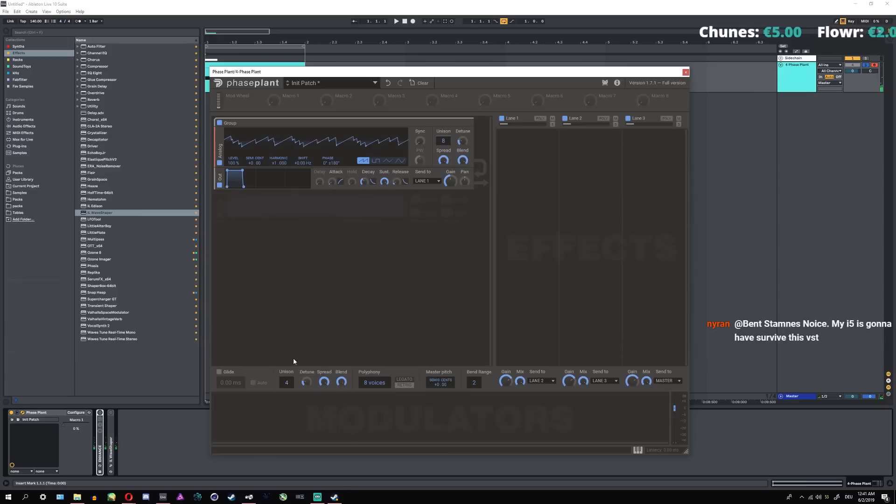
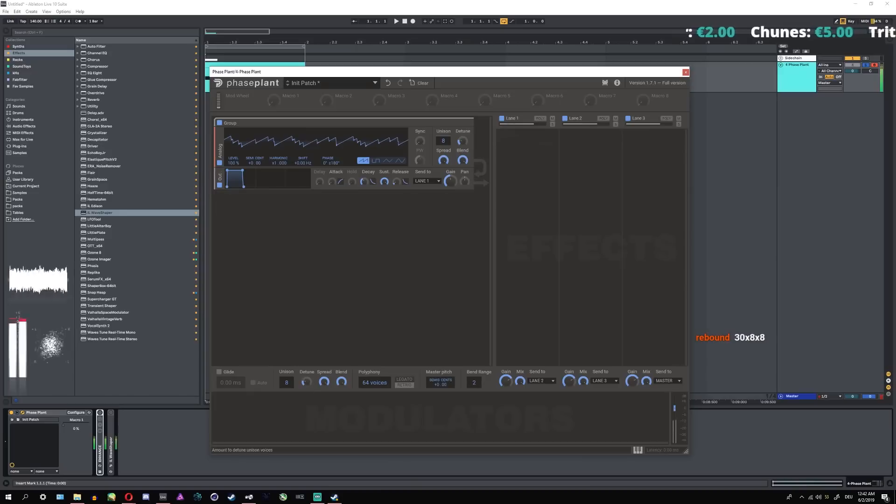
left_click_drag(462, 141, 461, 119)
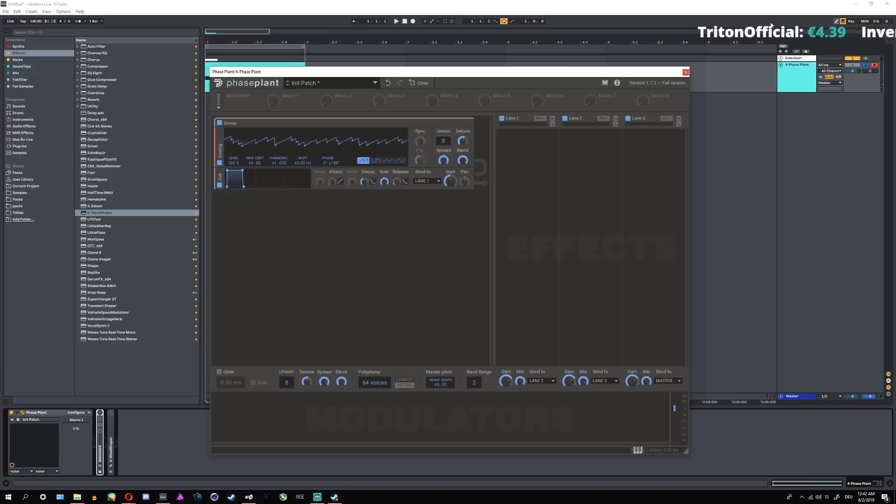
- Close the Phase Plant window, insert a new MIDI track and load the Serum plug-in on it
left_click(686, 72)
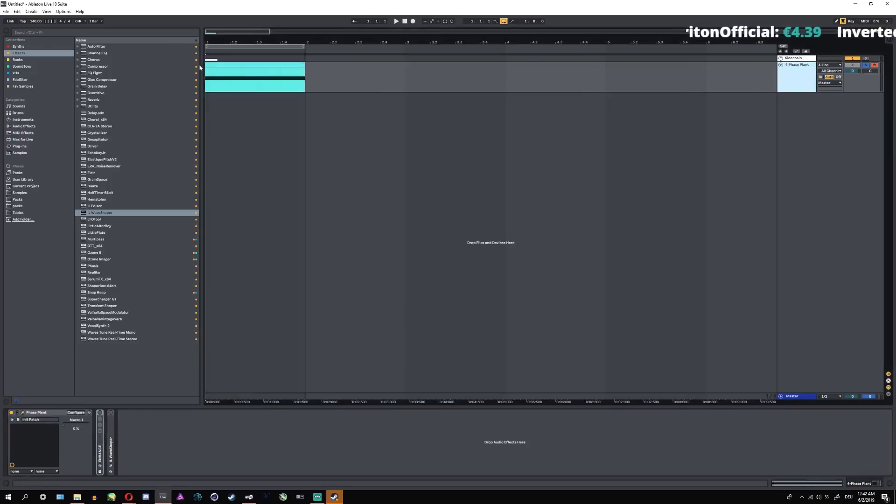
key("ctrl+shift+t")
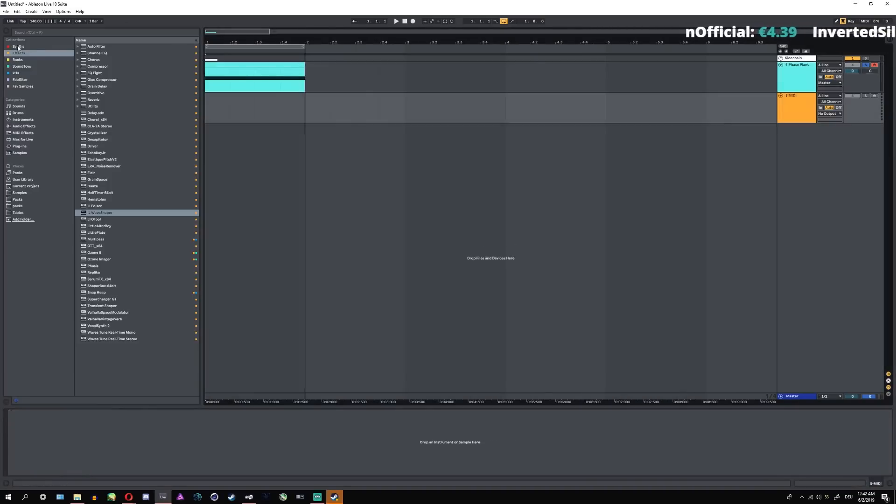
left_click(19, 46)
left_click(21, 146)
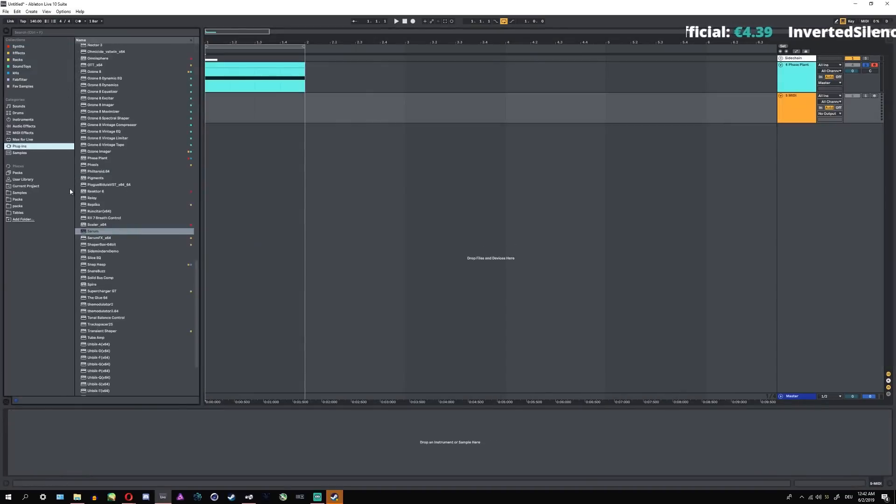
left_click_drag(93, 231, 241, 113)
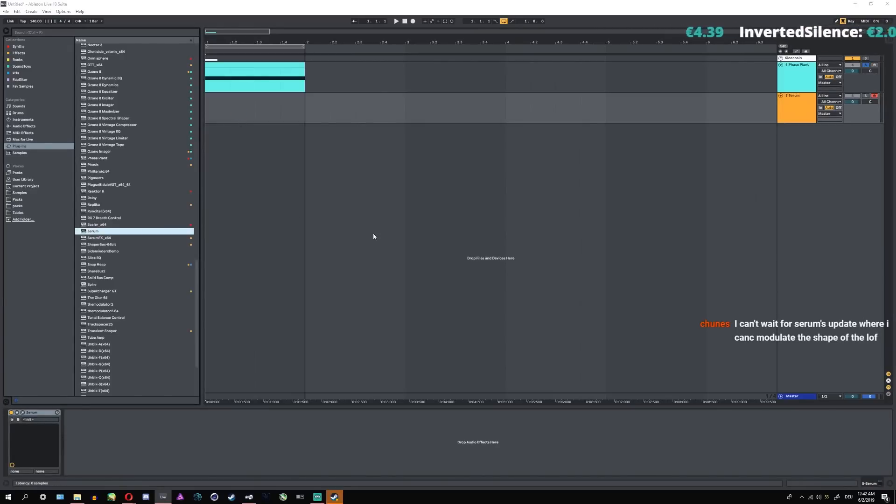
- Enable Serum's oscillator B, set oscillator A to 16 unison voices and solo the Serum track
left_click(402, 125)
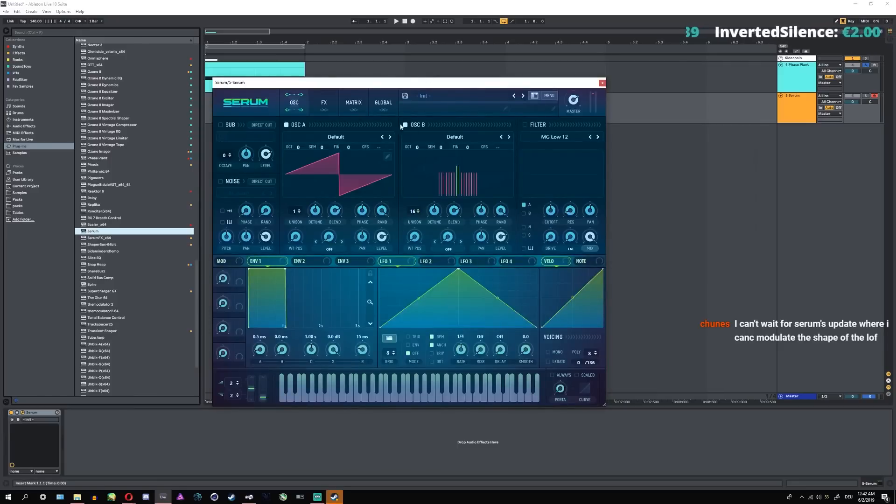
left_click_drag(295, 211, 302, 160)
left_click_drag(403, 84, 426, 71)
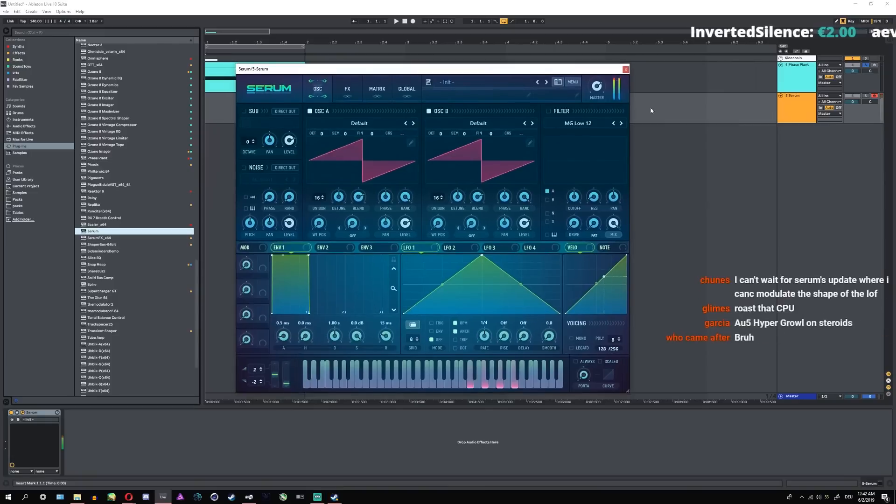
left_click(865, 95)
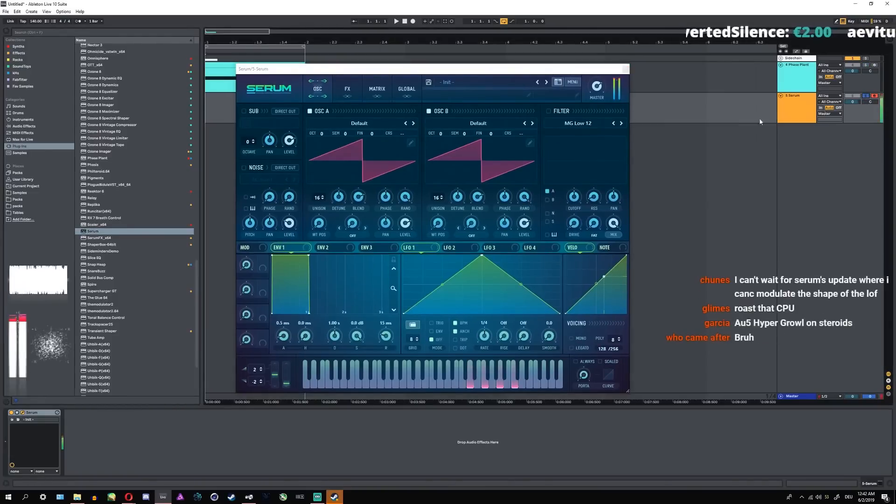
- Group Serum into an Instrument Rack, duplicate its chain and lower the track volume to -13.0 dB
key("ctrl+g")
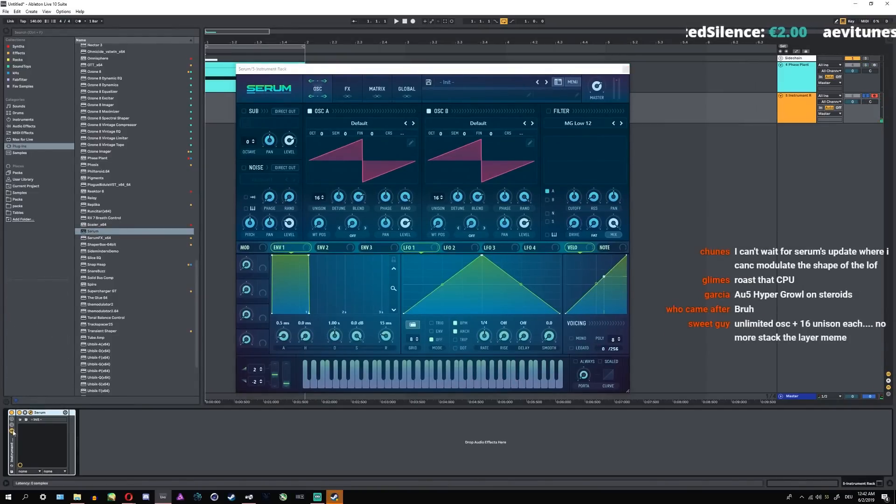
left_click(13, 431)
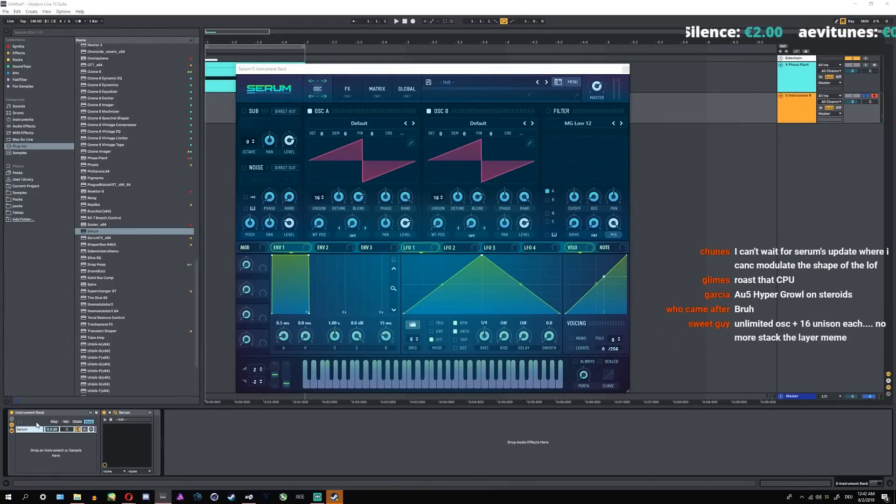
key("ctrl+d")
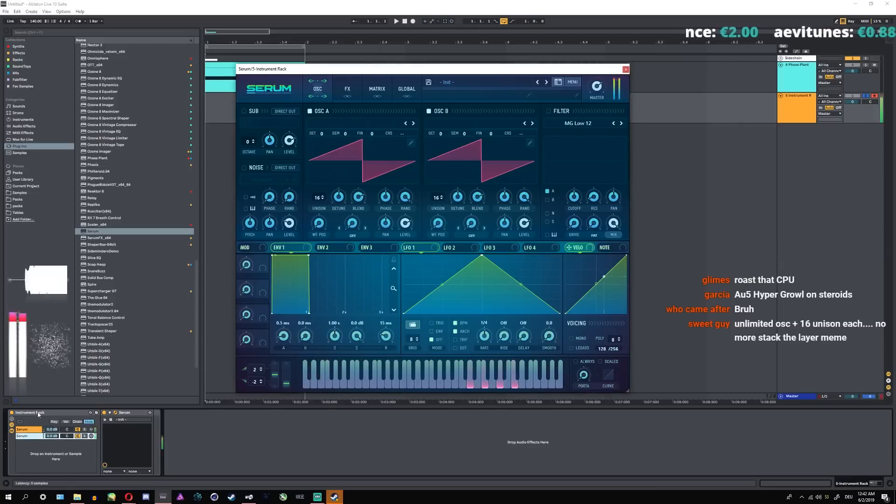
left_click_drag(852, 102, 852, 119)
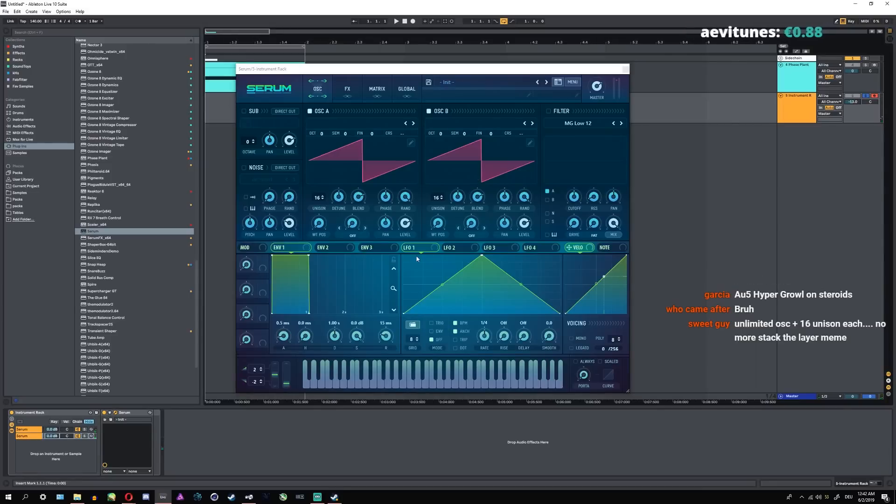
- Delete the Serum rack track and reopen the Phase Plant window
left_click(804, 112)
key("Delete")
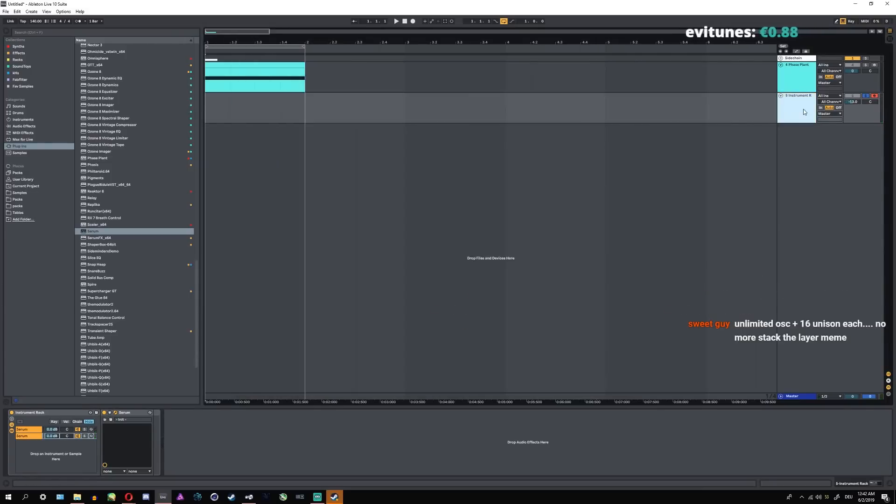
left_click(24, 413)
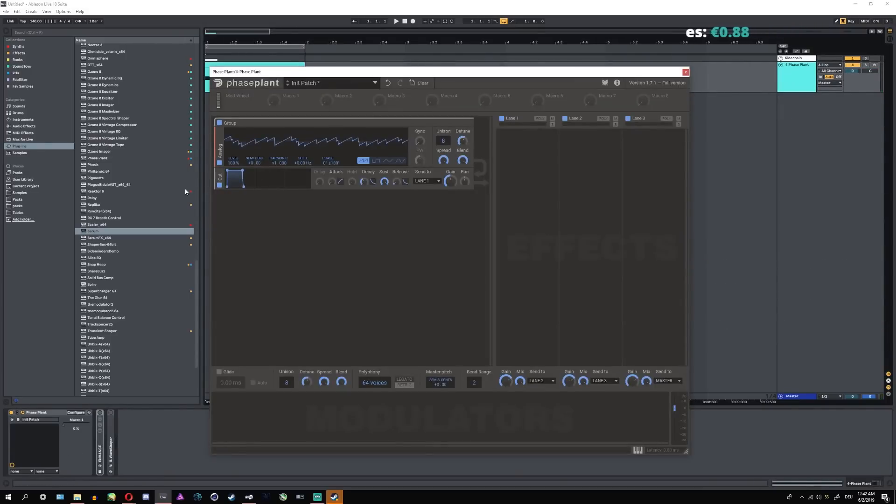
left_click_drag(600, 75, 627, 85)
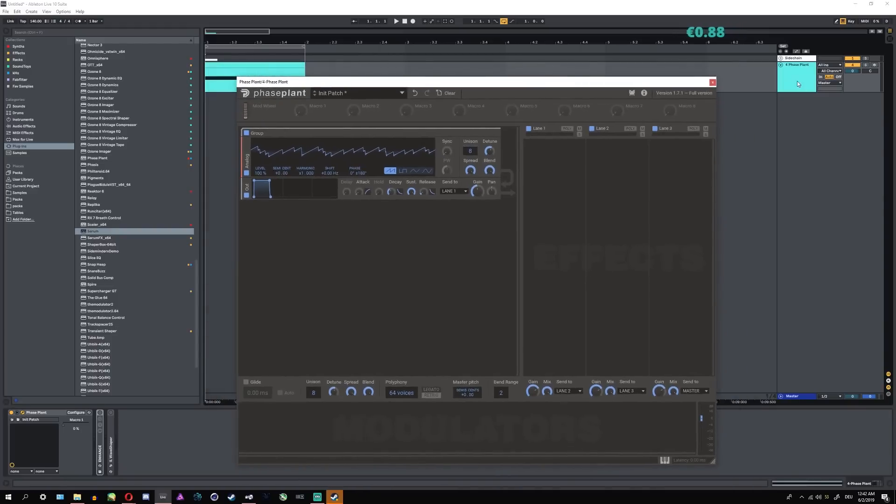
right_click(798, 82)
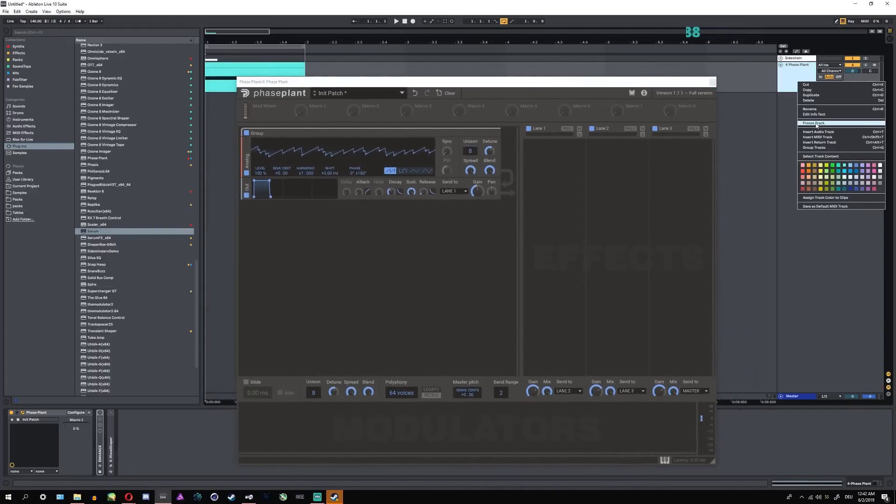
left_click(781, 93)
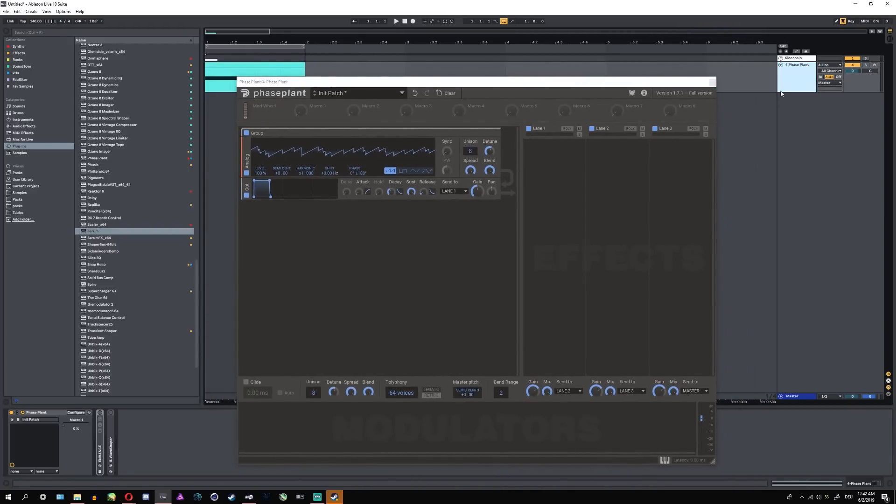
left_click(334, 212)
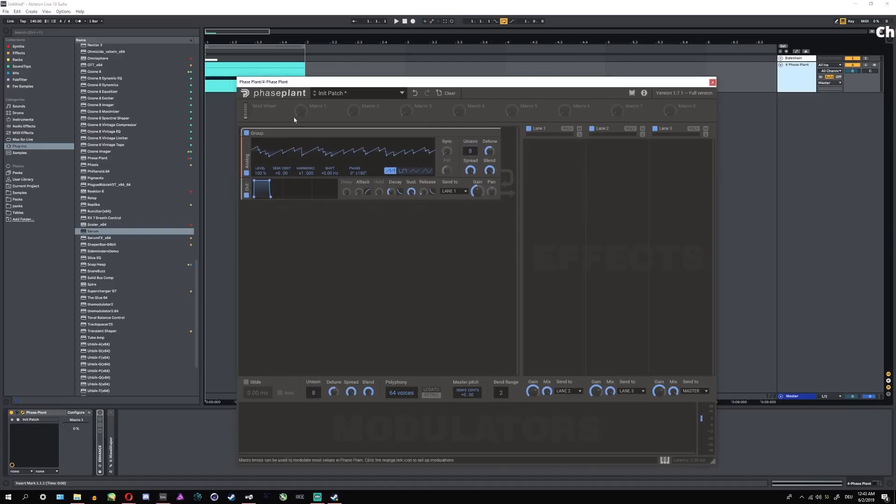
- Arm the Phase Plant track and remove the whole oscillator group from the generators
left_click(806, 74)
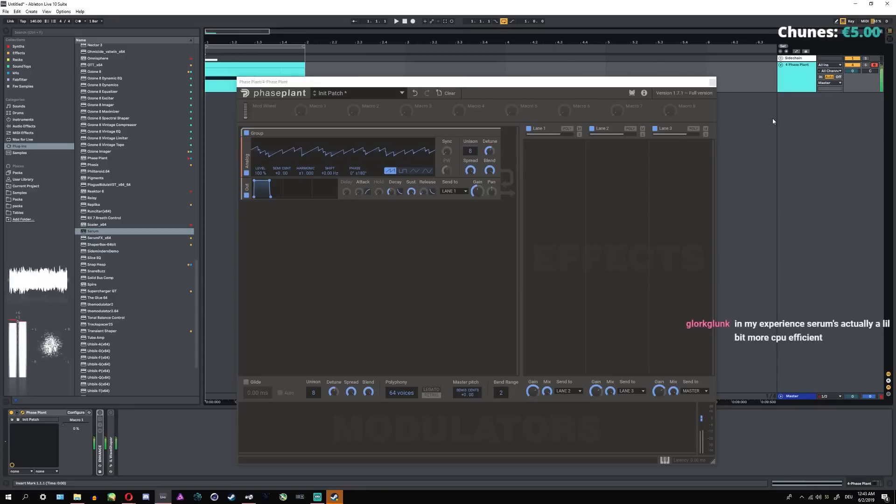
left_click(494, 133)
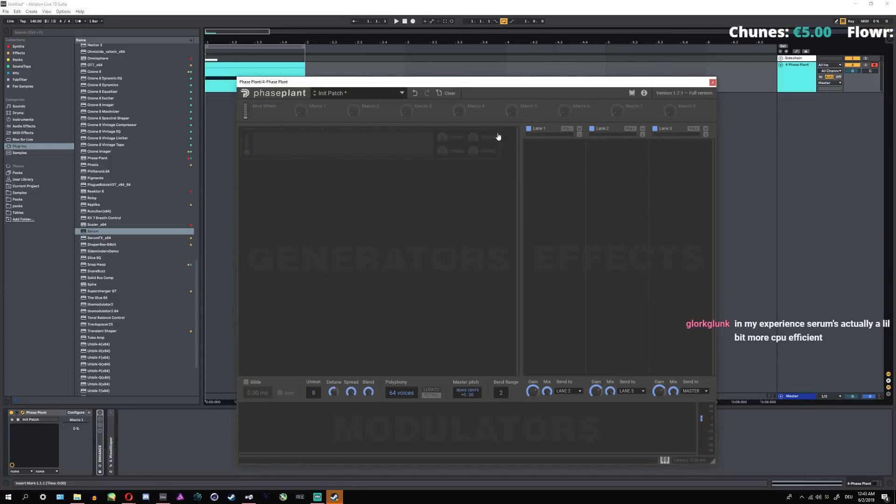
left_click(467, 146)
left_click(431, 225)
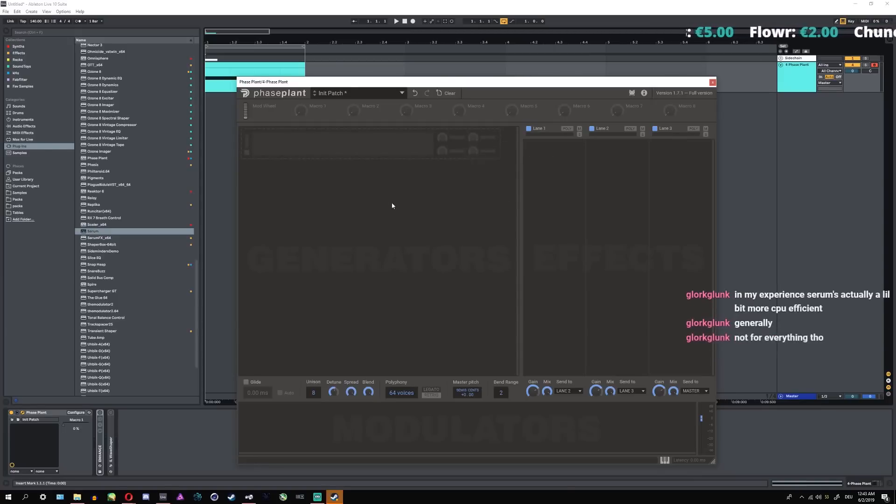
left_click(337, 155)
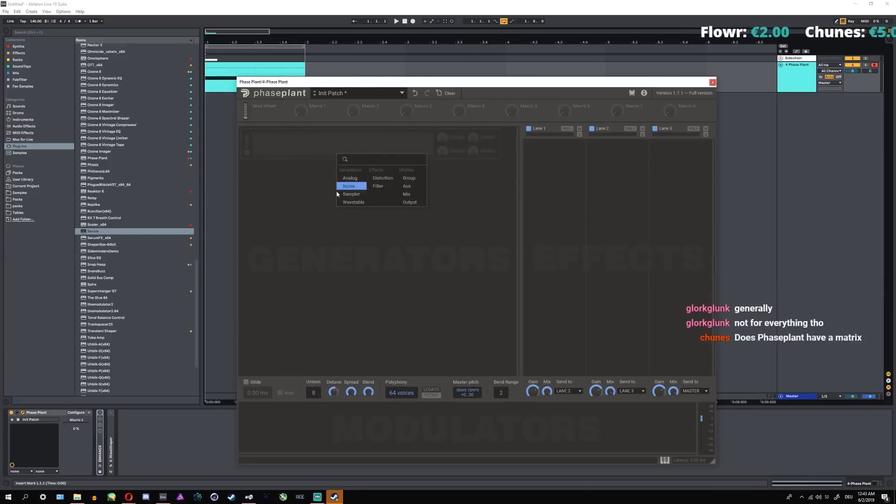
- Look through the factory and user preset folders in the preset browser
left_click(346, 94)
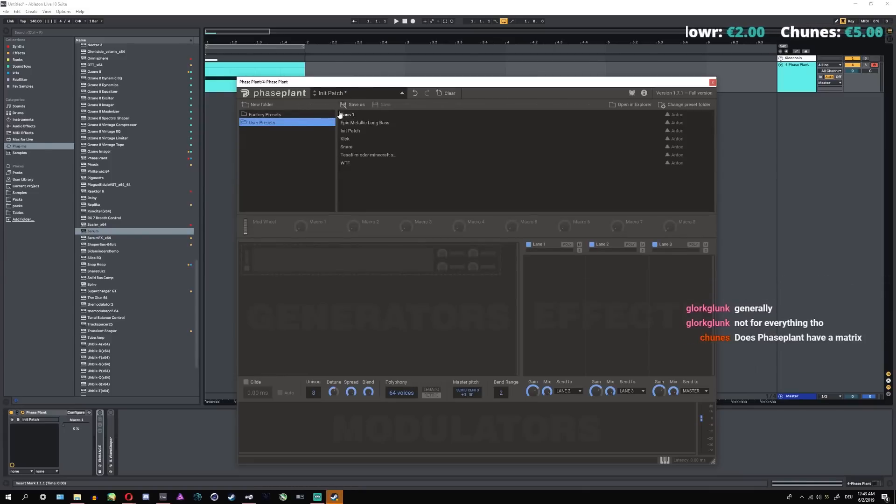
left_click(264, 115)
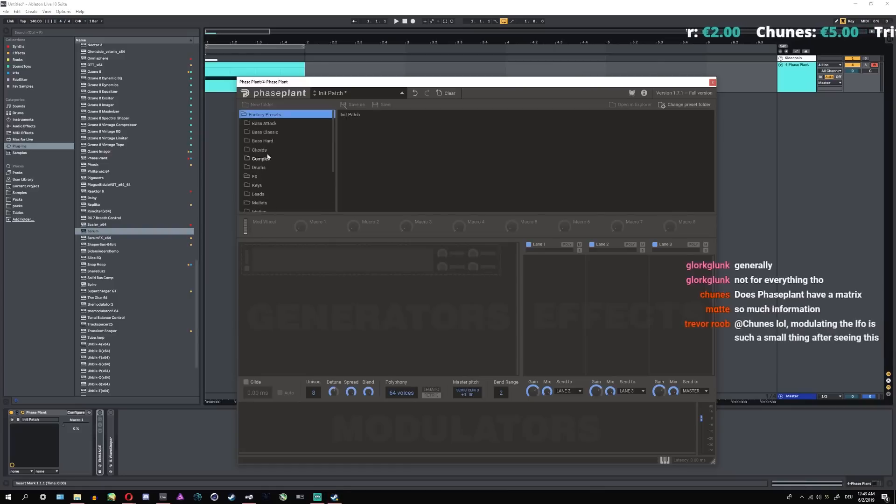
left_click(288, 116)
left_click(266, 123)
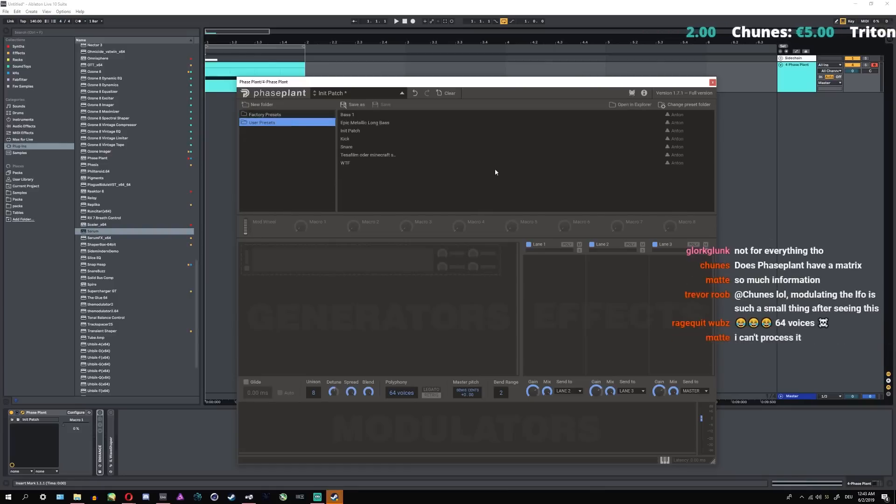
left_click(377, 95)
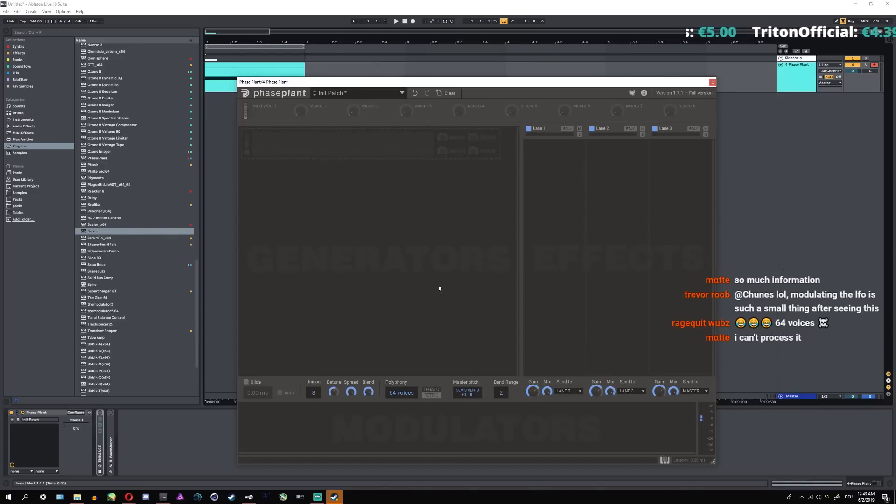
- Add an LFO modulator, a Wavetable oscillator and an Analog oscillator to the empty patch
left_click(275, 422)
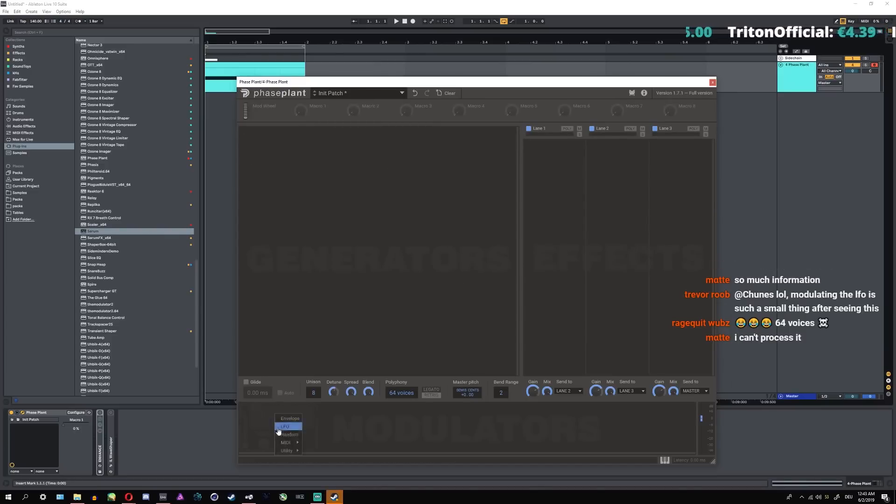
left_click(286, 427)
left_click(287, 144)
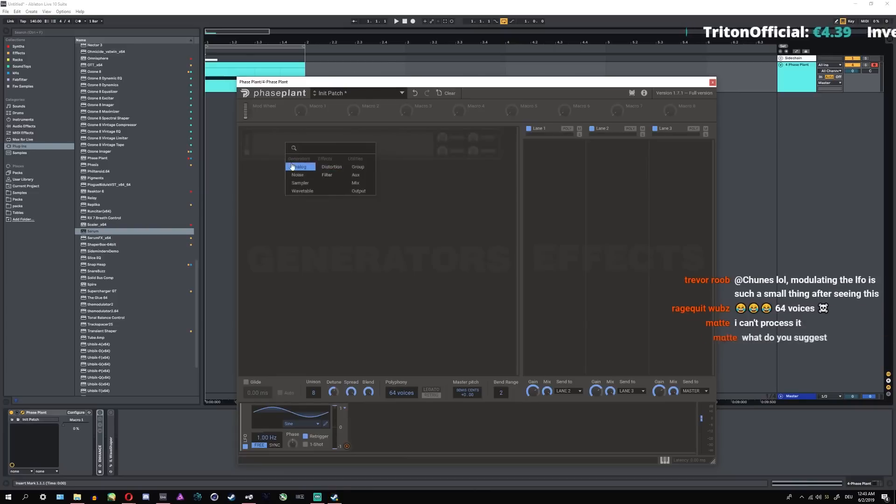
left_click(301, 191)
left_click(311, 213)
left_click(324, 236)
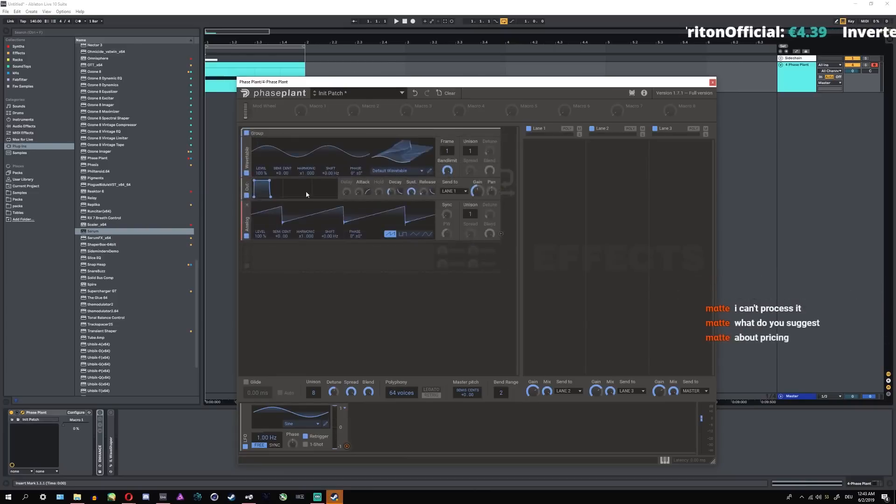
- Assign the LFO to the Wavetable oscillator's pitch, harmonic, shift and phase, and to the output envelope's attack curve, hold, decay, sustain and release
left_click_drag(347, 446, 283, 169)
left_click(432, 419)
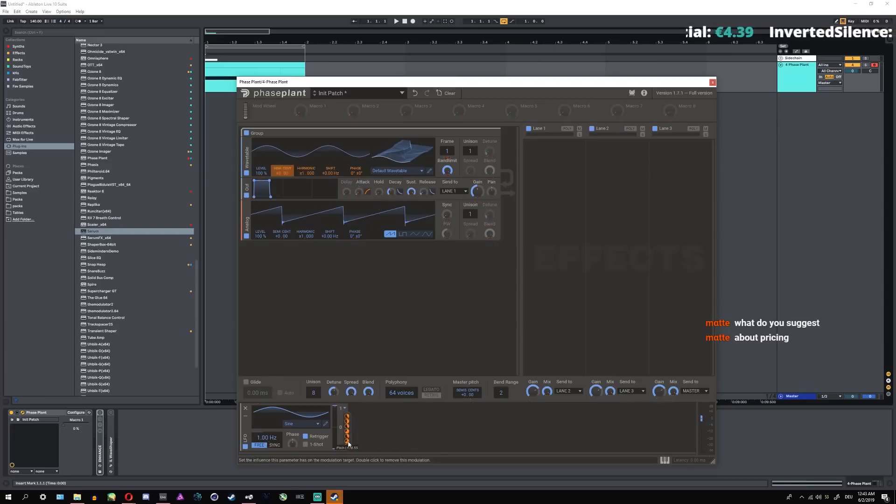
left_click(347, 417)
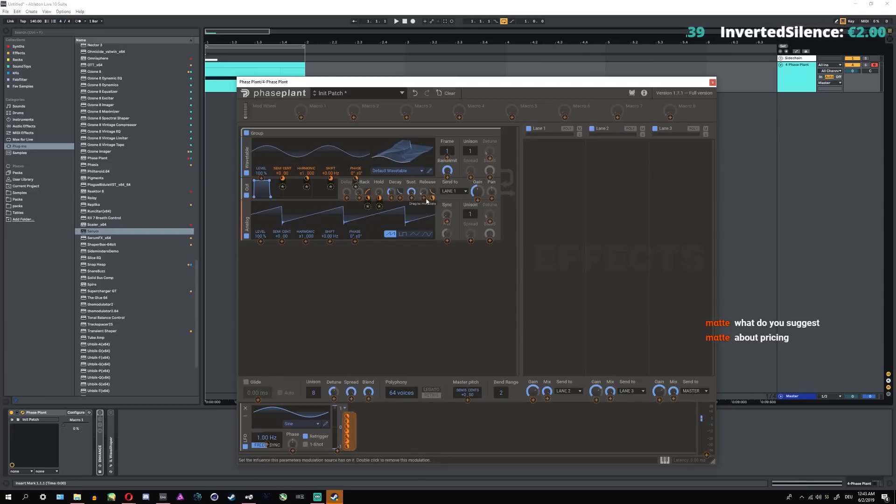
left_click(411, 199)
left_click(400, 198)
left_click(392, 198)
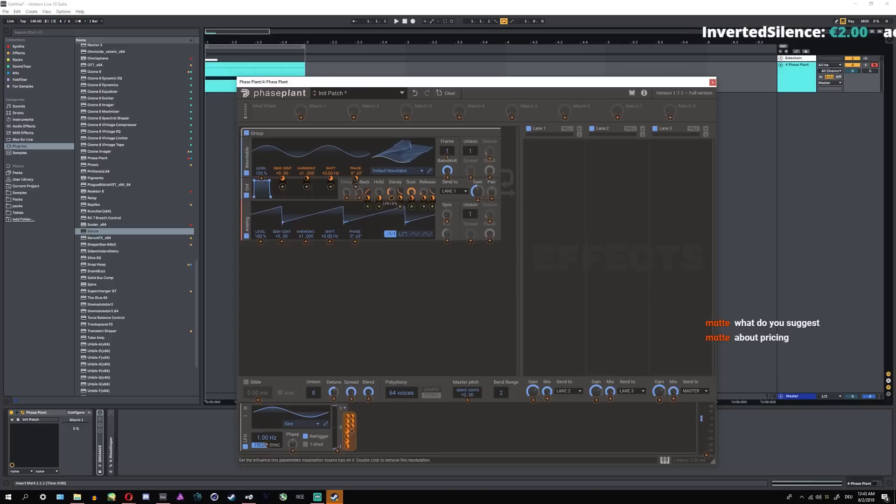
- Extend the LFO's modulation to the Wavetable oscillator's bandlimit, unison spread and blend
left_click(447, 177)
left_click(471, 177)
left_click(490, 178)
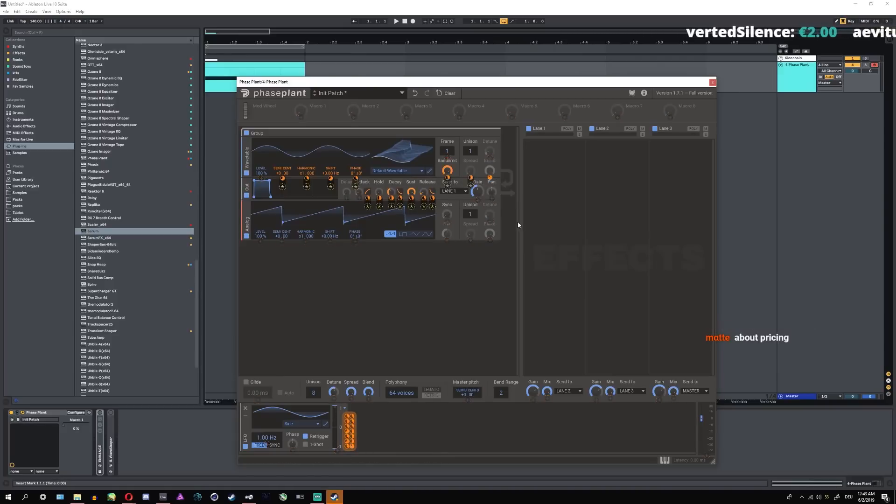
left_click(517, 222)
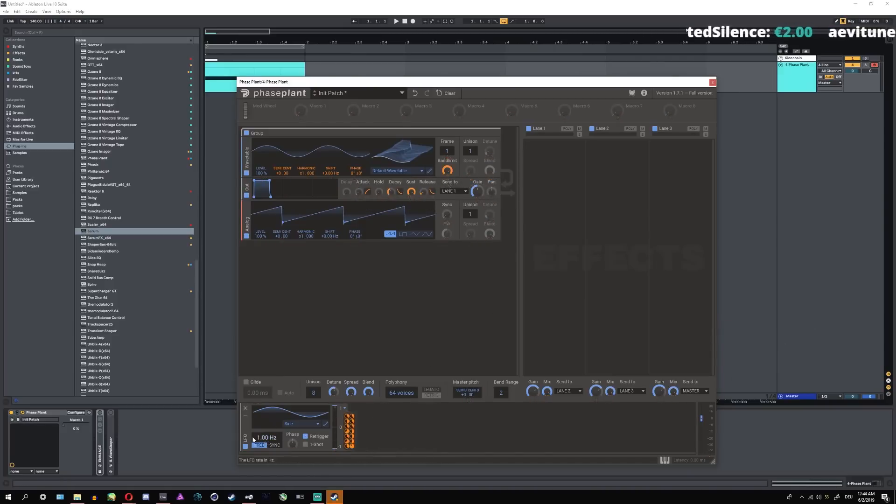
- Create a second LFO and assign it to the Analog oscillator's parameters, including its phase
left_click_drag(245, 434, 401, 426)
left_click(465, 444)
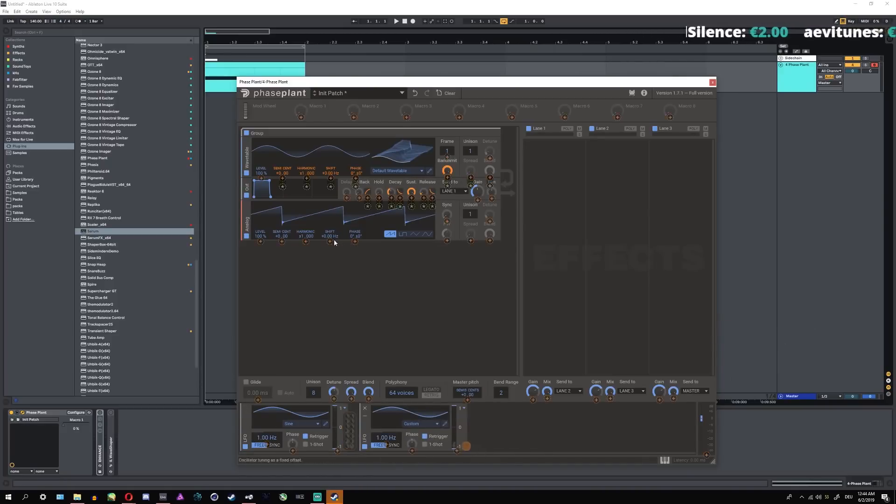
left_click(357, 242)
left_click(455, 320)
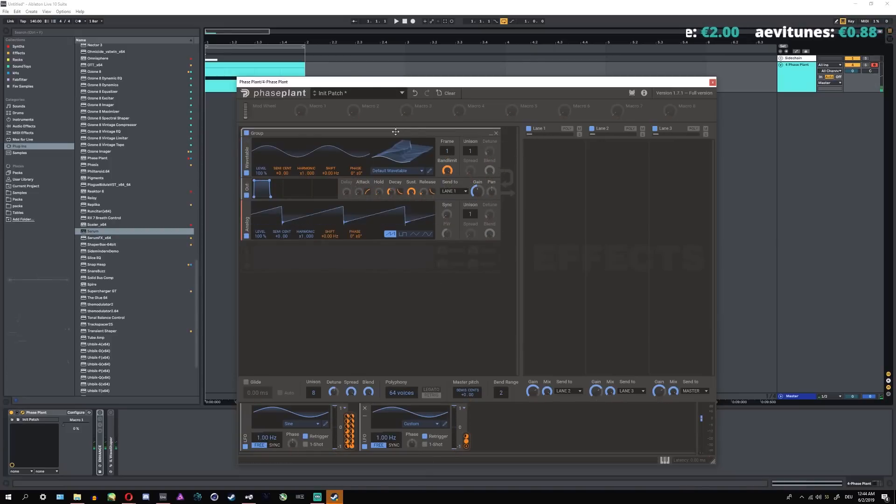
- Remove the oscillator group and both LFO modulators to leave an empty patch
left_click(497, 136)
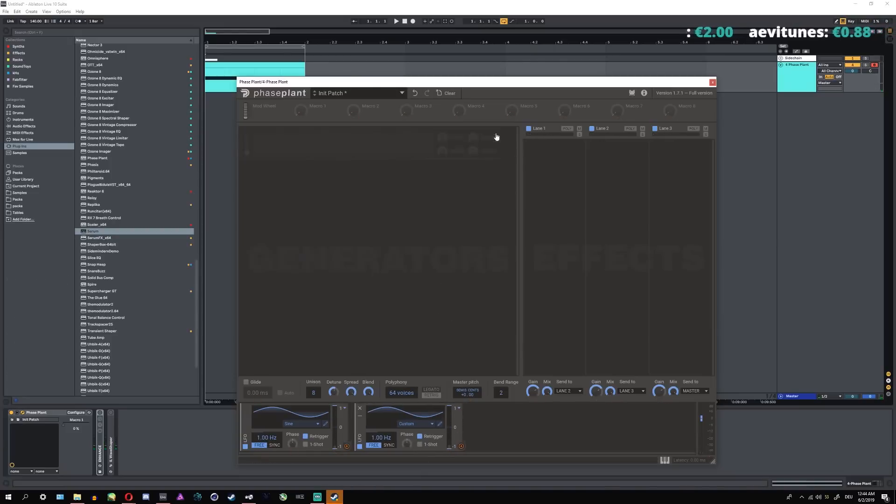
left_click(360, 408)
left_click(245, 409)
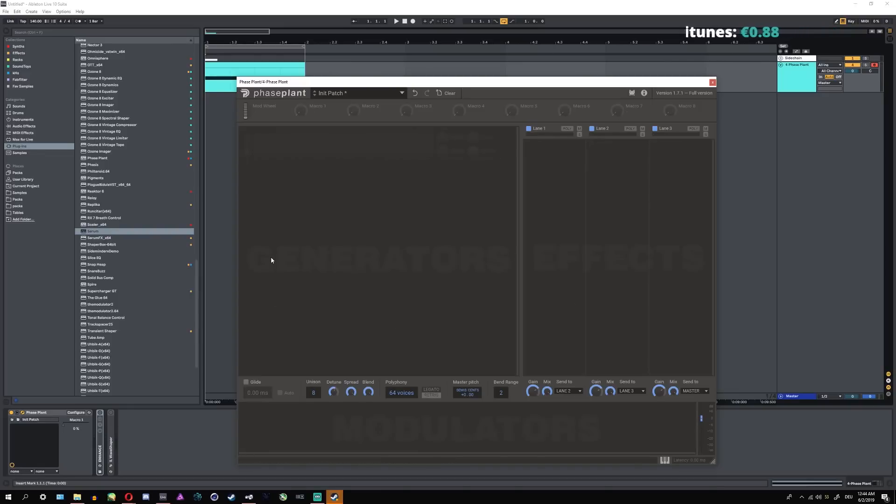
- Open Phase Plant's hidden space-invaders game, play it by moving the ship and shooting the aliens, and close it
left_click(632, 93)
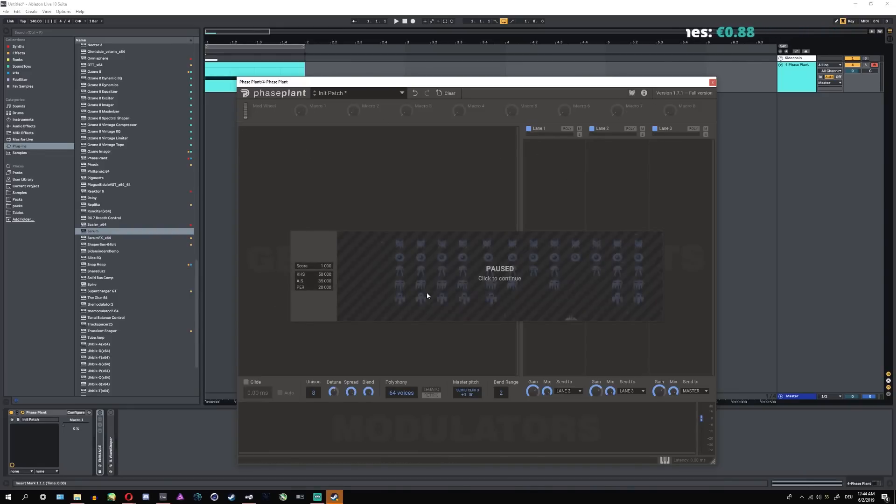
left_click(504, 270)
key("Left")
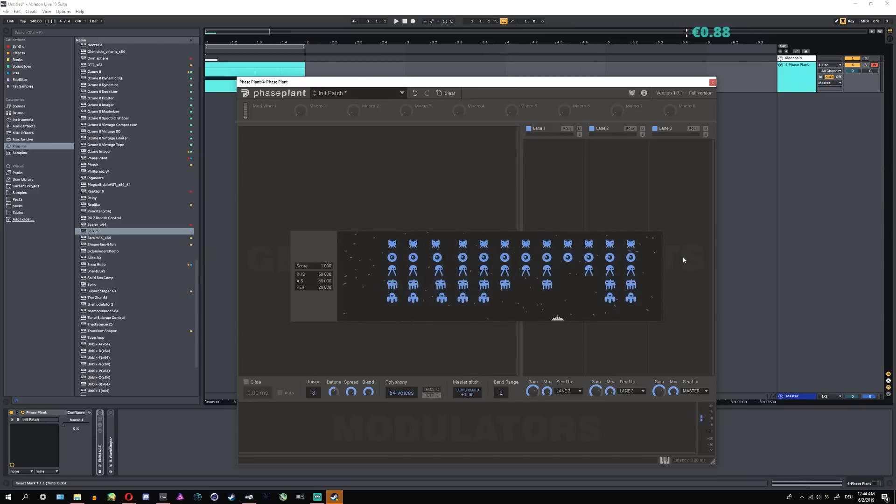
key("Left")
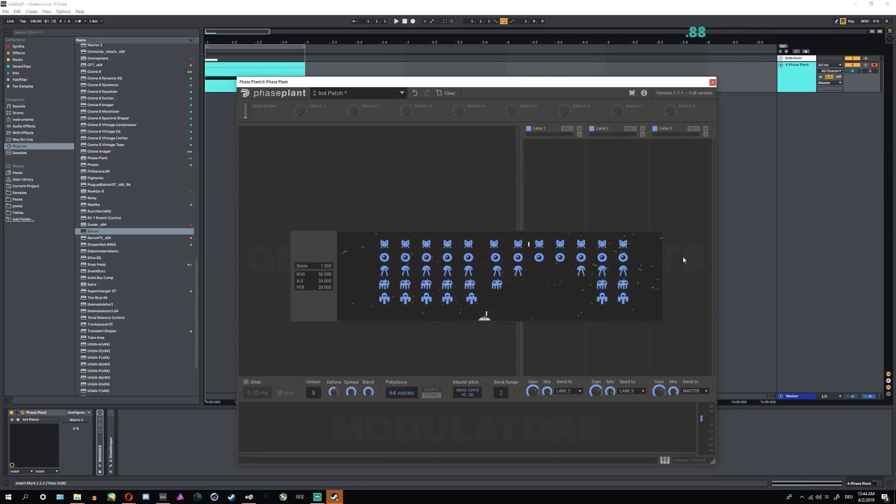
key("space")
key("Left")
key("space")
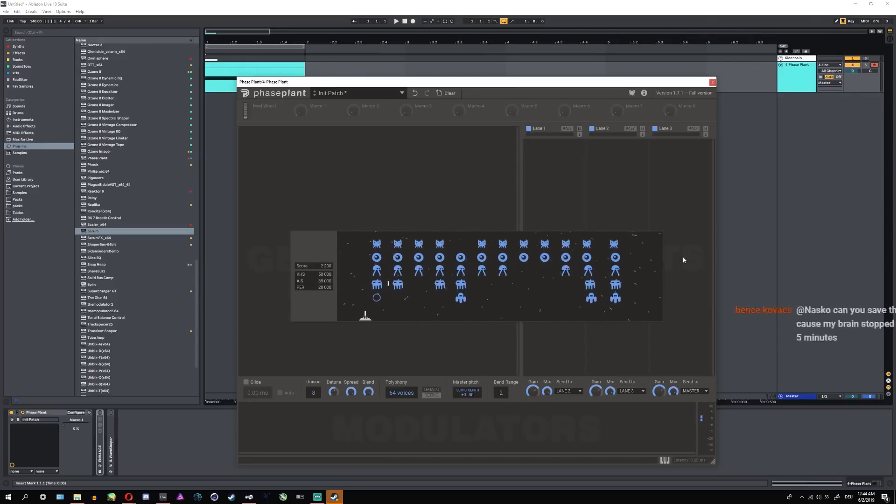
key("Left")
key("space")
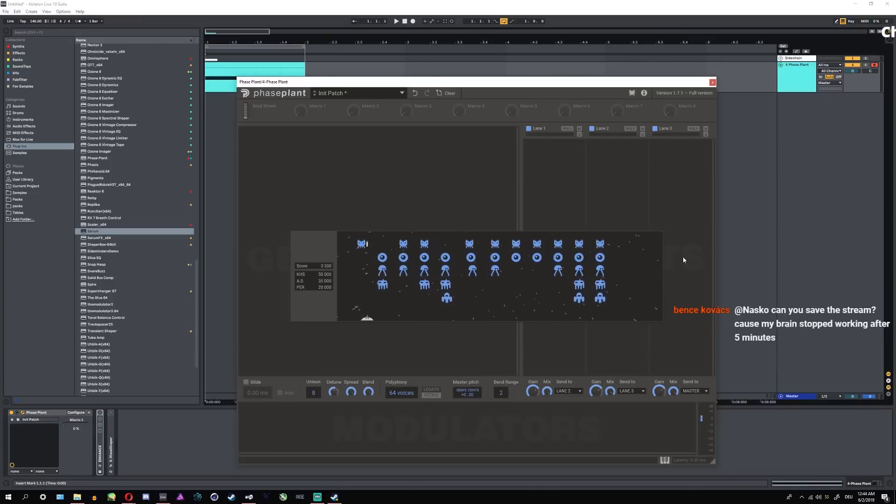
key("Right")
key("space")
key("Right")
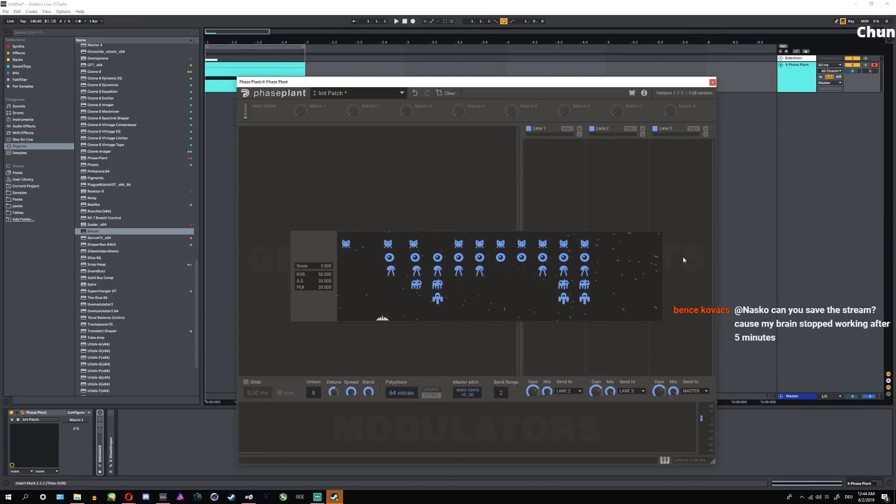
key("Right")
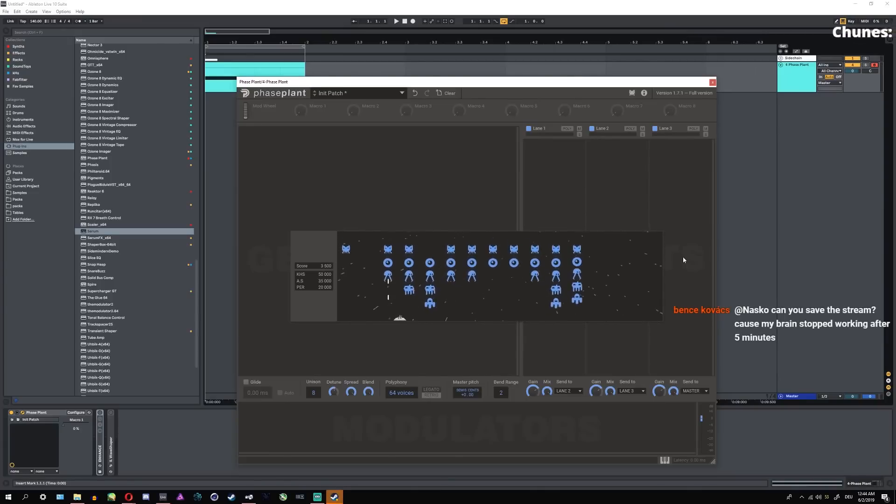
key("space")
key("Right")
key("space")
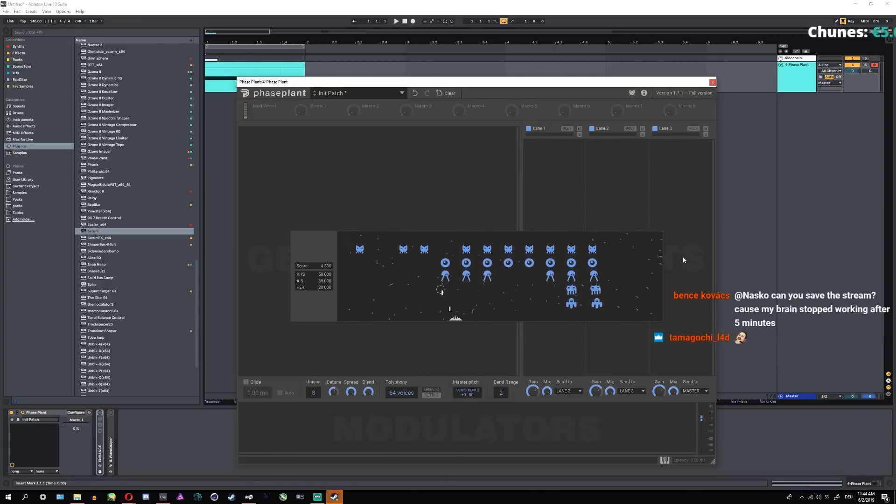
key("Right")
key("space")
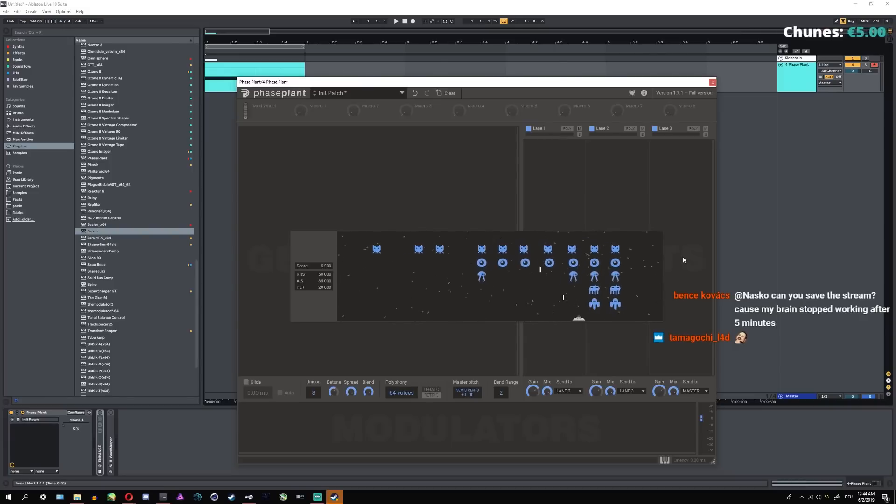
key("space")
key("Right")
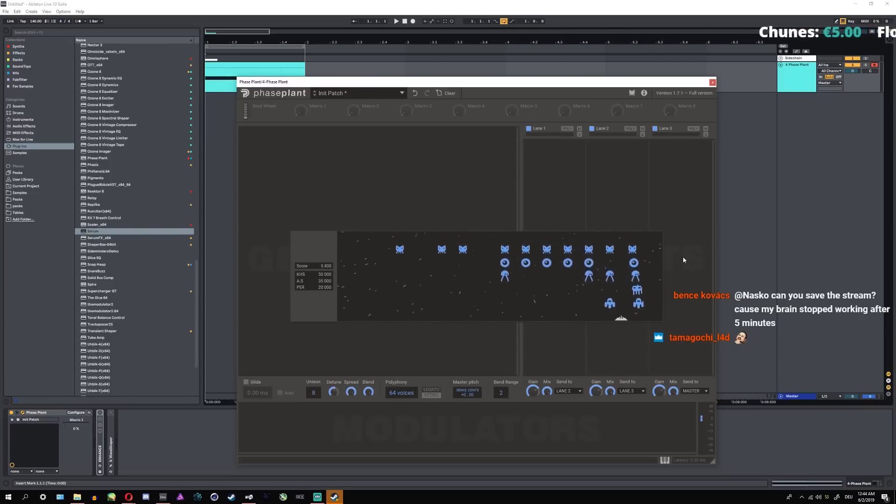
key("Right")
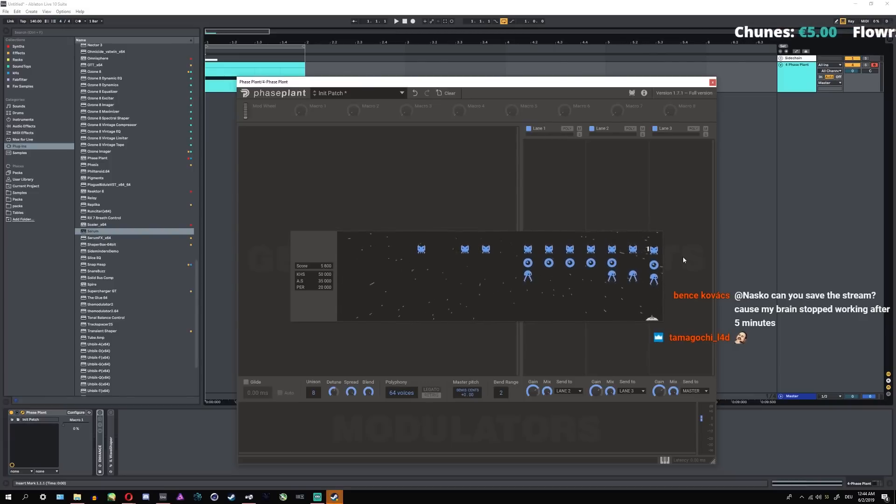
key("space")
key("Left")
key("space")
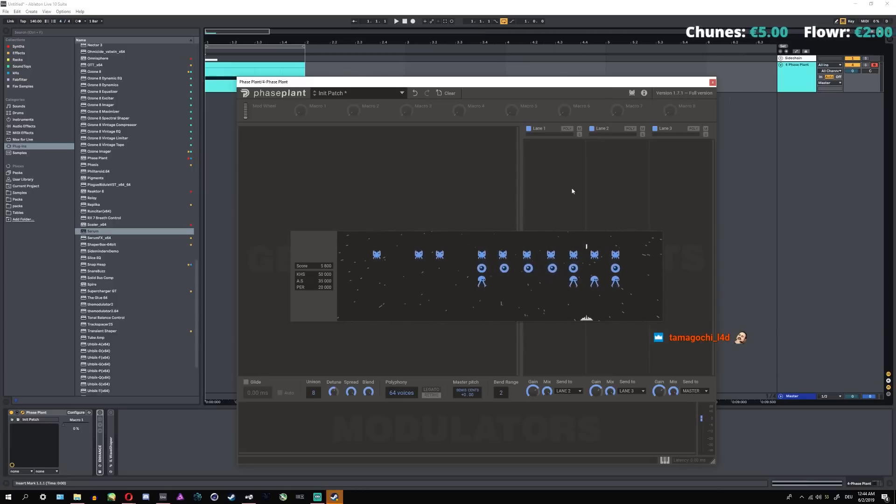
left_click(458, 202)
- Load Multipass from the browser's effect collection onto the Phase Plant track and open its window
left_click(17, 52)
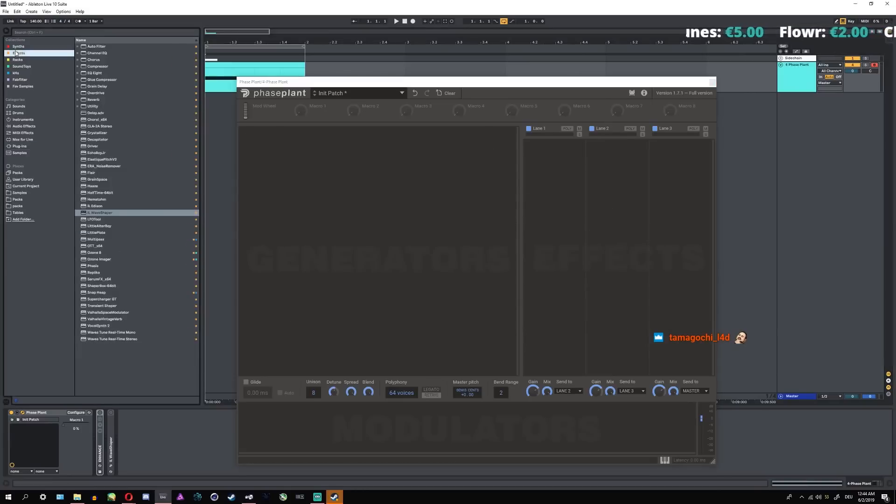
left_click(17, 74)
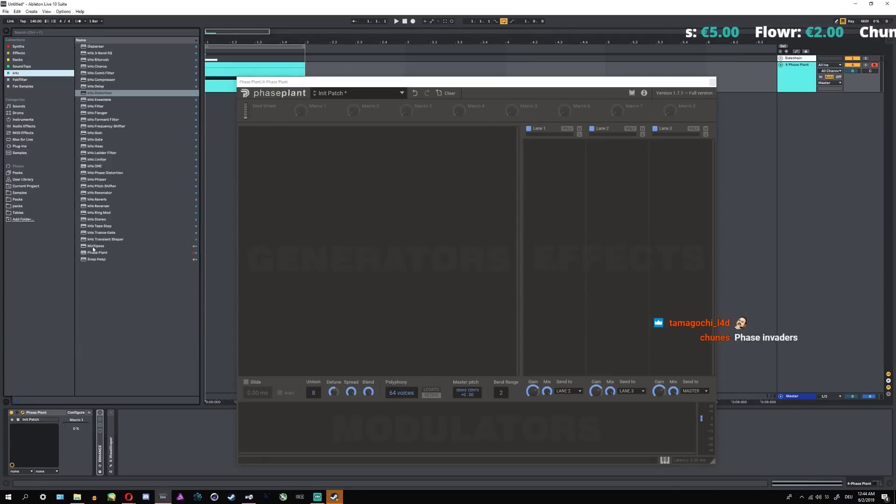
left_click_drag(95, 246, 133, 413)
left_click(133, 413)
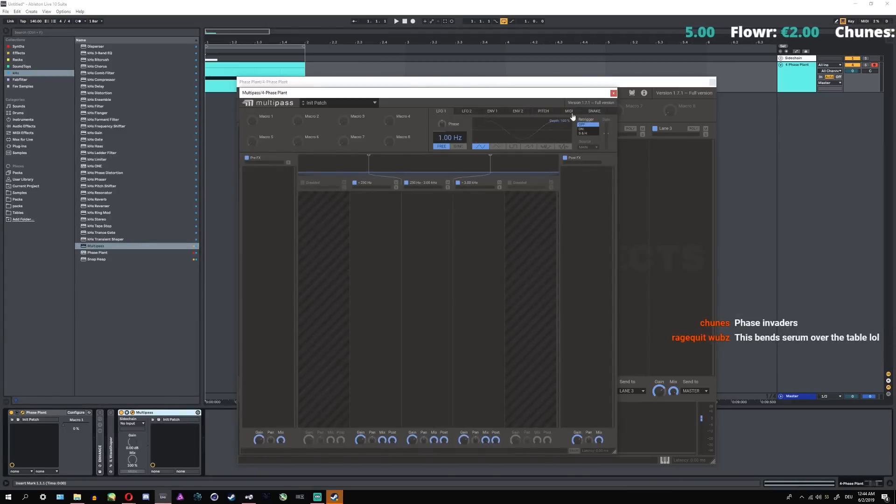
- Play the Snake game inside Multipass and delete the Multipass device from the track
left_click(594, 112)
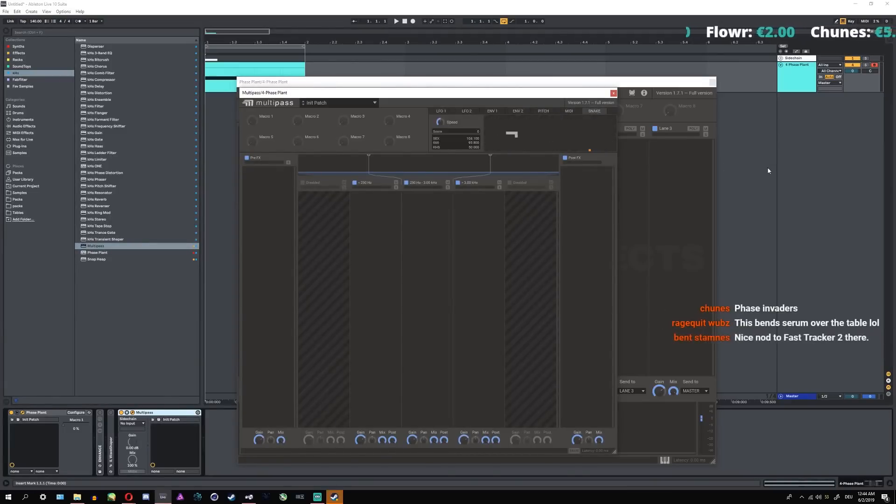
key("Right")
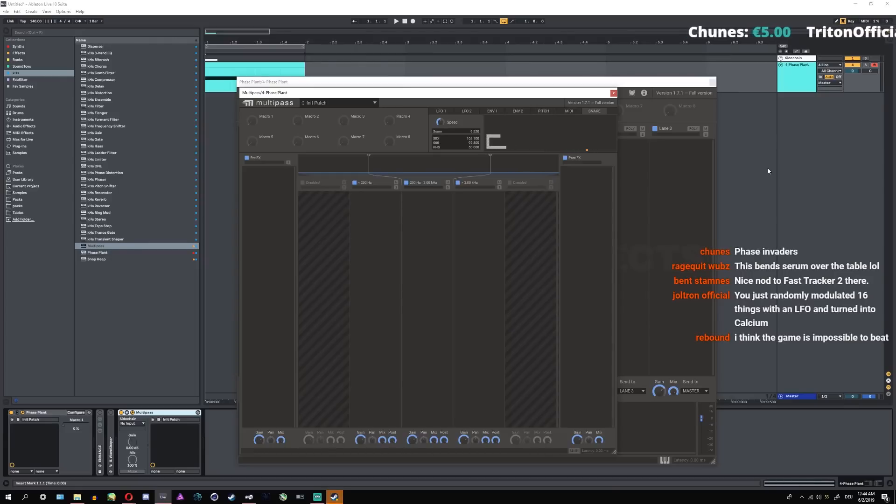
key("Delete")
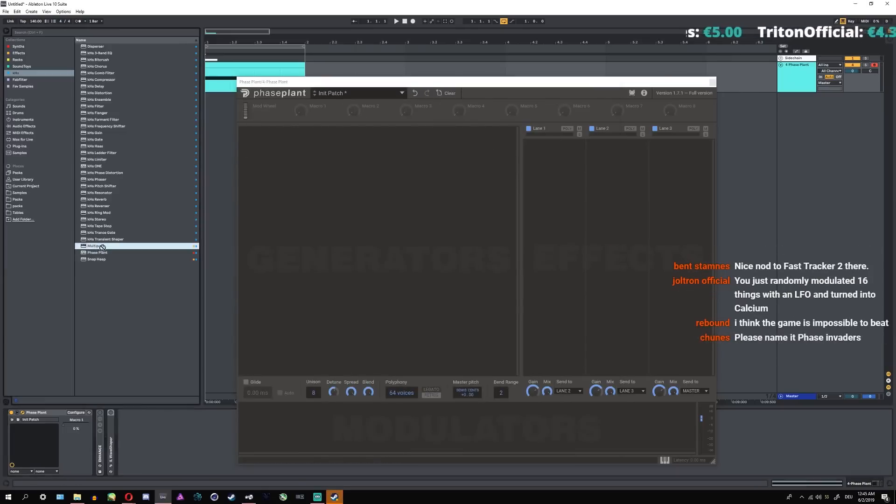
- Load Multipass onto the track again and add a Compressor to each of its three active frequency bands
left_click_drag(102, 246, 138, 414)
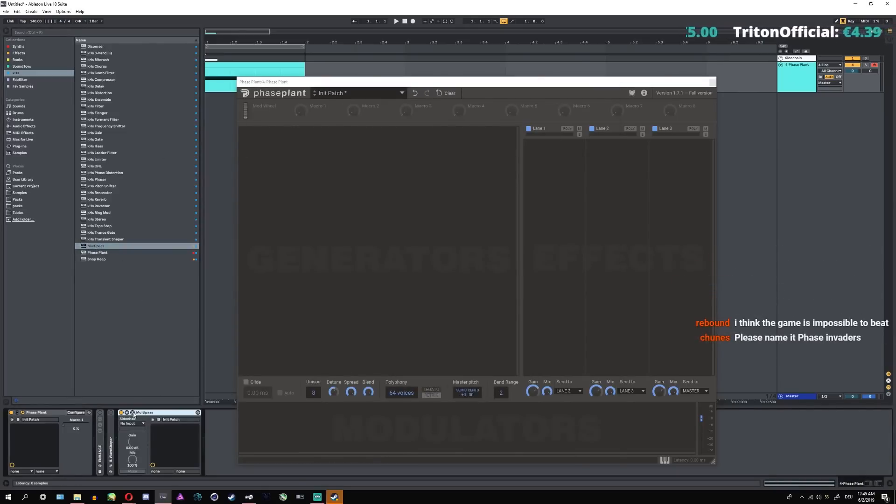
left_click(132, 412)
left_click(384, 226)
left_click(396, 271)
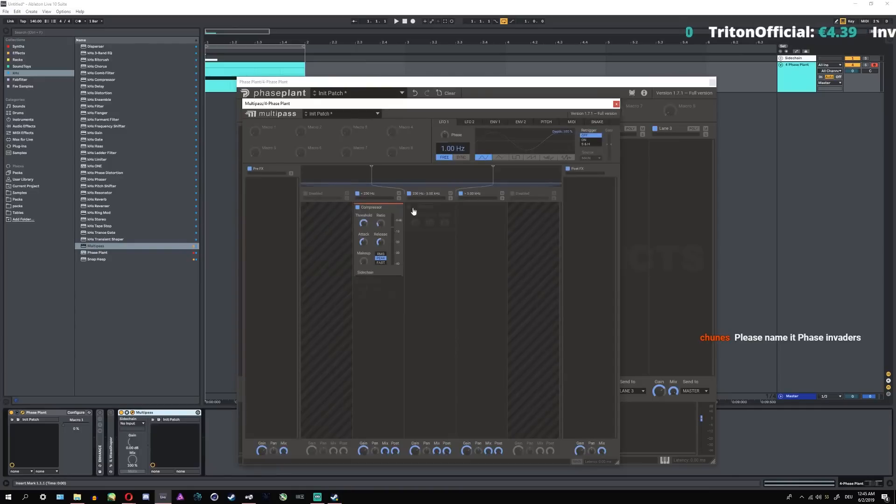
left_click(411, 206)
left_click(422, 253)
left_click(467, 214)
left_click(478, 264)
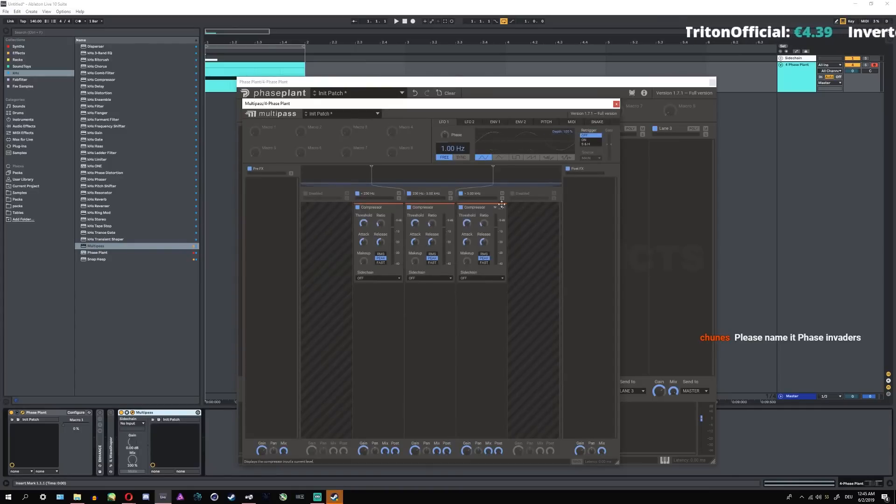
- Delete the Multipass device with its three compressors from the track
left_click(170, 413)
key("Delete")
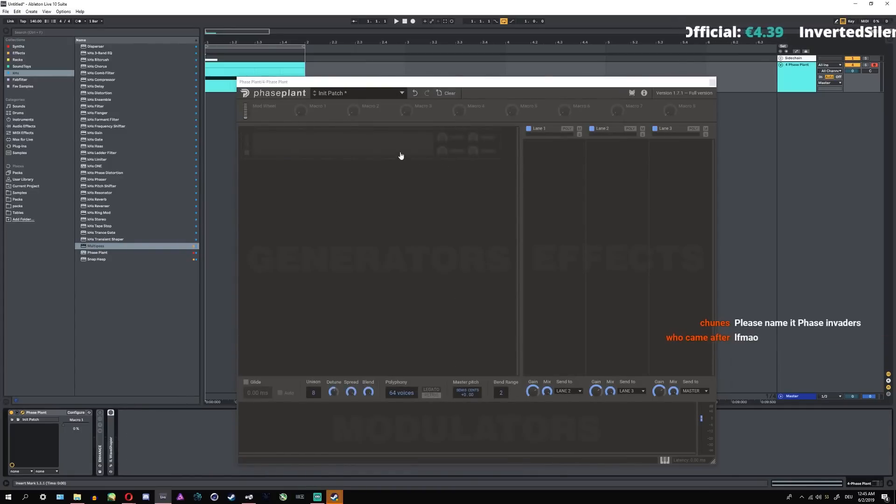
left_click(400, 155)
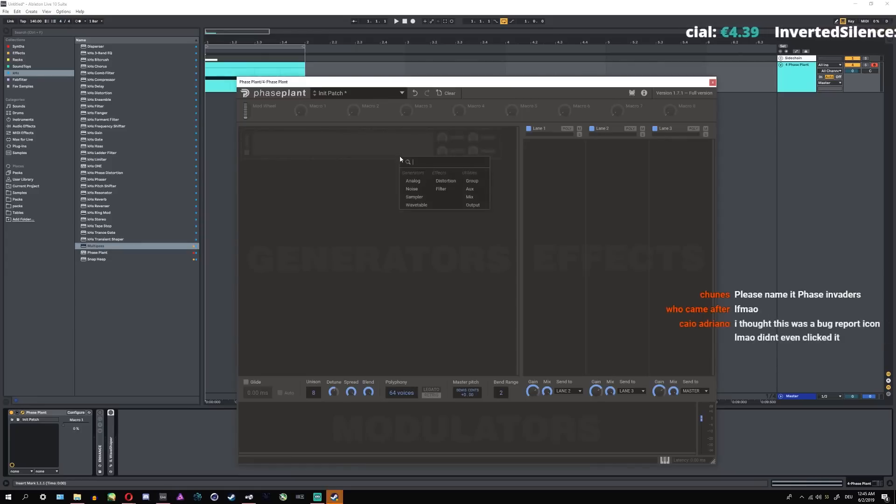
left_click(410, 202)
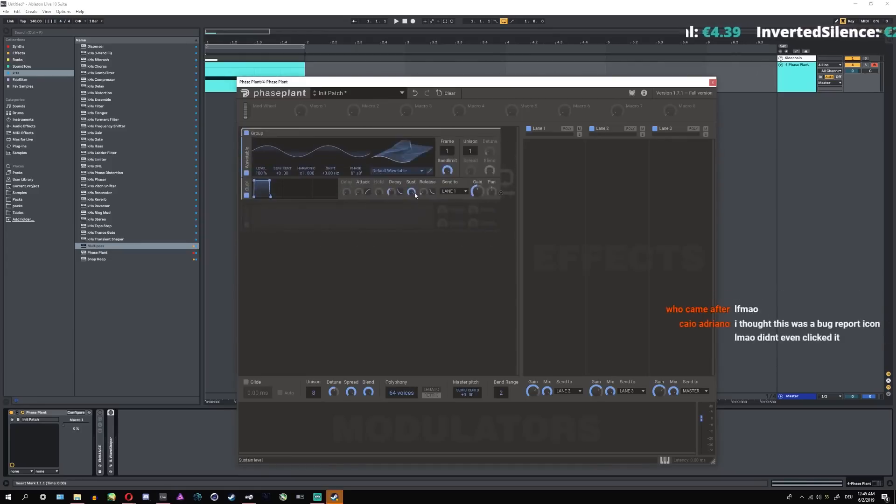
left_click(496, 135)
- Add an Analog oscillator to the Phase Plant patch and switch its waveform to Pulse Wave
left_click(398, 156)
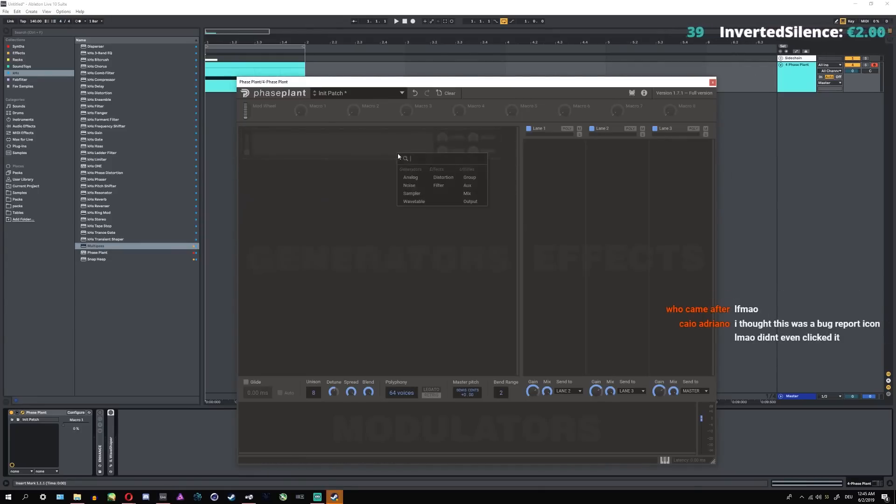
left_click(420, 177)
left_click(581, 163)
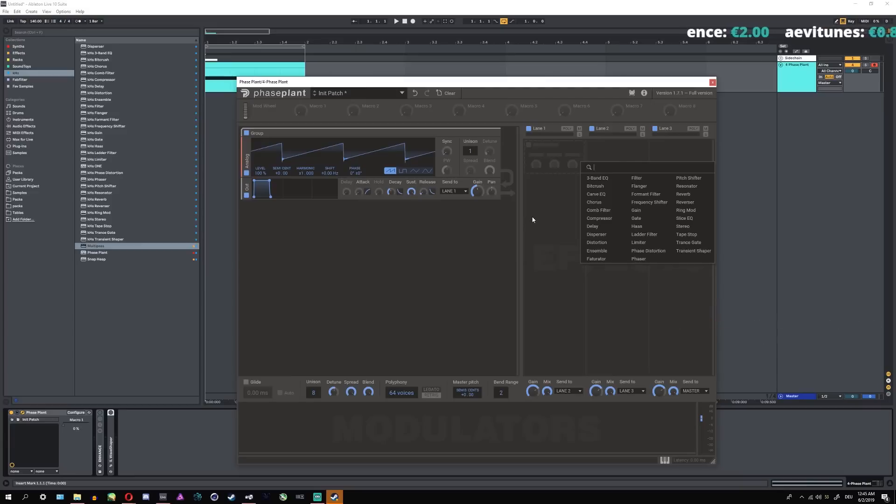
left_click(453, 229)
left_click(415, 171)
left_click(402, 171)
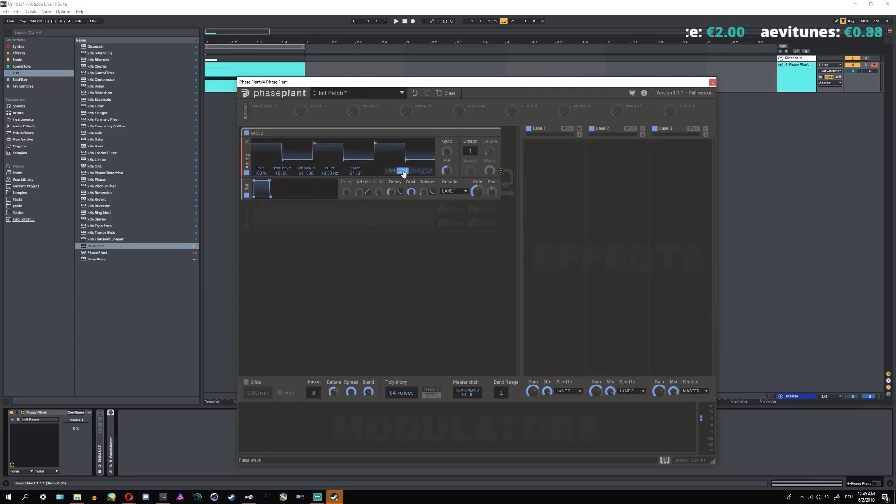
- Shorten the Phase Plant clip's long F0 note to one beat and duplicate it three times to fill the bar
double_click(235, 65)
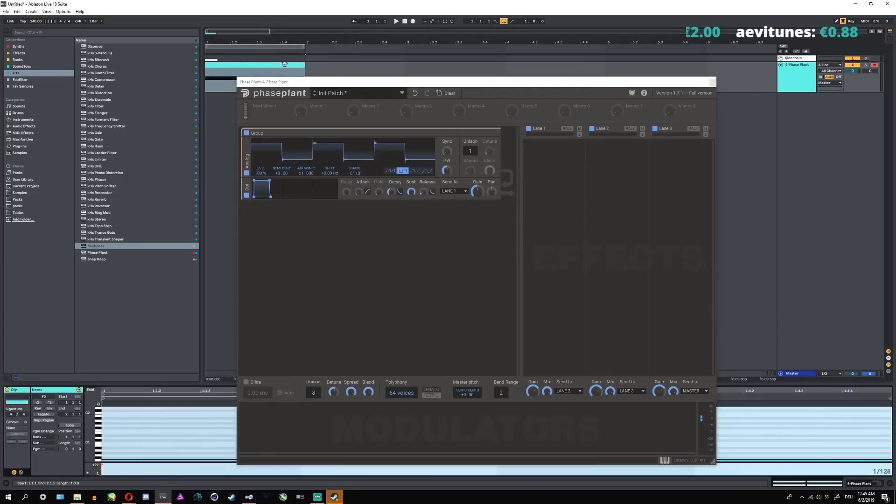
left_click(713, 84)
left_click(547, 439)
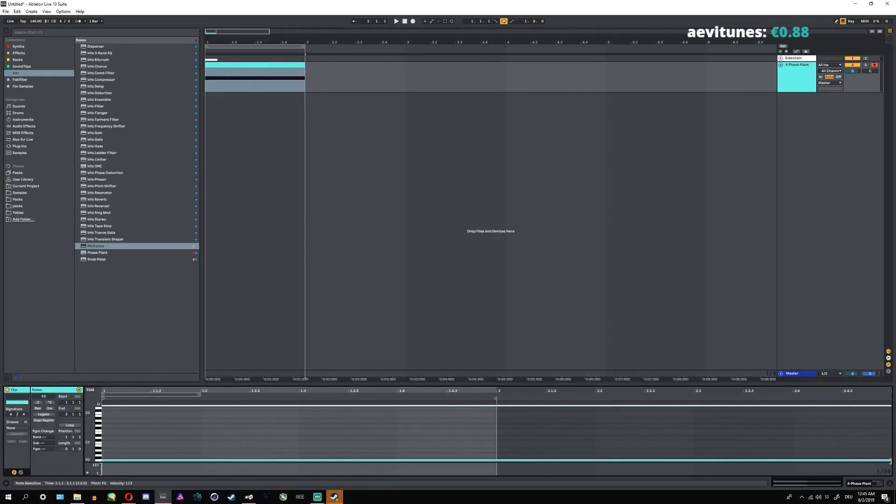
left_click_drag(875, 453, 200, 452)
key("ctrl+d")
key("ctrl+d")
key("ctrl+d")
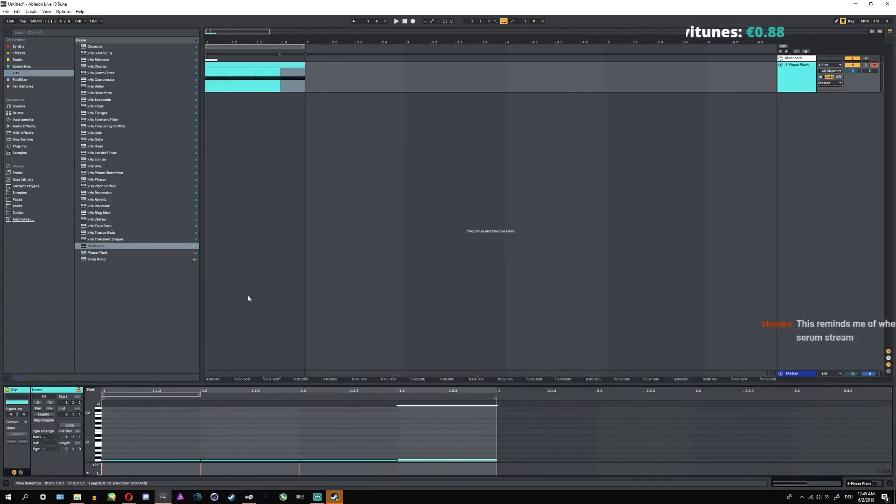
- Play back the repeated-note clip and set the project tempo to 200 BPM
left_click(280, 65)
key("space")
key("space")
left_click(33, 22)
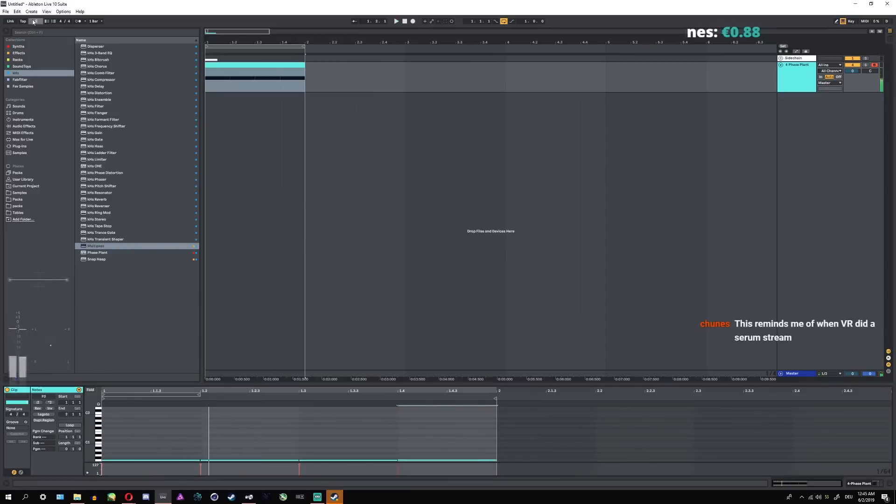
type("1. 0. 0")
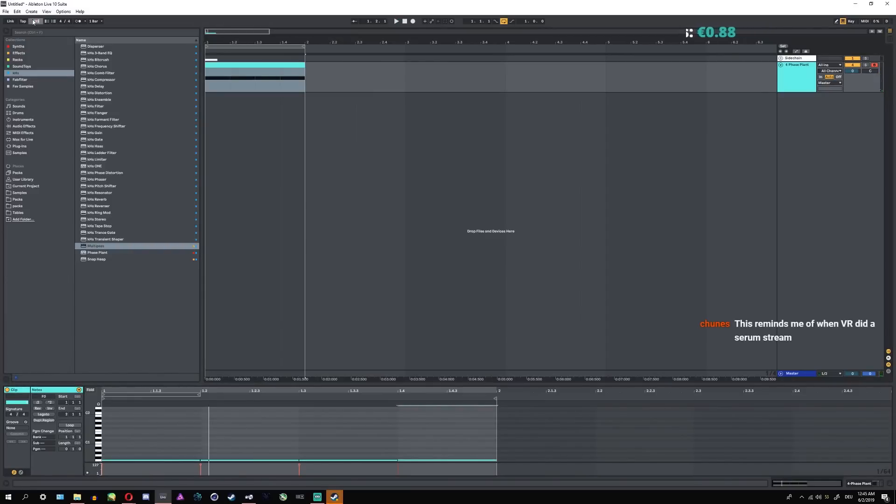
key("Return")
key("space")
- Reopen the Phase Plant window and add an Analog oscillator with a Pulse Wave to the cleared Init Patch
key("shift+Tab")
left_click(21, 414)
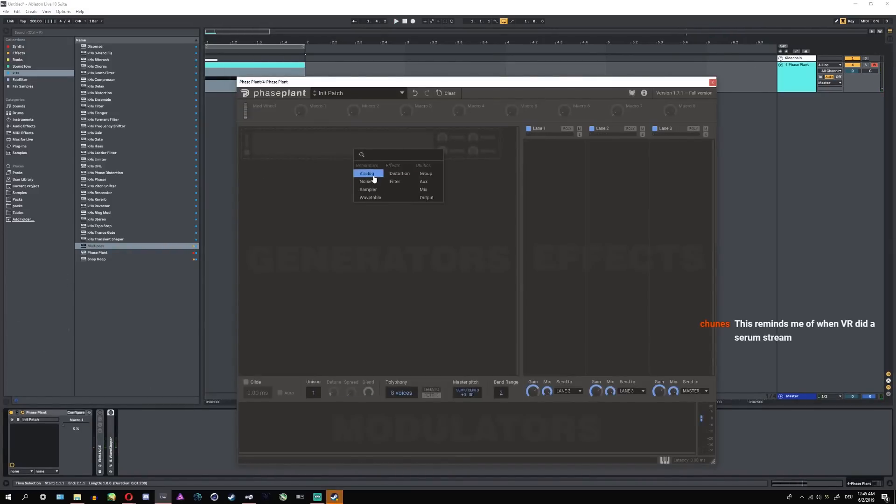
left_click(367, 174)
left_click(402, 172)
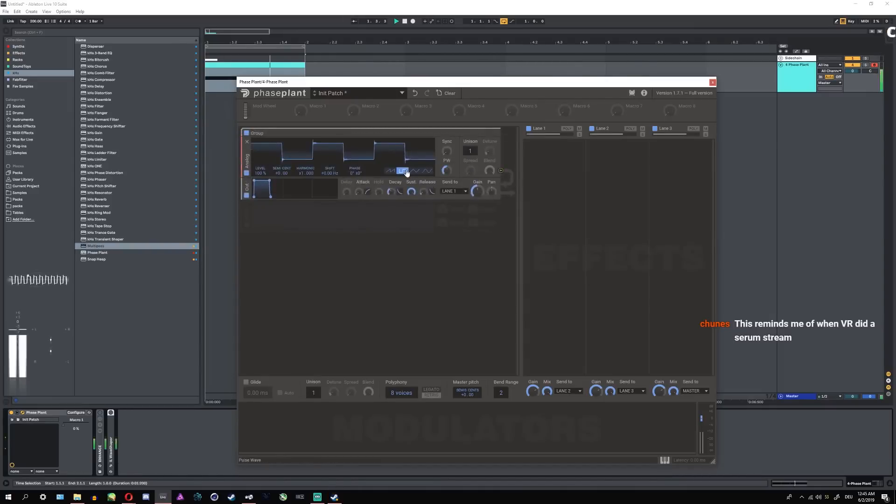
- Add an Envelope modulator, set its sustain to 0% and give it a curved decay
left_click(268, 432)
left_click(275, 419)
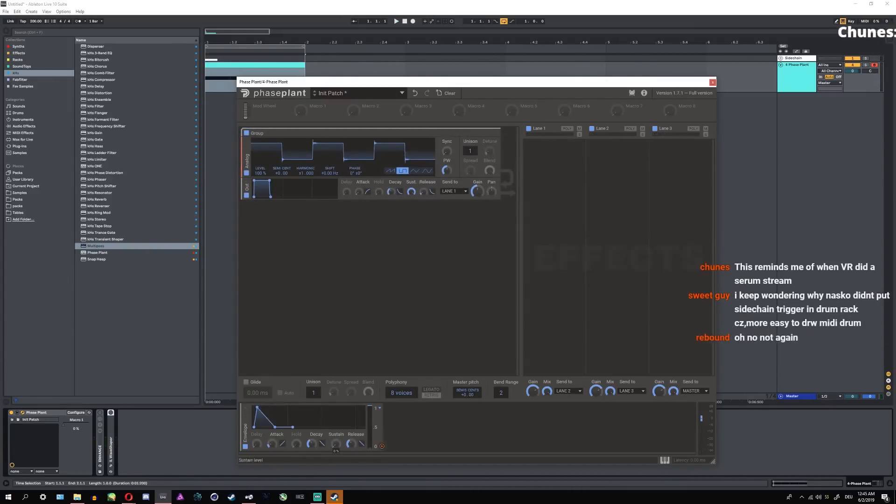
left_click_drag(321, 445, 273, 462)
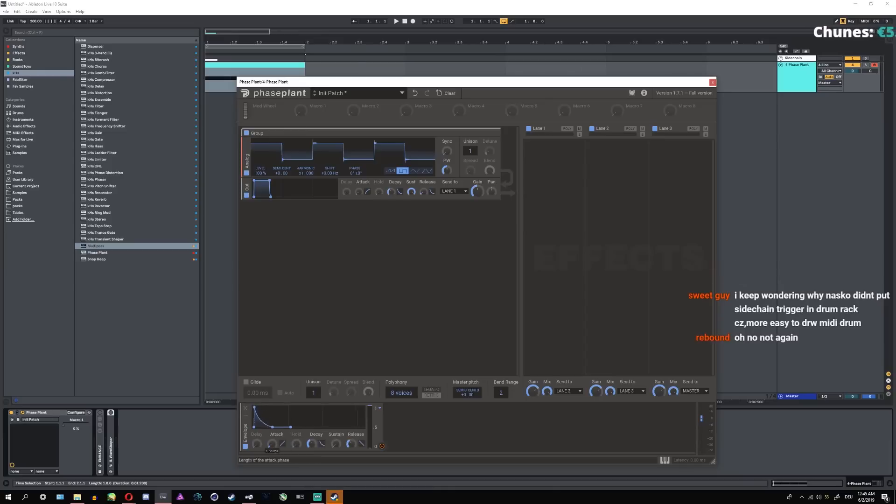
- Assign the envelope to the Analog oscillator's semitone pitch with a positive amount and adjust its decay time during playback
left_click_drag(382, 446, 282, 179)
key("space")
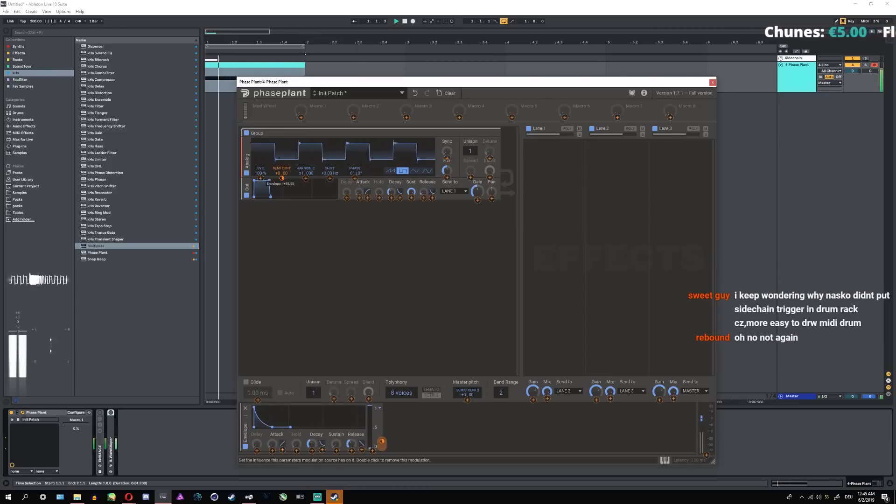
left_click_drag(311, 444, 311, 442)
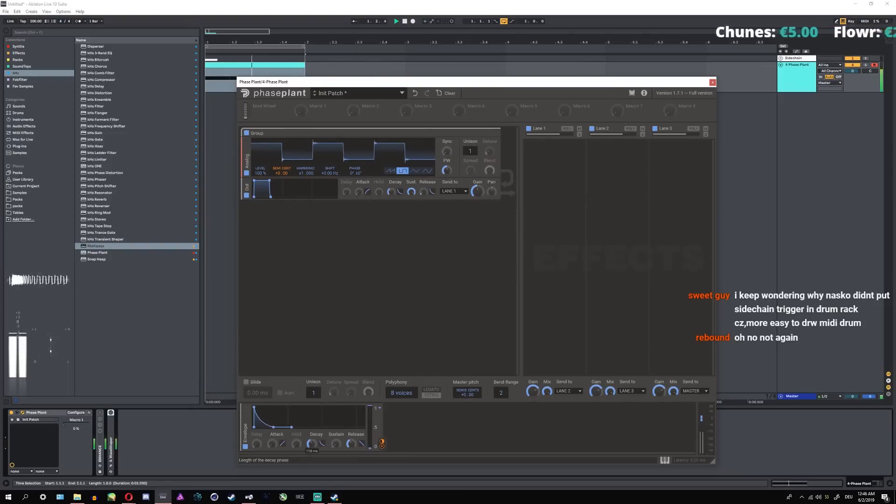
- Add Faturator and Slice EQ to Lane 1 and move Slice EQ ahead of Faturator
left_click(563, 181)
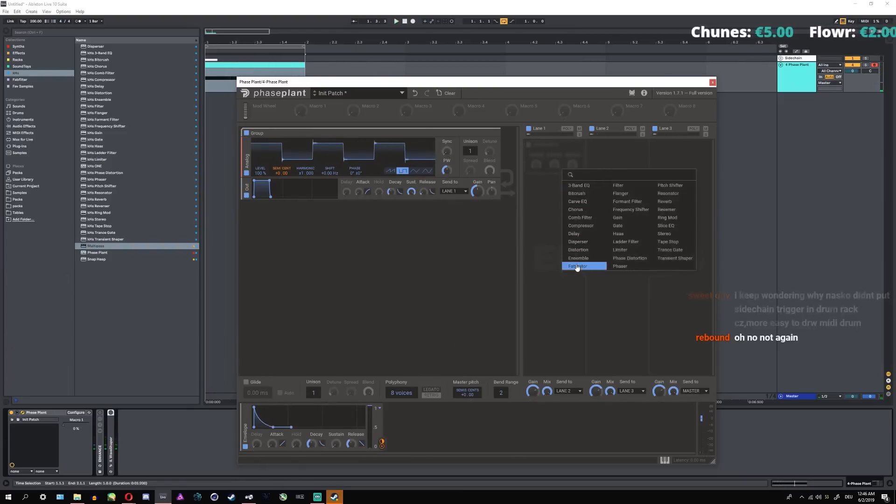
left_click(577, 261)
left_click(553, 224)
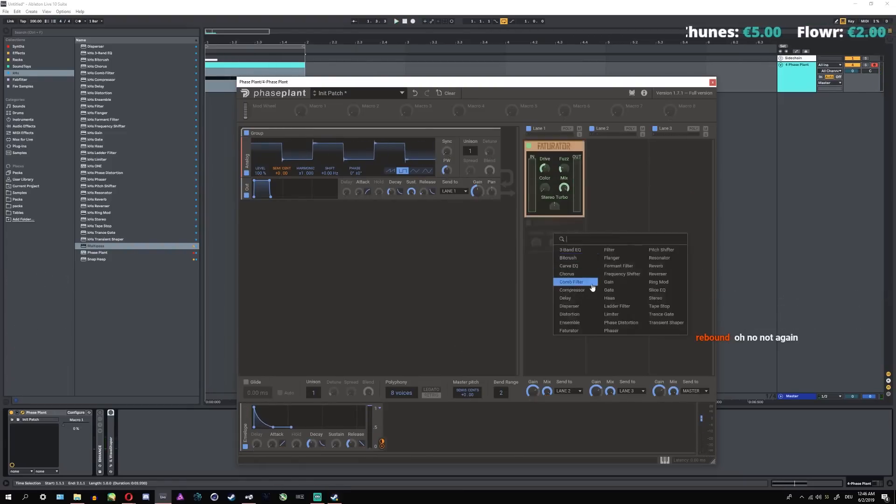
left_click(661, 289)
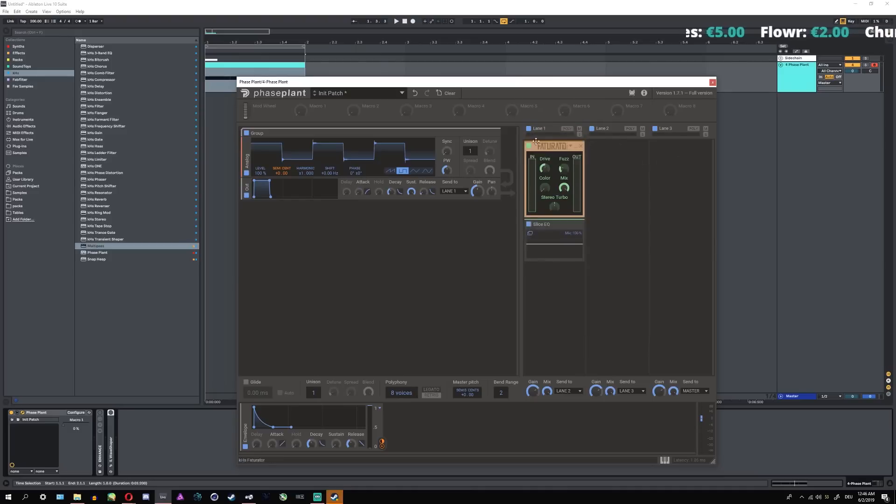
left_click_drag(544, 221, 546, 144)
- Open the Slice EQ editor and create a low-frequency boost, a midrange cut and a high-frequency boost
left_click(529, 154)
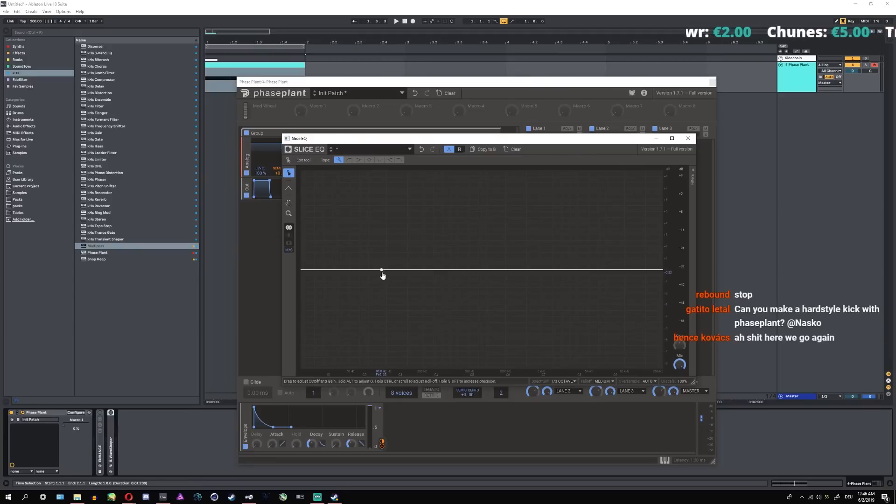
left_click_drag(382, 273, 379, 220)
left_click_drag(463, 271, 477, 343)
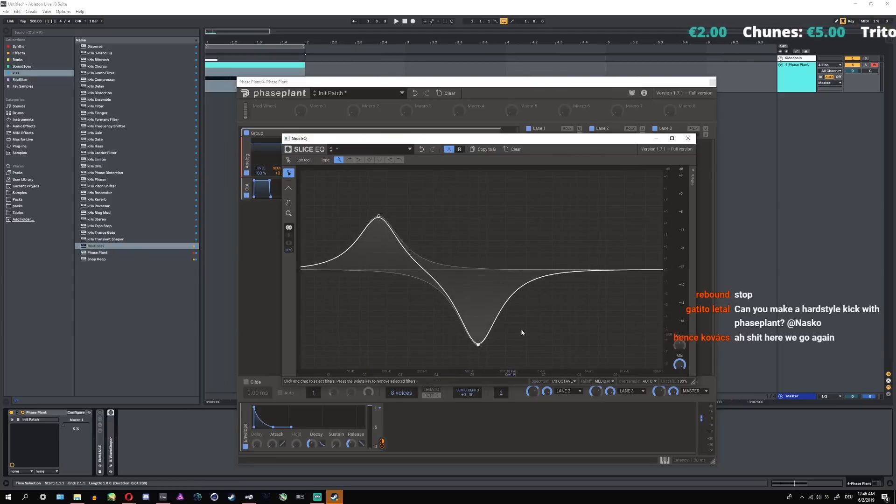
left_click_drag(580, 269, 570, 201)
- Rescale the EQ display and move the three bands closer together, with a deeper middle cut and a higher upper boost
left_click(289, 213)
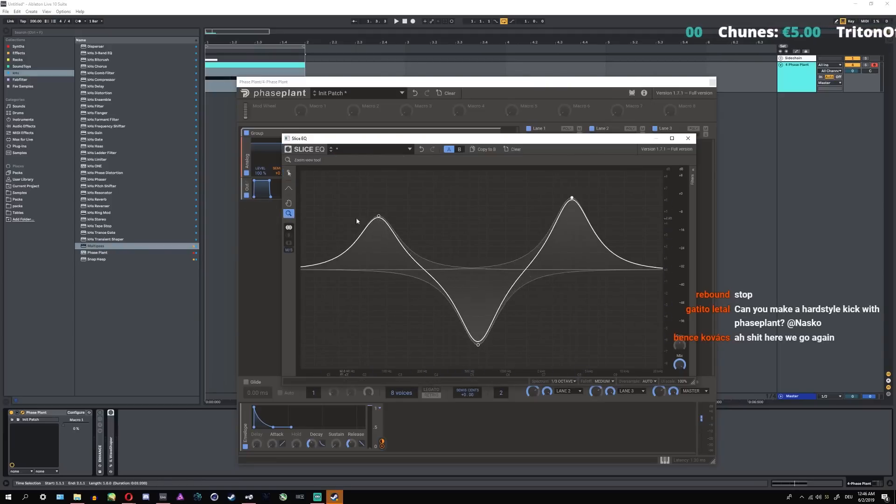
scroll(356, 217, "down", 5)
left_click(289, 173)
left_click_drag(378, 256, 384, 219)
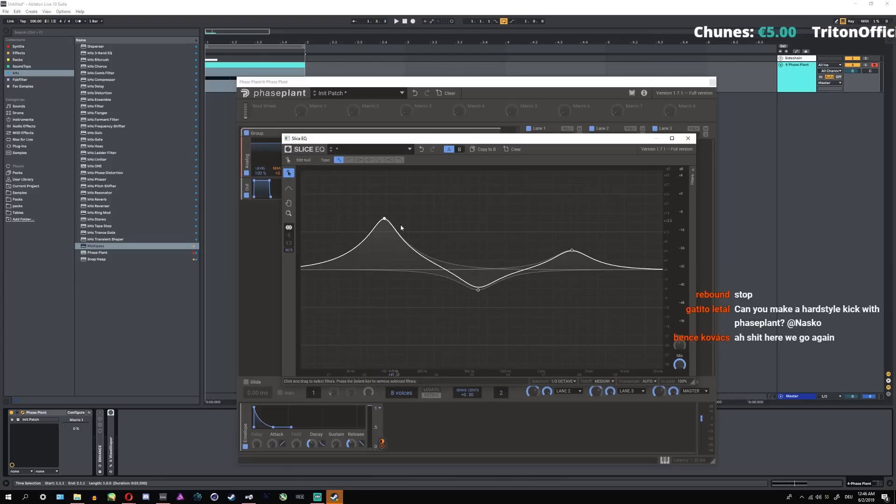
left_click_drag(478, 289, 460, 329)
left_click_drag(571, 250, 523, 216)
left_click_drag(384, 219, 404, 216)
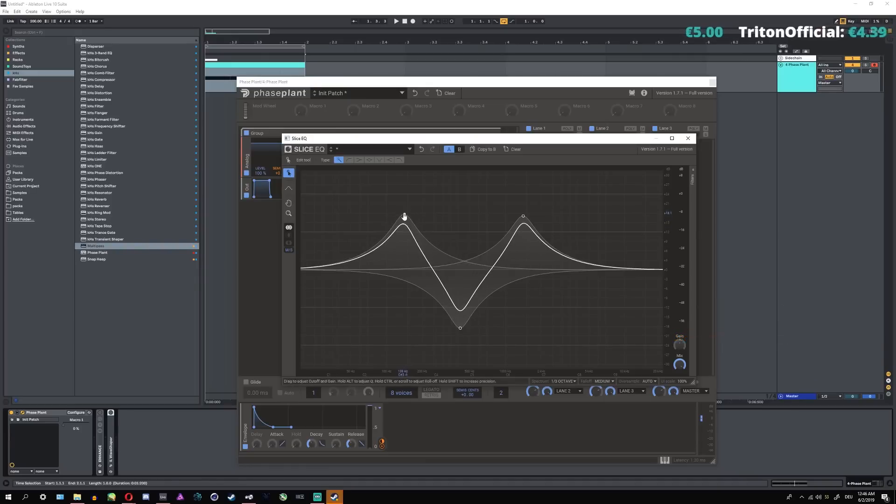
- Narrow the three EQ bands and shift the middle cut and the upper boost to lower frequencies
scroll(404, 217, "up", 3)
scroll(523, 218, "up", 3)
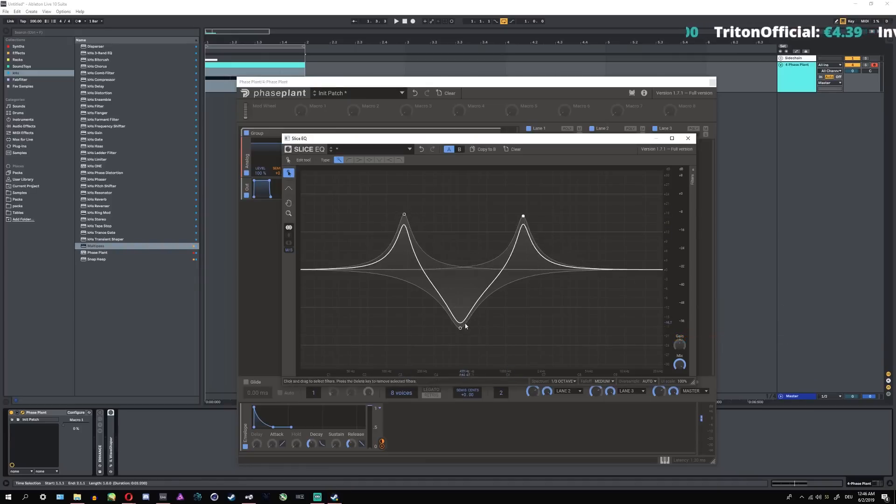
left_click_drag(460, 327, 451, 332)
scroll(456, 329, "up", 3)
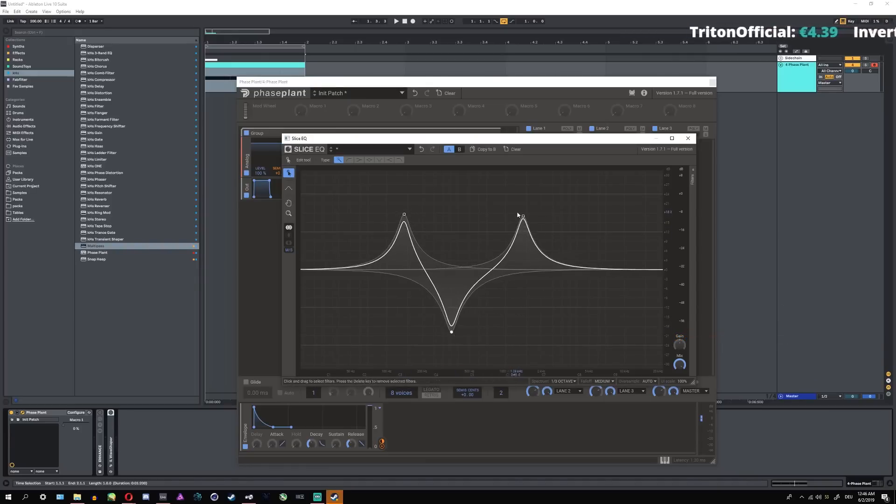
left_click_drag(523, 216, 498, 219)
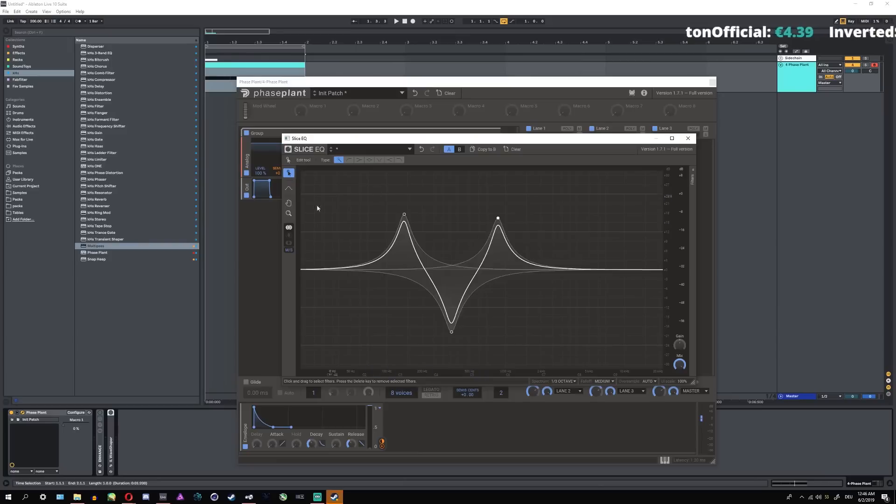
- During playback, shift all three EQ bands to lower frequencies, deepen the cut, raise the lowest boost slightly, and close Slice EQ
key("space")
left_click_drag(389, 189, 561, 372)
left_click_drag(498, 220, 465, 206)
left_click(274, 286)
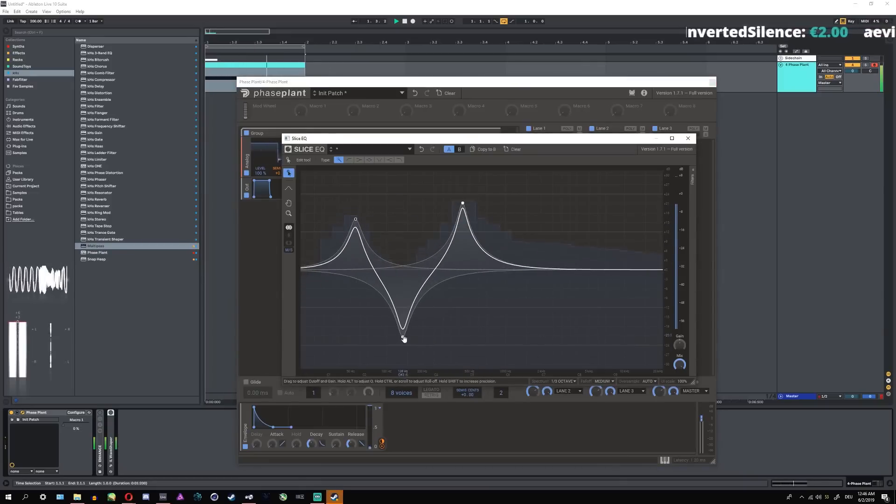
left_click_drag(402, 337, 403, 355)
mouse_move(356, 219)
left_mouse_down()
mouse_move(342, 222)
mouse_move(362, 225)
mouse_move(332, 167)
mouse_move(362, 211)
mouse_move(350, 214)
left_mouse_up()
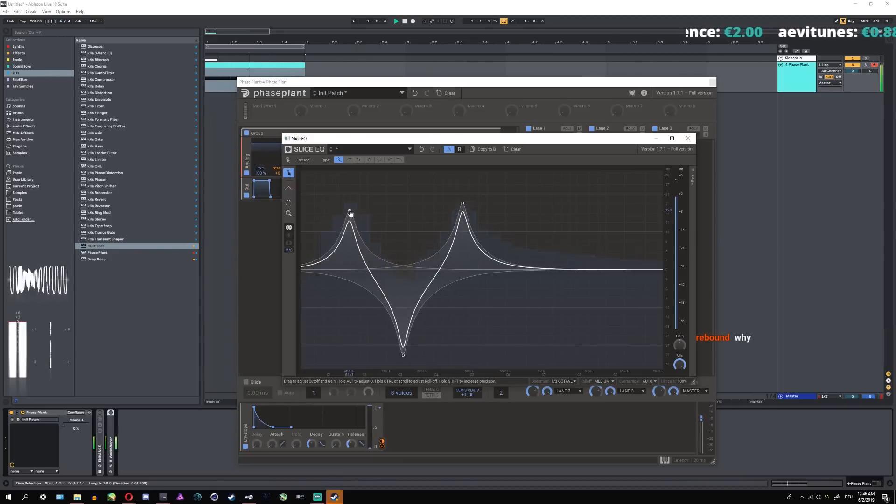
left_click(690, 135)
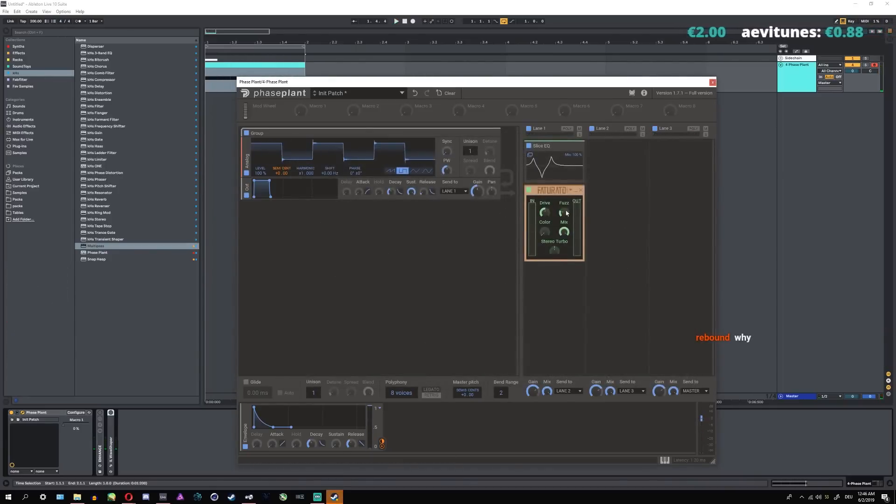
- Close the Phase Plant window and load Serum from the plug-in collection onto a new track
left_click(713, 82)
left_click(21, 54)
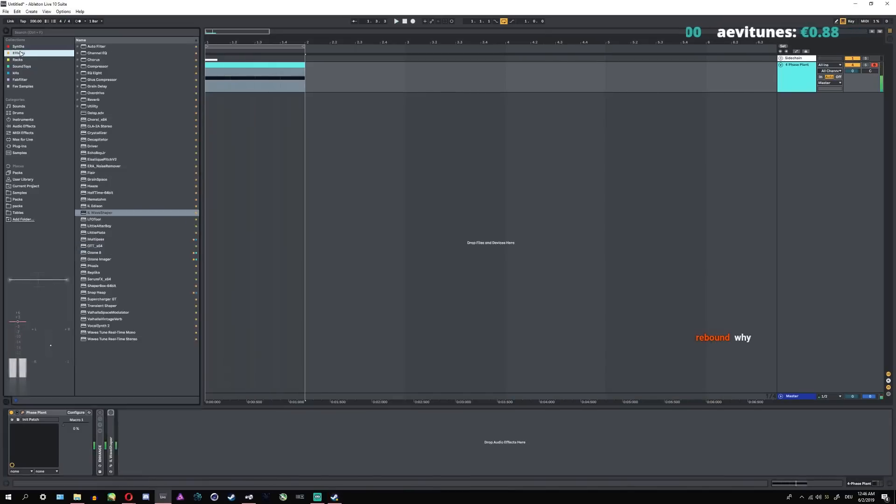
left_click(21, 47)
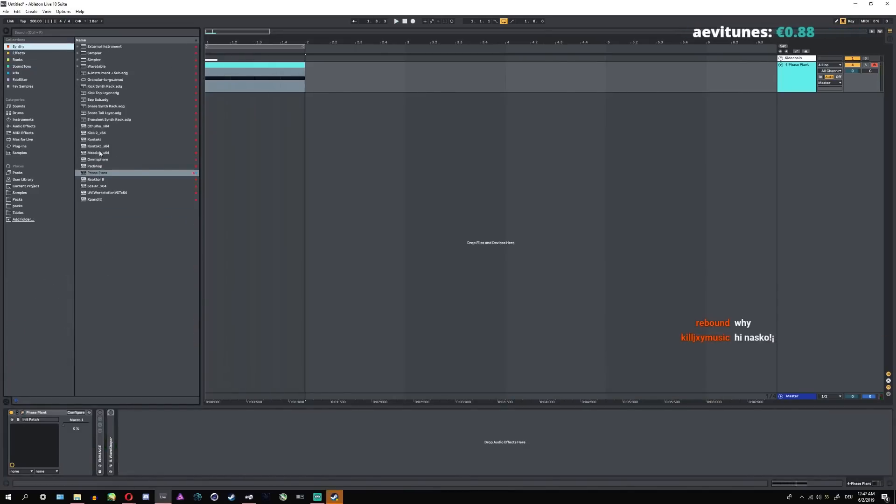
left_click(18, 146)
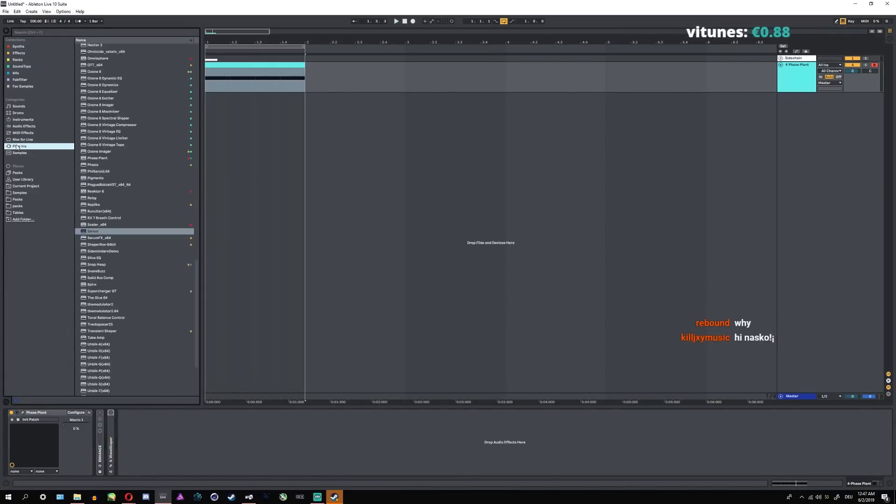
left_click_drag(92, 232, 308, 244)
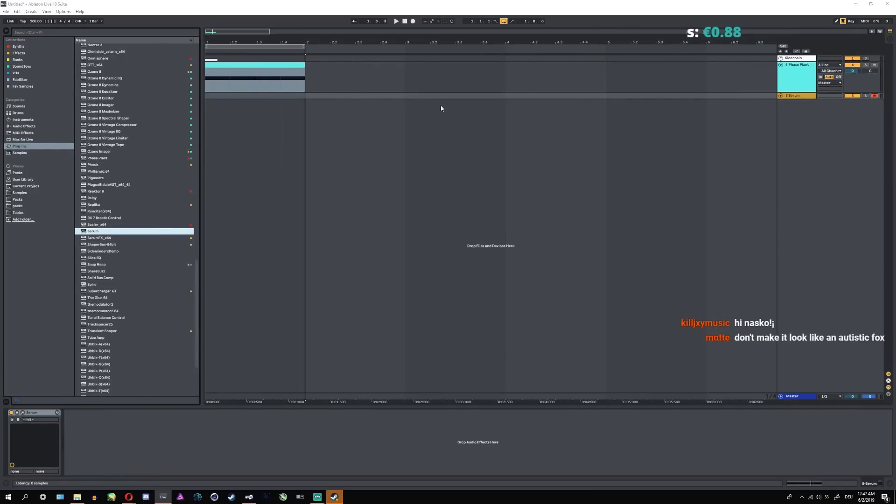
- Enable Serum's filter and set its type to Bandreject from the Misc category
left_click(552, 135)
left_click(578, 148)
left_click(572, 184)
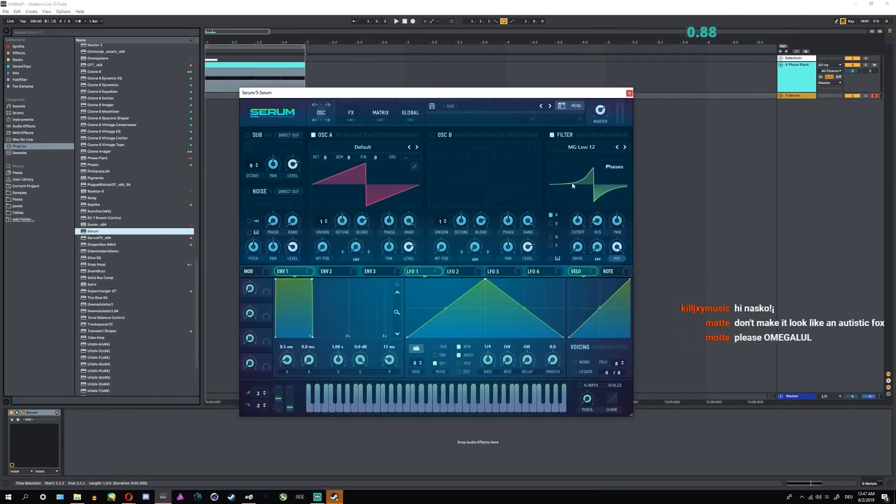
left_click(578, 148)
mouse_move(566, 178)
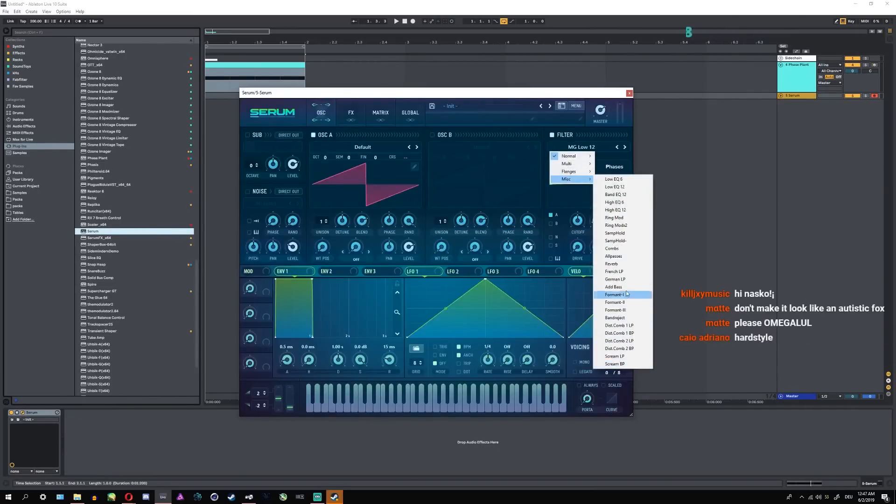
left_click(615, 317)
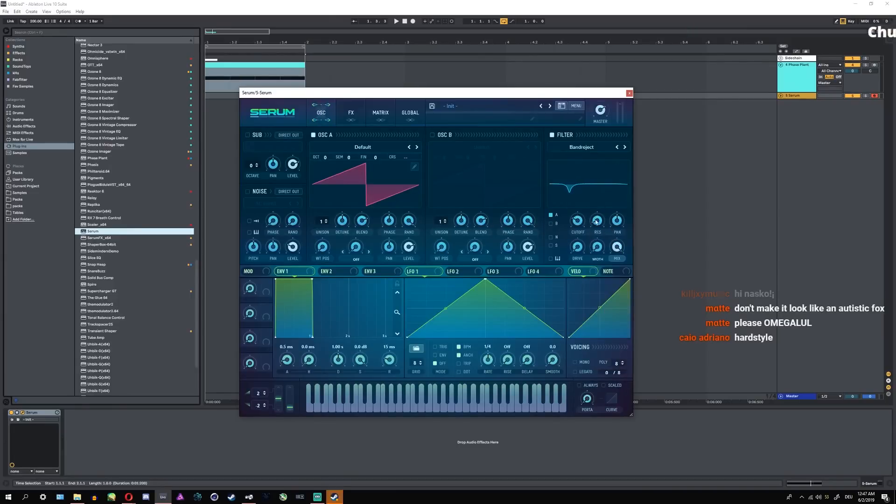
- Raise the resonance and width of Serum's Bandreject filter, and delete the Serum track
left_click_drag(596, 222, 604, 171)
left_click_drag(597, 248, 574, 191)
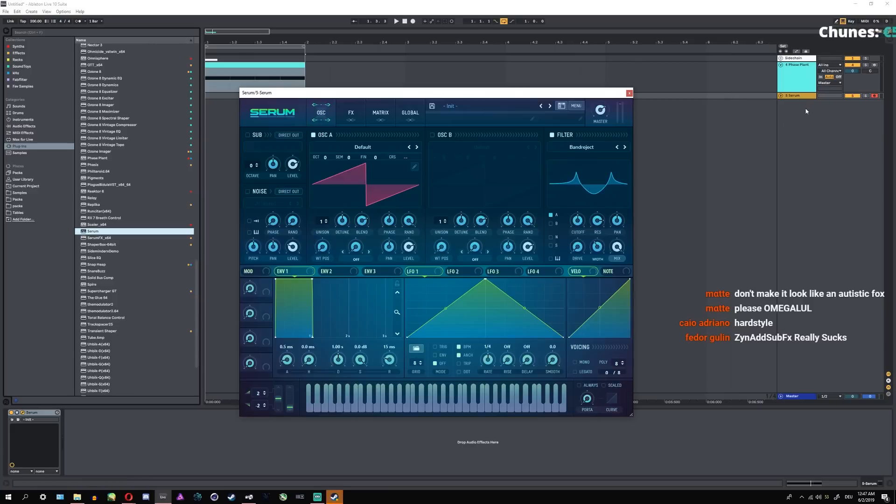
left_click(794, 97)
key("Delete")
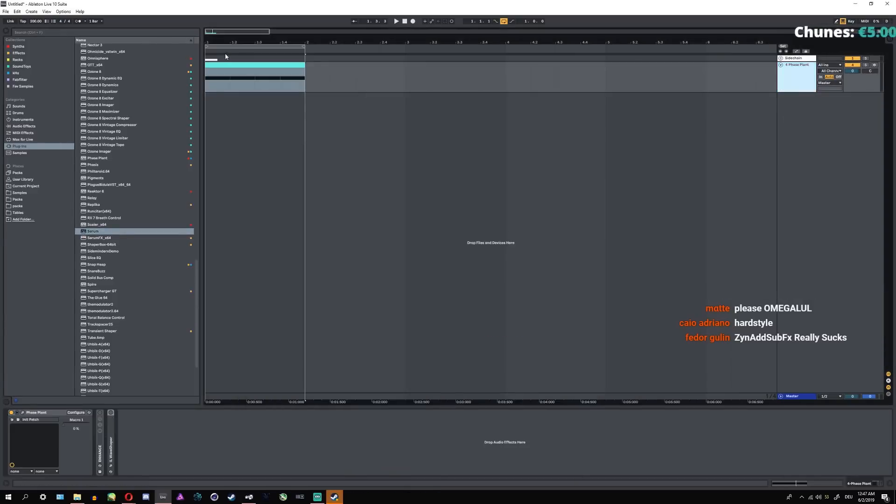
- Reopen Phase Plant's Slice EQ with its whole curve in view, and shift the highest boost up in frequency and slightly down in gain during playback
left_click(22, 413)
left_click(540, 162)
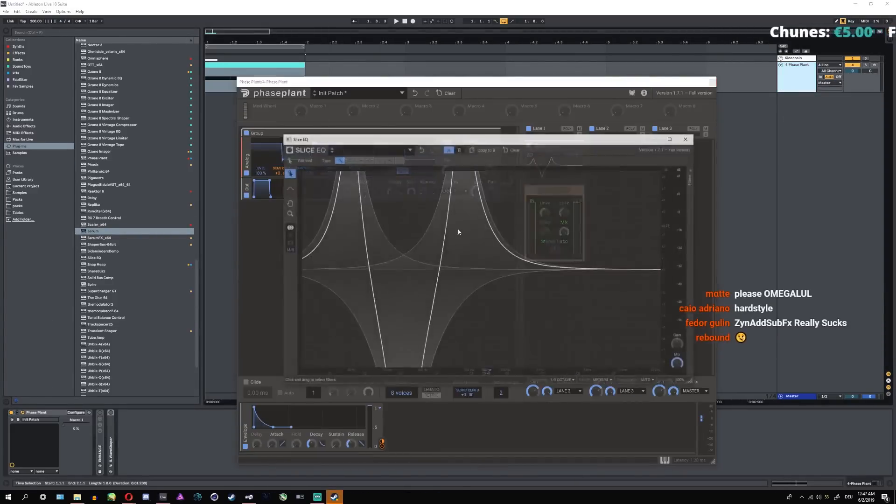
double_click(289, 213)
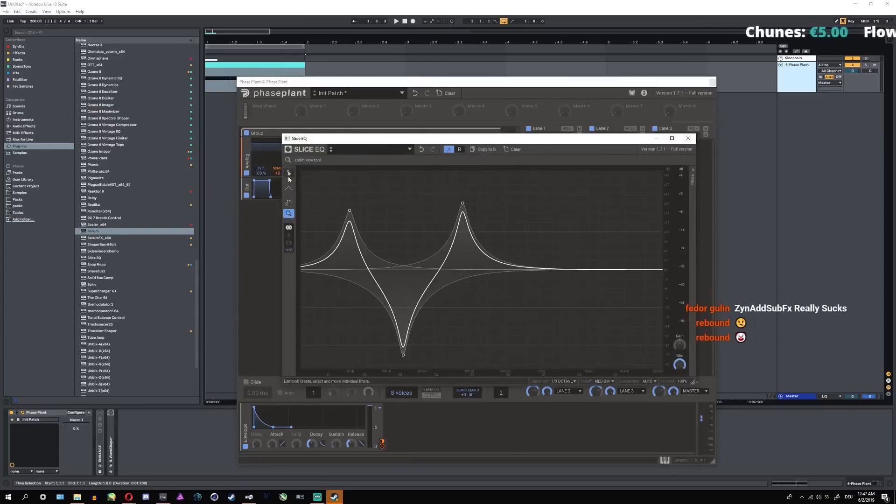
key("space")
left_click_drag(462, 203, 479, 215)
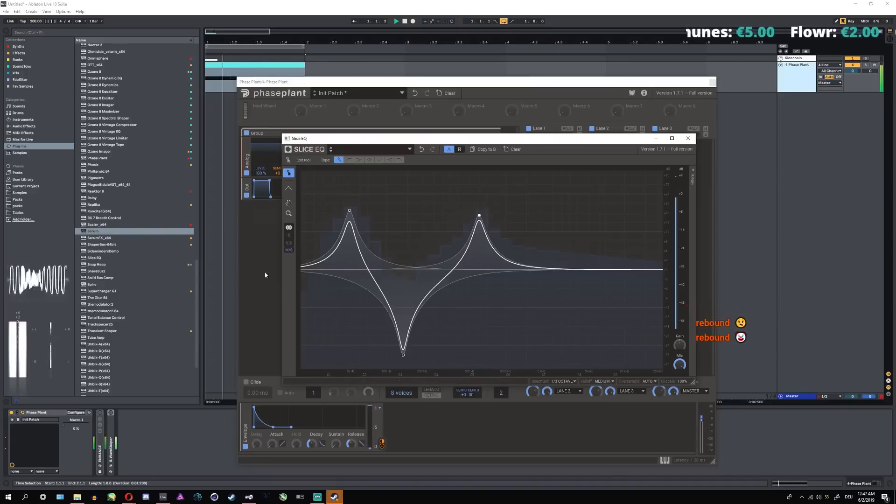
- Load the Bruh preset from Slice EQ's user presets and close the preset browser
left_click(409, 149)
left_click(319, 180)
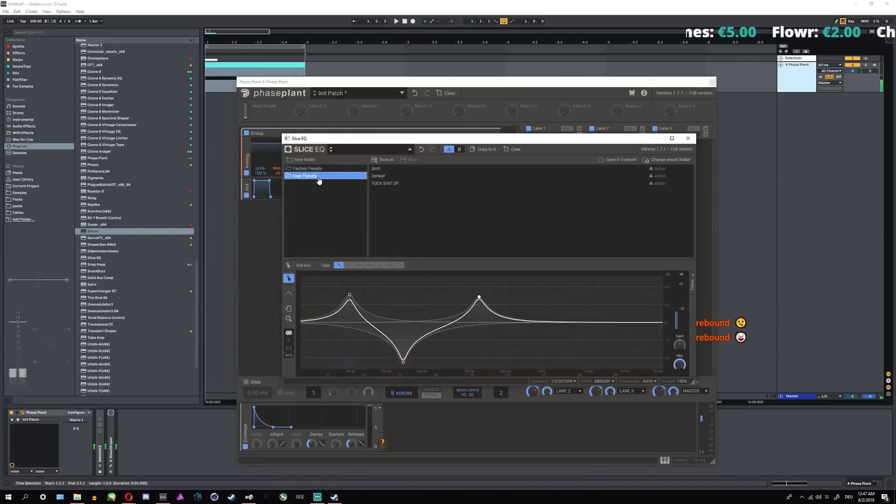
left_click(391, 184)
left_click(528, 274)
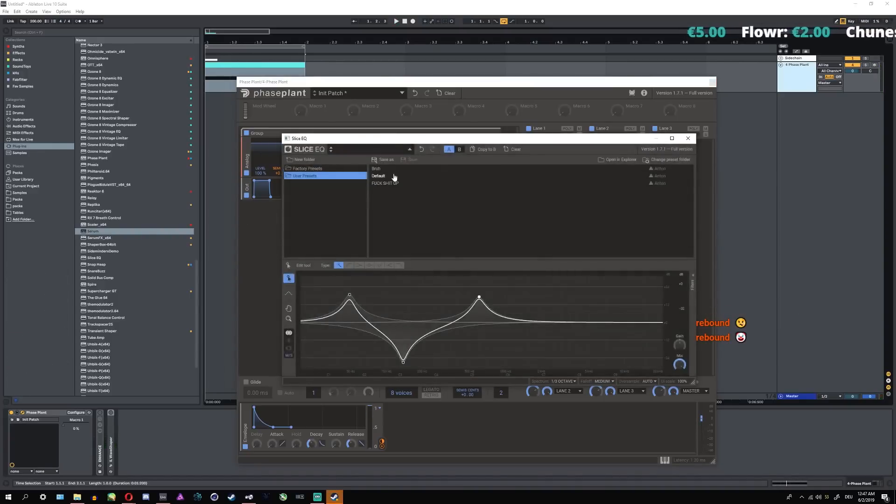
left_click(392, 177)
left_click(520, 274)
left_click(377, 161)
left_click(526, 286)
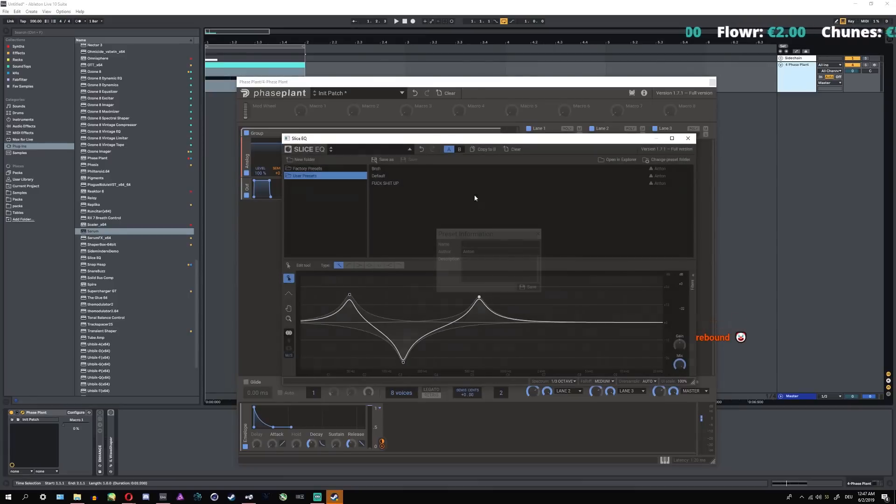
left_click(376, 169)
left_click(498, 274)
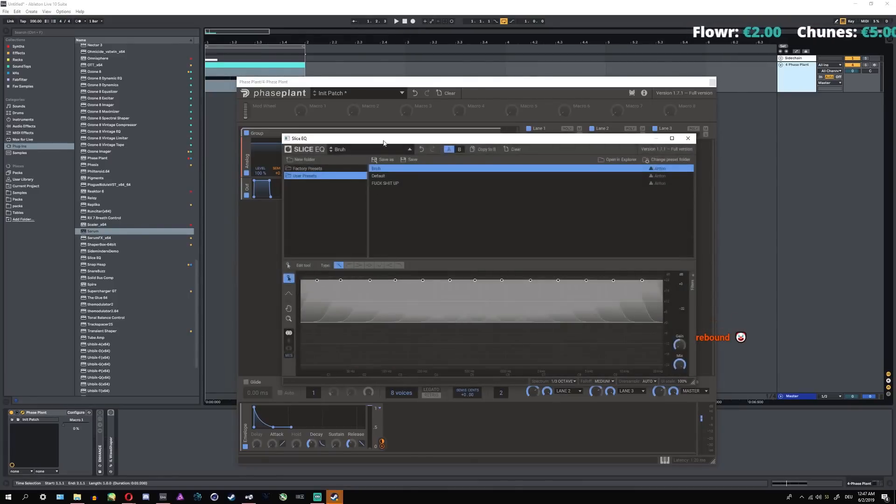
left_click(409, 150)
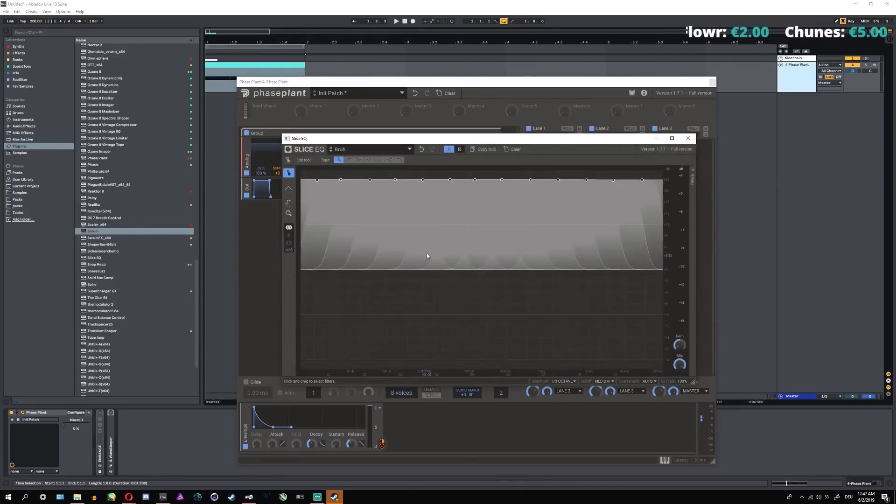
- Show Slice EQ's filter list and raise the Q of the first listed peak bands to make them narrow
left_click(692, 172)
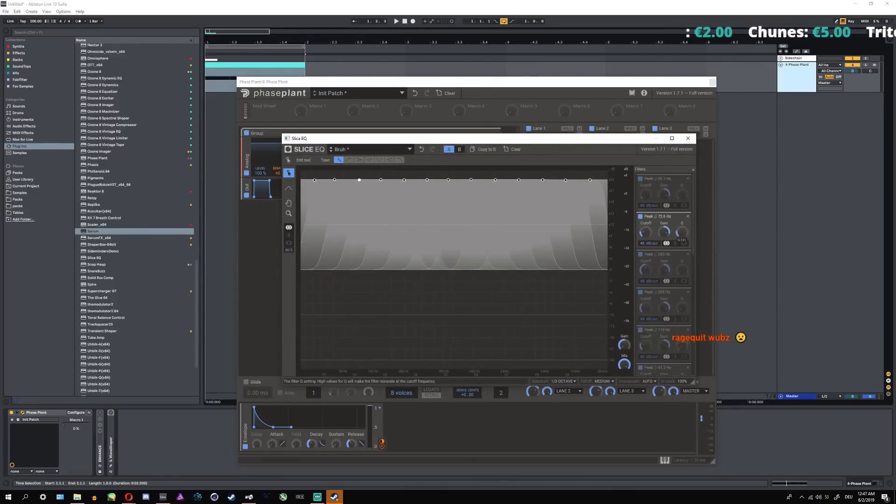
left_click_drag(682, 270, 681, 258)
left_click_drag(682, 308, 682, 296)
left_click_drag(681, 232, 682, 182)
left_click_drag(682, 346, 681, 333)
scroll(684, 351, "down", 6)
scroll(686, 187, "up", 2)
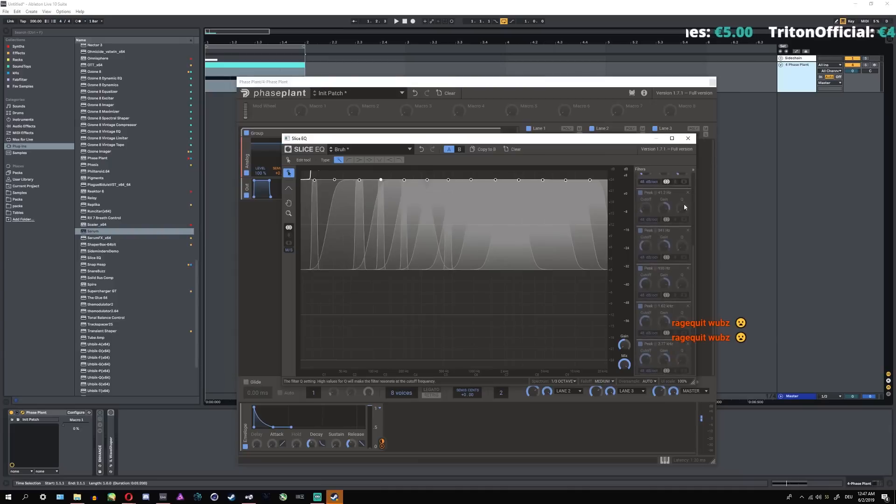
- Raise the Q of the remaining peak bands until Slice EQ's curve consists only of narrow, separate peaks
left_click_drag(684, 203, 685, 200)
left_click_drag(682, 249, 682, 241)
left_click_drag(681, 285, 682, 279)
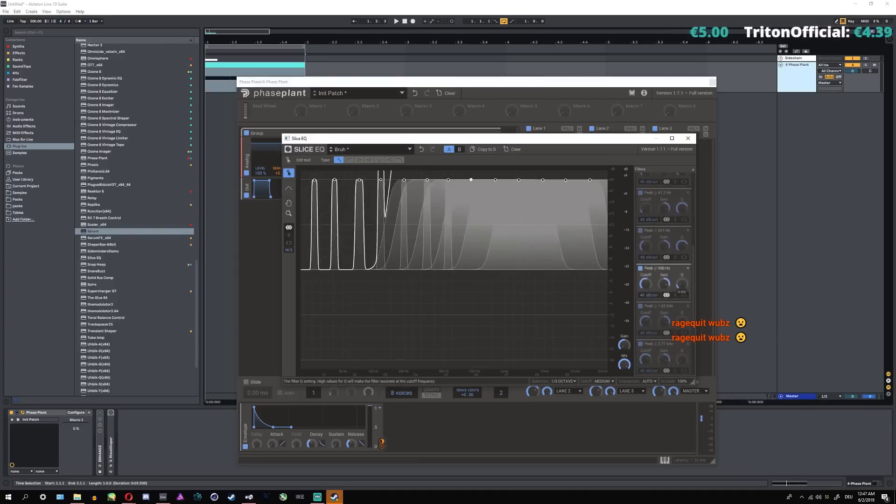
left_click_drag(681, 324, 681, 317)
left_click_drag(681, 360, 681, 354)
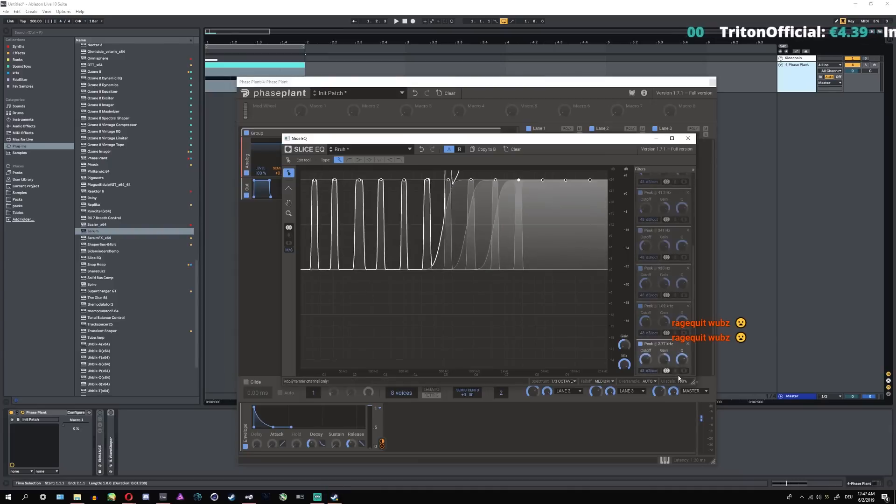
scroll(671, 369, "down", 3)
left_click_drag(682, 312, 682, 306)
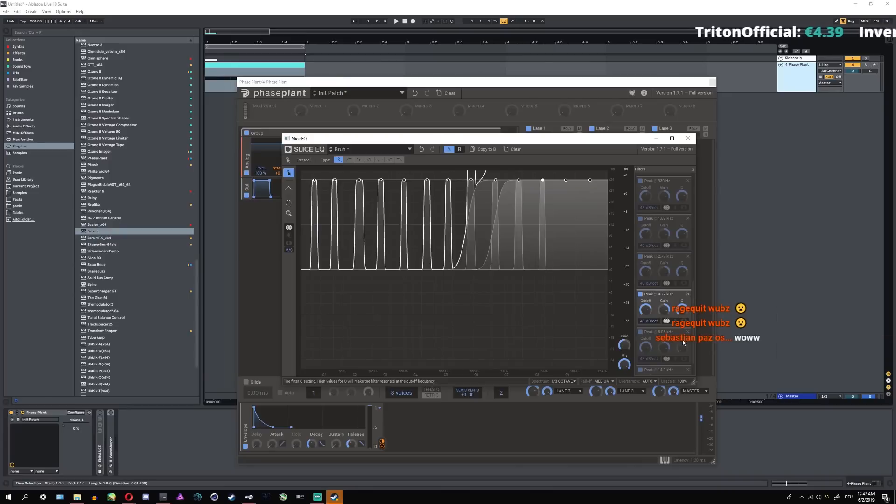
left_click_drag(682, 347, 681, 351)
scroll(682, 346, "down", 2)
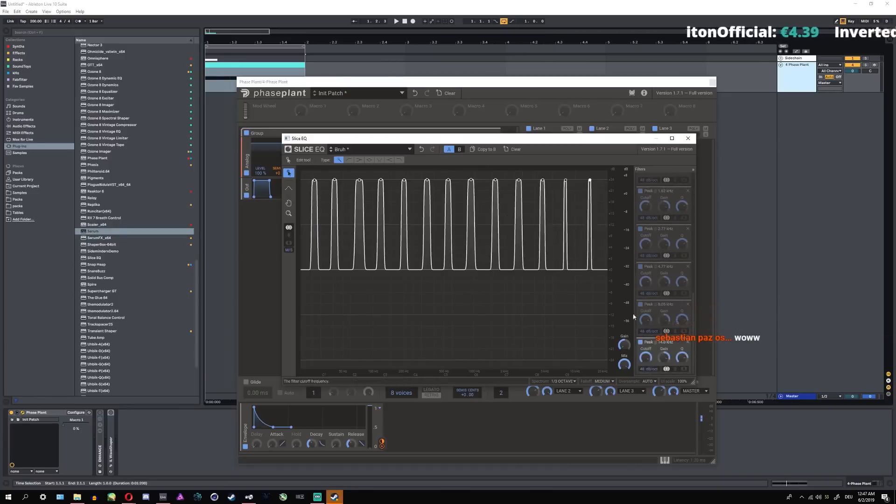
- During playback, shift all Slice EQ peaks to slightly lower frequencies with more gain, and move the EQ window clear of the oscillator
key("space")
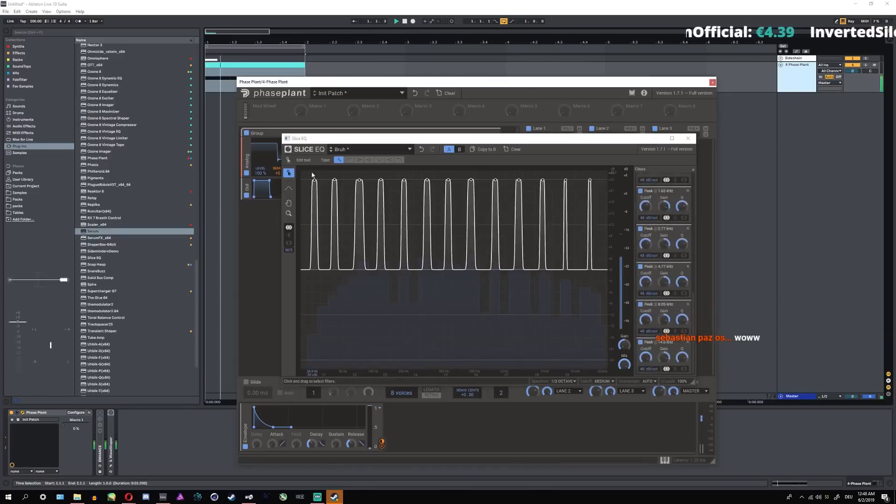
left_click_drag(590, 181, 588, 138)
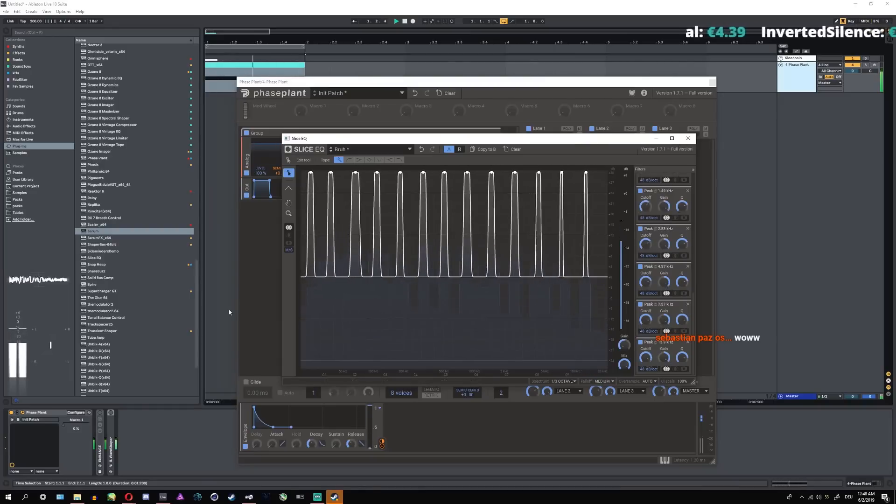
left_click_drag(410, 138, 593, 240)
- Switch off the pitch envelope and, after trying a sine, set the analog oscillator's waveform to square
left_click_drag(247, 435, 399, 199)
key("space")
left_click(426, 170)
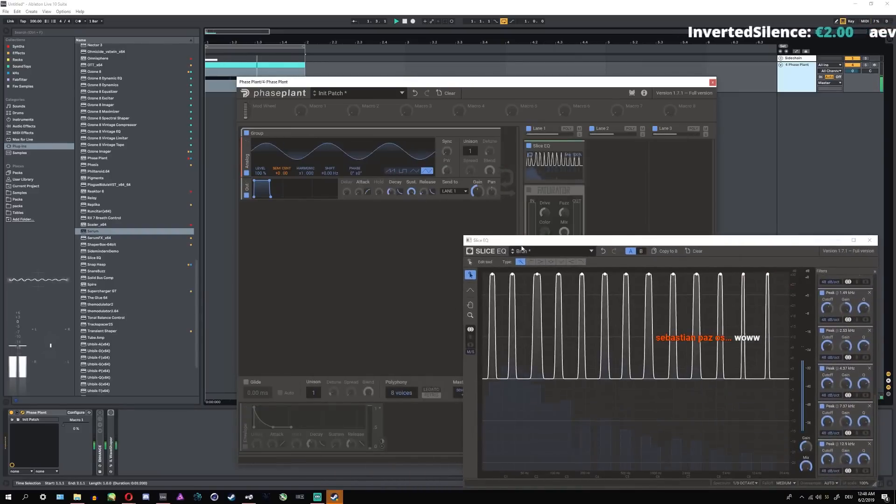
left_click(402, 171)
- Shift all Slice EQ peaks to slightly higher frequencies while the square wave plays
mouse_move(493, 275)
left_mouse_down()
mouse_move(462, 308)
mouse_move(494, 280)
left_mouse_up()
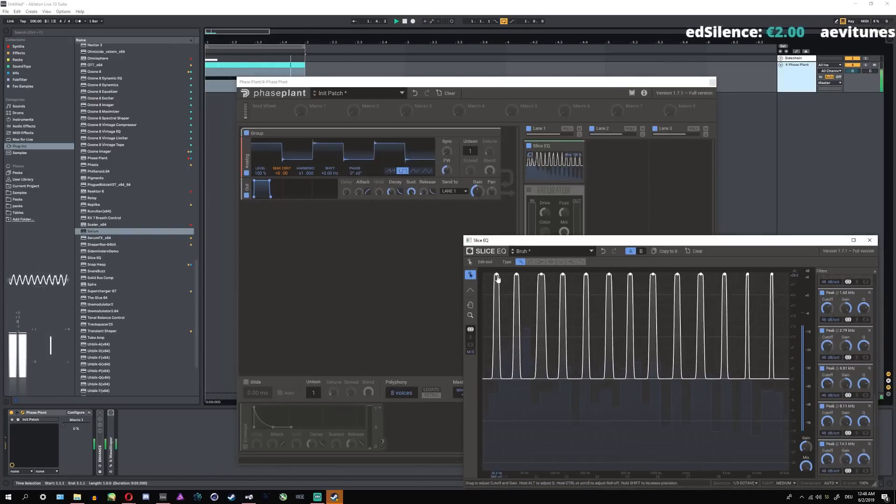
left_click(864, 345)
left_click(335, 286)
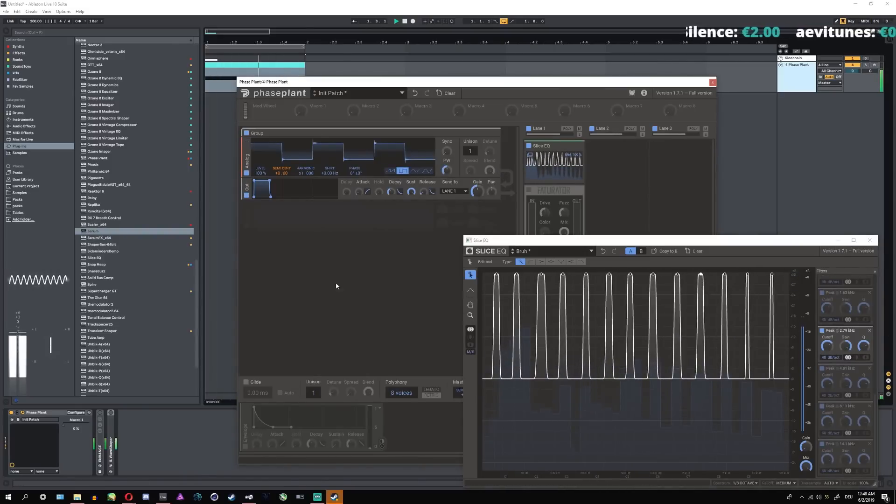
- Load the Phase Plant user preset "Tesafilm oder minecraft skelett" and open its Slice EQ with the full curve in view
left_click(363, 93)
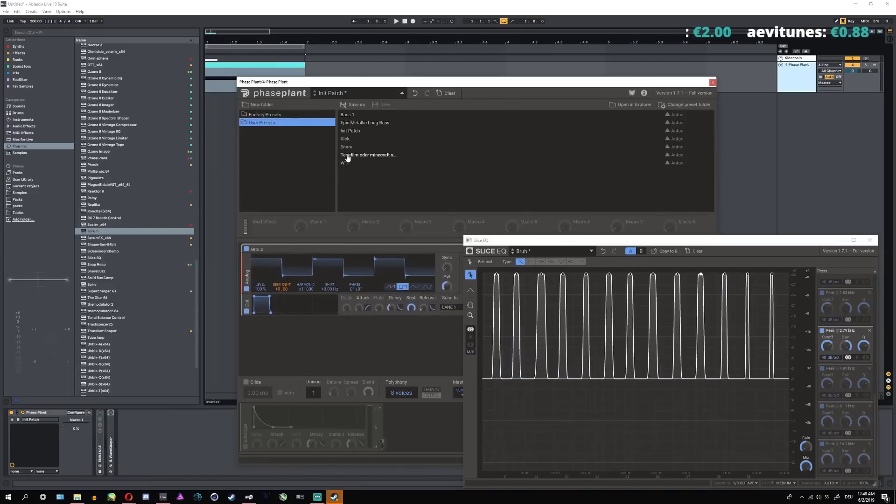
double_click(355, 156)
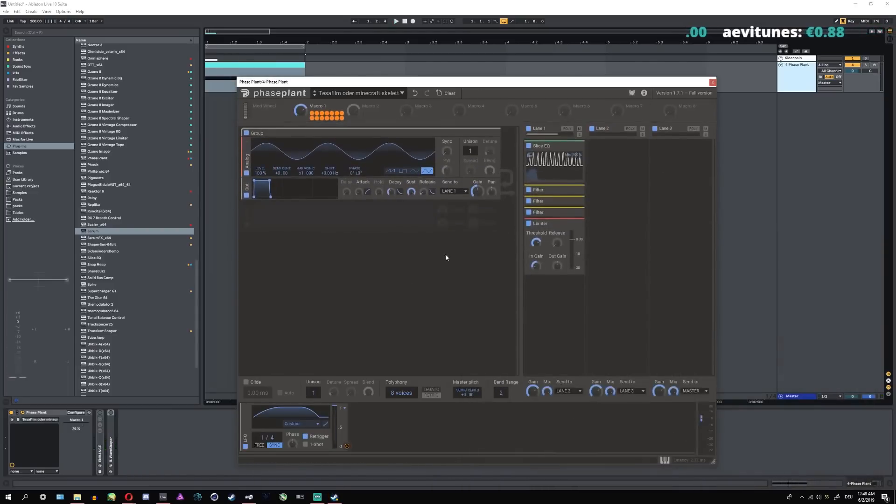
left_click(531, 153)
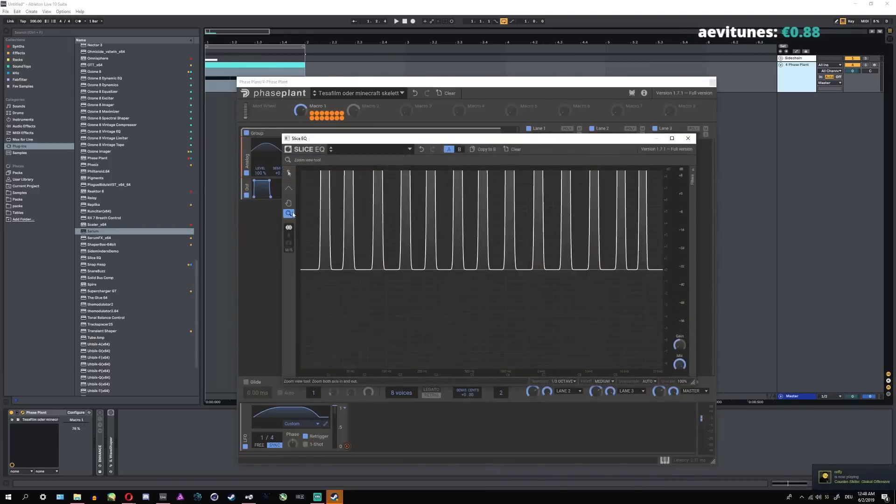
left_click_drag(292, 212, 276, 202)
left_click(289, 173)
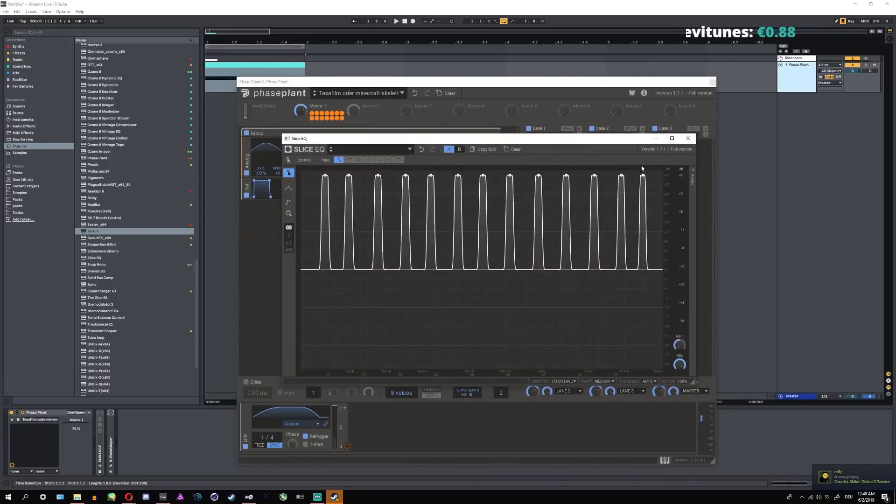
- Audition the patch, shift all Slice EQ peaks slightly lower in frequency, and adjust Macro 1 during playback
left_click(257, 277)
key("space")
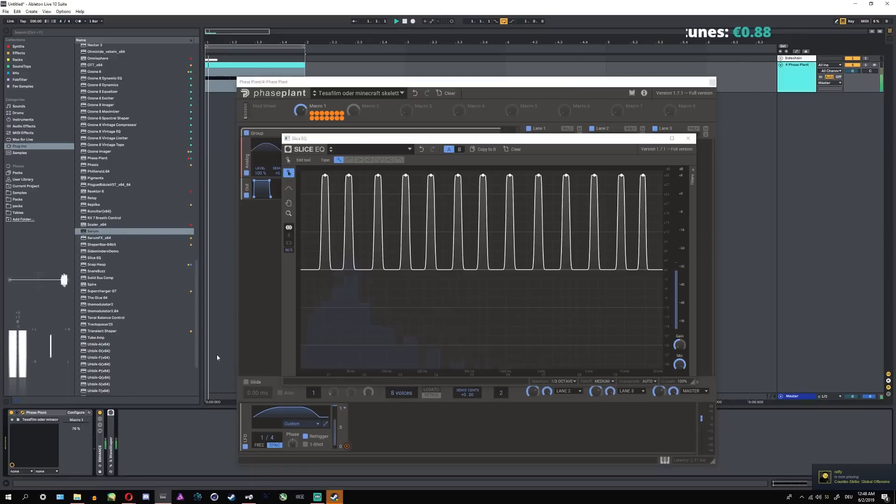
key("space")
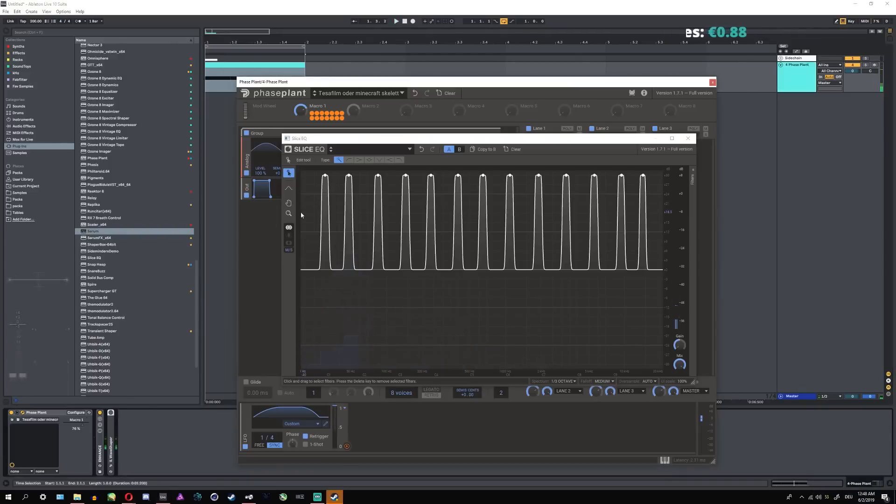
left_click(316, 205)
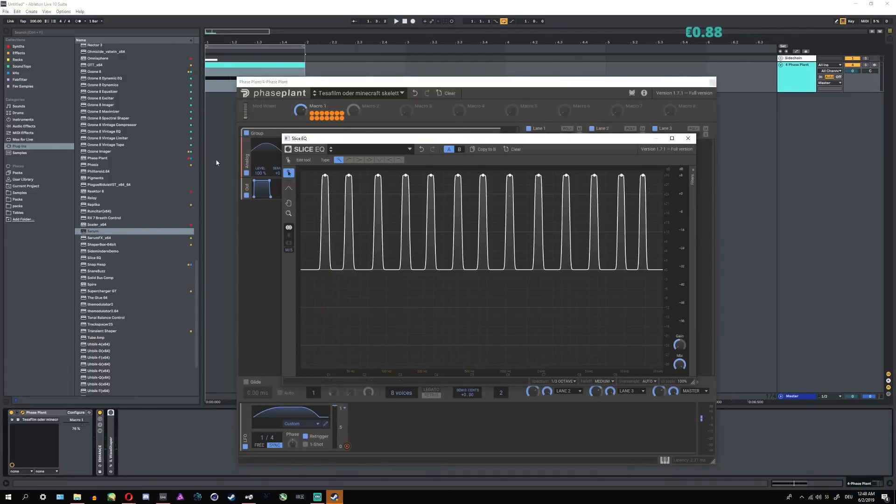
mouse_move(325, 177)
left_mouse_down()
mouse_move(327, 189)
mouse_move(365, 171)
mouse_move(326, 173)
mouse_move(306, 191)
mouse_move(317, 178)
mouse_move(305, 182)
mouse_move(316, 185)
mouse_move(298, 176)
mouse_move(321, 178)
left_mouse_up()
key("space")
mouse_move(300, 111)
left_mouse_down()
mouse_move(301, 175)
mouse_move(300, 102)
mouse_move(300, 171)
mouse_move(300, 118)
left_mouse_up()
- Load the Phase Plant user preset WTF and open its Slice EQ with the full curve in view
left_click(359, 93)
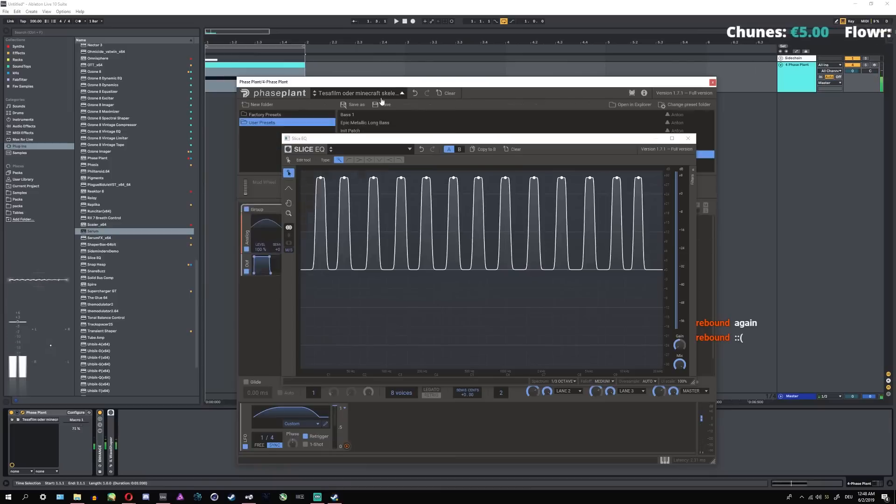
left_click_drag(365, 139, 359, 244)
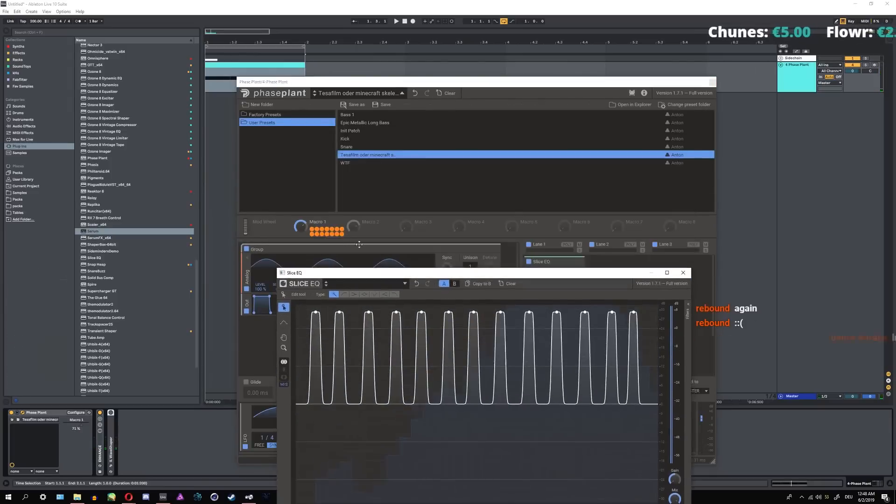
double_click(348, 165)
left_click(531, 157)
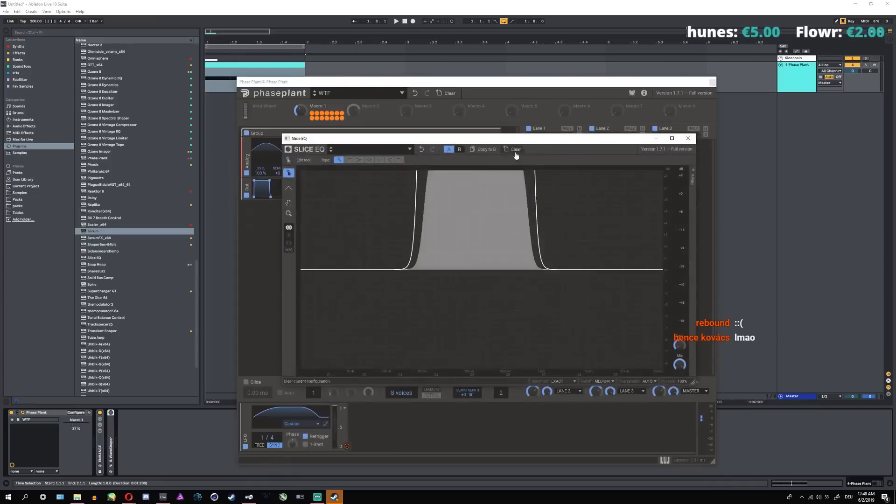
left_click(289, 213)
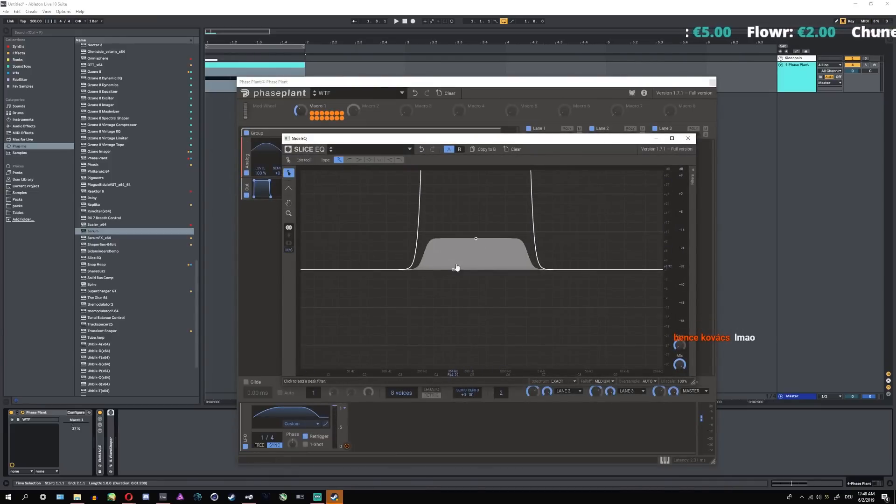
- Try out the stacked Slice EQ peak, move the EQ window aside, and sweep Macro 1 during playback
left_click_drag(476, 238, 513, 214)
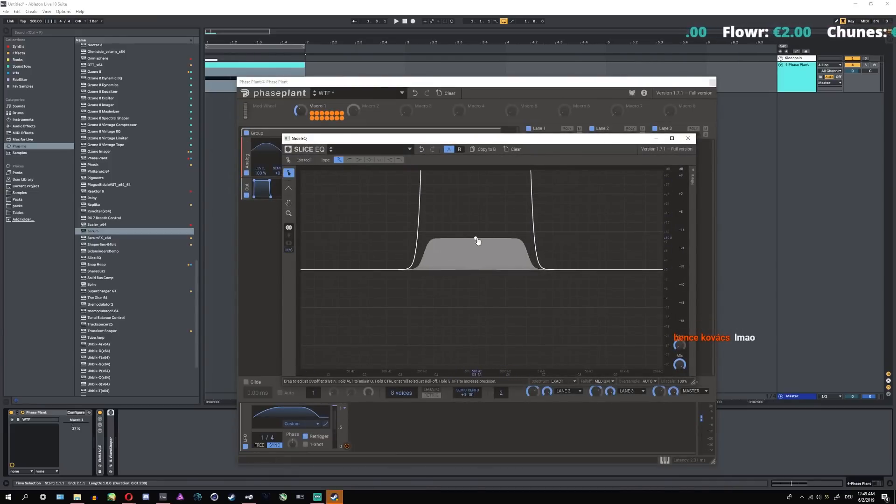
left_click(383, 131)
left_click_drag(373, 139, 507, 144)
left_click(321, 262)
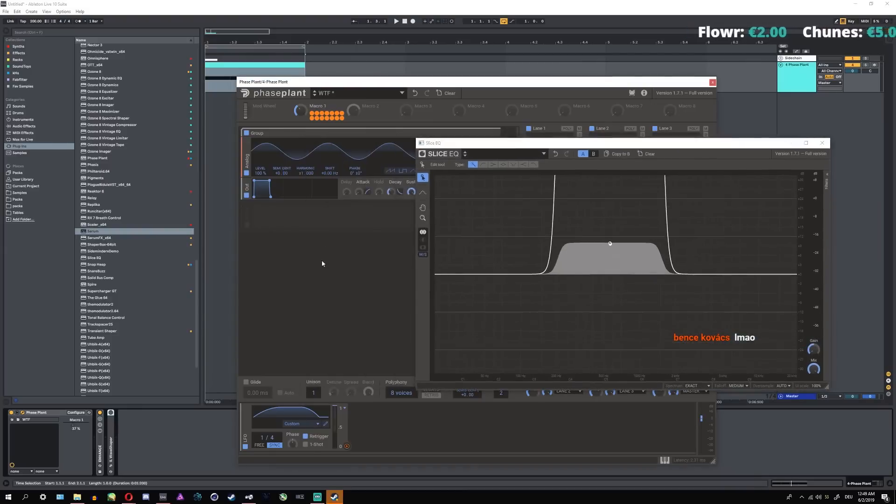
key("space")
left_click_drag(300, 111, 302, 9)
key("space")
- Open the Phase Plant clip, extend its notes across the full clip length, and return to the device view
double_click(220, 71)
left_click(204, 426)
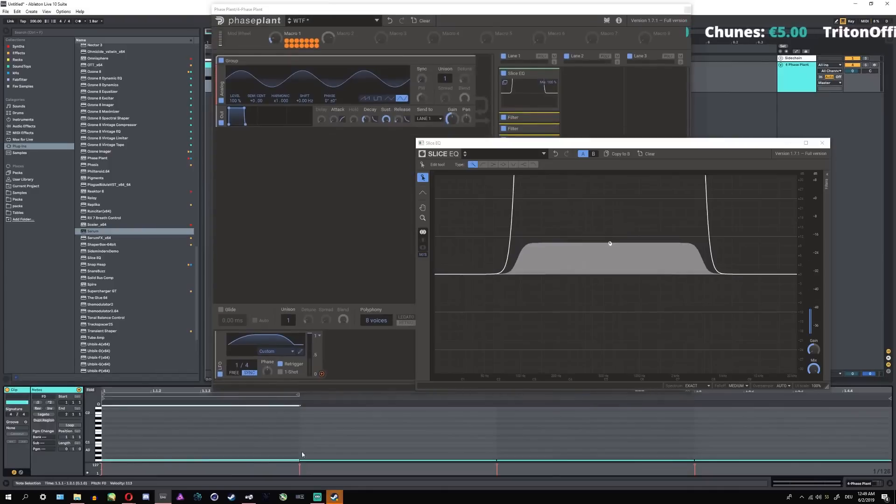
left_click_drag(299, 460, 891, 460)
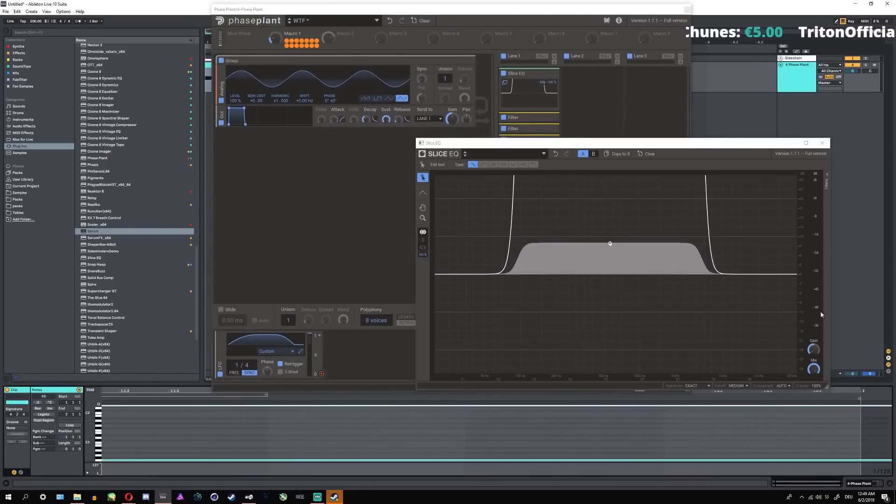
double_click(786, 89)
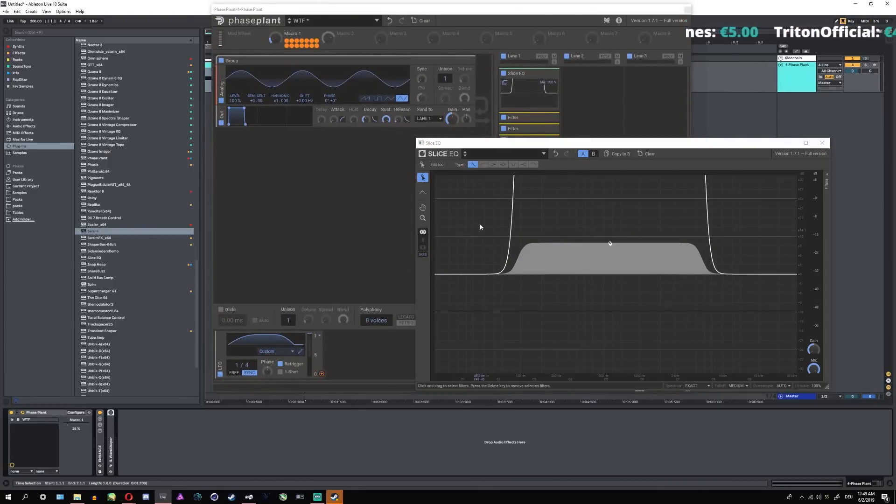
- Play the WTF patch, shift the stacked Slice EQ peak slightly lower in frequency, and sweep Macro 1
key("space")
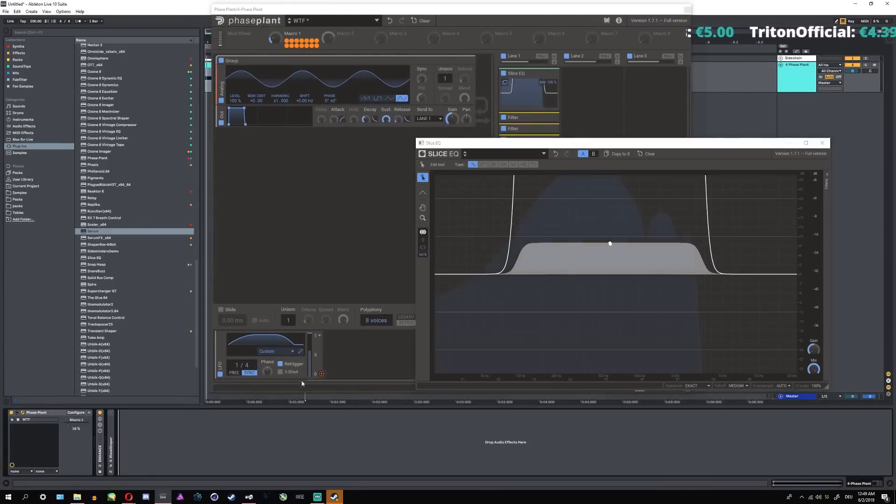
mouse_move(610, 243)
left_mouse_down()
mouse_move(661, 251)
mouse_move(544, 256)
mouse_move(584, 266)
mouse_move(574, 268)
mouse_move(592, 260)
mouse_move(602, 219)
mouse_move(603, 246)
left_mouse_up()
left_click(353, 61)
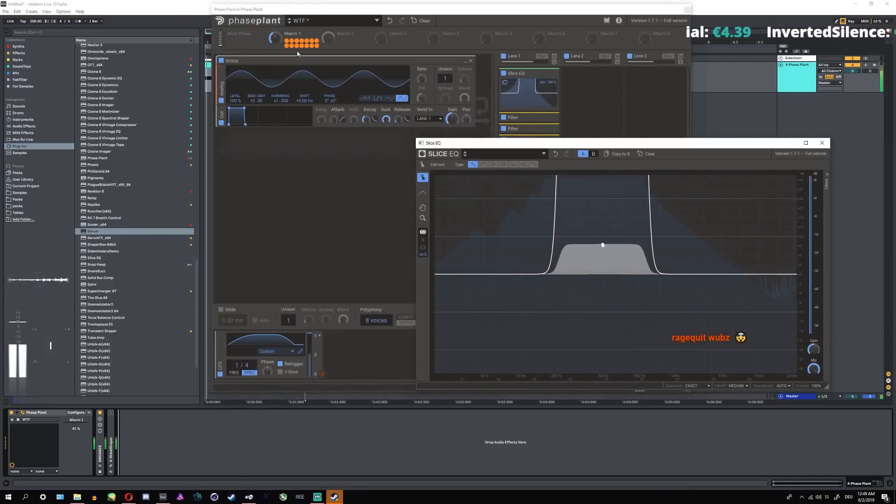
left_click_drag(274, 38, 274, 52)
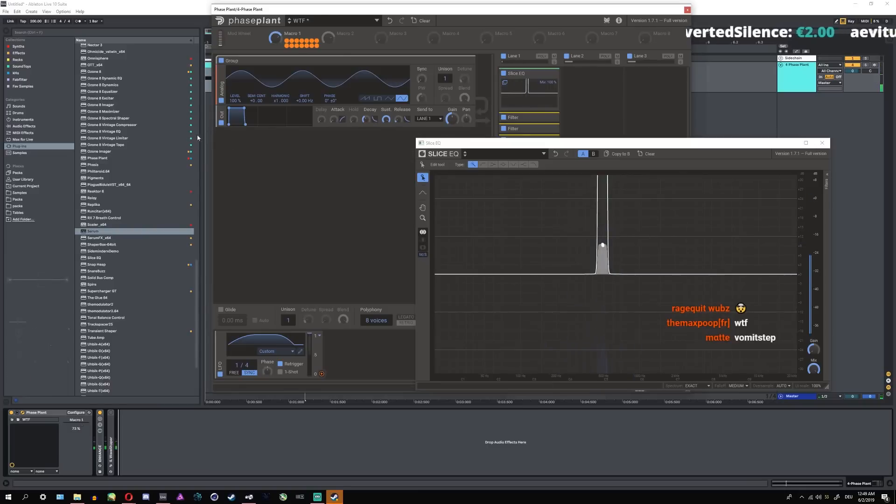
- Close the Slice EQ window and load the factory preset Bottle Slice from Phase Plant's Mallets folder
left_click(328, 23)
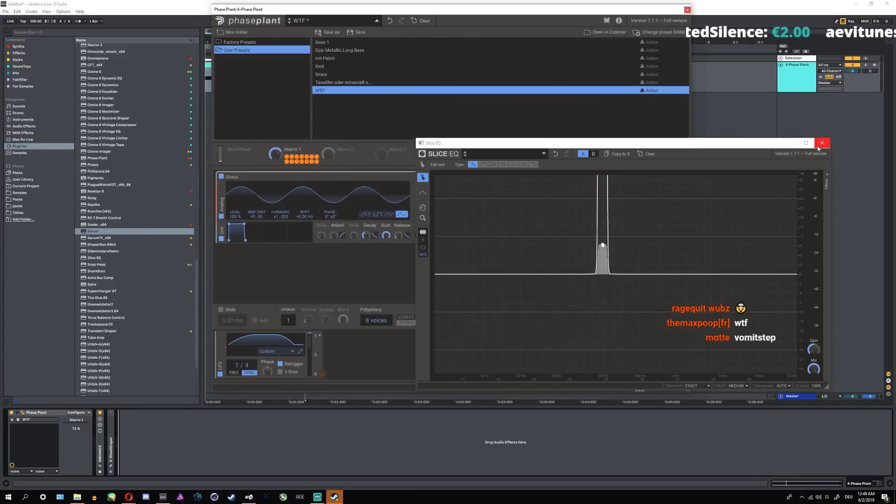
left_click(822, 143)
left_click(240, 42)
scroll(238, 89, "down", 2)
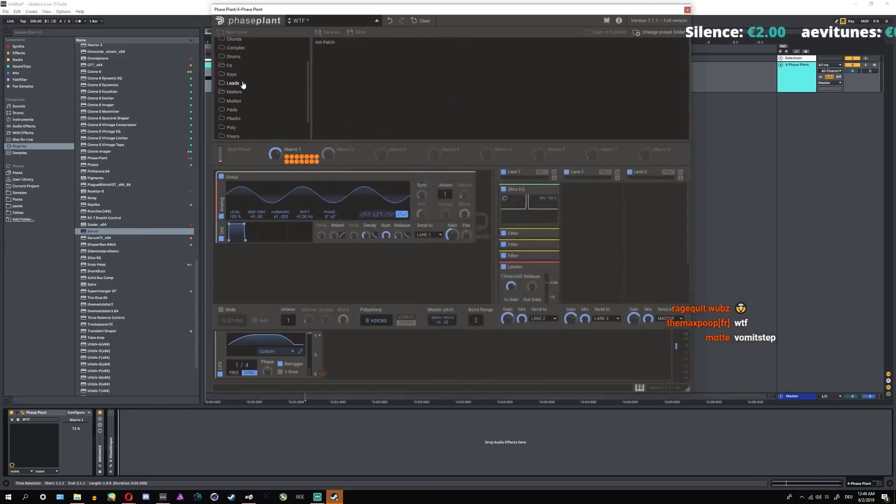
left_click(234, 120)
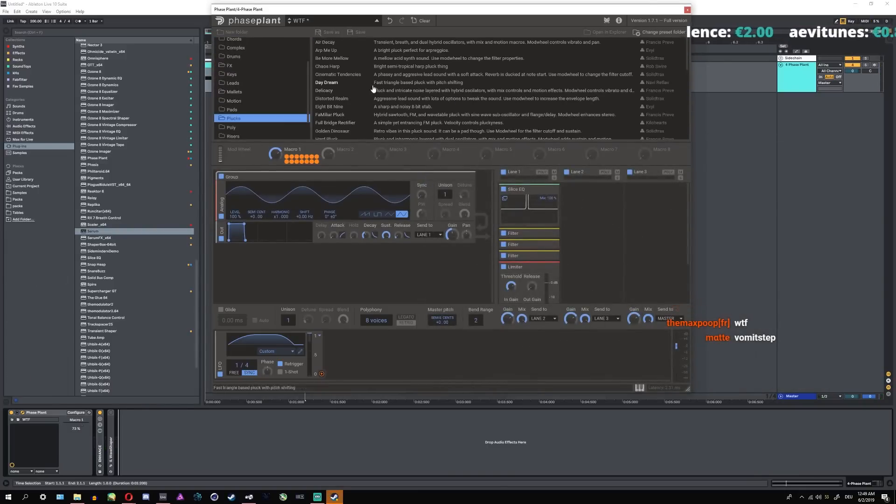
left_click(239, 93)
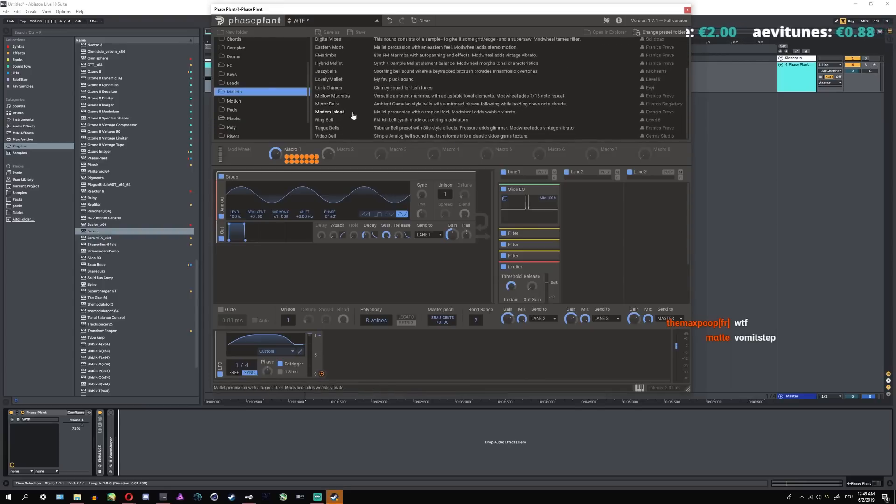
scroll(331, 107, "up", 3)
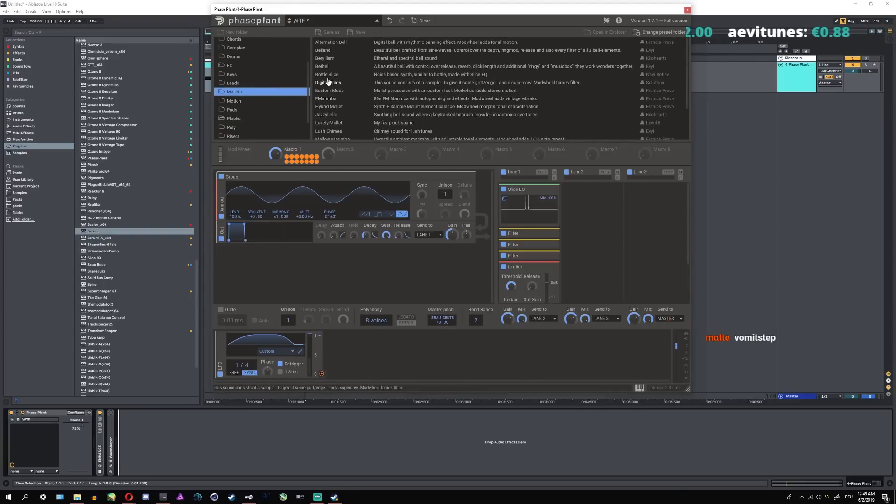
left_click(328, 75)
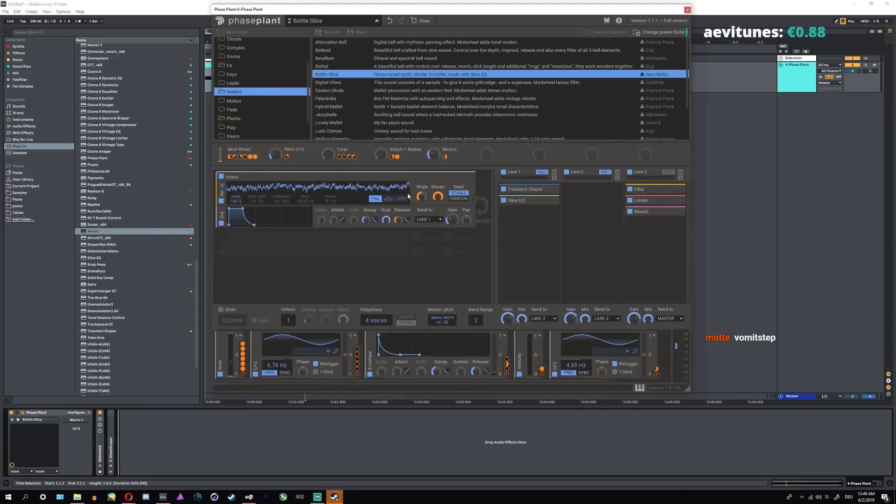
left_click(330, 23)
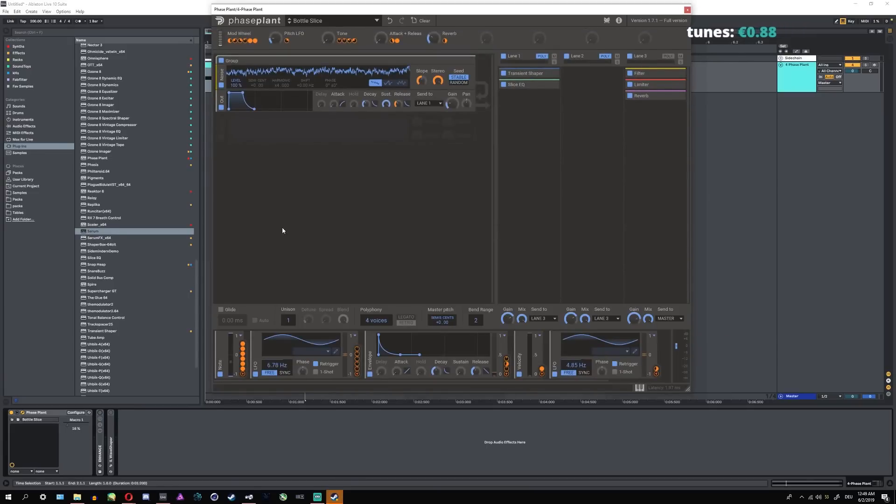
- Arm the Phase Plant track and audition Bottle Slice, raising the computer keyboard's octave twice
left_click(874, 66)
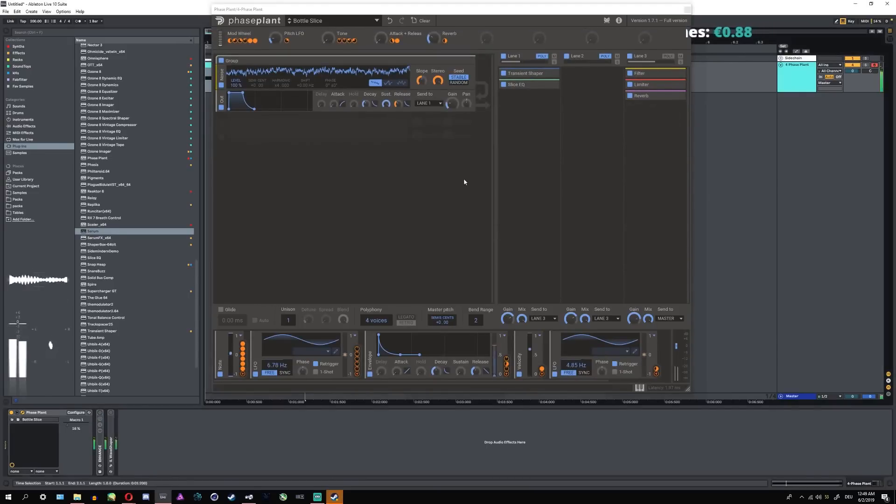
key("x")
key("x")
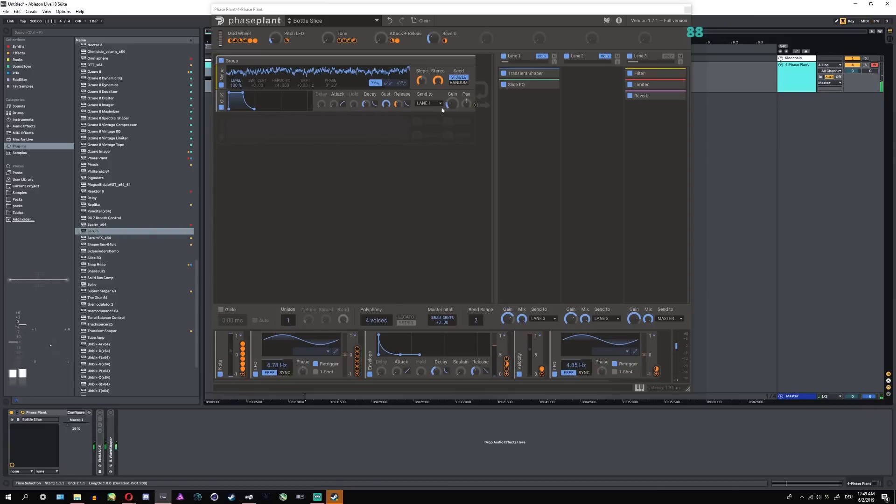
- Open the Slice EQ of Bottle Slice, fit the full curve in view, and return to the Edit tool
left_click(551, 85)
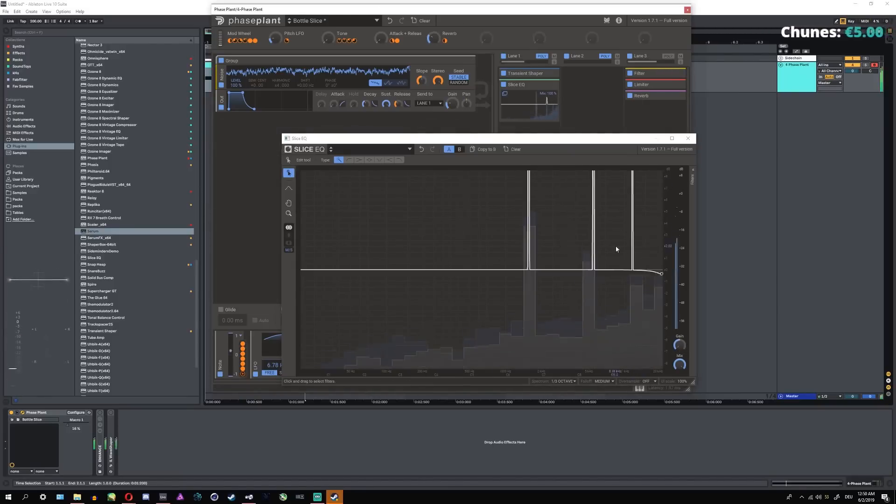
left_click(289, 213)
left_click_drag(357, 224, 275, 165)
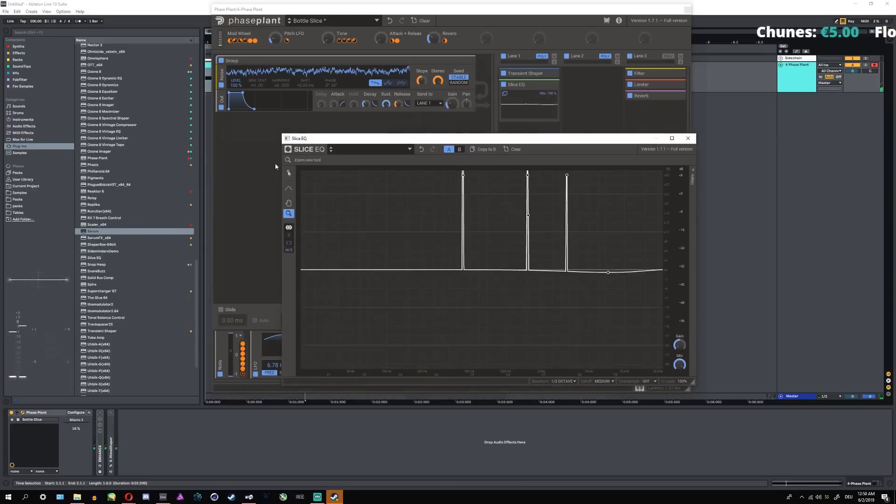
left_click(289, 173)
left_click(274, 174)
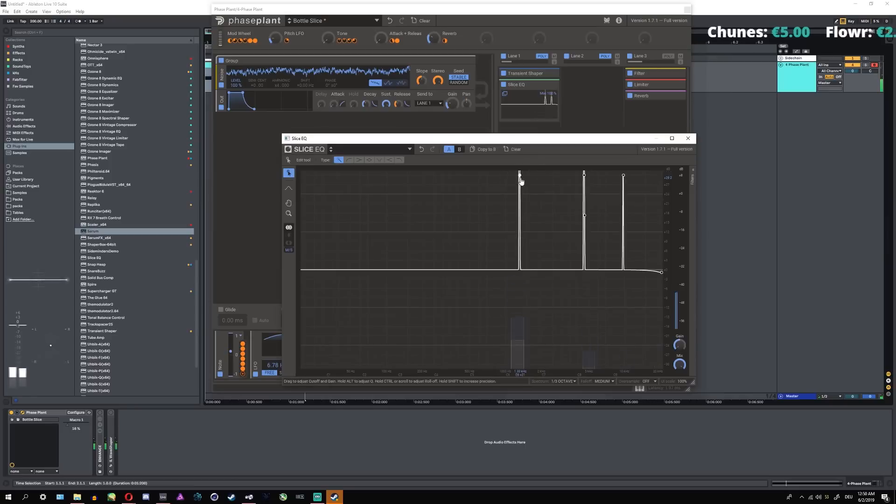
- Move the three narrow Slice EQ peaks to lower, evenly spaced frequencies and audition the sound
left_click_drag(520, 176, 474, 219)
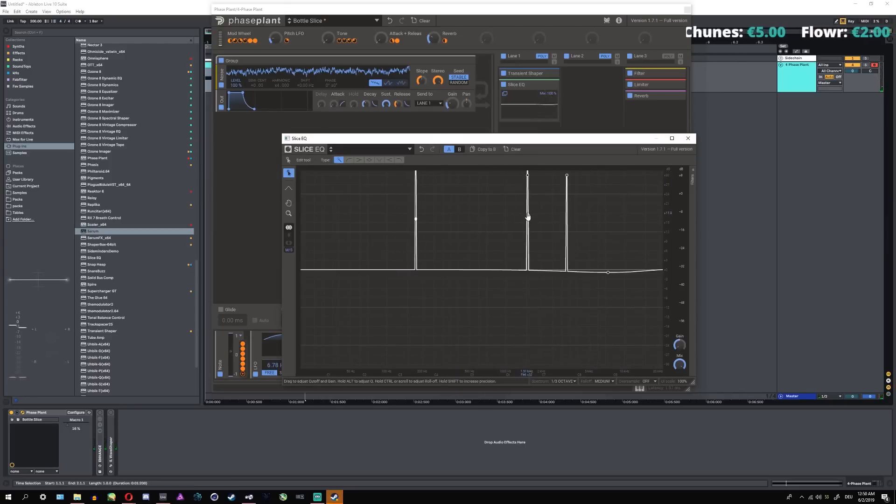
left_click_drag(528, 216, 467, 217)
left_click_drag(536, 231, 516, 178)
left_click(263, 216)
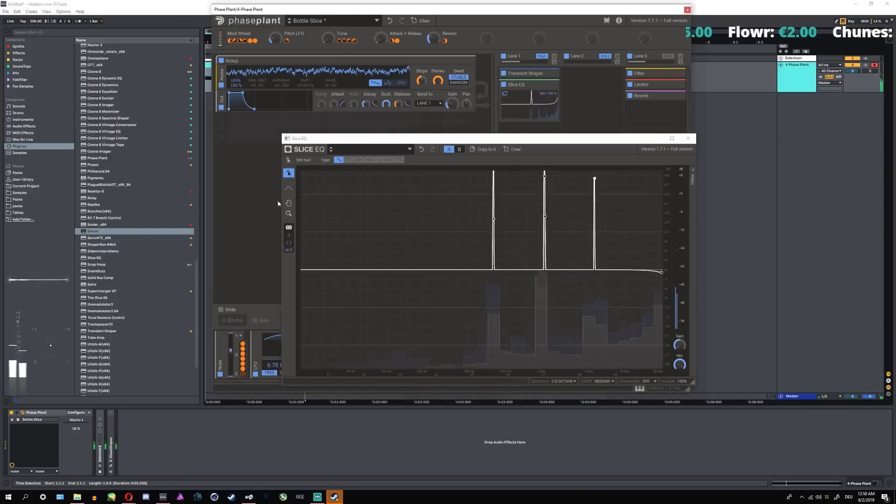
- Pull the highest Slice EQ peak close to the middle one and regroup the stacked filters into a tighter cluster
left_click(579, 183)
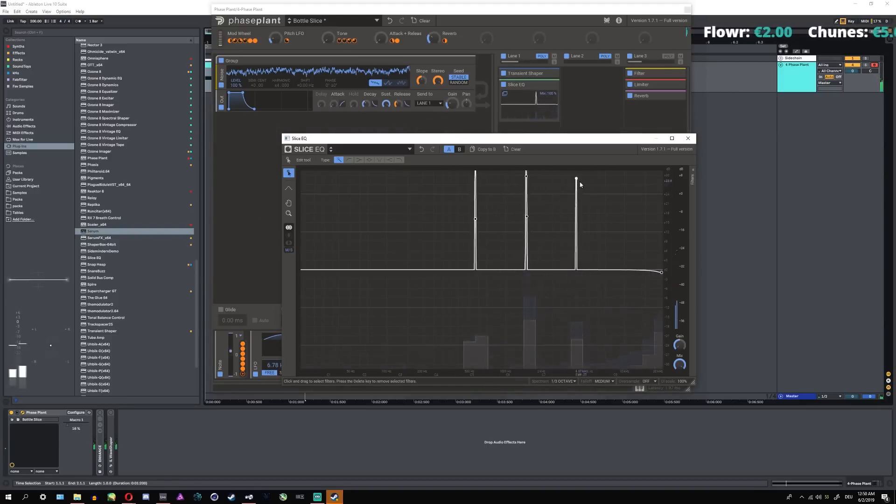
left_click_drag(581, 184, 548, 190)
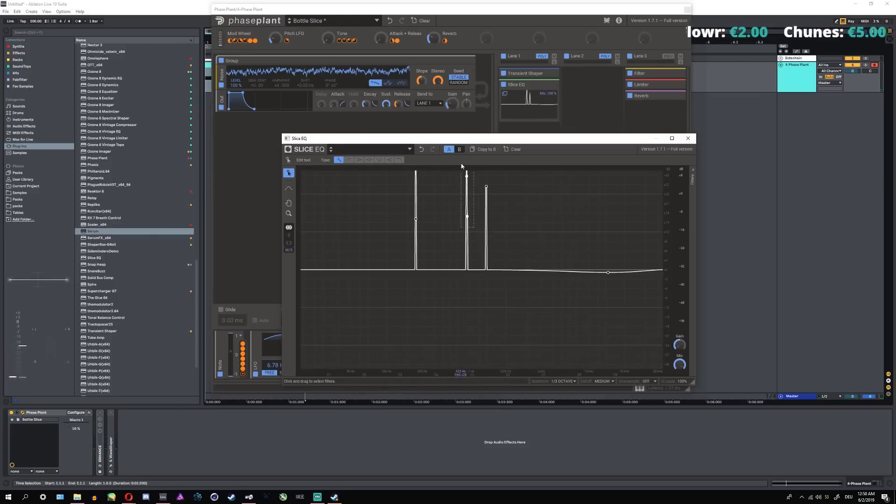
left_click_drag(462, 166, 430, 211)
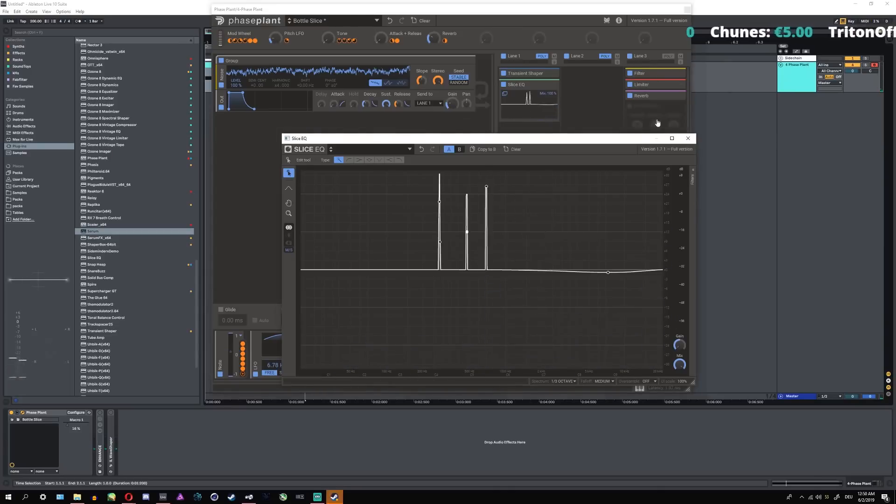
- Reposition the Slice EQ window and spread its filters into five separate narrow peaks while auditioning the patch
left_click_drag(623, 139, 735, 330)
left_click(625, 322)
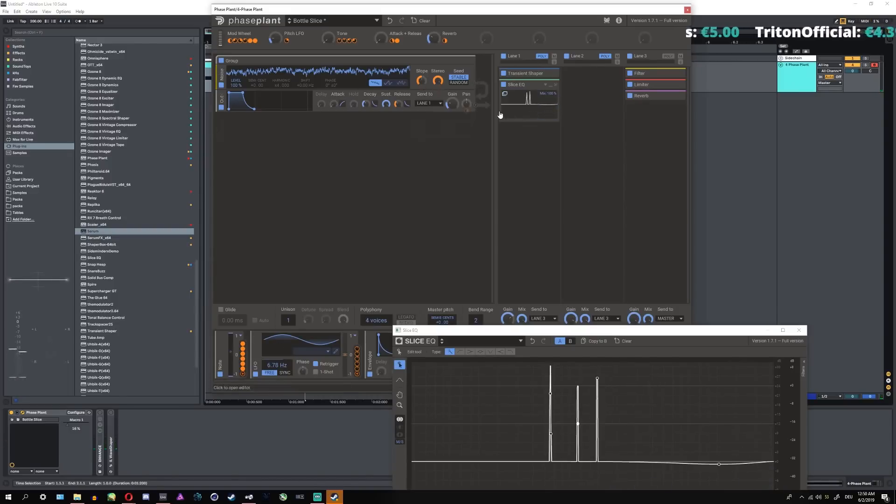
left_click_drag(444, 330, 352, 149)
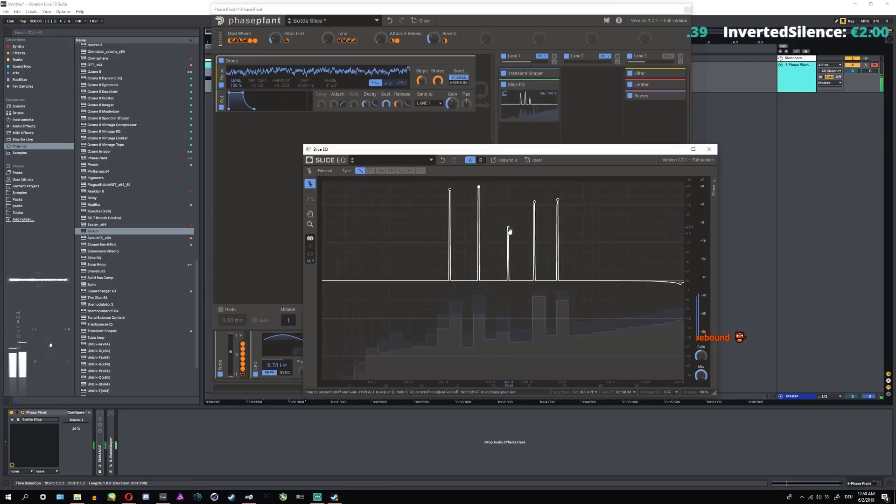
left_click(272, 227)
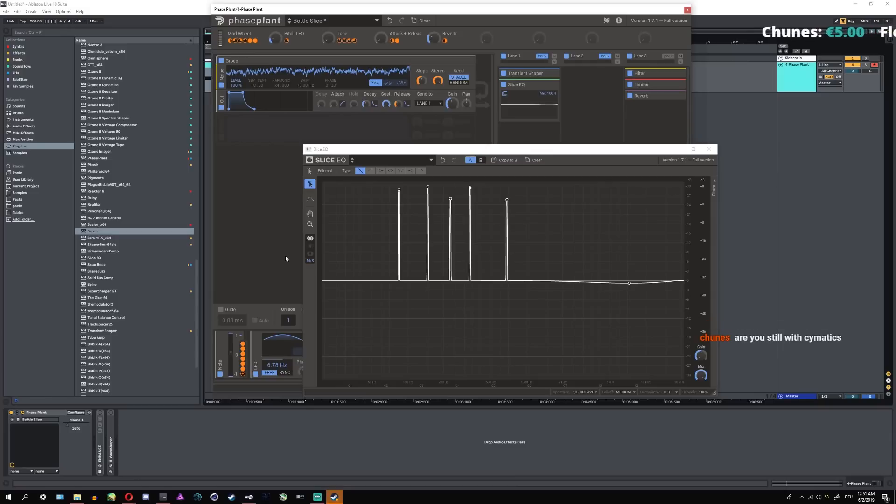
- Close the Slice EQ editor, clear Phase Plant to an empty Init Patch, and hide the plugin window
left_click(709, 149)
left_click(592, 114)
left_click(522, 196)
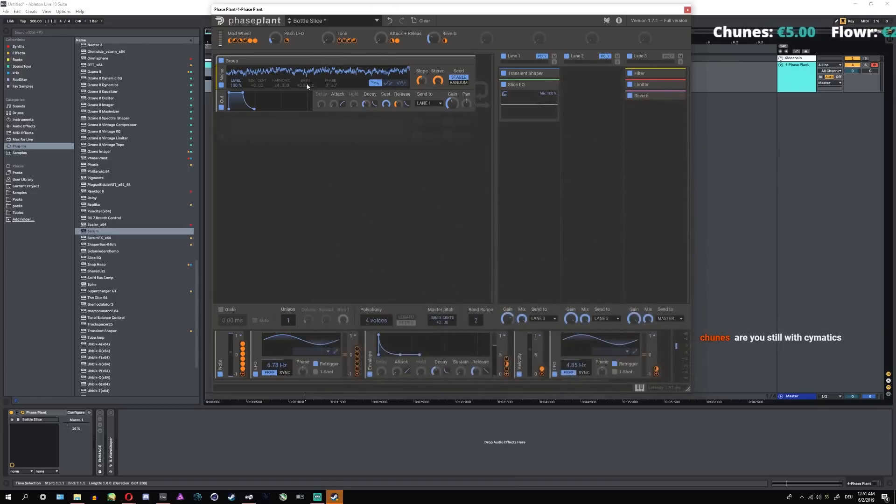
left_click_drag(550, 11, 568, 63)
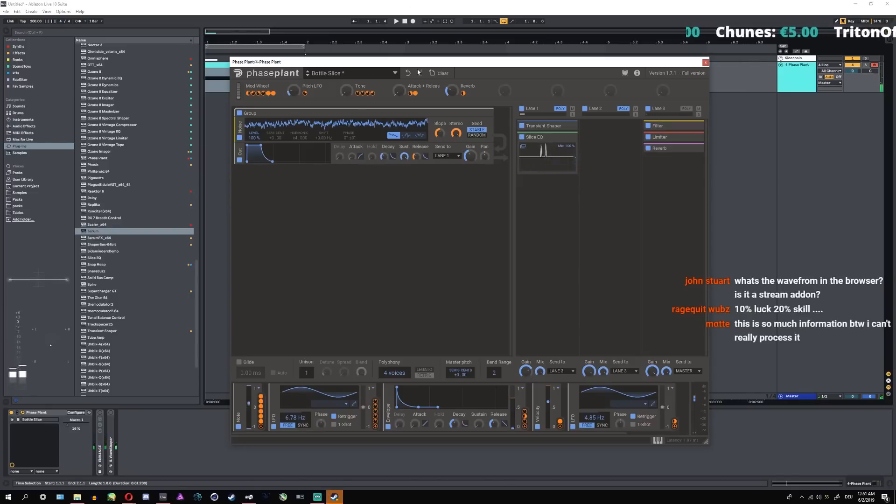
left_click(439, 72)
left_click(23, 413)
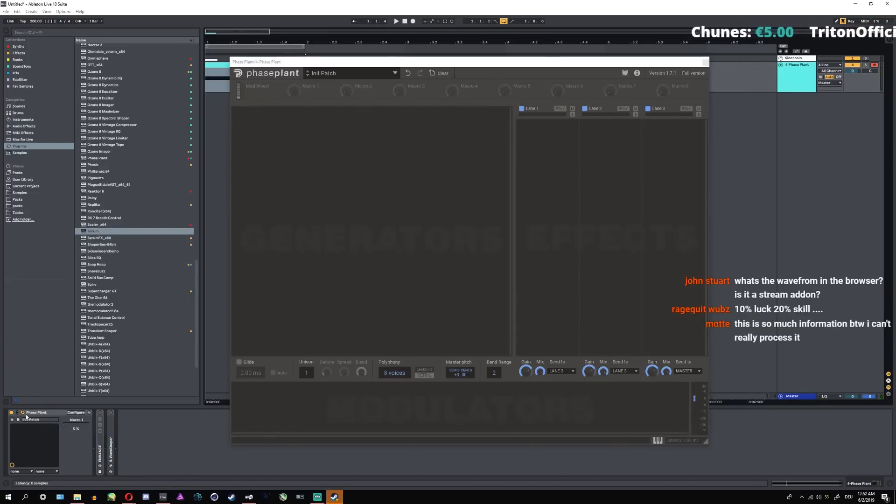
left_click(221, 87)
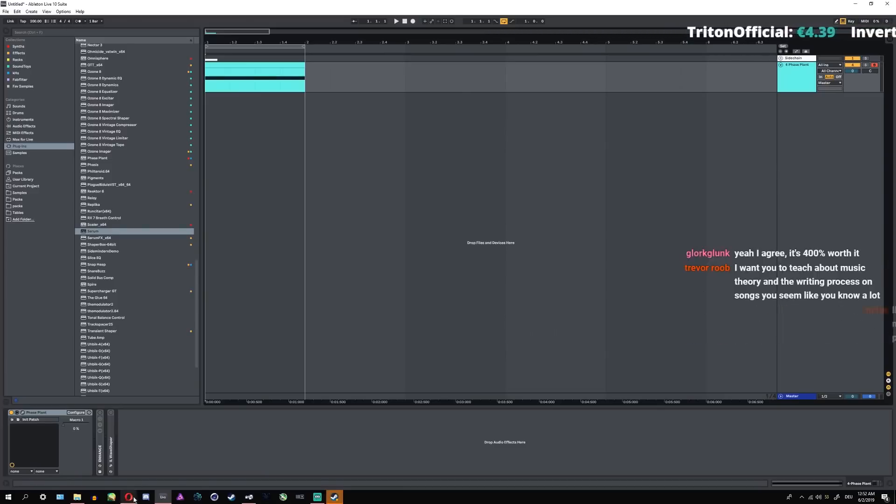
- Switch to the Opera browser and open a new tab
mouse_move(129, 496)
left_click(106, 466)
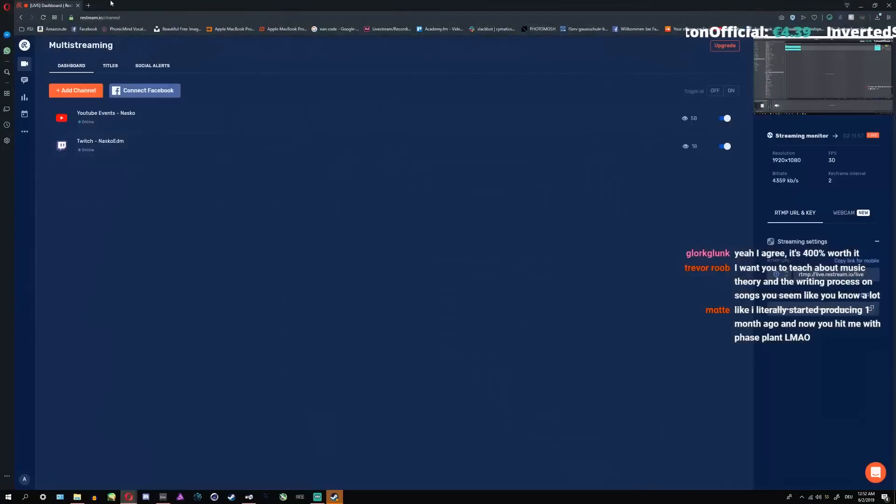
key("ctrl+t")
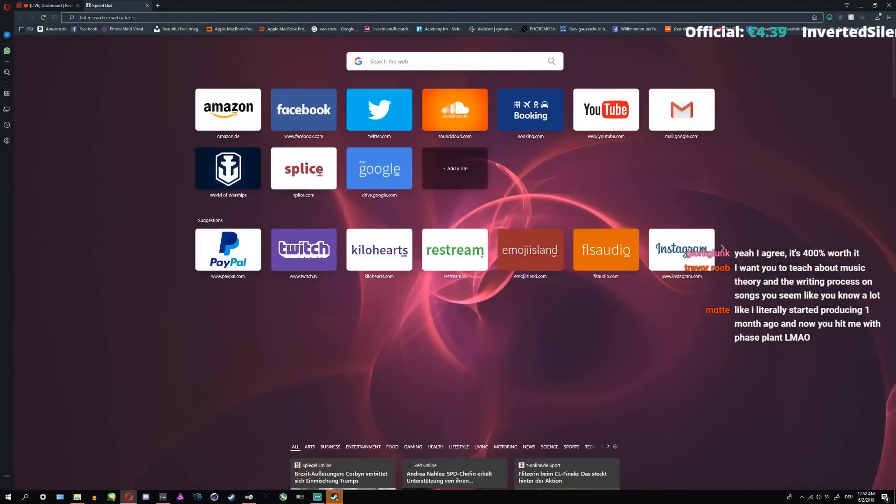
- Switch to Streamlabs OBS and select the Phaseplant scene for the stream
left_click(333, 496)
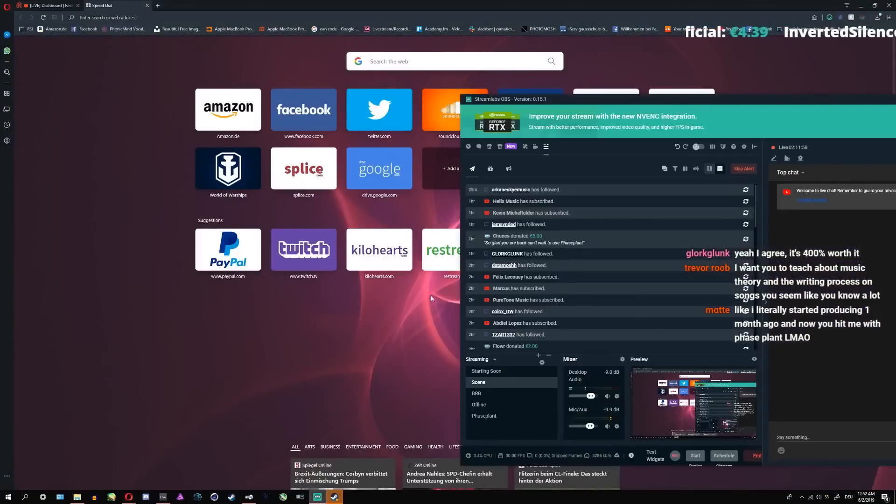
left_click(480, 405)
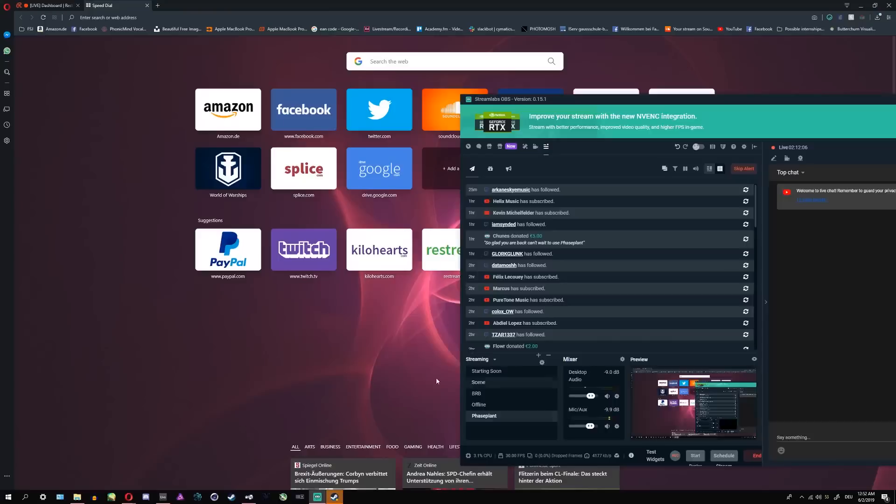
- Load kilohearts.com/products/phase_plant in the Opera browser and log in to the Kilohearts account
type("kilohearts.com/products/phase_plant")
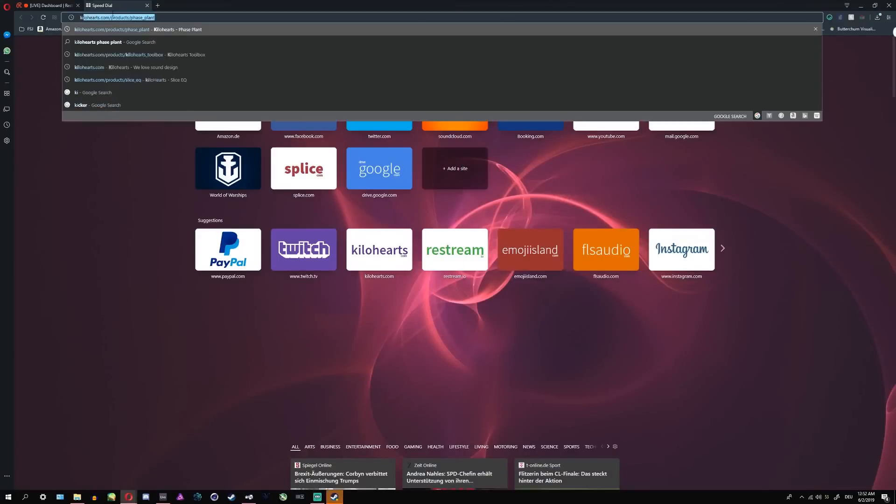
key("Return")
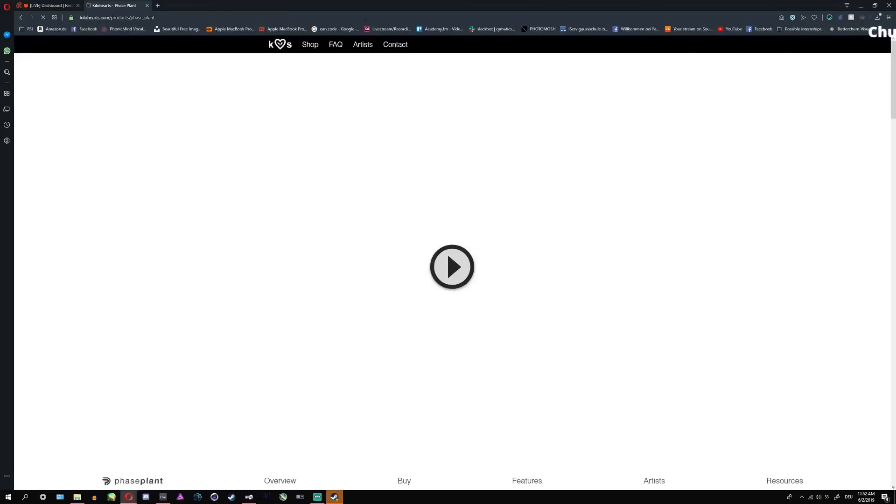
mouse_move(610, 64)
left_click(638, 134)
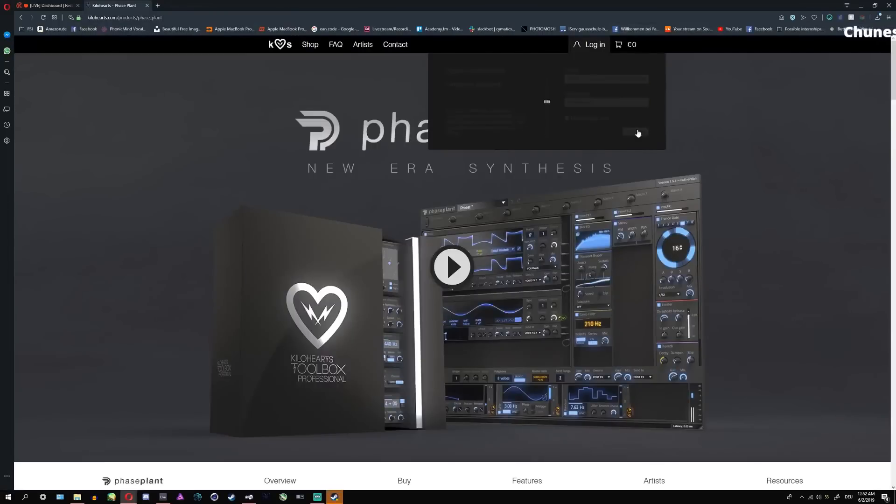
- Play part of the Phase Plant - New Era Synthesis video on the product page, pausing and resuming it, and close the player
scroll(402, 299, "down", 5)
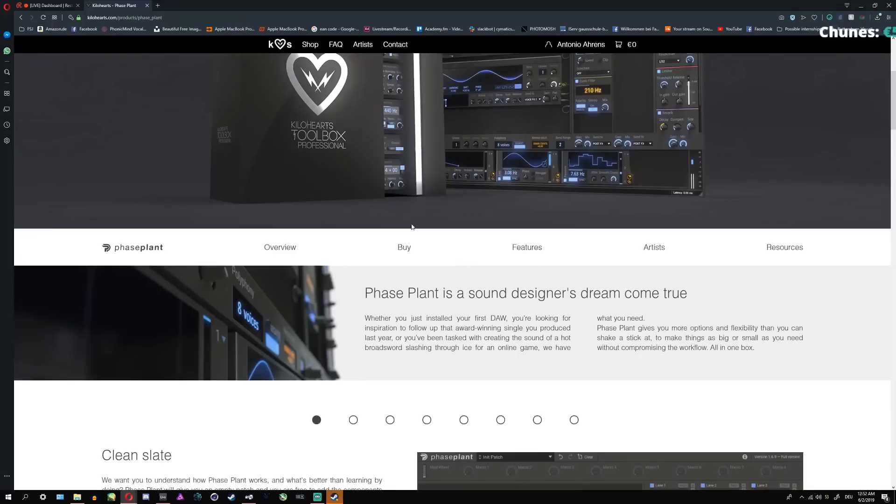
scroll(414, 106, "up", 5)
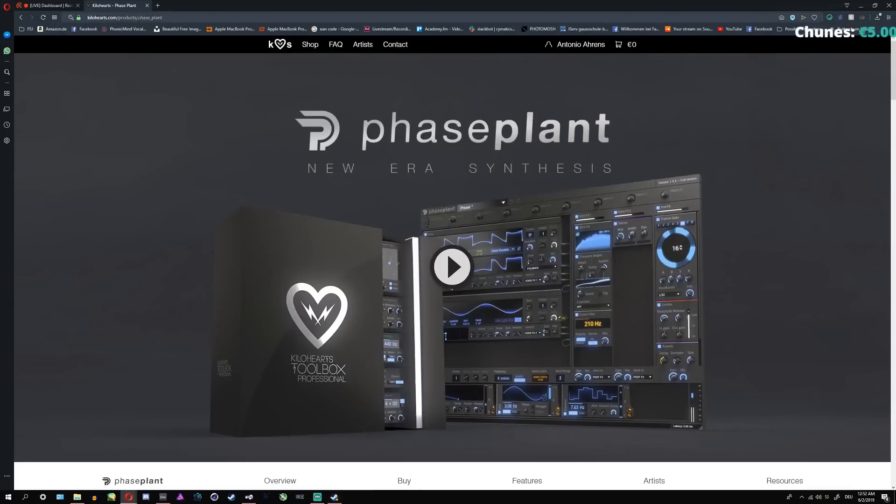
scroll(453, 266, "down", 6)
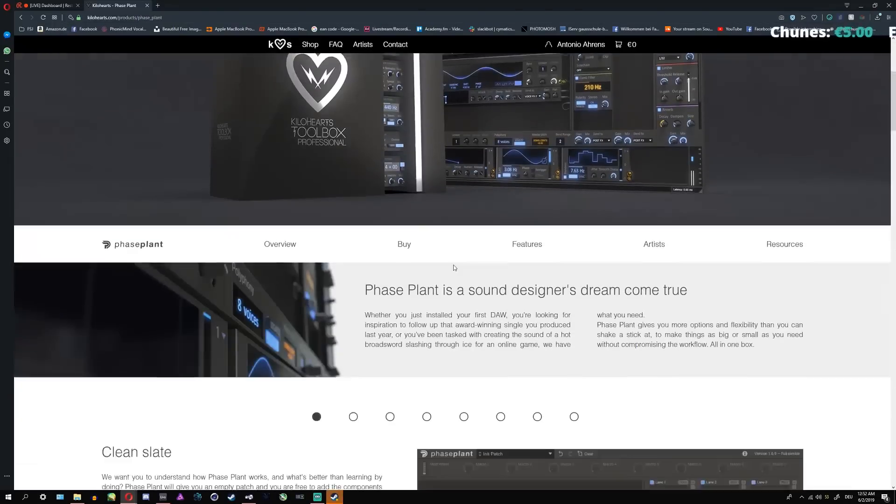
scroll(455, 267, "up", 6)
left_click(456, 268)
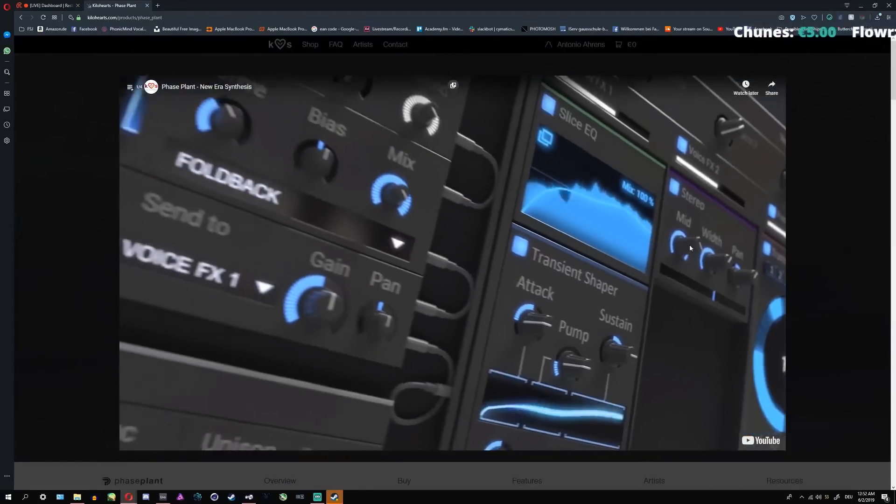
left_click(493, 276)
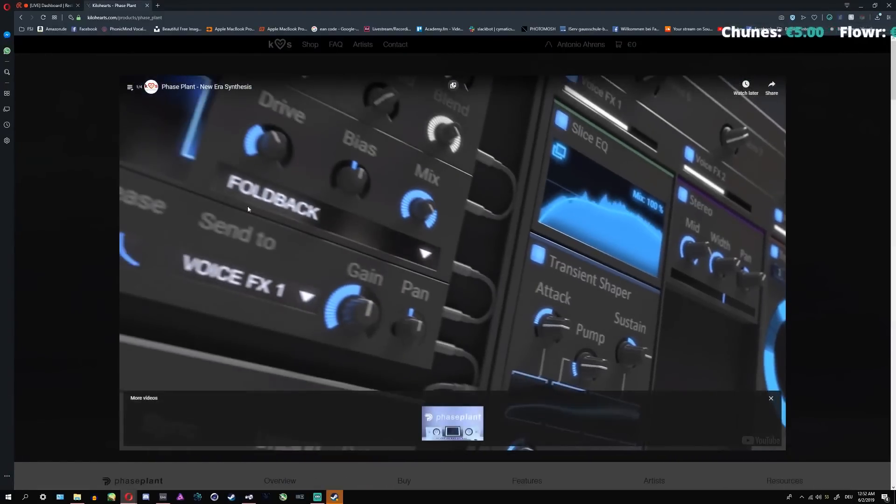
left_click(469, 308)
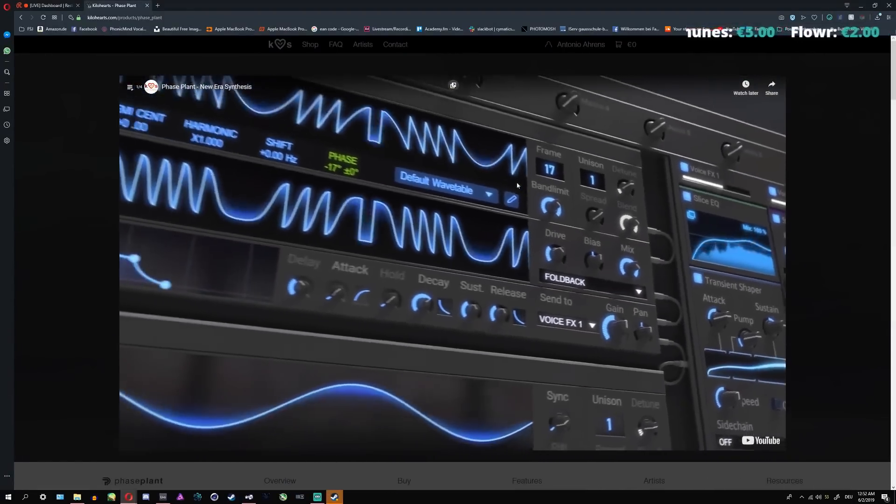
left_click(678, 214)
left_click(802, 260)
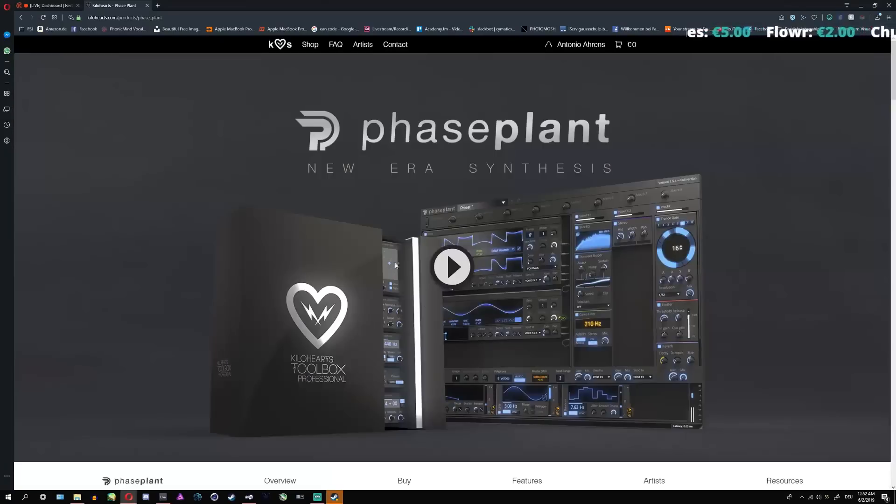
- Browse several slides of the feature carousel starting at Clean slate and continue down to the How to buy section
scroll(425, 233, "down", 10)
scroll(737, 254, "up", 2)
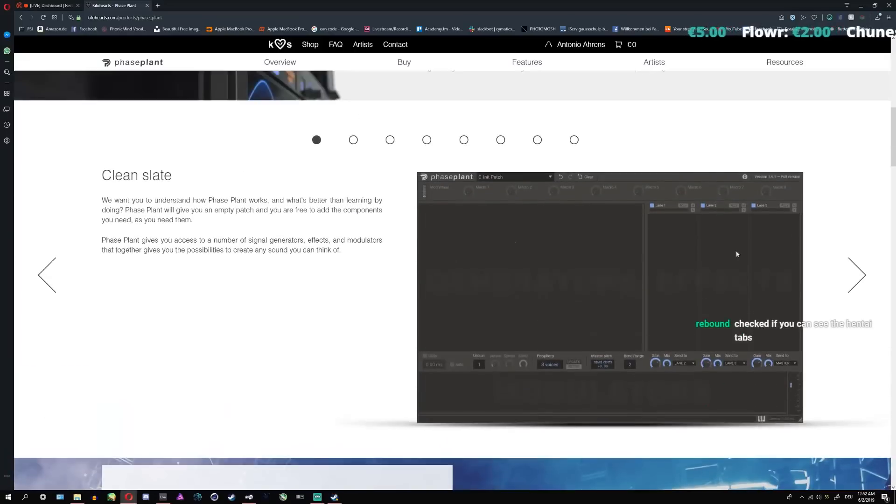
left_click(856, 275)
left_click(856, 276)
left_click(857, 275)
scroll(334, 259, "down", 10)
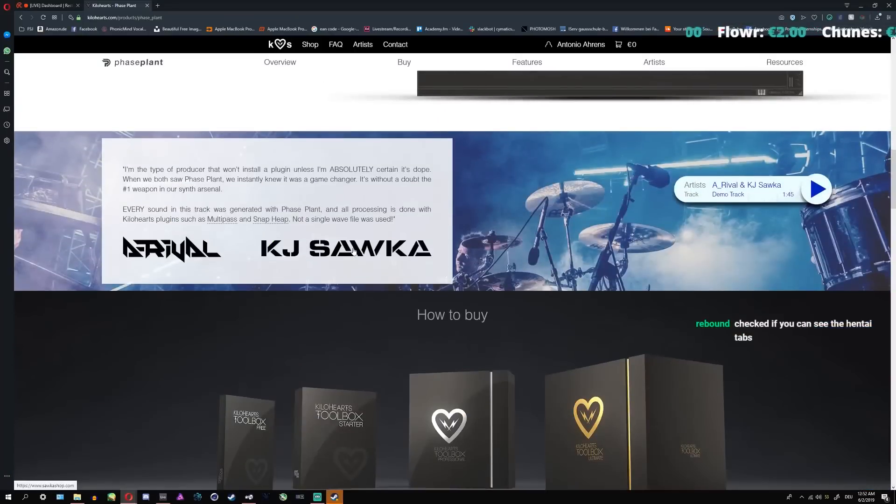
- Examine the bundle offers under How to buy, highlighting the monthly price of the Kilohearts Subscription
scroll(327, 247, "down", 2)
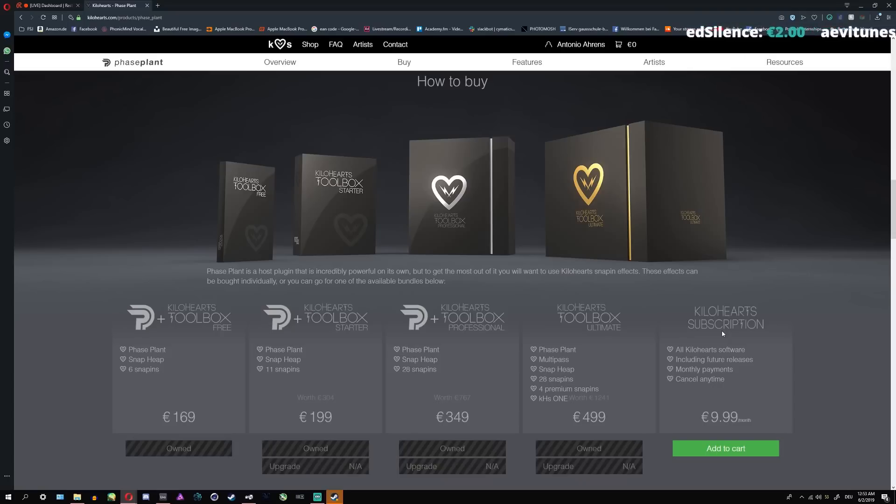
left_click_drag(712, 423, 770, 426)
left_click(770, 426)
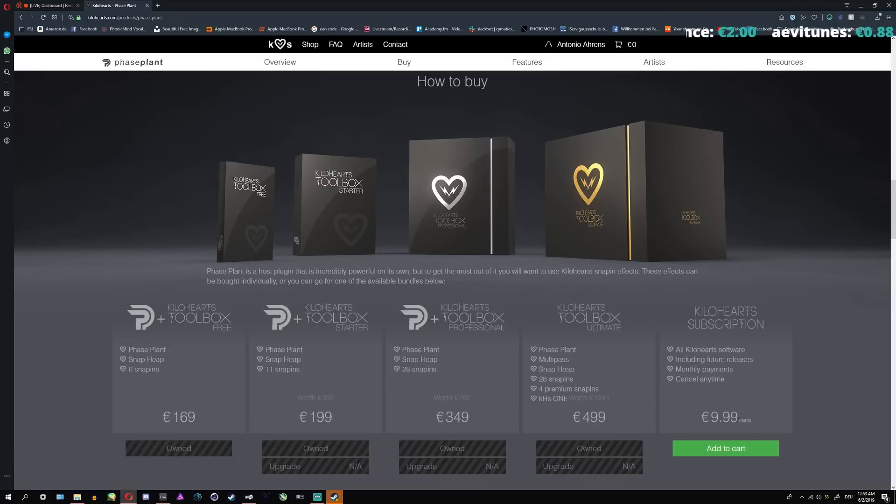
left_click_drag(695, 423, 762, 420)
left_click(763, 422)
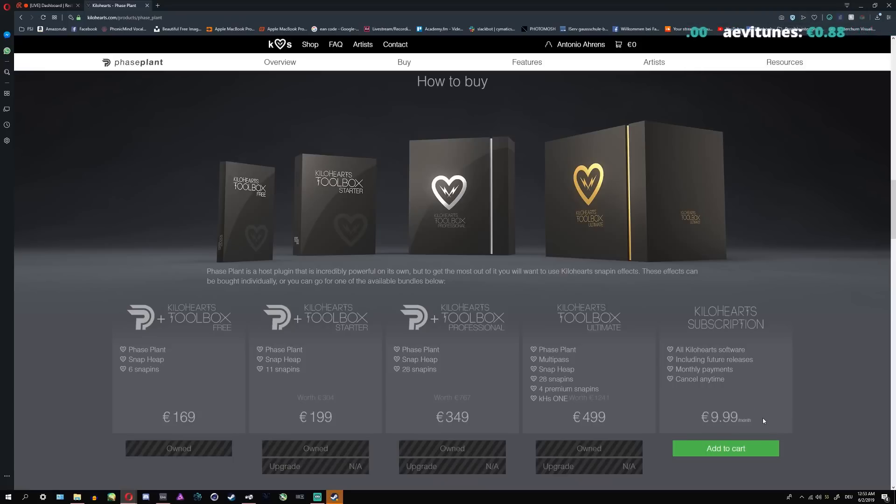
scroll(764, 415, "down", 3)
scroll(722, 289, "up", 1)
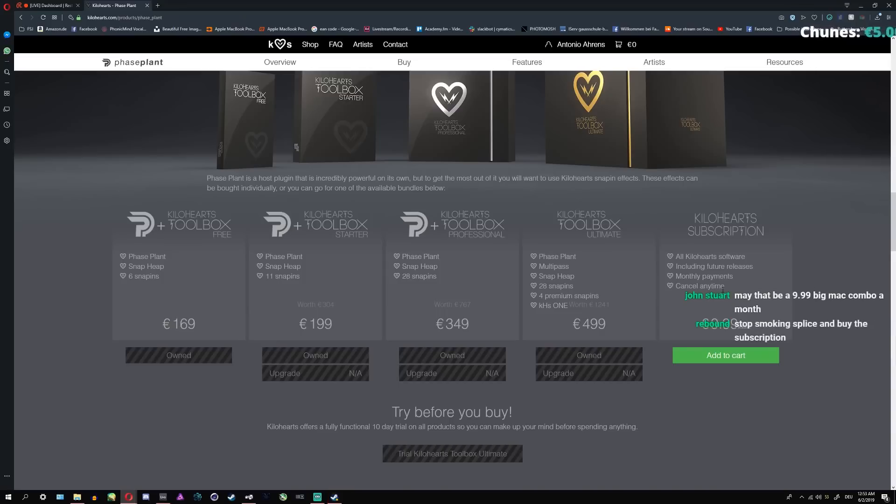
- Switch to Ableton Live, show the Synths collection in the browser, and reopen the Phase Plant plugin window
left_click(163, 496)
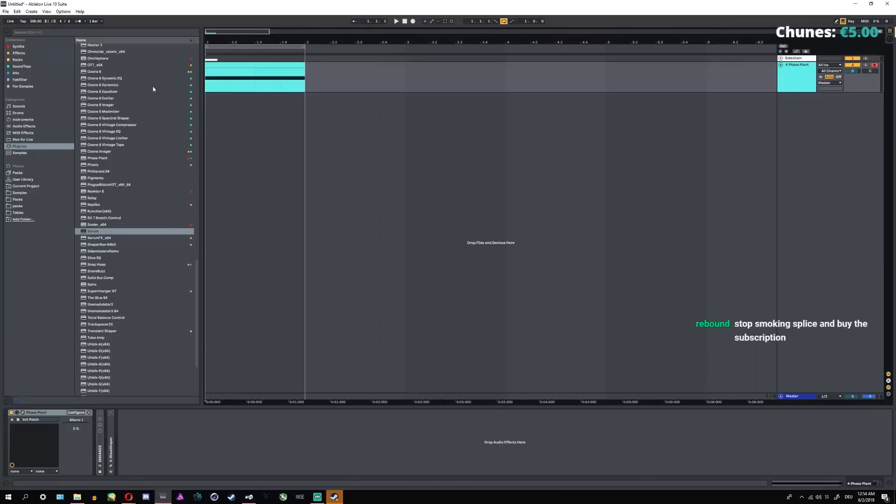
left_click(18, 47)
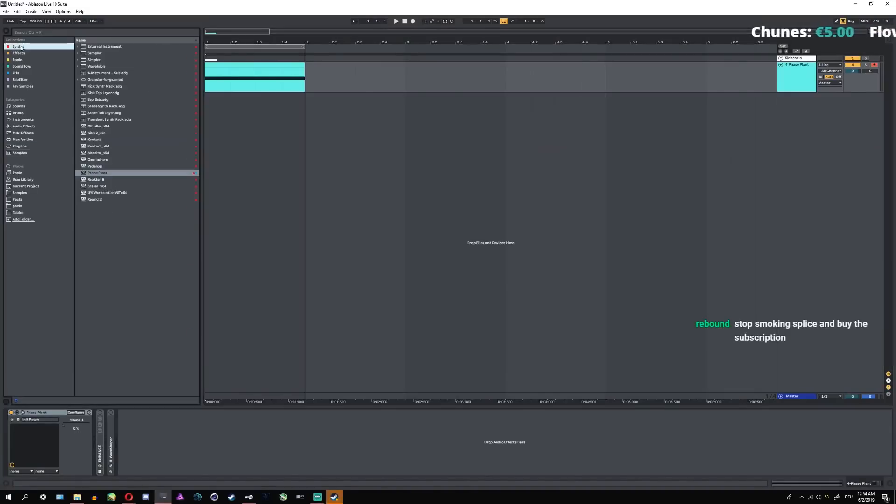
left_click(235, 75)
left_click(23, 412)
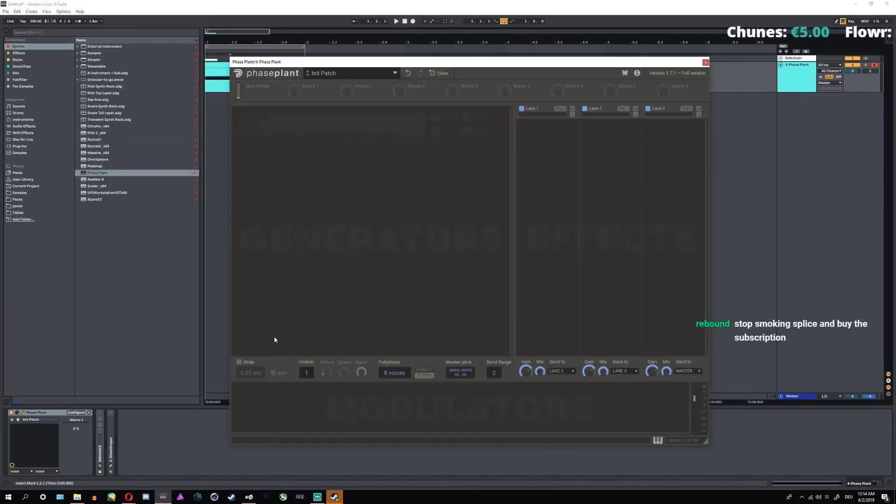
- Add Ableton's Operator instrument on a new track and move the Phase Plant window away from the track area
left_click(23, 120)
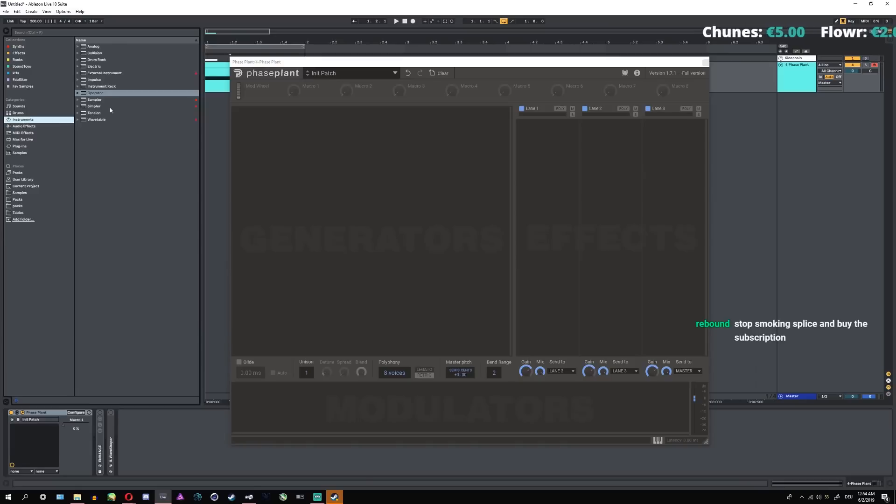
left_click(100, 94)
left_click_drag(104, 101, 214, 172)
left_click_drag(275, 61, 465, 77)
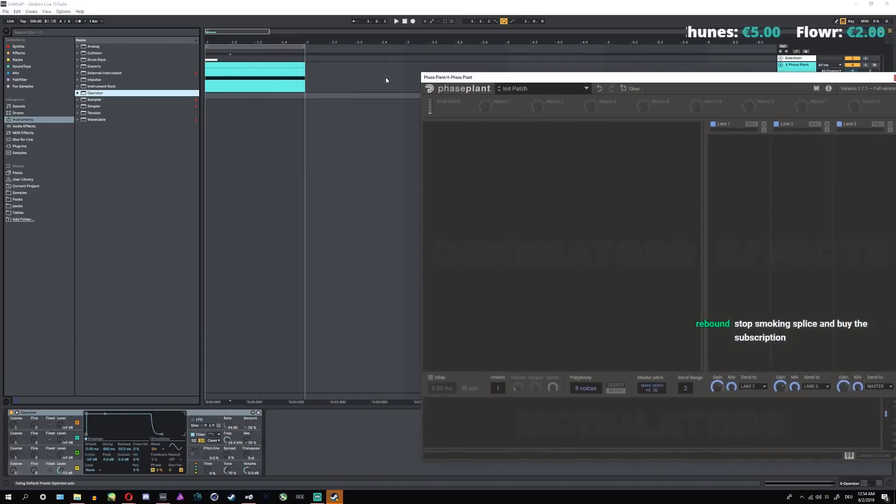
- Load the FM8 plug-in on a new track and hide its window
left_click(20, 146)
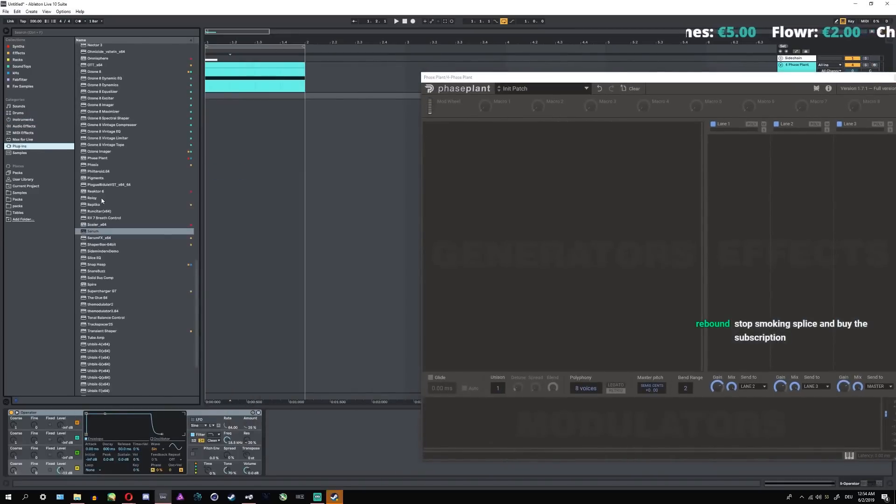
scroll(108, 132, "down", 10)
scroll(109, 131, "up", 15)
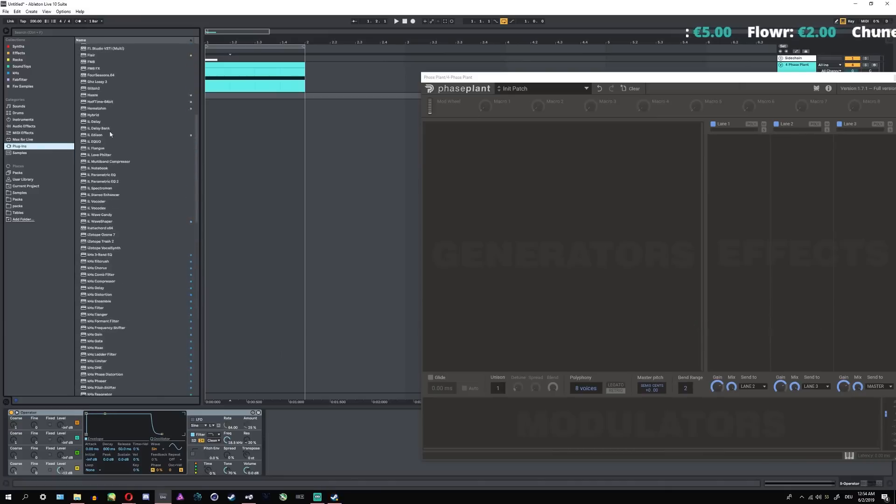
left_click_drag(91, 166, 24, 416)
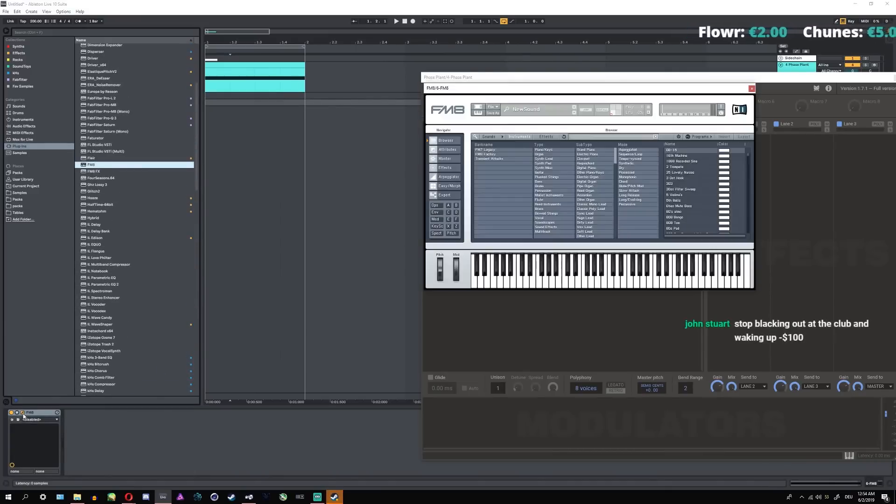
left_click(23, 414)
- Load the Massive_x64 plug-in on a new track and close its window
left_click_drag(197, 133, 189, 282)
scroll(138, 199, "up", 4)
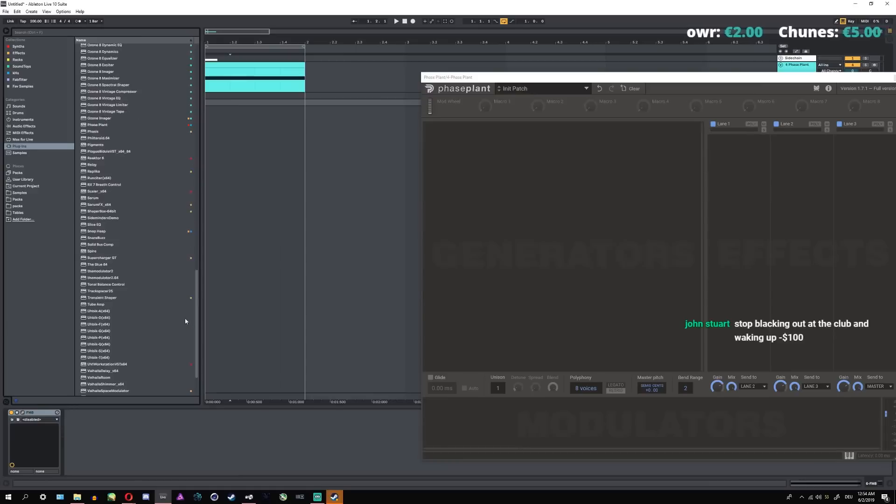
left_click_drag(96, 202, 25, 414)
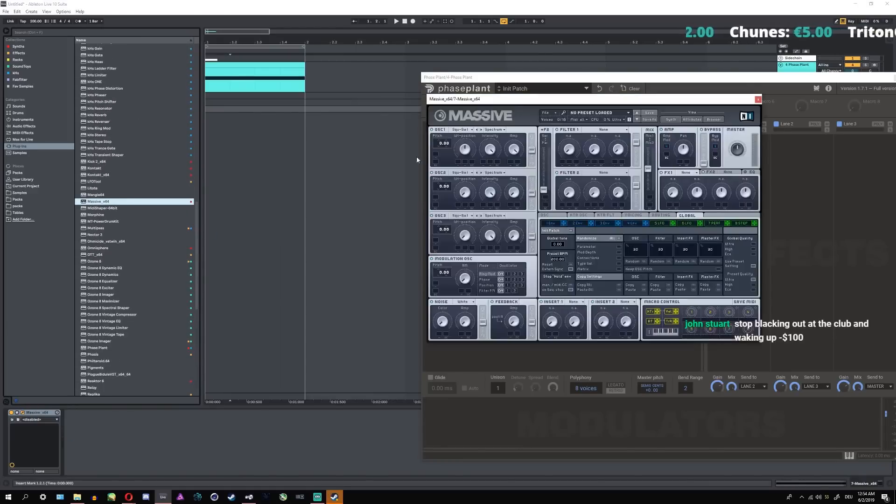
left_click(758, 99)
- Load the Spire plug-in on a new track, close its window, and move the Phase Plant window over the browser's edge
scroll(146, 286, "down", 7)
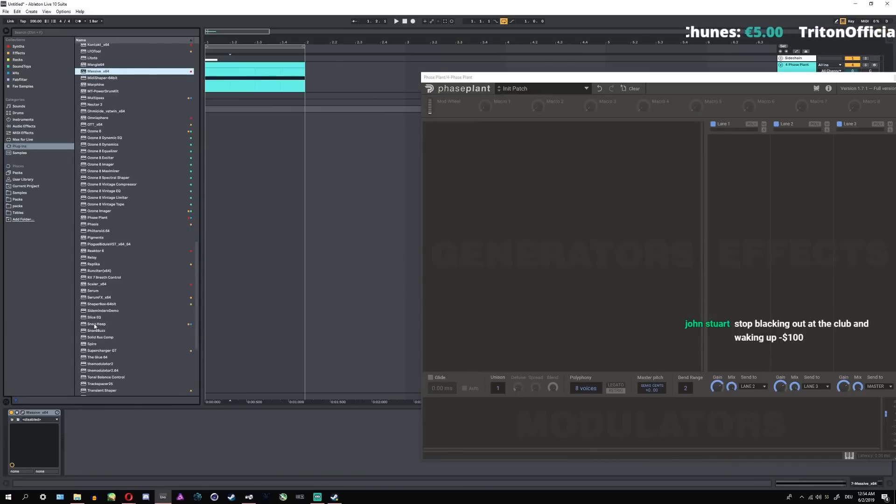
left_click_drag(94, 344, 41, 414)
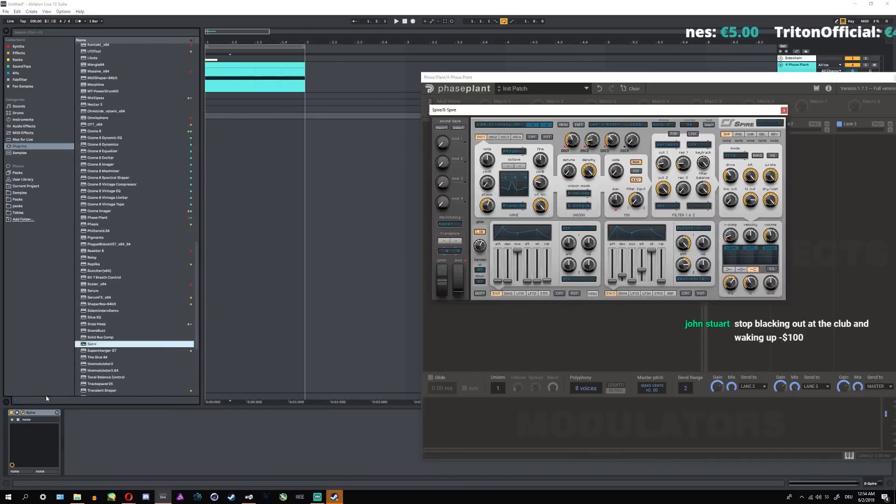
left_click(783, 110)
left_click_drag(620, 77, 328, 65)
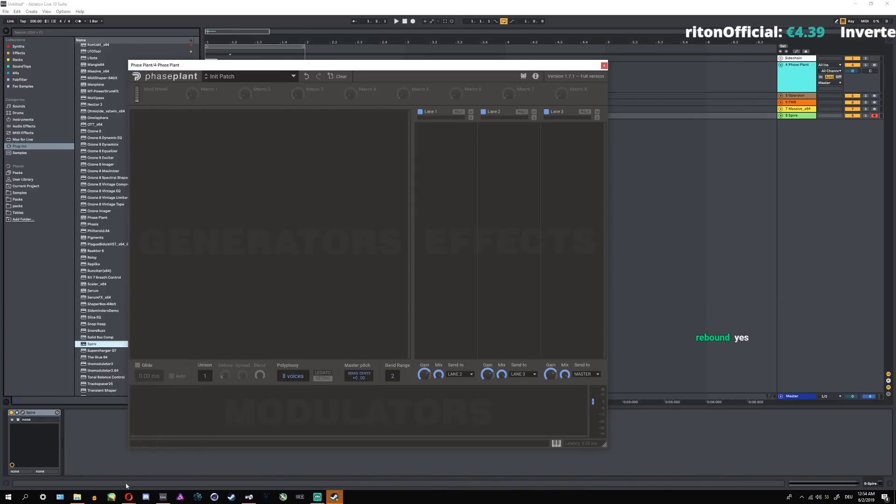
- Return to the Kilohearts page in Opera and compare the Phase Plant bundle offers, focusing on the Toolbox Ultimate price
left_click(129, 496)
left_click(104, 467)
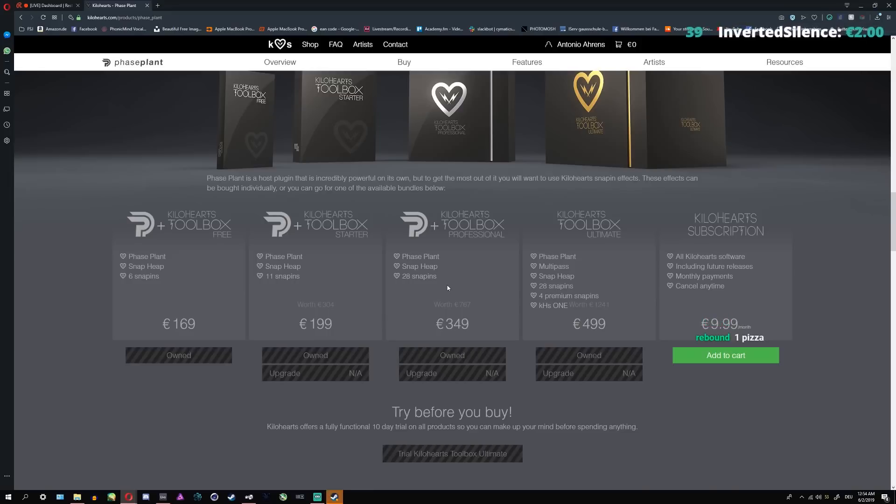
scroll(407, 210, "up", 6)
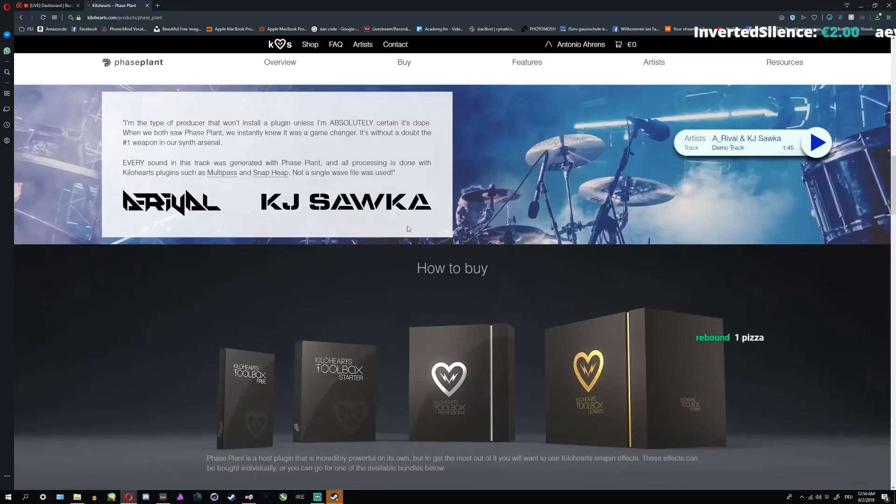
scroll(408, 228, "down", 6)
scroll(604, 388, "up", 1)
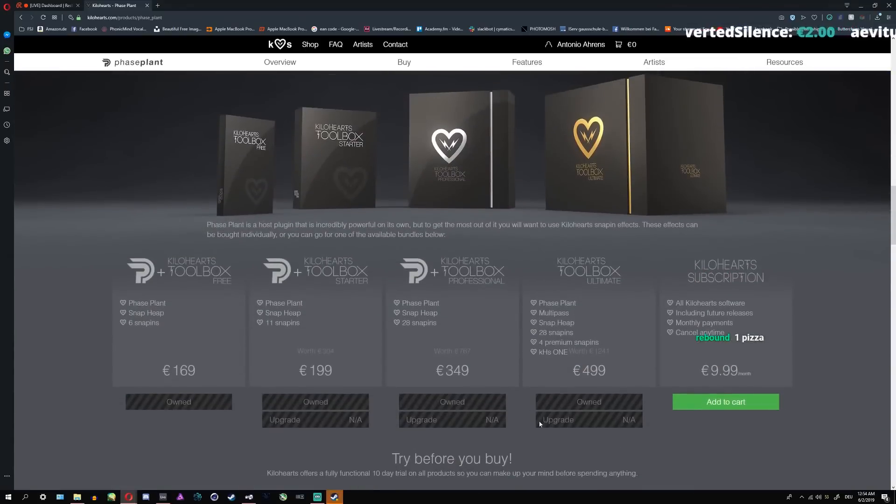
left_click_drag(566, 420, 600, 382)
left_click(628, 366)
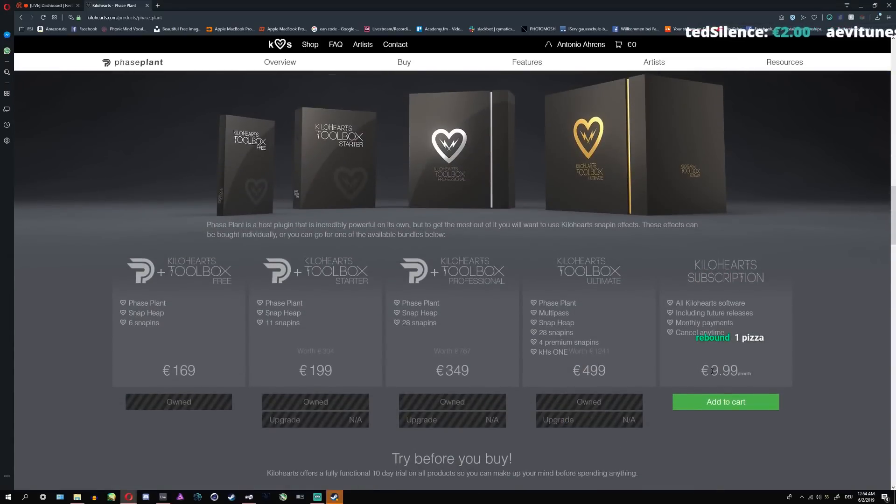
- Review the Kilohearts subscription price and the 10 day trial terms under the Phase Plant bundle offers
left_click_drag(699, 369, 769, 371)
left_click(770, 377)
scroll(454, 382, "down", 3)
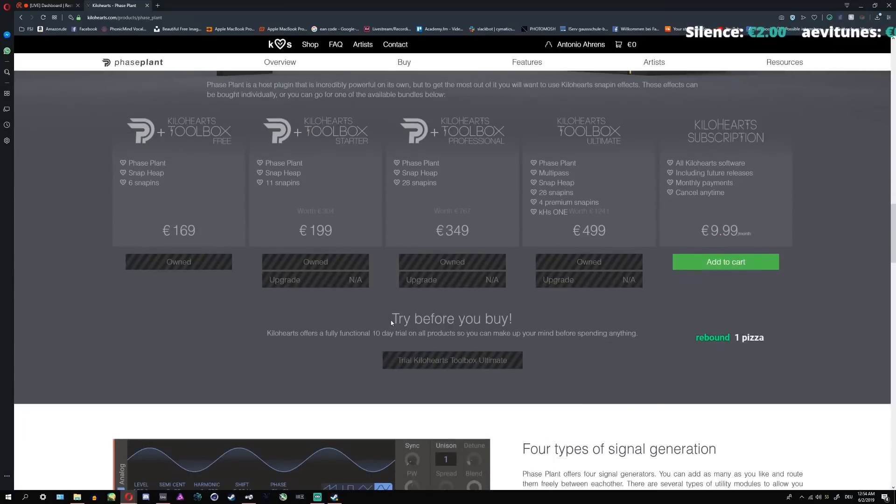
left_click_drag(393, 319, 535, 333)
left_click(611, 333)
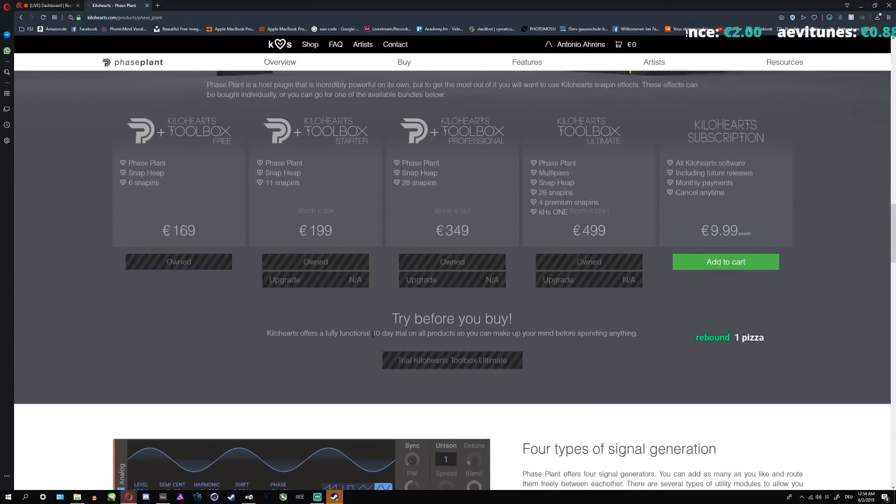
left_click_drag(373, 333, 408, 333)
left_click(412, 333)
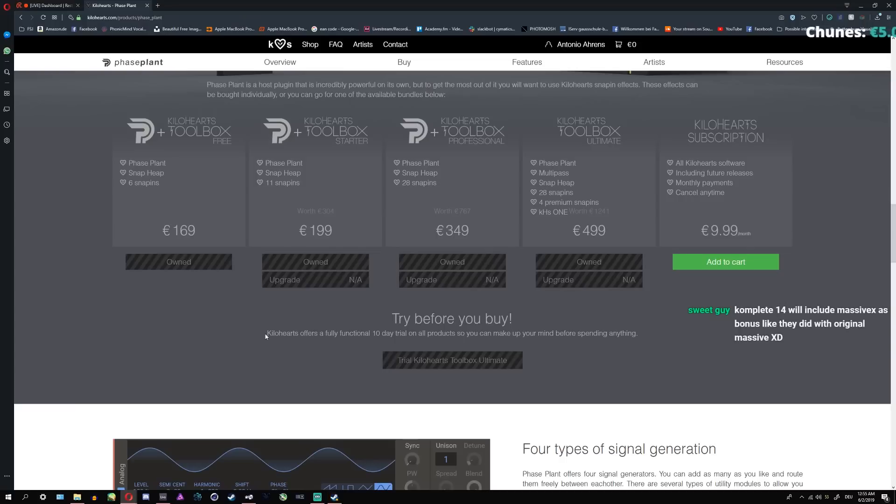
left_click_drag(267, 335, 653, 338)
left_click(699, 348)
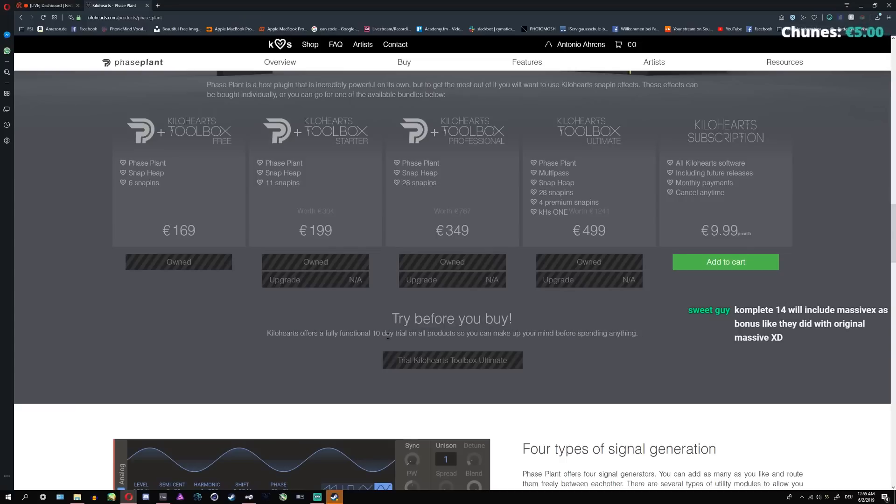
left_click_drag(372, 334, 416, 341)
left_click(415, 349)
double_click(416, 349)
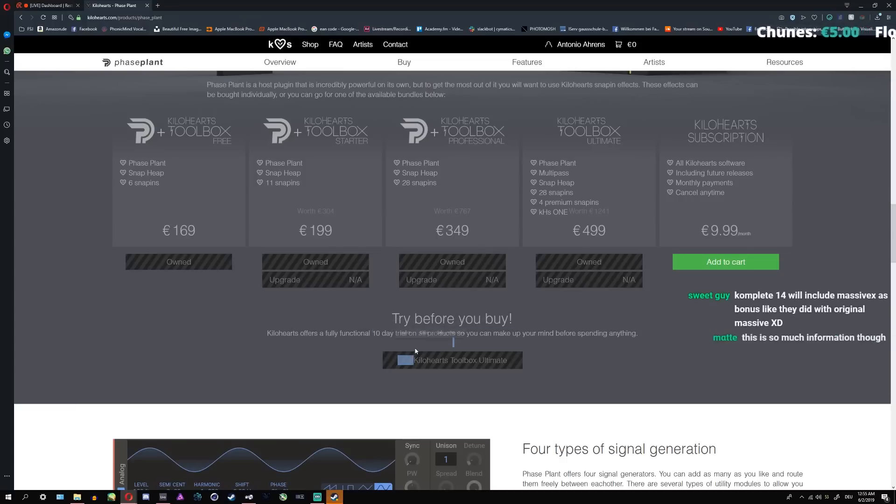
left_click(420, 374)
scroll(466, 360, "down", 2)
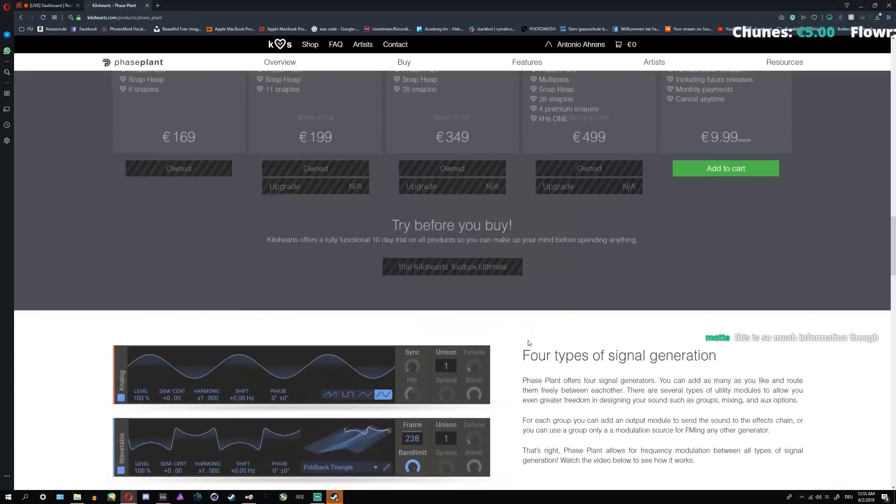
- Compare the monthly Kilohearts subscription price with the Toolbox Ultimate purchase price
scroll(529, 342, "up", 4)
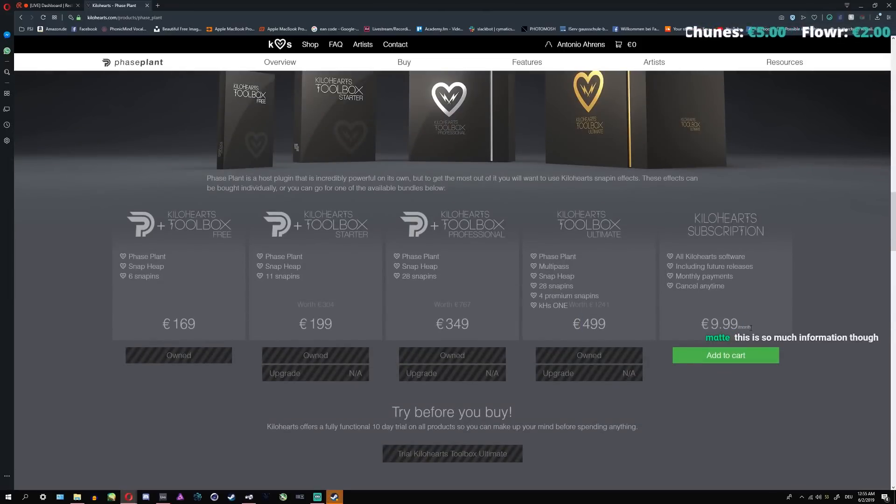
left_click_drag(750, 327, 769, 323)
left_click(690, 326)
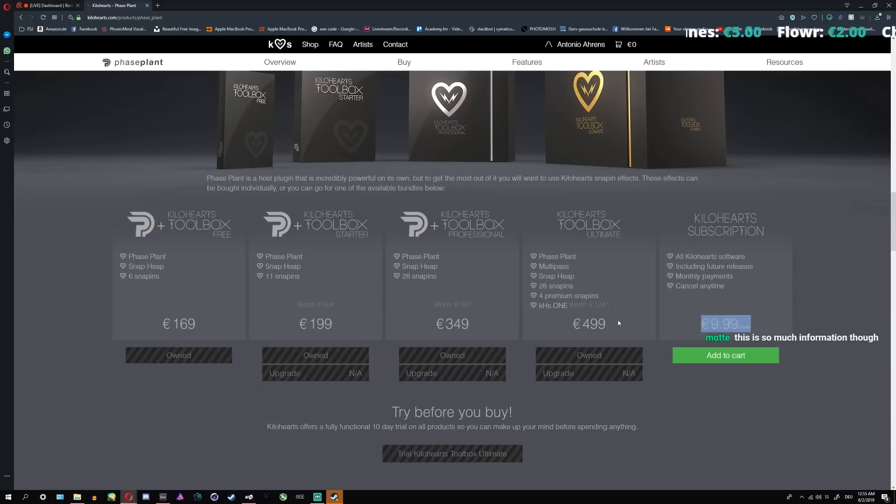
left_click_drag(567, 323, 616, 326)
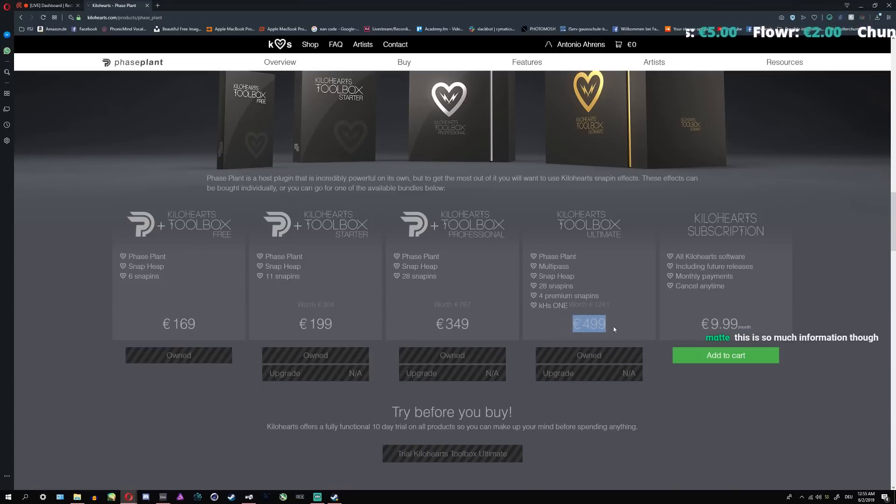
left_click(613, 328)
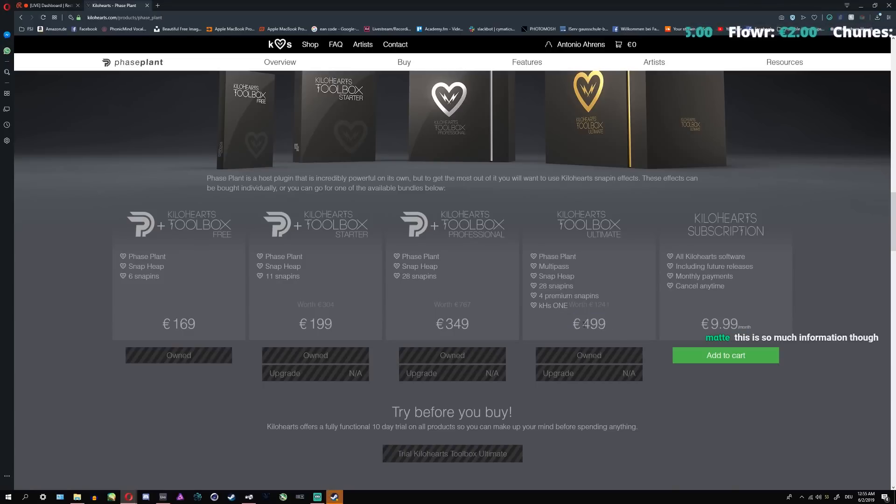
left_click_drag(569, 324, 631, 329)
left_click(609, 325)
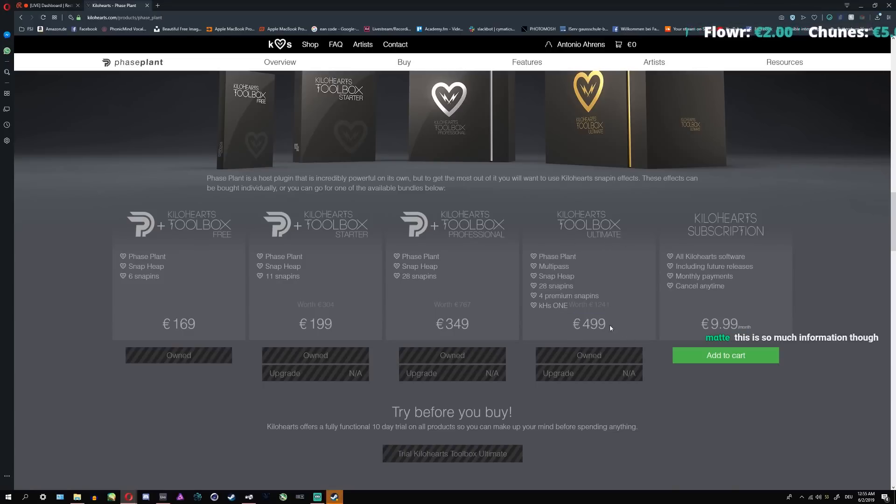
- Switch to Ableton Live to view Phase Plant's effect list, then check the Toolbox Professional snapin count back in Opera
key("alt+Tab")
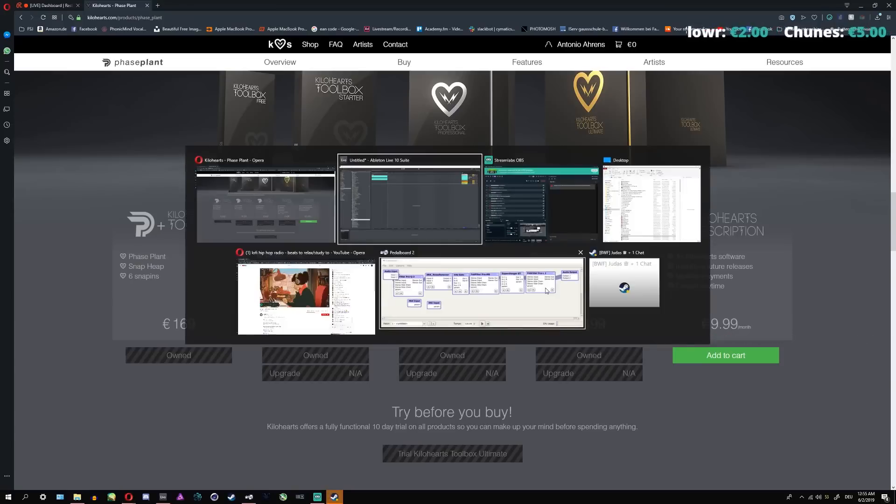
left_click(458, 145)
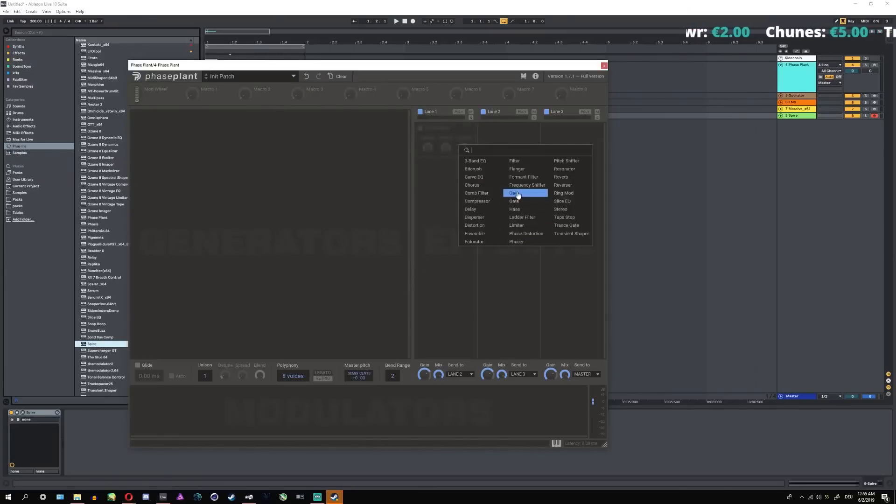
left_click(464, 305)
key("alt+Tab")
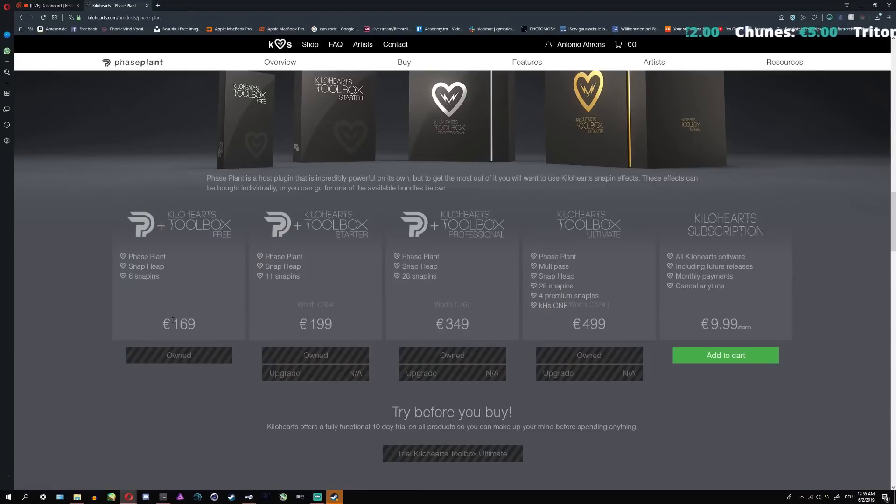
left_click_drag(405, 276, 437, 276)
left_click(439, 283)
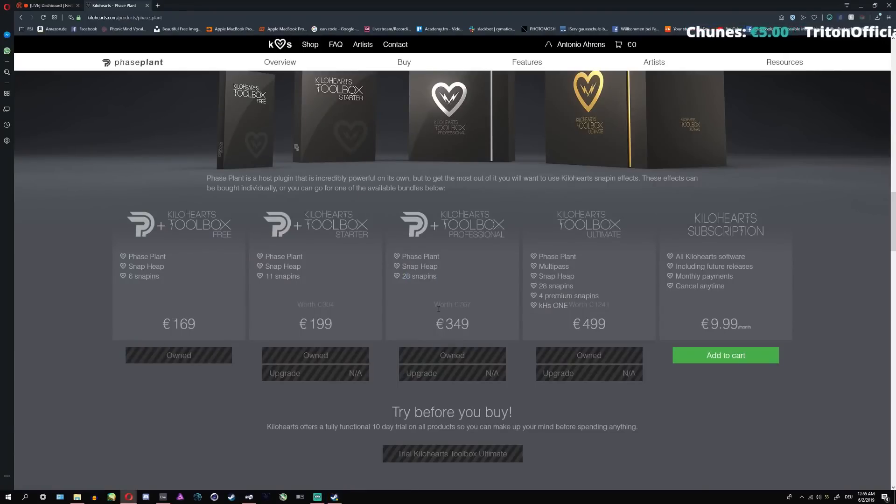
- In Ableton Live, add a Disperser to Phase Plant's Lane 1 at about 1.46 kHz and close the plug-in window
key("alt+Tab")
left_click(453, 158)
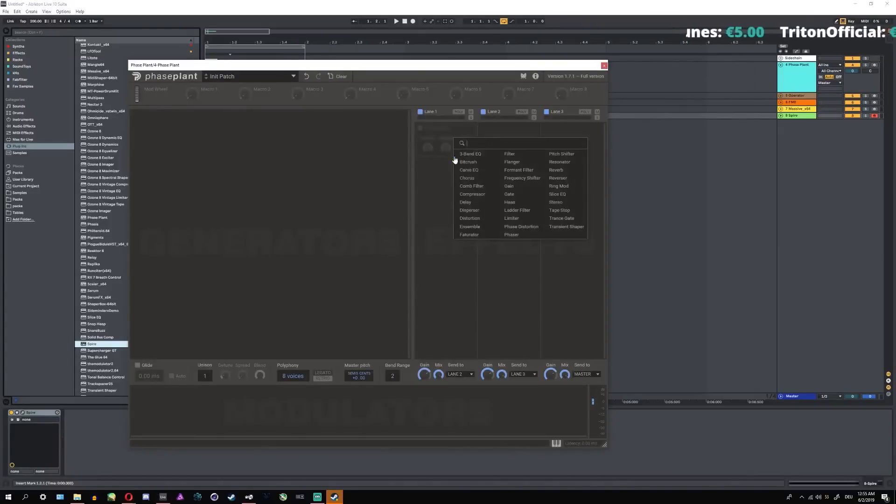
left_click(469, 209)
left_click_drag(443, 152, 460, 153)
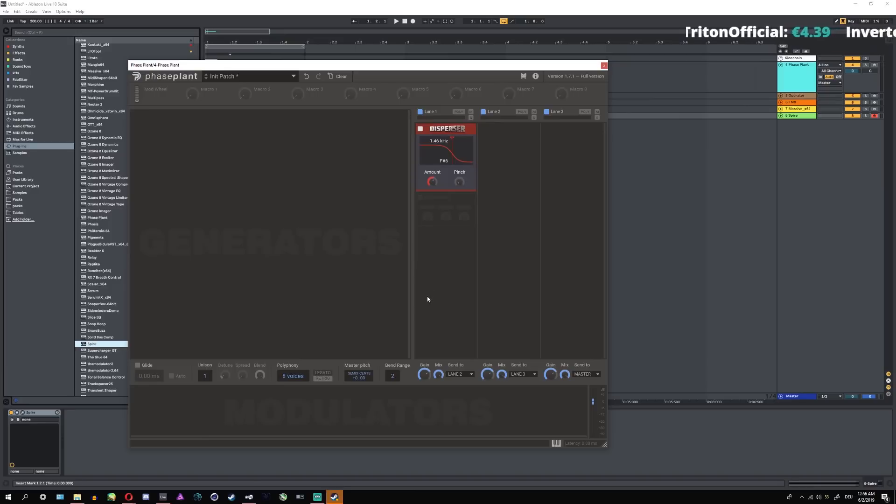
left_click(604, 65)
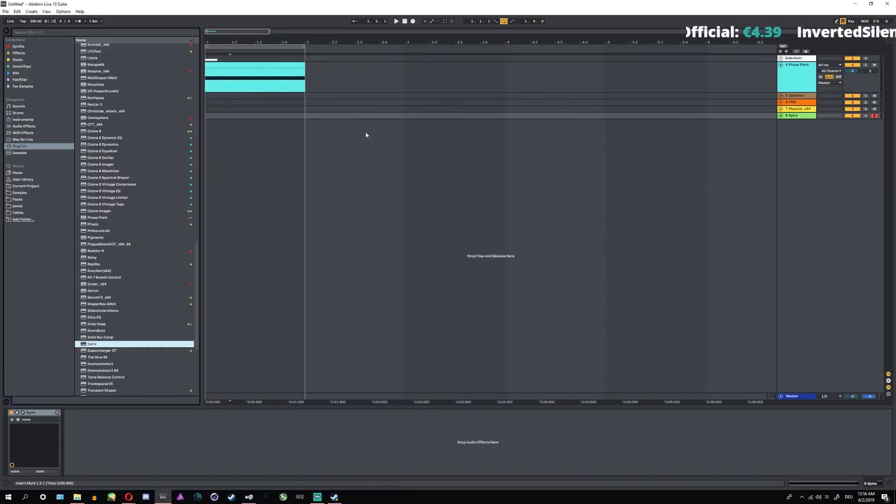
- Return to Opera, look over the Kilohearts home page, and open the Disperser product page
key("alt+Tab")
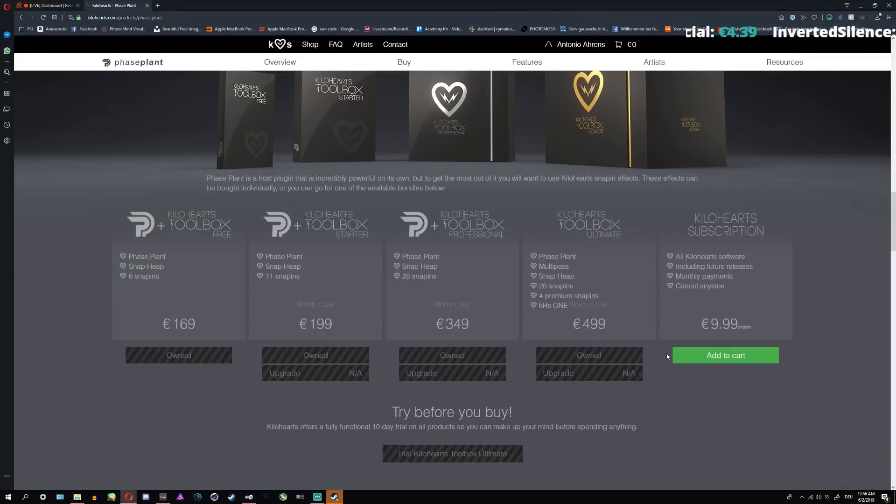
left_click(579, 354)
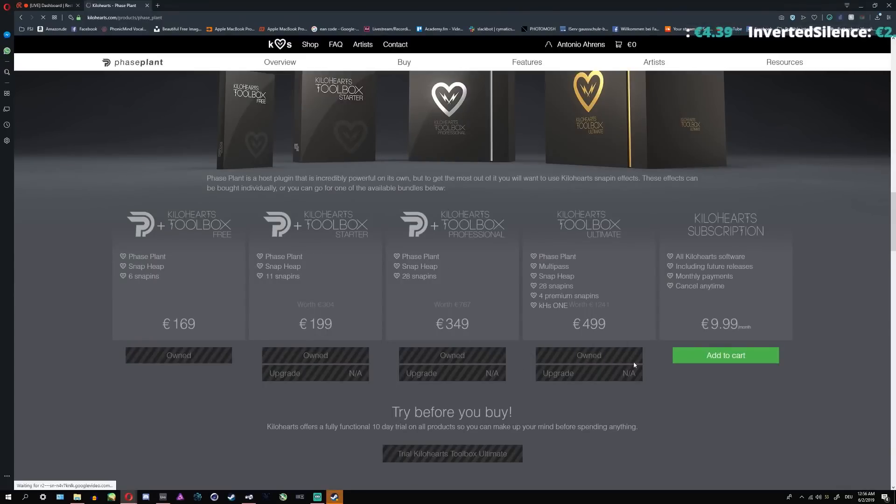
scroll(570, 346, "up", 5)
scroll(570, 345, "down", 7)
scroll(570, 345, "up", 3)
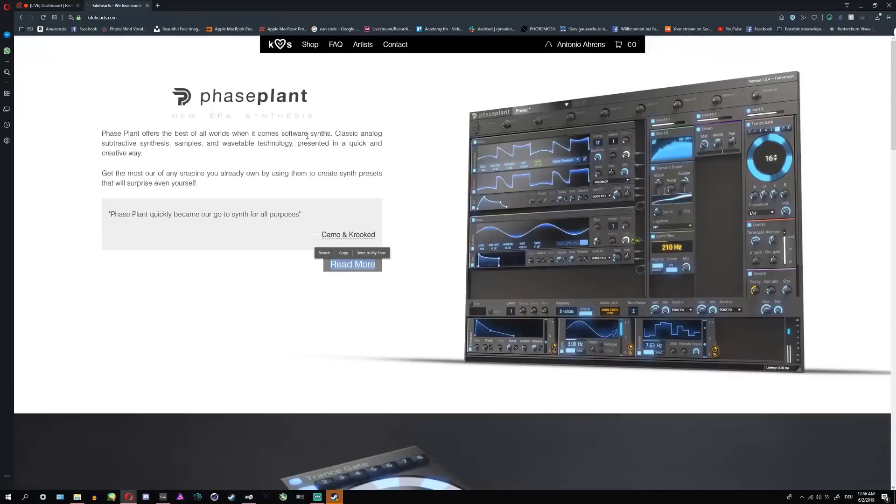
left_click(280, 127)
scroll(335, 185, "down", 6)
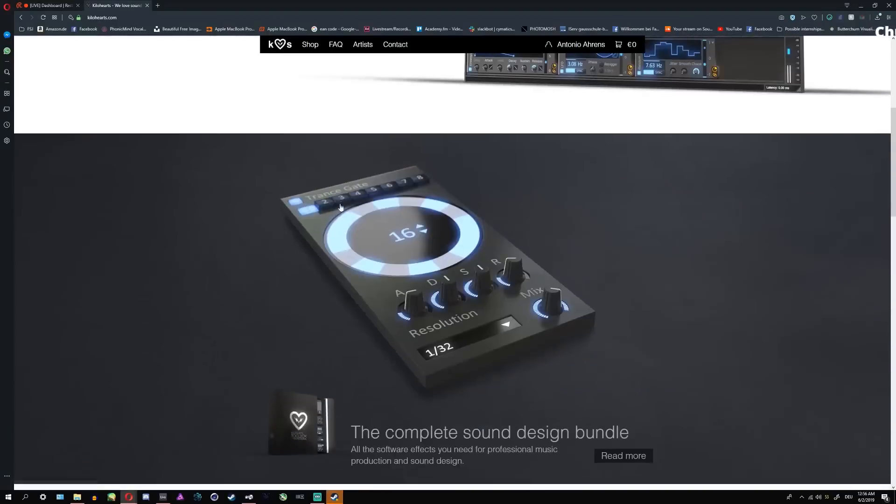
scroll(339, 208, "up", 6)
mouse_move(310, 45)
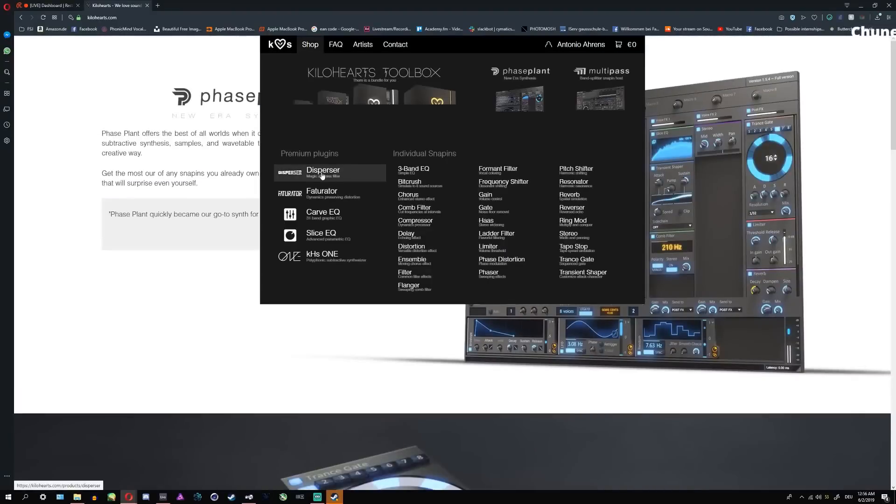
left_click(345, 168)
- Open the Kilohearts Toolbox product page and look over its bundle descriptions
mouse_move(311, 45)
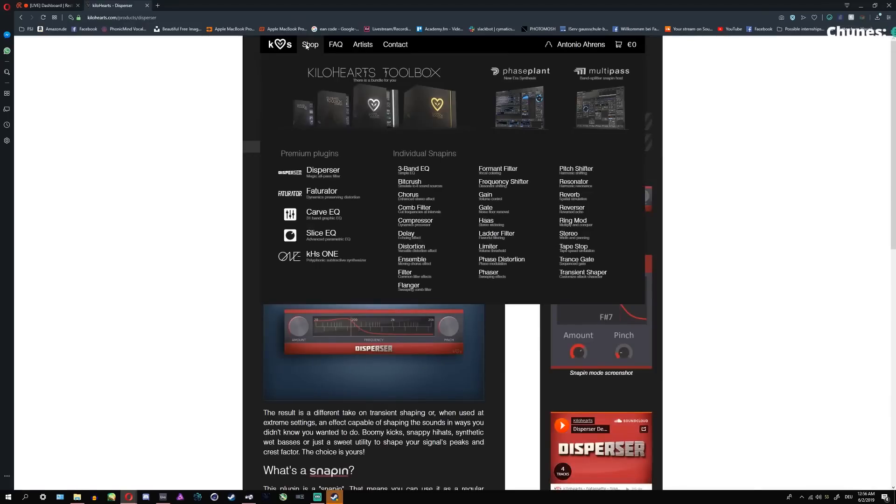
left_click(360, 89)
scroll(409, 237, "down", 12)
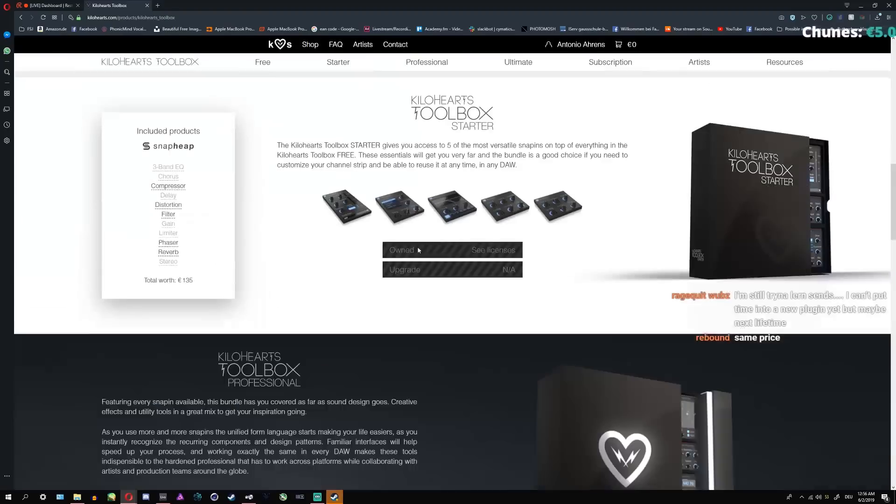
scroll(410, 237, "up", 12)
- Reopen the Phase Plant product page and check the stated worth of the Toolbox Ultimate bundle
mouse_move(310, 45)
left_click(542, 102)
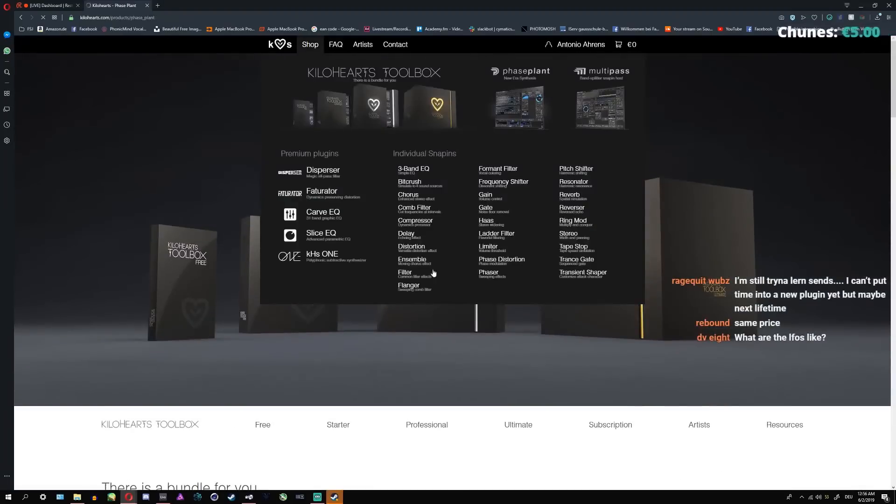
scroll(485, 285, "down", 12)
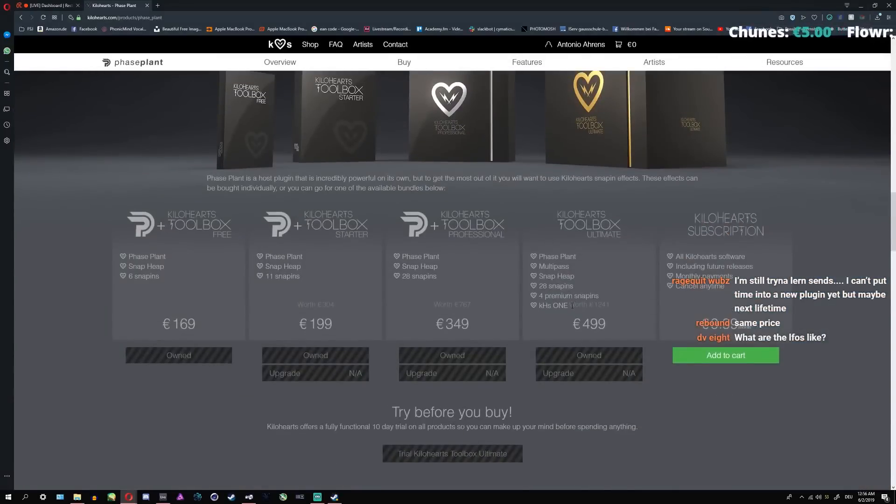
left_click_drag(569, 304, 610, 308)
left_click(615, 309)
left_click(610, 310)
left_click(609, 312)
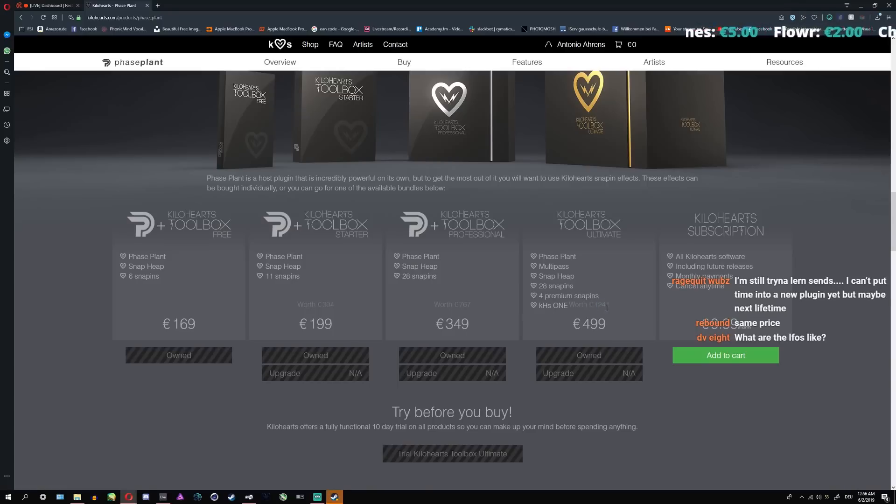
- Check the Toolbox Ultimate purchase price against the Kilohearts Subscription's monthly price
mouse_move(574, 323)
left_mouse_down()
mouse_move(609, 329)
mouse_move(576, 324)
left_mouse_up()
left_click(610, 330)
left_click(584, 330)
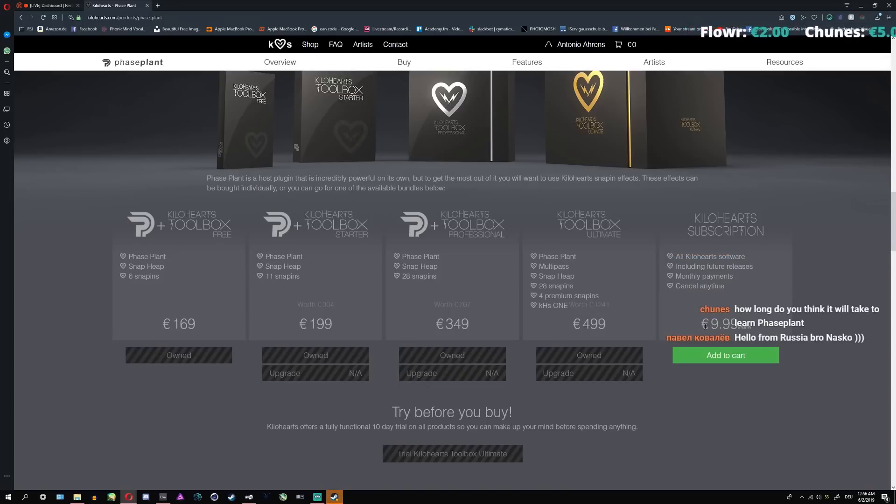
mouse_move(702, 326)
left_mouse_down()
mouse_move(745, 328)
mouse_move(706, 326)
left_mouse_up()
left_click(748, 327)
left_click(698, 330)
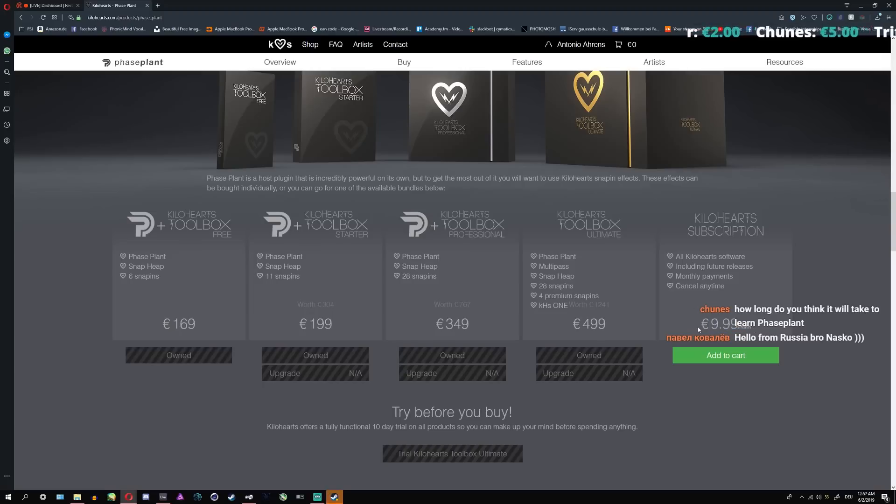
- Look through the Phase Plant page's overview and bundle offers, finishing at its header
scroll(669, 312, "down", 7)
scroll(669, 312, "up", 7)
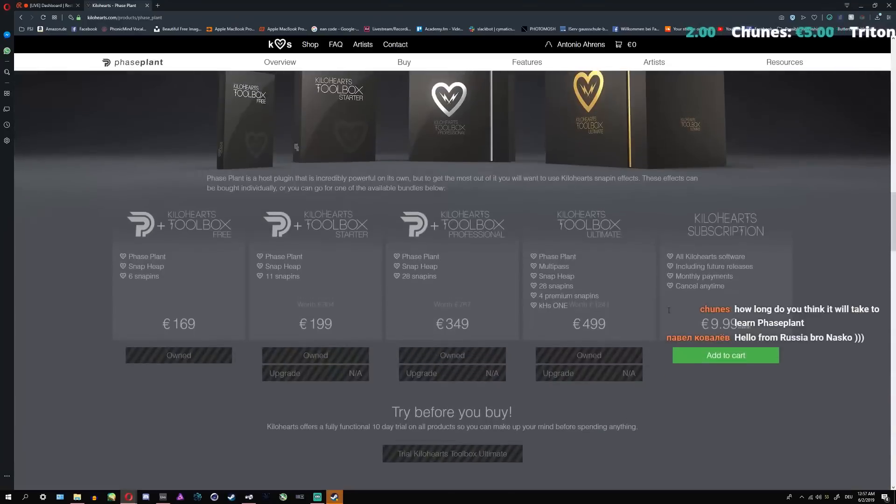
scroll(668, 309, "up", 10)
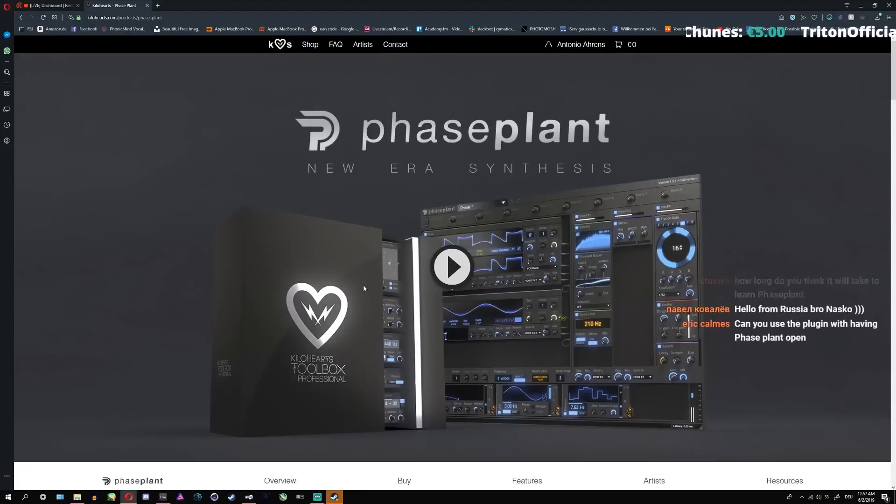
scroll(363, 286, "down", 7)
scroll(449, 206, "up", 6)
scroll(450, 206, "down", 10)
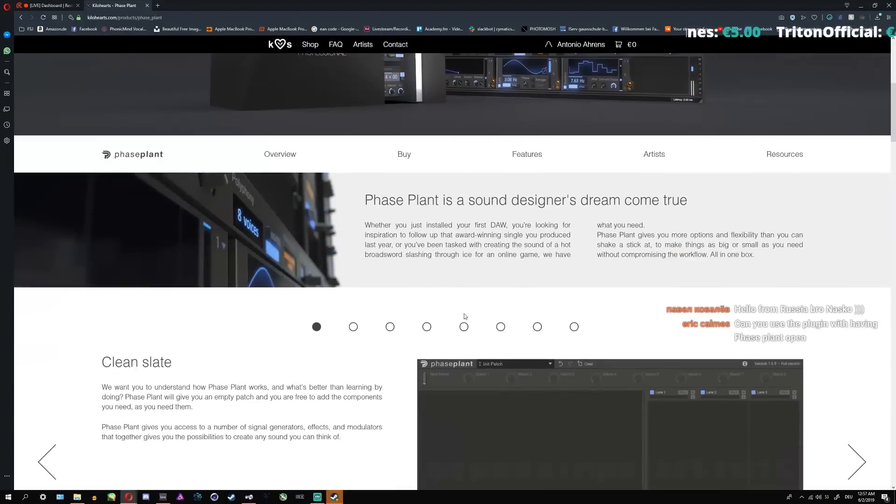
scroll(464, 317, "down", 7)
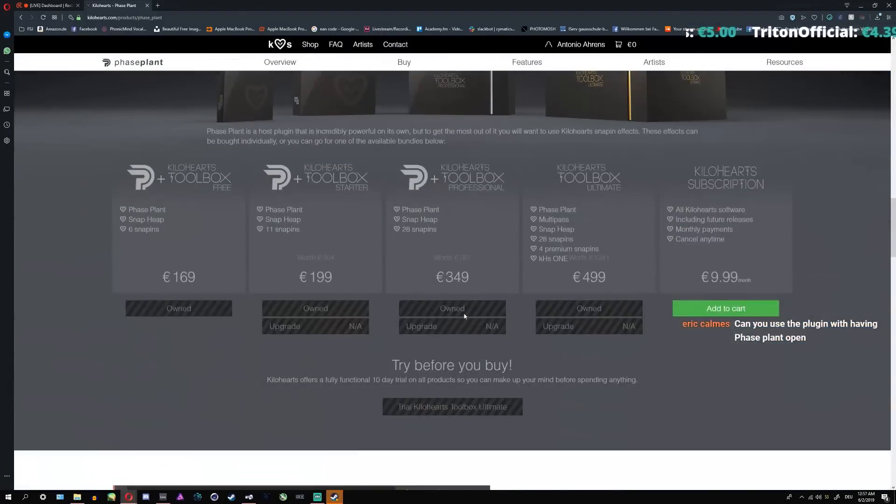
scroll(485, 311, "up", 12)
scroll(503, 307, "up", 9)
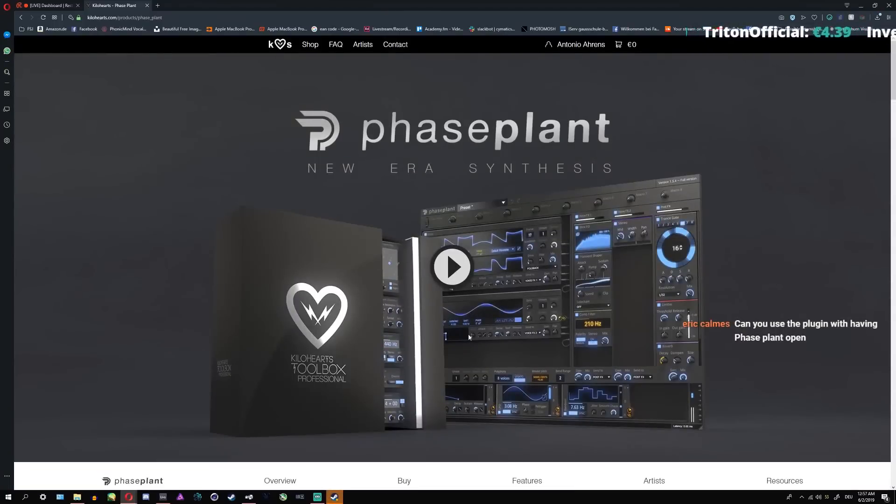
- Look through the Phase Plant product page from the bundle offers down to the artist quotes and manual links
scroll(468, 337, "down", 10)
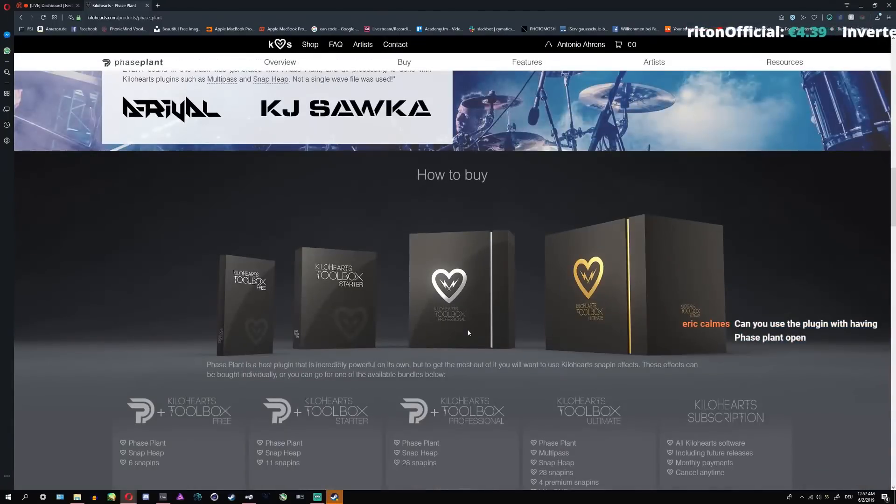
scroll(288, 299, "down", 12)
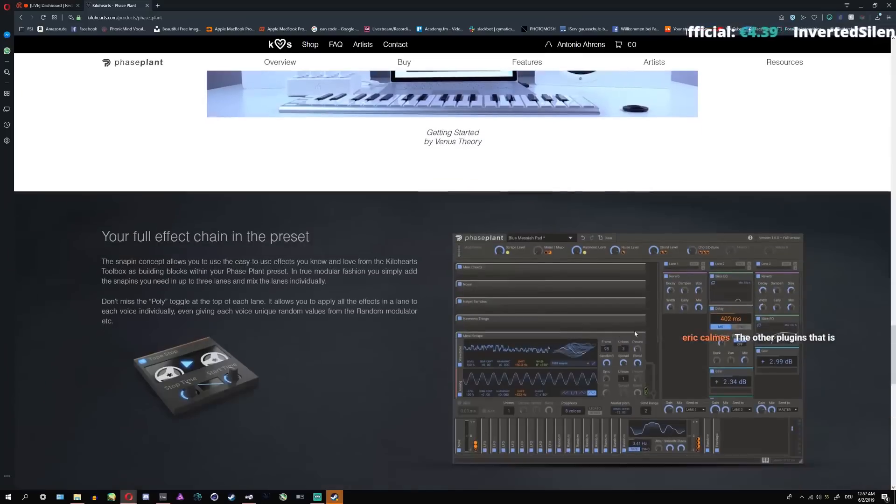
scroll(537, 297, "down", 10)
scroll(537, 298, "down", 10)
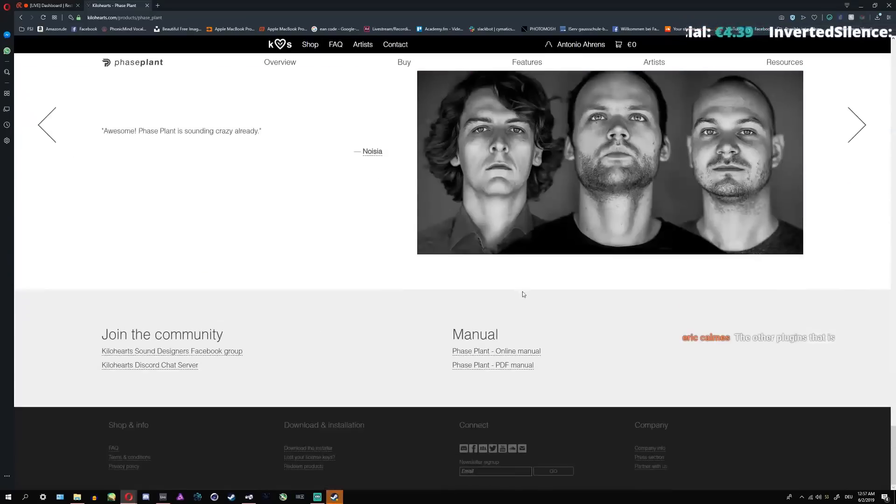
scroll(527, 300, "up", 9)
- Switch to Ableton Live, load Phase Plant from the Synths collection on a new track and add an Analog generator
key("alt+Tab")
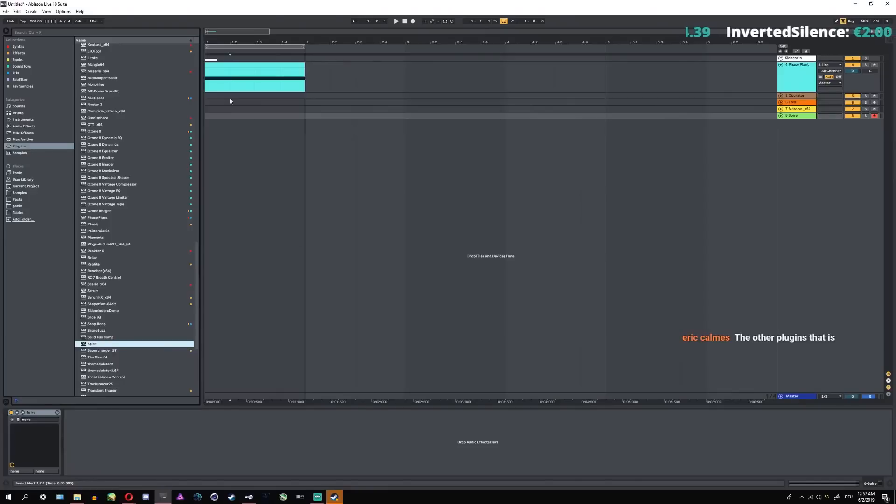
left_click(215, 116)
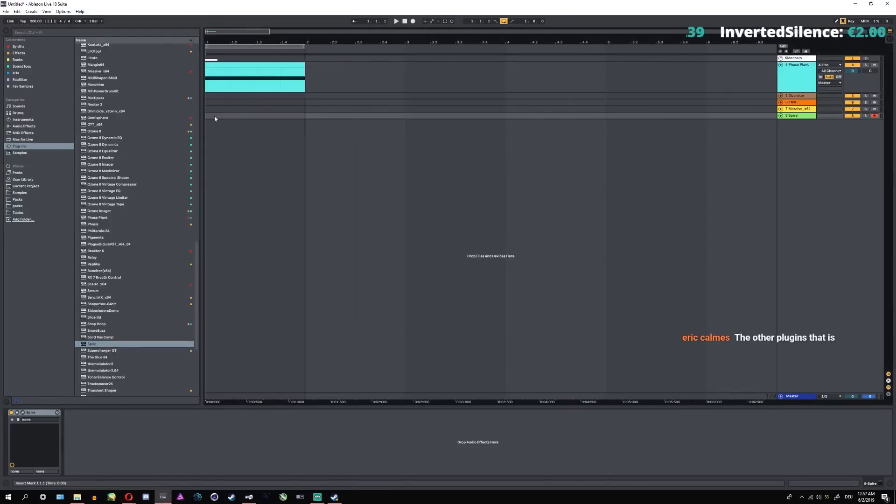
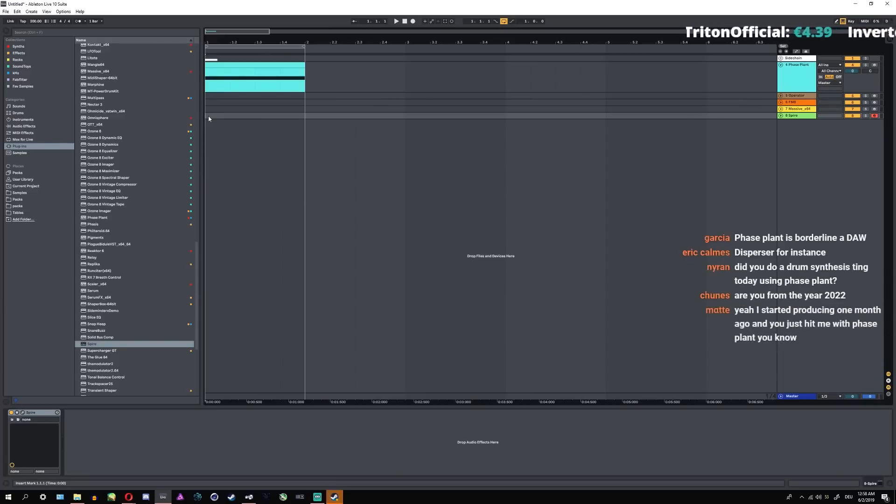
left_click(17, 46)
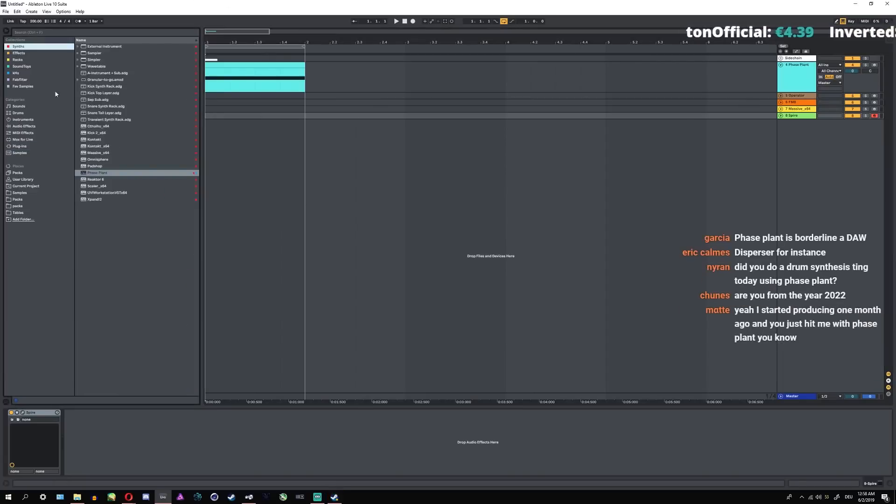
double_click(99, 173)
left_click(24, 413)
left_click(286, 148)
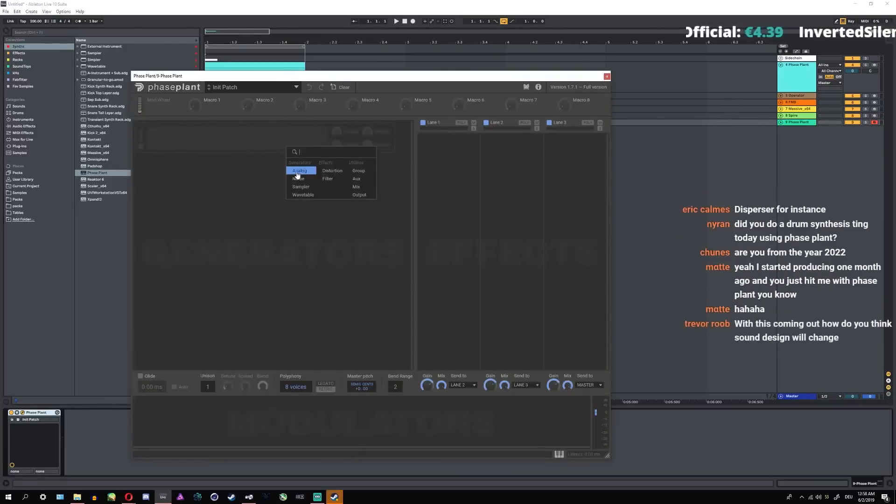
left_click(297, 173)
left_click(466, 150)
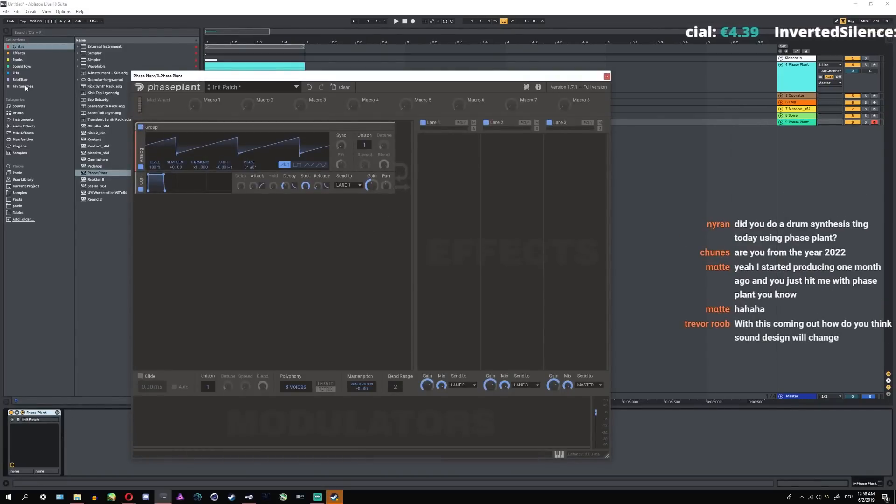
- Show the kHs plug-in collection beside the Phase Plant window and recheck the bundle contents on the product page
left_click(16, 73)
left_click_drag(182, 74, 362, 74)
key("alt+Tab")
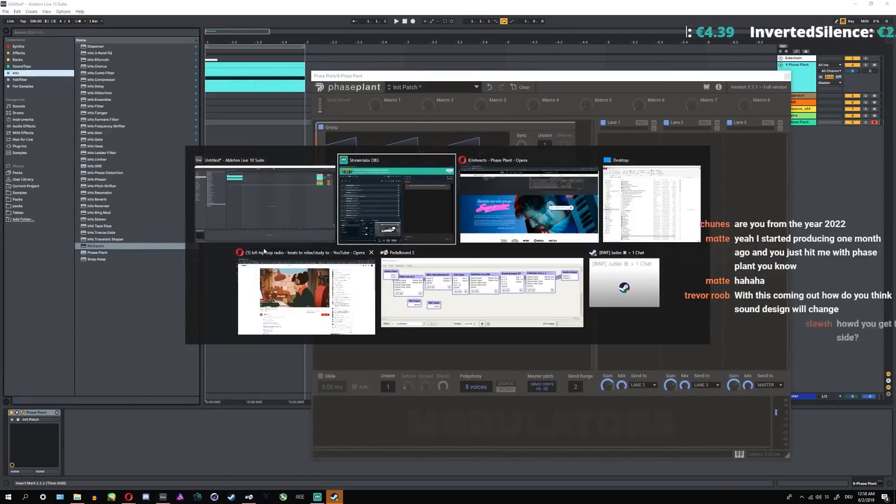
scroll(487, 231, "up", 10)
scroll(488, 232, "up", 10)
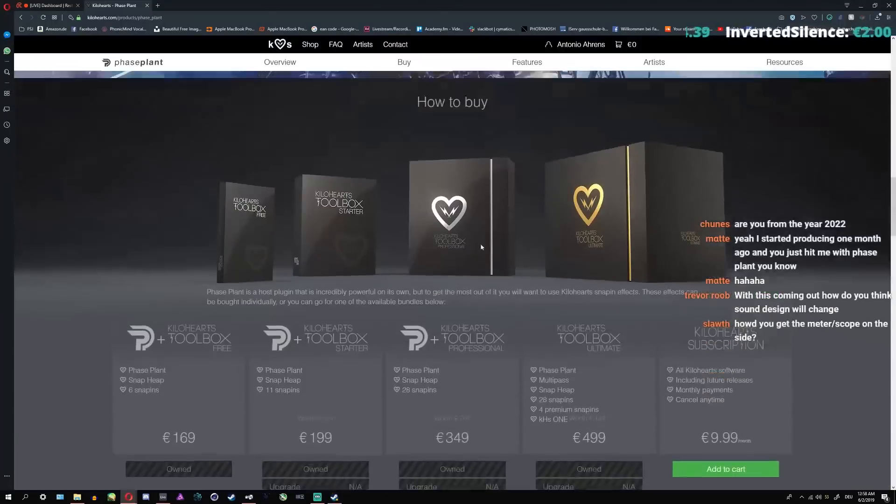
key("alt+Tab")
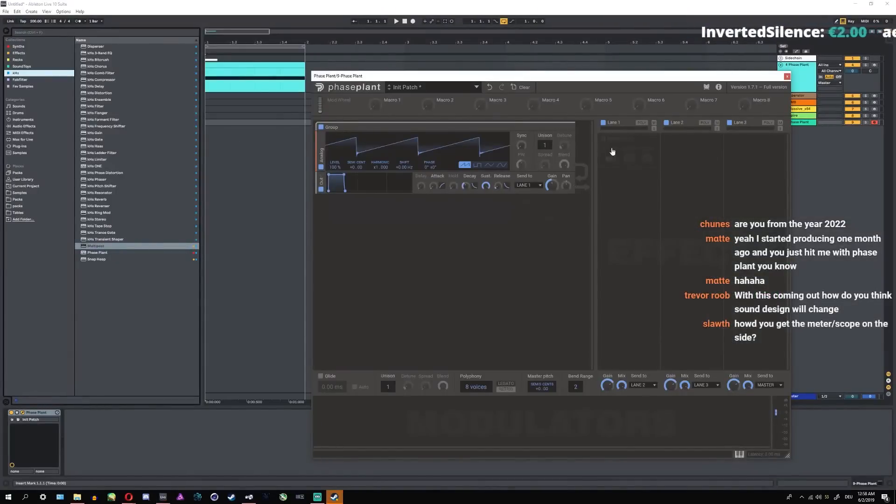
- Add a Gate snapin to Lane 1 and a Disperser snapin to Lane 2 in Phase Plant
left_click(611, 154)
left_click(709, 211)
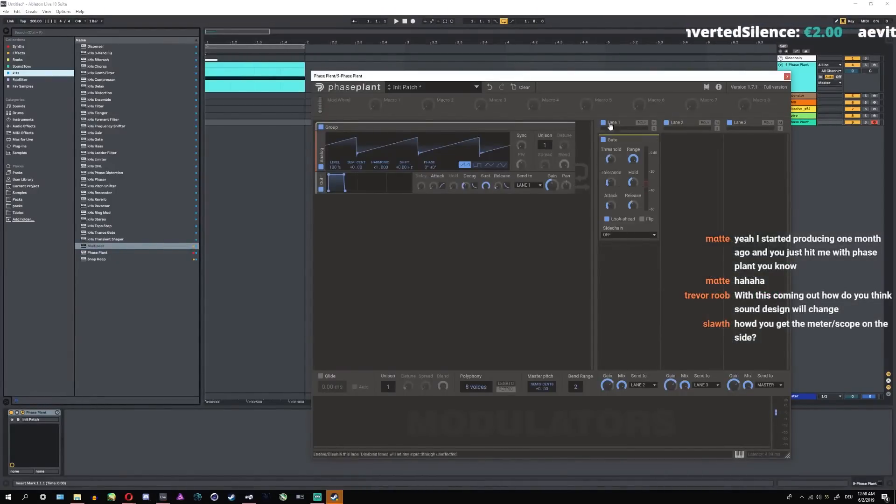
left_click(690, 145)
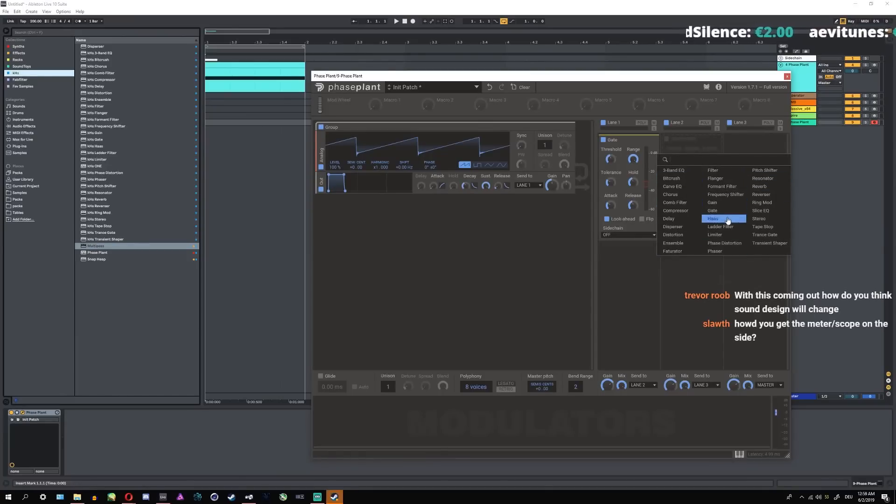
left_click(682, 228)
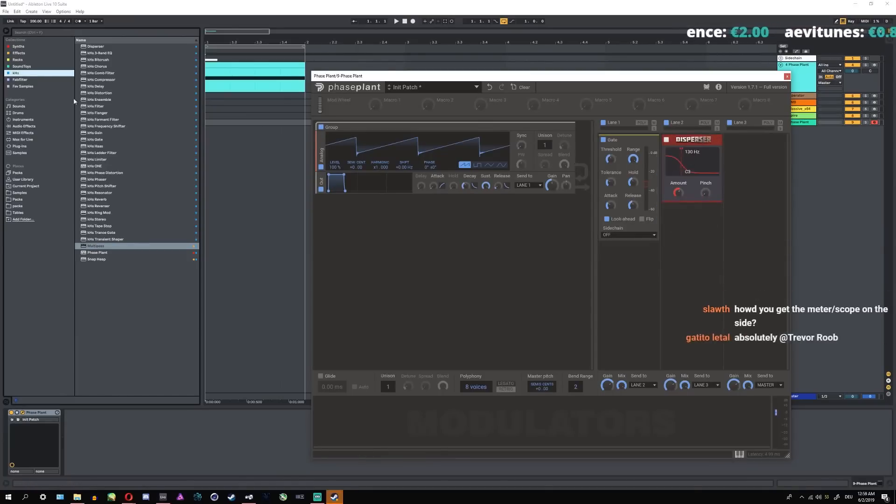
- Load the standalone Disperser plug-in after Phase Plant on the track and move its window beside the synth's effect lanes
left_click_drag(96, 46, 88, 441)
left_click_drag(437, 86, 294, 237)
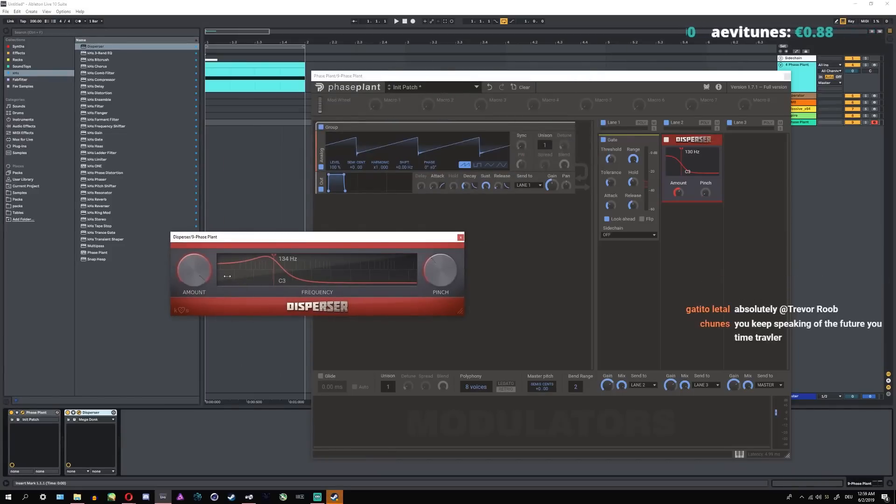
left_click(91, 413)
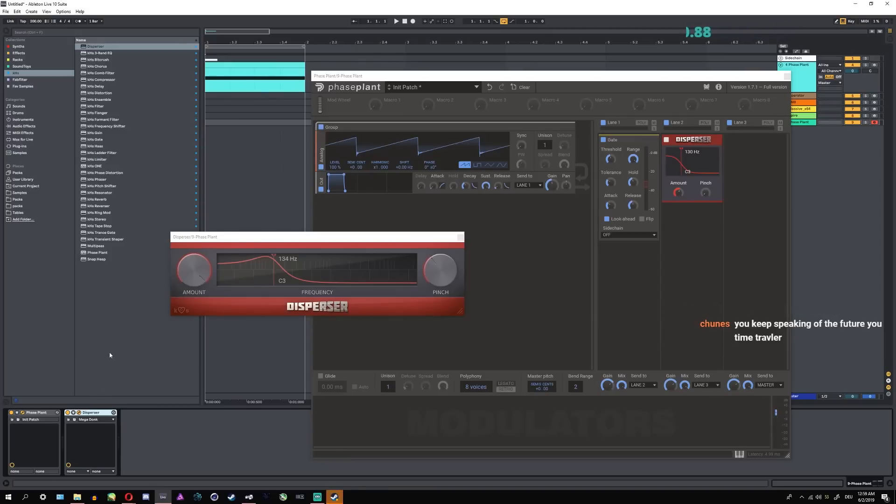
left_click(131, 423)
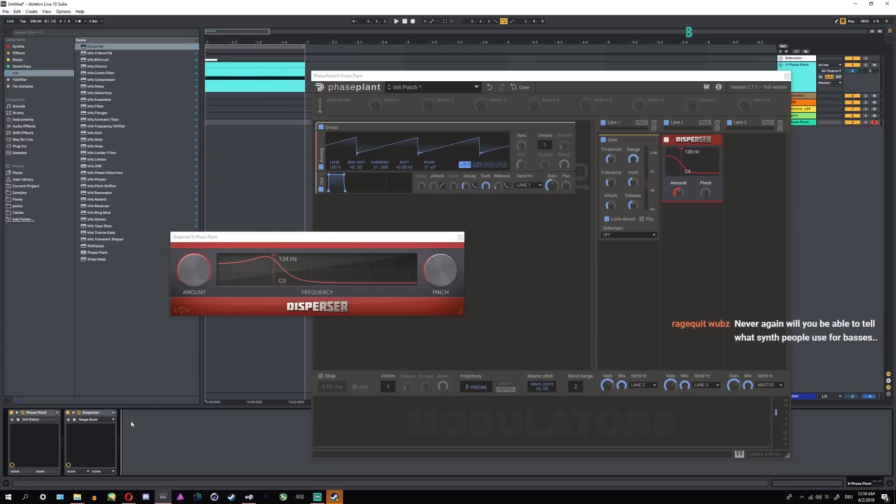
- Remove the Disperser and Phase Plant devices from the newest track
left_click(88, 413)
left_click(79, 413)
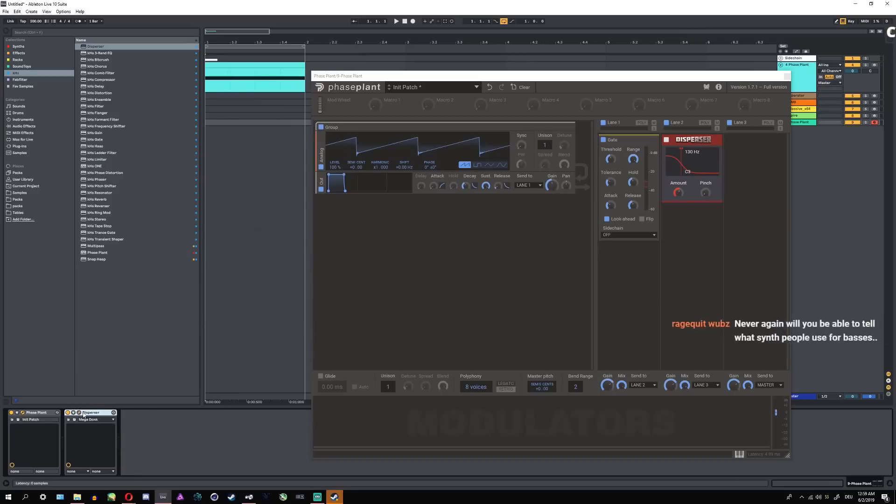
left_click(79, 413)
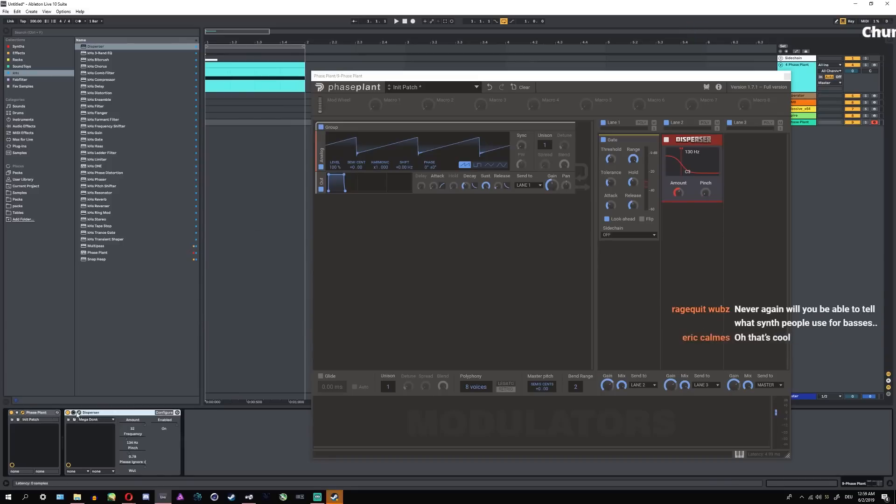
left_click(78, 413)
key("Delete")
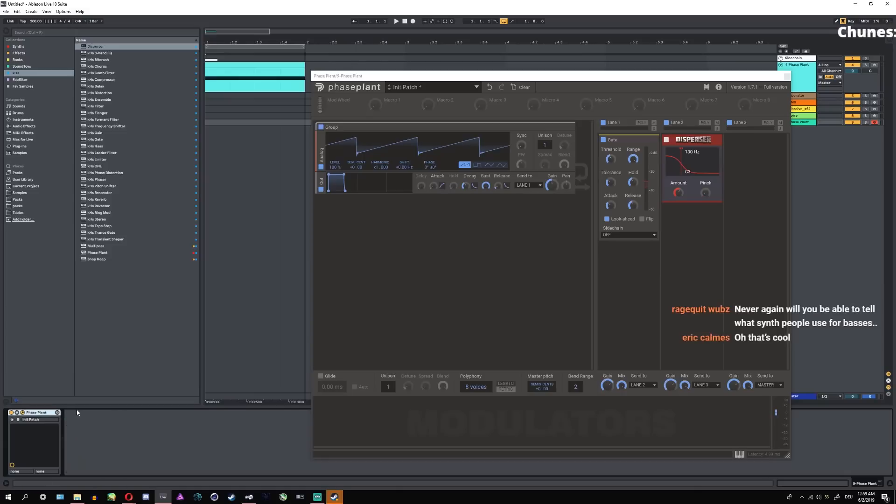
left_click(29, 414)
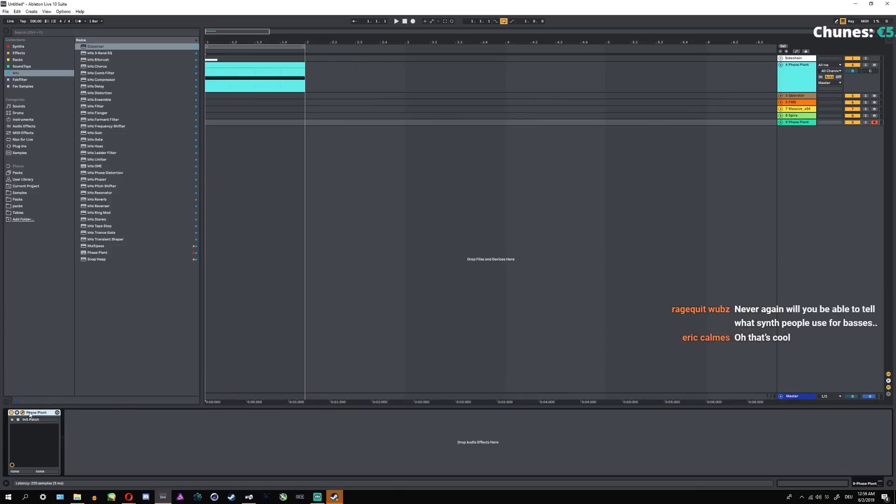
key("Delete")
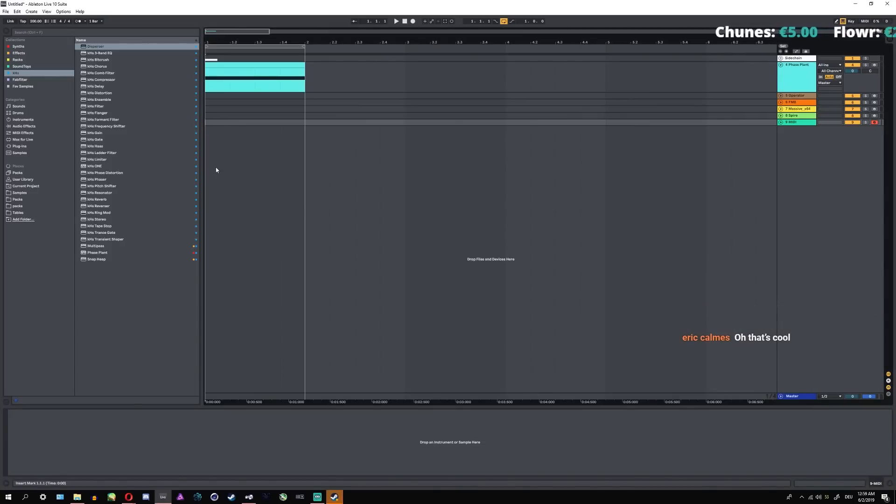
- Start a new Live Set in place of the current one
left_click(5, 12)
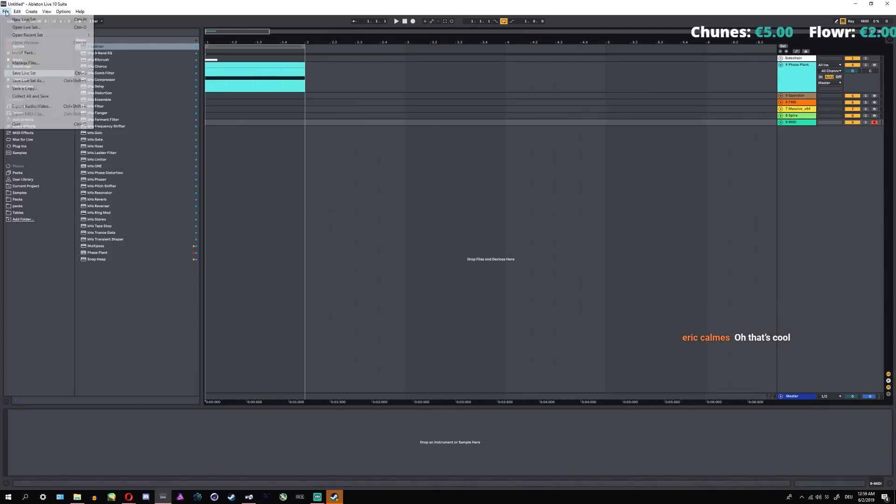
left_click(23, 19)
left_click(175, 133)
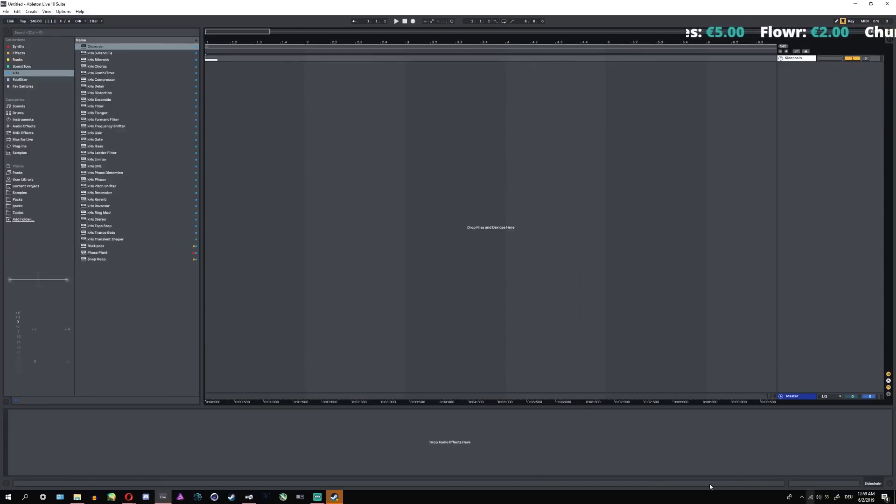
- Close the Opera window with the lofi hip hop radio stream and return to the Live Set
mouse_move(129, 497)
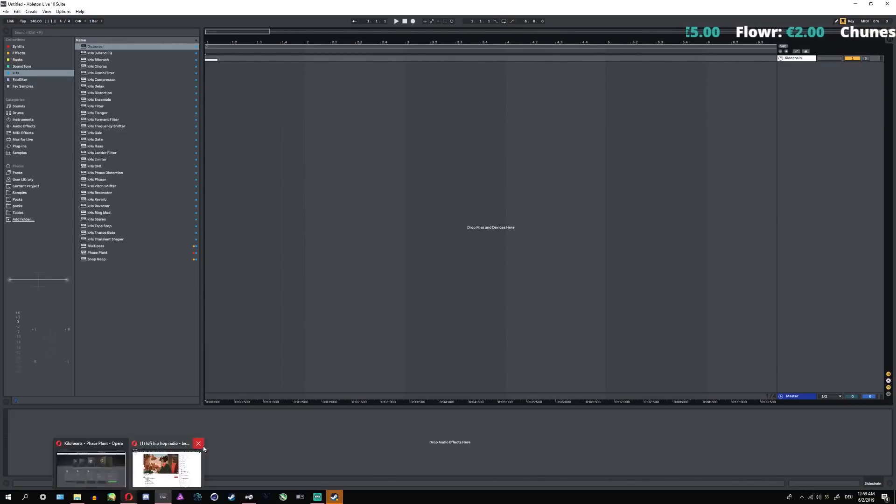
left_click(200, 444)
left_click(255, 144)
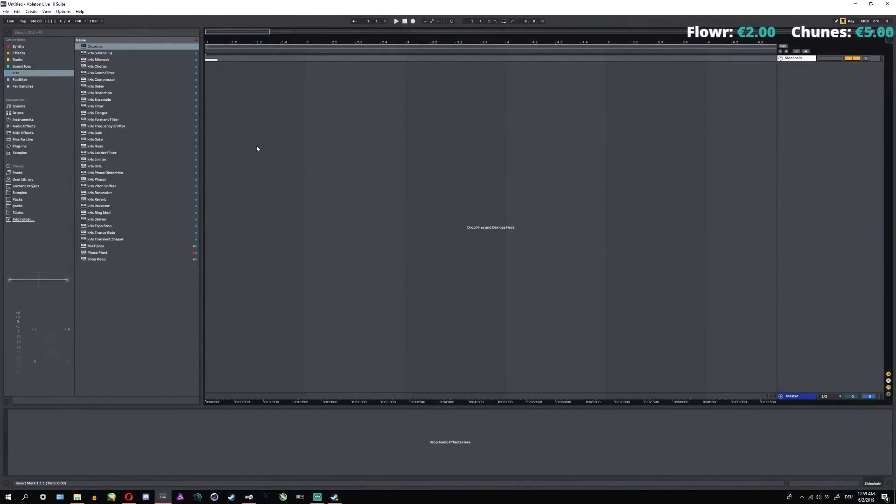
- Recolor the audio track holding the "Be There" song orange and assign the track colour to its clip
key("alt+Tab")
key("alt+Tab")
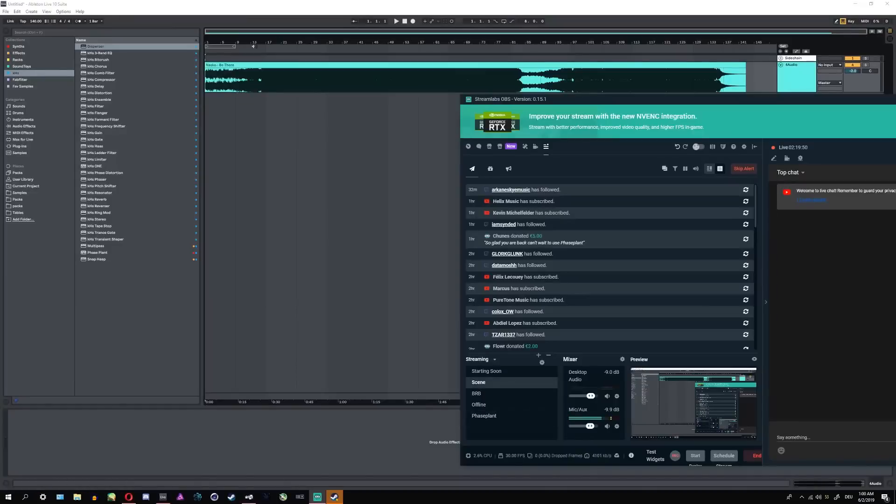
left_click(265, 63)
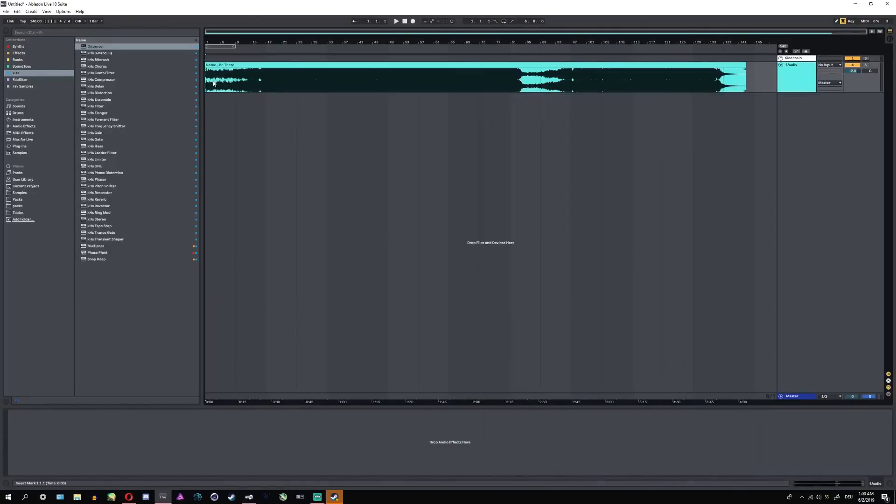
left_click(255, 64)
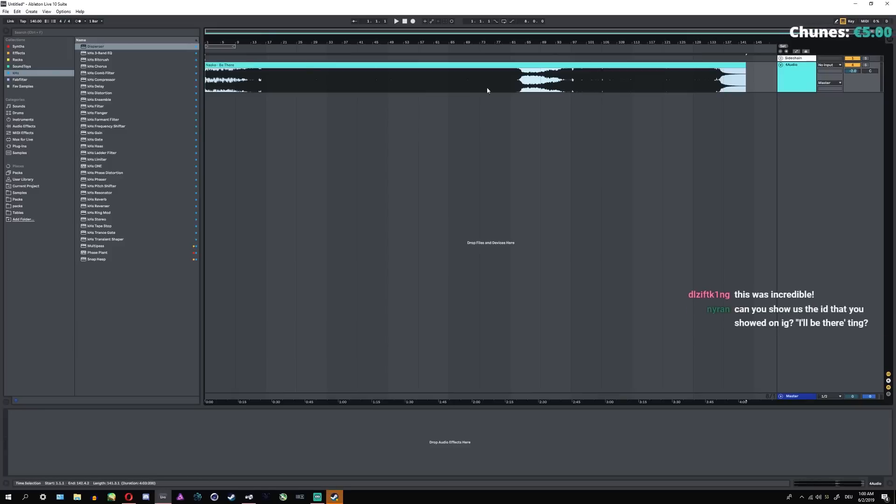
right_click(794, 71)
left_click(805, 161)
right_click(799, 80)
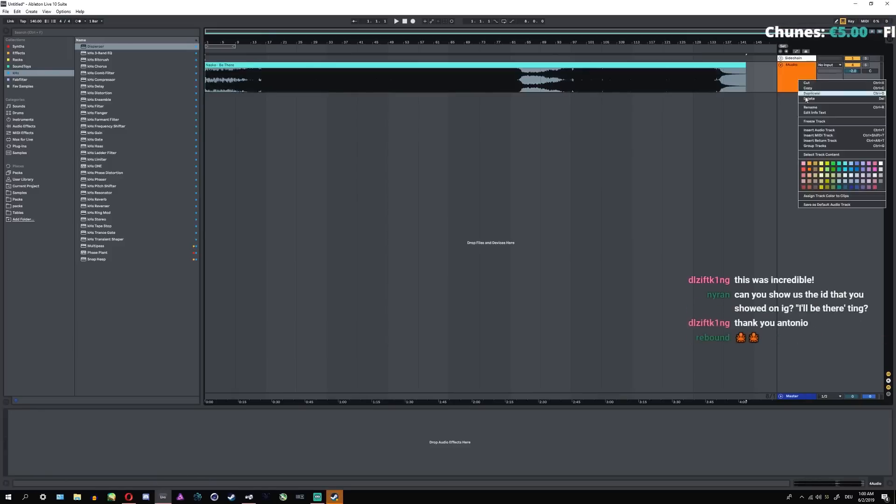
left_click(810, 165)
right_click(787, 82)
left_click(796, 199)
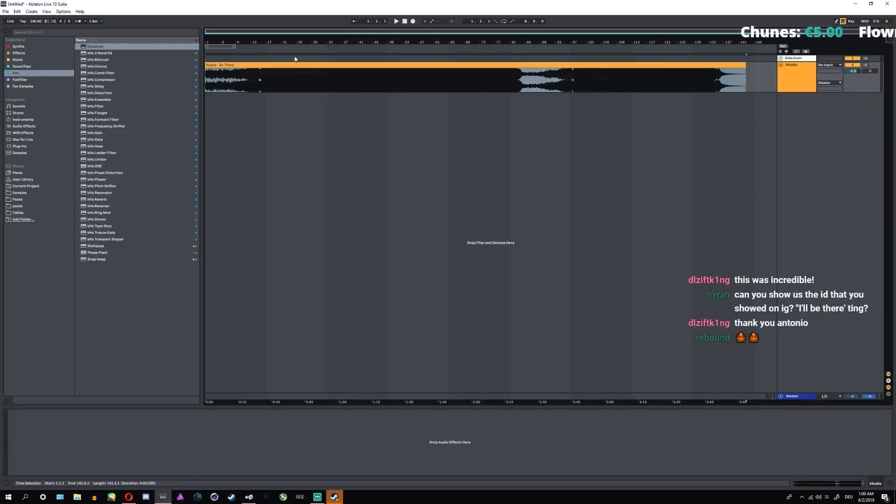
- Play the "Be There" clip from its beginning and raise the track's volume to -1.7 dB
left_click(210, 87)
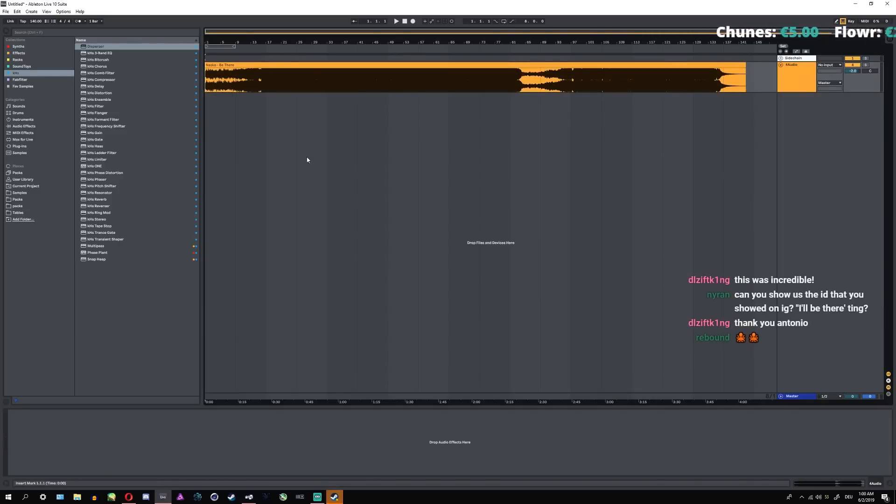
key("space")
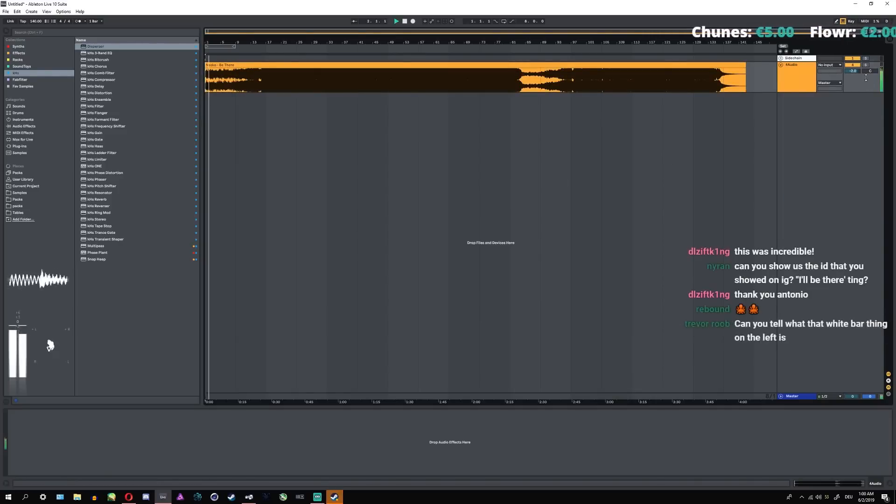
left_click_drag(854, 72, 855, 70)
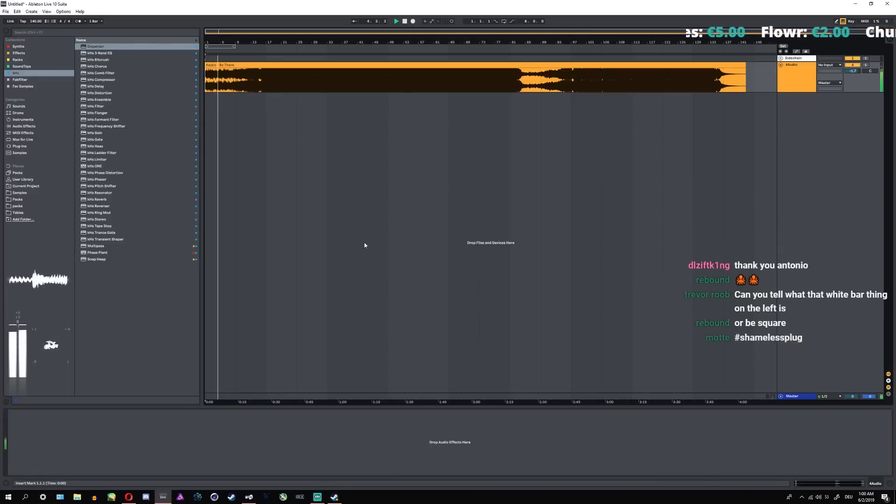
- Check the desktop and microphone audio levels in Streamlabs OBS while the song plays, and return to the Live Set
left_click(318, 497)
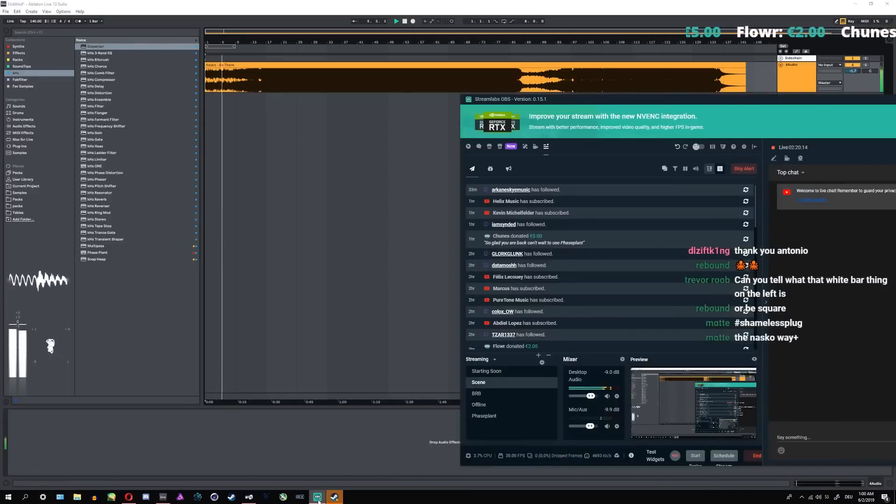
left_click(318, 497)
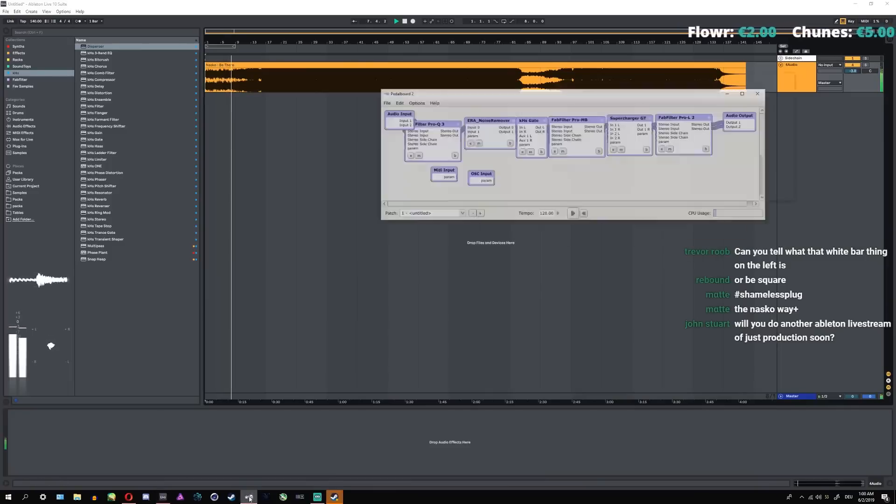
left_click(318, 497)
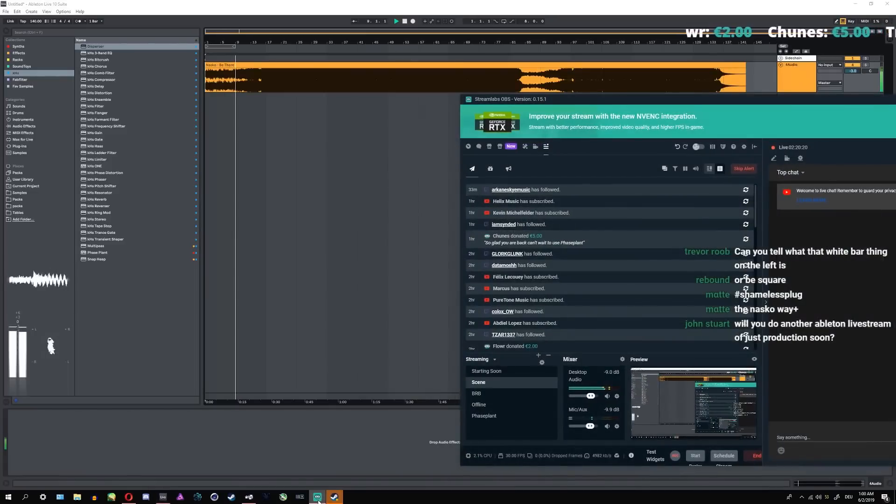
left_click(318, 497)
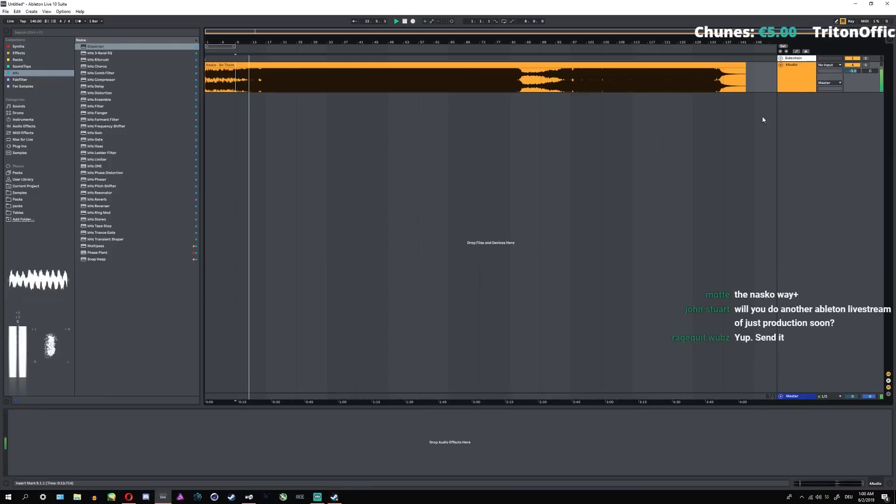
- Increase the height of the "Be There" audio track and place the insert marker at bar 15 of the clip
left_click_drag(794, 91, 793, 128)
scroll(247, 112, "up", 5)
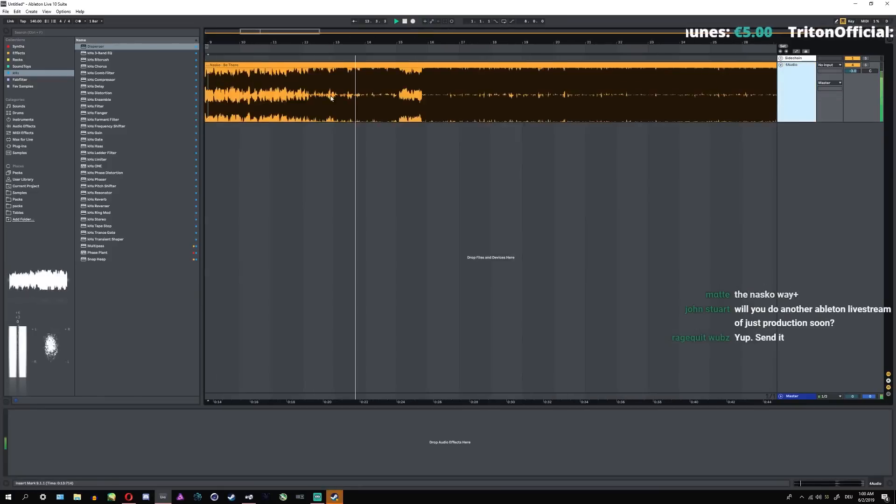
scroll(485, 113, "up", 3)
scroll(337, 118, "down", 3)
left_click(345, 139)
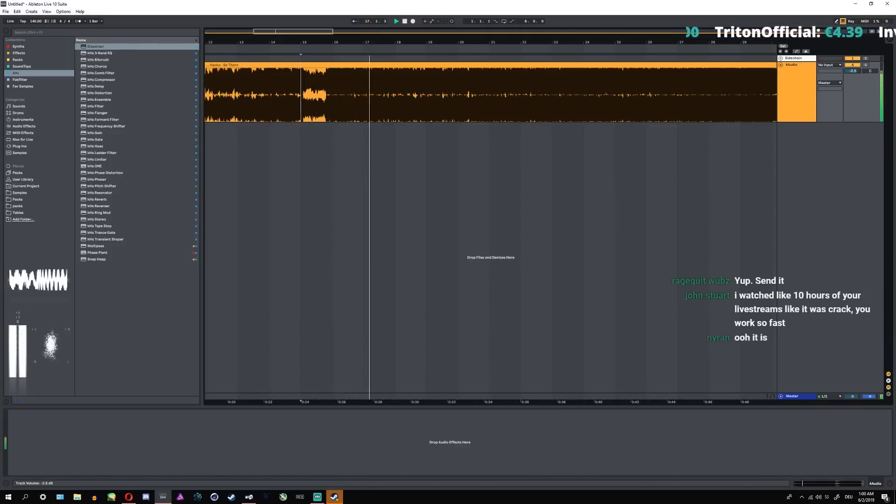
- Lower the volume of the "Be There" audio track to about -6.6 dB
key("alt+Tab")
key("alt+Tab")
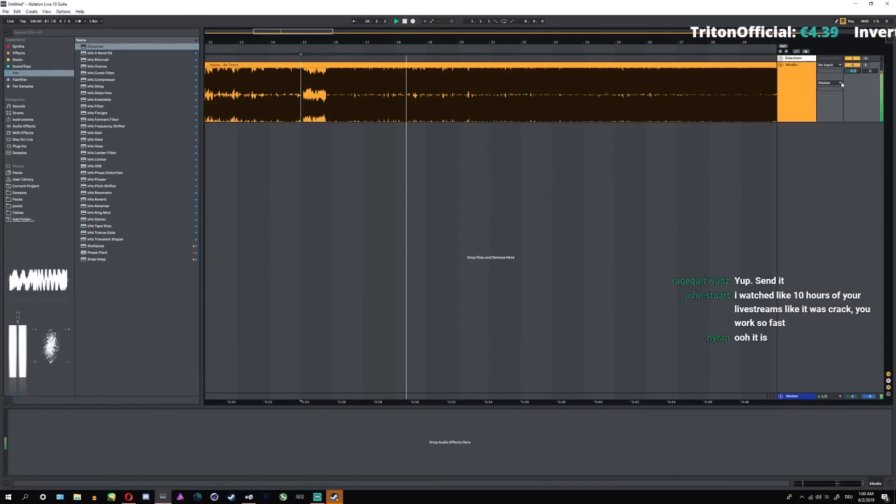
mouse_move(852, 72)
left_mouse_down()
mouse_move(852, 61)
mouse_move(853, 74)
left_mouse_up()
key("alt+Tab")
key("alt+Tab")
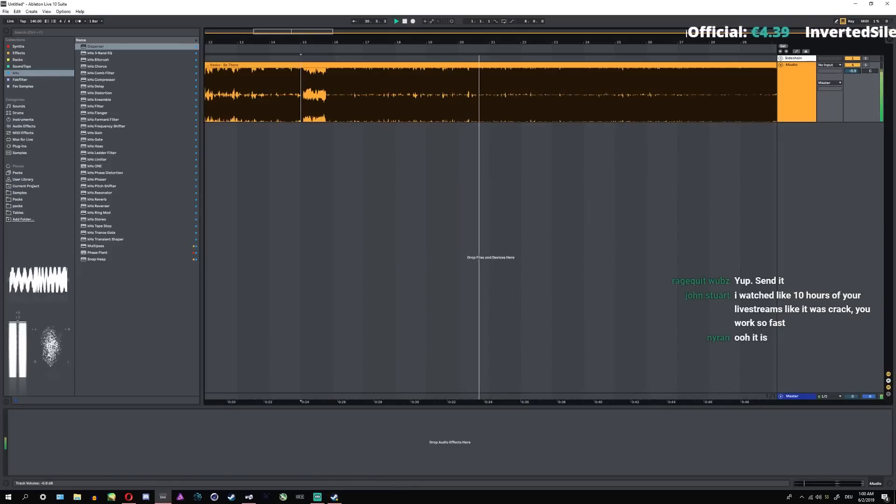
scroll(404, 123, "down", 3, "ctrl")
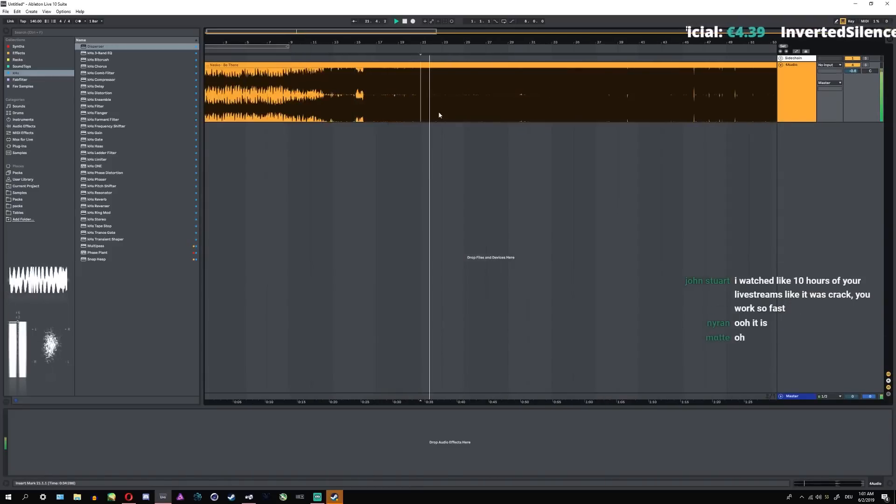
left_click_drag(855, 71, 863, 84)
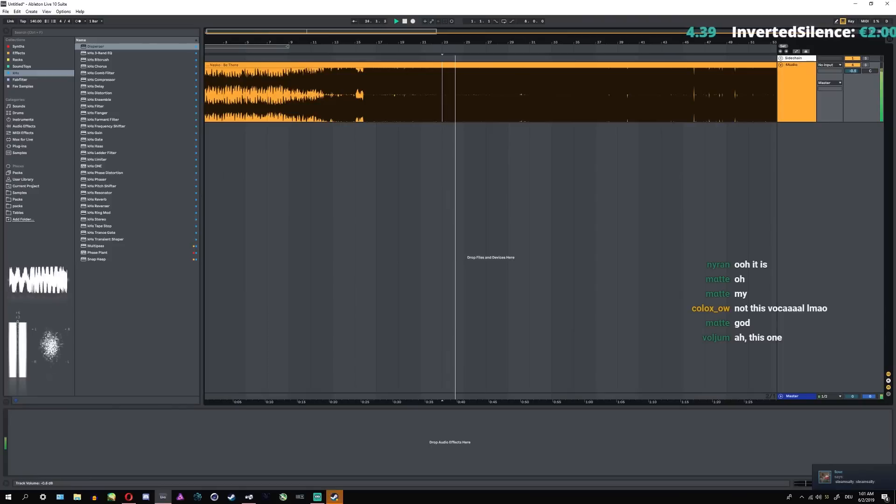
- Follow the playing song through its first drop, placing the insert marker at bars 27, 30 and 37
left_click(488, 117)
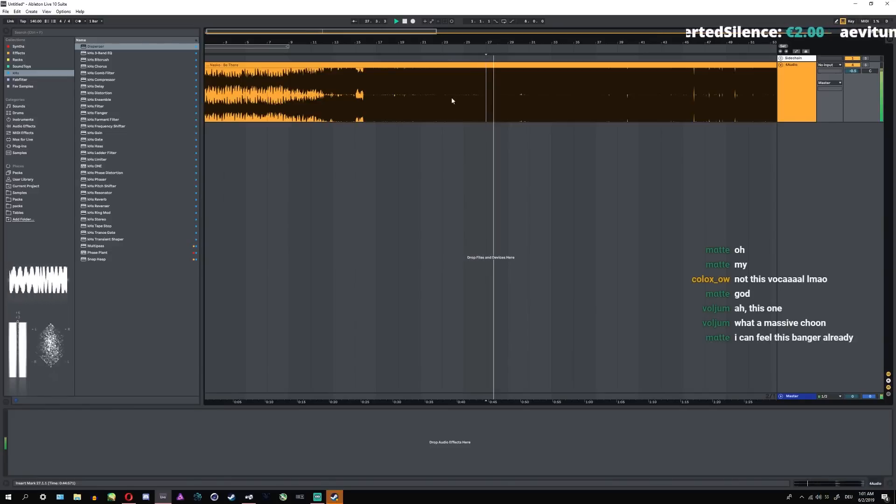
scroll(428, 106, "down", 4)
scroll(315, 103, "up", 4)
left_click(313, 104)
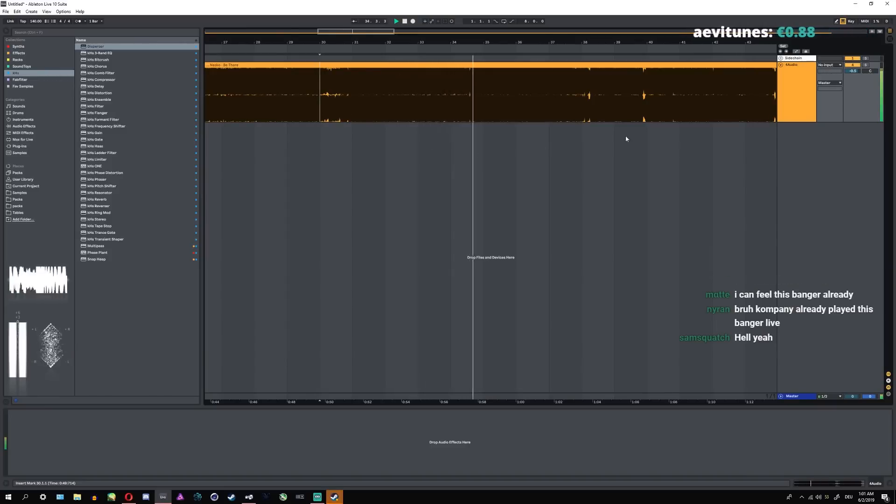
scroll(719, 96, "up", 3)
scroll(399, 114, "down", 3)
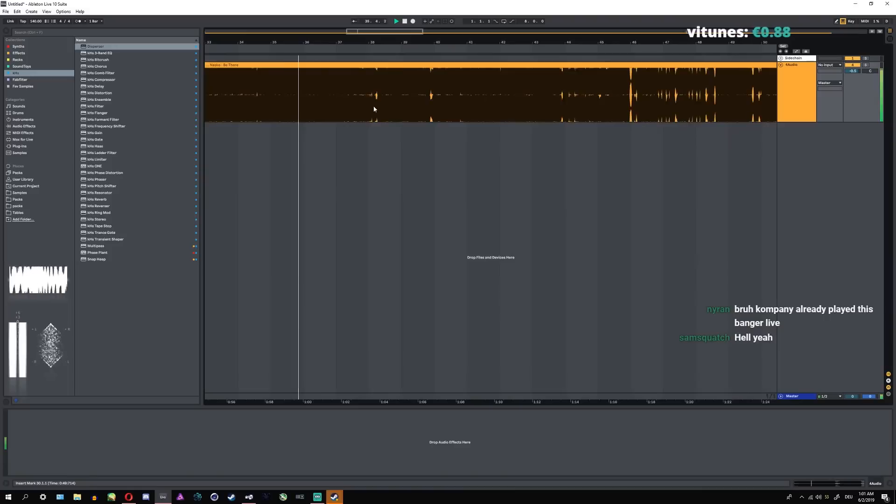
left_click(346, 100)
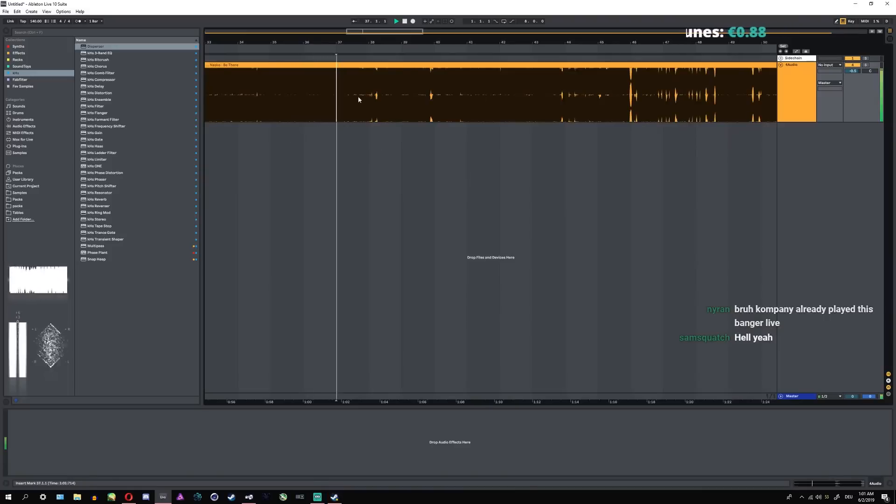
- Examine the waveform shapes of the "Be There" clip at close range, comparing the playing drop with other passages of the song
scroll(358, 97, "up", 5)
scroll(335, 100, "down", 1)
scroll(435, 104, "up", 3)
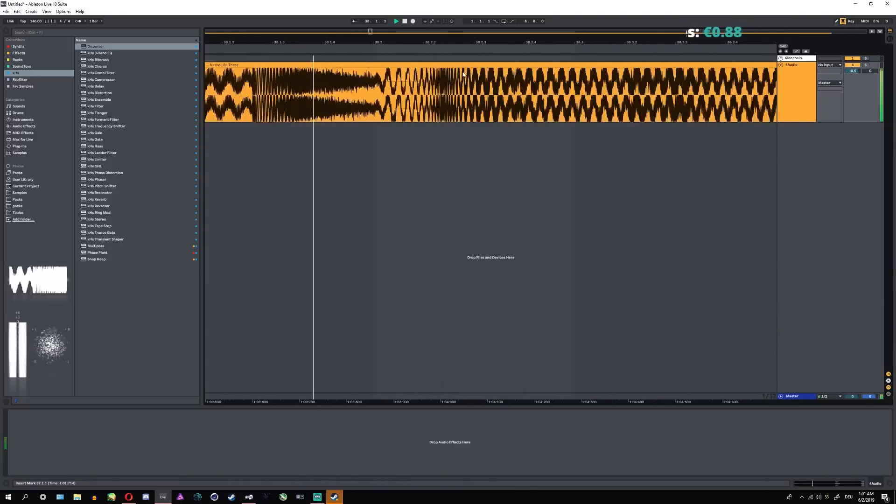
scroll(446, 111, "down", 10)
scroll(447, 113, "up", 10)
scroll(447, 112, "down", 8)
scroll(434, 123, "up", 8)
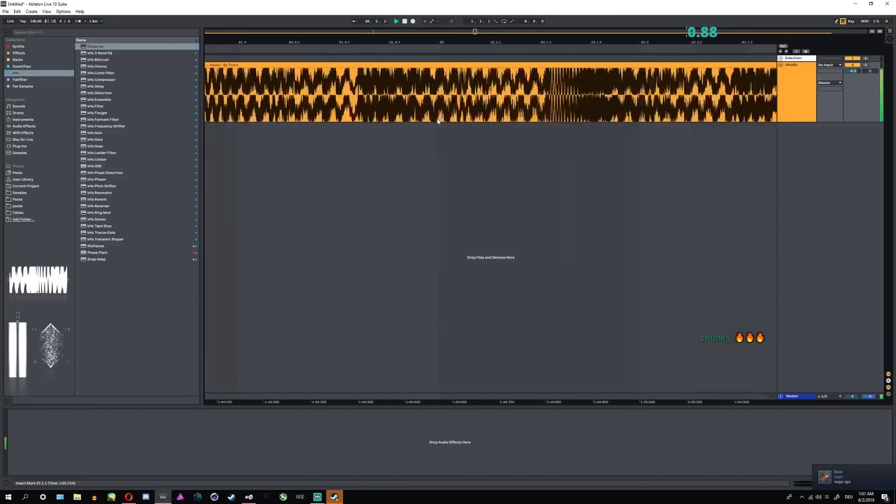
scroll(447, 110, "down", 8)
scroll(452, 134, "up", 8)
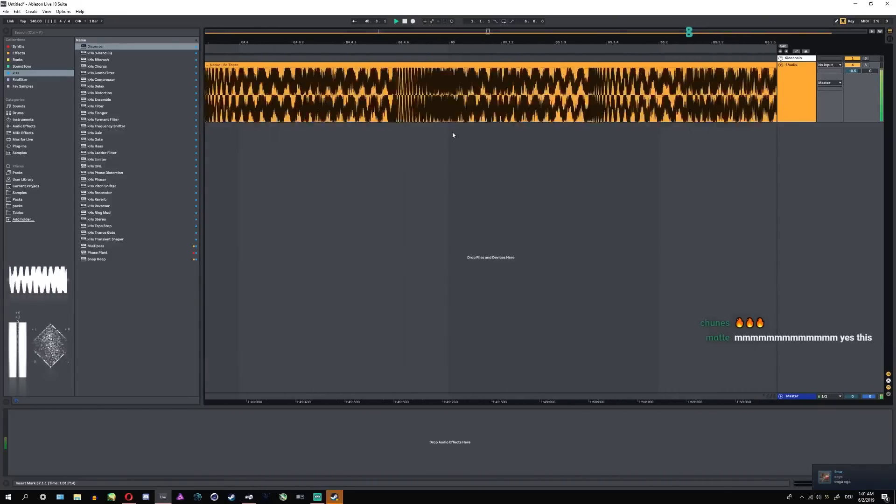
scroll(446, 135, "down", 10)
scroll(443, 139, "up", 15)
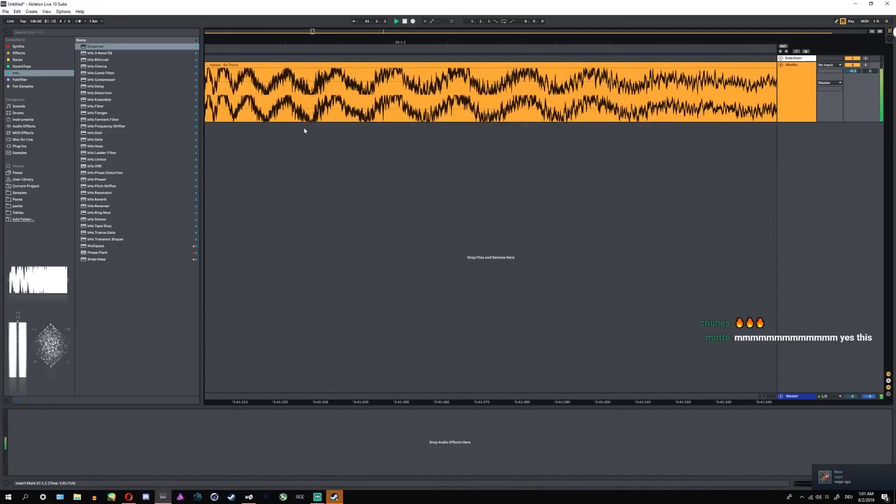
scroll(308, 124, "down", 12)
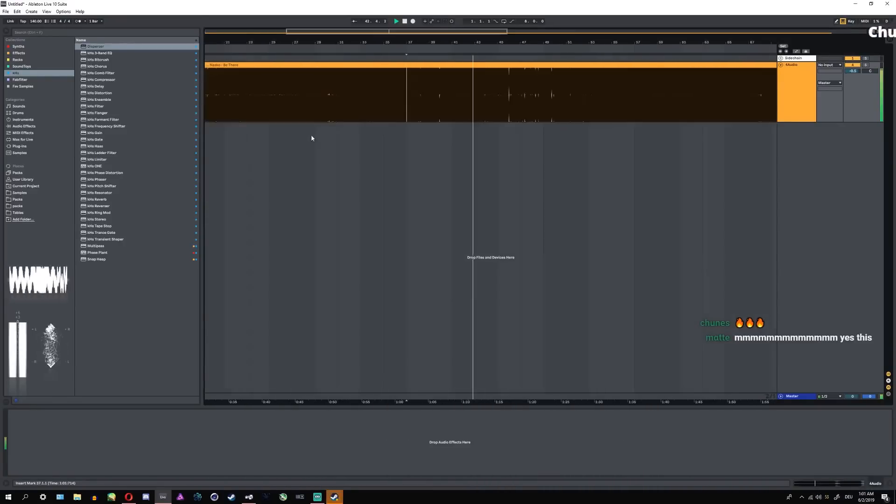
scroll(331, 124, "up", 4)
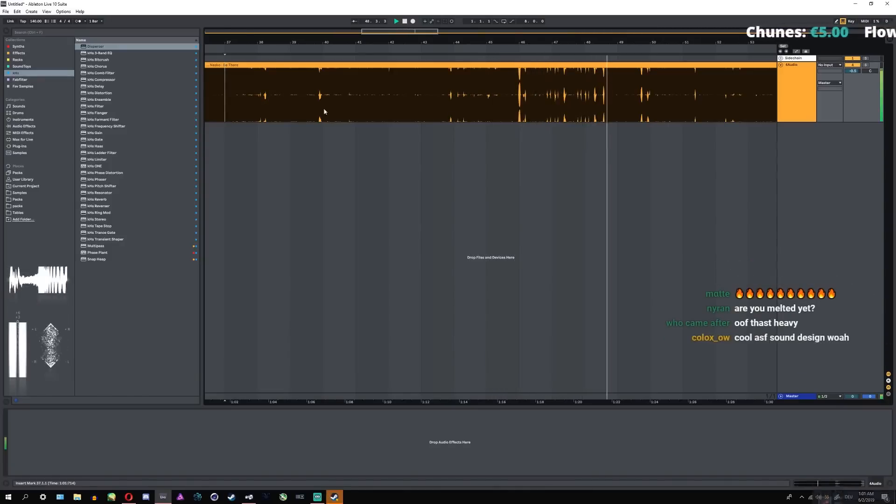
- Follow the song from bar 49 onward, placing the insert marker at bars 51, 53 and 63
scroll(309, 145, "down", 3)
left_click(446, 121)
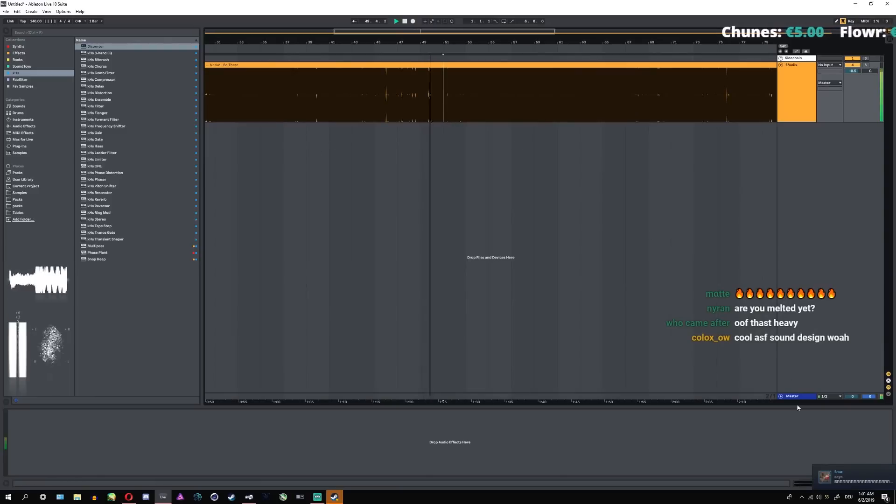
left_click(486, 119)
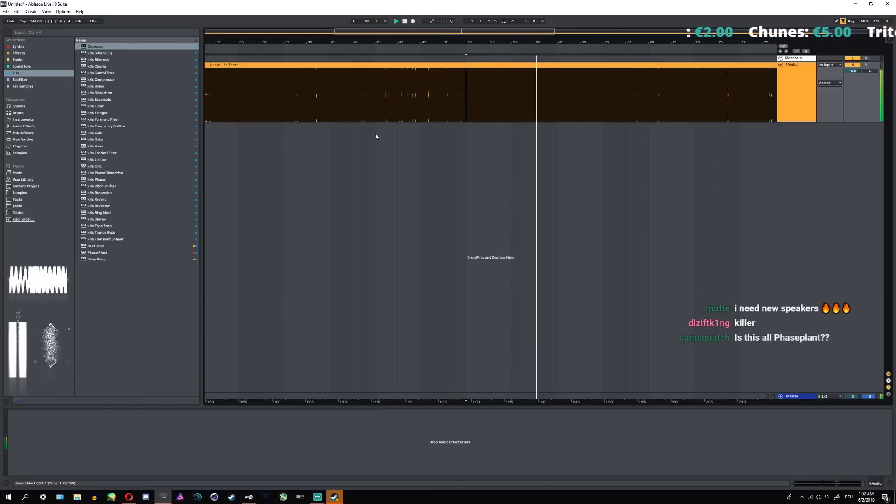
scroll(363, 133, "down", 3)
scroll(442, 94, "up", 3)
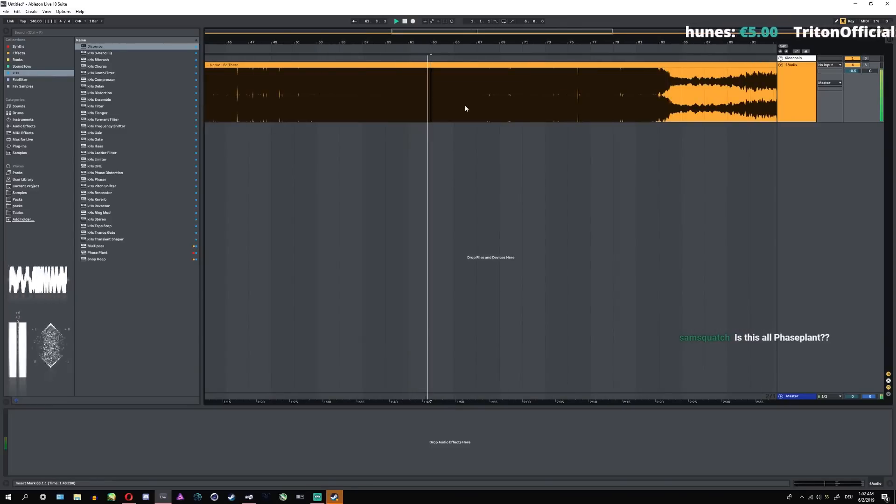
- Examine the clip's waveform in detail from about bar 63 to the quiet break starting near bar 83
scroll(446, 100, "up", 3)
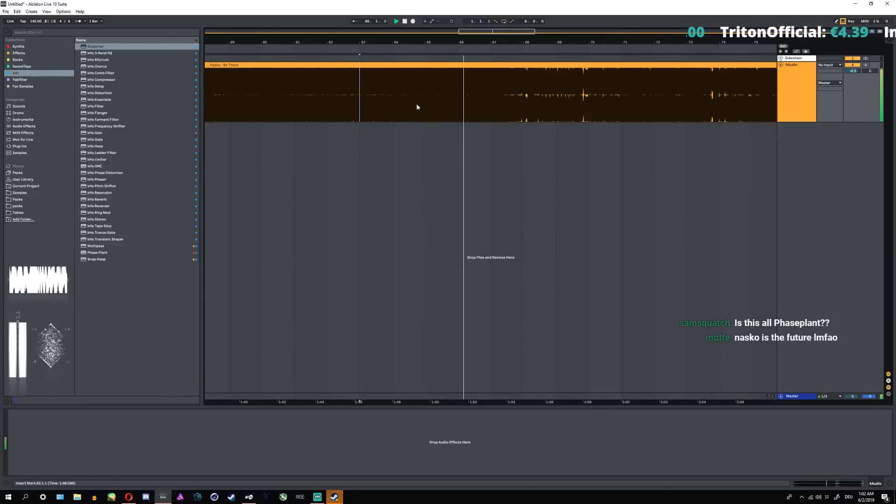
scroll(545, 98, "up", 5)
scroll(545, 99, "down", 3)
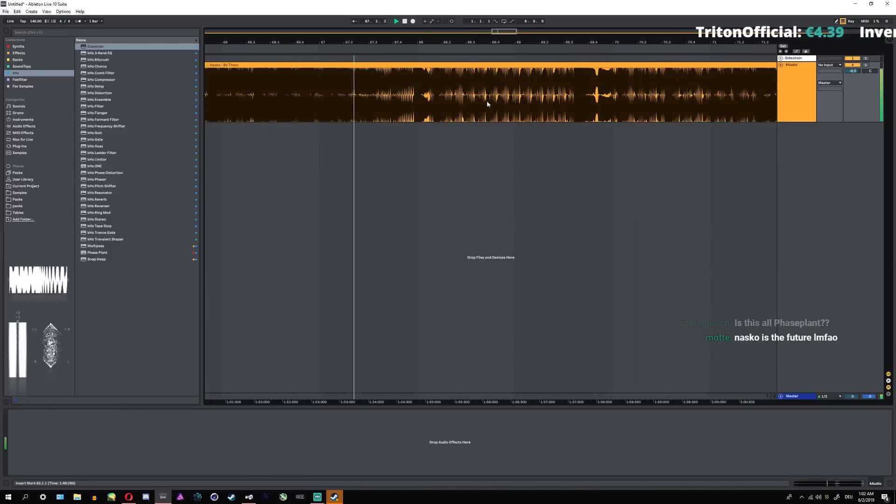
scroll(488, 101, "up", 3)
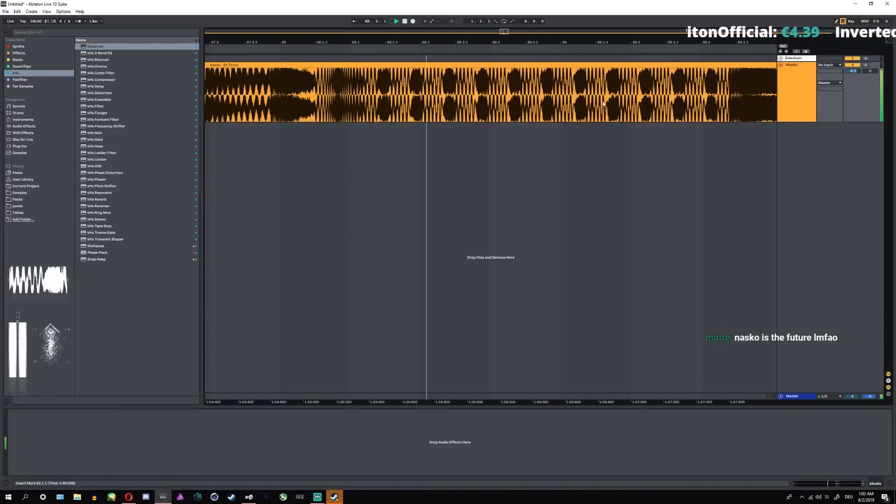
scroll(514, 149, "up", 6)
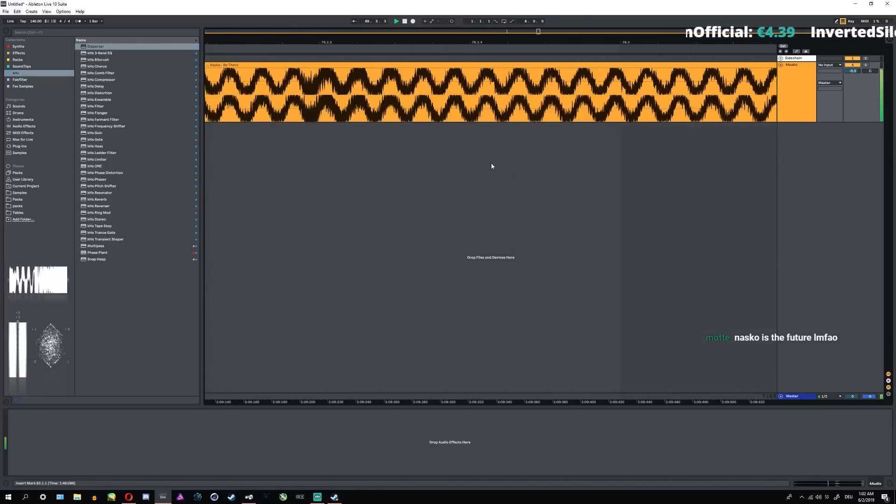
scroll(530, 172, "down", 7)
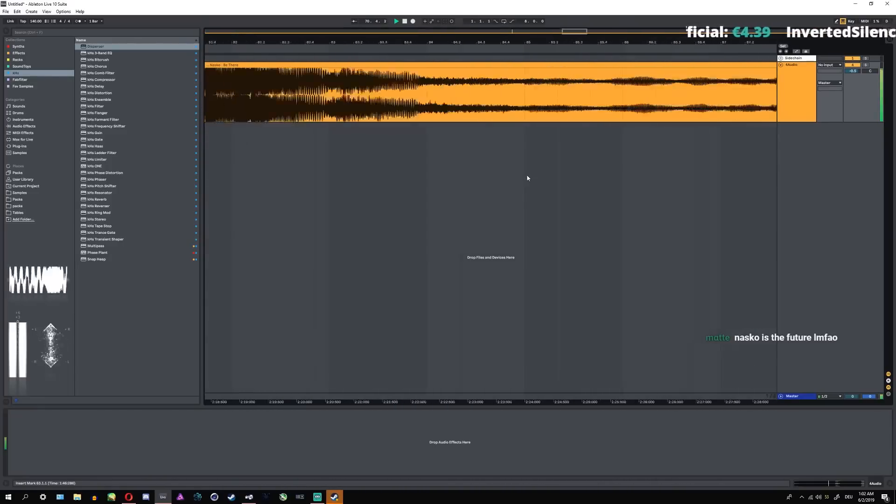
scroll(521, 186, "up", 8)
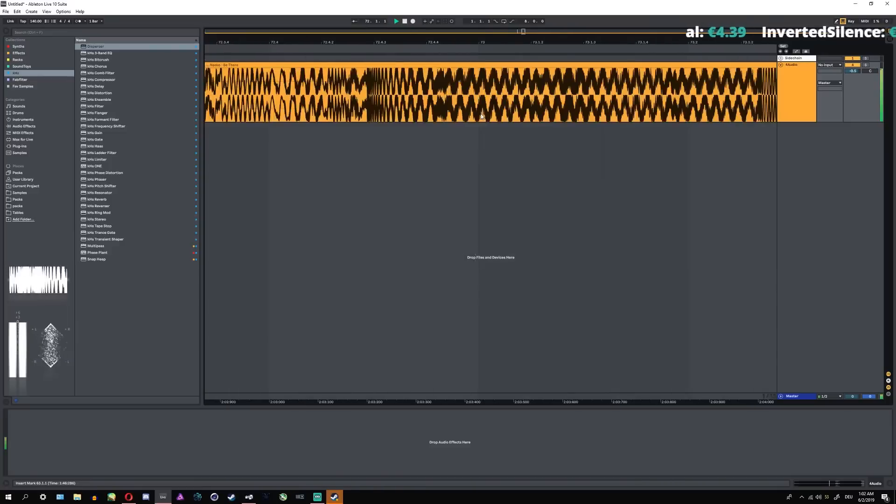
scroll(477, 131, "down", 10)
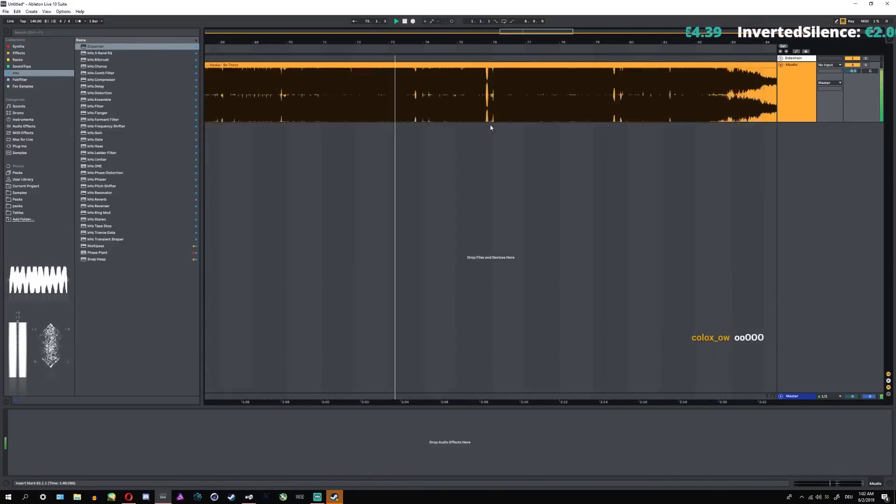
scroll(468, 142, "up", 8)
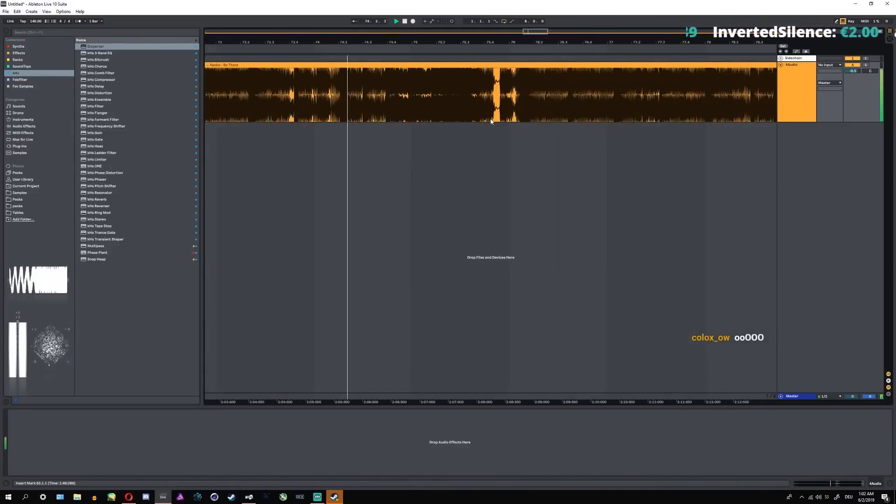
scroll(471, 138, "down", 3)
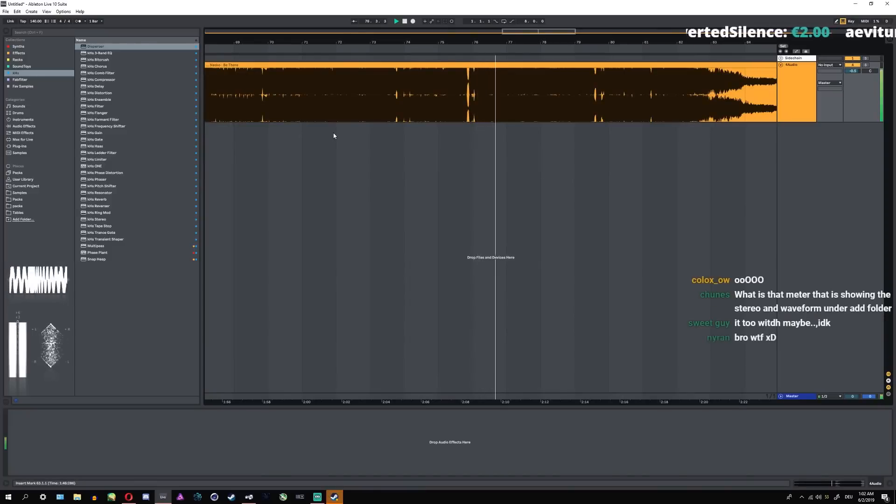
- Place the insert marker at bar 79 and follow the playback into the song's quiet break
scroll(333, 135, "down", 3)
left_click(415, 98)
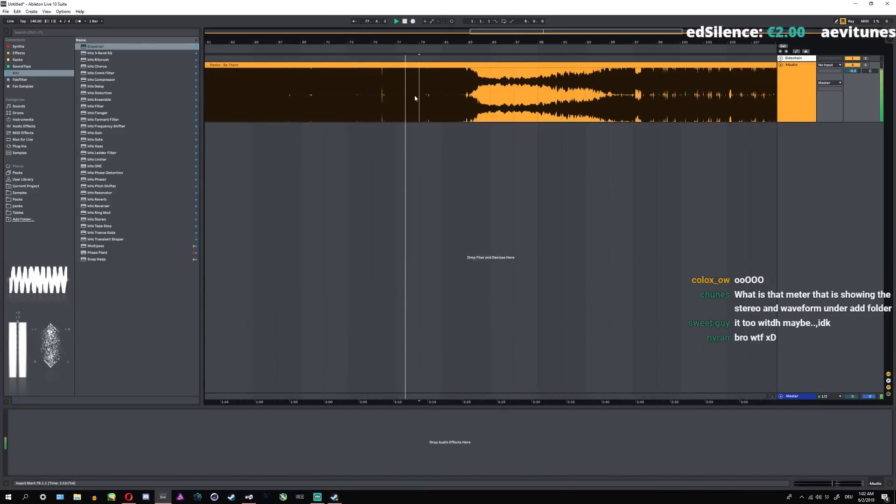
scroll(439, 112, "up", 3)
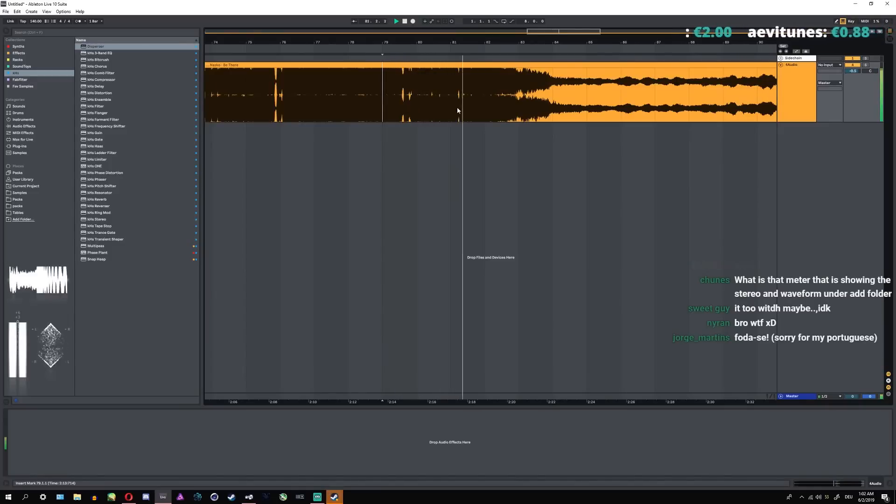
scroll(417, 117, "down", 3)
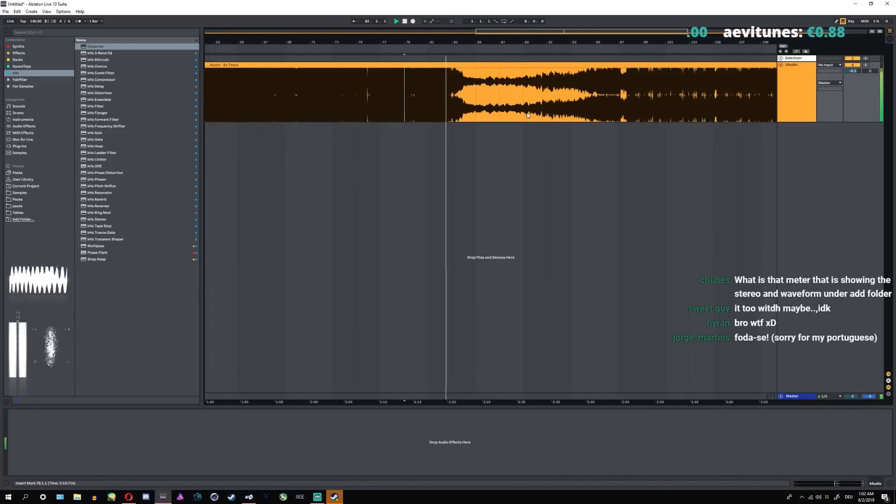
- Check the live stream's status in Streamlabs OBS and return to the playing song in Ableton Live
scroll(530, 115, "up", 3)
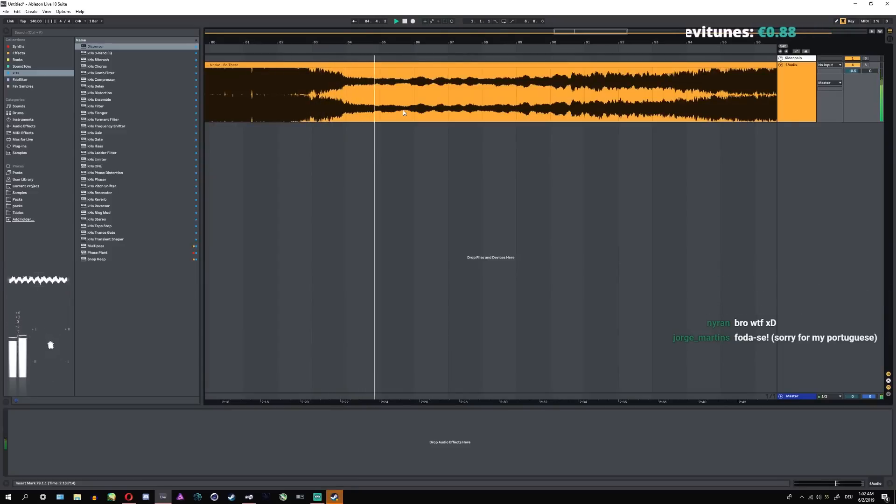
key("alt+Tab")
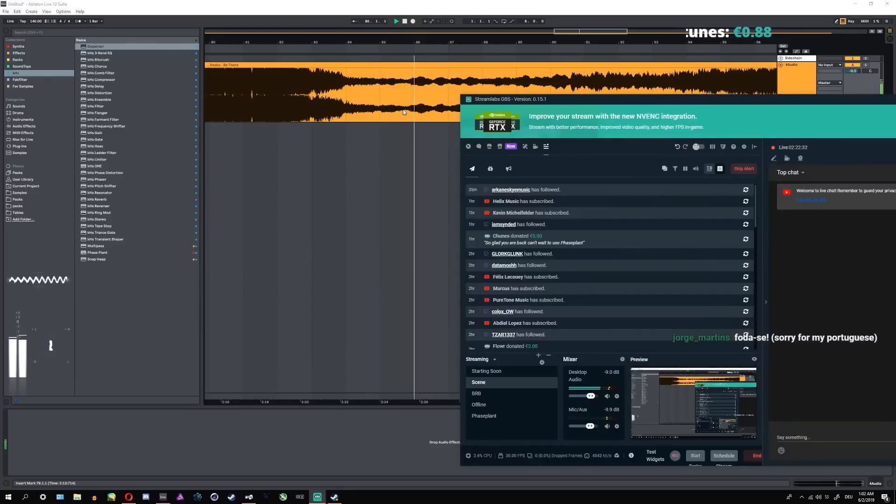
key("alt+Tab")
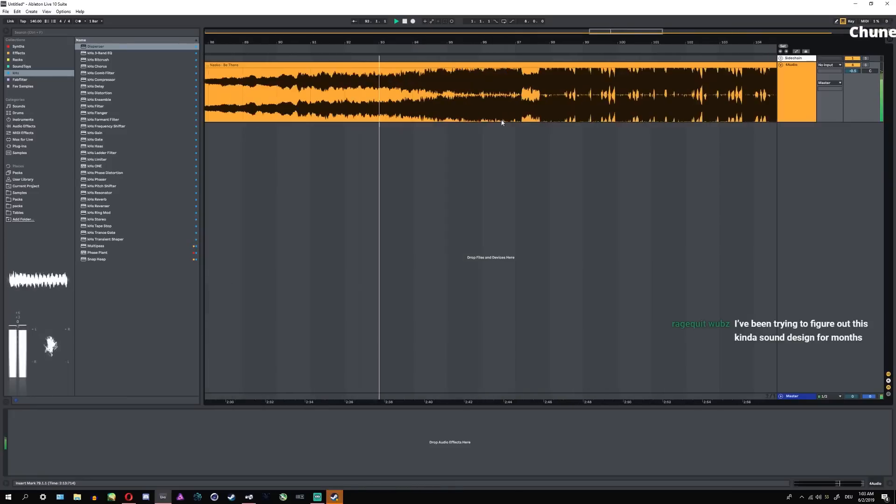
- Follow the song into its second drop, placing the insert marker at bars 96 and 101
left_click(411, 109)
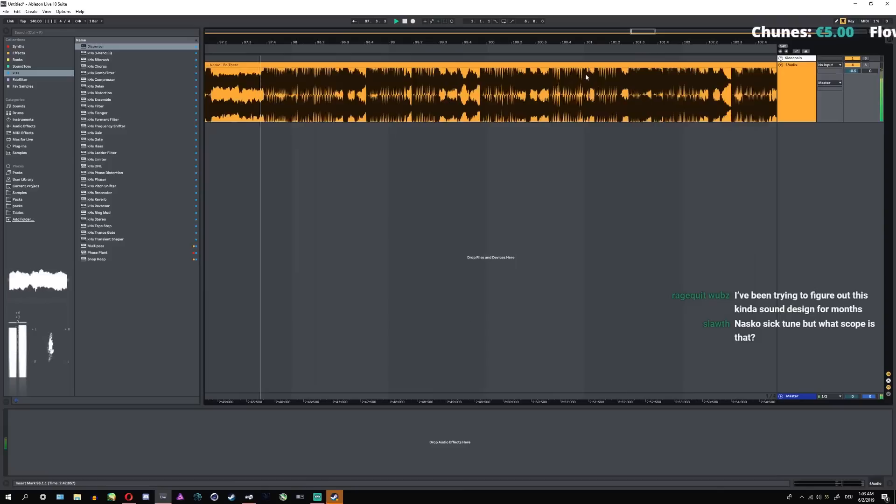
scroll(585, 74, "up", 3)
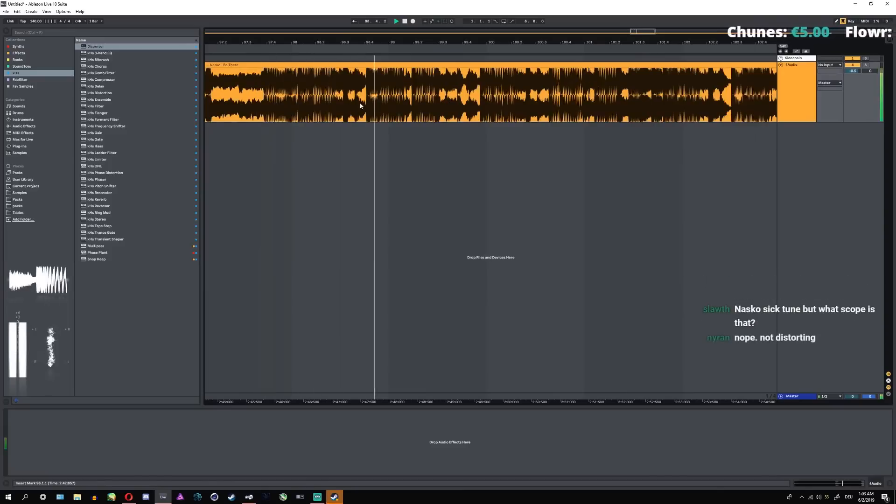
scroll(347, 116, "down", 3)
left_click(440, 130)
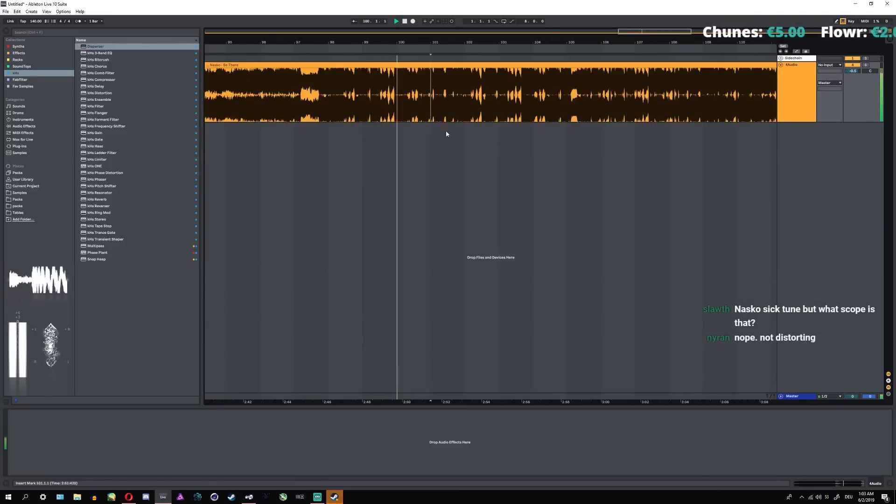
scroll(454, 133, "up", 3)
scroll(376, 134, "down", 3)
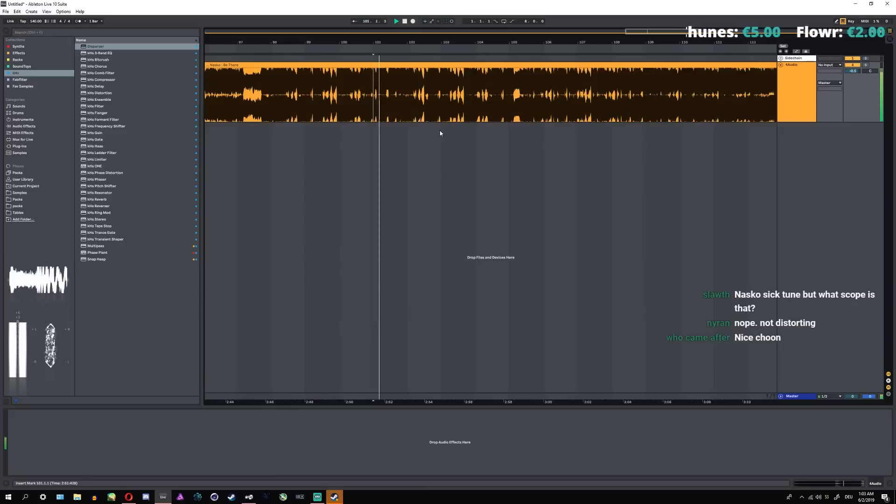
- Examine the "Be There" clip's waveform from about bar 101 to bar 118 as the second drop plays
scroll(452, 123, "up", 3)
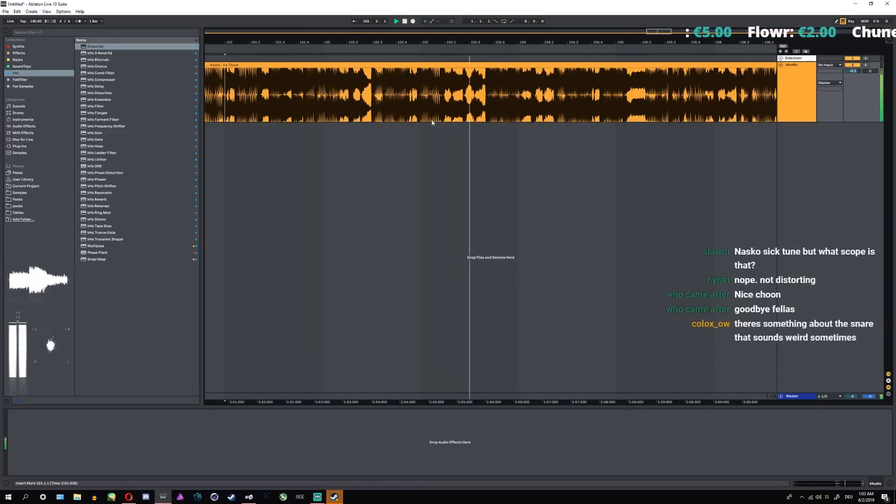
scroll(455, 119, "down", 3)
scroll(456, 117, "up", 3)
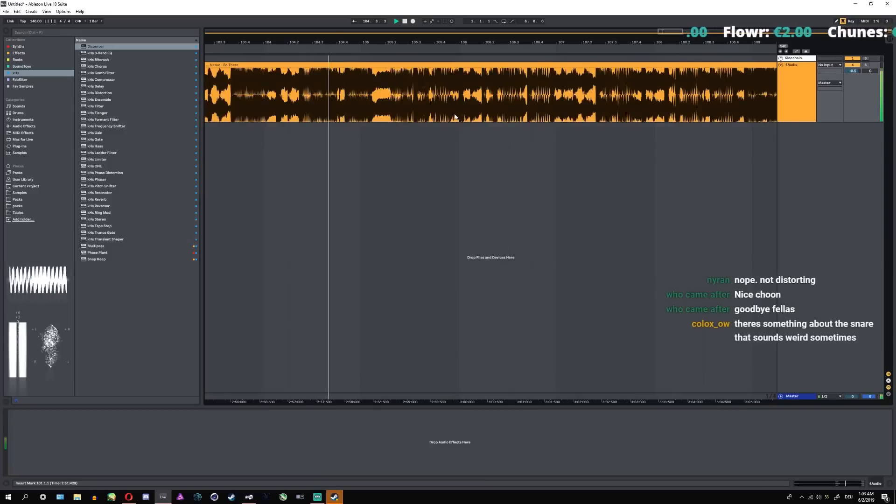
scroll(397, 116, "down", 3)
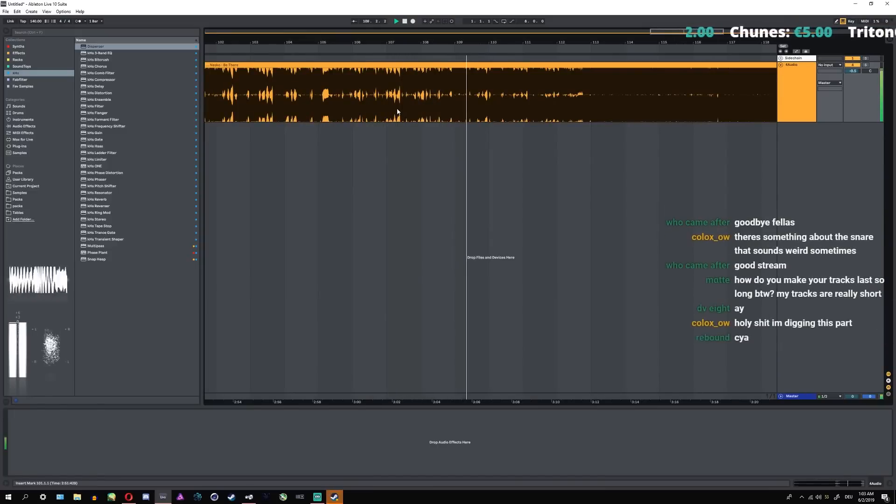
scroll(515, 107, "up", 3)
scroll(412, 107, "down", 3)
scroll(418, 107, "up", 3)
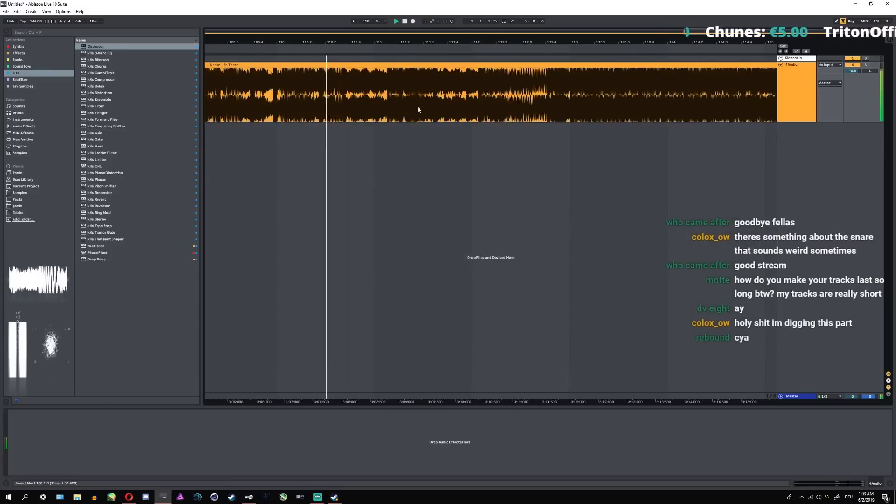
scroll(339, 111, "down", 3)
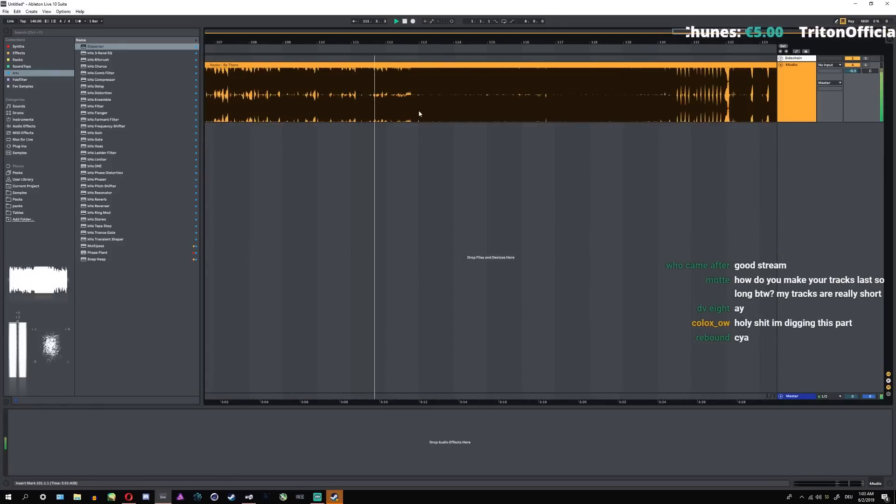
scroll(418, 111, "up", 3)
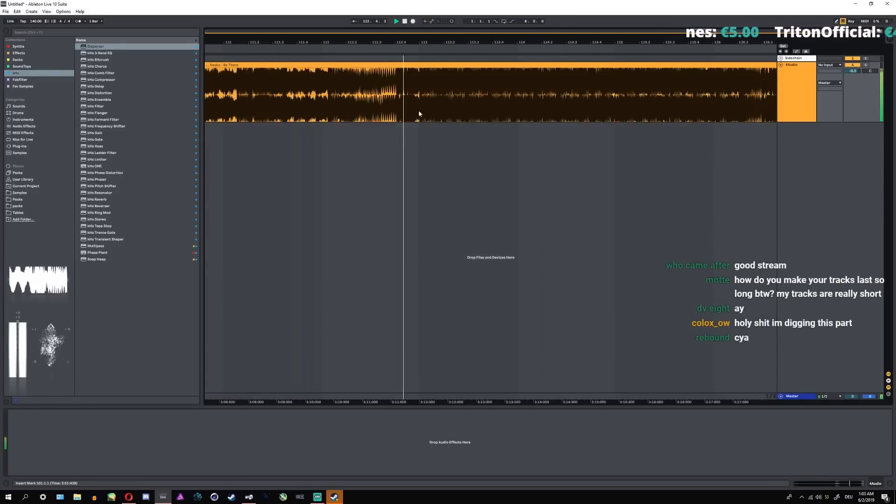
scroll(420, 116, "down", 4)
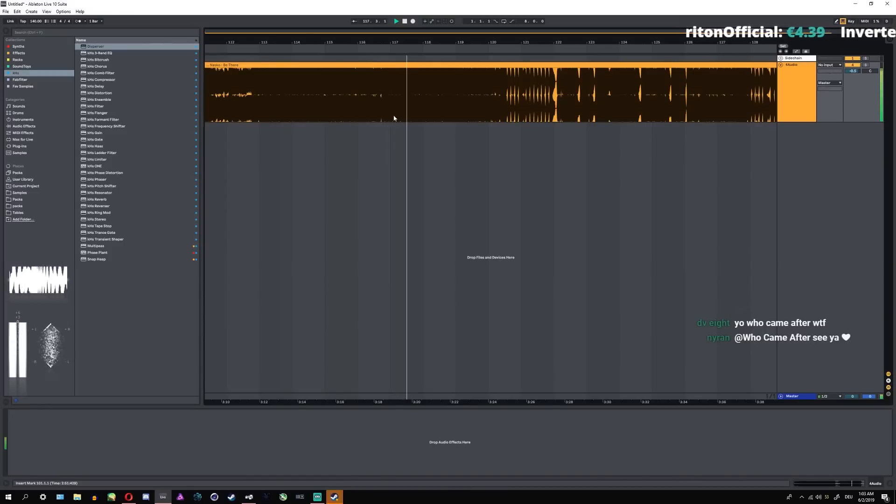
- Examine the clip's waveform shapes at close range from about bar 119 to bar 127, following the playback
scroll(471, 113, "up", 3)
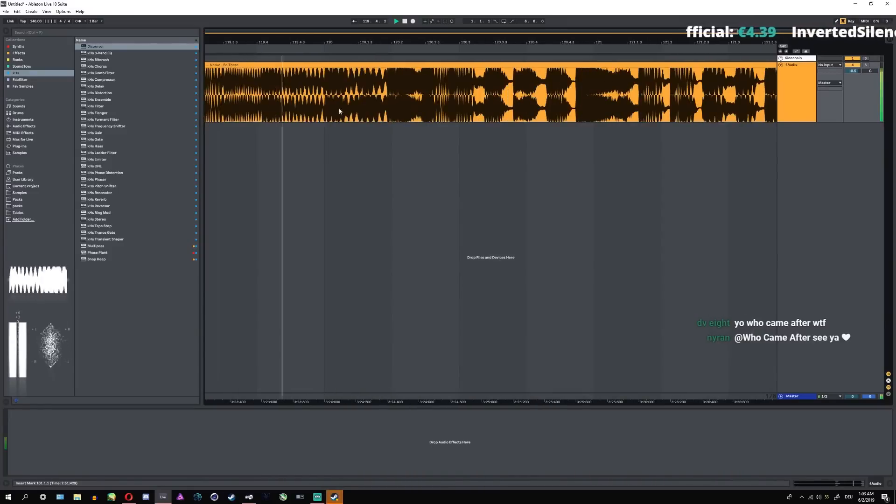
scroll(352, 110, "up", 3)
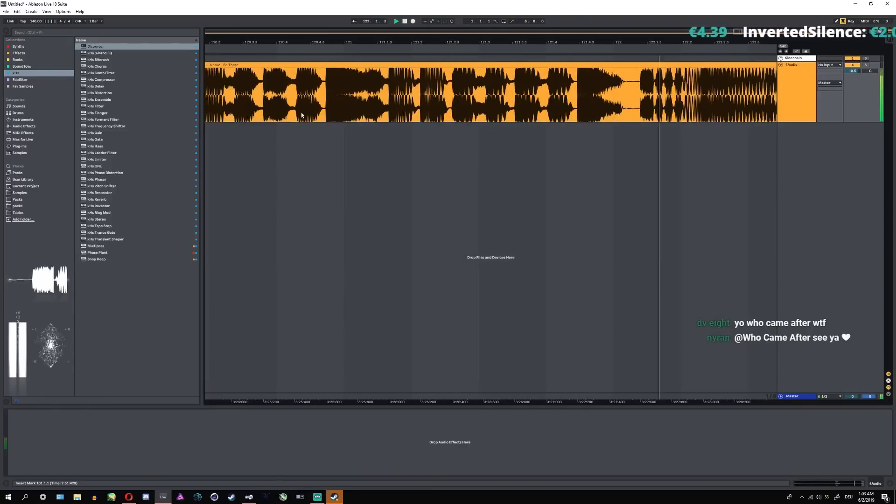
scroll(379, 119, "down", 3)
scroll(379, 121, "down", 10)
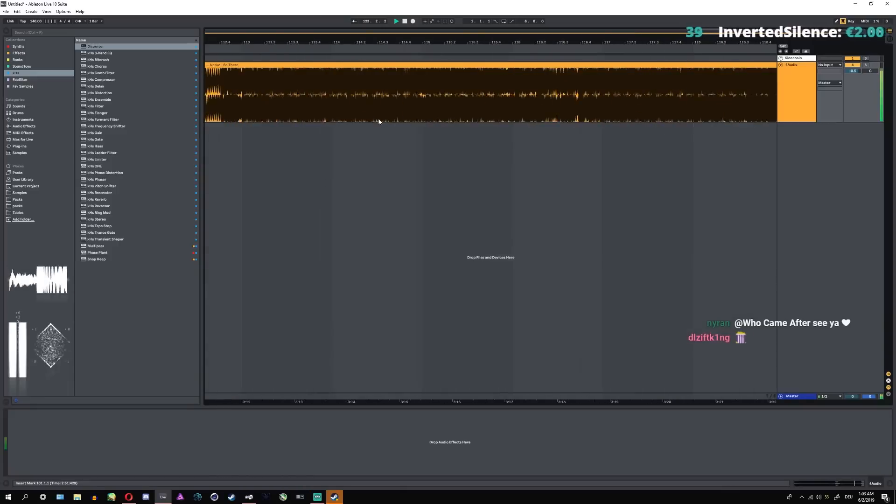
scroll(678, 93, "up", 15)
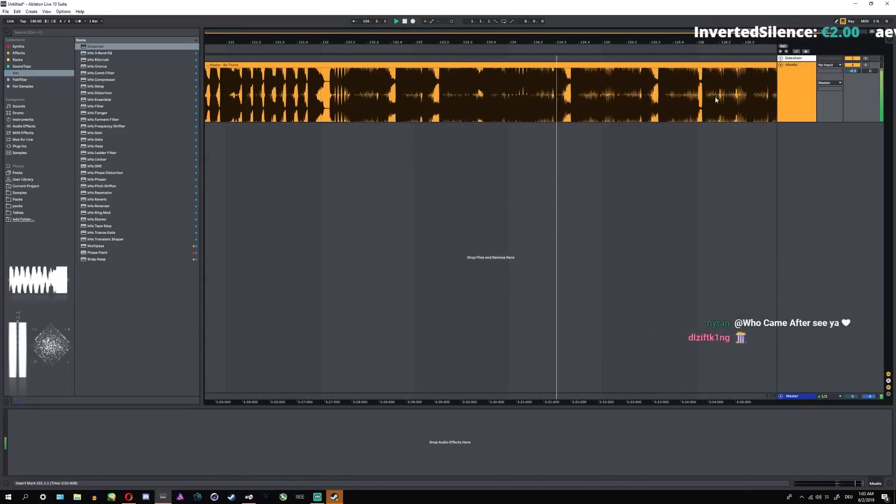
scroll(440, 109, "down", 5)
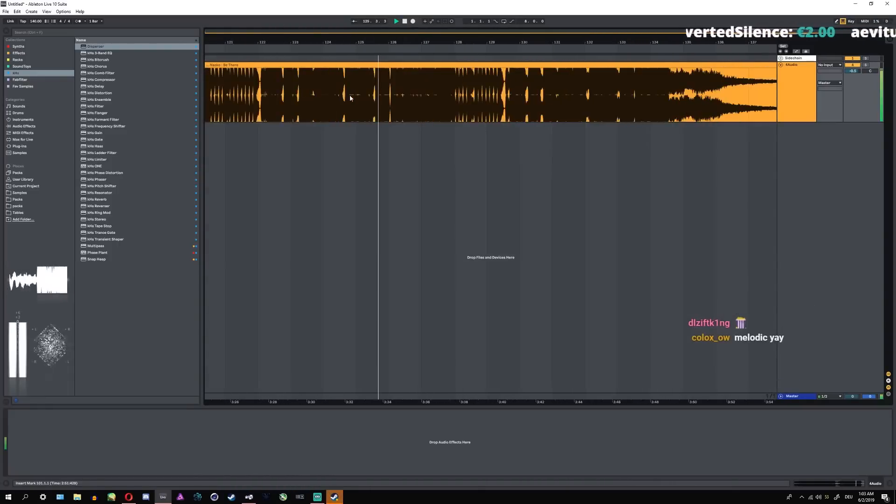
scroll(440, 110, "up", 4)
scroll(409, 104, "down", 4)
scroll(408, 104, "up", 4)
scroll(408, 103, "down", 4)
scroll(420, 107, "up", 4)
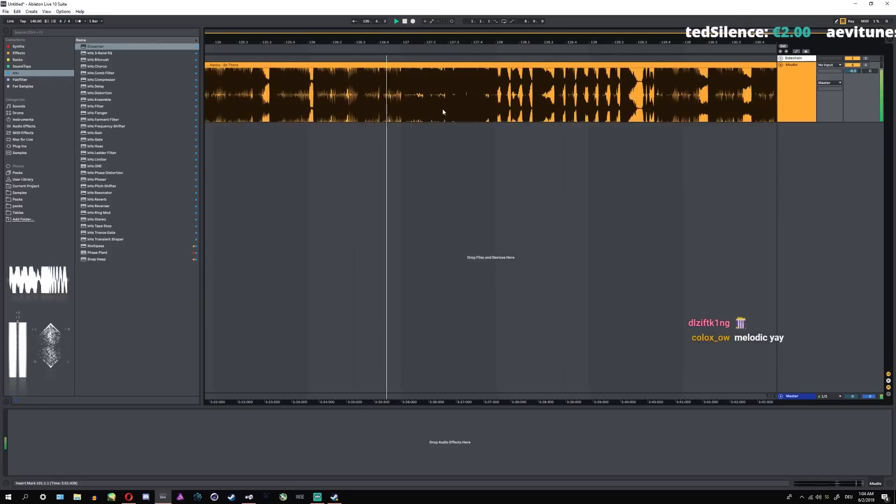
scroll(443, 112, "down", 4)
- Examine the final drop's waveform at close range from about bar 128 to bar 132
scroll(480, 100, "up", 3)
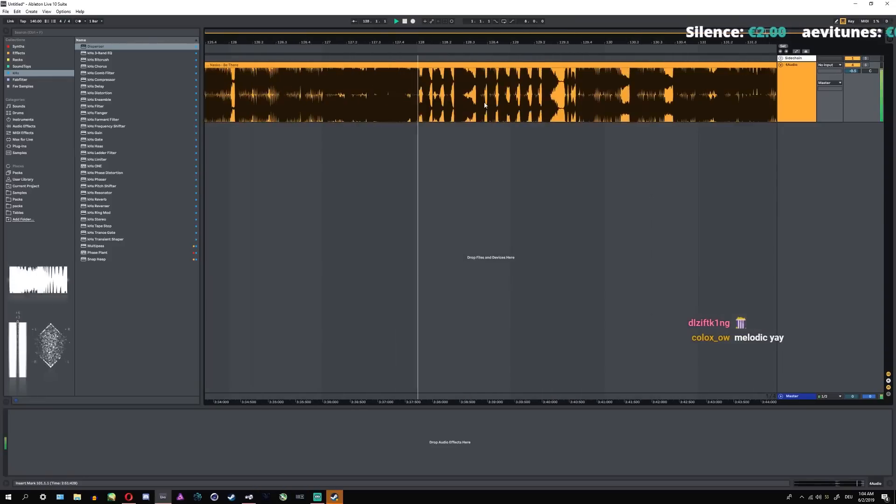
scroll(484, 105, "down", 3)
scroll(499, 107, "up", 5)
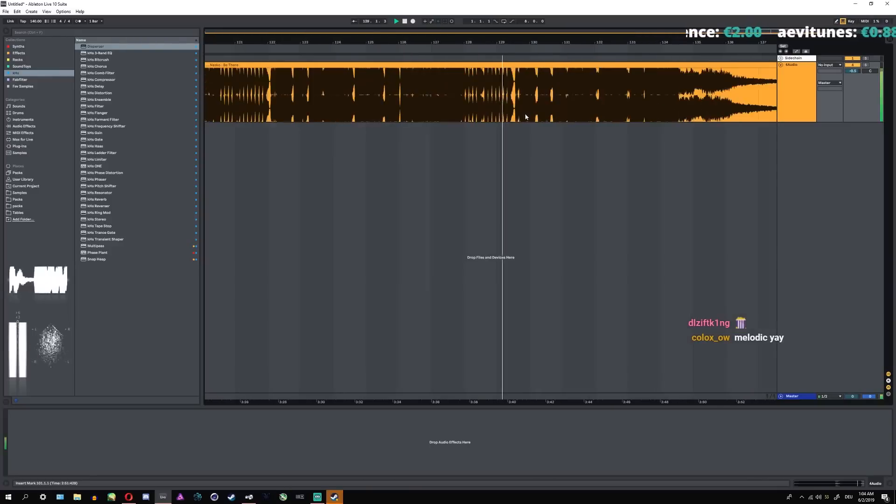
scroll(562, 110, "up", 4)
scroll(504, 109, "up", 3)
scroll(481, 108, "down", 3)
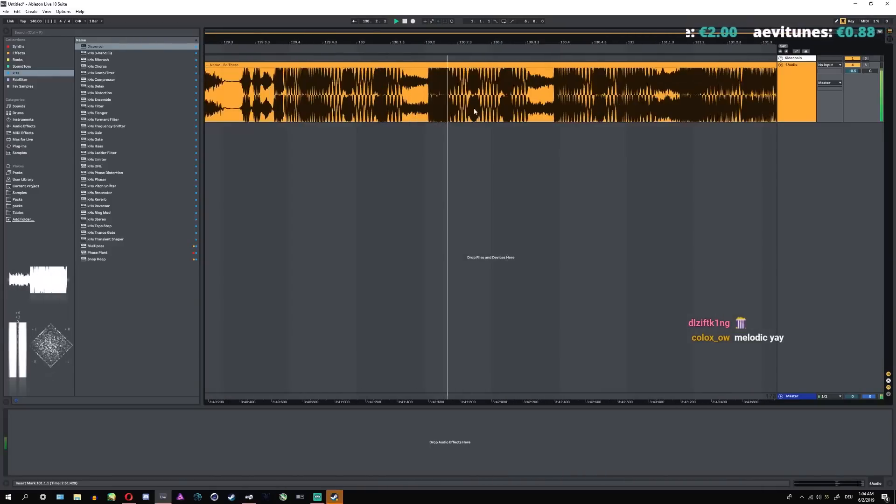
scroll(372, 113, "down", 4)
scroll(509, 112, "up", 4)
scroll(555, 112, "up", 3)
scroll(536, 112, "down", 3)
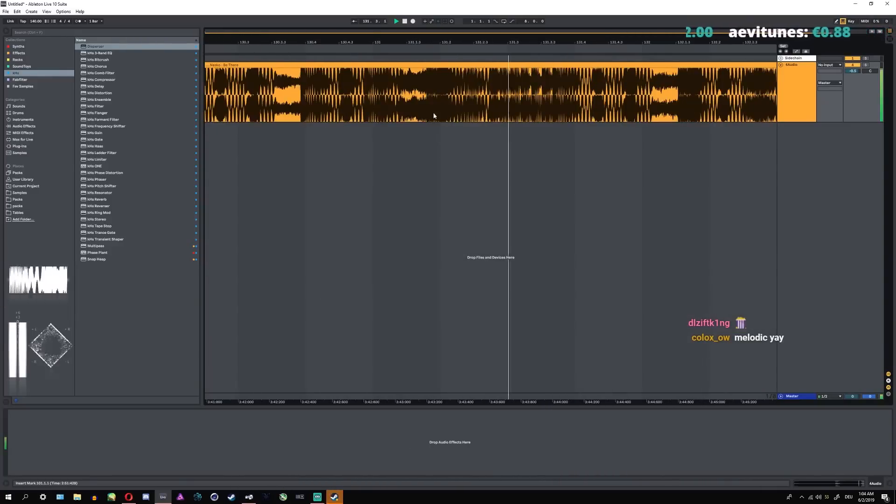
scroll(349, 104, "down", 4)
scroll(480, 112, "up", 4)
scroll(416, 116, "down", 4)
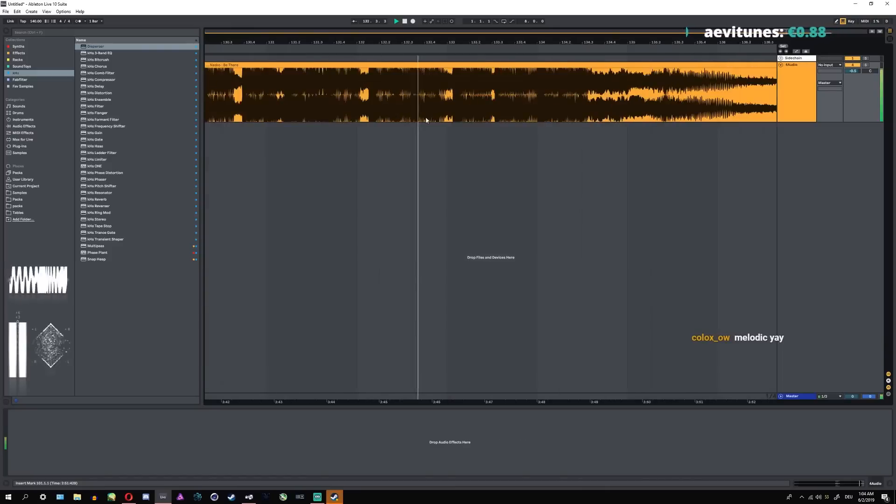
- Follow the song to its end, examining the waveform of the closing fade-out from about bar 133 onward
scroll(436, 120, "down", 3)
scroll(492, 119, "up", 3)
scroll(493, 119, "up", 4)
scroll(422, 112, "down", 6)
scroll(433, 114, "up", 3)
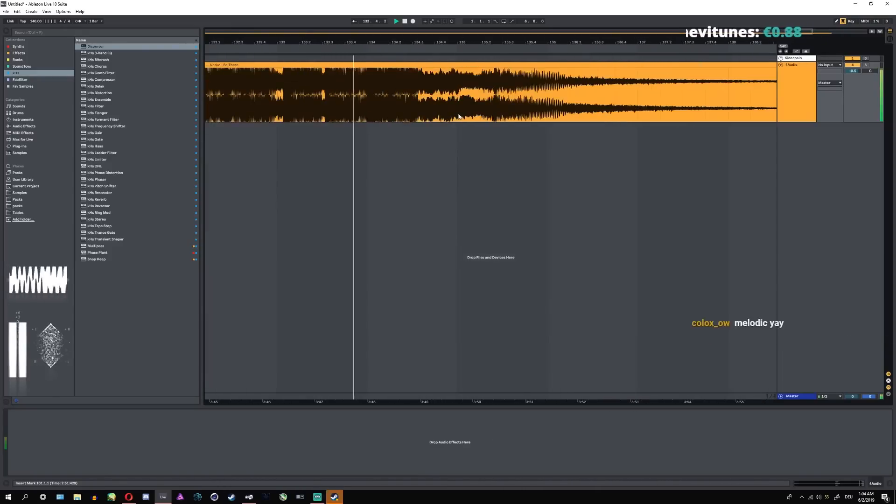
scroll(459, 117, "up", 4)
scroll(459, 116, "down", 4)
scroll(490, 114, "up", 4)
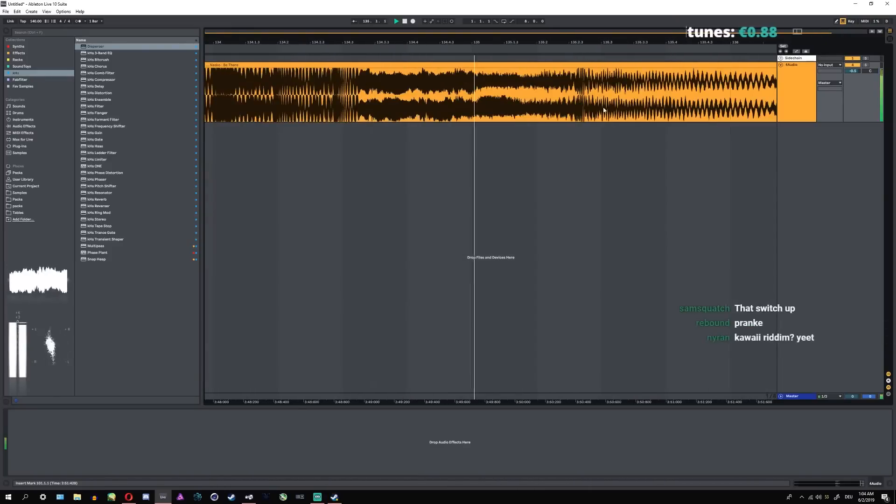
scroll(552, 110, "up", 4)
scroll(354, 104, "down", 5)
scroll(394, 104, "down", 3)
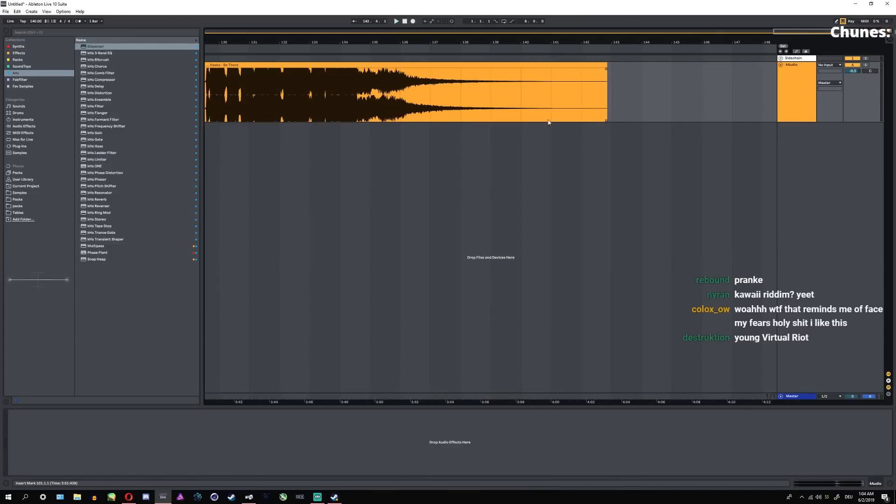
- Fit the whole song in view and place the insert marker at bars 9, 97 and 49
key("w")
left_click(275, 98)
left_click(248, 98)
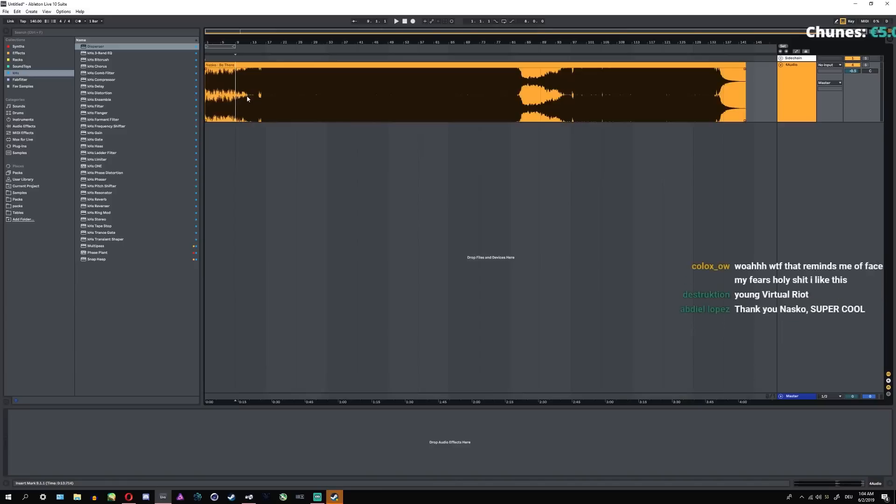
left_click(214, 104)
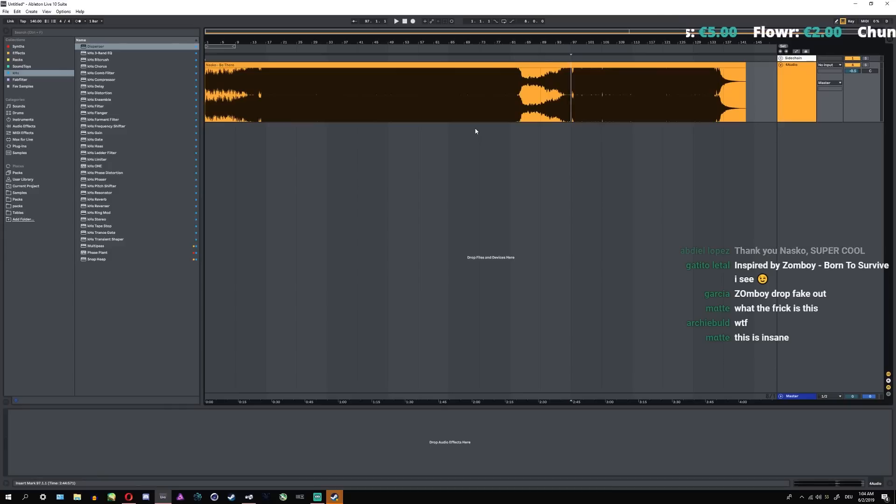
left_click(388, 116)
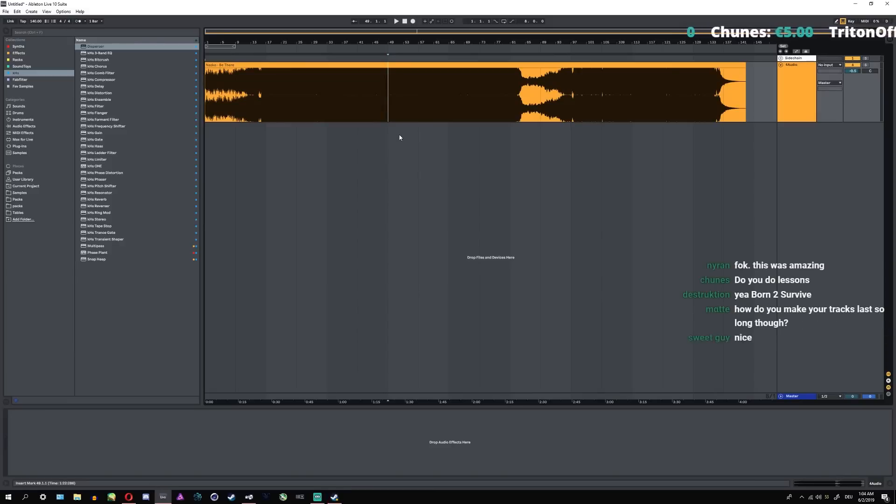
- Delete the entire "Be There" clip from the arrangement and place the insert marker at bar 1
key("ctrl+a")
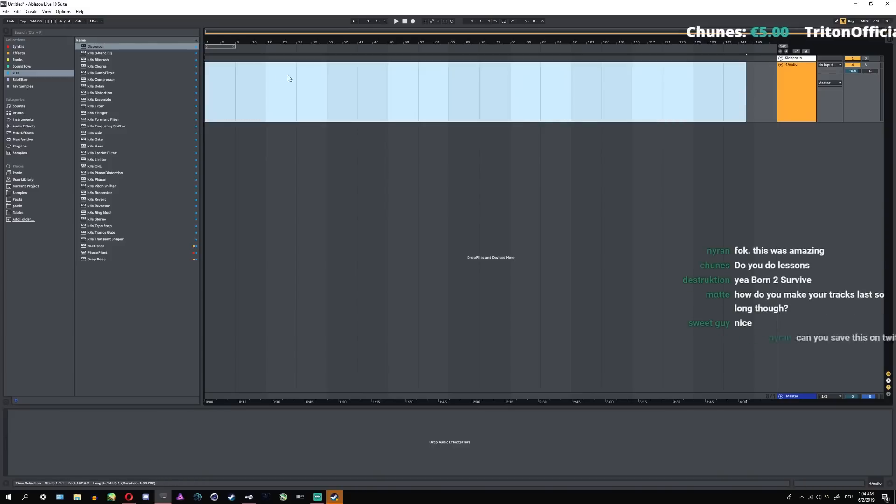
left_click(233, 82)
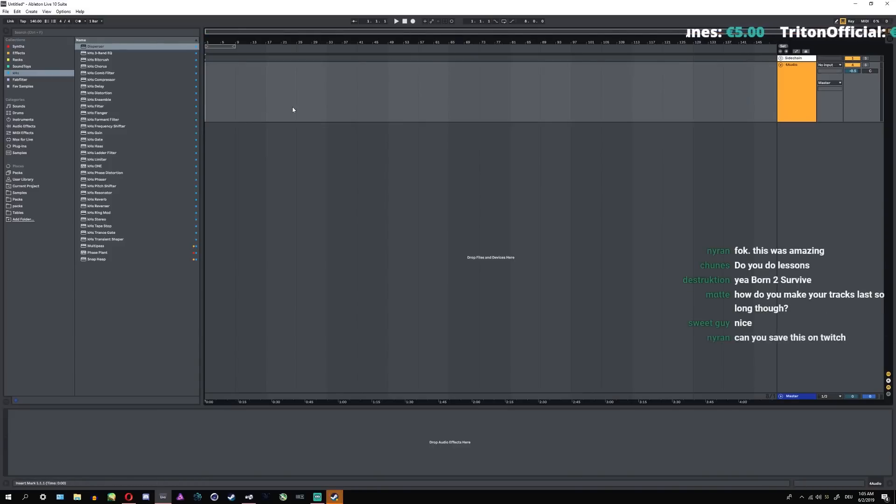